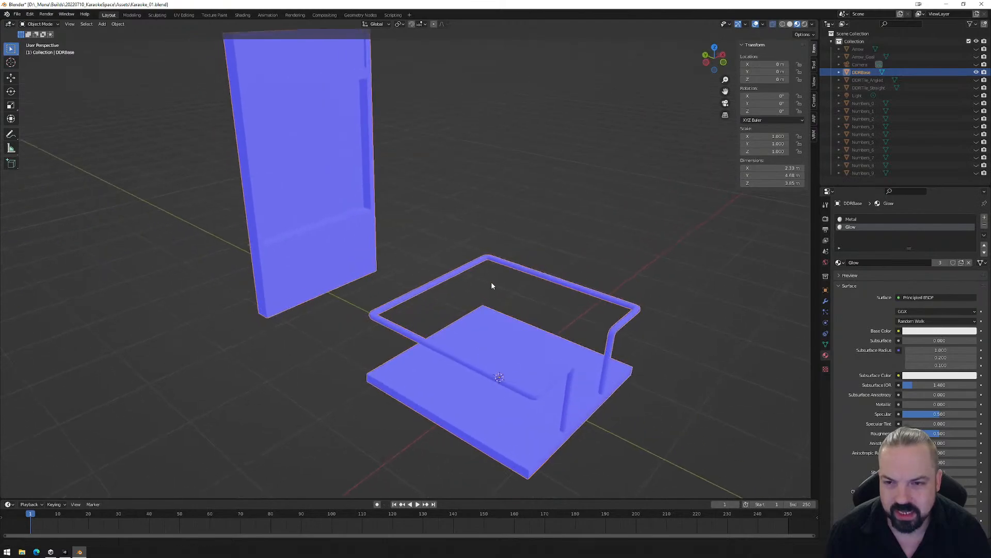
# - View the assembled dance machine in Unity, return to Blender, and show the DDRTile_Angled model in place of DDRBase
pyautogui.click(64, 551)
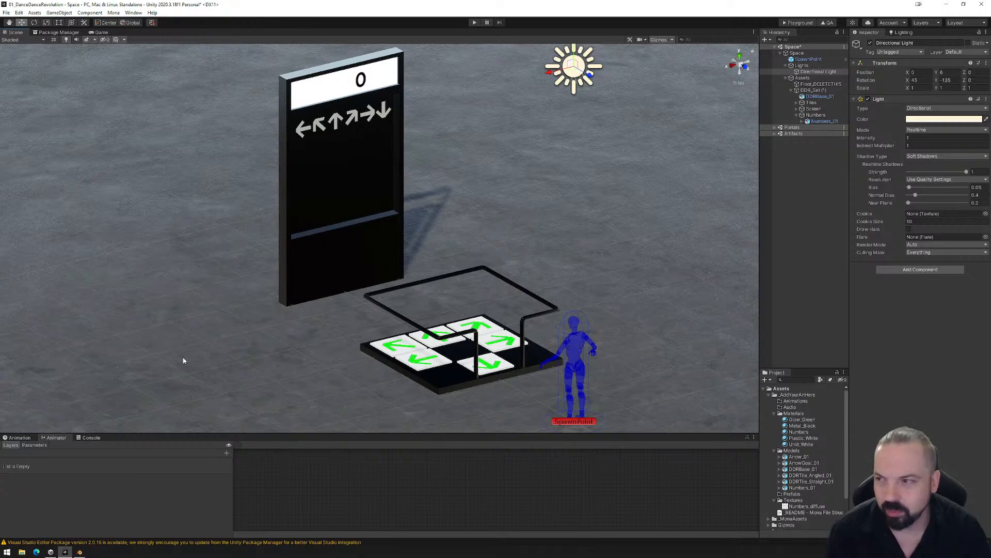
pyautogui.click(80, 550)
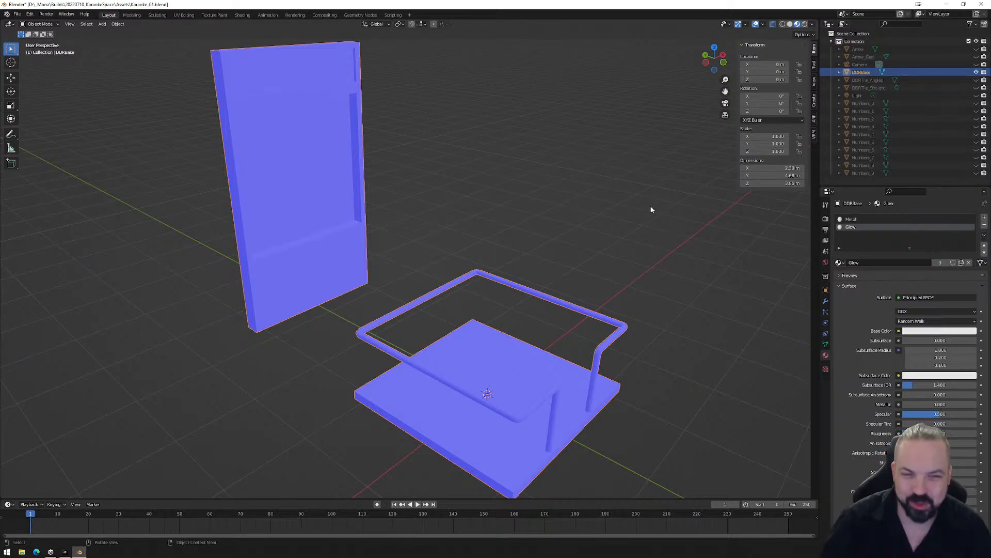
pyautogui.click(976, 72)
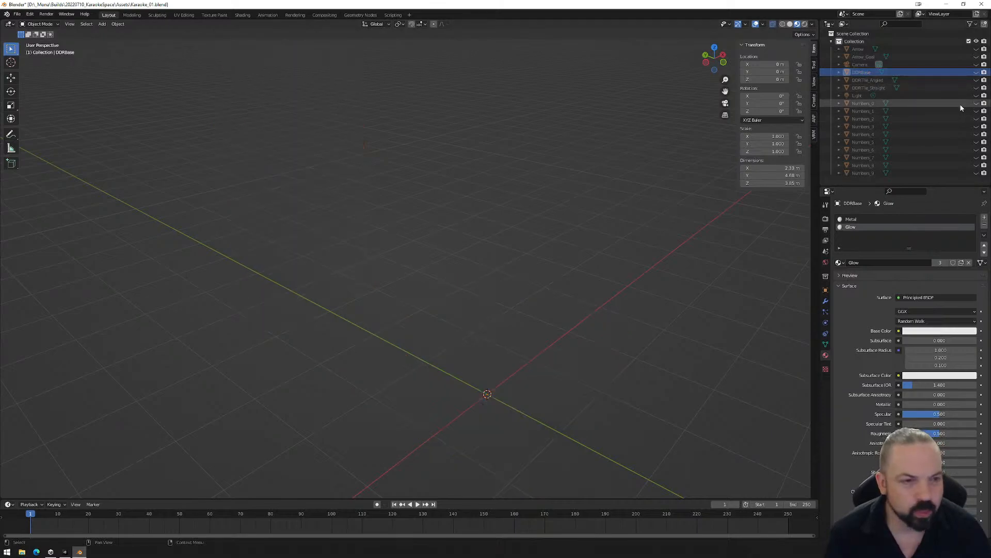
pyautogui.click(977, 80)
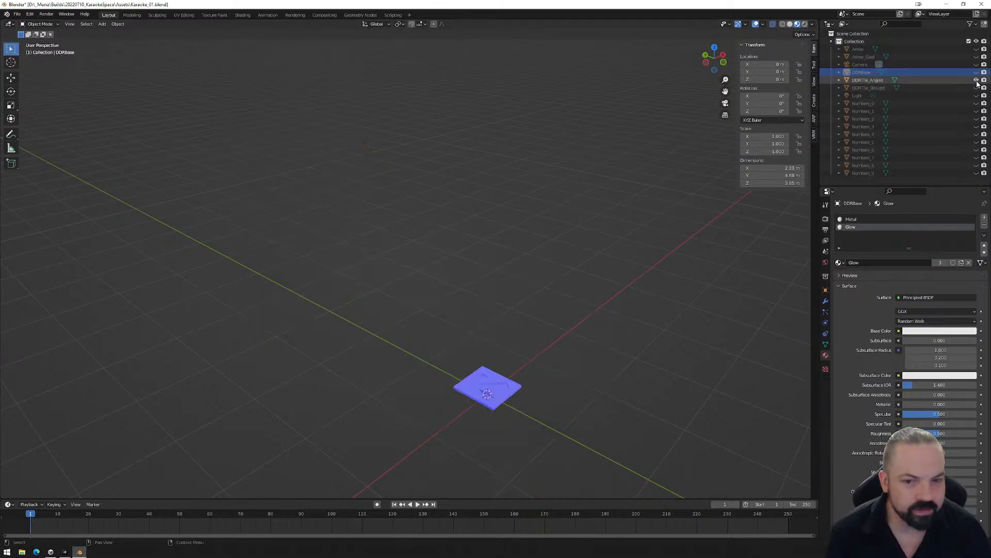
pyautogui.click(512, 390)
pyautogui.scroll(-1, 523, 394)
pyautogui.moveTo(523, 394); pyautogui.dragTo(576, 299, button='middle')
pyautogui.scroll(3, 540, 323)
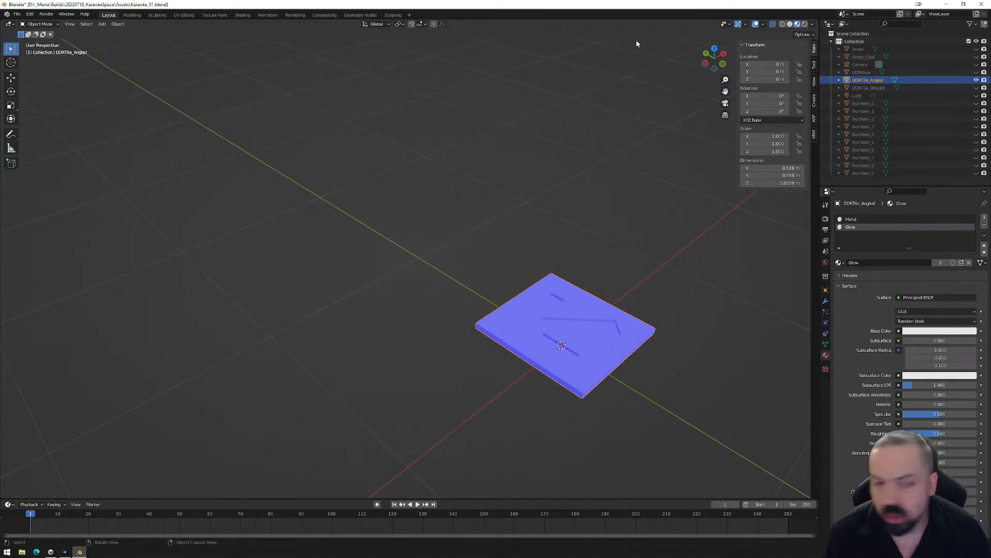
# - Switch the viewport to solid shading with X-ray turned off to view the angled tile
pyautogui.click(790, 25)
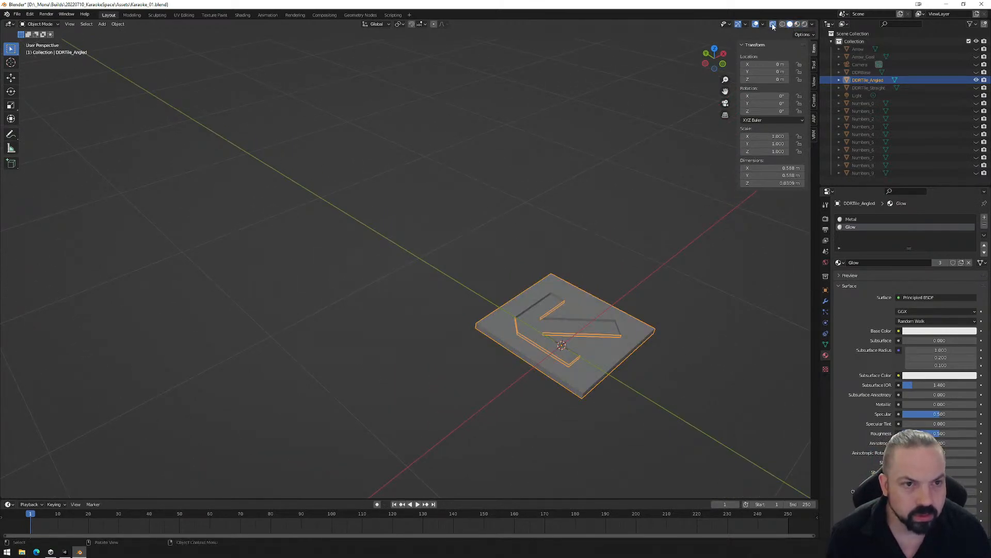
pyautogui.click(773, 24)
pyautogui.moveTo(609, 333); pyautogui.dragTo(593, 350, button='middle')
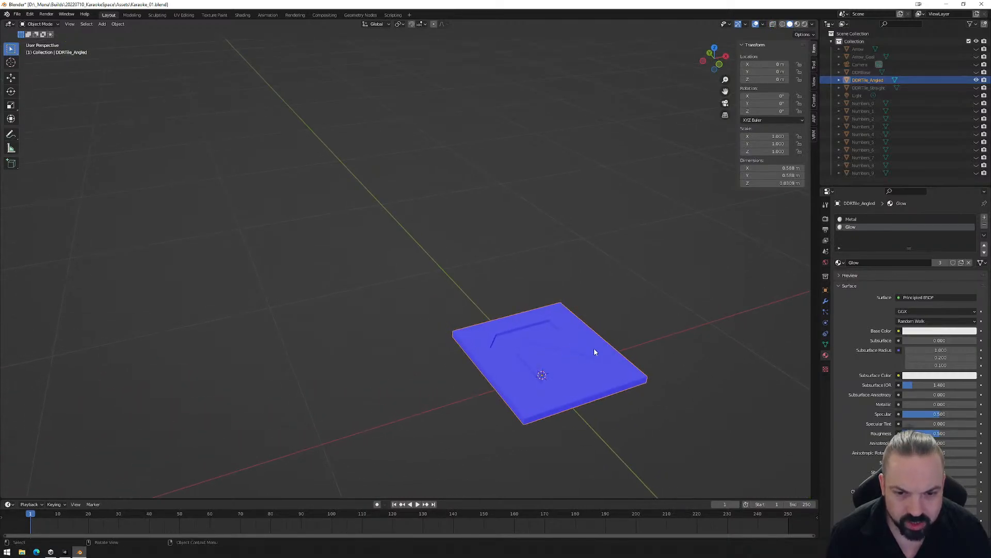
# - Inspect the DDRTile_Straight, Arrow, Arrow_Goal and number models by showing and hiding them in turn
pyautogui.click(977, 87)
pyautogui.click(976, 88)
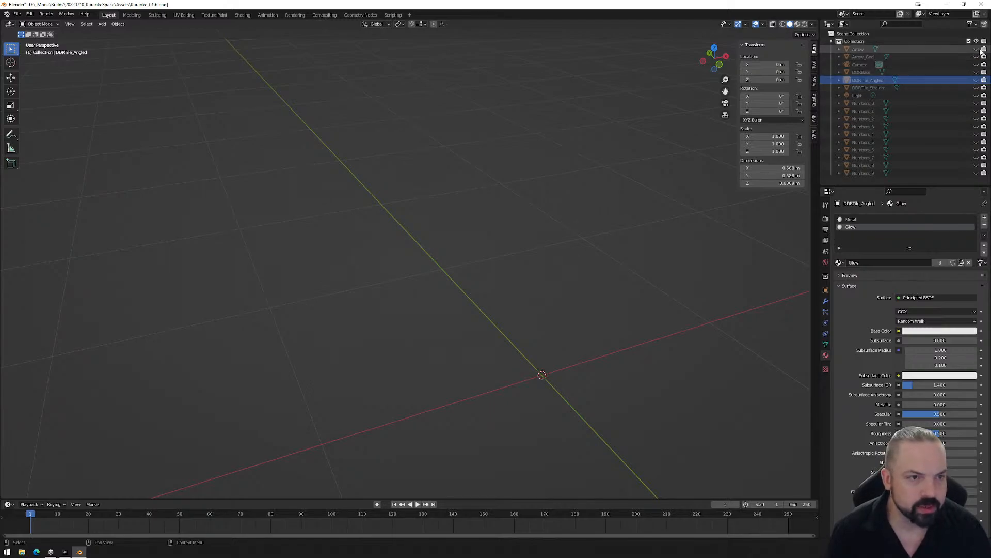
pyautogui.click(976, 49)
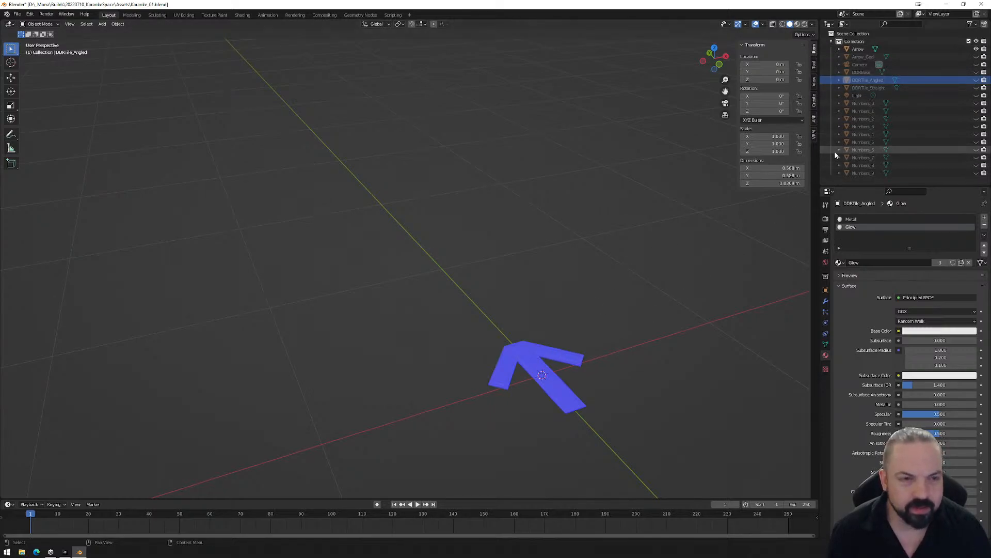
pyautogui.click(976, 49)
pyautogui.click(977, 57)
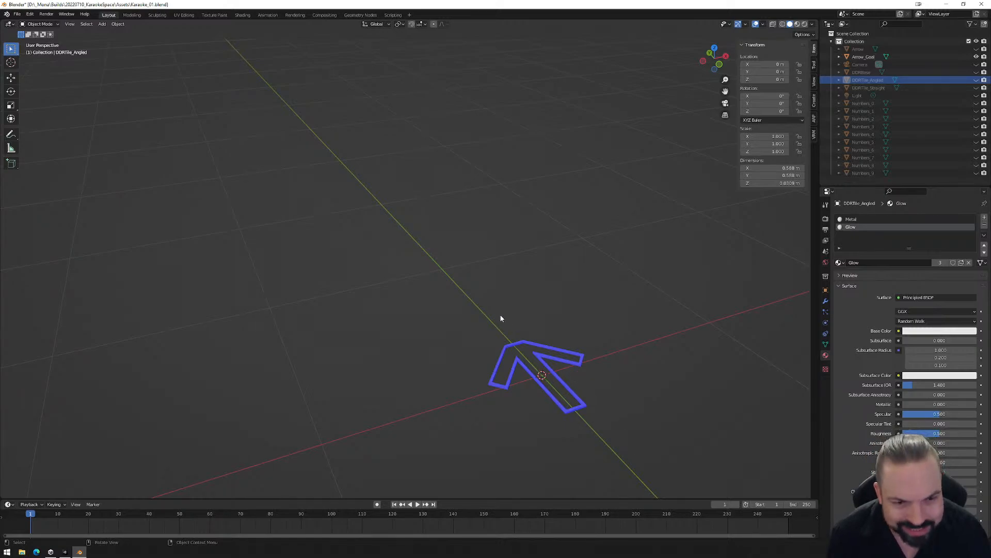
pyautogui.click(976, 57)
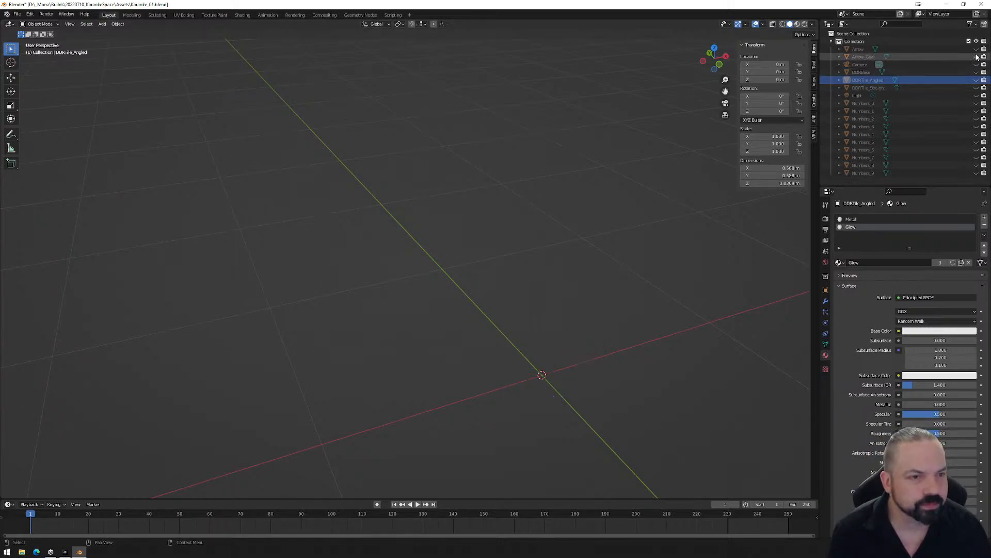
pyautogui.moveTo(977, 103)
pyautogui.mouseDown()
pyautogui.moveTo(976, 173)
pyautogui.moveTo(976, 109)
pyautogui.mouseUp()
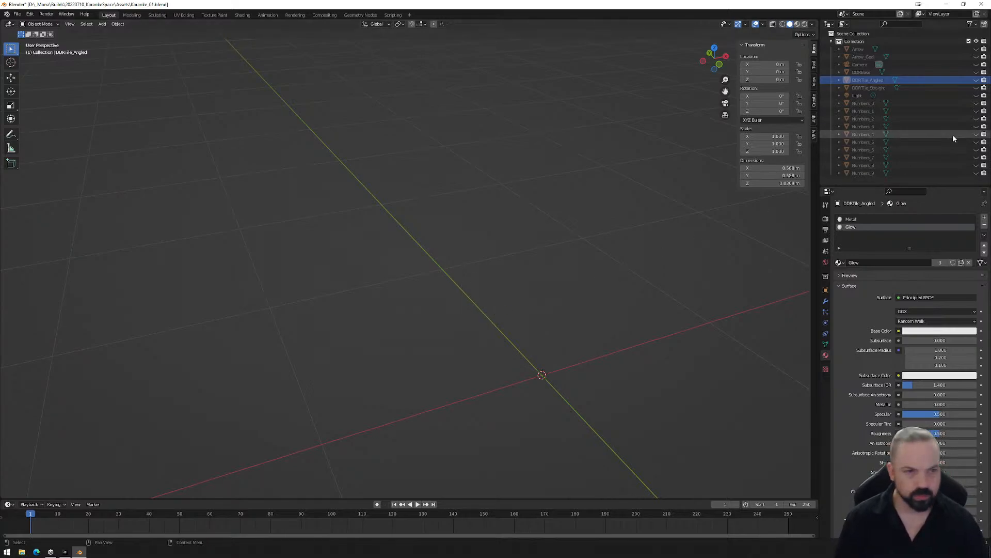
# - Show the DDRBase model again and examine its shape and UV layout, ending back in the Layout workspace
pyautogui.click(975, 71)
pyautogui.scroll(-5, 408, 368)
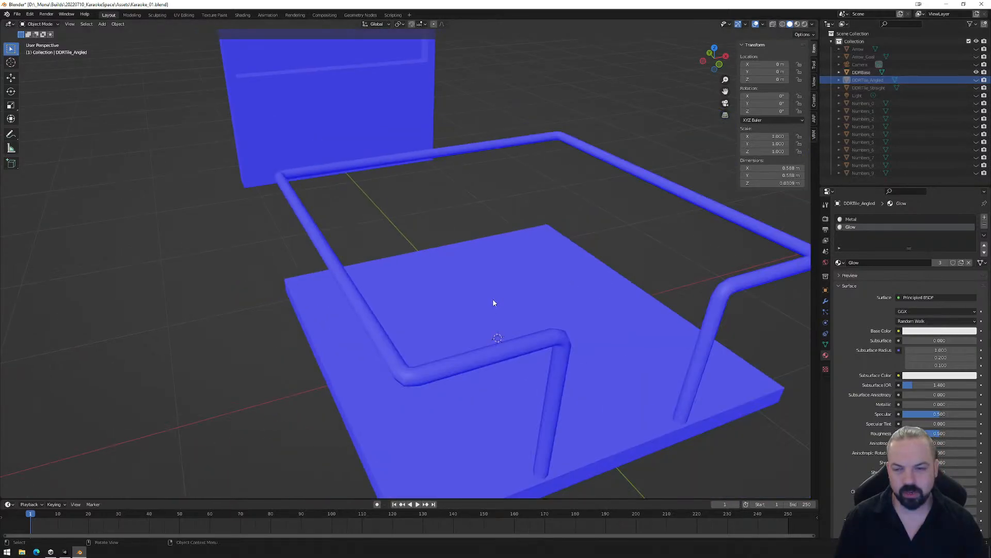
pyautogui.keyDown('alt'); pyautogui.moveTo(408, 366); pyautogui.dragTo(435, 399, button='middle'); pyautogui.keyUp('alt')
pyautogui.moveTo(478, 347); pyautogui.dragTo(491, 371, button='middle')
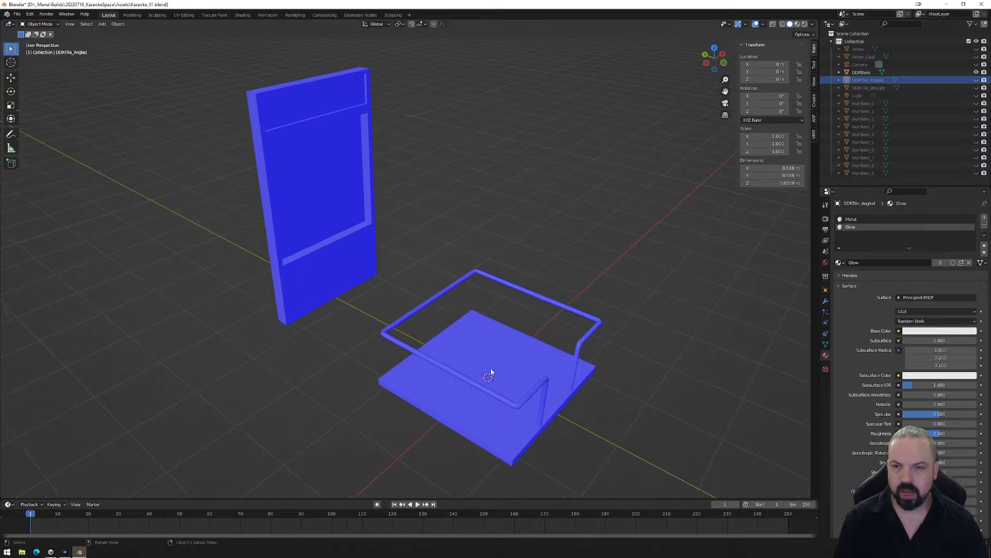
pyautogui.click(369, 260)
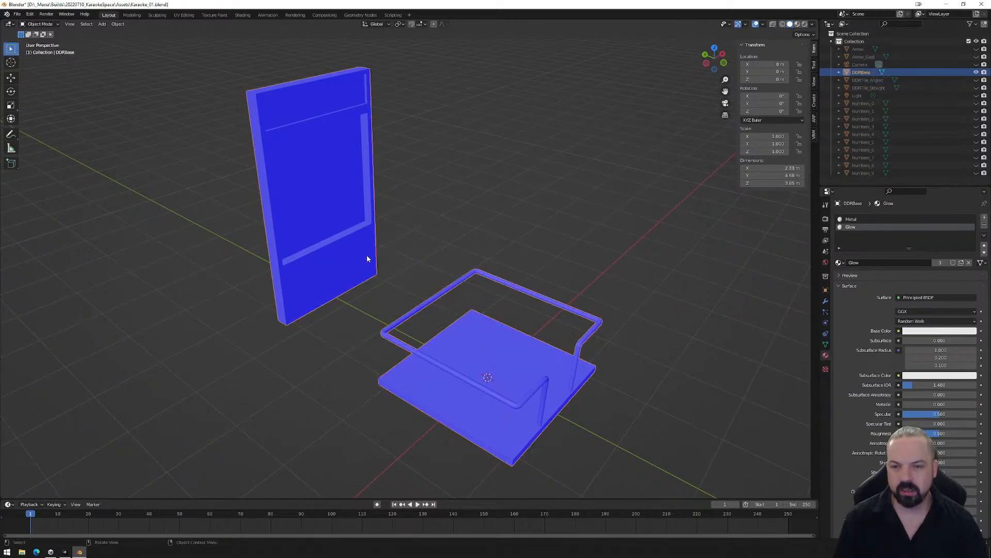
pyautogui.click(184, 15)
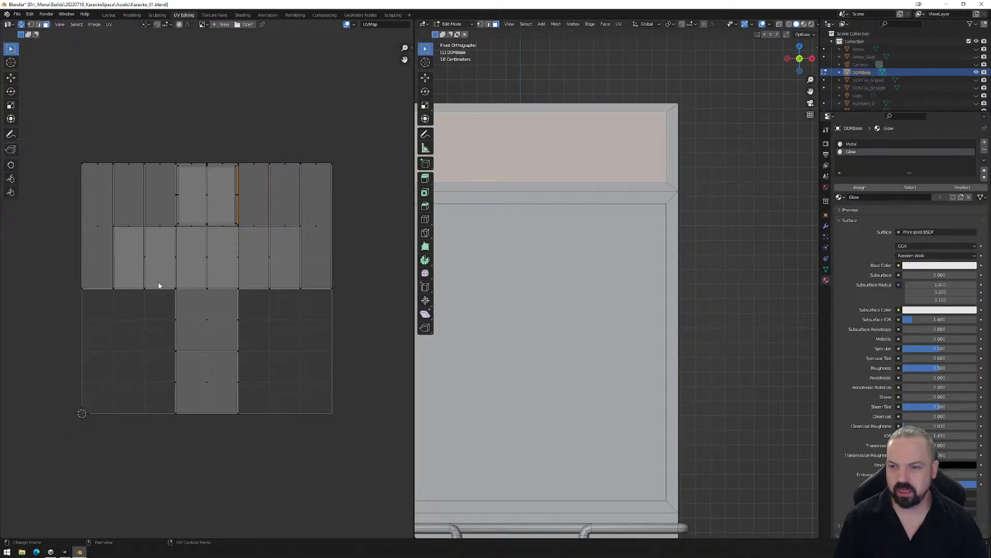
pyautogui.click(108, 15)
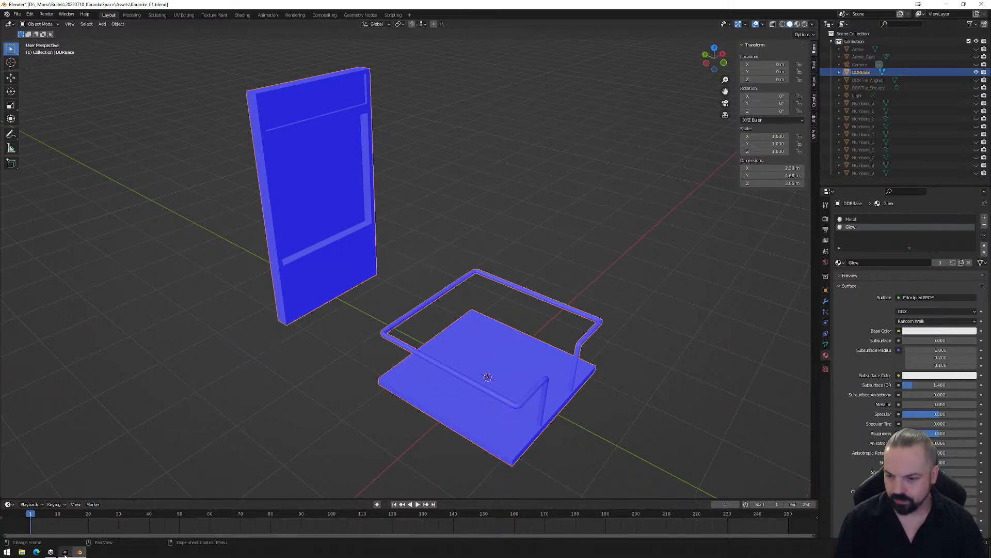
# - Switch to Unity and examine the DDR_Set (1) group and its DDRBase_01 object
pyautogui.click(65, 552)
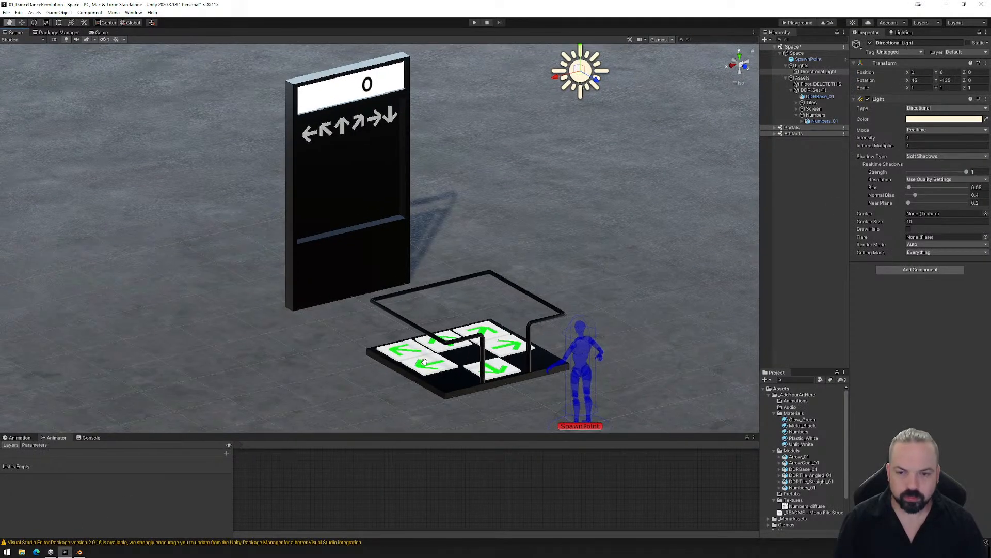
pyautogui.keyDown('alt'); pyautogui.moveTo(349, 363); pyautogui.dragTo(384, 367); pyautogui.keyUp('alt')
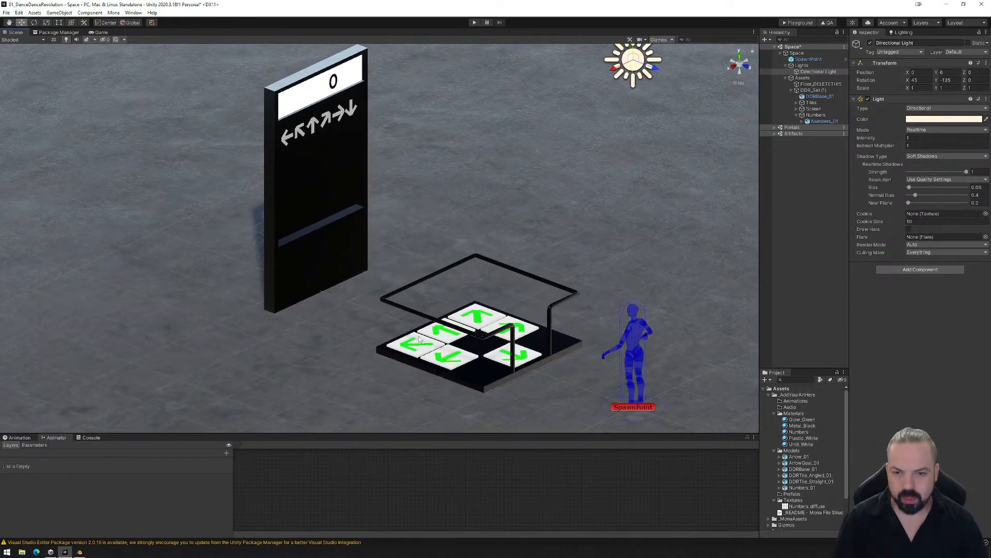
pyautogui.scroll(3, 419, 339)
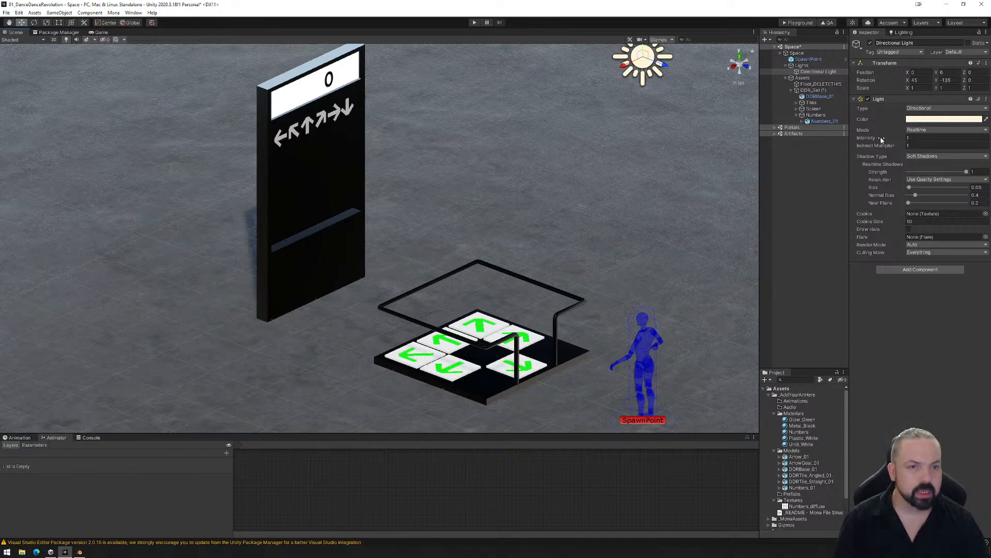
pyautogui.click(797, 90)
pyautogui.click(817, 91)
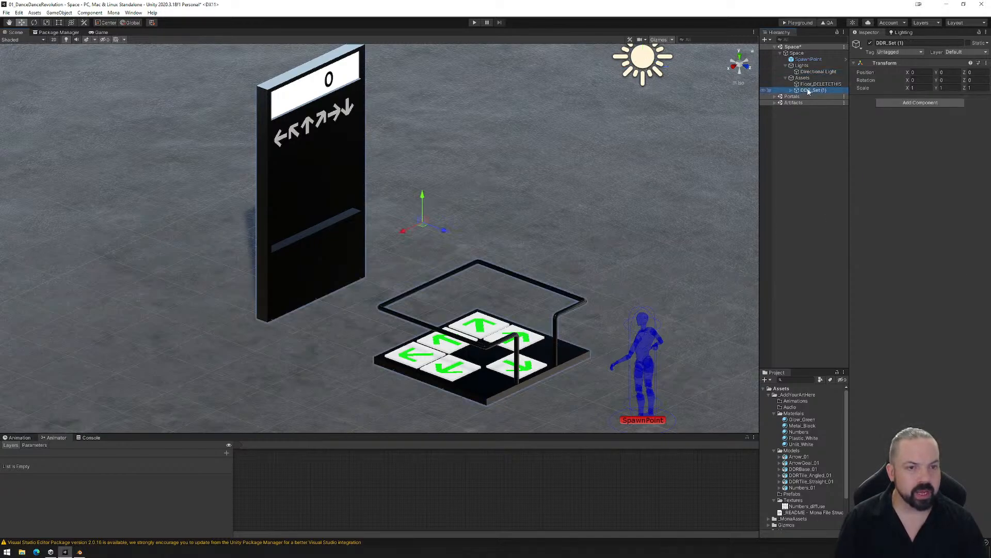
pyautogui.click(791, 90)
pyautogui.click(814, 97)
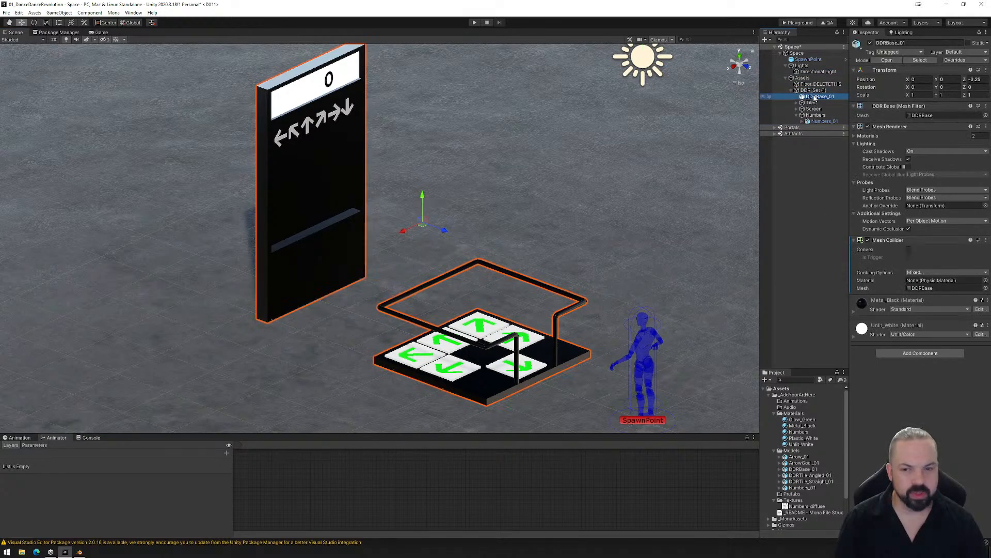
# - Expand the Tiles group and inspect each angled and straight DDRTile object in it
pyautogui.click(812, 102)
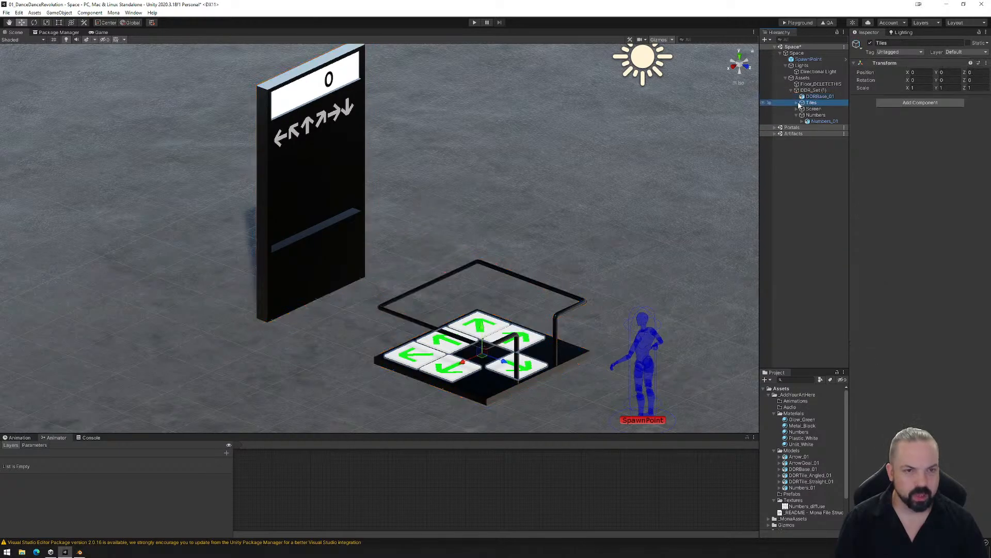
pyautogui.click(796, 102)
pyautogui.click(820, 110)
pyautogui.click(819, 116)
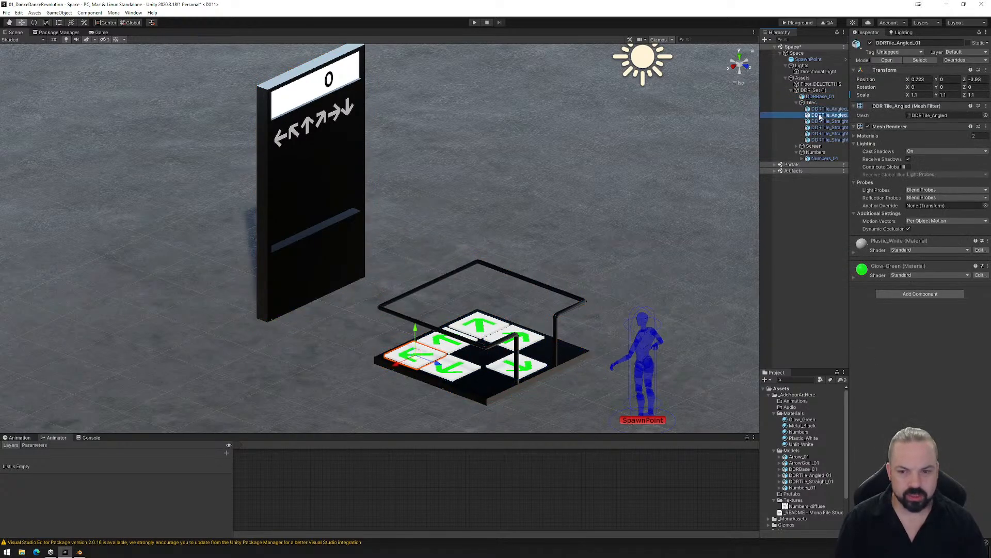
pyautogui.click(819, 121)
pyautogui.click(820, 127)
pyautogui.click(820, 134)
pyautogui.click(819, 140)
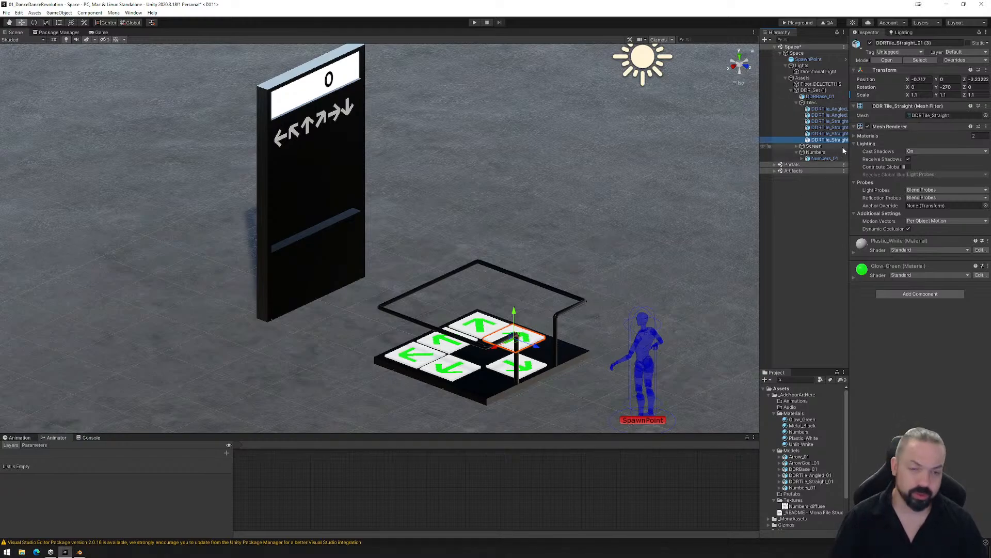
# - Collapse the Tiles group and inspect Arrow_01 and ArrowGoal_01 inside the Screen group
pyautogui.click(798, 103)
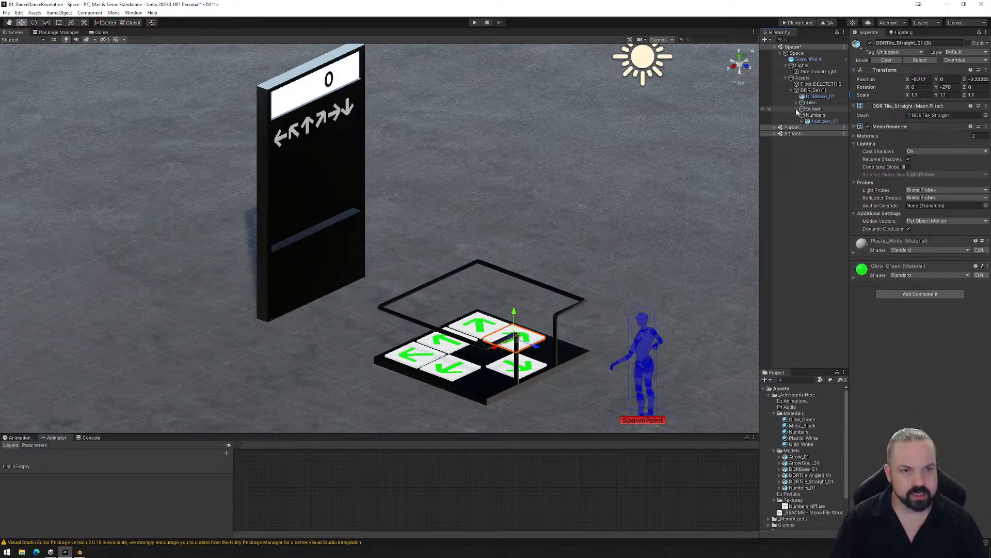
pyautogui.click(798, 109)
pyautogui.click(819, 116)
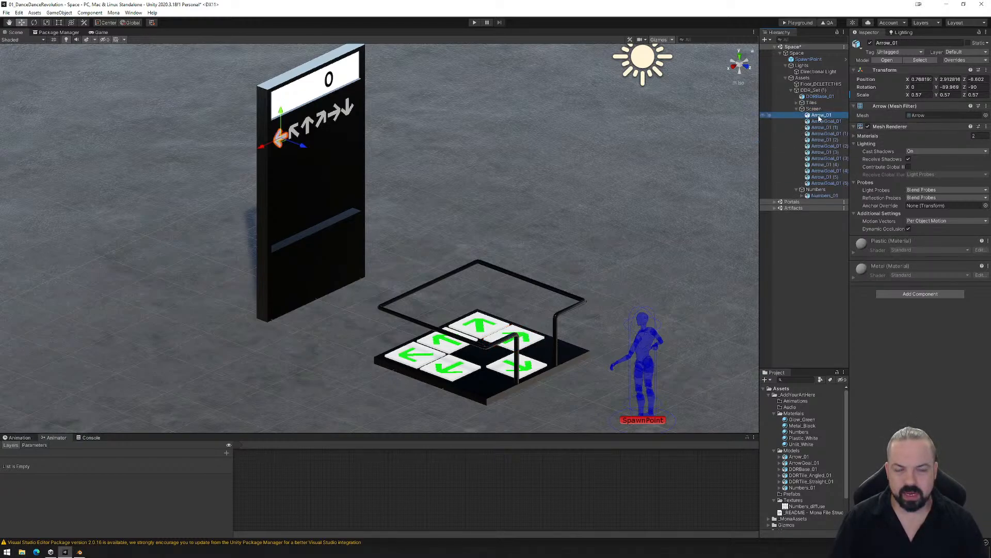
pyautogui.click(822, 121)
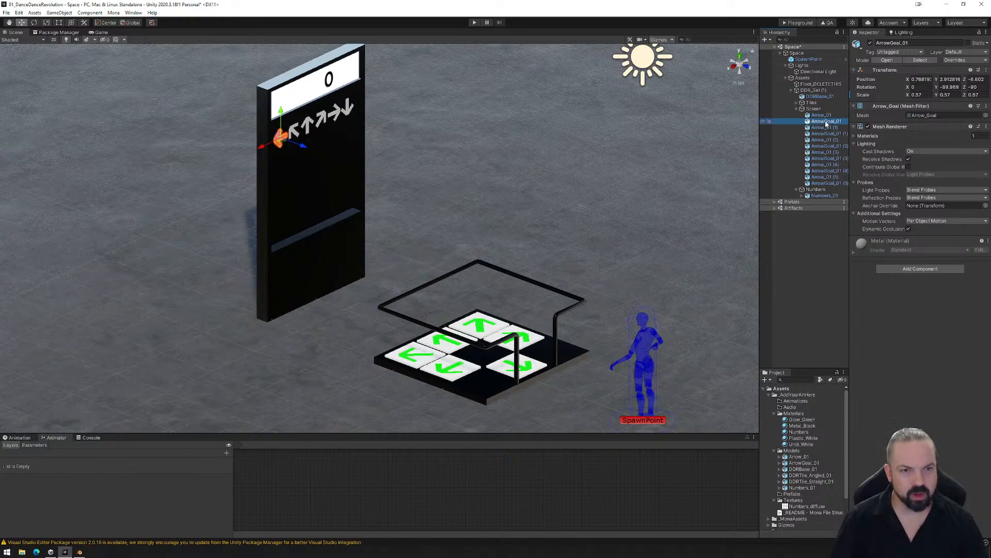
# - Select the six Arrow_01 objects in the Screen group together and try moving them vertically on the machine's screen
pyautogui.keyDown('ctrl'); pyautogui.click(821, 114); pyautogui.keyUp('ctrl')
pyautogui.keyDown('ctrl'); pyautogui.click(826, 122); pyautogui.keyUp('ctrl')
pyautogui.keyDown('ctrl'); pyautogui.click(822, 127); pyautogui.keyUp('ctrl')
pyautogui.keyDown('ctrl'); pyautogui.click(822, 140); pyautogui.keyUp('ctrl')
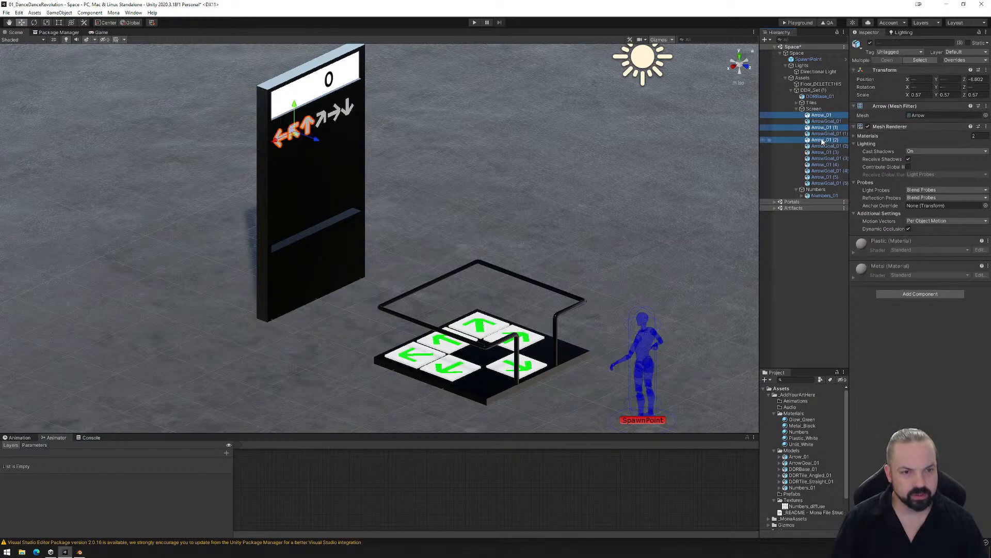
pyautogui.keyDown('ctrl'); pyautogui.click(822, 153); pyautogui.keyUp('ctrl')
pyautogui.keyDown('ctrl'); pyautogui.click(822, 165); pyautogui.keyUp('ctrl')
pyautogui.keyDown('ctrl'); pyautogui.click(822, 178); pyautogui.keyUp('ctrl')
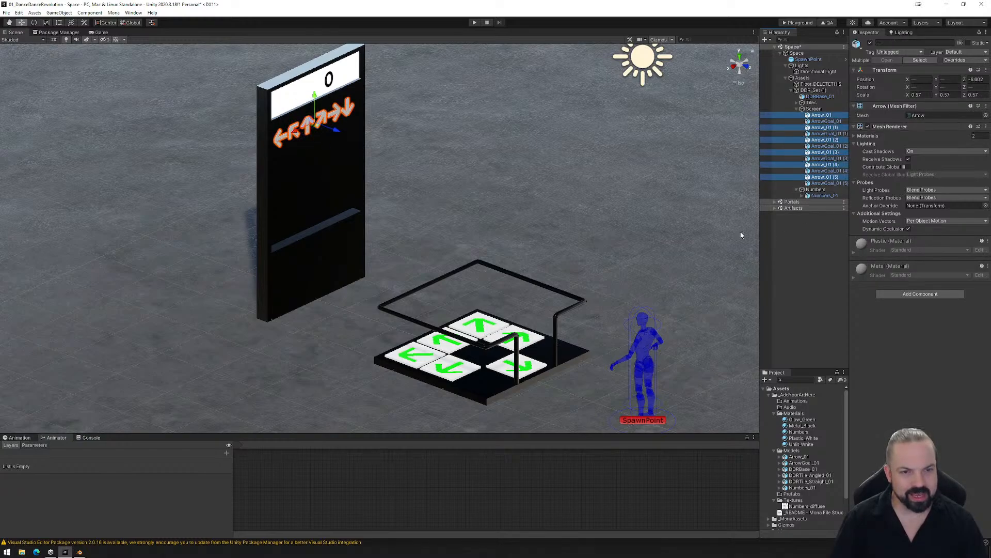
pyautogui.moveTo(320, 106)
pyautogui.mouseDown()
pyautogui.moveTo(320, 227)
pyautogui.moveTo(323, 101)
pyautogui.mouseUp()
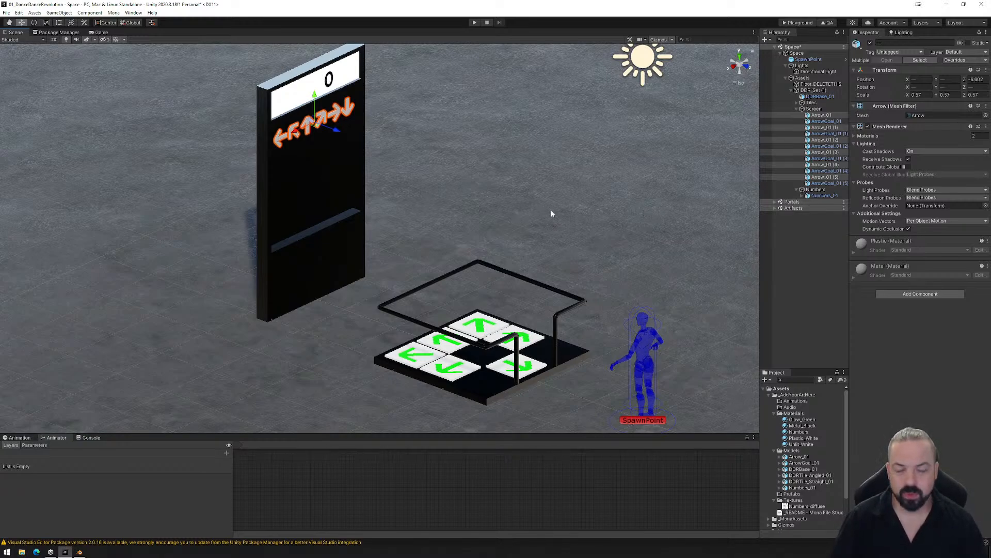
pyautogui.keyDown('alt'); pyautogui.moveTo(594, 268); pyautogui.dragTo(587, 266); pyautogui.keyUp('alt')
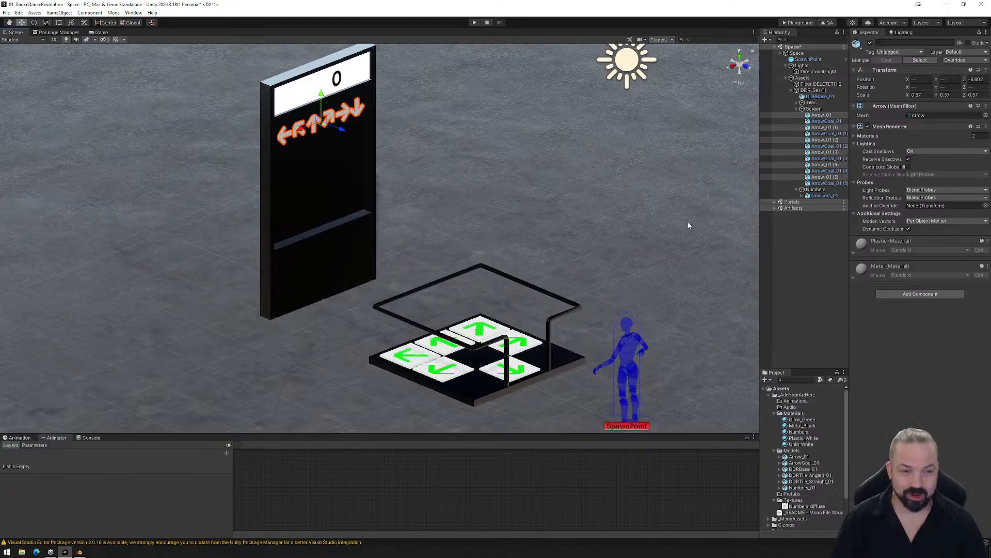
# - Expand Numbers_01 in the Numbers group and inspect its individual digit objects, including Numbers_0 and Numbers_3
pyautogui.click(818, 196)
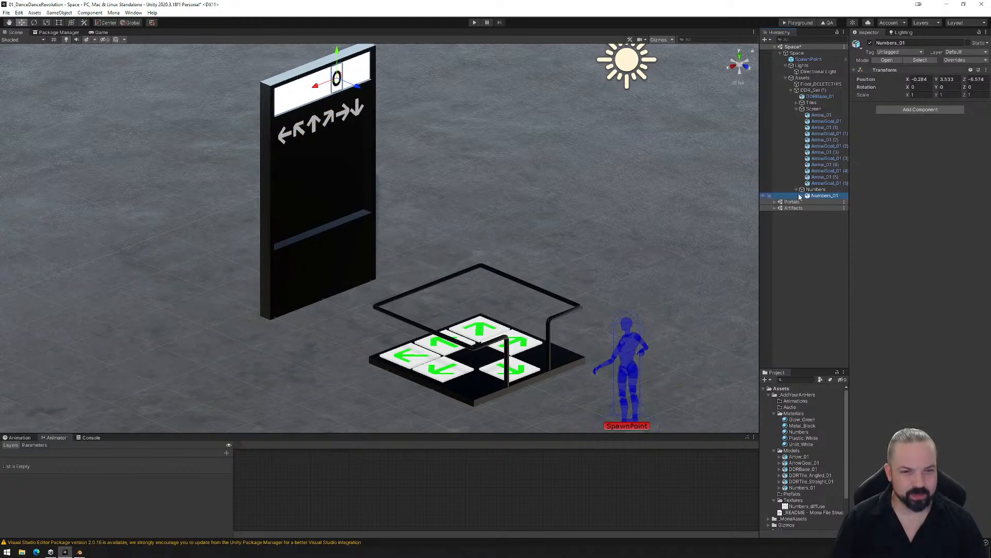
pyautogui.click(801, 195)
pyautogui.click(821, 202)
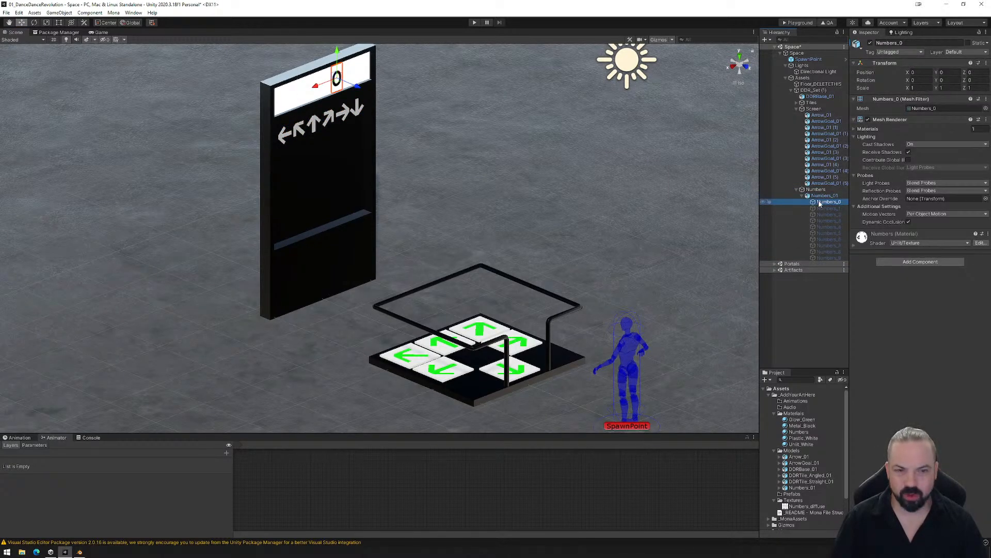
pyautogui.click(822, 208)
pyautogui.click(823, 221)
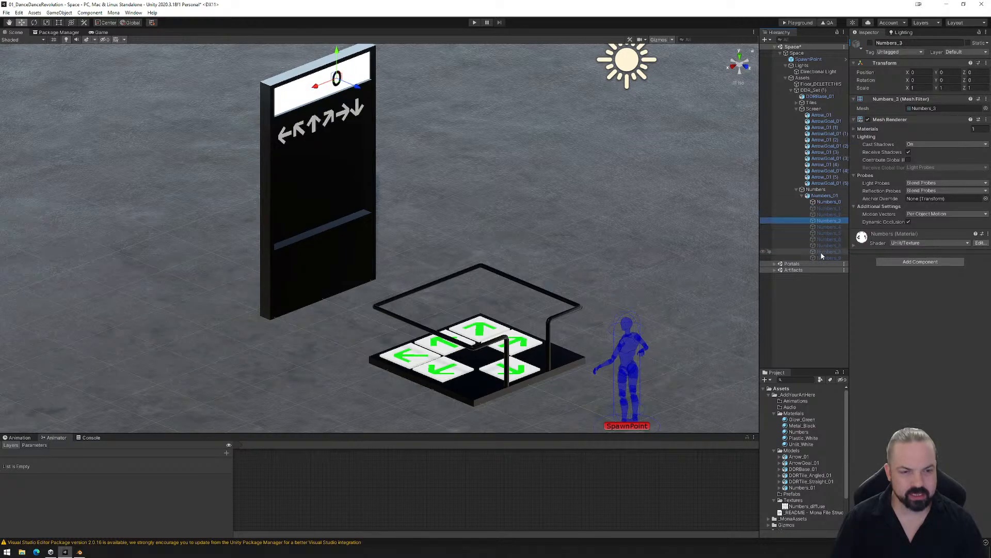
# - Select the Numbers_0 digit and examine its placement in the machine's white score area
pyautogui.click(822, 256)
pyautogui.click(826, 202)
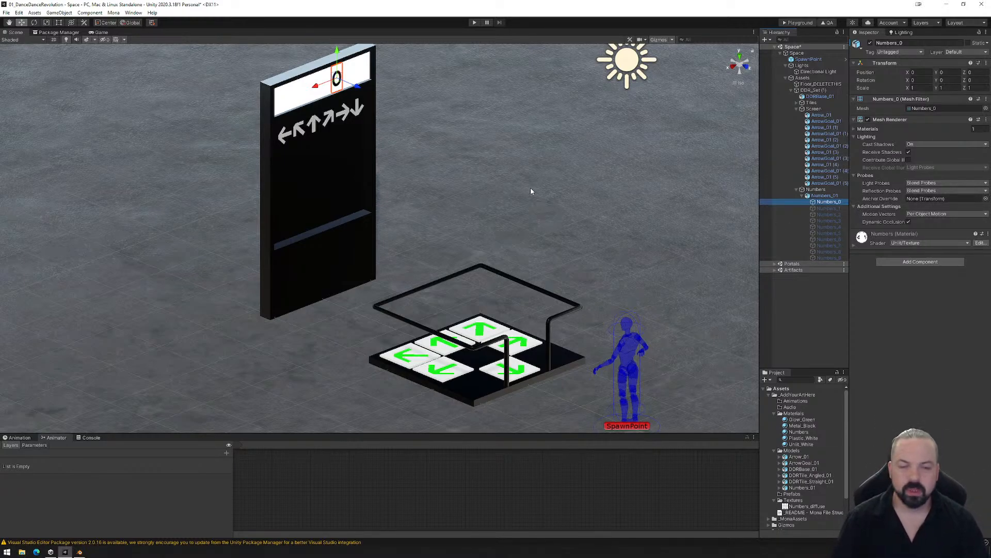
pyautogui.keyDown('alt'); pyautogui.moveTo(433, 209); pyautogui.dragTo(453, 247); pyautogui.keyUp('alt')
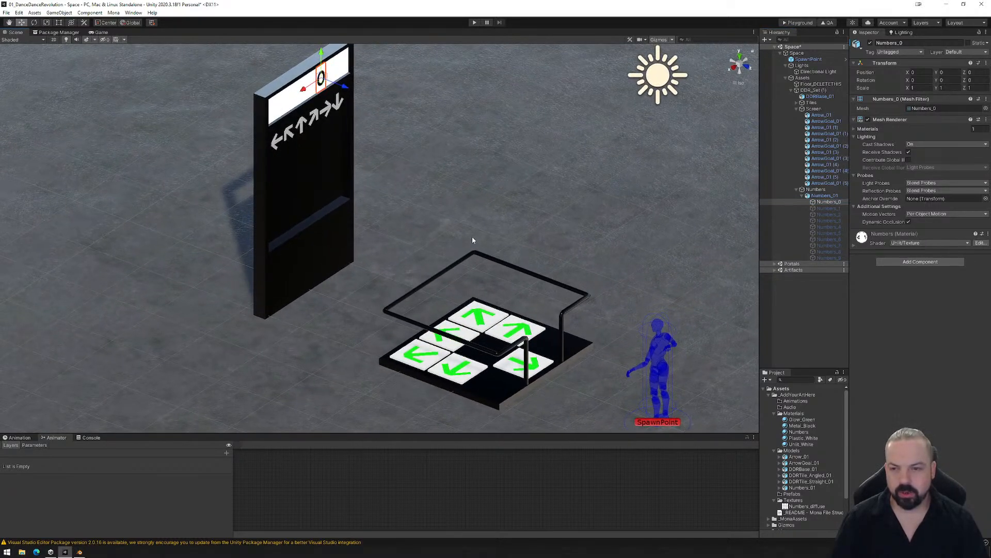
pyautogui.moveTo(464, 236); pyautogui.dragTo(461, 242, button='middle')
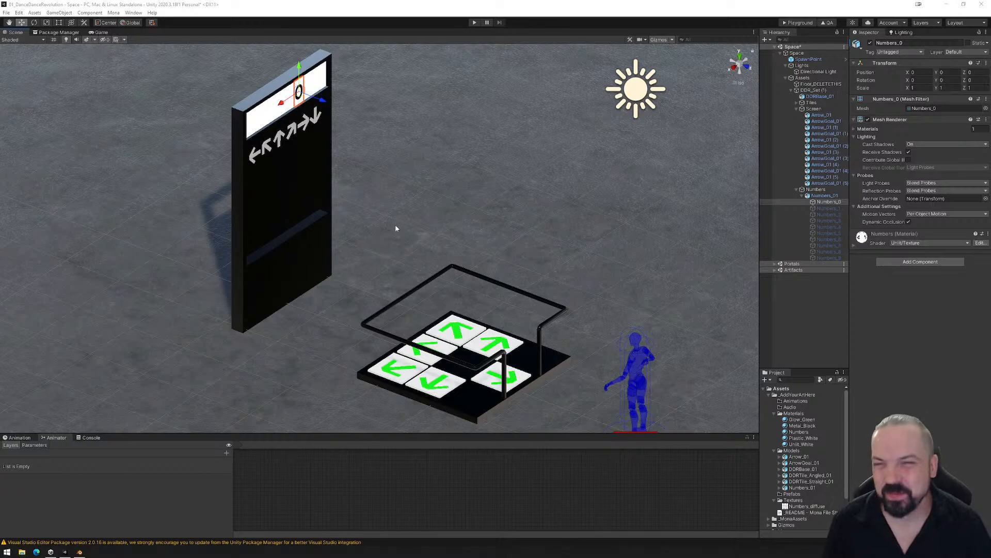
pyautogui.keyDown('alt'); pyautogui.moveTo(396, 228); pyautogui.dragTo(475, 248); pyautogui.keyUp('alt')
pyautogui.moveTo(483, 227); pyautogui.dragTo(486, 236, button='middle')
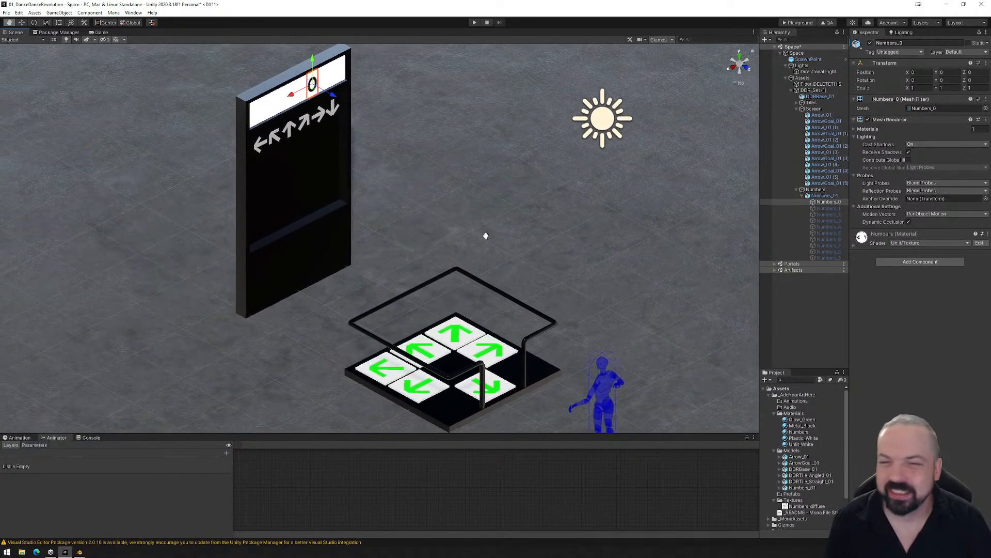
pyautogui.keyDown('alt'); pyautogui.moveTo(485, 235); pyautogui.dragTo(538, 278); pyautogui.keyUp('alt')
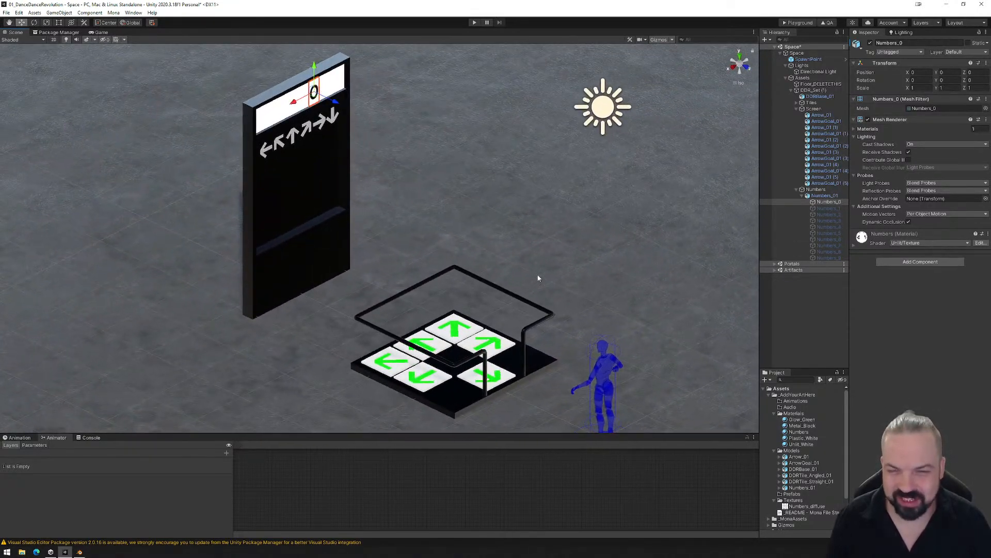
pyautogui.moveTo(538, 278); pyautogui.dragTo(537, 272, button='middle')
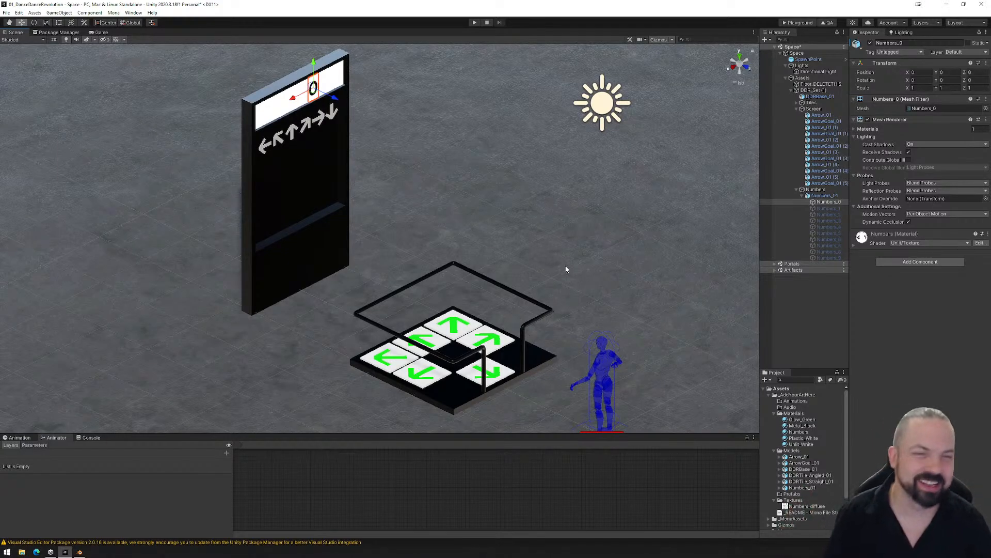
# - Collapse Numbers_01 and the Screen and Numbers groups in the scene hierarchy
pyautogui.click(798, 196)
pyautogui.click(803, 196)
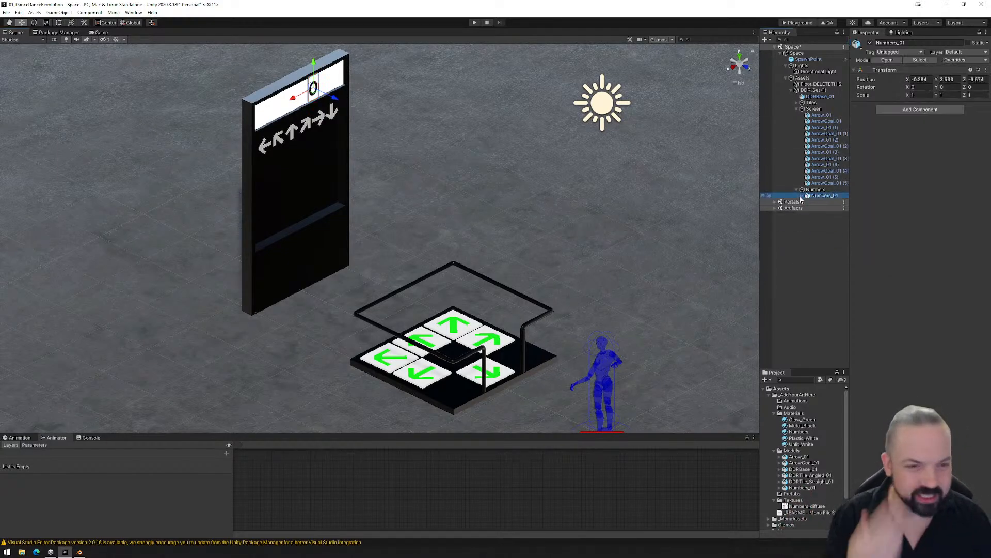
pyautogui.click(797, 109)
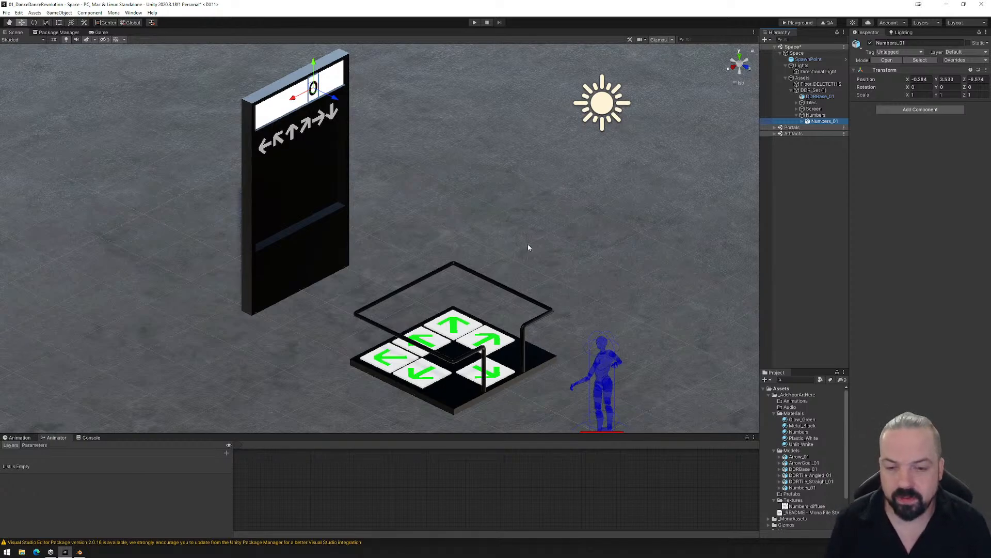
pyautogui.click(796, 115)
# - Delete the duplicate dance tiles from the Tiles group, keeping only DDRTile_Angled_01 and DDRTile_Straight_01
pyautogui.click(797, 103)
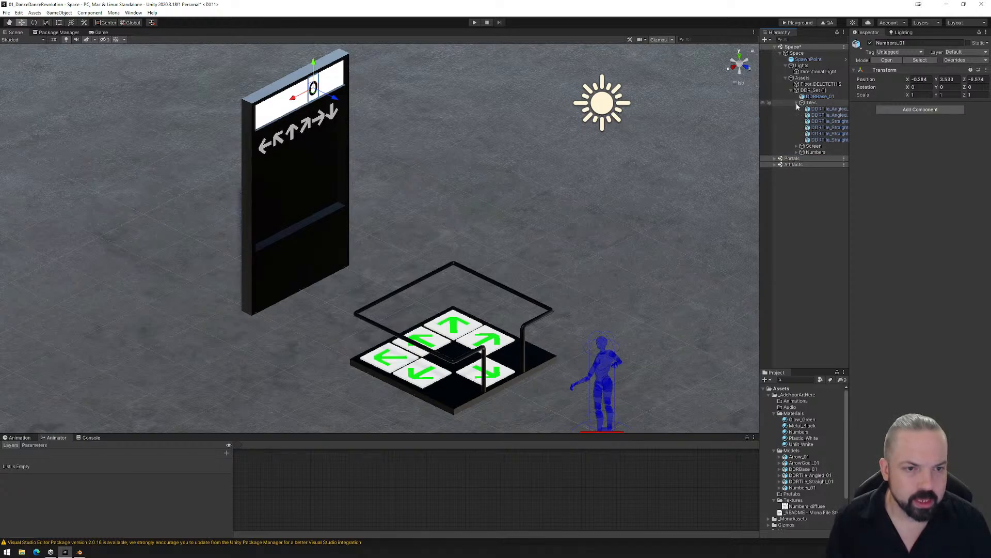
pyautogui.click(808, 109)
pyautogui.keyDown('ctrl'); pyautogui.click(812, 116); pyautogui.keyUp('ctrl')
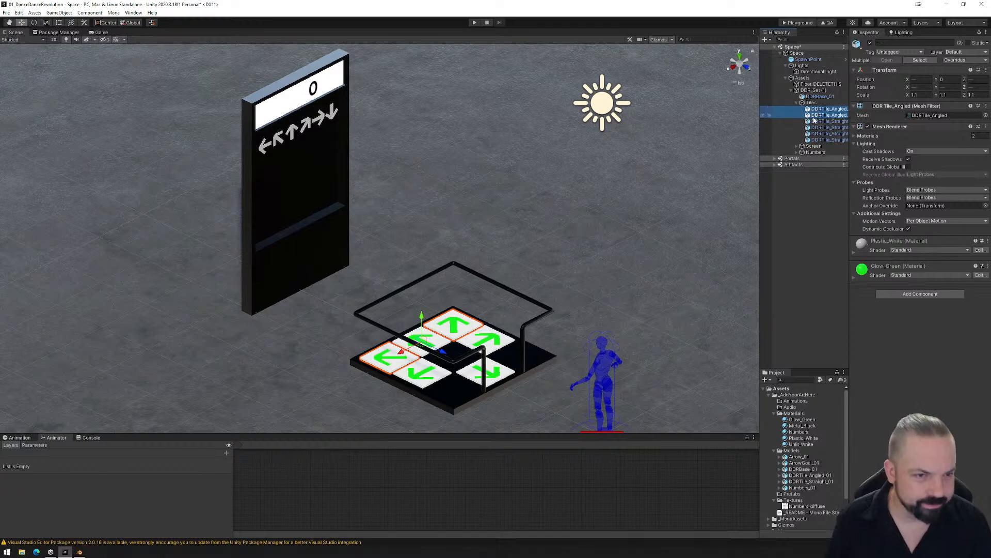
pyautogui.moveTo(759, 127); pyautogui.dragTo(721, 128)
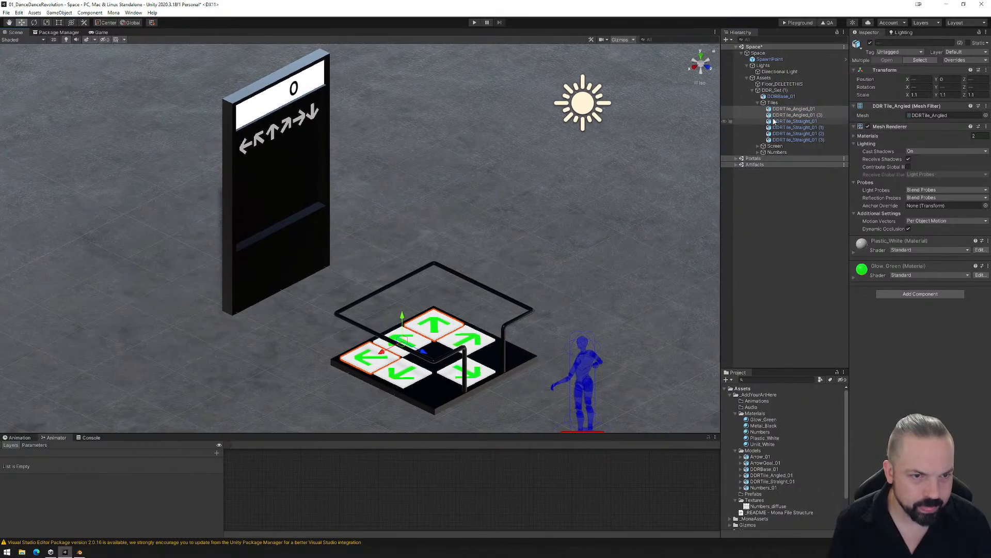
pyautogui.click(791, 116)
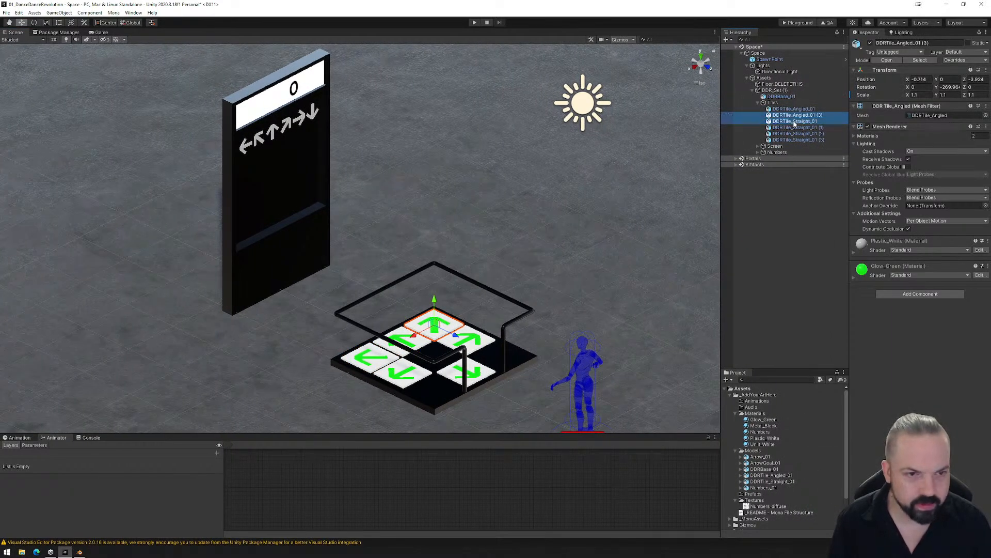
pyautogui.keyDown('ctrl'); pyautogui.click(797, 128); pyautogui.keyUp('ctrl')
pyautogui.keyDown('ctrl'); pyautogui.click(797, 134); pyautogui.keyUp('ctrl')
pyautogui.keyDown('ctrl'); pyautogui.click(798, 140); pyautogui.keyUp('ctrl')
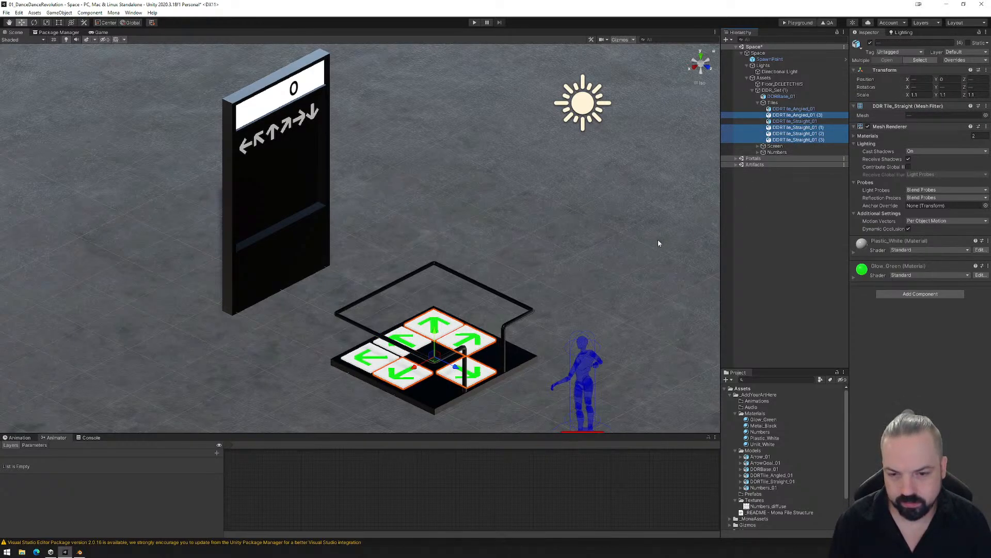
pyautogui.press('Delete')
# - Select the remaining DDRTile_Straight_01 and frame it closely in the Scene view
pyautogui.scroll(3, 568, 263)
pyautogui.moveTo(549, 263); pyautogui.dragTo(469, 289, button='right')
pyautogui.moveTo(457, 306); pyautogui.dragTo(480, 242, button='middle')
pyautogui.scroll(8, 459, 250)
pyautogui.click(463, 235)
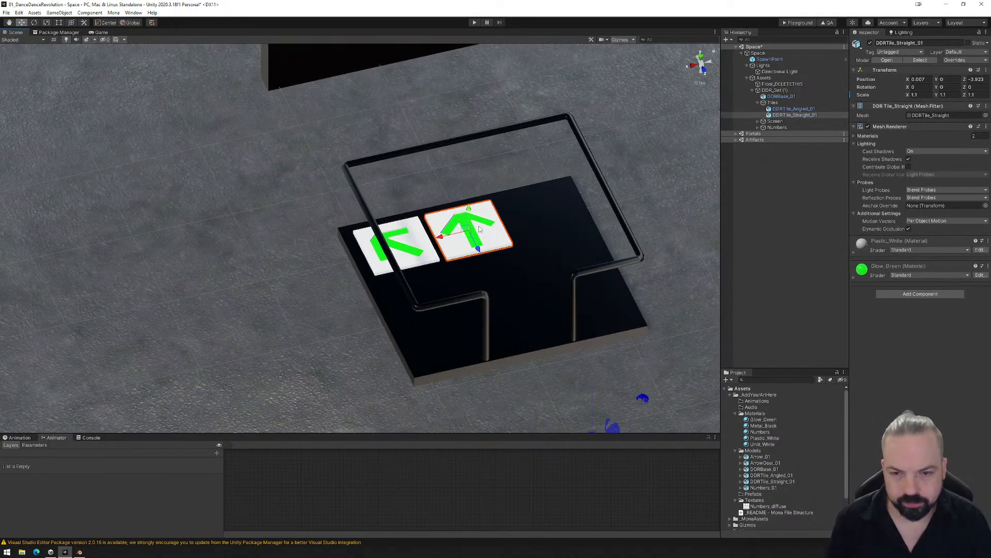
pyautogui.press('f')
pyautogui.scroll(-4, 487, 274)
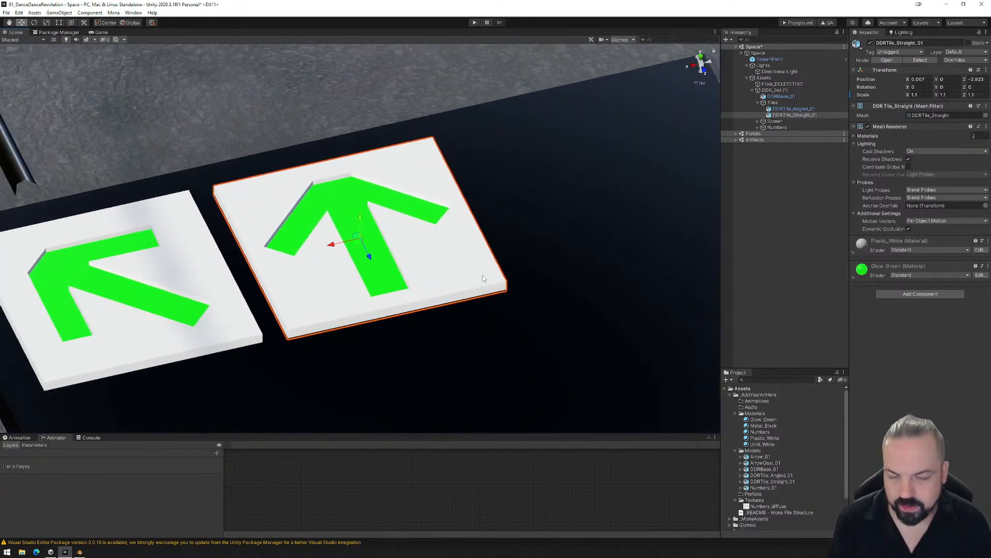
pyautogui.moveTo(442, 331); pyautogui.dragTo(483, 313, button='right')
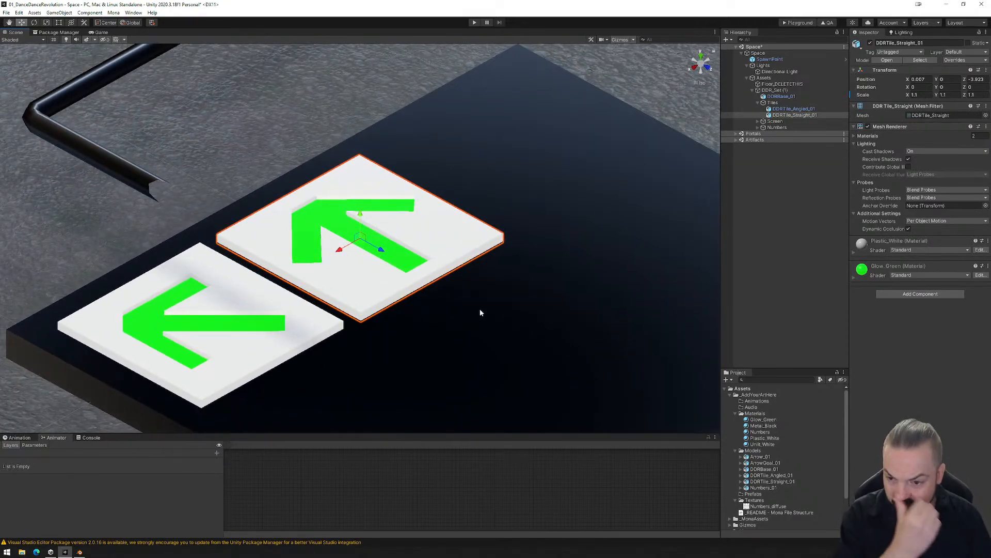
# - Show the Animation window for DDRTile_Straight_01 and enlarge it vertically
pyautogui.click(19, 437)
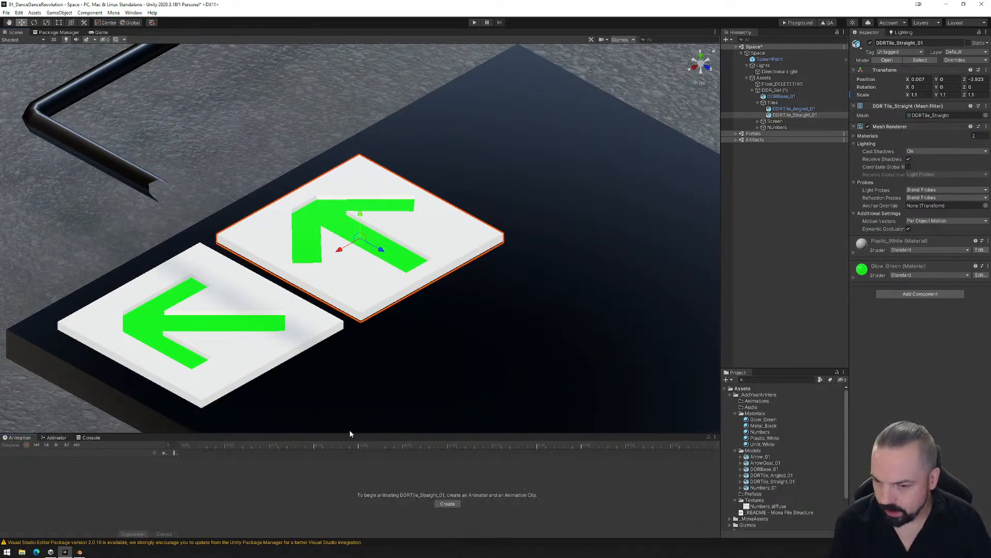
pyautogui.moveTo(360, 434); pyautogui.dragTo(365, 351)
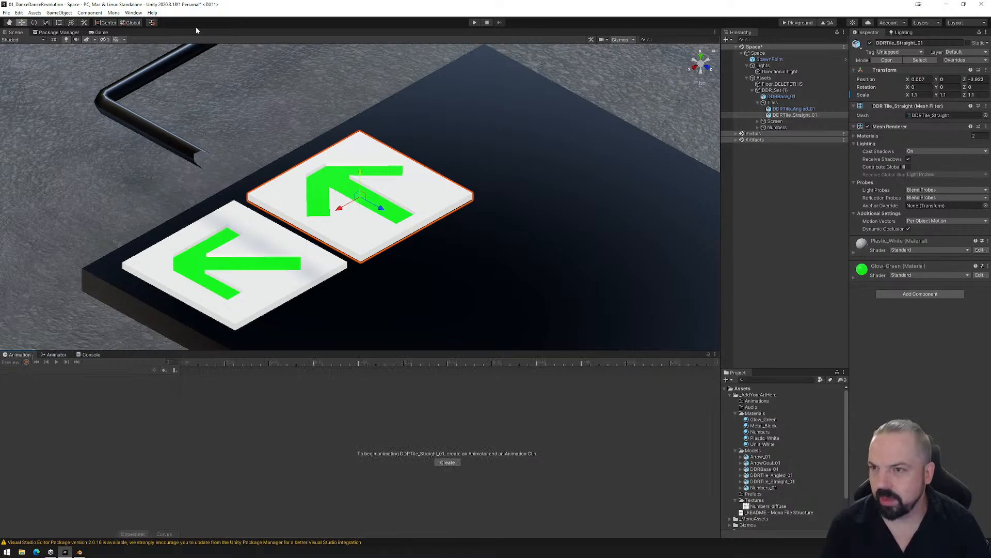
pyautogui.click(134, 13)
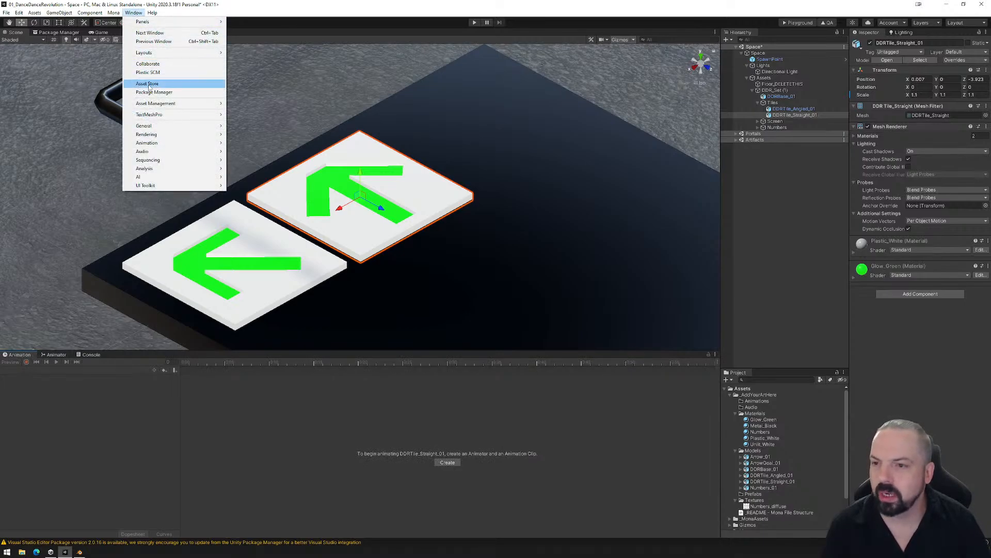
pyautogui.moveTo(155, 143)
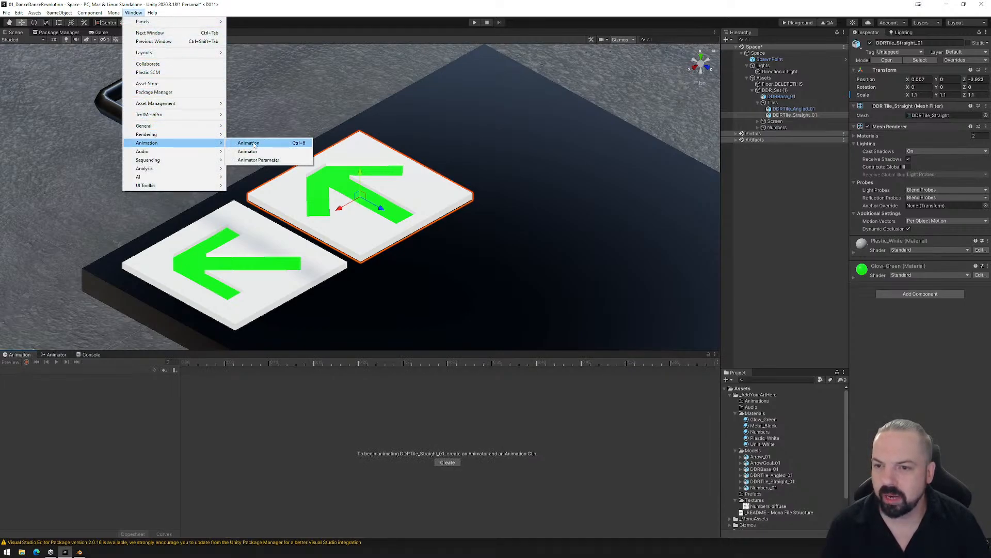
pyautogui.click(76, 423)
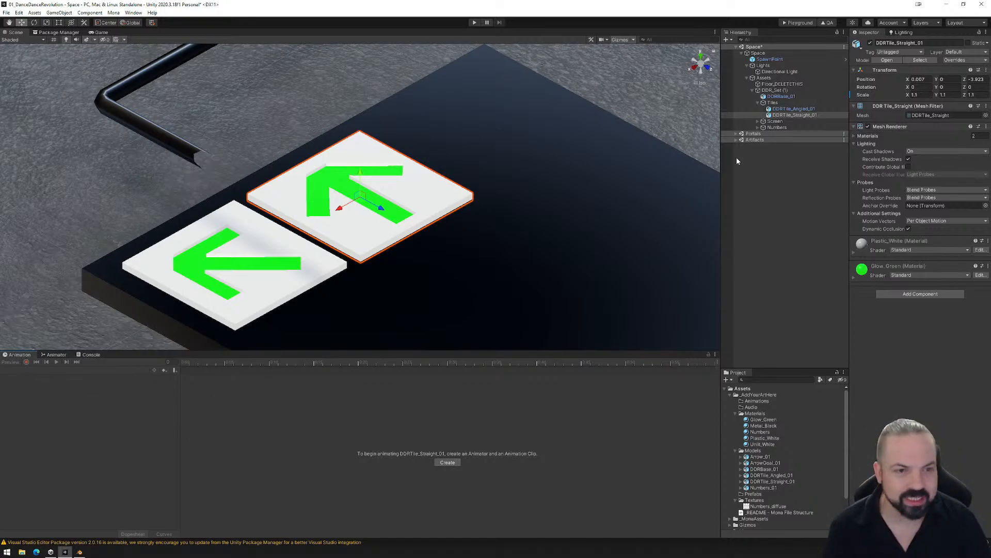
# - Create an animation clip named Tile_Up for DDRTile_Straight_01 and save it in the Animations folder
pyautogui.click(447, 462)
pyautogui.doubleClick(97, 76)
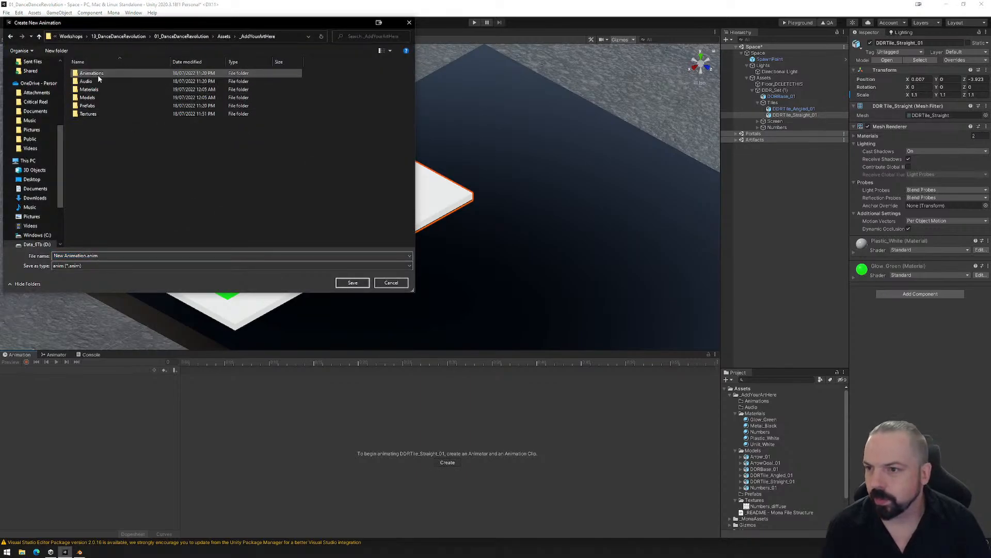
pyautogui.doubleClick(98, 76)
pyautogui.click(92, 255)
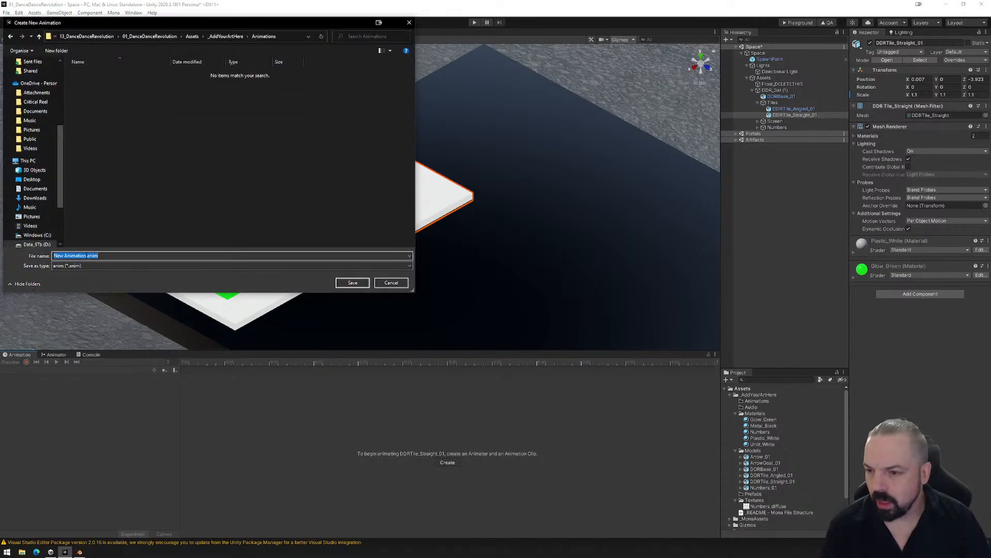
pyautogui.moveTo(86, 256); pyautogui.dragTo(35, 254)
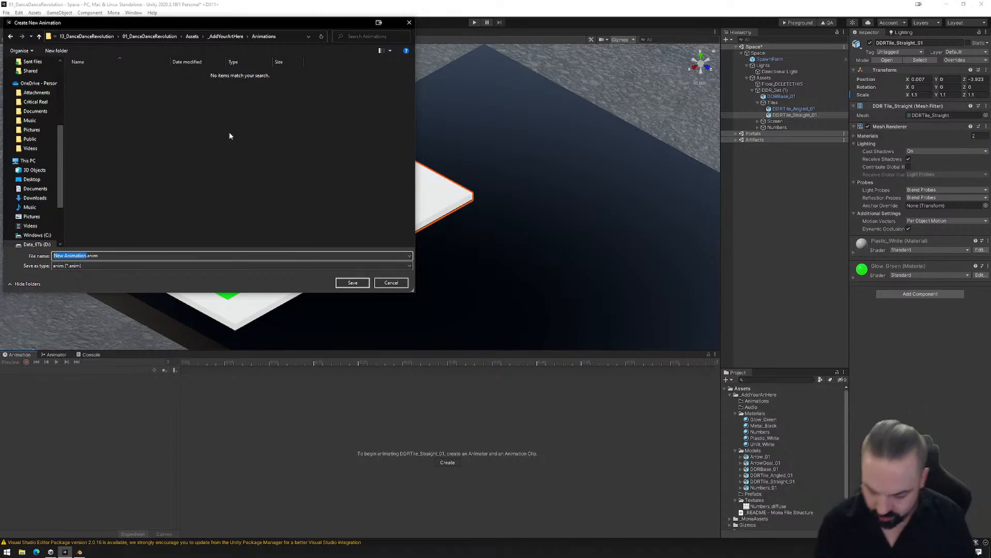
pyautogui.write('Tile_')
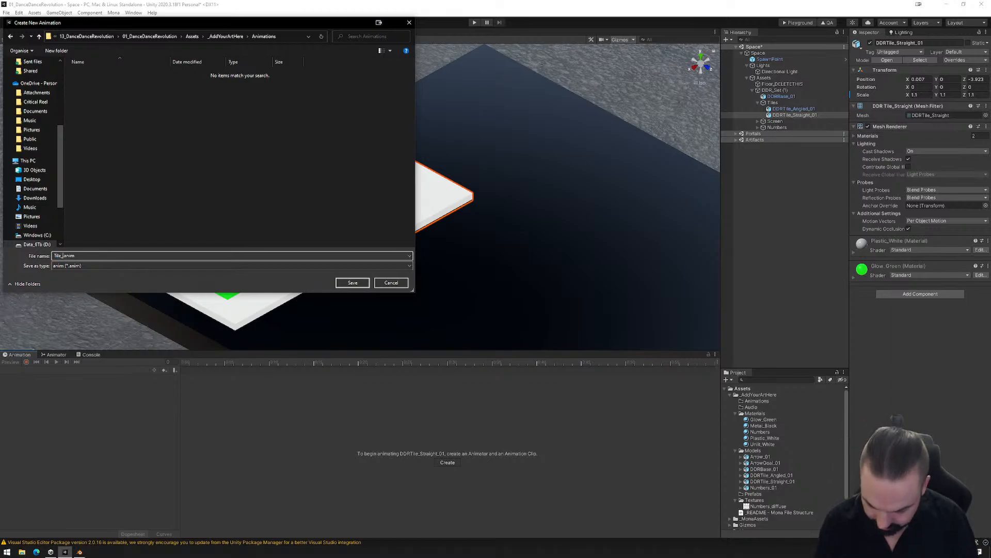
pyautogui.write('Up')
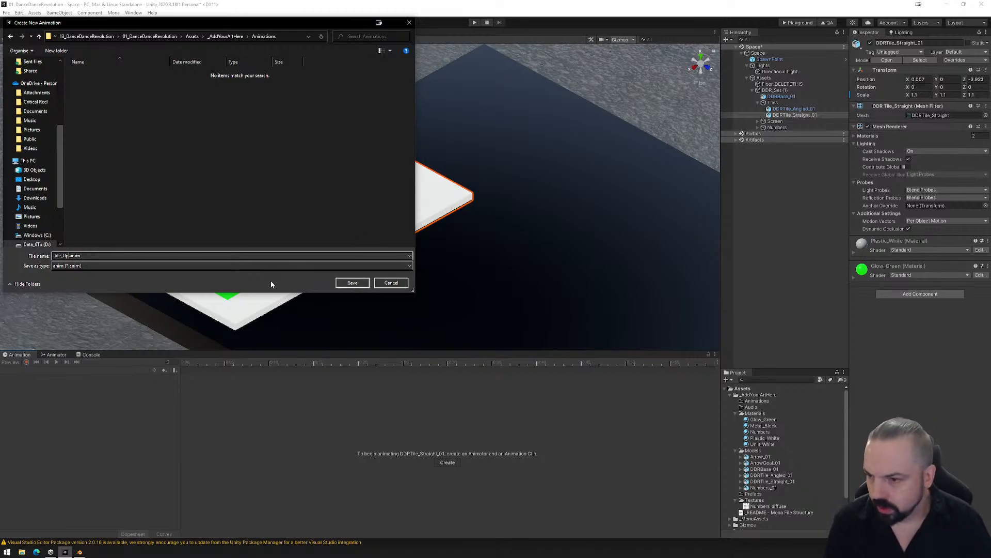
pyautogui.click(353, 283)
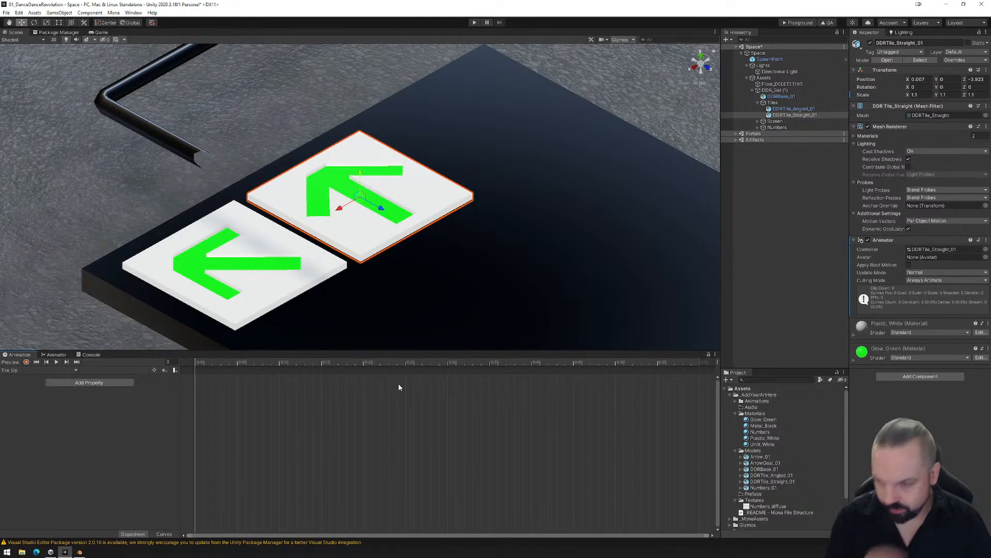
# - Try recording a changed green albedo colour of the Glow_Green material in the Tile_Up clip and undo it
pyautogui.click(27, 361)
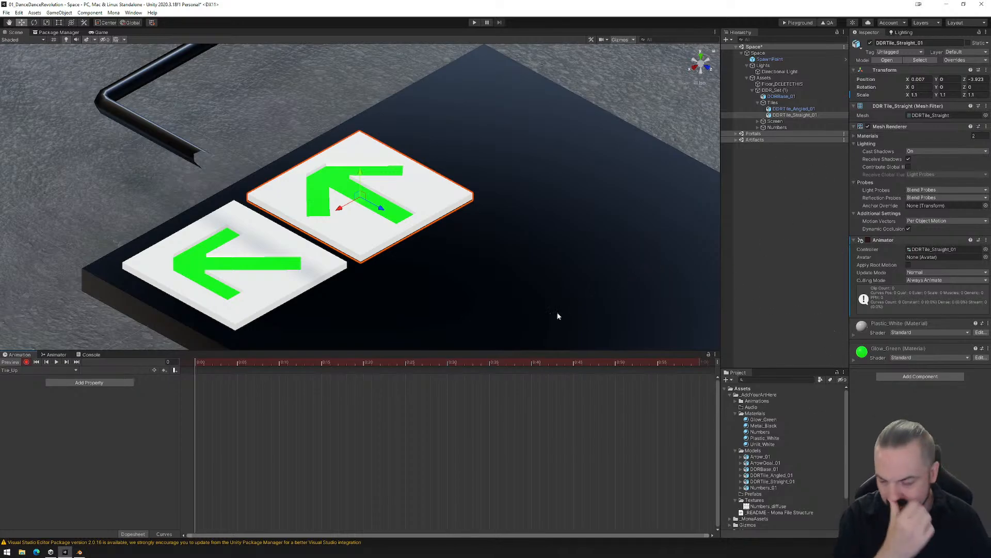
pyautogui.click(853, 360)
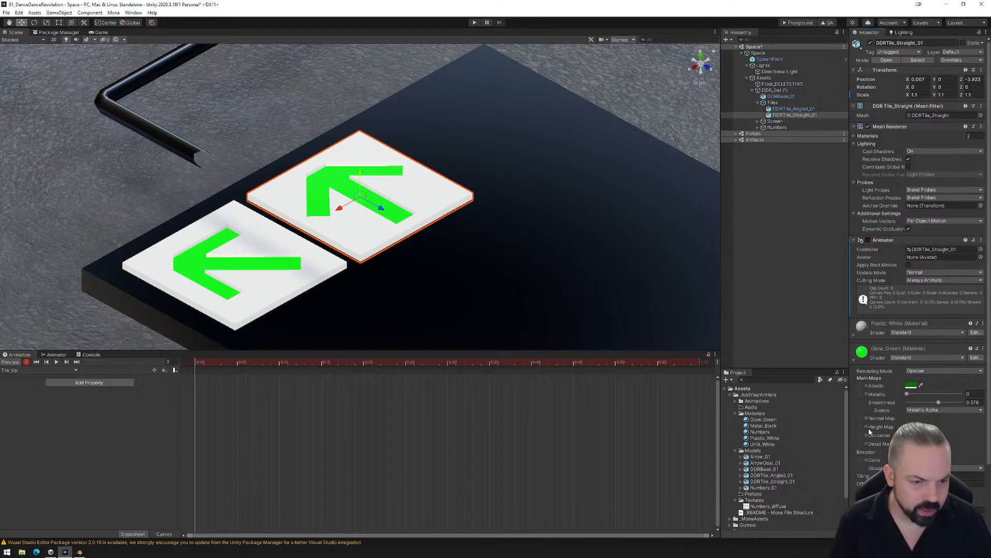
pyautogui.click(911, 385)
pyautogui.click(959, 423)
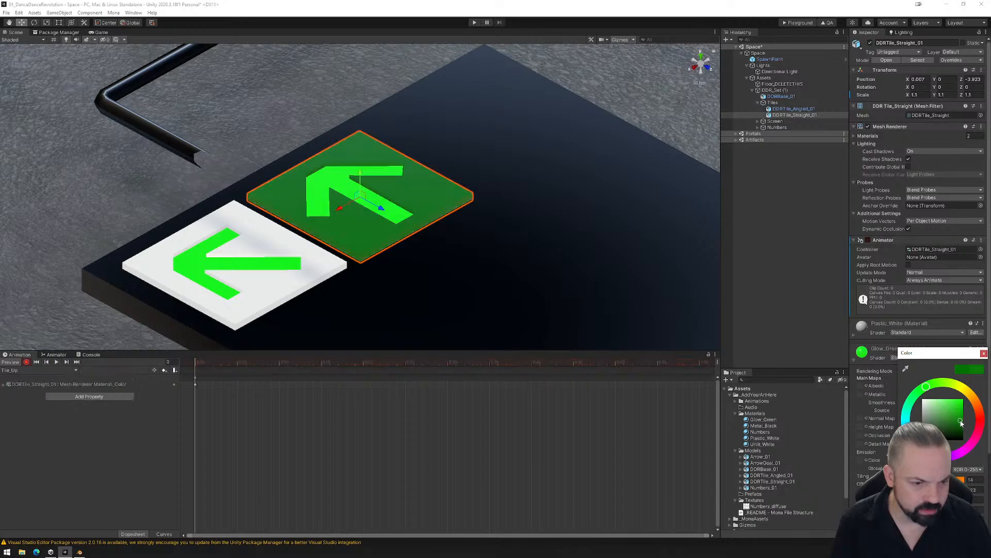
pyautogui.hotkey('ctrl', 'z')
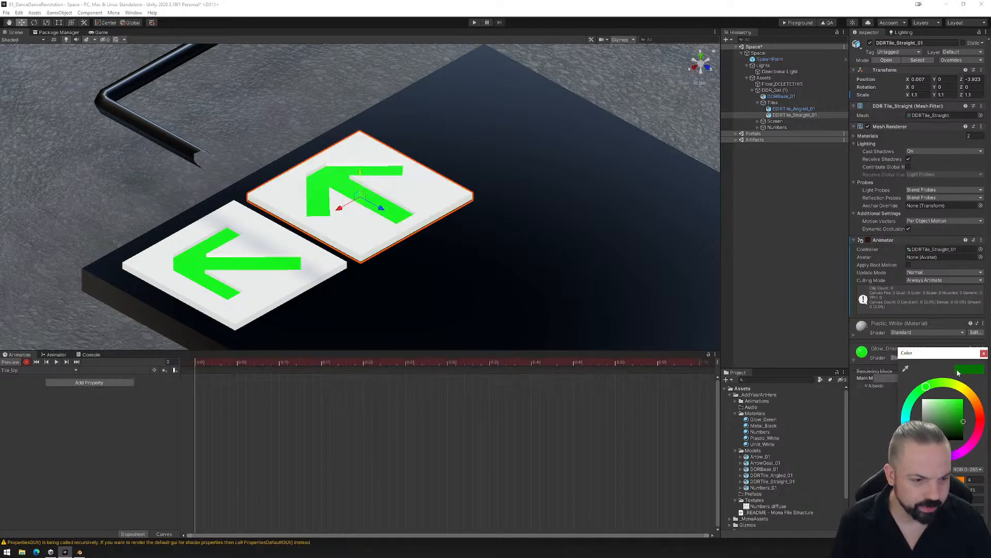
pyautogui.click(984, 354)
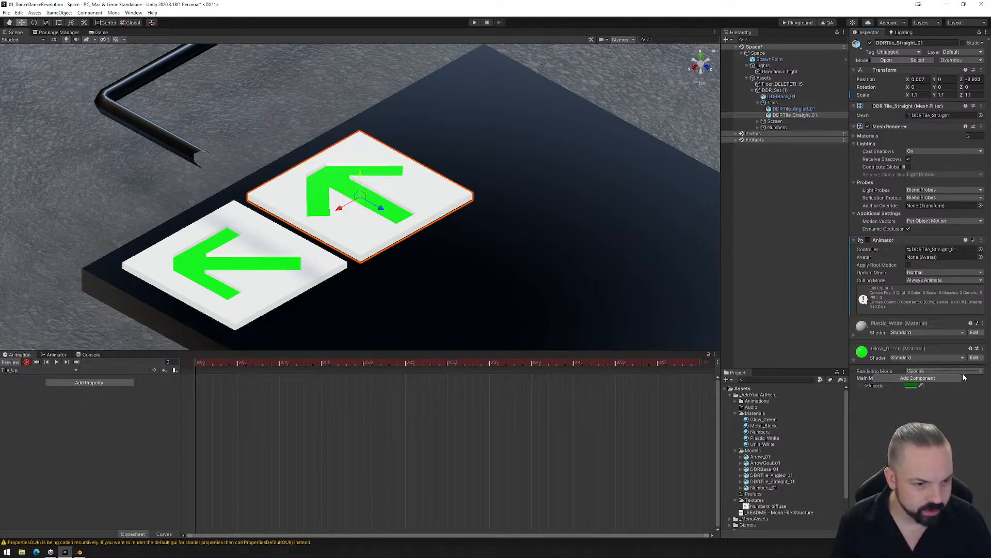
# - Expand the Plastic_White material's properties and reselect DDRTile_Straight_01
pyautogui.click(854, 332)
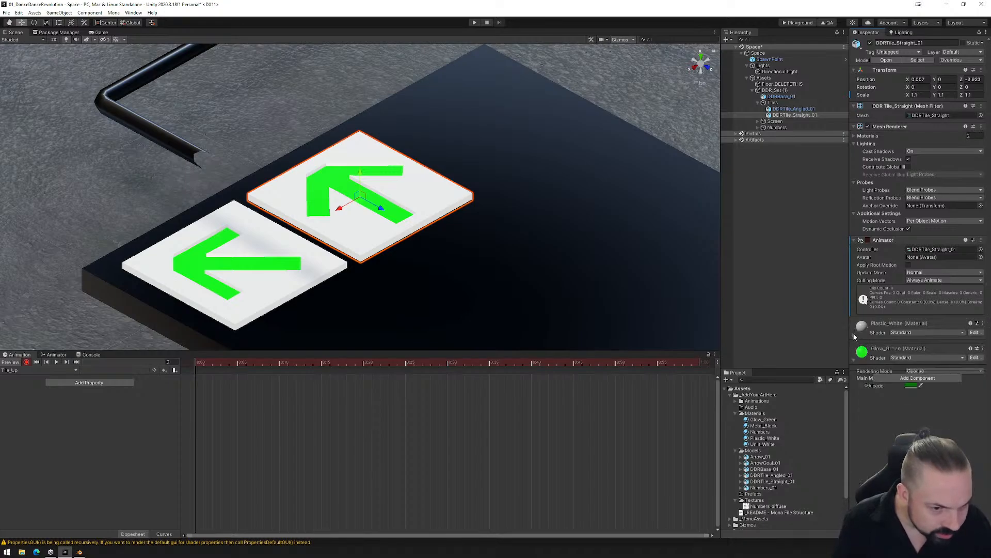
pyautogui.click(450, 201)
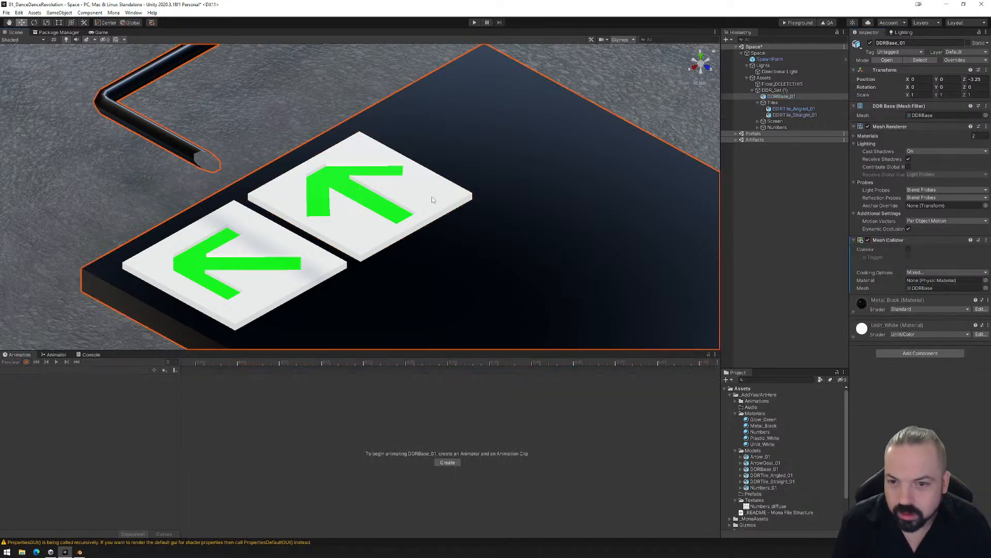
pyautogui.click(425, 201)
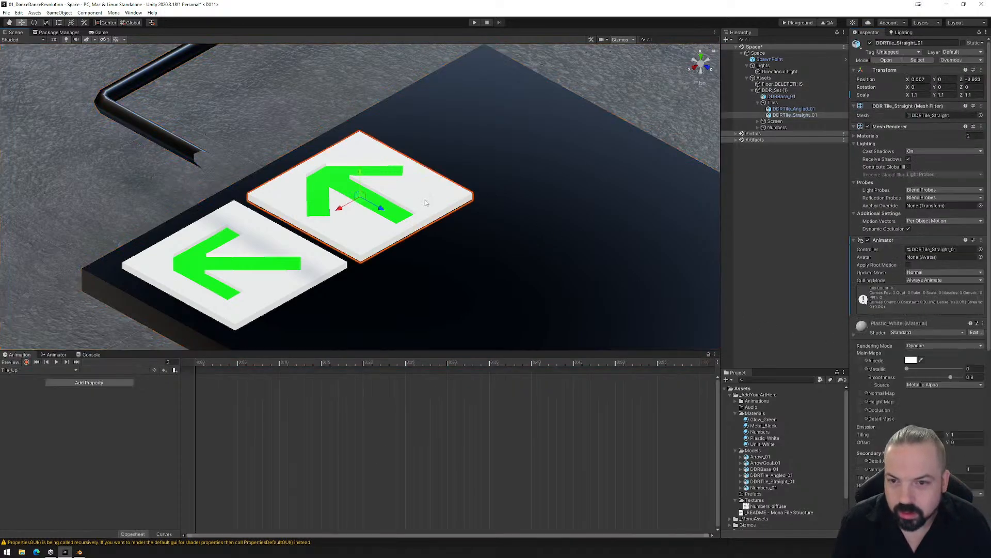
# - Start recording in the Tile_Up clip and key a bright green albedo colour for the Glow_Green material
pyautogui.click(26, 362)
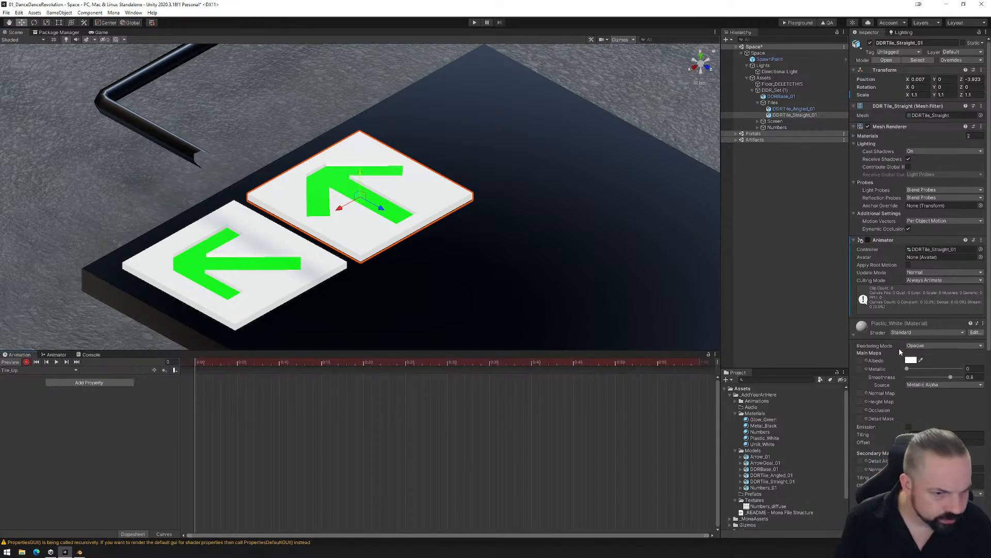
pyautogui.click(857, 335)
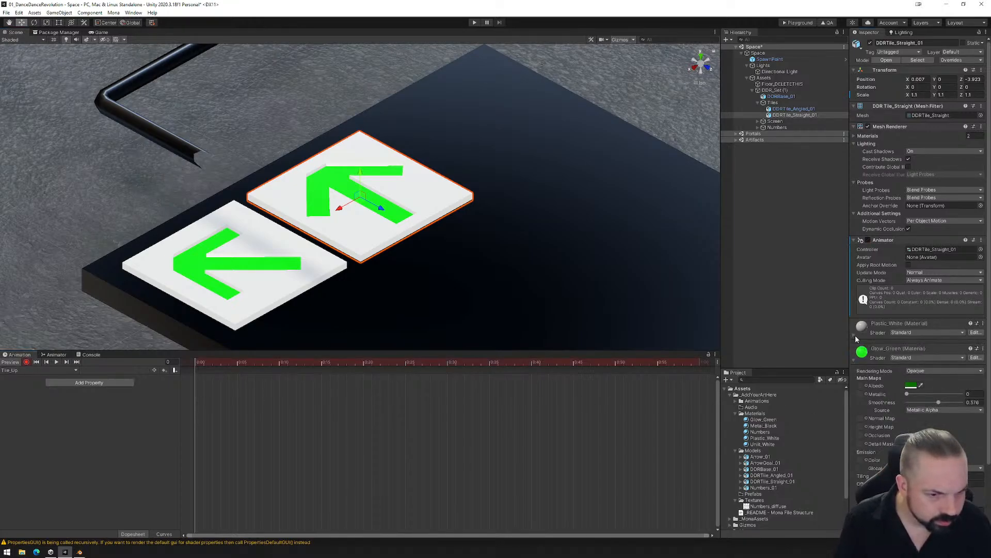
pyautogui.click(911, 386)
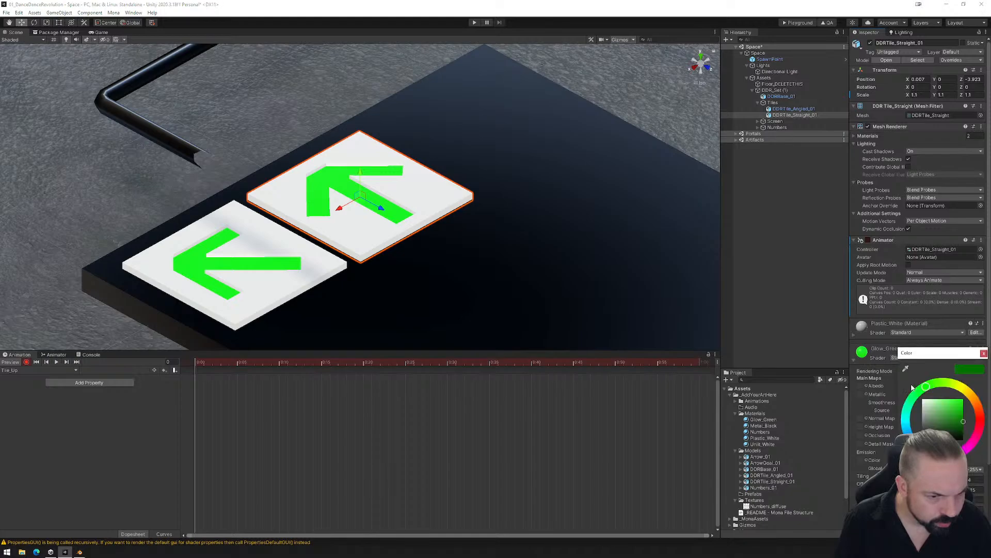
pyautogui.click(957, 420)
pyautogui.moveTo(957, 418)
pyautogui.mouseDown()
pyautogui.moveTo(930, 403)
pyautogui.moveTo(954, 402)
pyautogui.mouseUp()
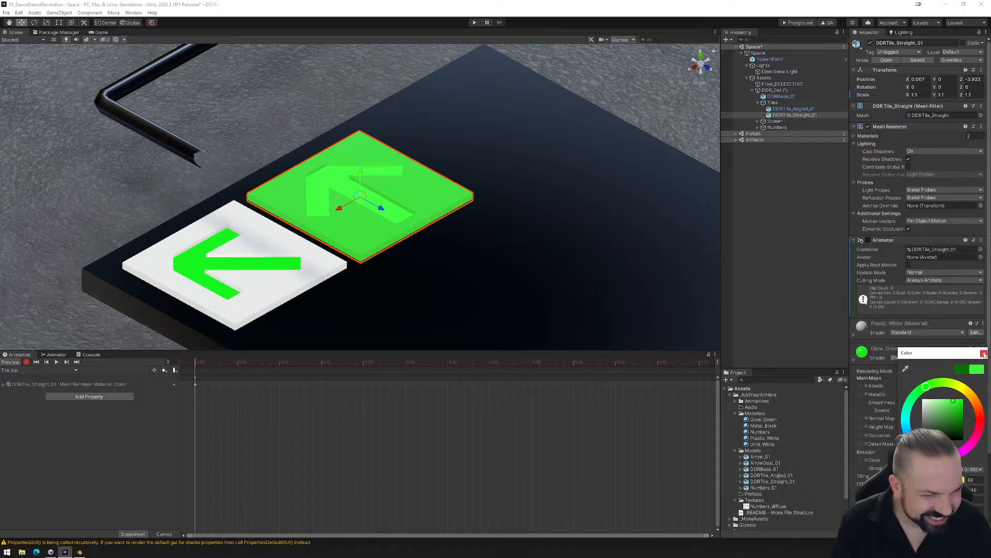
pyautogui.moveTo(958, 402); pyautogui.dragTo(975, 397)
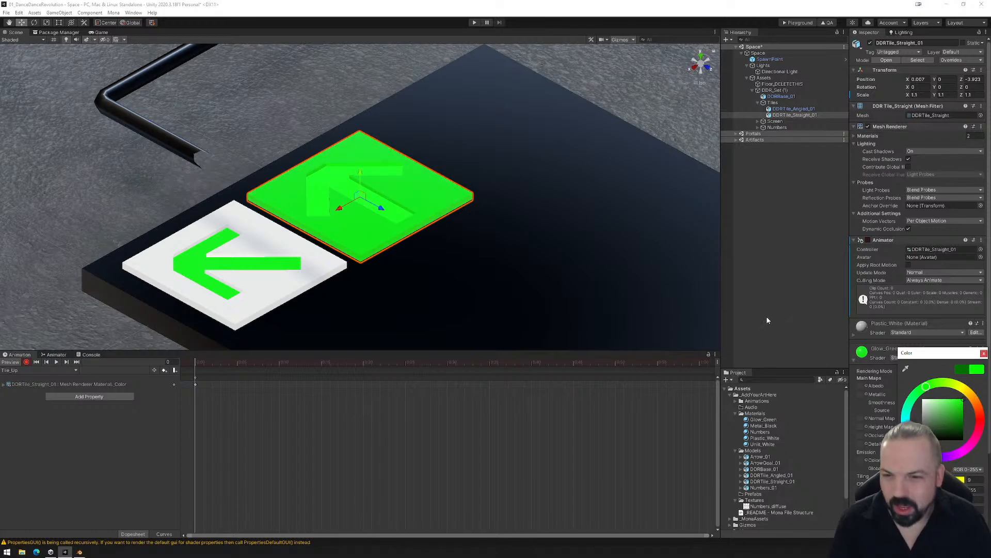
# - Try a white albedo for Glow_Green in Tile_Up and set the Plastic_White material's albedo to white
pyautogui.scroll(-3, 878, 364)
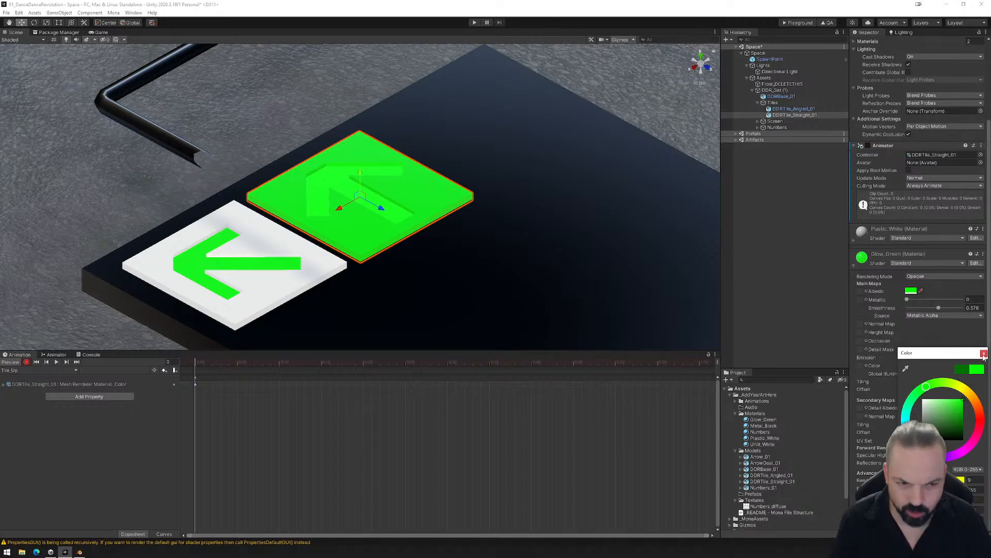
pyautogui.moveTo(945, 421); pyautogui.dragTo(923, 403)
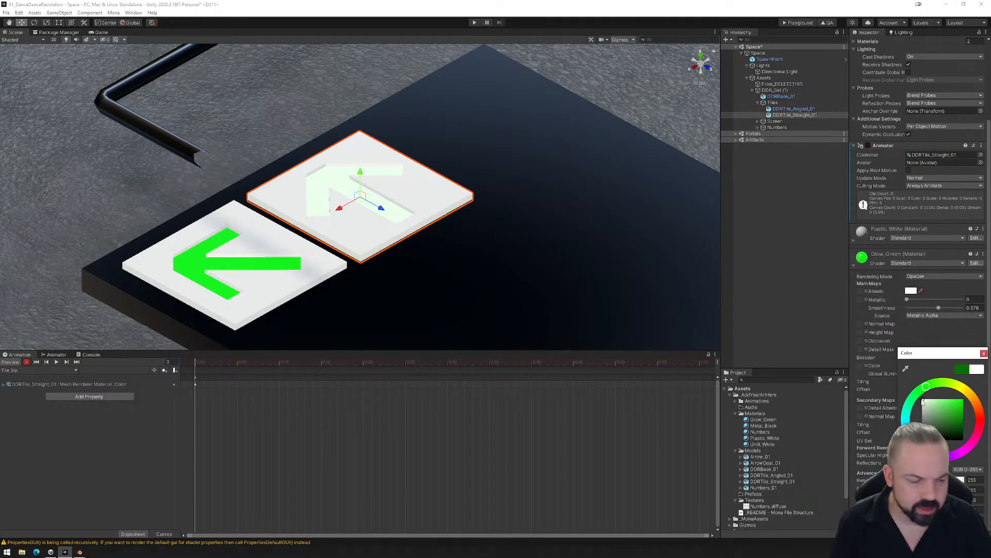
pyautogui.click(983, 354)
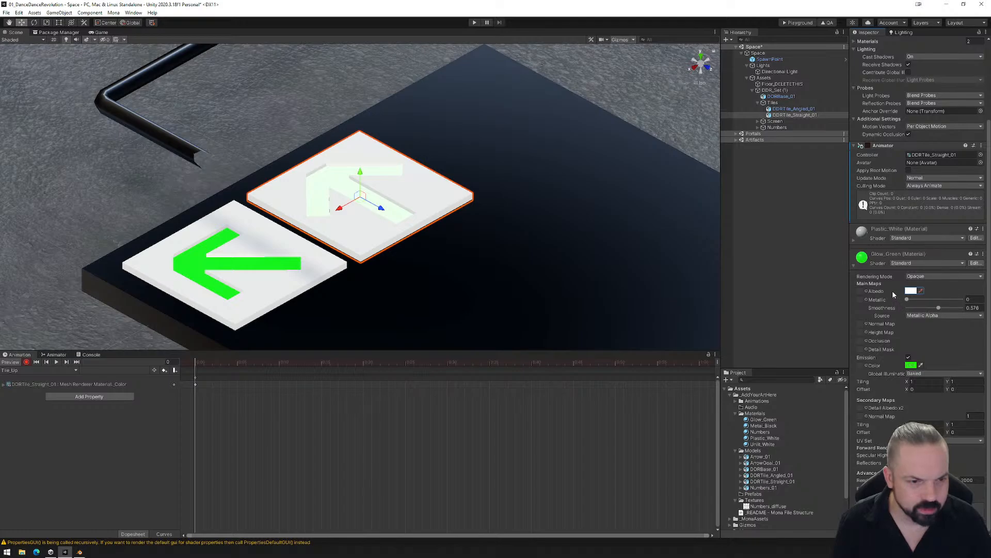
pyautogui.click(853, 239)
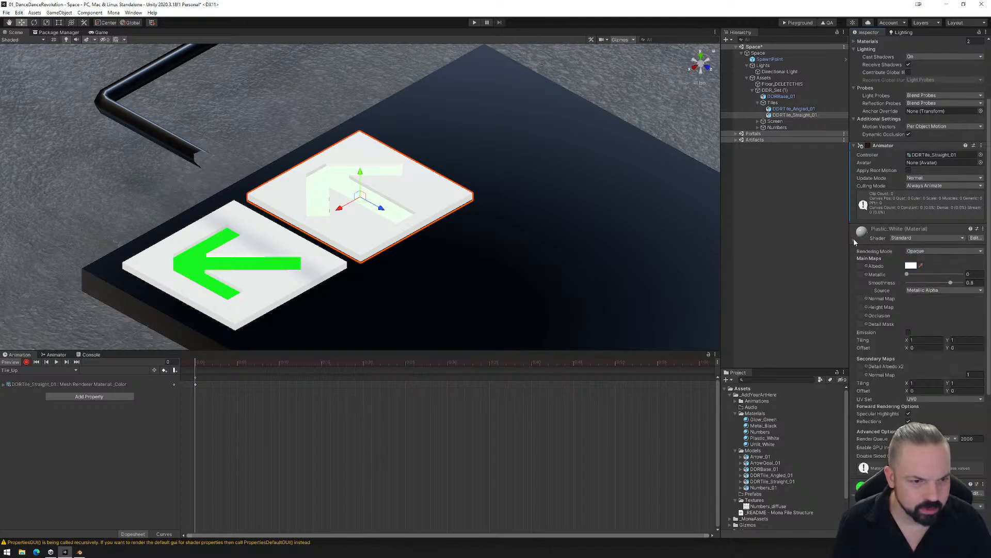
pyautogui.click(910, 266)
pyautogui.click(934, 310)
pyautogui.moveTo(934, 311); pyautogui.dragTo(902, 289)
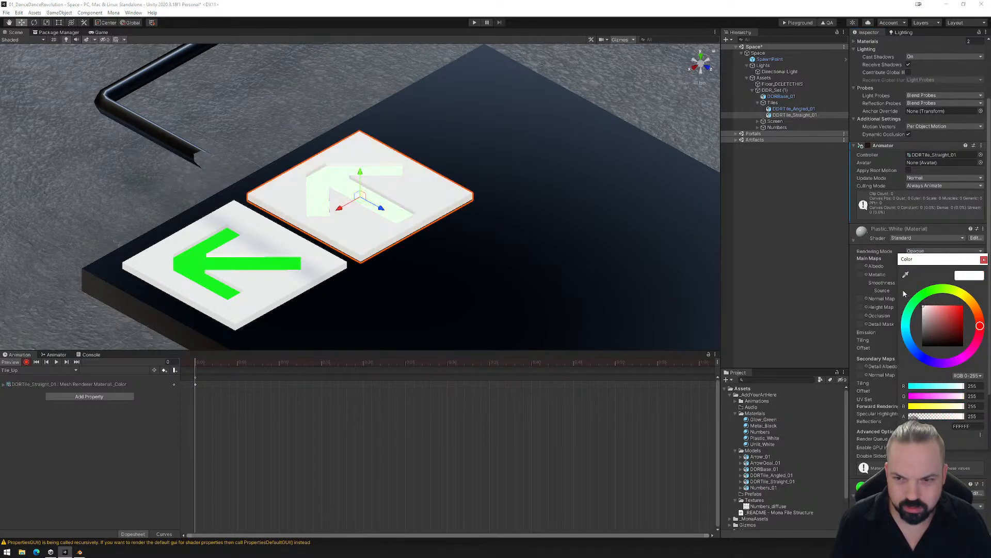
pyautogui.click(983, 259)
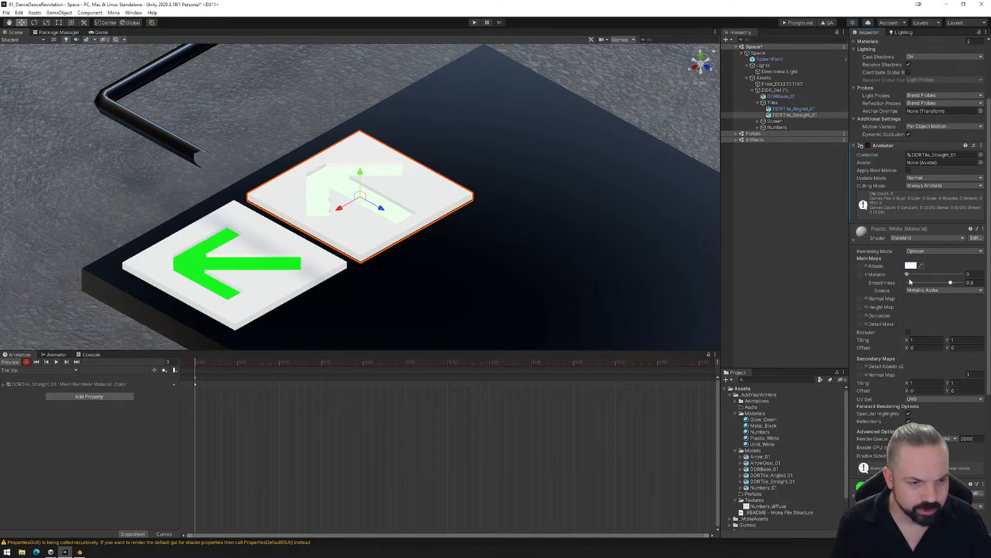
# - Set the Glow_Green material's recorded albedo to a medium green in the Tile_Up clip
pyautogui.scroll(-3, 887, 425)
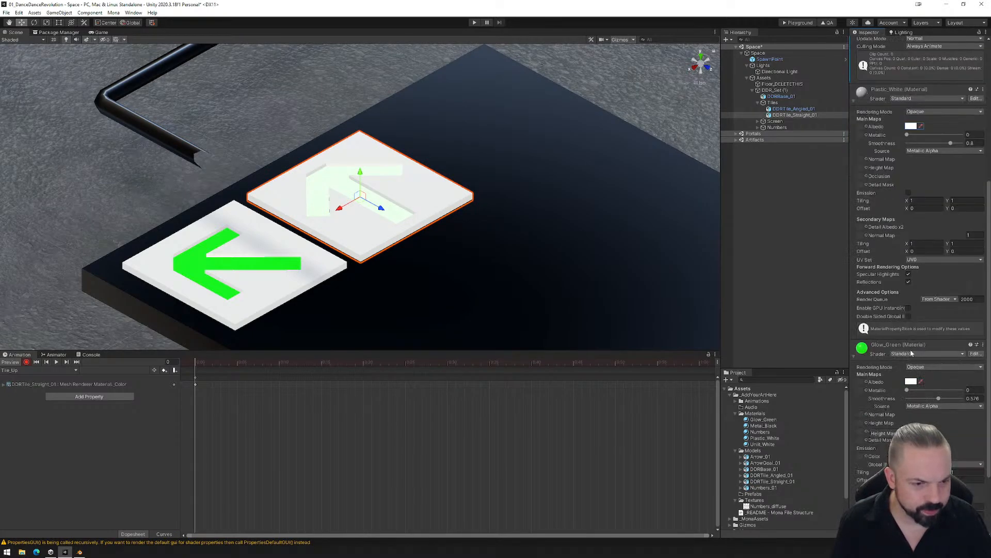
pyautogui.click(911, 381)
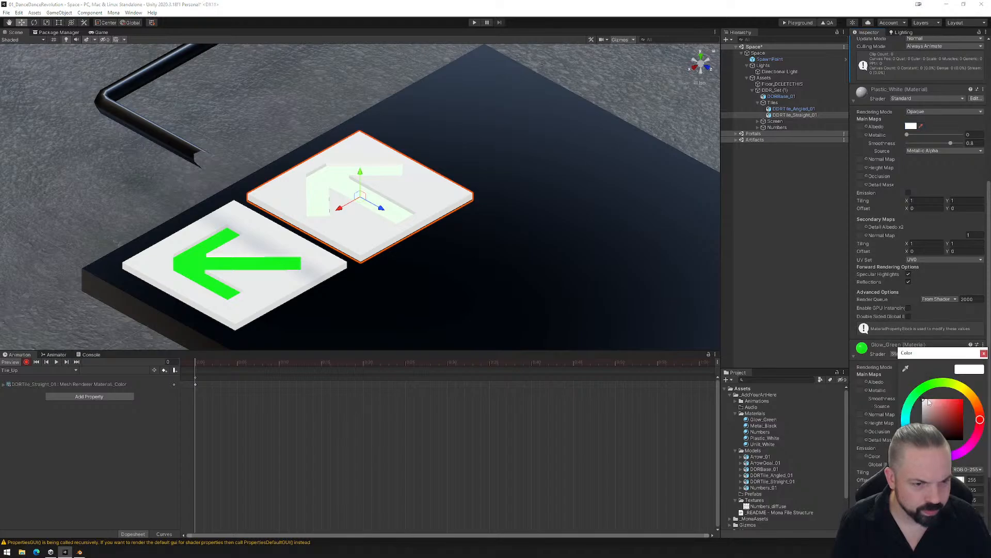
pyautogui.moveTo(943, 406)
pyautogui.mouseDown()
pyautogui.moveTo(961, 400)
pyautogui.moveTo(964, 420)
pyautogui.moveTo(989, 432)
pyautogui.moveTo(982, 413)
pyautogui.mouseUp()
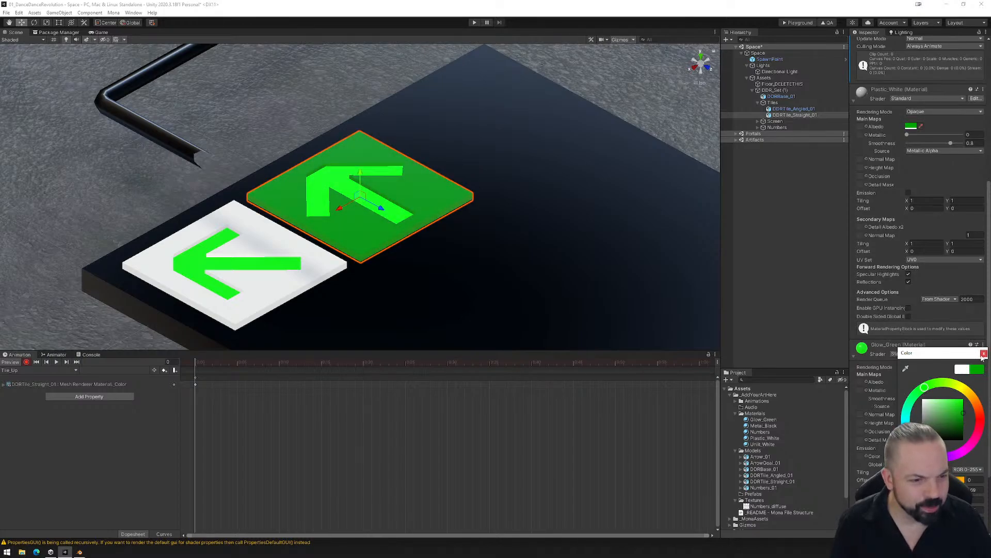
pyautogui.click(984, 354)
# - Key the Glow_Green material's emission colour as bright green in the Tile_Up clip
pyautogui.scroll(-3, 914, 422)
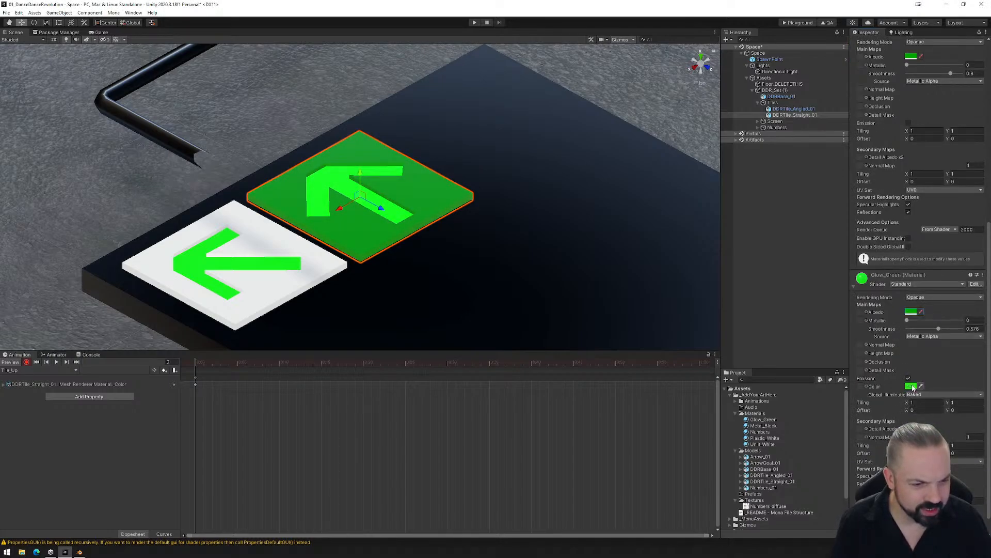
pyautogui.click(910, 385)
pyautogui.click(961, 406)
pyautogui.moveTo(961, 405); pyautogui.dragTo(964, 406)
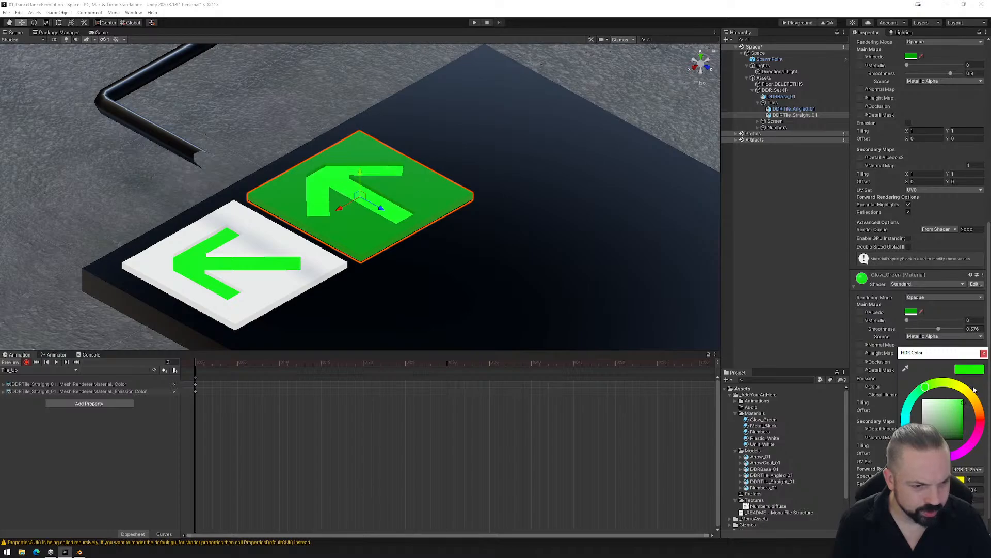
pyautogui.click(984, 353)
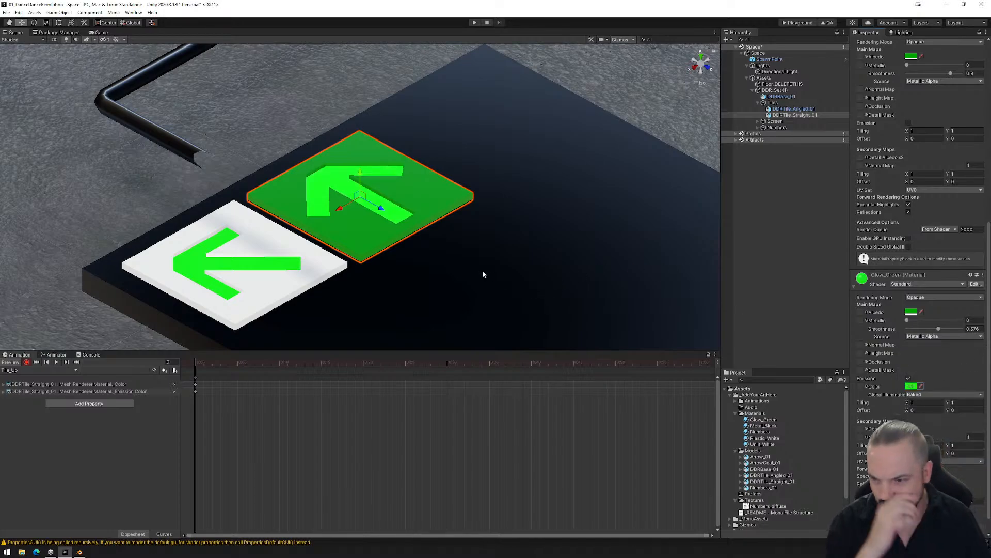
pyautogui.click(54, 367)
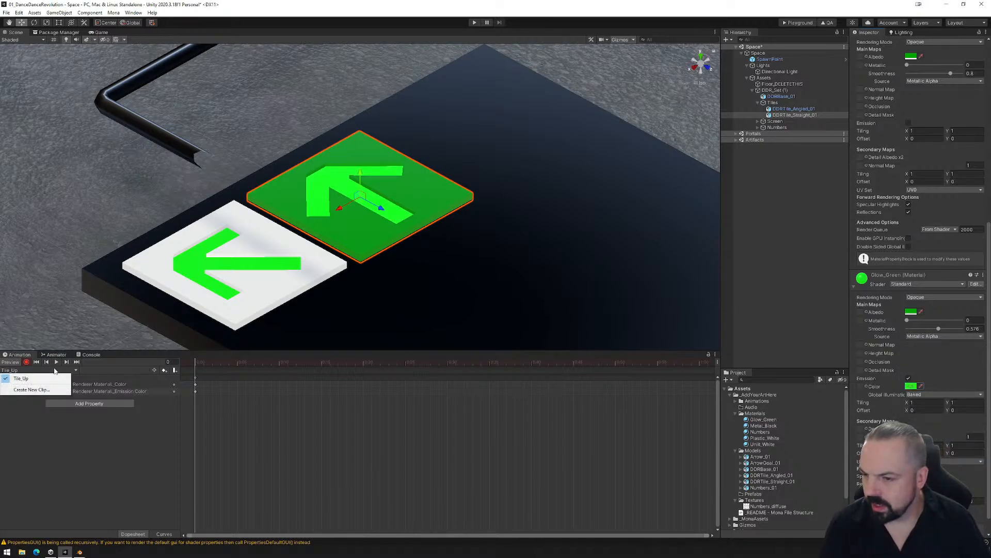
pyautogui.click(54, 392)
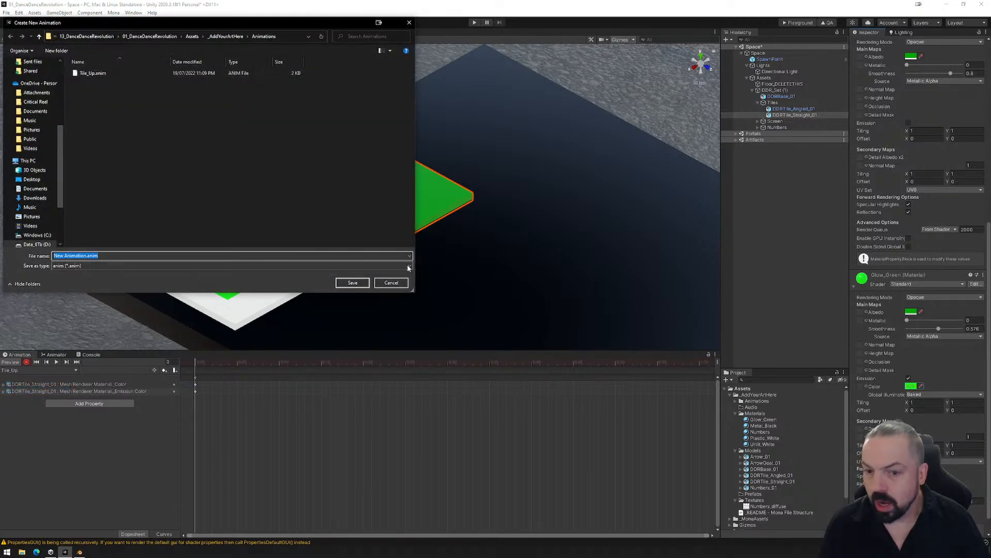
pyautogui.click(392, 282)
# - Reselect DDRTile_Straight_01 and record its position with Y at 0 on frame 0 of the Tile_Up clip
pyautogui.click(391, 232)
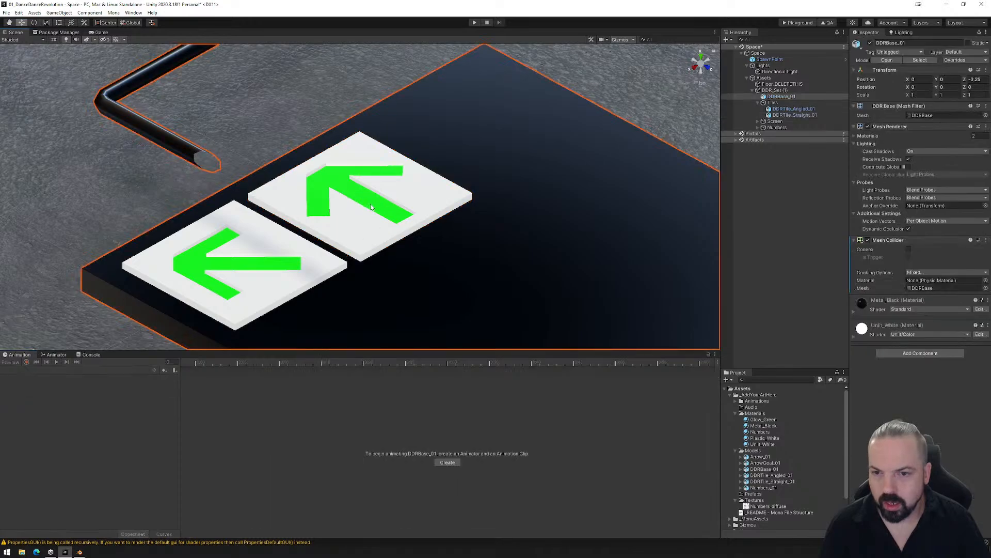
pyautogui.click(365, 215)
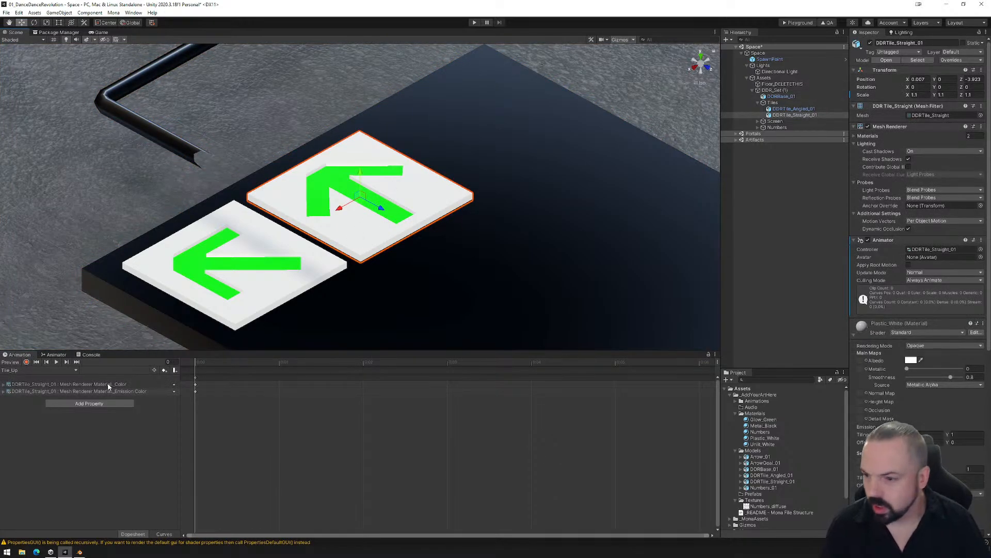
pyautogui.click(194, 364)
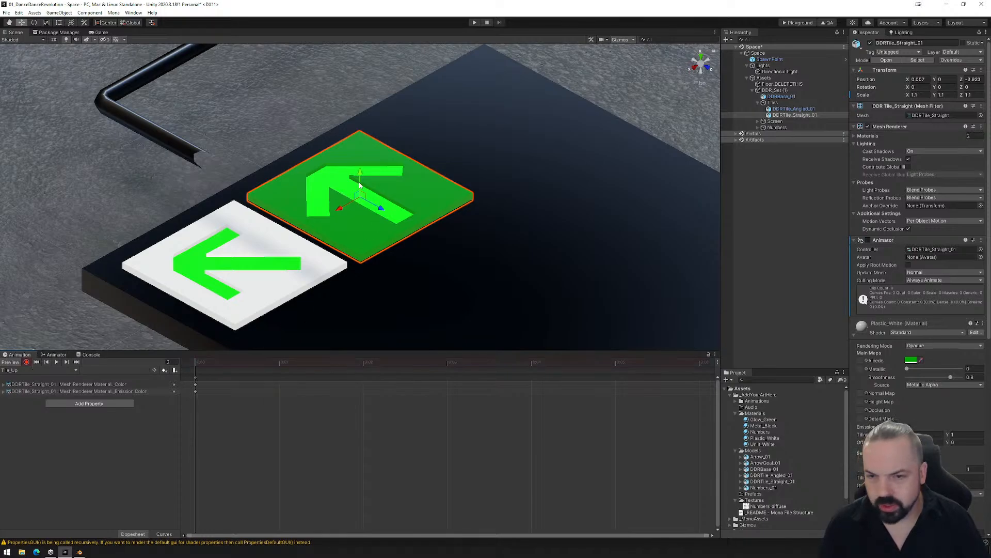
pyautogui.moveTo(362, 175)
pyautogui.mouseDown()
pyautogui.moveTo(360, 137)
pyautogui.moveTo(360, 173)
pyautogui.mouseUp()
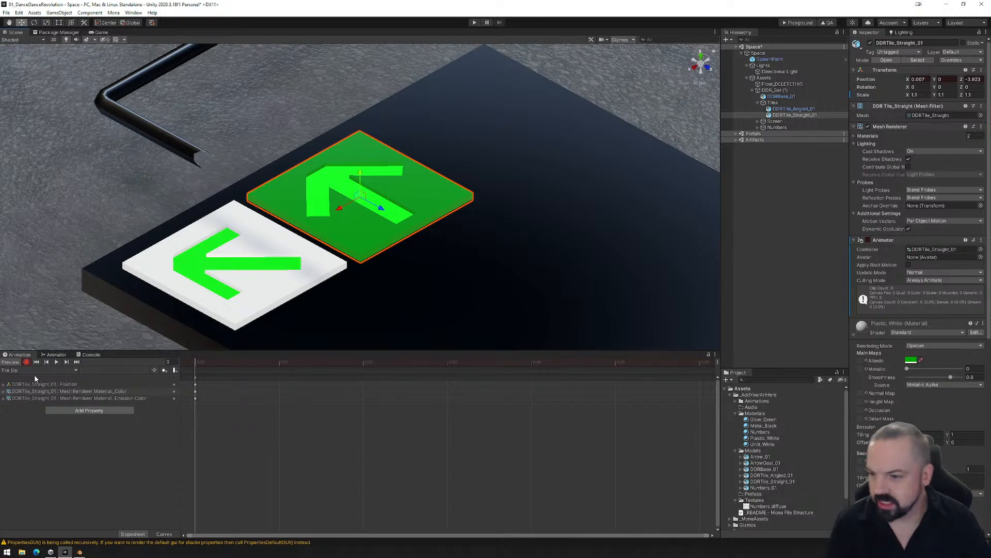
# - Create a second animation clip for DDRTile_Straight_01 and save it as Tile_Down.anim in the Animations folder
pyautogui.click(65, 370)
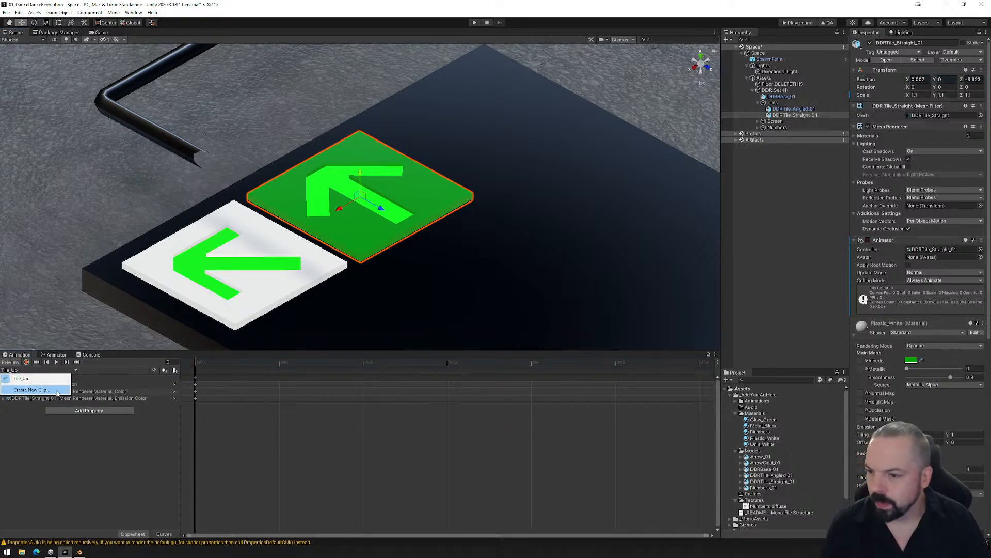
pyautogui.click(32, 390)
pyautogui.click(93, 75)
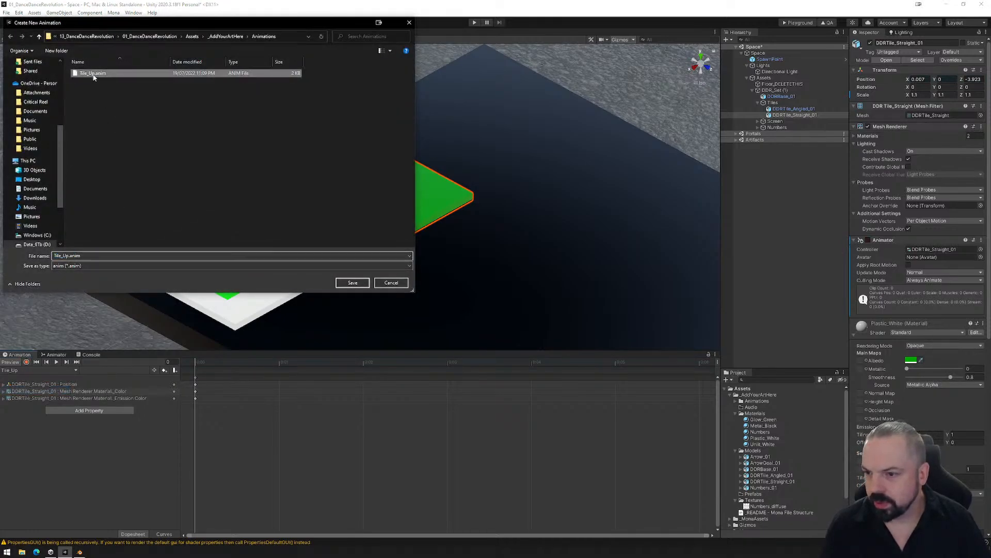
pyautogui.click(63, 255)
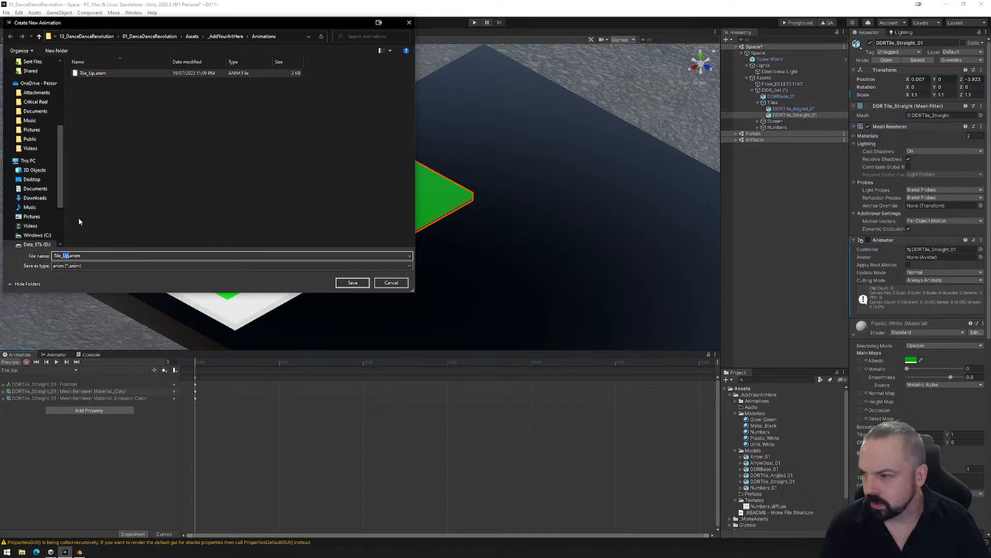
pyautogui.write('Down')
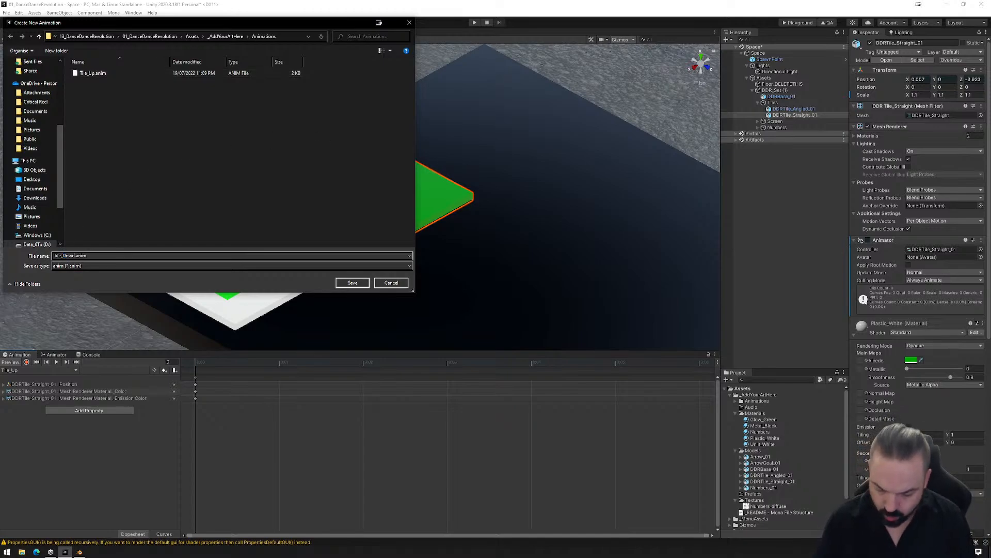
pyautogui.click(352, 283)
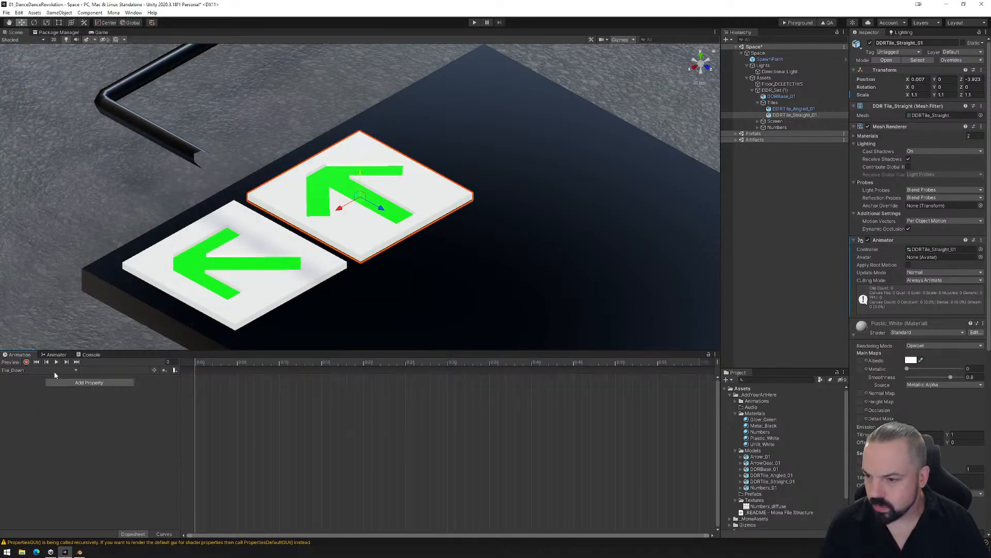
# - Record DDRTile_Straight_01 lowered to Y -0.013 with a bright green Glow_Green albedo in the Tile_Down clip
pyautogui.click(27, 363)
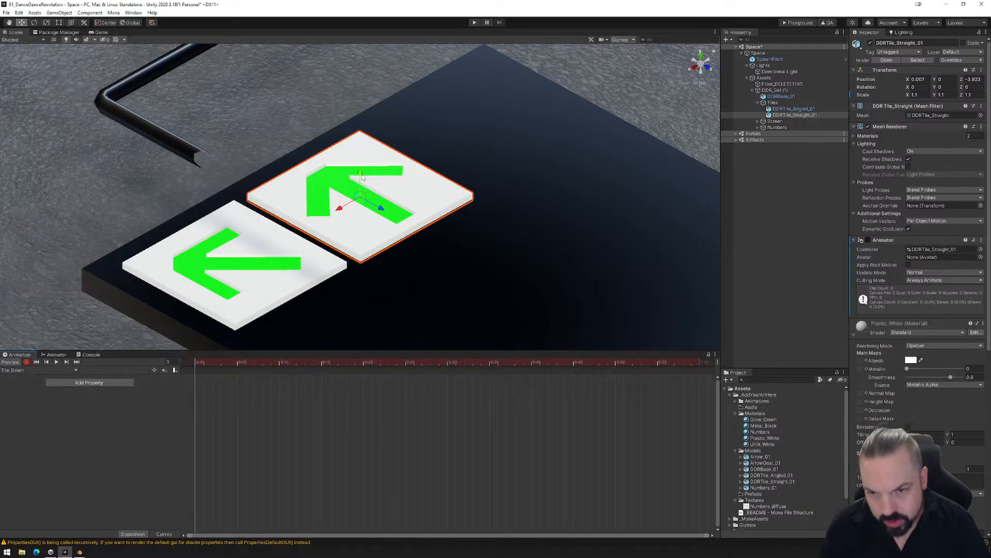
pyautogui.moveTo(361, 172); pyautogui.dragTo(367, 175)
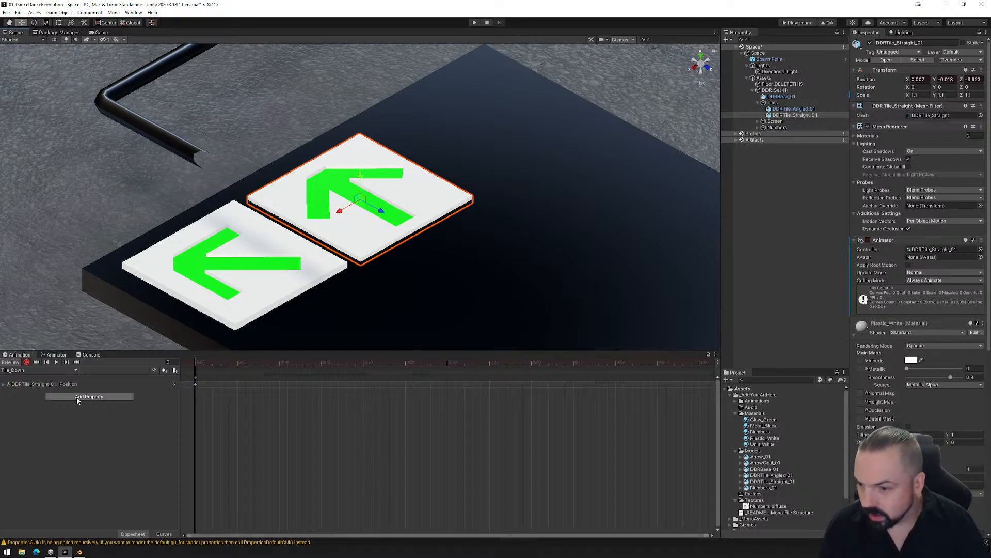
pyautogui.scroll(-10, 877, 393)
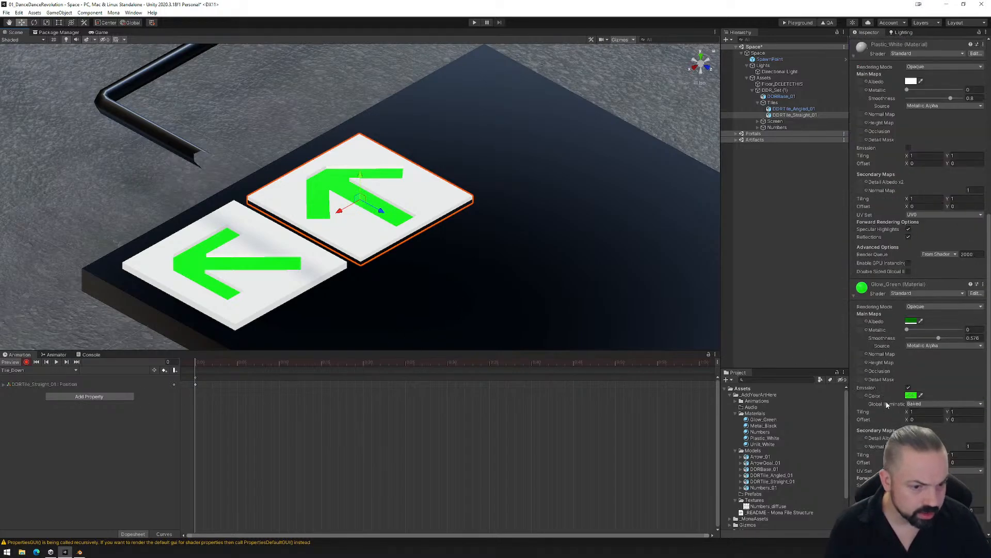
pyautogui.click(911, 322)
pyautogui.moveTo(958, 394); pyautogui.dragTo(971, 357)
pyautogui.click(984, 315)
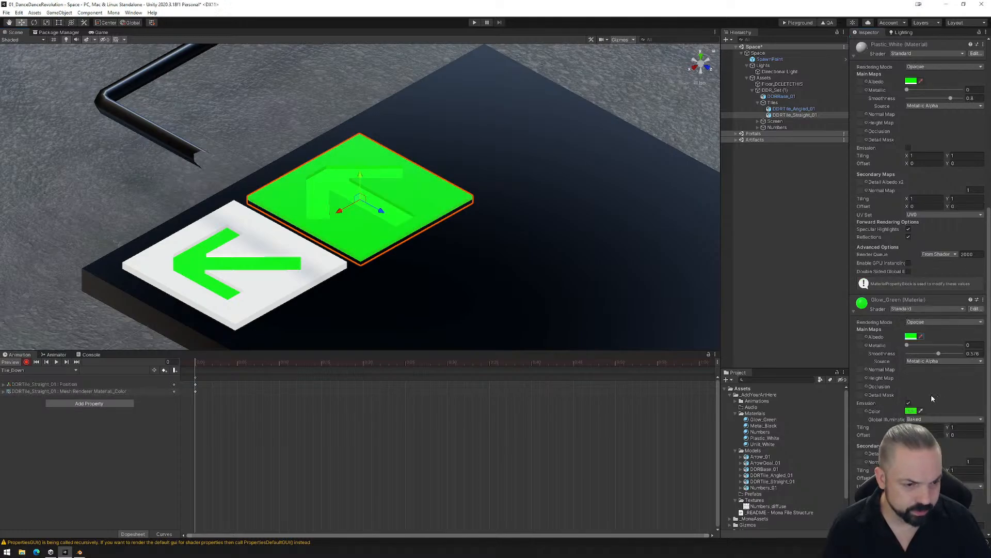
# - Key the Glow_Green material's emission colour as yellow in the Tile_Down clip
pyautogui.click(911, 411)
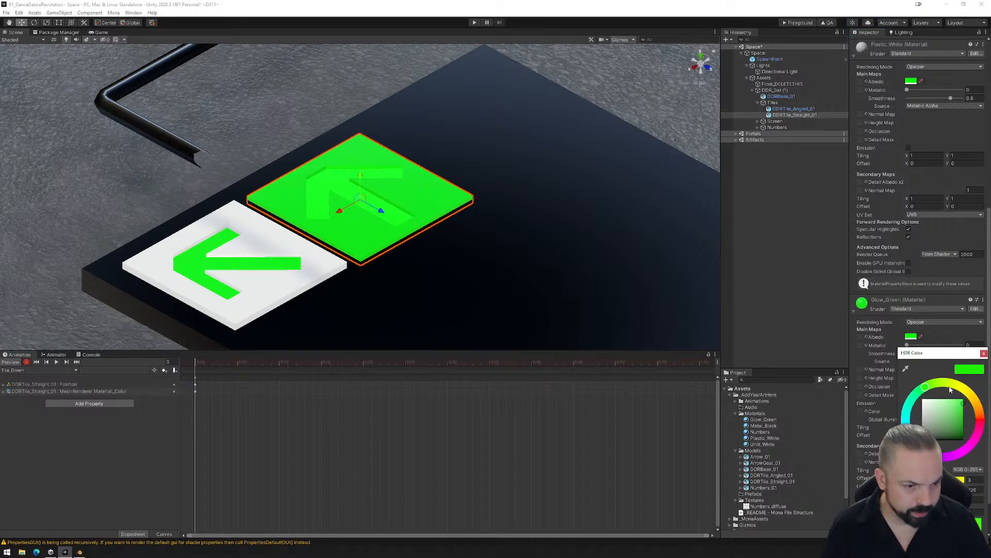
pyautogui.click(950, 390)
pyautogui.click(984, 354)
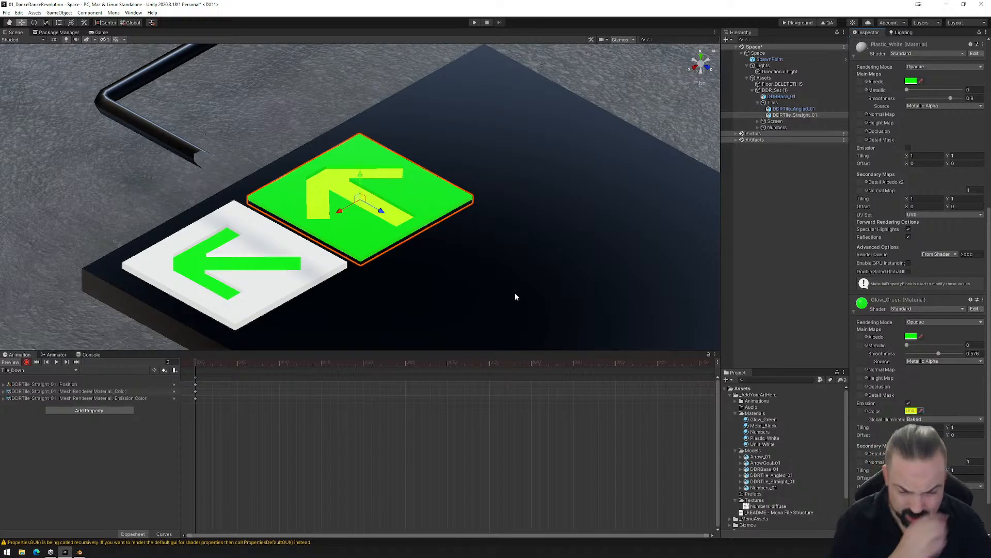
pyautogui.moveTo(228, 362); pyautogui.dragTo(184, 370)
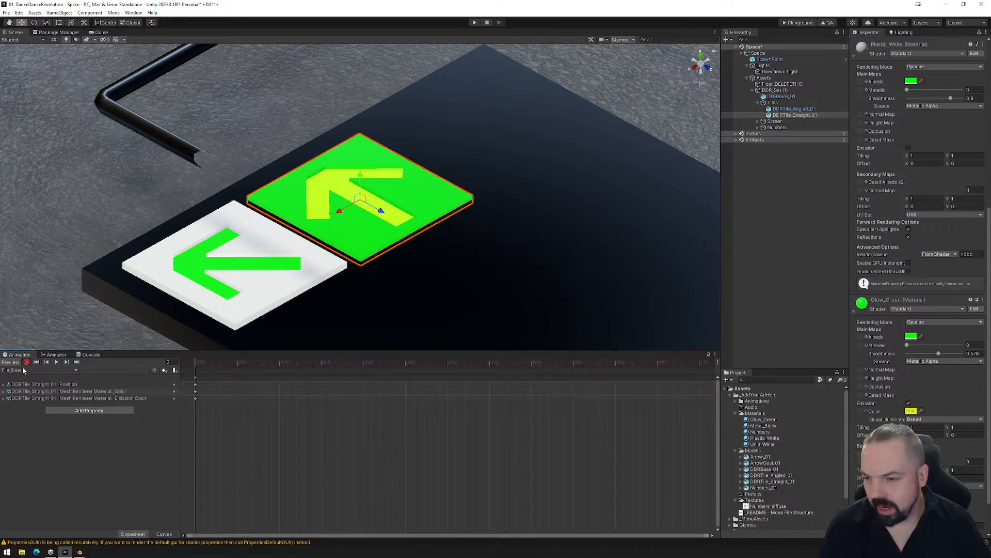
# - Arrange the Tile_Up and Tile_Down states one above the other in the animator graph and connect them with transitions in both directions
pyautogui.click(56, 355)
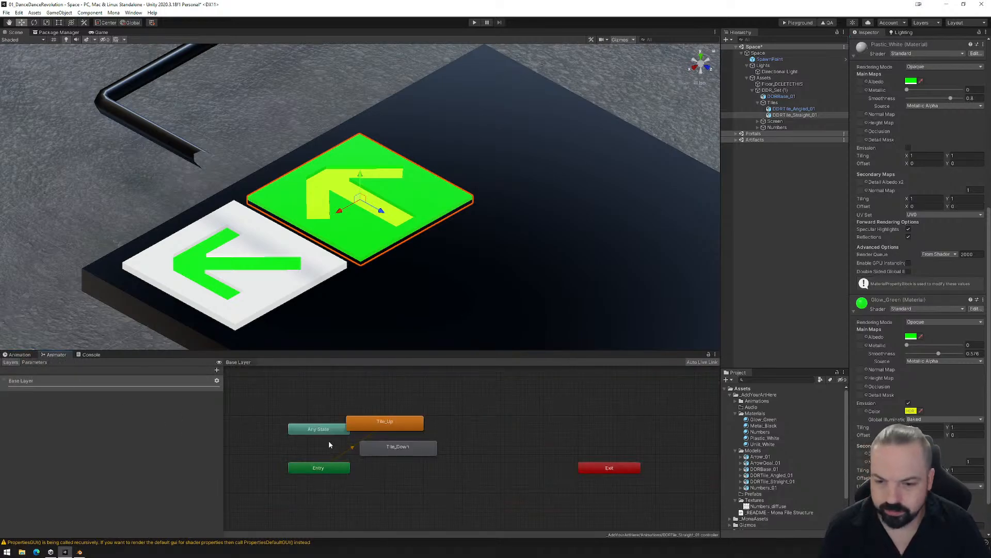
pyautogui.moveTo(396, 428); pyautogui.dragTo(439, 424)
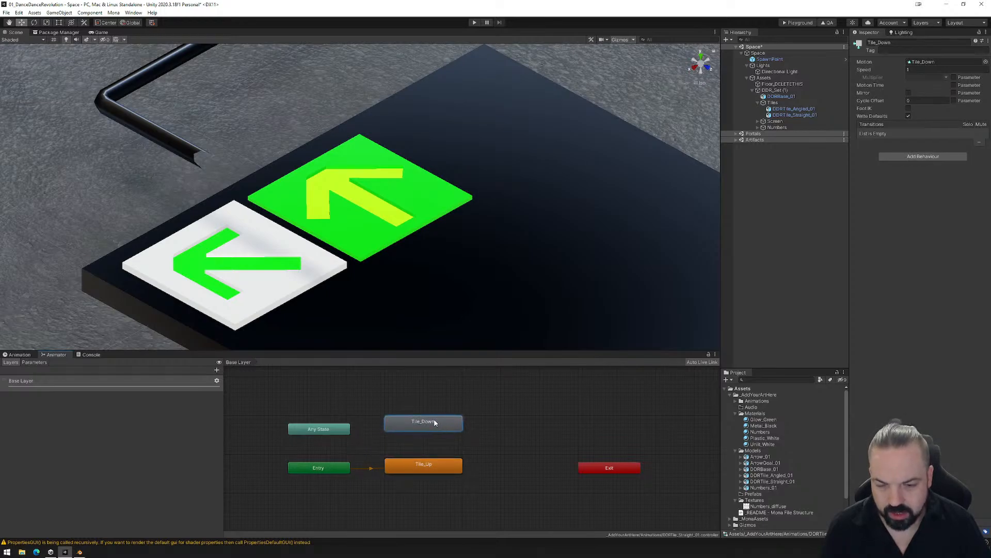
pyautogui.click(455, 468)
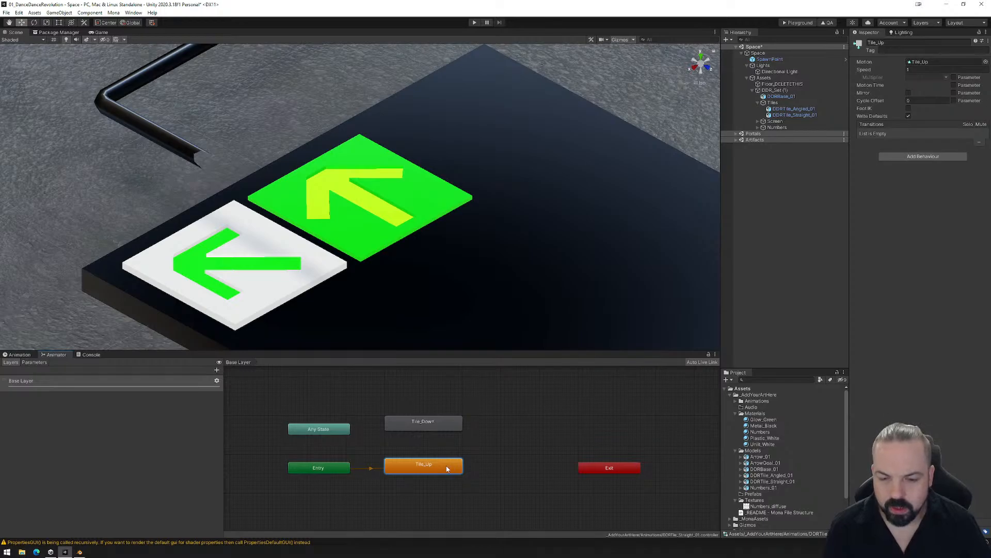
pyautogui.rightClick(442, 467)
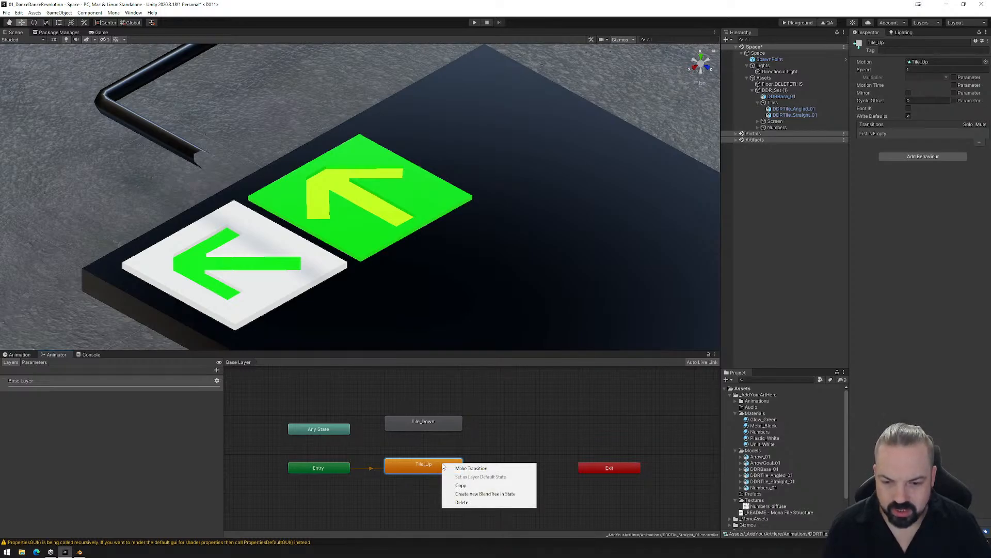
pyautogui.click(475, 469)
pyautogui.click(435, 425)
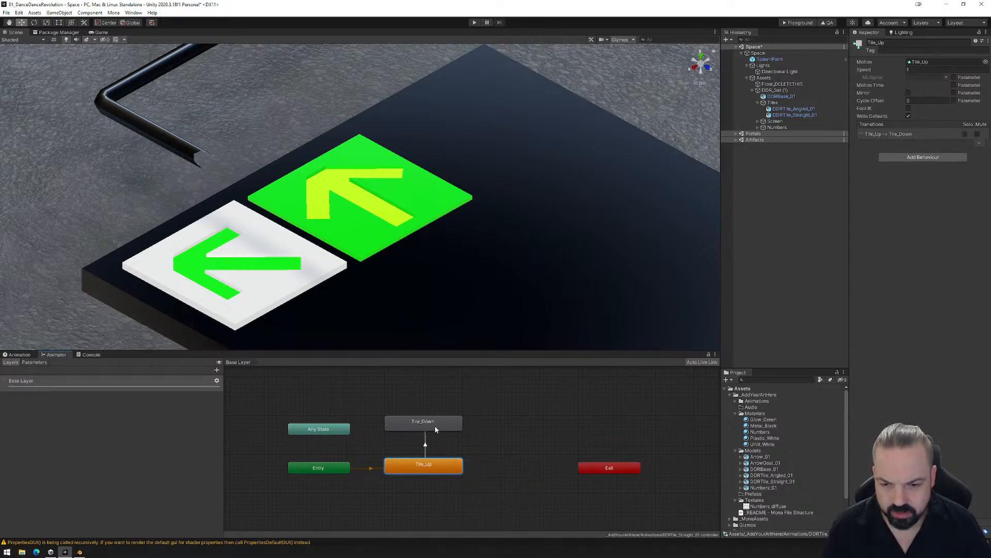
pyautogui.click(430, 427)
pyautogui.rightClick(430, 427)
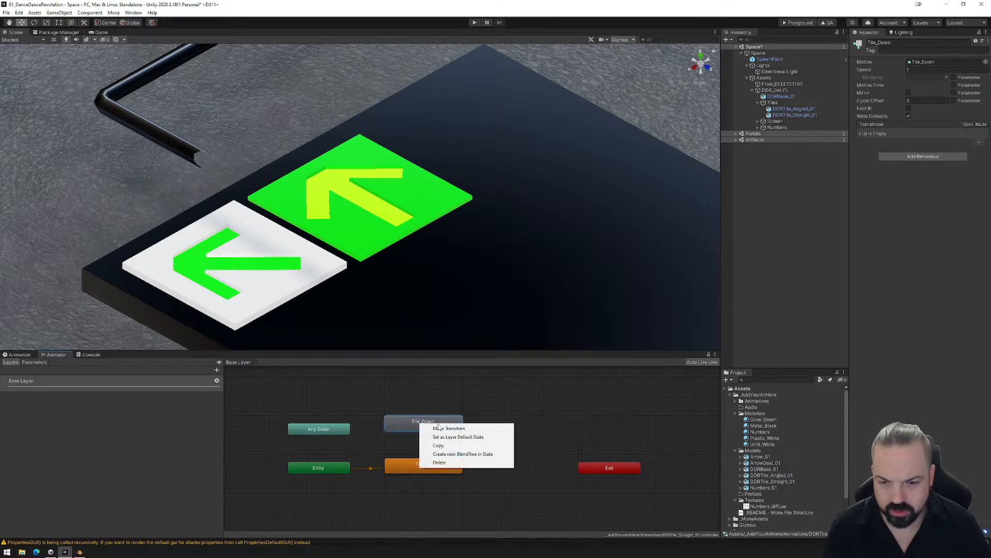
pyautogui.click(455, 429)
pyautogui.click(422, 466)
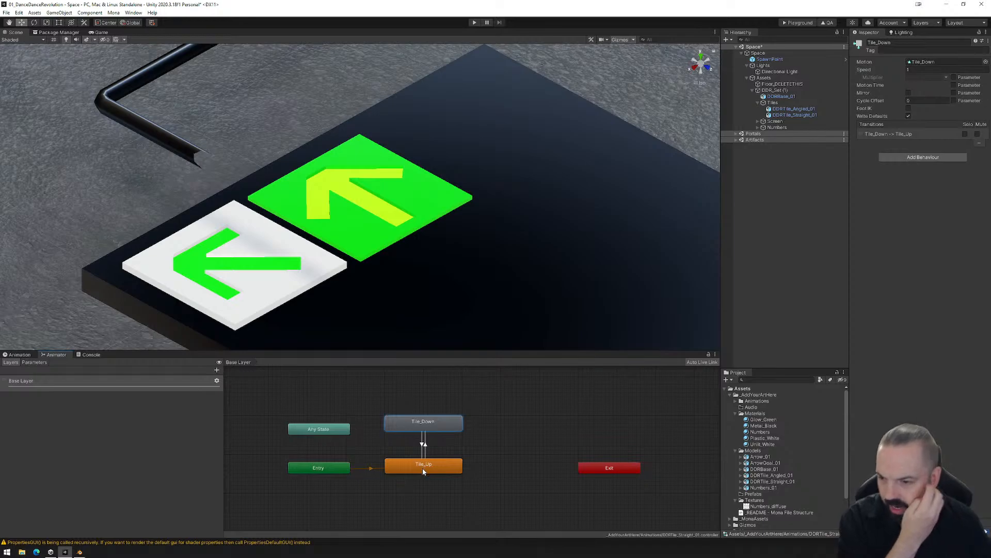
# - Add a Bool parameter named TileDown to the tile's animator controller
pyautogui.click(34, 362)
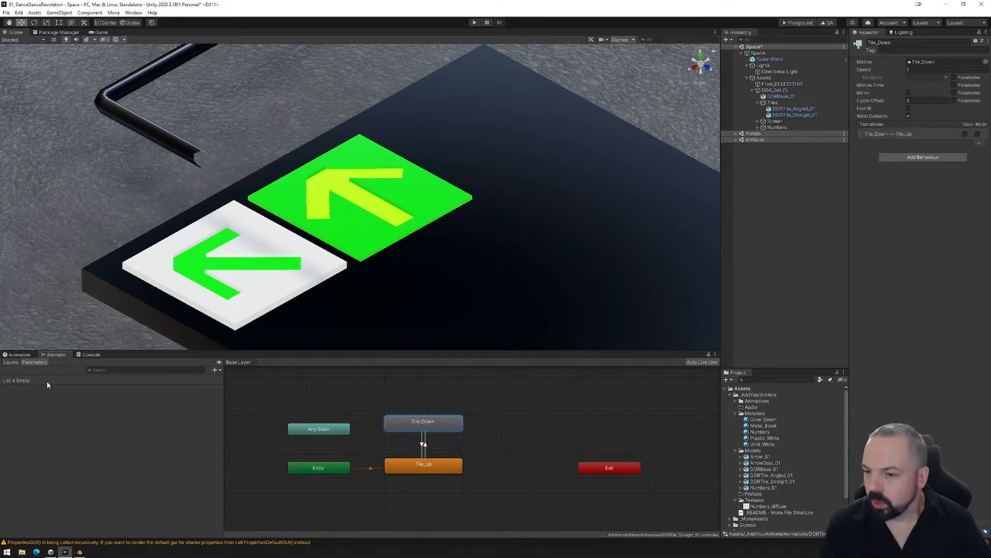
pyautogui.click(11, 362)
pyautogui.click(23, 363)
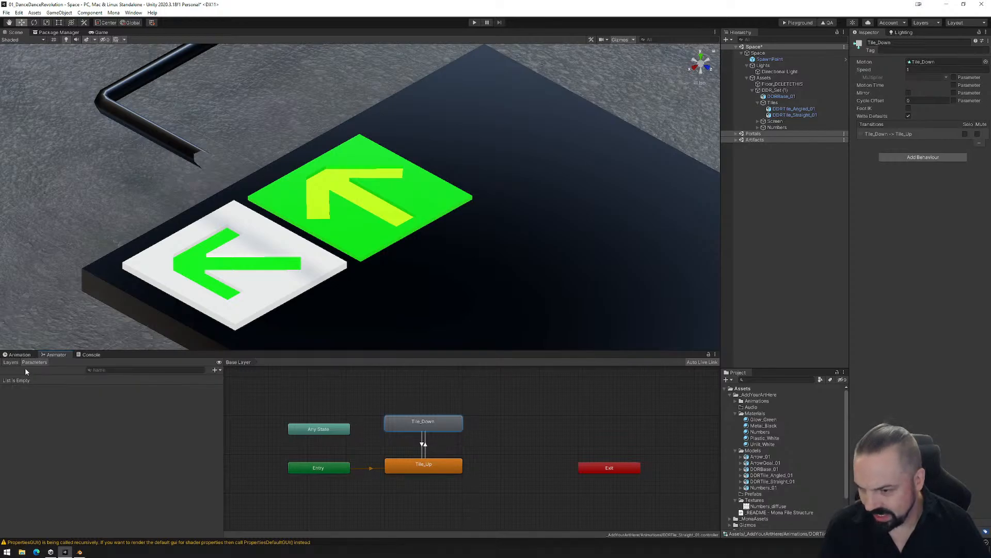
pyautogui.click(215, 370)
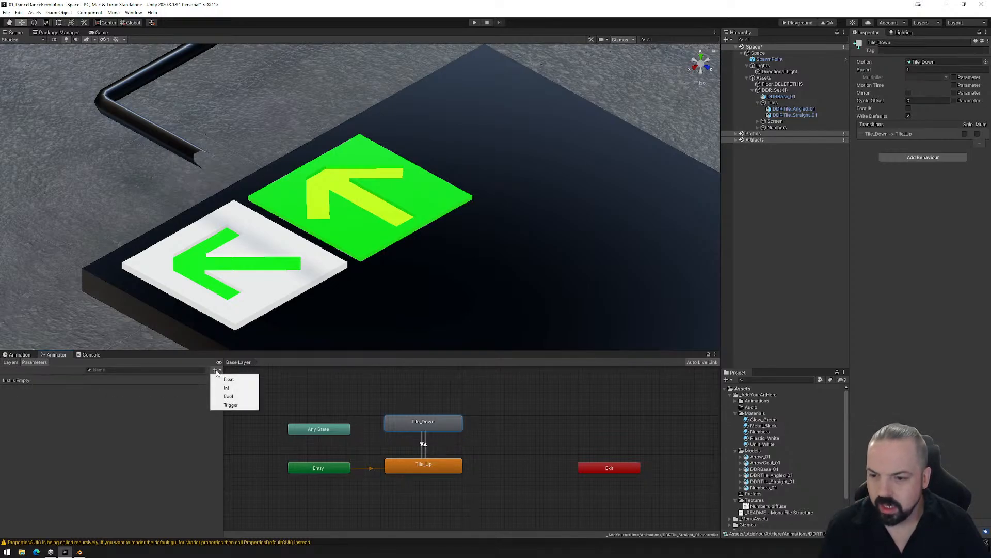
pyautogui.click(234, 396)
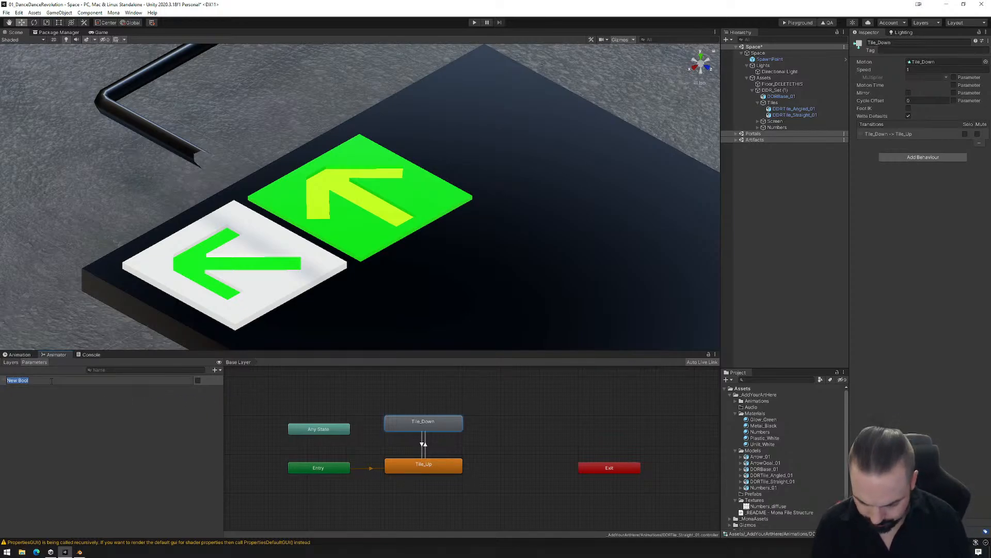
pyautogui.write('TileDown')
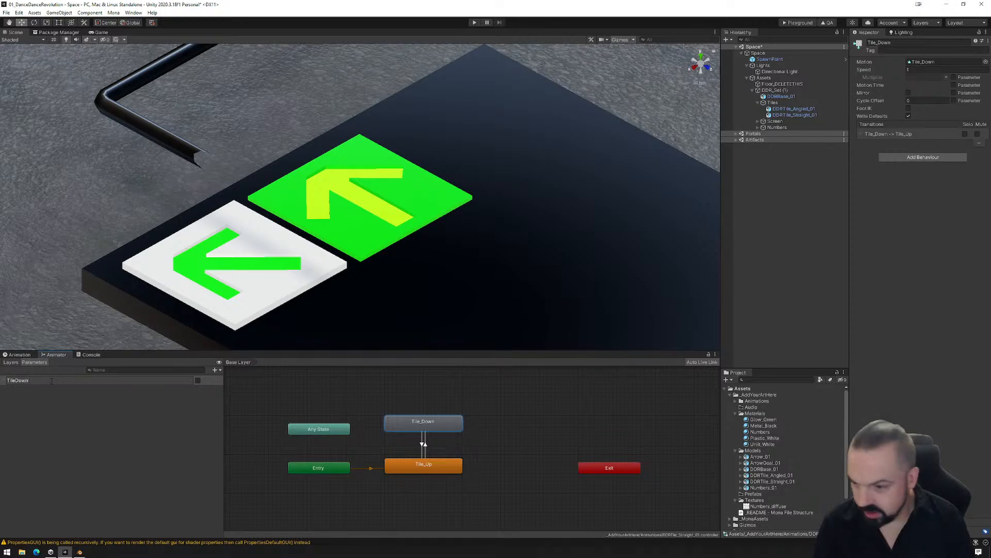
pyautogui.press('Return')
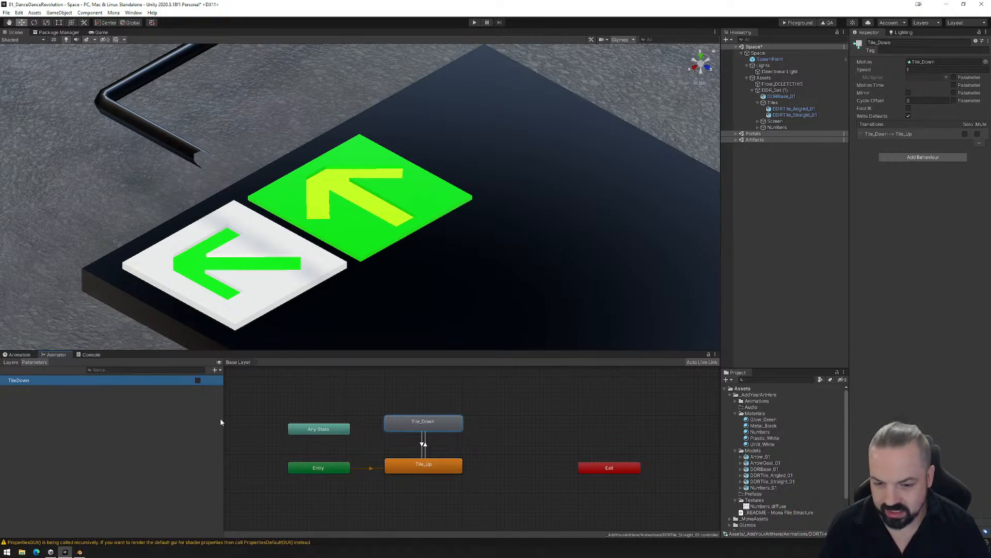
# - Disable exit time on the Tile_Up to Tile_Down transition and add the condition TileDown true
pyautogui.click(424, 447)
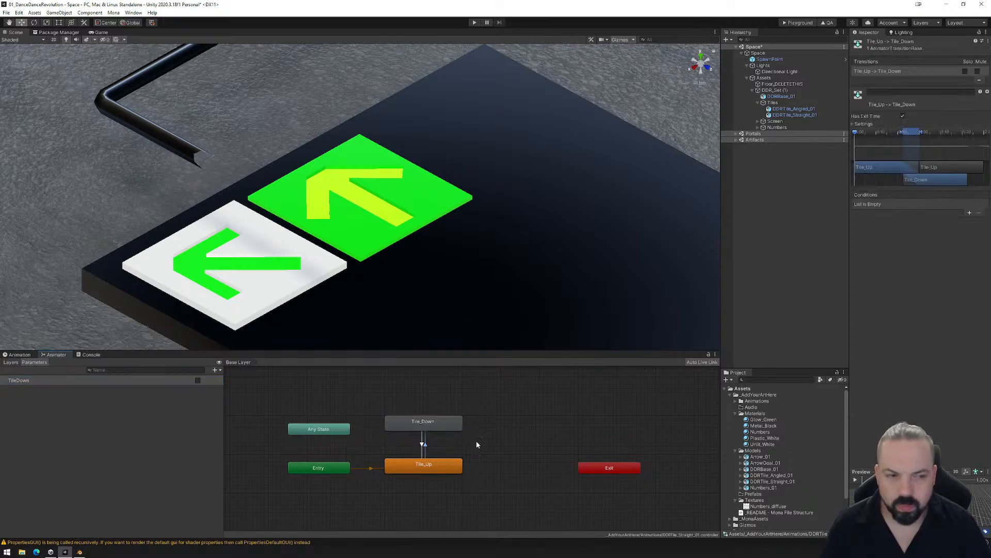
pyautogui.click(902, 117)
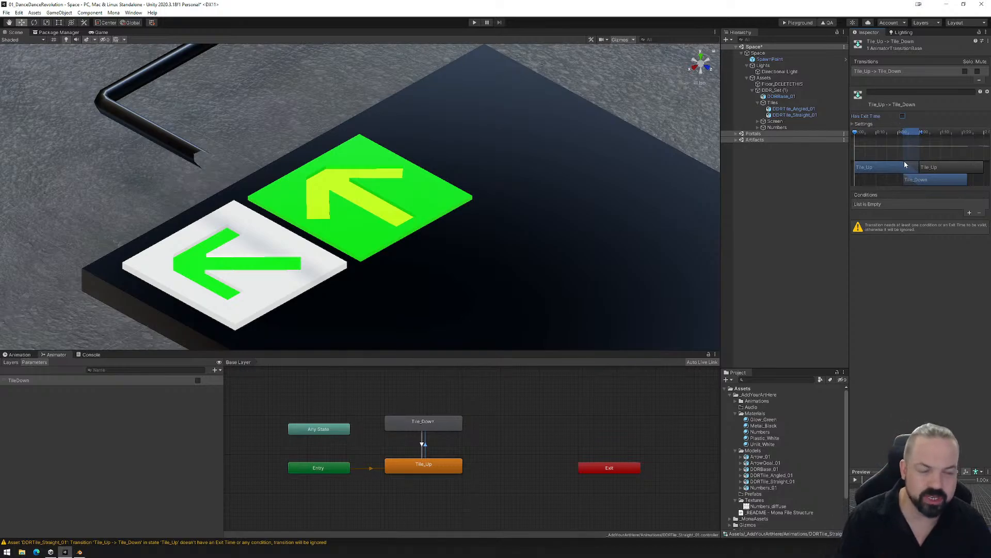
pyautogui.click(970, 214)
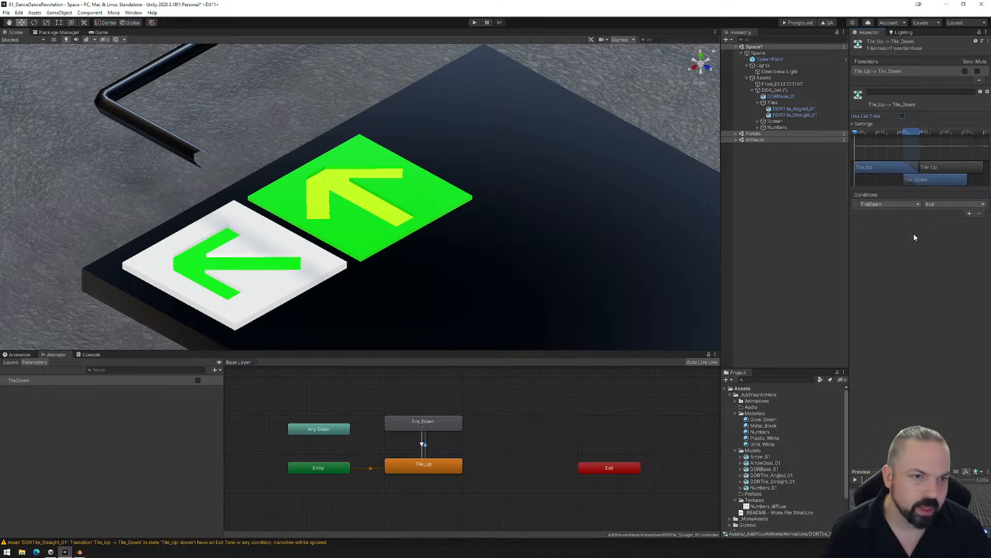
# - Disable exit time on the Tile_Down to Tile_Up transition and add the condition TileDown false
pyautogui.click(423, 444)
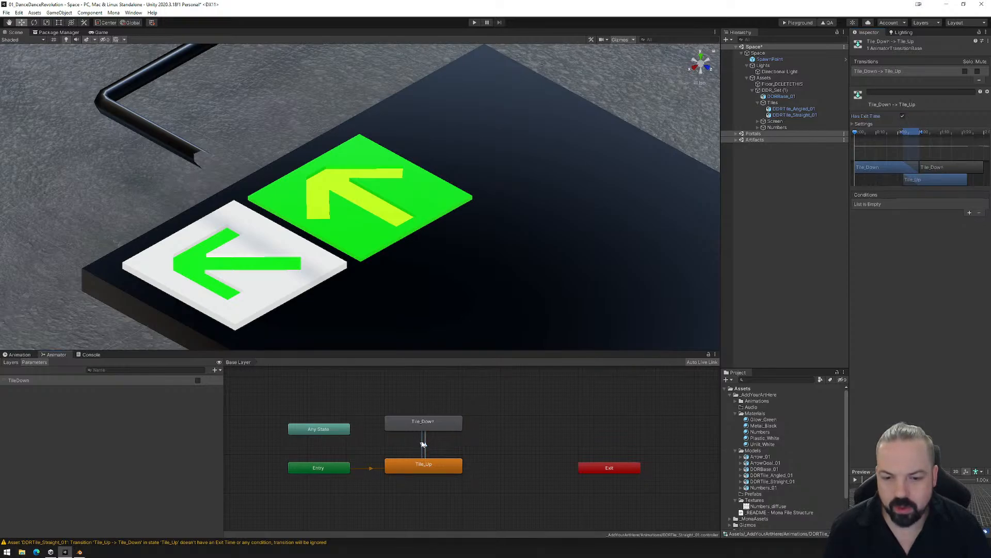
pyautogui.click(902, 117)
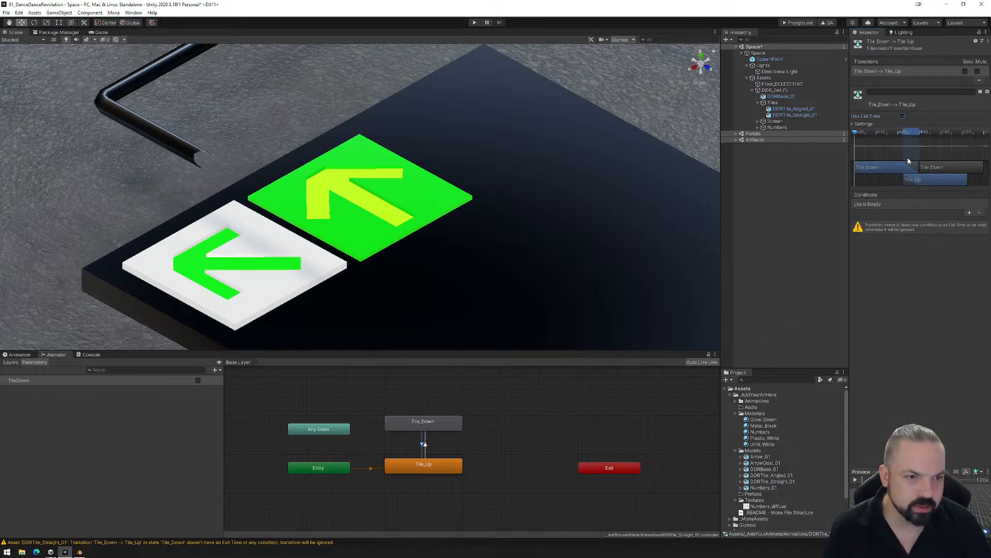
pyautogui.click(969, 213)
pyautogui.click(954, 204)
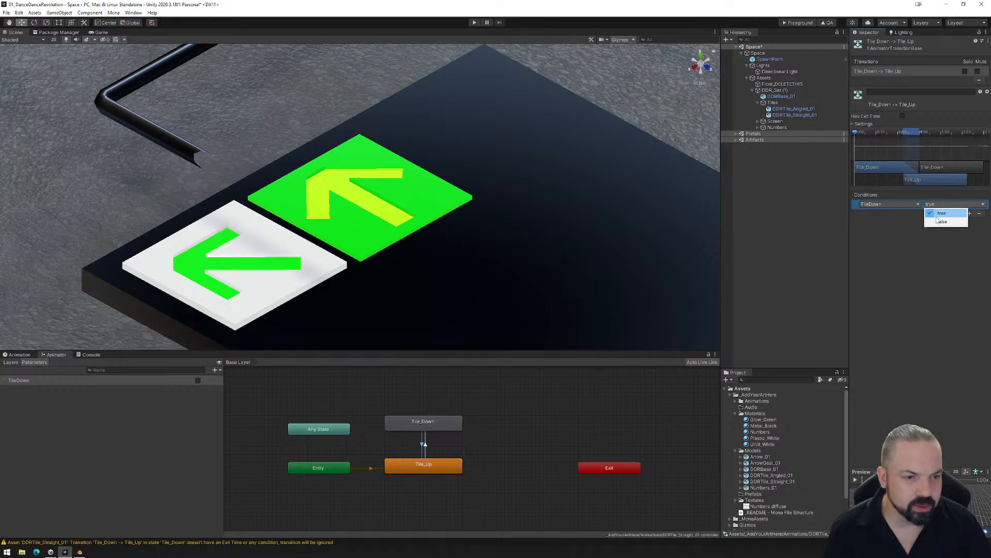
pyautogui.click(937, 220)
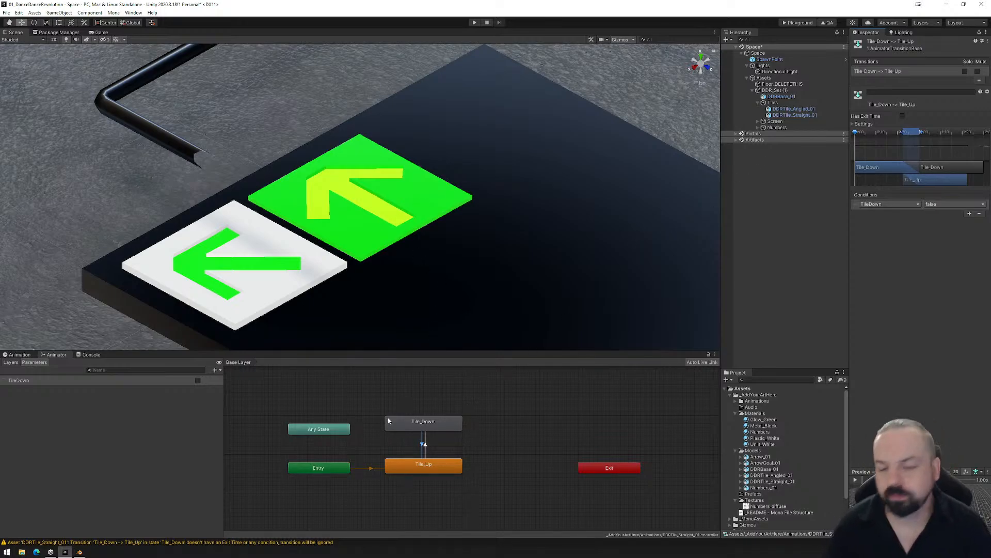
# - Reselect DDRTile_Straight_01 in the Tile_Down clip and set its Plastic_White albedo to a medium green, hex 058C00
pyautogui.click(20, 355)
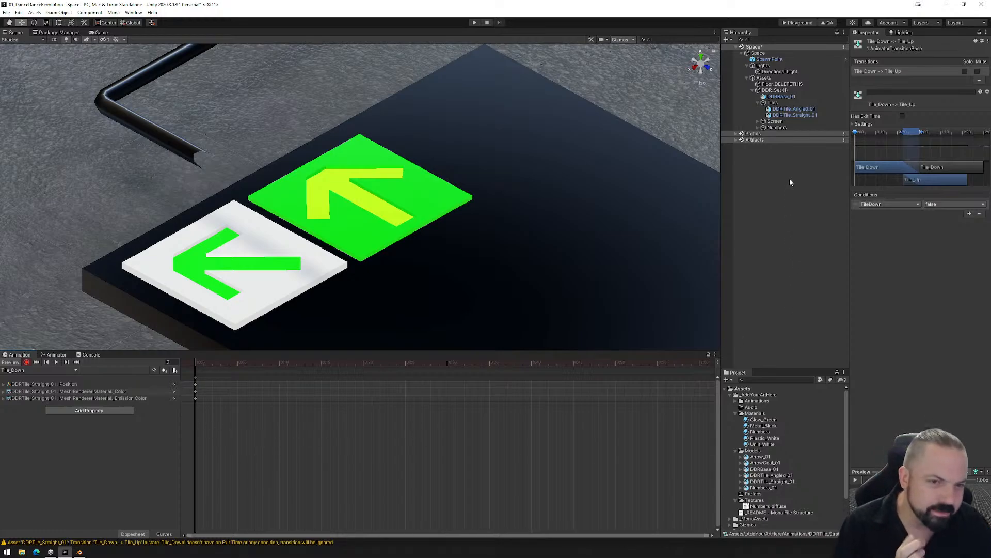
pyautogui.click(789, 115)
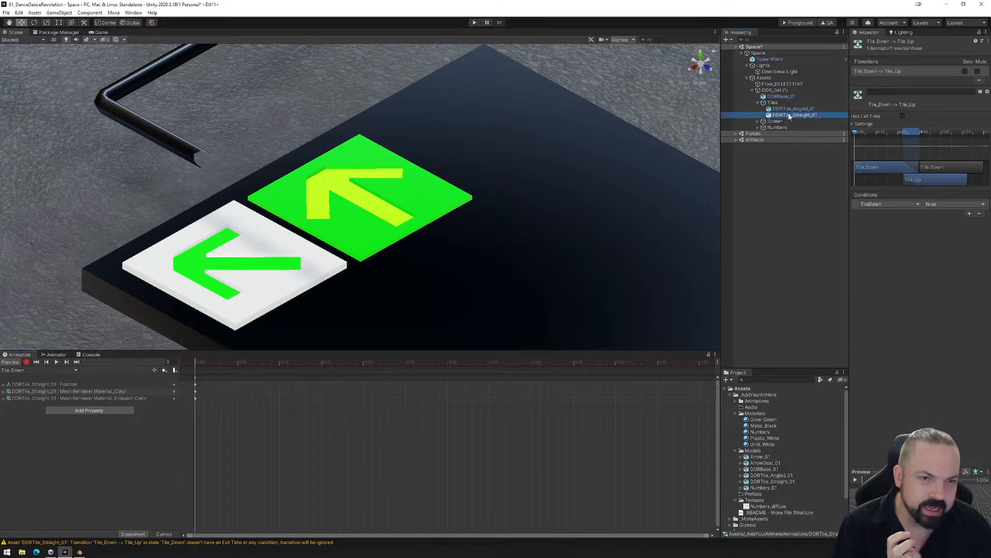
pyautogui.scroll(-5, 884, 357)
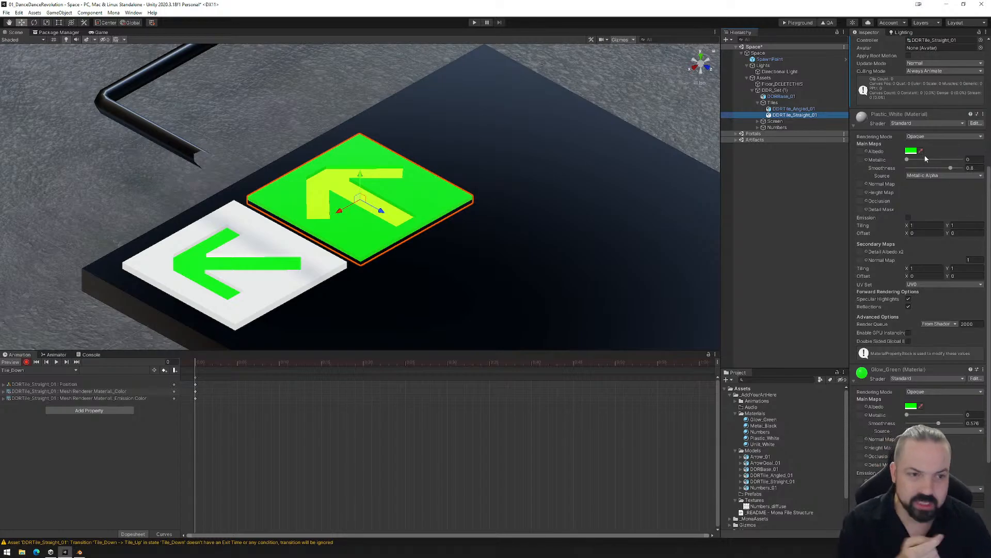
pyautogui.click(911, 151)
pyautogui.moveTo(938, 208)
pyautogui.mouseDown()
pyautogui.moveTo(924, 190)
pyautogui.moveTo(960, 180)
pyautogui.moveTo(956, 199)
pyautogui.mouseUp()
pyautogui.click(949, 208)
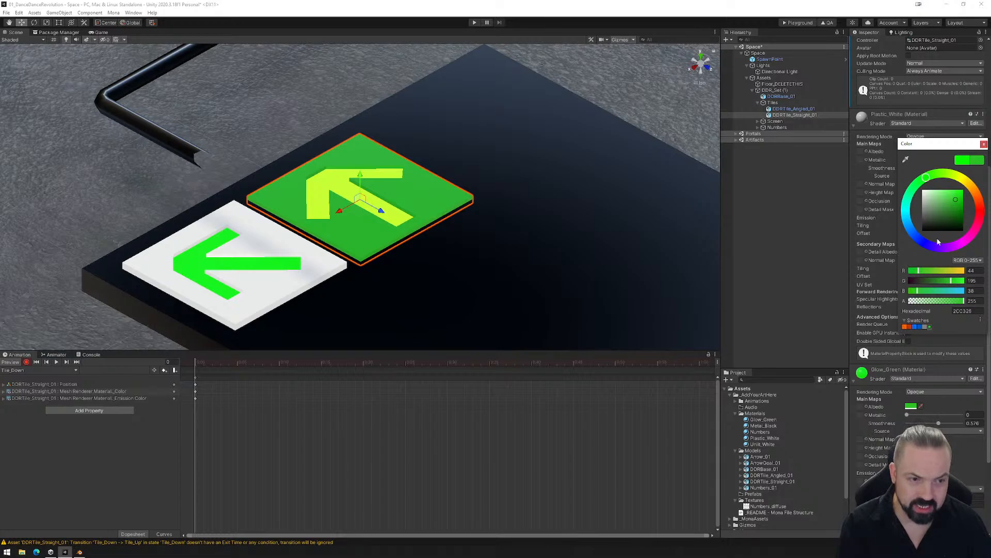
pyautogui.moveTo(958, 204); pyautogui.dragTo(968, 210)
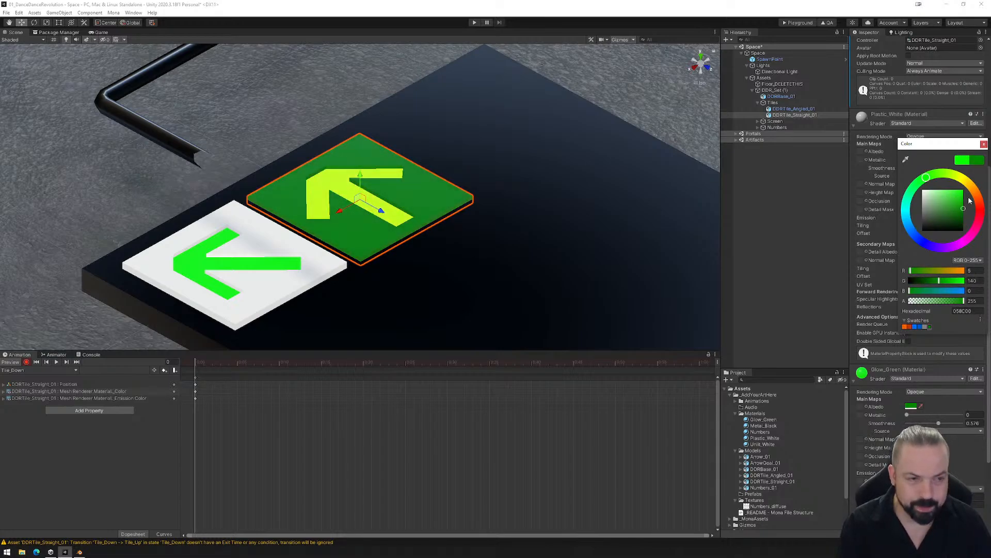
pyautogui.click(984, 144)
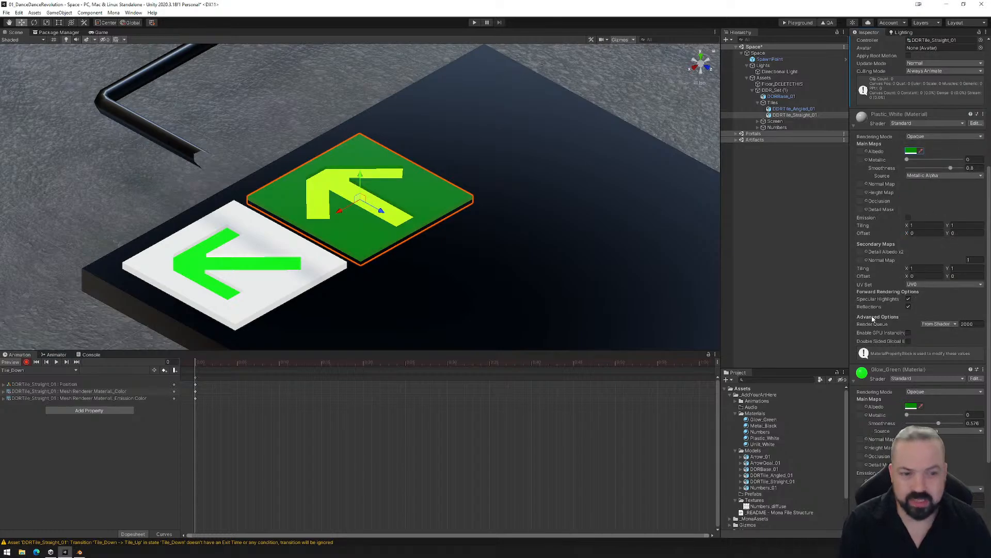
# - Darken the straight tile's albedo in the Tile_Down clip to a deep green of R 3, G 85, B 0
pyautogui.scroll(-2, 911, 419)
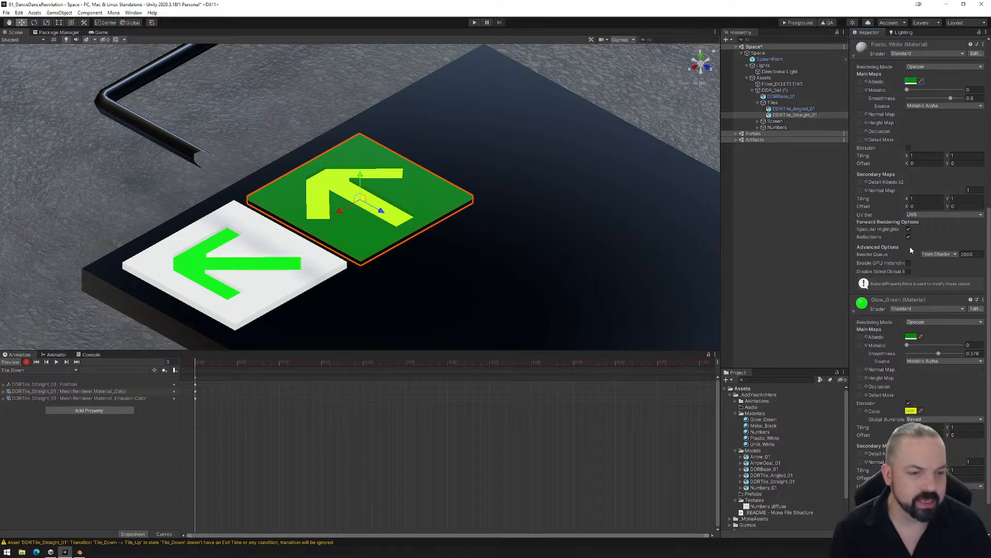
pyautogui.click(911, 81)
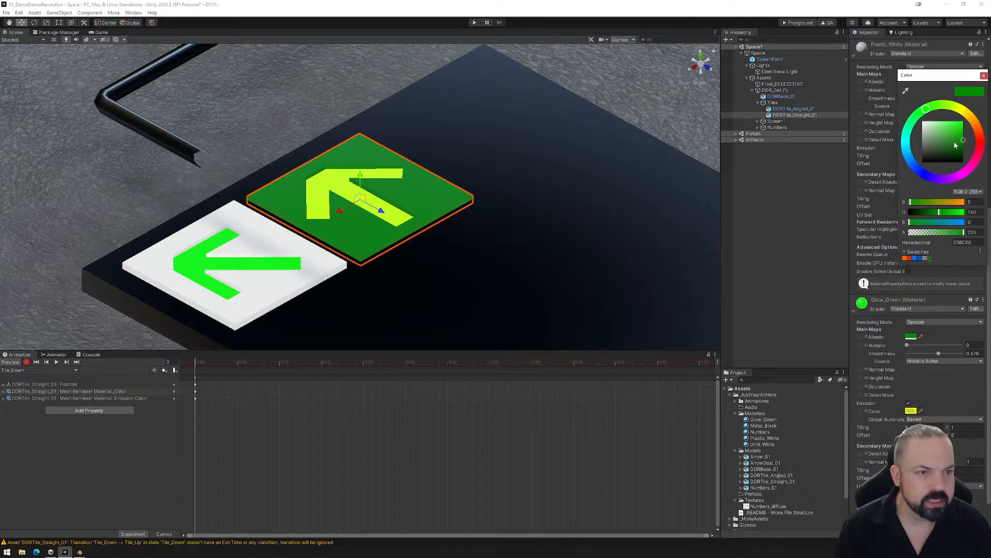
pyautogui.moveTo(956, 145); pyautogui.dragTo(961, 152)
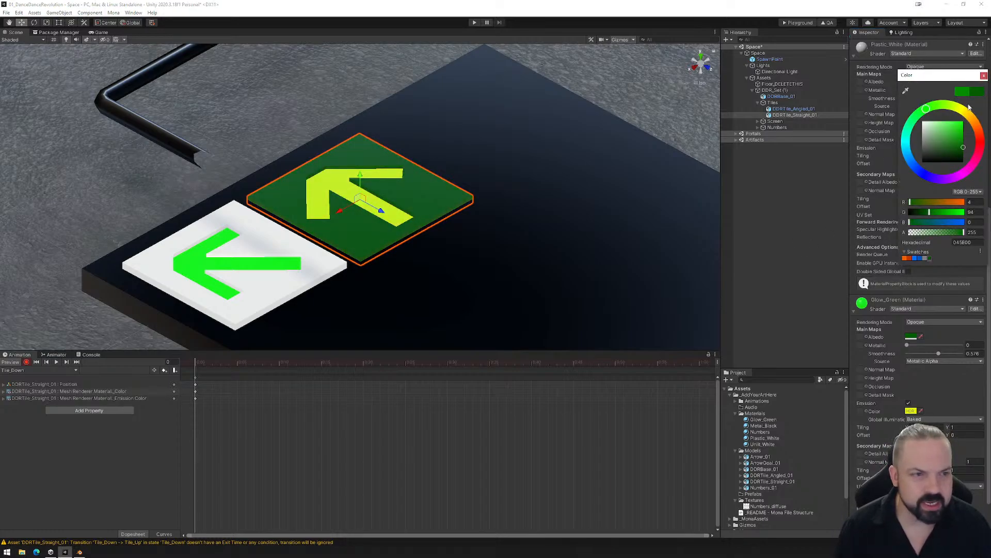
pyautogui.click(983, 75)
pyautogui.click(913, 336)
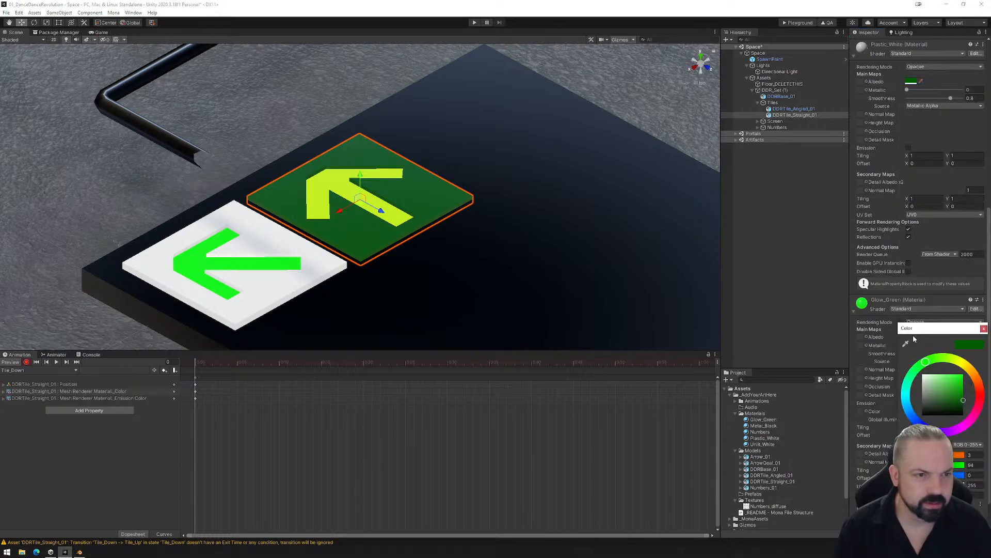
pyautogui.moveTo(952, 396); pyautogui.dragTo(975, 401)
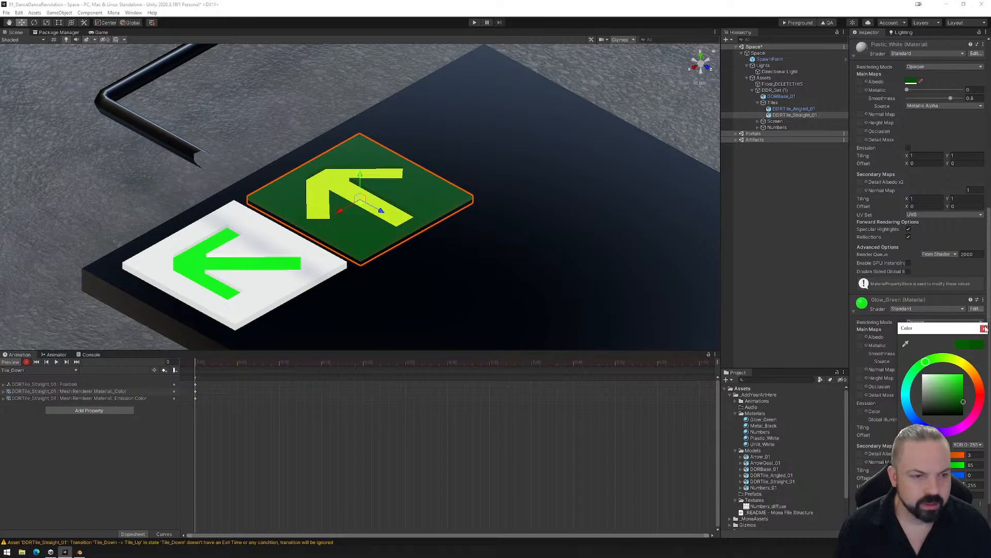
pyautogui.click(983, 328)
# - Brighten Glow_Green's yellow emission in the Tile_Down clip and set its albedo to yellow-green at R 169, G 205, B 0
pyautogui.click(911, 411)
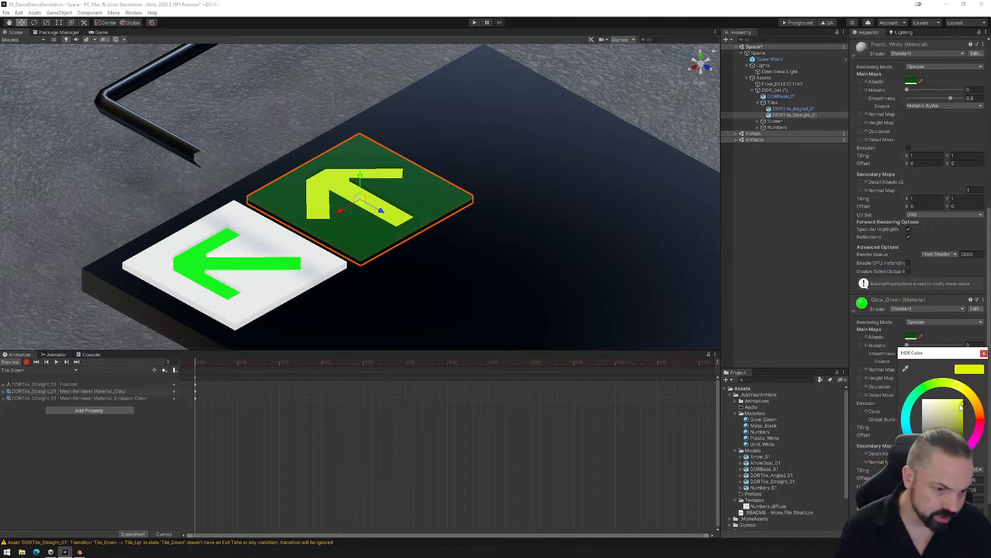
pyautogui.click(984, 353)
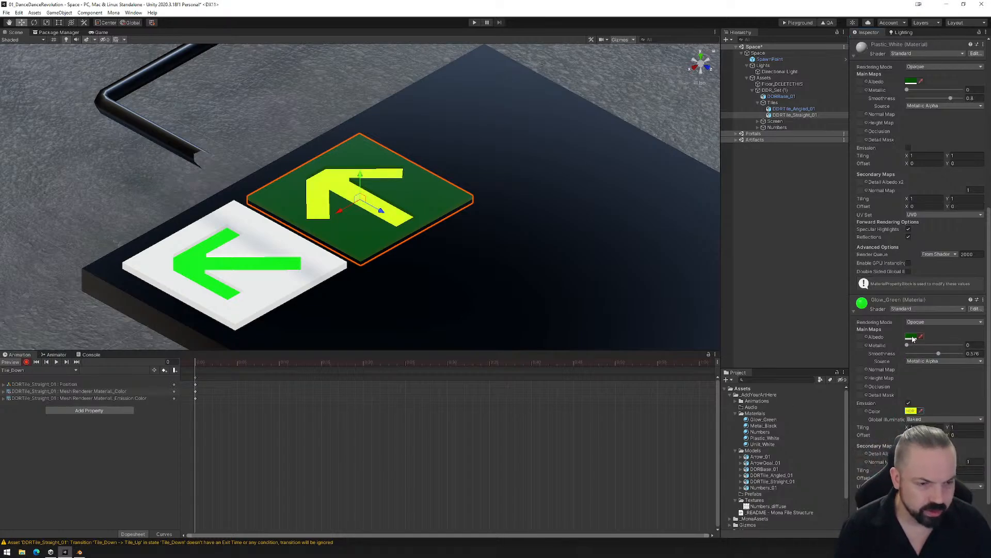
pyautogui.click(912, 338)
pyautogui.click(959, 366)
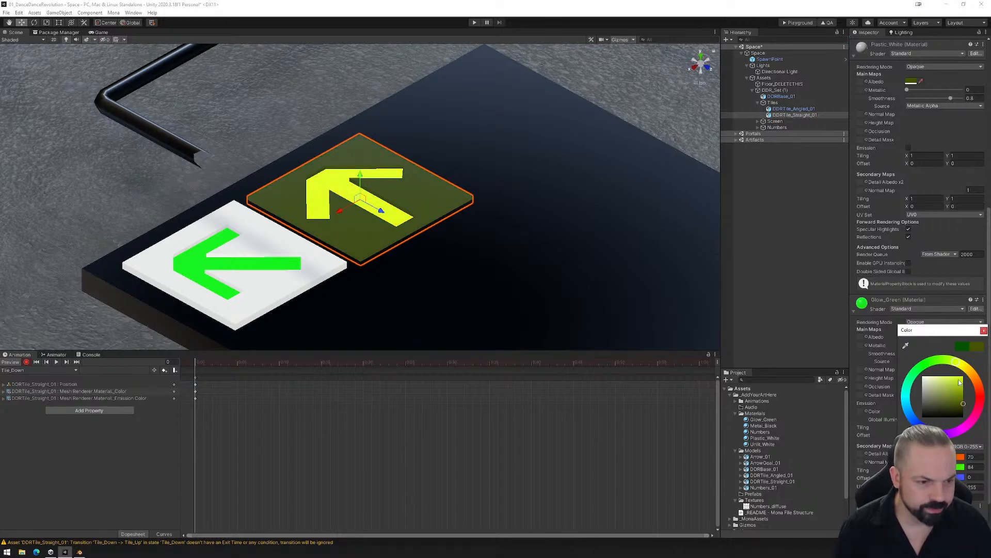
pyautogui.moveTo(959, 383); pyautogui.dragTo(972, 387)
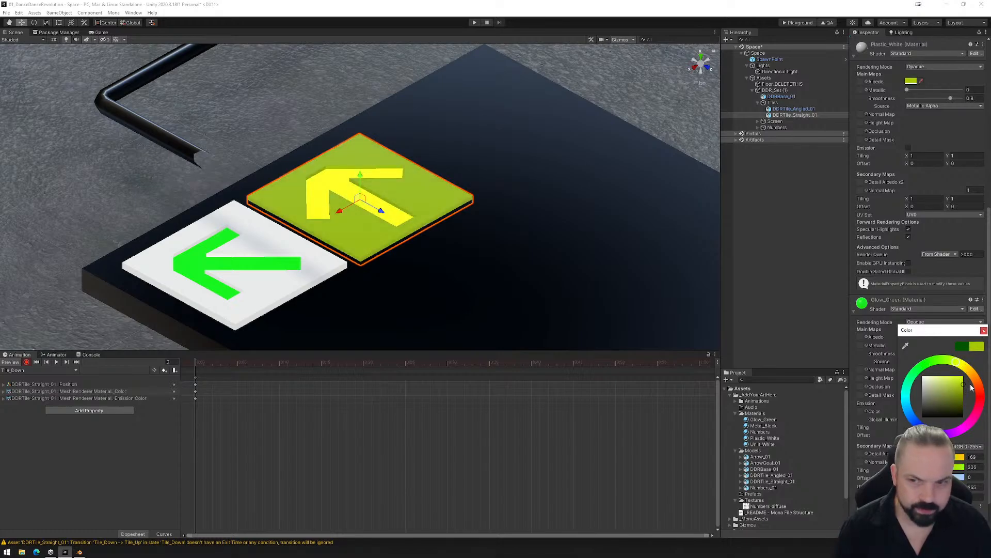
# - Switch to the Tile_Up clip and darken the straight tile's green albedo at the first frame
pyautogui.click(984, 331)
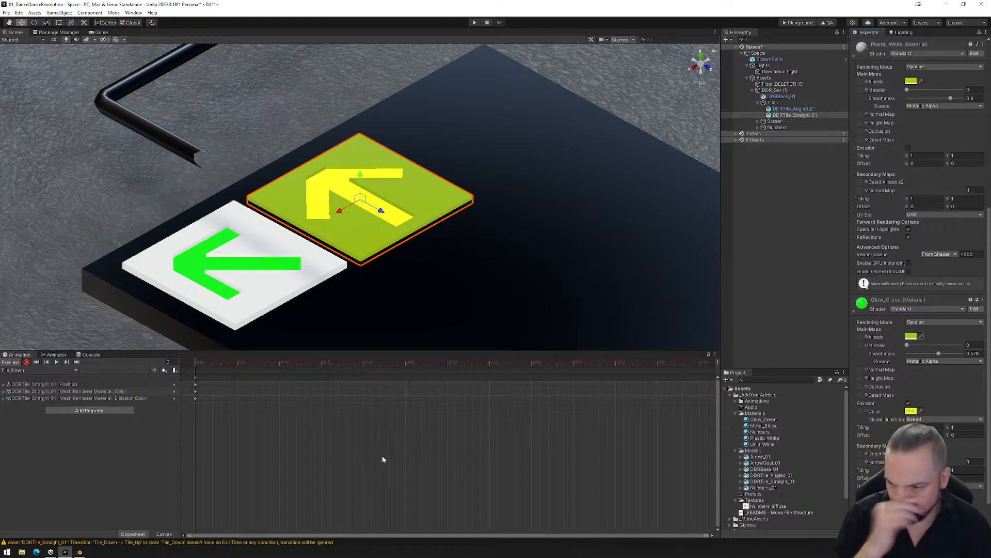
pyautogui.click(39, 370)
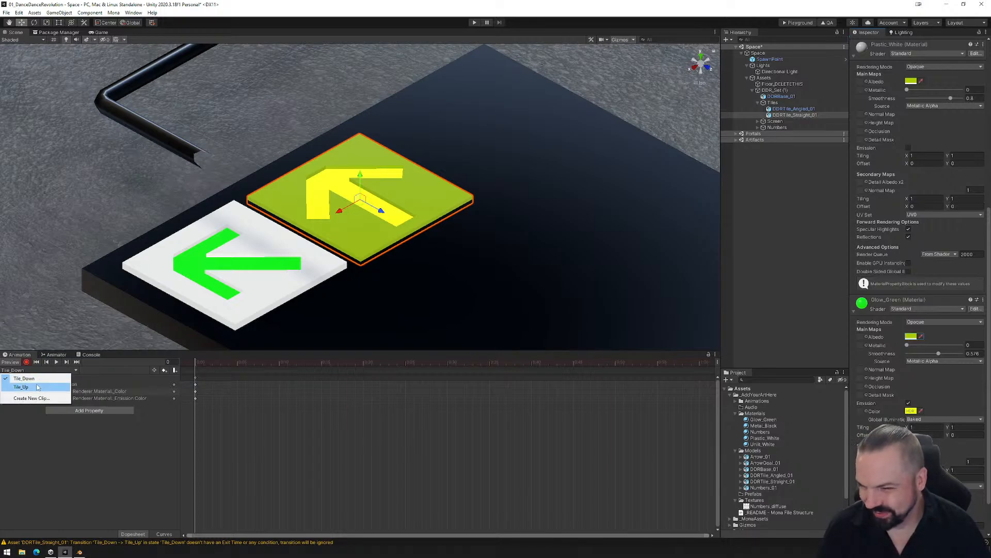
pyautogui.click(21, 387)
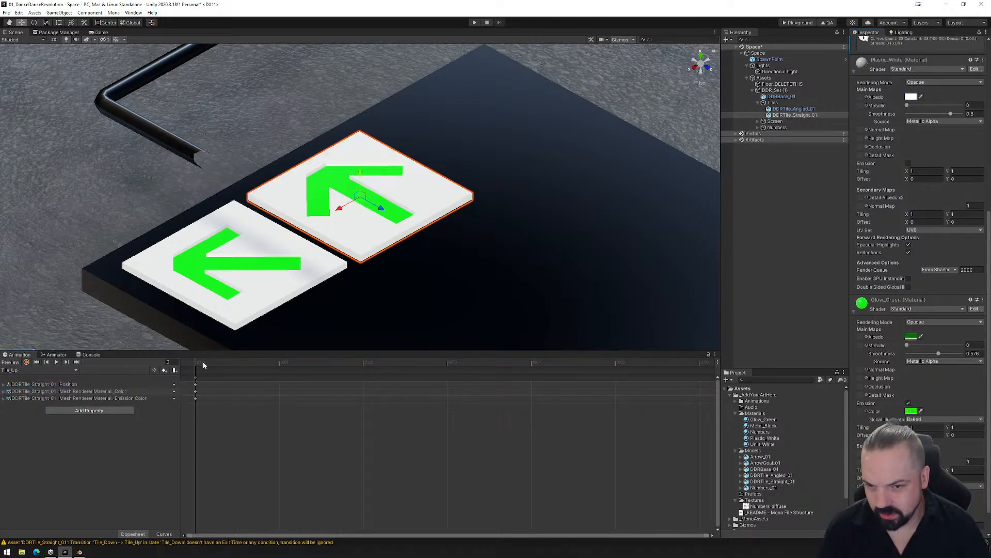
pyautogui.moveTo(202, 363)
pyautogui.mouseDown()
pyautogui.moveTo(253, 361)
pyautogui.moveTo(206, 363)
pyautogui.mouseUp()
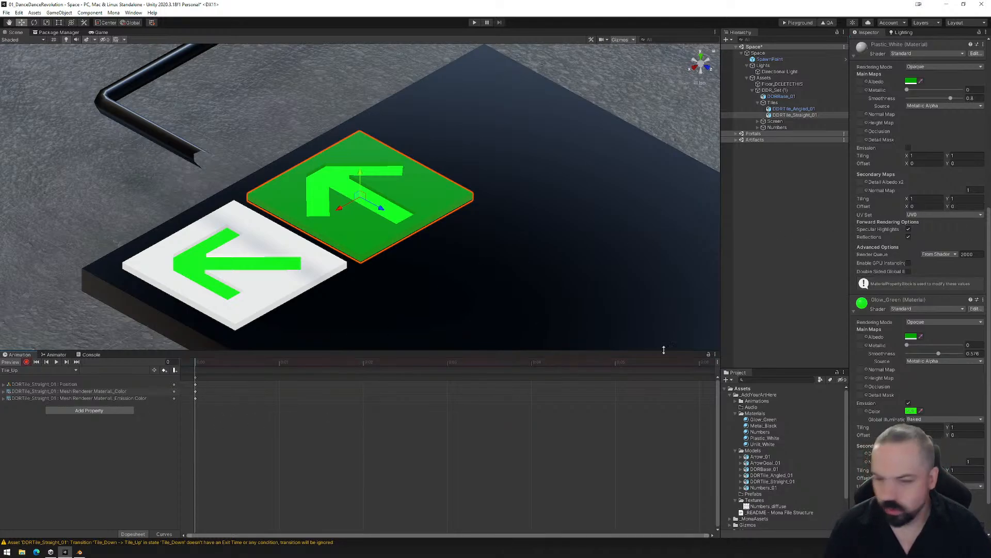
pyautogui.click(911, 337)
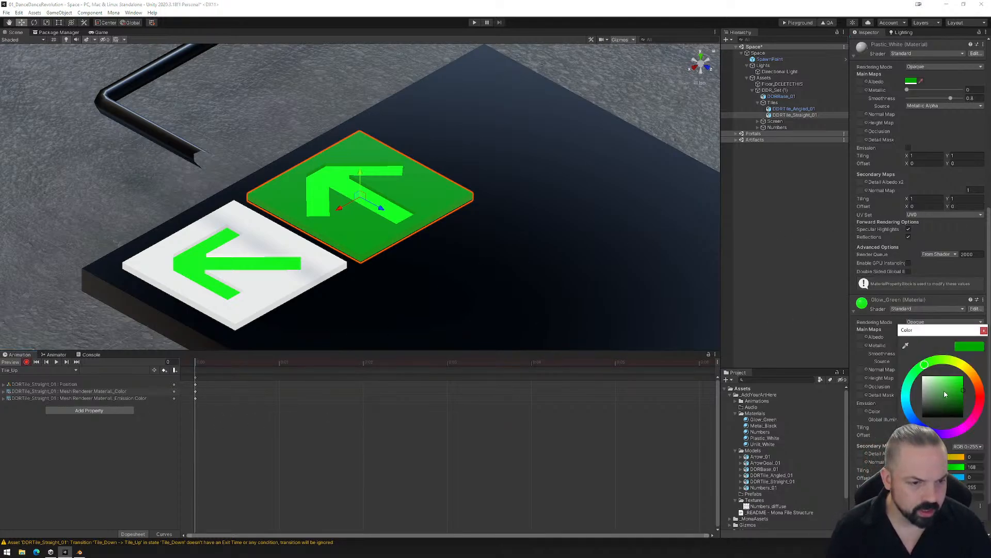
pyautogui.moveTo(946, 394); pyautogui.dragTo(970, 401)
pyautogui.click(984, 331)
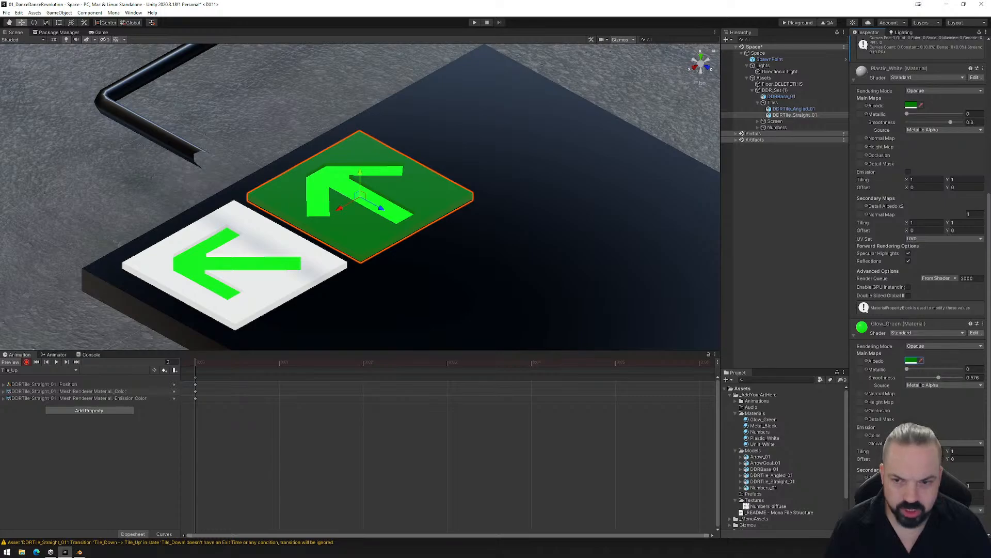
# - Darken Glow_Green's green emission colour slightly in the Tile_Up clip
pyautogui.click(912, 435)
pyautogui.moveTo(966, 415); pyautogui.dragTo(967, 416)
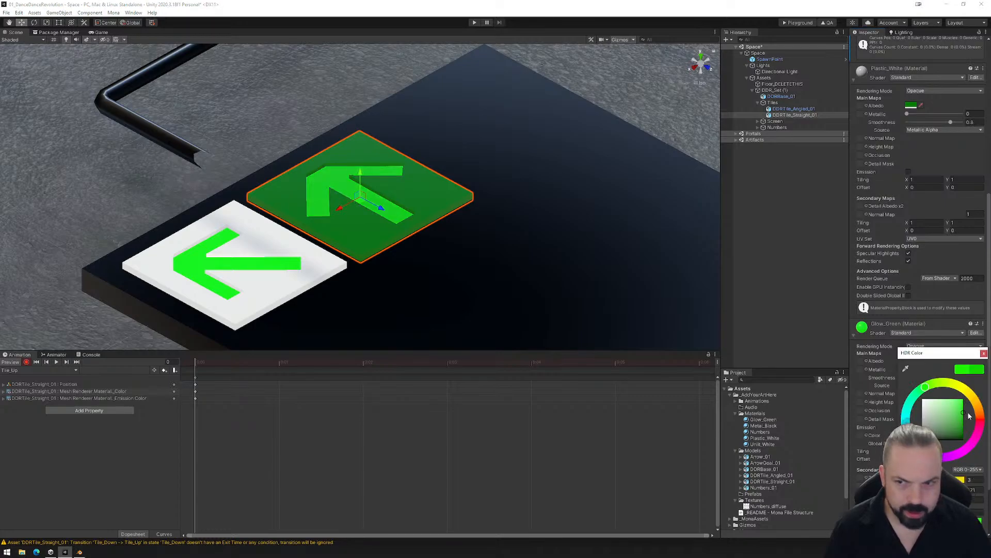
pyautogui.click(984, 354)
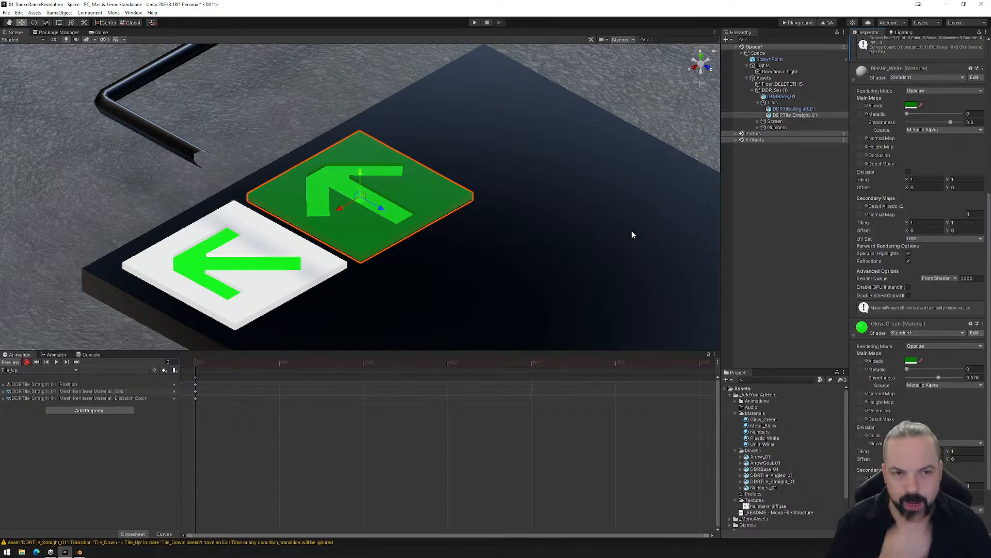
# - Create an empty object named R_TileStraight under Tiles and make it a child of DDRTile_Straight_01
pyautogui.click(774, 103)
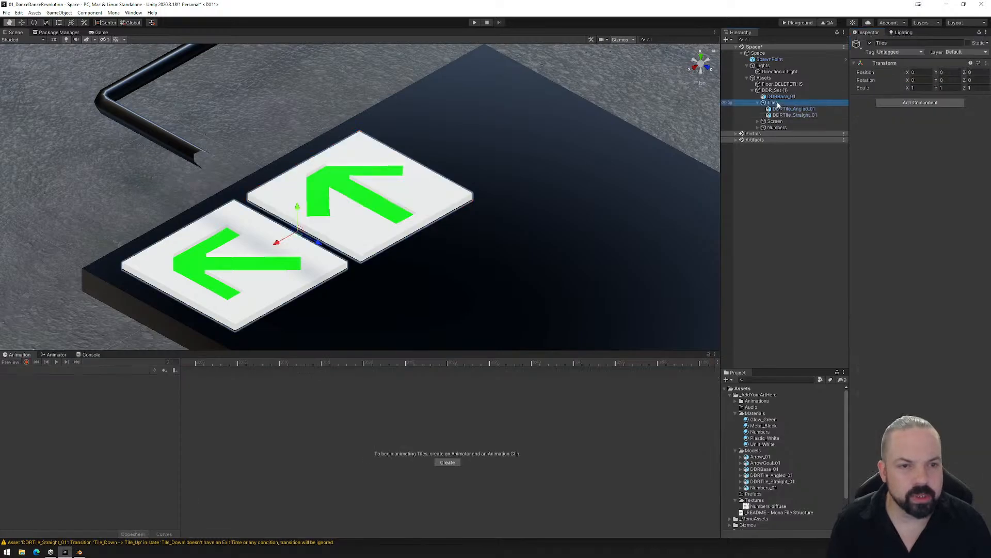
pyautogui.rightClick(778, 105)
pyautogui.click(814, 195)
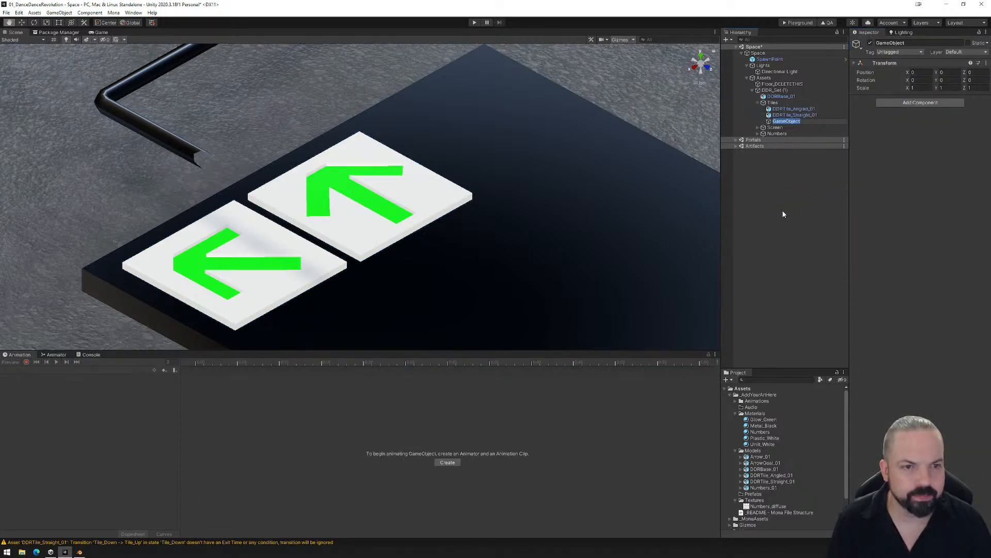
pyautogui.write('R_Tile')
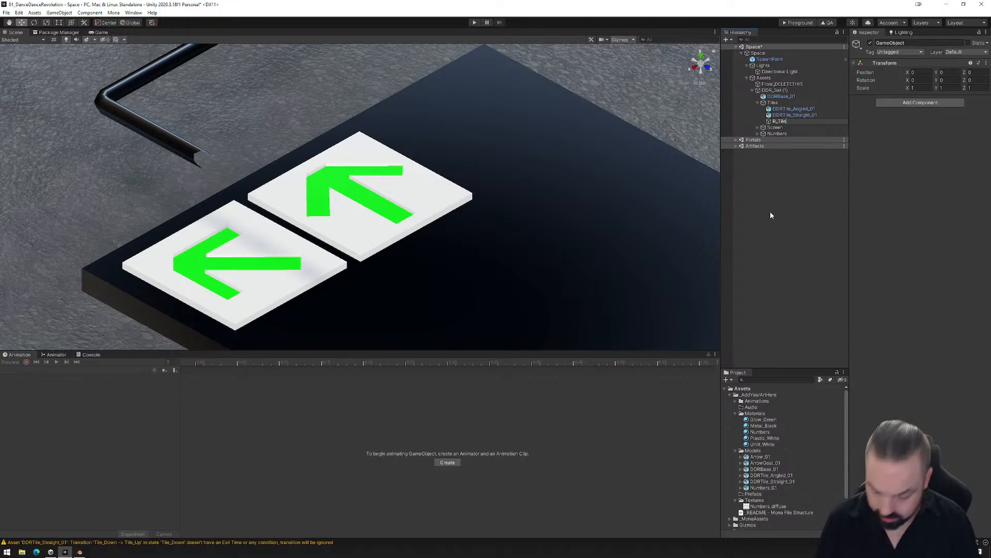
pyautogui.write('Straight')
pyautogui.press('Return')
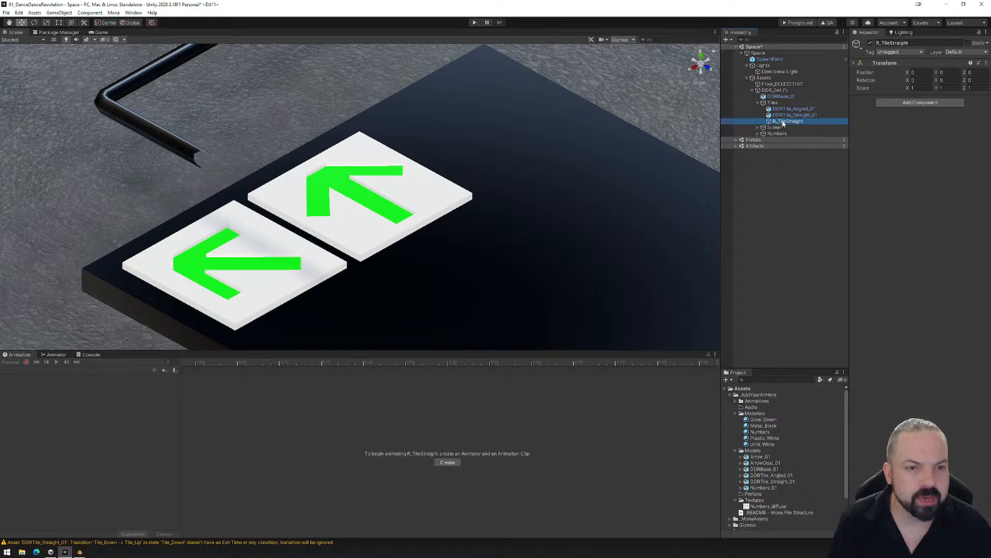
pyautogui.moveTo(783, 122); pyautogui.dragTo(788, 115)
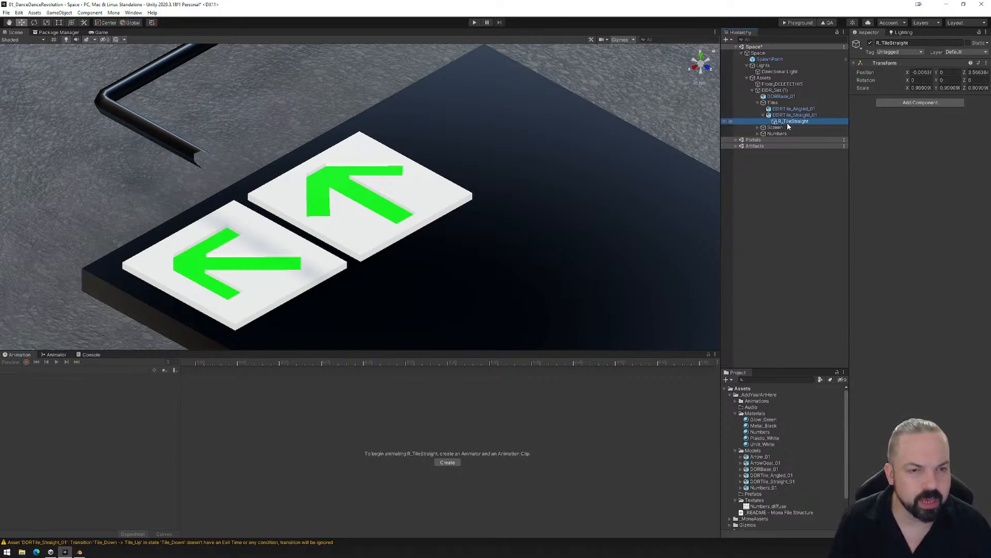
# - Add Mona Reactor and Box Collider components to R_TileStraight, expanding the reactor's On Enter Trigger and On Exit Trigger lists
pyautogui.click(905, 105)
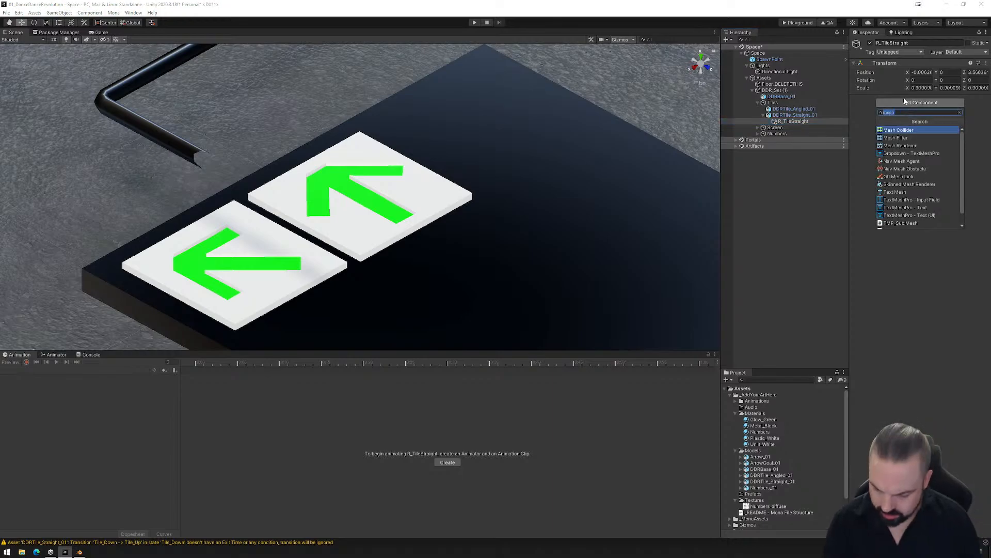
pyautogui.write('reactor')
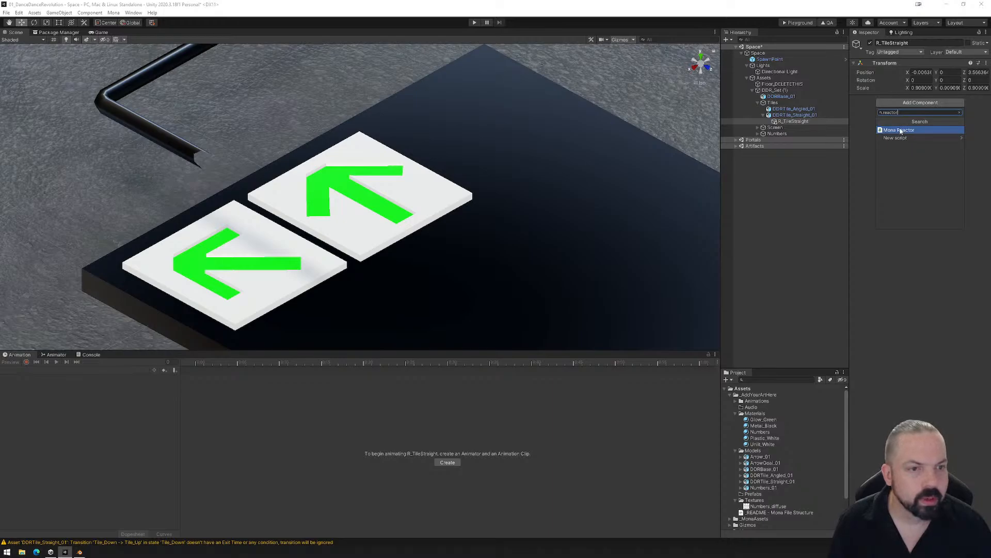
pyautogui.click(900, 130)
pyautogui.click(853, 139)
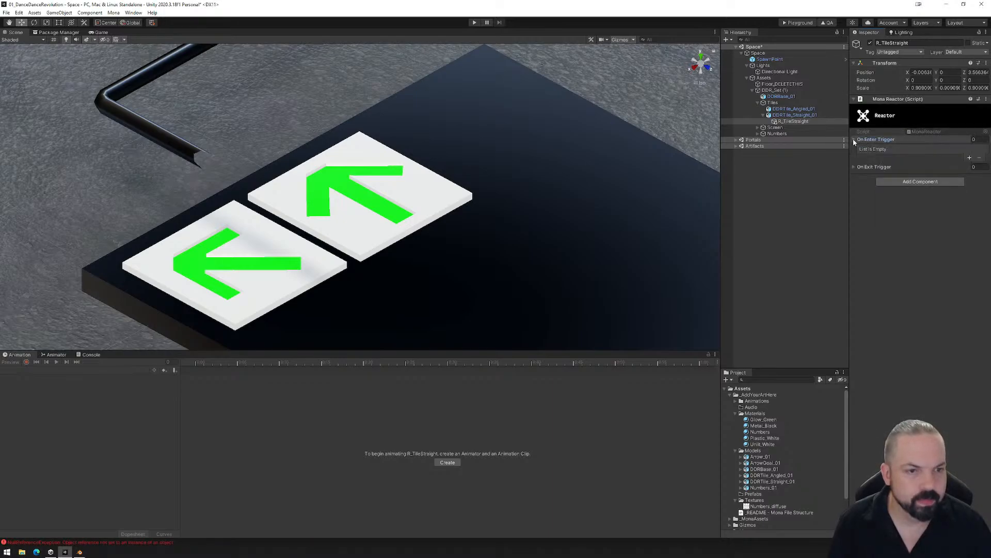
pyautogui.click(853, 166)
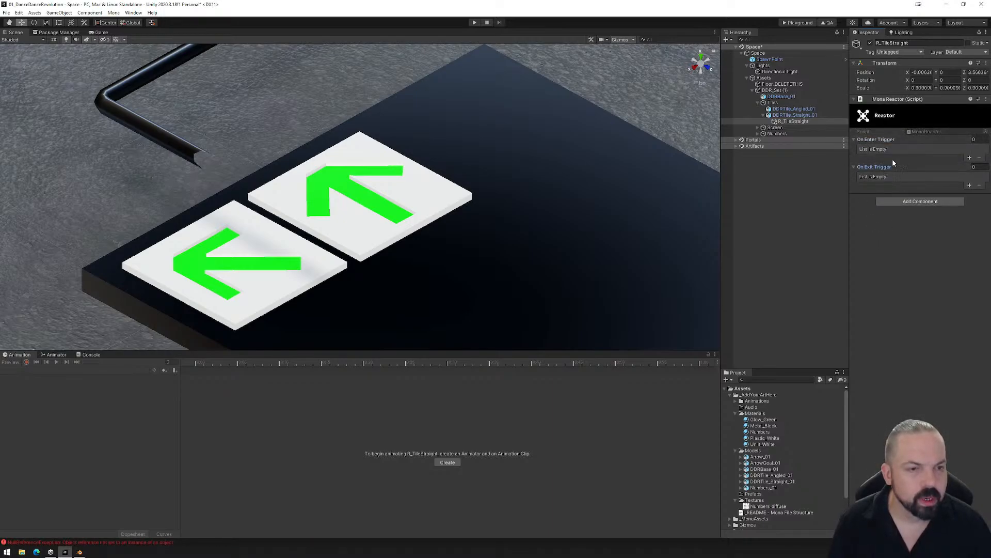
pyautogui.click(921, 202)
pyautogui.write('box')
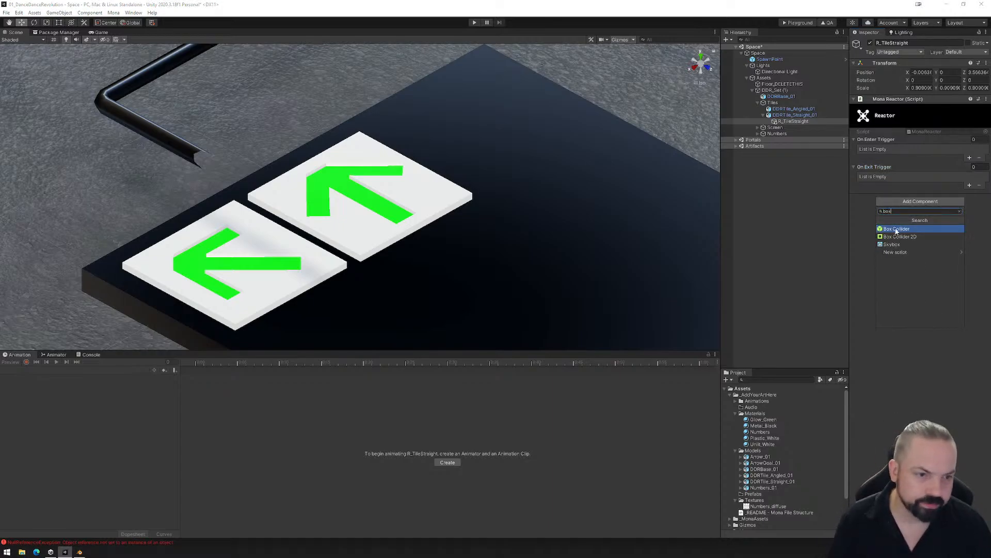
pyautogui.click(896, 229)
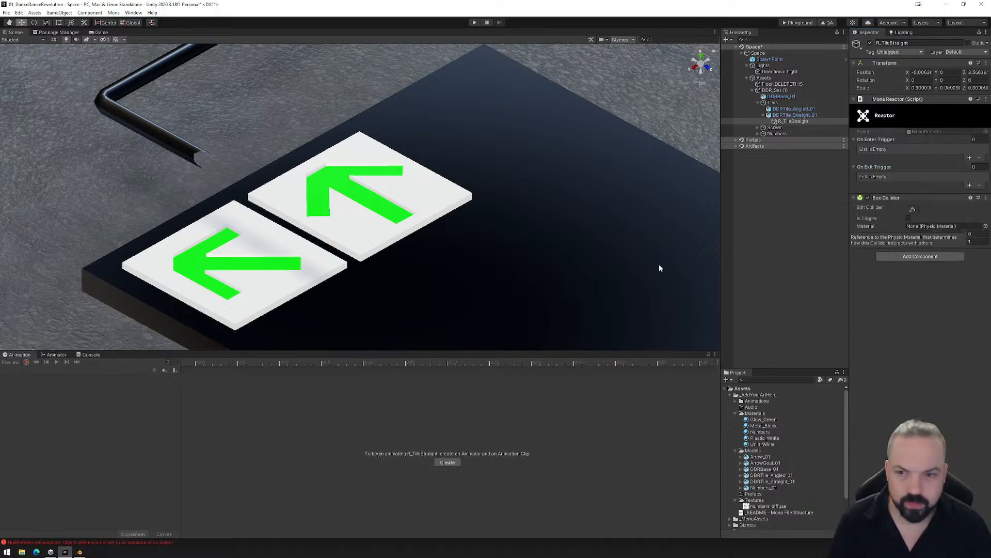
# - Edit R_TileStraight's box collider and stretch it along Z to about 5.32 so it reaches past the tiles
pyautogui.scroll(-10, 456, 228)
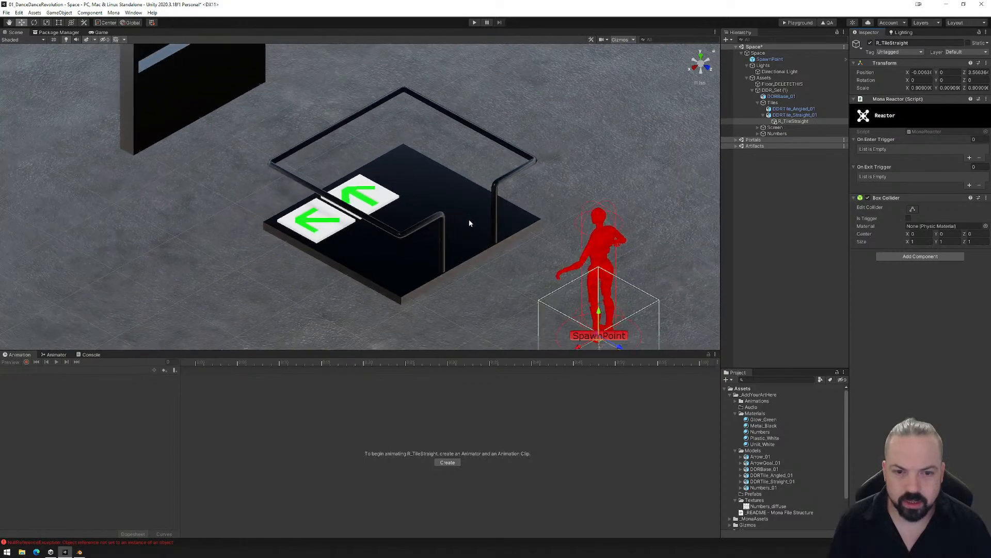
pyautogui.scroll(-2, 470, 220)
pyautogui.click(786, 116)
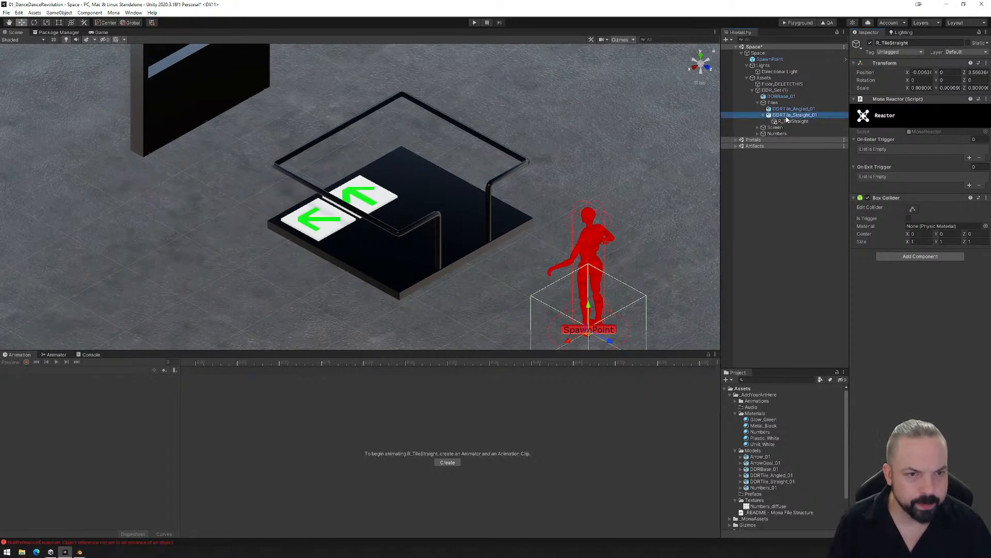
pyautogui.click(790, 121)
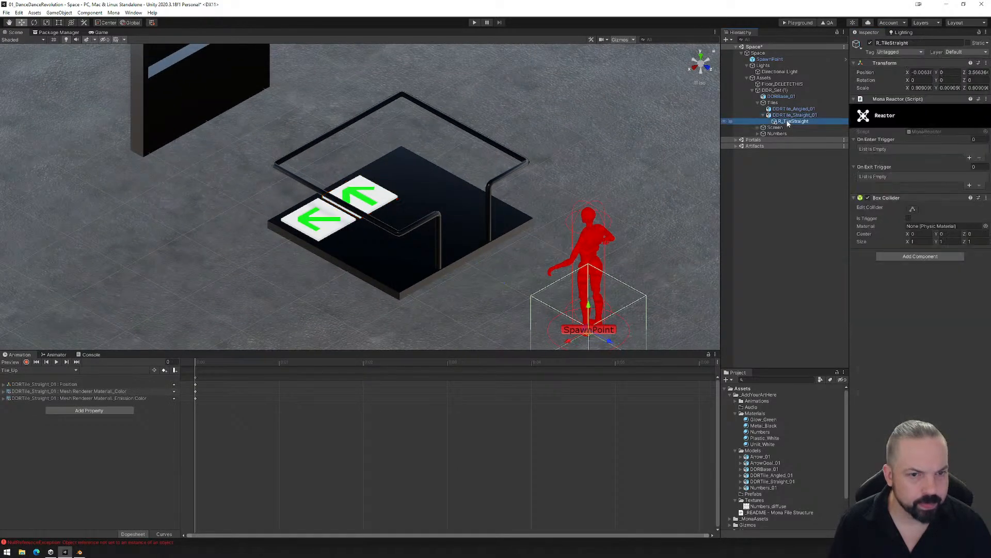
pyautogui.moveTo(554, 319); pyautogui.dragTo(562, 281, button='middle')
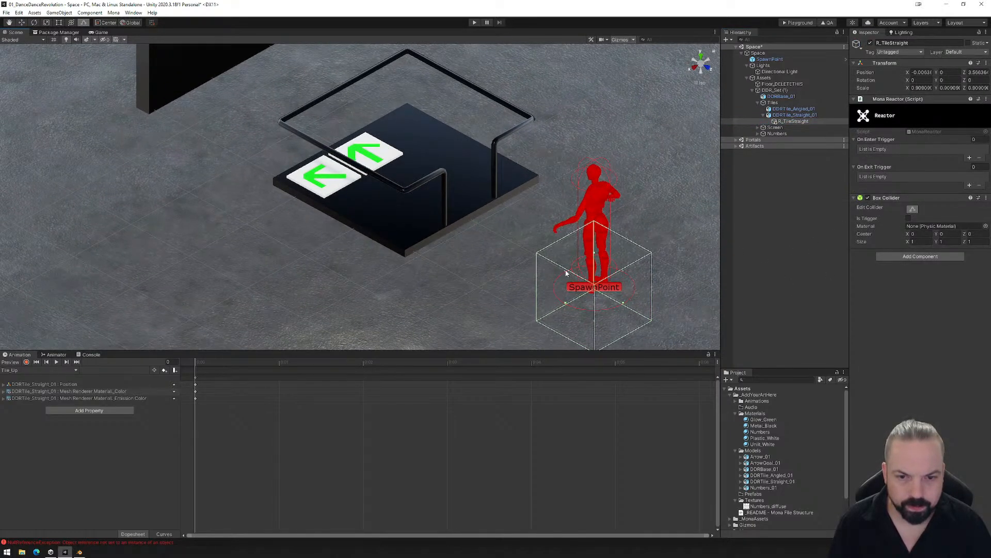
pyautogui.moveTo(566, 274); pyautogui.dragTo(439, 207)
pyautogui.moveTo(325, 148); pyautogui.dragTo(312, 142)
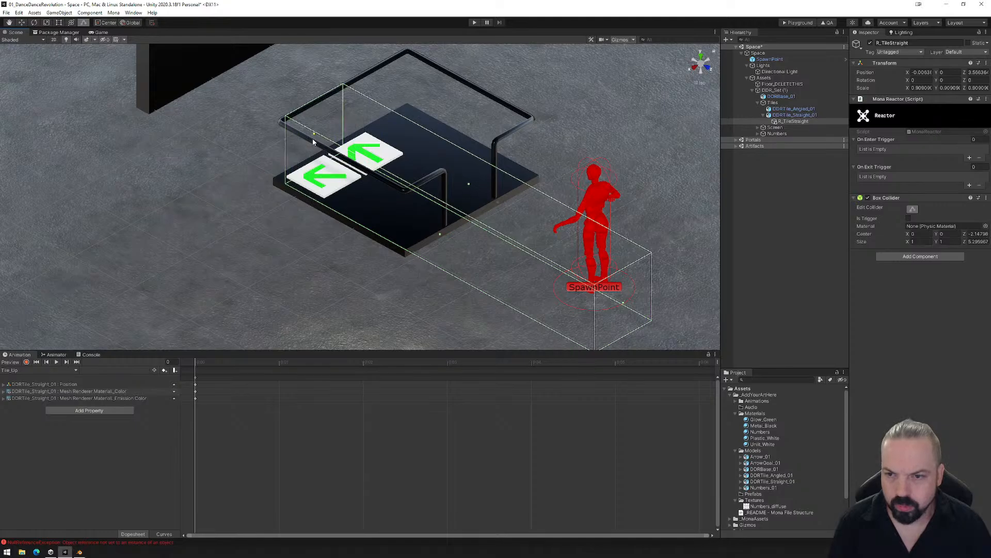
# - Trim the collider in top view to the straight tile's footprint, about 0.65 by 0.65
pyautogui.click(703, 56)
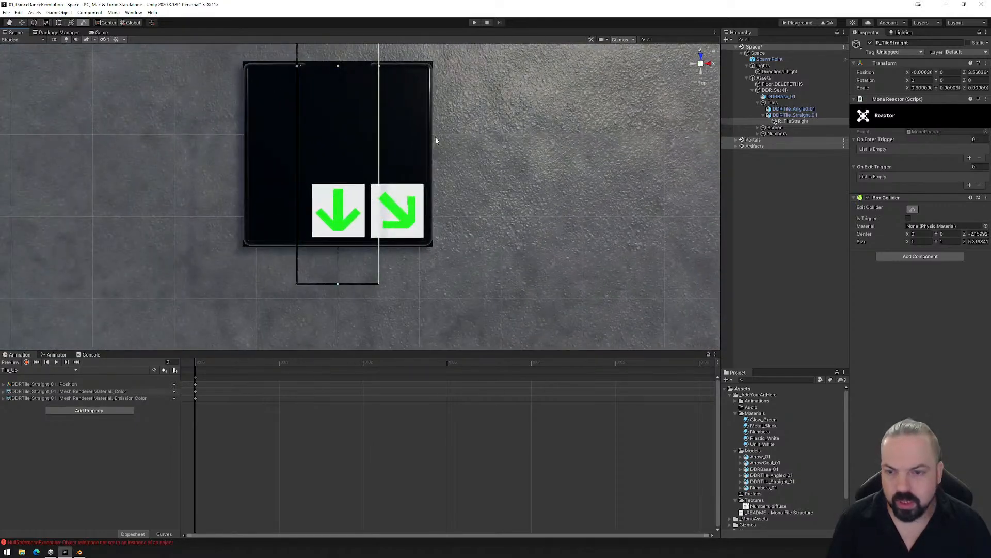
pyautogui.moveTo(375, 90); pyautogui.dragTo(320, 89)
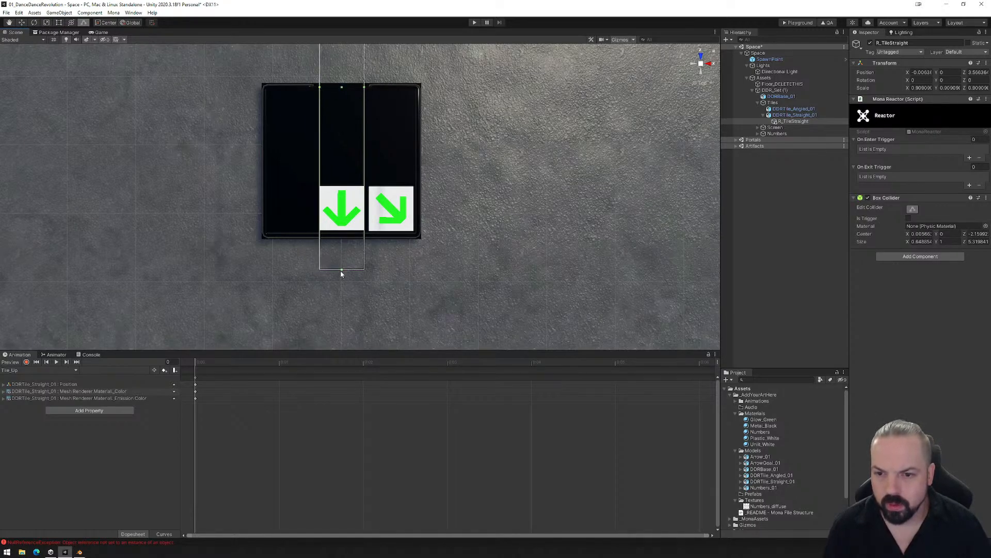
pyautogui.moveTo(341, 271); pyautogui.dragTo(339, 232)
pyautogui.moveTo(373, 175); pyautogui.dragTo(375, 275, button='middle')
pyautogui.scroll(-2, 371, 237)
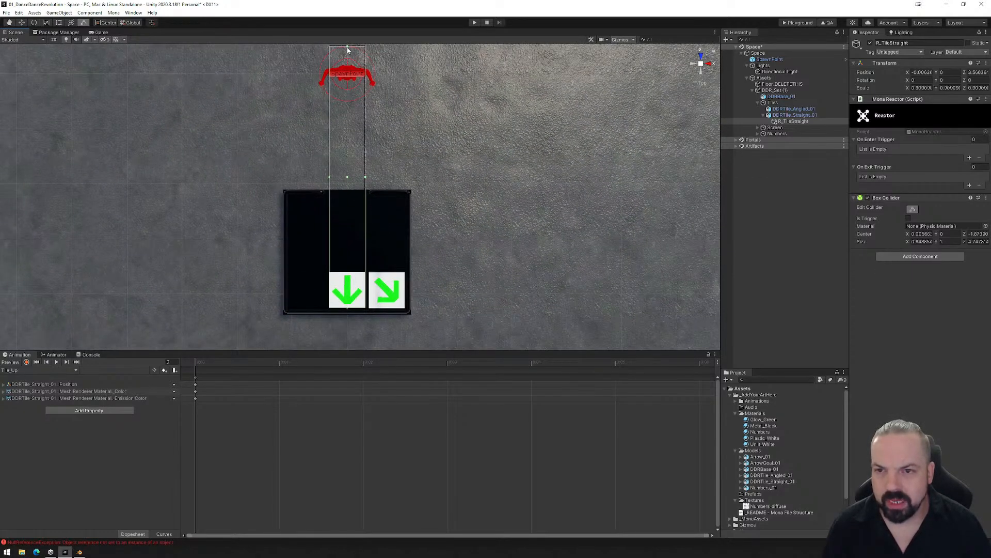
pyautogui.moveTo(348, 49); pyautogui.dragTo(348, 274)
# - Reduce the collider to a thin volume about 0.14 high just above the straight tile
pyautogui.keyDown('alt'); pyautogui.moveTo(502, 293); pyautogui.dragTo(217, 111); pyautogui.keyUp('alt')
pyautogui.moveTo(290, 191); pyautogui.dragTo(296, 162)
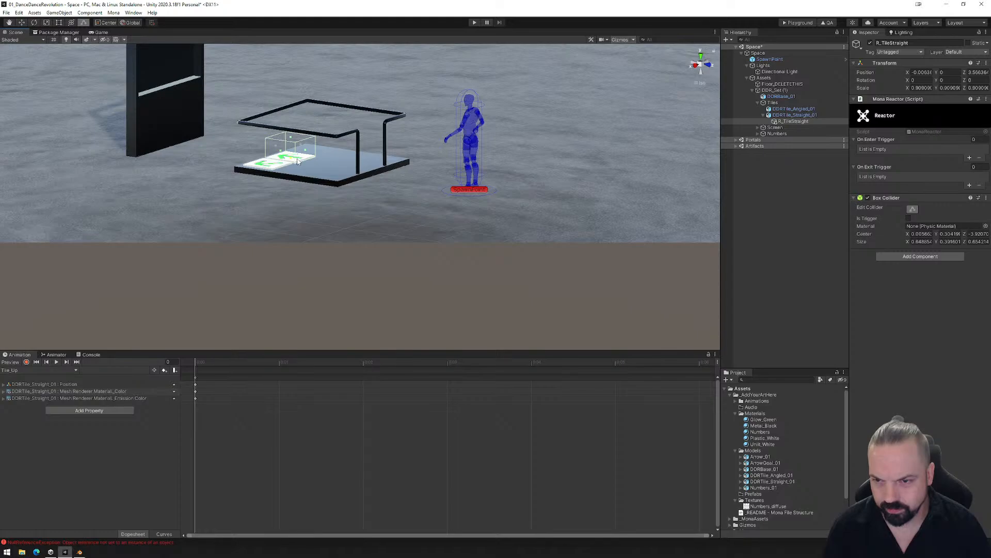
pyautogui.moveTo(290, 140); pyautogui.dragTo(352, 257)
pyautogui.moveTo(351, 175); pyautogui.dragTo(421, 253, button='middle')
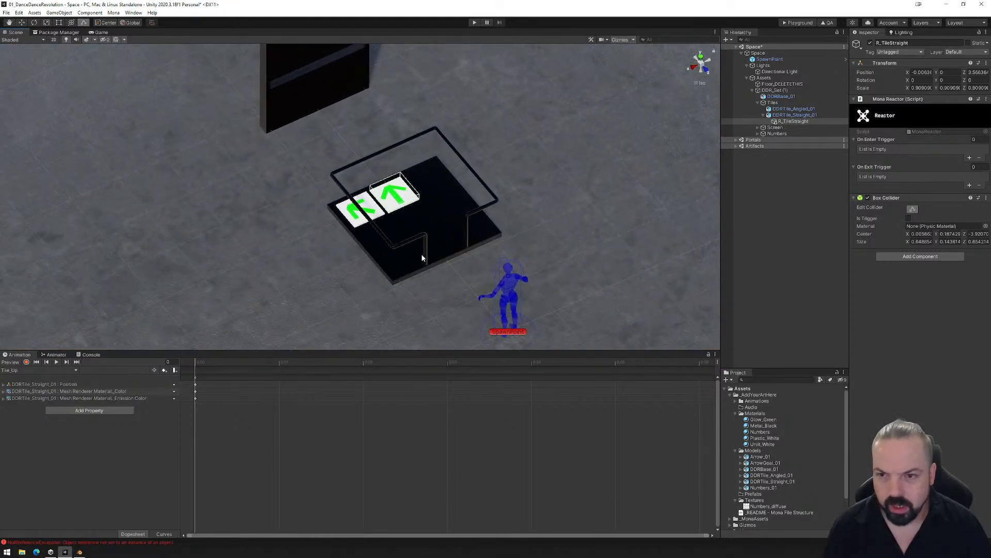
pyautogui.scroll(15, 448, 233)
pyautogui.moveTo(496, 248); pyautogui.dragTo(481, 215, button='middle')
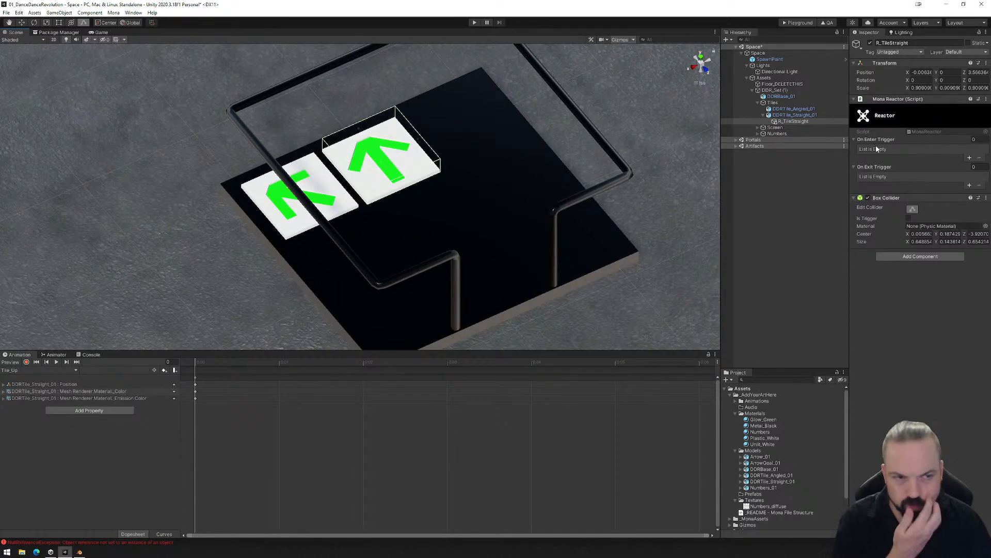
# - Add an On Enter Trigger event named TileDown and assign DDRTile_Straight_01 as its object
pyautogui.click(969, 157)
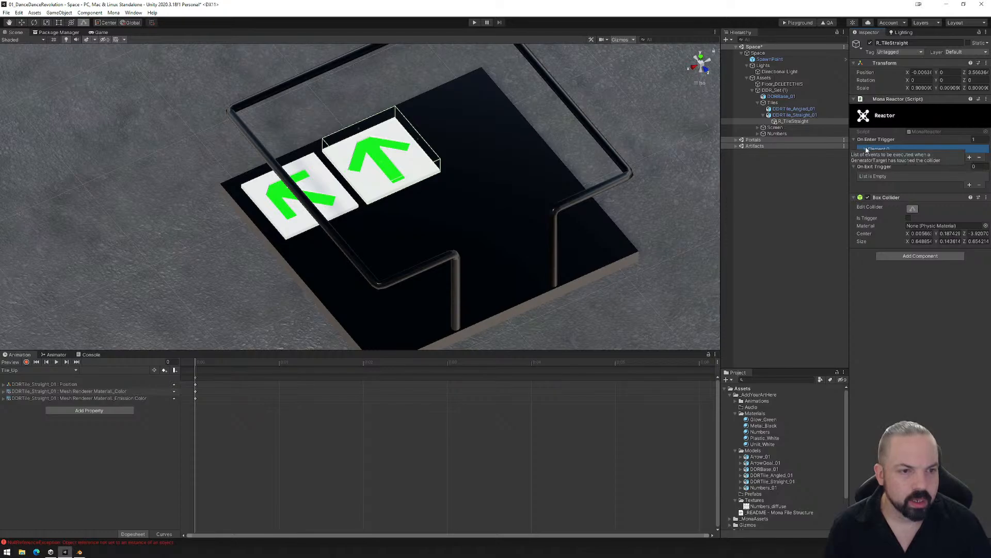
pyautogui.click(899, 149)
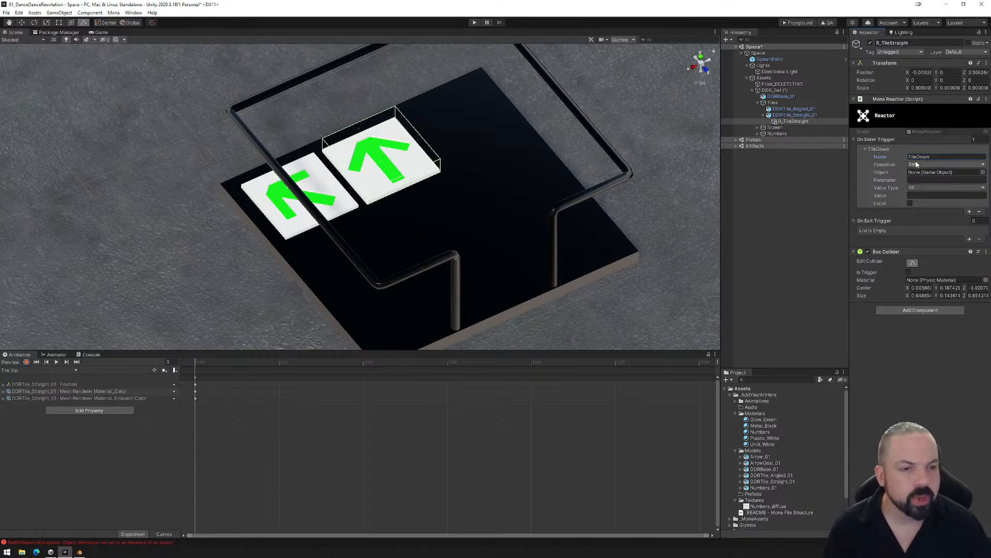
pyautogui.moveTo(794, 114); pyautogui.dragTo(923, 176)
# - Check the parameter name in the Animator and set the TileDown enter event's parameter to TileDown
pyautogui.click(921, 181)
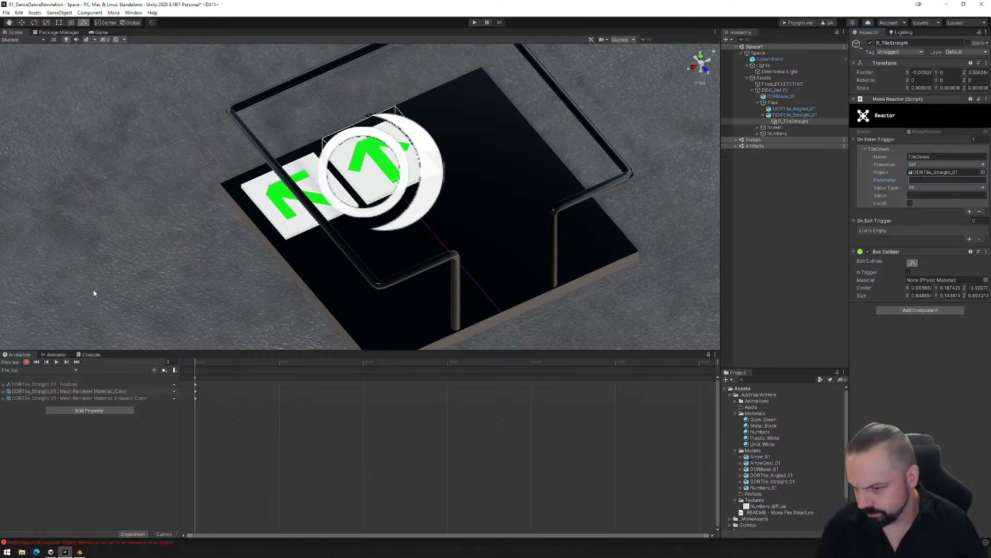
pyautogui.click(55, 355)
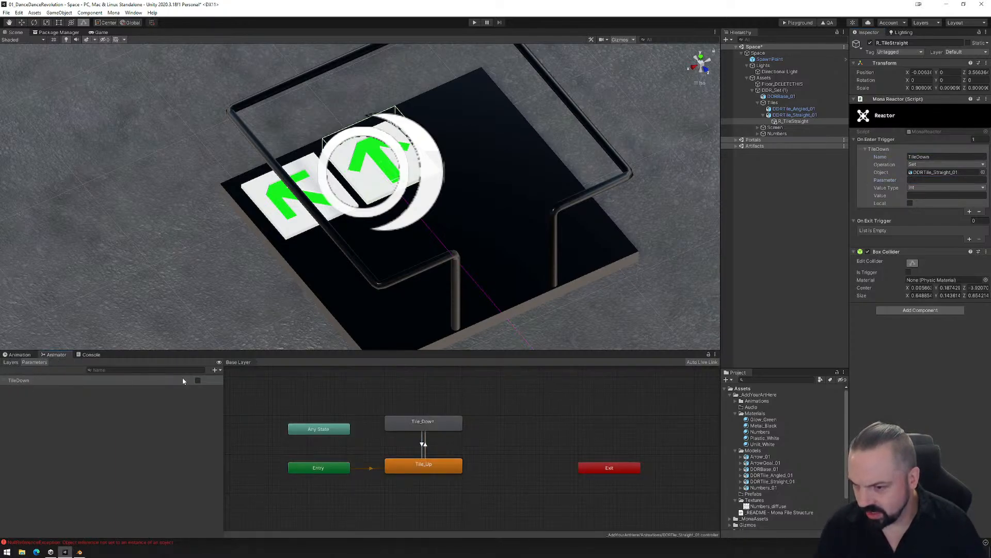
pyautogui.click(913, 179)
pyautogui.write('TileDown')
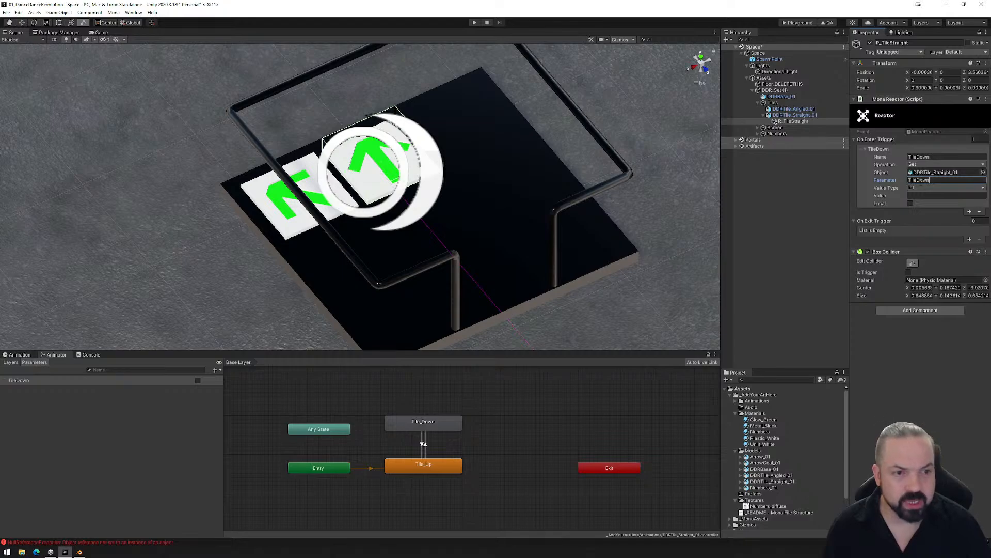
# - Set the TileDown enter event's value to Boolean true and add an On Exit Trigger event named TileUp
pyautogui.click(922, 191)
pyautogui.click(925, 209)
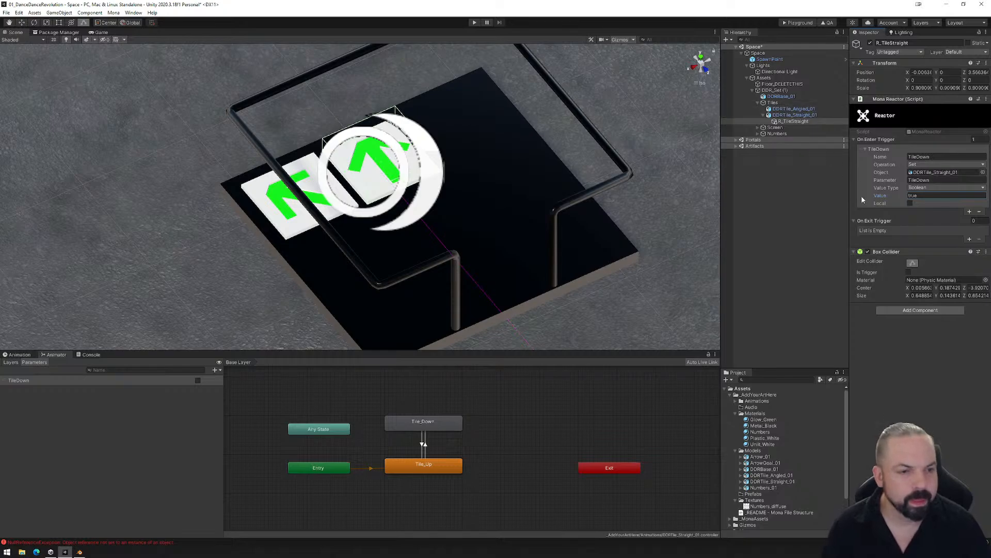
pyautogui.click(970, 240)
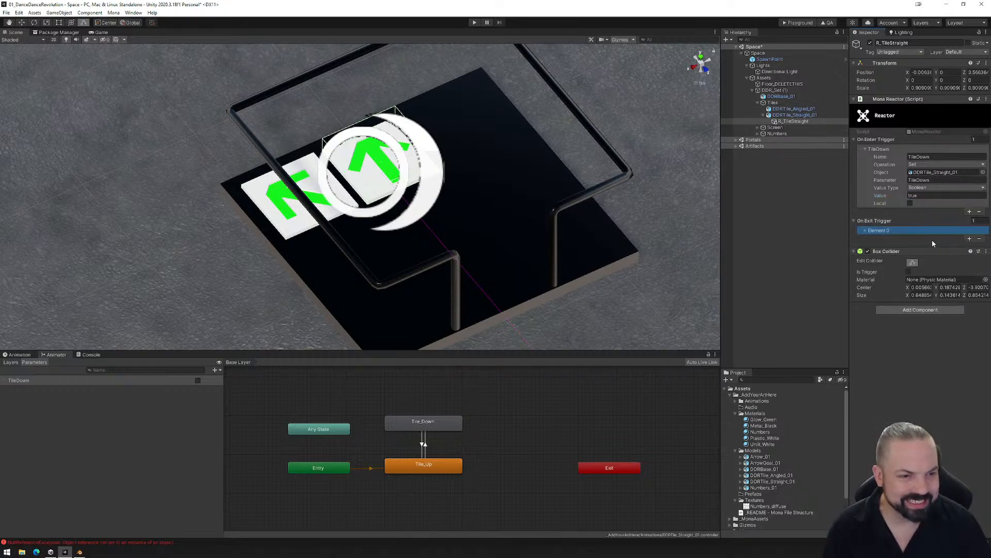
pyautogui.click(866, 231)
pyautogui.click(909, 238)
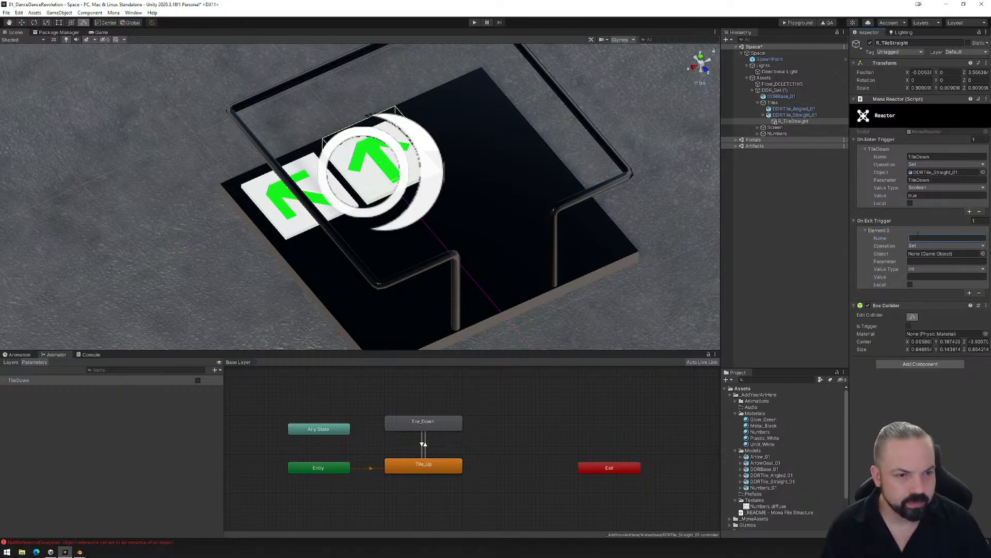
pyautogui.write('TileUp')
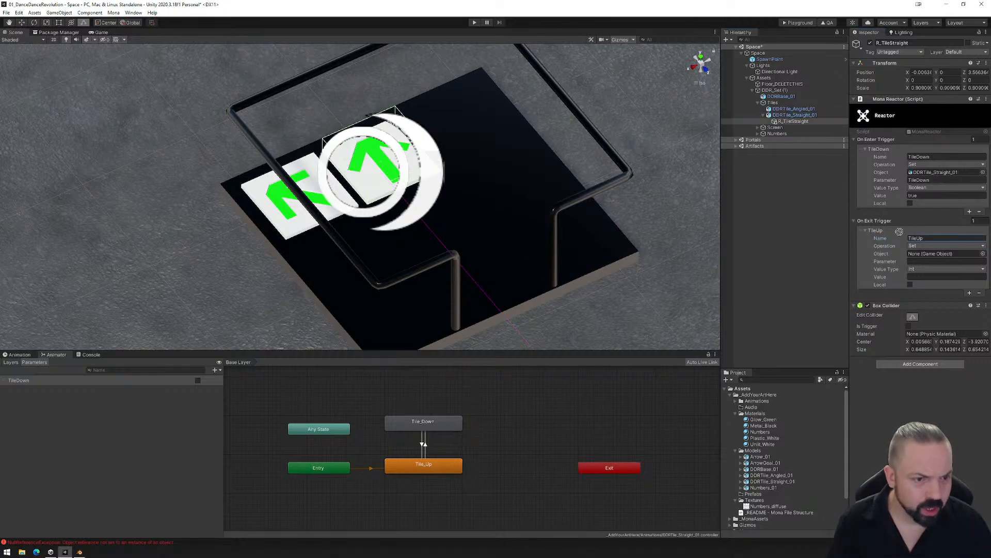
# - Assign DDRTile_Straight_01 as the TileUp exit event's object and set its TileDown parameter to Boolean false
pyautogui.moveTo(787, 117); pyautogui.dragTo(928, 255)
pyautogui.rightClick(928, 255)
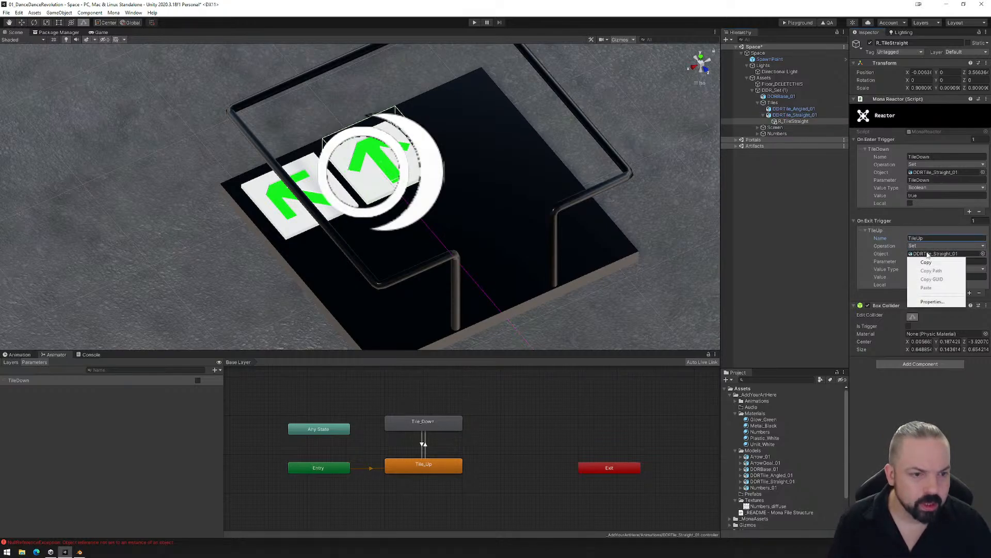
pyautogui.click(932, 253)
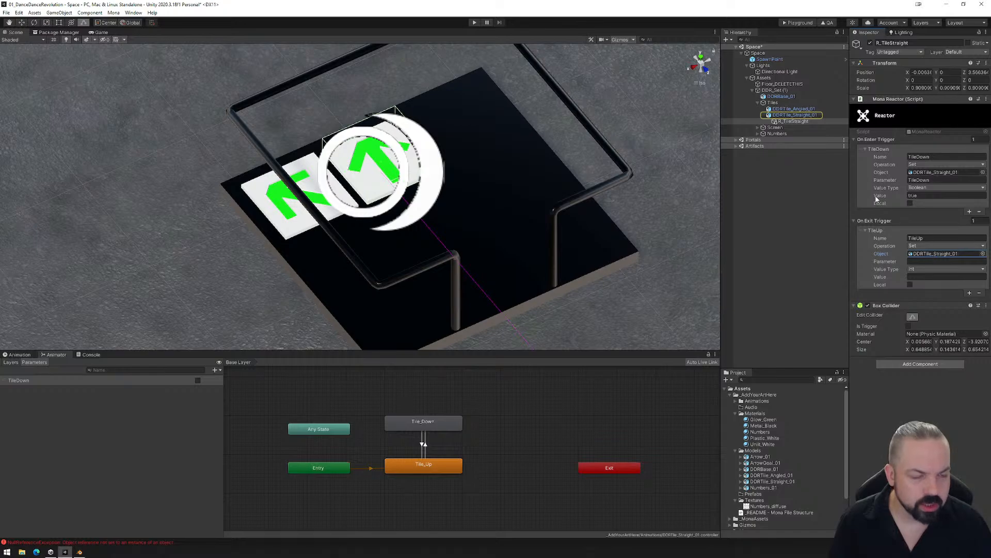
pyautogui.click(947, 261)
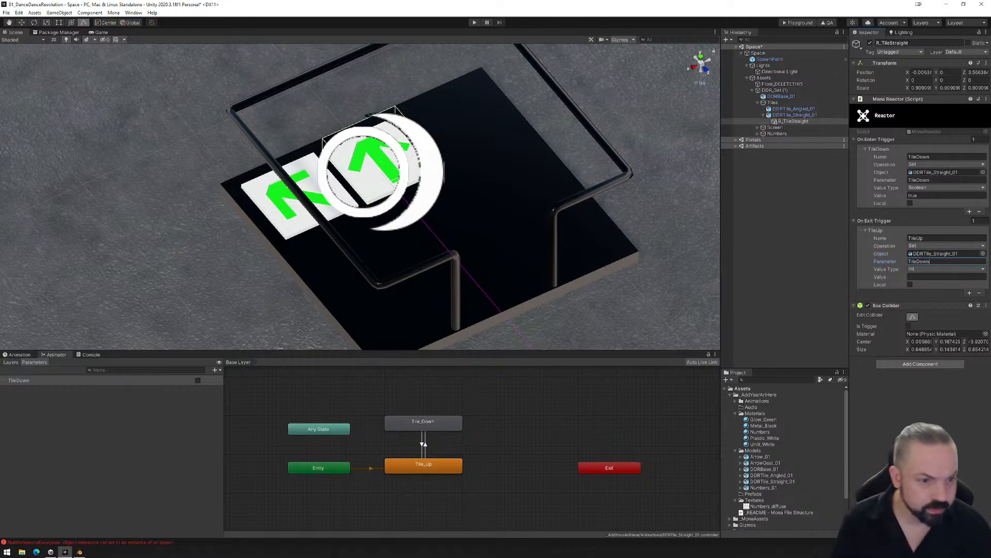
pyautogui.click(929, 269)
pyautogui.click(929, 295)
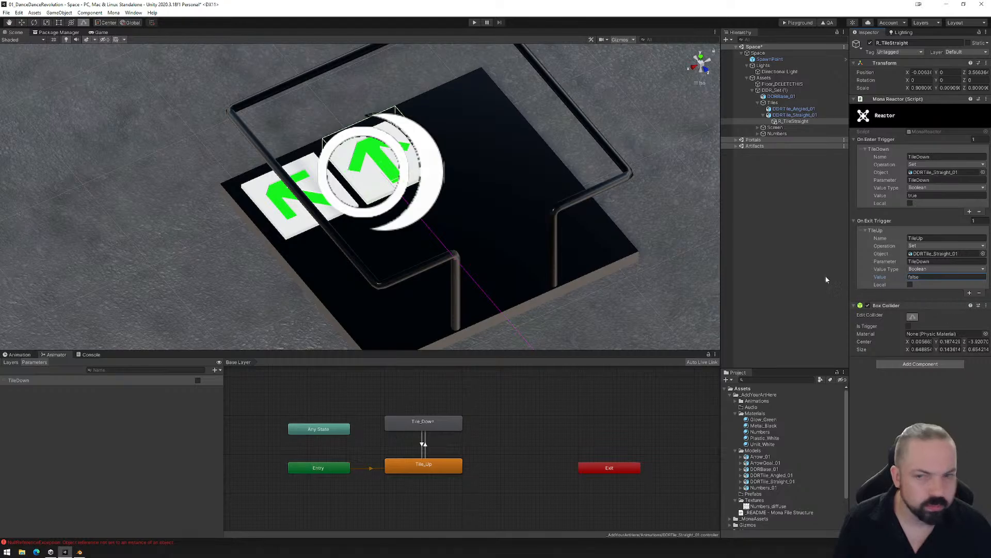
# - Shrink the 3D gizmo icons in the Scene view so they no longer cover the straight tile
pyautogui.keyDown('alt'); pyautogui.moveTo(425, 243); pyautogui.dragTo(366, 223); pyautogui.keyUp('alt')
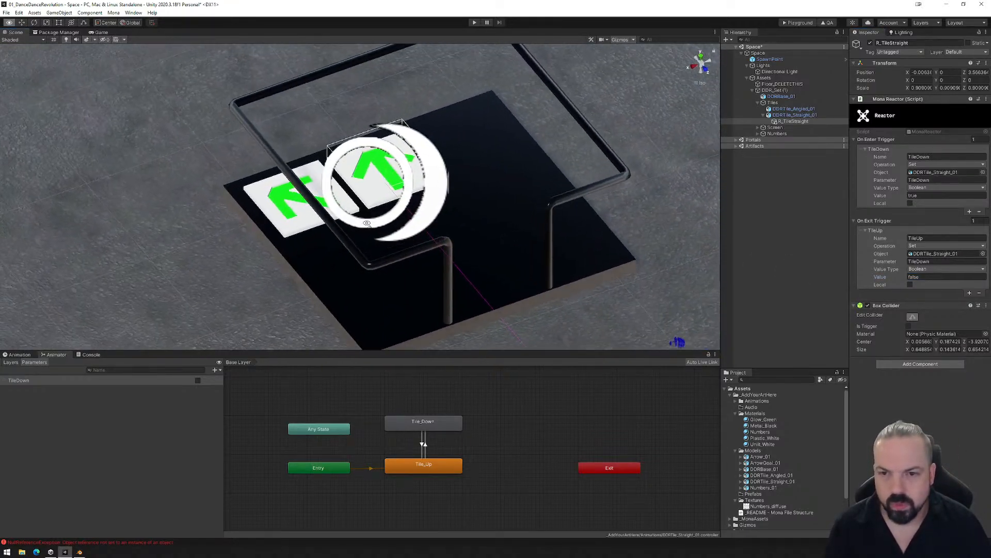
pyautogui.click(633, 40)
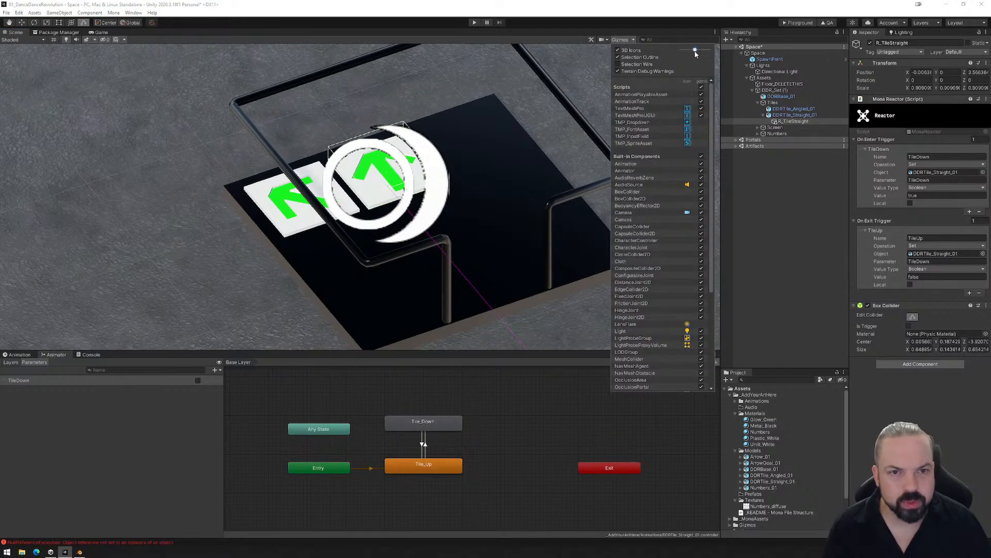
pyautogui.moveTo(695, 53); pyautogui.dragTo(688, 54)
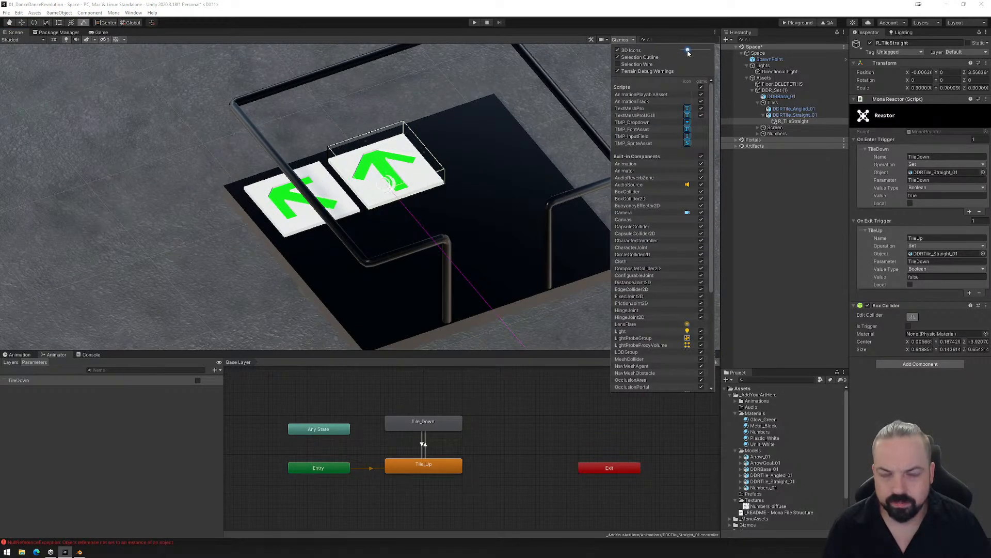
pyautogui.keyDown('alt'); pyautogui.moveTo(449, 155); pyautogui.dragTo(418, 168); pyautogui.keyUp('alt')
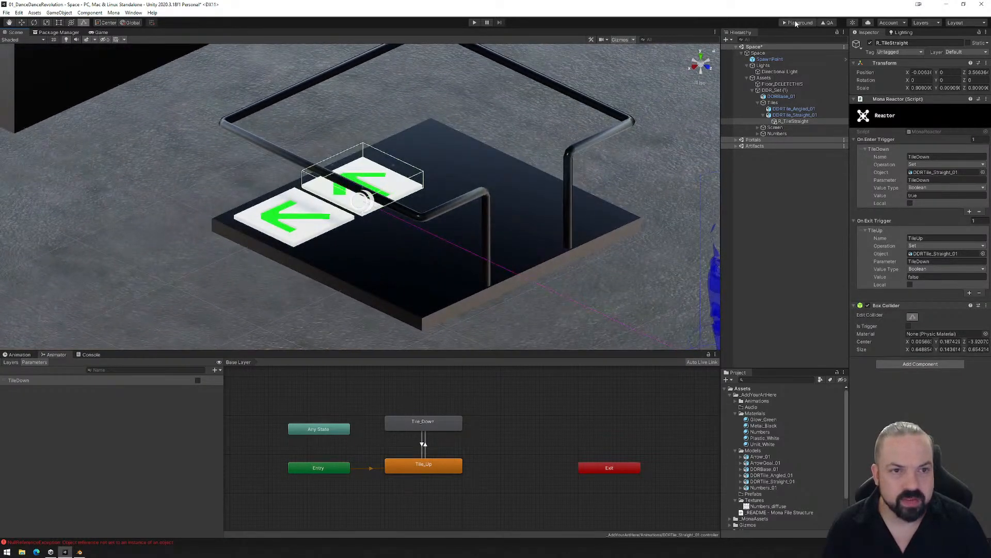
# - Build the space for the Playground, load the exported PlaygroundFiles folder into the Mona playground page in the browser, and enter the space
pyautogui.click(795, 23)
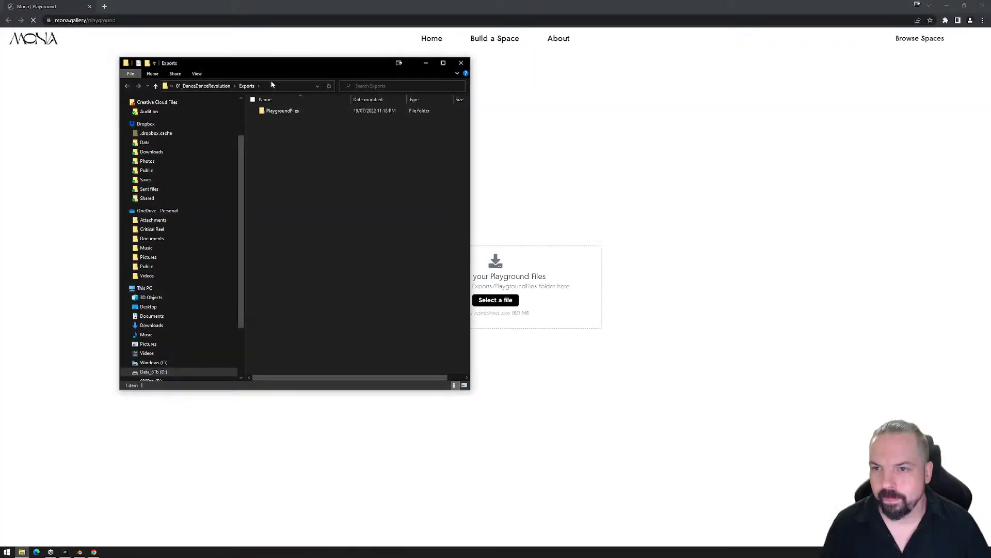
pyautogui.moveTo(287, 71); pyautogui.dragTo(772, 94)
pyautogui.click(767, 134)
pyautogui.moveTo(767, 134); pyautogui.dragTo(587, 337)
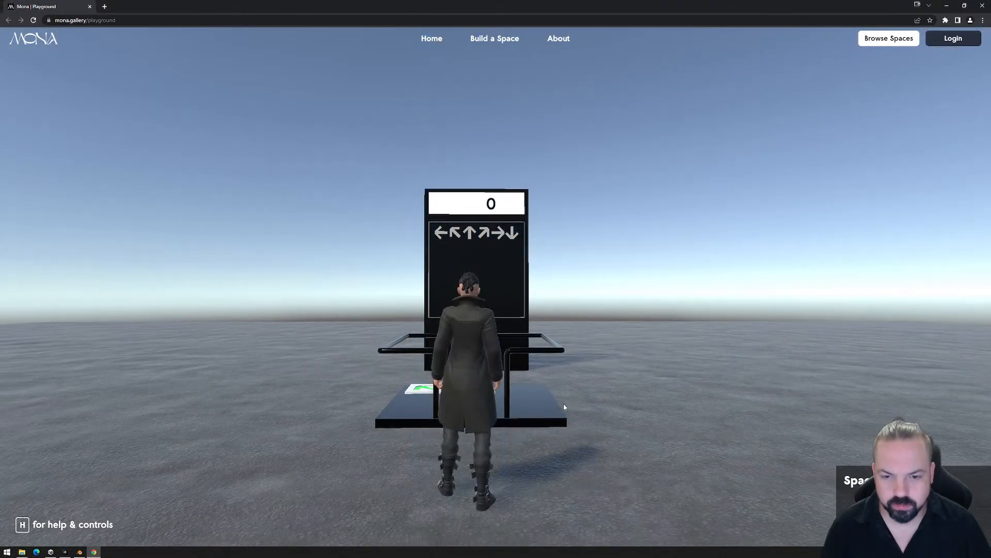
pyautogui.click(564, 407)
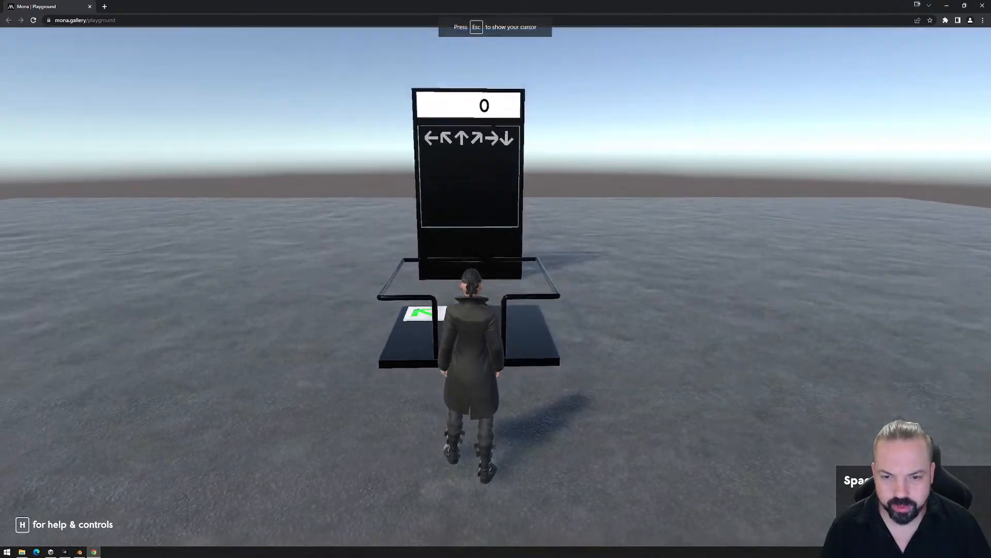
# - Walk the avatar onto the dance platform and back off to test how the straight tile reacts to entering and leaving
pyautogui.press('w')
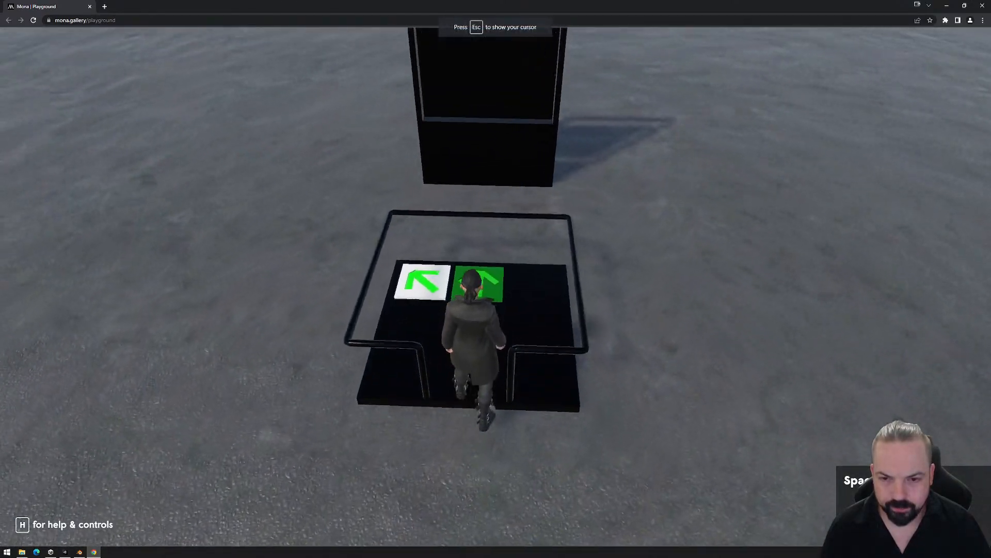
pyautogui.press('s')
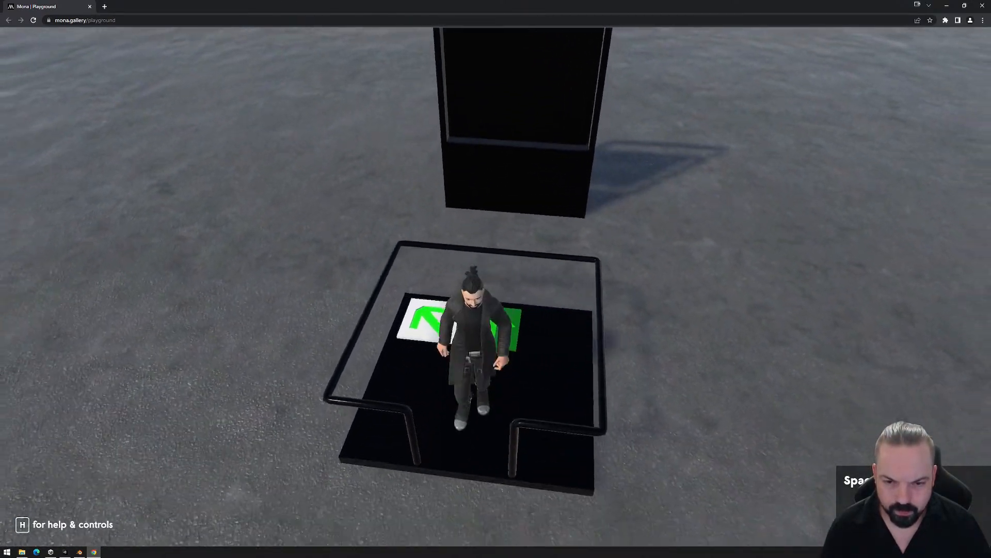
pyautogui.press('w')
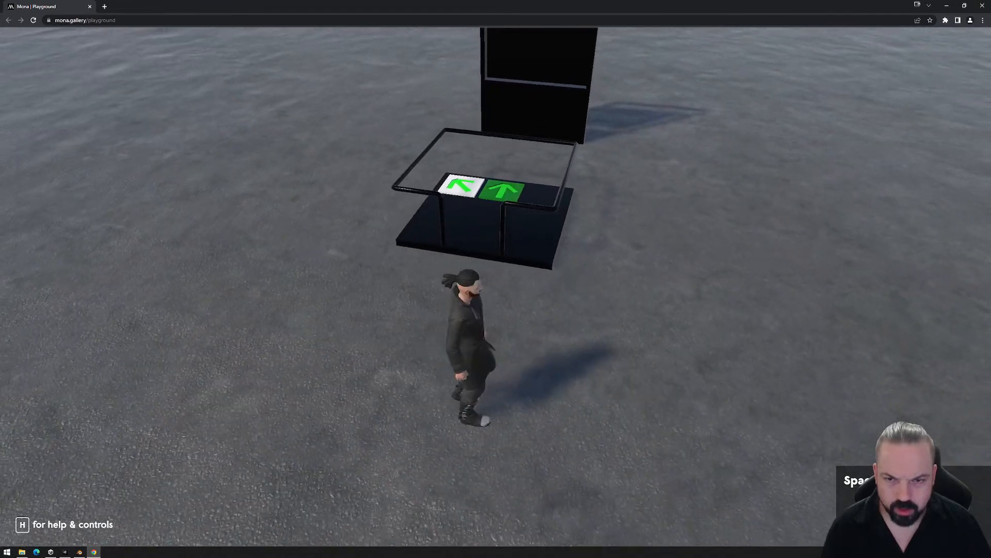
pyautogui.press('s')
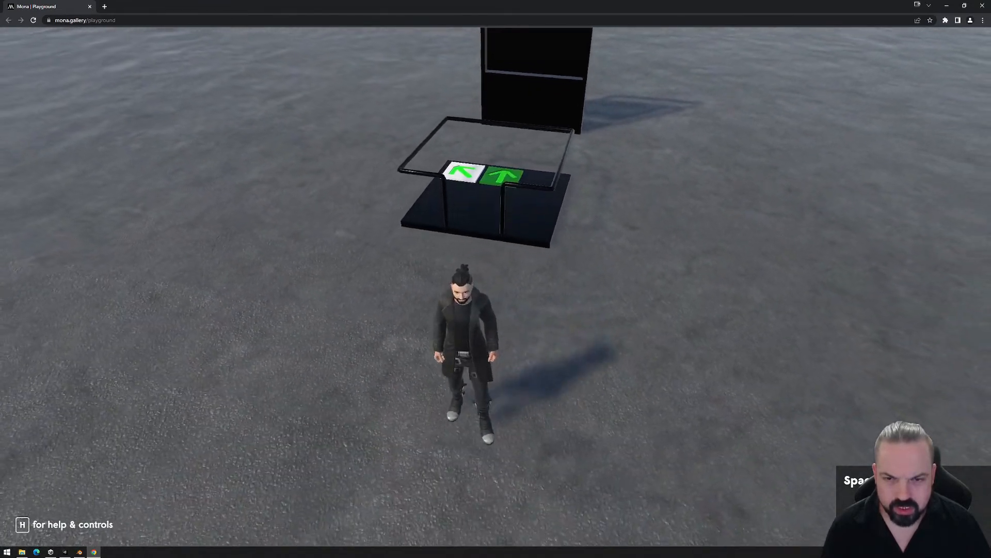
pyautogui.press('w')
pyautogui.press('s')
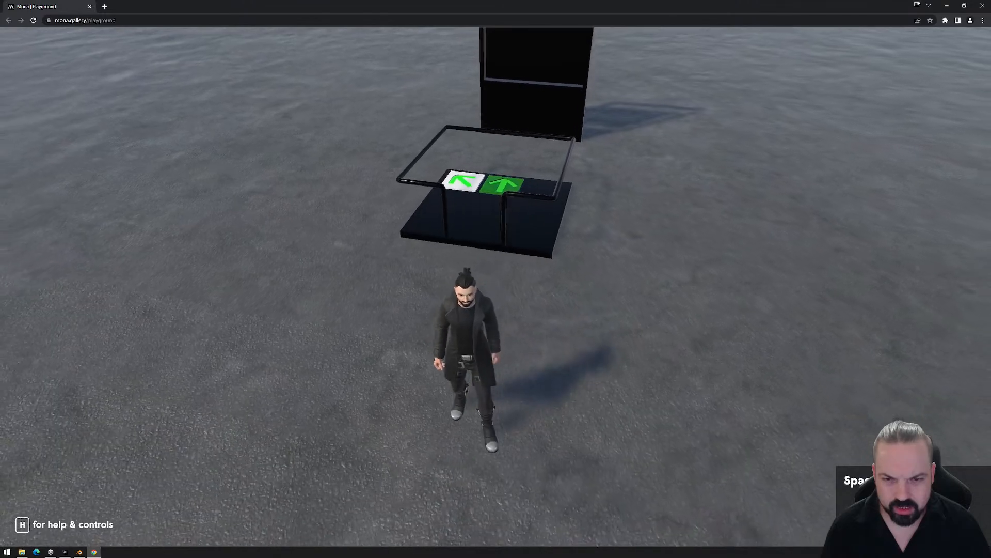
pyautogui.press('w')
pyautogui.press('s')
pyautogui.press('w')
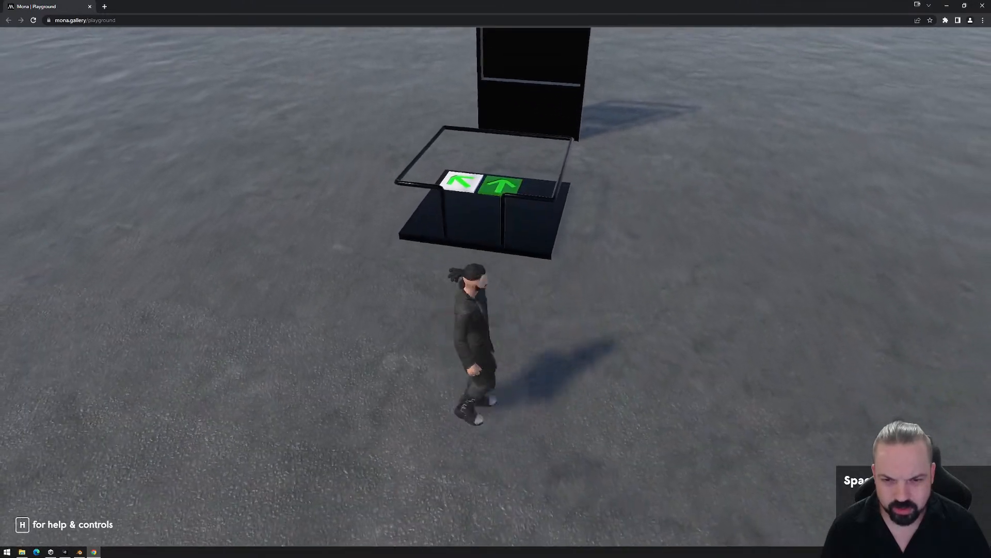
pyautogui.press('s')
pyautogui.press('a')
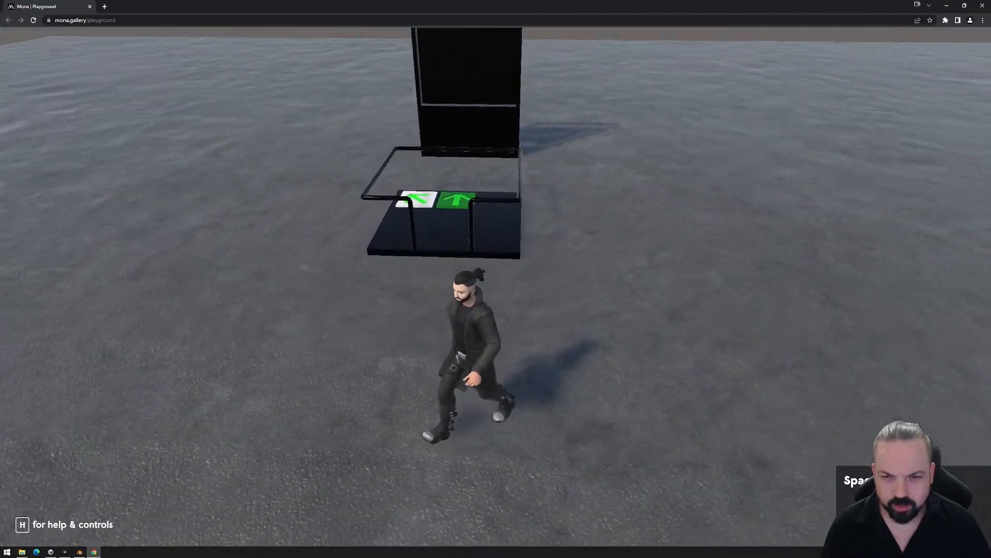
pyautogui.press('w')
pyautogui.press('d')
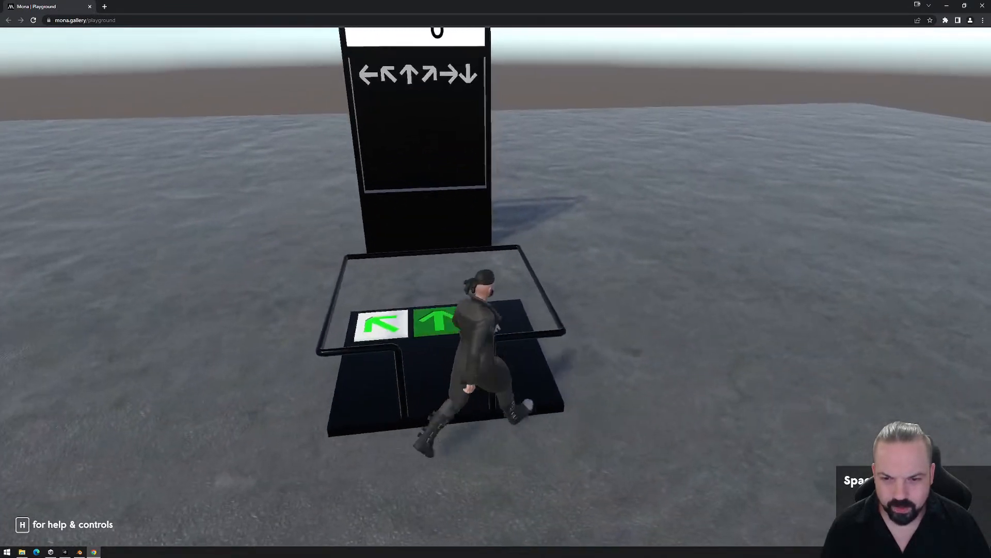
pyautogui.press('s')
pyautogui.press('a')
pyautogui.press('w')
pyautogui.press('a')
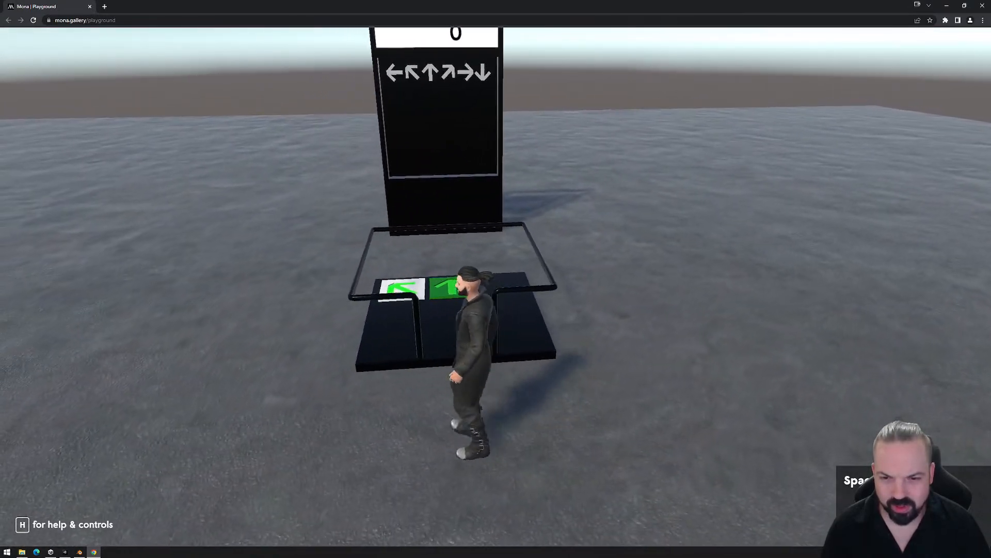
pyautogui.press('s')
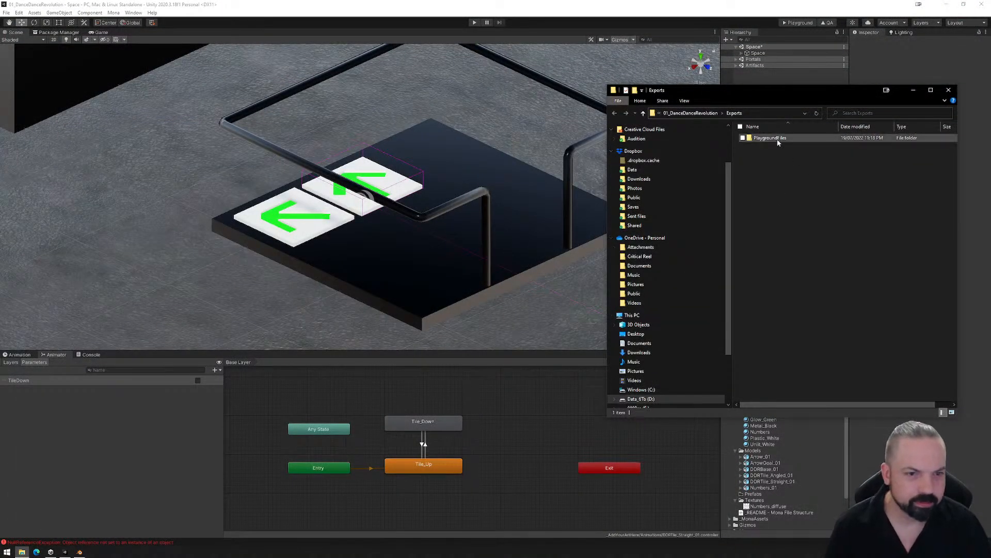
# - Delete the PlaygroundFiles folder from the project's Exports folder in File Explorer and close its window
pyautogui.press('Delete')
pyautogui.press('Return')
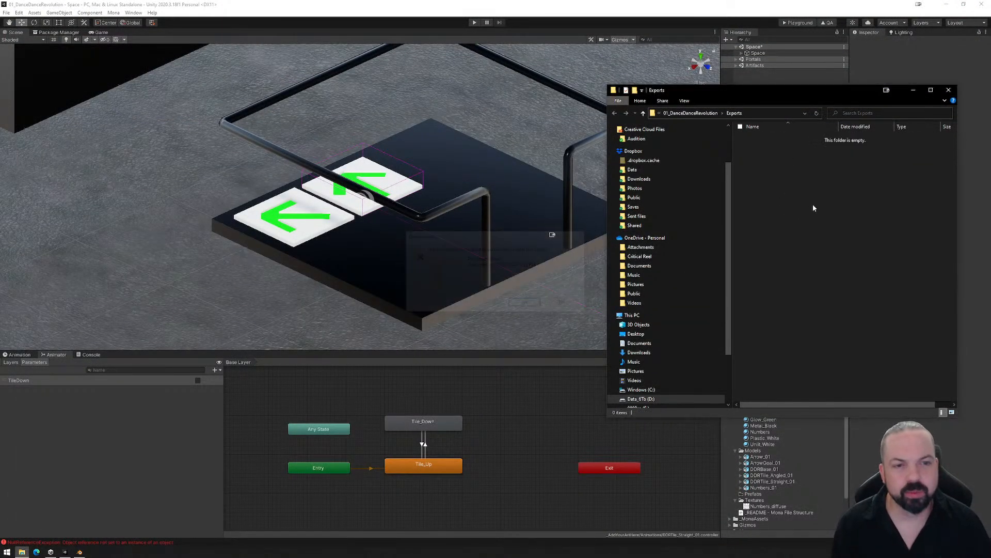
pyautogui.click(950, 90)
# - Move R_TileStraight out of DDRTile_Straight_01 in the hierarchy so it sits directly under Tiles
pyautogui.keyDown('alt'); pyautogui.moveTo(330, 260); pyautogui.dragTo(389, 251); pyautogui.keyUp('alt')
pyautogui.moveTo(390, 251); pyautogui.dragTo(399, 289, button='middle')
pyautogui.click(741, 53)
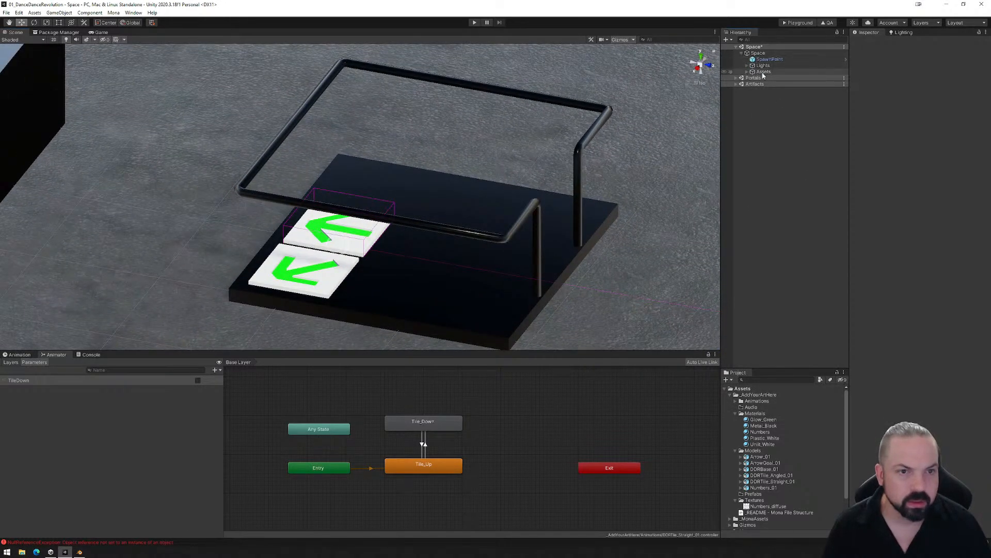
pyautogui.click(764, 71)
pyautogui.click(747, 71)
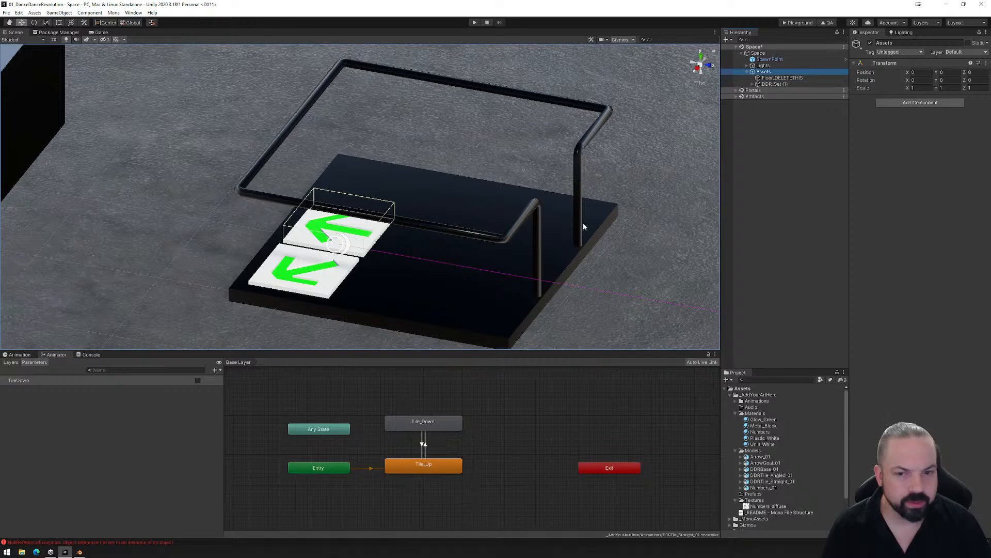
pyautogui.scroll(-7, 586, 227)
pyautogui.moveTo(586, 230); pyautogui.dragTo(485, 226, button='middle')
pyautogui.click(773, 84)
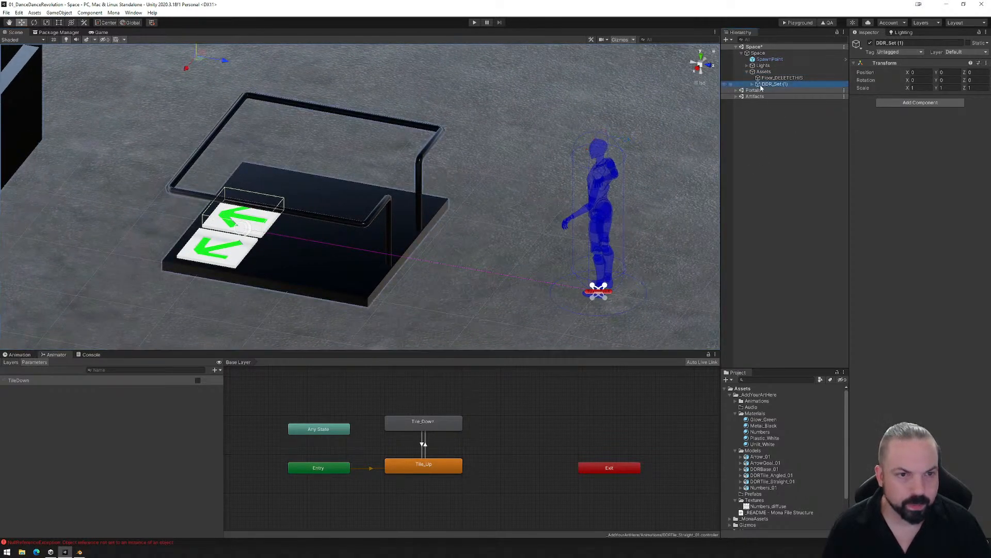
pyautogui.click(753, 85)
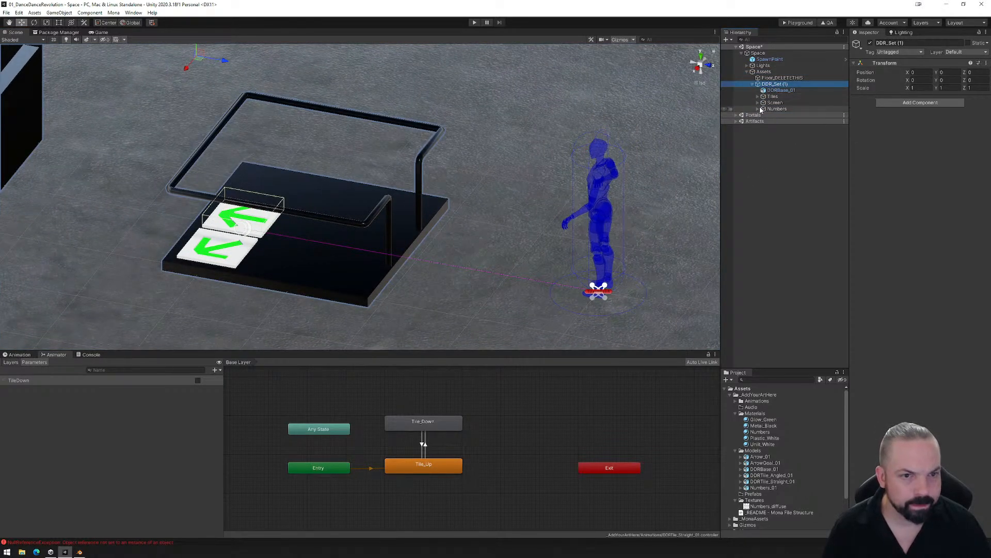
pyautogui.click(758, 97)
pyautogui.click(784, 109)
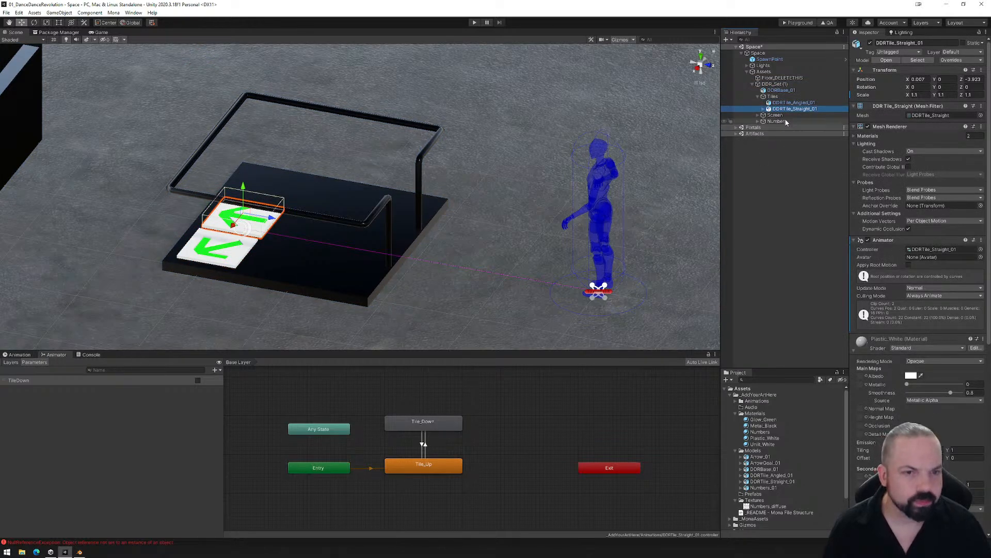
pyautogui.press('Right')
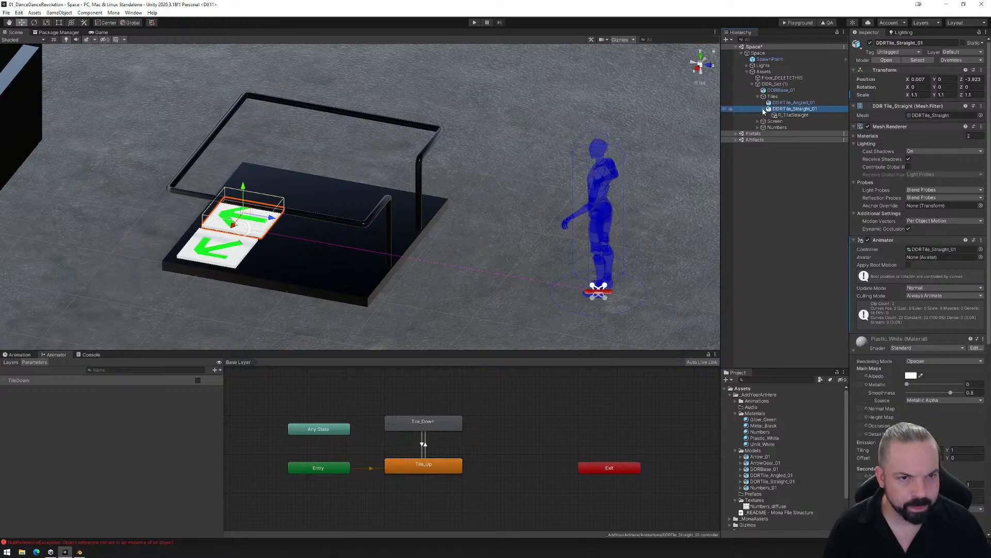
pyautogui.moveTo(786, 116); pyautogui.dragTo(787, 106)
# - Switch the transform handle of R_TileStraight to Pivot position and Local orientation
pyautogui.keyDown('alt'); pyautogui.moveTo(507, 240); pyautogui.dragTo(437, 235); pyautogui.keyUp('alt')
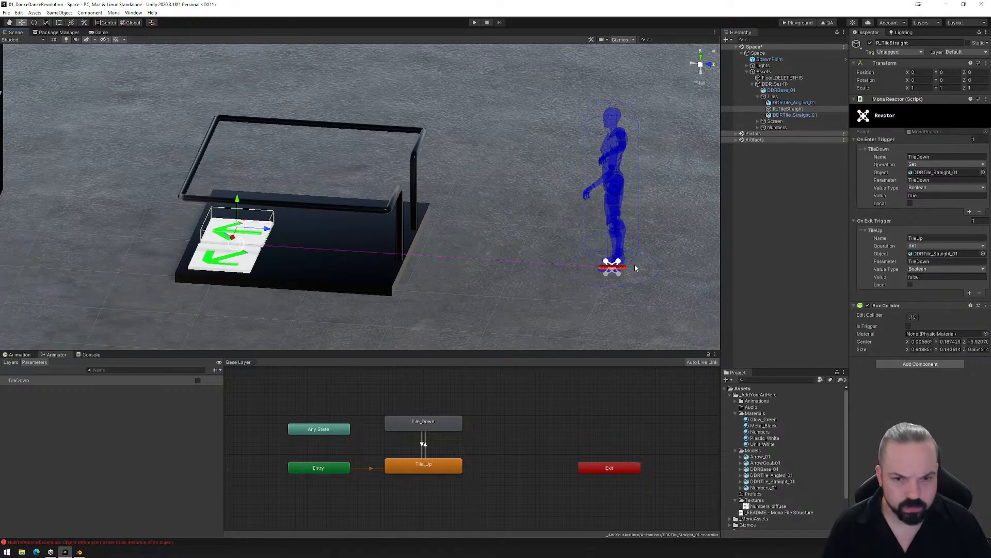
pyautogui.click(106, 22)
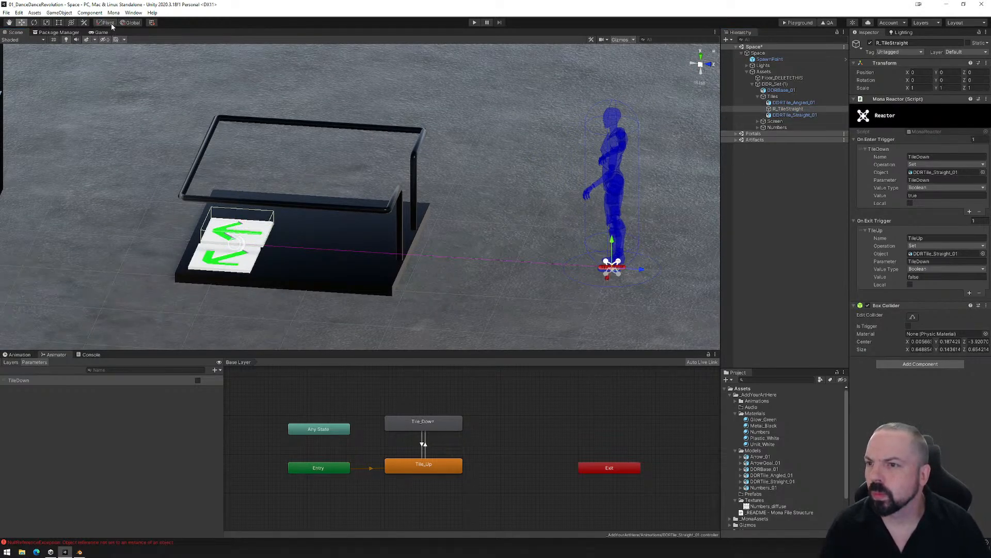
pyautogui.click(130, 22)
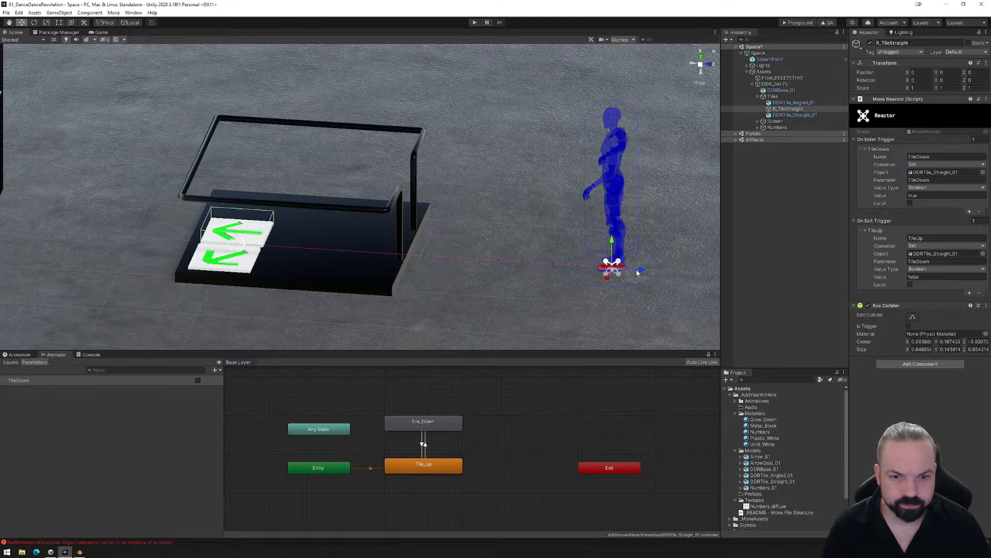
# - Move R_TileStraight along Z to about -3.922 so its pivot sits at the straight tile
pyautogui.moveTo(637, 273); pyautogui.dragTo(264, 239)
pyautogui.keyDown('alt'); pyautogui.moveTo(389, 263); pyautogui.dragTo(242, 226); pyautogui.keyUp('alt')
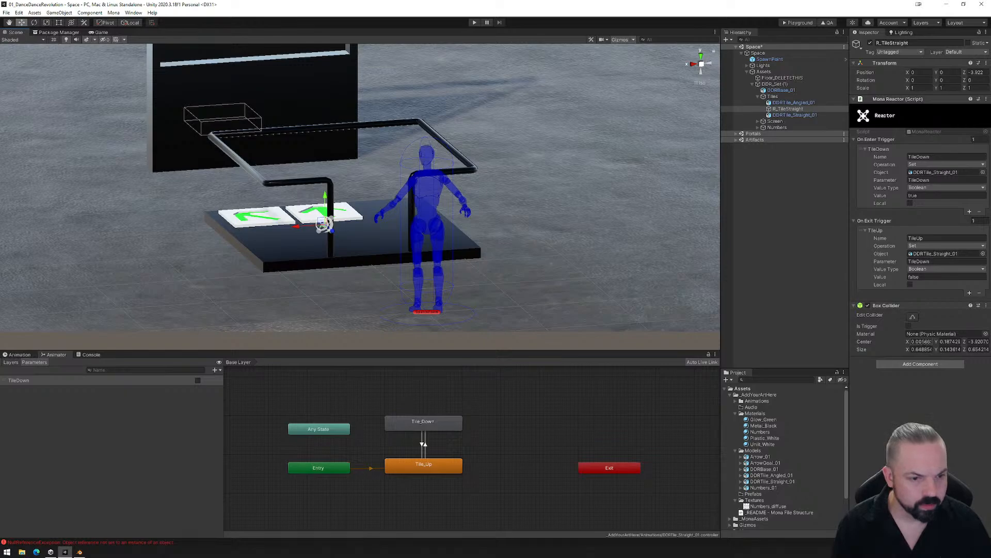
# - Refit R_TileStraight's box collider around the straight tile, with a Z size of about 0.626, and return to the Move tool
pyautogui.keyDown('alt'); pyautogui.moveTo(658, 284); pyautogui.dragTo(509, 263); pyautogui.keyUp('alt')
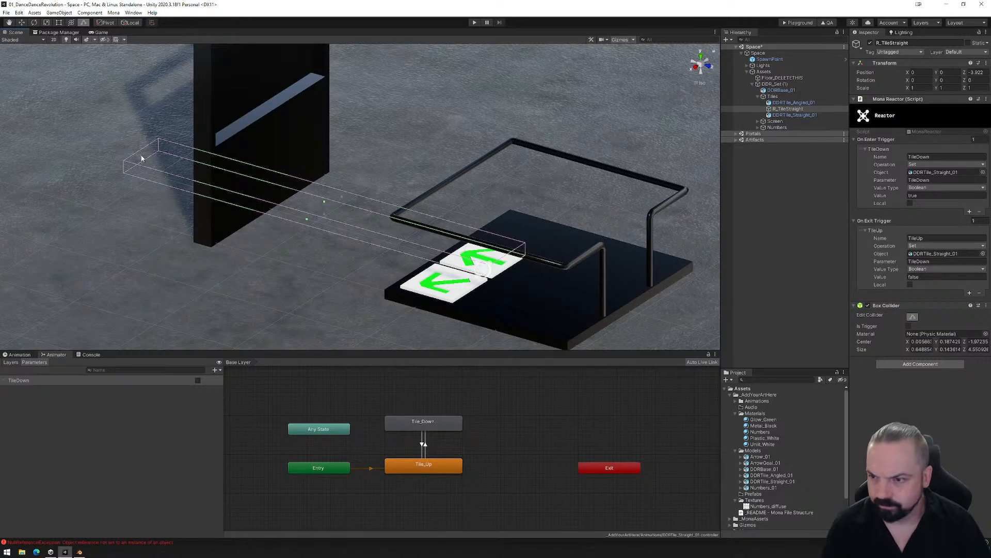
pyautogui.moveTo(142, 159); pyautogui.dragTo(458, 245)
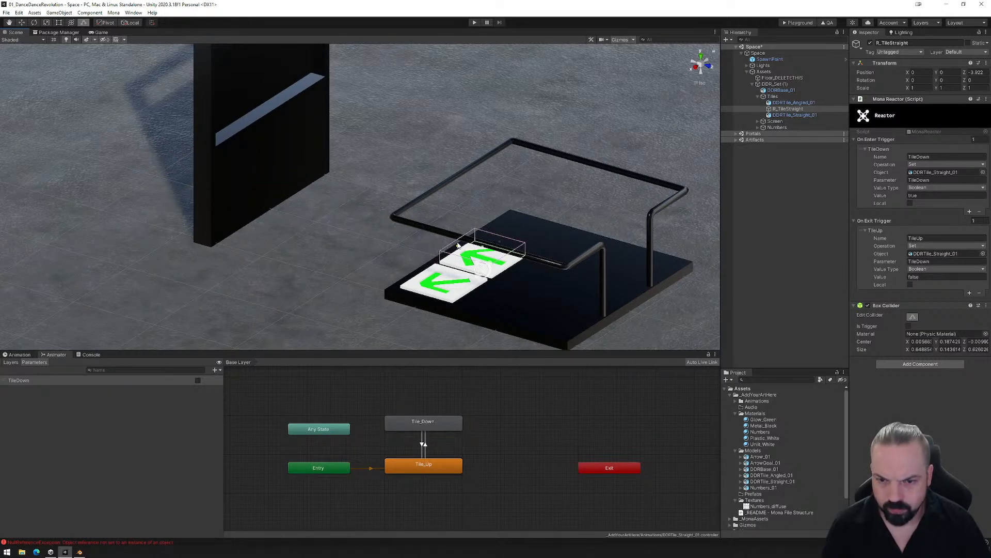
pyautogui.click(701, 58)
pyautogui.keyDown('alt'); pyautogui.moveTo(430, 289); pyautogui.dragTo(69, 91); pyautogui.keyUp('alt')
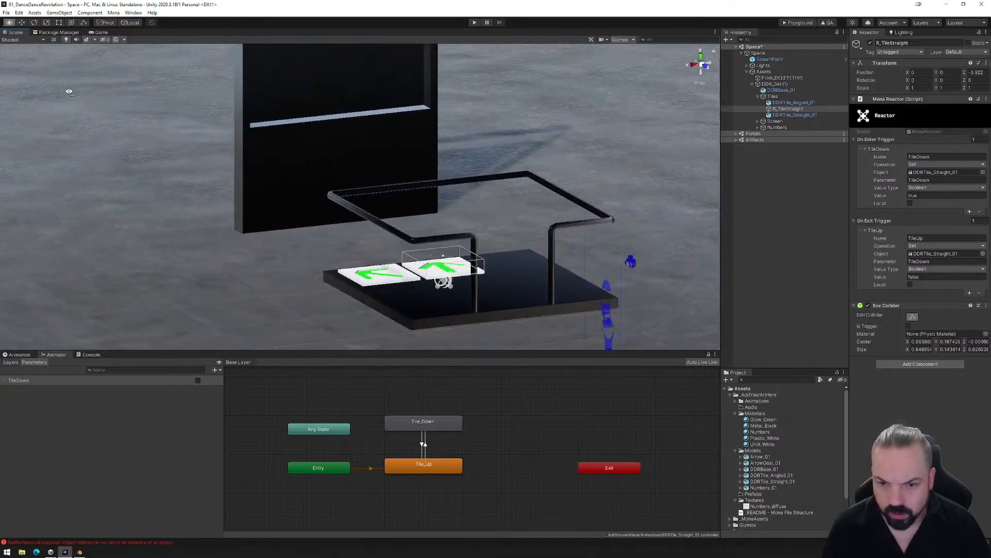
pyautogui.keyDown('alt'); pyautogui.moveTo(274, 163); pyautogui.dragTo(340, 211); pyautogui.keyUp('alt')
pyautogui.moveTo(551, 266); pyautogui.dragTo(380, 209, button='middle')
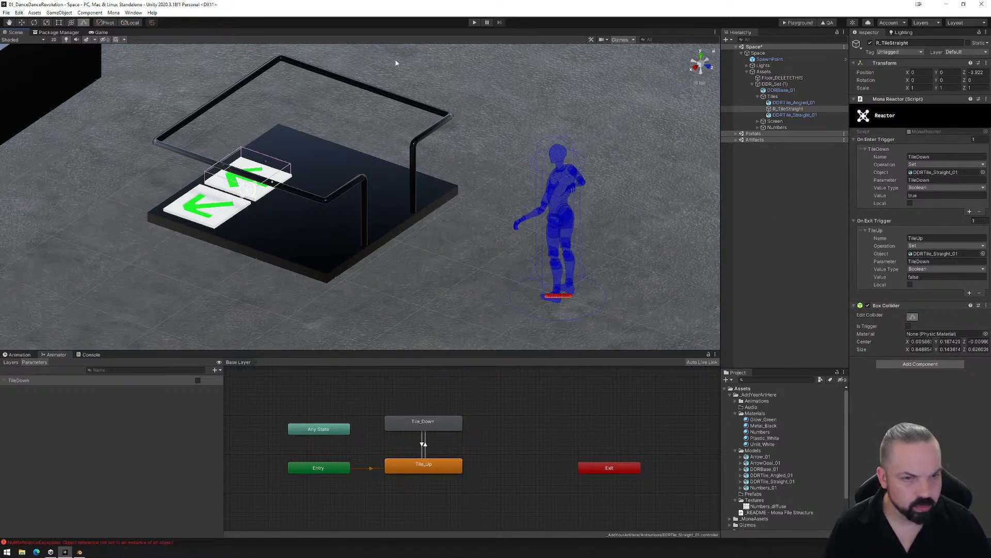
pyautogui.click(21, 23)
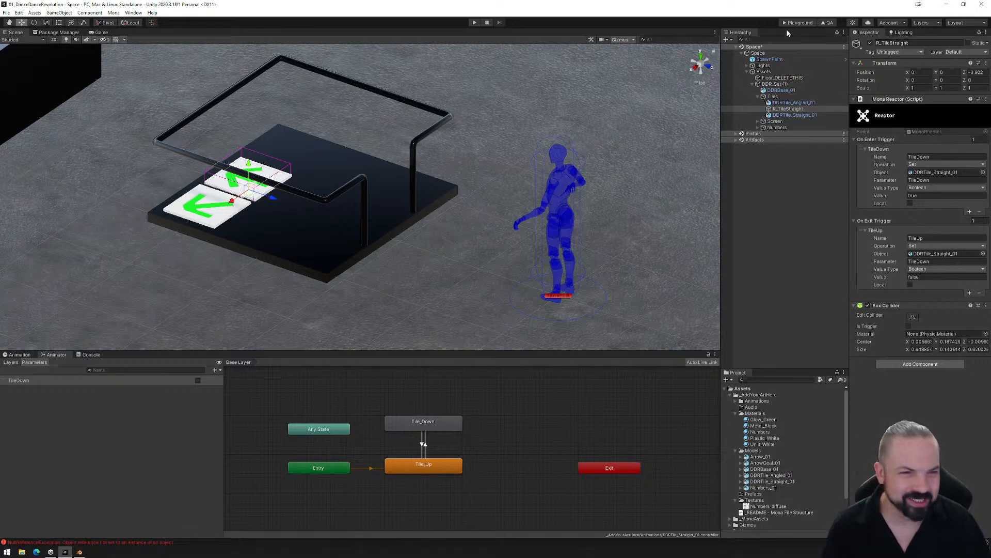
# - Export the space for the Playground, upload the PlaygroundFiles folder to the Mona playground page and enter the space
pyautogui.click(798, 23)
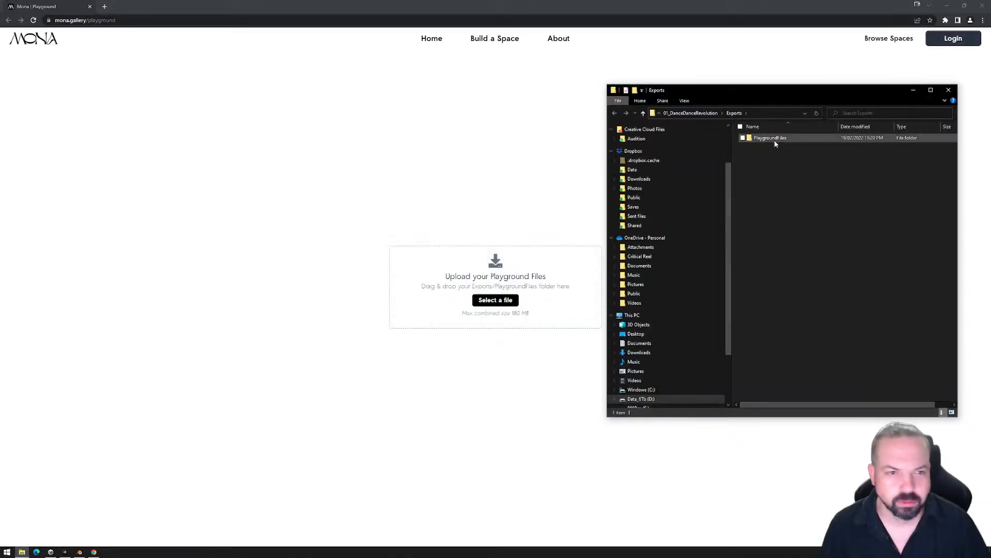
pyautogui.moveTo(769, 138); pyautogui.dragTo(480, 279)
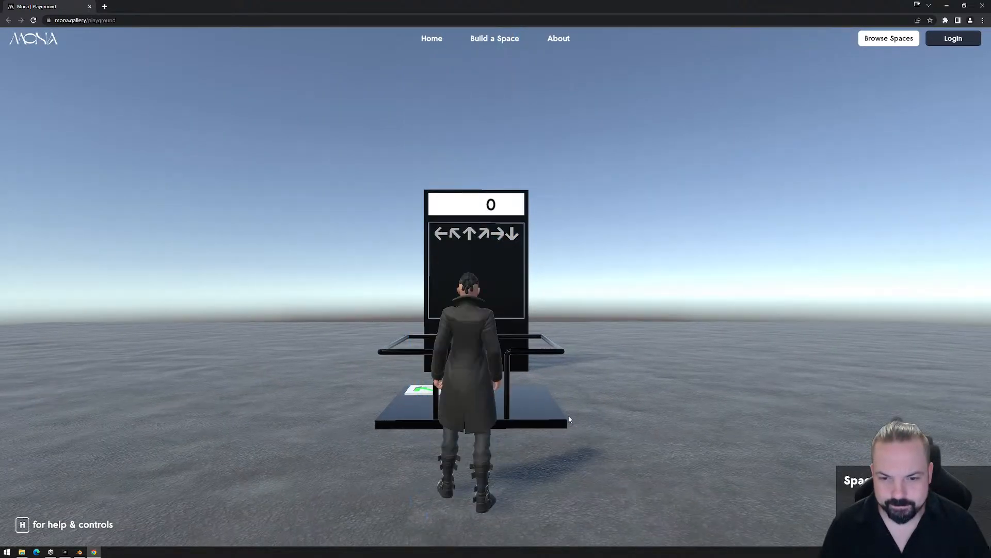
pyautogui.click(598, 423)
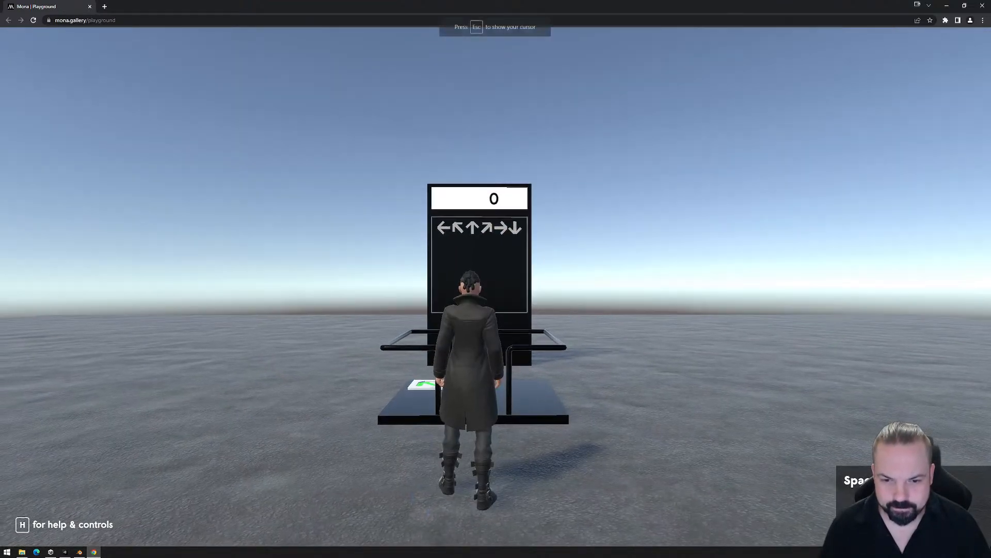
# - Walk the avatar onto the straight tile and back off the platform to test the enter and exit triggers
pyautogui.press('w')
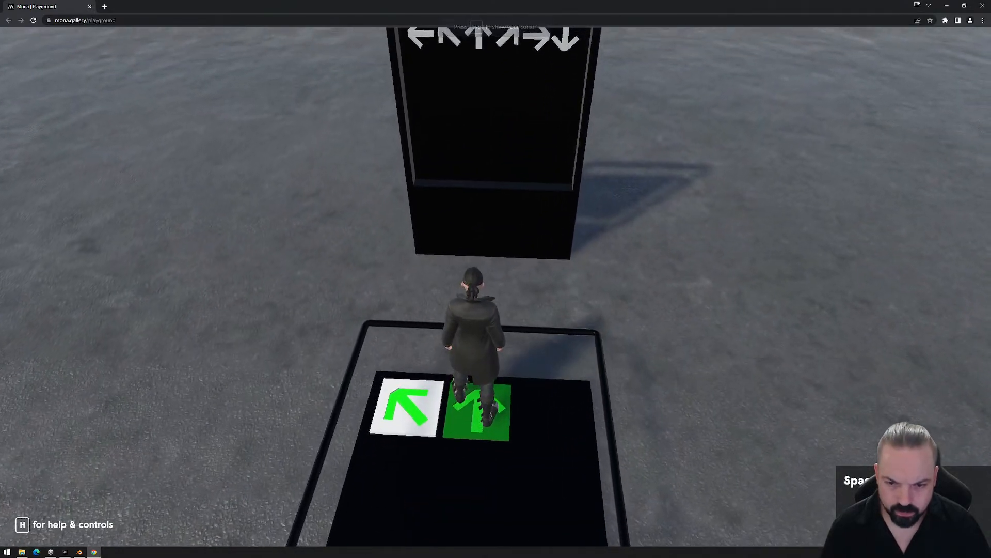
pyautogui.press('s')
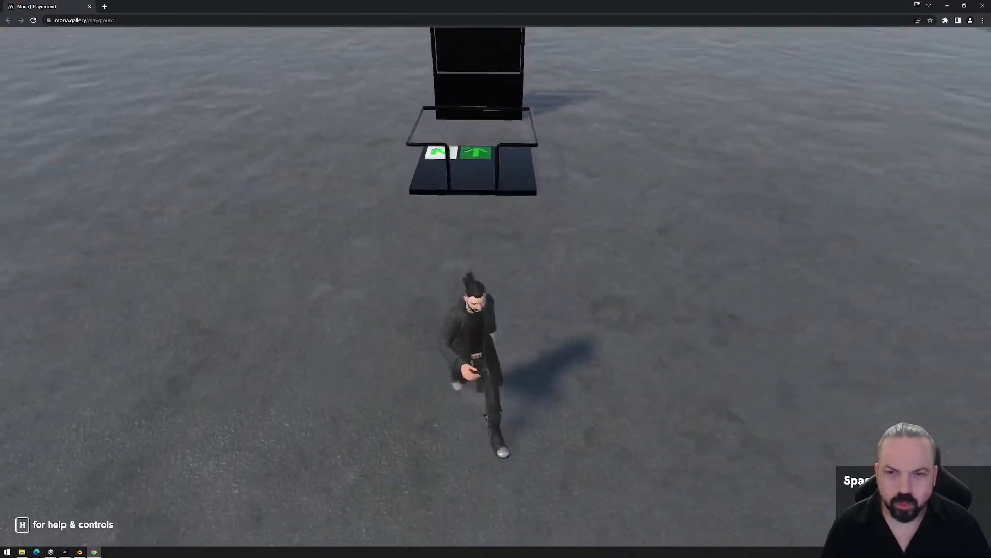
pyautogui.press('w')
pyautogui.press('d')
pyautogui.press('s')
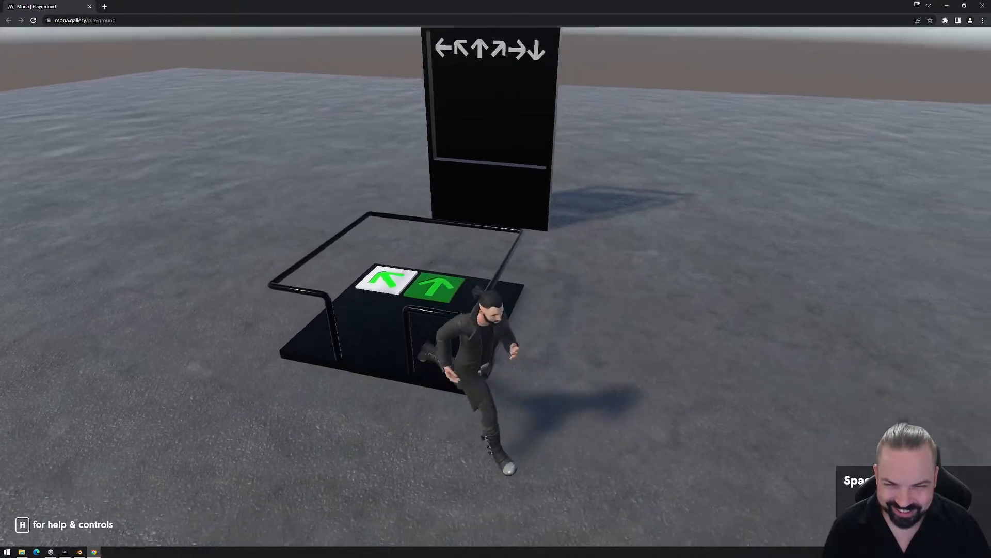
# - Run the avatar past the platform and around the back of the screen to examine the straight tile's state from a distance
pyautogui.press('w')
pyautogui.press('d')
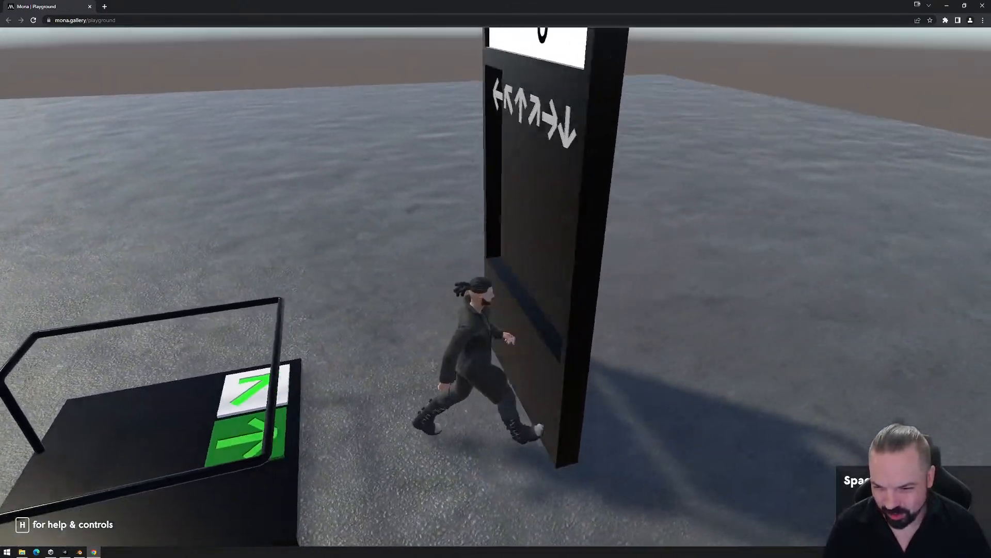
pyautogui.press('s')
pyautogui.press('d')
pyautogui.press('w')
pyautogui.press('d')
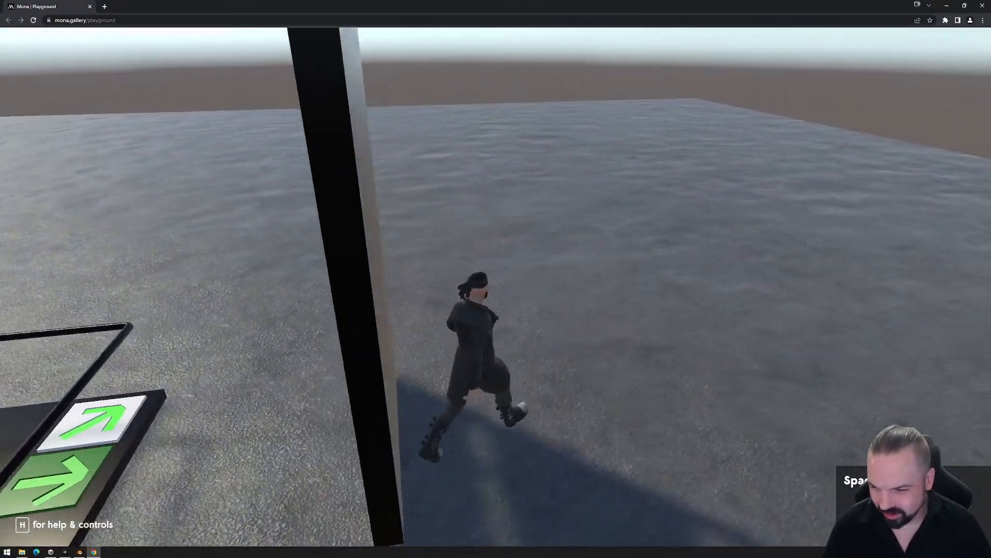
pyautogui.press('s')
pyautogui.press('d')
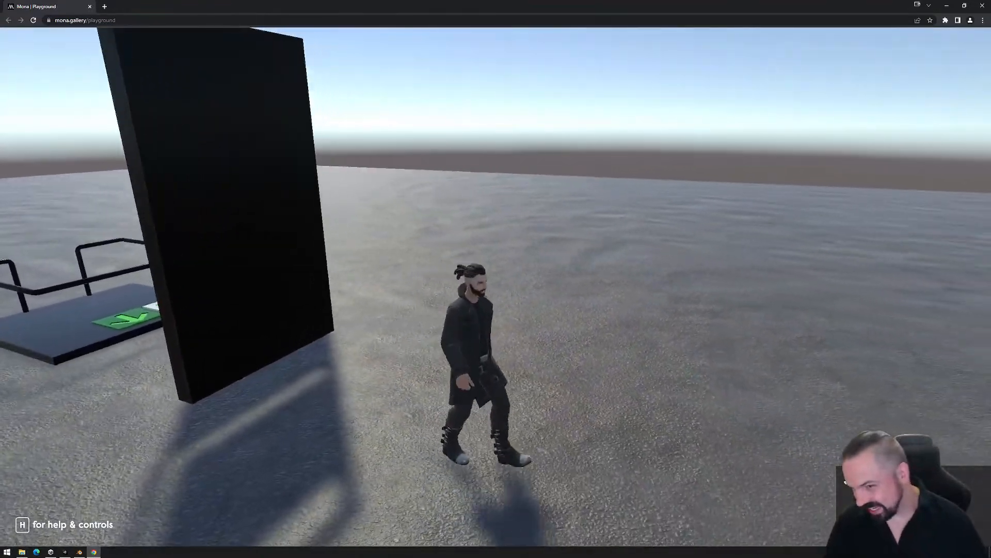
pyautogui.press('a')
pyautogui.press('s')
pyautogui.press('a')
pyautogui.press('s')
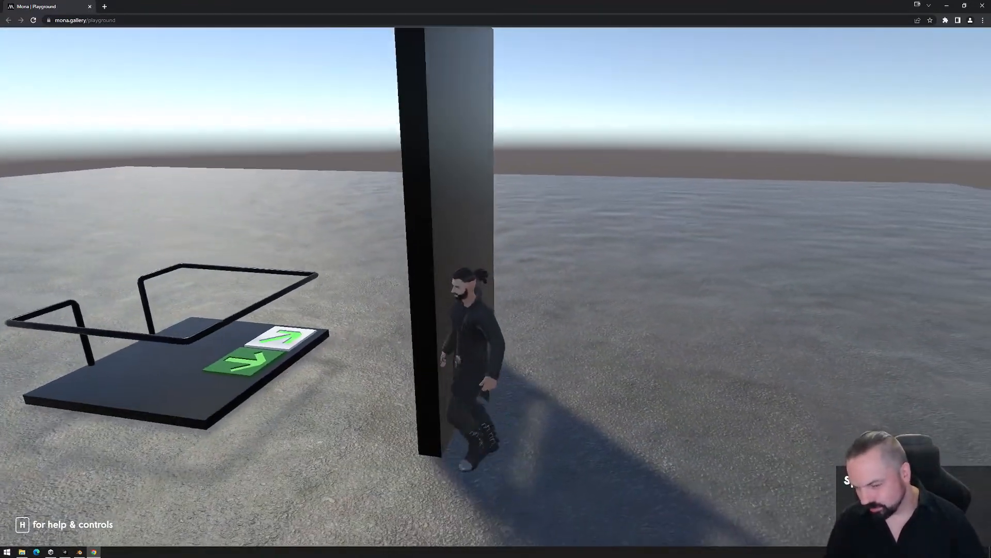
# - Bring the avatar back around to the front of the machine while checking the tile, and release the cursor
pyautogui.press('a')
pyautogui.press('w')
pyautogui.press('a')
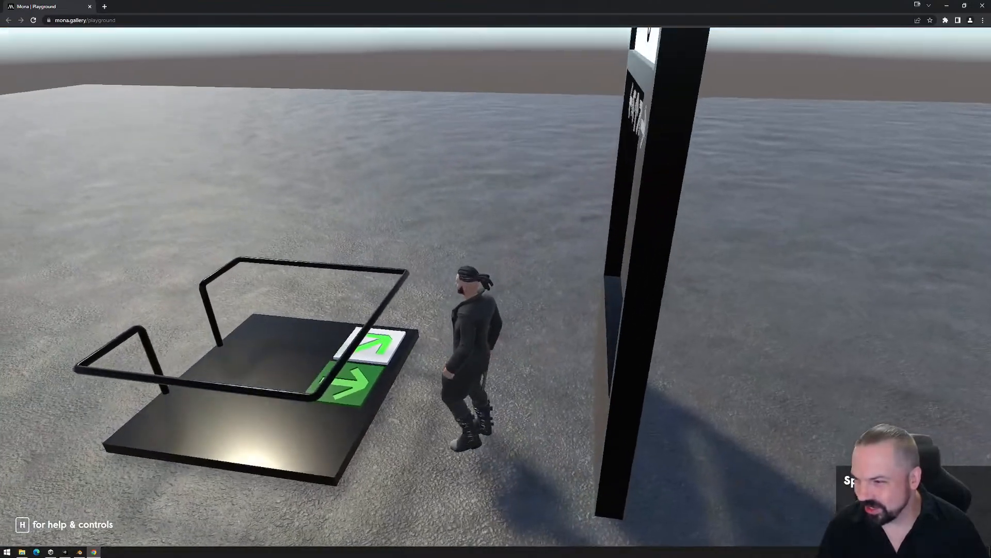
pyautogui.press('a')
pyautogui.press('w')
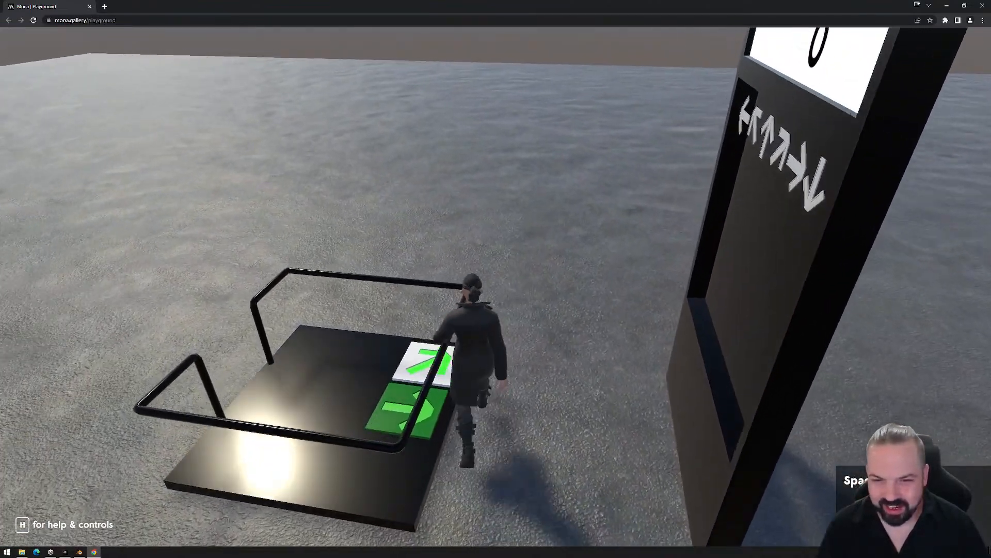
pyautogui.press('s')
pyautogui.press('a')
pyautogui.press('s')
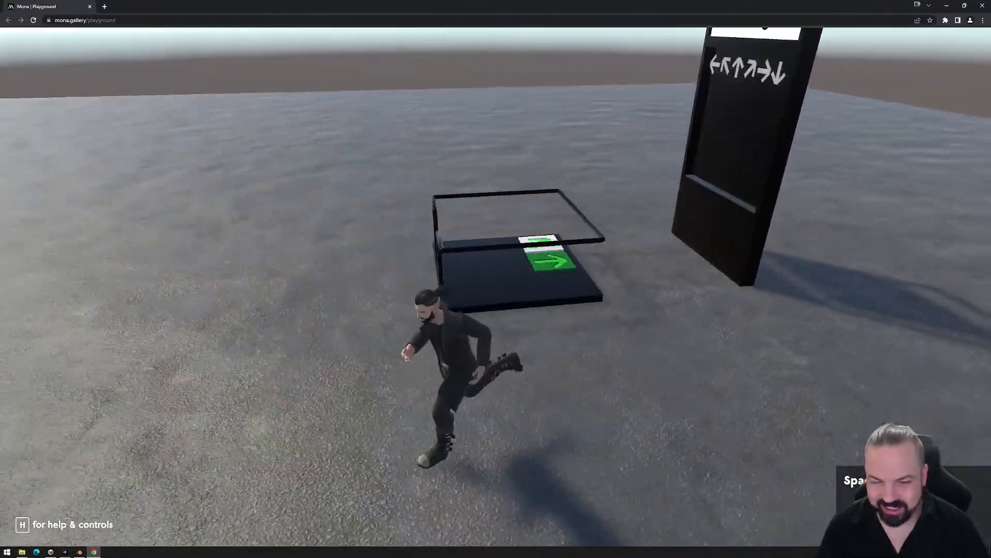
pyautogui.press('w')
pyautogui.press('s')
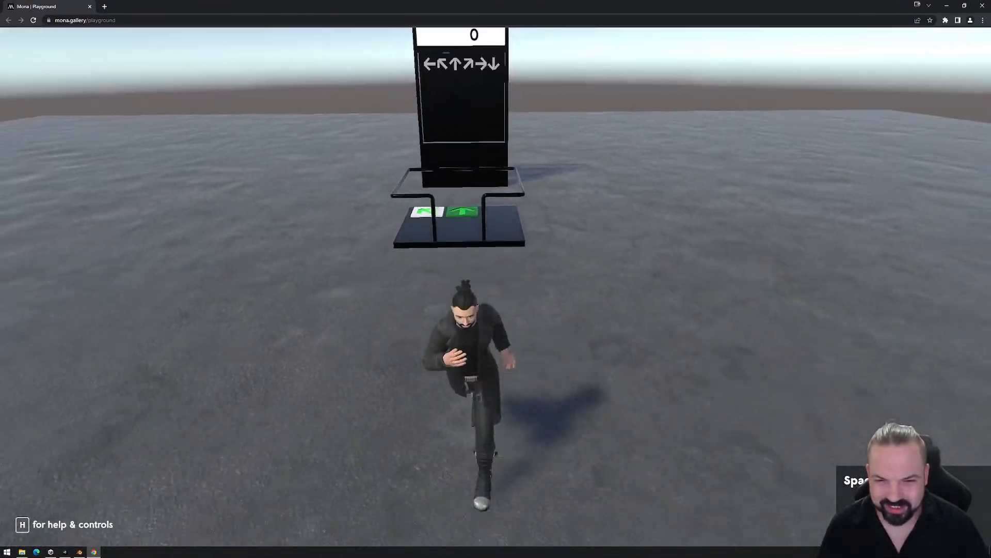
pyautogui.press('w')
pyautogui.press('Escape')
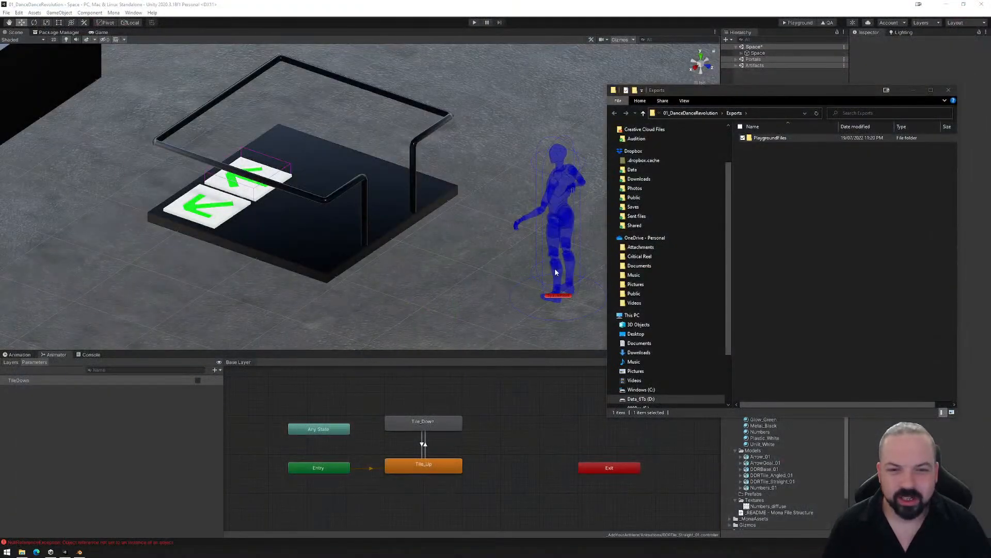
# - Delete the PlaygroundFiles folder from the project's Exports folder and close the File Explorer window
pyautogui.doubleClick(770, 137)
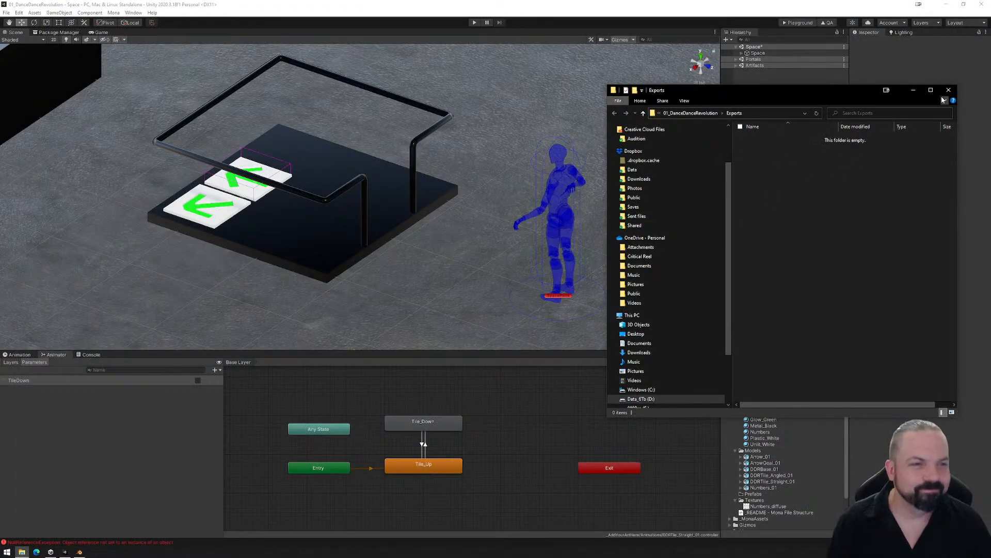
pyautogui.click(948, 90)
# - Expand Space, Assets, DDR_Set (1) and Tiles in the hierarchy and select R_TileStraight
pyautogui.click(742, 53)
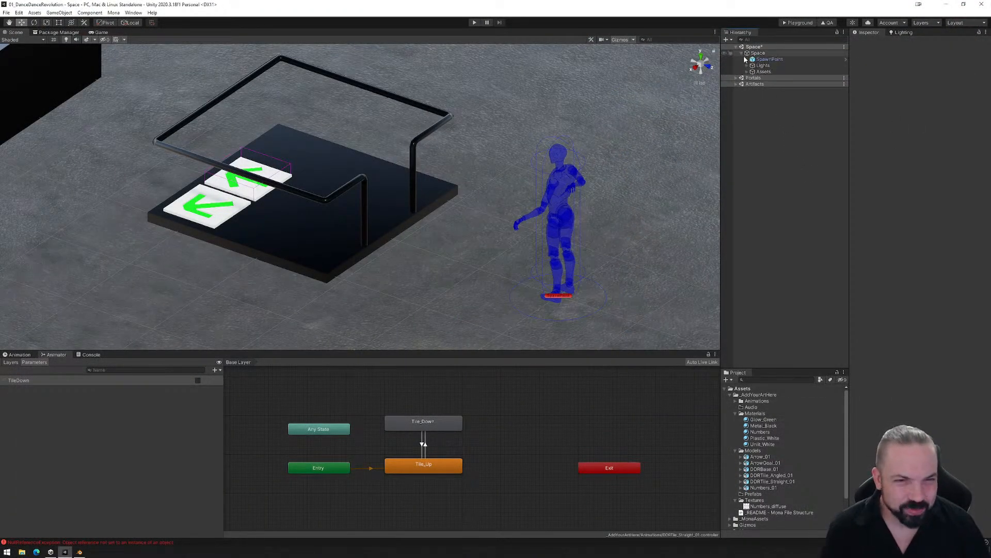
pyautogui.click(747, 72)
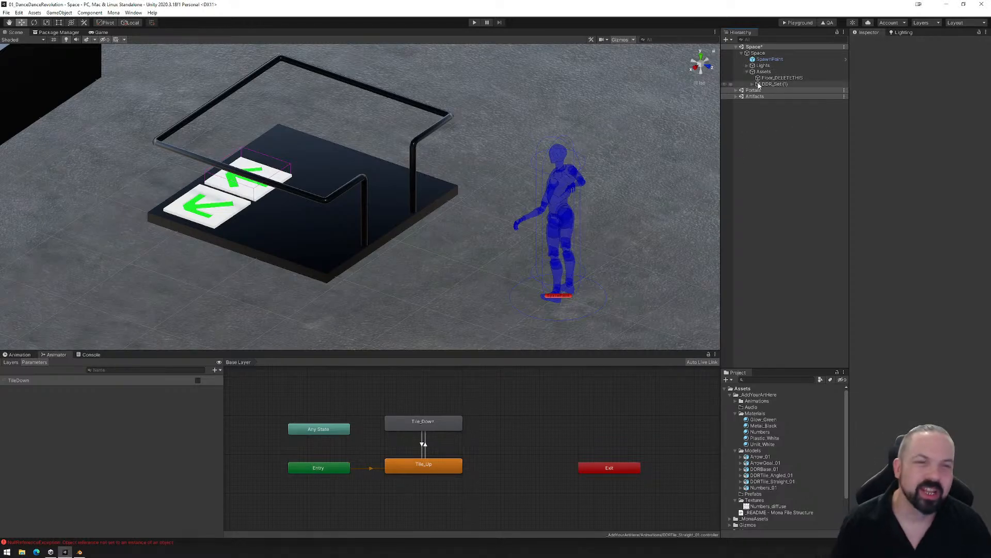
pyautogui.click(752, 84)
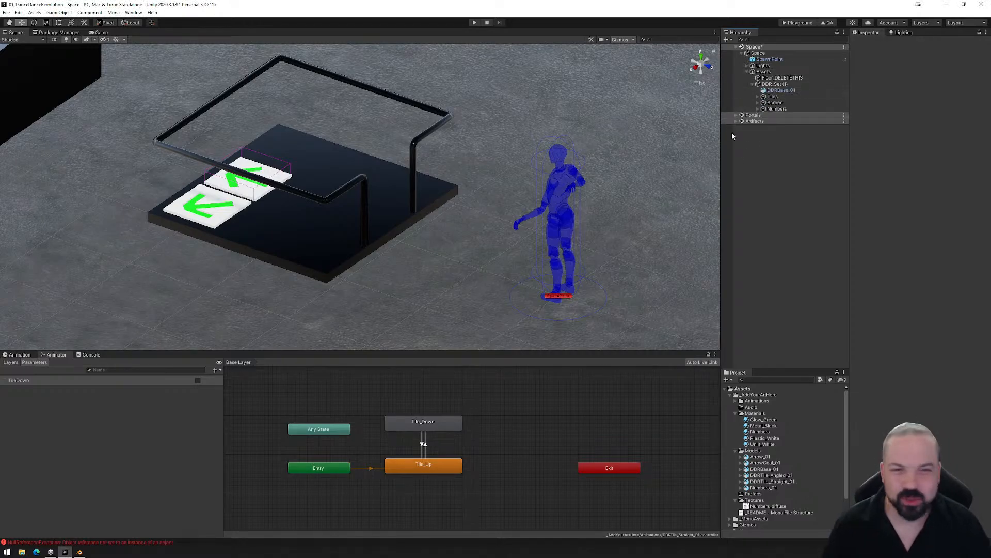
pyautogui.click(759, 97)
pyautogui.click(792, 103)
pyautogui.click(787, 109)
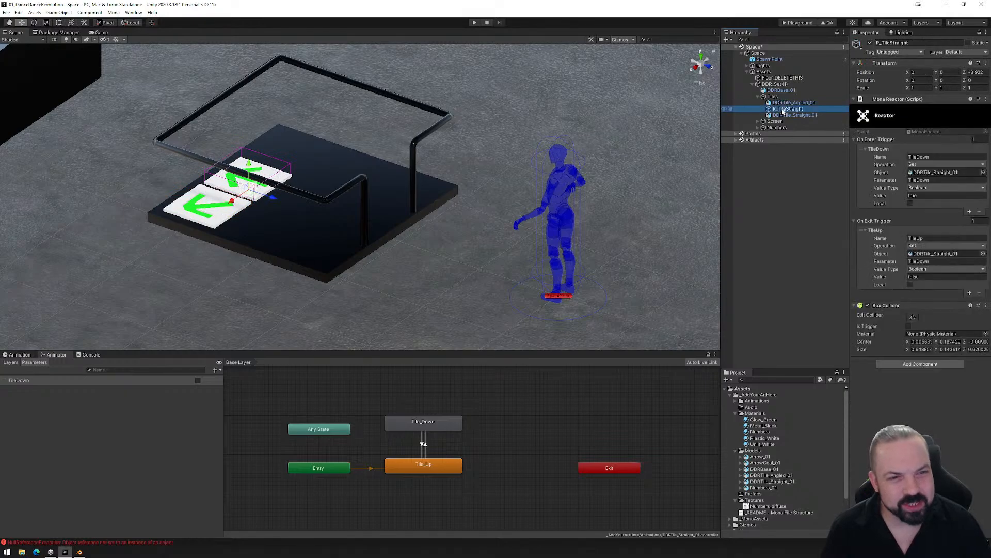
# - Examine R_TileStraight's collider around the straight tile and the Animator's transition between Tile_Up and Tile_Down
pyautogui.keyDown('alt'); pyautogui.moveTo(302, 276); pyautogui.dragTo(336, 281); pyautogui.keyUp('alt')
pyautogui.moveTo(329, 251); pyautogui.dragTo(474, 281, button='middle')
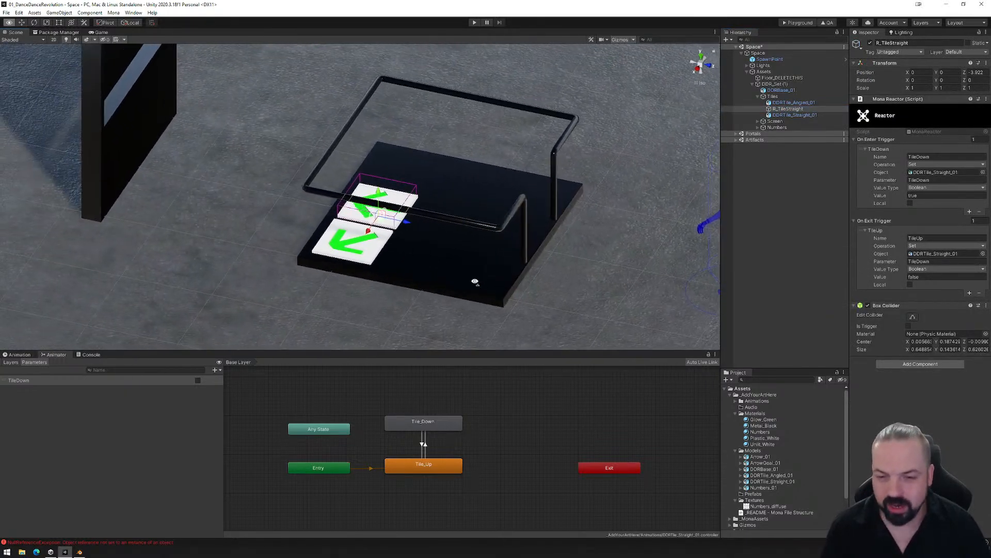
pyautogui.keyDown('alt'); pyautogui.moveTo(473, 281); pyautogui.dragTo(447, 284); pyautogui.keyUp('alt')
pyautogui.click(425, 445)
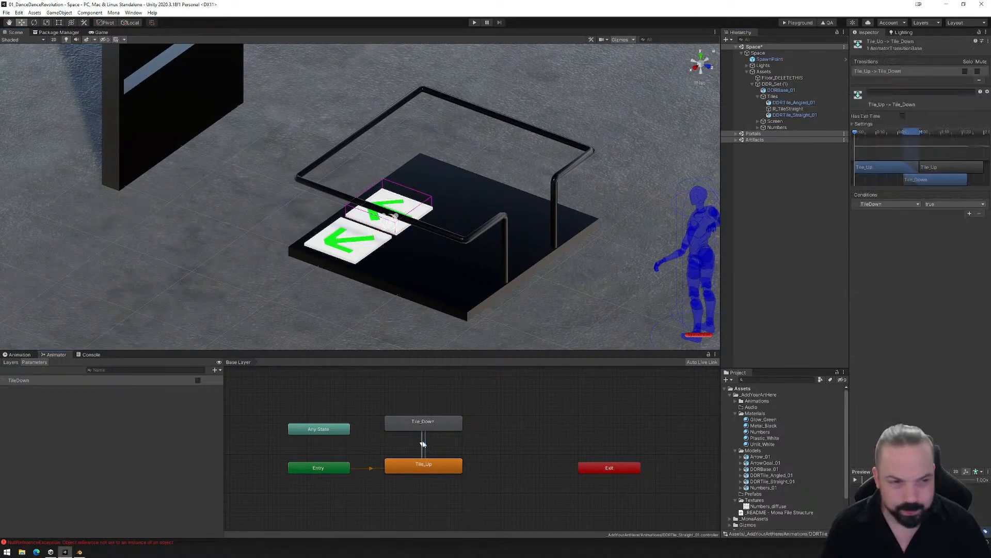
# - Set R_TileStraight's Z position back to 0
pyautogui.click(780, 109)
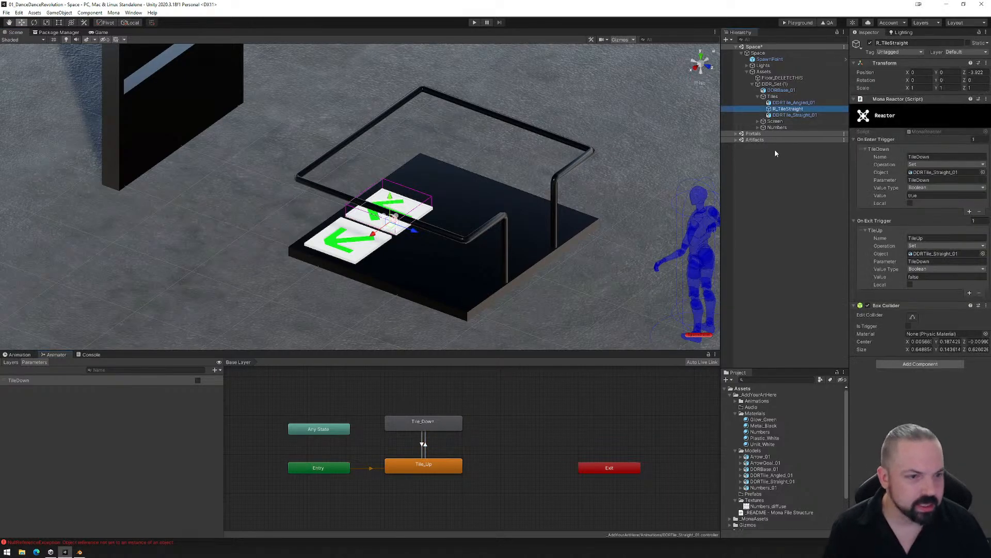
pyautogui.click(912, 318)
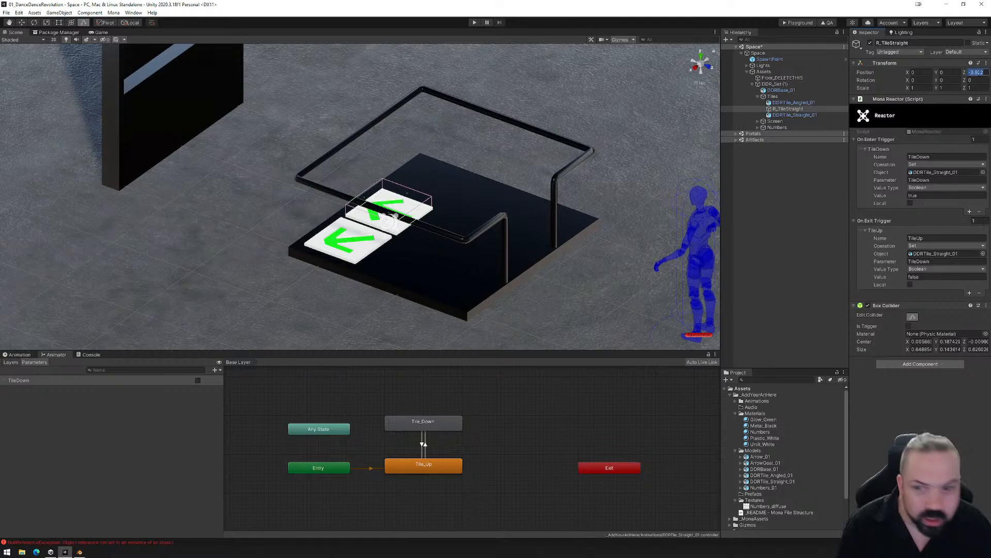
pyautogui.write('0')
pyautogui.moveTo(591, 190); pyautogui.dragTo(498, 180, button='middle')
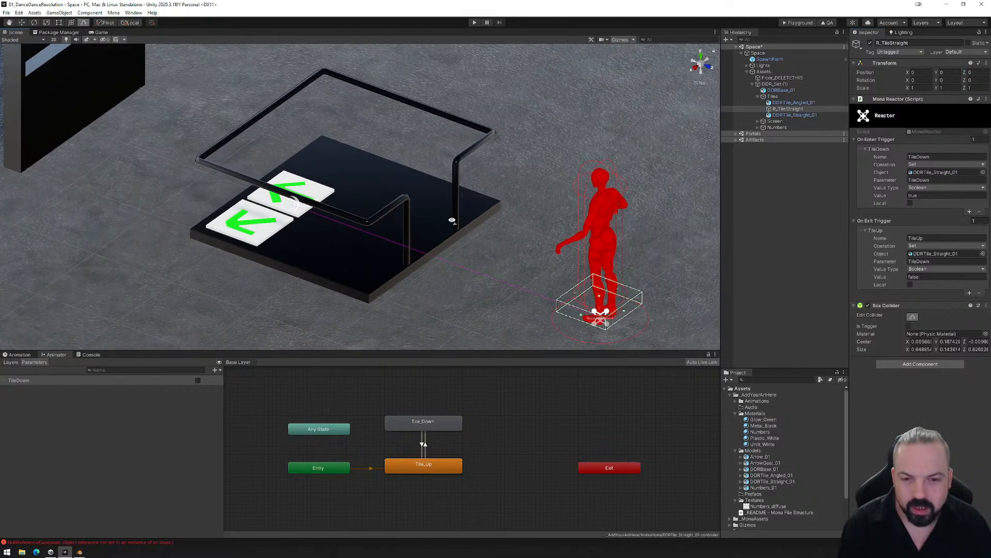
pyautogui.moveTo(450, 219); pyautogui.dragTo(494, 221, button='right')
# - Move the Tiles group along its Z axis to about -3.281
pyautogui.click(774, 96)
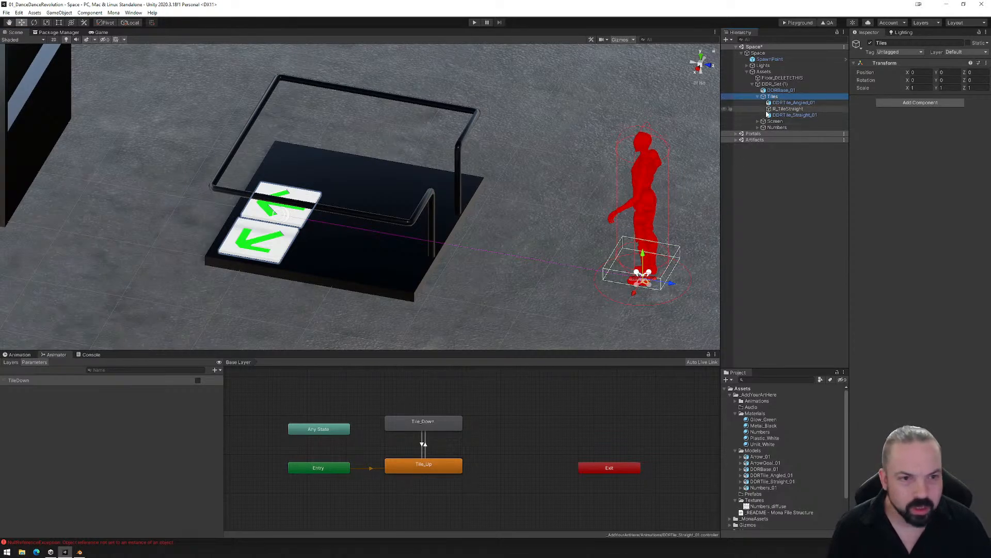
pyautogui.moveTo(669, 286); pyautogui.dragTo(366, 229)
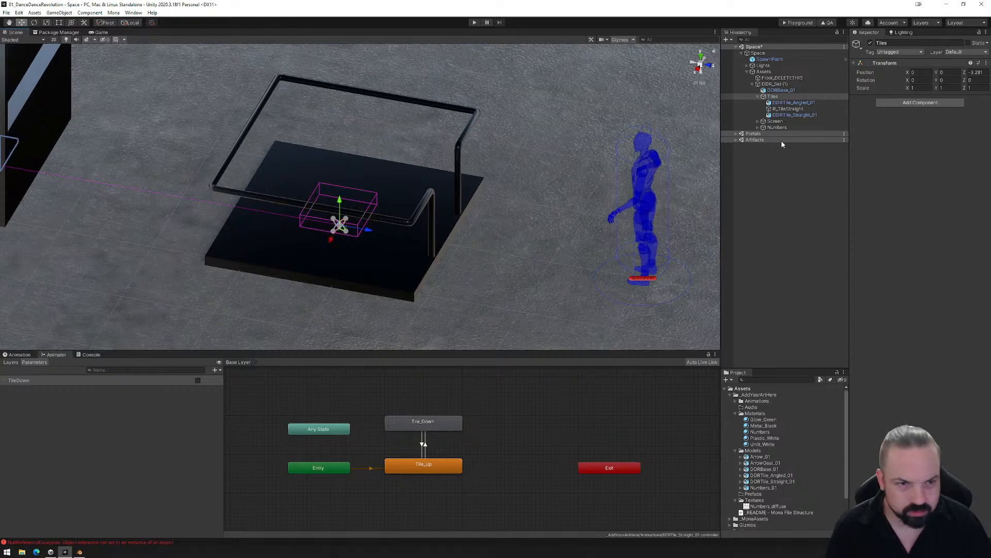
# - Nest R_TileStraight under DDRTile_Straight_01 in the hierarchy
pyautogui.click(782, 102)
pyautogui.click(786, 110)
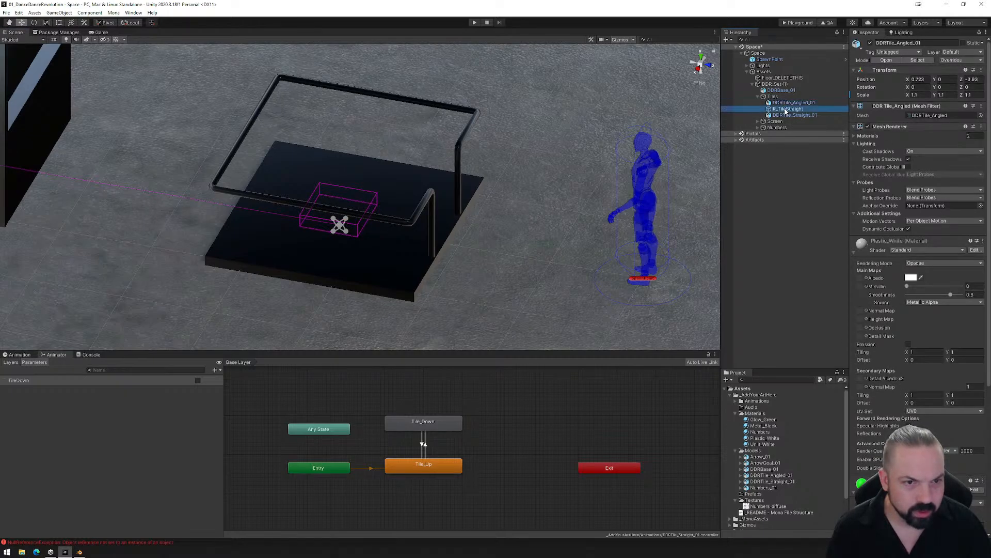
pyautogui.moveTo(788, 111); pyautogui.dragTo(789, 116)
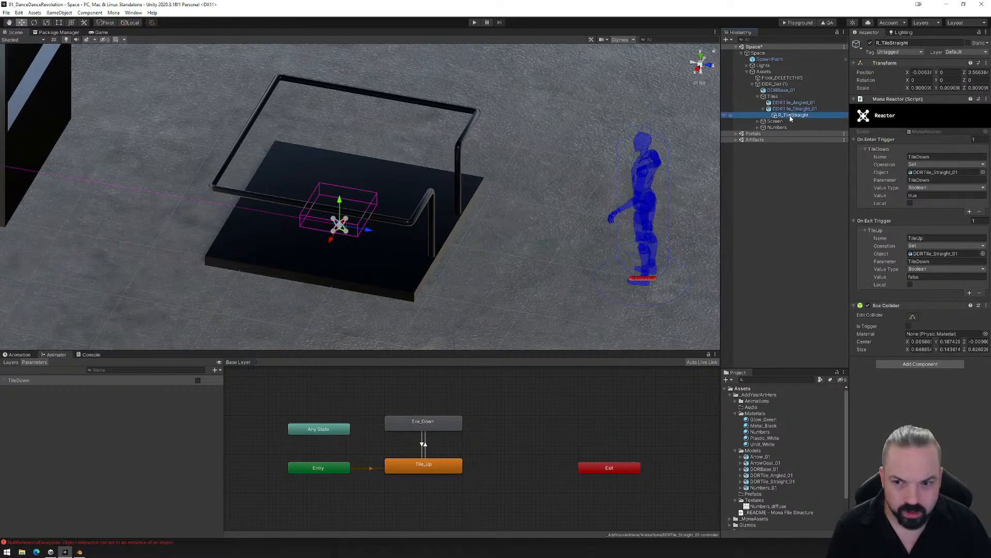
# - Move DDRTile_Straight_01 along Z to about -0.604 onto the base, and realign its R_TileStraight reactor over it at Z about 0.016
pyautogui.click(786, 108)
pyautogui.scroll(-5, 171, 202)
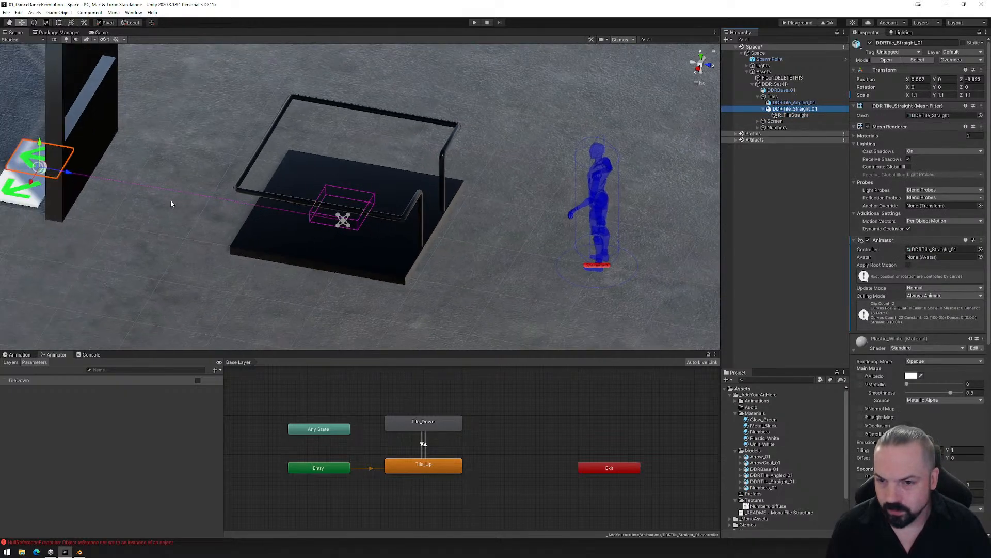
pyautogui.moveTo(80, 174); pyautogui.dragTo(327, 209)
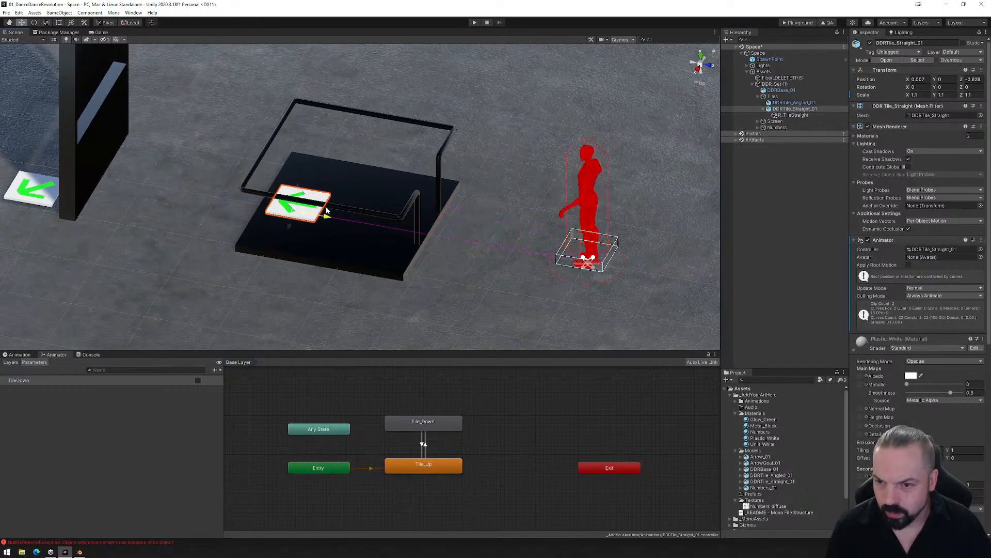
pyautogui.click(793, 115)
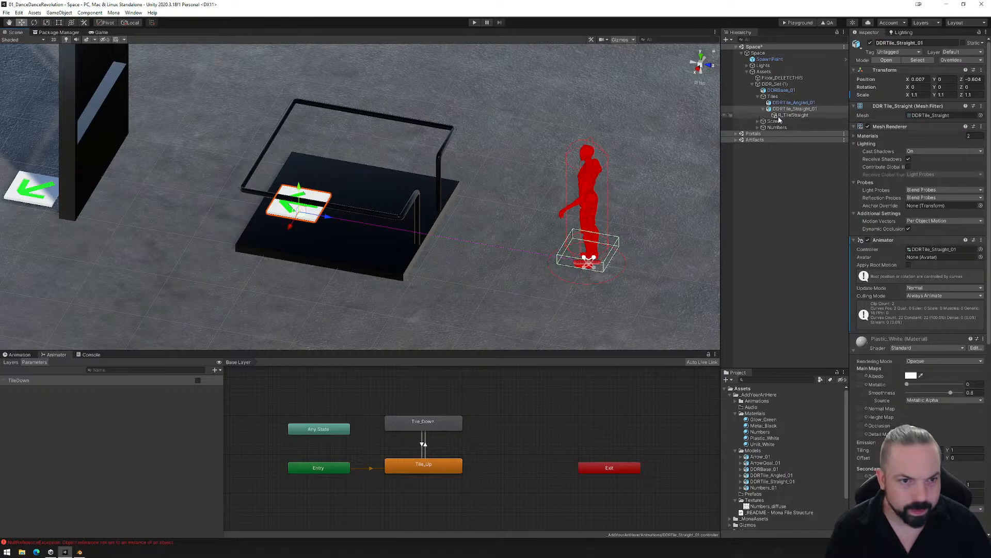
pyautogui.moveTo(617, 269); pyautogui.dragTo(334, 220)
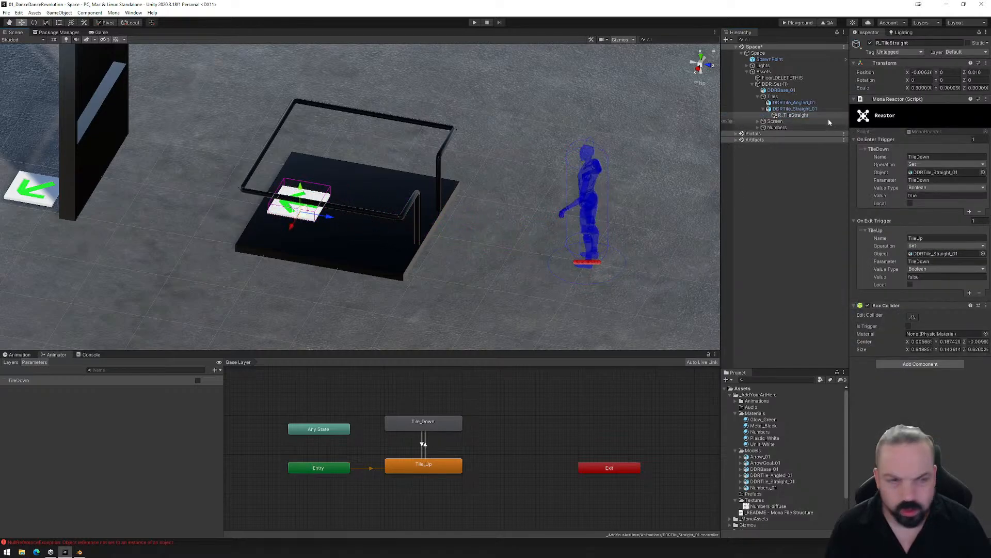
# - Move DDRTile_Angled_01 along its Z axis to about -0.608, onto the dance machine's base beside the straight tile
pyautogui.click(794, 102)
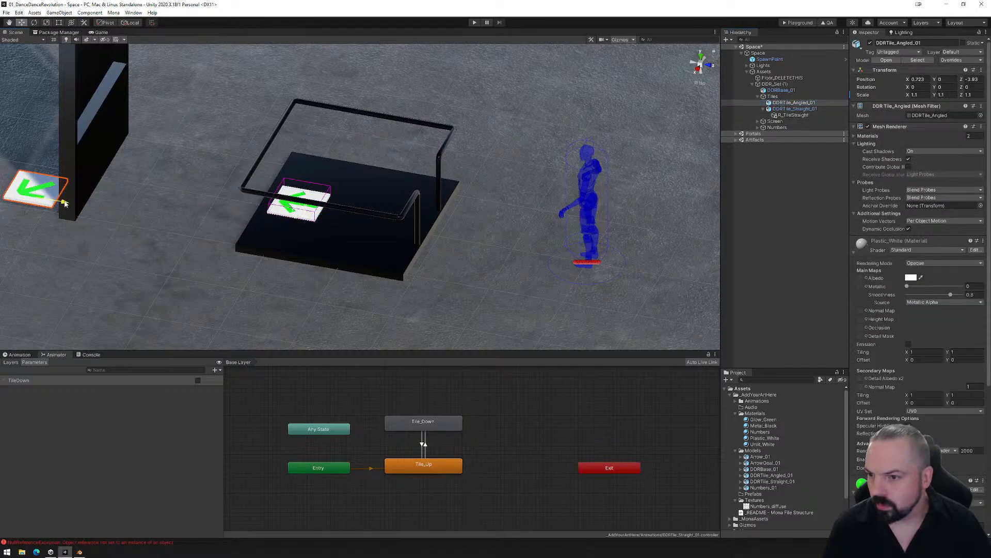
pyautogui.moveTo(64, 203); pyautogui.dragTo(453, 214)
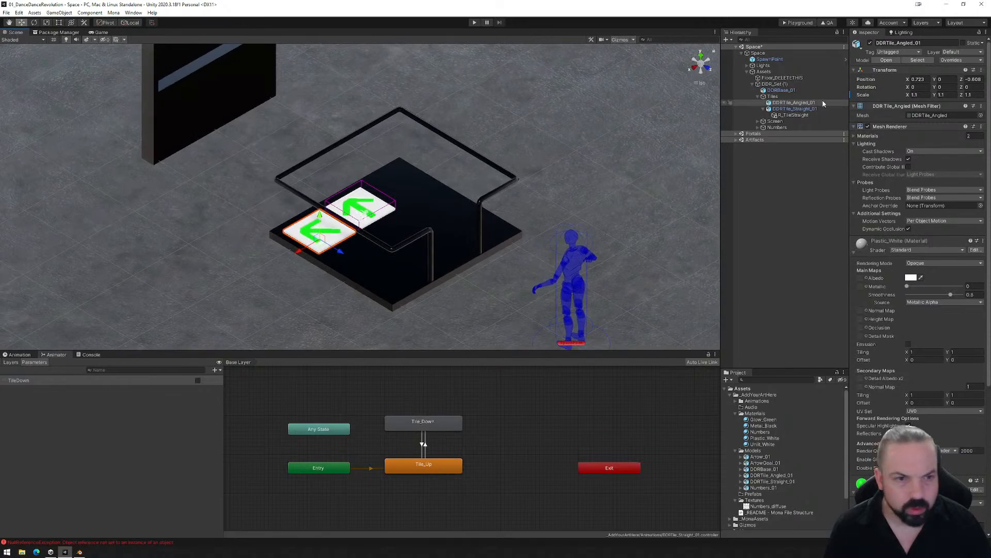
# - Set DDRTile_Straight_01's X position to 0, keeping its Z position at -0.604
pyautogui.click(786, 109)
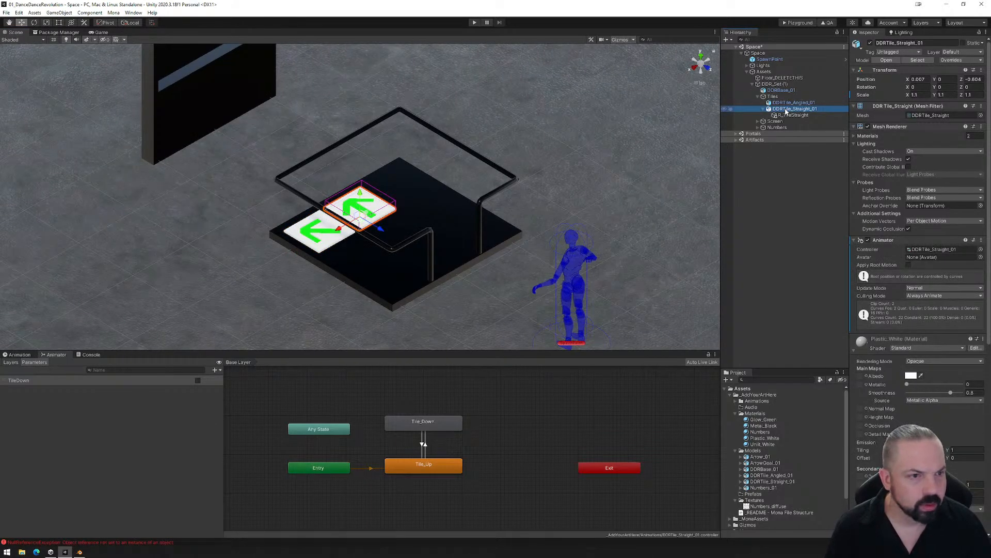
pyautogui.click(920, 79)
pyautogui.write('0')
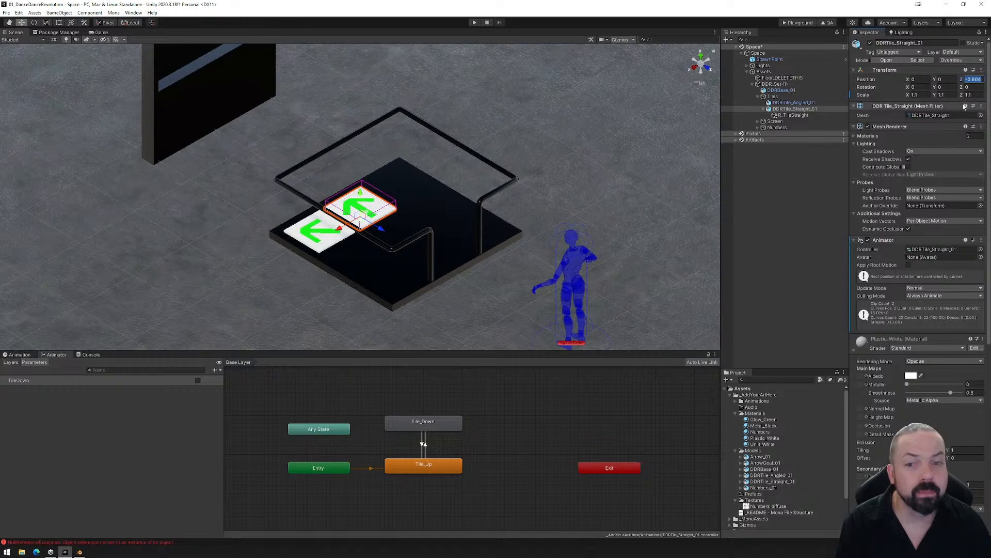
pyautogui.write('0')
pyautogui.hotkey('ctrl', 'z')
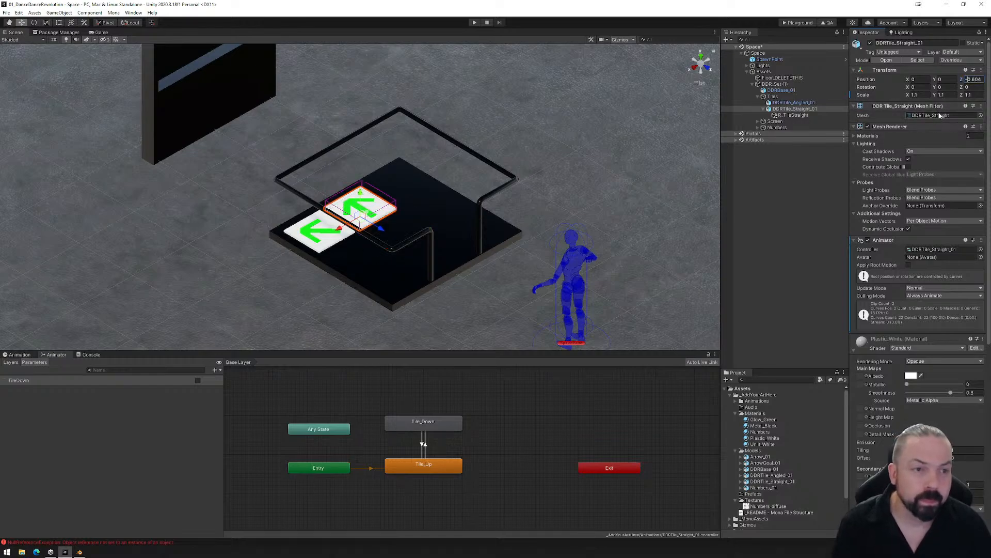
# - Set DDRTile_Straight_01's scale to 1 on the X, Y and Z axes
pyautogui.write('1')
pyautogui.press('Tab')
pyautogui.write('1')
pyautogui.press('Tab')
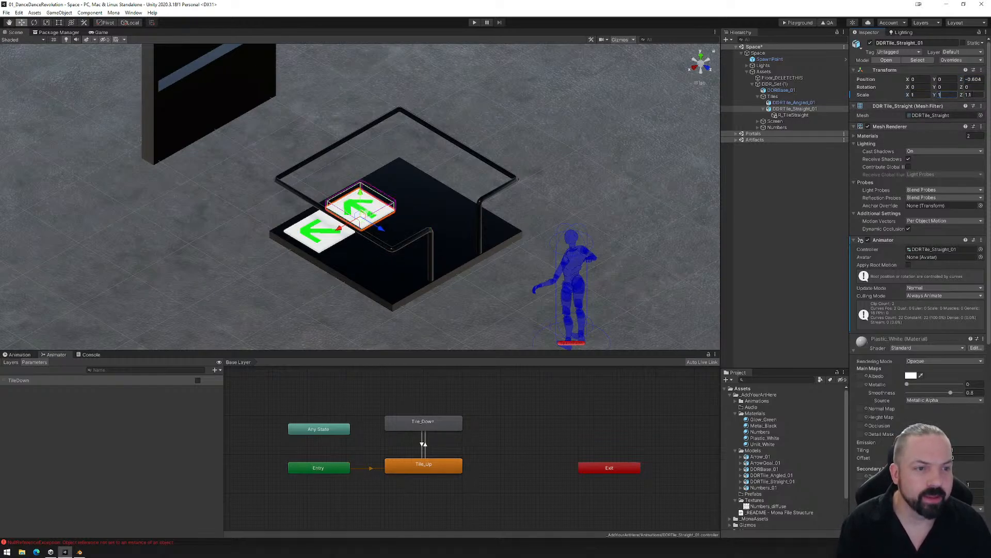
pyautogui.write('1')
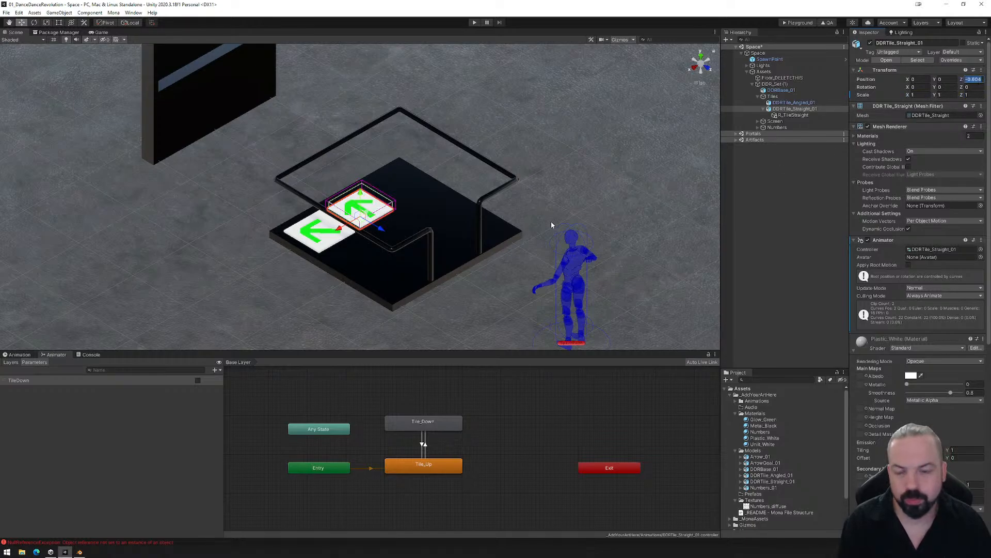
# - Reset R_TileStraight's scale to 1 and its position to 0 on all axes
pyautogui.click(788, 116)
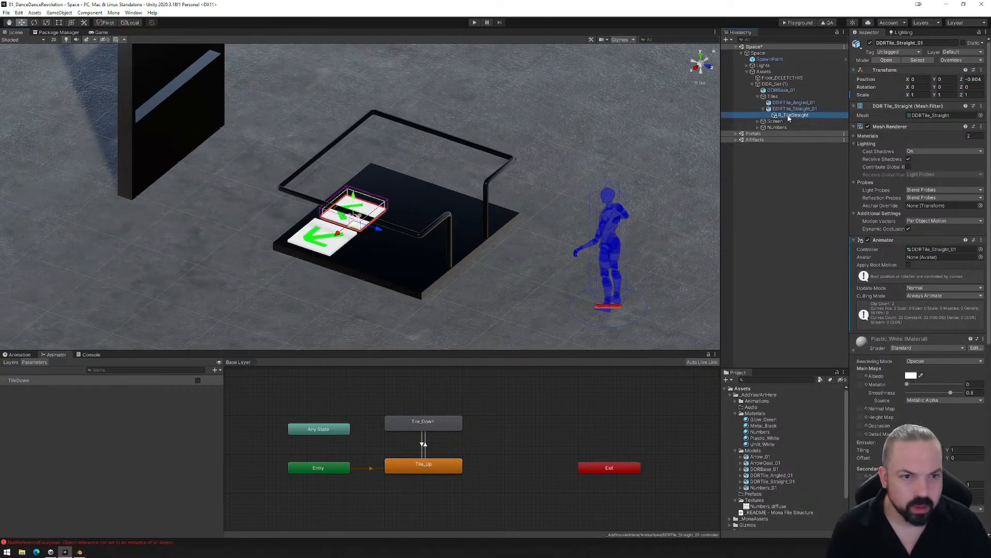
pyautogui.click(921, 87)
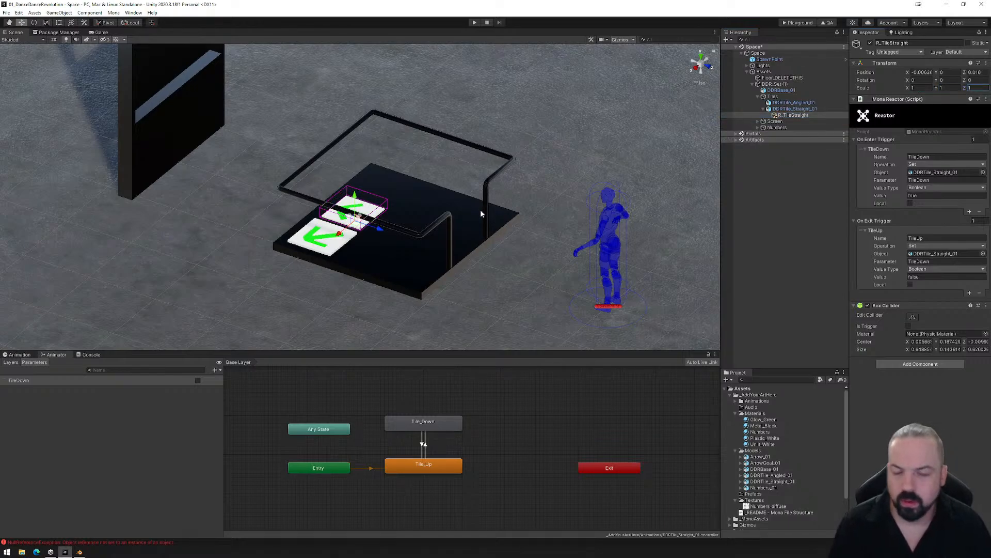
pyautogui.keyDown('alt'); pyautogui.moveTo(480, 213); pyautogui.dragTo(432, 233); pyautogui.keyUp('alt')
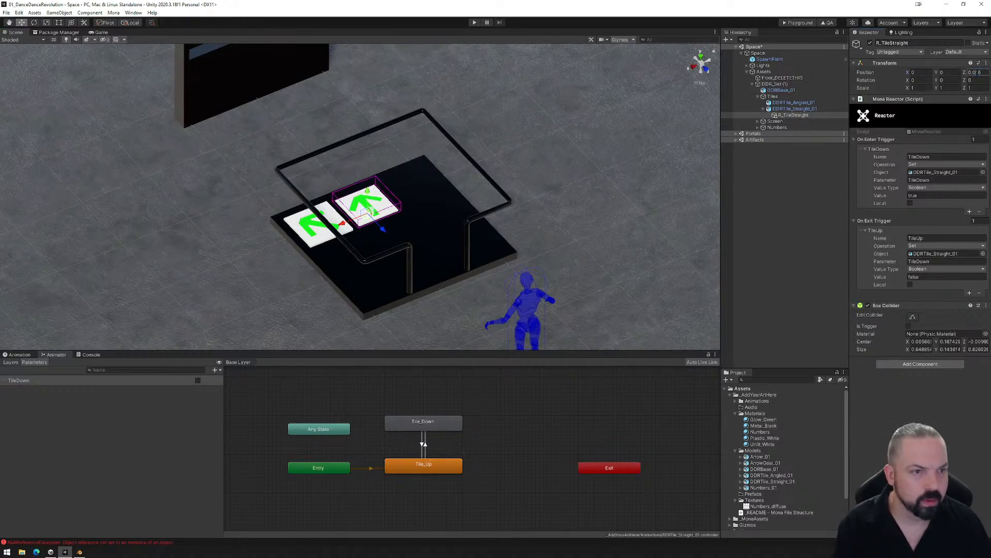
pyautogui.keyDown('alt'); pyautogui.moveTo(393, 201); pyautogui.dragTo(618, 168); pyautogui.keyUp('alt')
# - Check the transforms of the straight tile and its reactor, and launch the Playground build for testing
pyautogui.click(789, 109)
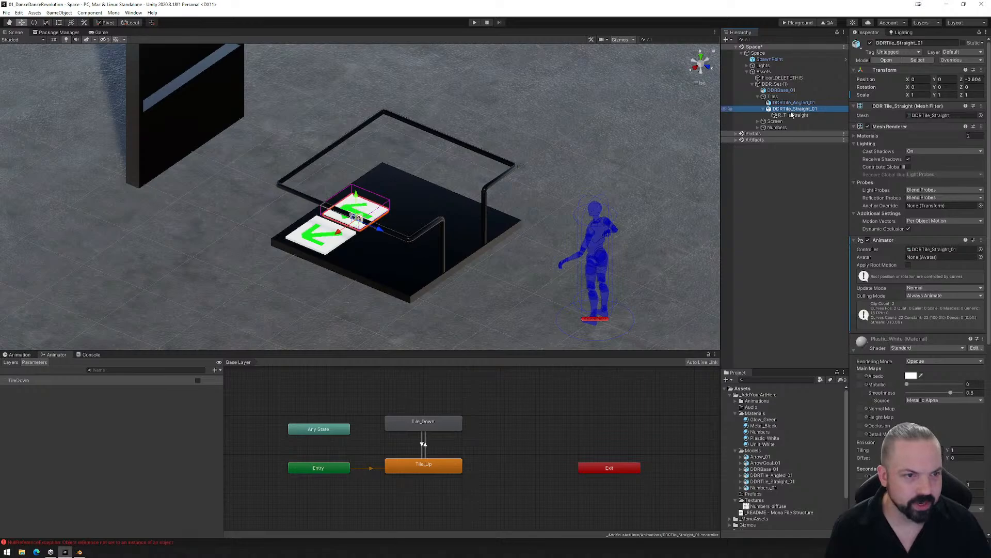
pyautogui.click(791, 115)
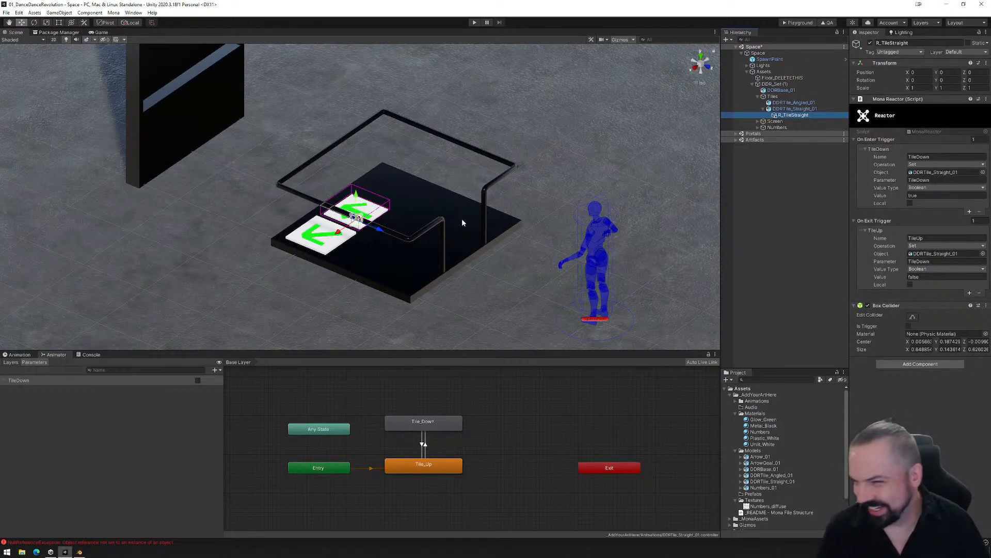
pyautogui.click(792, 24)
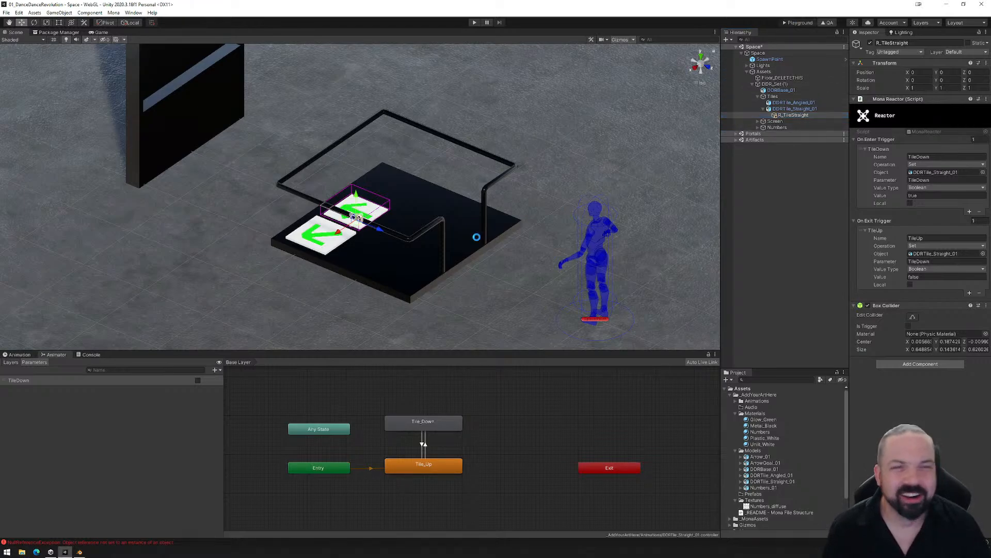
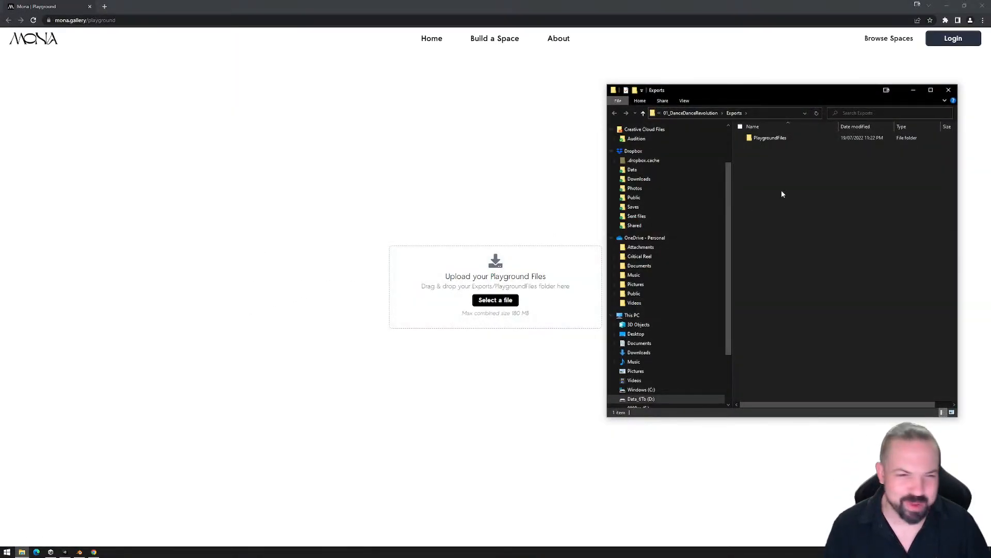
# - Delete the PlaygroundFiles folder from Exports and produce a fresh Playground build of the Unity space
pyautogui.click(771, 138)
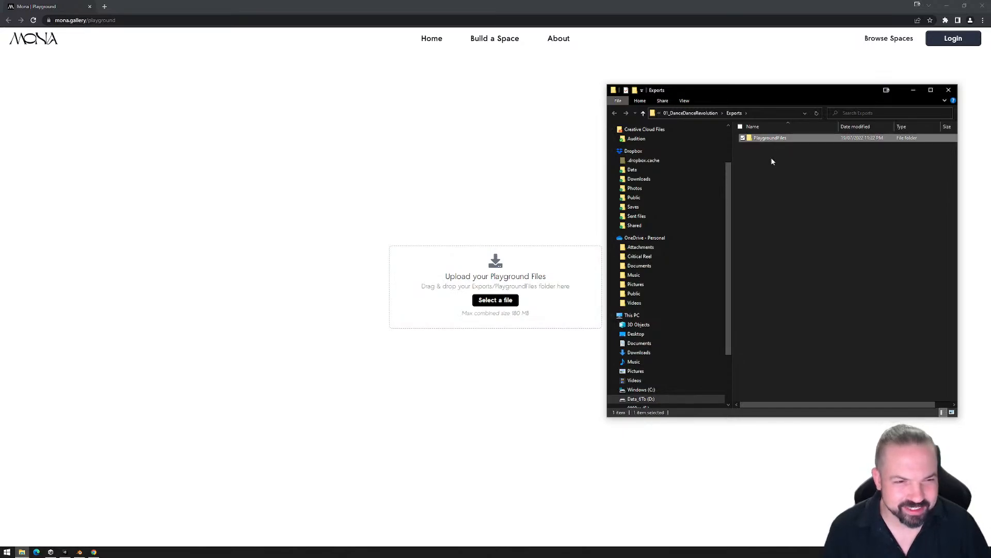
pyautogui.press('Delete')
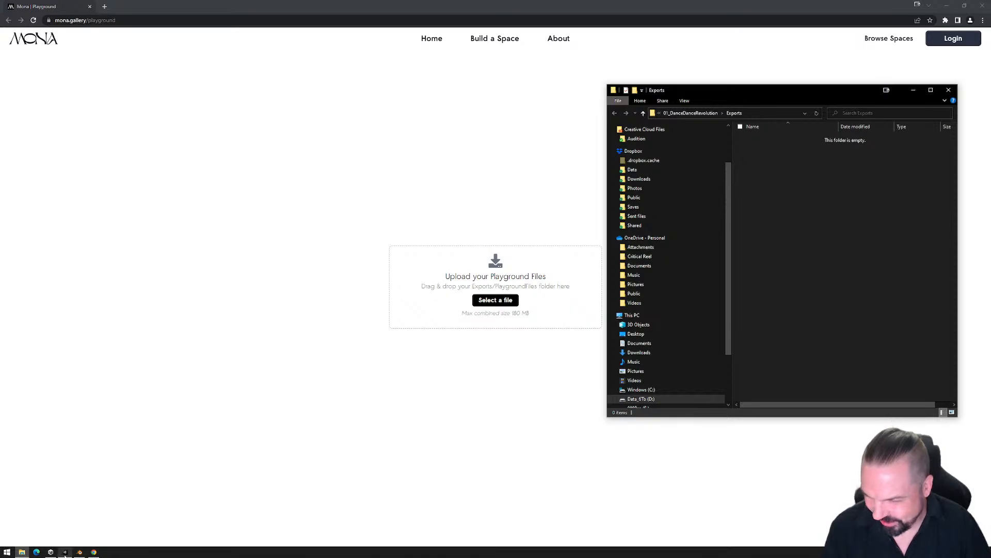
pyautogui.click(92, 553)
pyautogui.click(66, 552)
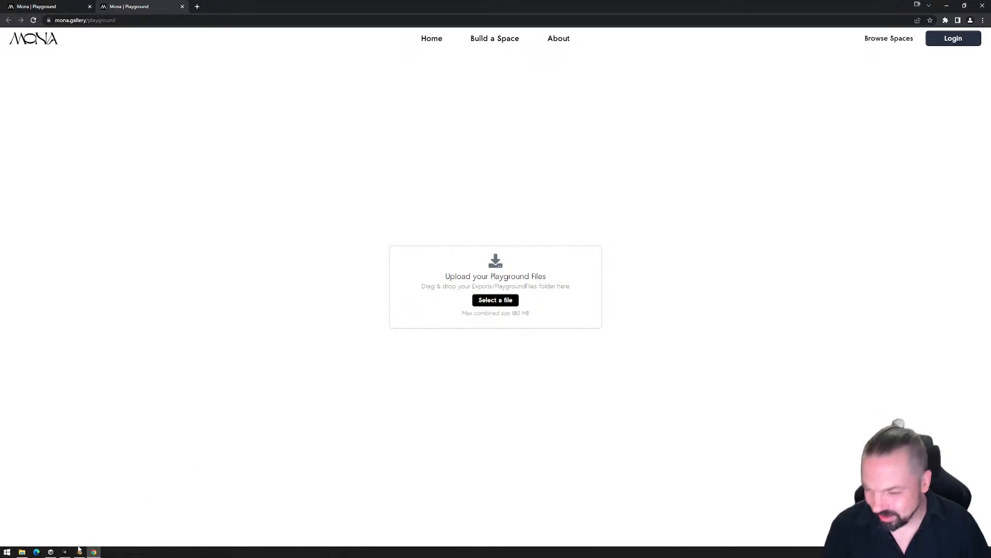
pyautogui.click(65, 552)
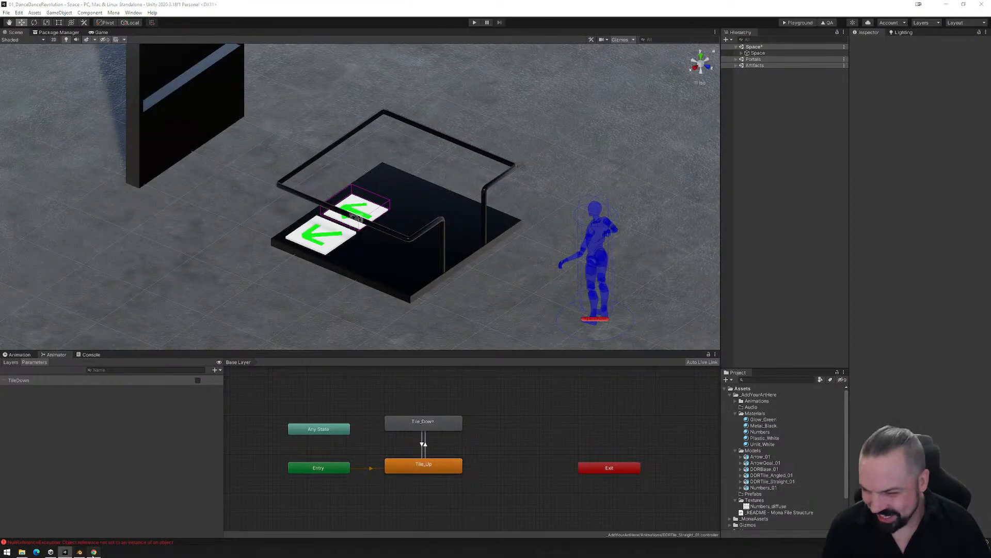
# - Upload the newly exported PlaygroundFiles folder to the Mona Playground page in the browser
pyautogui.click(66, 552)
pyautogui.click(21, 552)
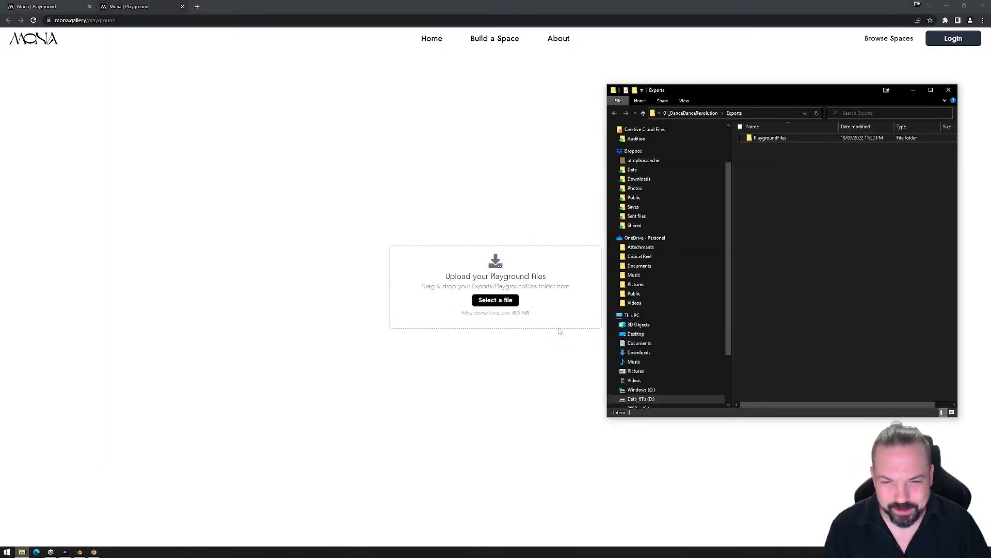
pyautogui.moveTo(759, 138); pyautogui.dragTo(473, 332)
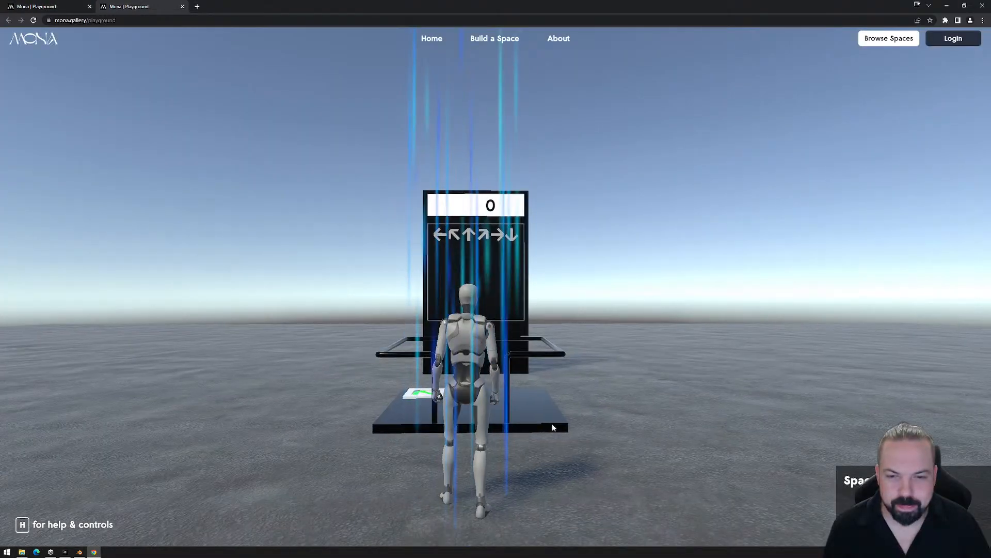
# - Walk the avatar to the straight tile behind the screen and step on and off it to test its trigger
pyautogui.click(590, 399)
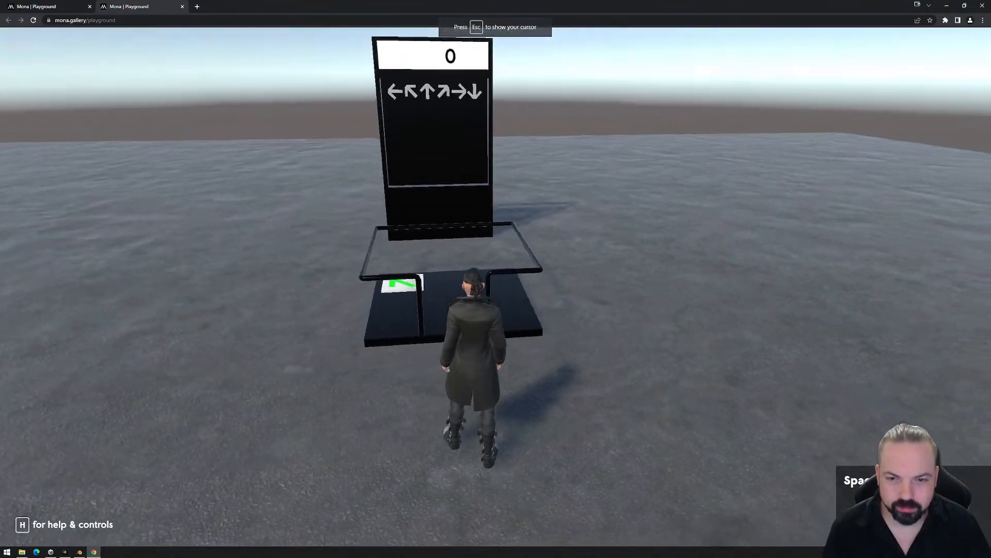
pyautogui.press('a')
pyautogui.press('s')
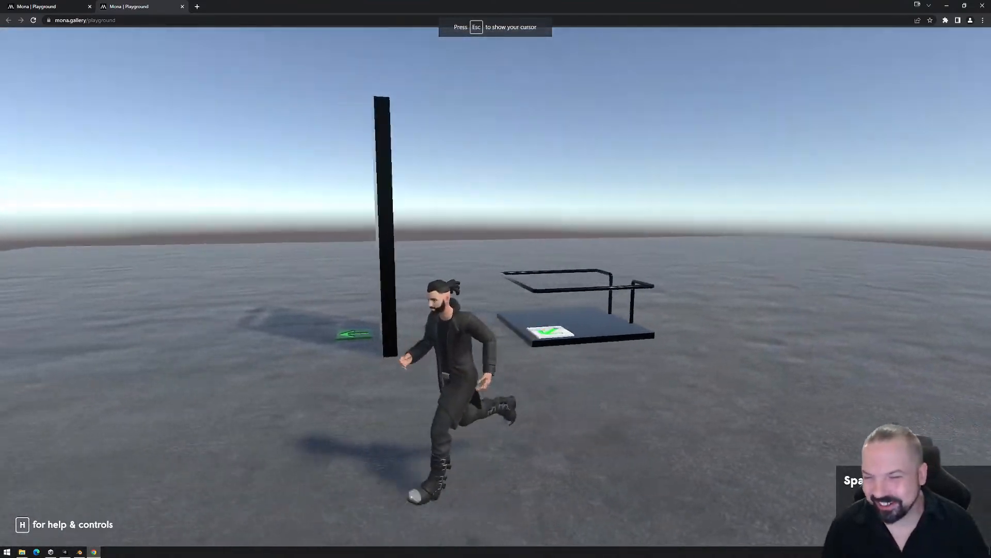
pyautogui.press('w')
pyautogui.press('w')
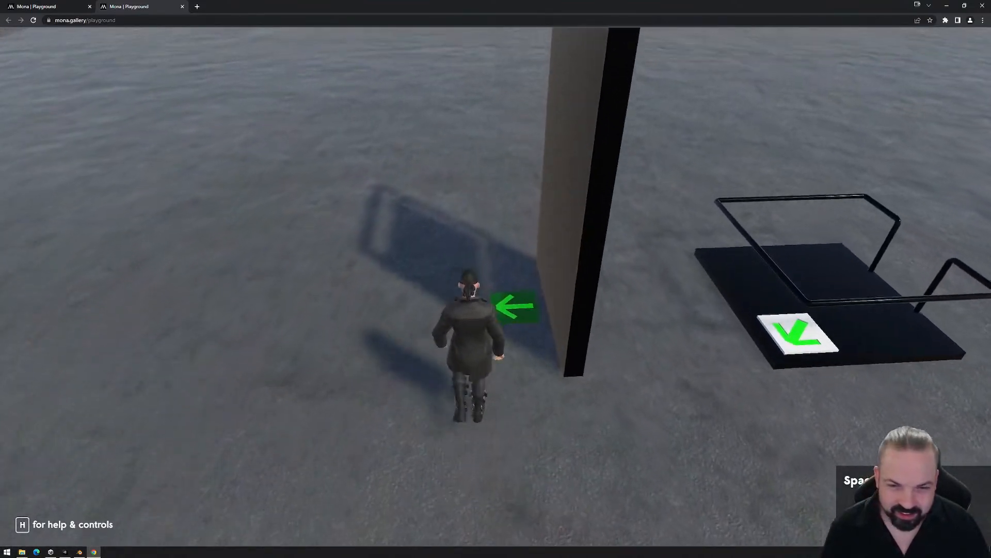
pyautogui.press('s')
pyautogui.press('w')
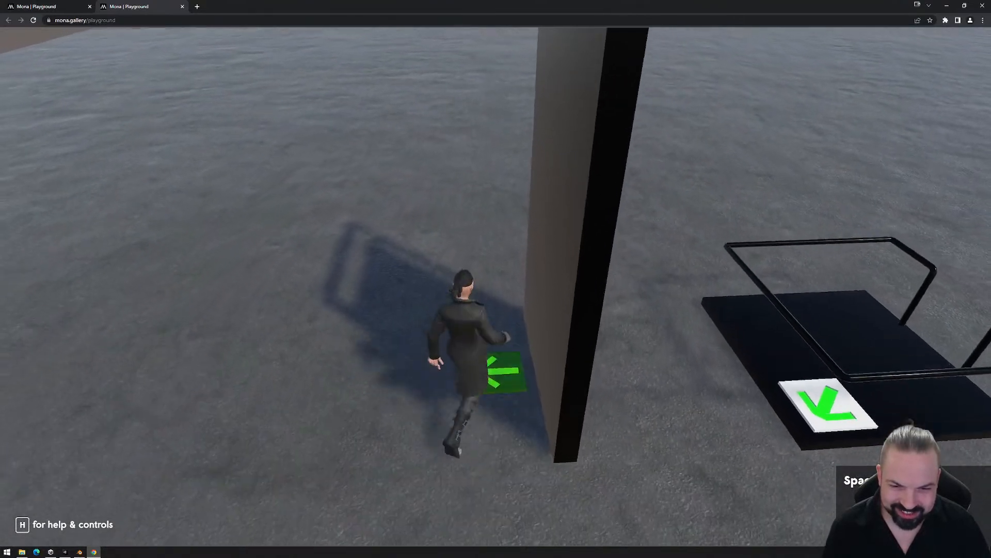
pyautogui.press('s')
pyautogui.press('w')
pyautogui.press('s')
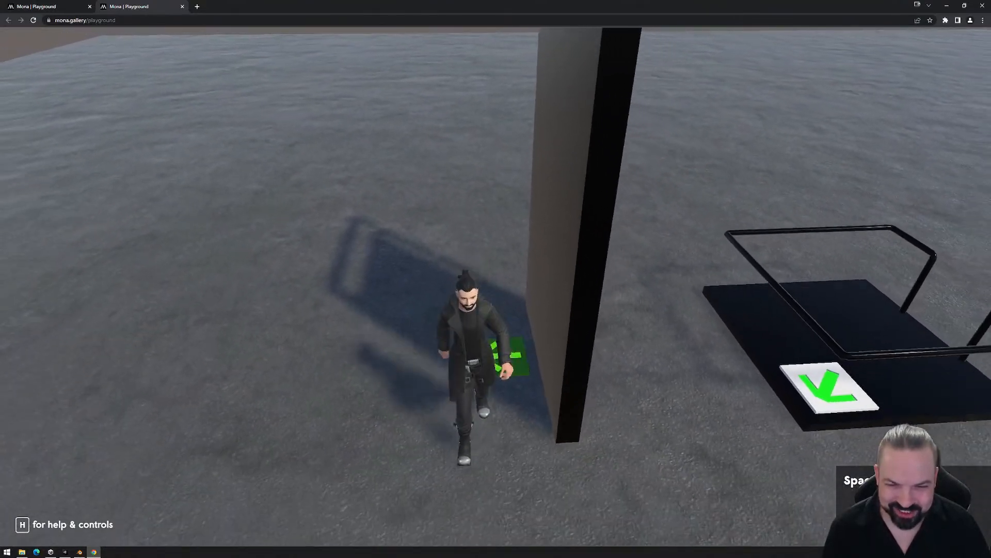
pyautogui.press('w')
pyautogui.press('s')
pyautogui.press('w')
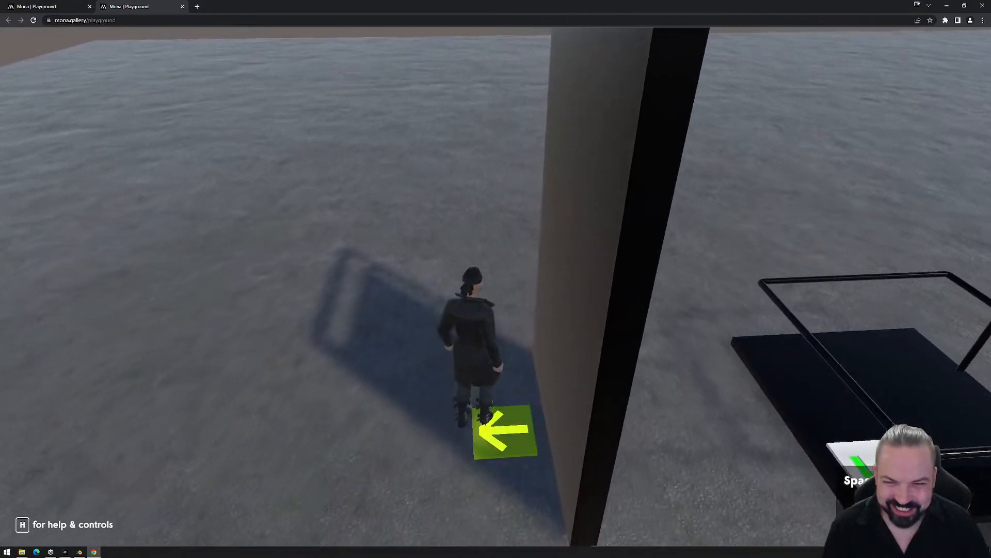
pyautogui.press('s')
pyautogui.press('Escape')
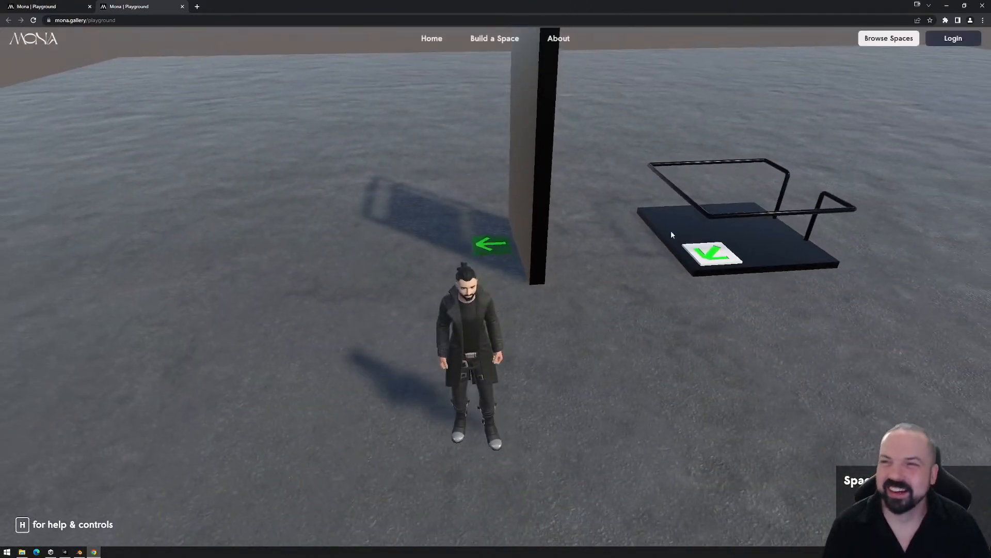
# - Close both Playground browser tabs, delete the PlaygroundFiles folder and close the Exports window
pyautogui.click(183, 7)
pyautogui.click(90, 7)
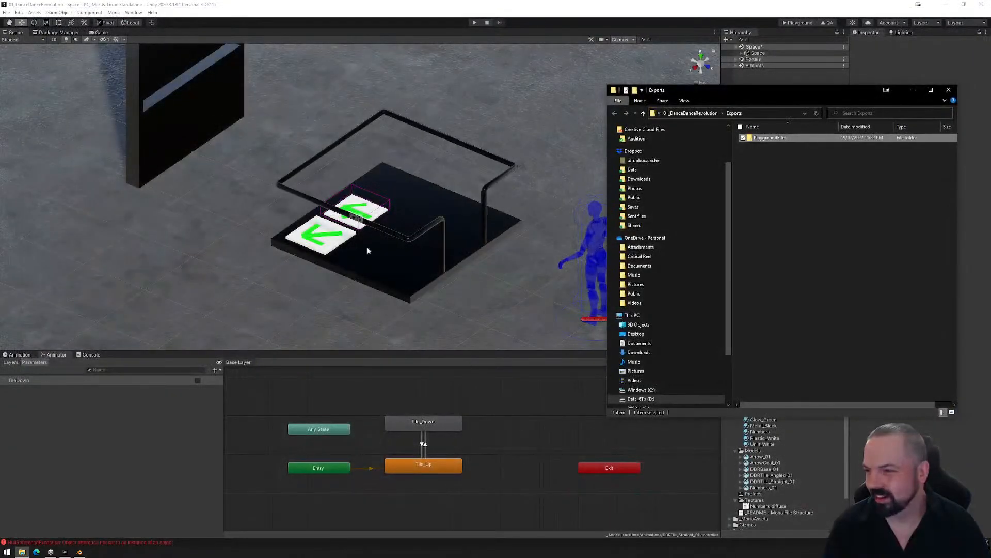
pyautogui.click(767, 138)
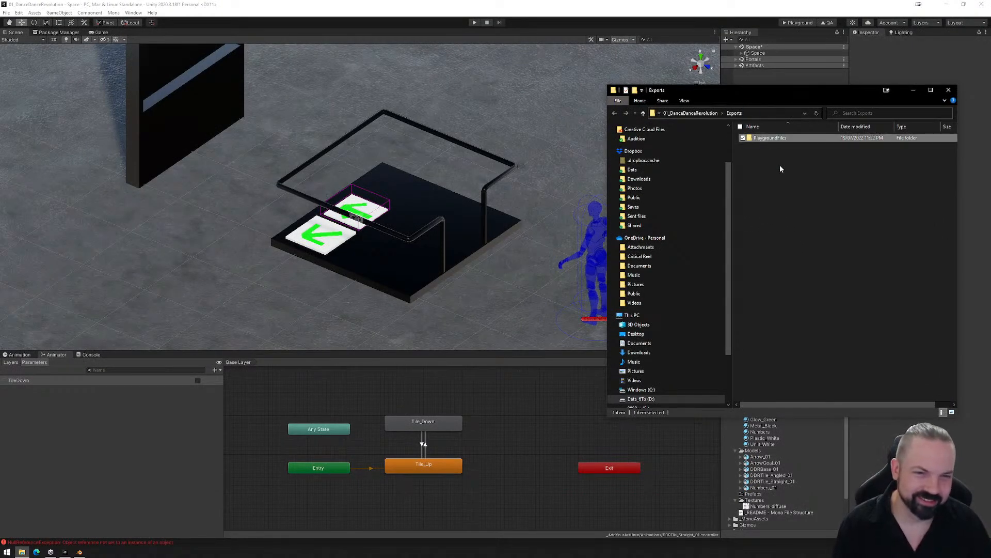
pyautogui.press('Delete')
pyautogui.click(949, 91)
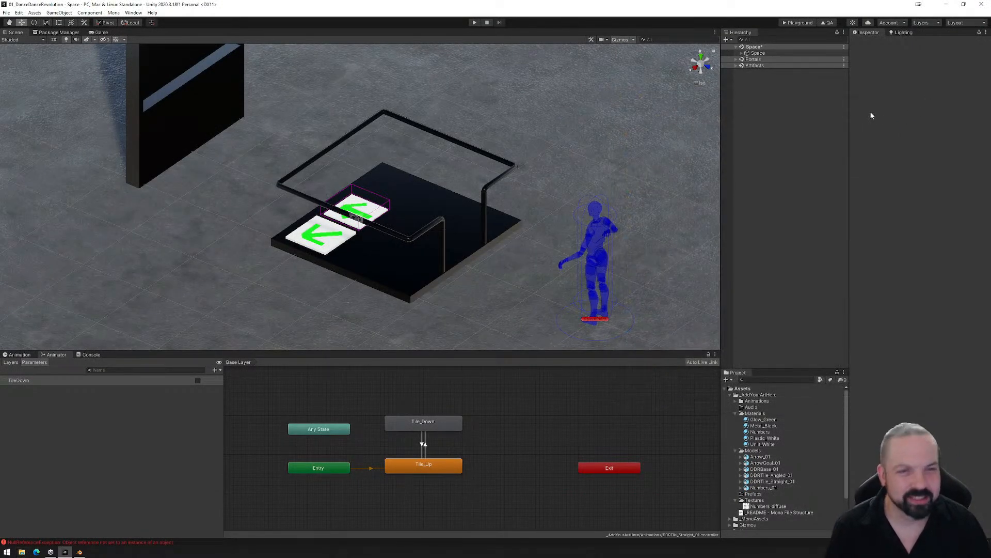
# - Select DDRTile_Straight_01 inside the Tiles group of DDR_Set (1) and shift it along Z to about -0.631
pyautogui.click(742, 53)
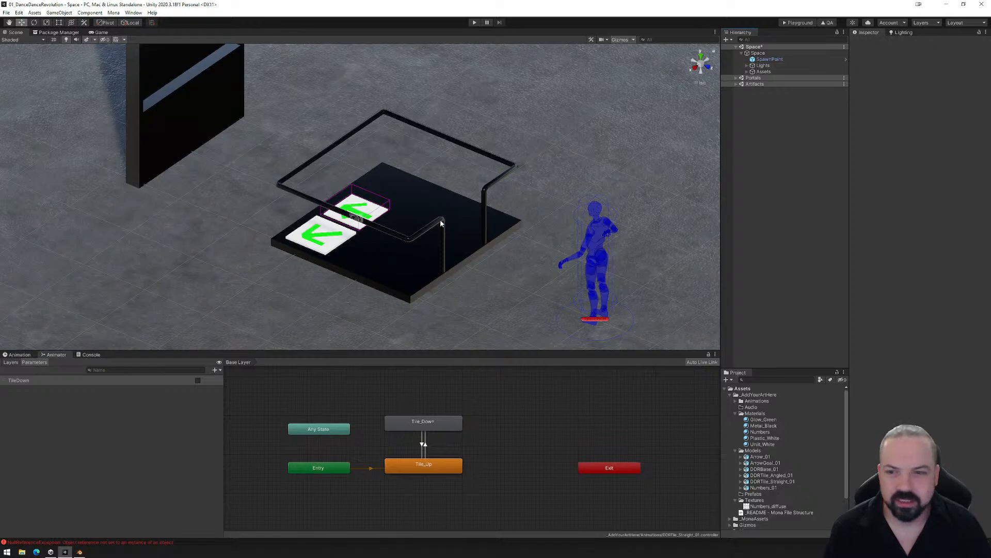
pyautogui.keyDown('alt'); pyautogui.moveTo(372, 224); pyautogui.dragTo(446, 238); pyautogui.keyUp('alt')
pyautogui.scroll(-5, 434, 255)
pyautogui.keyDown('alt'); pyautogui.moveTo(500, 262); pyautogui.dragTo(454, 265); pyautogui.keyUp('alt')
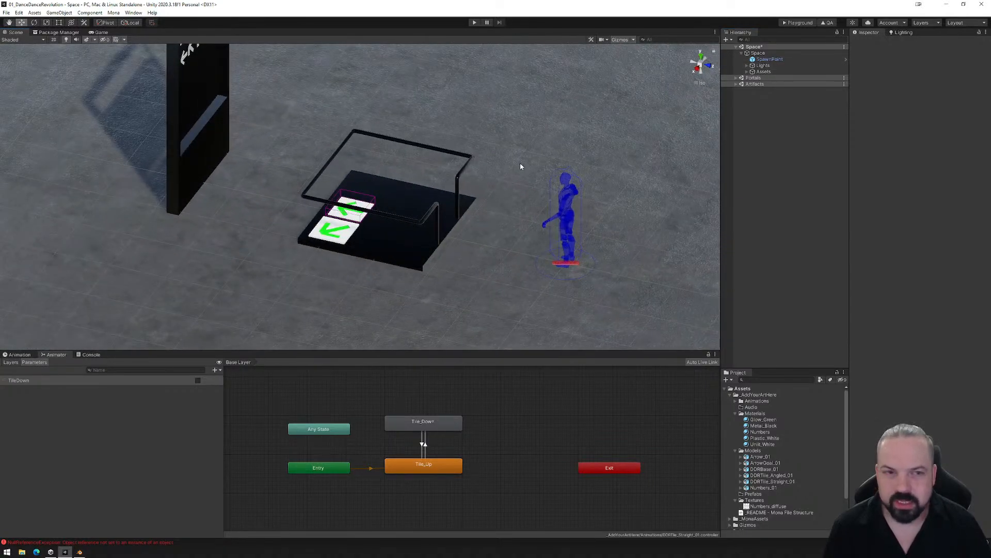
pyautogui.click(747, 72)
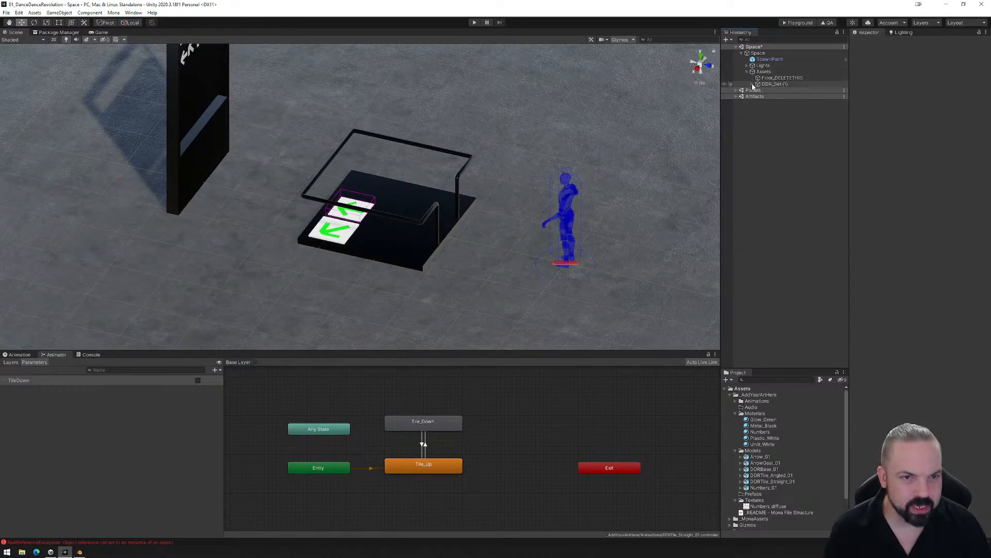
pyautogui.click(752, 85)
pyautogui.click(758, 103)
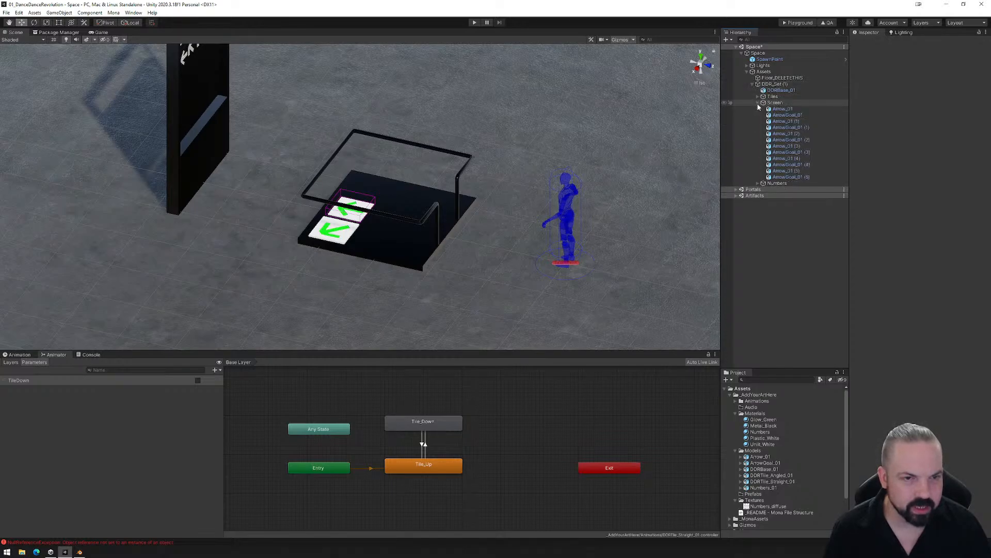
pyautogui.click(758, 103)
pyautogui.click(758, 96)
pyautogui.click(774, 103)
pyautogui.click(776, 110)
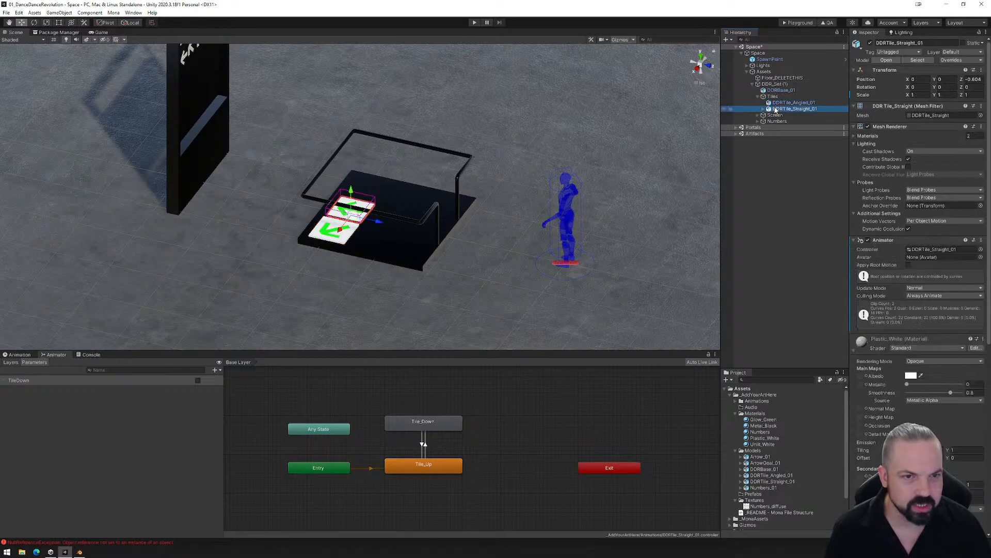
pyautogui.moveTo(380, 222)
pyautogui.mouseDown()
pyautogui.moveTo(388, 229)
pyautogui.moveTo(372, 229)
pyautogui.mouseUp()
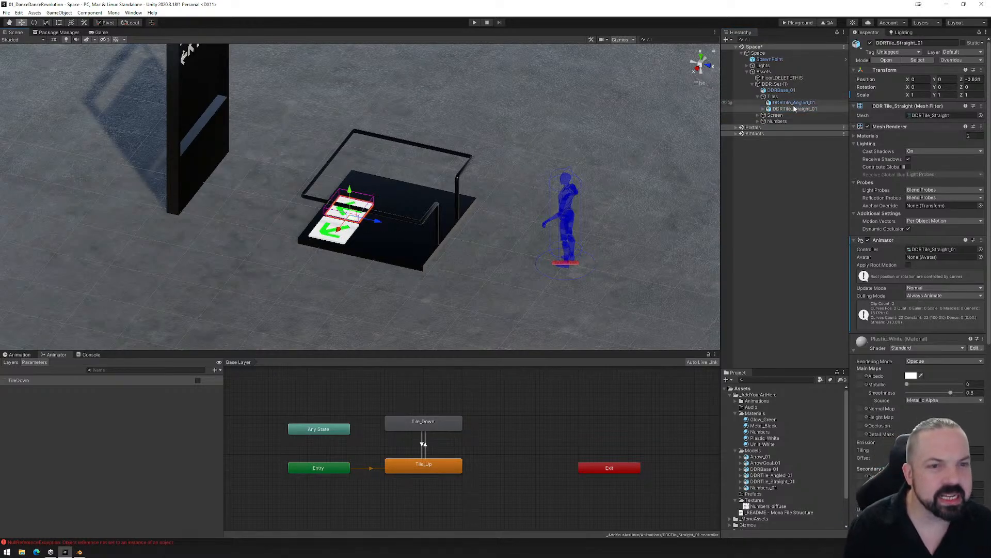
# - Set the Tiles group's Z position to 0 and move both tiles along Z back onto the dance platform
pyautogui.click(779, 97)
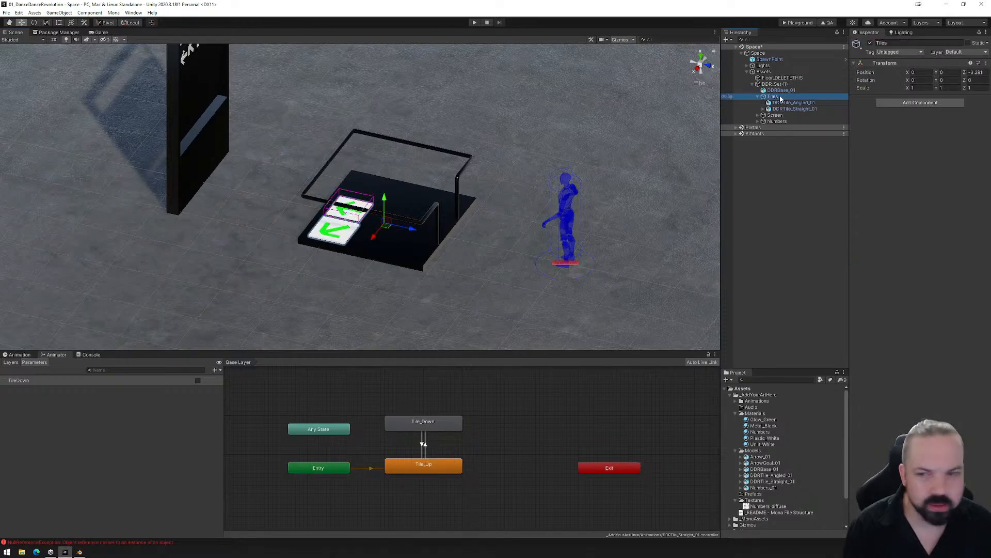
pyautogui.press('Return')
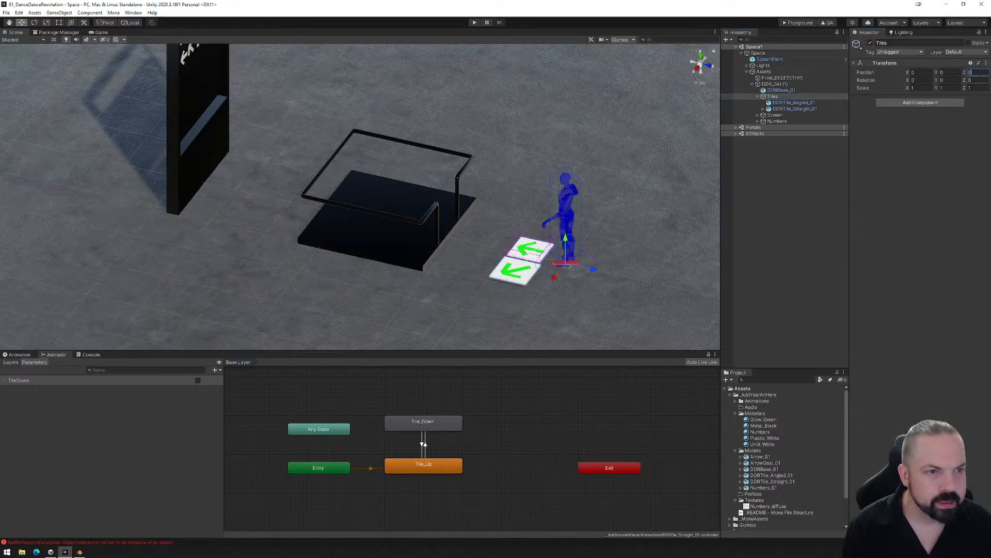
pyautogui.click(795, 109)
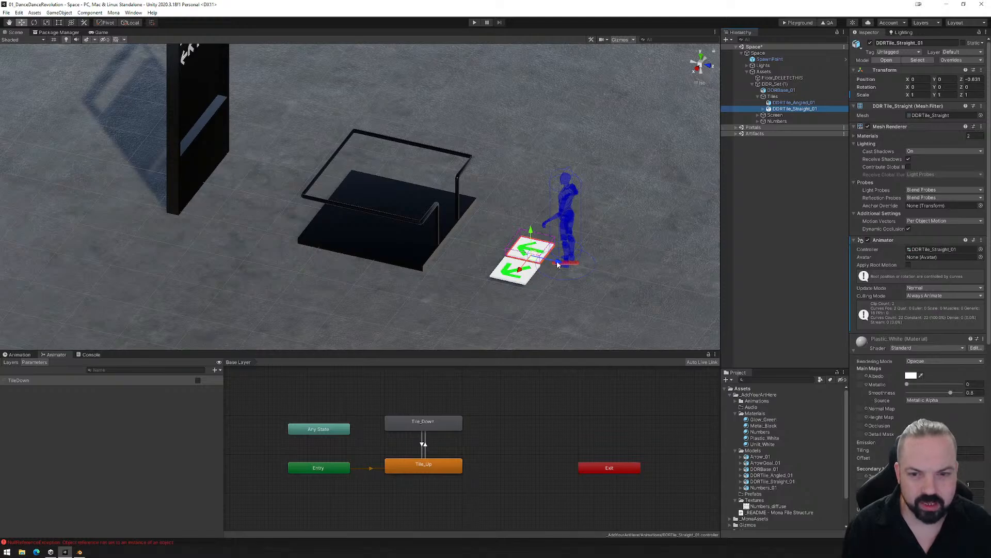
pyautogui.keyDown('ctrl'); pyautogui.click(778, 104); pyautogui.keyUp('ctrl')
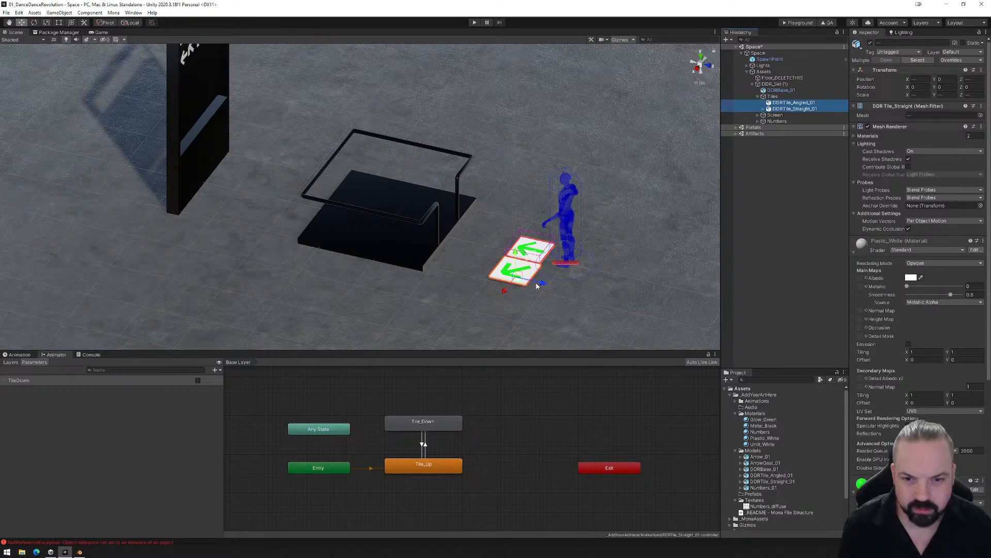
pyautogui.moveTo(537, 286); pyautogui.dragTo(354, 244)
pyautogui.keyDown('alt'); pyautogui.moveTo(474, 237); pyautogui.dragTo(364, 307); pyautogui.keyUp('alt')
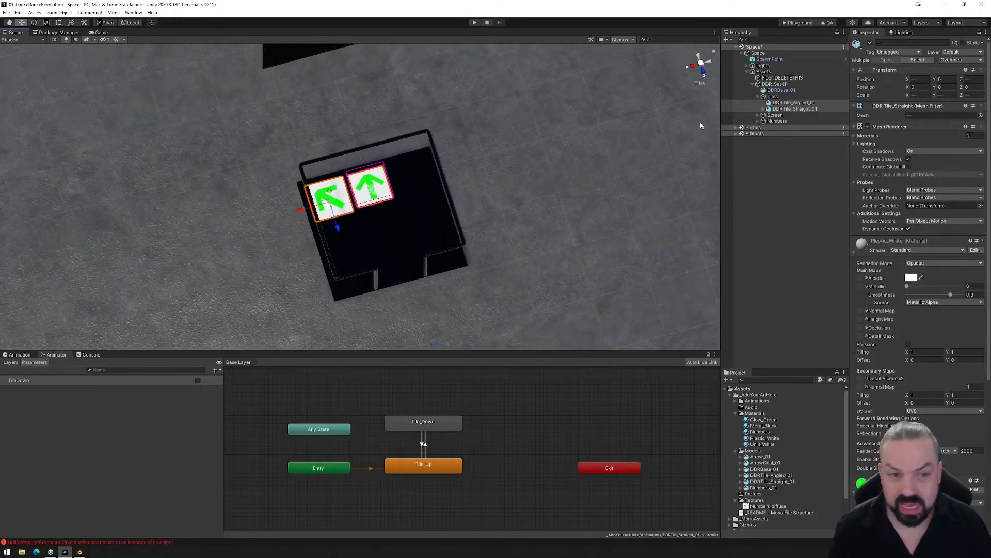
# - Set DDRTile_Angled_01's scale to 1 on the X, Y and Z axes
pyautogui.click(803, 103)
pyautogui.click(917, 95)
pyautogui.write('1')
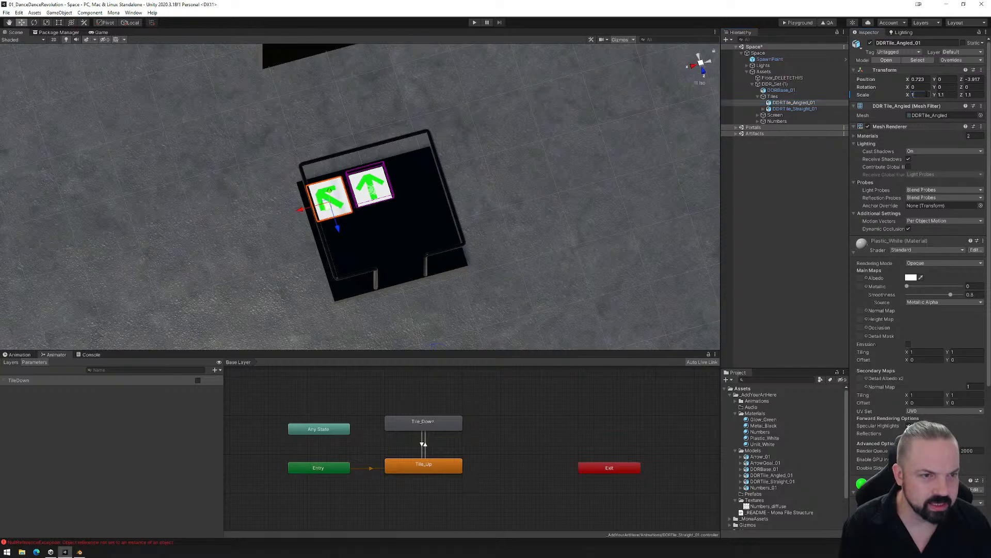
pyautogui.write('1')
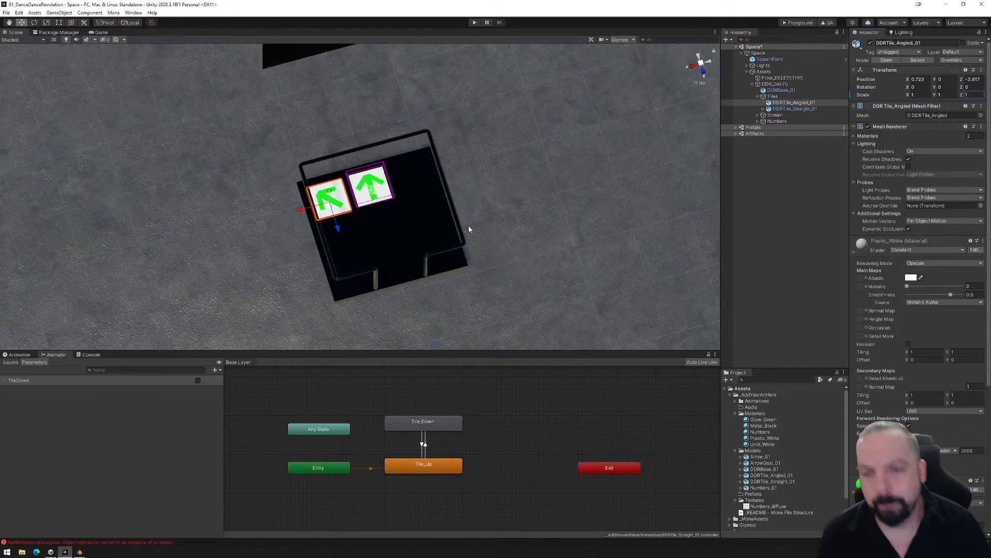
# - Build the Playground files again and upload the PlaygroundFiles folder to the Mona Playground page
pyautogui.keyDown('alt'); pyautogui.moveTo(409, 244); pyautogui.dragTo(408, 207); pyautogui.keyUp('alt')
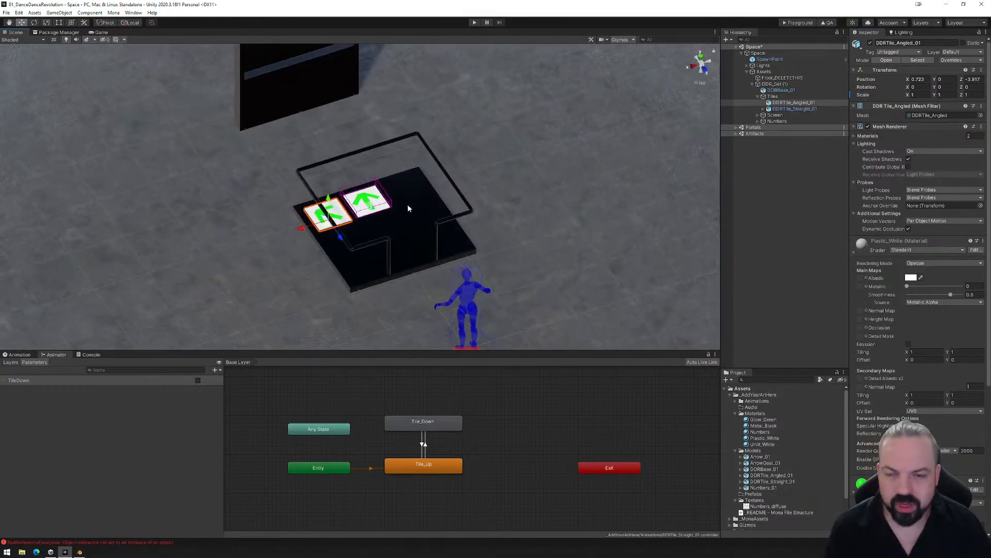
pyautogui.scroll(2, 408, 208)
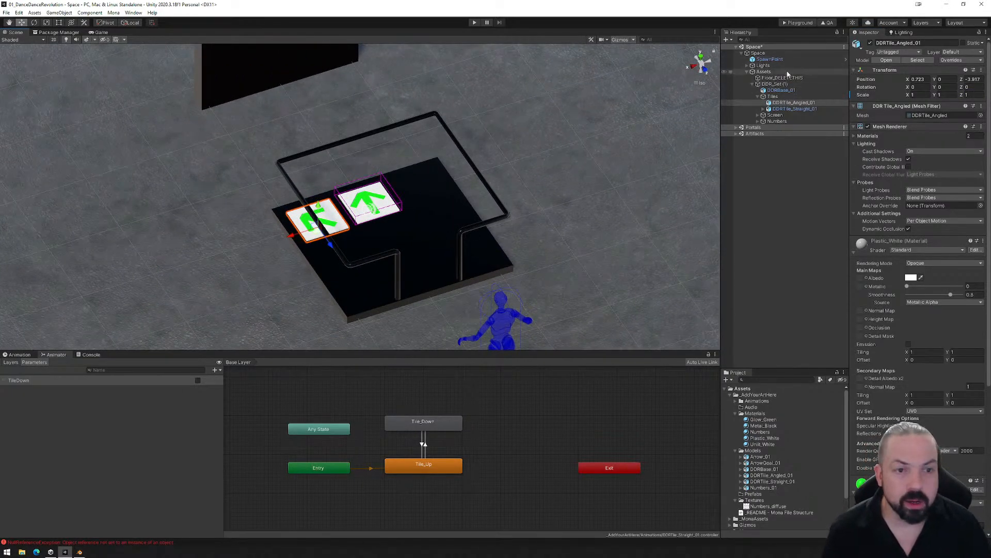
pyautogui.click(798, 23)
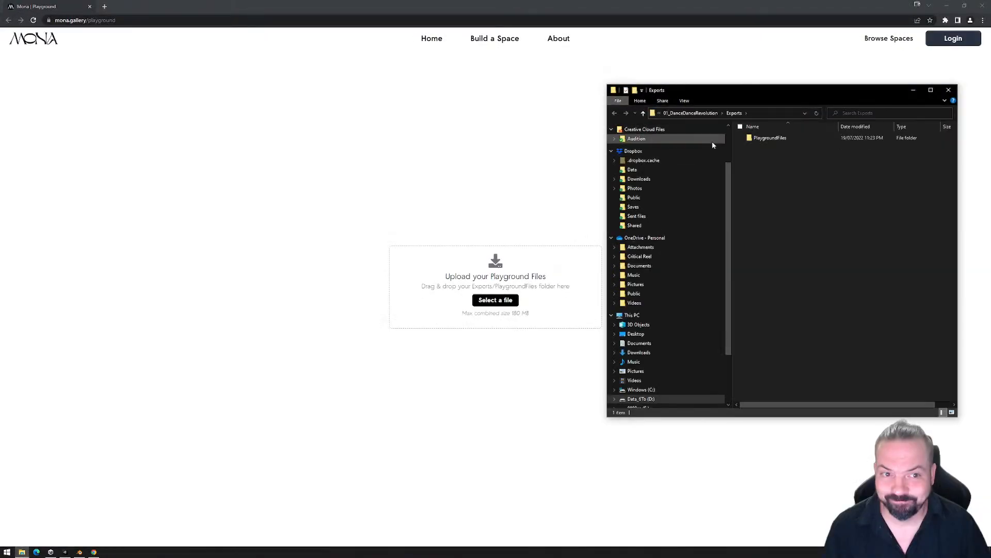
pyautogui.moveTo(757, 144); pyautogui.dragTo(436, 286)
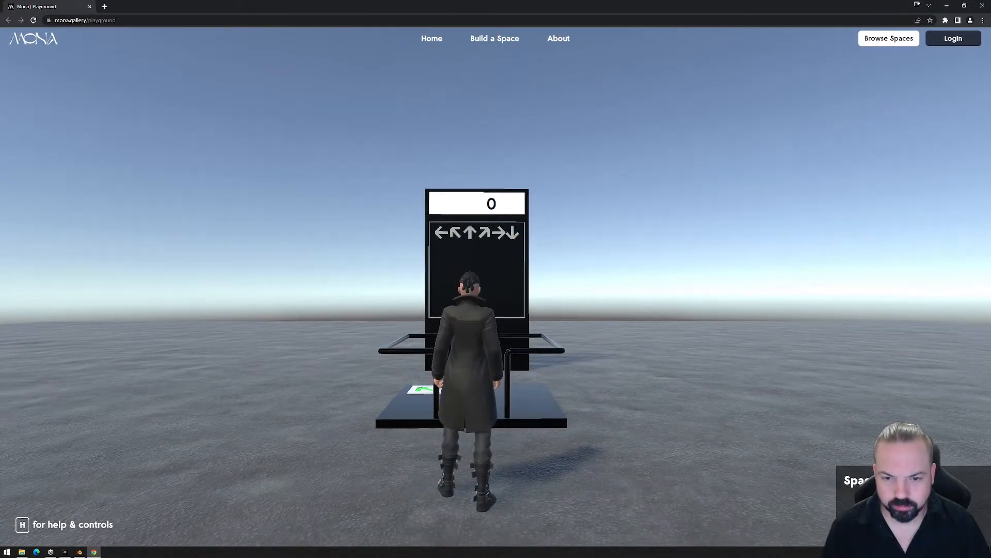
# - Walk the avatar repeatedly on and off the straight arrow tile in the Playground to test its trigger and animation
pyautogui.click(496, 287)
pyautogui.press('w')
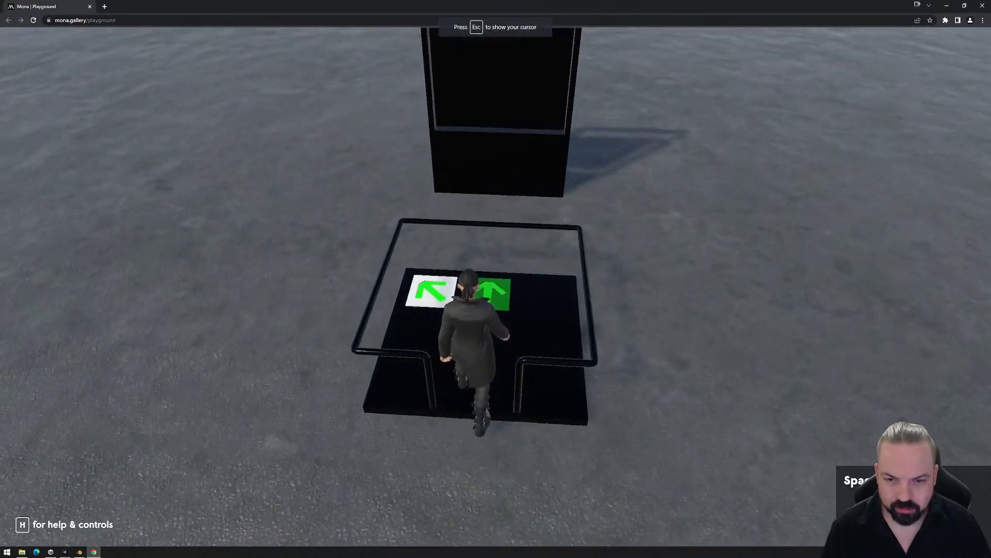
pyautogui.press('s')
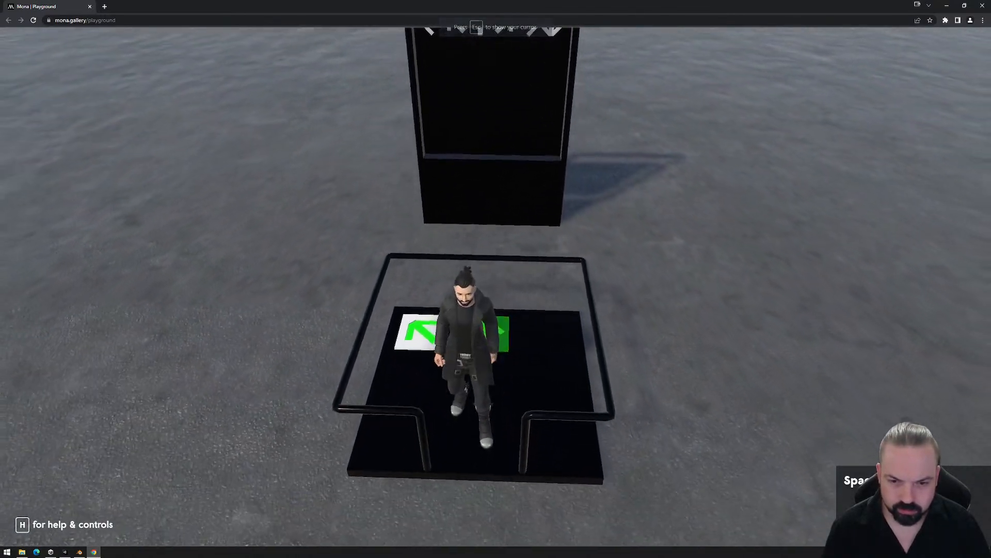
pyautogui.press('w')
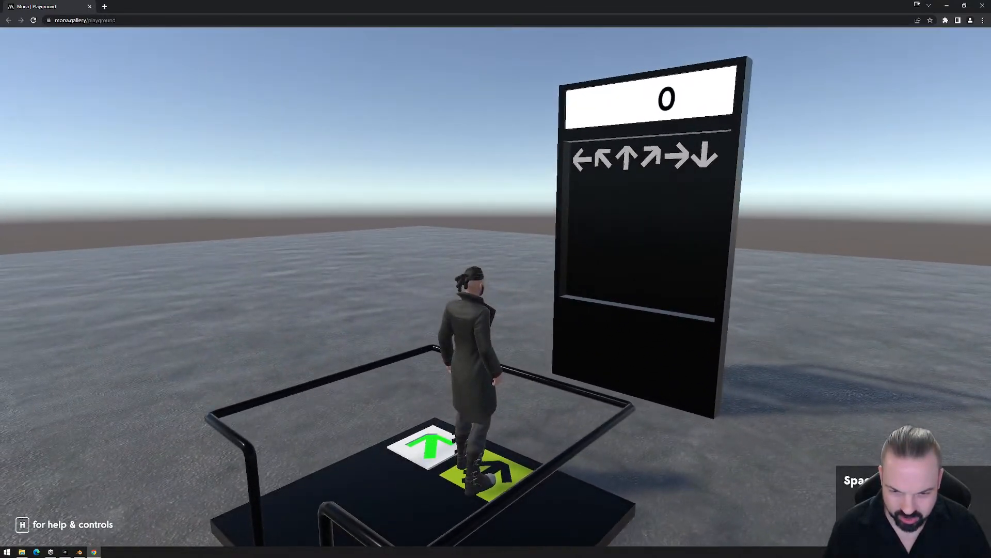
pyautogui.press('s')
pyautogui.press('w')
pyautogui.press('s')
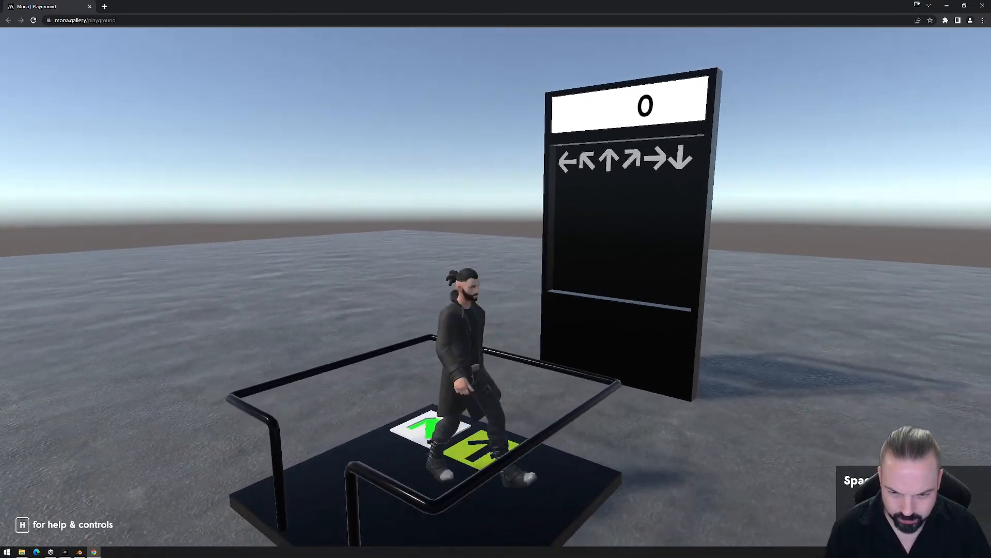
pyautogui.press('w')
pyautogui.press('s')
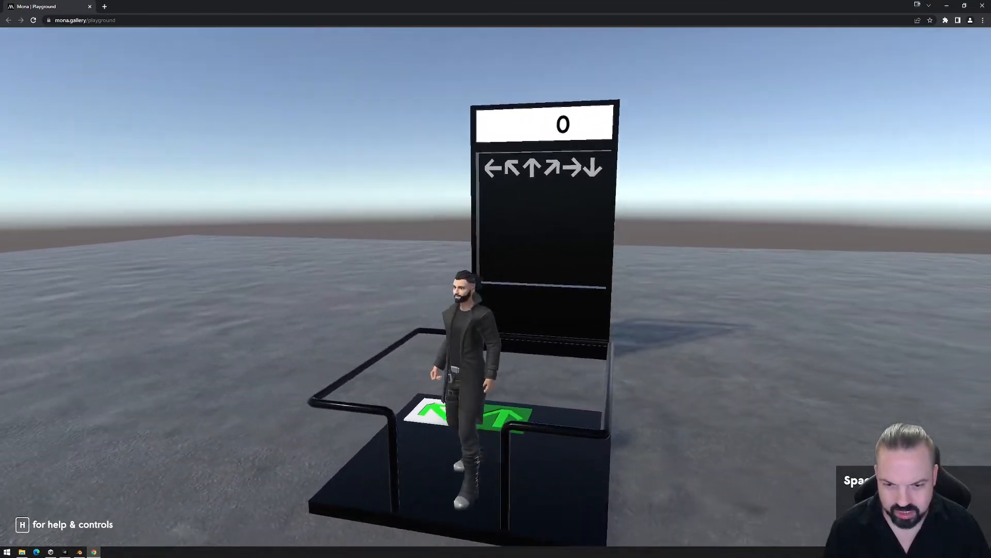
pyautogui.press('w')
pyautogui.press('s')
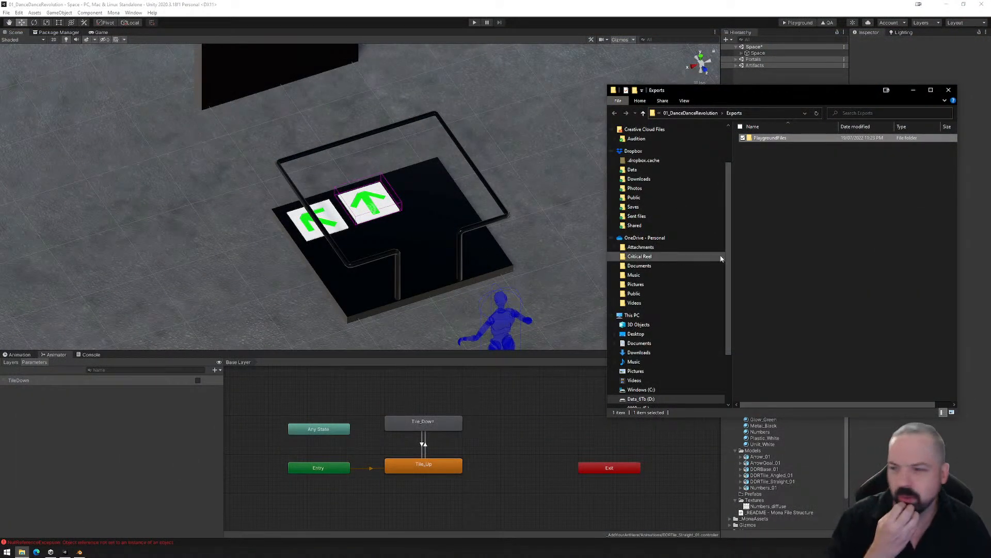
# - Delete the PlaygroundFiles folder from Exports and close the folder window
pyautogui.click(802, 192)
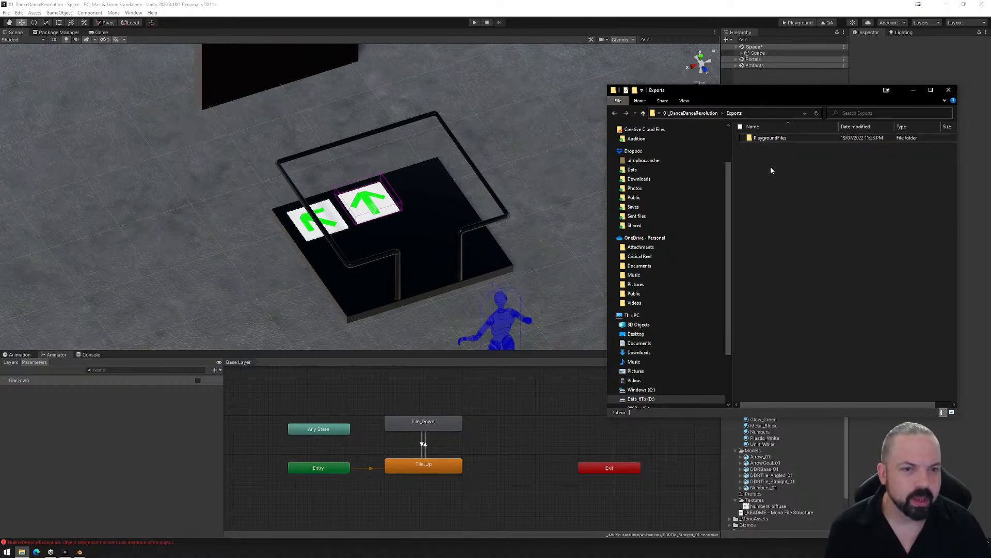
pyautogui.click(773, 139)
pyautogui.press('Delete')
pyautogui.click(948, 91)
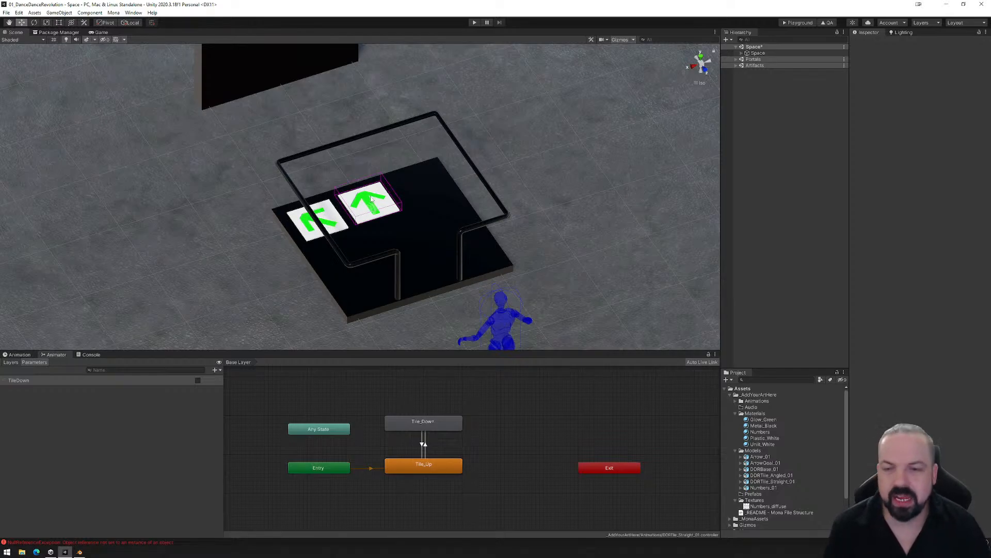
# - Deactivate DDRTile_Angled_01 in the Tiles group of DDR_Set (1)
pyautogui.click(758, 53)
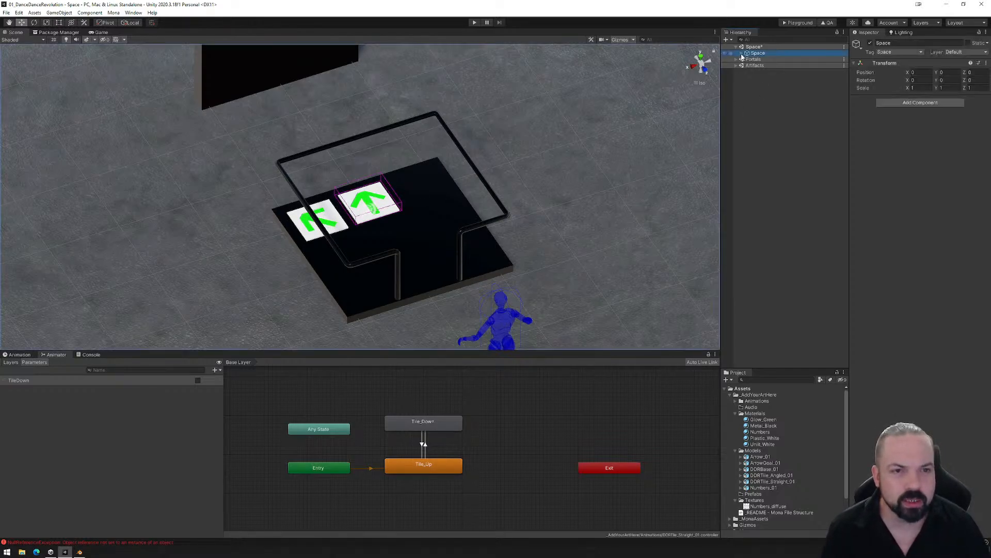
pyautogui.click(741, 53)
pyautogui.click(747, 71)
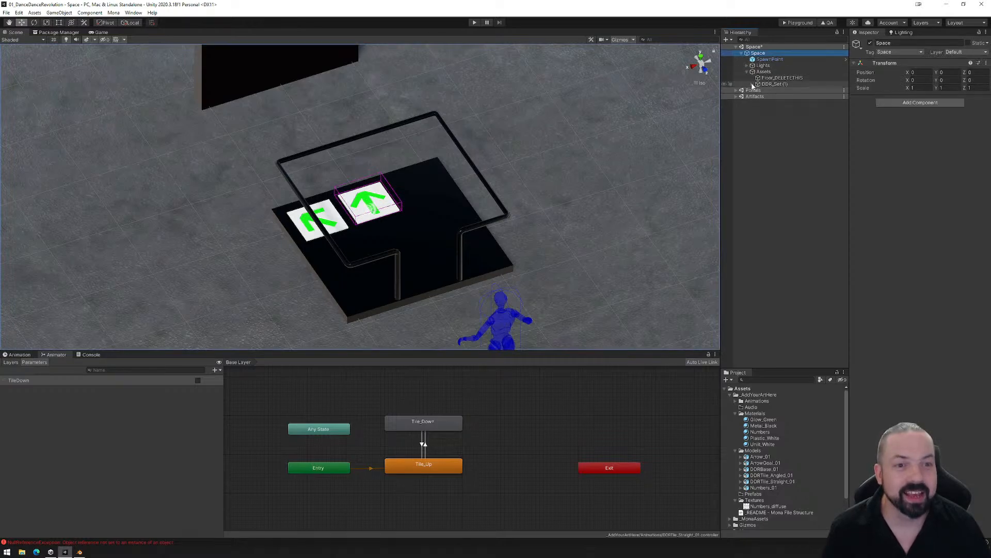
pyautogui.click(752, 84)
pyautogui.click(341, 225)
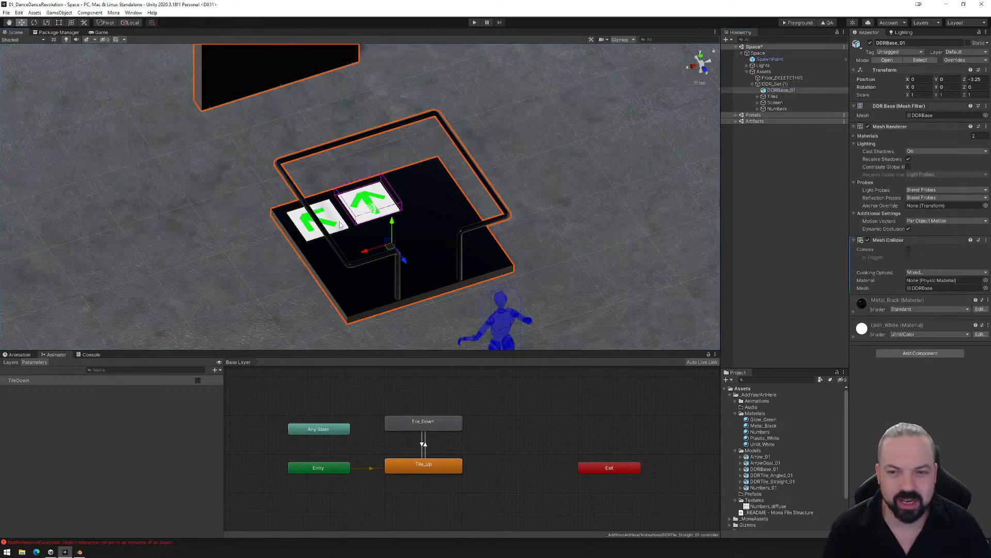
pyautogui.click(339, 225)
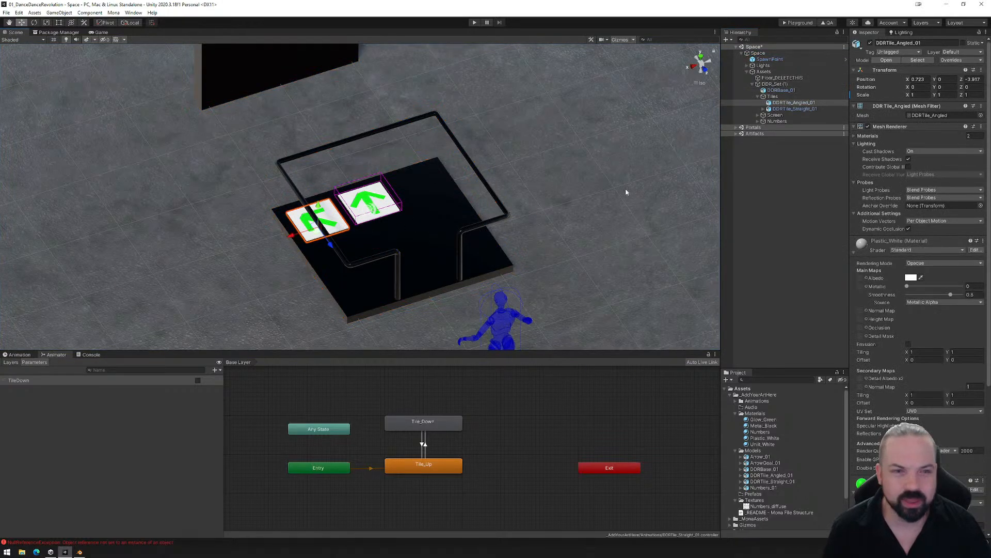
pyautogui.click(870, 43)
# - Duplicate DDRTile_Straight_01, move the copy to about X 0.695, Z -3.181 and rotate it to -90 on Y
pyautogui.click(795, 109)
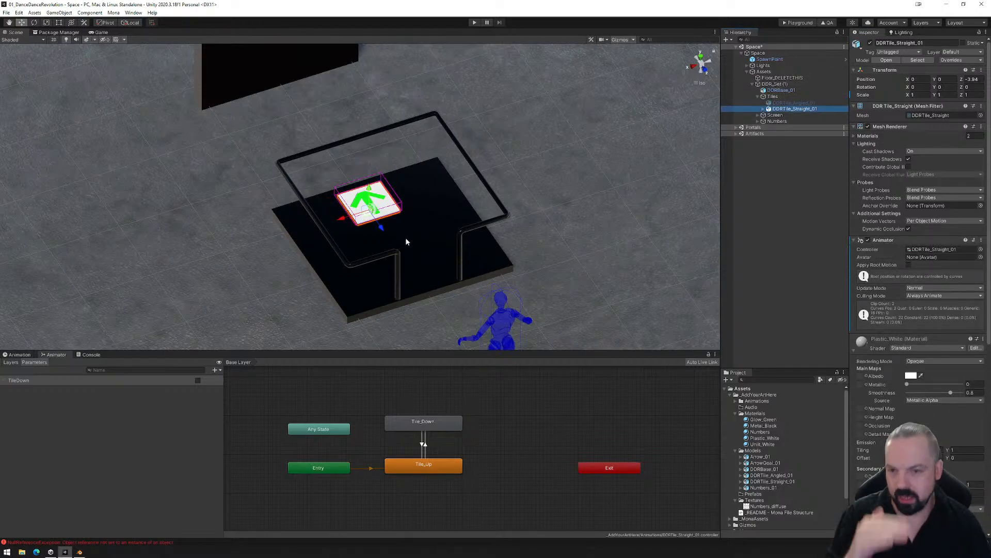
pyautogui.click(700, 55)
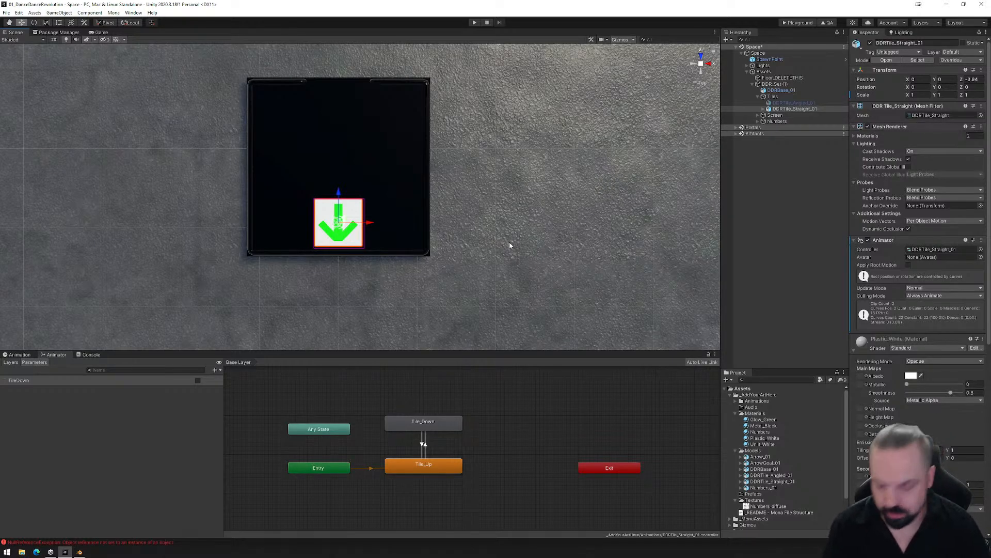
pyautogui.hotkey('ctrl', 'd')
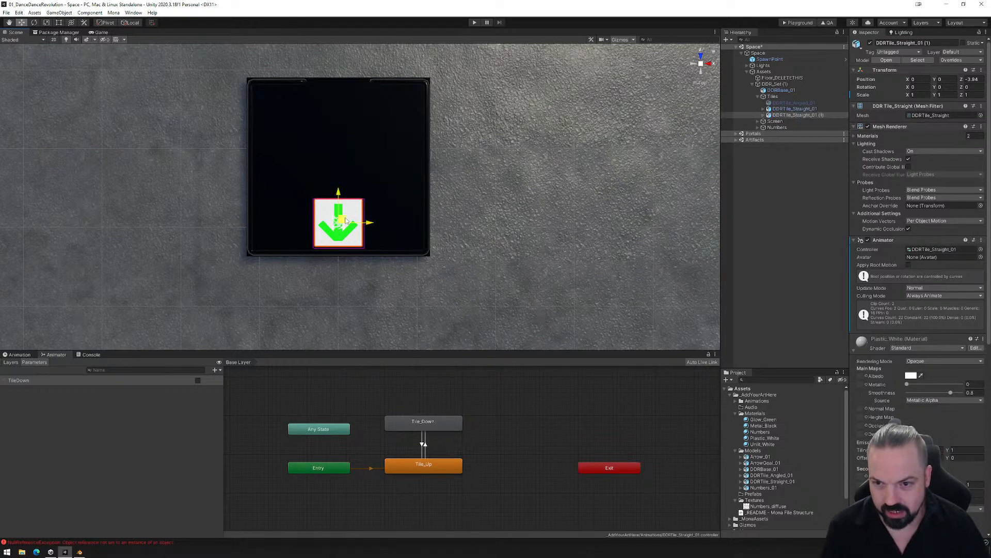
pyautogui.moveTo(346, 221); pyautogui.dragTo(492, 165)
pyautogui.click(36, 24)
pyautogui.click(21, 22)
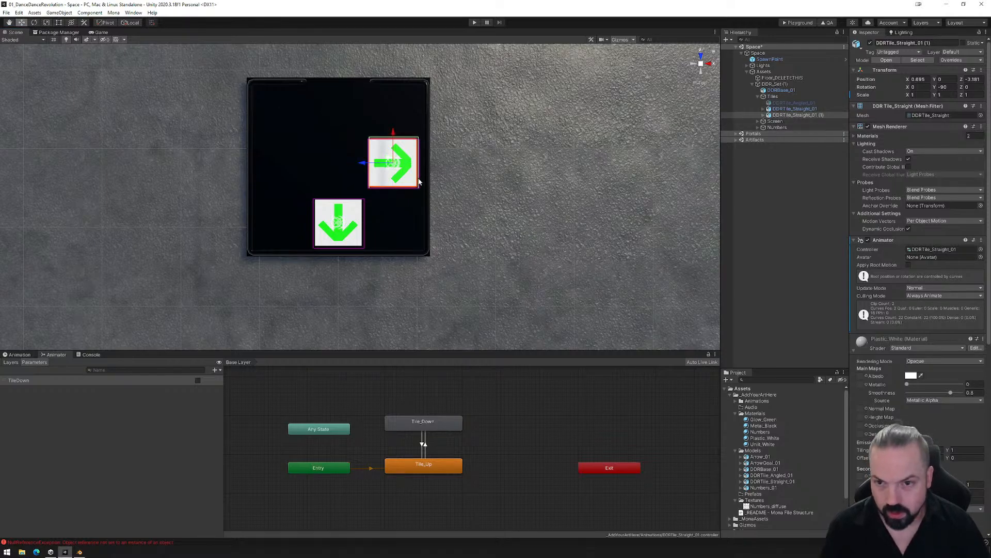
# - Duplicate DDRTile_Straight_01 (1), move the copy to about X 0.01, Z -2.56 and rotate it to -180 on Y
pyautogui.click(786, 115)
pyautogui.hotkey('ctrl', 'd')
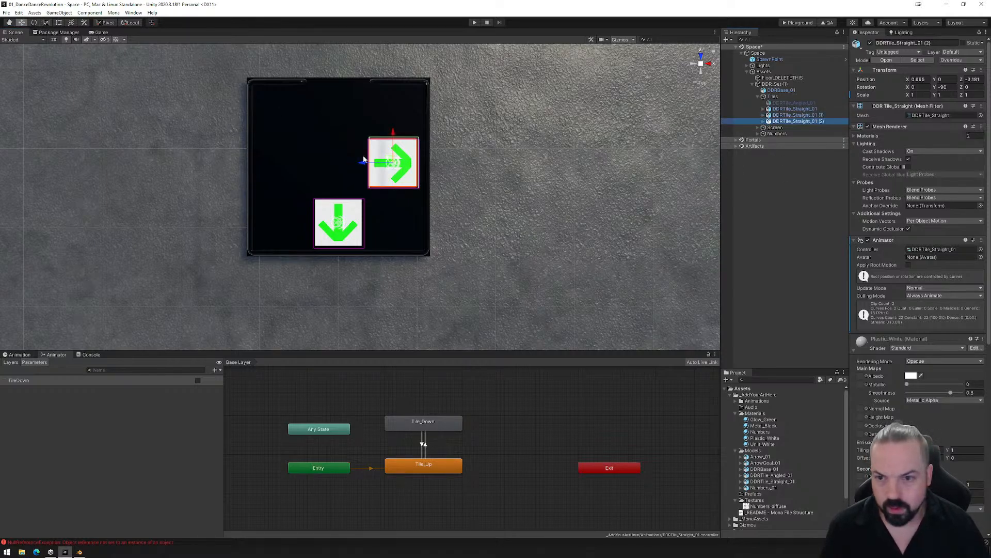
pyautogui.moveTo(388, 160); pyautogui.dragTo(447, 127)
pyautogui.click(34, 22)
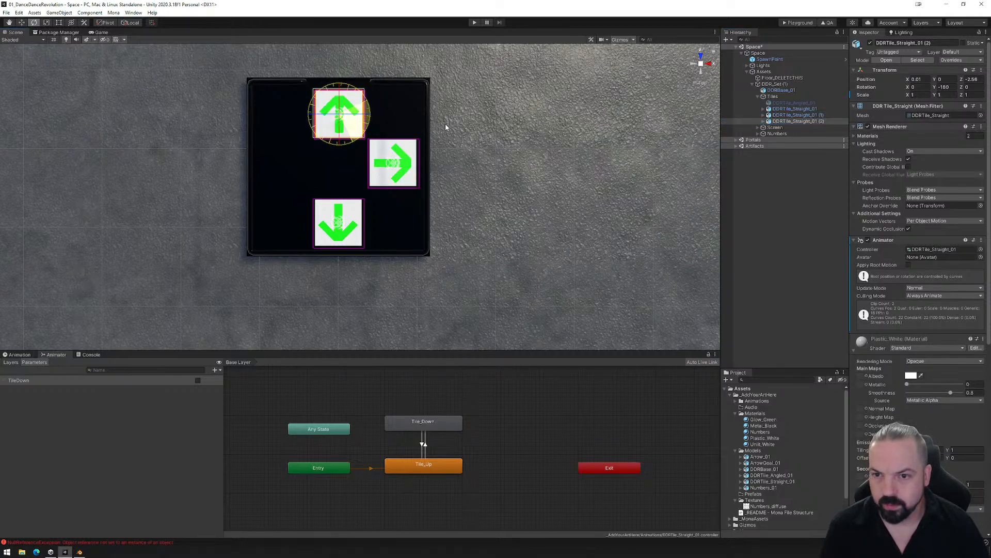
pyautogui.click(21, 22)
# - Duplicate DDRTile_Straight_01 (2), move the copy to about X -0.69, Z -3.221 and rotate it to -270 on Y
pyautogui.click(800, 122)
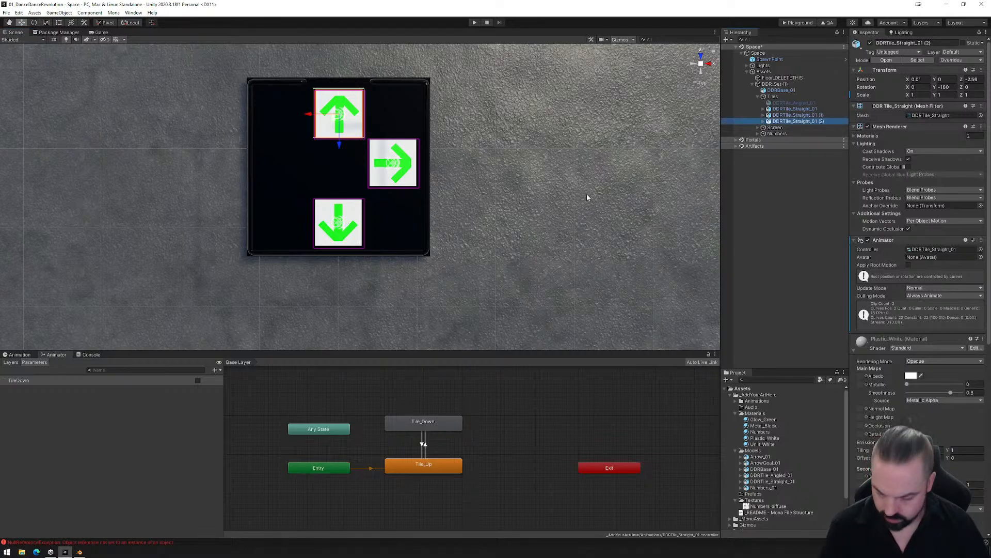
pyautogui.hotkey('ctrl', 'd')
pyautogui.moveTo(337, 128); pyautogui.dragTo(377, 136)
pyautogui.click(34, 23)
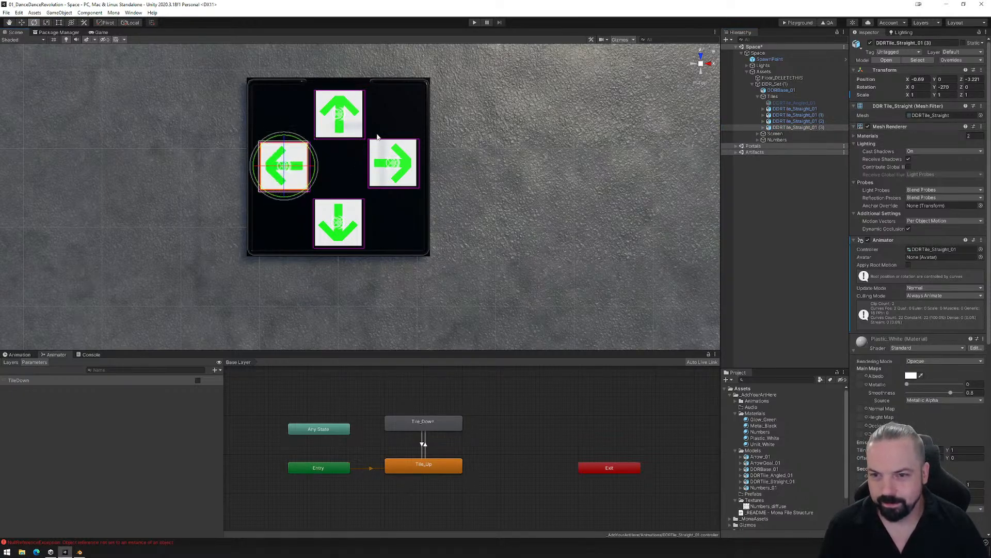
# - Nudge DDRTile_Straight_01 (1) to about X 0.72, Z -3.25 on the dance platform
pyautogui.click(394, 164)
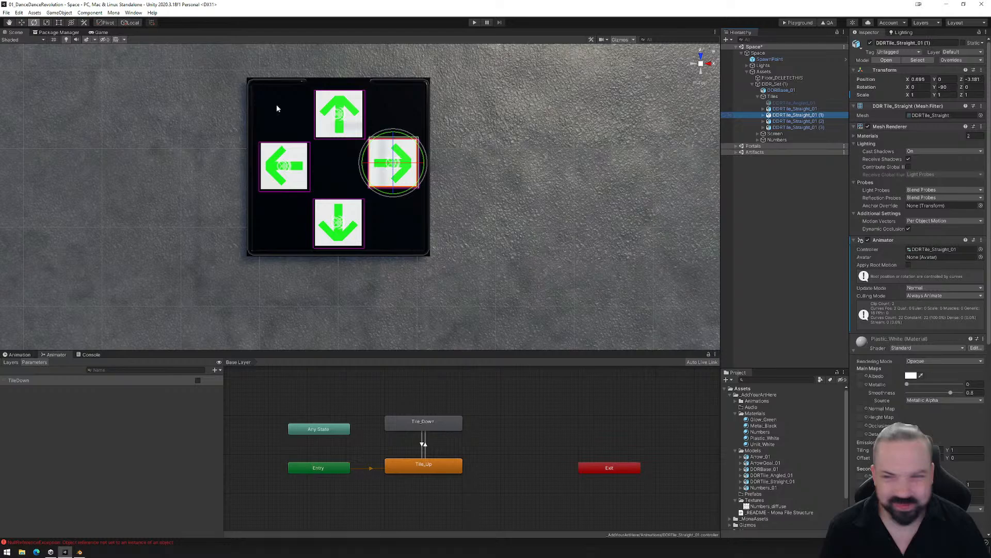
pyautogui.click(22, 23)
pyautogui.moveTo(394, 136); pyautogui.dragTo(400, 141)
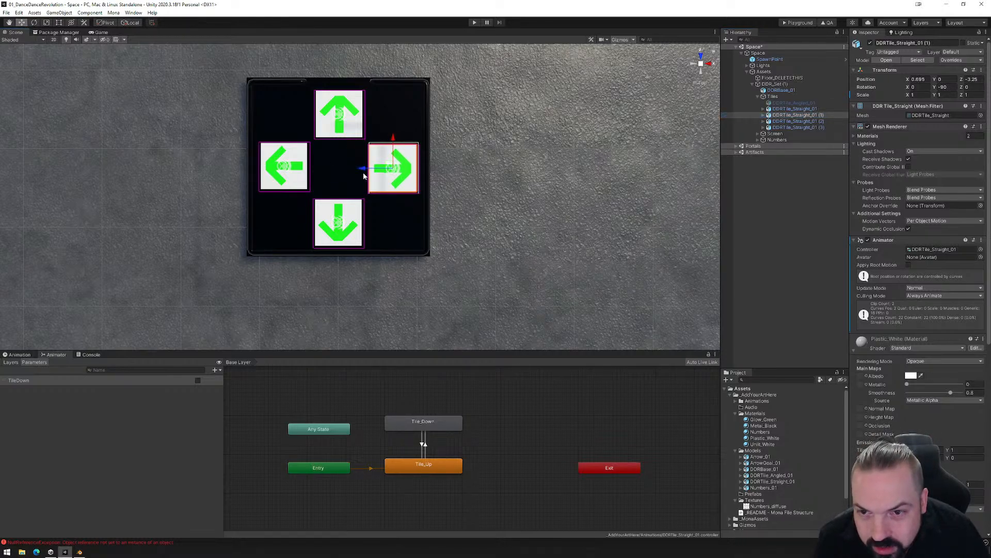
pyautogui.moveTo(364, 172); pyautogui.dragTo(366, 172)
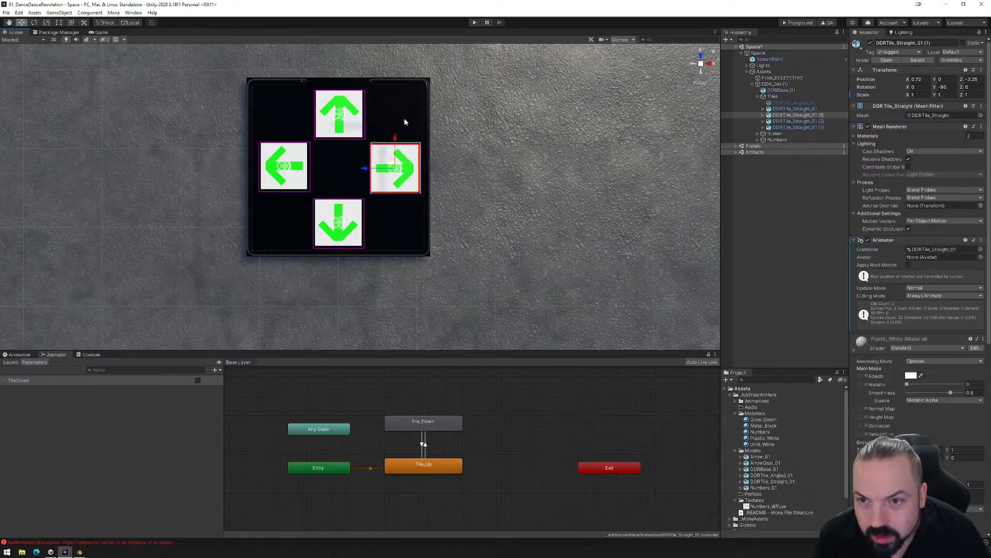
# - Nudge DDRTile_Straight_01 (2) to about Z -2.54 and DDRTile_Straight_01 (3) to about X -0.715, Z -3.256
pyautogui.click(795, 121)
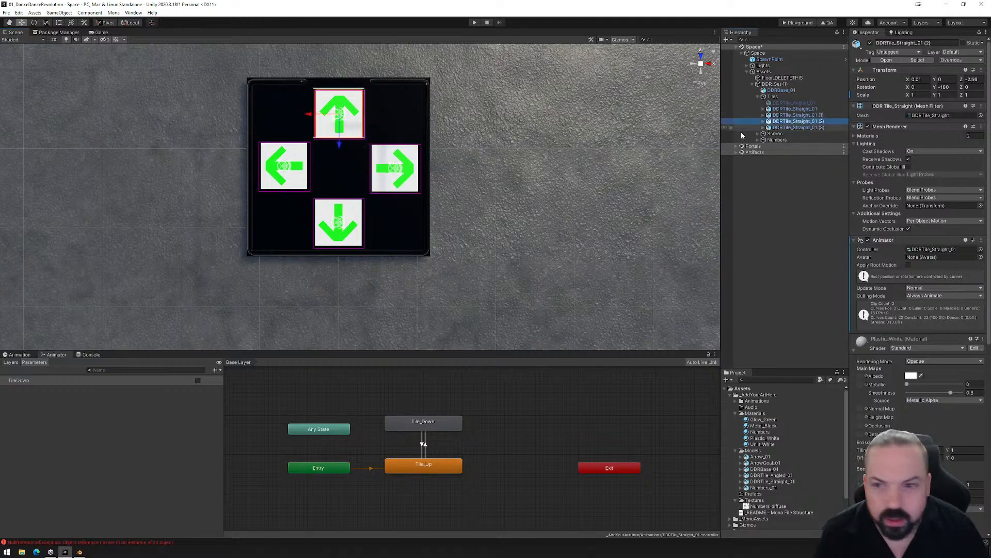
pyautogui.click(339, 145)
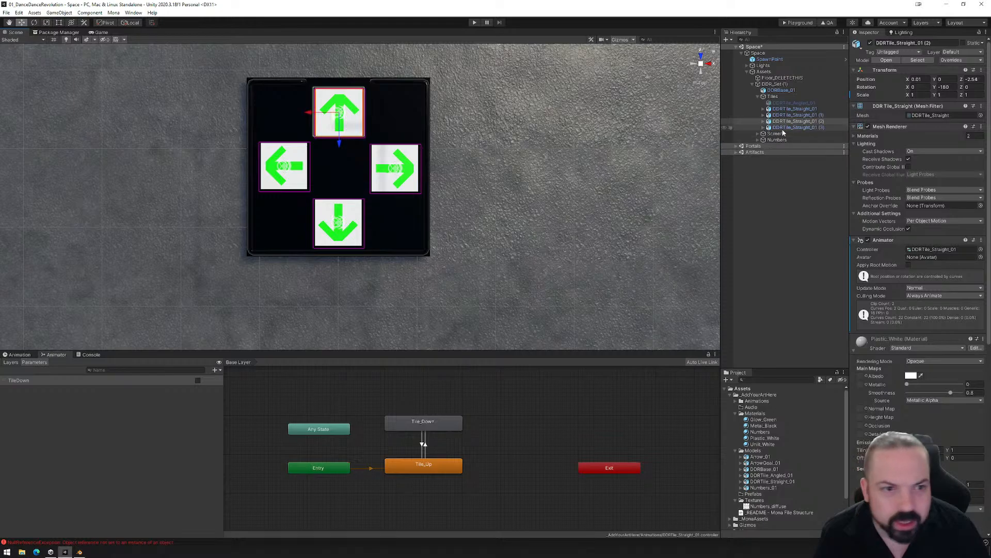
pyautogui.click(798, 127)
pyautogui.moveTo(312, 169); pyautogui.dragTo(284, 201)
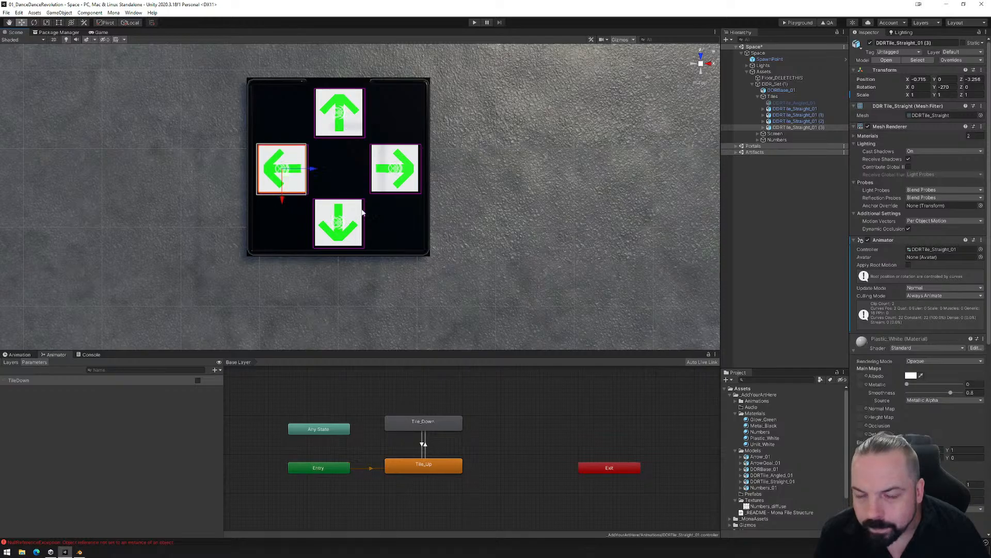
pyautogui.keyDown('alt'); pyautogui.moveTo(362, 212); pyautogui.dragTo(230, 93); pyautogui.keyUp('alt')
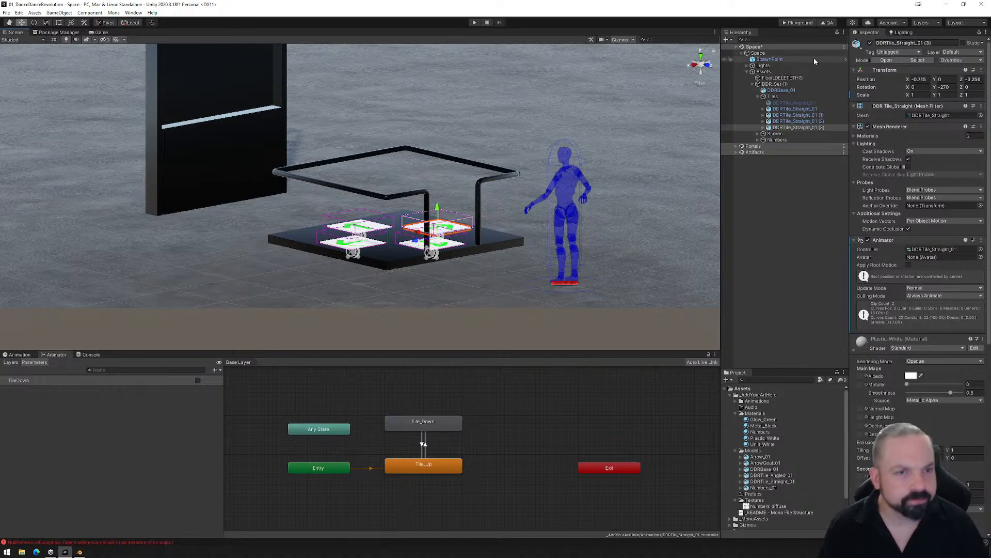
# - Build the Playground files, upload the PlaygroundFiles folder to the Mona Playground and walk onto the platform to test the four tiles
pyautogui.click(797, 23)
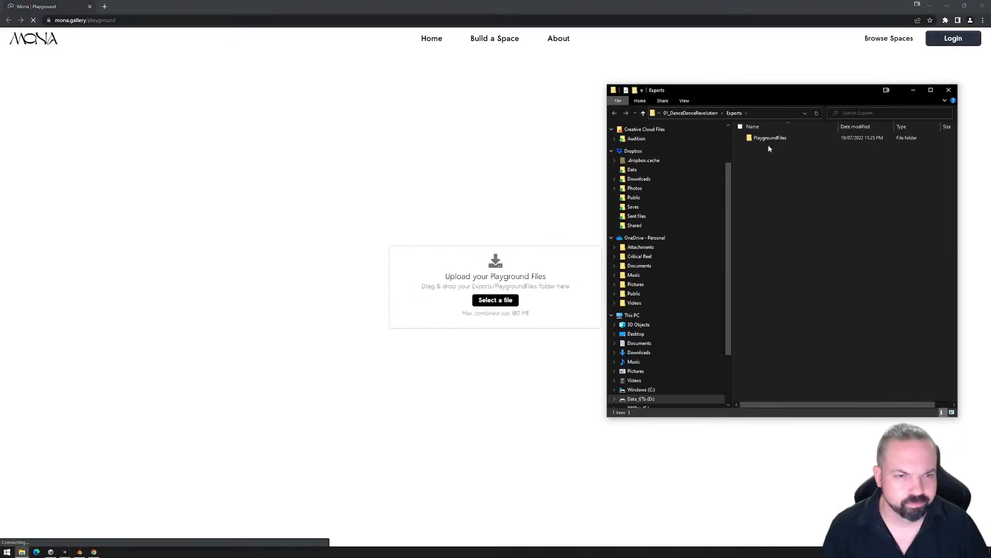
pyautogui.moveTo(769, 139); pyautogui.dragTo(436, 292)
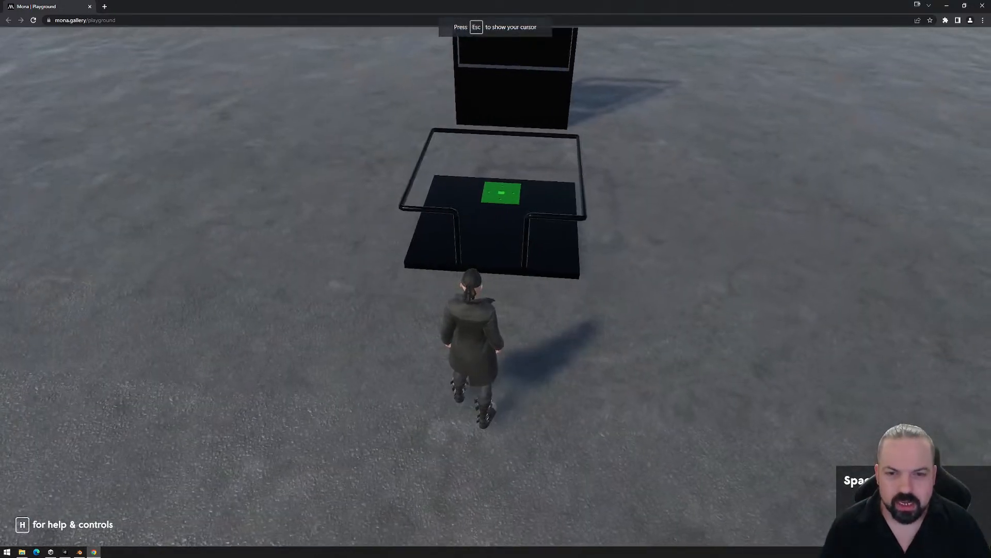
pyautogui.press('w')
pyautogui.press('s')
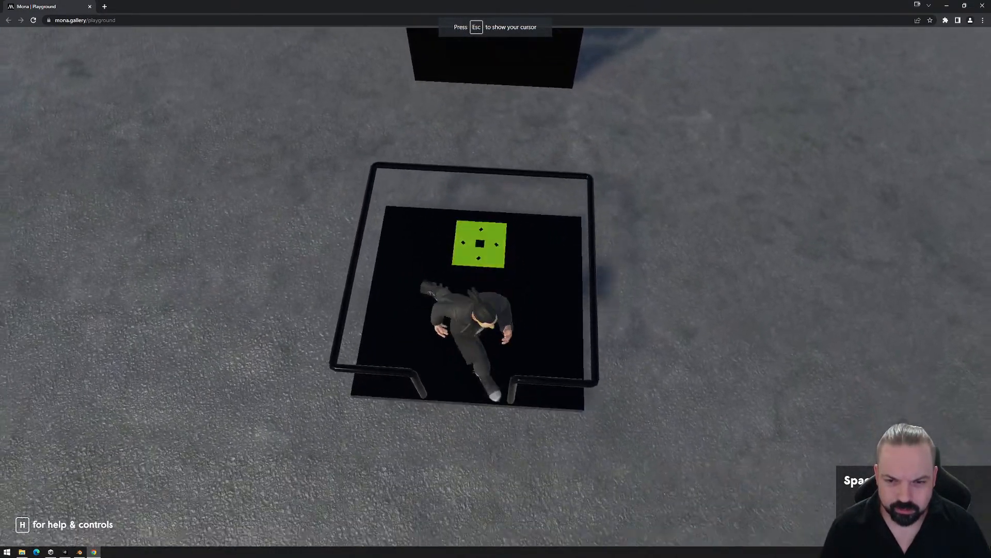
pyautogui.press('Escape')
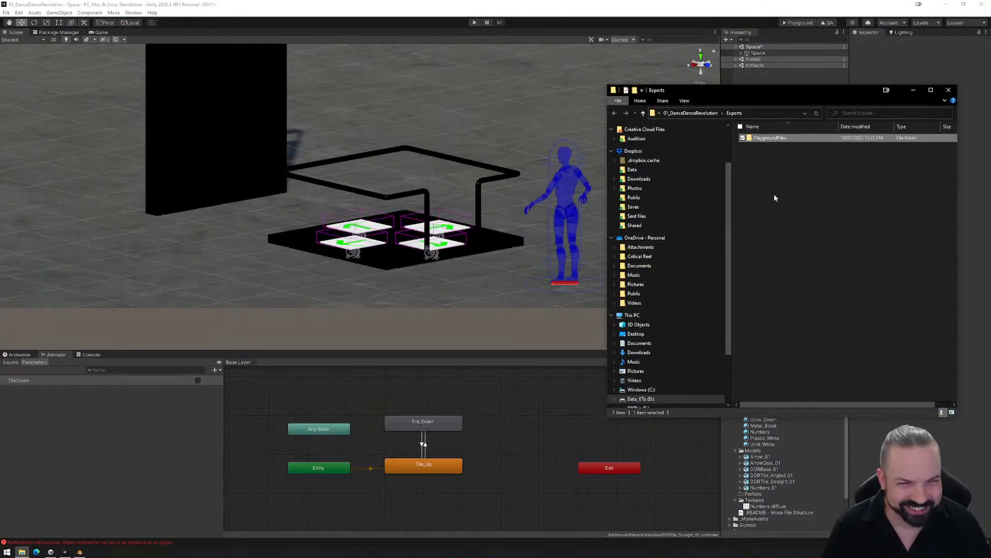
# - Permanently delete the PlaygroundFiles folder from the project's Exports folder and close the folder window
pyautogui.click(775, 198)
pyautogui.click(769, 138)
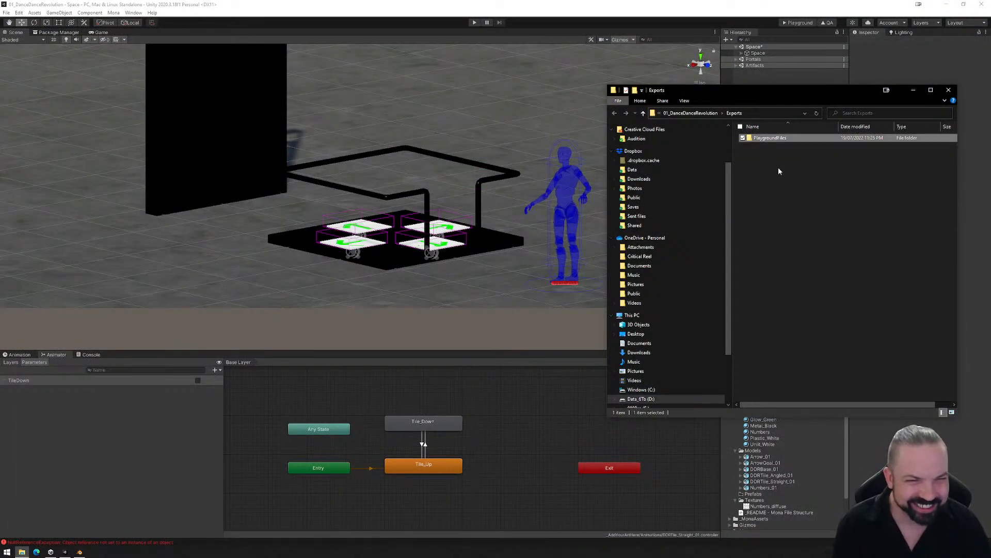
pyautogui.hotkey('shift', 'Delete')
pyautogui.press('Return')
pyautogui.click(949, 90)
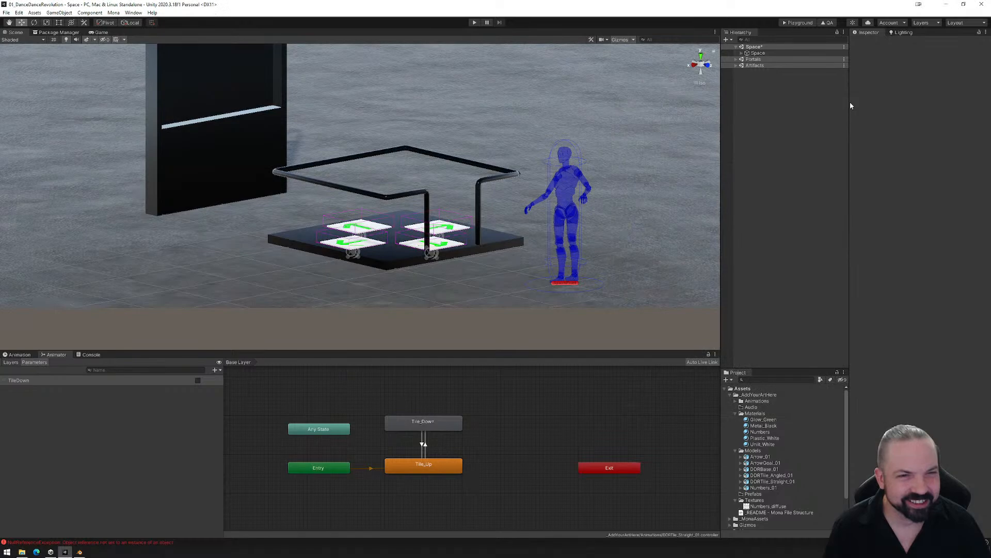
# - Show the animation of DDRTile_Straight_01, found in the Tiles group of DDR_Set (1) under the Space assets
pyautogui.click(742, 53)
pyautogui.click(747, 72)
pyautogui.click(775, 84)
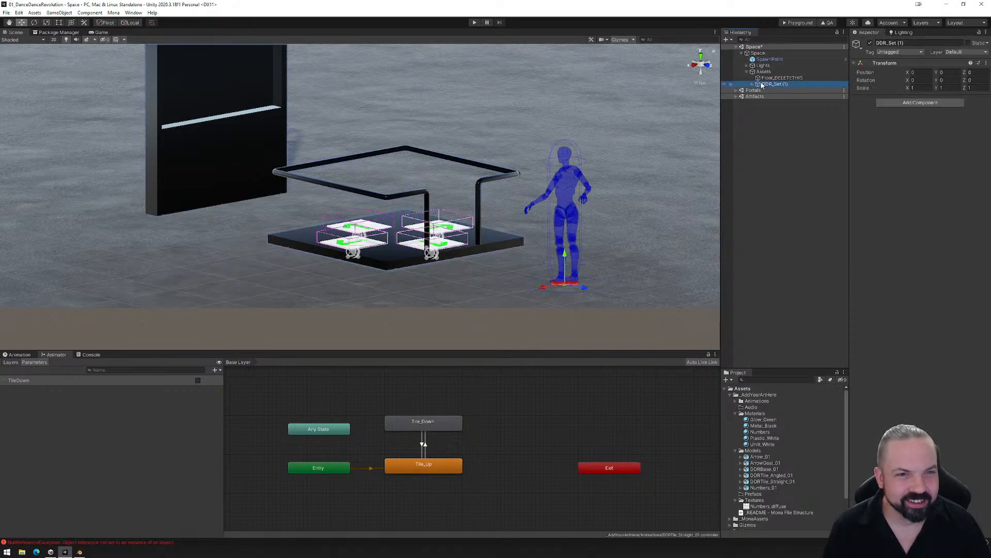
pyautogui.click(753, 83)
pyautogui.click(774, 109)
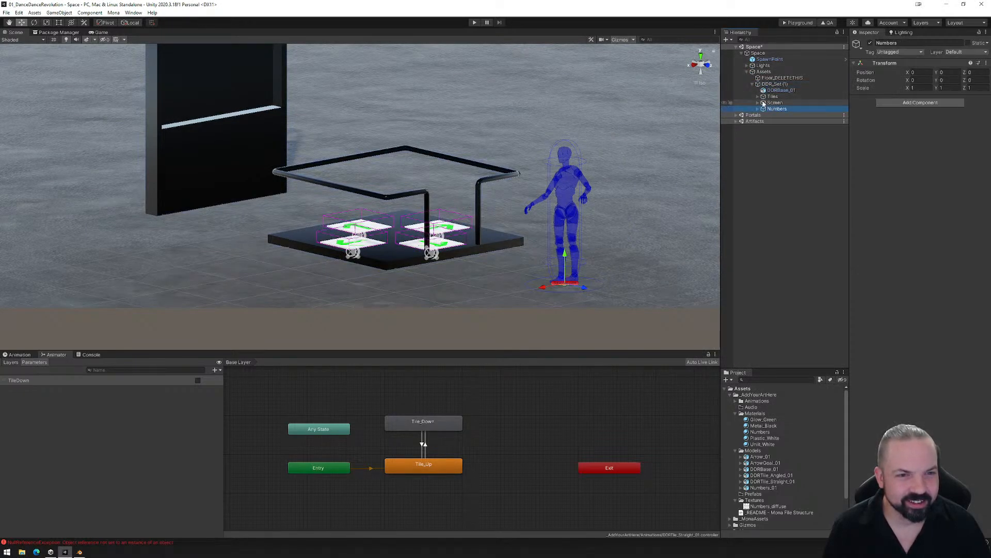
pyautogui.click(757, 96)
pyautogui.click(788, 109)
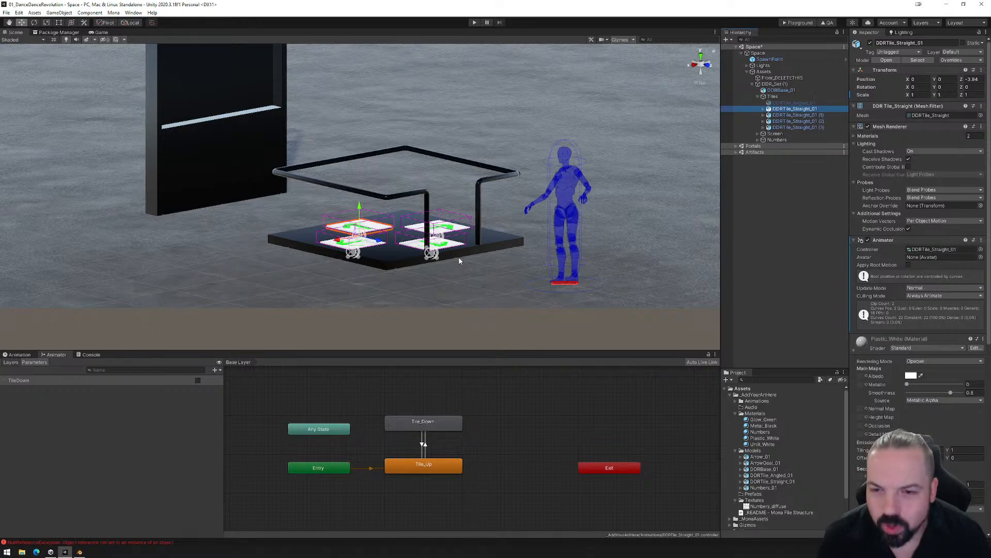
pyautogui.keyDown('alt'); pyautogui.moveTo(459, 261); pyautogui.dragTo(454, 300); pyautogui.keyUp('alt')
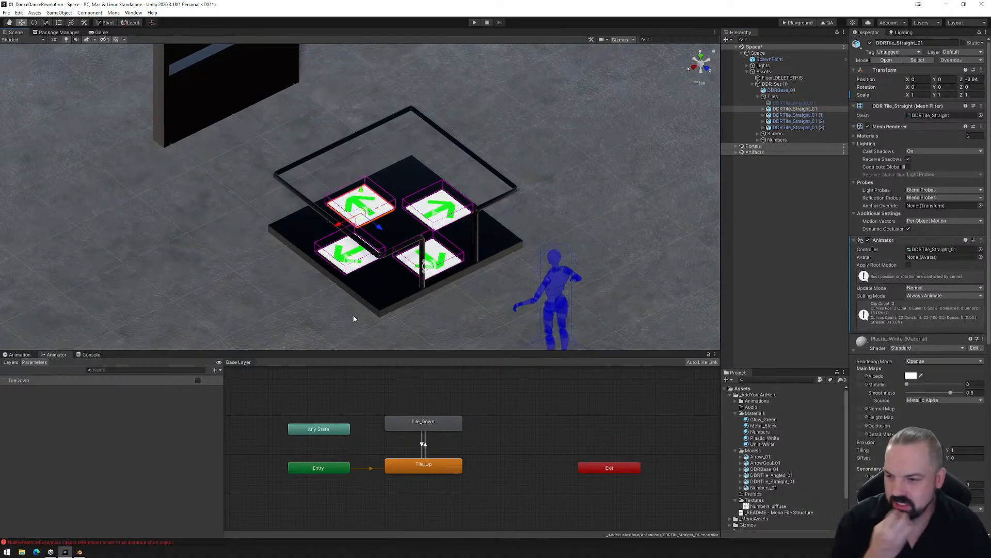
pyautogui.click(19, 355)
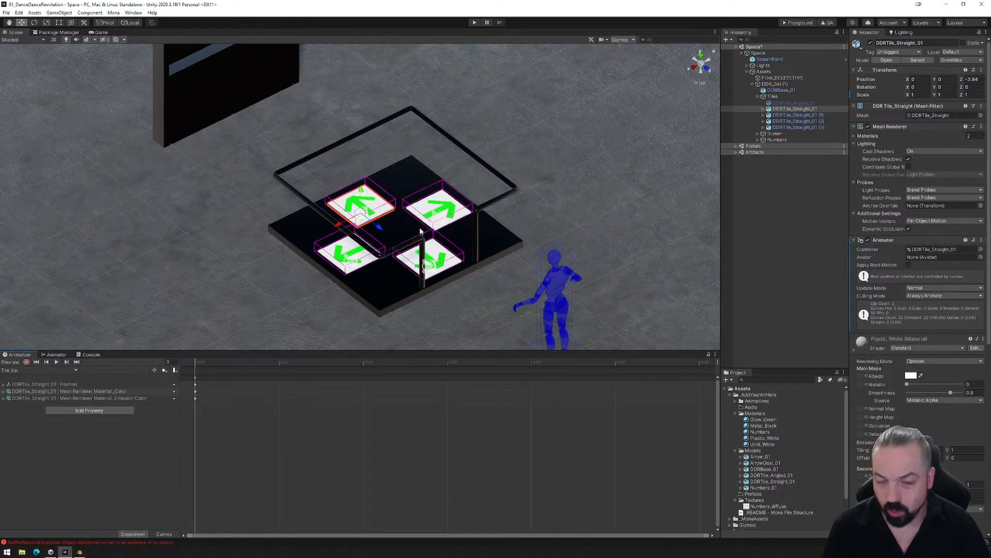
# - Delete the three duplicate tiles DDRTile_Straight_01 (1), (2) and (3), keeping only the original straight tile
pyautogui.click(789, 110)
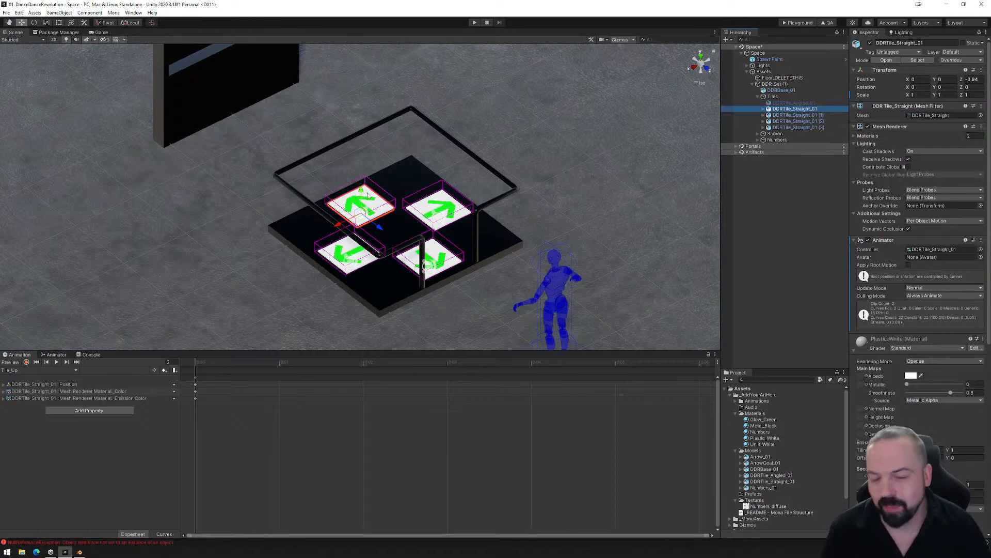
pyautogui.click(795, 115)
pyautogui.keyDown('shift'); pyautogui.click(796, 128); pyautogui.keyUp('shift')
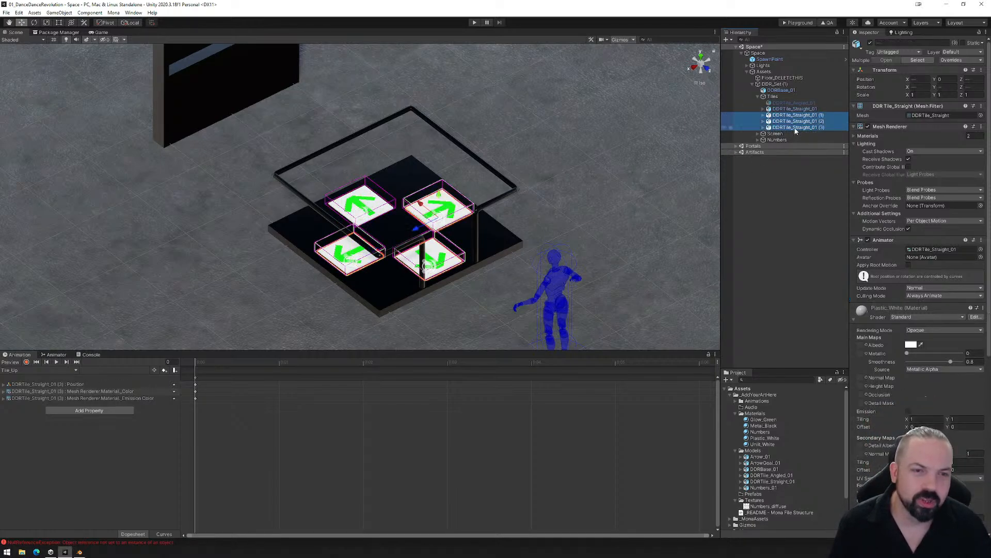
pyautogui.press('Delete')
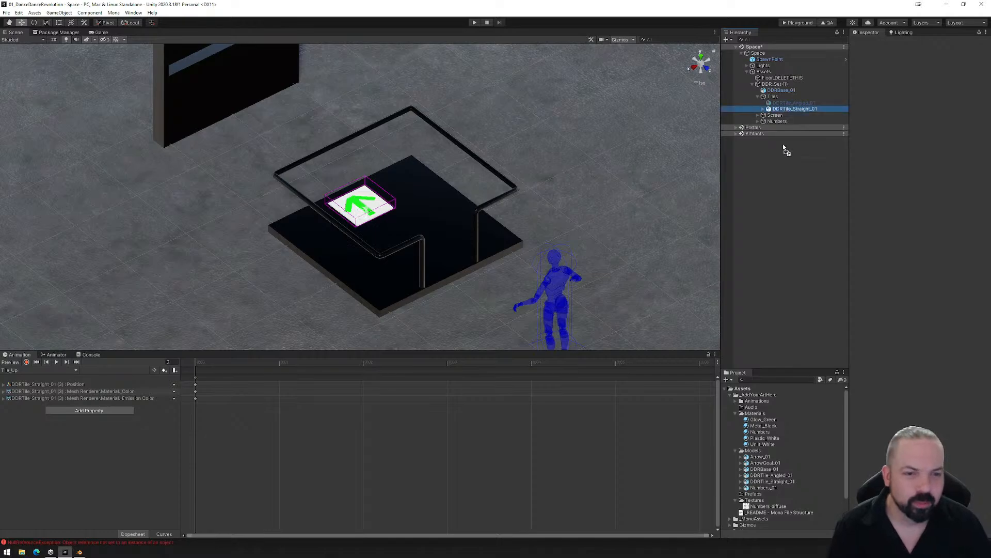
# - Save DDRTile_Straight_01 as a prefab in the Prefabs folder, then duplicate the scene tile and move the copy to about X 0.693, Z -3.236
pyautogui.moveTo(755, 447); pyautogui.dragTo(752, 494)
pyautogui.click(481, 292)
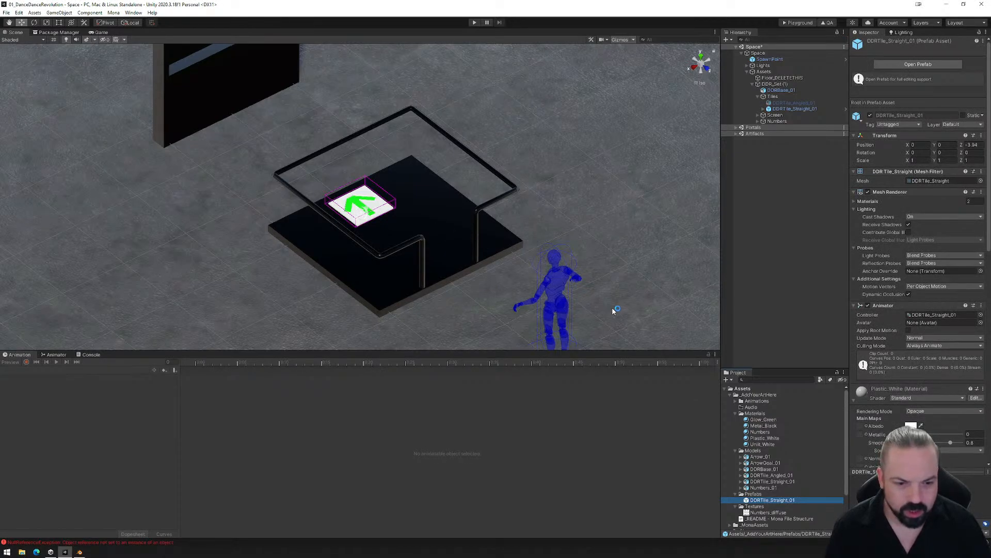
pyautogui.click(778, 109)
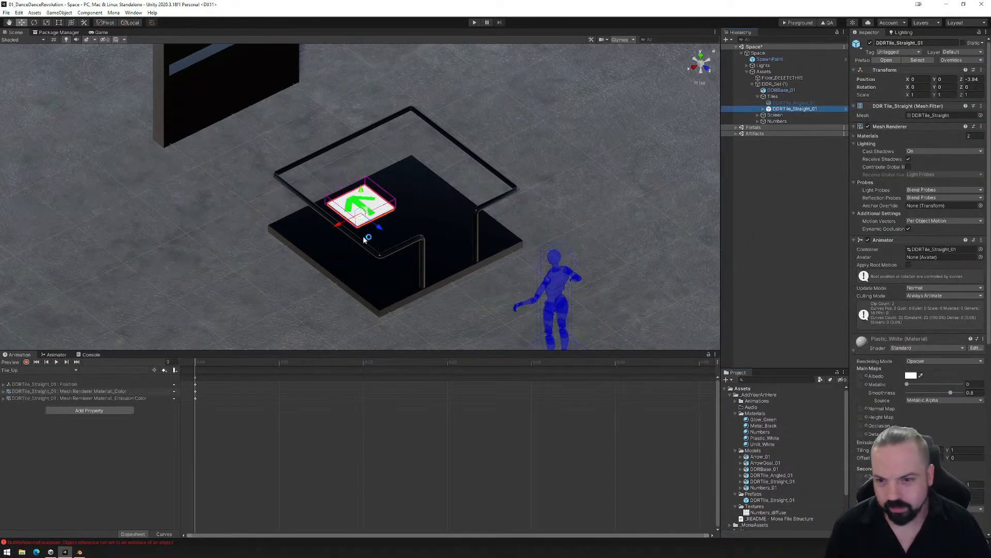
pyautogui.hotkey('ctrl', 'd')
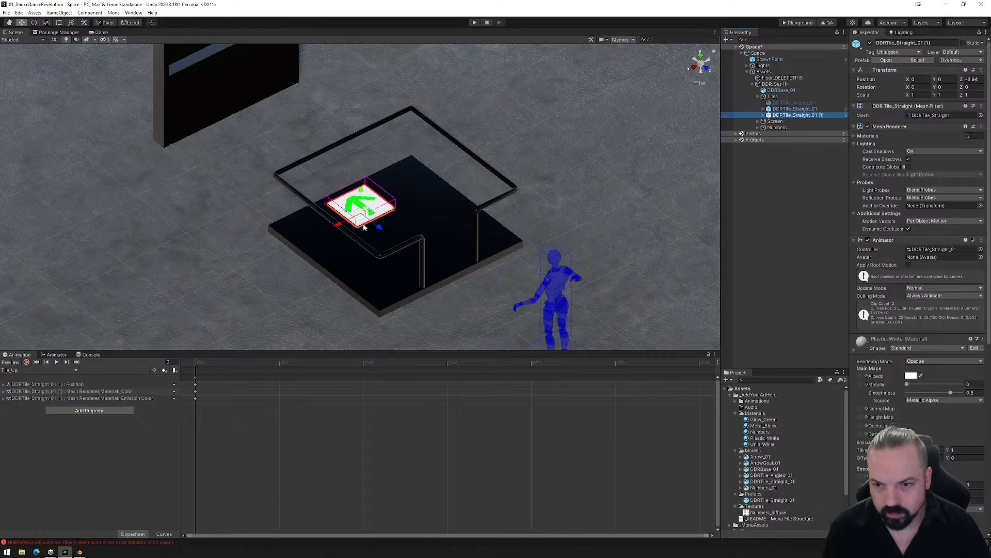
pyautogui.moveTo(362, 222); pyautogui.dragTo(354, 270)
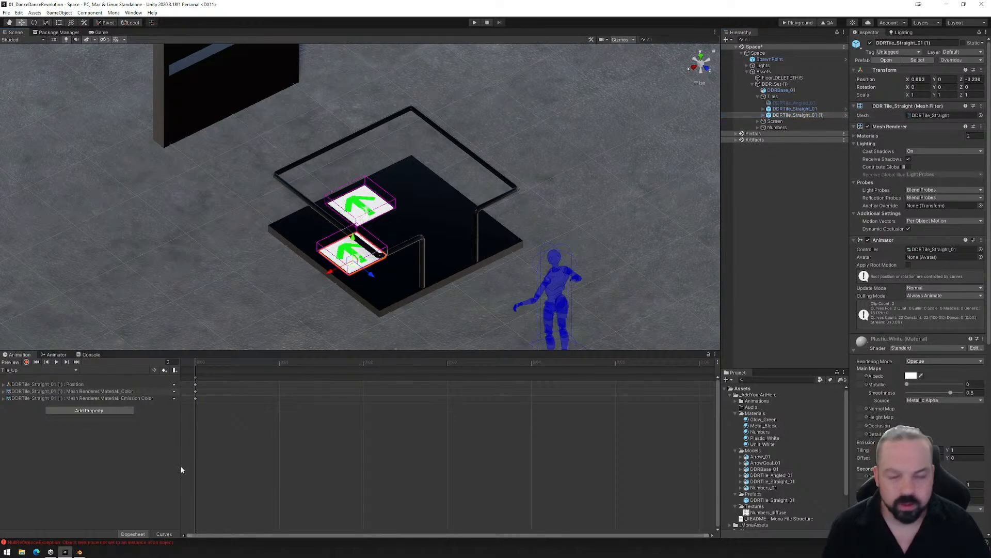
# - Build the Playground files, then delete the PlaygroundFiles folder from the project's Exports folder and close the folder window
pyautogui.click(797, 22)
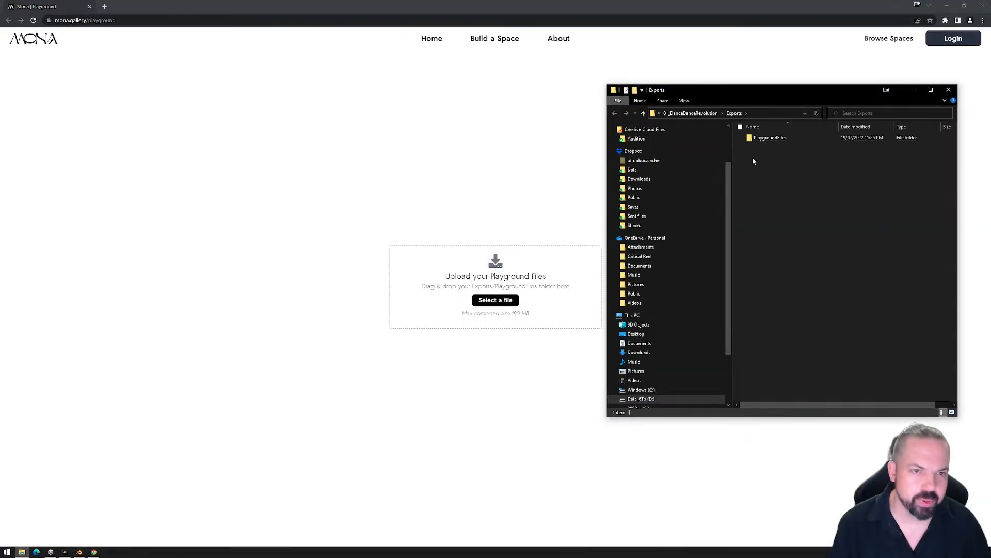
pyautogui.click(758, 137)
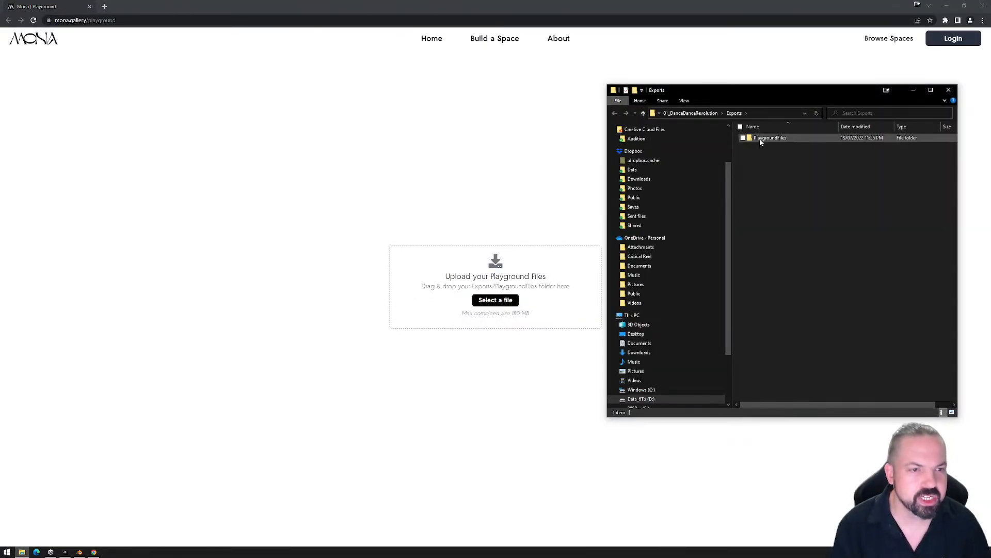
pyautogui.press('Delete')
pyautogui.press('Return')
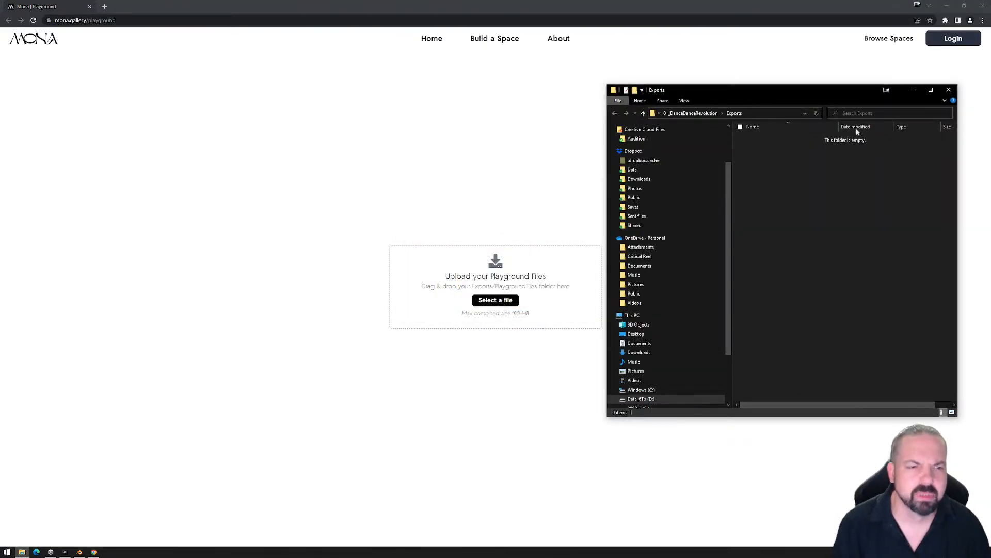
pyautogui.click(947, 90)
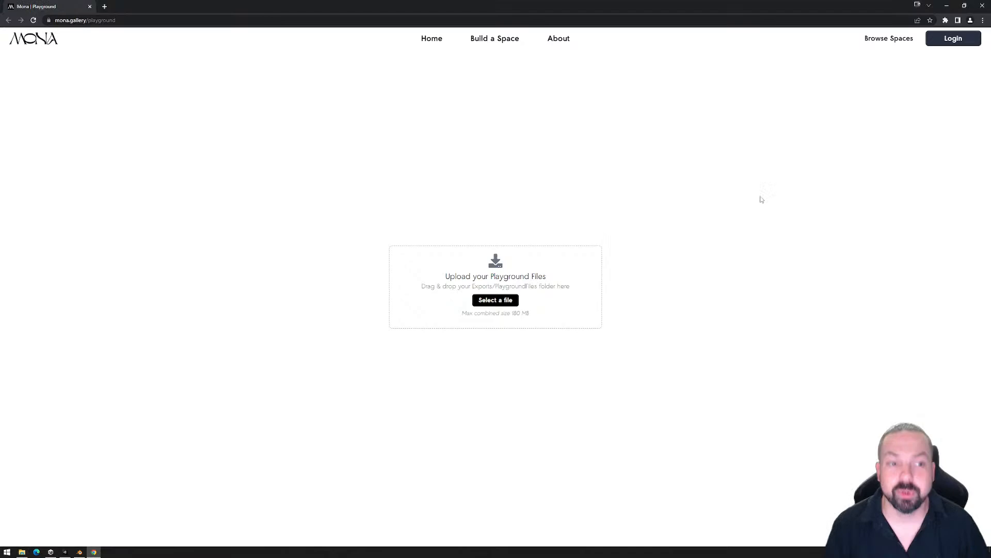
# - Return to Unity to rebuild the Playground files, upload the PlaygroundFiles folder to the Mona Playground and walk towards the platform to check the two tiles
pyautogui.click(50, 552)
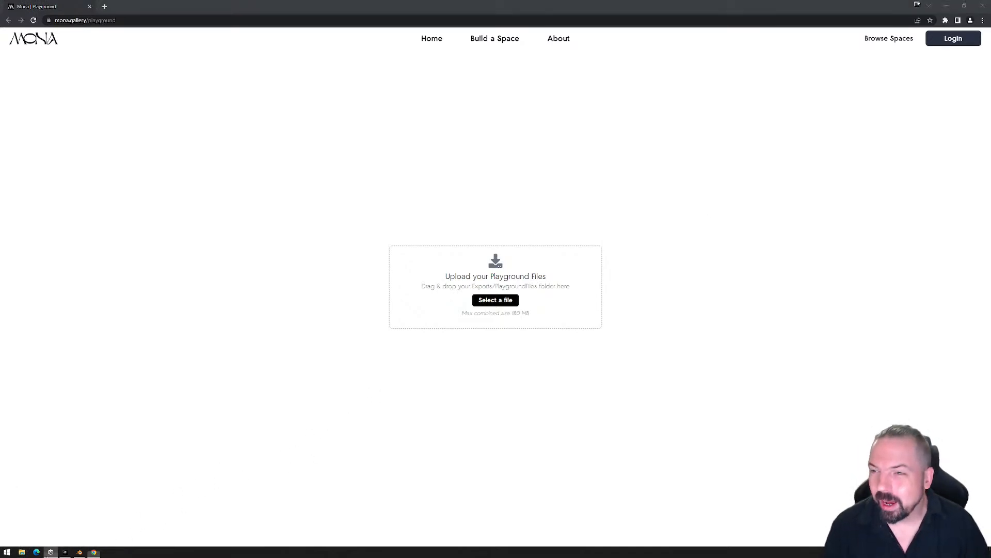
pyautogui.click(66, 552)
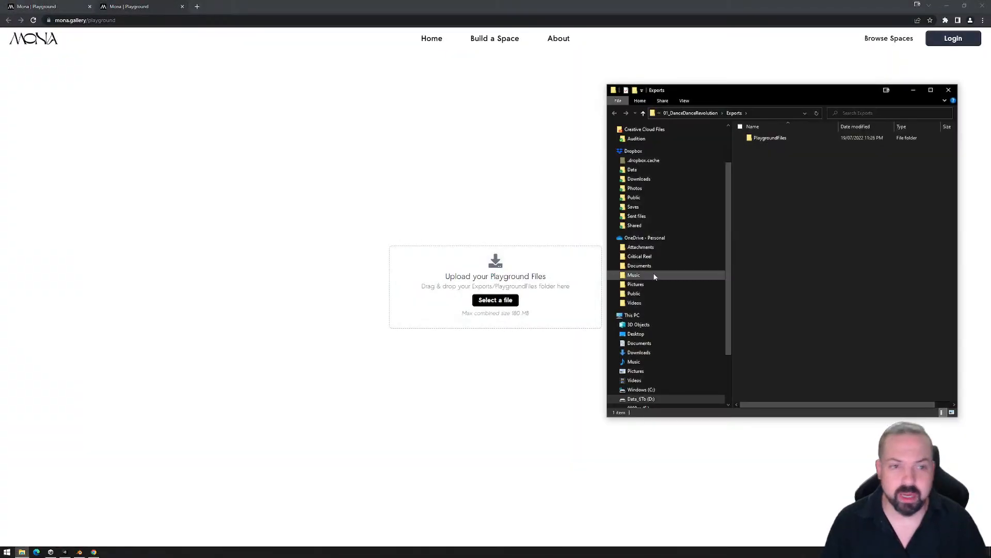
pyautogui.moveTo(770, 138); pyautogui.dragTo(407, 288)
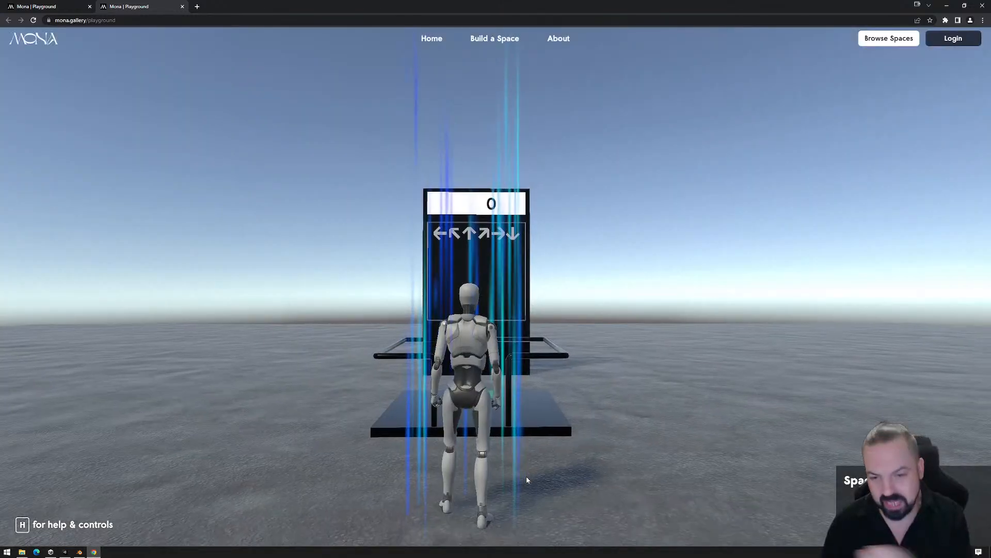
pyautogui.click(739, 447)
pyautogui.press('w')
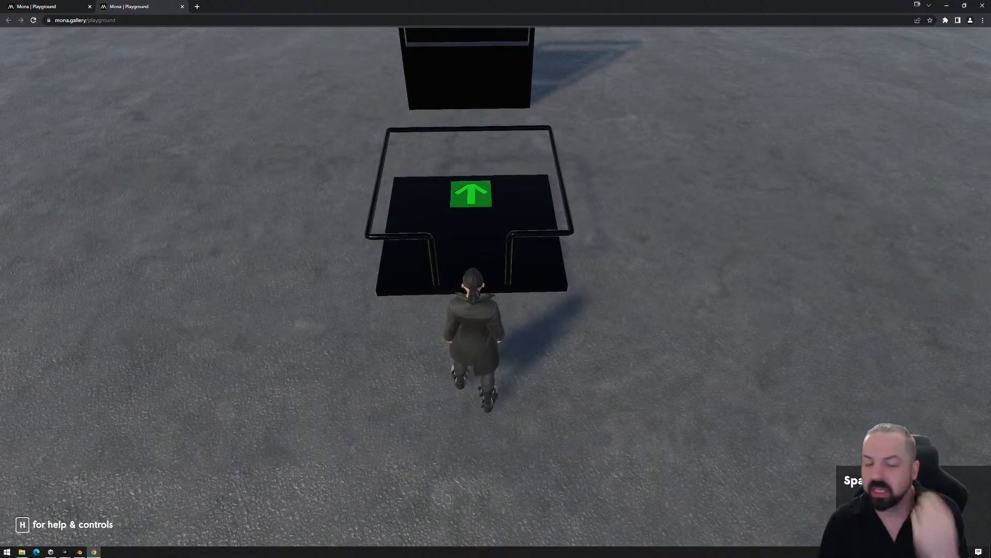
pyautogui.press('Escape')
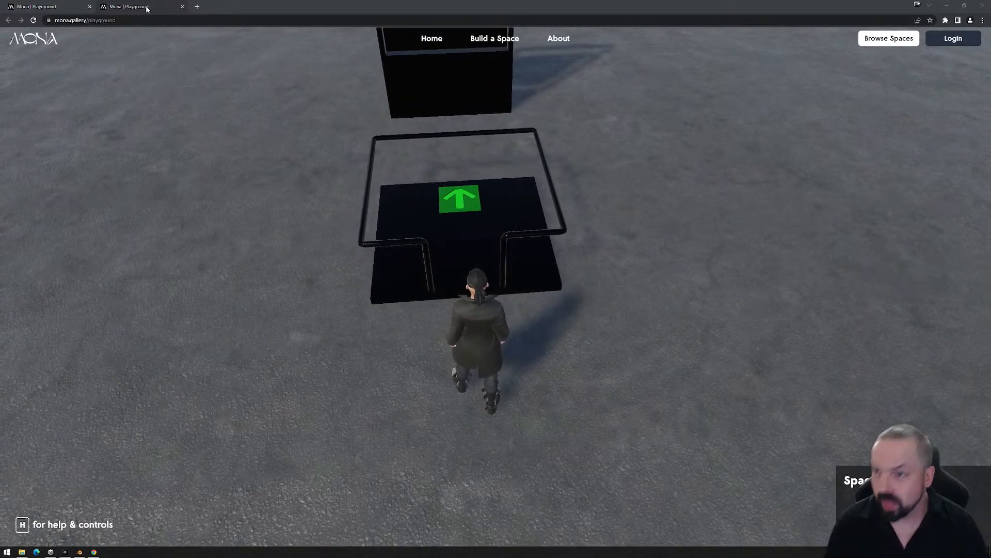
# - Close the Mona Playground browser and delete the PlaygroundFiles folder from the Exports folder, closing its window
pyautogui.click(182, 6)
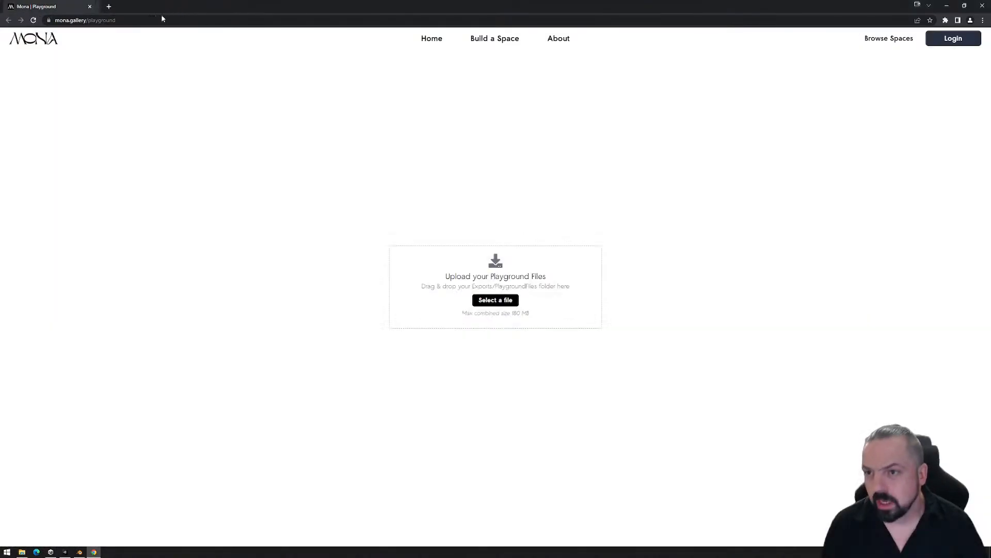
pyautogui.click(982, 5)
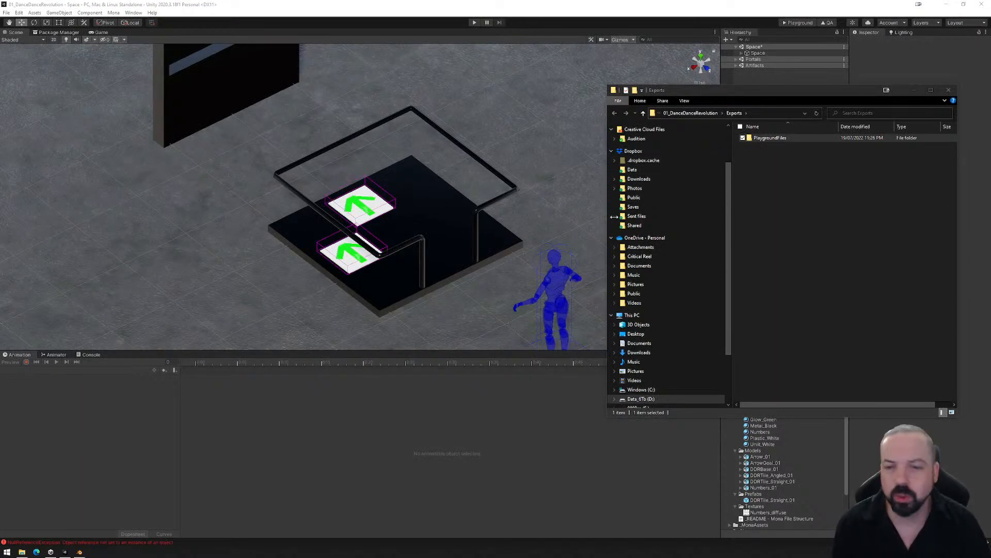
pyautogui.click(748, 162)
pyautogui.click(763, 140)
pyautogui.press('Delete')
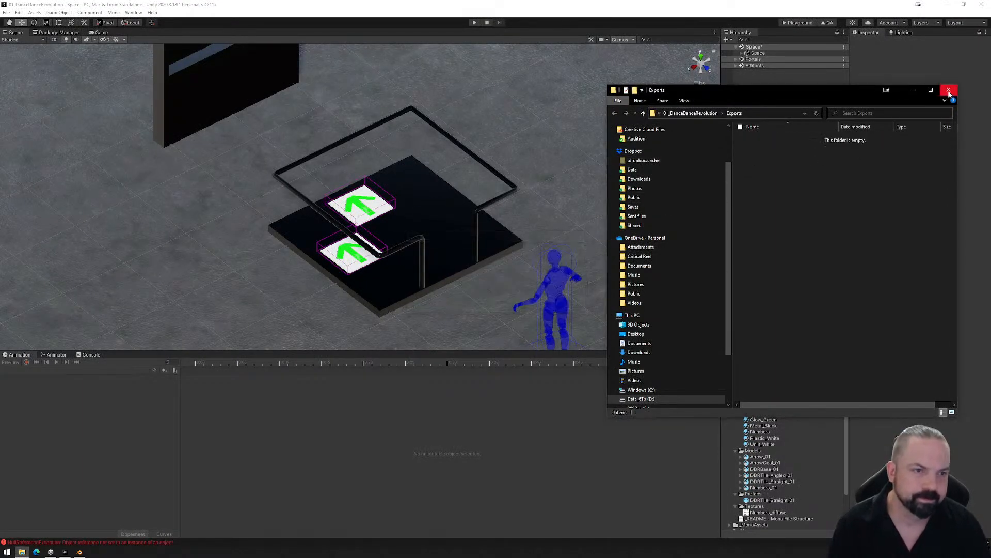
pyautogui.click(949, 90)
# - Delete the duplicated tile DDRTile_Straight_01 (1) and view the remaining DDRTile_Straight_01 from above
pyautogui.click(405, 214)
pyautogui.click(350, 252)
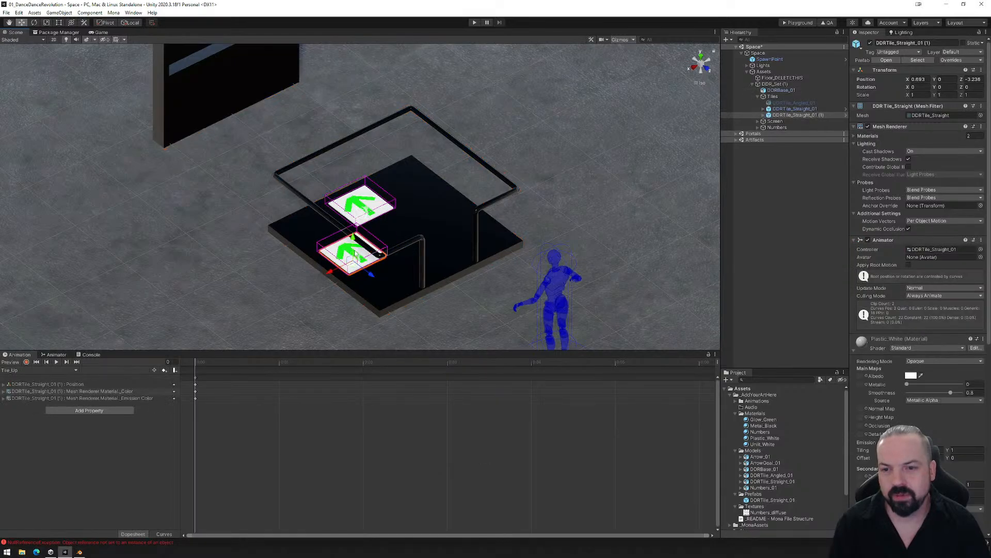
pyautogui.click(763, 110)
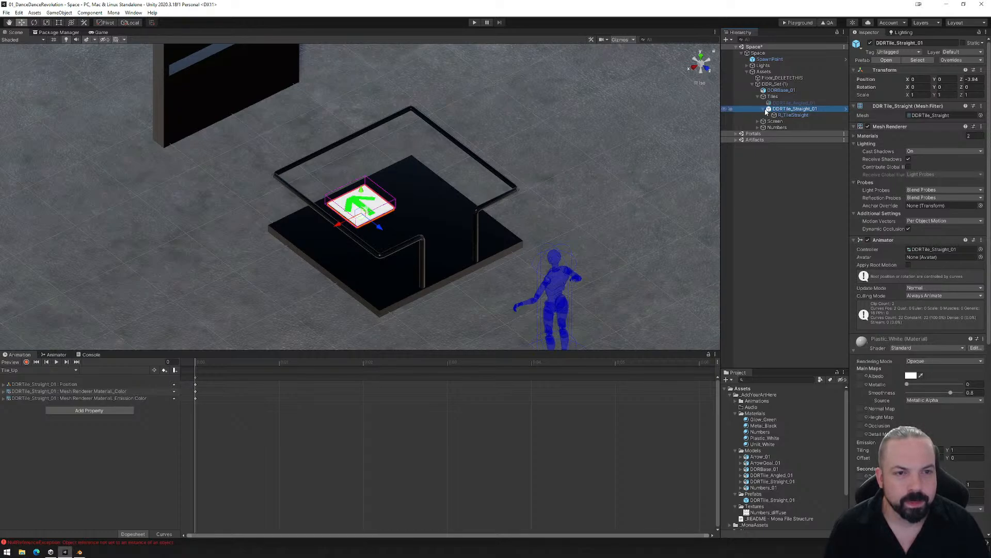
pyautogui.click(766, 109)
pyautogui.click(701, 55)
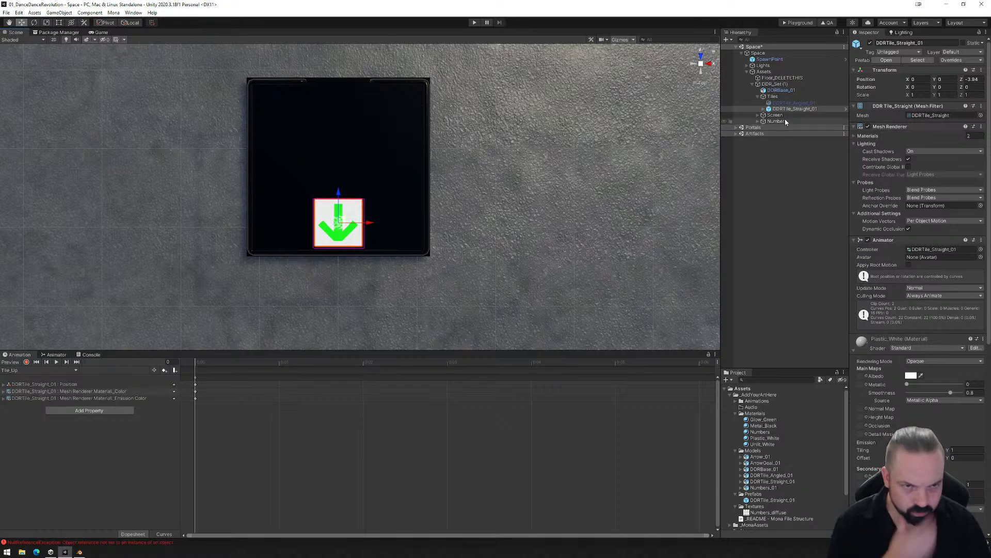
# - Delete the DDRTile_Straight_01 prefab asset from the Prefabs folder and unpack the matching tile in the scene
pyautogui.click(765, 500)
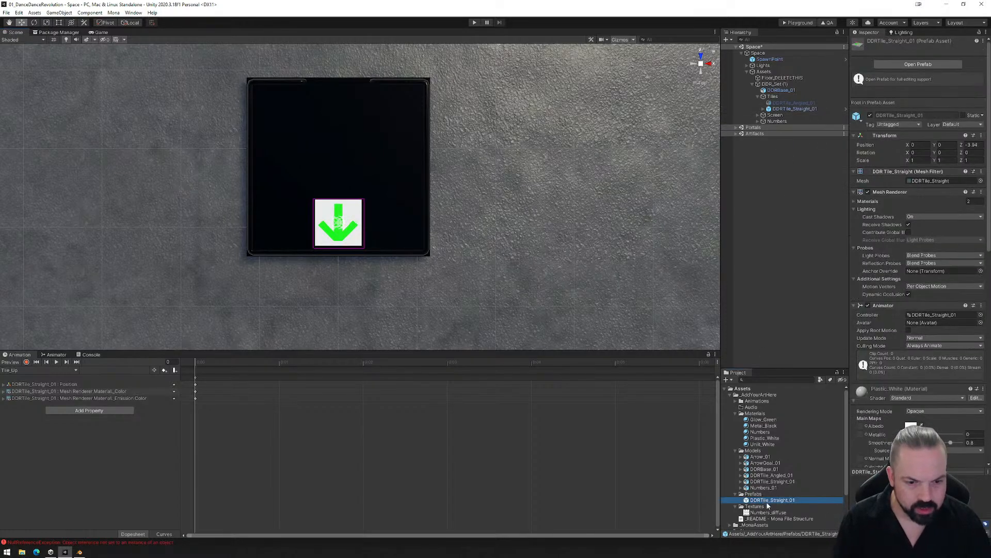
pyautogui.press('Delete')
pyautogui.press('Return')
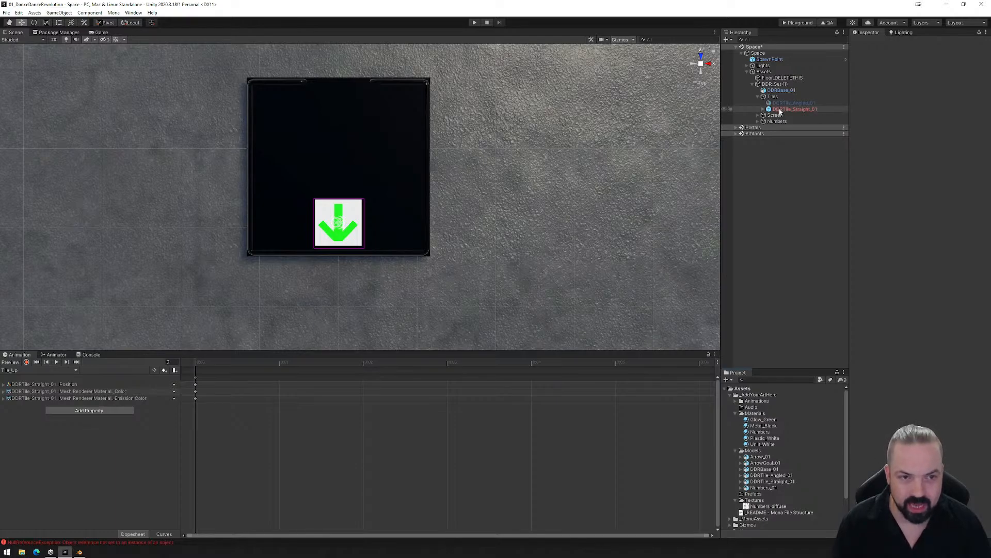
pyautogui.rightClick(779, 109)
pyautogui.moveTo(806, 202)
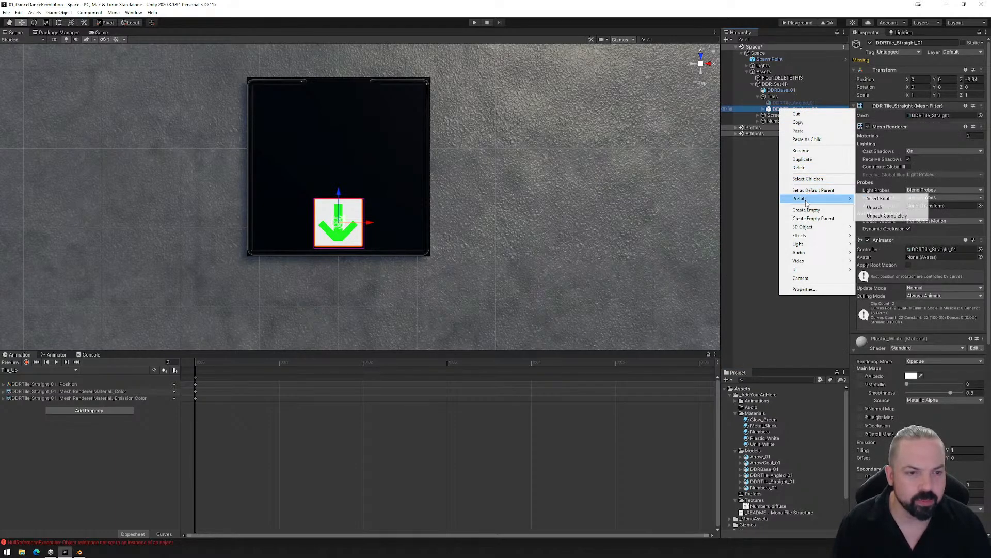
pyautogui.click(875, 207)
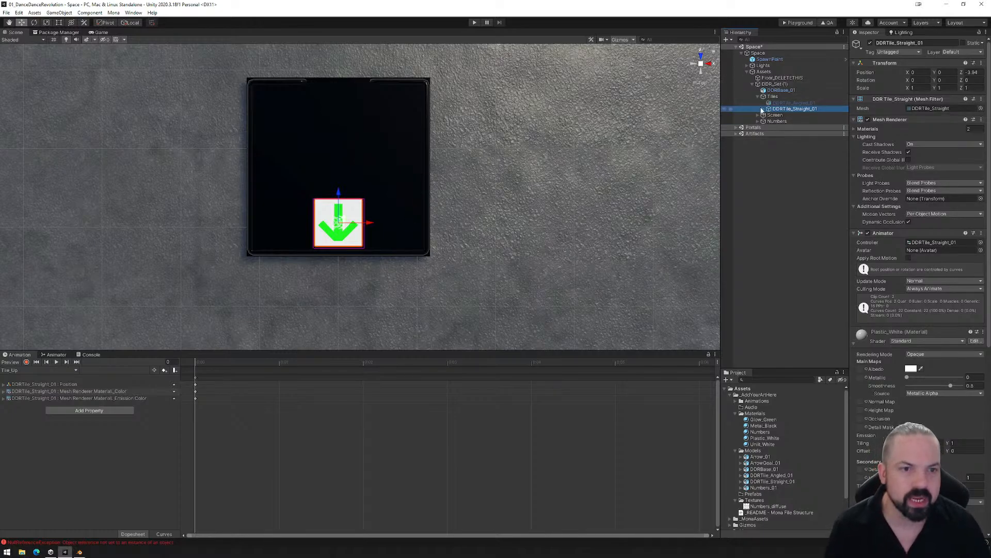
# - Duplicate DDRTile_Straight_01 and move the copy to the platform's side at X 0.703, Z -3.199
pyautogui.scroll(2, 393, 224)
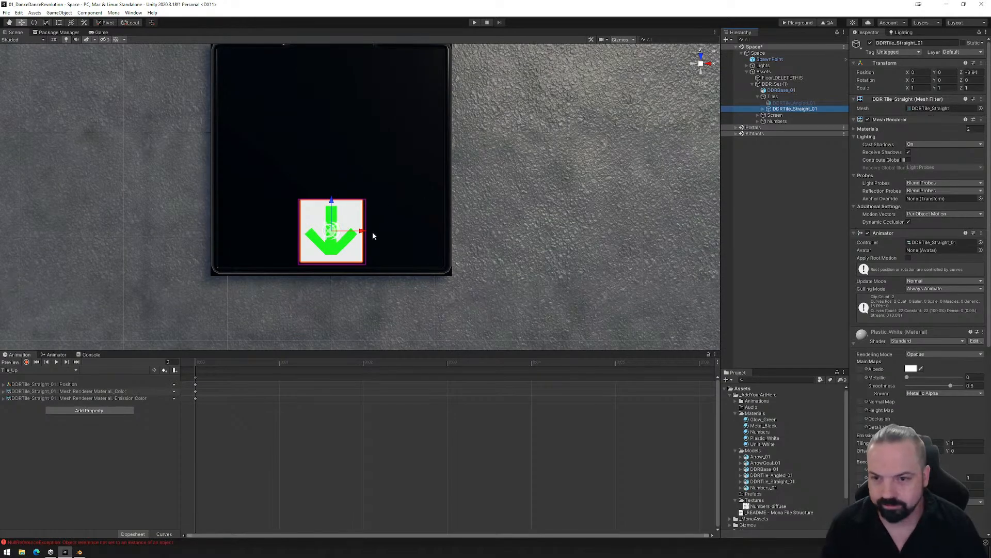
pyautogui.press('F2')
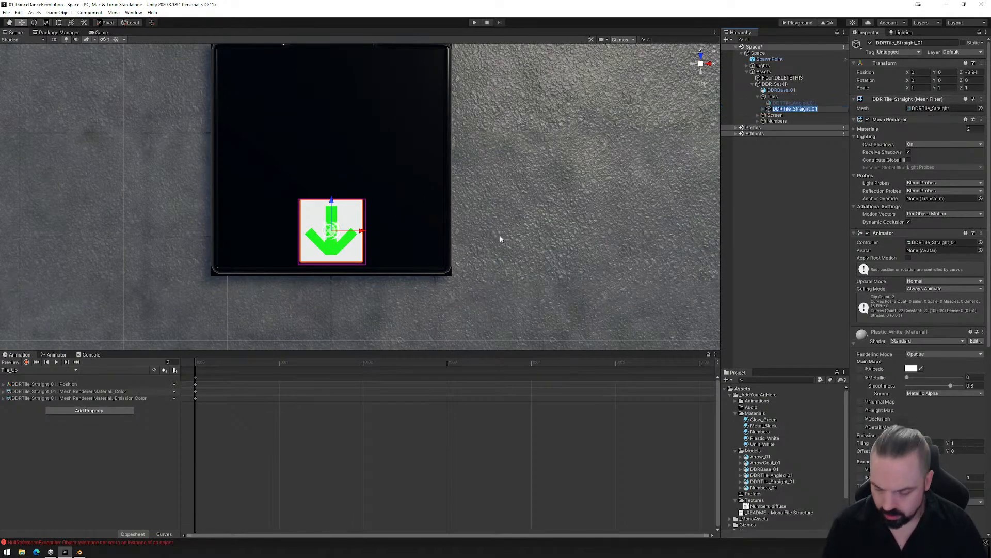
pyautogui.click(780, 103)
pyautogui.click(779, 110)
pyautogui.hotkey('ctrl', 'd')
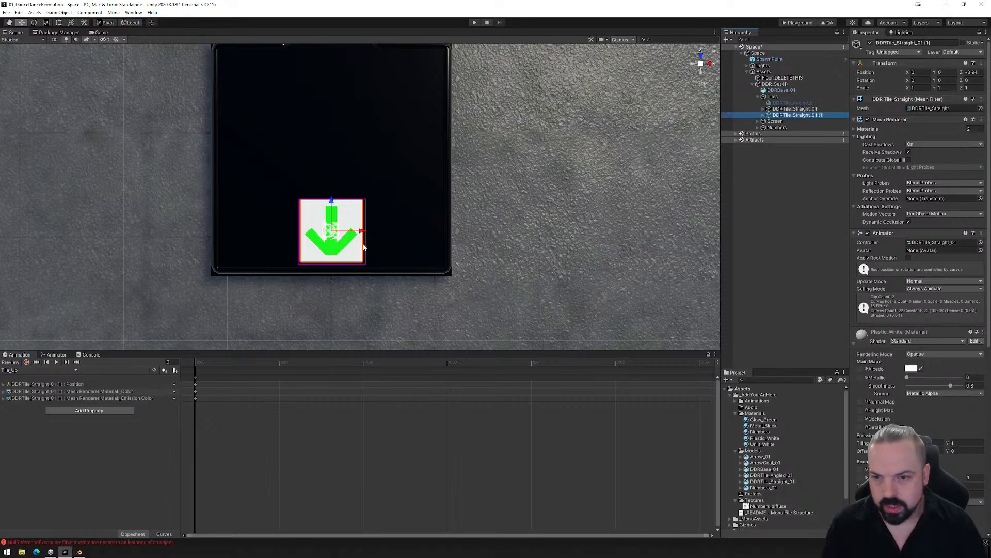
pyautogui.moveTo(333, 228); pyautogui.dragTo(409, 150)
pyautogui.click(34, 23)
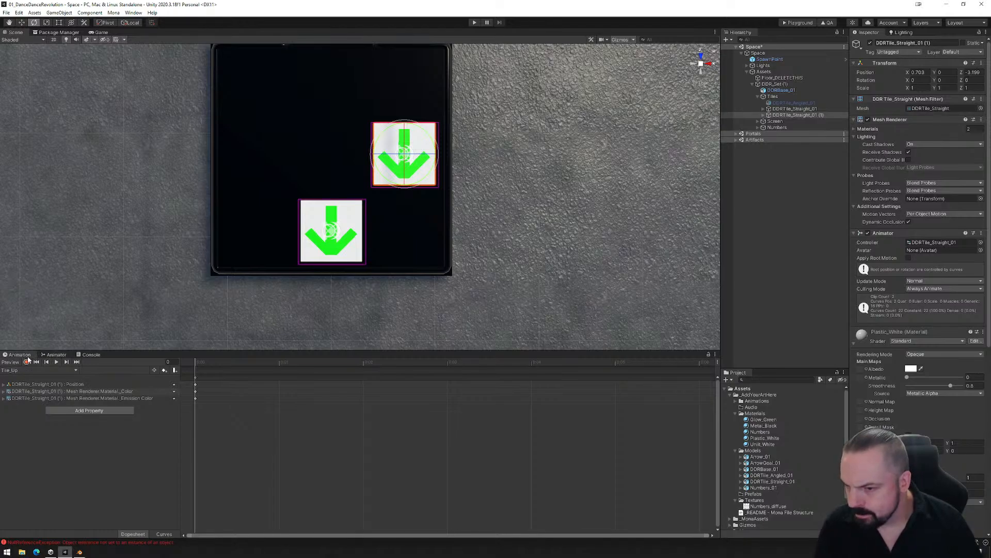
# - Check the duplicated tile's animation states and remove its Animator component
pyautogui.click(56, 355)
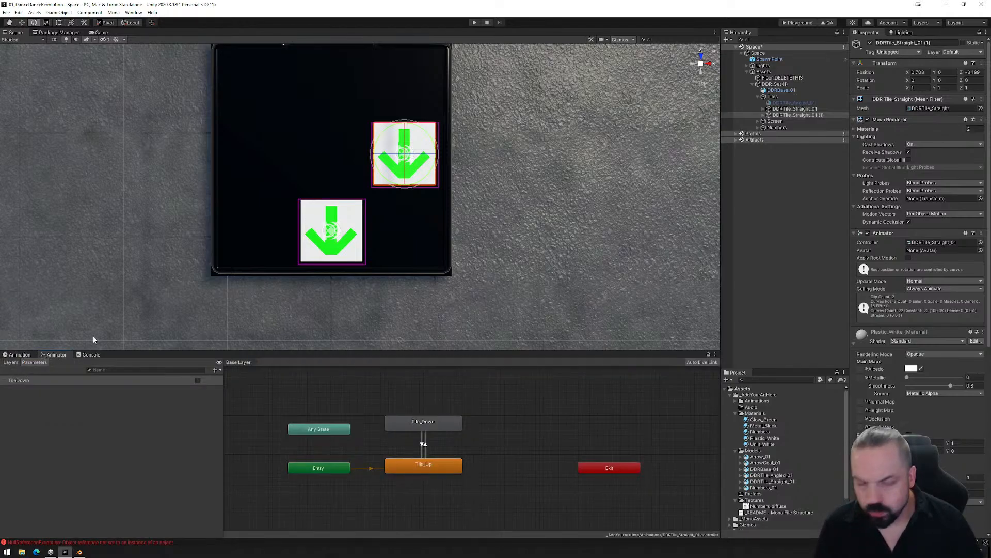
pyautogui.click(763, 115)
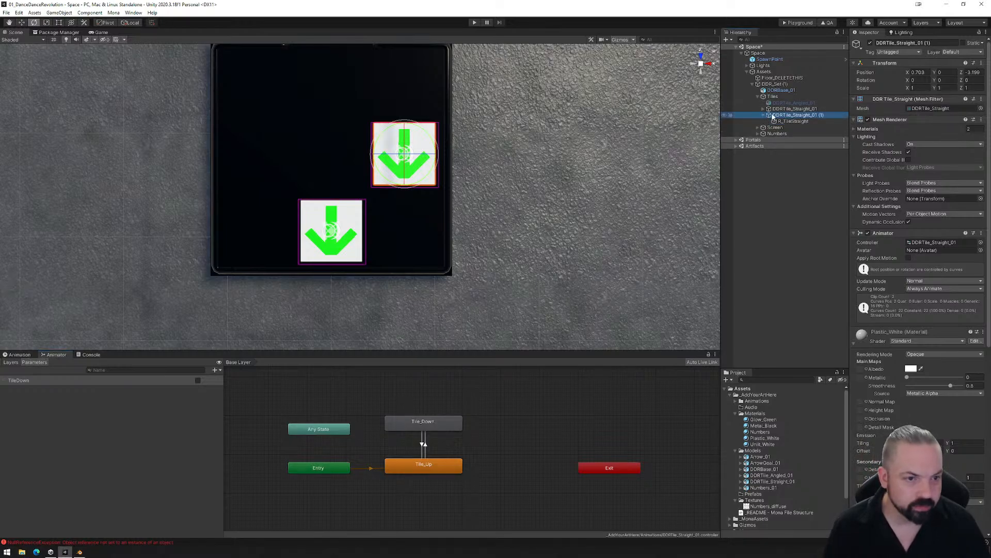
pyautogui.rightClick(896, 233)
pyautogui.click(934, 249)
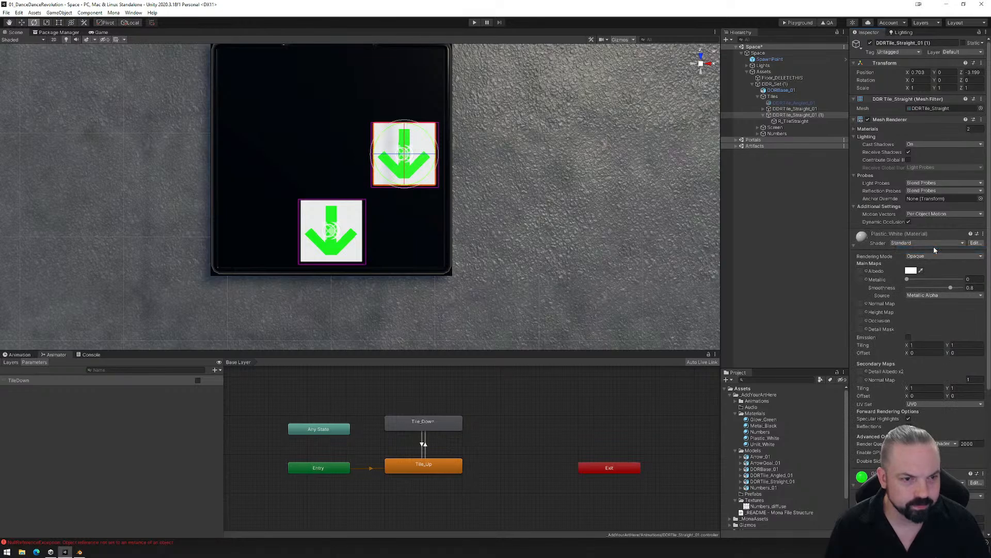
# - Create a new animation clip named TileLeft_Up for the duplicated tile in the Animations folder
pyautogui.click(19, 354)
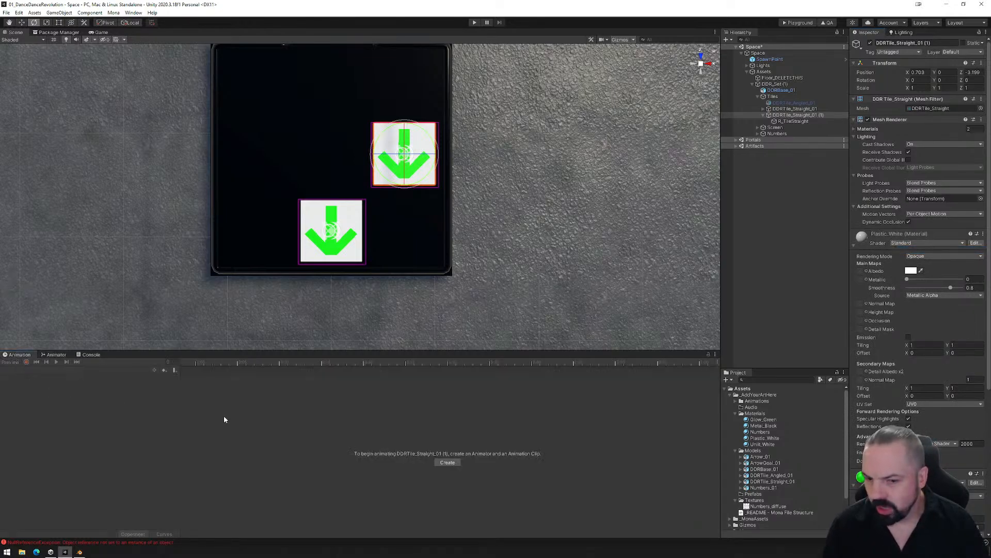
pyautogui.click(447, 463)
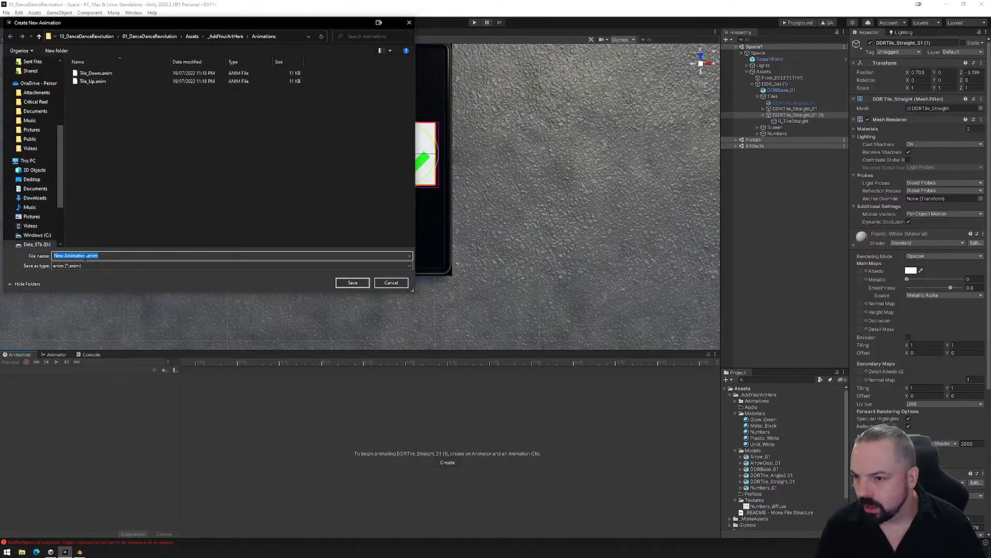
pyautogui.moveTo(86, 256); pyautogui.dragTo(53, 256)
pyautogui.write('TileLeft')
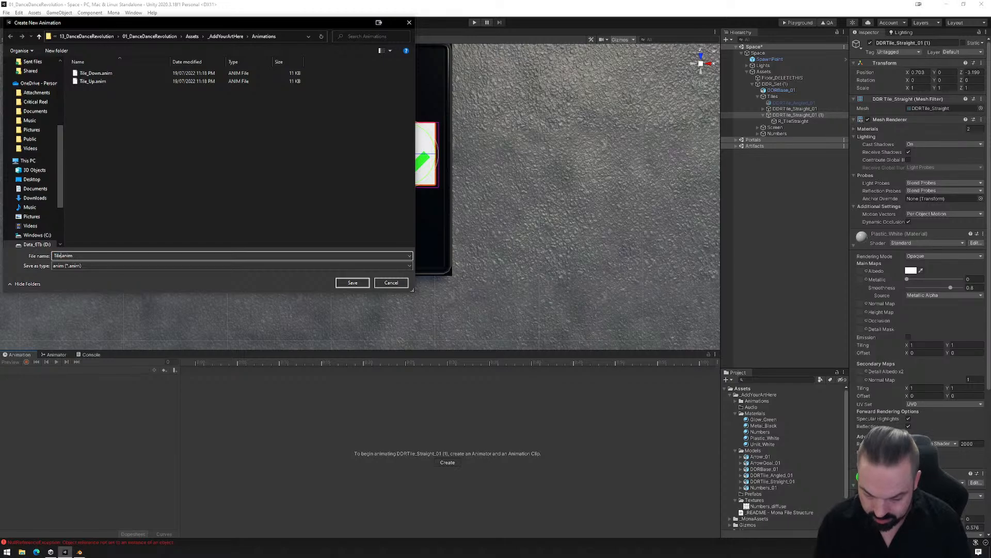
pyautogui.write('_')
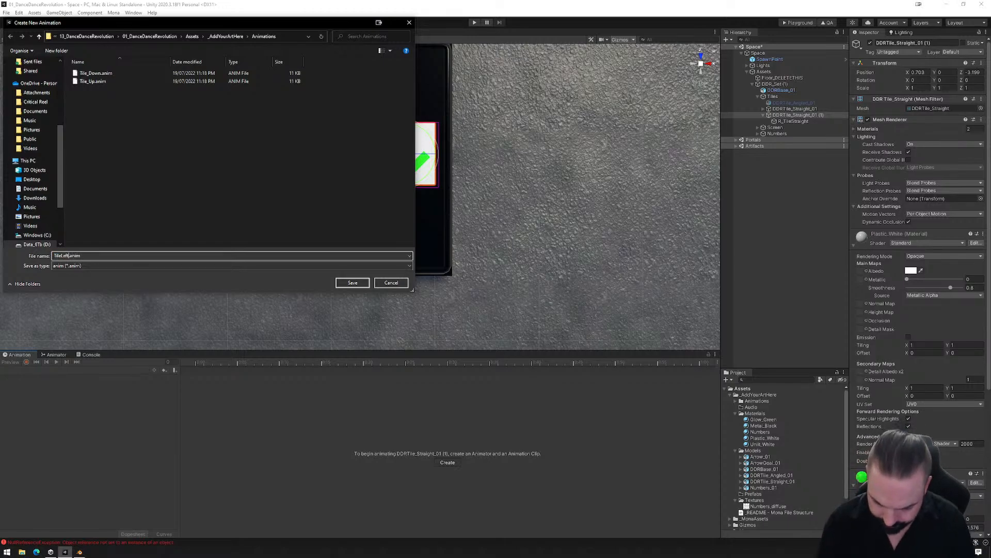
pyautogui.write('D')
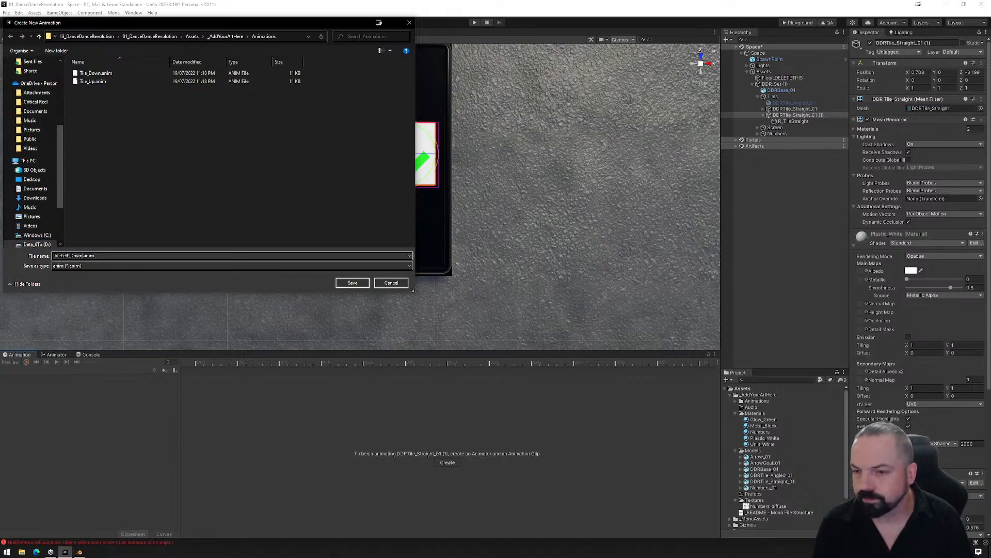
pyautogui.press('BackSpace')
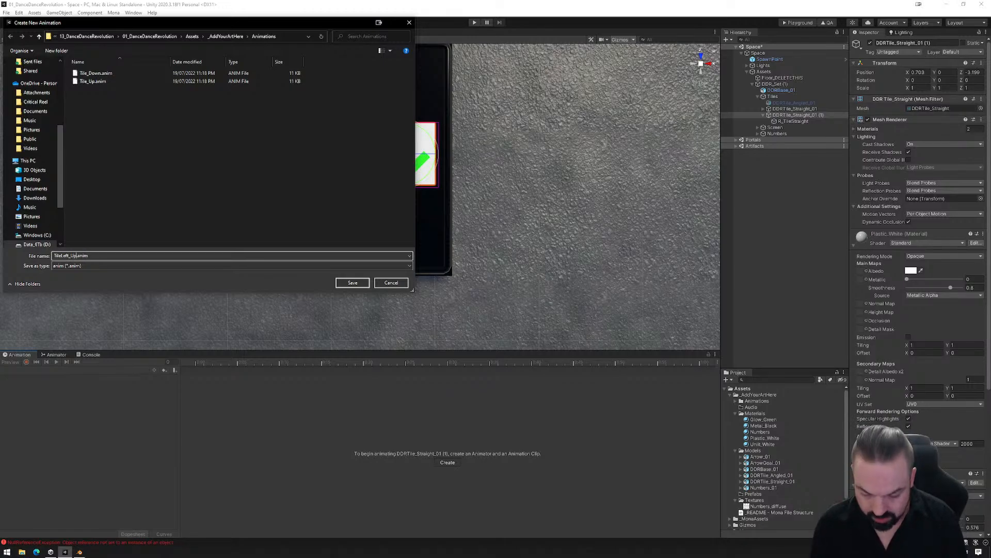
pyautogui.press('Return')
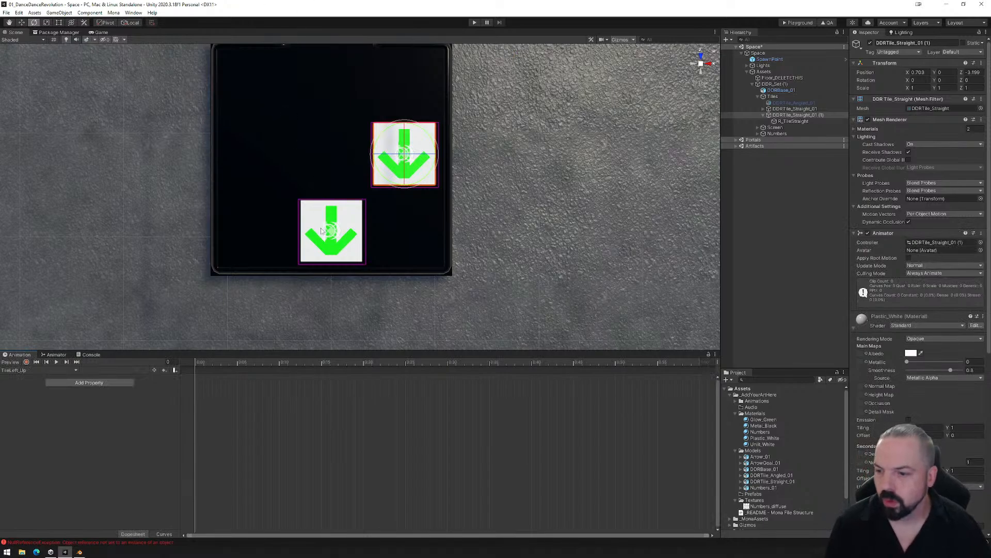
# - Start recording TileLeft_Up and key the duplicated tile's Y rotation at -90 along with its position
pyautogui.click(27, 362)
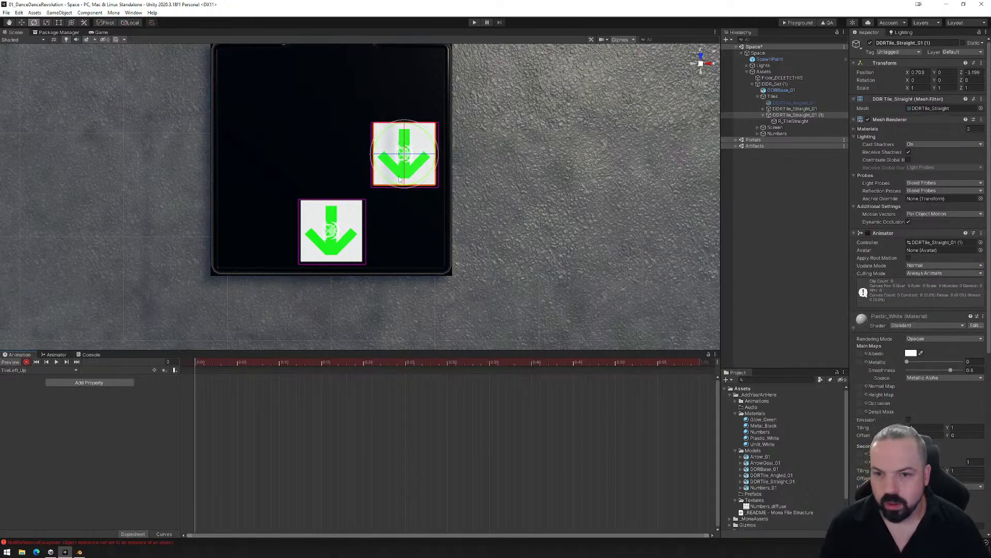
pyautogui.moveTo(419, 186); pyautogui.dragTo(491, 121)
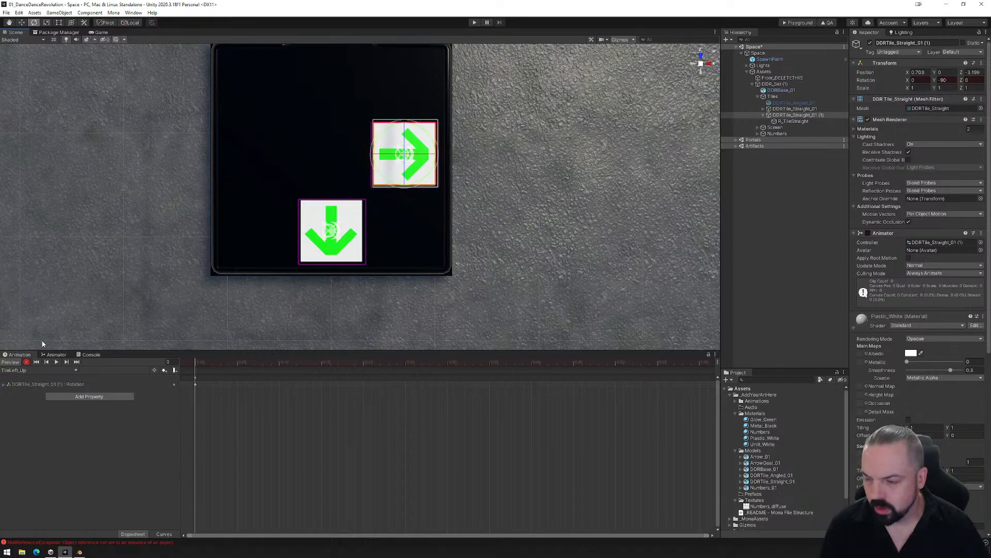
pyautogui.click(21, 24)
pyautogui.keyDown('alt'); pyautogui.moveTo(465, 260); pyautogui.dragTo(423, 222); pyautogui.keyUp('alt')
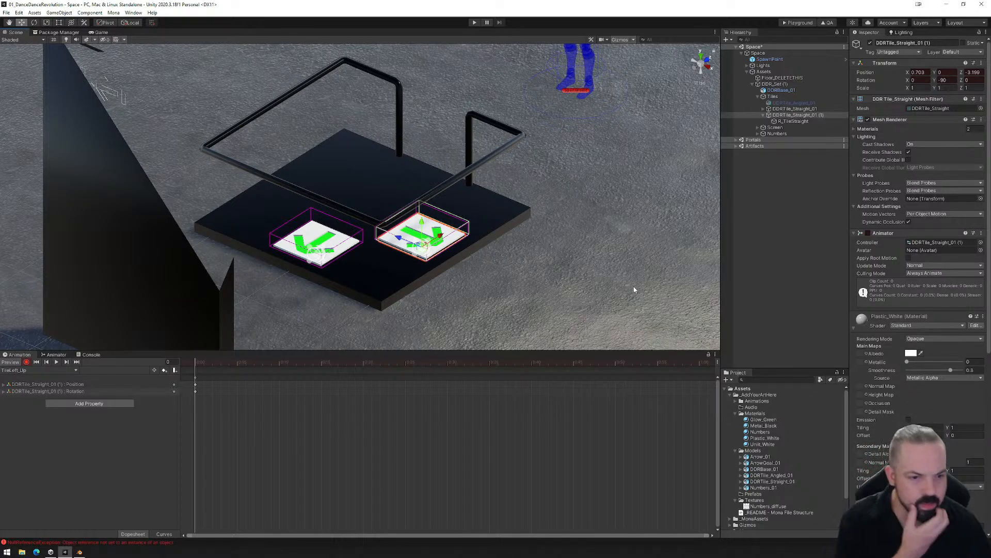
# - Key the Glow_Green emission colour at about RGB 4, 236, 0 and its albedo at about RGB 5, 130, 0 in TileLeft_Up
pyautogui.scroll(-5, 895, 383)
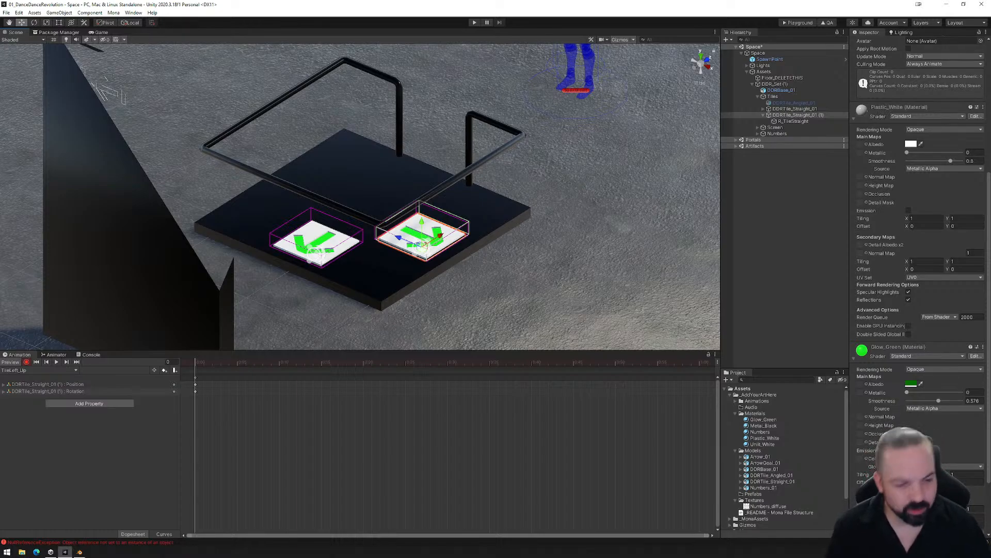
pyautogui.click(911, 458)
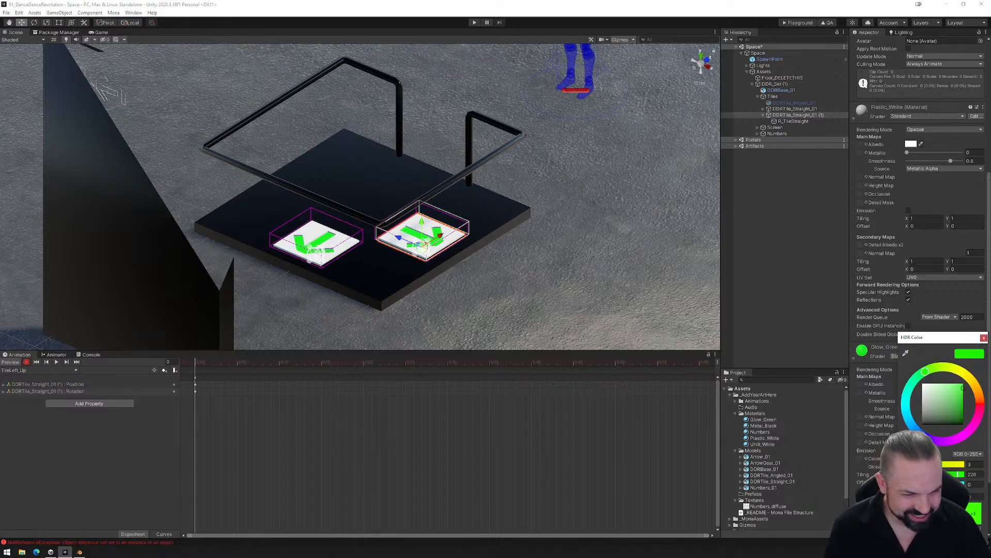
pyautogui.moveTo(962, 370); pyautogui.dragTo(970, 391)
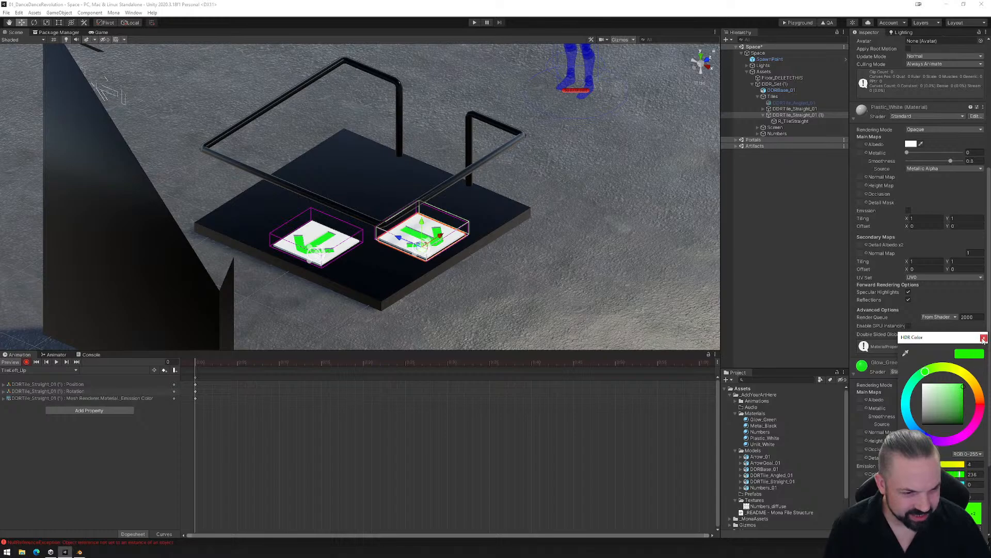
pyautogui.click(983, 338)
pyautogui.click(910, 399)
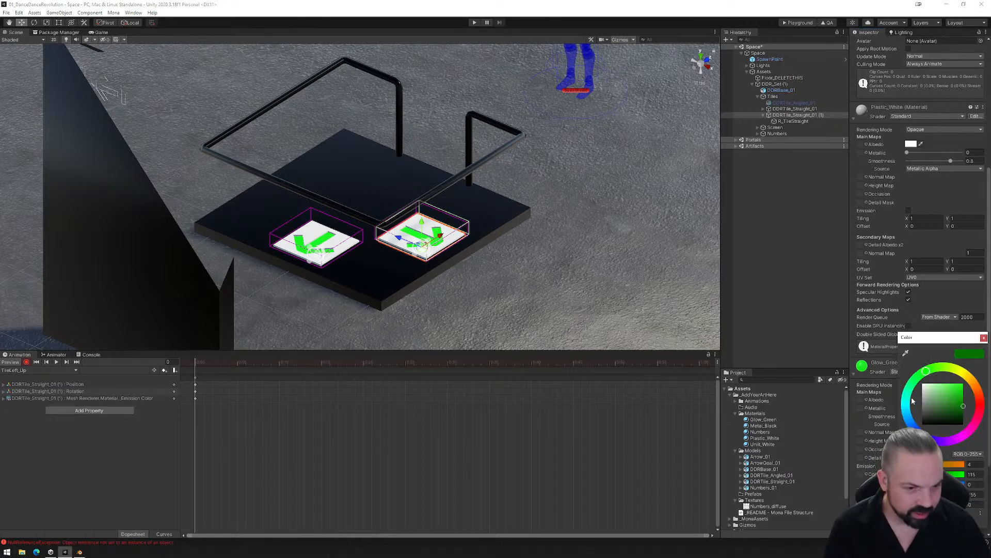
pyautogui.moveTo(953, 401); pyautogui.dragTo(965, 407)
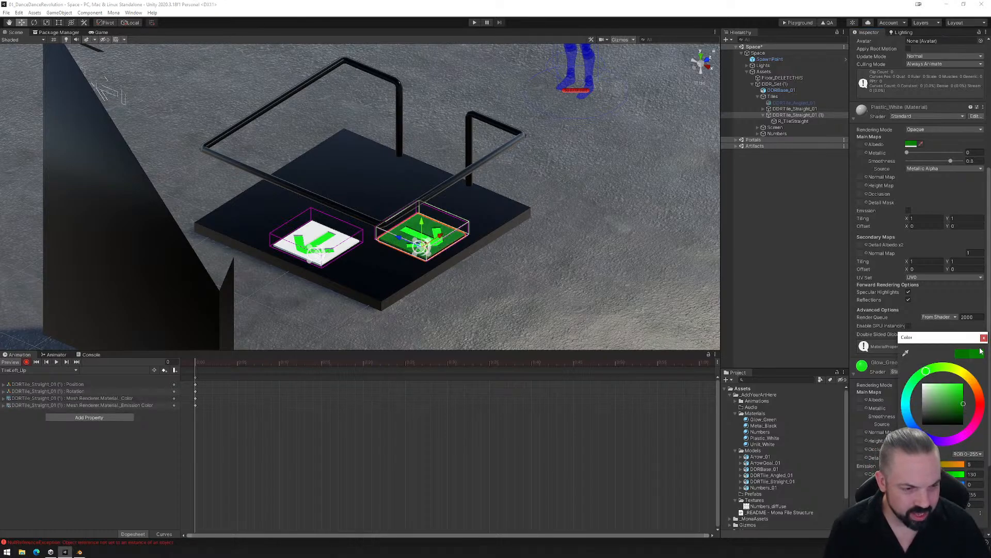
pyautogui.click(984, 338)
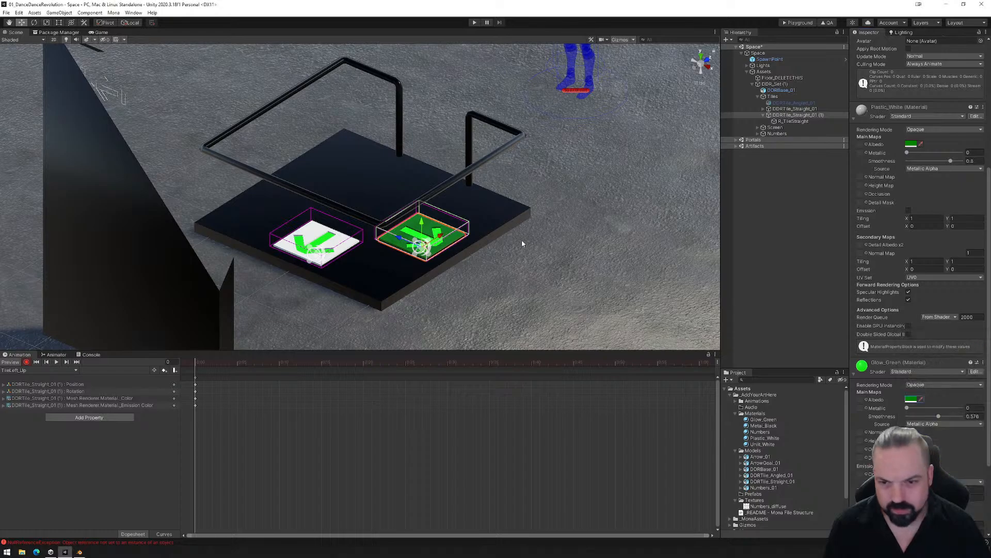
# - Create a second animation clip for the duplicated tile named TileLeft_Down in the Animations folder
pyautogui.click(32, 370)
pyautogui.click(47, 390)
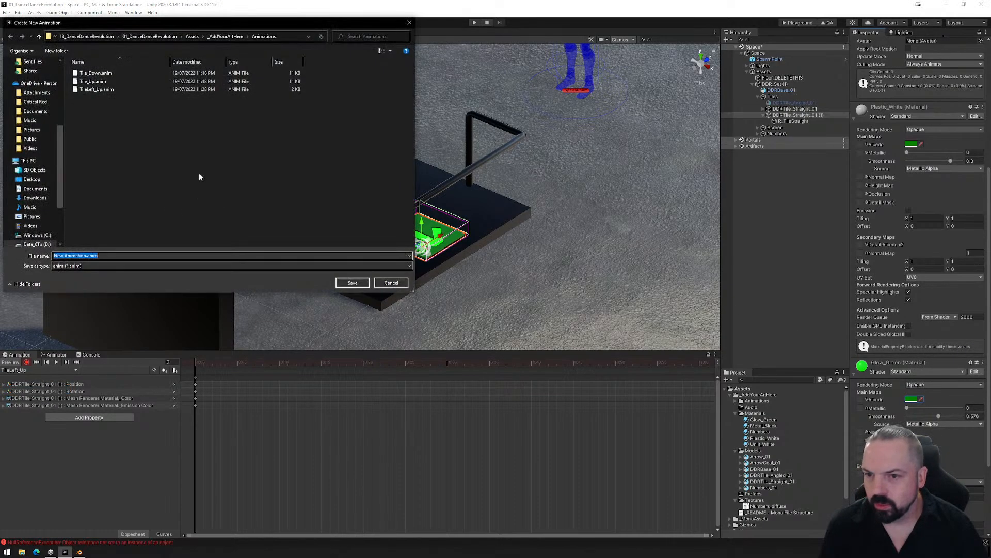
pyautogui.click(93, 90)
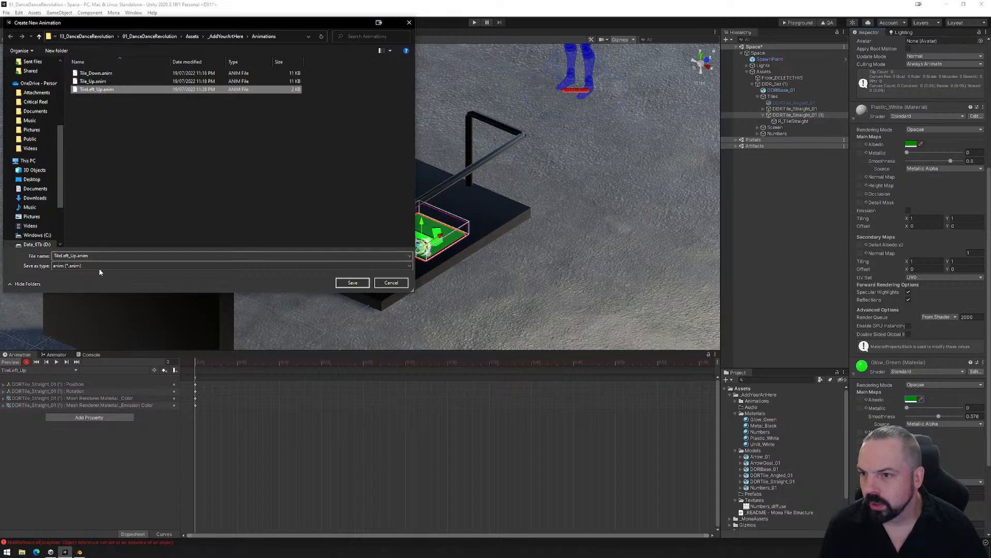
pyautogui.click(72, 255)
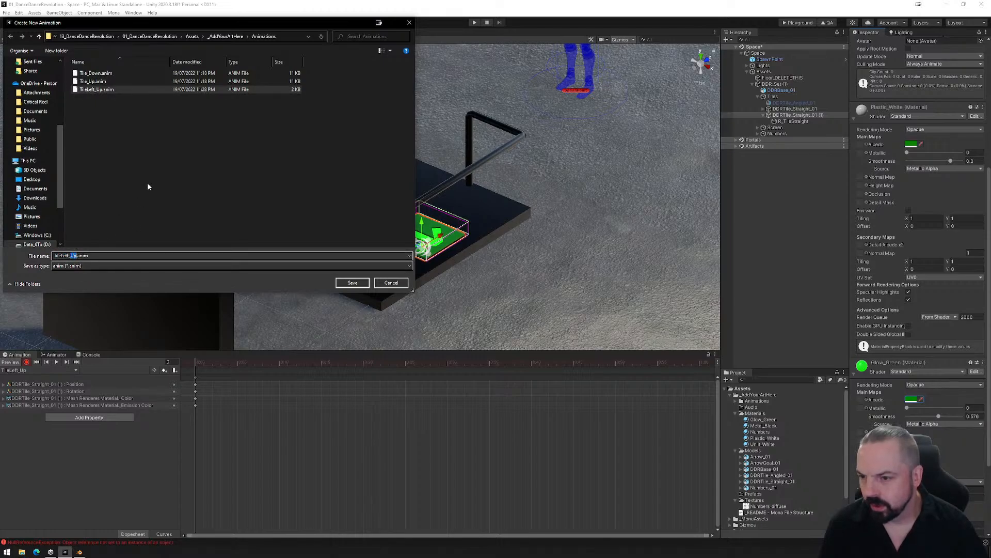
pyautogui.write('Down')
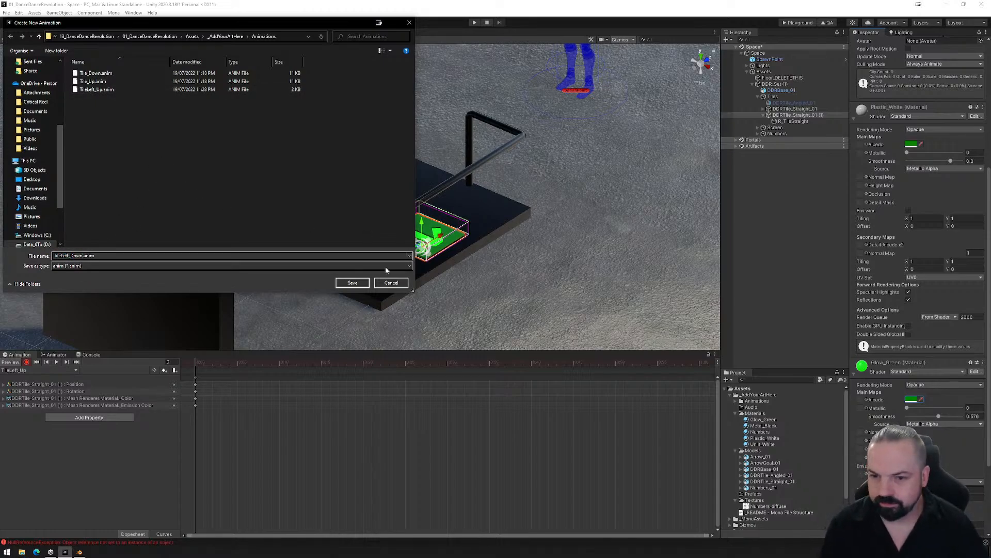
pyautogui.press('Return')
# - Start recording TileLeft_Down and key the tile with a quarter turn around Y and slightly lowered into the platform
pyautogui.click(26, 362)
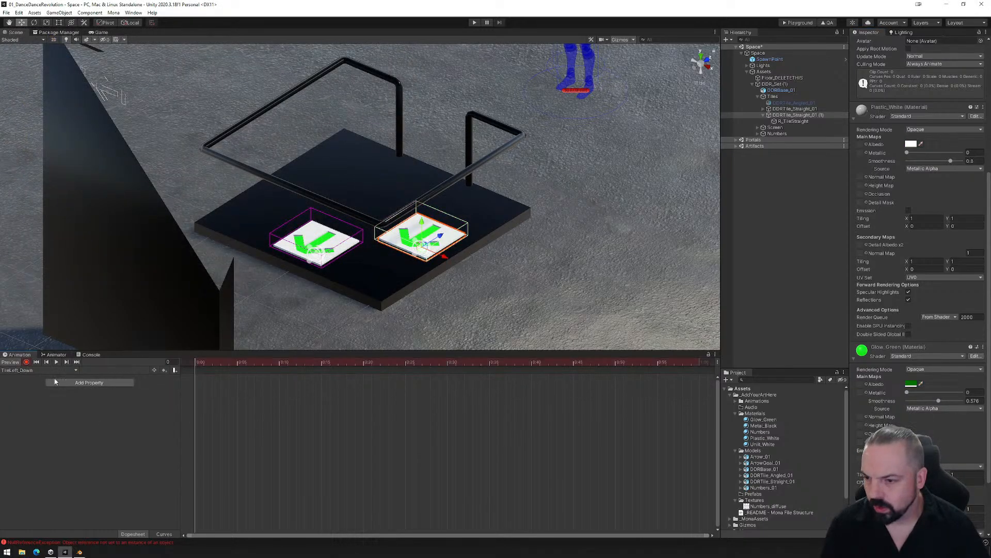
pyautogui.click(34, 23)
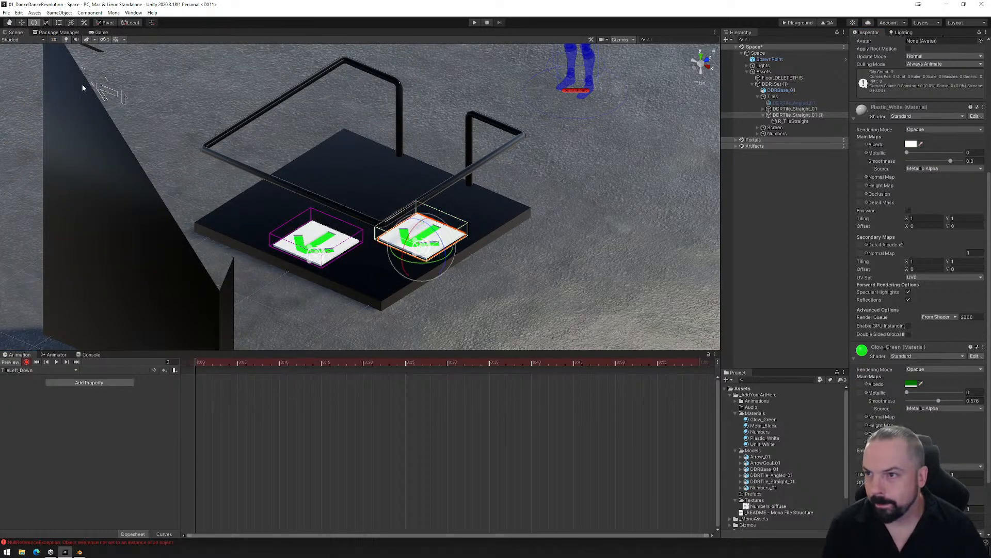
pyautogui.keyDown('ctrl'); pyautogui.moveTo(426, 263); pyautogui.dragTo(510, 252); pyautogui.keyUp('ctrl')
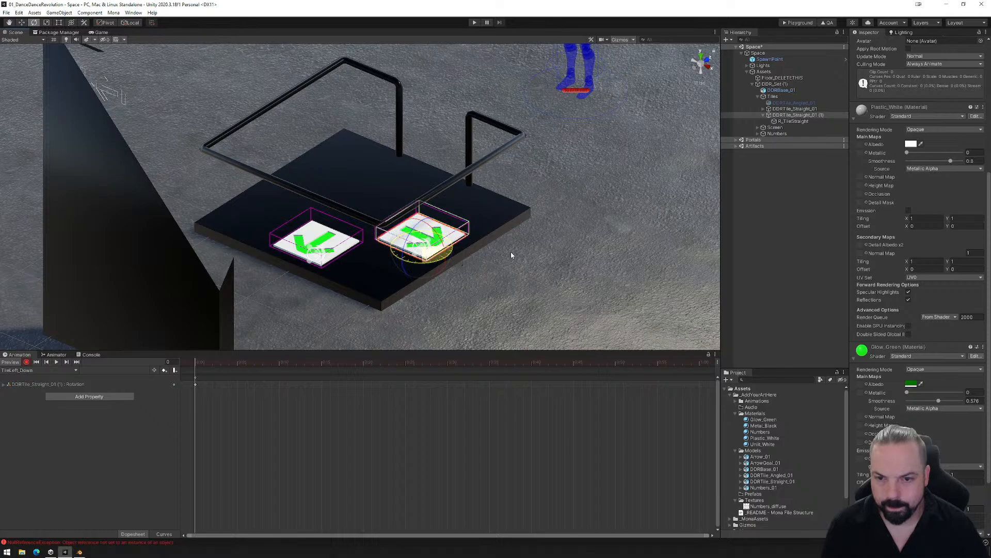
pyautogui.press('w')
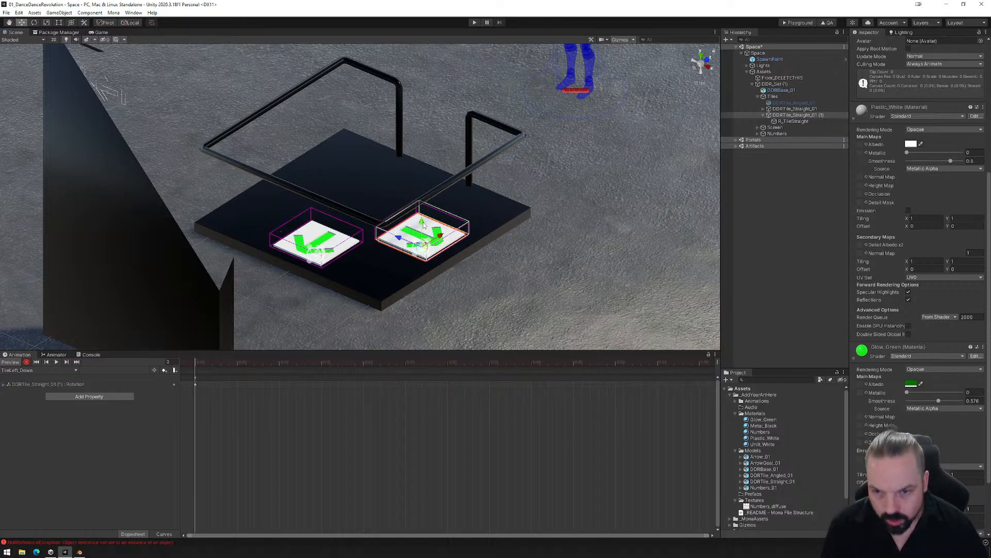
pyautogui.moveTo(423, 223); pyautogui.dragTo(426, 227)
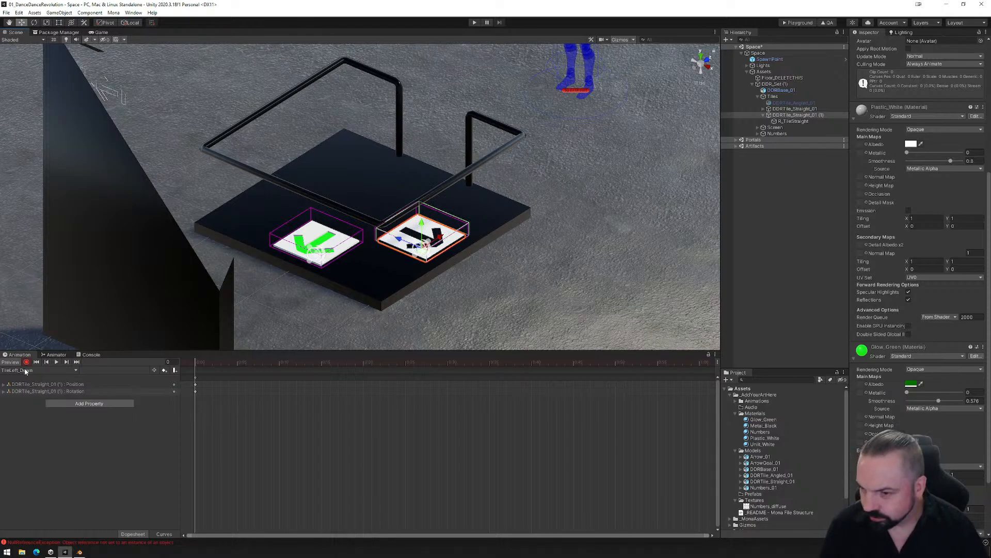
# - Key the Glow_Green albedo at about RGB 184, 236, 0 and its emission colour at bright yellow in TileLeft_Down
pyautogui.click(912, 385)
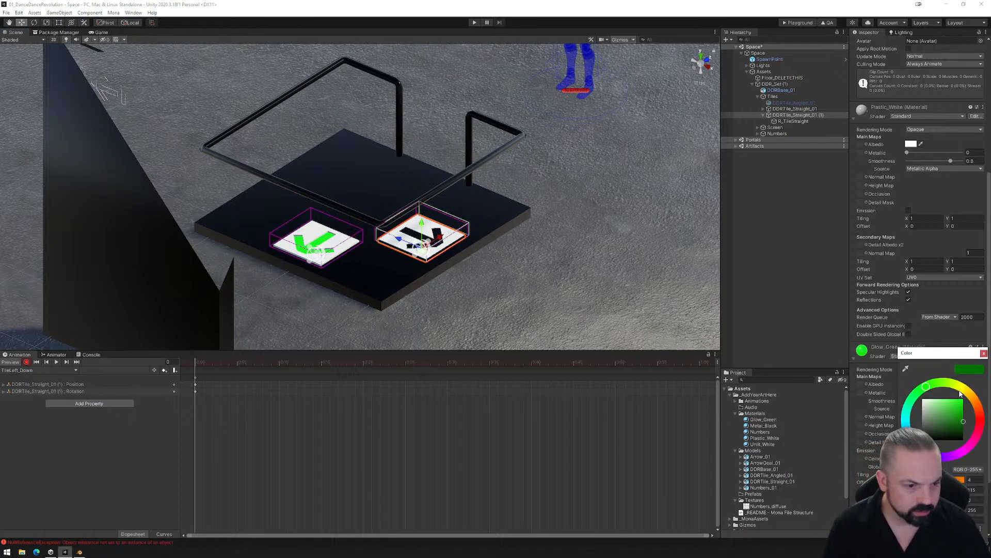
pyautogui.moveTo(961, 394)
pyautogui.mouseDown()
pyautogui.moveTo(955, 386)
pyautogui.moveTo(968, 405)
pyautogui.mouseUp()
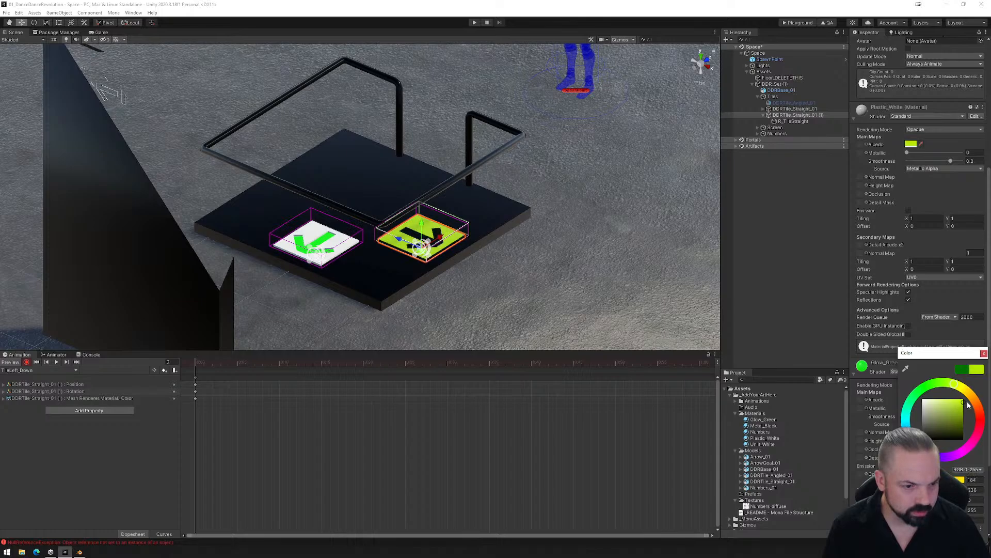
pyautogui.click(984, 354)
pyautogui.click(911, 400)
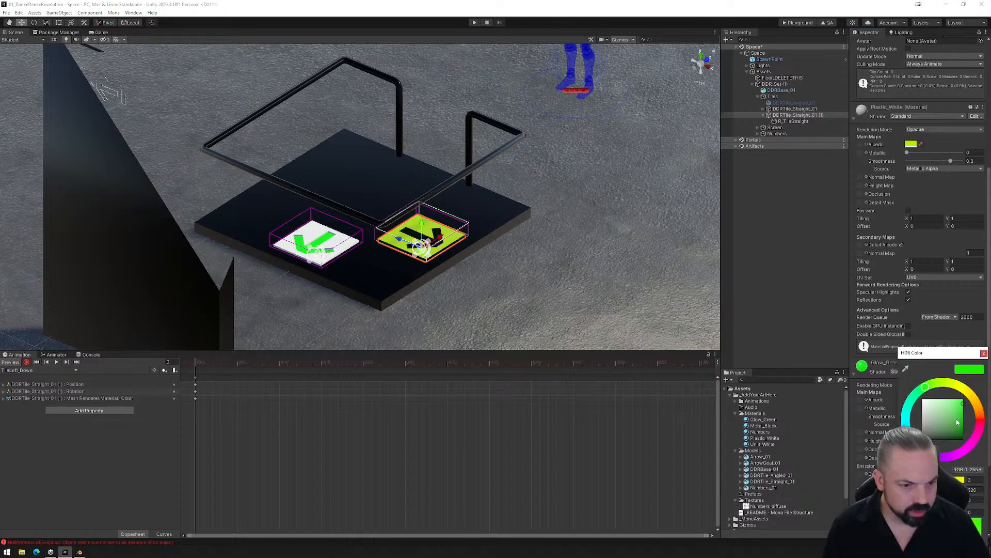
pyautogui.click(960, 391)
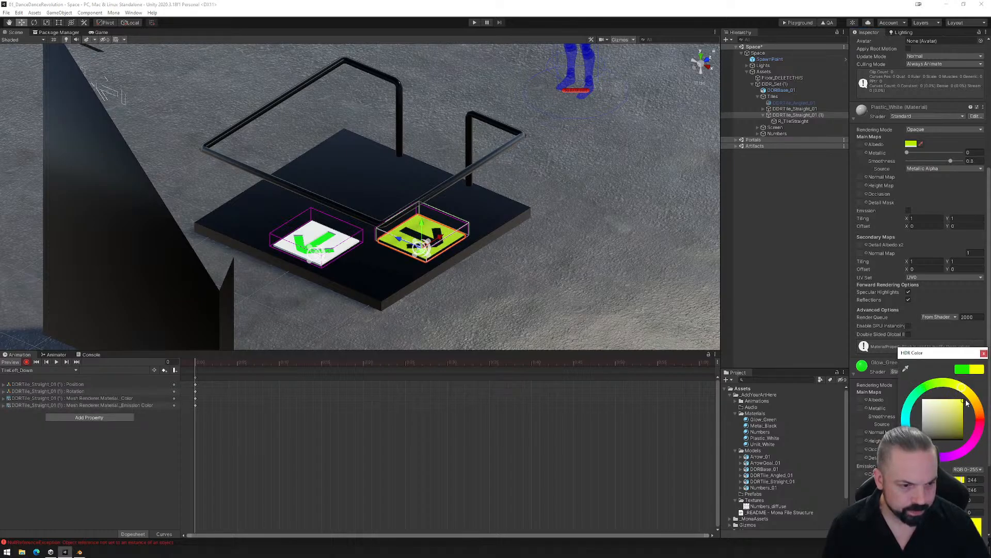
pyautogui.click(983, 354)
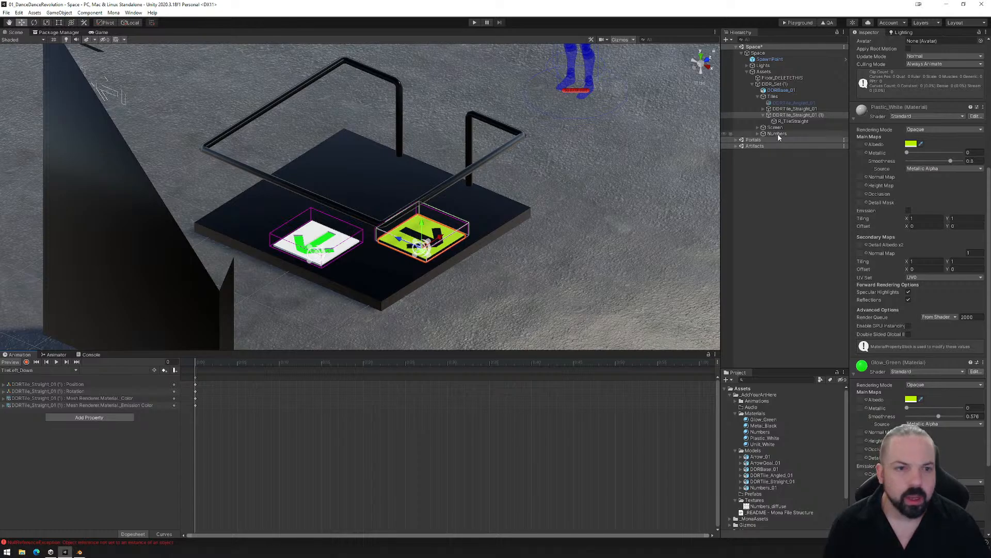
# - Compare the Reactor settings of both tiles' R_TileStraight objects, checking the target objects and the duplicated tile's box collider
pyautogui.click(793, 121)
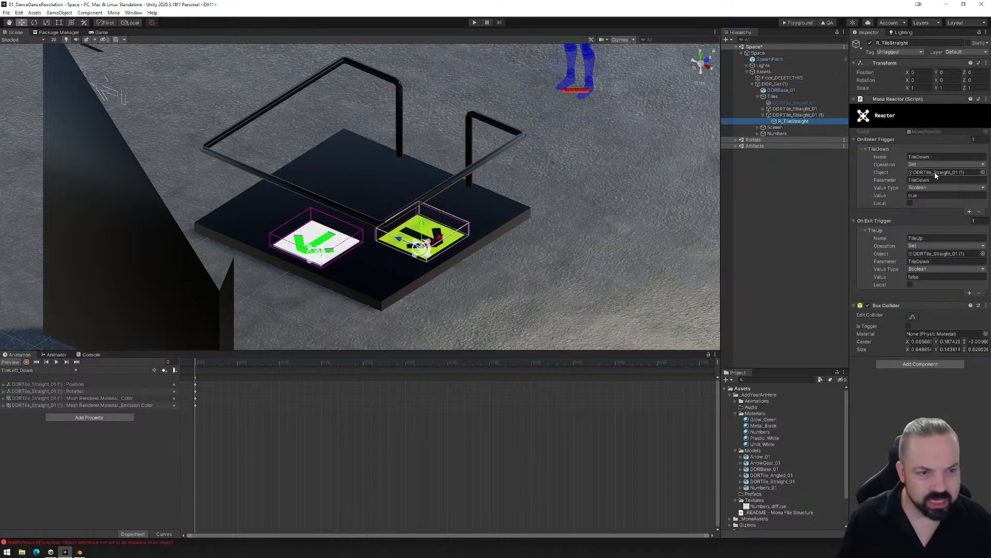
pyautogui.click(763, 108)
pyautogui.click(794, 115)
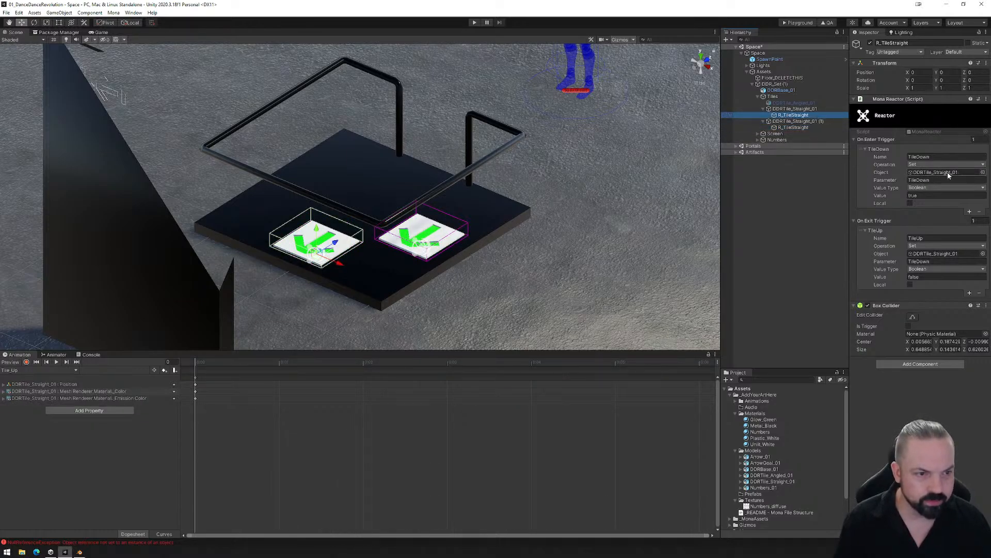
pyautogui.click(794, 127)
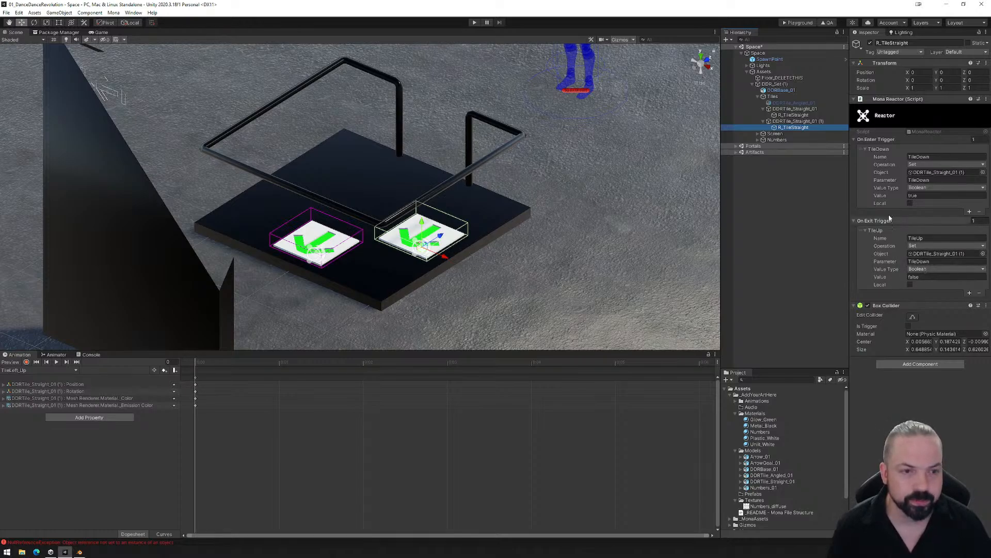
pyautogui.click(912, 317)
pyautogui.click(914, 318)
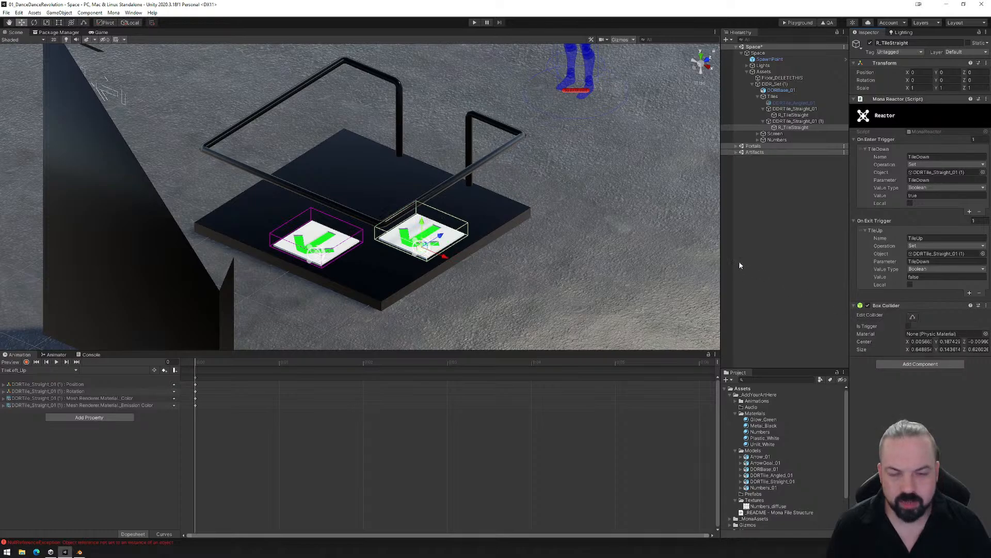
# - Export the space for the playground, upload the PlaygroundFiles folder to the Mona Playground page in the browser, and enter the space
pyautogui.click(797, 23)
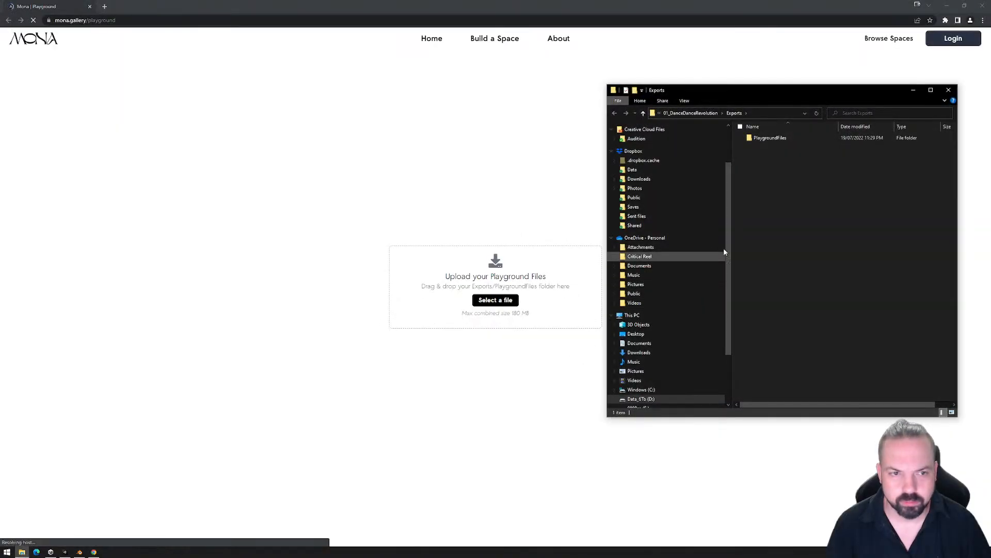
pyautogui.moveTo(770, 137); pyautogui.dragTo(441, 276)
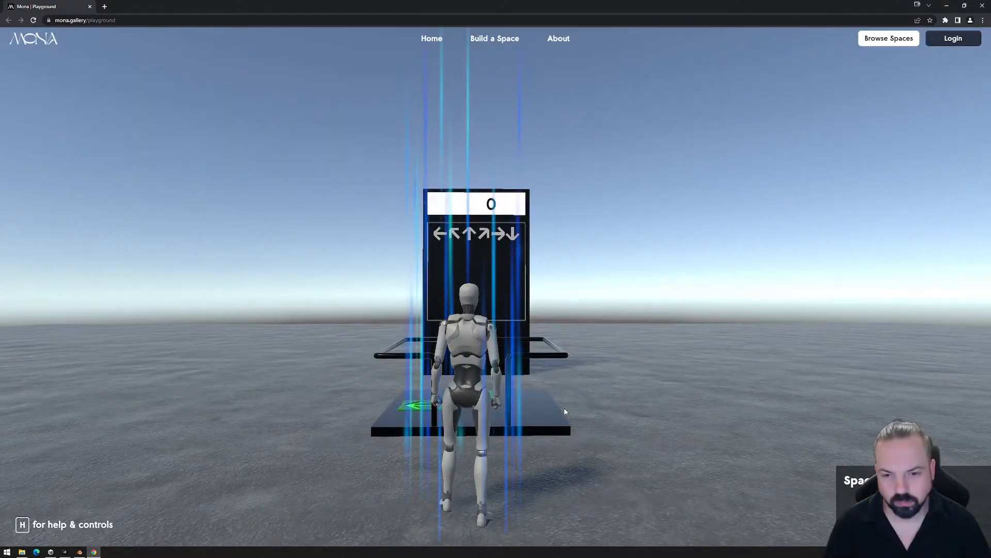
pyautogui.click(565, 412)
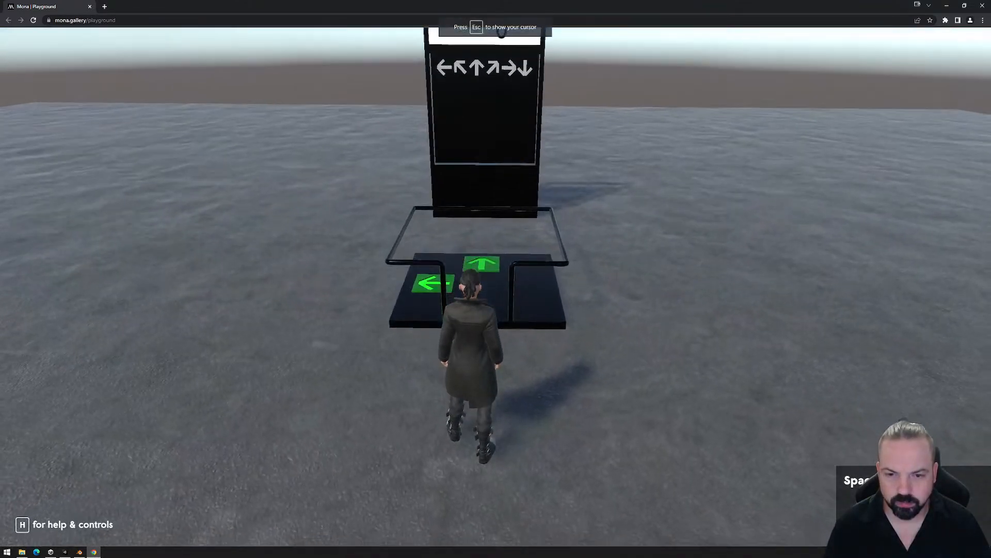
# - Walk the avatar on and off the forward and left arrow tiles to test how each reacts
pyautogui.press('w')
pyautogui.press('w')
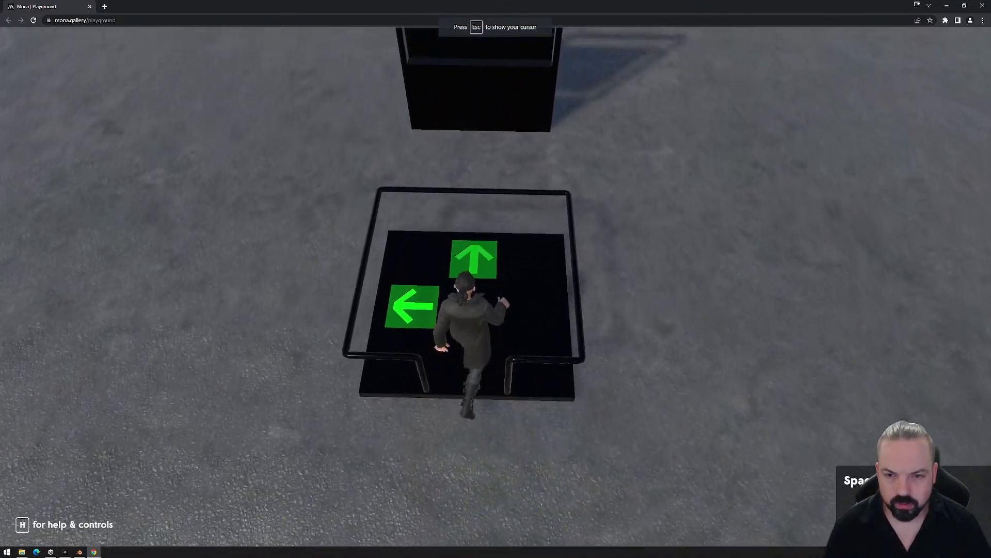
pyautogui.press('a')
pyautogui.press('s')
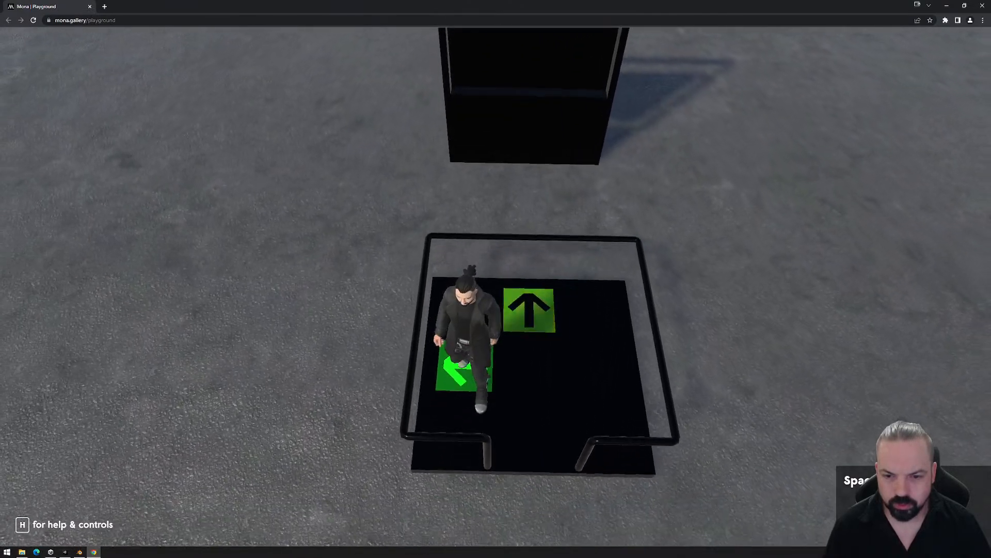
pyautogui.press('w')
pyautogui.press('d')
pyautogui.press('a')
pyautogui.press('s')
pyautogui.press('s')
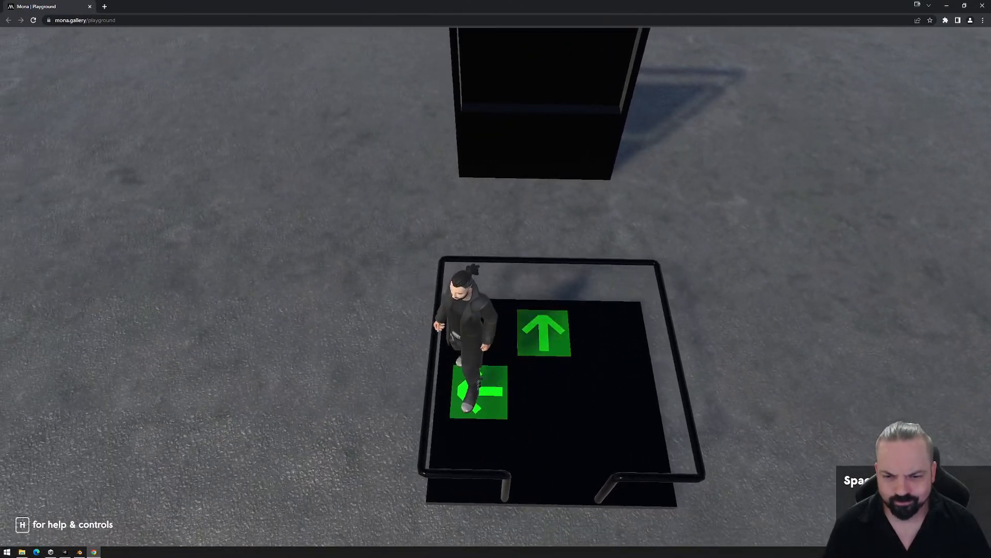
pyautogui.press('s')
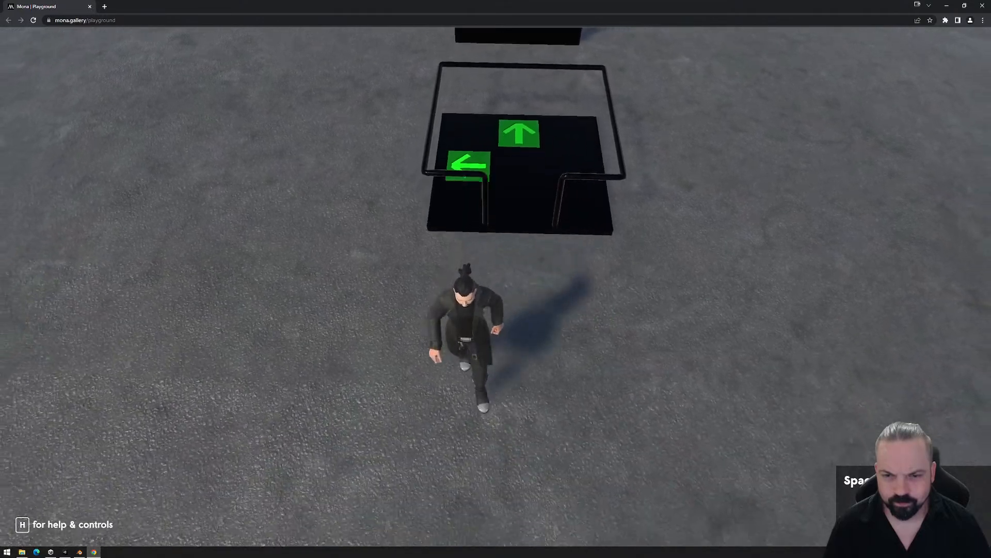
pyautogui.press('w')
pyautogui.press('d')
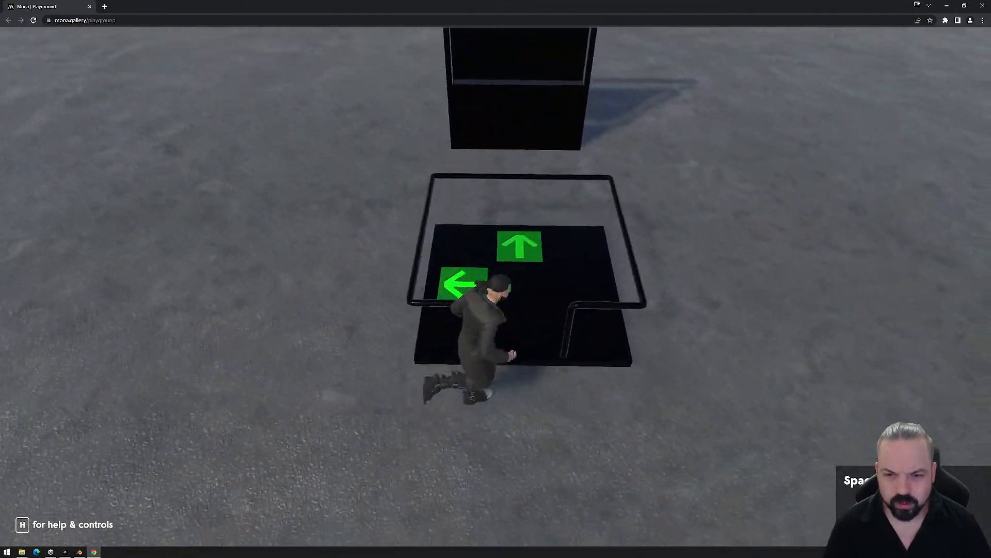
pyautogui.press('a')
pyautogui.press('w')
pyautogui.press('a')
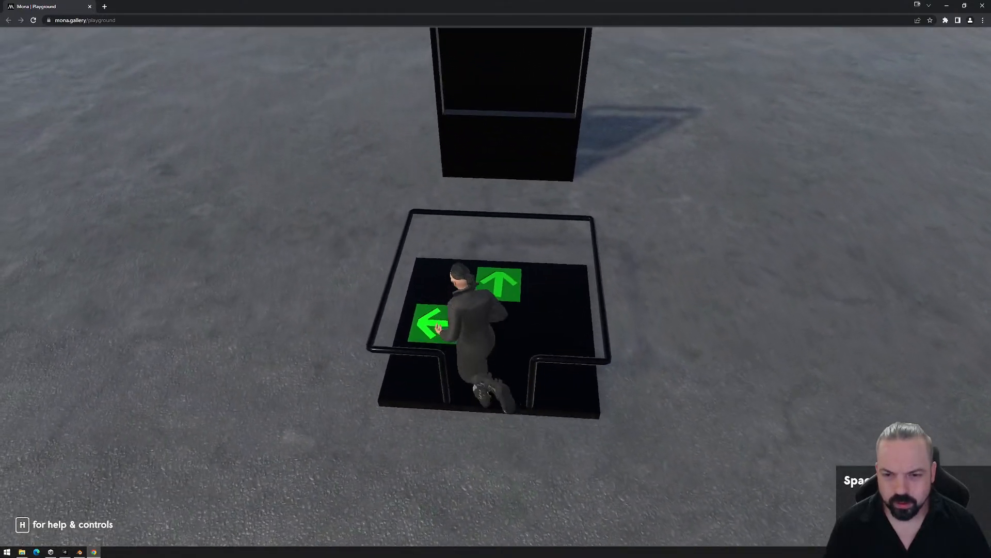
pyautogui.press('s')
pyautogui.press('d')
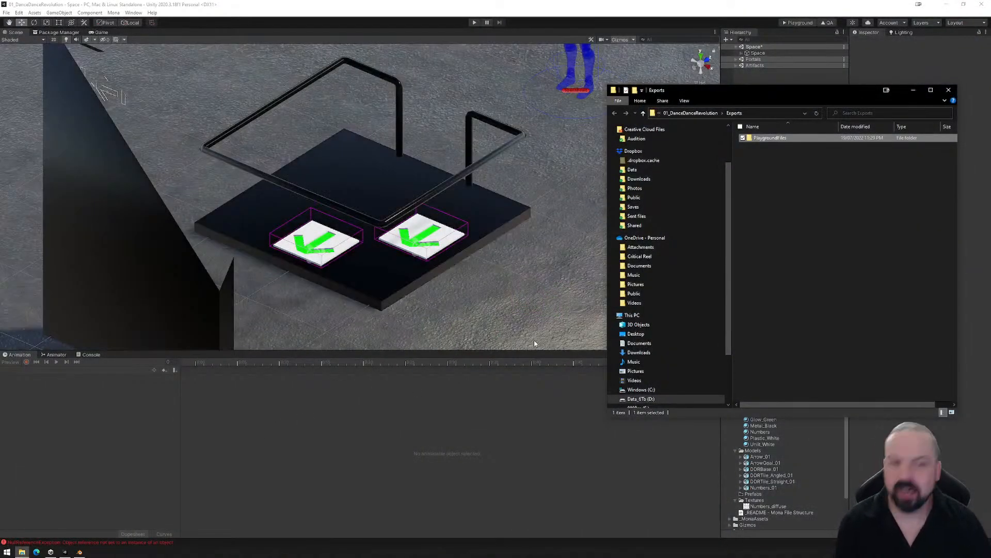
# - Delete the exported PlaygroundFiles folder from Exports and close the file window
pyautogui.press('Delete')
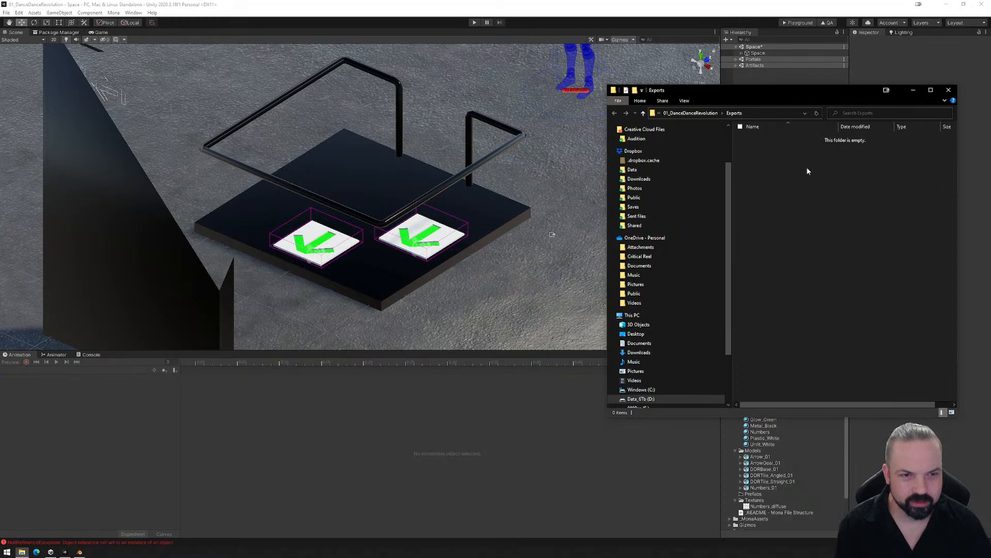
pyautogui.click(948, 89)
# - Open the duplicated tile's animator graph and arrange TileLeft_Down directly above TileLeft_Up
pyautogui.click(431, 238)
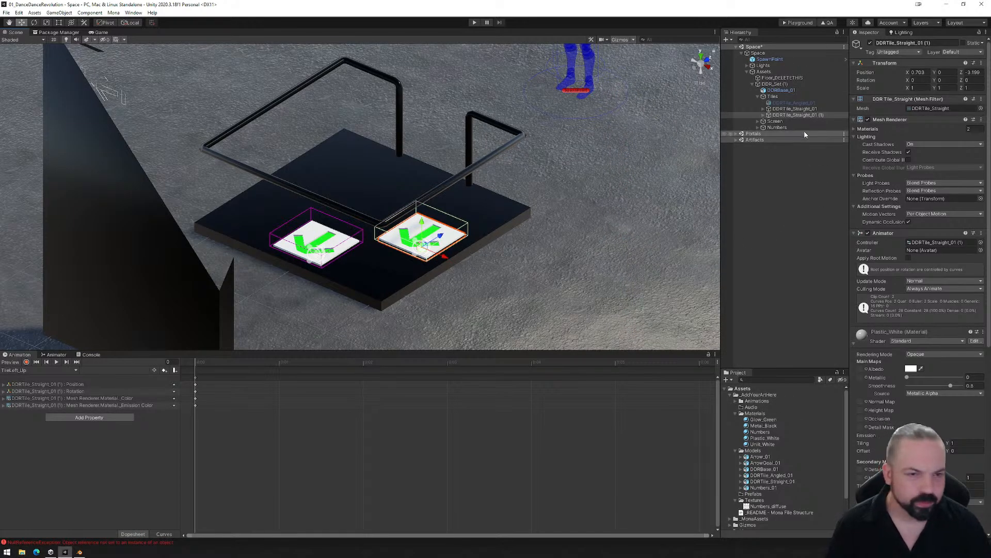
pyautogui.click(55, 354)
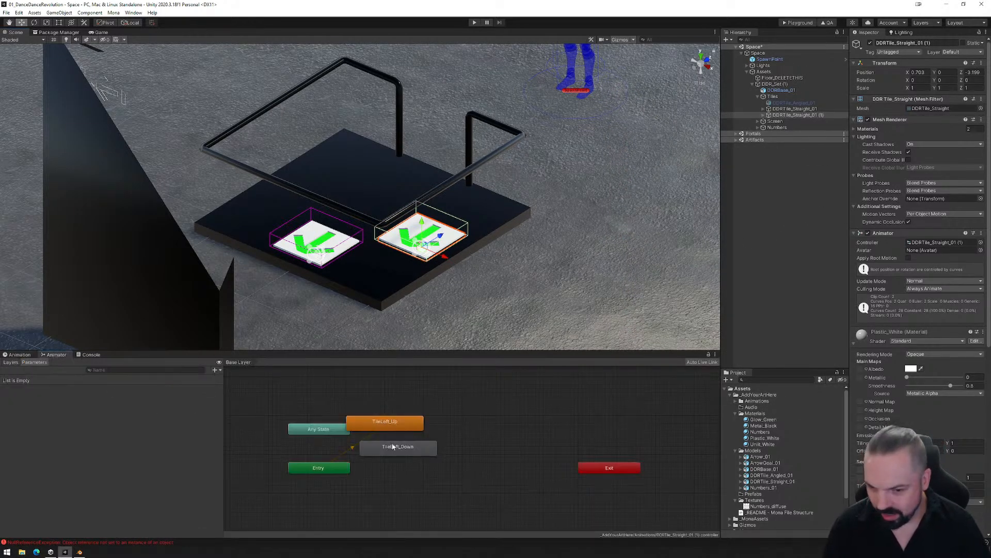
pyautogui.moveTo(396, 420); pyautogui.dragTo(433, 424)
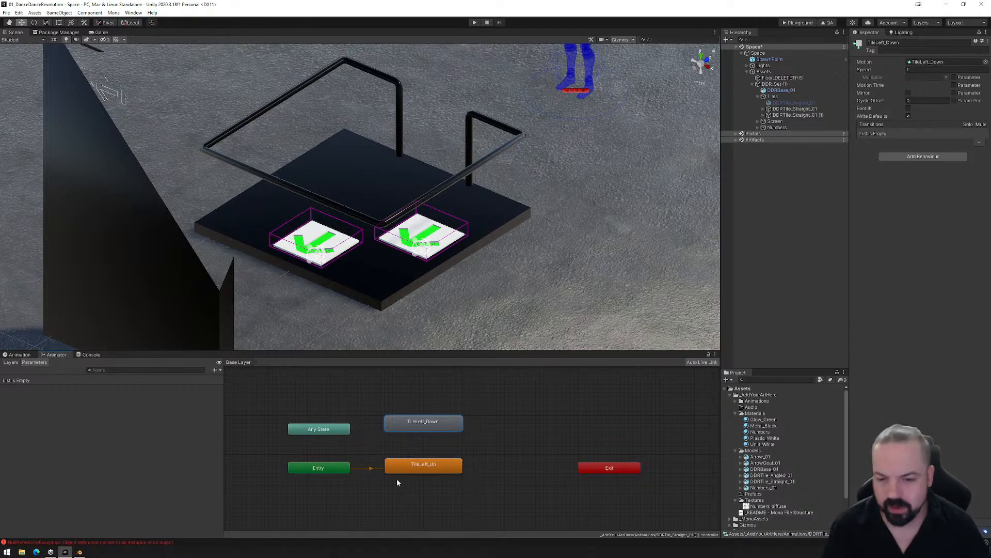
# - Make transitions in both directions between the TileLeft_Up and TileLeft_Down states
pyautogui.rightClick(453, 462)
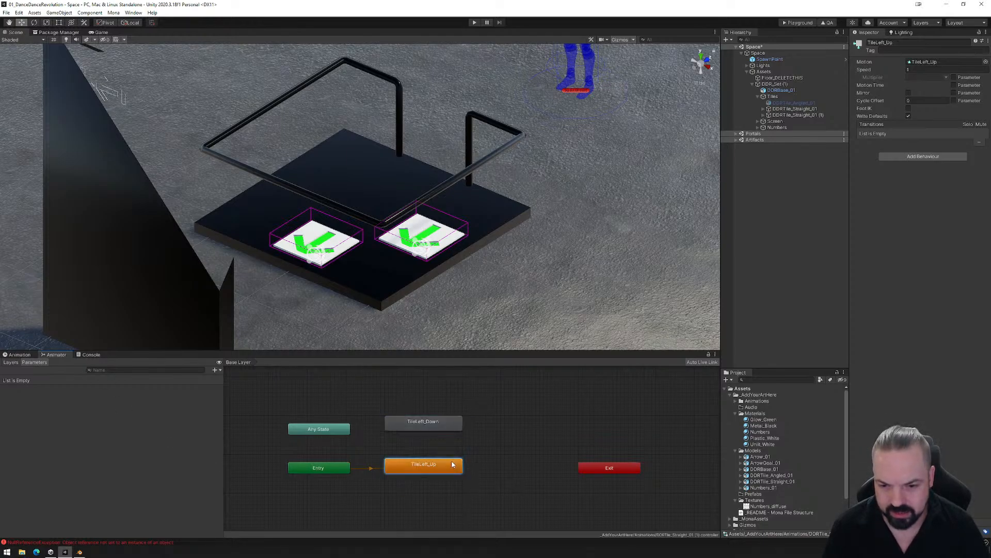
pyautogui.click(475, 465)
pyautogui.click(419, 431)
pyautogui.rightClick(419, 431)
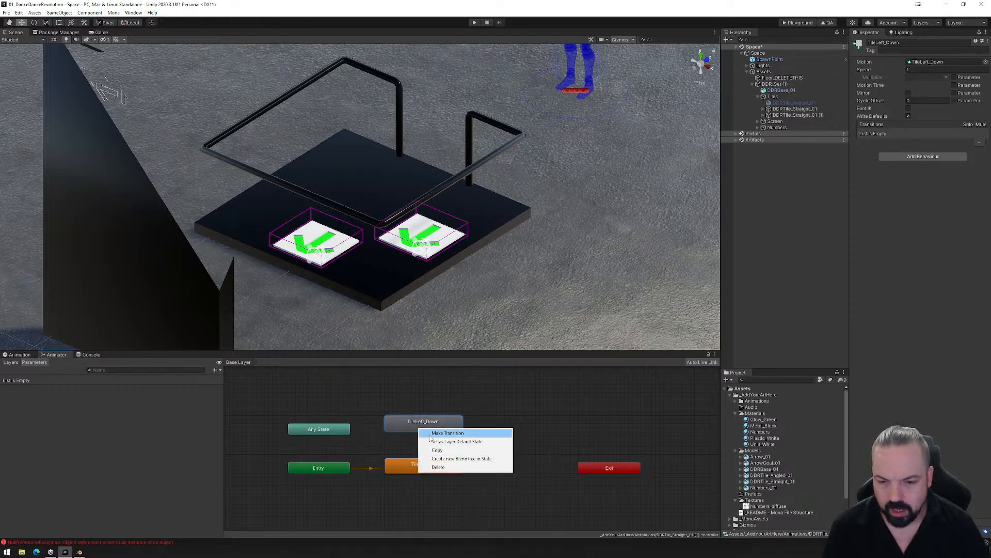
pyautogui.click(439, 431)
pyautogui.click(421, 465)
# - Add a Bool parameter named TileDown to the duplicated tile's animator controller
pyautogui.click(427, 447)
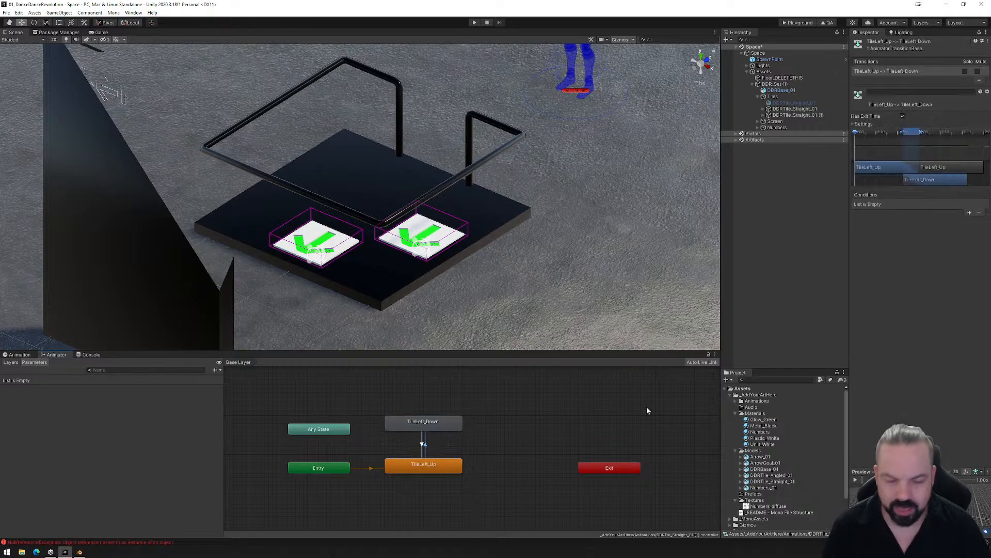
pyautogui.click(216, 370)
pyautogui.click(228, 395)
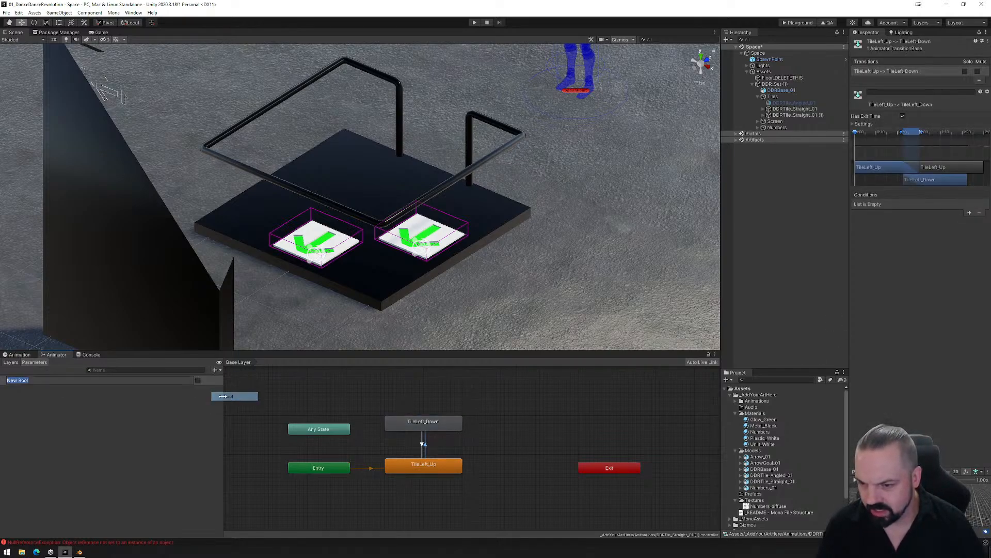
pyautogui.write('TileDown')
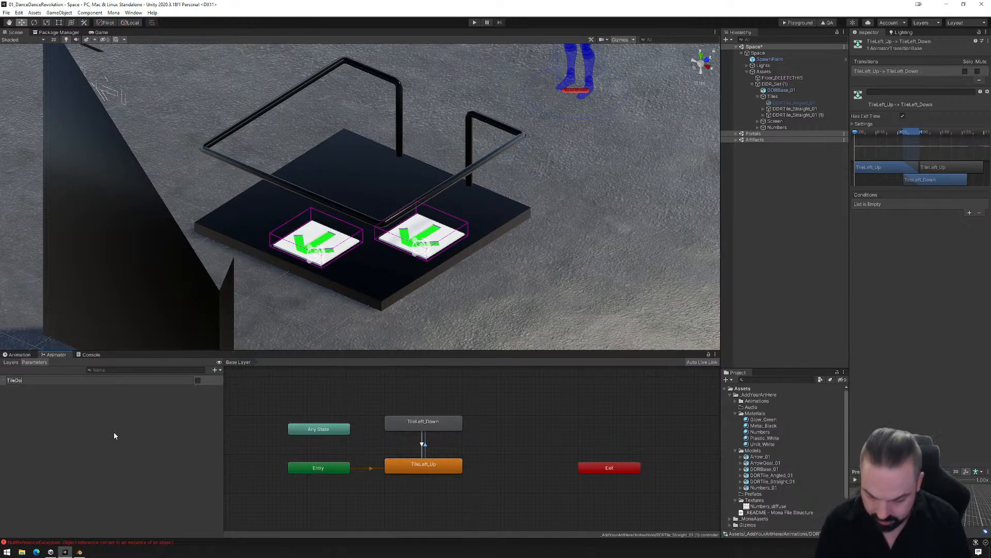
pyautogui.press('Return')
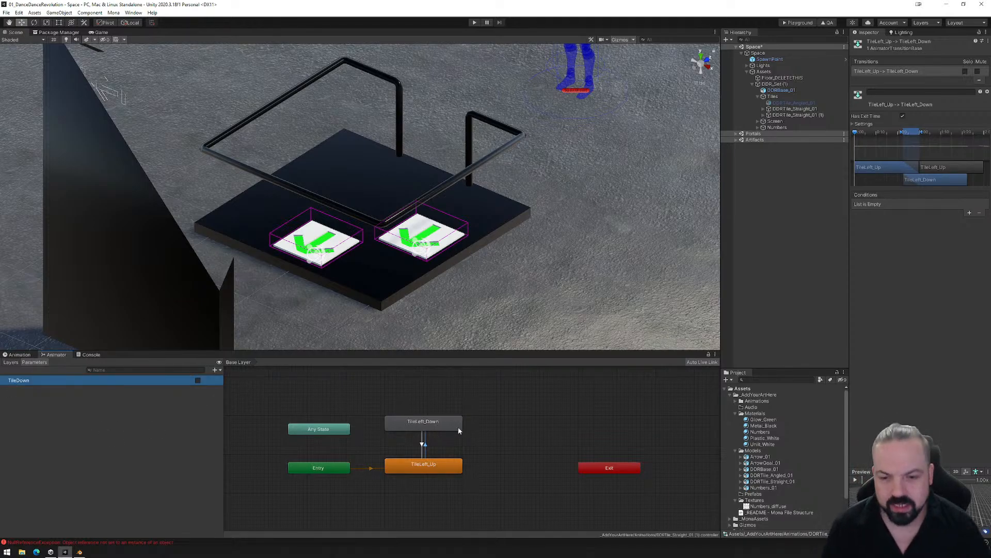
# - Turn off exit time on both transitions and add TileDown conditions: true for TileLeft_Up to TileLeft_Down, false for the reverse
pyautogui.click(903, 116)
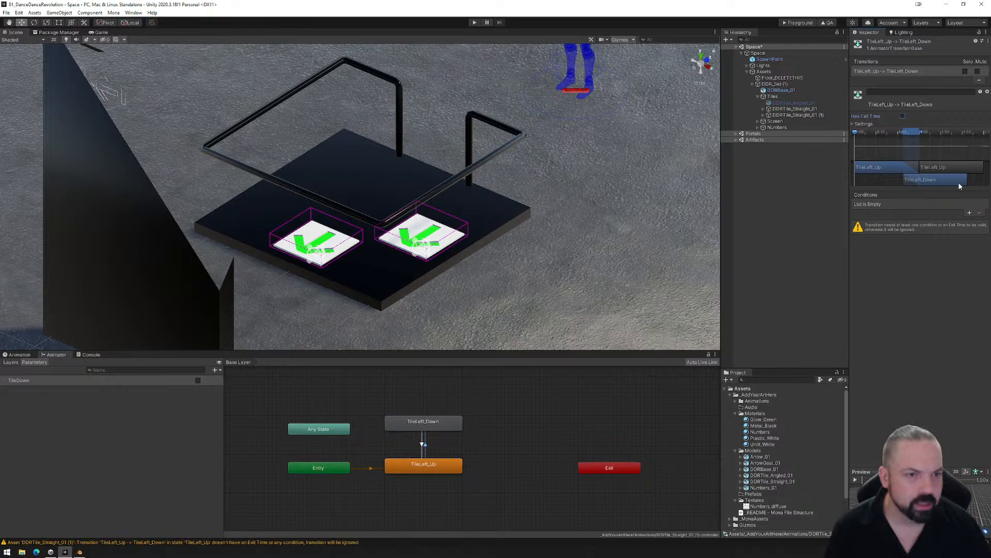
pyautogui.click(970, 213)
pyautogui.click(424, 447)
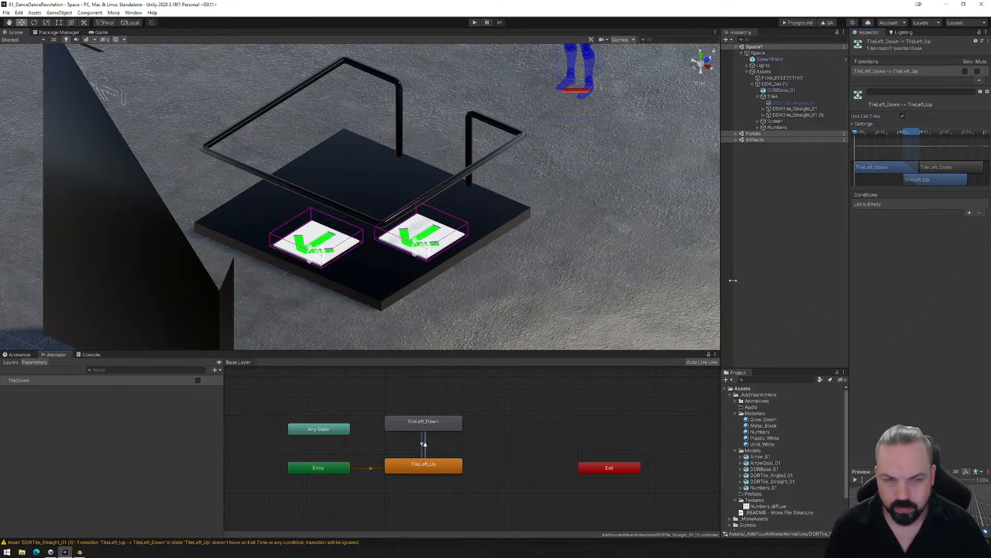
pyautogui.click(903, 116)
pyautogui.click(970, 213)
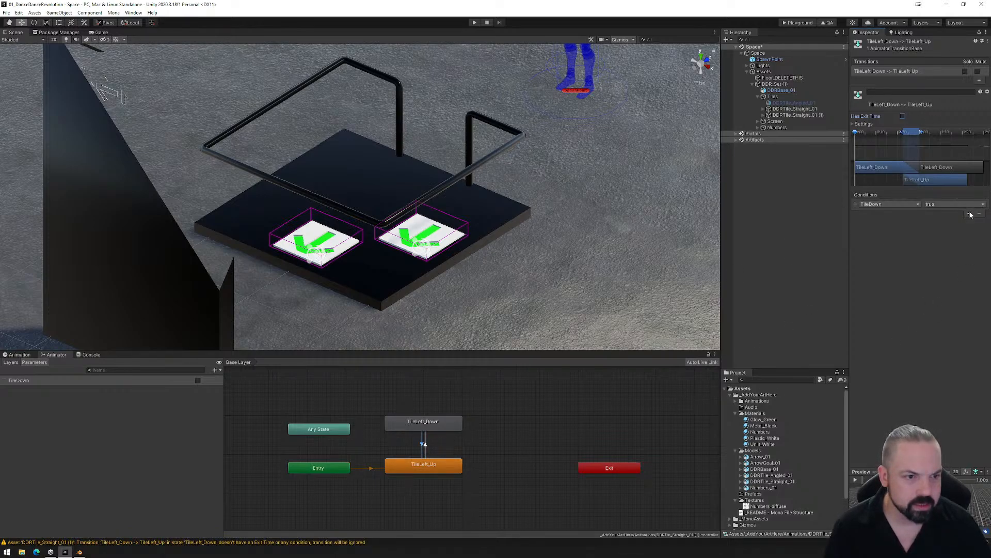
pyautogui.click(937, 205)
pyautogui.click(937, 219)
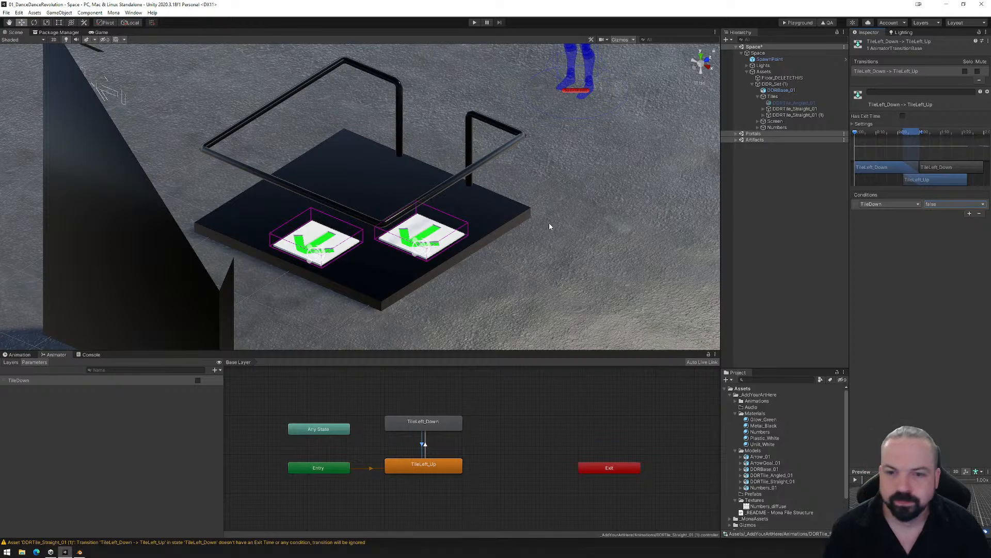
# - Examine the duplicated tile's R_TileStraight reactor to check its enter and exit trigger settings for TileDown
pyautogui.keyDown('alt'); pyautogui.moveTo(549, 226); pyautogui.dragTo(320, 234); pyautogui.keyUp('alt')
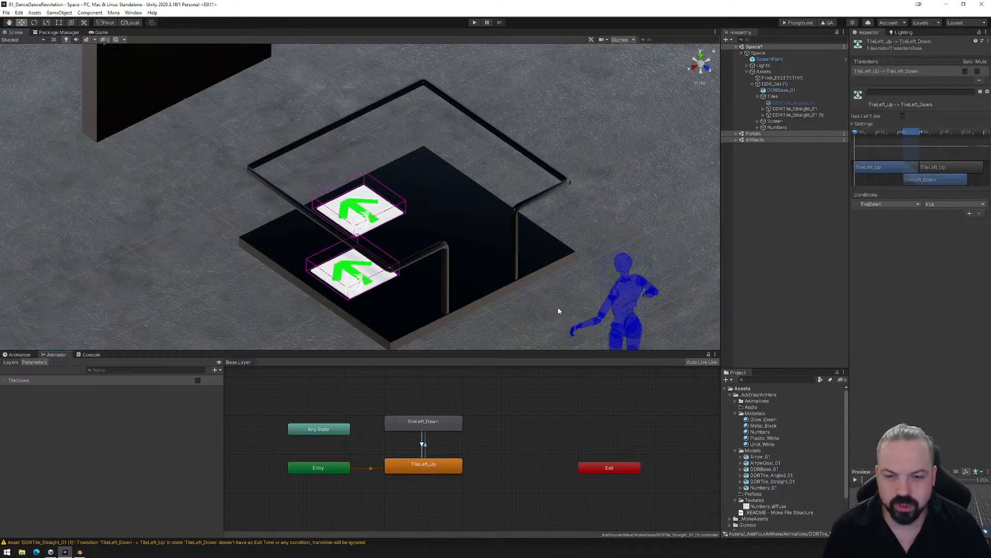
pyautogui.click(780, 115)
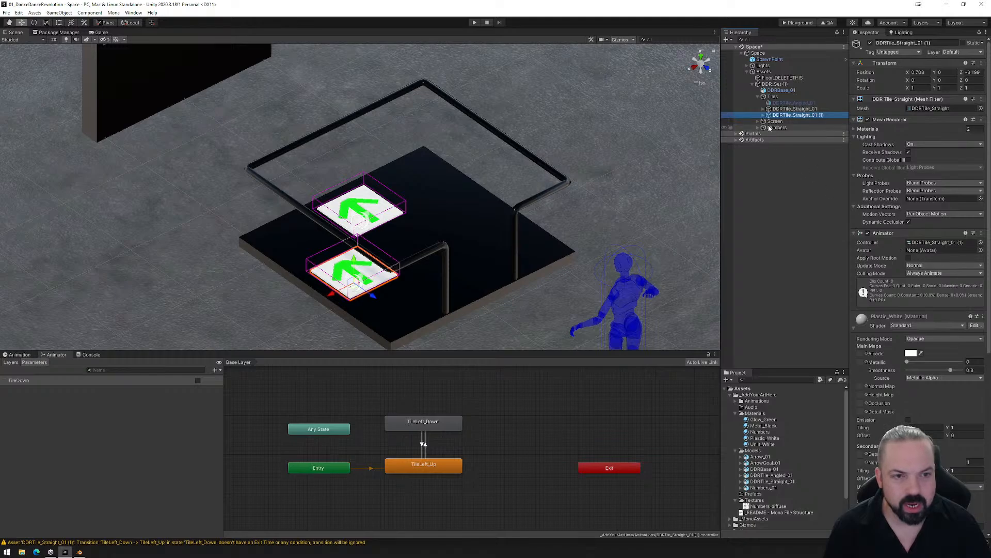
pyautogui.click(763, 116)
pyautogui.click(785, 121)
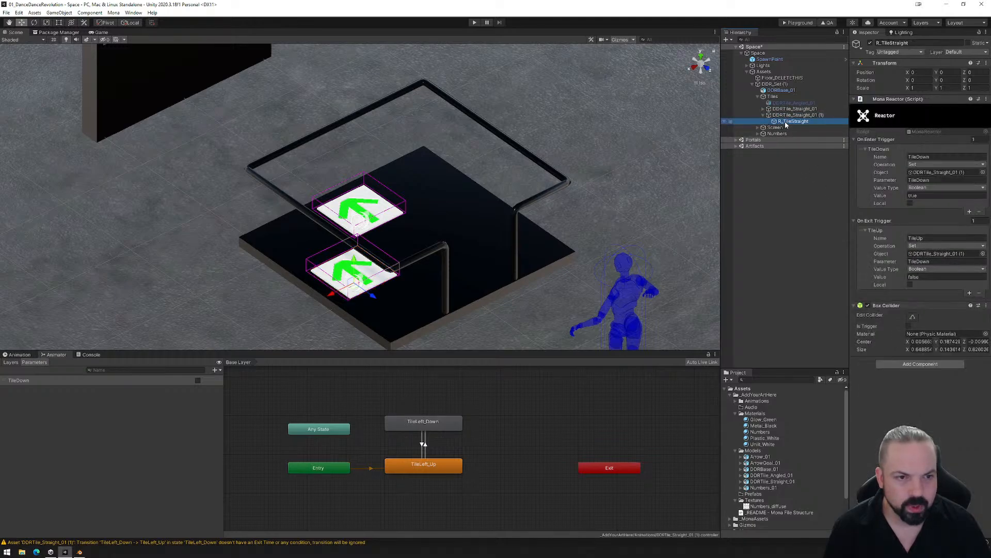
# - Build the playground export and load its PlaygroundFiles folder into the Mona playground in the browser
pyautogui.click(792, 23)
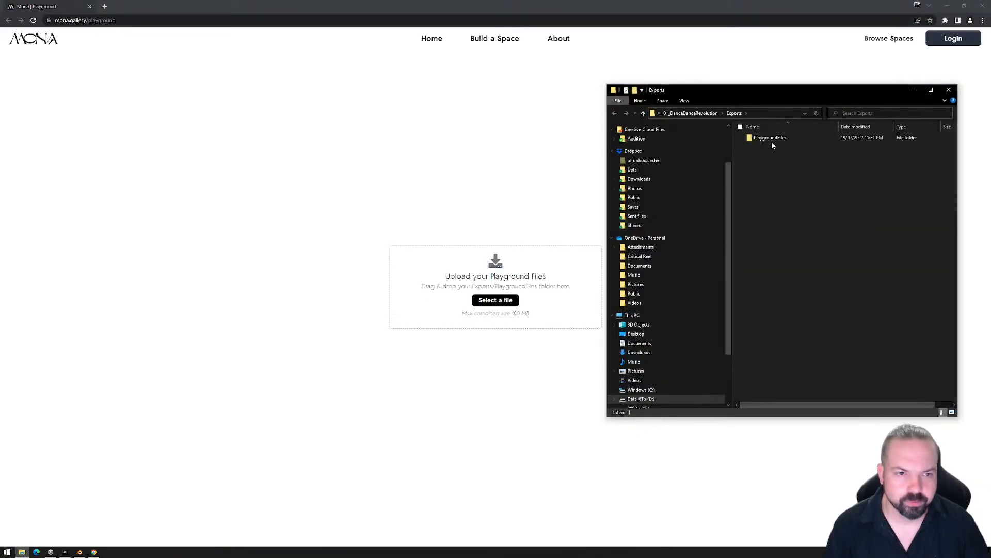
pyautogui.moveTo(772, 141); pyautogui.dragTo(496, 274)
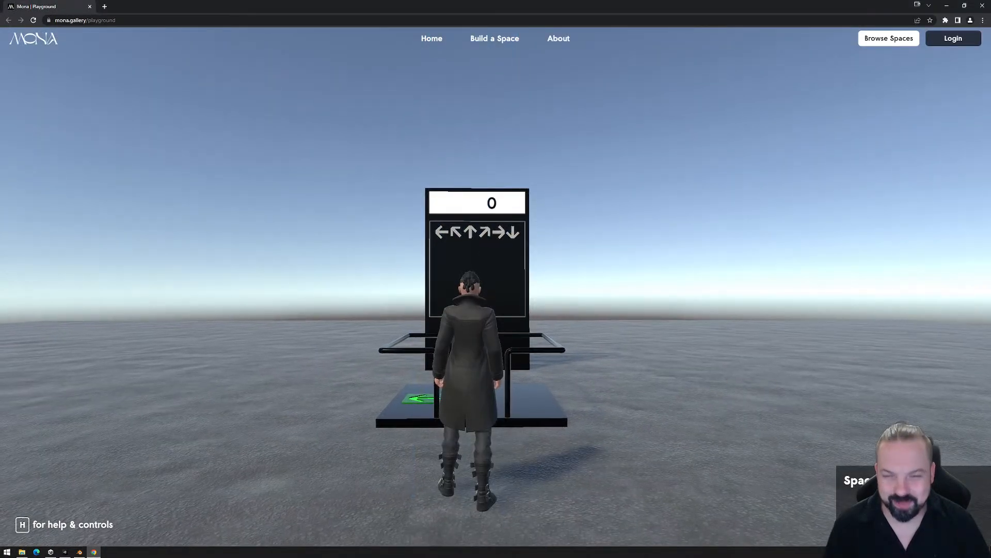
pyautogui.click(496, 274)
# - Walk the avatar repeatedly on and off the left and up arrow tiles to test how each one responds
pyautogui.press('w')
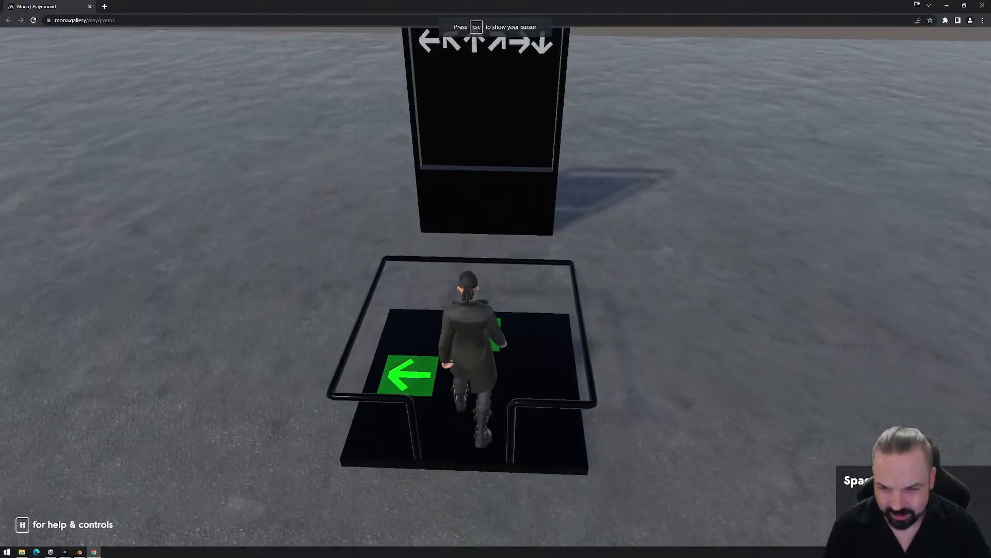
pyautogui.press('a')
pyautogui.press('d')
pyautogui.press('w')
pyautogui.press('a')
pyautogui.press('s')
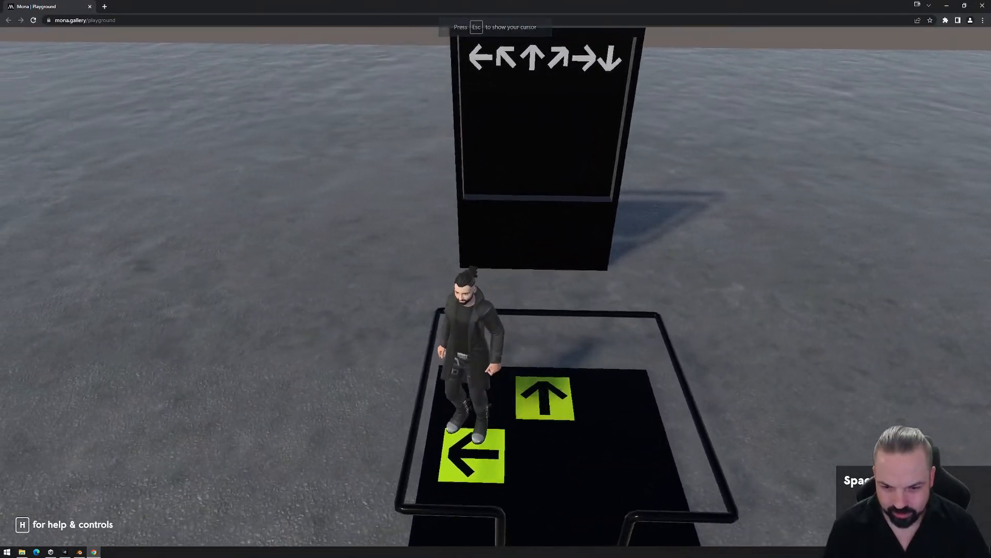
pyautogui.press('d')
pyautogui.press('s')
pyautogui.press('a')
pyautogui.press('w')
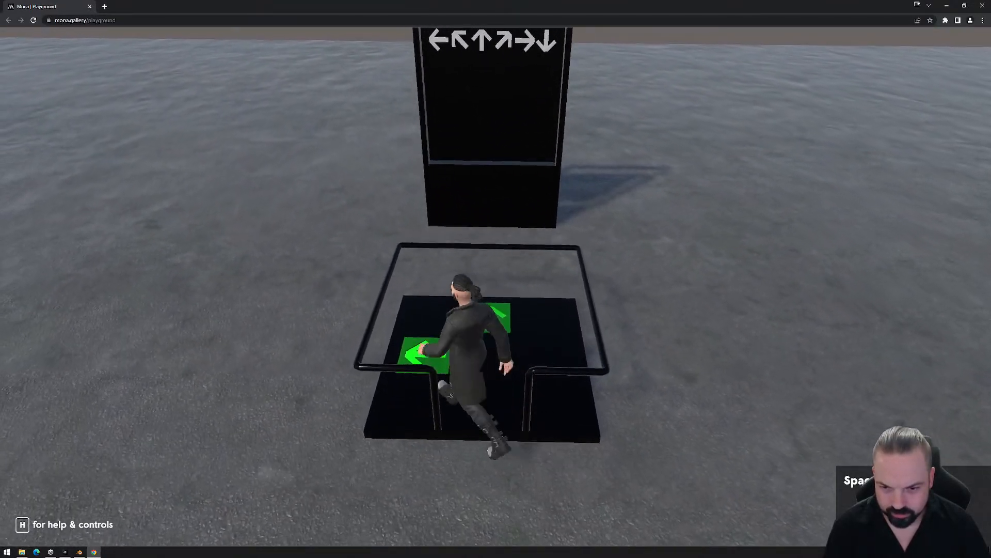
pyautogui.press('w')
pyautogui.press('d')
pyautogui.press('a')
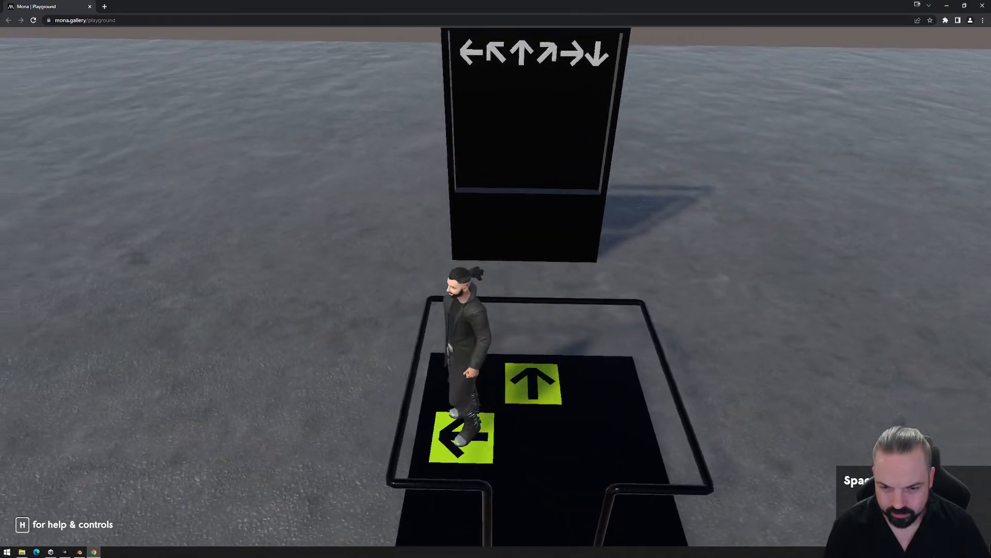
pyautogui.press('s')
pyautogui.press('d')
pyautogui.press('w')
pyautogui.press('a')
pyautogui.press('s')
pyautogui.press('d')
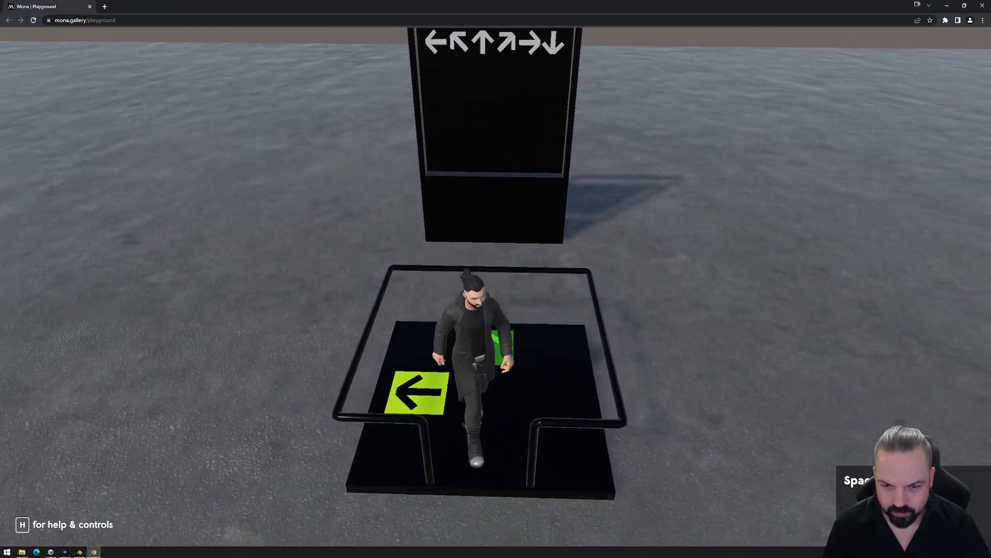
pyautogui.press('s')
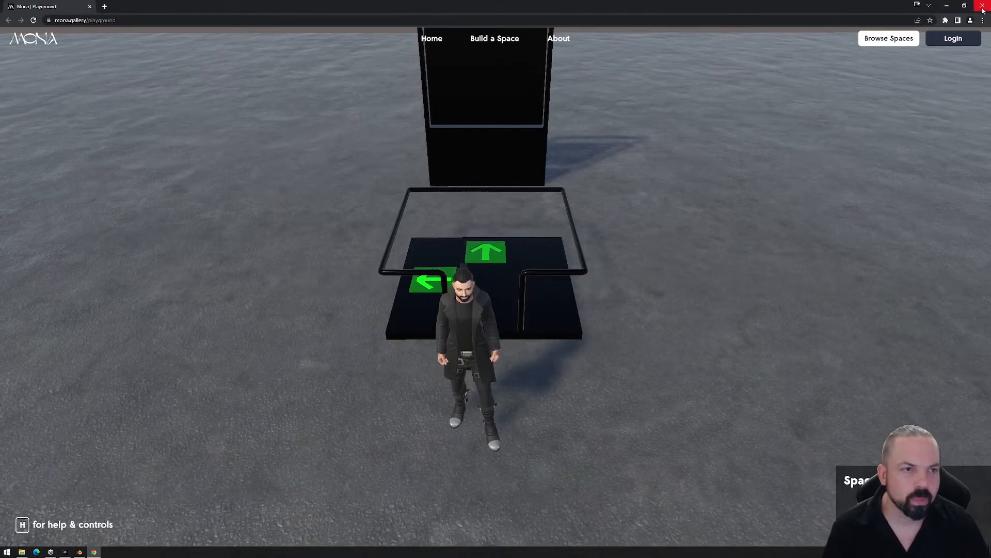
# - Close the browser playground, delete the exported PlaygroundFiles folder and switch back to Unity
pyautogui.click(982, 6)
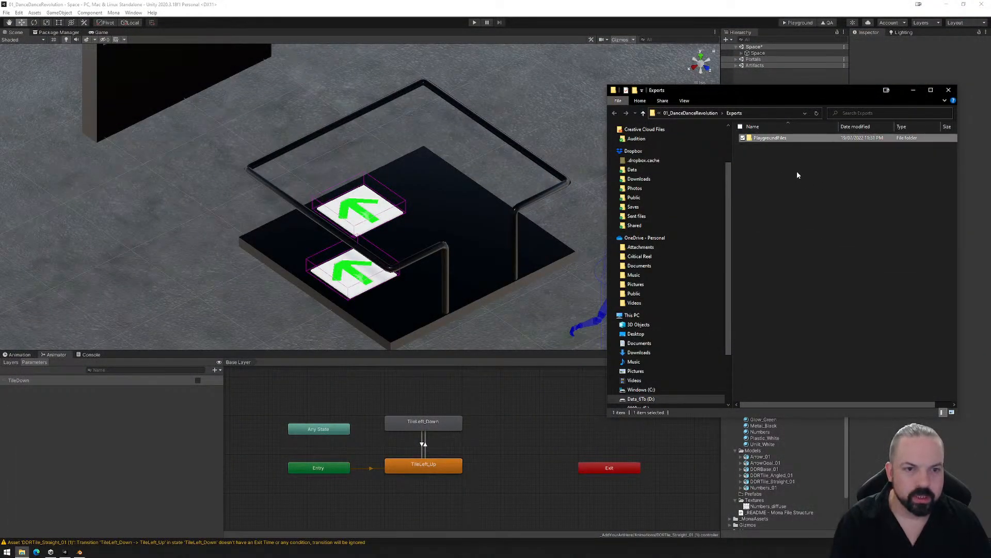
pyautogui.press('Delete')
pyautogui.press('Return')
pyautogui.click(583, 218)
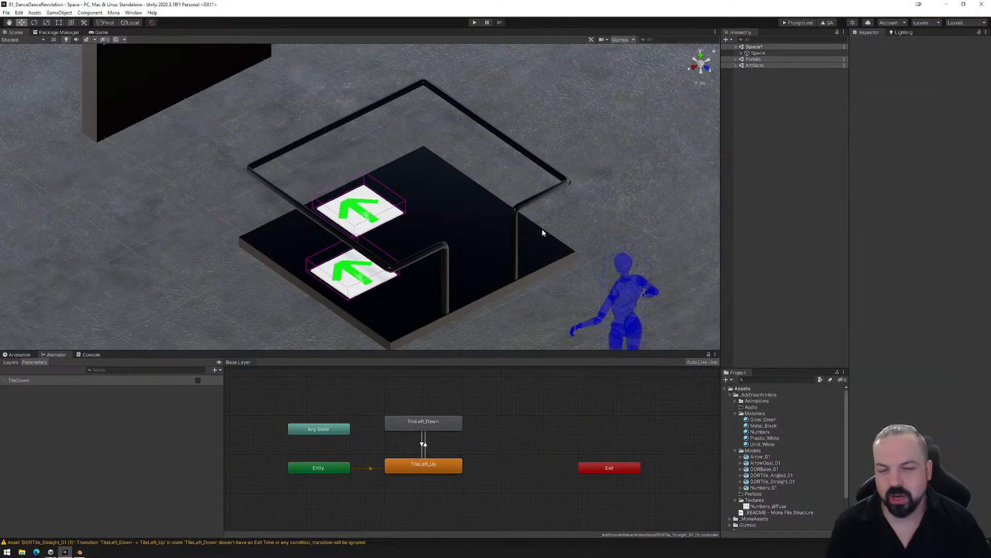
# - Expand the hierarchy through DDR_Set (1) to the contents of the Screen group
pyautogui.scroll(-1, 330, 98)
pyautogui.moveTo(328, 94); pyautogui.dragTo(335, 164, button='middle')
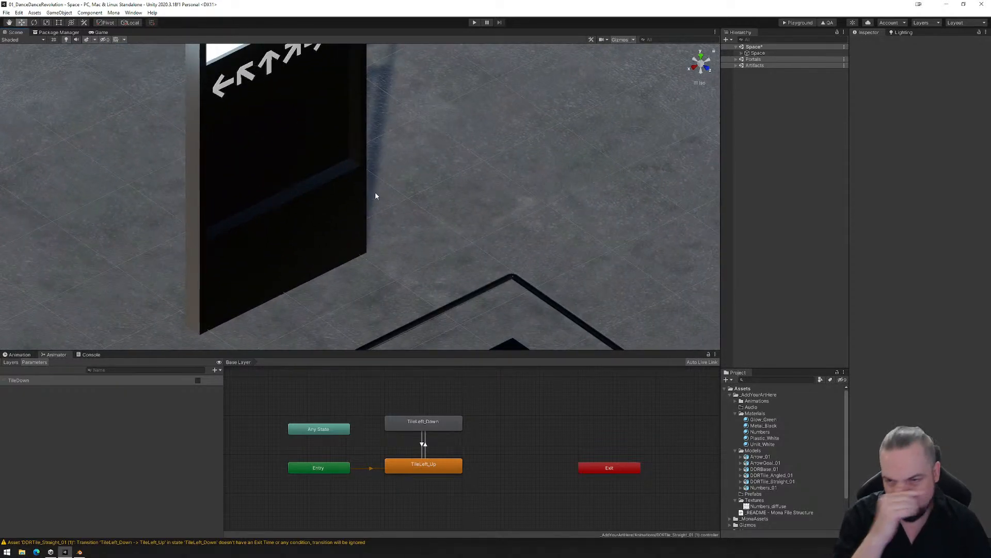
pyautogui.scroll(-1, 374, 199)
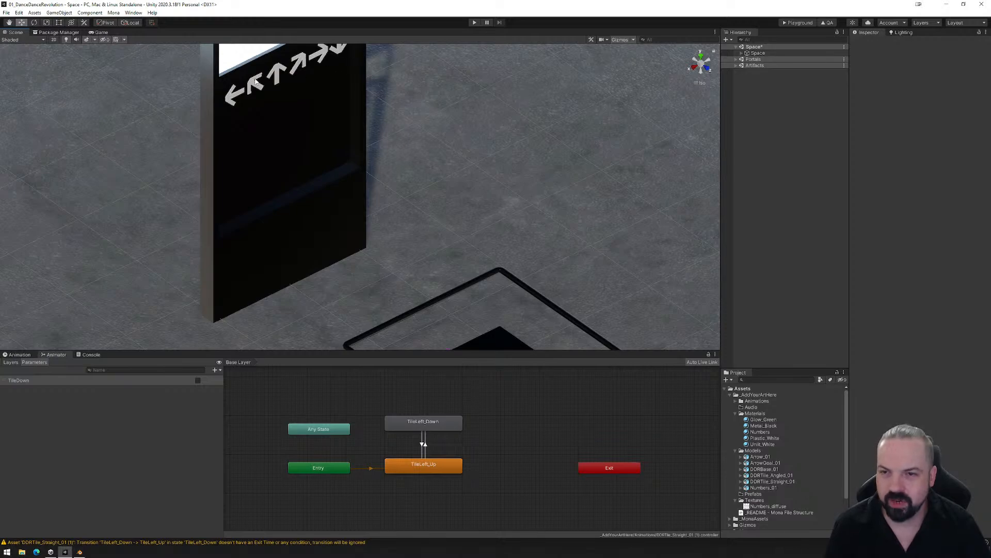
pyautogui.click(741, 52)
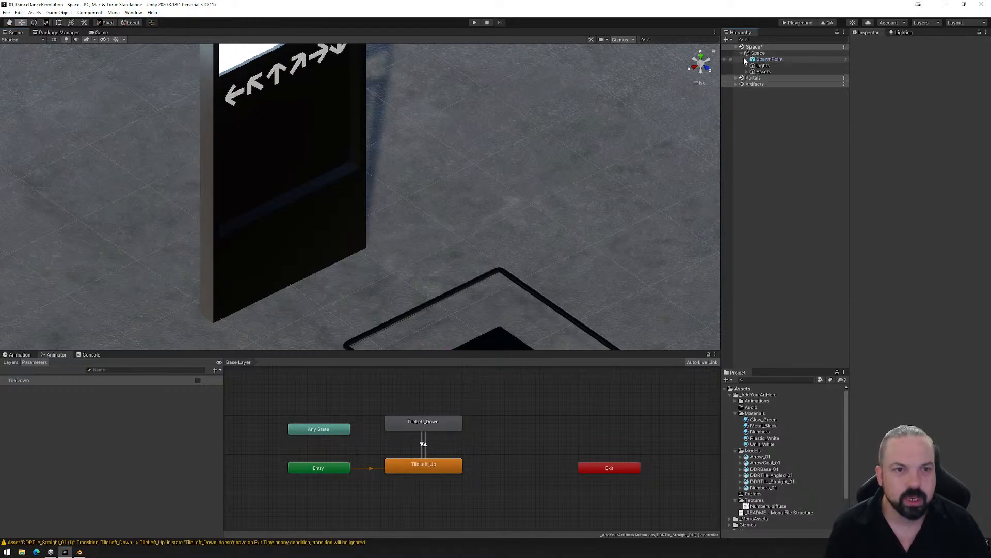
pyautogui.click(747, 72)
pyautogui.click(752, 85)
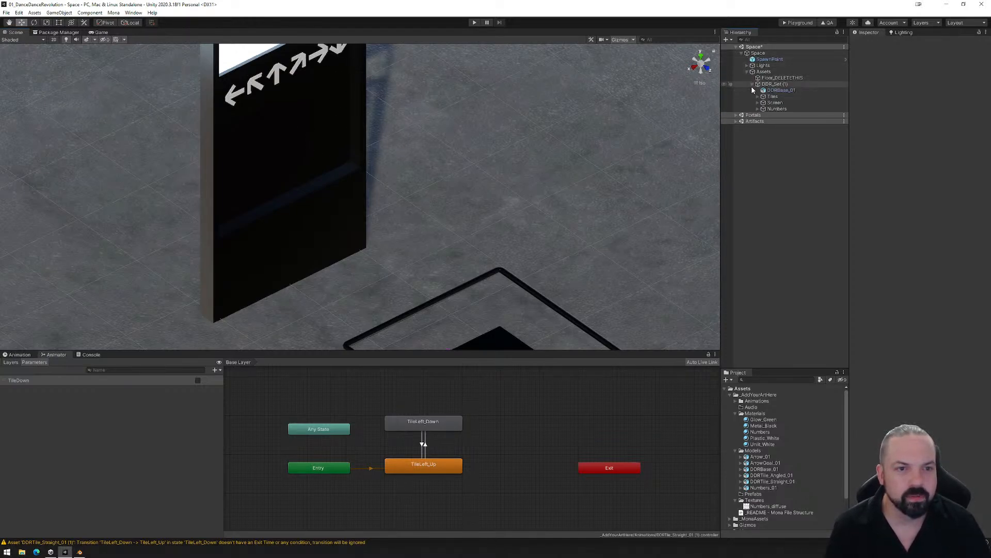
pyautogui.click(758, 103)
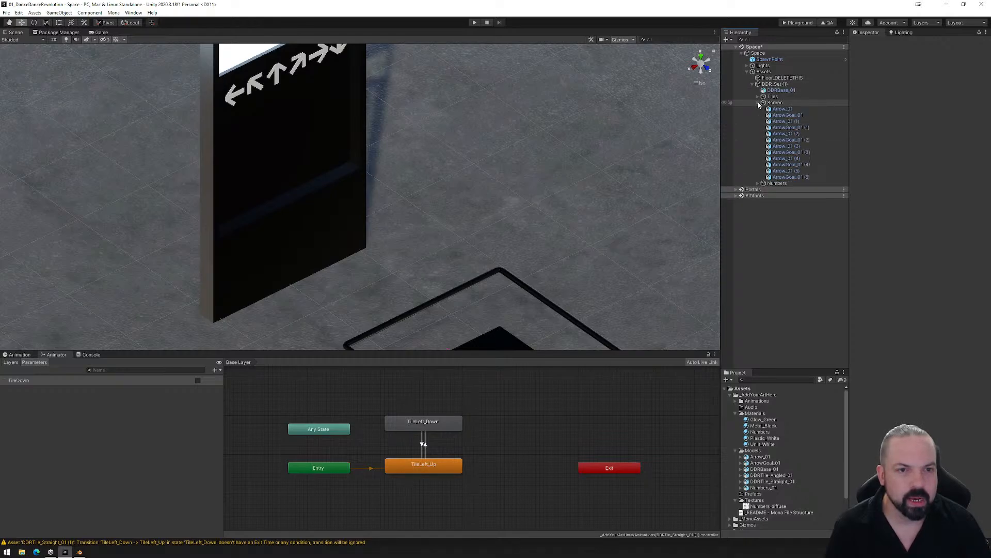
# - Select Arrow_01 and its five numbered copies under Screen and examine them on the machine's display
pyautogui.click(781, 109)
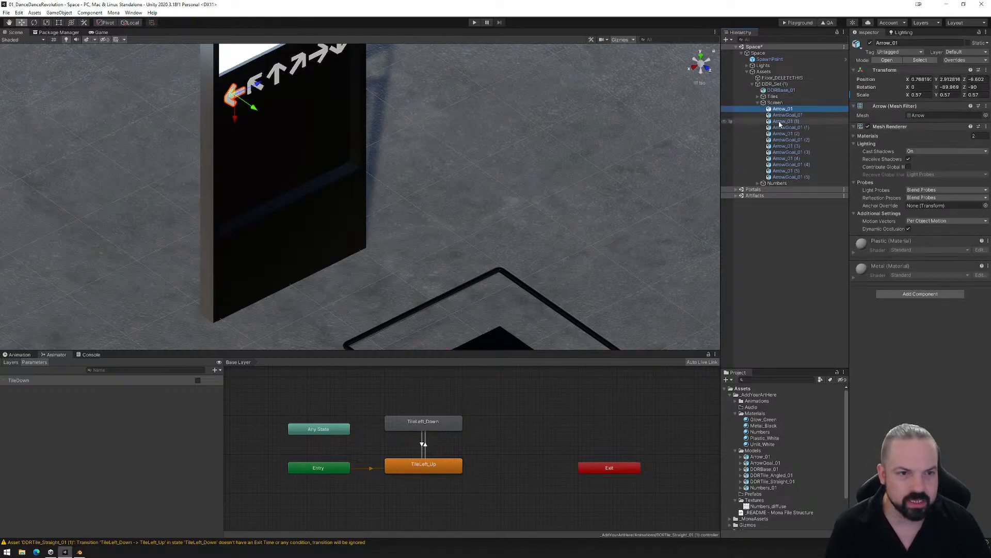
pyautogui.keyDown('ctrl'); pyautogui.click(783, 121); pyautogui.keyUp('ctrl')
pyautogui.keyDown('ctrl'); pyautogui.click(782, 133); pyautogui.keyUp('ctrl')
pyautogui.keyDown('ctrl'); pyautogui.click(781, 146); pyautogui.keyUp('ctrl')
pyautogui.keyDown('ctrl'); pyautogui.click(782, 159); pyautogui.keyUp('ctrl')
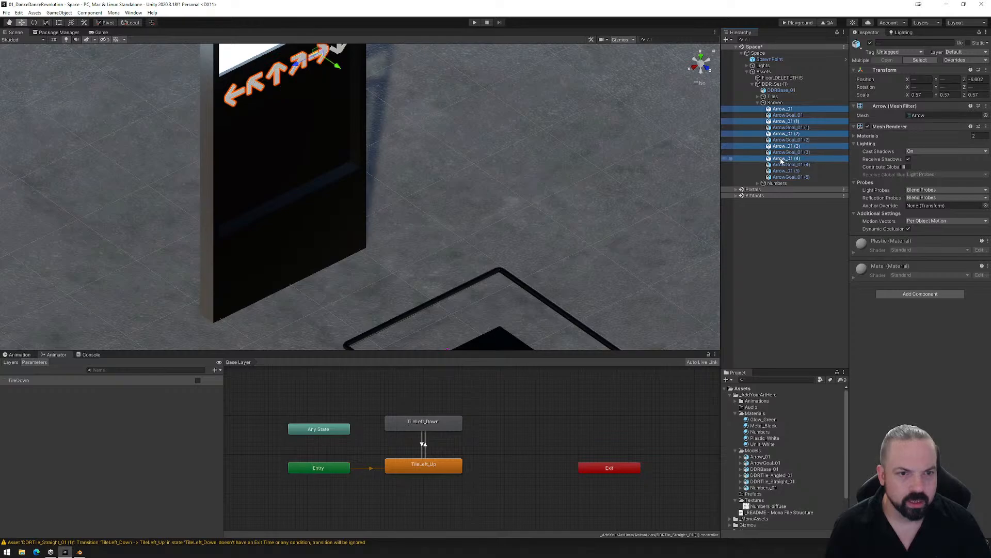
pyautogui.keyDown('ctrl'); pyautogui.click(782, 171); pyautogui.keyUp('ctrl')
pyautogui.press('f')
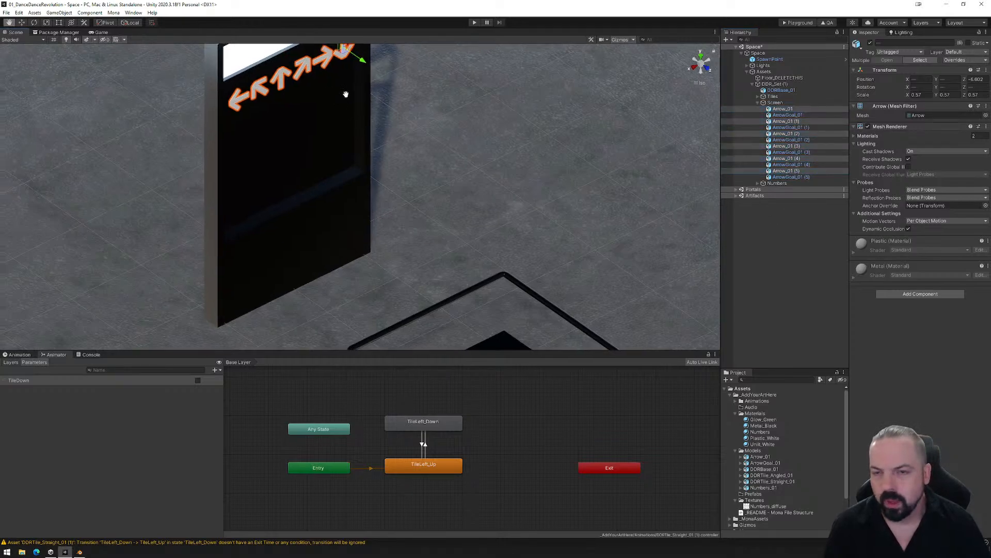
pyautogui.moveTo(349, 47); pyautogui.dragTo(378, 49)
pyautogui.moveTo(394, 237); pyautogui.dragTo(338, 108, button='middle')
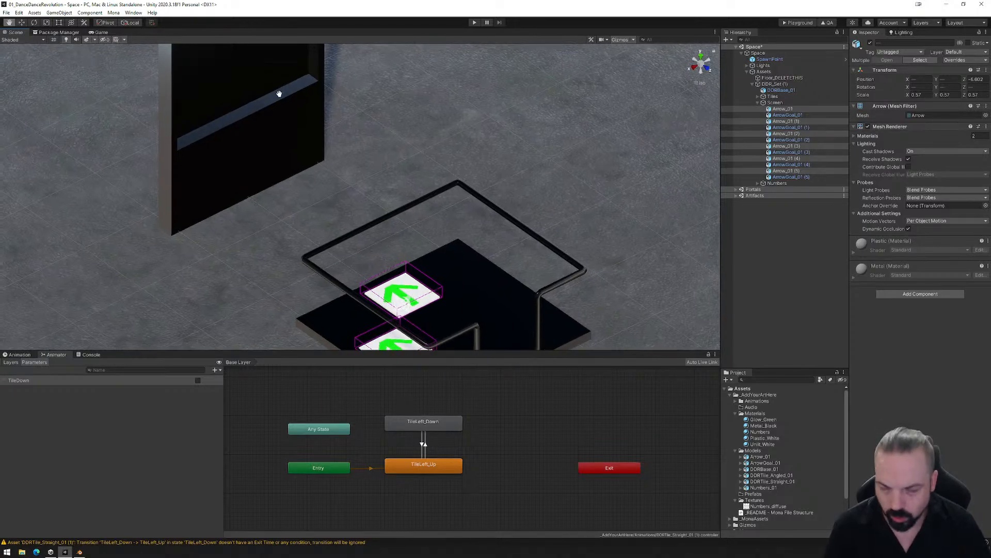
pyautogui.moveTo(279, 93); pyautogui.dragTo(309, 200, button='middle')
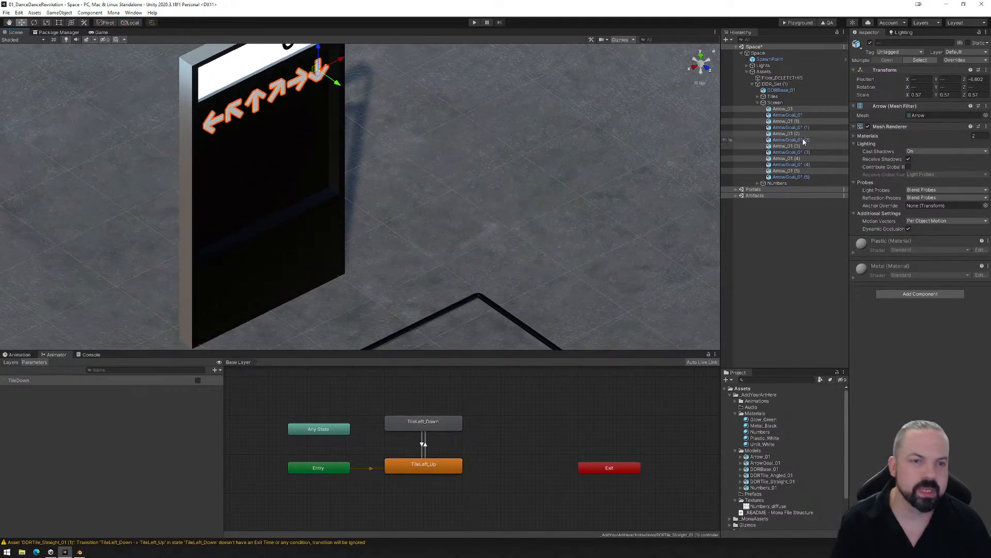
# - Open the Animation timeline with the Screen group selected
pyautogui.click(775, 102)
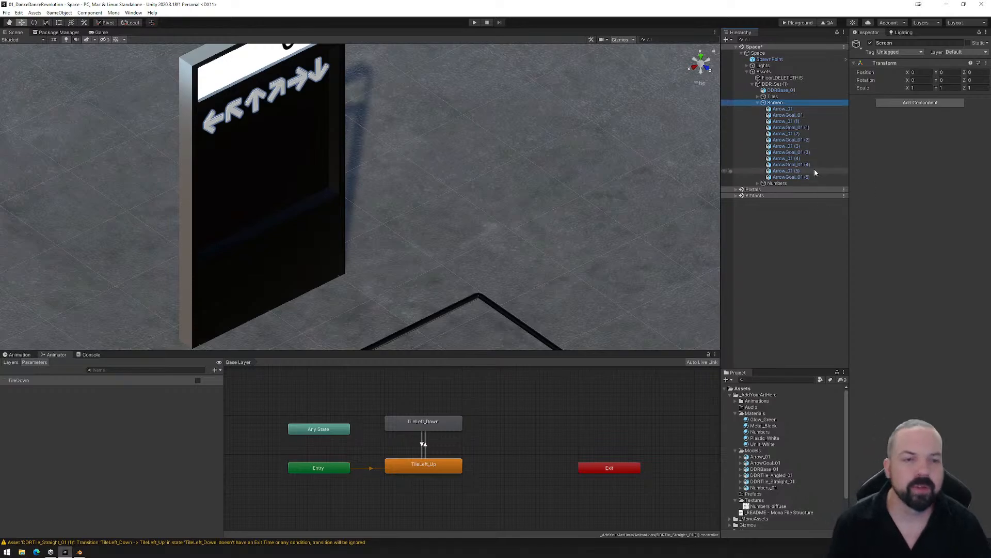
pyautogui.click(19, 355)
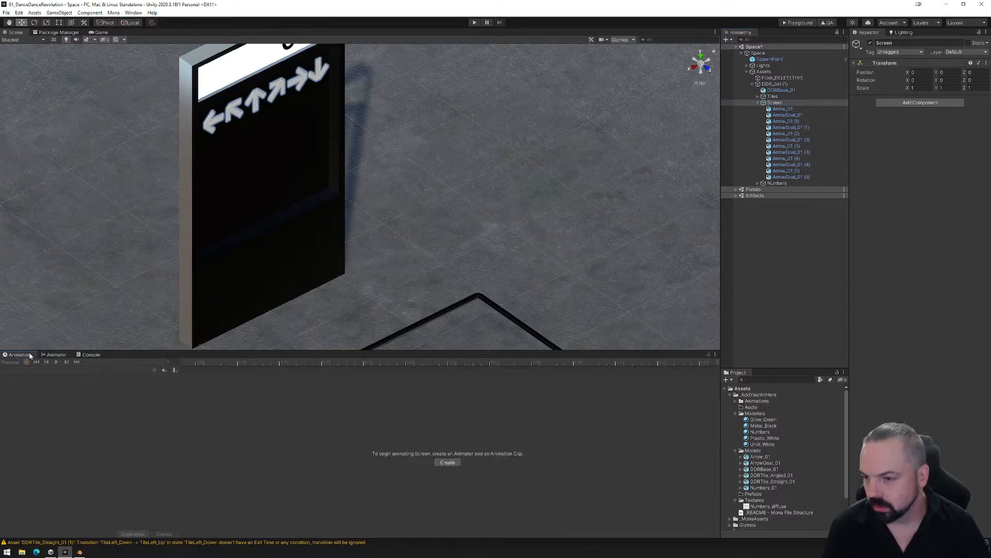
pyautogui.click(773, 97)
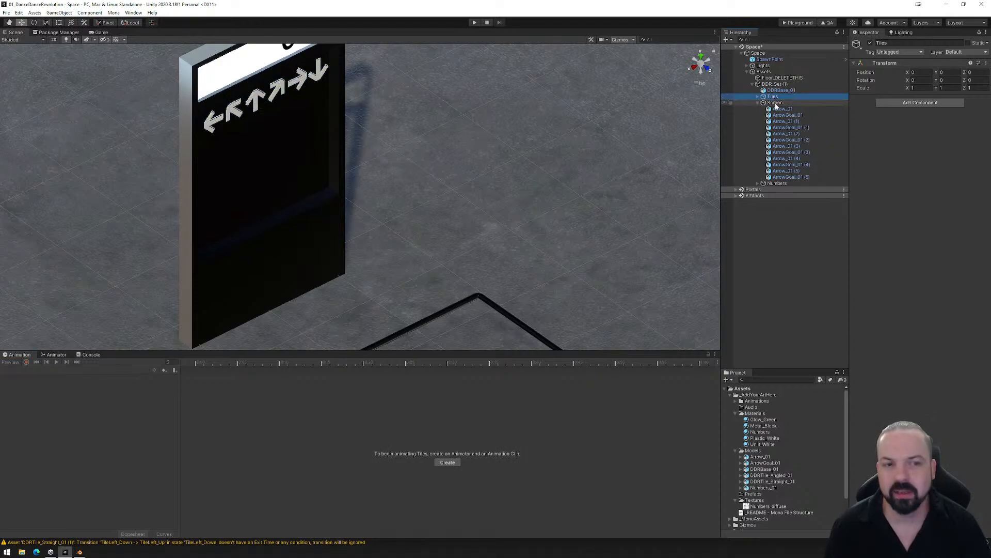
pyautogui.click(776, 103)
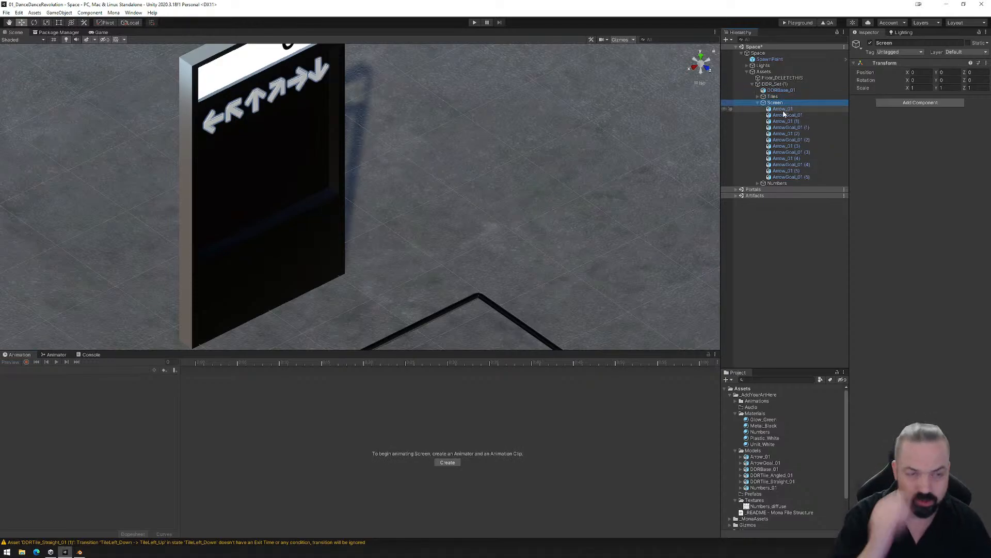
# - Reorder the Screen group's children so all Arrow_01 objects sit together above the ArrowGoal_01 objects
pyautogui.click(787, 120)
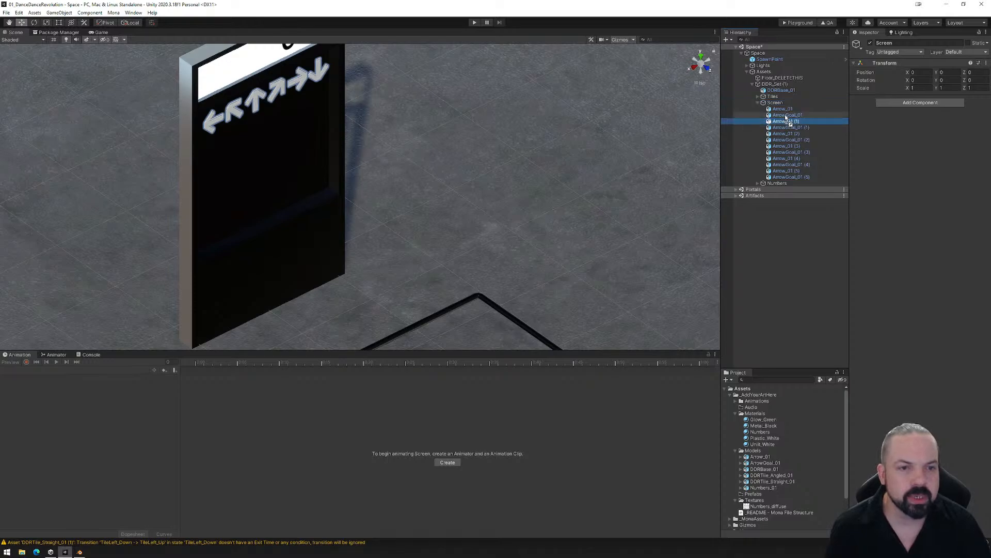
pyautogui.moveTo(786, 118)
pyautogui.mouseDown()
pyautogui.moveTo(788, 136)
pyautogui.moveTo(787, 125)
pyautogui.mouseUp()
pyautogui.moveTo(786, 161); pyautogui.dragTo(789, 136)
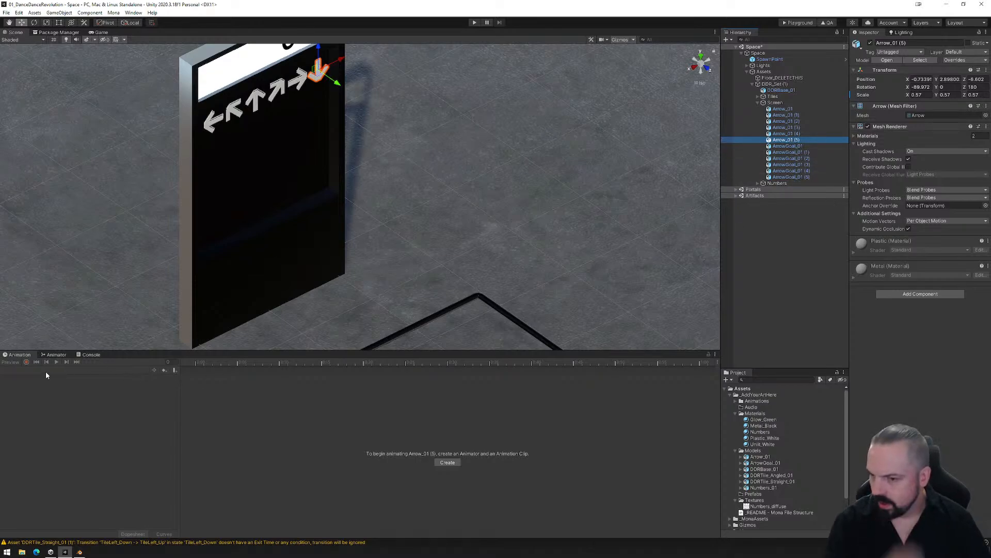
# - Create an animation clip named DDR_Arrows.anim for Arrow_01 (5) in the Animations folder
pyautogui.click(448, 463)
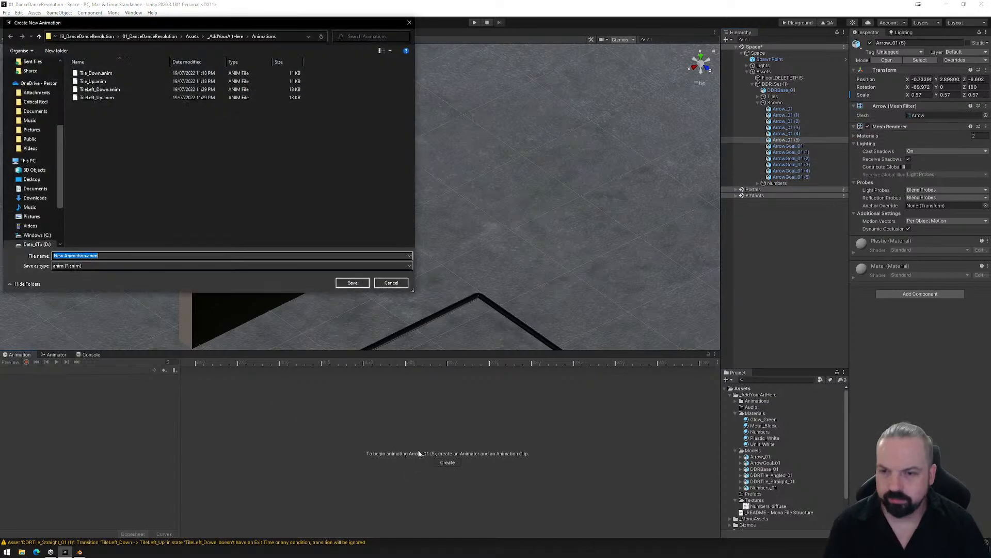
pyautogui.click(88, 255)
pyautogui.moveTo(86, 256); pyautogui.dragTo(54, 256)
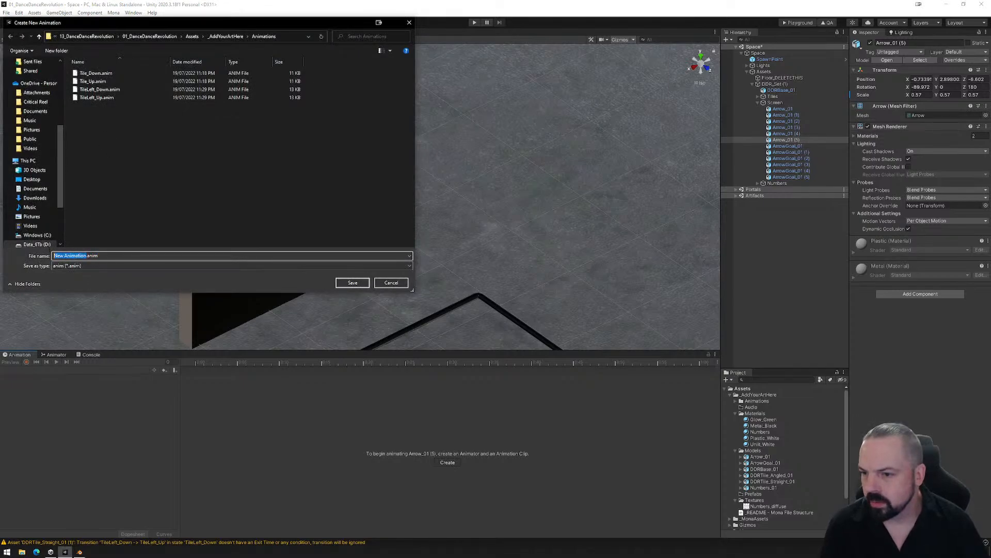
pyautogui.write('DD')
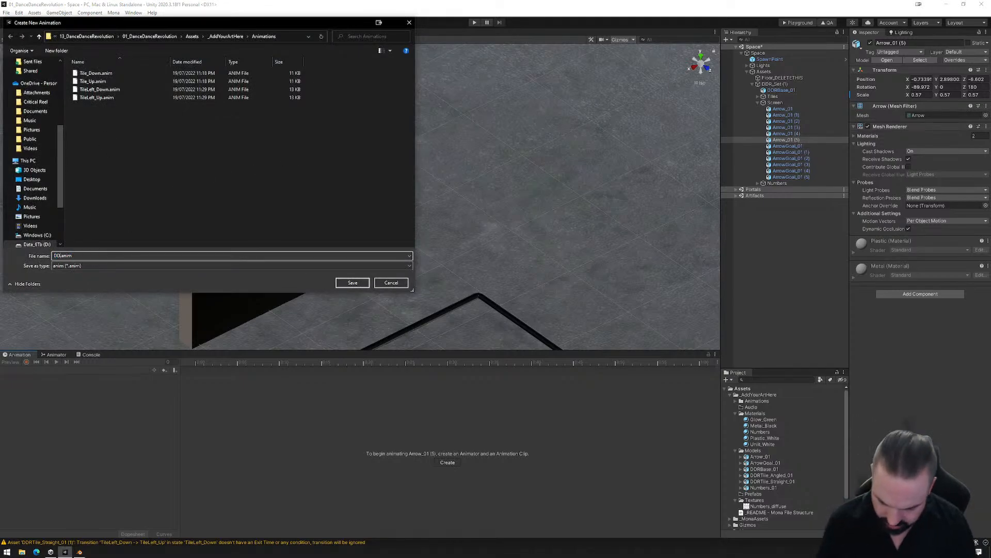
pyautogui.write('R_Arrow')
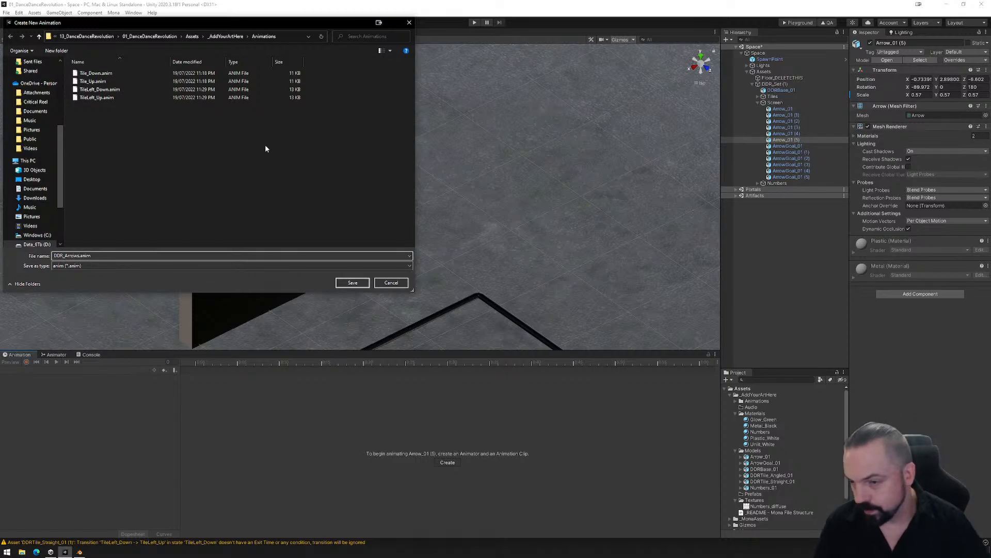
pyautogui.write('s')
pyautogui.click(353, 283)
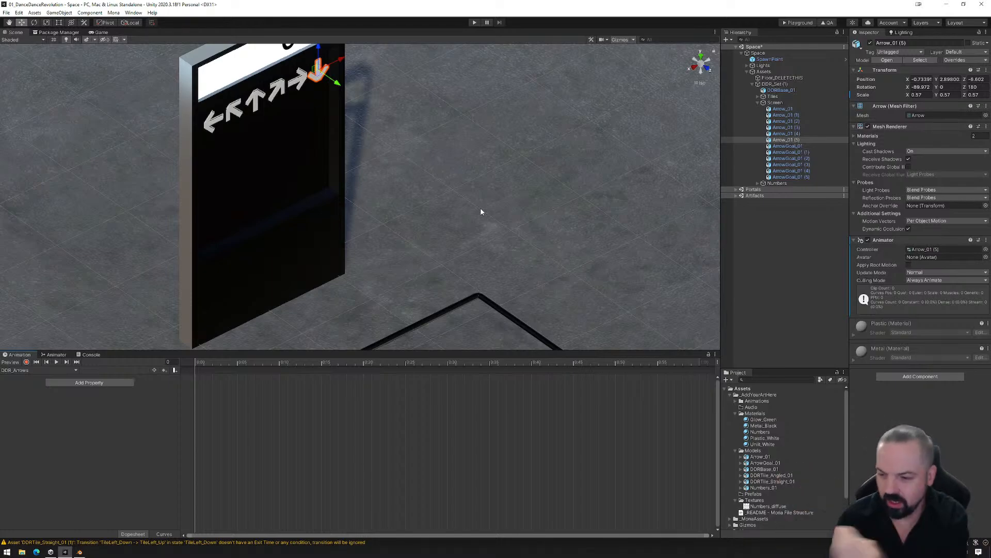
pyautogui.scroll(-5, 408, 177)
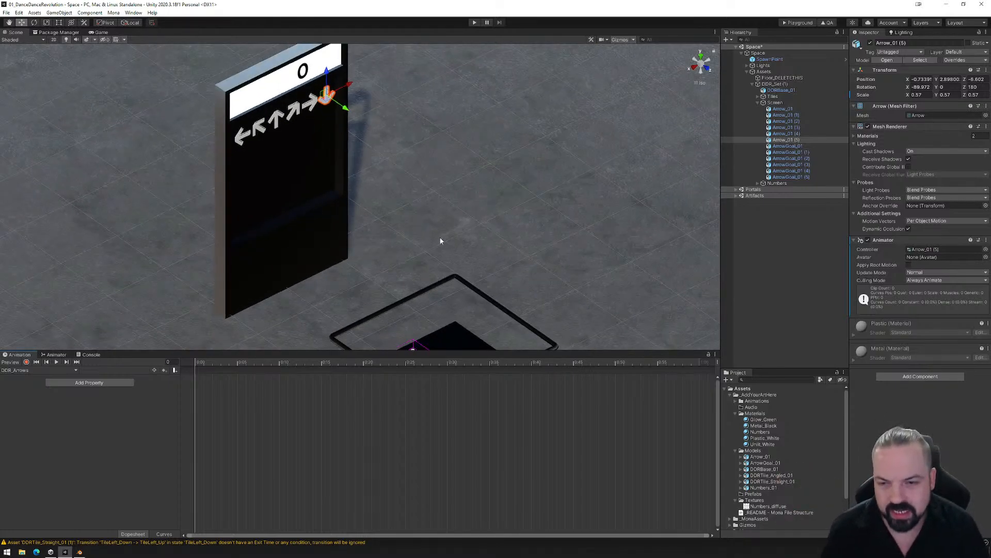
# - Select Arrow_01 through Arrow_01 (5) under Screen and start recording keyframes in the DDR_Arrows clip
pyautogui.moveTo(312, 167); pyautogui.dragTo(306, 136, button='middle')
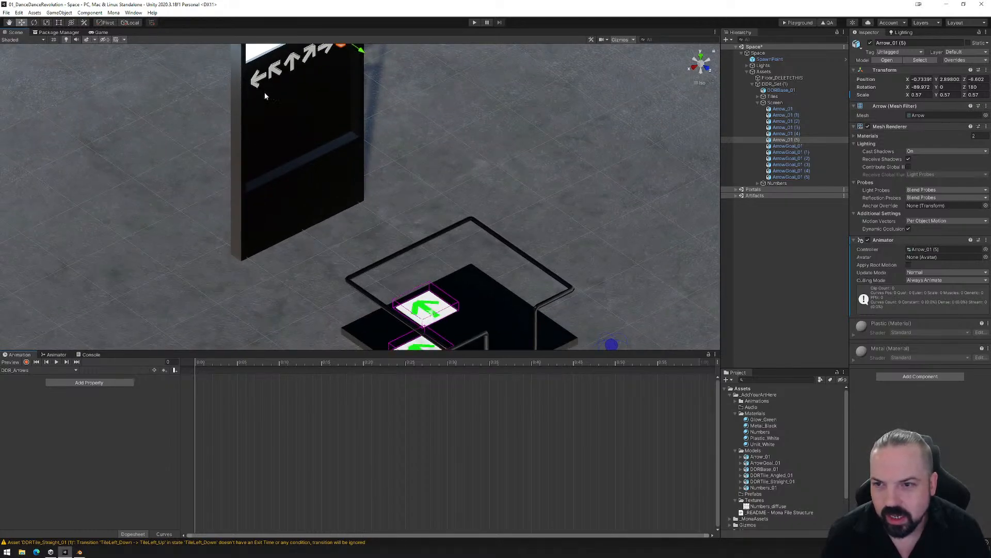
pyautogui.moveTo(283, 86); pyautogui.dragTo(305, 144, button='middle')
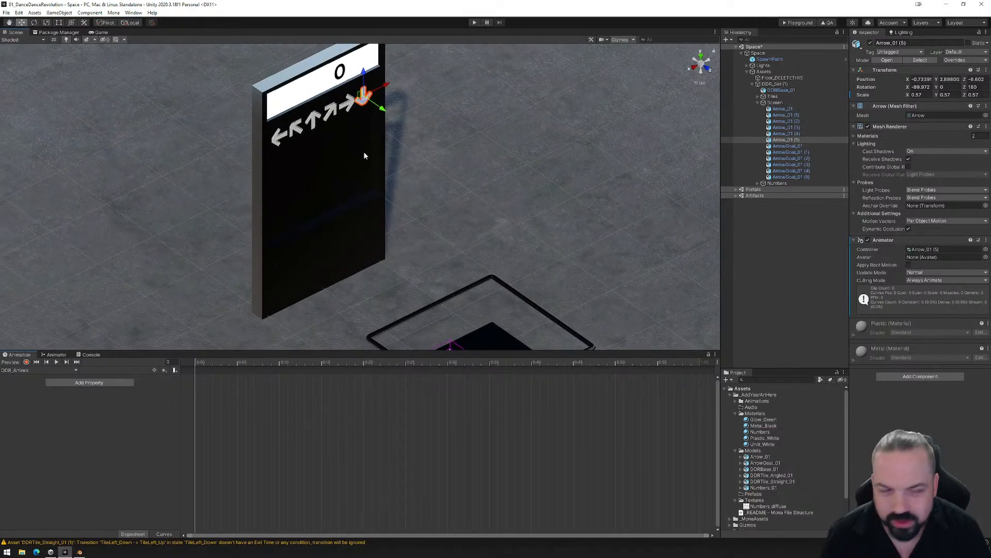
pyautogui.click(783, 109)
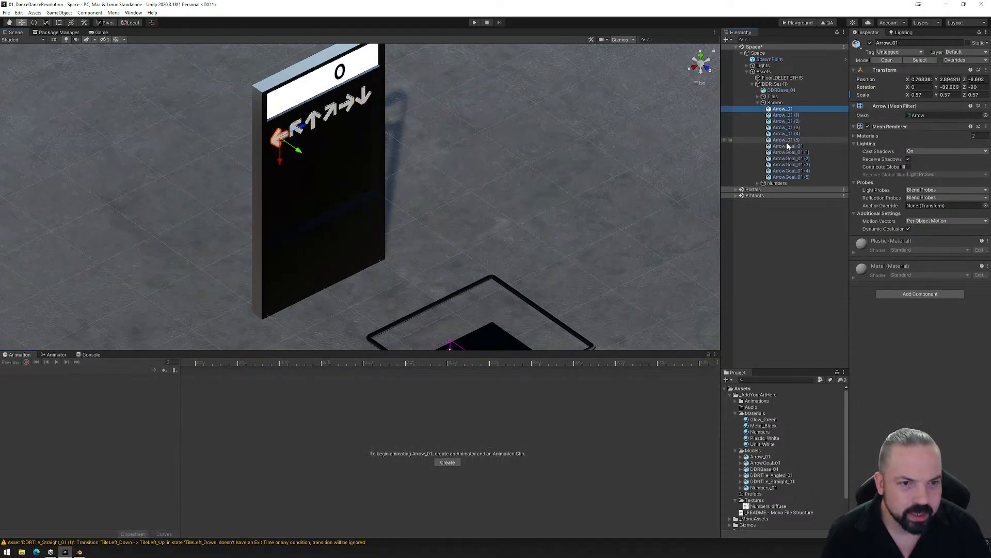
pyautogui.keyDown('shift'); pyautogui.click(784, 140); pyautogui.keyUp('shift')
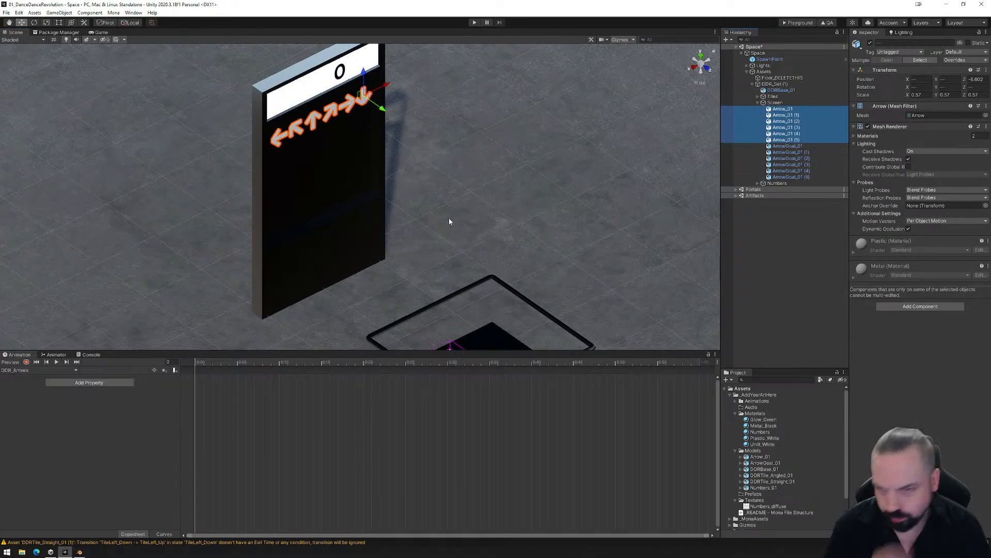
pyautogui.click(26, 362)
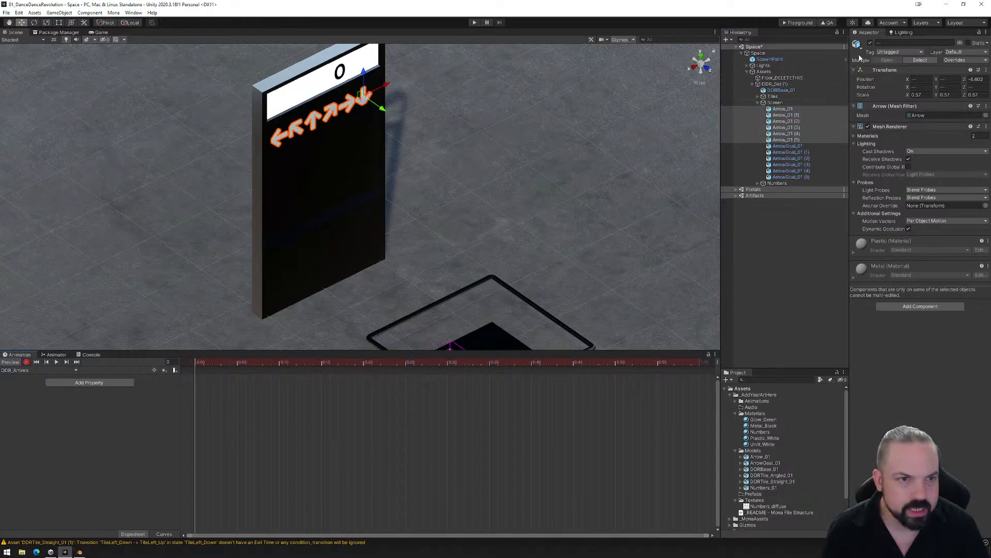
# - Try hiding the six selected arrows by deactivating the objects and by disabling their Mesh Renderers
pyautogui.click(870, 43)
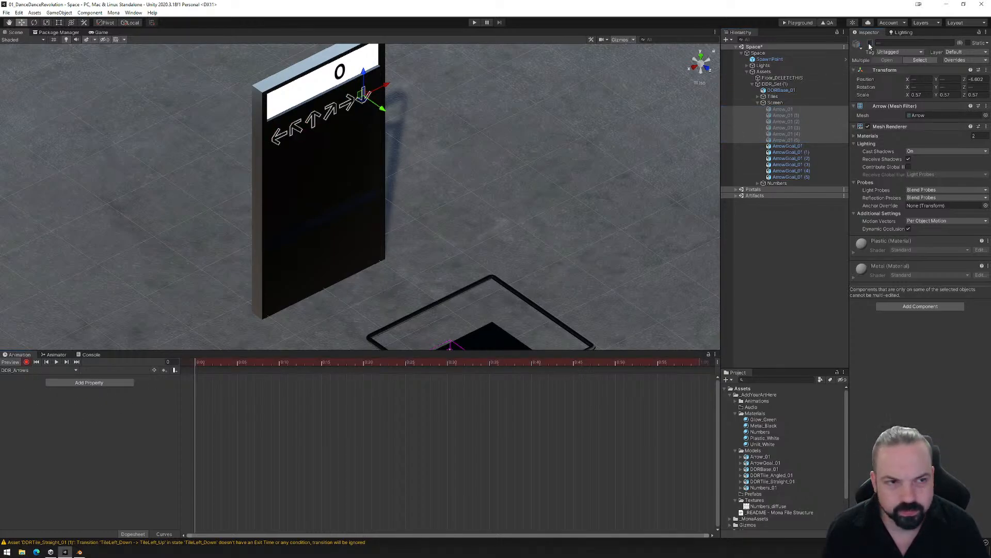
pyautogui.click(870, 43)
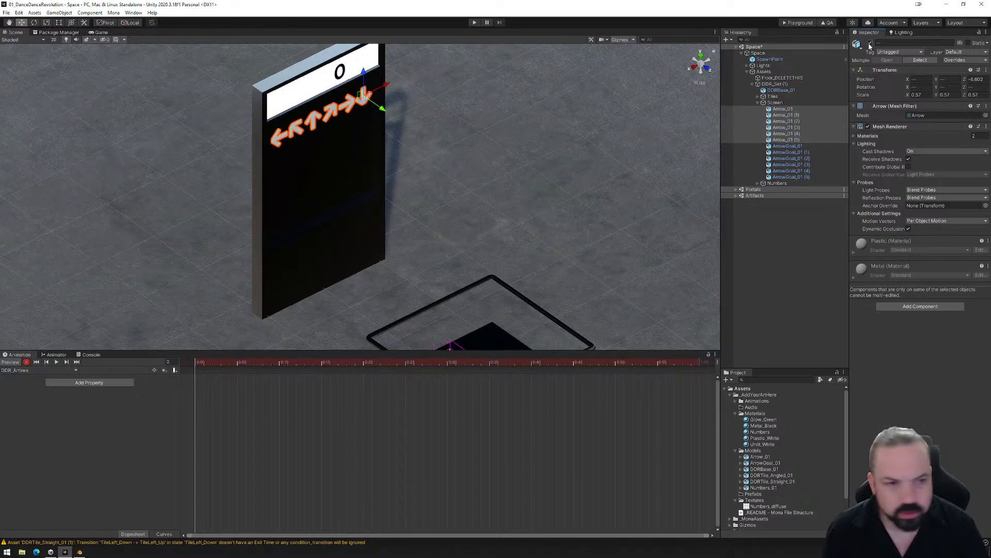
pyautogui.click(868, 126)
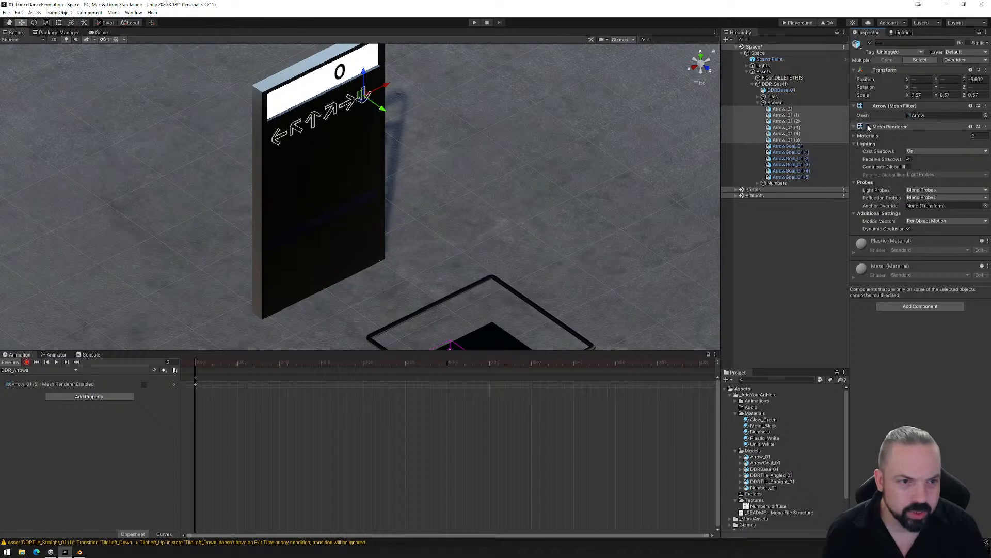
pyautogui.click(868, 127)
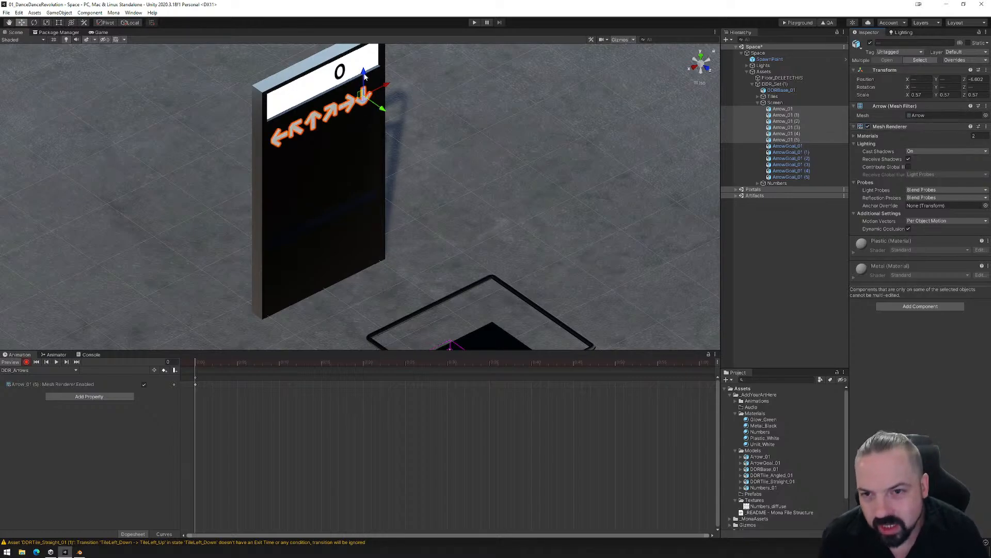
# - Move the six selected arrows straight down to the lower part of the machine's display and disable their Mesh Renderers
pyautogui.moveTo(364, 80); pyautogui.dragTo(380, 189)
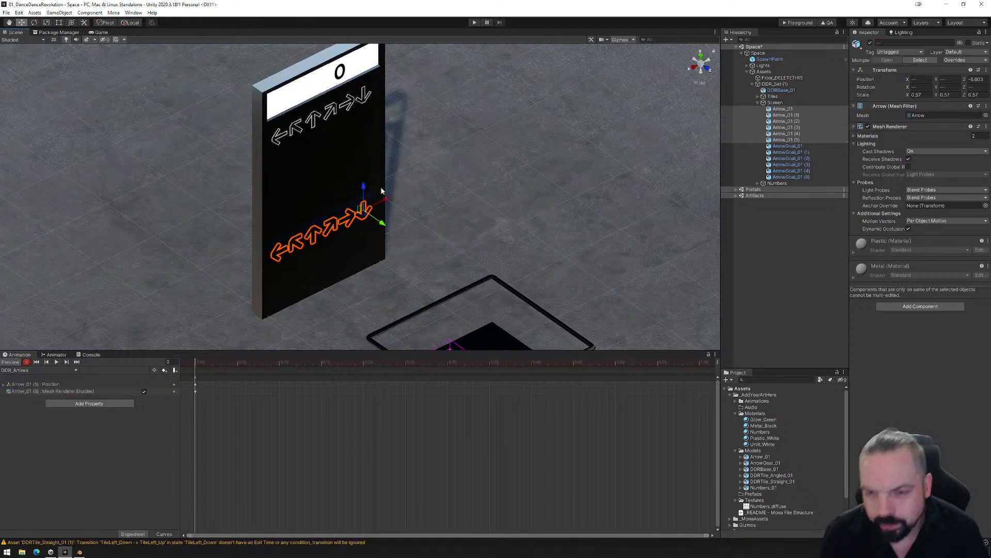
pyautogui.click(869, 127)
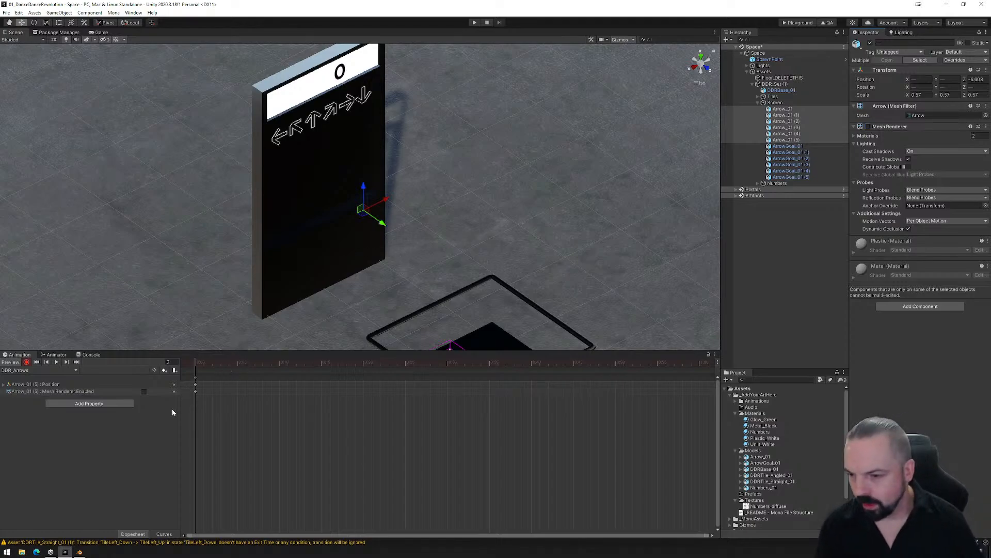
# - Switch the scene view to Wireframe shading and enable the Mesh Renderer on Arrow_01 and Arrow_01 (2)
pyautogui.click(783, 108)
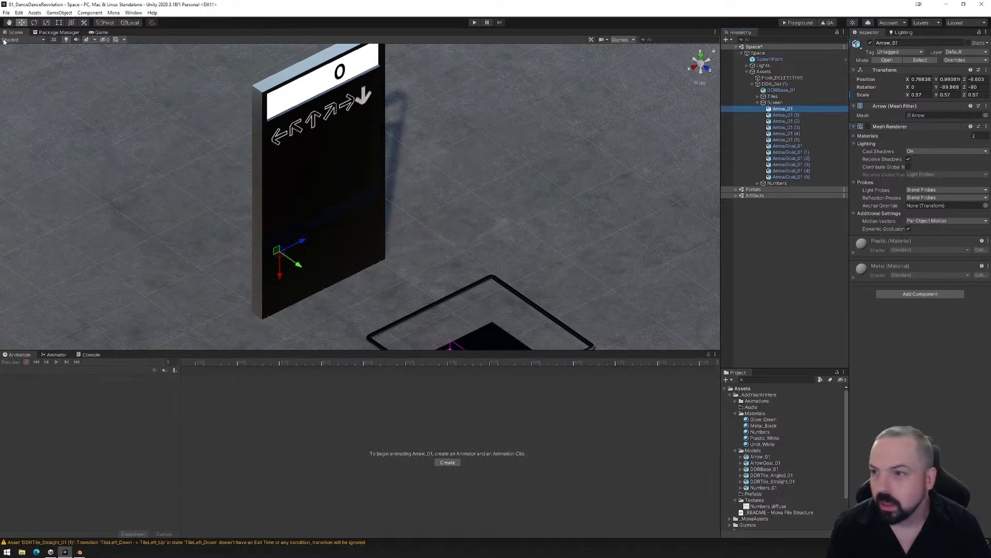
pyautogui.click(24, 40)
pyautogui.click(20, 60)
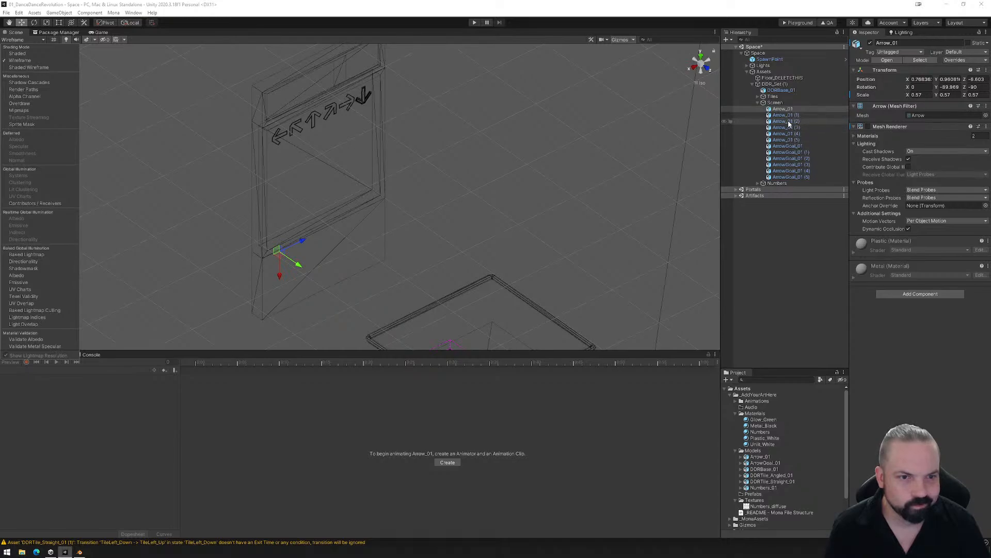
pyautogui.click(868, 127)
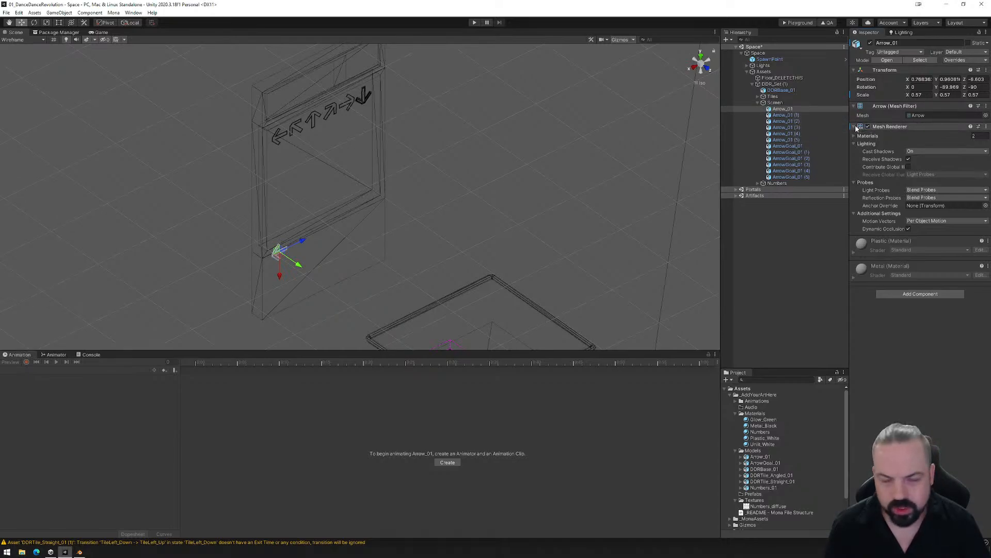
pyautogui.click(784, 115)
pyautogui.click(788, 122)
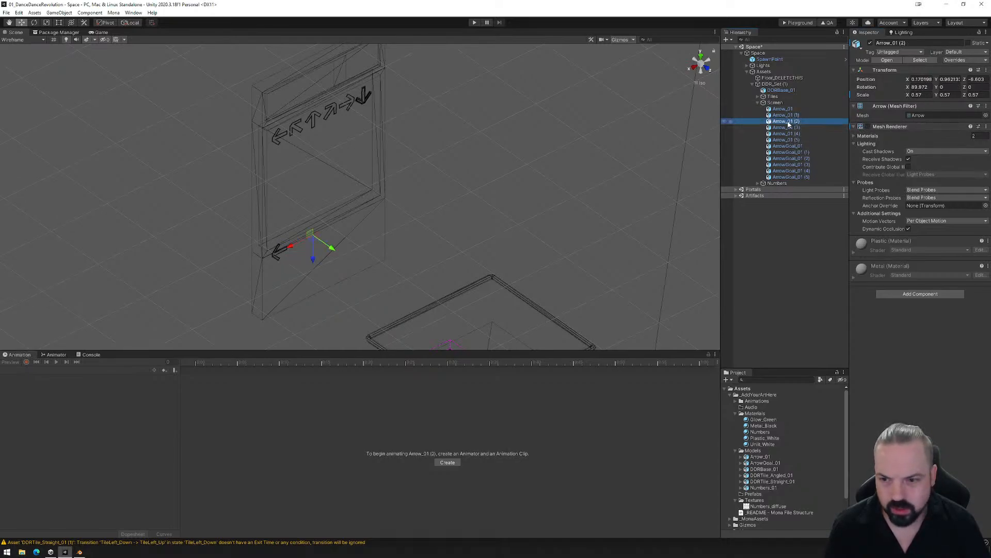
pyautogui.click(869, 128)
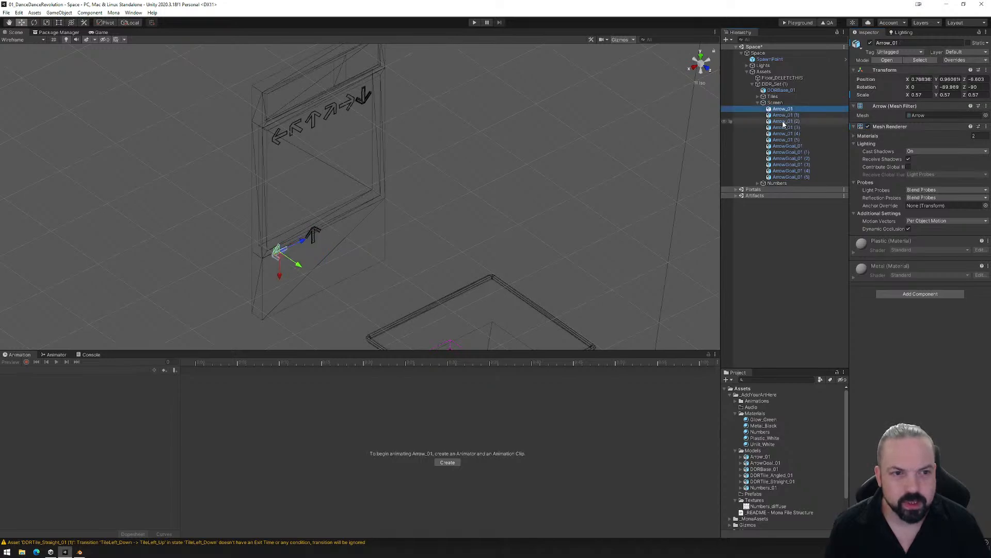
pyautogui.click(784, 122)
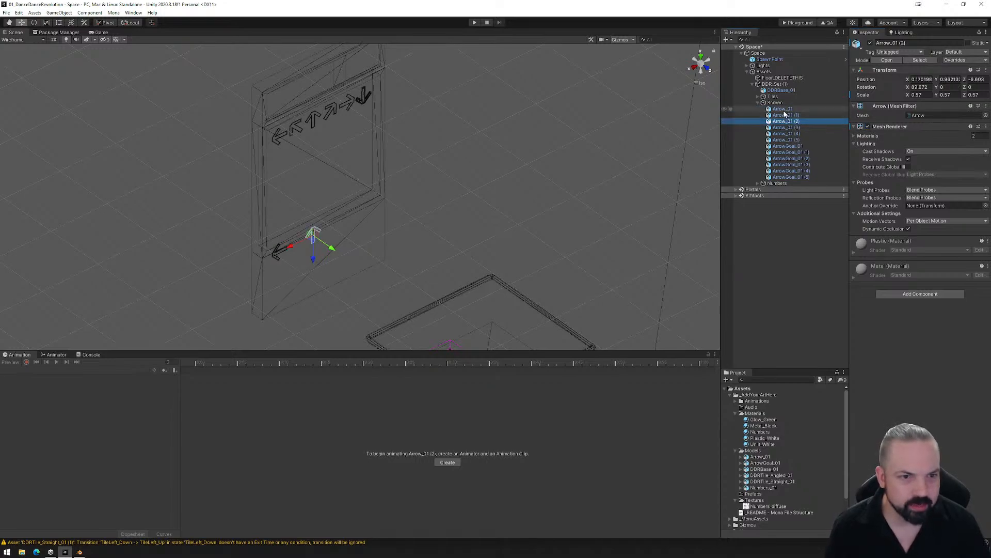
pyautogui.click(786, 116)
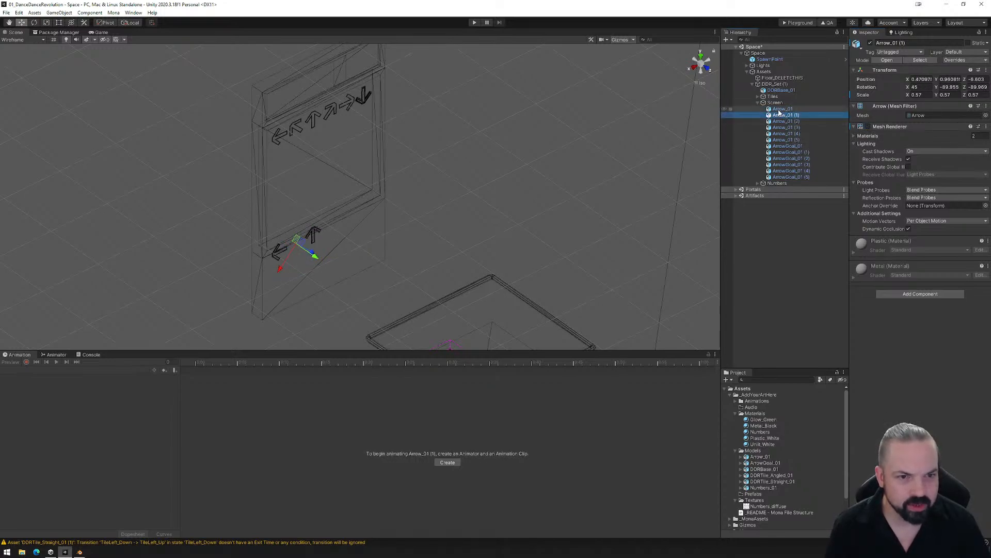
pyautogui.click(782, 109)
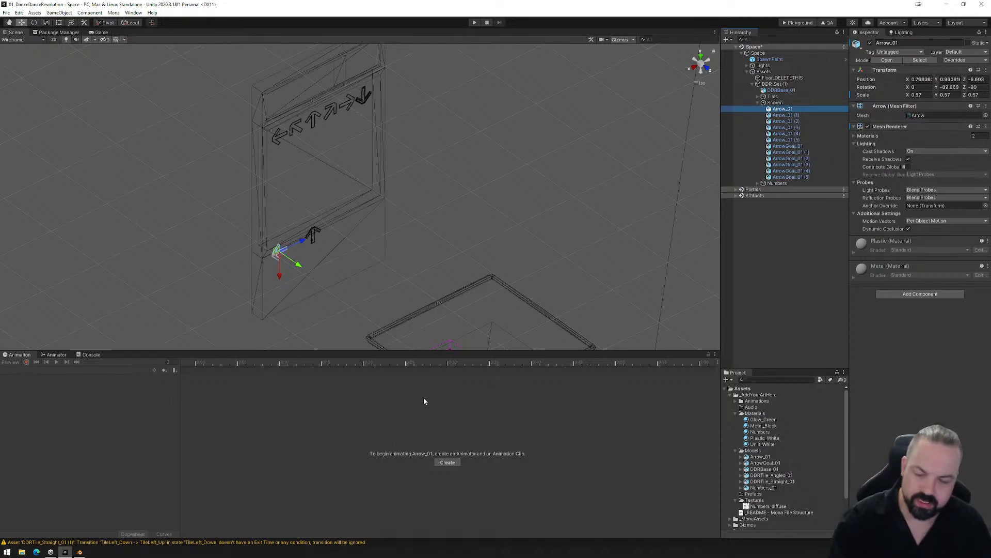
pyautogui.click(780, 103)
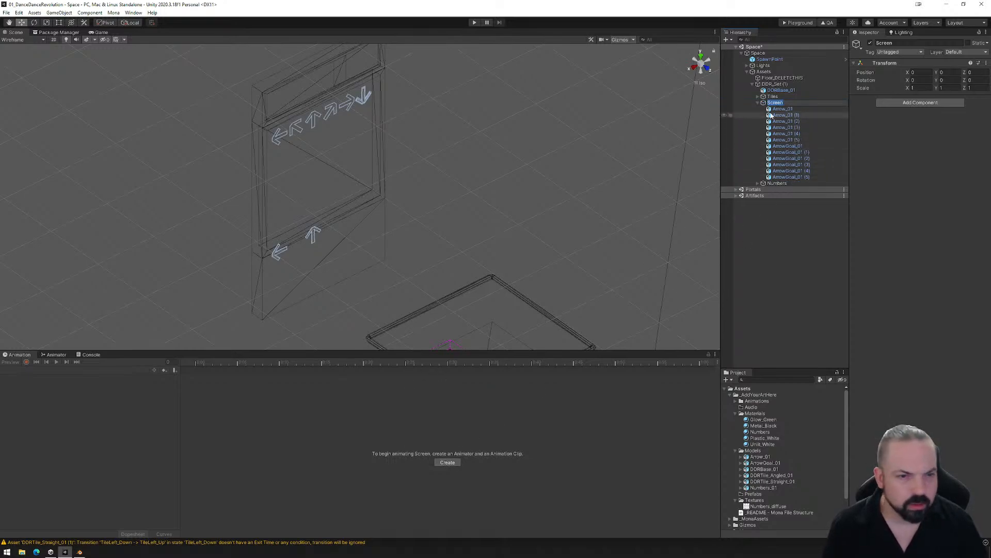
pyautogui.click(769, 103)
pyautogui.click(782, 109)
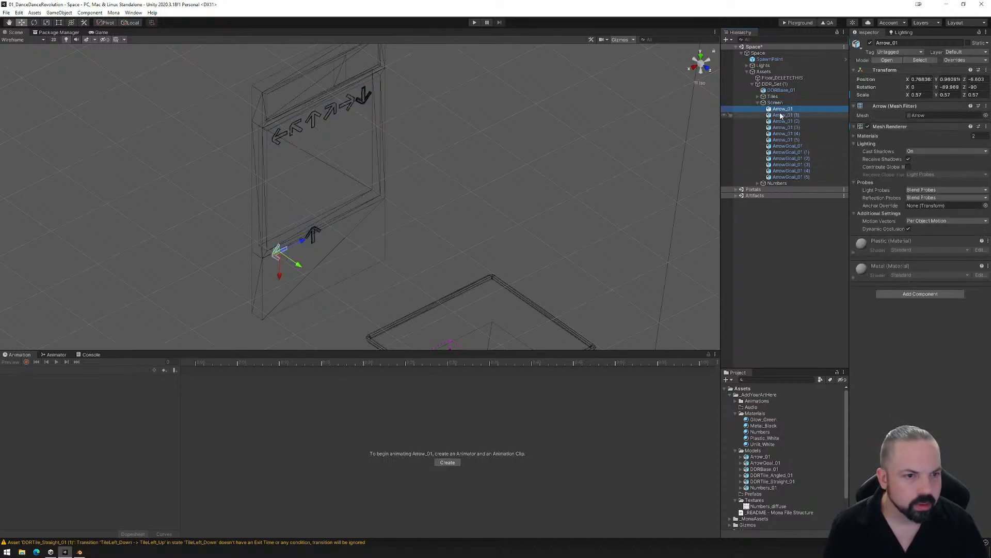
# - Create an animation clip for the Screen group, saving it over the existing DDR_Arrows.anim
pyautogui.click(774, 103)
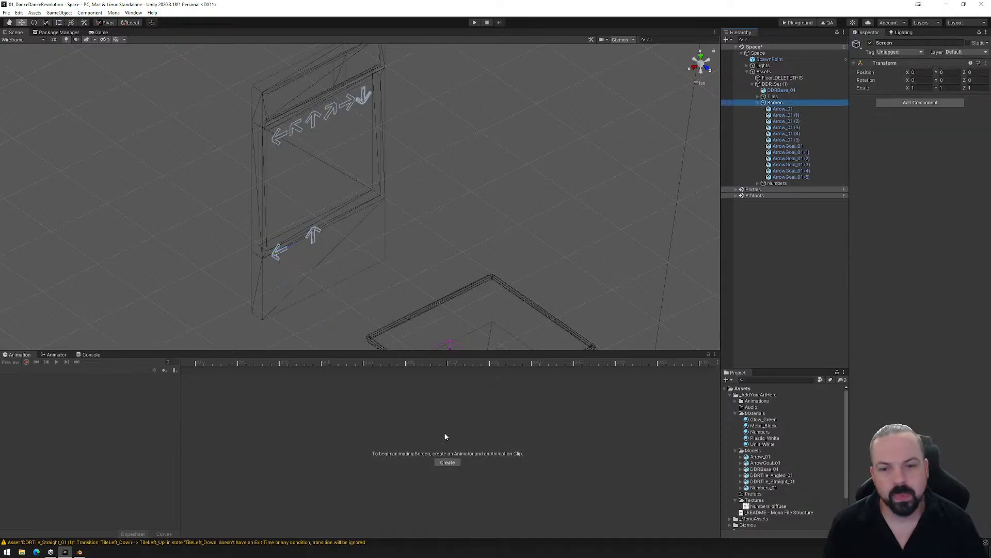
pyautogui.click(448, 462)
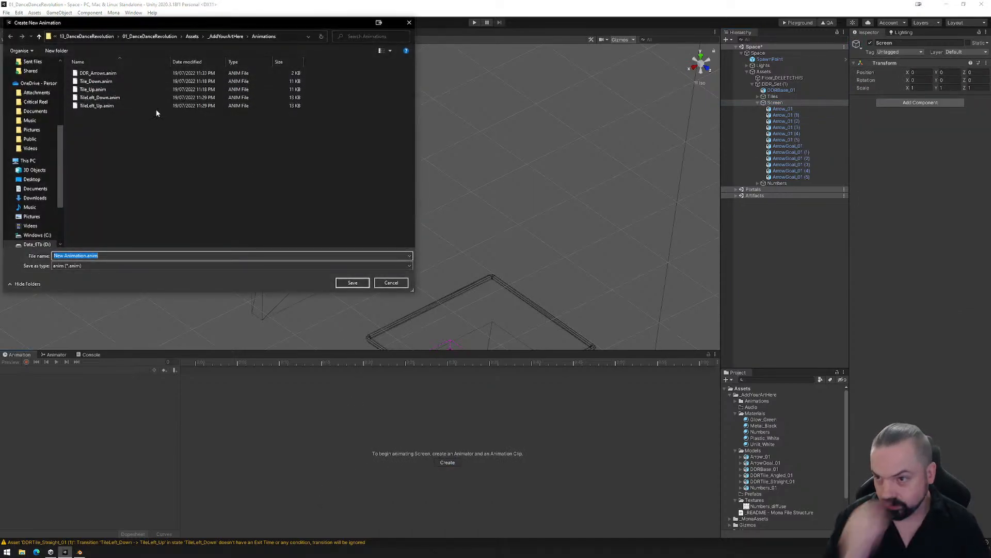
pyautogui.doubleClick(109, 76)
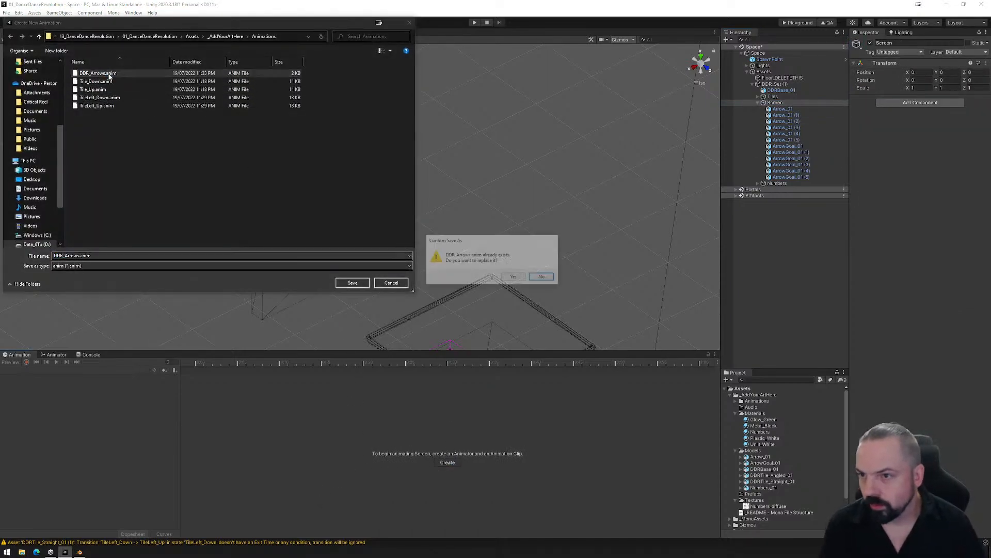
pyautogui.click(515, 278)
# - Start recording the Screen group's animation and key Arrow_01's position at frame 0 near the display's lower edge
pyautogui.click(27, 362)
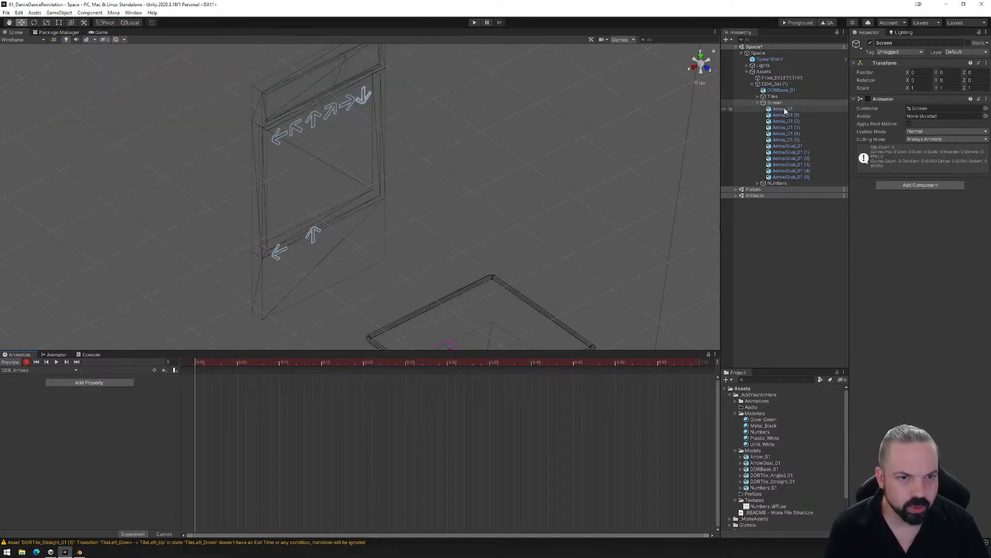
pyautogui.click(784, 109)
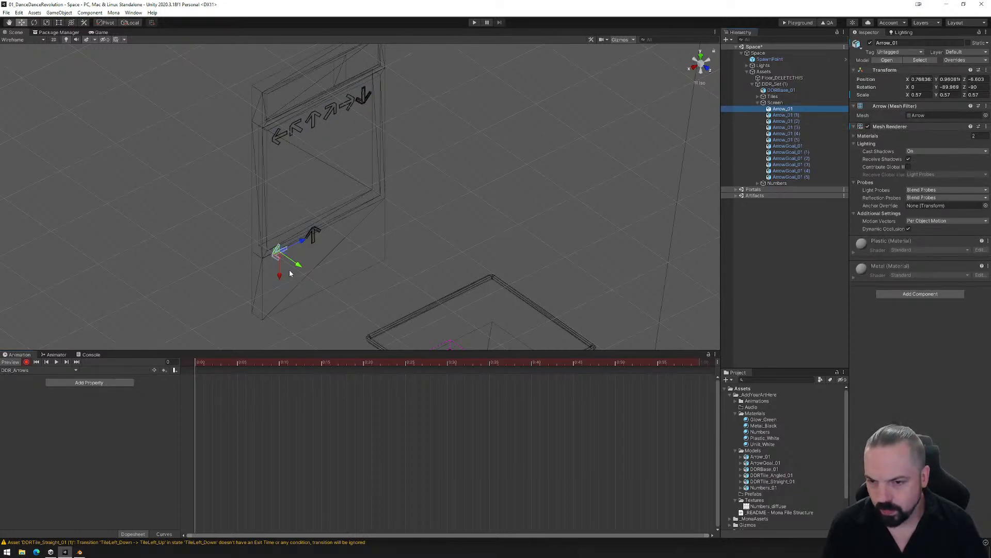
pyautogui.moveTo(279, 275); pyautogui.dragTo(283, 278)
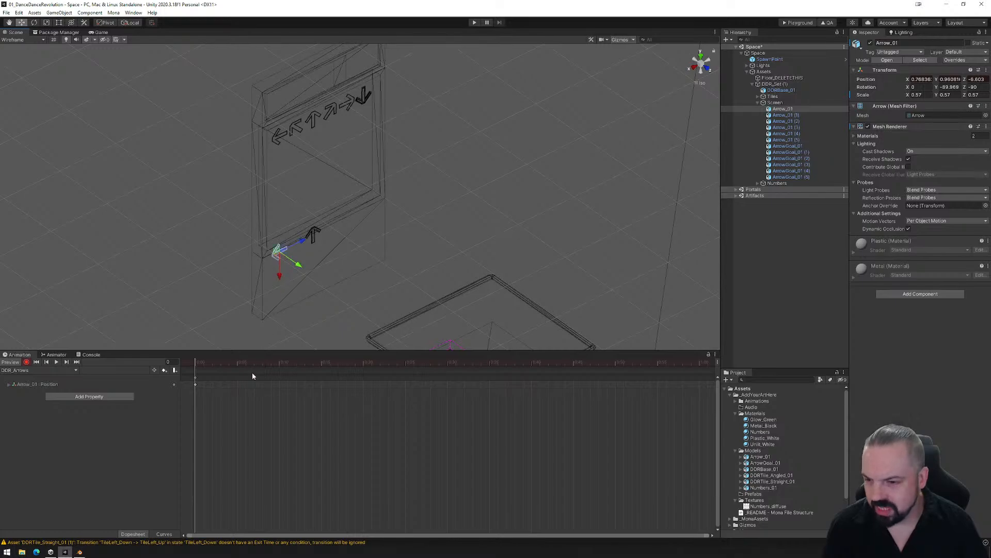
# - At frame 60, key Arrow_01 moved straight up past the goal arrows to a Y position of about 3.46, using the front view
pyautogui.moveTo(196, 364); pyautogui.dragTo(698, 363)
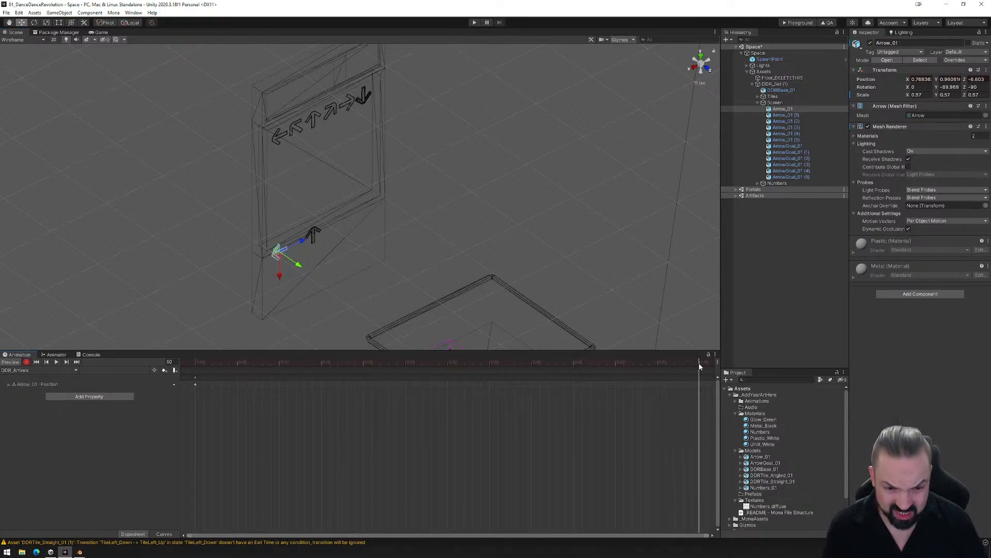
pyautogui.moveTo(280, 278); pyautogui.dragTo(282, 272)
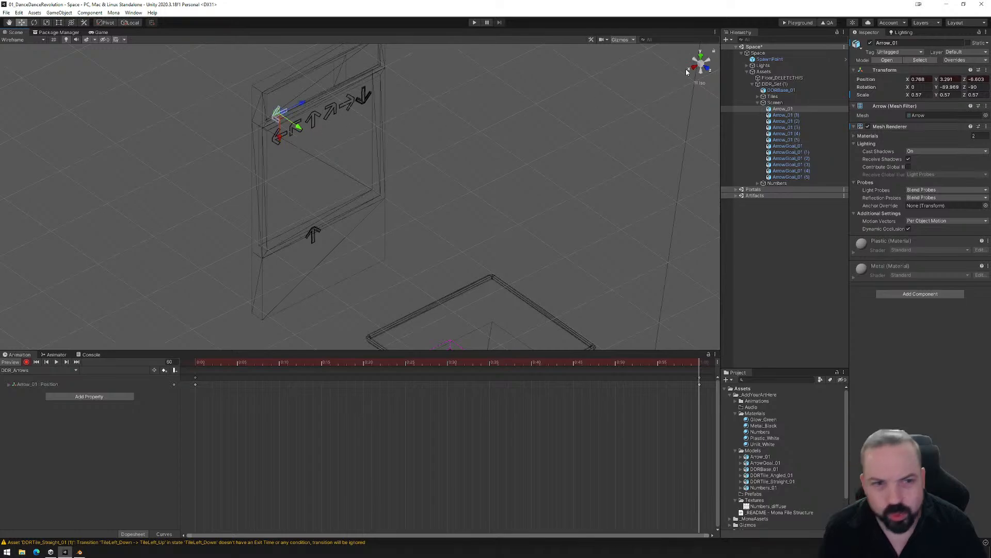
pyautogui.click(711, 70)
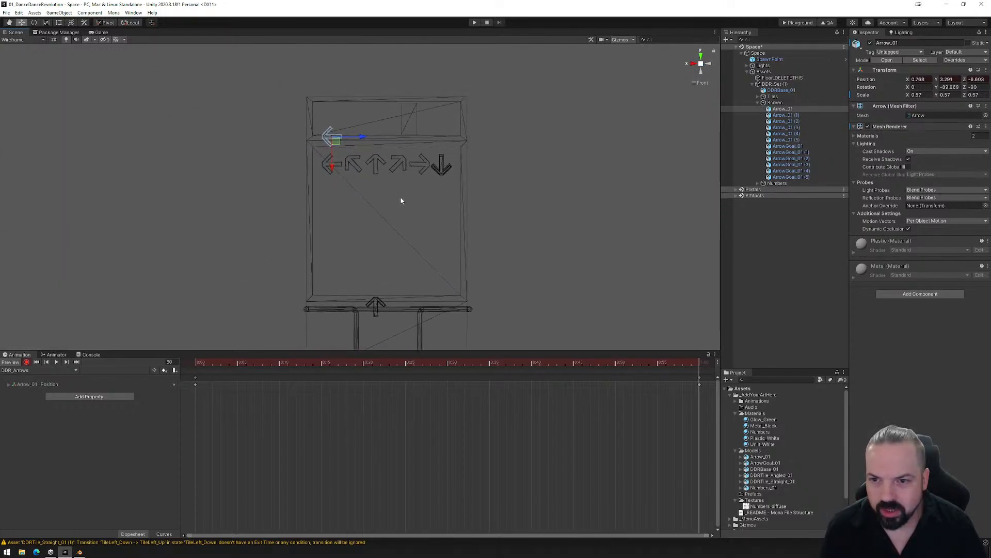
pyautogui.moveTo(333, 171); pyautogui.dragTo(332, 169)
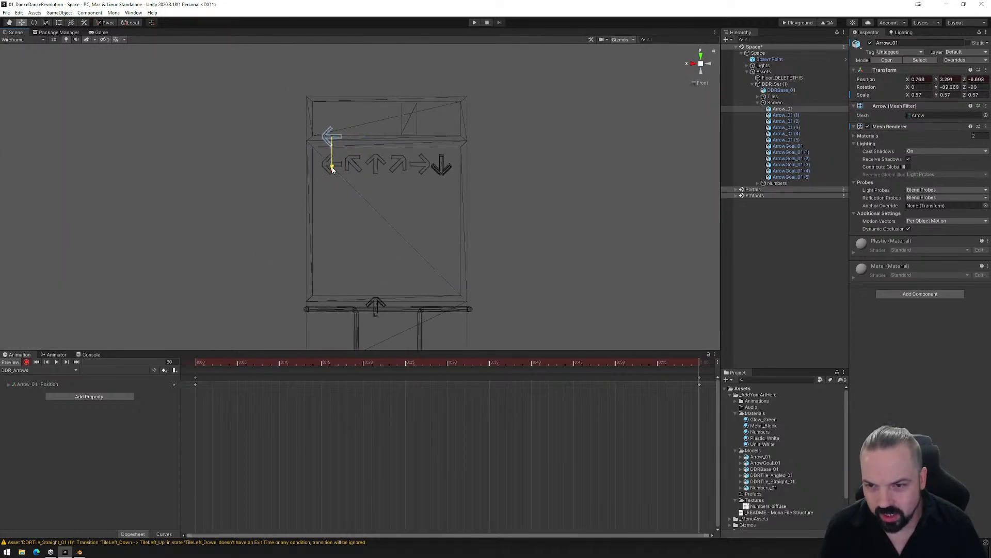
pyautogui.hotkey('ctrl', 'z')
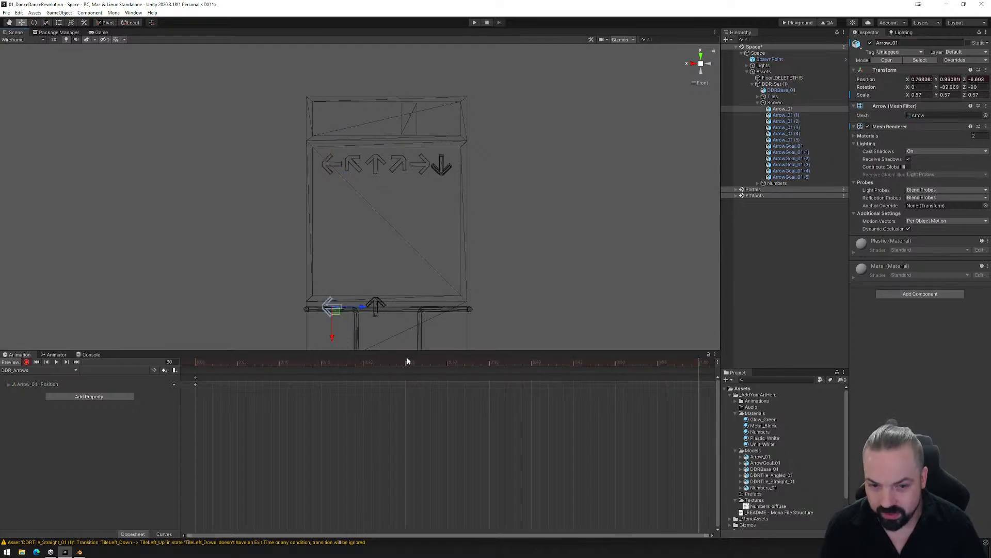
pyautogui.moveTo(332, 337); pyautogui.dragTo(336, 158)
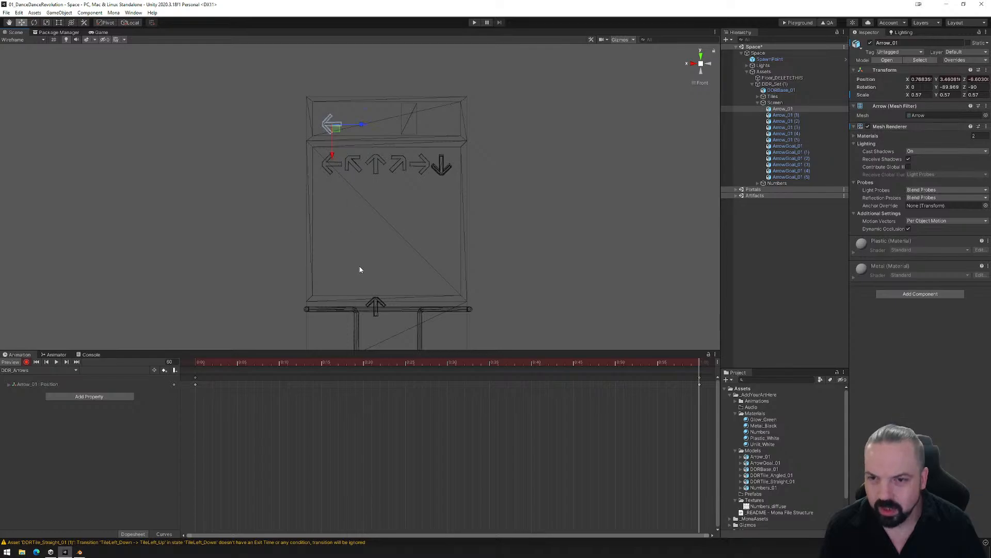
# - Key Arrow_01 (2)'s position at frame 10 in its lower starting place and at frame 70 moved straight up to Y about 3.46
pyautogui.click(788, 121)
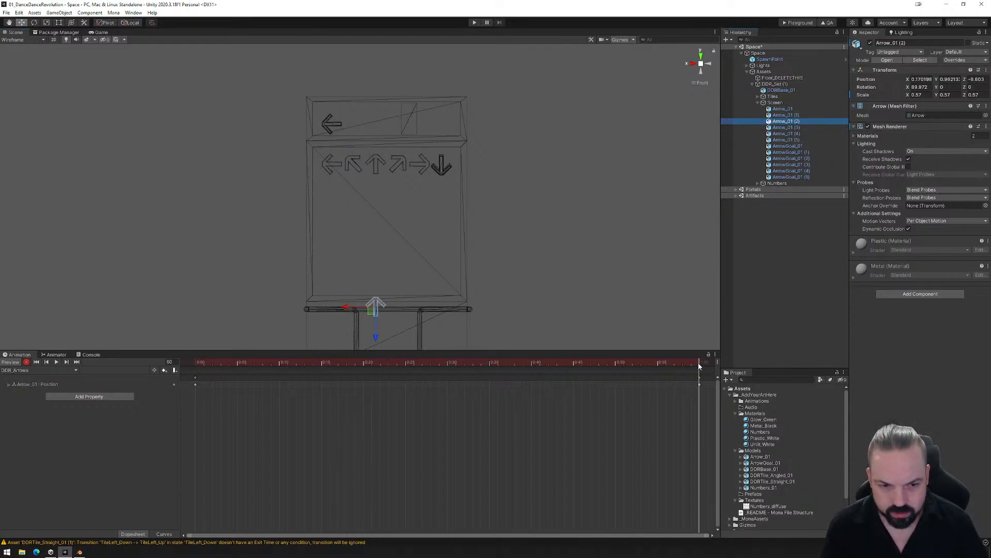
pyautogui.moveTo(698, 361); pyautogui.dragTo(276, 372)
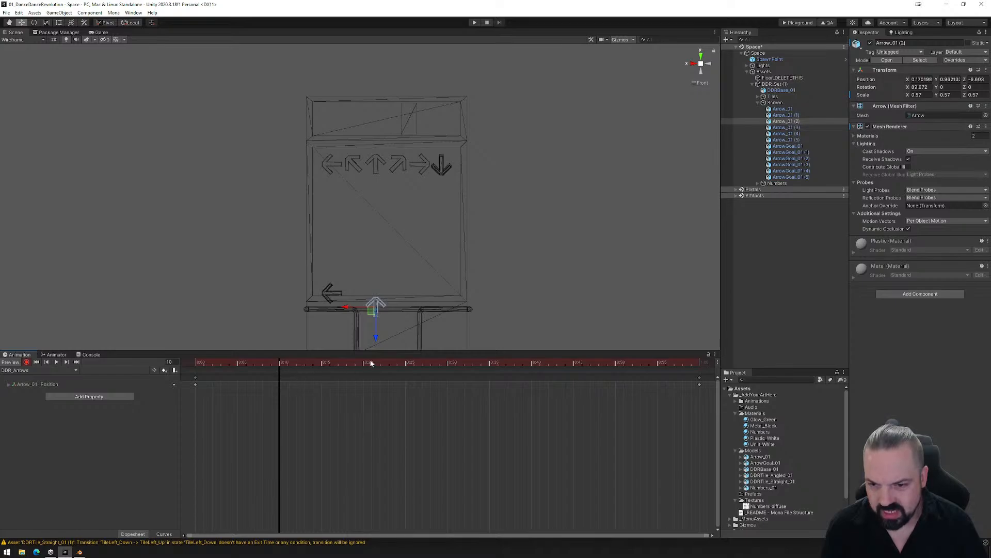
pyautogui.moveTo(376, 337)
pyautogui.mouseDown()
pyautogui.moveTo(376, 321)
pyautogui.moveTo(376, 337)
pyautogui.mouseUp()
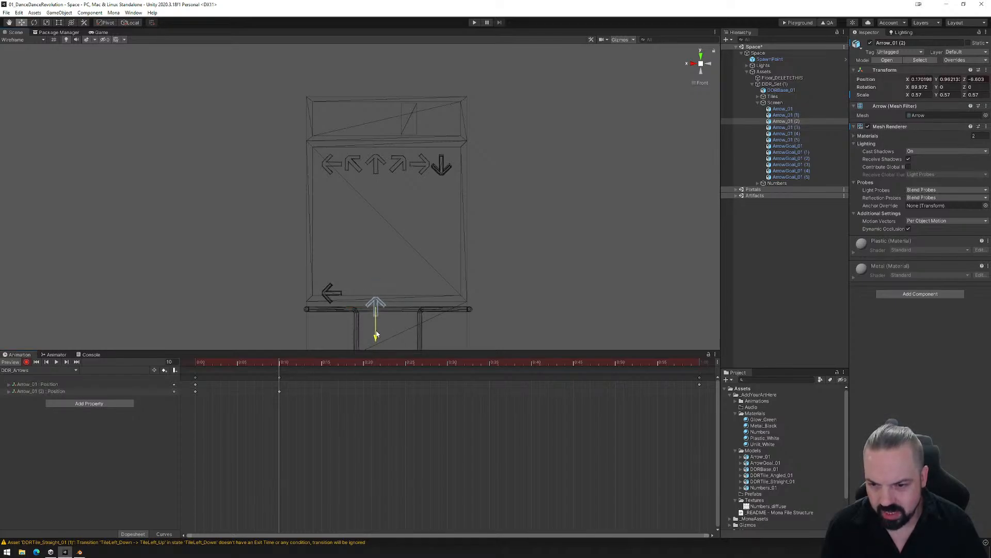
pyautogui.moveTo(280, 364); pyautogui.dragTo(701, 361)
pyautogui.scroll(-1, 615, 396)
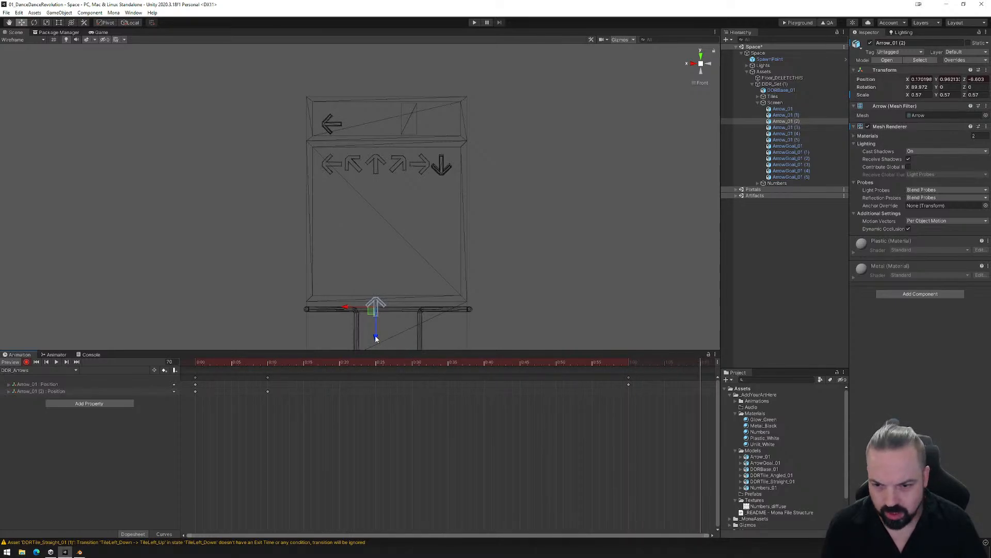
pyautogui.moveTo(375, 339); pyautogui.dragTo(375, 155)
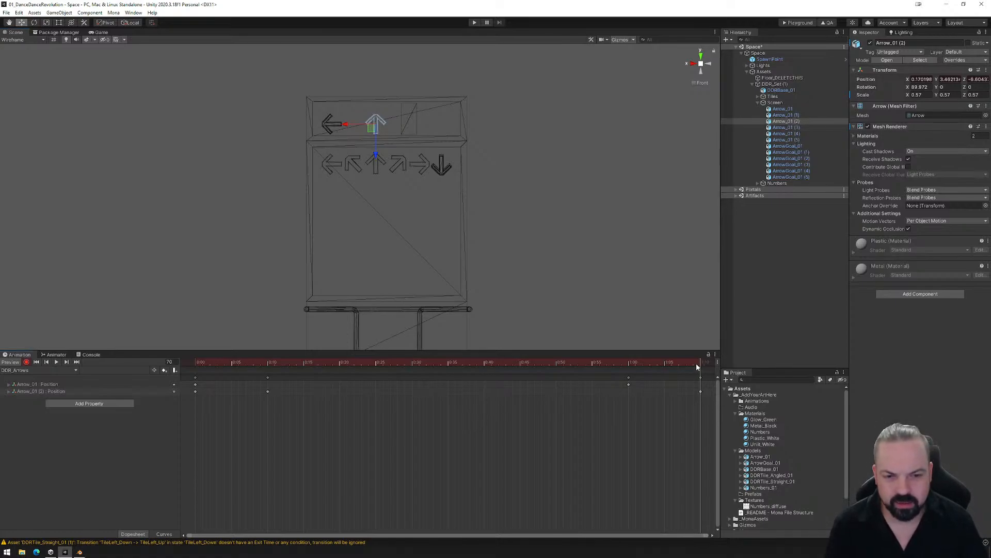
# - Set the tangents of all keyframes of both arrows to Auto and scrub through the clip to check their motion
pyautogui.moveTo(696, 366); pyautogui.dragTo(192, 403)
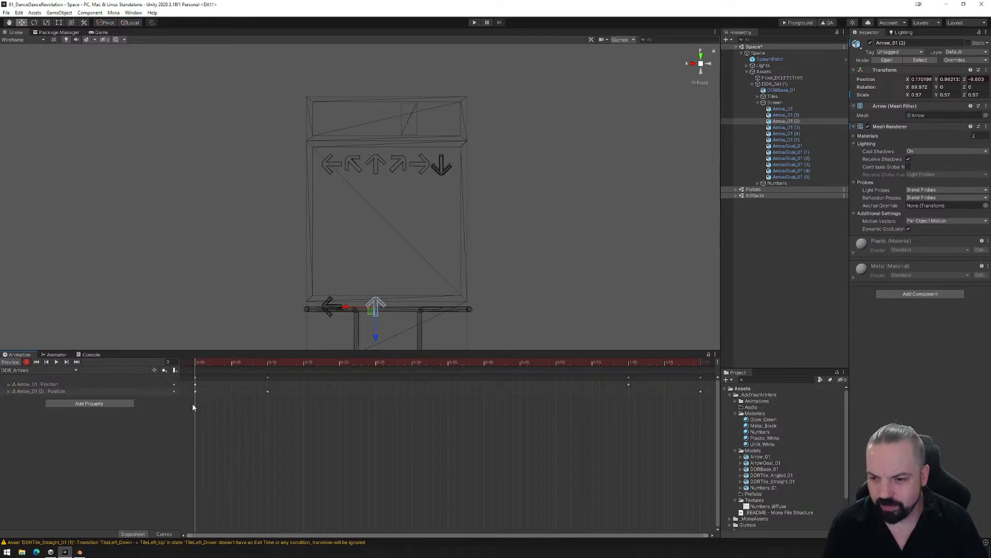
pyautogui.moveTo(707, 418); pyautogui.dragTo(199, 382)
pyautogui.rightClick(317, 384)
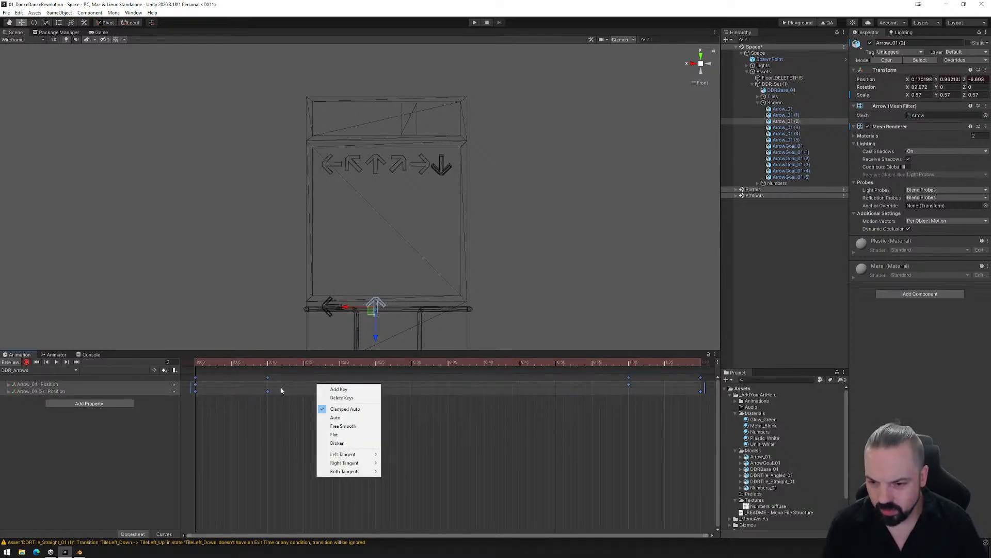
pyautogui.click(345, 418)
pyautogui.moveTo(198, 365)
pyautogui.mouseDown()
pyautogui.moveTo(700, 353)
pyautogui.moveTo(253, 362)
pyautogui.moveTo(694, 361)
pyautogui.moveTo(184, 365)
pyautogui.mouseUp()
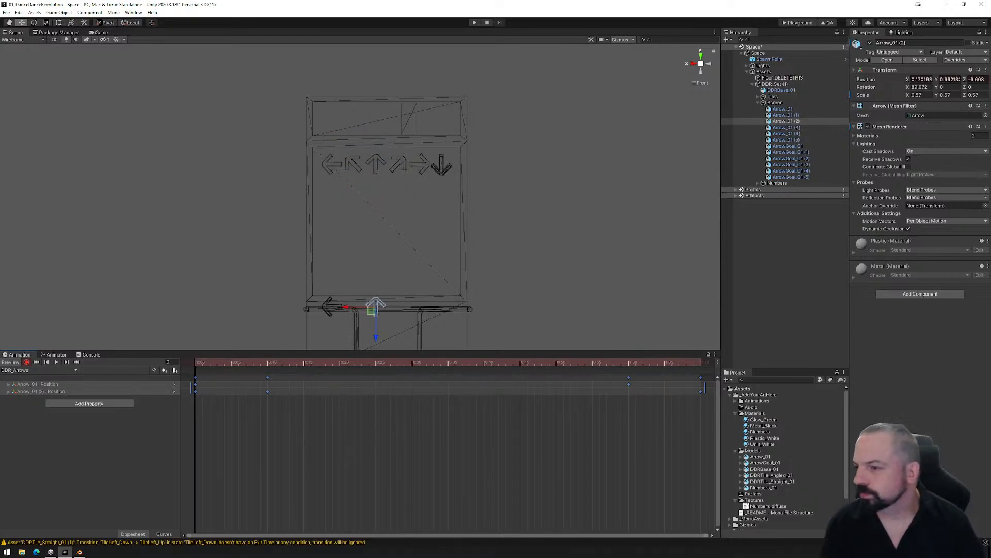
pyautogui.moveTo(200, 365); pyautogui.dragTo(338, 377)
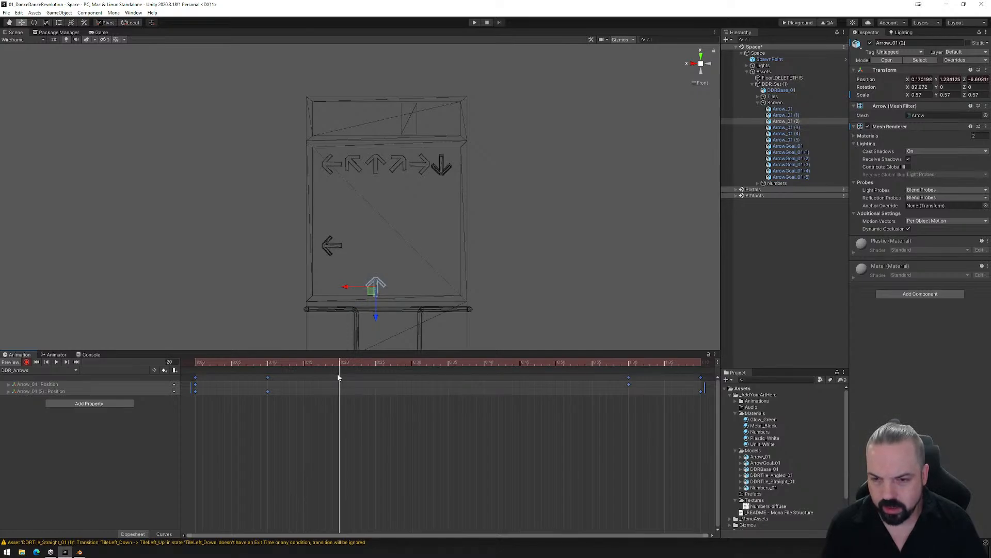
pyautogui.moveTo(339, 378); pyautogui.dragTo(536, 388)
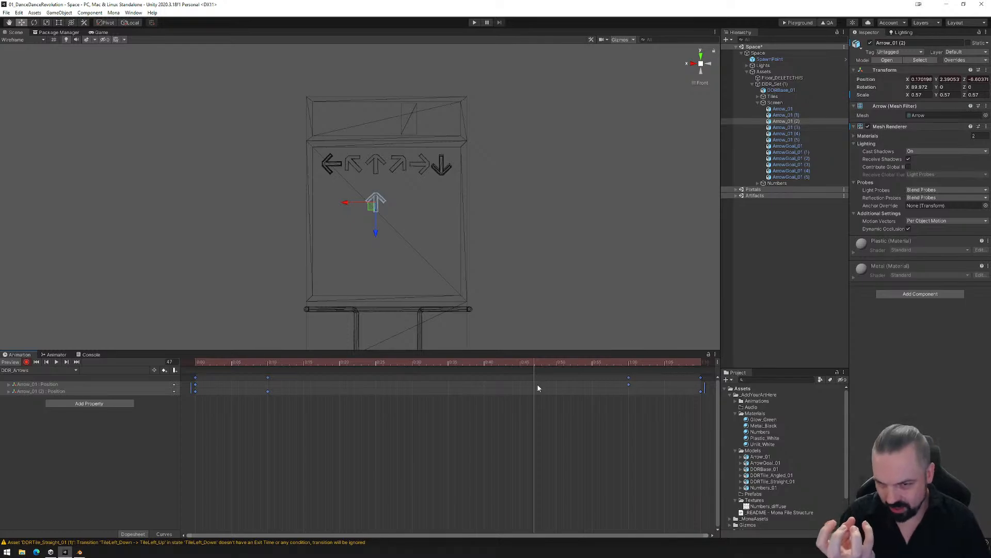
pyautogui.moveTo(536, 388); pyautogui.dragTo(163, 379)
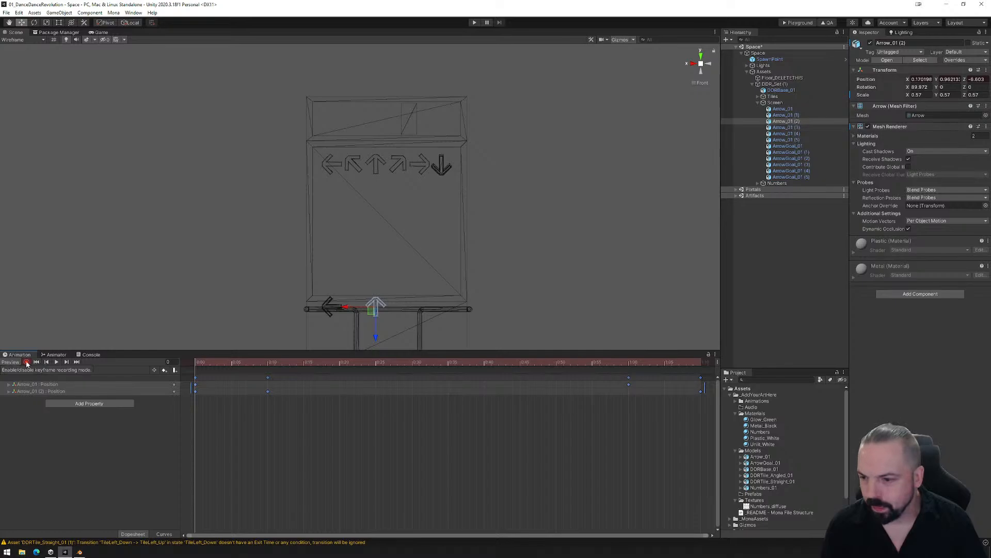
# - Show the Screen group's animator controller and place the DDR_Arrows state beside the Entry node
pyautogui.click(56, 354)
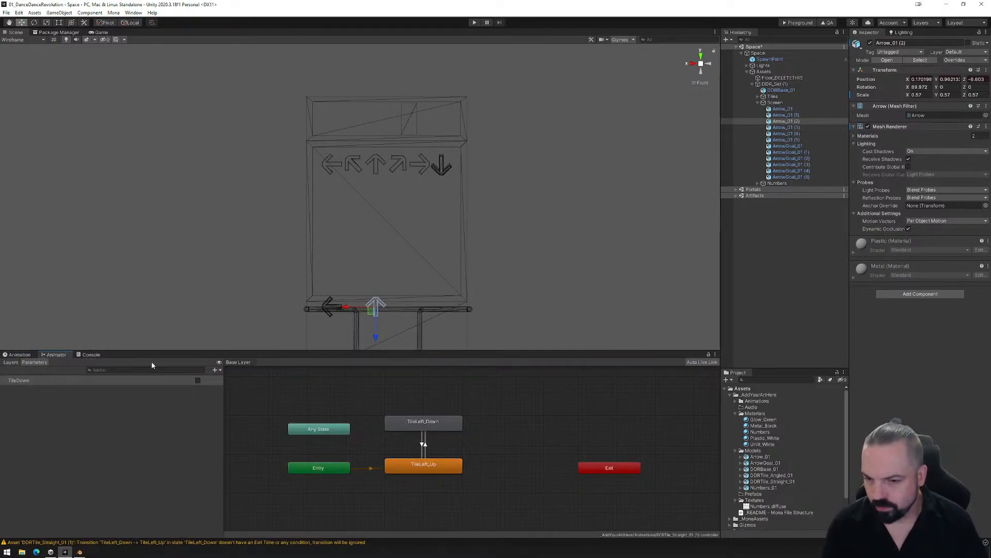
pyautogui.click(775, 103)
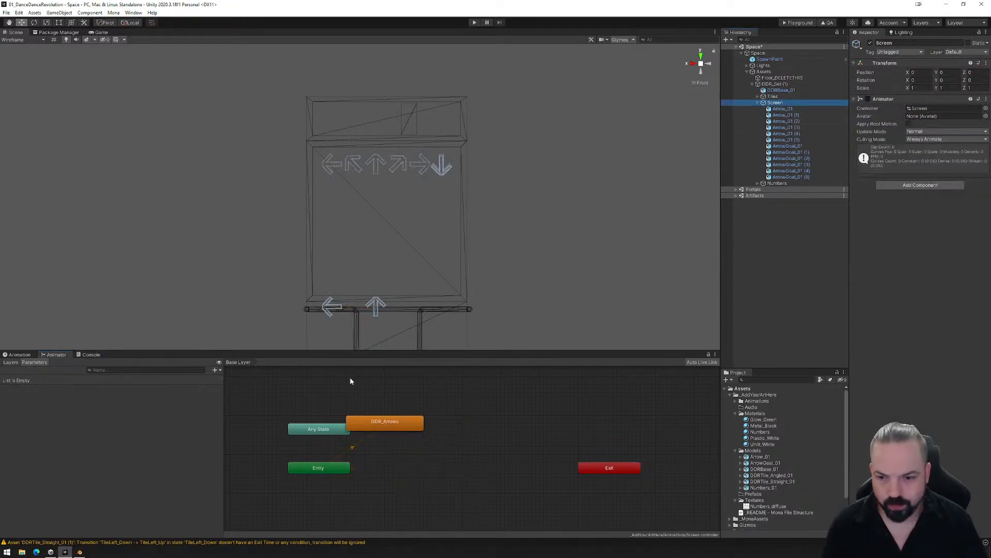
pyautogui.click(405, 437)
pyautogui.moveTo(406, 437); pyautogui.dragTo(429, 464)
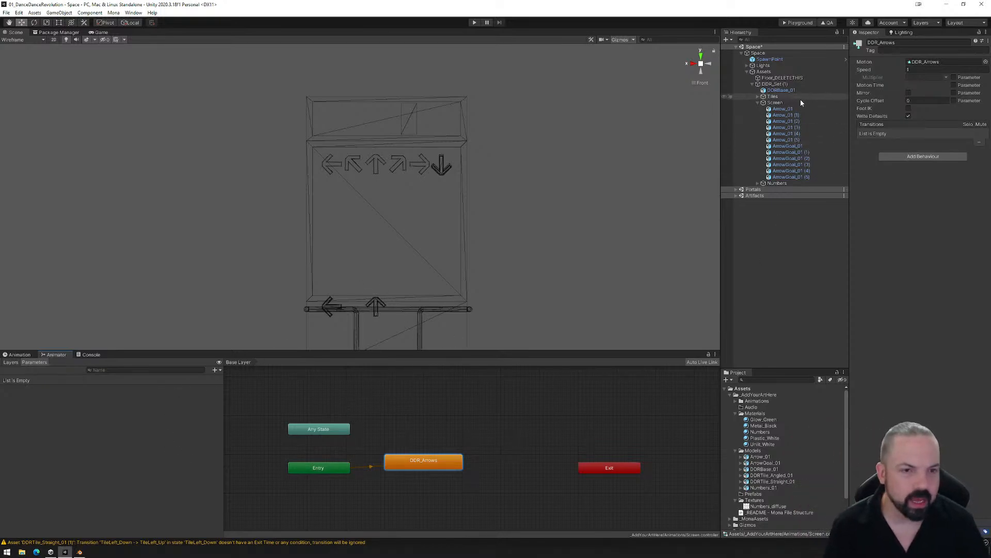
pyautogui.click(776, 102)
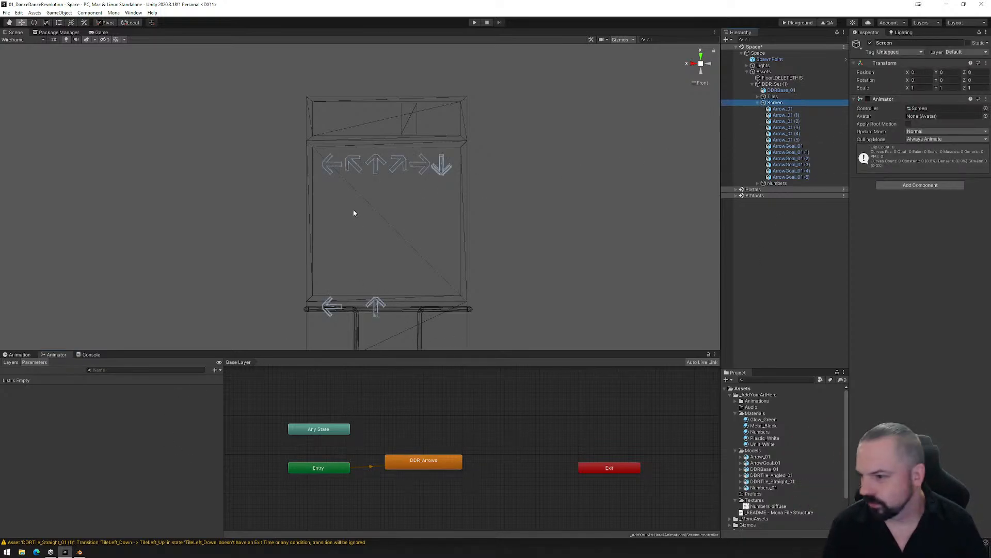
pyautogui.keyDown('alt'); pyautogui.moveTo(353, 212); pyautogui.dragTo(498, 297); pyautogui.keyUp('alt')
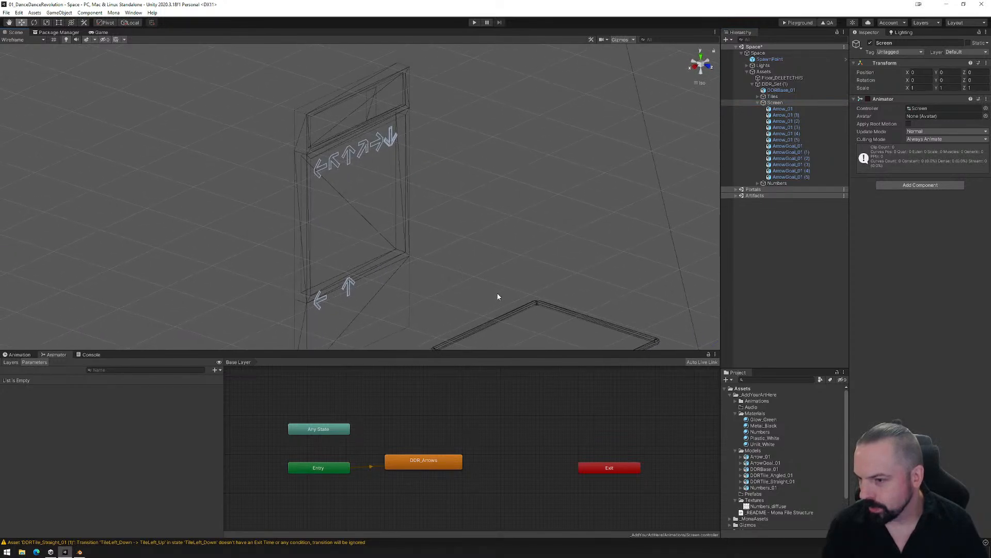
pyautogui.keyDown('shift'); pyautogui.moveTo(497, 294); pyautogui.dragTo(469, 267, button='middle'); pyautogui.keyUp('shift')
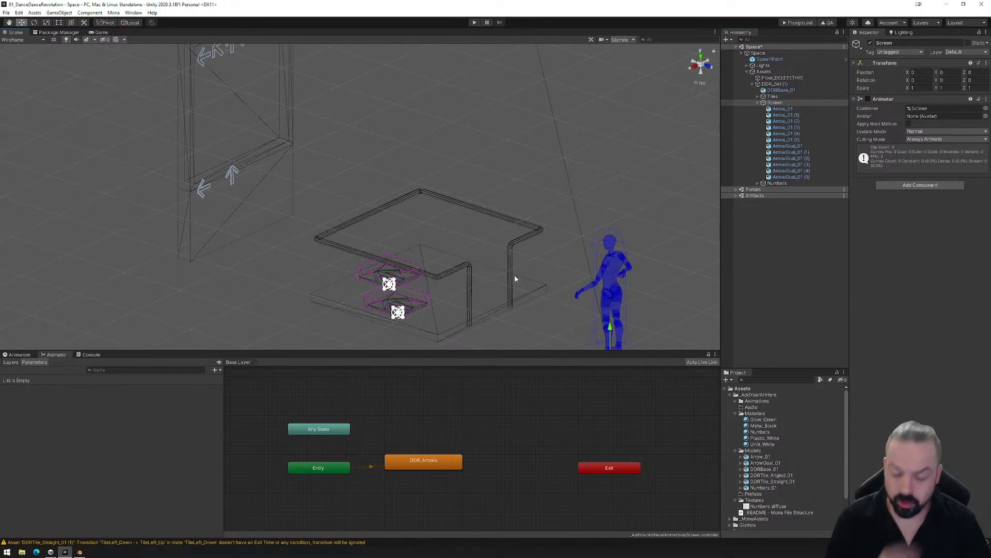
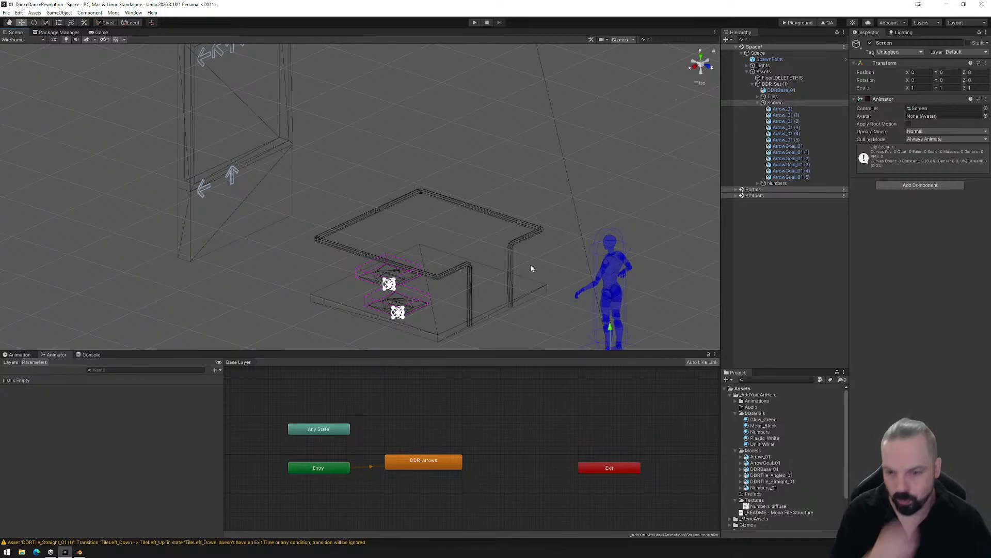
# - Create an empty child object under DDR_Set (1) and name it StartGame
pyautogui.moveTo(530, 265); pyautogui.dragTo(495, 290, button='right')
pyautogui.moveTo(516, 312); pyautogui.dragTo(481, 238, button='middle')
pyautogui.click(758, 102)
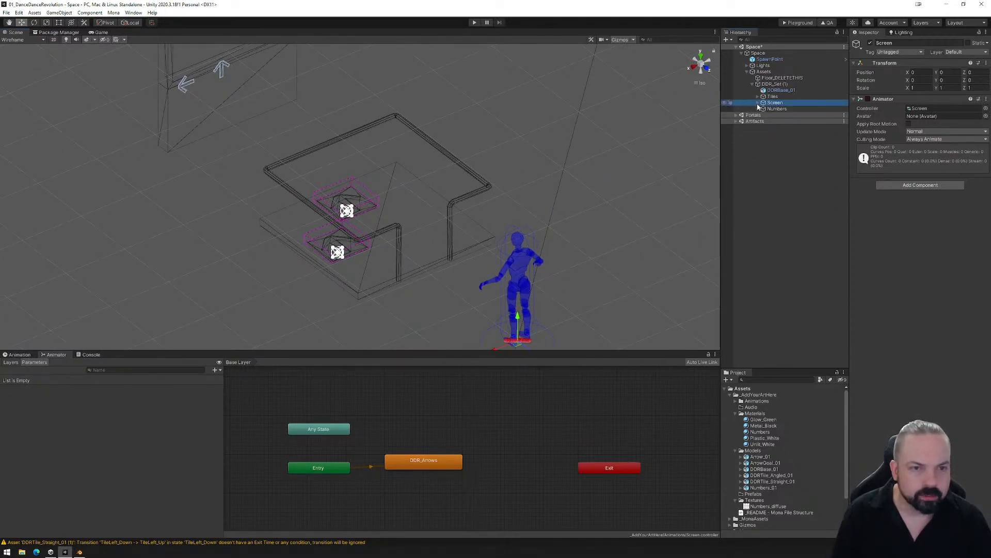
pyautogui.click(773, 84)
pyautogui.rightClick(774, 85)
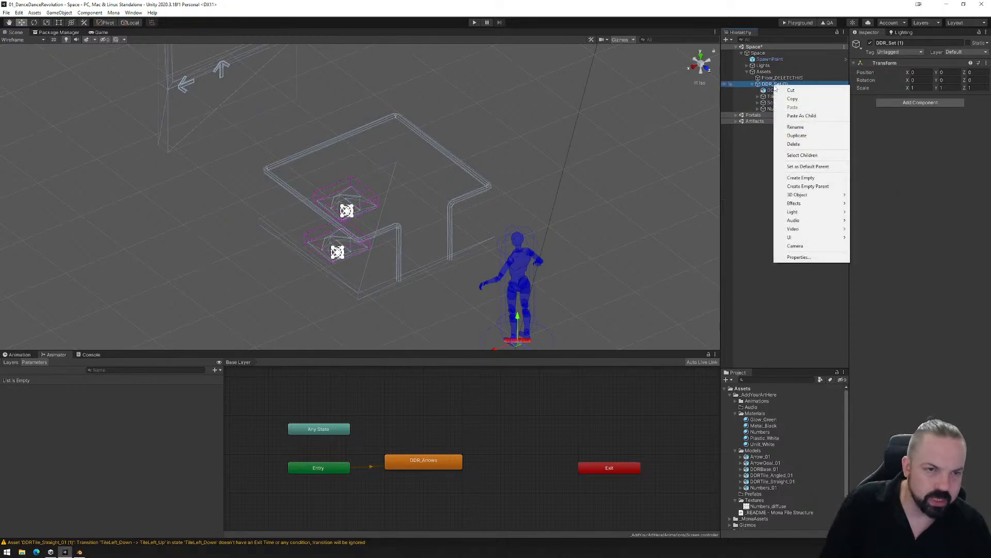
pyautogui.click(801, 178)
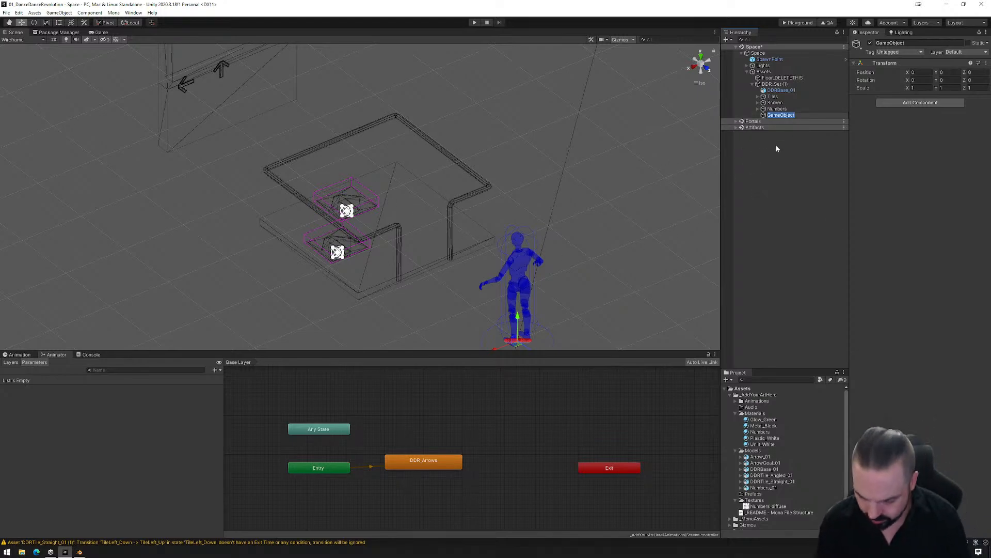
pyautogui.write('StartGame')
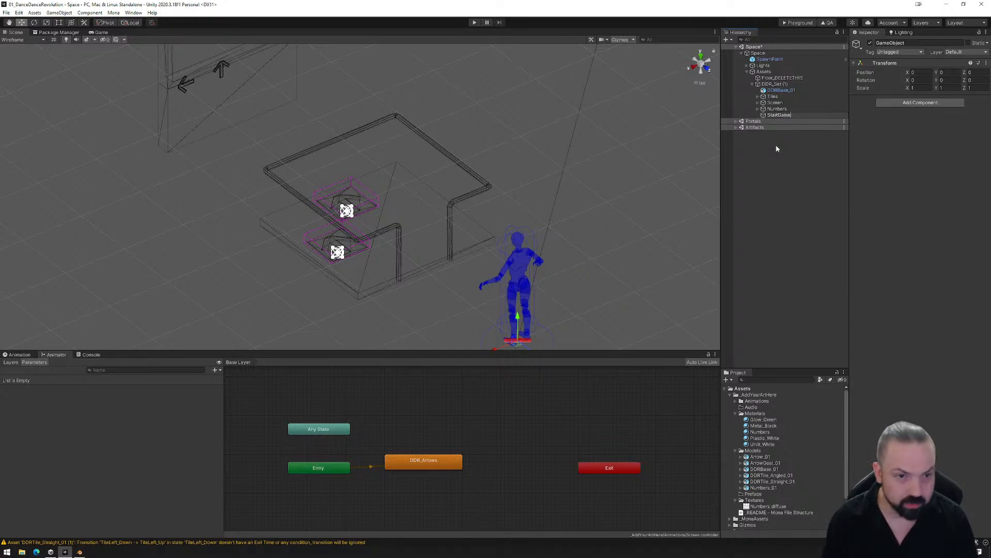
pyautogui.press('Return')
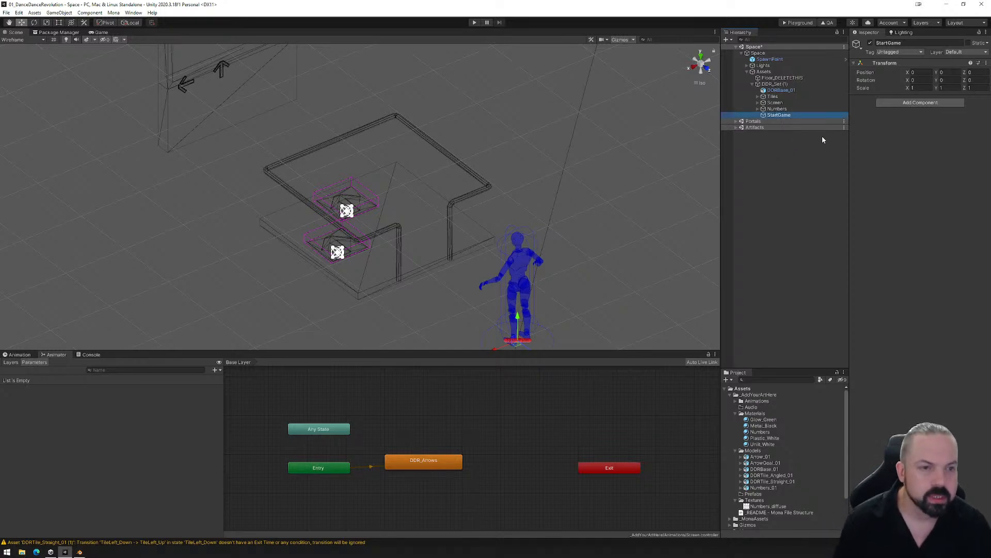
# - Add a Mona Reactor component to the new empty object under DDR_Set (1)
pyautogui.click(920, 103)
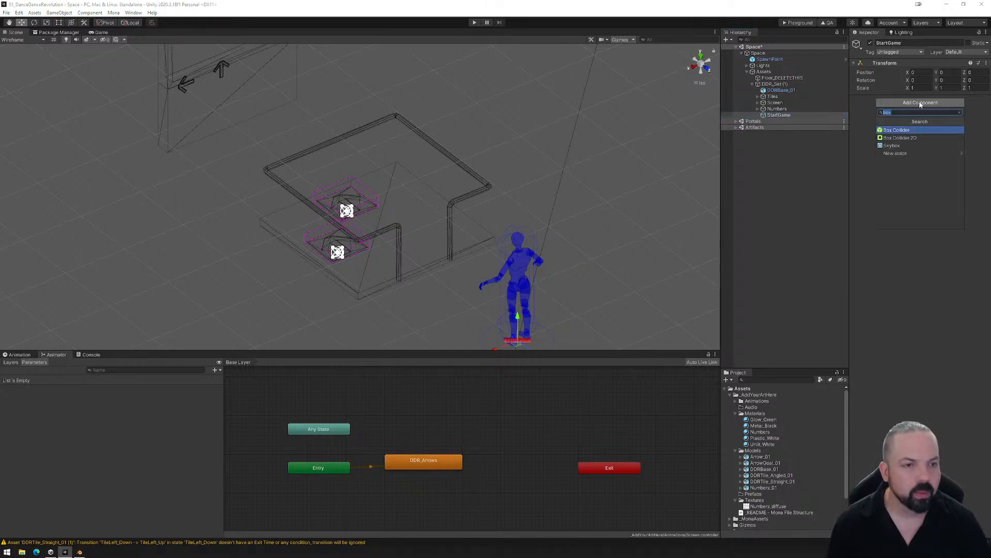
pyautogui.write('react')
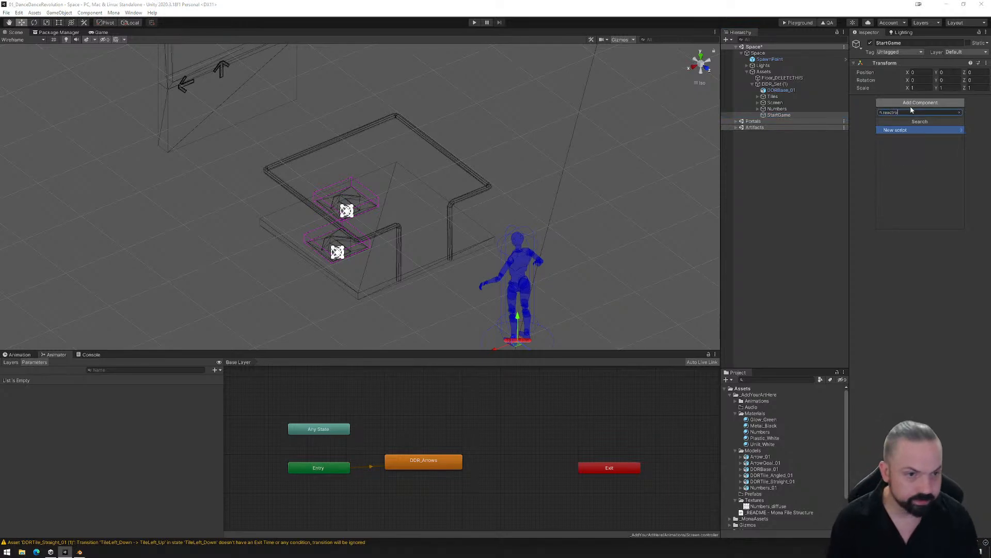
pyautogui.write('ro')
pyautogui.press('BackSpace')
pyautogui.press('BackSpace')
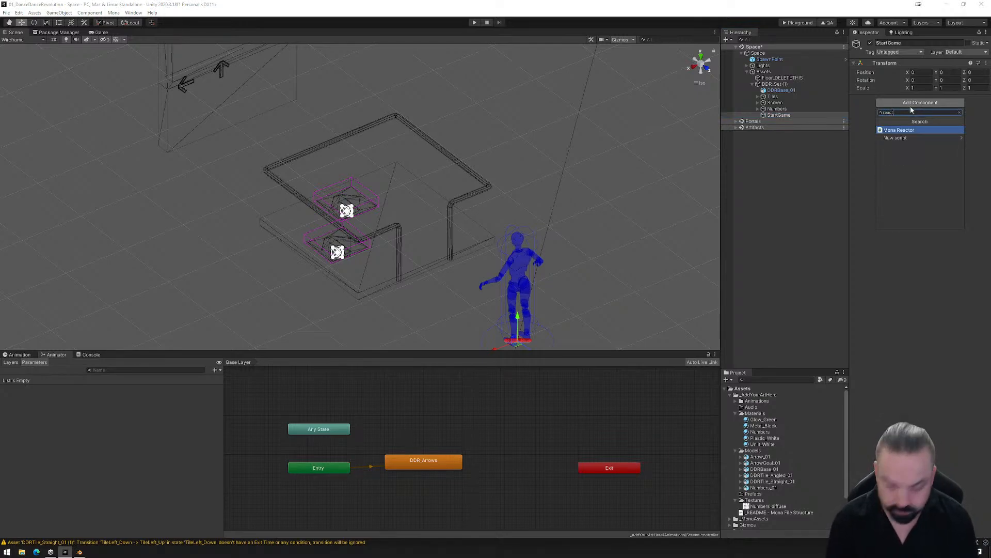
pyautogui.click(895, 138)
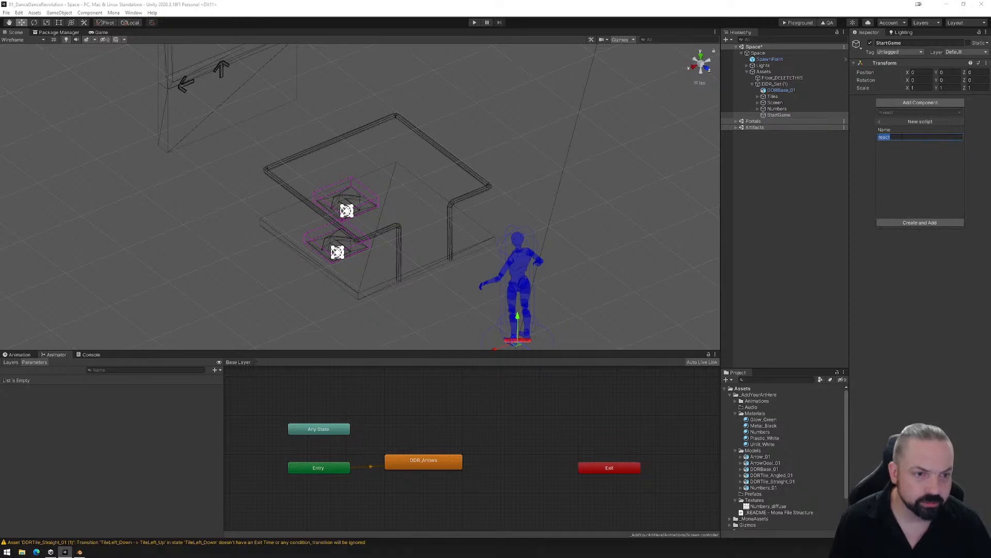
pyautogui.hotkey('ctrl', 'z')
pyautogui.click(881, 123)
pyautogui.click(901, 131)
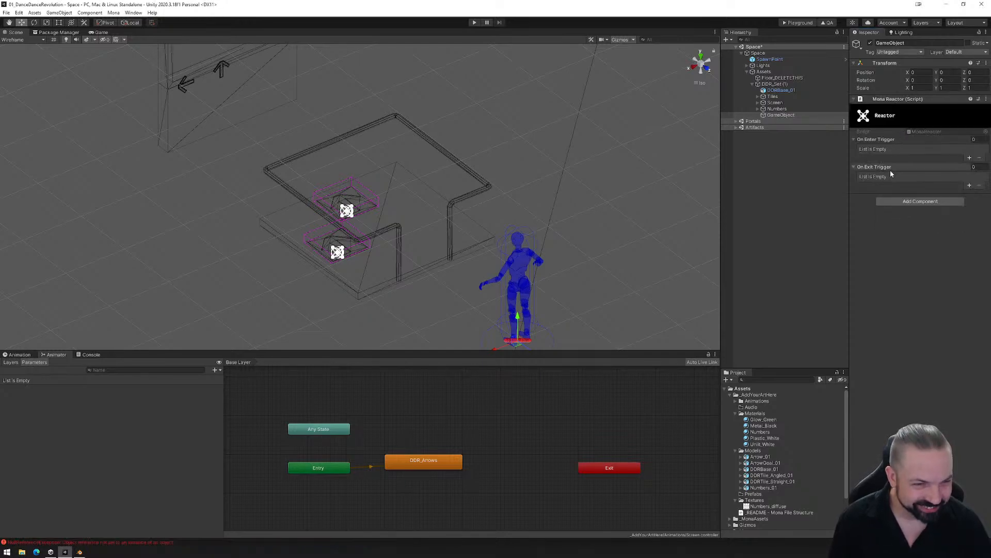
# - Add a Box Collider component to the same object
pyautogui.click(909, 201)
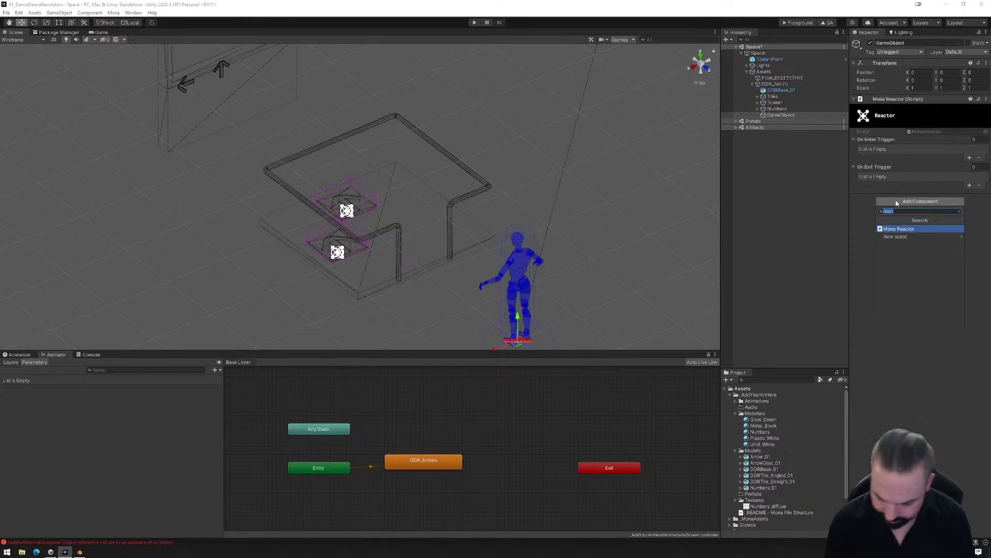
pyautogui.write('box')
pyautogui.click(895, 234)
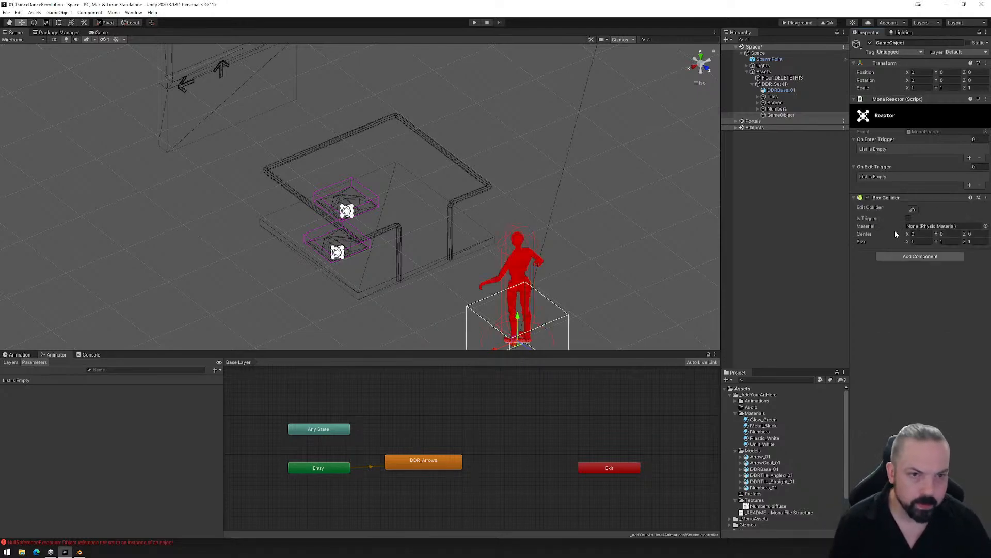
# - Stretch the box collider's side faces to fit inside the dance platform's railing, about 2.1 wide in X and 2.08 deep in Z
pyautogui.click(912, 209)
pyautogui.keyDown('alt'); pyautogui.moveTo(547, 268); pyautogui.dragTo(665, 269); pyautogui.keyUp('alt')
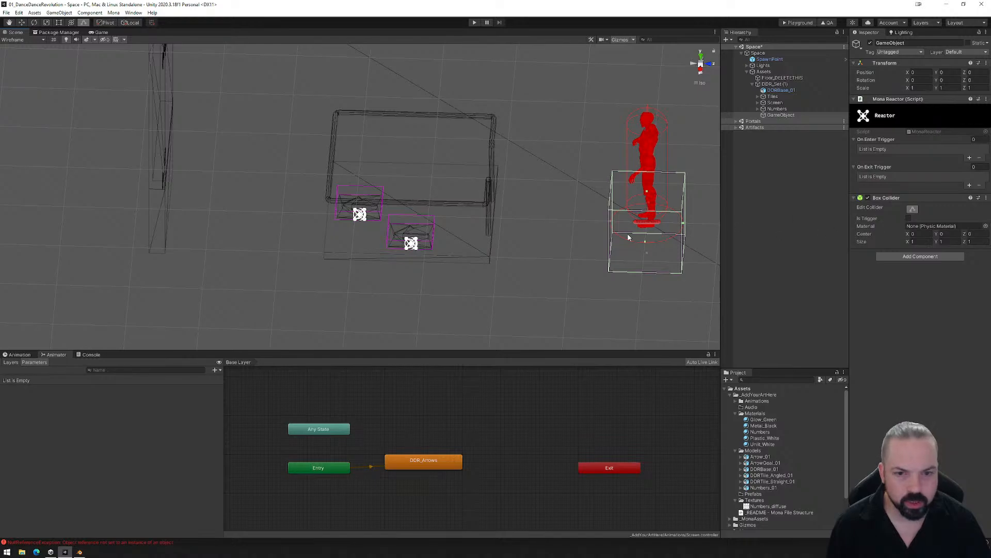
pyautogui.moveTo(612, 226); pyautogui.dragTo(329, 223)
pyautogui.moveTo(685, 227); pyautogui.dragTo(489, 226)
pyautogui.click(701, 57)
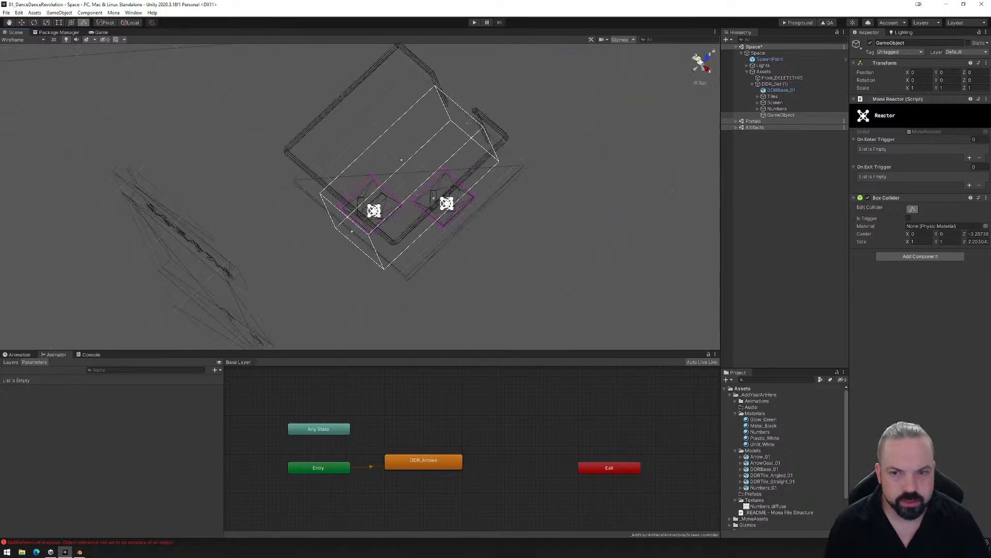
pyautogui.moveTo(340, 149); pyautogui.dragTo(294, 149)
pyautogui.moveTo(413, 147); pyautogui.dragTo(456, 149)
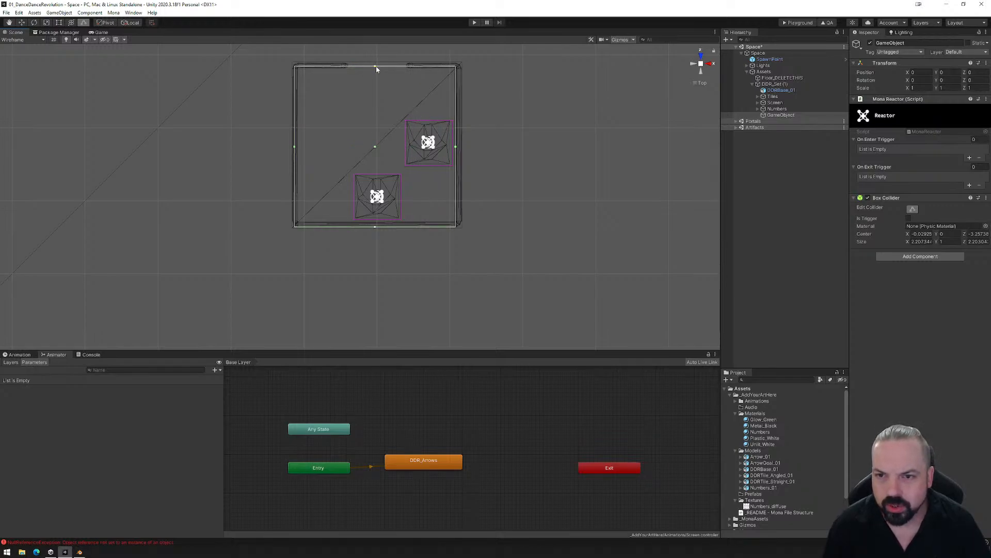
pyautogui.moveTo(376, 70); pyautogui.dragTo(382, 72)
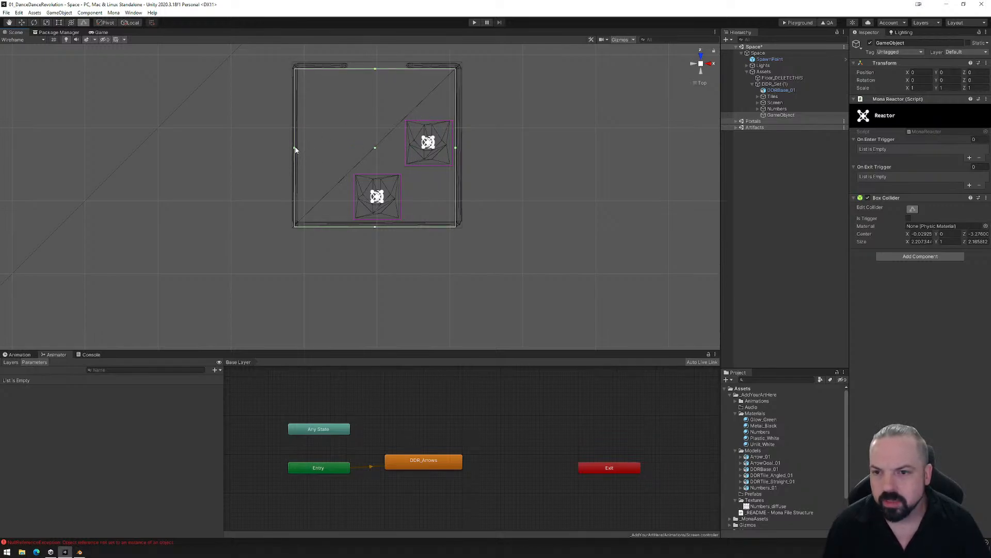
pyautogui.moveTo(295, 149); pyautogui.dragTo(299, 148)
pyautogui.moveTo(377, 230); pyautogui.dragTo(378, 222)
pyautogui.keyDown('alt'); pyautogui.moveTo(544, 222); pyautogui.dragTo(547, 175); pyautogui.keyUp('alt')
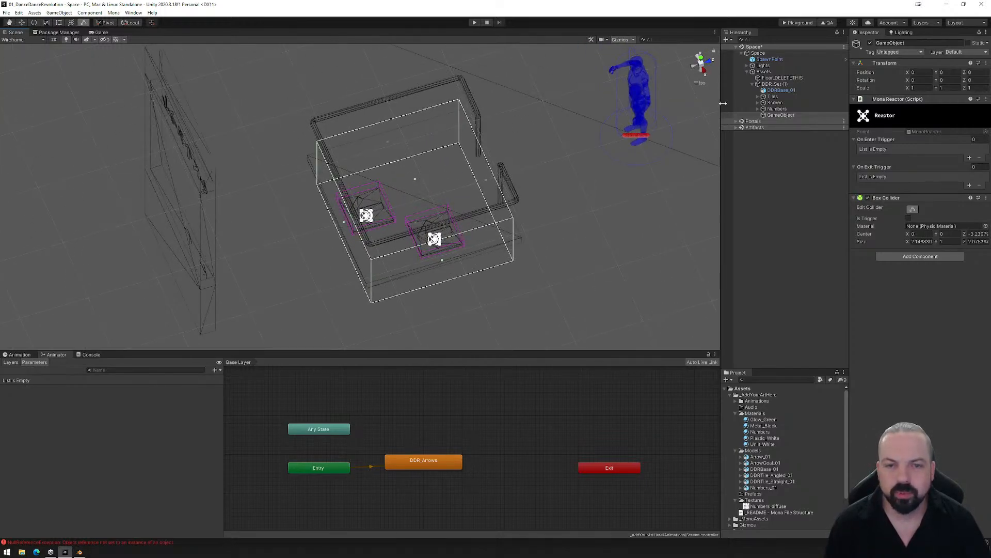
# - Adjust the box collider's height to span from the platform surface to the top of the railing, about 0.82 in Y
pyautogui.click(701, 64)
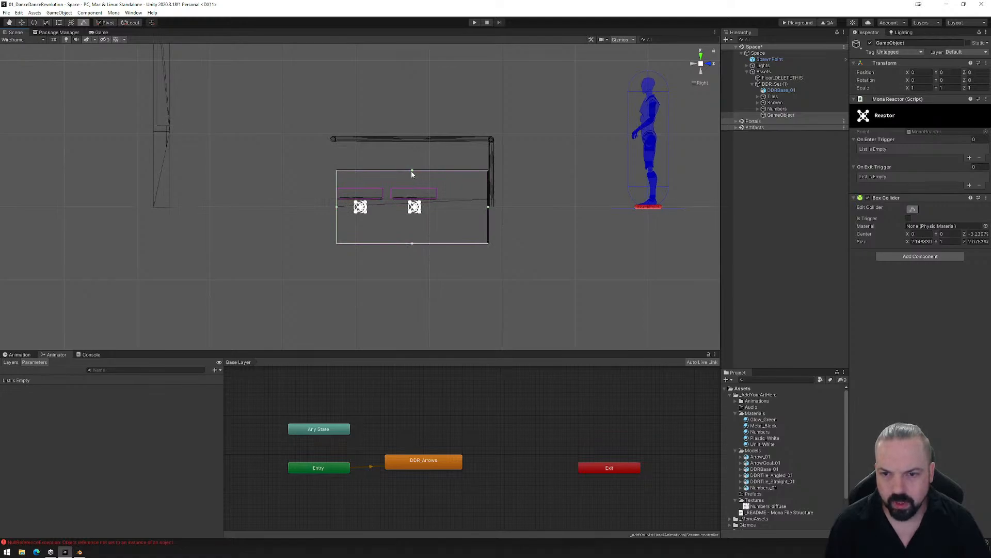
pyautogui.moveTo(412, 172); pyautogui.dragTo(412, 108)
pyautogui.moveTo(412, 243); pyautogui.dragTo(412, 198)
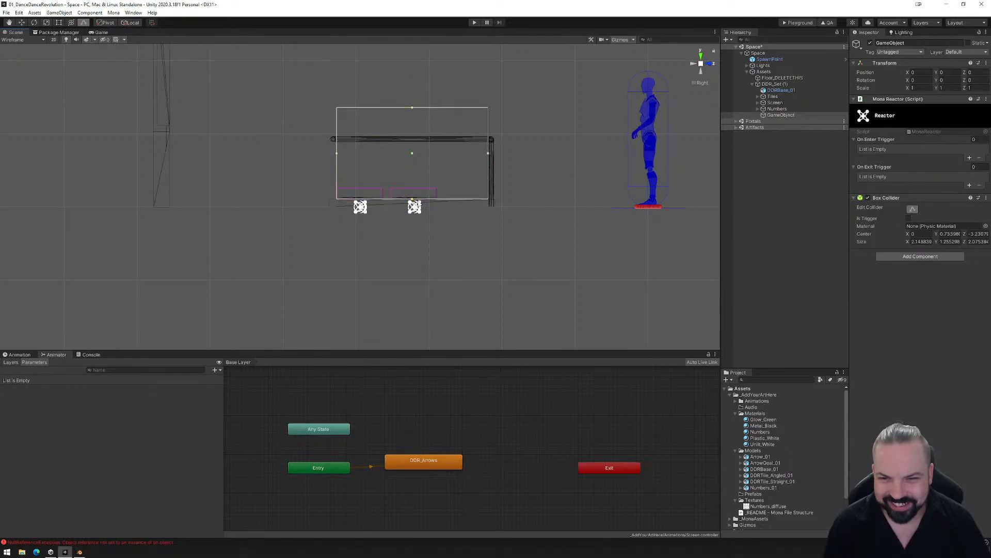
pyautogui.click(413, 120)
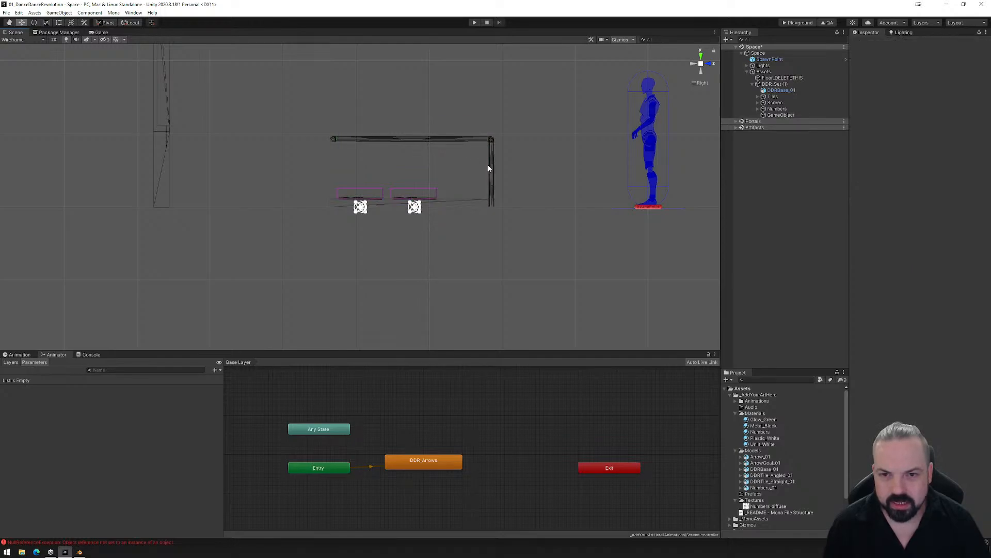
pyautogui.click(780, 115)
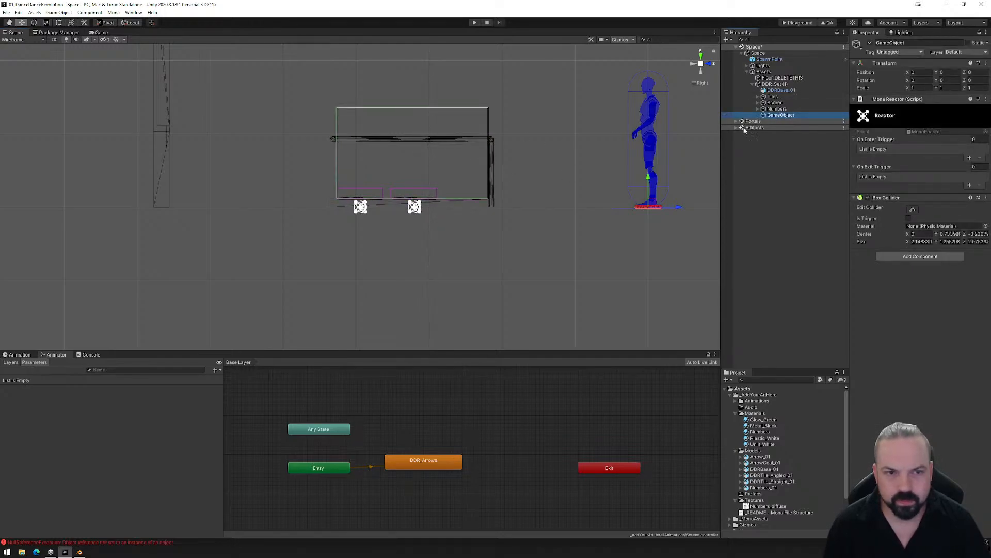
pyautogui.click(912, 208)
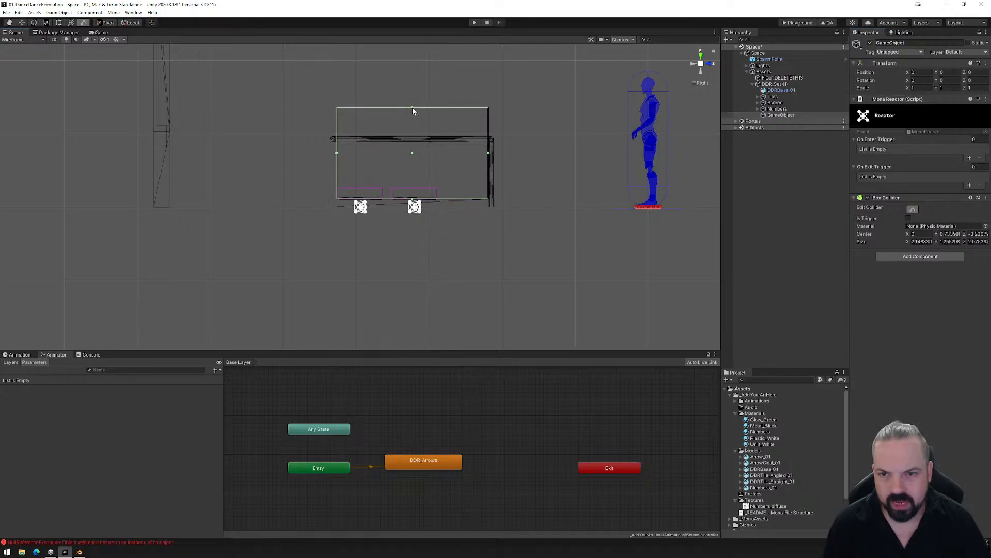
pyautogui.moveTo(413, 110); pyautogui.dragTo(413, 141)
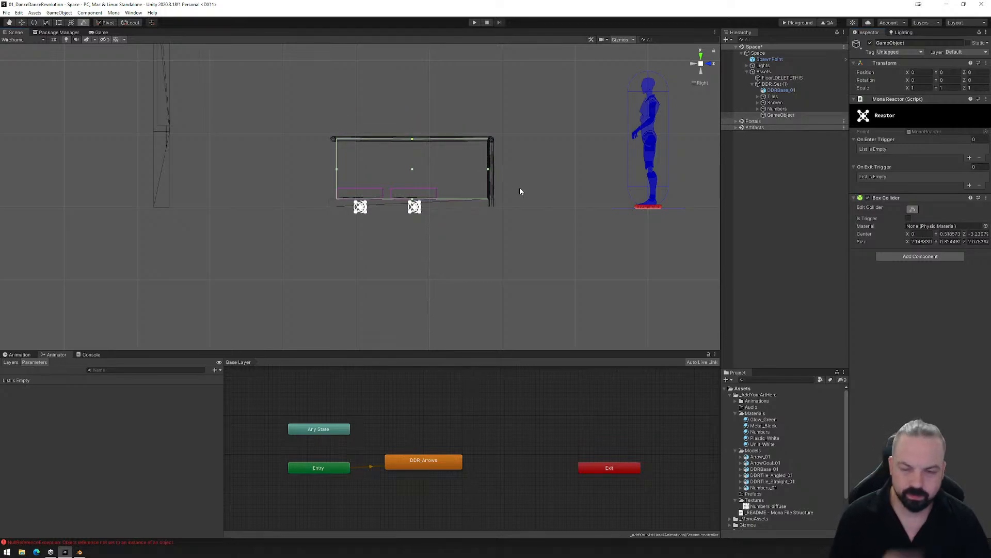
# - Rename the collider object GameStart and check its trigger volume around the platform
pyautogui.click(780, 115)
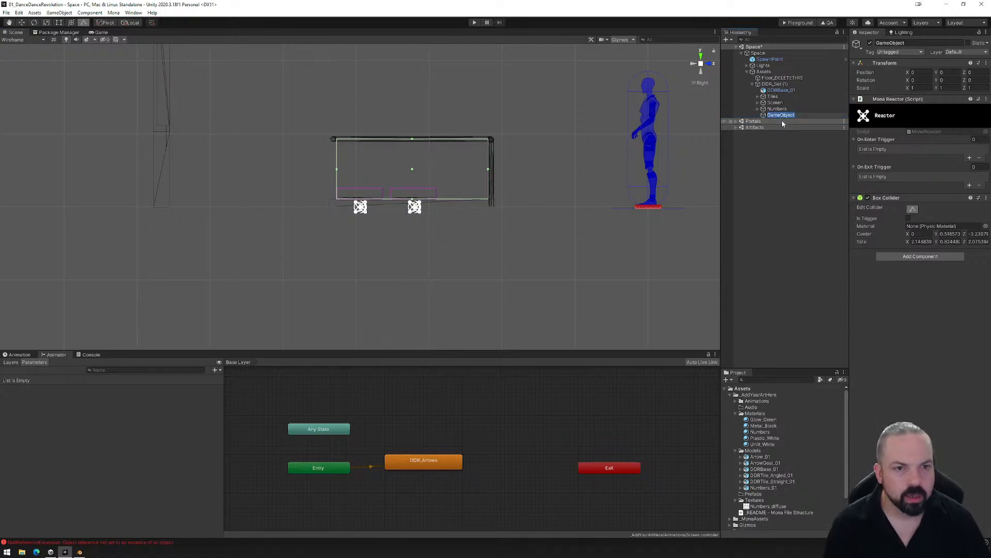
pyautogui.click(782, 118)
pyautogui.write('GameStart')
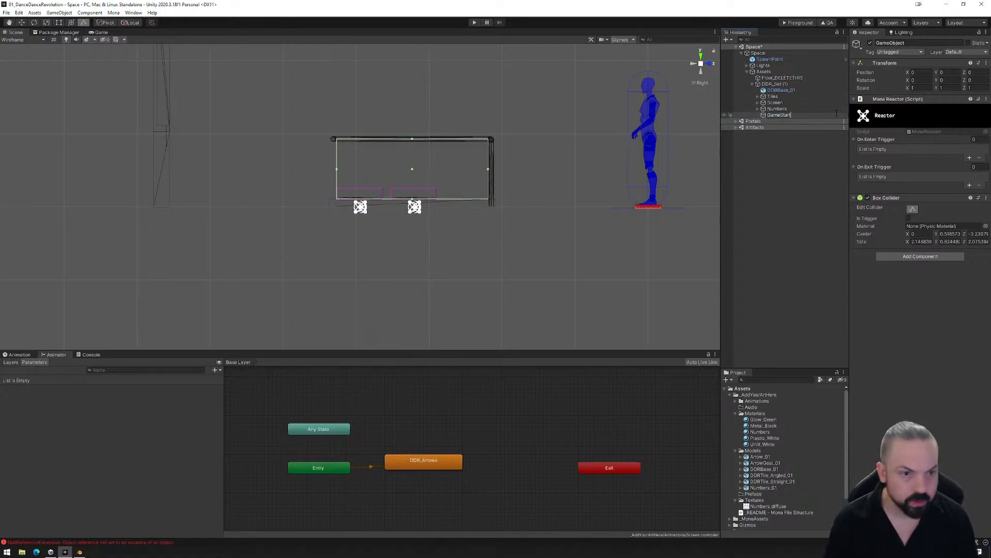
pyautogui.press('Return')
pyautogui.keyDown('alt'); pyautogui.moveTo(587, 188); pyautogui.dragTo(475, 286); pyautogui.keyUp('alt')
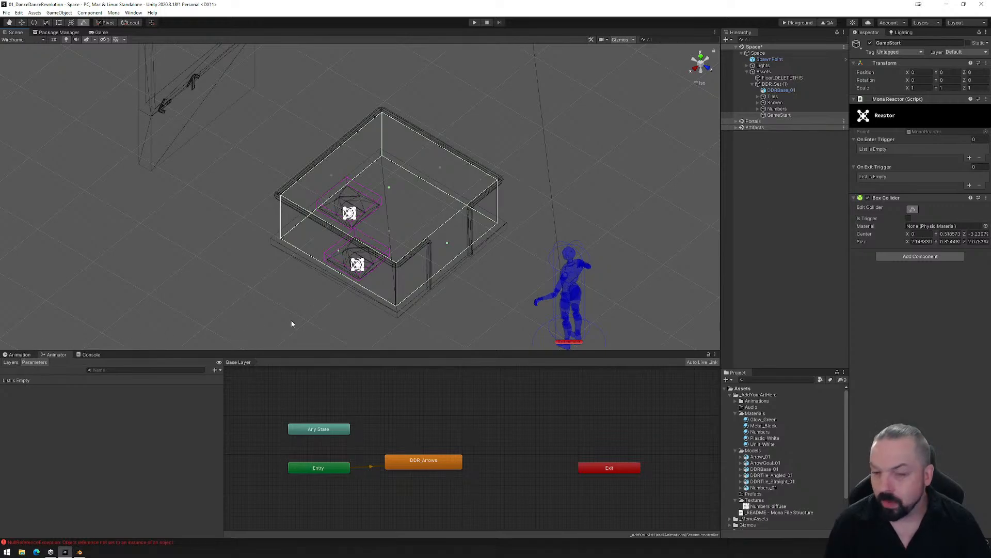
# - Expand and select the Screen group and move its DDR_Arrows animator state up beside the Any State node
pyautogui.click(772, 85)
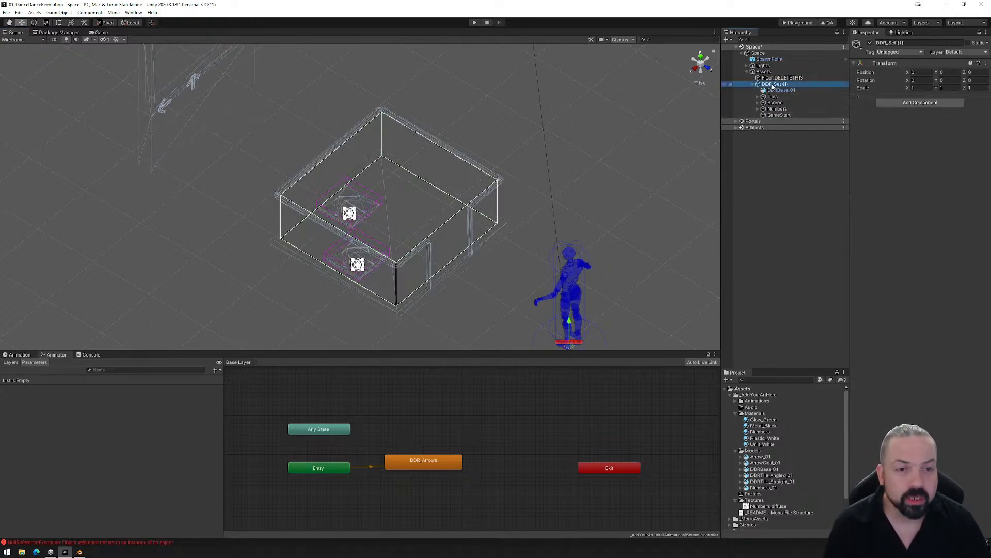
pyautogui.click(774, 97)
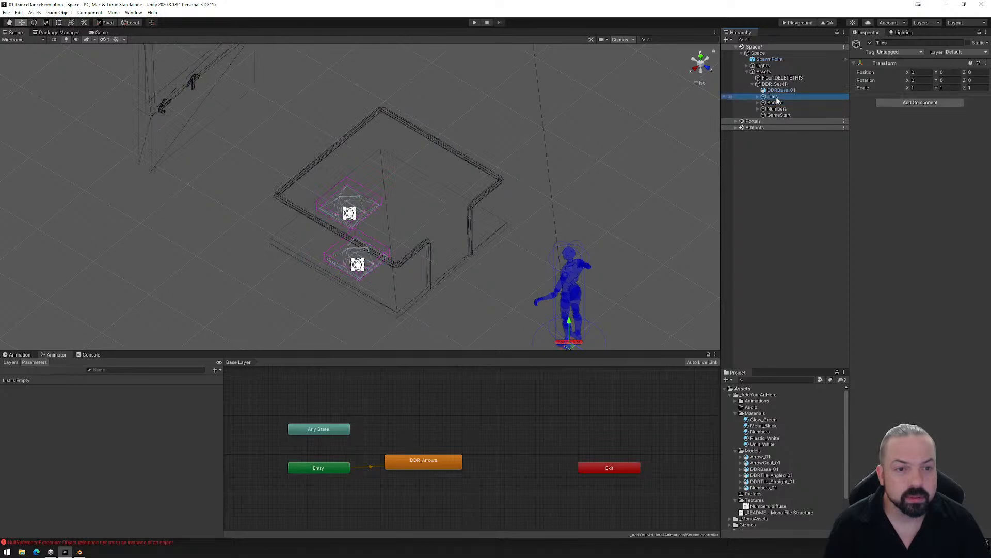
pyautogui.click(758, 103)
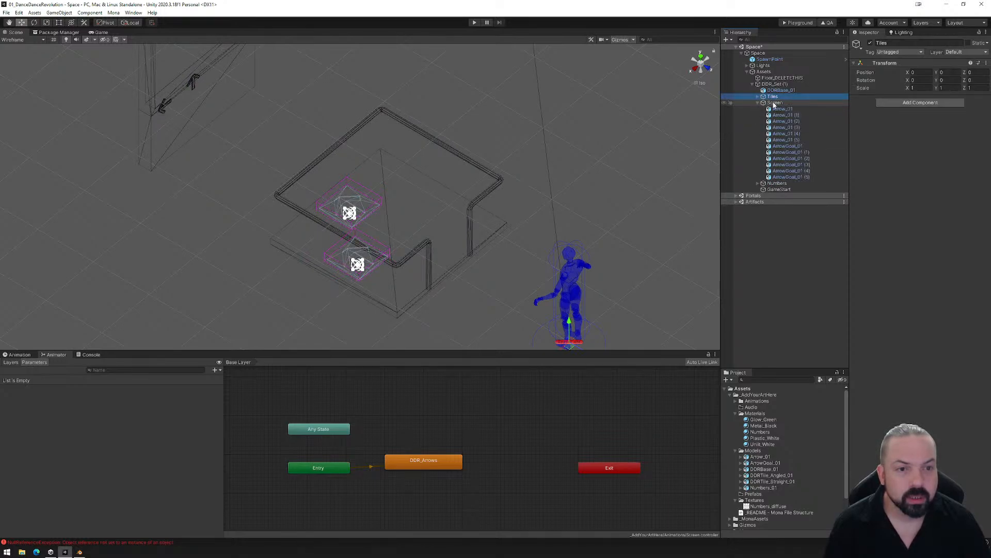
pyautogui.click(774, 103)
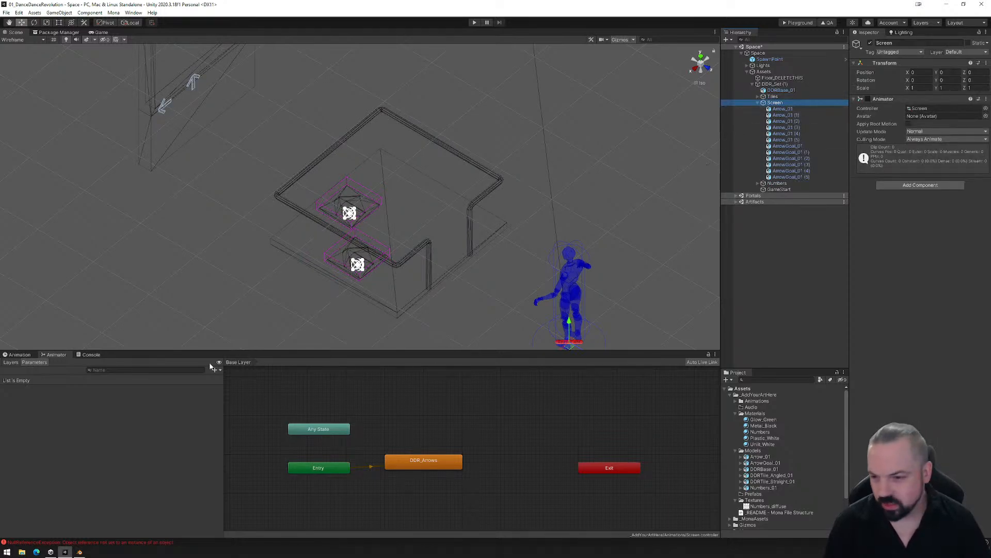
pyautogui.moveTo(429, 462); pyautogui.dragTo(428, 425)
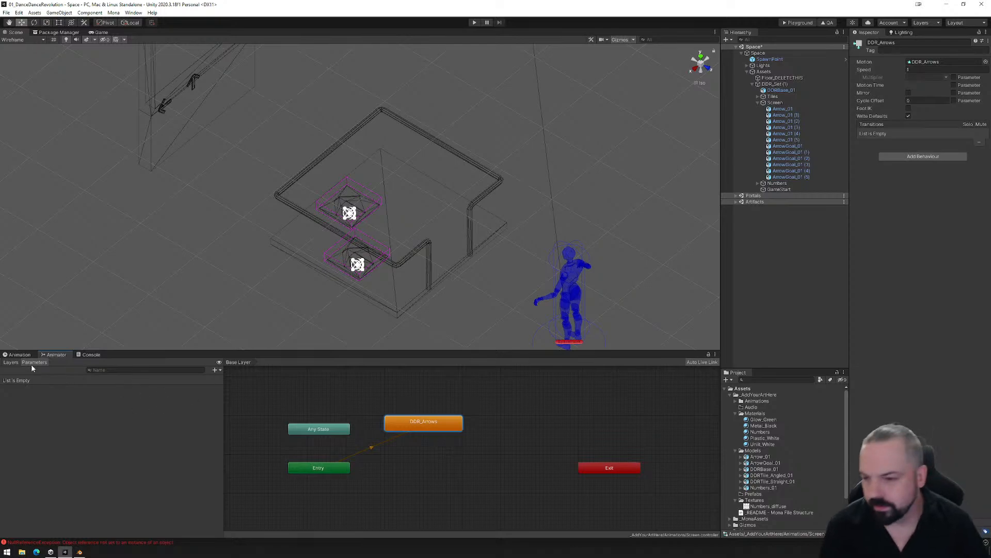
# - Create a new animation clip for the Screen and save it as DDR_Idle.anim in the Animations folder
pyautogui.click(19, 354)
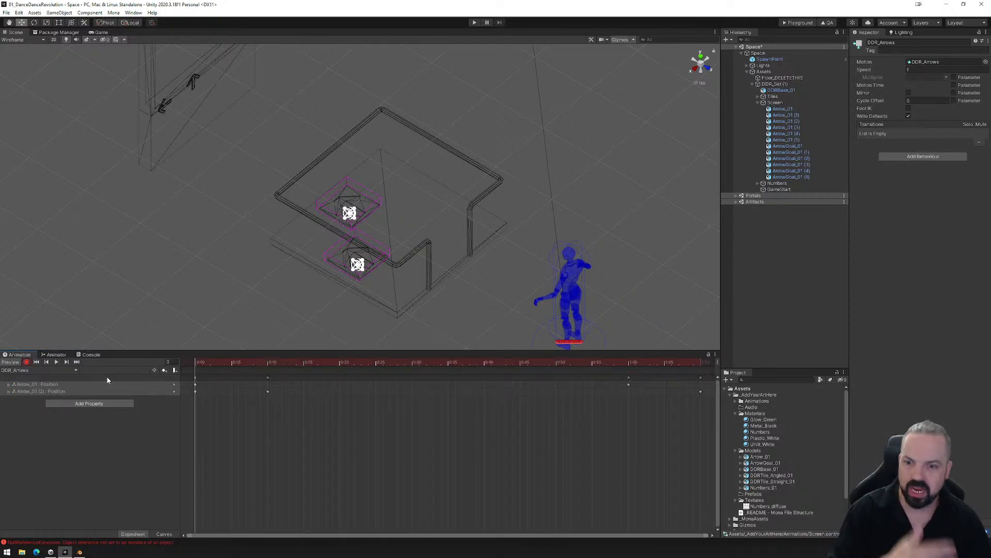
pyautogui.click(76, 370)
pyautogui.click(49, 390)
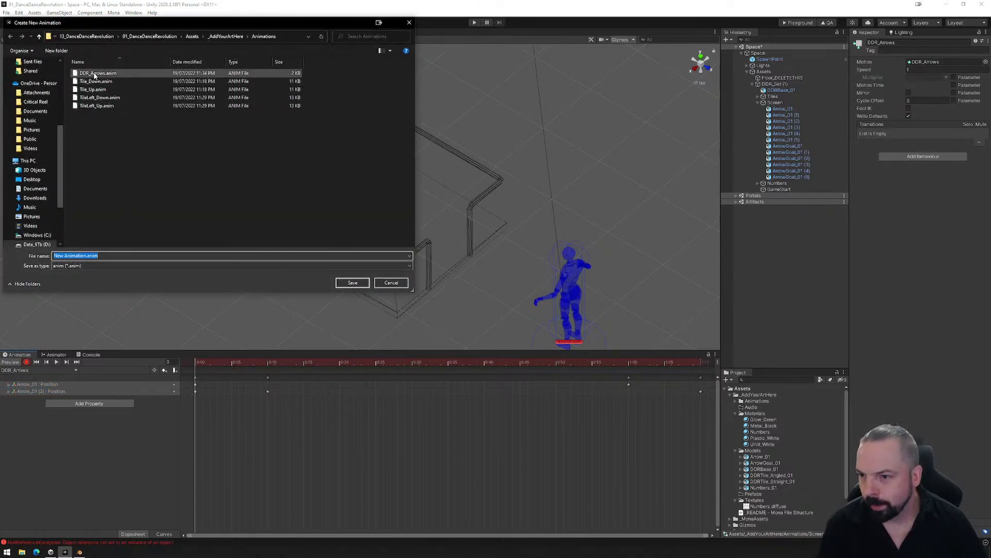
pyautogui.click(98, 73)
pyautogui.moveTo(65, 254); pyautogui.dragTo(74, 254)
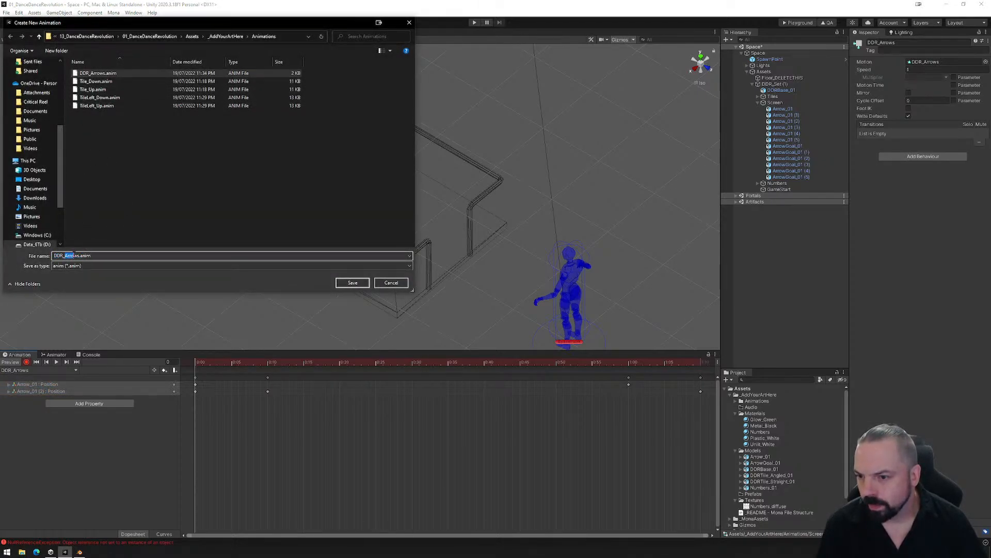
pyautogui.write('Idle')
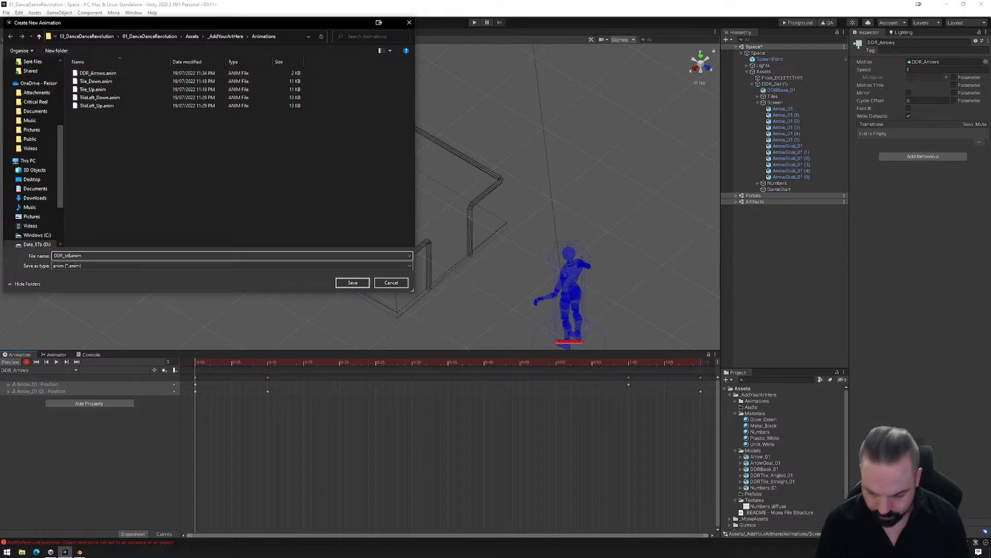
pyautogui.click(354, 282)
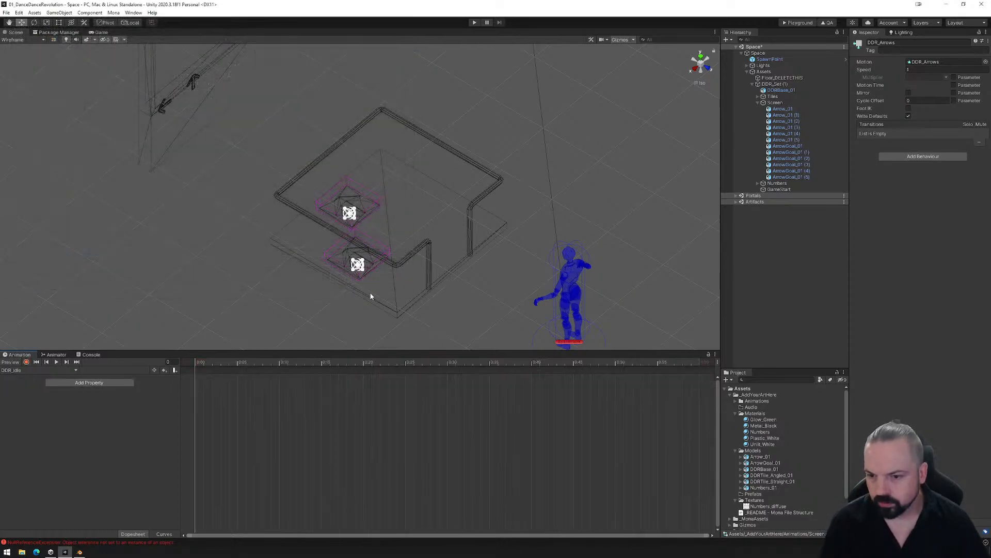
# - Record position keyframes for Arrow_01 and Arrow_01 (2) at frame 0 of the DDR_Idle clip
pyautogui.click(26, 362)
pyautogui.click(783, 109)
pyautogui.keyDown('ctrl'); pyautogui.click(786, 121); pyautogui.keyUp('ctrl')
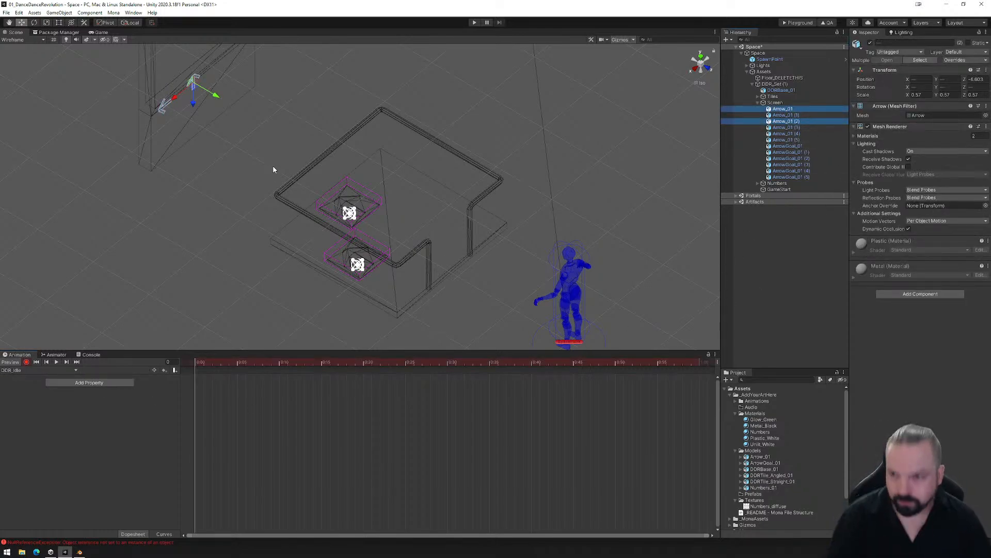
pyautogui.moveTo(194, 104)
pyautogui.mouseDown()
pyautogui.moveTo(195, 92)
pyautogui.moveTo(195, 104)
pyautogui.mouseUp()
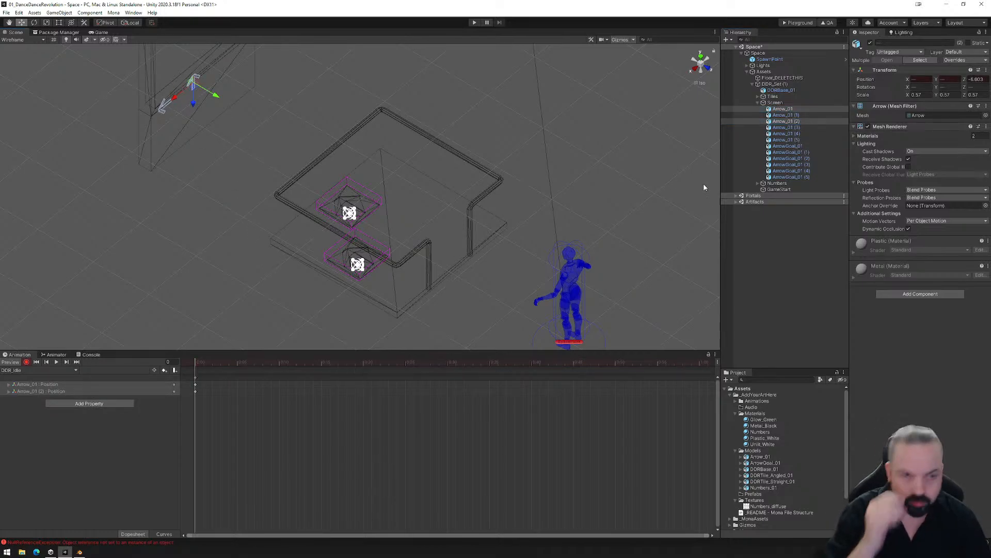
# - Align the DDR_Idle state below DDR_Arrows in the animator graph and set DDR_Idle as the layer default state
pyautogui.click(57, 354)
pyautogui.click(447, 425)
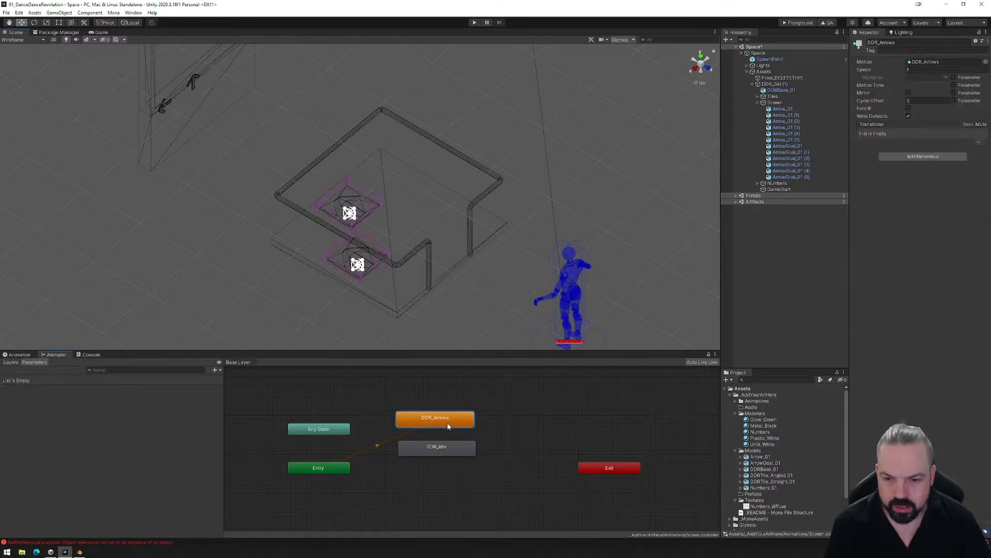
pyautogui.moveTo(438, 447); pyautogui.dragTo(425, 461)
pyautogui.moveTo(428, 419); pyautogui.dragTo(416, 420)
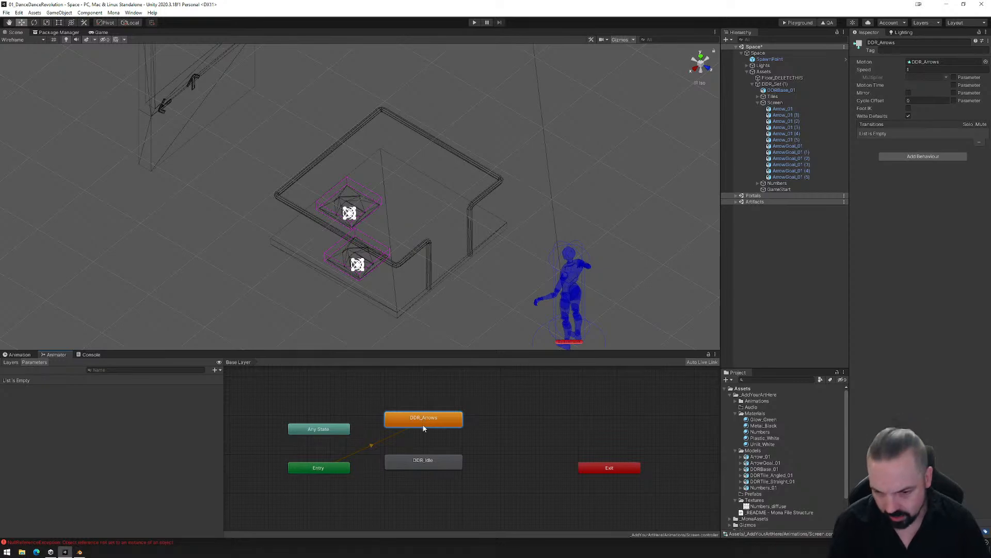
pyautogui.rightClick(433, 462)
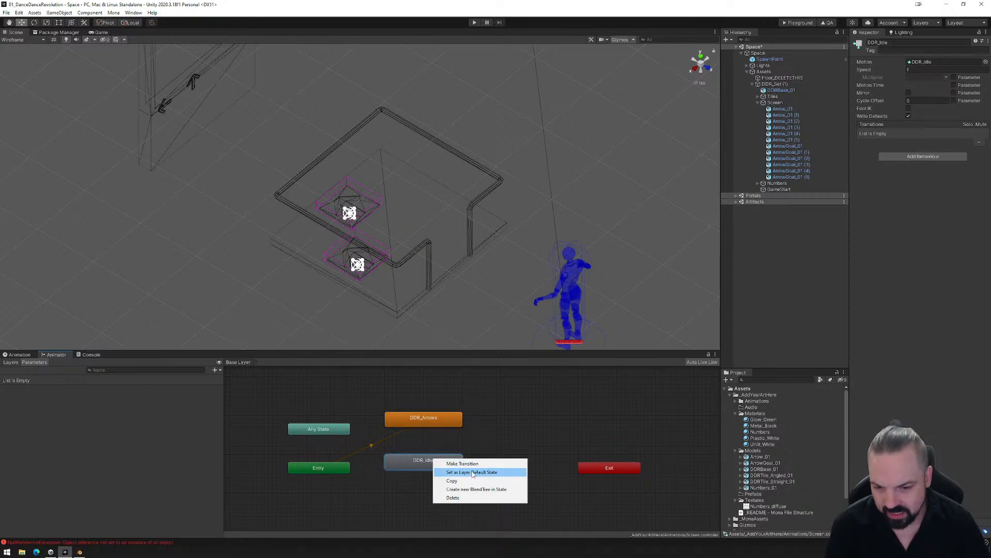
pyautogui.click(472, 474)
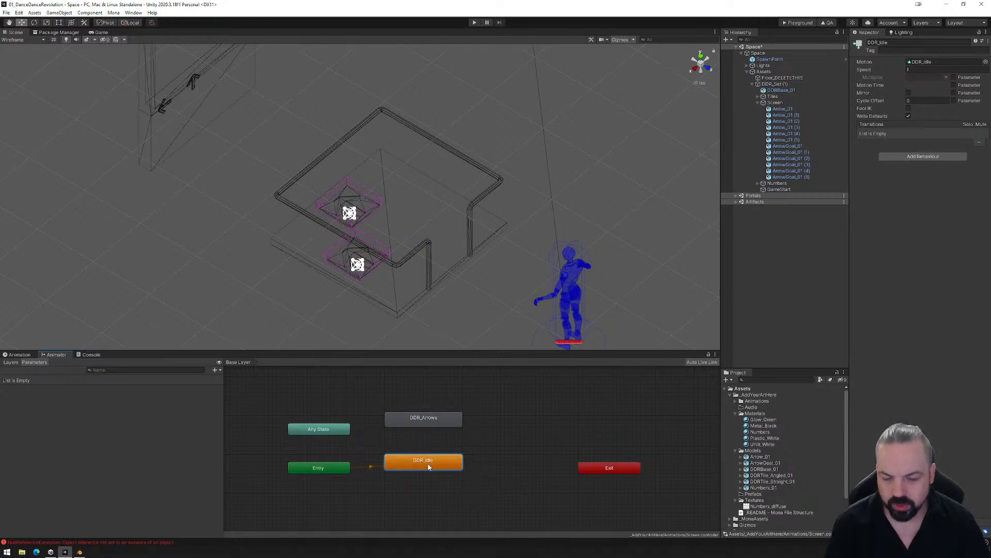
# - Make transitions in both directions between the DDR_Idle and DDR_Arrows states
pyautogui.rightClick(433, 461)
pyautogui.click(457, 466)
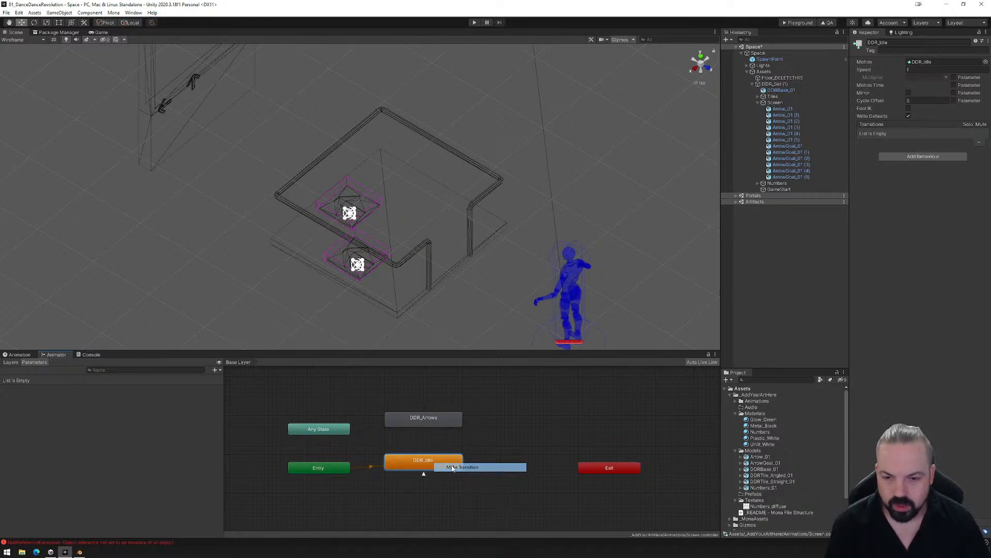
pyautogui.click(420, 420)
pyautogui.rightClick(419, 423)
pyautogui.click(439, 426)
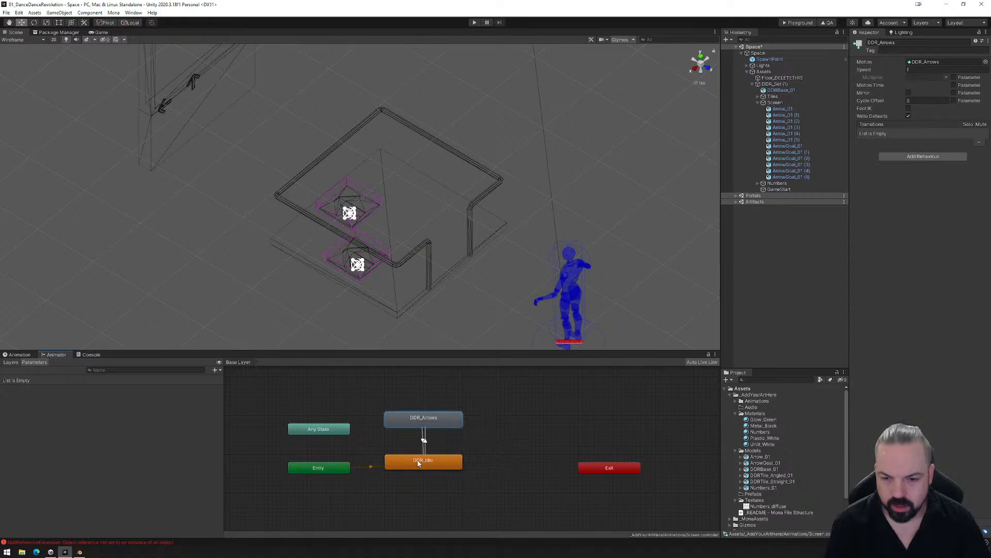
pyautogui.click(425, 459)
# - Disable exit time on the DDR_Idle to DDR_Arrows transition and condition it on a new Bool parameter GamePlaying being true
pyautogui.click(426, 447)
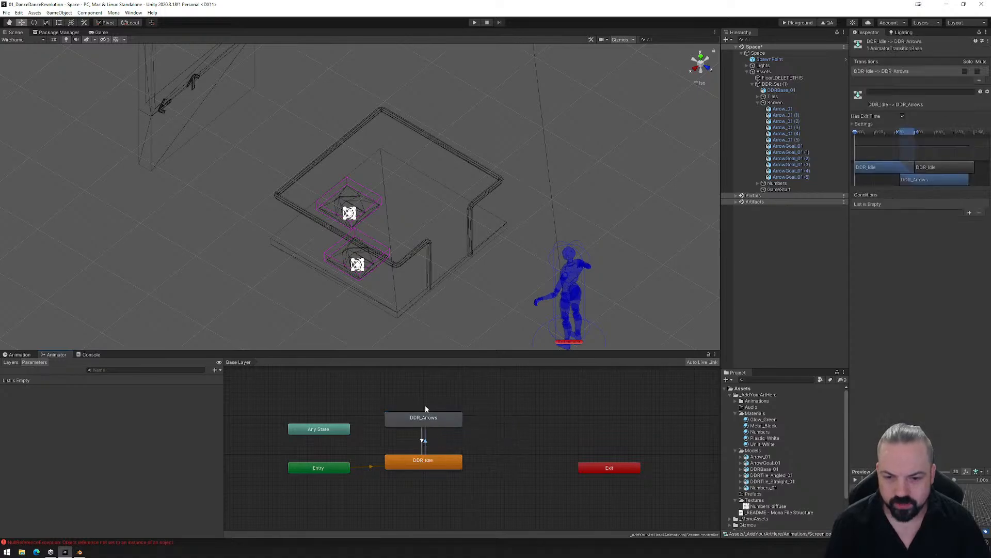
pyautogui.click(903, 117)
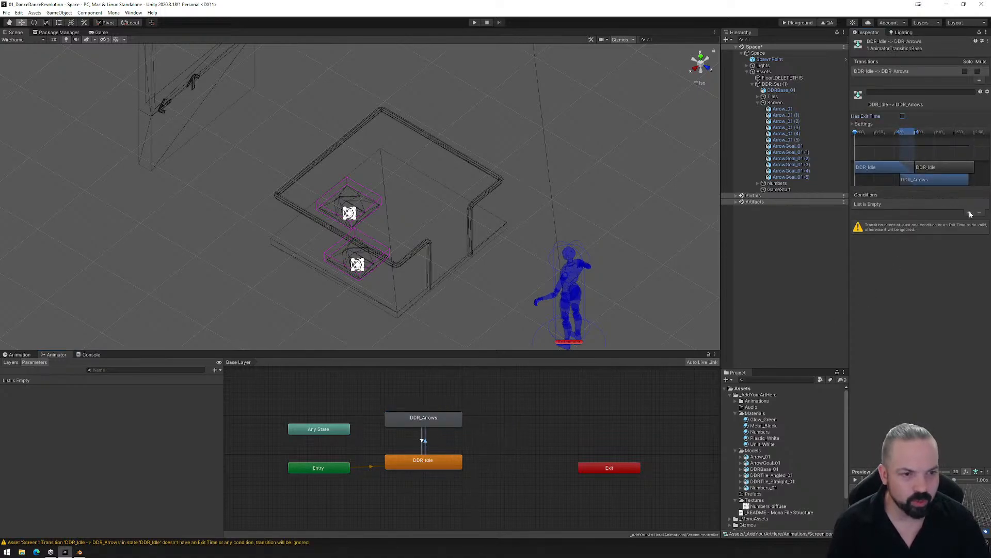
pyautogui.click(216, 370)
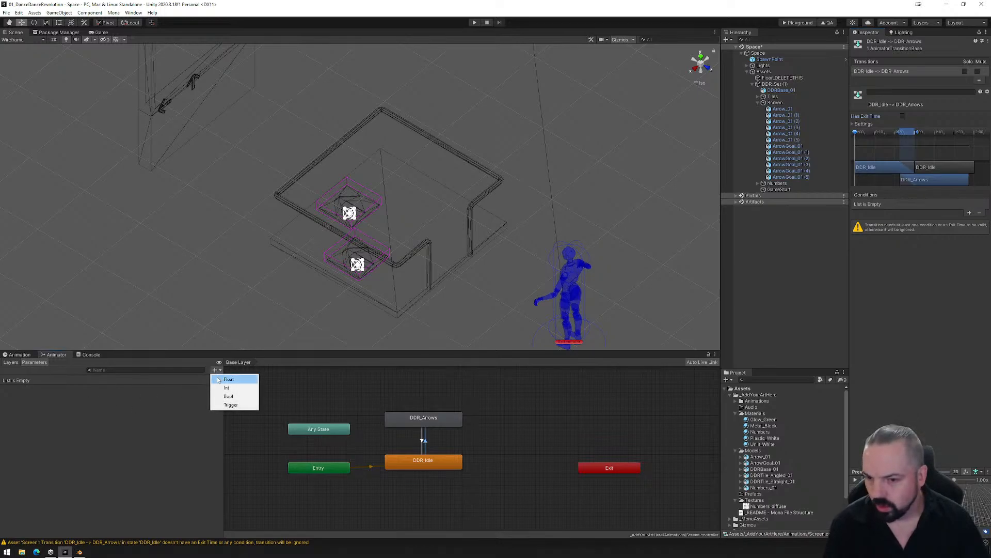
pyautogui.click(230, 397)
pyautogui.write('Game')
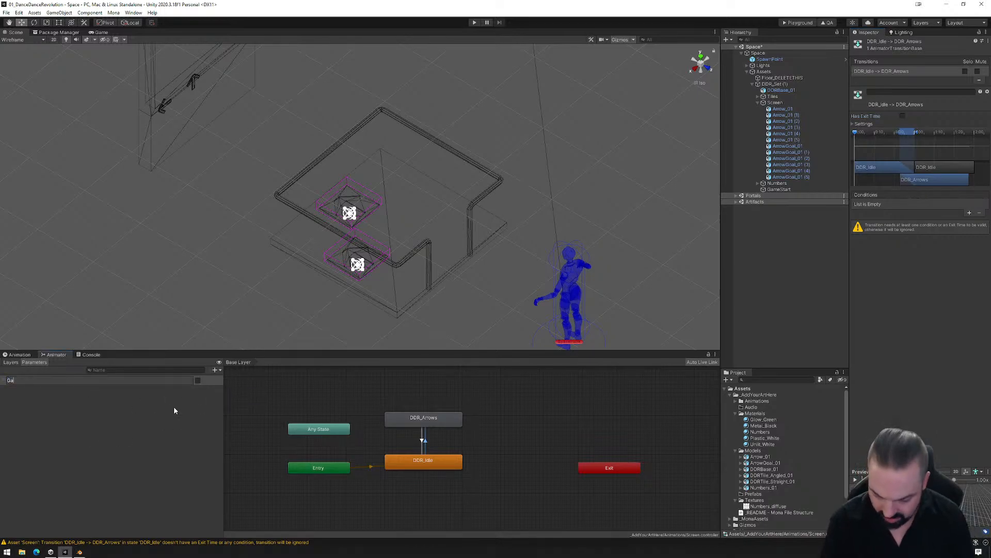
pyautogui.write('ing')
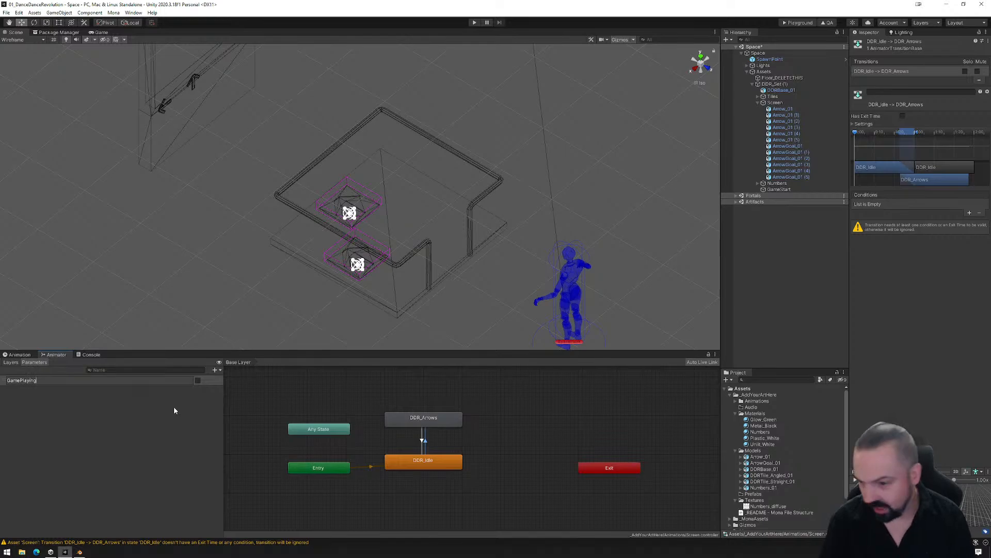
pyautogui.press('Return')
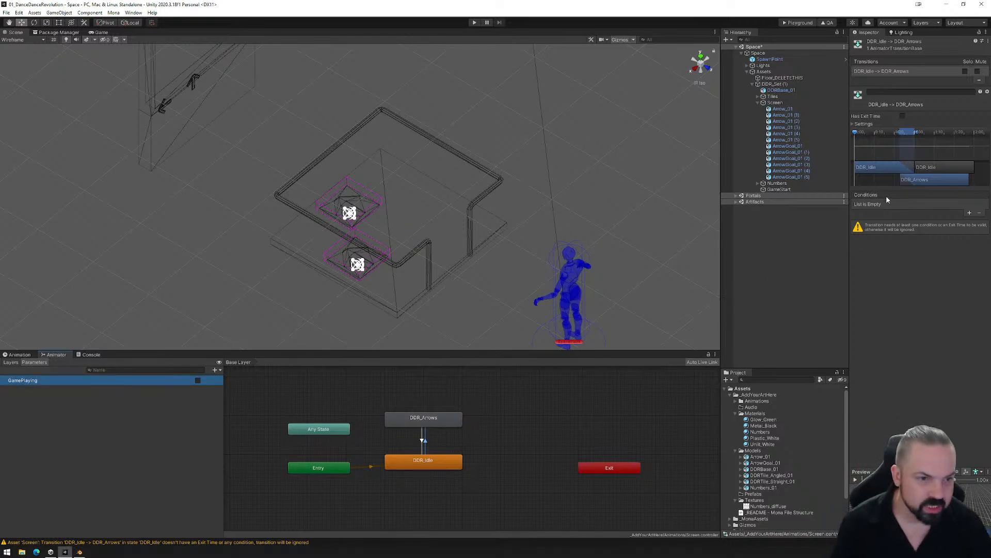
pyautogui.click(969, 213)
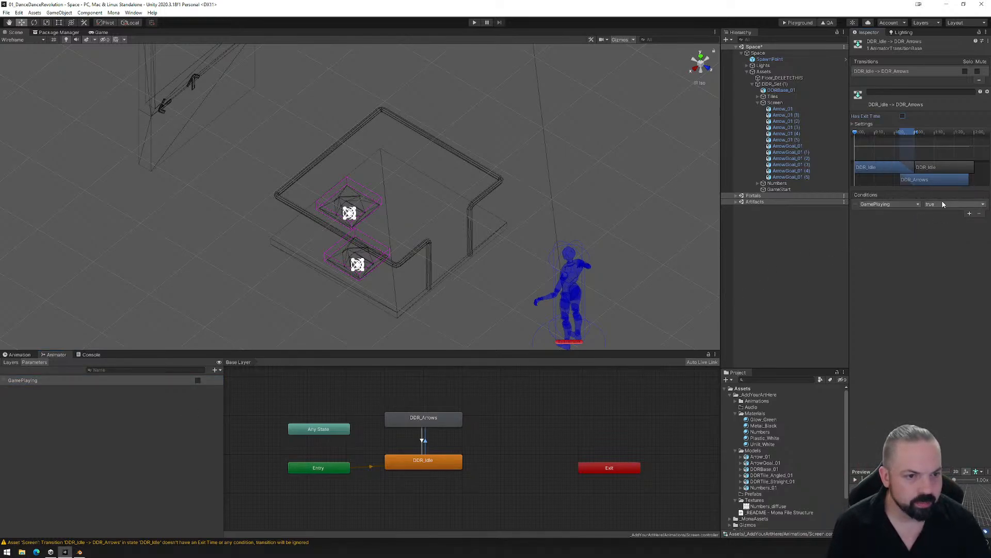
# - Give the DDR_Arrows to DDR_Idle transition the condition GamePlaying false and disable its exit time
pyautogui.click(420, 442)
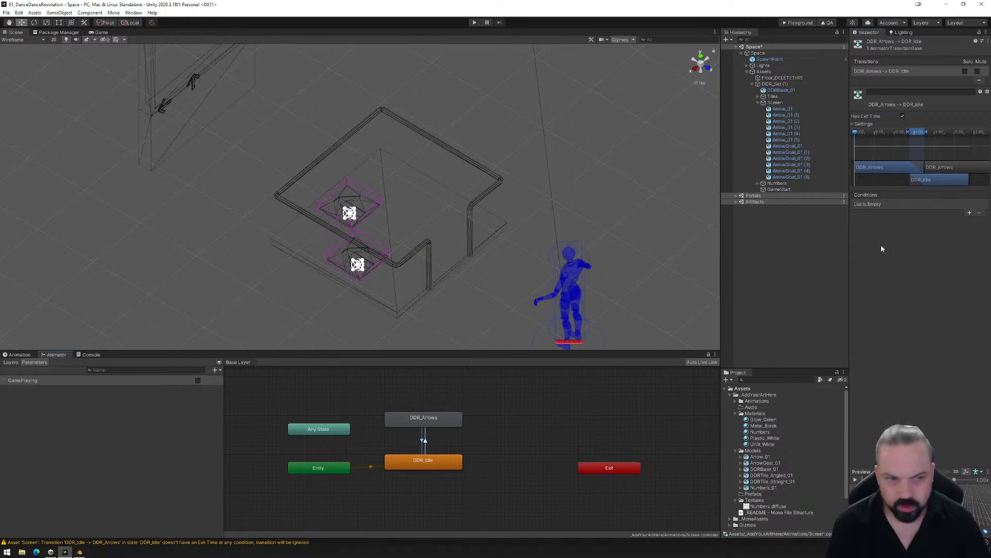
pyautogui.click(969, 213)
pyautogui.click(949, 205)
pyautogui.click(937, 221)
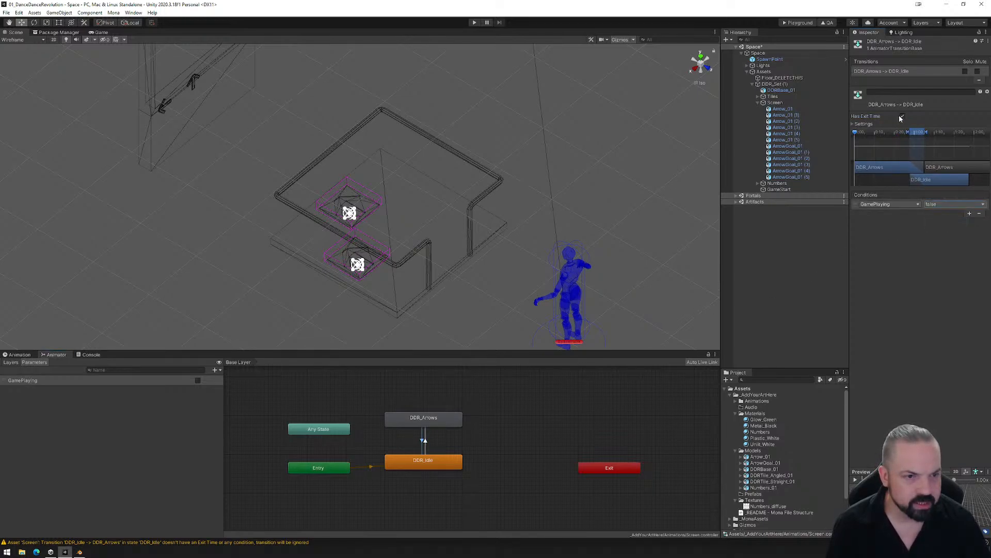
pyautogui.click(903, 116)
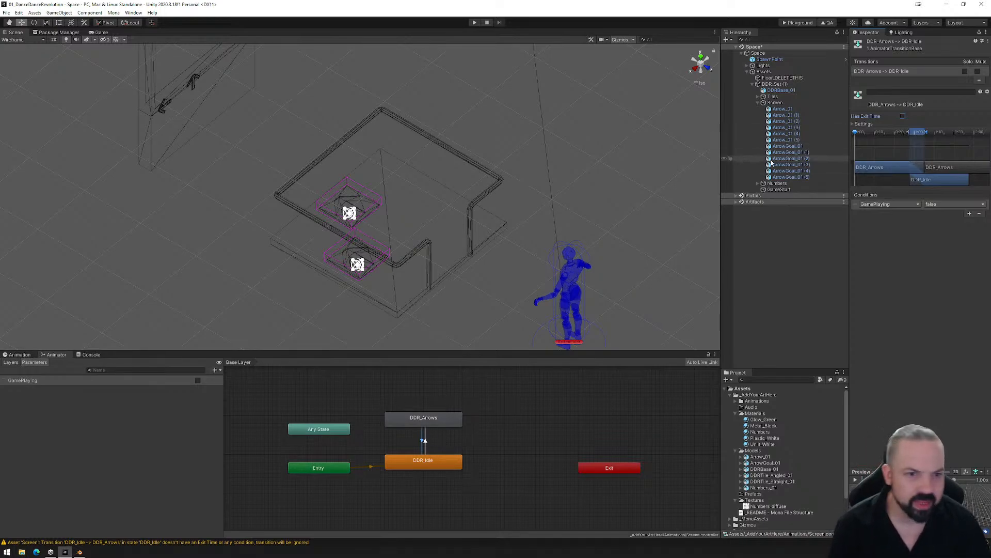
# - Add an On Enter Trigger entry named StartGame to the GameStart object's reactor
pyautogui.click(777, 189)
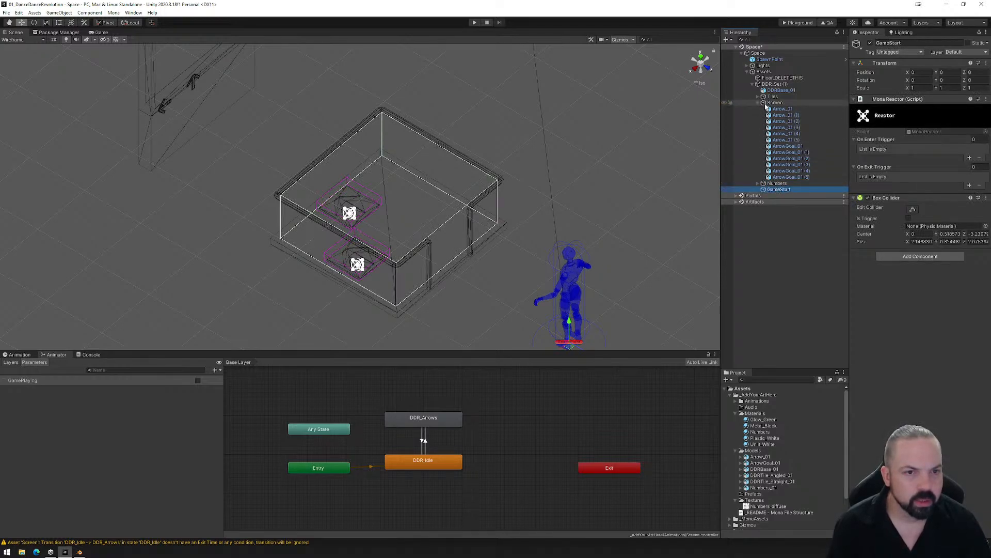
pyautogui.click(969, 158)
pyautogui.click(969, 158)
pyautogui.write('S')
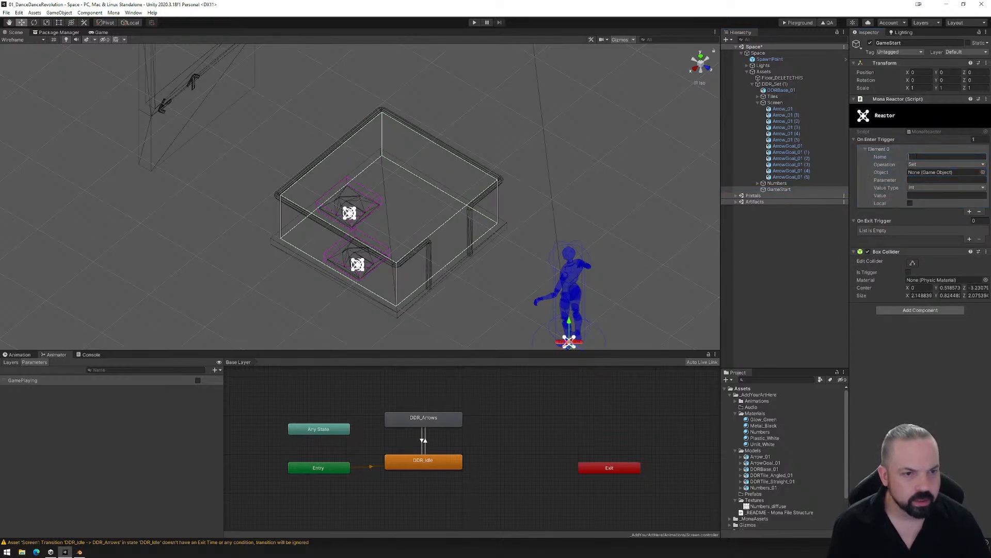
pyautogui.write('tartGame')
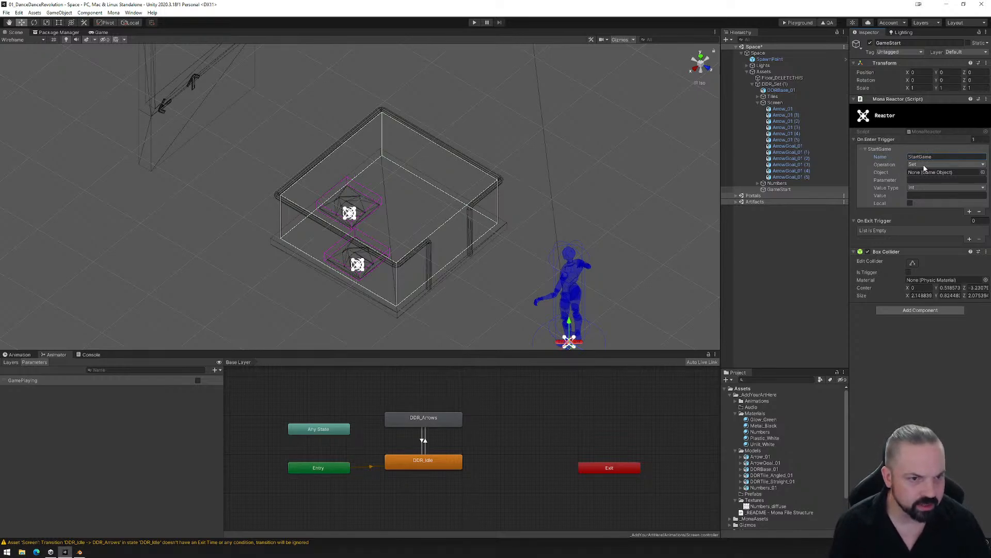
# - Target the StartGame entry at the Screen object's GamePlaying parameter, with value type Boolean and value true
pyautogui.click(776, 102)
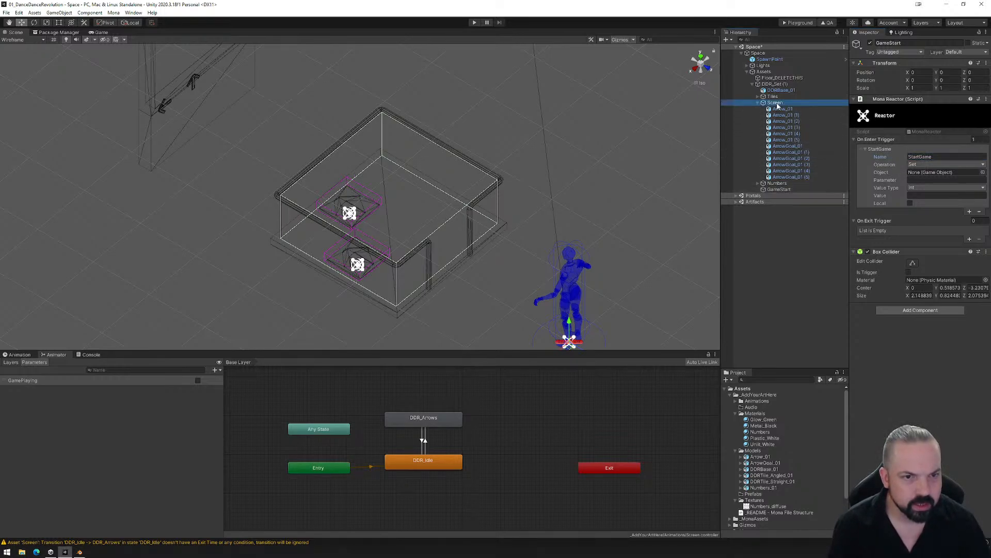
pyautogui.moveTo(777, 106); pyautogui.dragTo(945, 172)
pyautogui.click(945, 180)
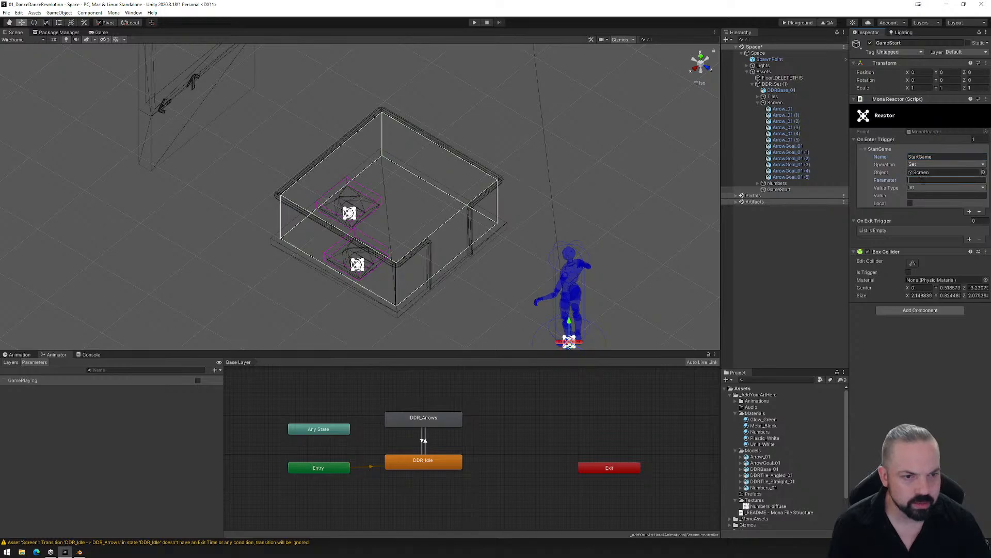
pyautogui.write('Ga')
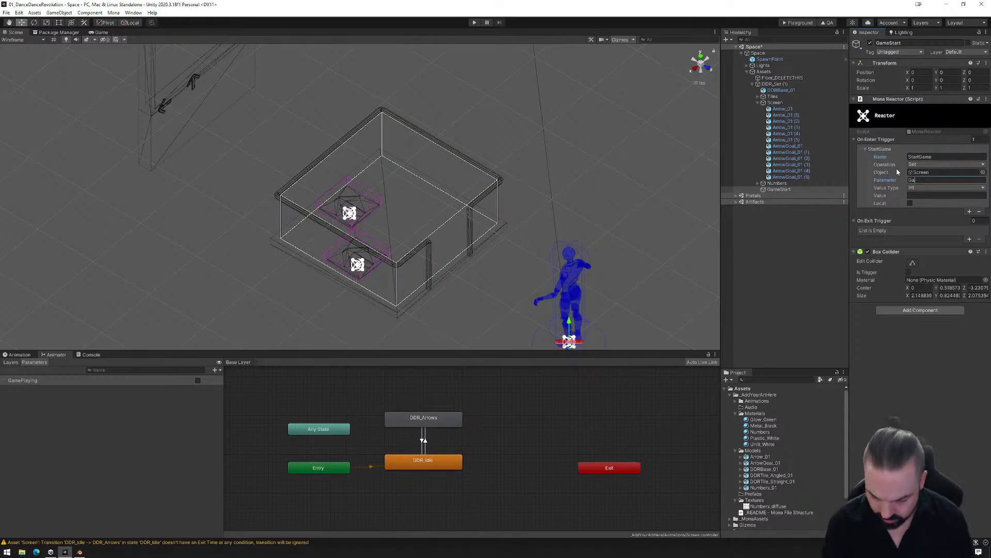
pyautogui.write('mePlaying')
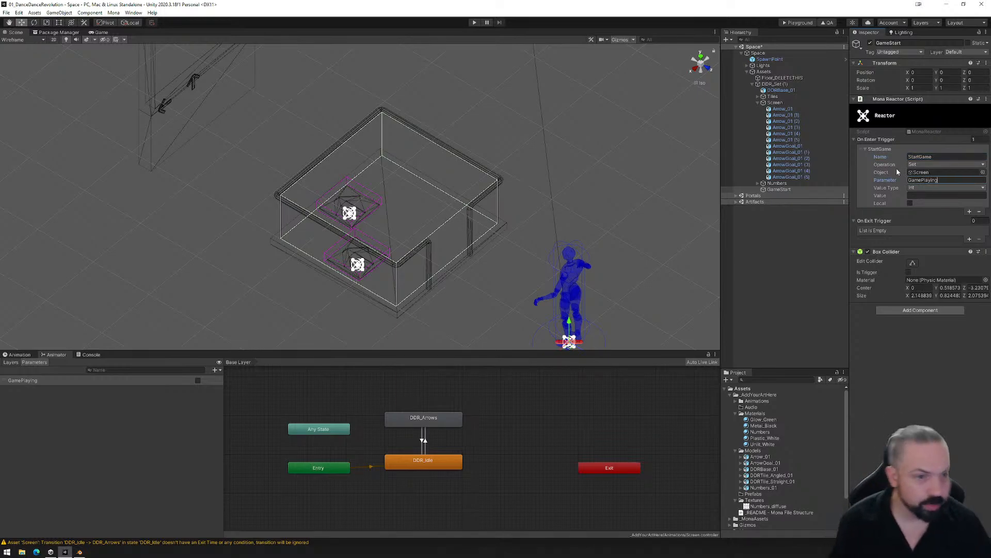
pyautogui.click(915, 187)
pyautogui.click(918, 199)
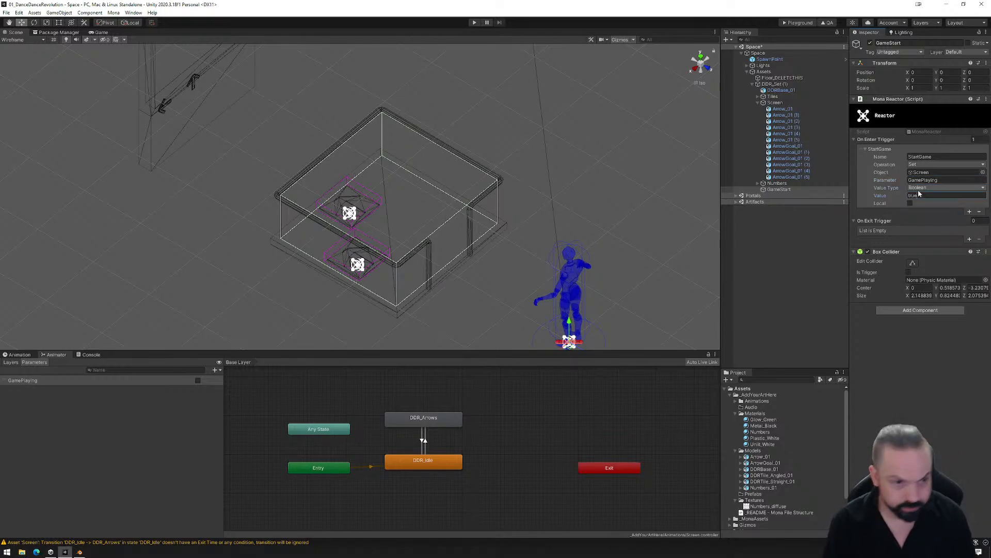
# - Add an On Exit Trigger entry named StopGame to the GameStart object's reactor
pyautogui.click(969, 239)
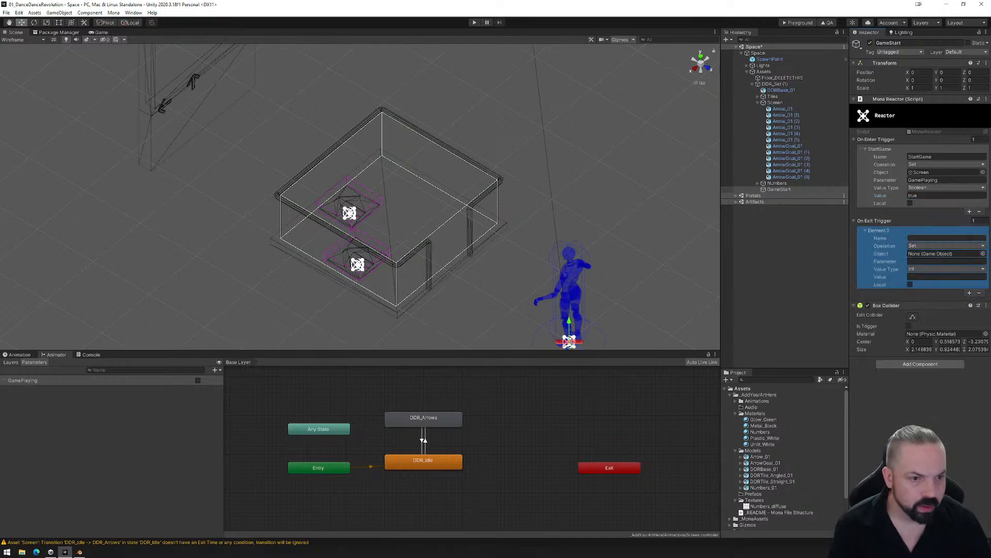
pyautogui.click(913, 238)
pyautogui.write('S')
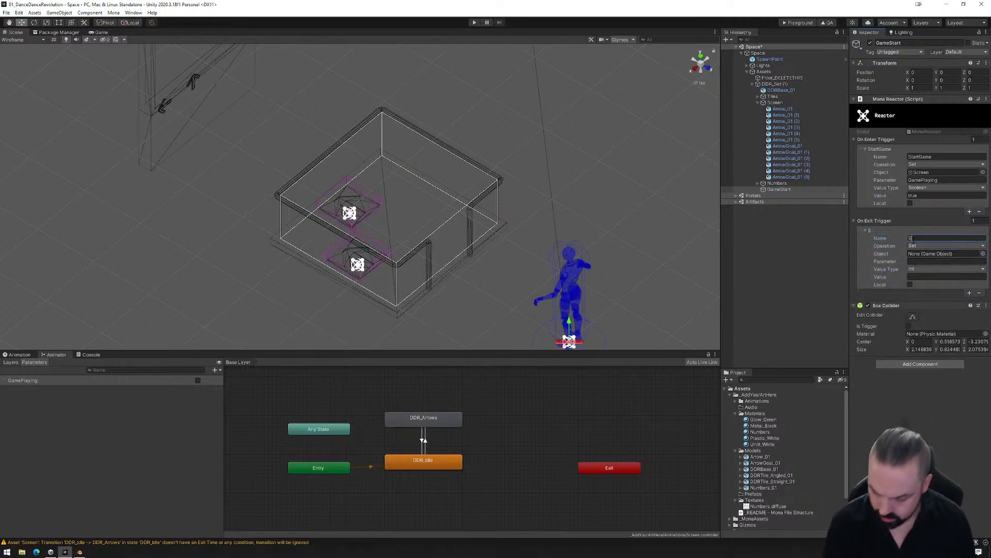
pyautogui.write('topGame')
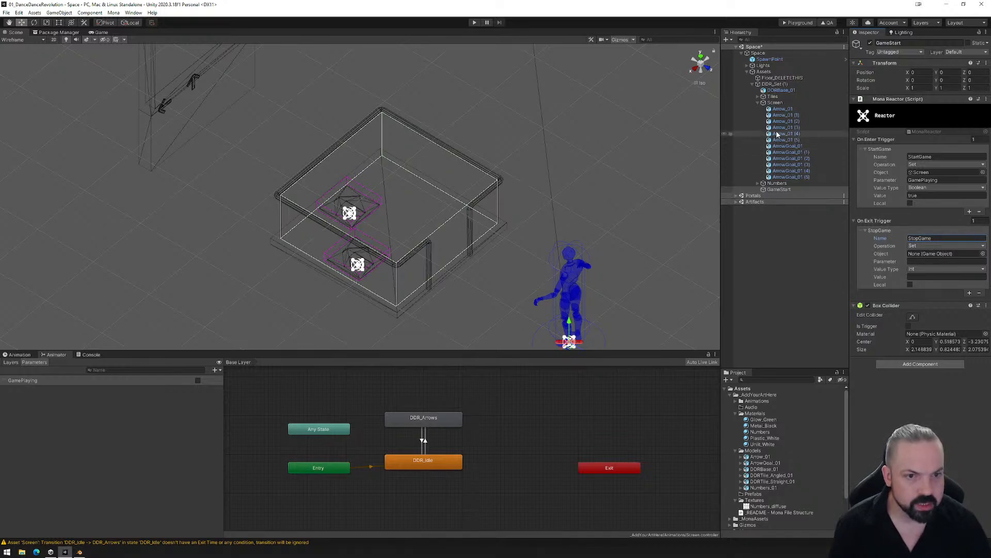
# - Target the StopGame entry at the Screen object's GamePlaying parameter, with value type Boolean and value false
pyautogui.moveTo(775, 103); pyautogui.dragTo(924, 254)
pyautogui.click(920, 261)
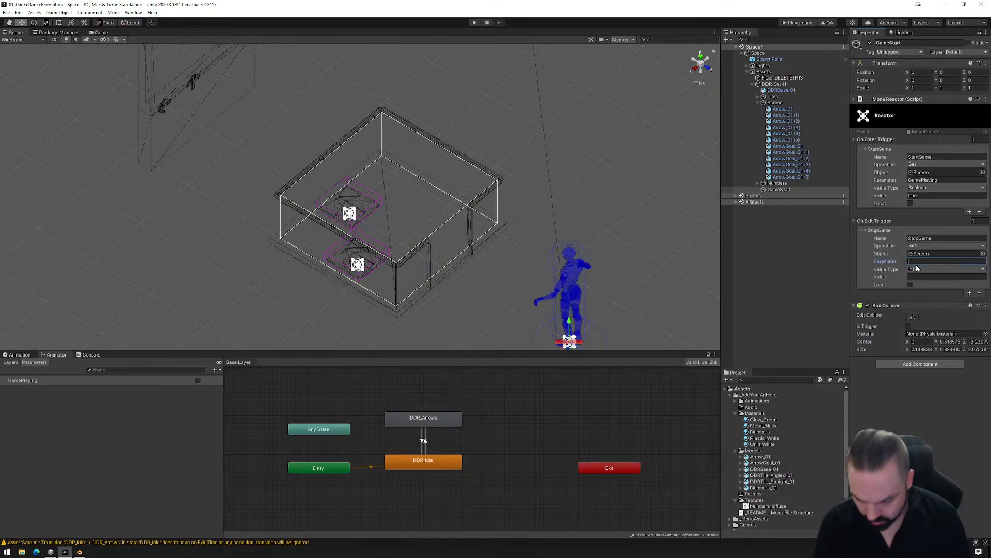
pyautogui.write('GamePlaying')
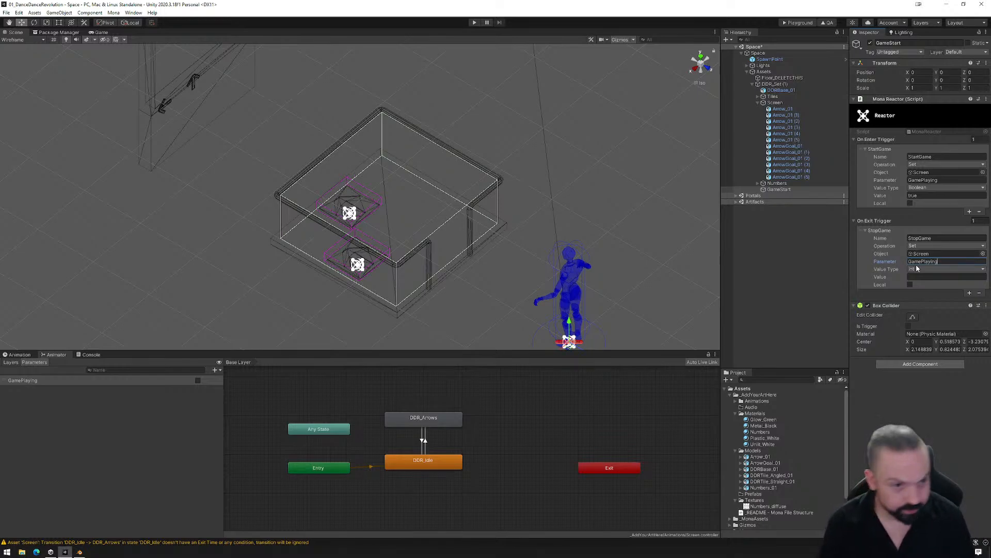
pyautogui.click(924, 269)
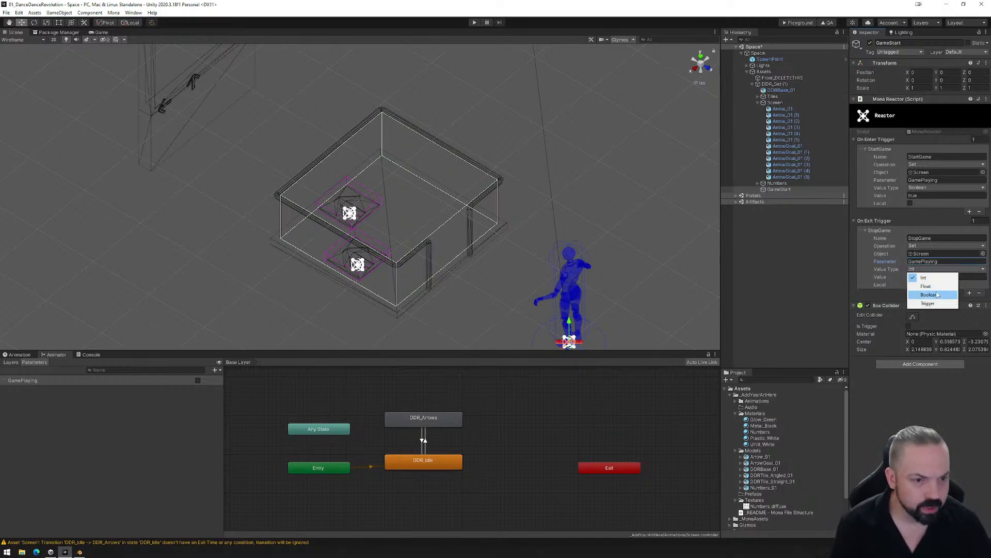
pyautogui.click(938, 295)
pyautogui.click(934, 276)
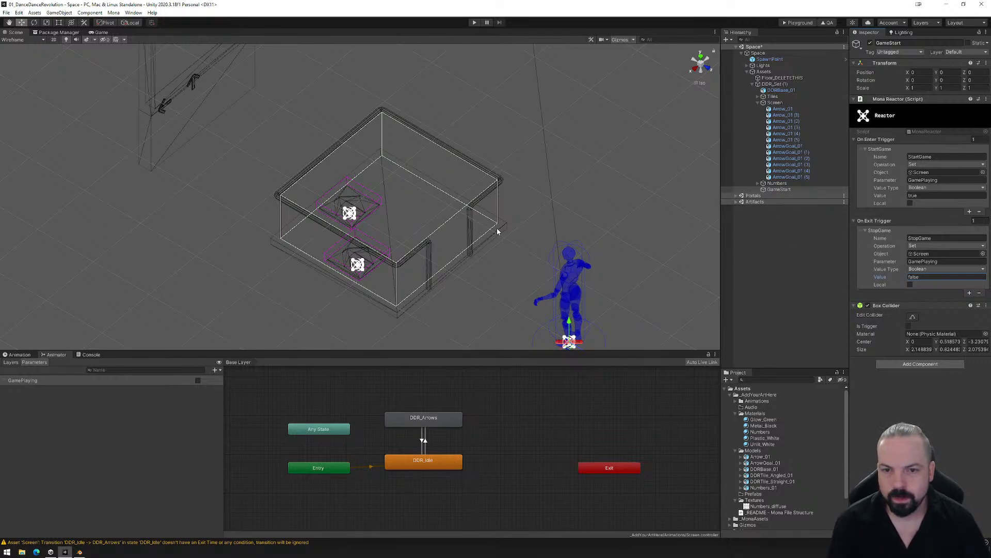
# - Save the Space scene
pyautogui.click(6, 12)
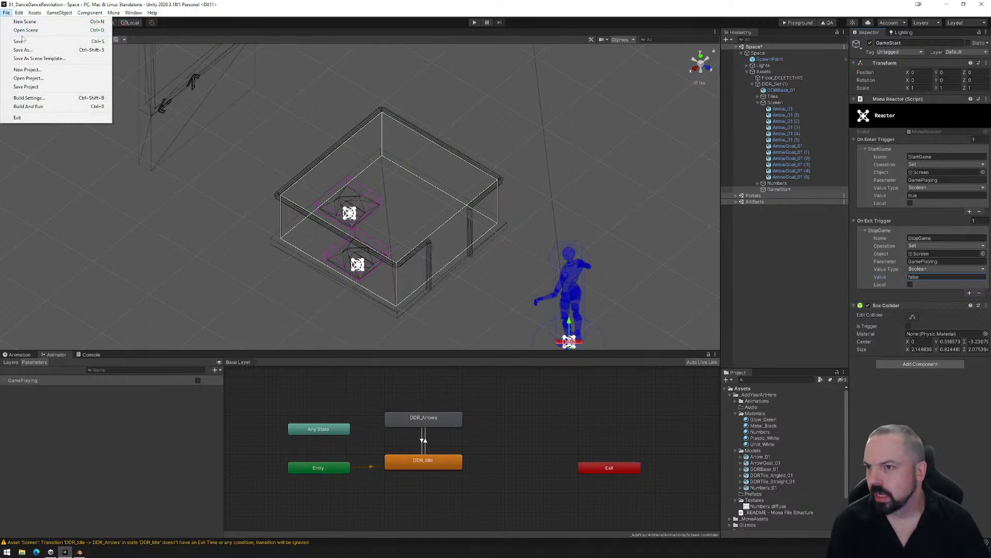
pyautogui.click(21, 42)
pyautogui.keyDown('alt'); pyautogui.moveTo(479, 232); pyautogui.dragTo(421, 184); pyautogui.keyUp('alt')
pyautogui.moveTo(421, 183); pyautogui.dragTo(447, 225, button='middle')
pyautogui.scroll(-2, 446, 221)
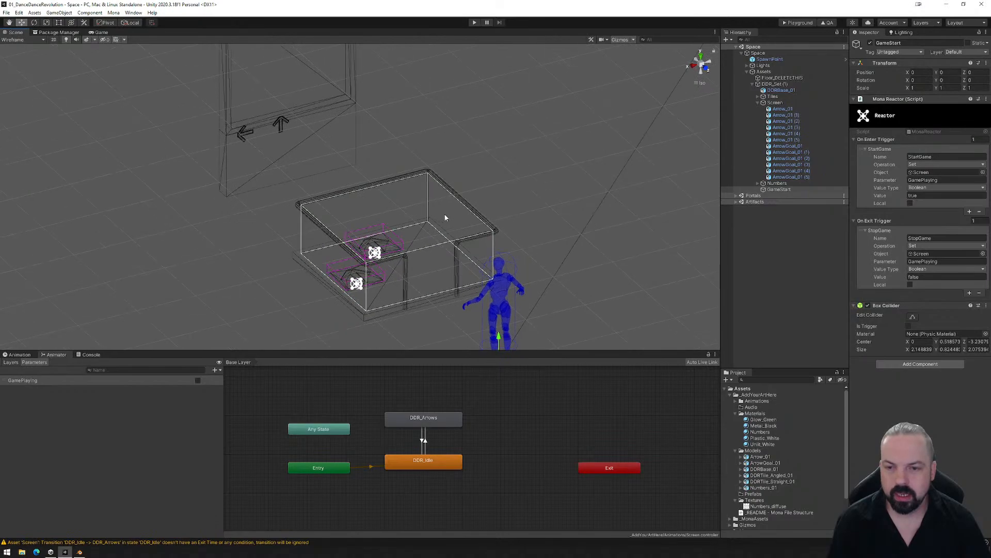
# - Review the conditions and exit time settings of both transitions between DDR_Idle and DDR_Arrows
pyautogui.click(424, 440)
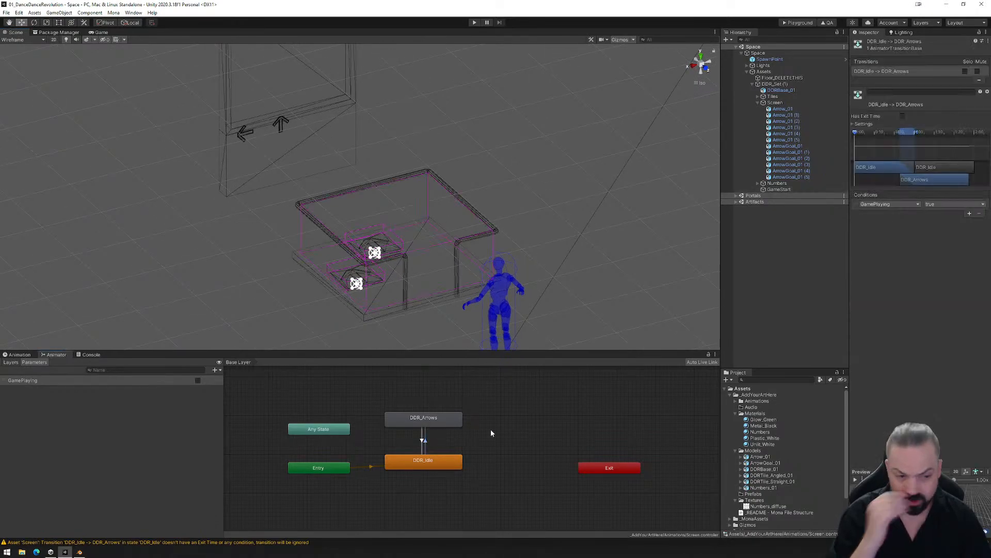
pyautogui.moveTo(886, 471); pyautogui.dragTo(882, 338)
pyautogui.moveTo(850, 389); pyautogui.dragTo(661, 383)
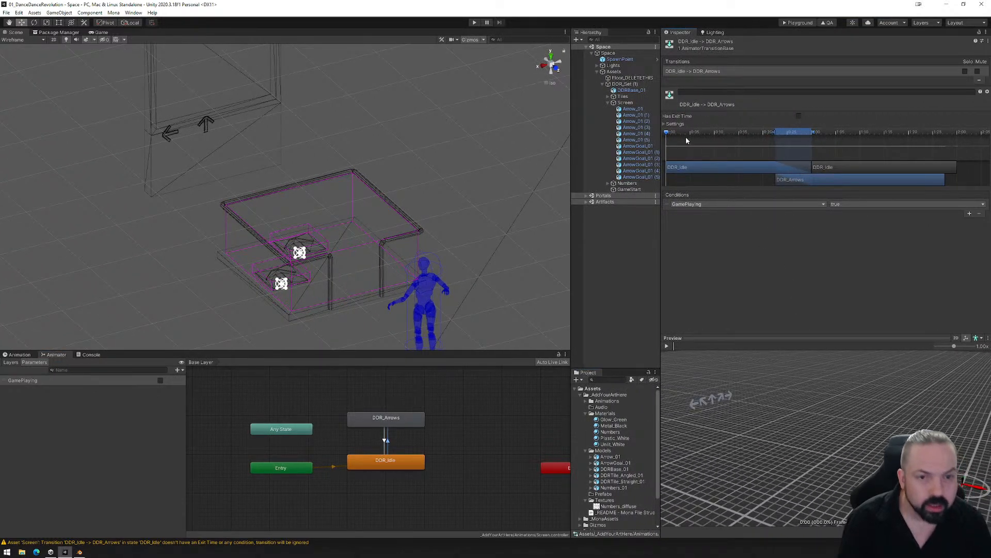
pyautogui.moveTo(670, 132)
pyautogui.mouseDown()
pyautogui.moveTo(948, 135)
pyautogui.moveTo(658, 144)
pyautogui.mouseUp()
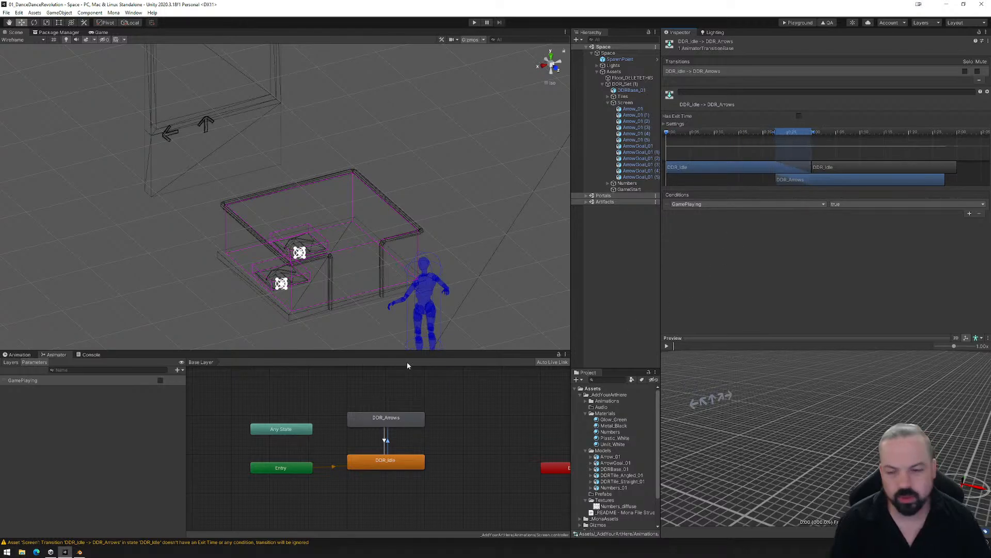
pyautogui.moveTo(662, 253); pyautogui.dragTo(884, 253)
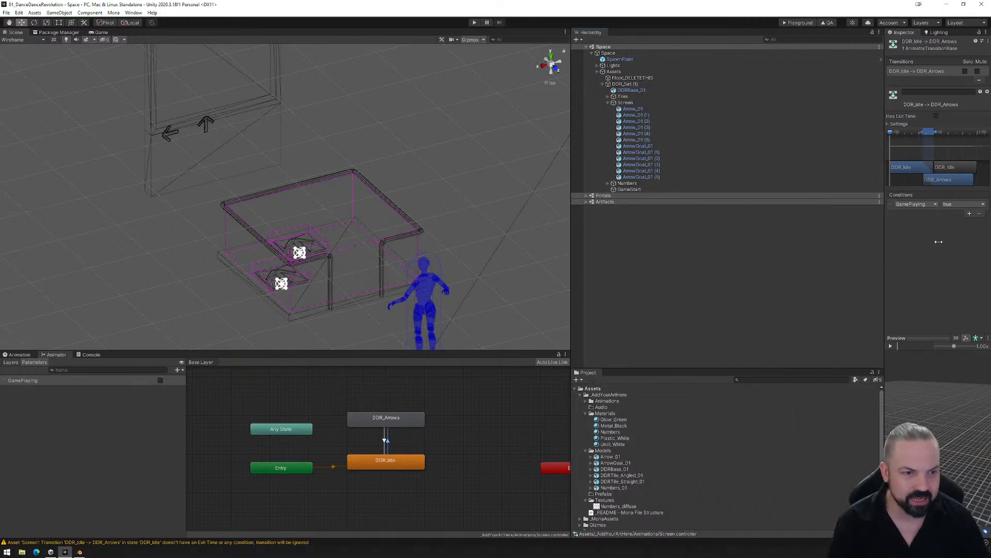
pyautogui.moveTo(569, 253); pyautogui.dragTo(793, 264)
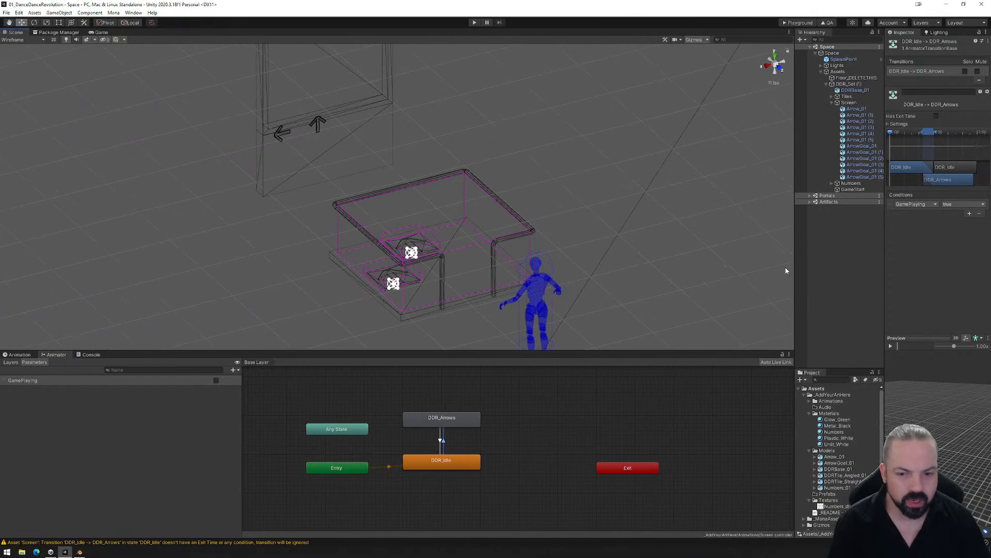
pyautogui.click(440, 442)
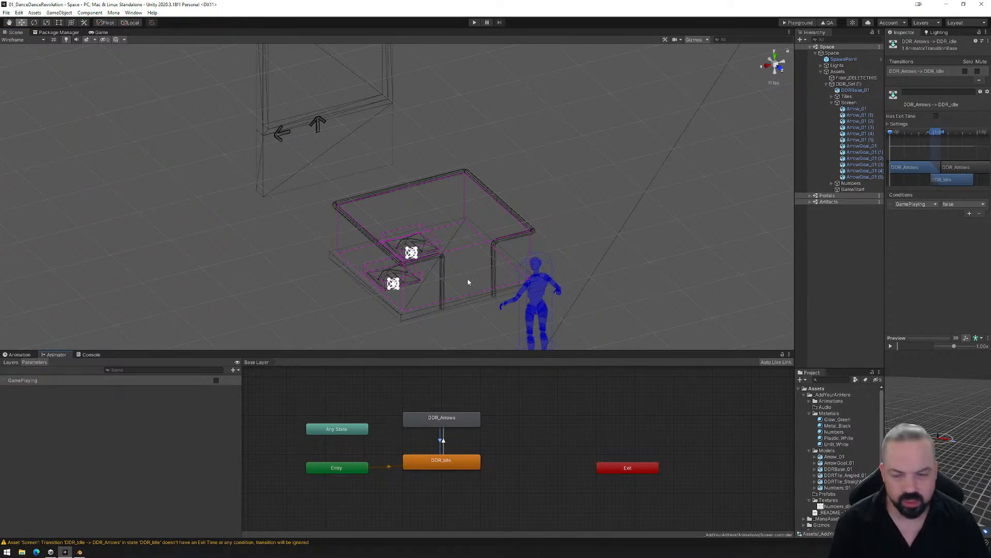
# - Build the playground, load the exported PlaygroundFiles folder into the Mona Playground page and enter the space
pyautogui.click(798, 23)
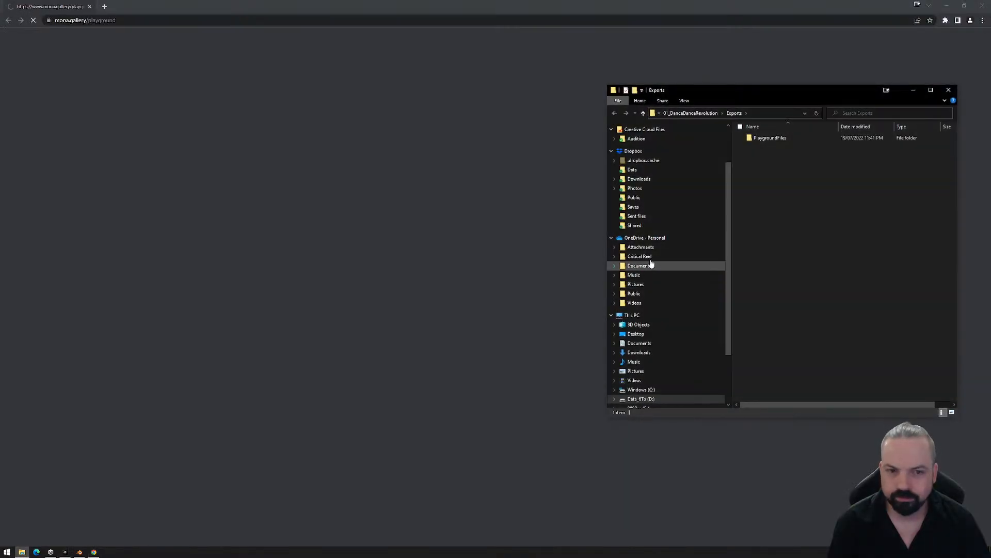
pyautogui.moveTo(770, 138); pyautogui.dragTo(449, 282)
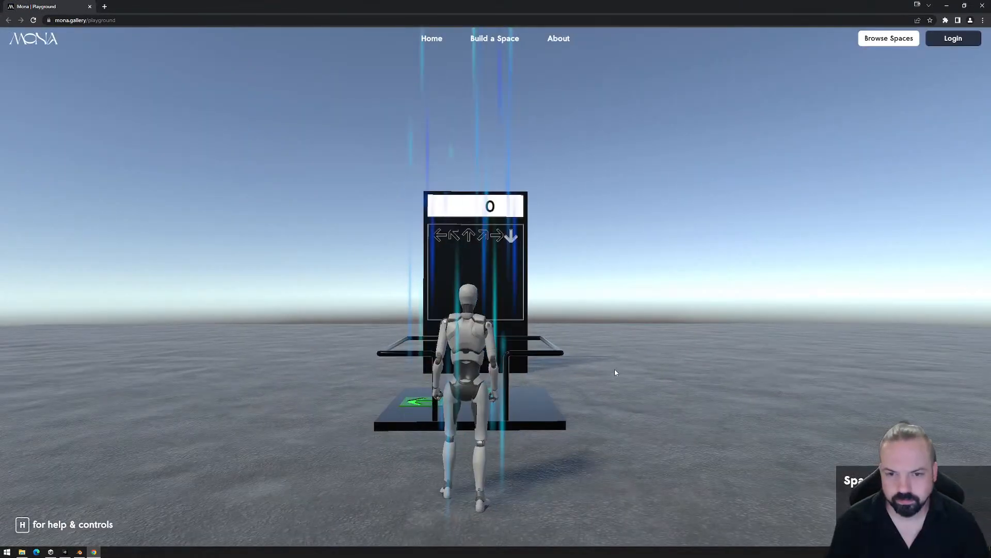
pyautogui.click(610, 370)
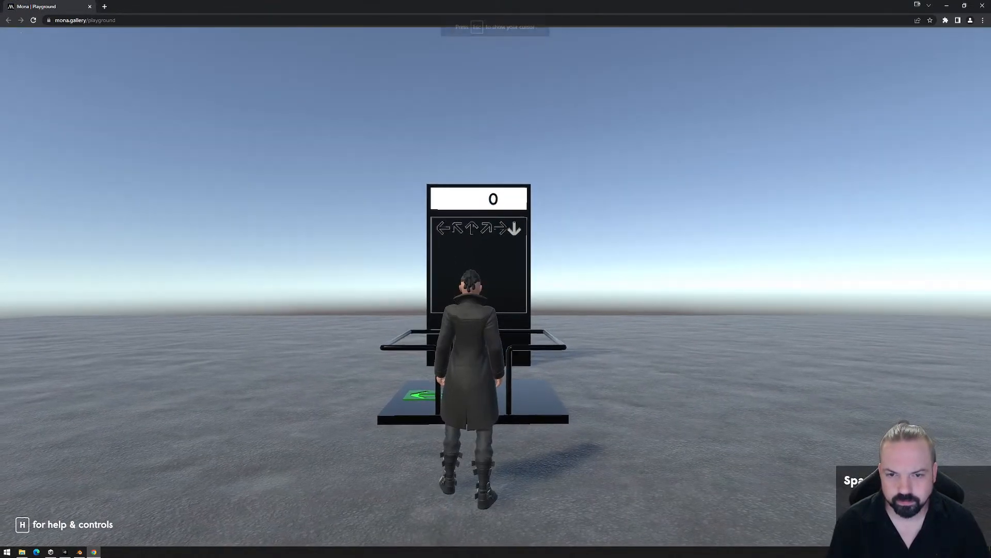
# - Walk the avatar onto the dance platform and move side to side across the tiles to test the arrows
pyautogui.press('w')
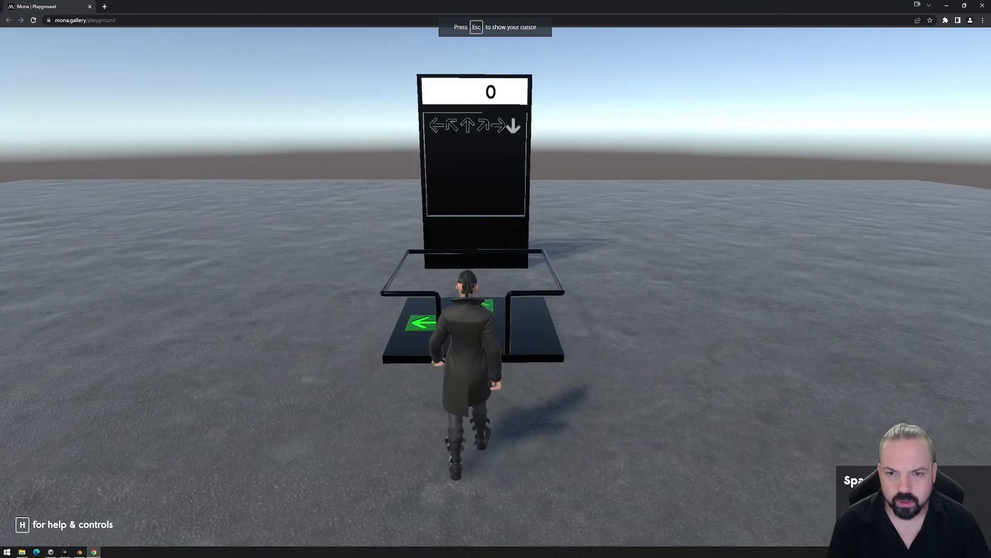
pyautogui.press('w')
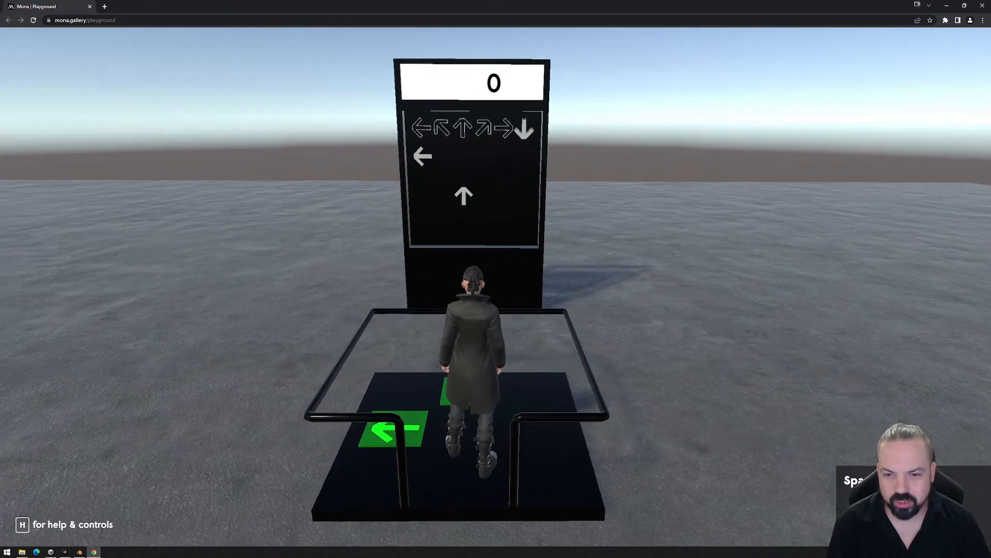
pyautogui.press('a')
pyautogui.press('d')
pyautogui.press('a')
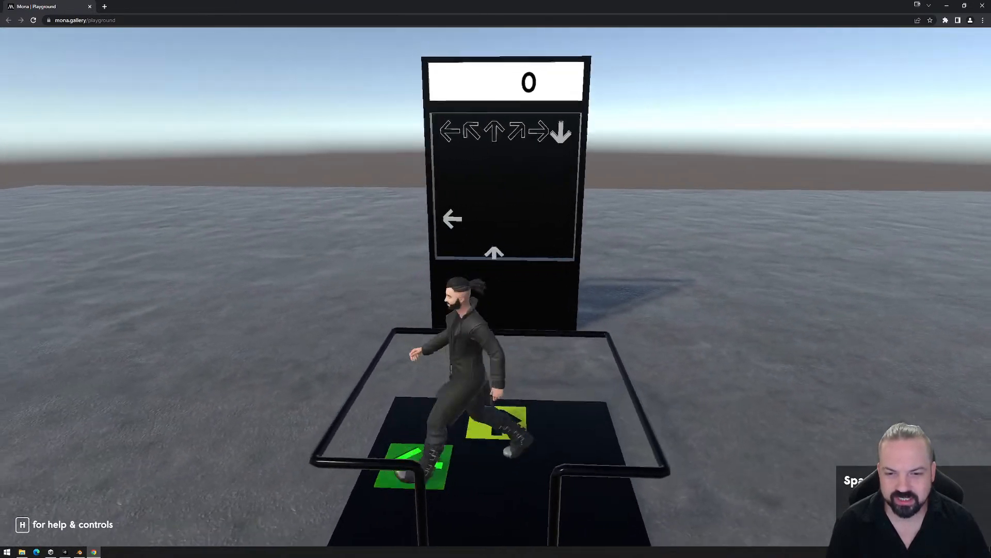
pyautogui.press('d')
pyautogui.press('a')
pyautogui.press('d')
pyautogui.press('a')
pyautogui.press('d')
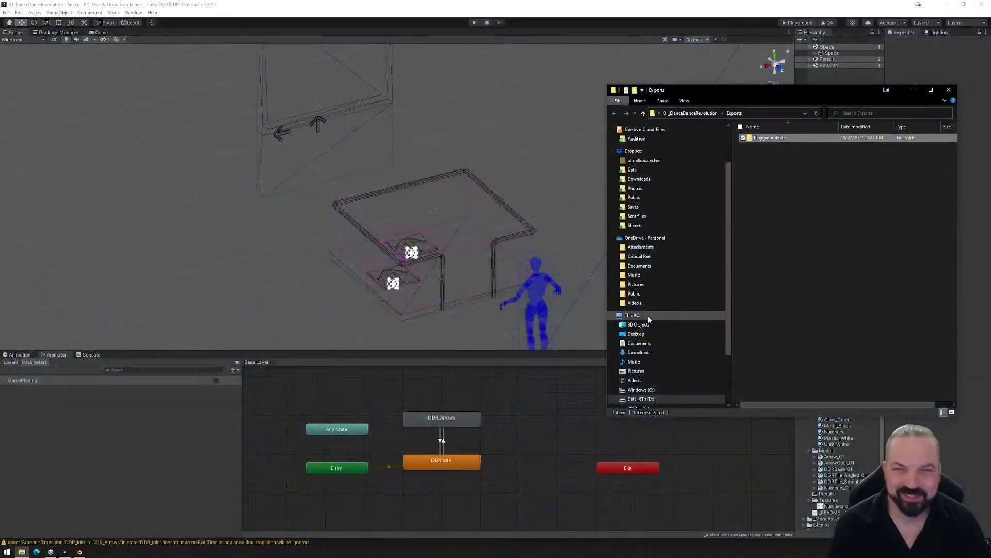
# - Permanently delete the PlaygroundFiles folder from Exports and close the file window
pyautogui.click(769, 140)
pyautogui.hotkey('shift', 'Delete')
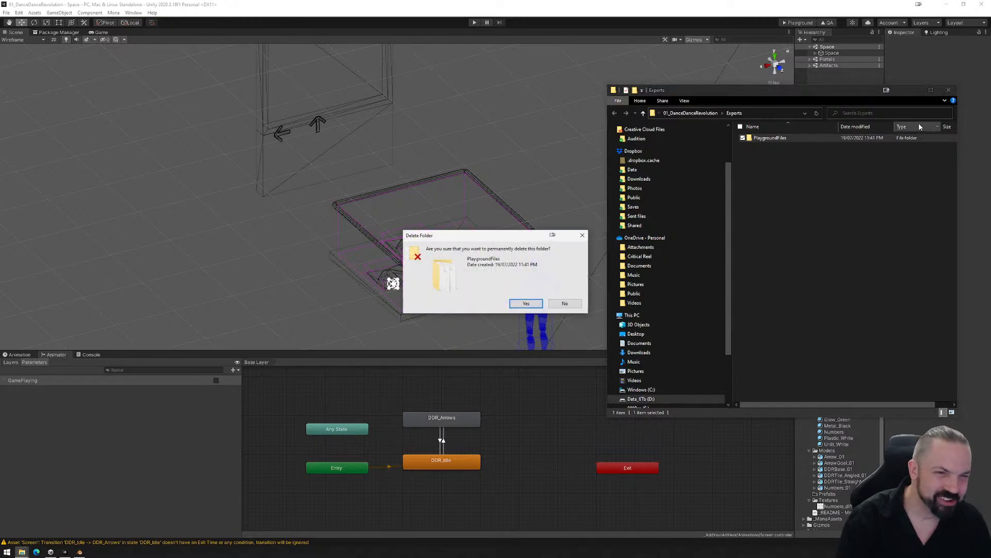
pyautogui.press('Return')
pyautogui.click(949, 90)
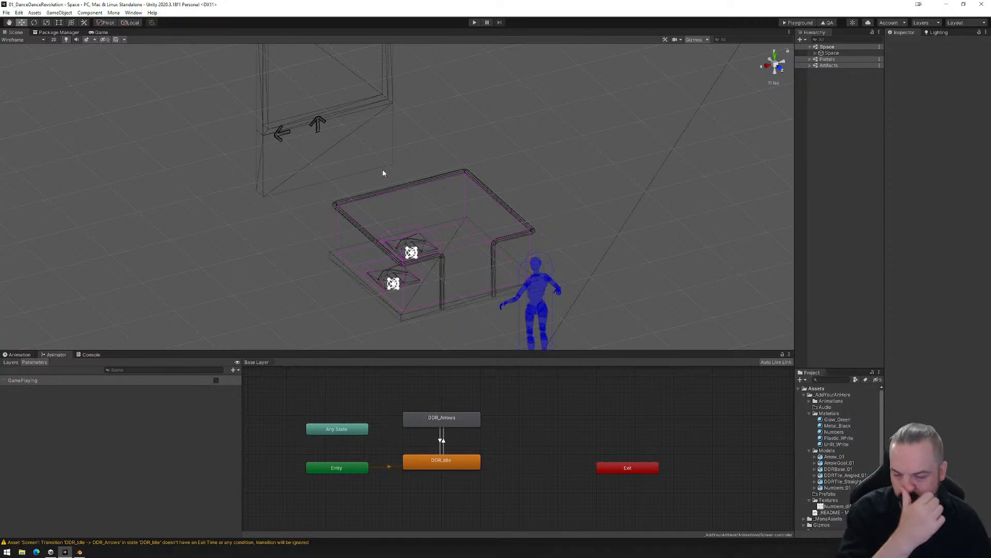
# - Expand Space, Assets and DDR_Set (1) in the scene hierarchy to show the machine's child objects
pyautogui.moveTo(386, 176); pyautogui.dragTo(397, 198, button='middle')
pyautogui.scroll(-1, 394, 199)
pyautogui.scroll(-1, 391, 209)
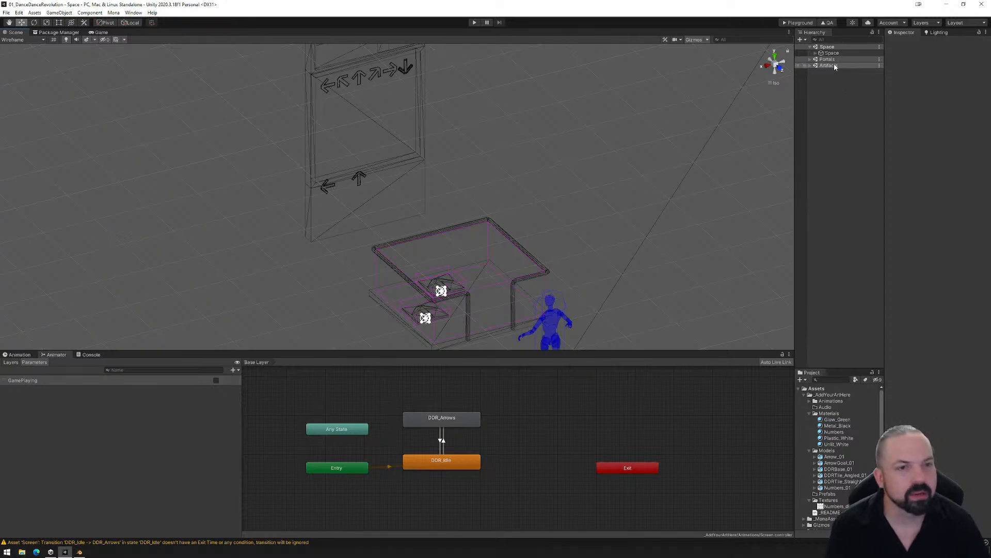
pyautogui.click(816, 53)
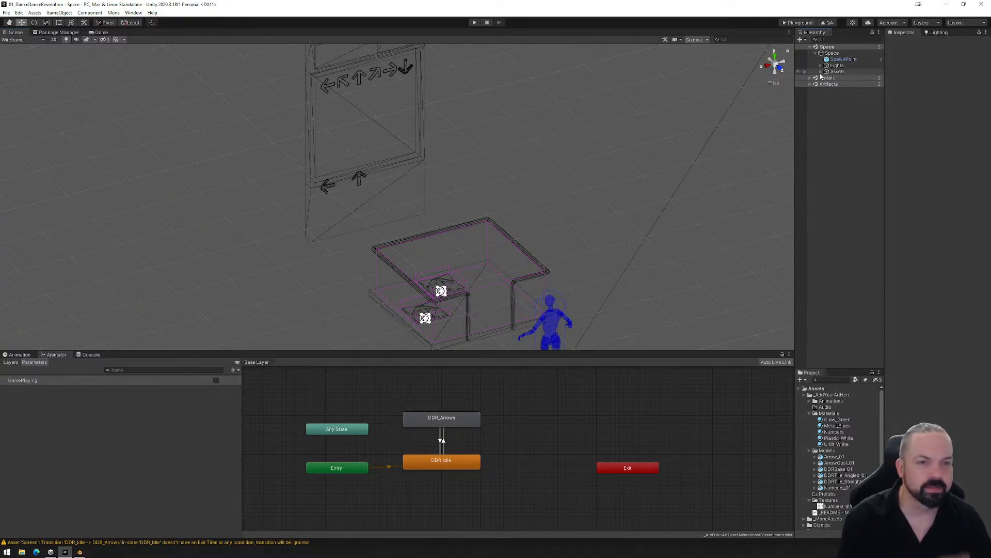
pyautogui.click(821, 72)
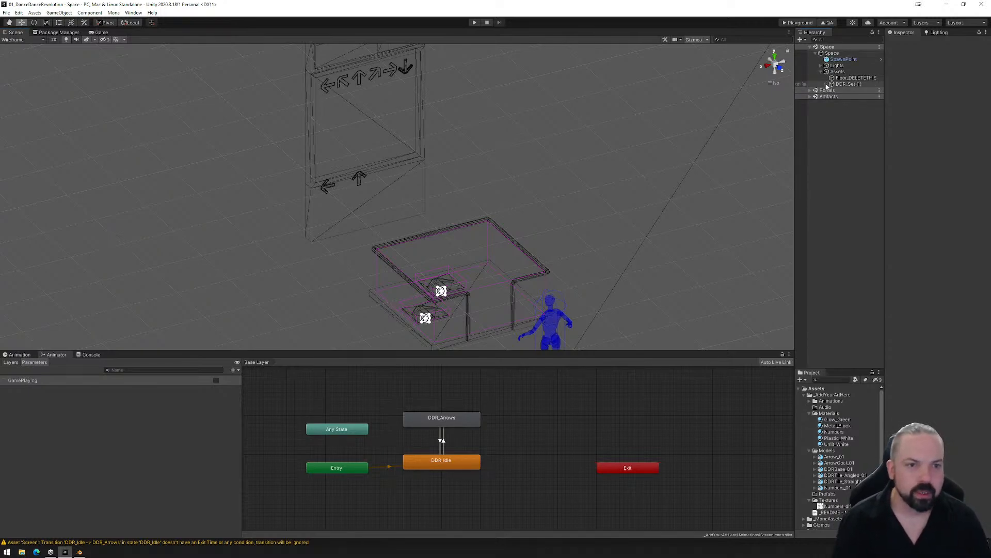
pyautogui.click(827, 83)
pyautogui.scroll(-3, 442, 239)
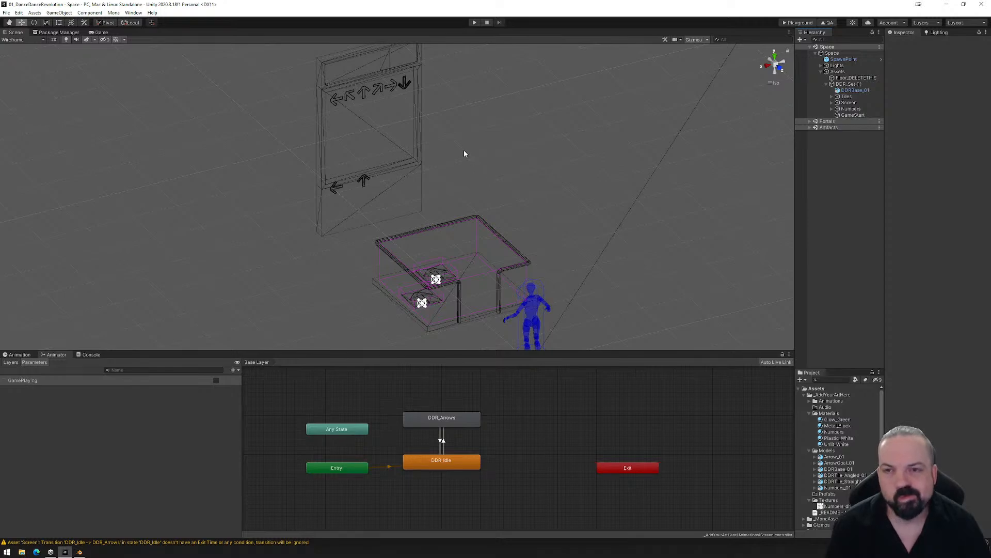
# - Create an animation clip named Counter_0.anim for the Numbers_01 object and save it in the Animations folder
pyautogui.click(386, 63)
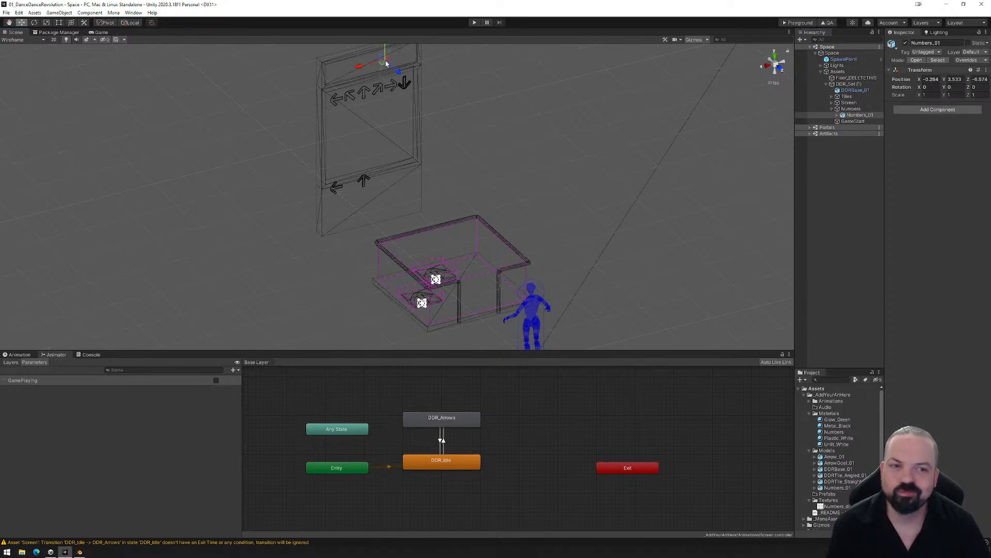
pyautogui.click(19, 354)
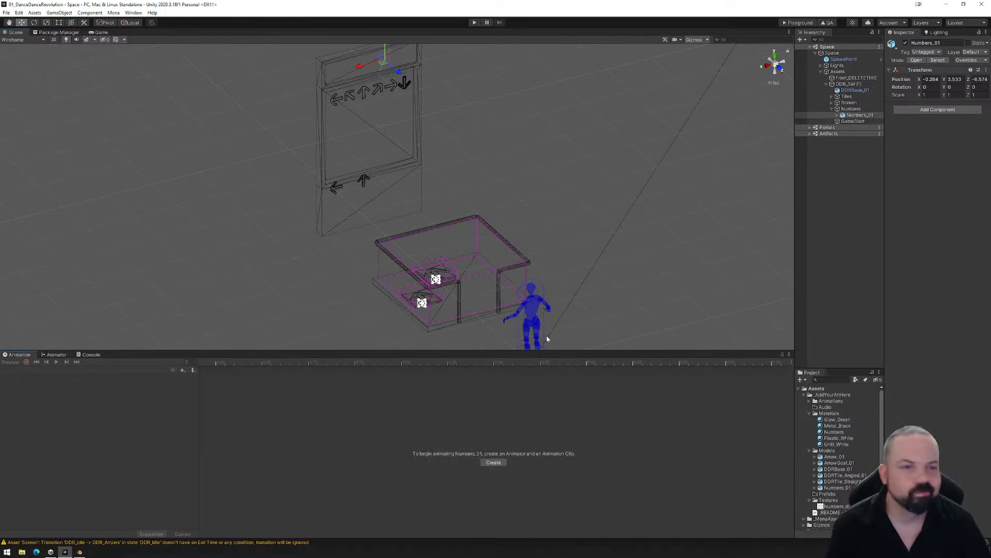
pyautogui.click(850, 109)
pyautogui.click(854, 116)
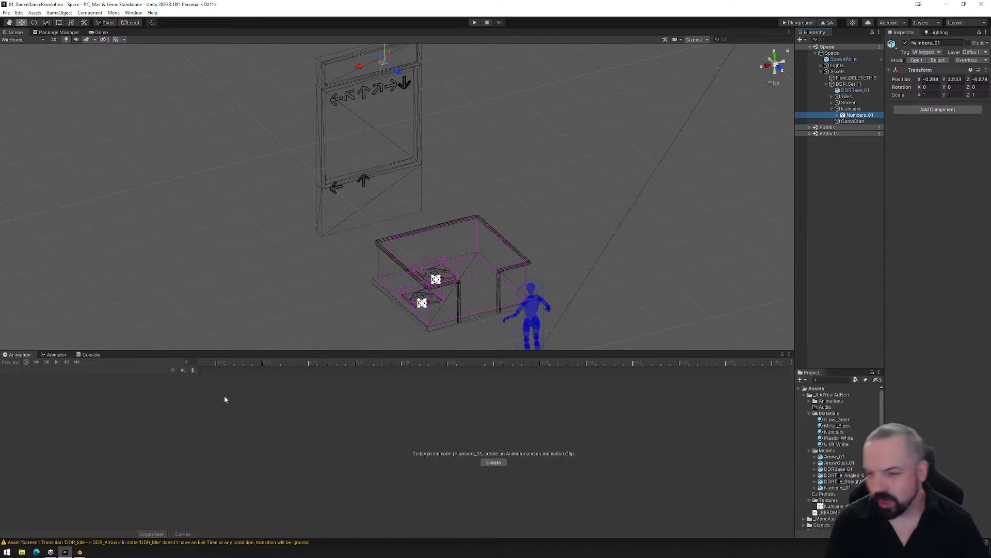
pyautogui.click(494, 463)
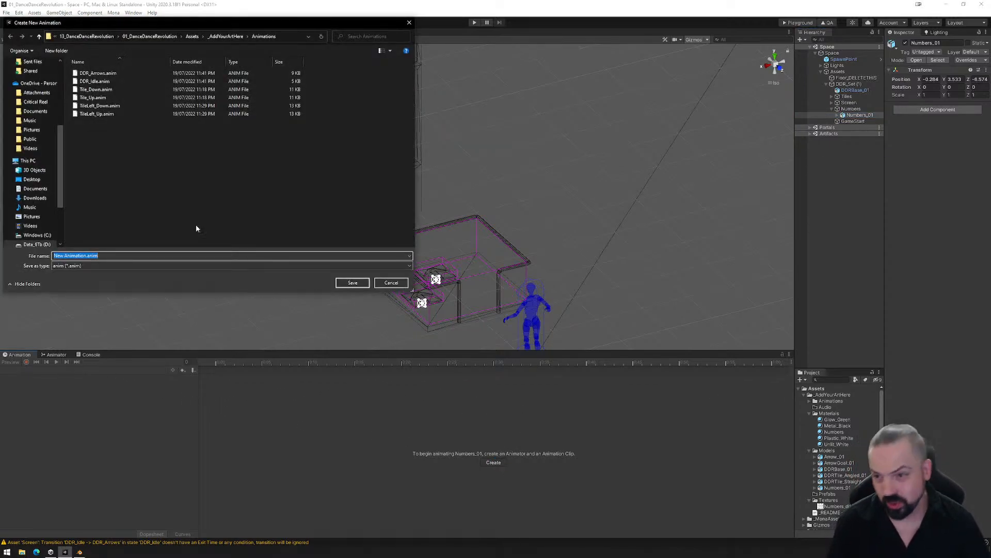
pyautogui.click(85, 256)
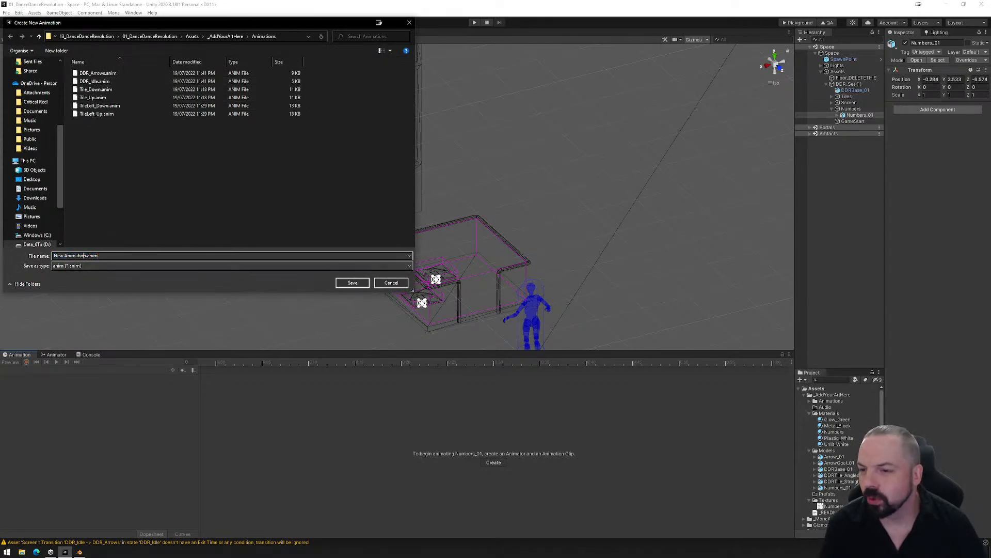
pyautogui.moveTo(86, 255); pyautogui.dragTo(54, 256)
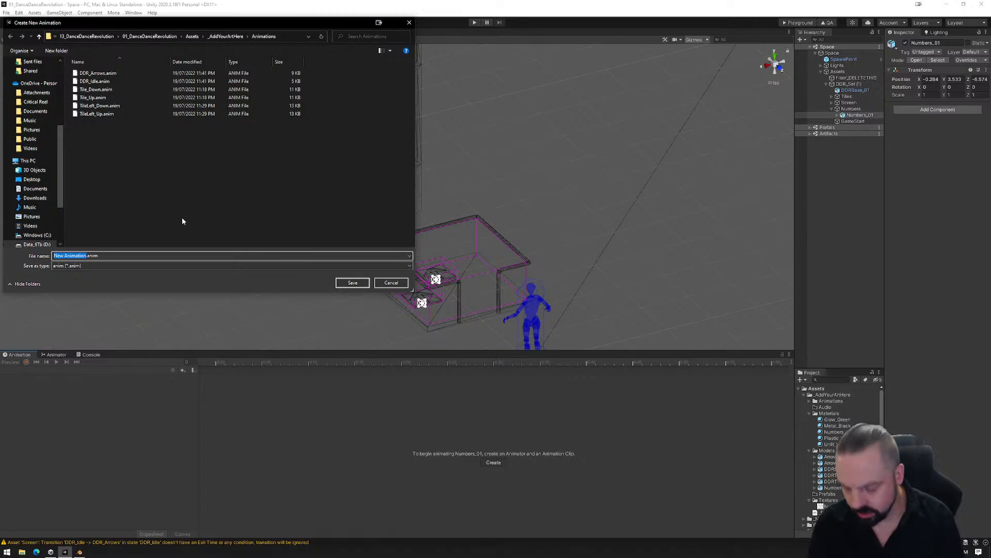
pyautogui.write('Counter_1')
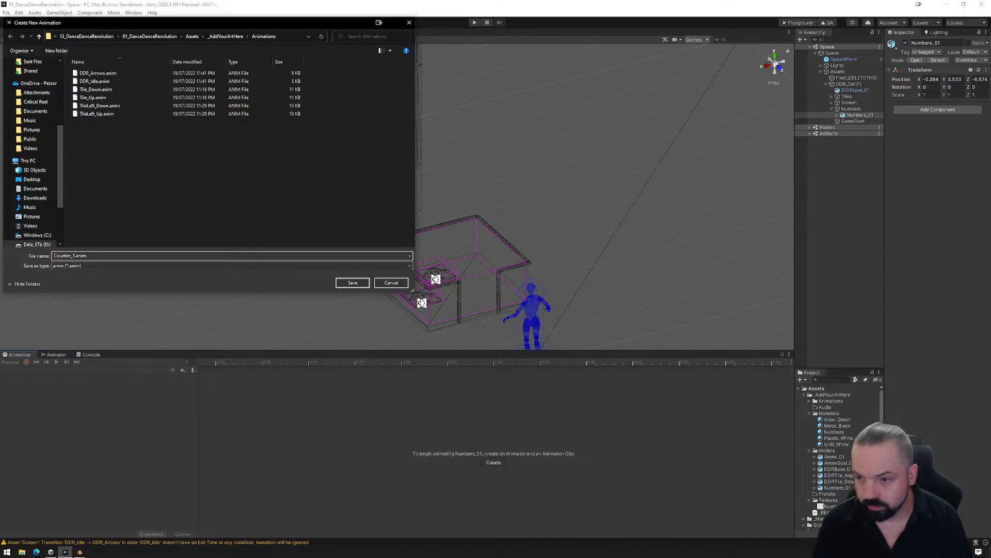
pyautogui.press('BackSpace')
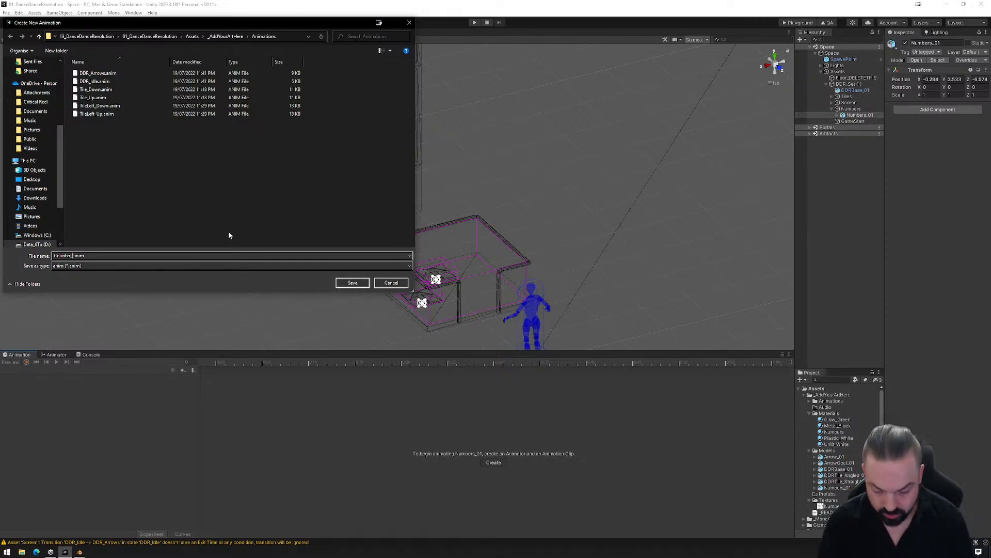
pyautogui.write('0')
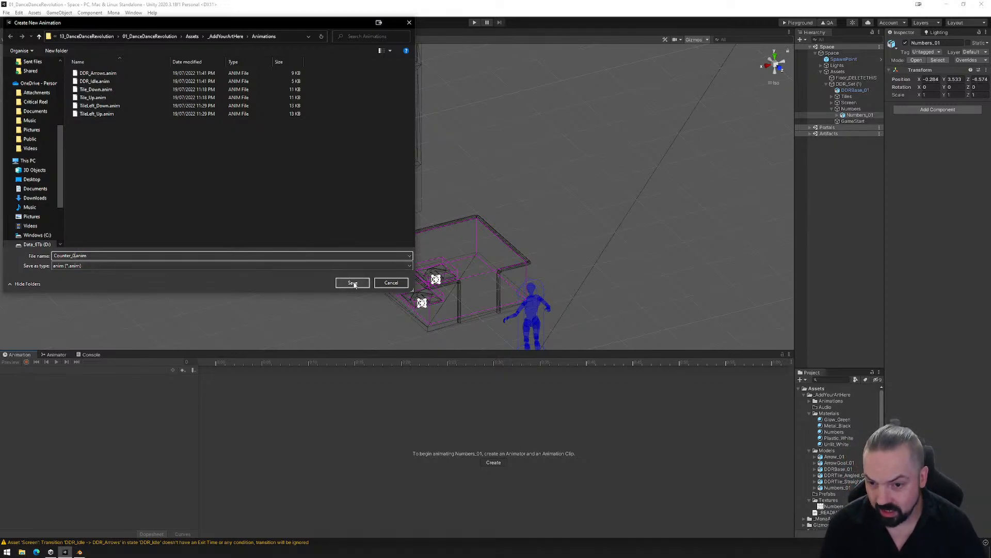
pyautogui.click(350, 283)
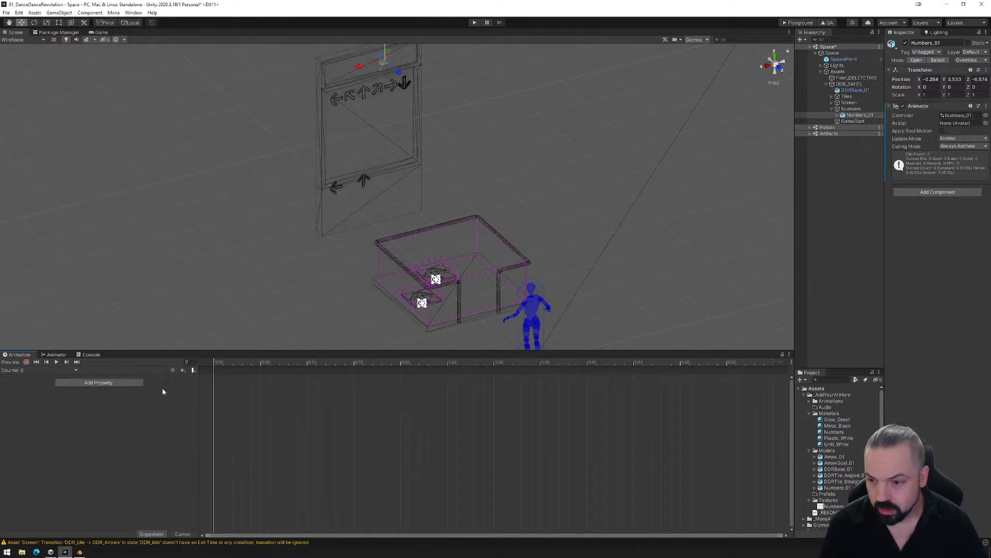
# - Record first-frame keys in Counter_0 that disable the Mesh Renderers of Numbers_1 to Numbers_9 and keep Numbers_0's enabled
pyautogui.click(26, 362)
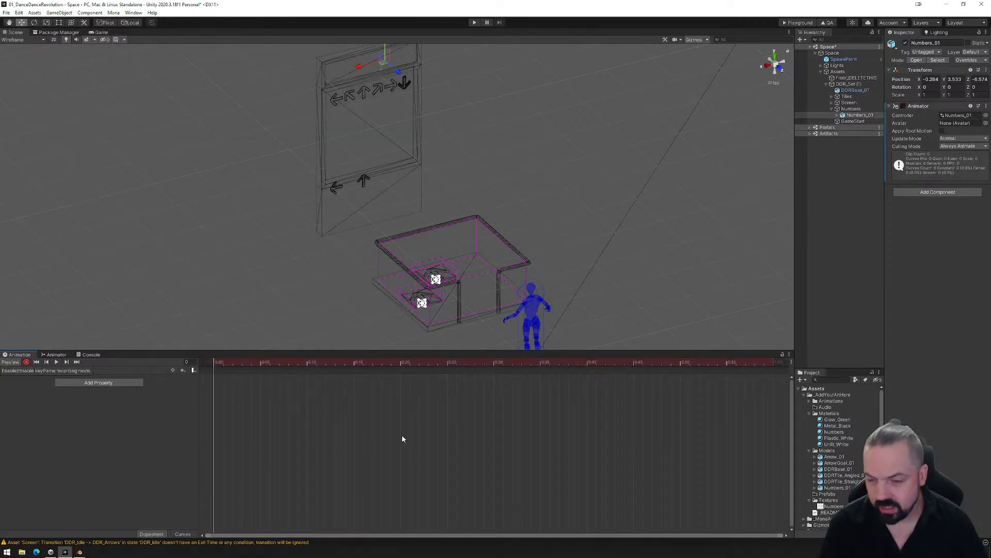
pyautogui.click(839, 115)
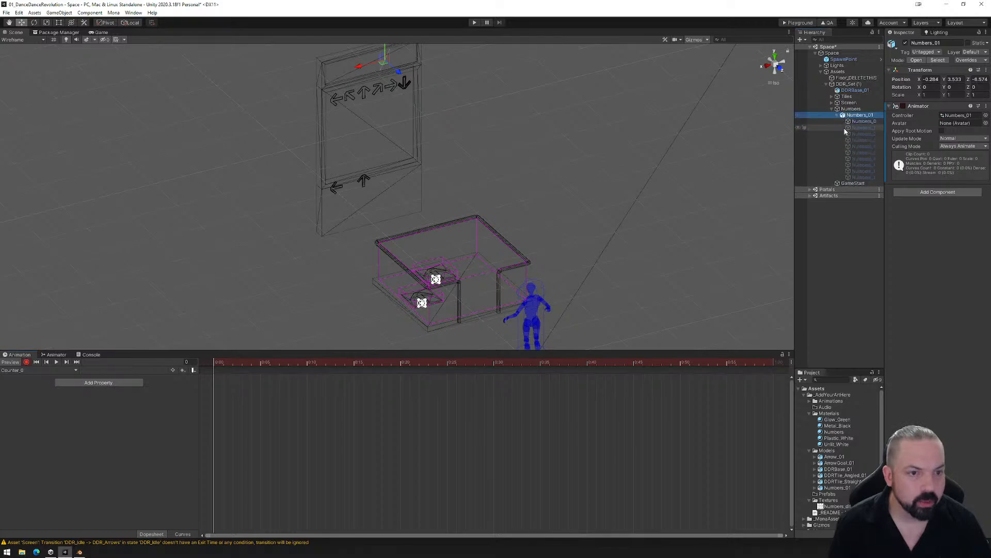
pyautogui.click(858, 128)
pyautogui.keyDown('shift'); pyautogui.click(864, 177); pyautogui.keyUp('shift')
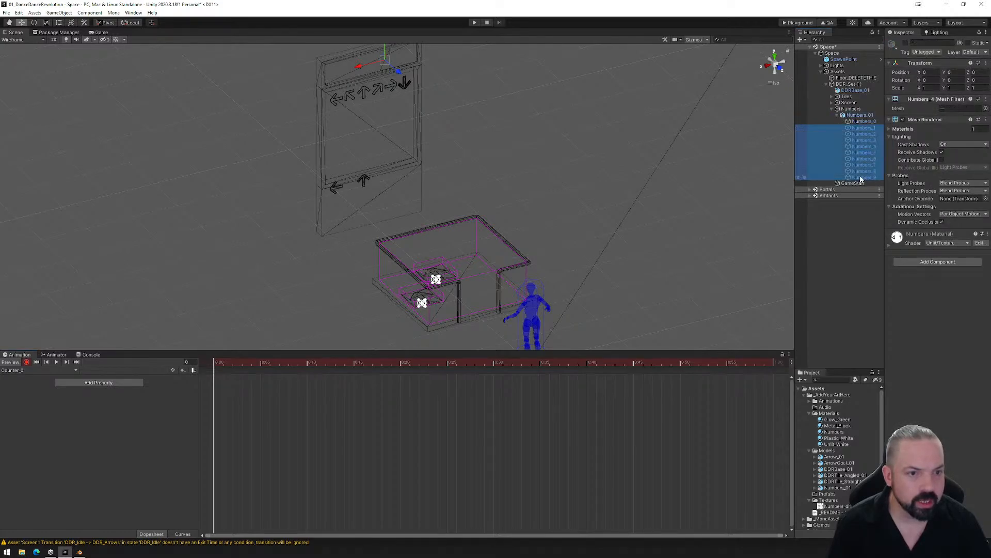
pyautogui.click(903, 120)
pyautogui.click(861, 122)
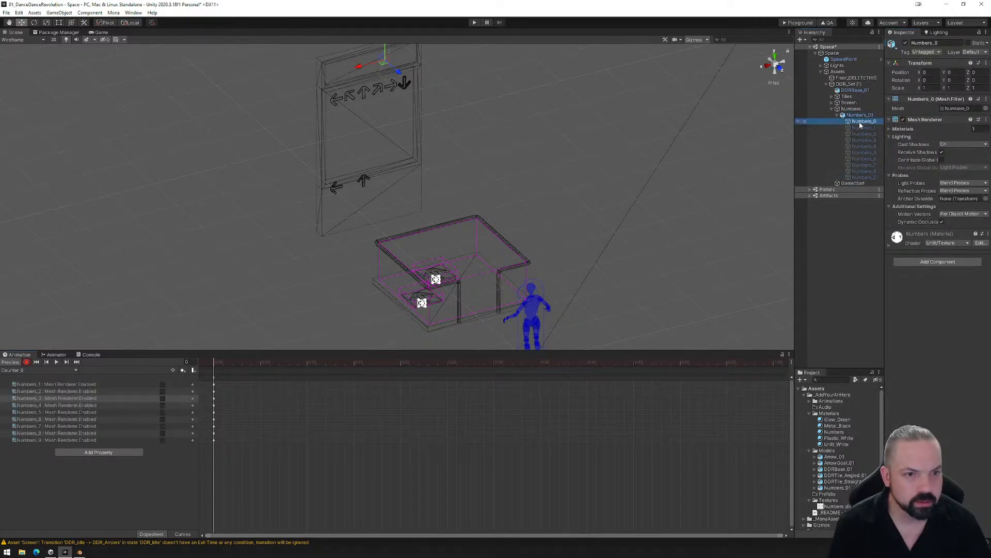
pyautogui.click(903, 119)
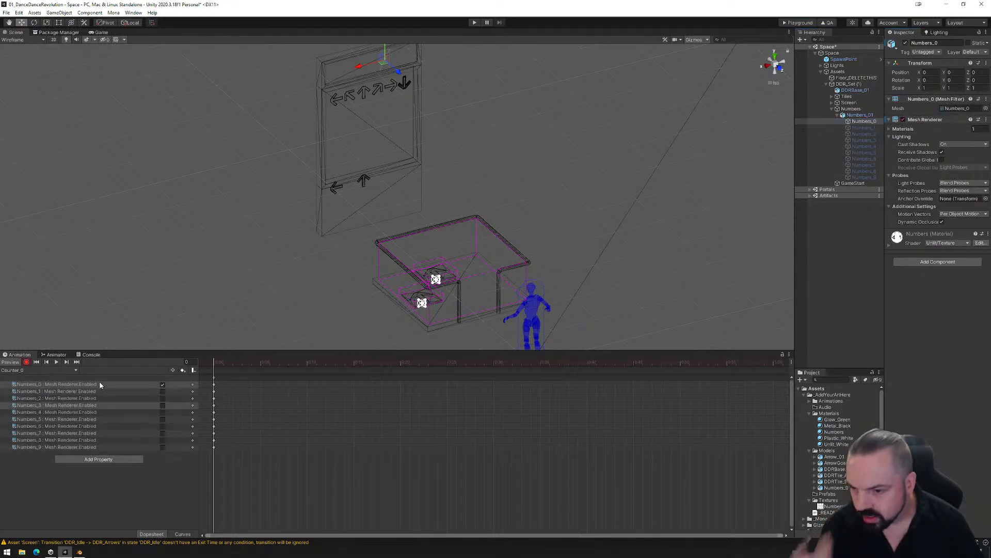
# - Add a second clip to Numbers_01 and save it as Counter_1.anim in the Animations folder
pyautogui.click(72, 370)
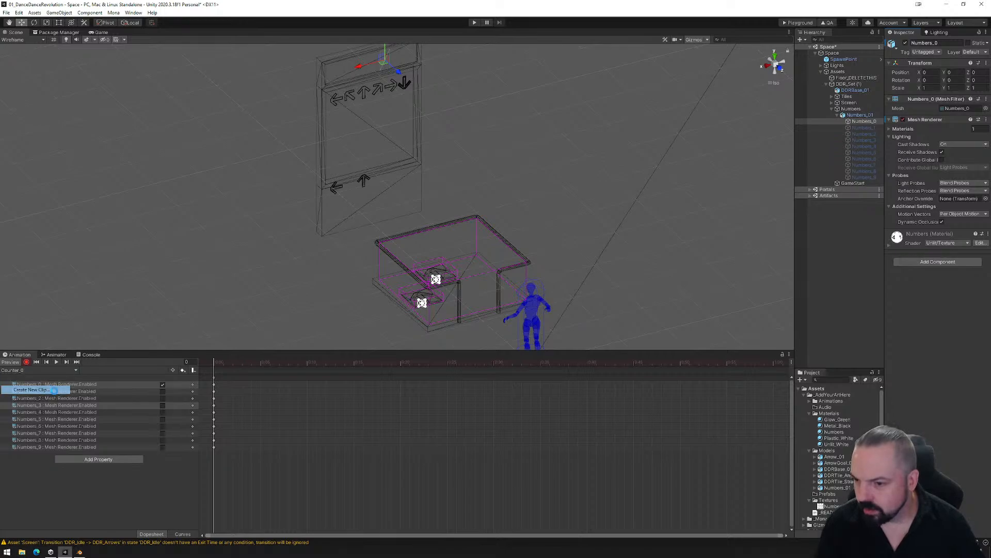
pyautogui.click(59, 391)
pyautogui.click(96, 73)
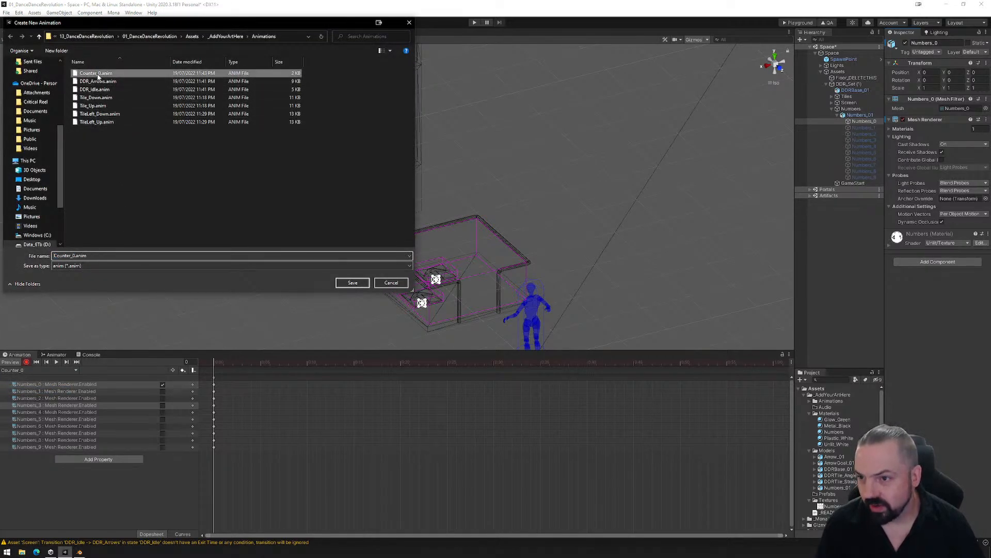
pyautogui.click(73, 255)
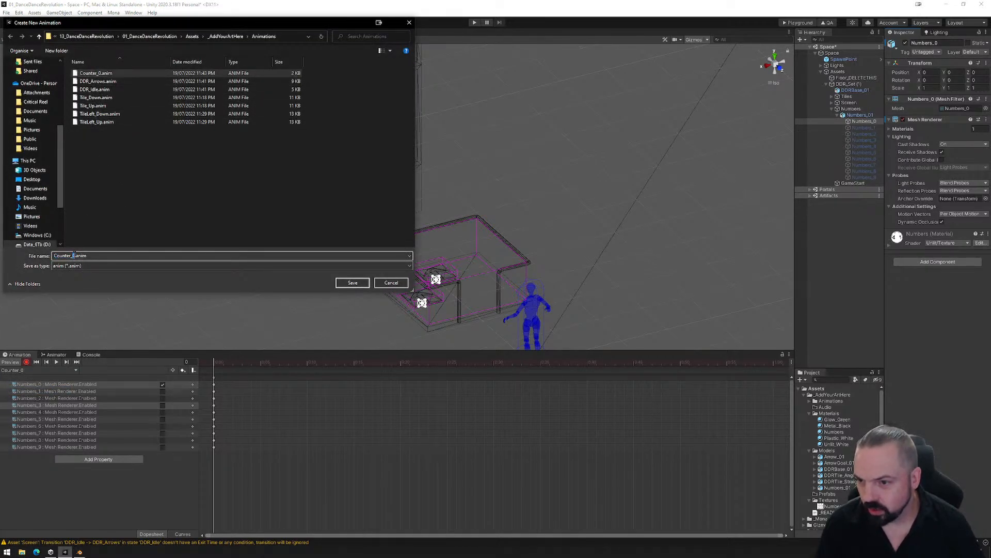
pyautogui.press('BackSpace')
pyautogui.write('1')
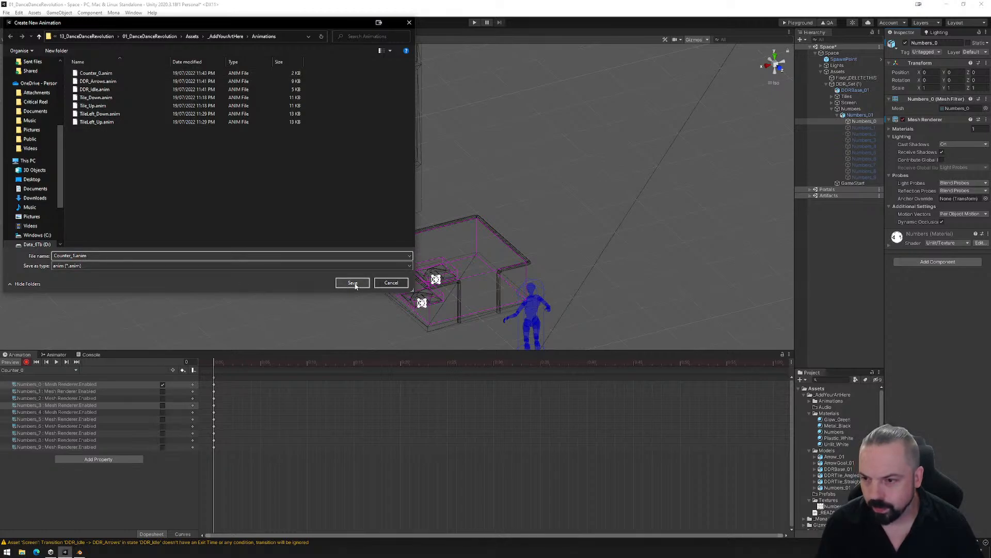
pyautogui.click(353, 283)
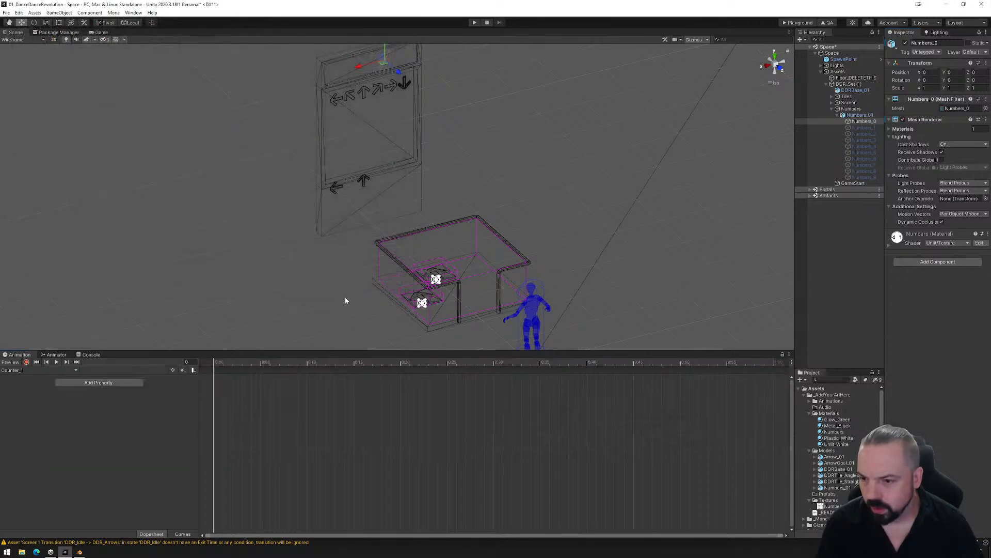
# - Record first-frame keys in Counter_1 with only Numbers_1's Mesh Renderer enabled and all other digits disabled, and check the digits' renderer states
pyautogui.click(26, 361)
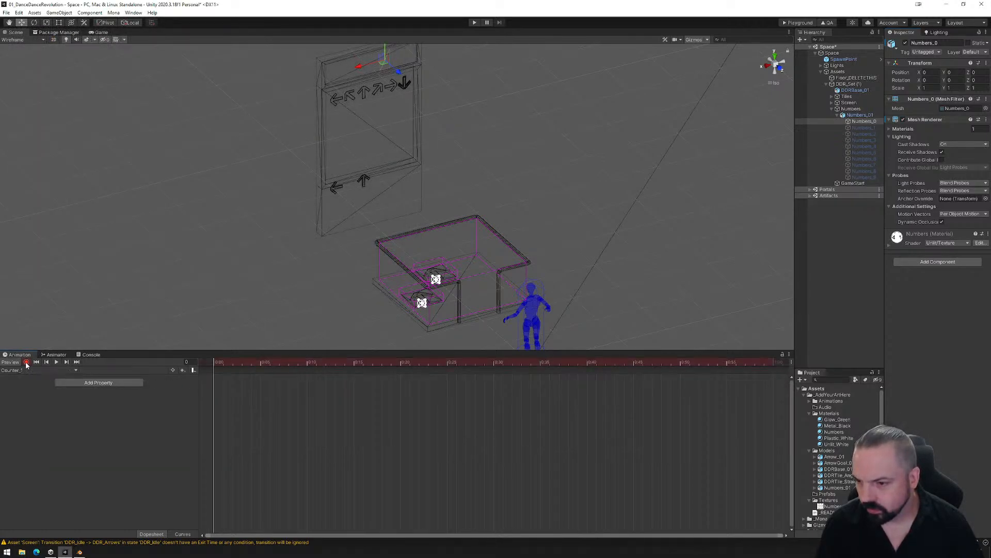
pyautogui.click(903, 119)
pyautogui.click(867, 129)
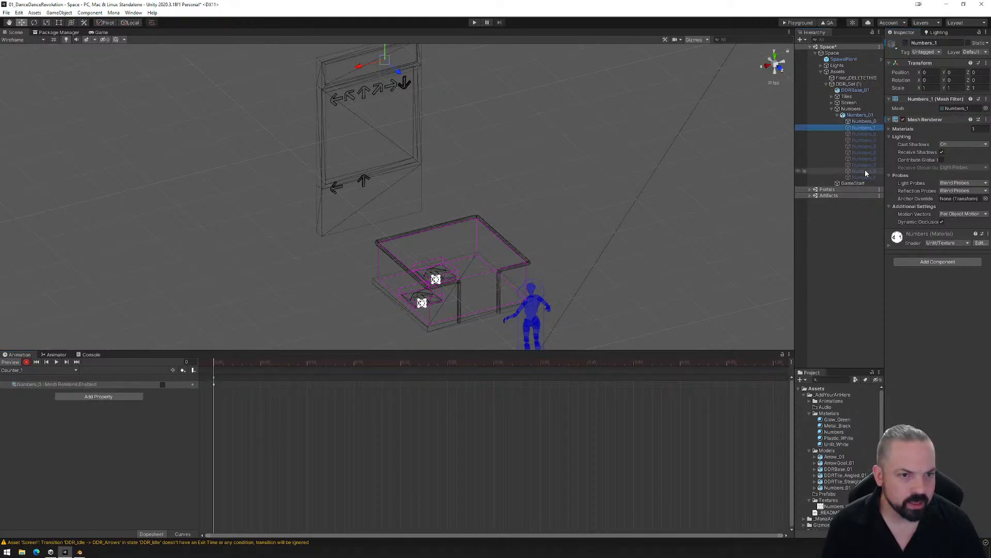
pyautogui.keyDown('shift'); pyautogui.click(864, 177); pyautogui.keyUp('shift')
pyautogui.click(903, 119)
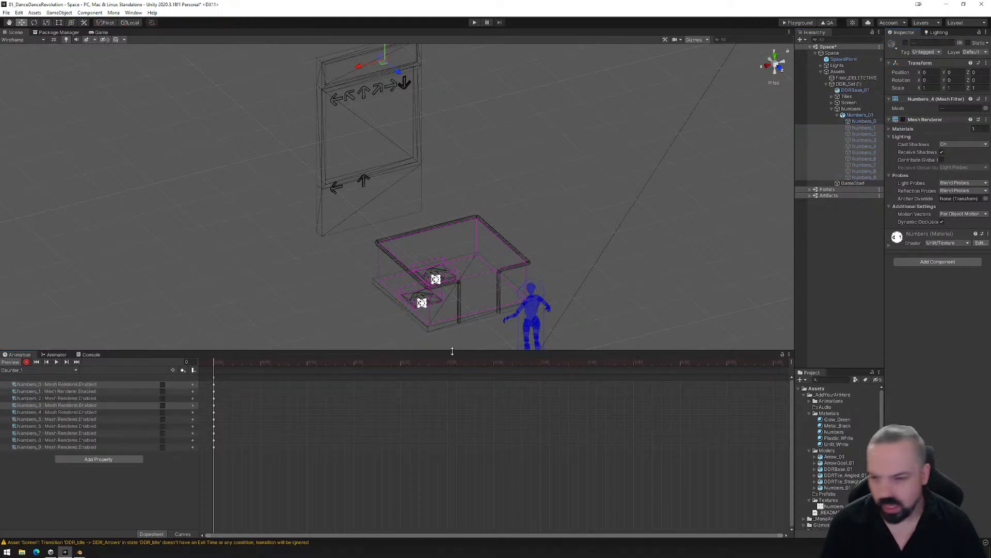
pyautogui.click(163, 391)
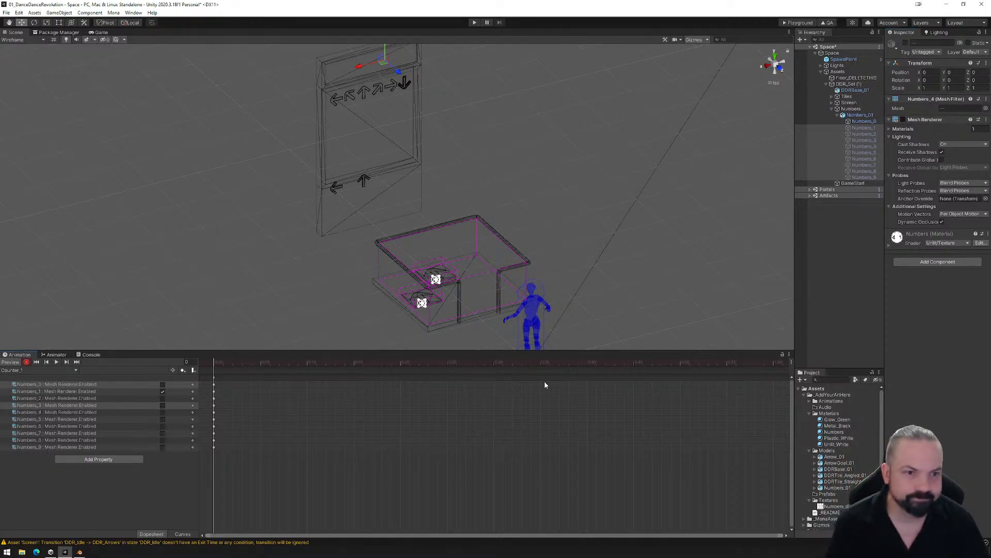
pyautogui.click(875, 121)
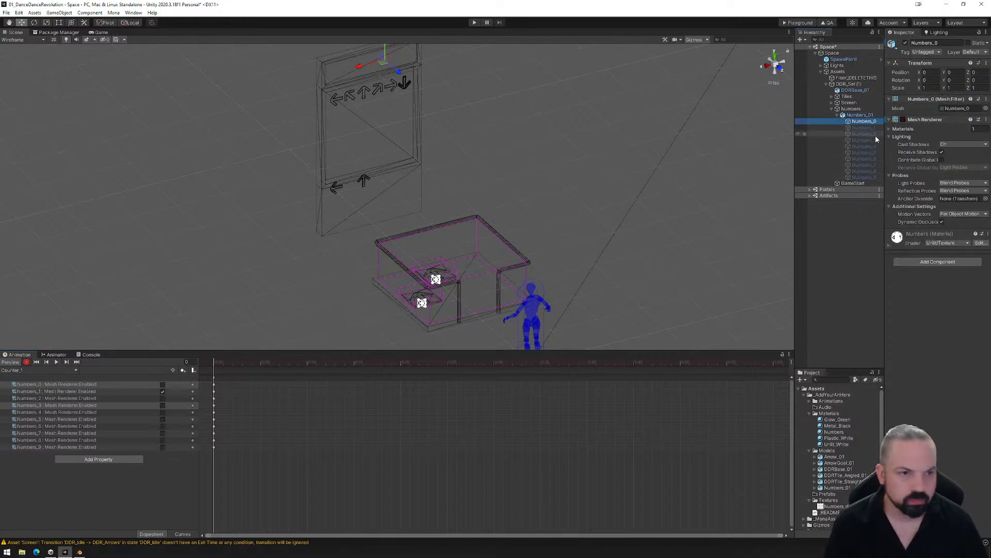
pyautogui.click(903, 119)
pyautogui.click(903, 119)
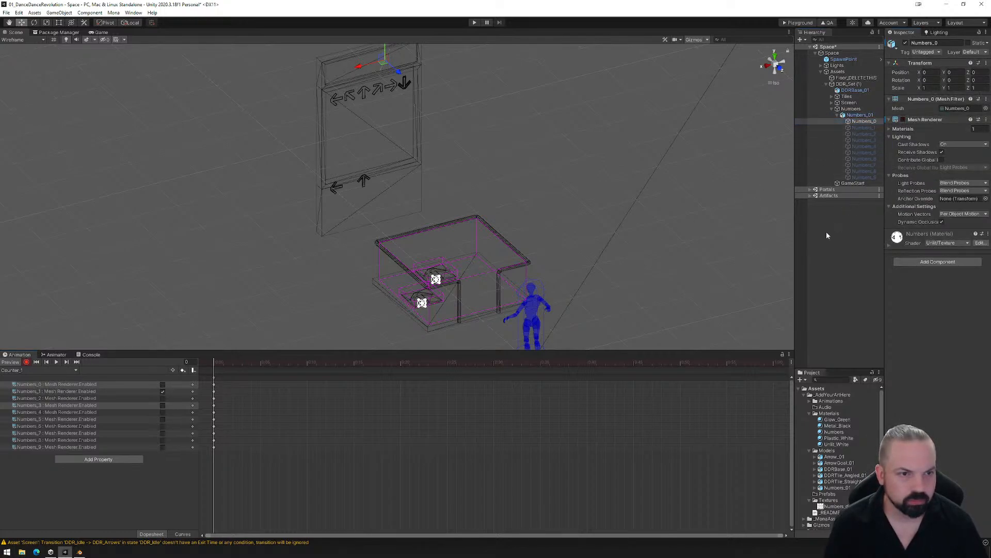
pyautogui.click(872, 134)
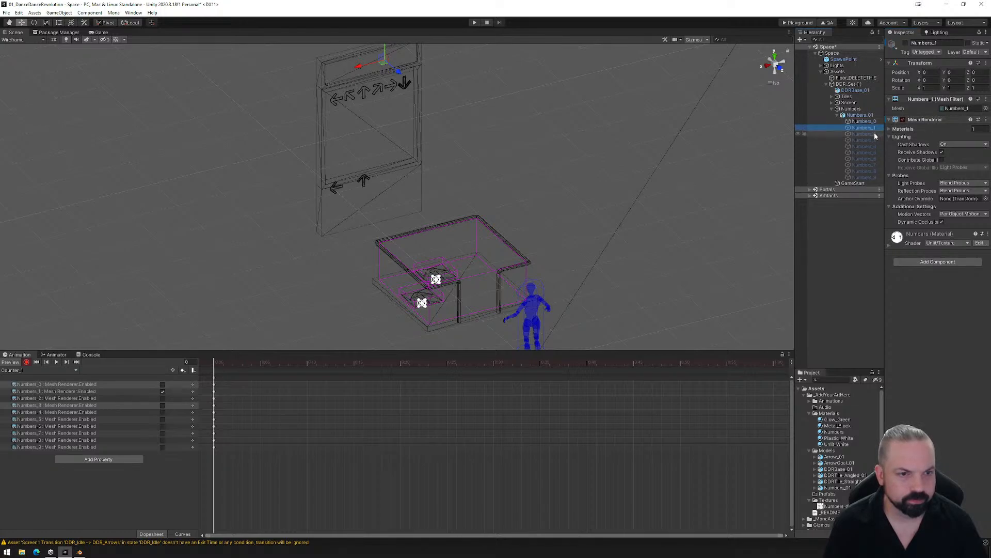
pyautogui.click(870, 141)
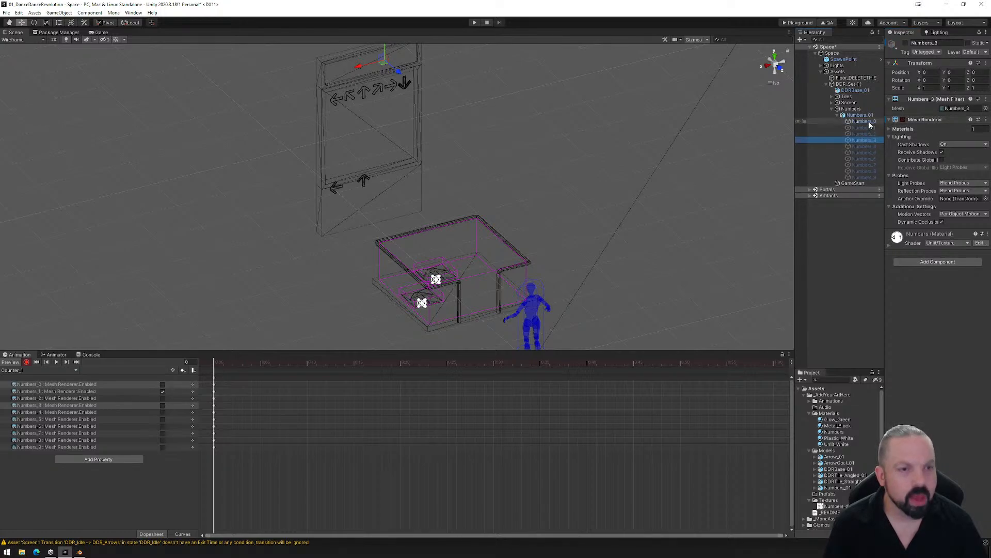
# - Add a third clip to Numbers_01 and save it as Counter_2.anim in the Animations folder
pyautogui.click(36, 370)
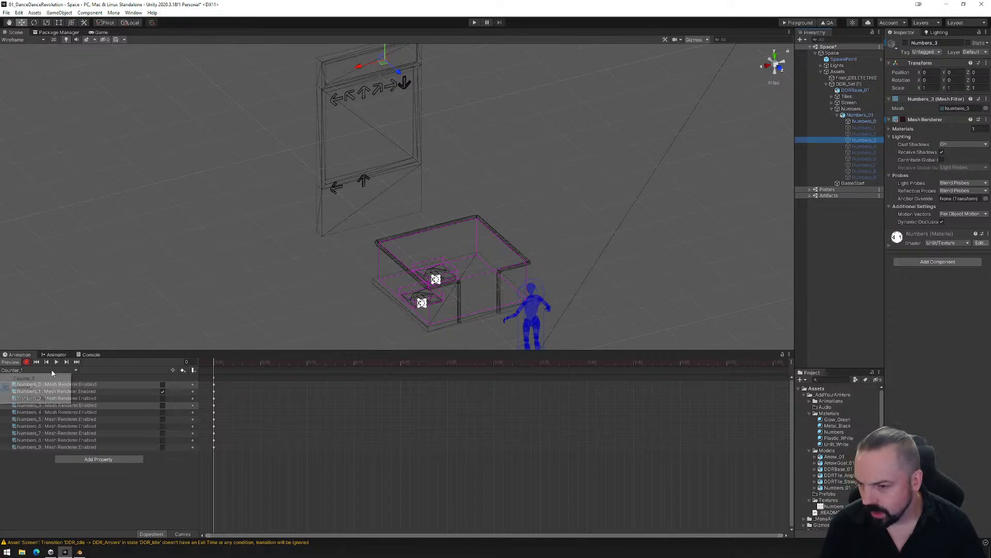
pyautogui.click(47, 397)
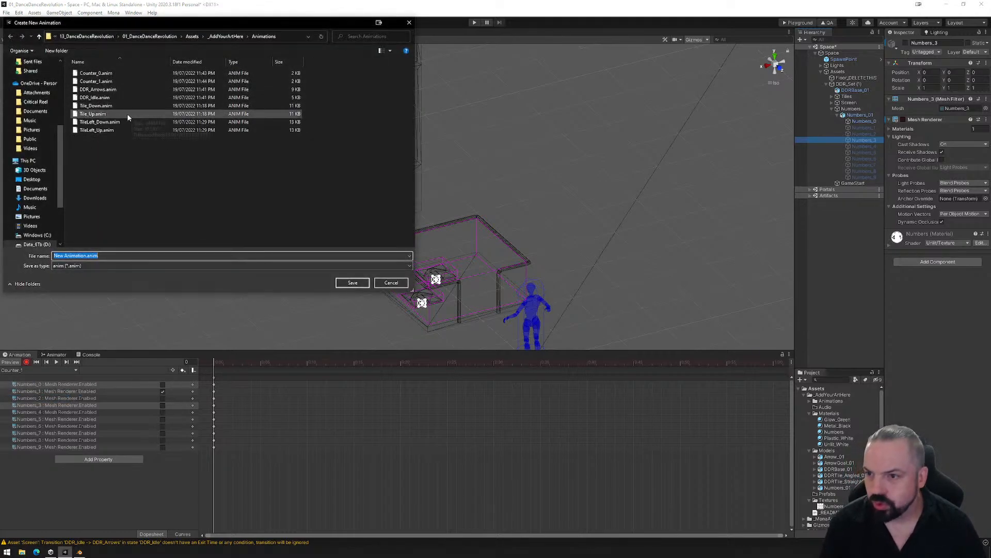
pyautogui.click(105, 82)
pyautogui.click(73, 255)
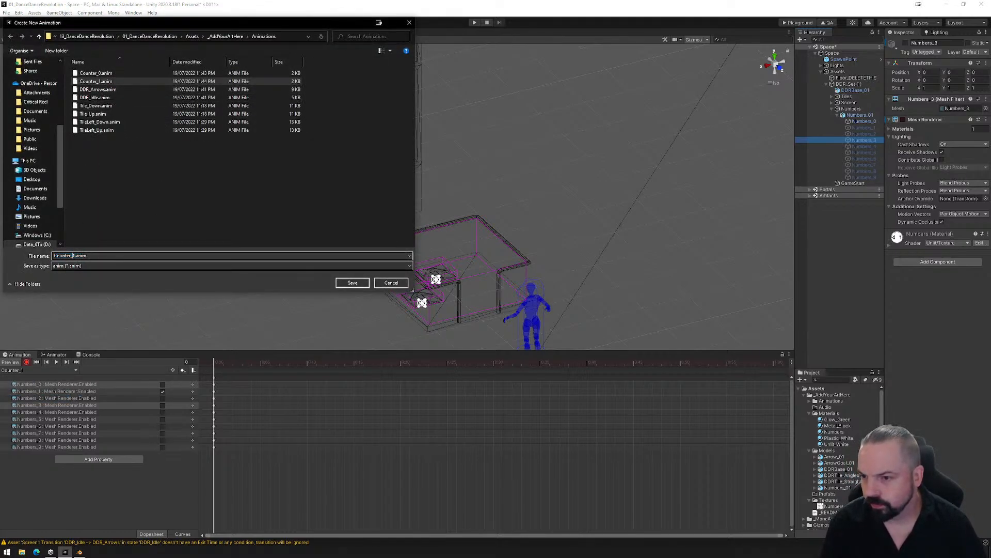
pyautogui.press('Delete')
pyautogui.write('2')
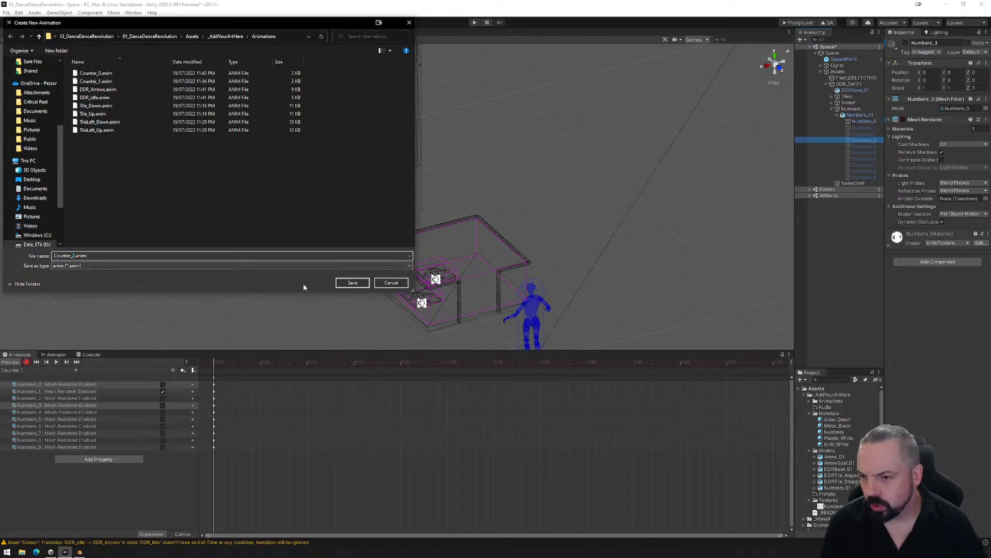
pyautogui.click(353, 282)
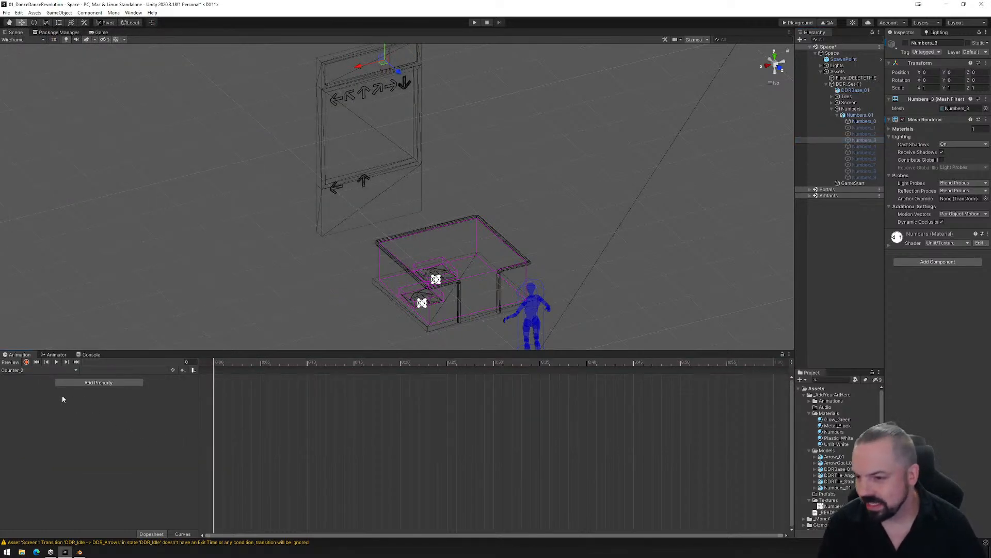
# - Record first-frame keys in Counter_2 with only Numbers_2's Mesh Renderer enabled and all other digits' renderers disabled
pyautogui.click(26, 362)
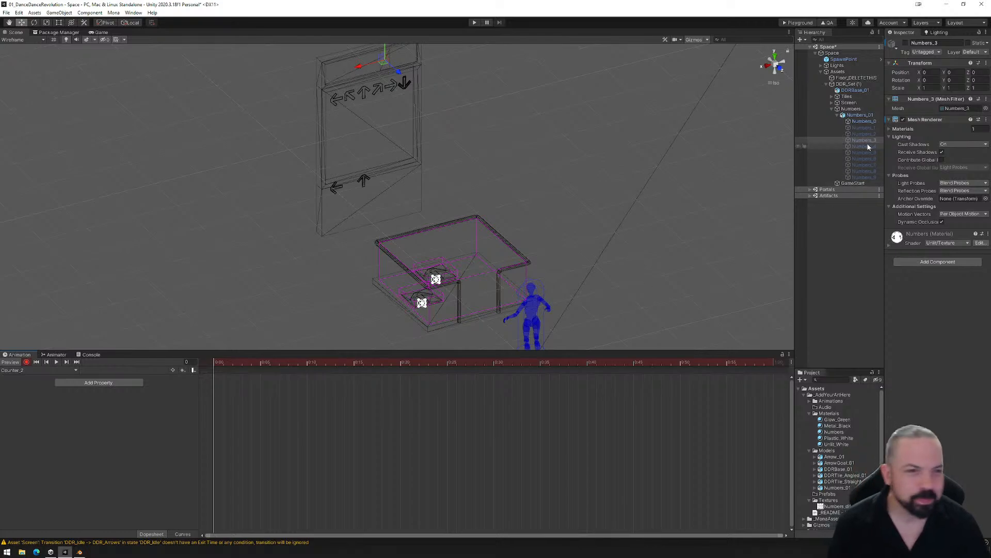
pyautogui.click(861, 121)
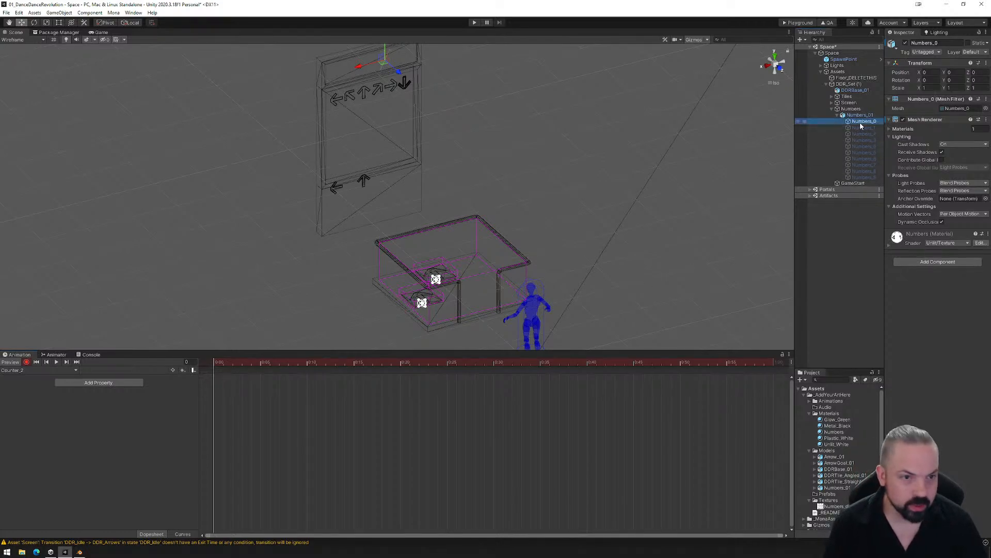
pyautogui.keyDown('shift'); pyautogui.click(861, 177); pyautogui.keyUp('shift')
pyautogui.click(903, 119)
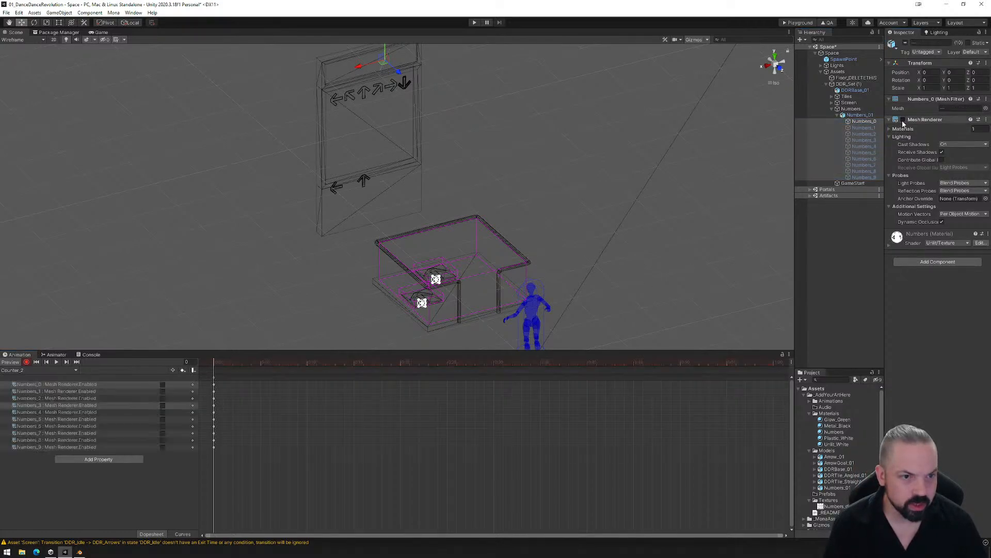
pyautogui.click(162, 398)
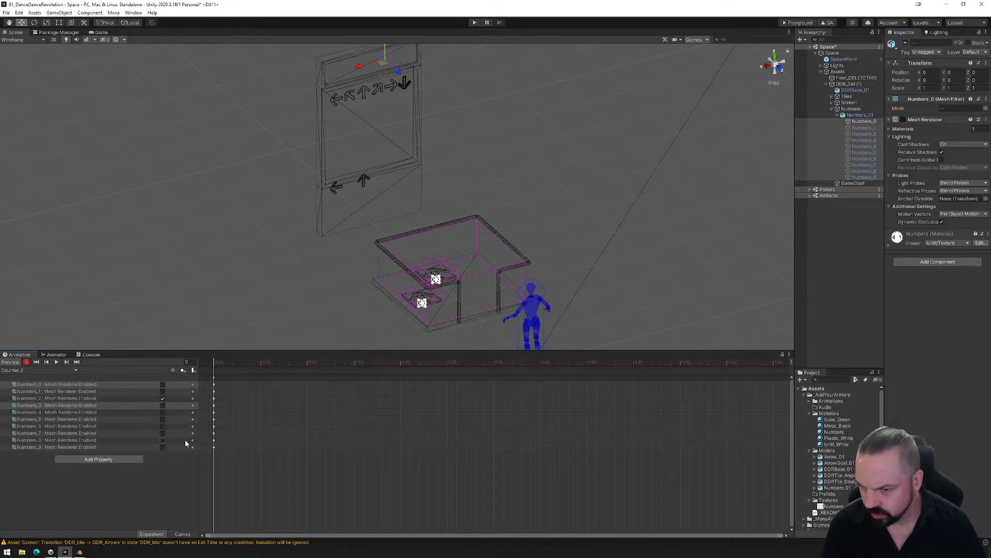
# - Add another clip to Numbers_01 and save it as Counter_3.anim in the Animations folder
pyautogui.click(74, 373)
pyautogui.click(59, 408)
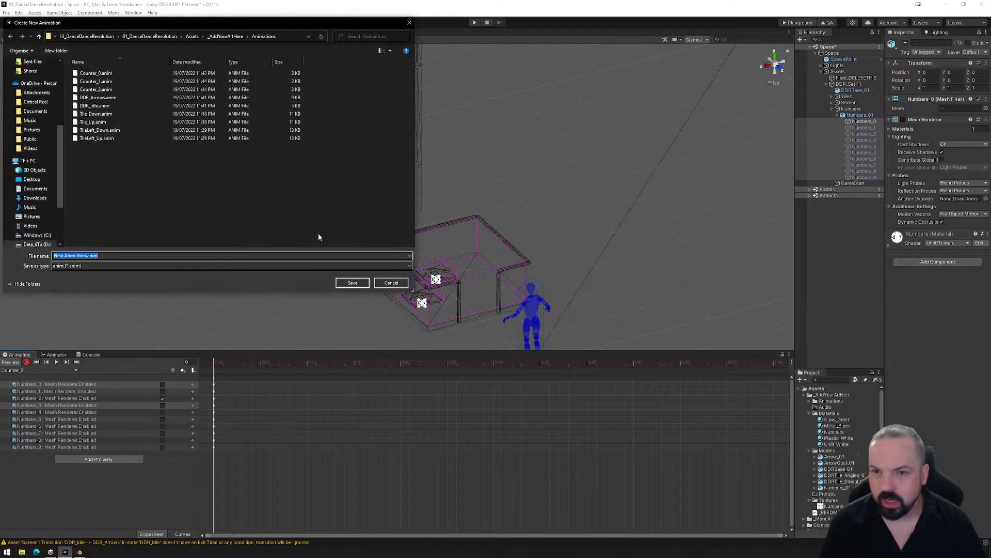
pyautogui.click(96, 89)
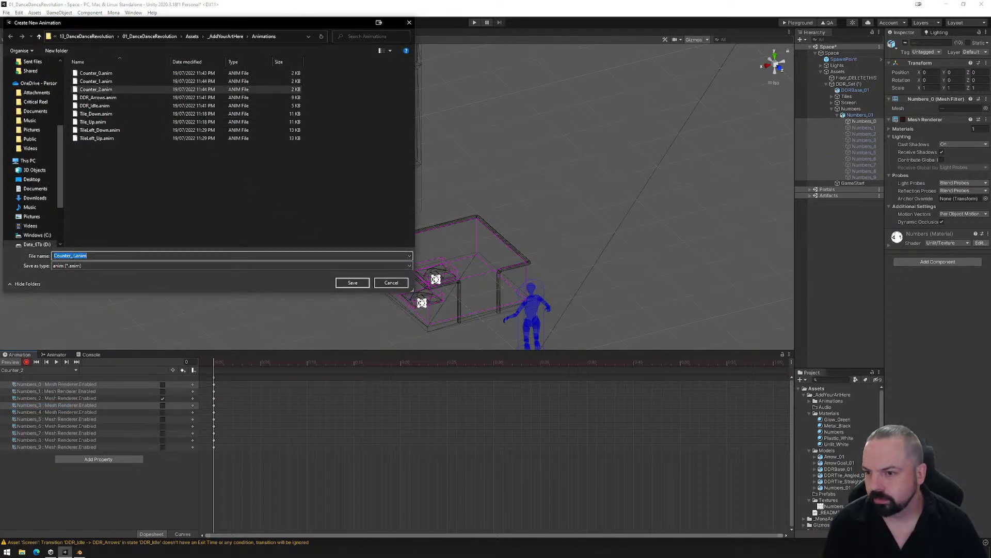
pyautogui.click(75, 256)
pyautogui.press('BackSpace')
pyautogui.write('3')
pyautogui.click(353, 283)
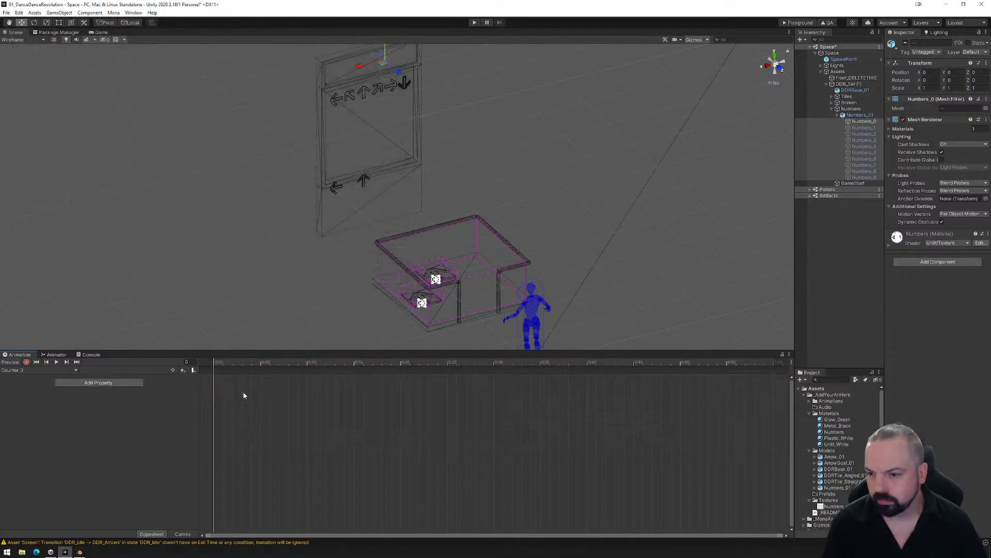
# - Record first-frame keys in Counter_3 with only Numbers_3's Mesh Renderer enabled and all other digits' renderers disabled
pyautogui.click(26, 362)
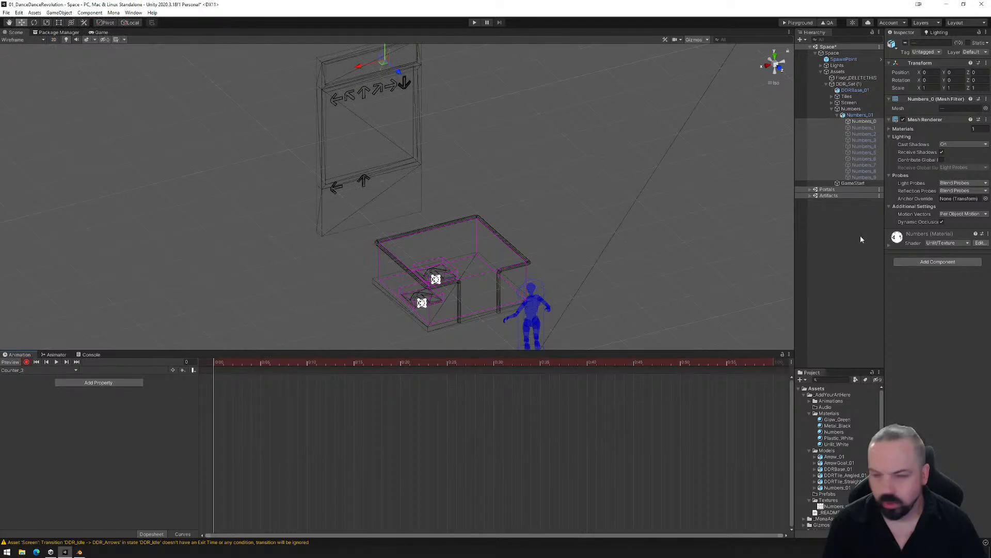
pyautogui.click(860, 122)
pyautogui.keyDown('shift'); pyautogui.click(862, 177); pyautogui.keyUp('shift')
pyautogui.click(903, 120)
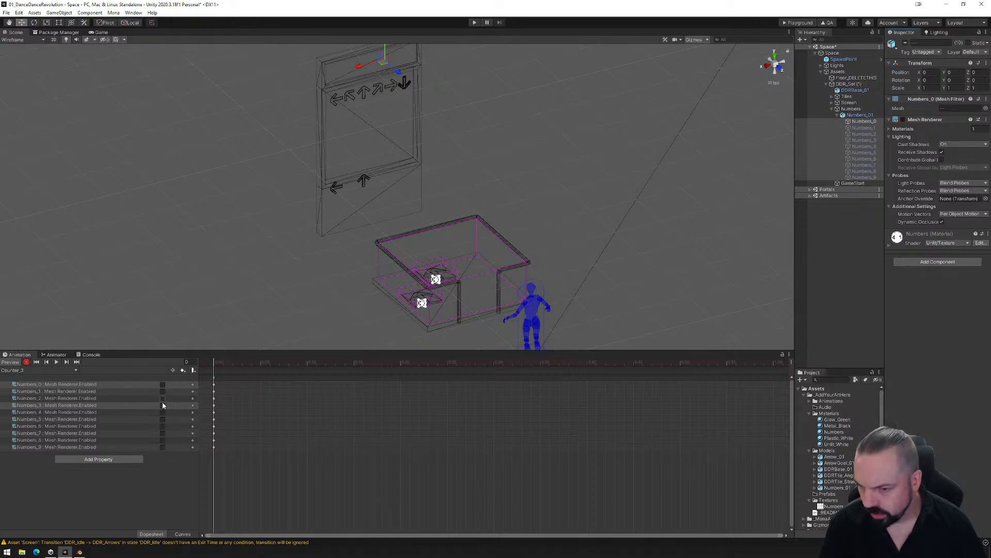
pyautogui.click(163, 405)
# - Add a clip saved as Counter_4.anim and record first-frame keys in it with only Numbers_4's Mesh Renderer enabled
pyautogui.click(31, 370)
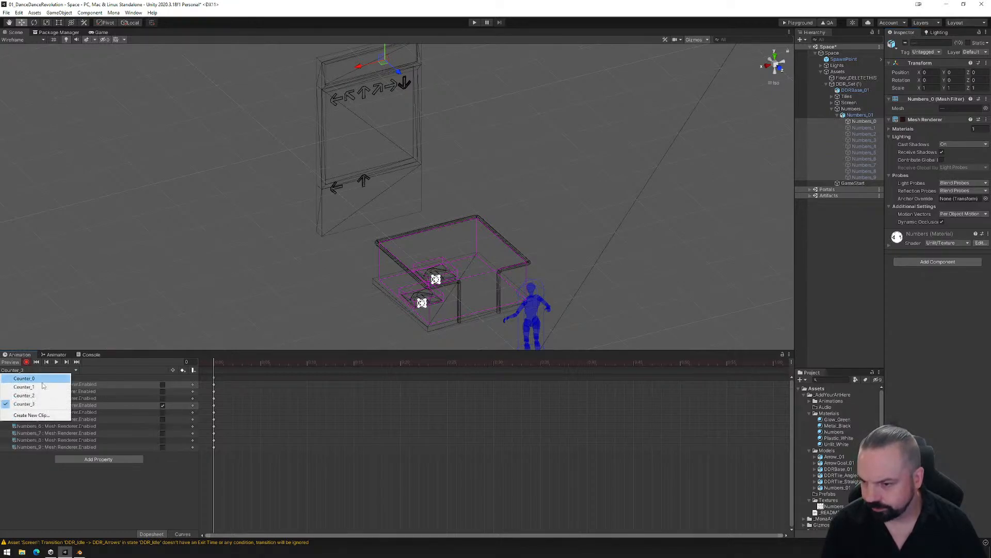
pyautogui.click(20, 416)
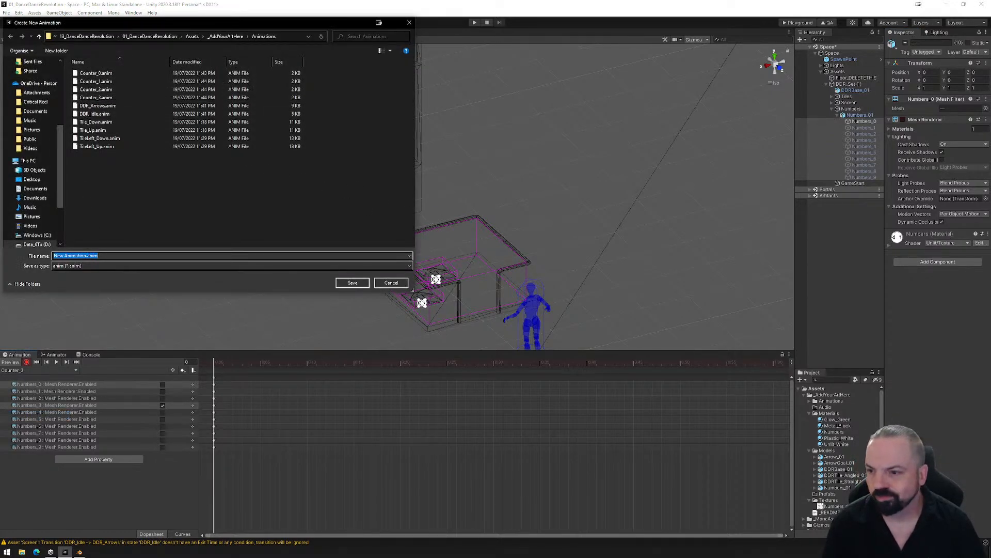
pyautogui.click(98, 97)
pyautogui.click(74, 253)
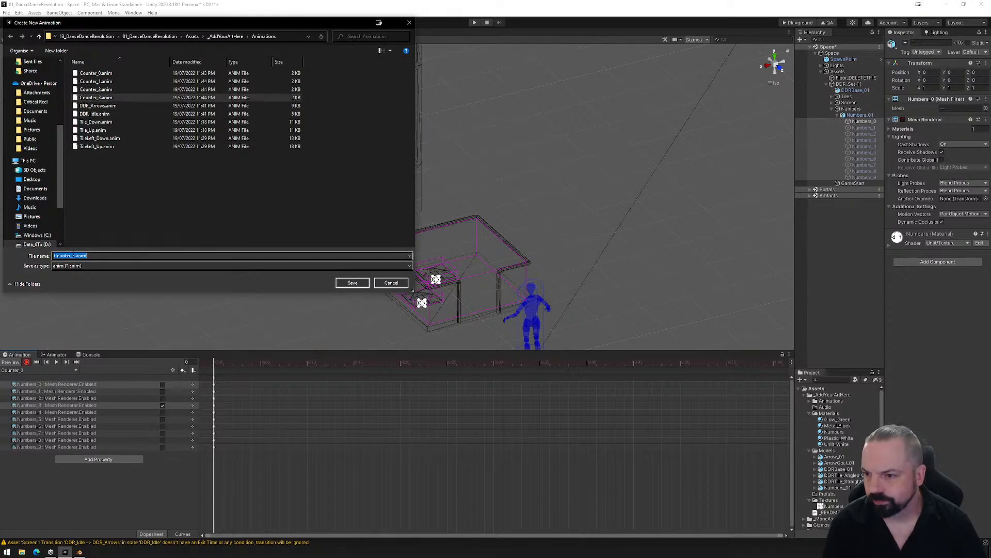
pyautogui.press('BackSpace')
pyautogui.write('5')
pyautogui.press('BackSpace')
pyautogui.write('6')
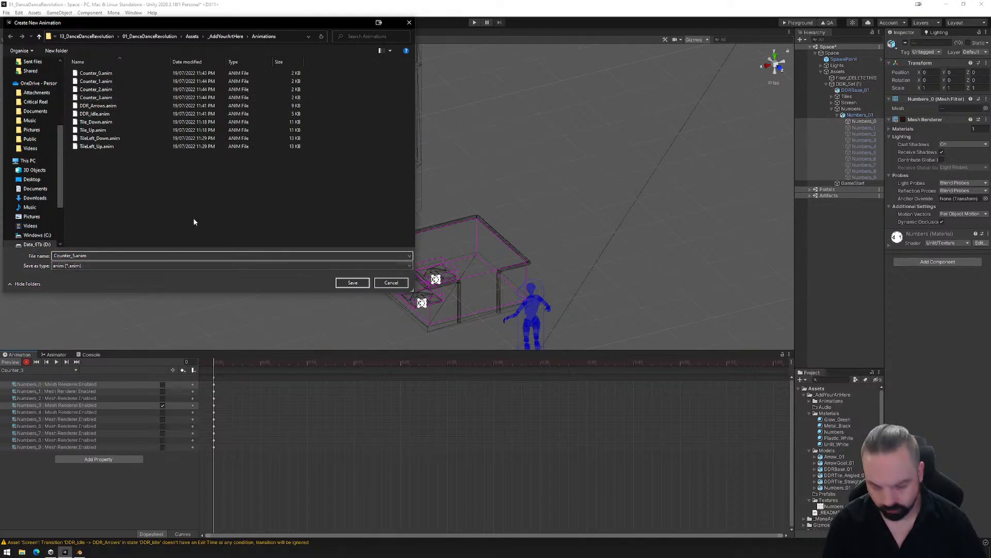
pyautogui.press('BackSpace')
pyautogui.write('4')
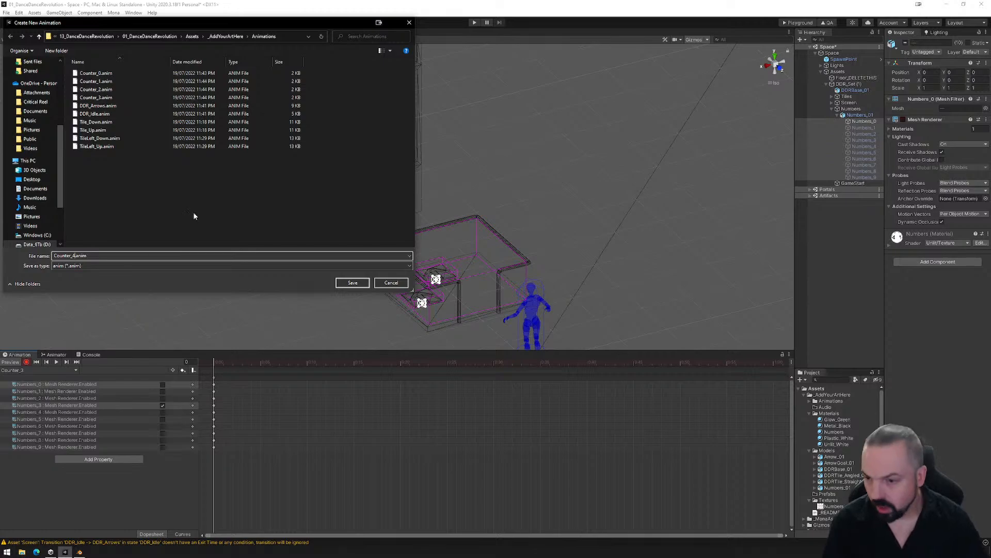
pyautogui.click(353, 283)
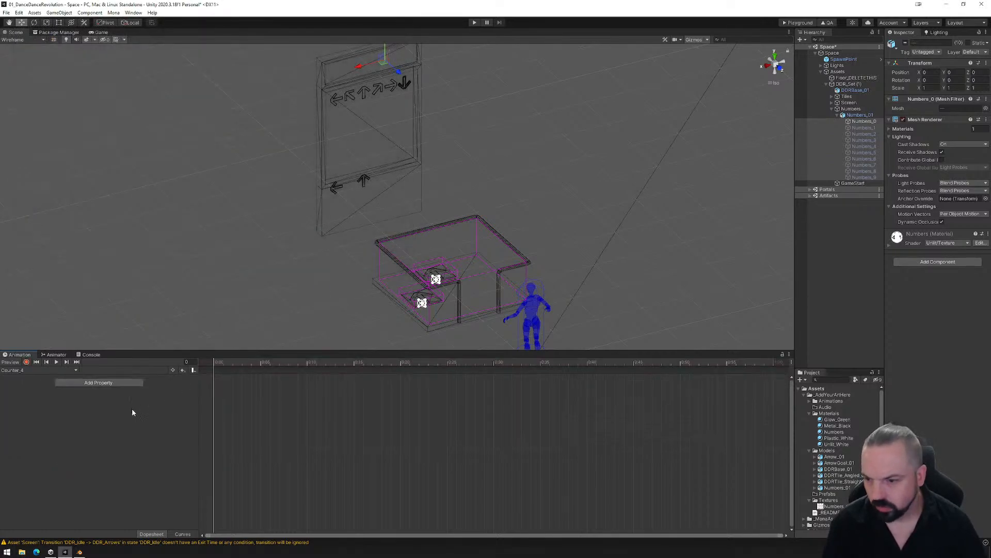
pyautogui.click(26, 362)
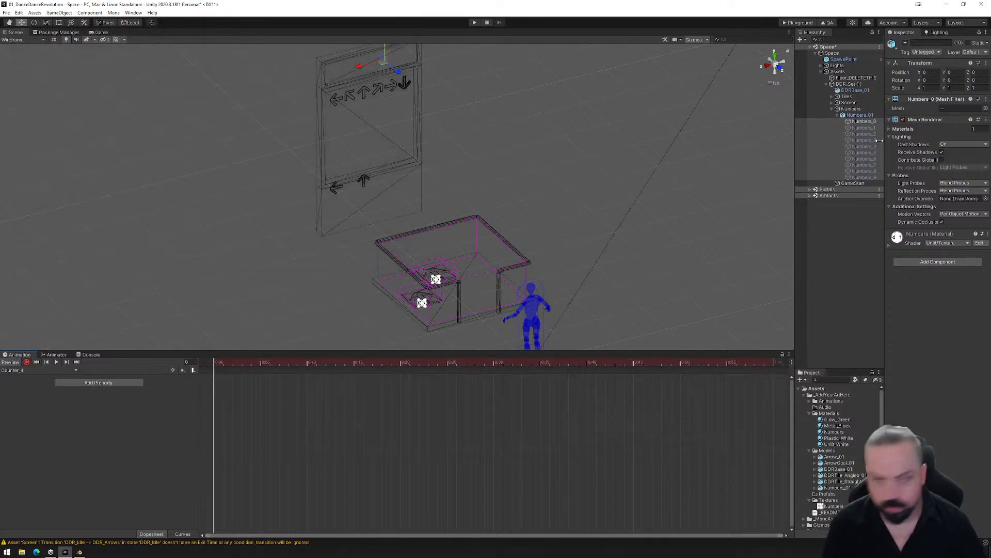
pyautogui.click(903, 120)
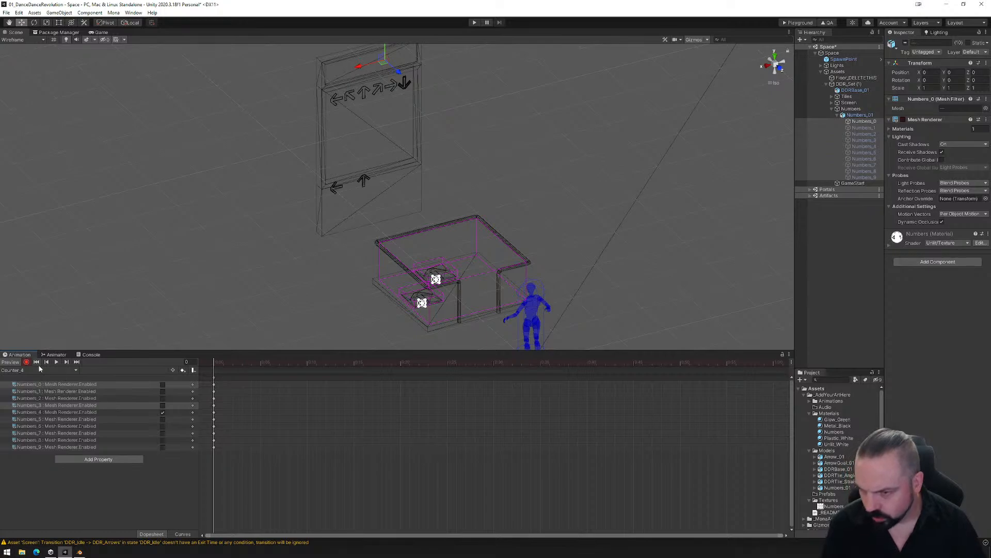
# - Add a clip saved as Counter_5.anim and record first-frame keys in it with only Numbers_5's Mesh Renderer enabled
pyautogui.click(61, 370)
pyautogui.click(26, 425)
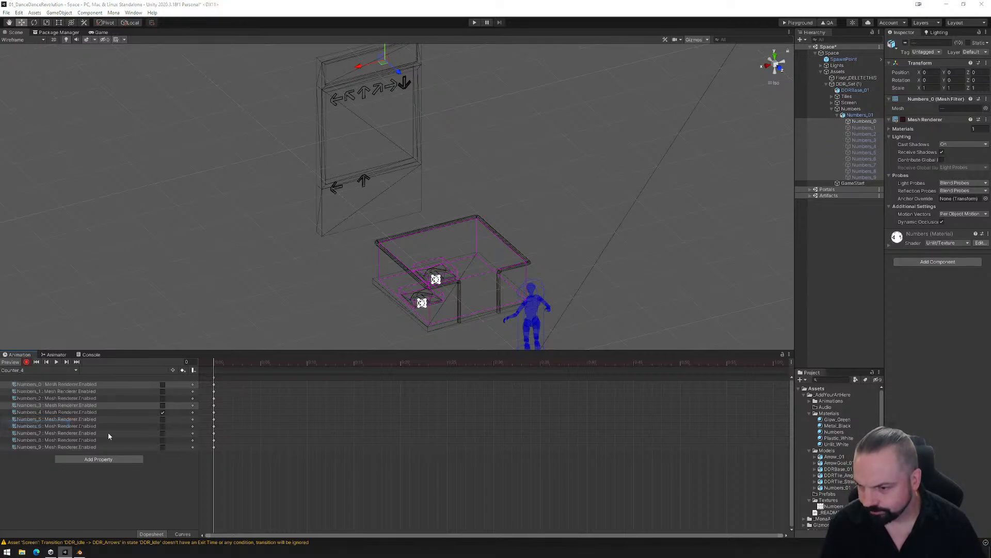
pyautogui.click(105, 105)
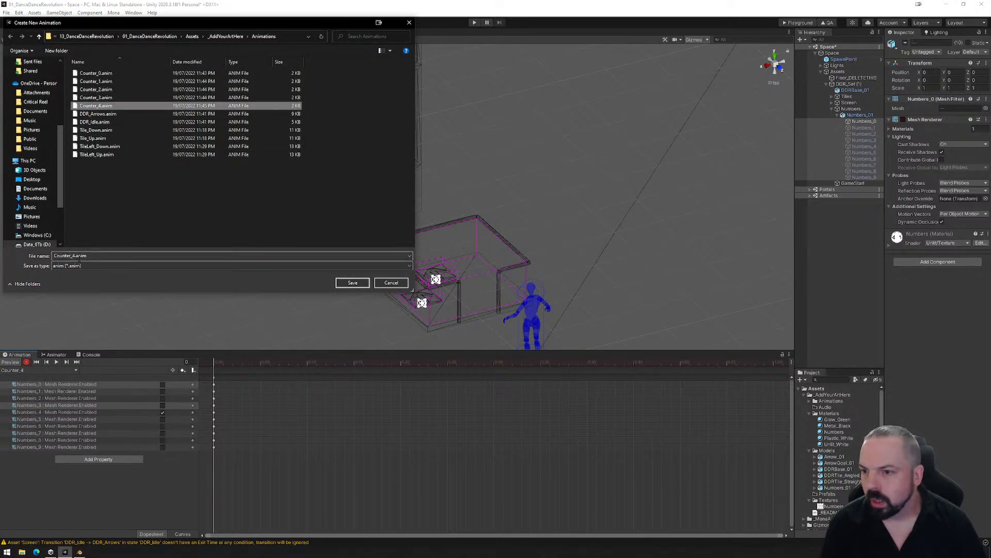
pyautogui.moveTo(76, 256); pyautogui.dragTo(72, 256)
pyautogui.write('5')
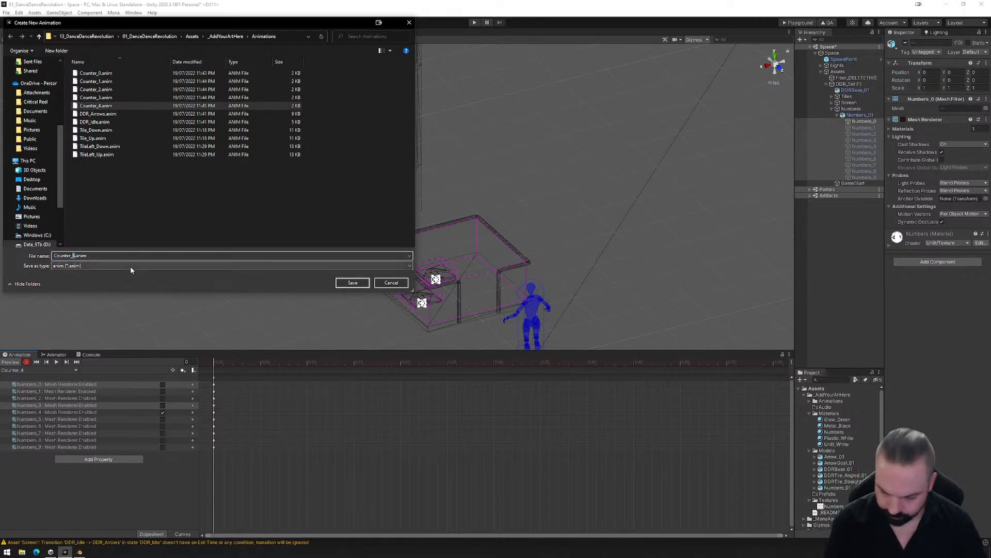
pyautogui.click(353, 282)
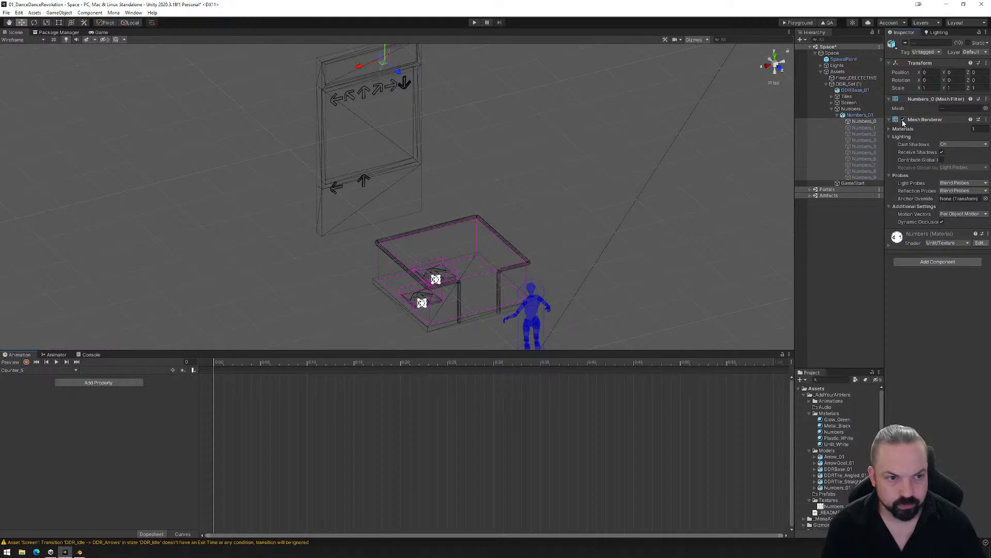
pyautogui.click(26, 362)
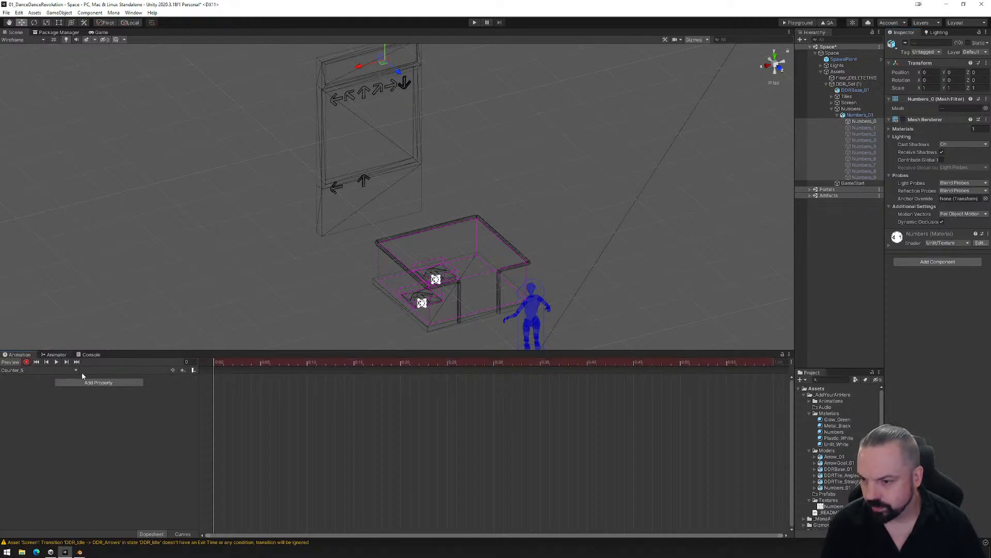
pyautogui.click(903, 120)
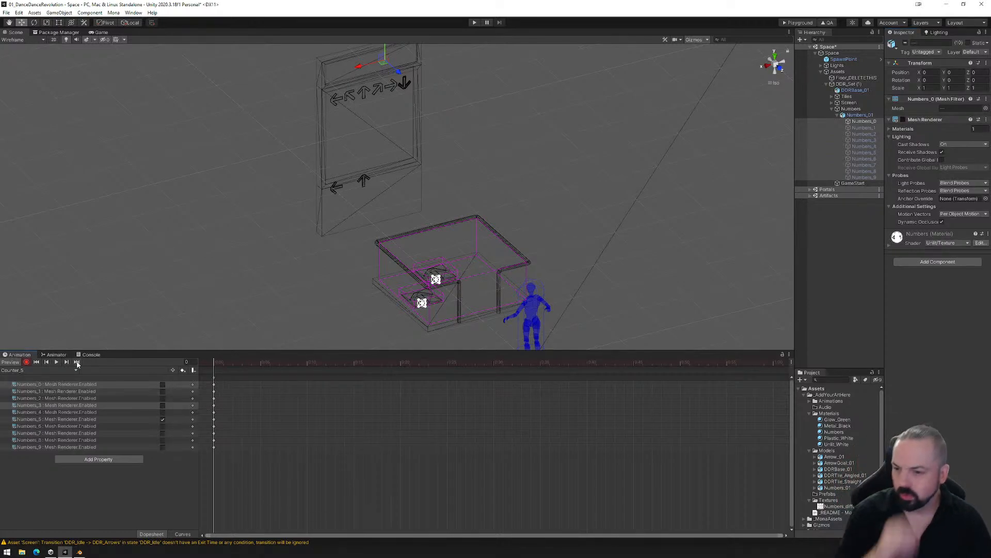
# - Open Numbers_01's controller in the Animator and stack the Counter_1 and Counter_2 states above Counter_0, beside Entry
pyautogui.click(57, 355)
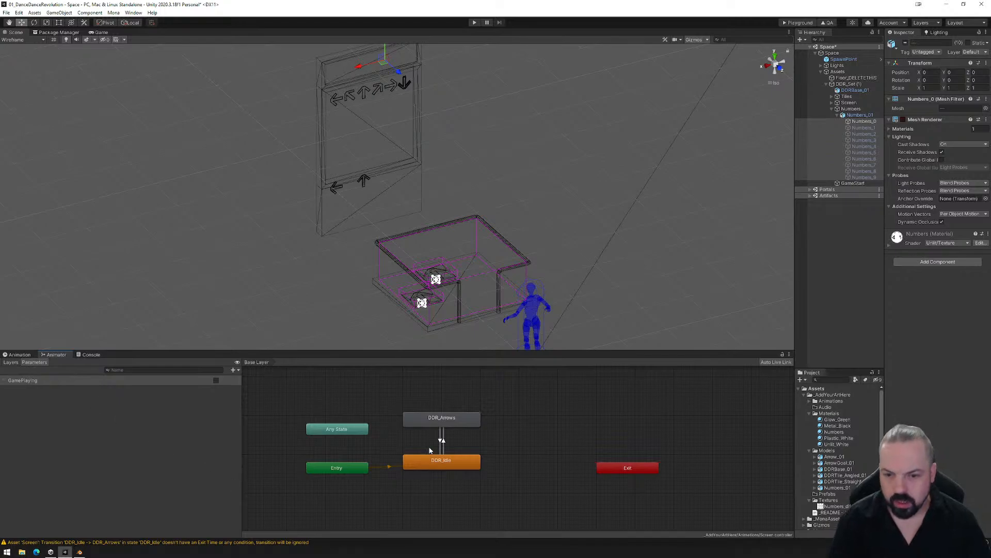
pyautogui.click(859, 115)
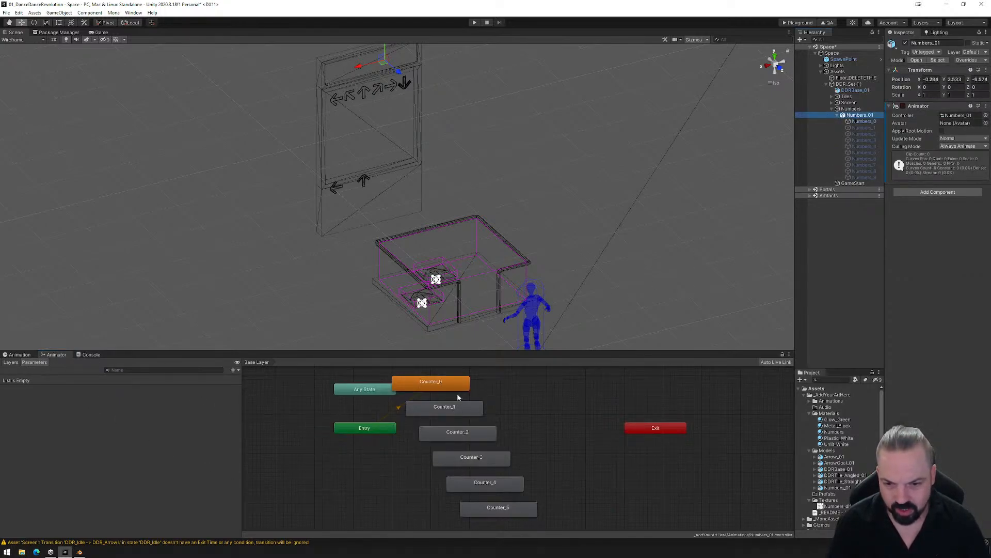
pyautogui.moveTo(456, 387); pyautogui.dragTo(532, 424)
pyautogui.moveTo(464, 414); pyautogui.dragTo(527, 389)
pyautogui.scroll(-4, 470, 436)
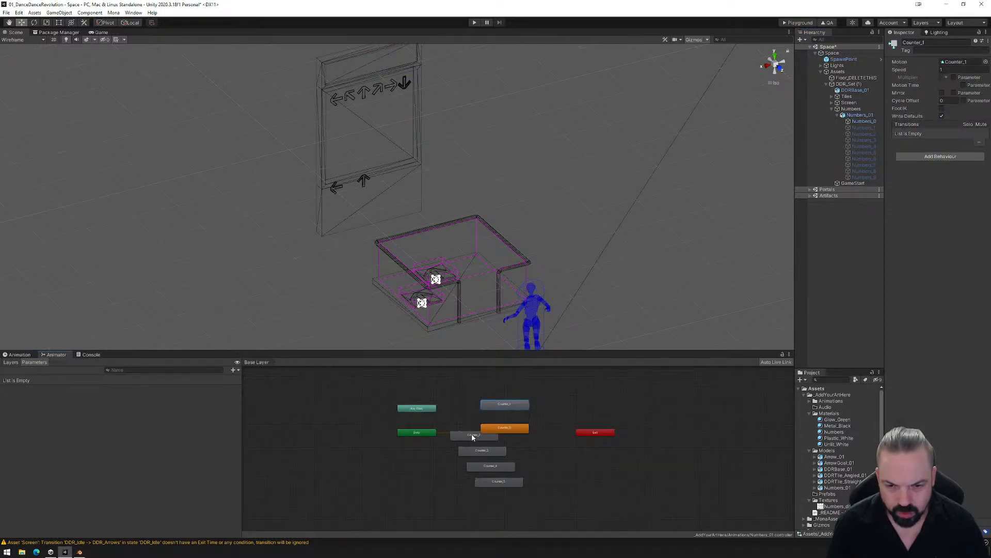
pyautogui.moveTo(472, 437); pyautogui.dragTo(505, 389)
# - Move the Counter_3, Counter_4 and Counter_5 states up into the free space above Counter_2
pyautogui.click(483, 450)
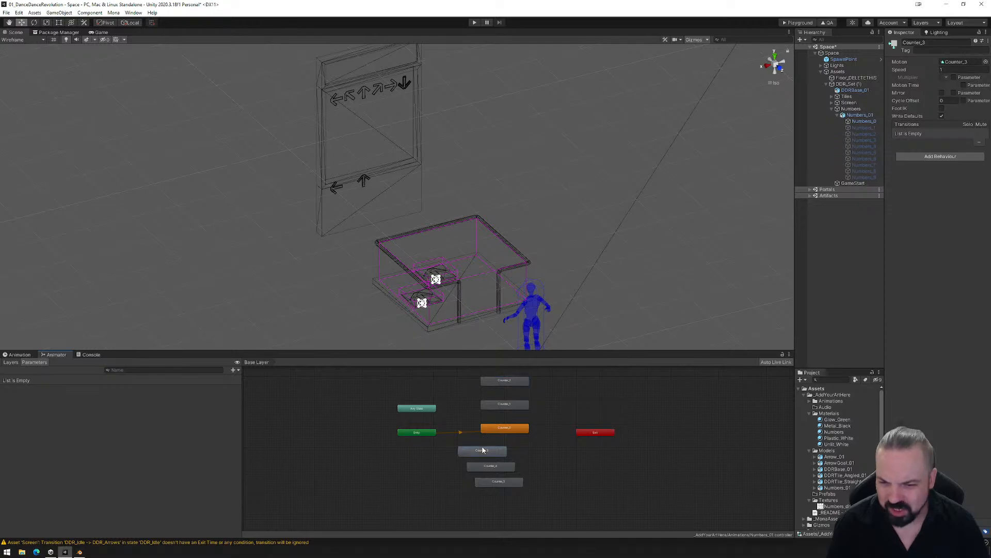
pyautogui.moveTo(470, 430); pyautogui.dragTo(447, 364)
pyautogui.moveTo(484, 397); pyautogui.dragTo(459, 425, button='middle')
pyautogui.moveTo(463, 496); pyautogui.dragTo(480, 378)
pyautogui.moveTo(468, 506); pyautogui.dragTo(519, 380)
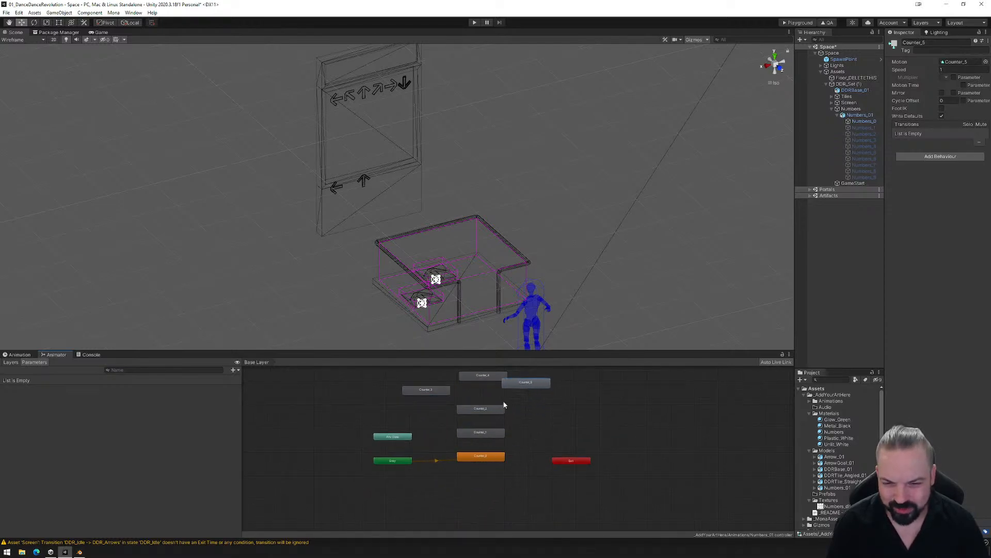
# - Align the Counter_3, Counter_4 and Counter_5 states in ascending order in the column above Counter_2
pyautogui.moveTo(492, 409); pyautogui.dragTo(446, 429, button='middle')
pyautogui.scroll(3, 445, 432)
pyautogui.scroll(1, 446, 437)
pyautogui.moveTo(360, 394); pyautogui.dragTo(453, 393)
pyautogui.moveTo(453, 393); pyautogui.dragTo(448, 450, button='middle')
pyautogui.moveTo(434, 425); pyautogui.dragTo(431, 400)
pyautogui.moveTo(495, 438); pyautogui.dragTo(424, 371)
pyautogui.moveTo(446, 404); pyautogui.dragTo(451, 450, button='middle')
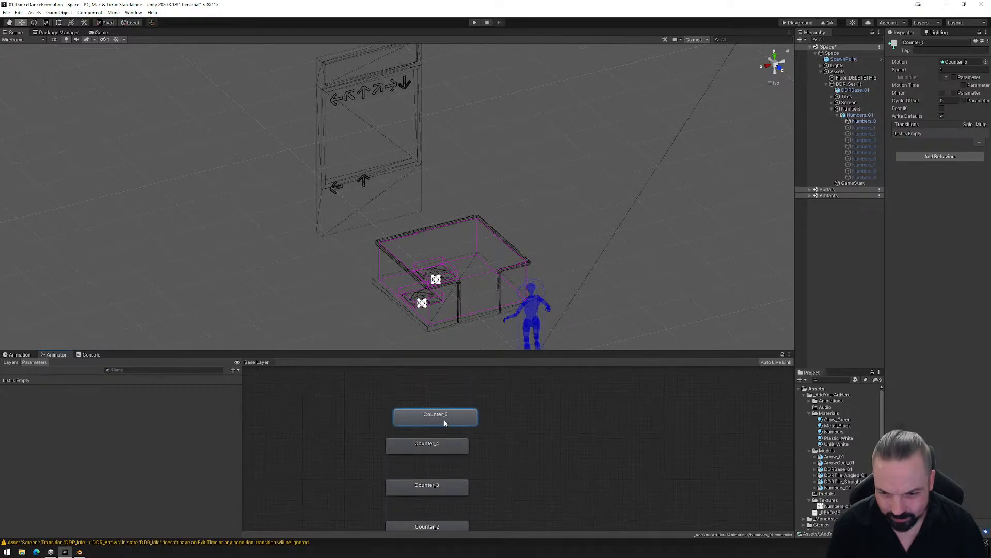
pyautogui.moveTo(445, 418); pyautogui.dragTo(437, 406)
# - Make transitions from Counter_0 to Counter_1, Counter_1 to Counter_2, and Counter_2 to Counter_3
pyautogui.moveTo(497, 473); pyautogui.dragTo(498, 376, button='middle')
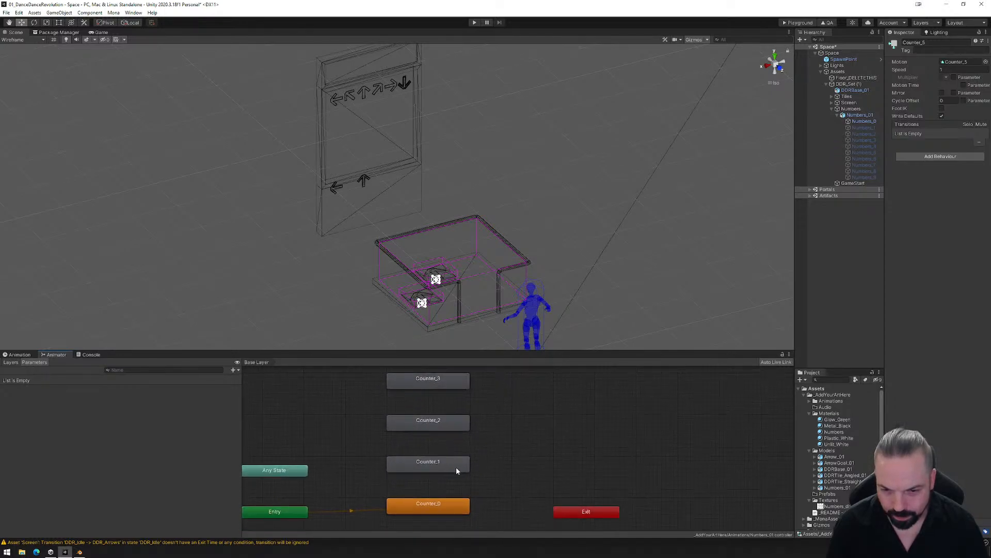
pyautogui.rightClick(448, 502)
pyautogui.click(477, 462)
pyautogui.click(431, 466)
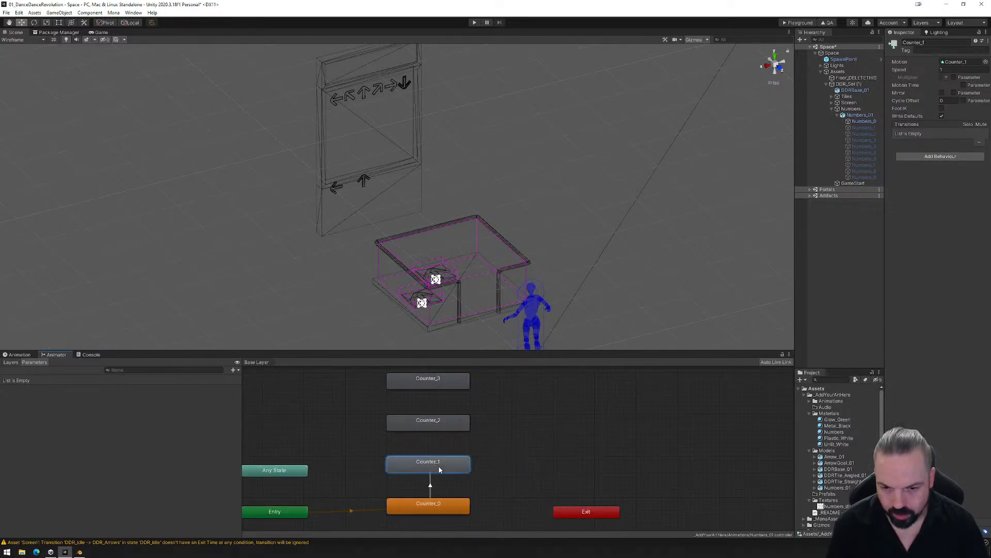
pyautogui.rightClick(444, 466)
pyautogui.click(457, 472)
pyautogui.click(443, 430)
pyautogui.click(443, 430)
pyautogui.rightClick(439, 424)
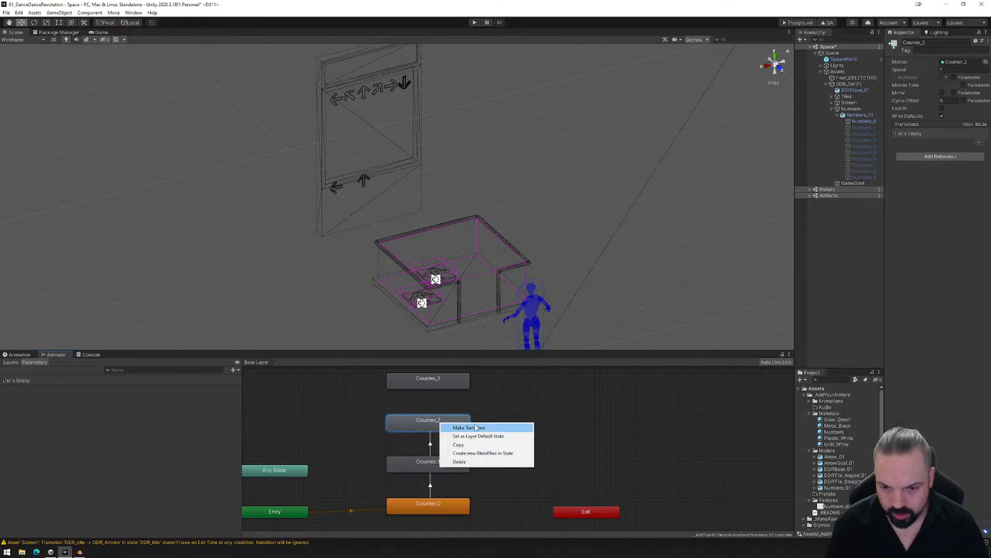
pyautogui.click(454, 426)
pyautogui.click(444, 384)
# - Make transitions from Counter_3 to Counter_4 and from Counter_4 to Counter_5
pyautogui.moveTo(472, 386); pyautogui.dragTo(467, 454, button='middle')
pyautogui.rightClick(442, 450)
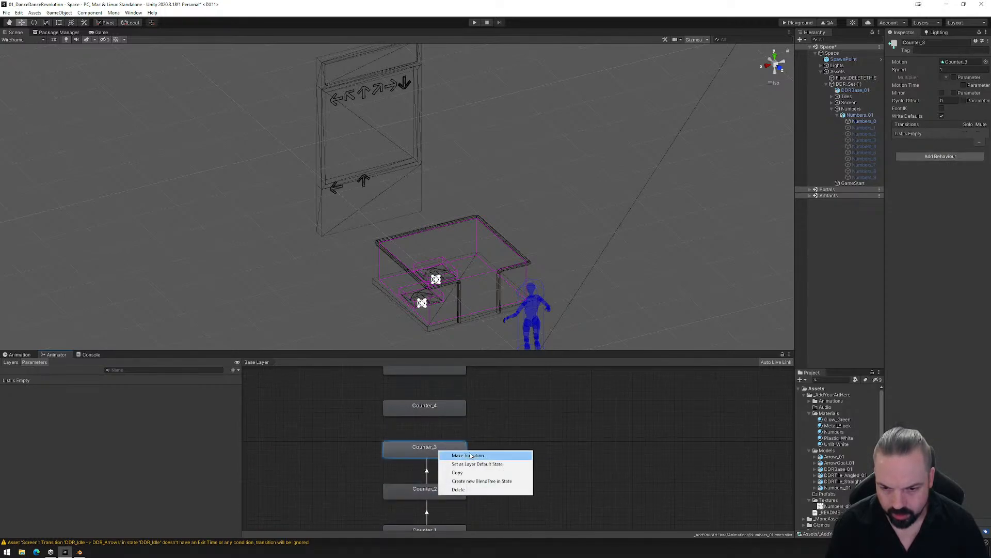
pyautogui.click(459, 453)
pyautogui.click(436, 407)
pyautogui.rightClick(434, 409)
pyautogui.click(457, 413)
pyautogui.click(433, 370)
# - Shift the stacked Counter_1 to Counter_5 states sideways toward Exit, leaving Counter_0 in place
pyautogui.moveTo(451, 396); pyautogui.dragTo(457, 442, button='middle')
pyautogui.scroll(-4, 510, 485)
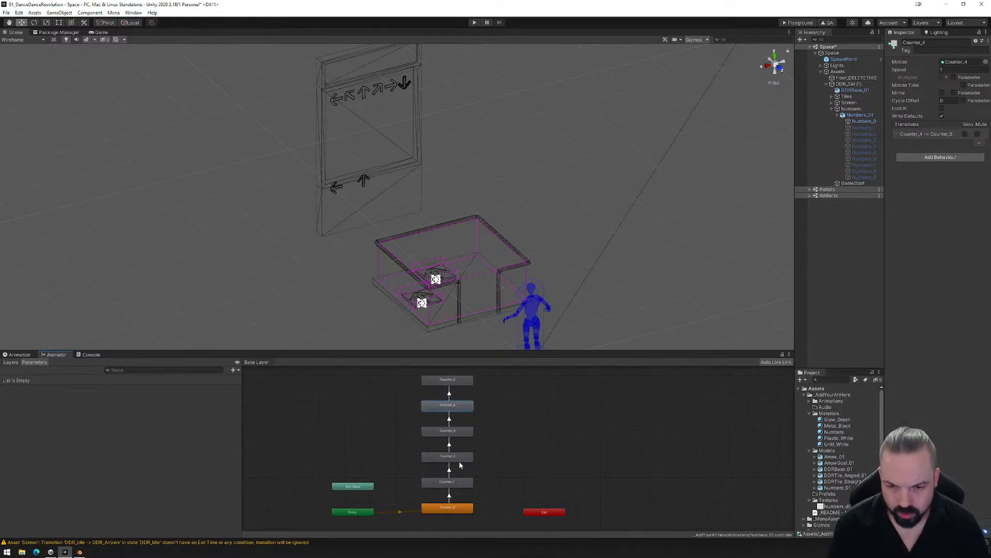
pyautogui.moveTo(454, 487); pyautogui.dragTo(484, 385)
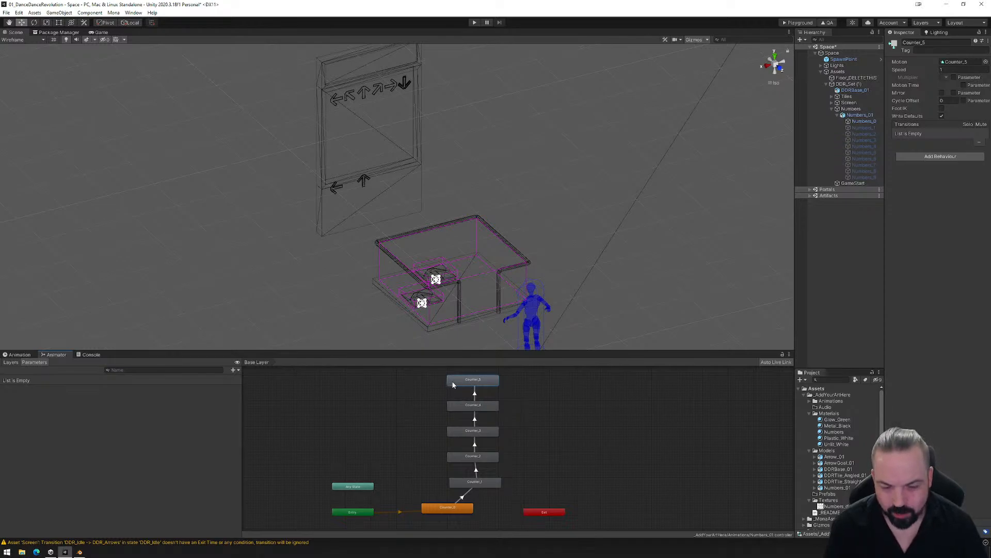
# - Try to make a return transition from Counter_1 back to Counter_0
pyautogui.rightClick(457, 484)
pyautogui.click(485, 486)
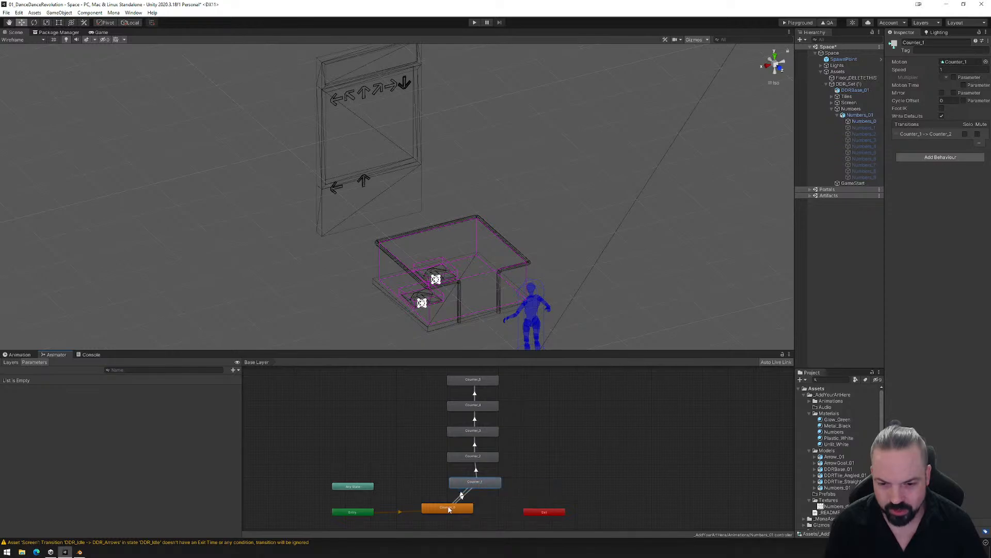
pyautogui.click(448, 508)
pyautogui.click(461, 496)
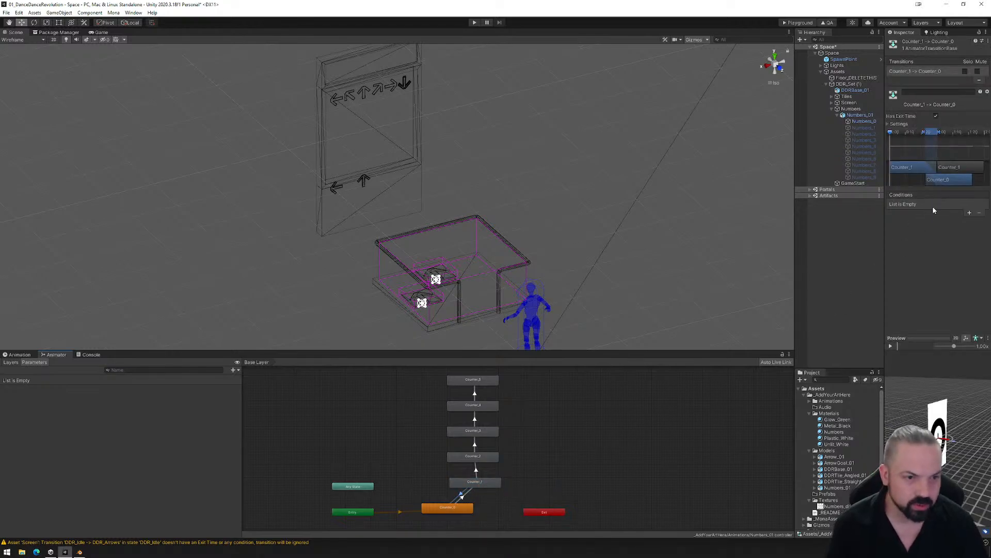
pyautogui.click(497, 482)
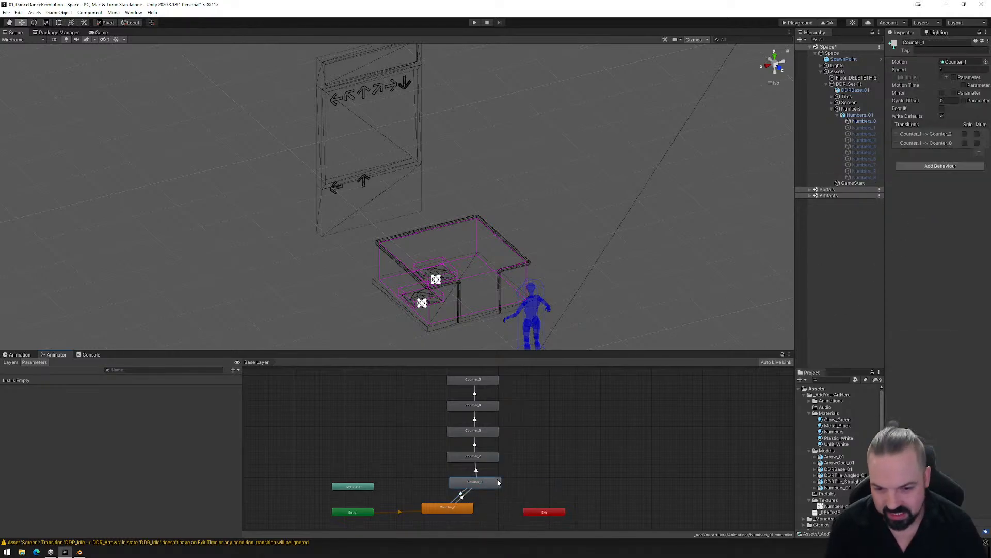
# - Disable Has Exit Time on all five transitions in the chain from Counter_0 up to Counter_5
pyautogui.click(465, 498)
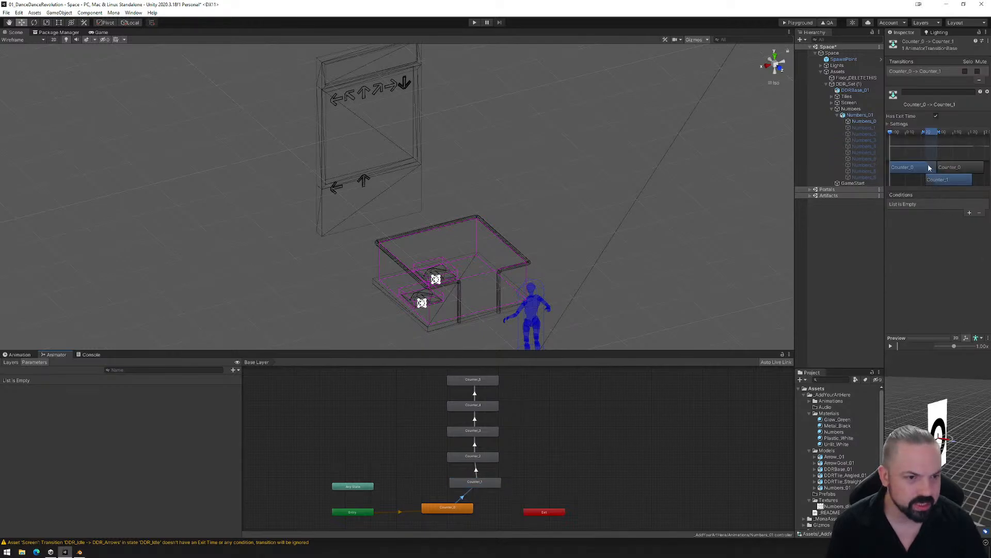
pyautogui.click(936, 116)
pyautogui.click(475, 470)
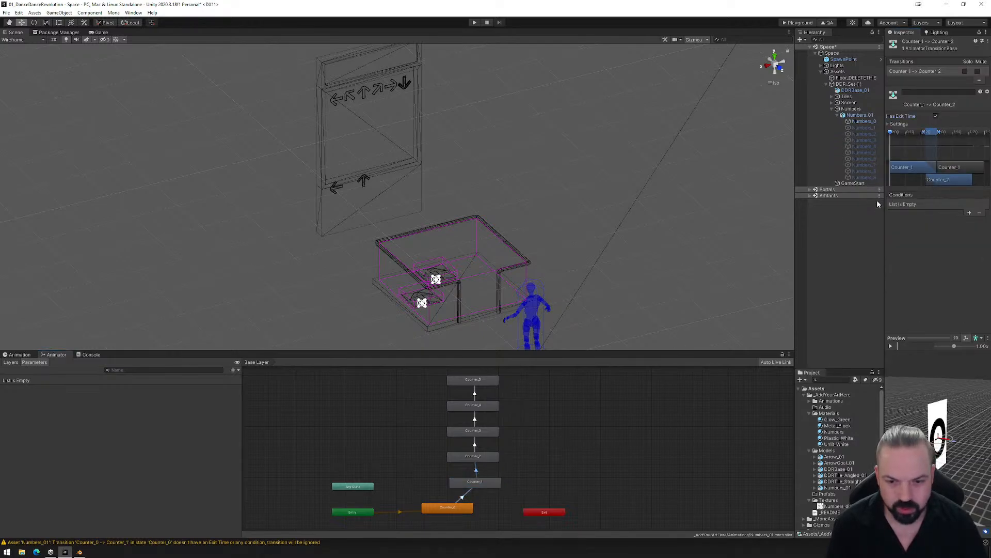
pyautogui.click(936, 116)
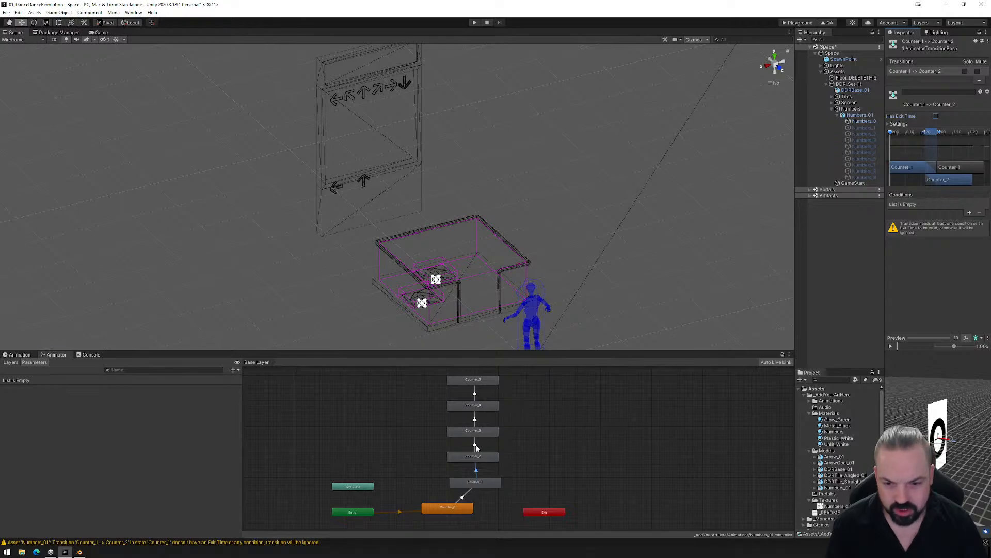
pyautogui.click(475, 445)
pyautogui.click(936, 116)
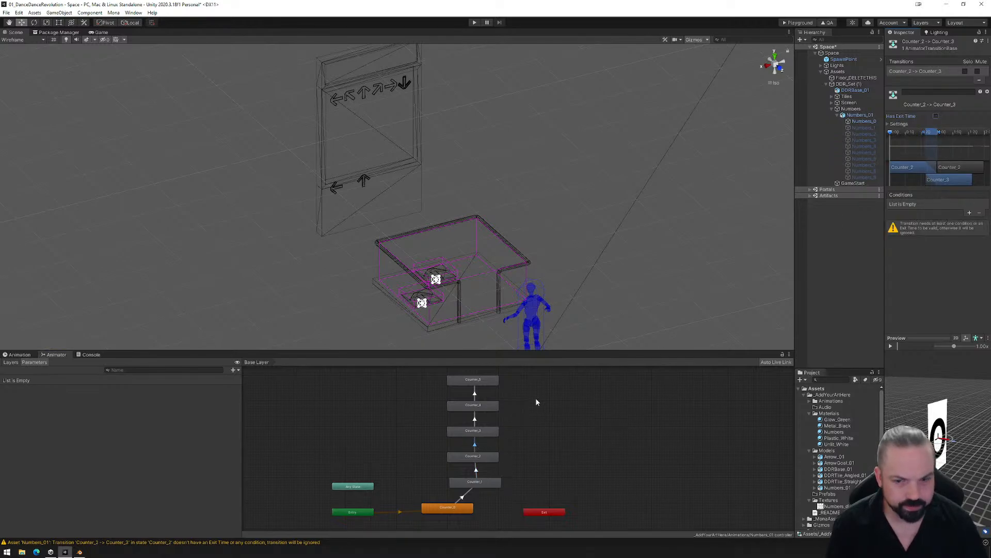
pyautogui.click(475, 419)
pyautogui.click(935, 117)
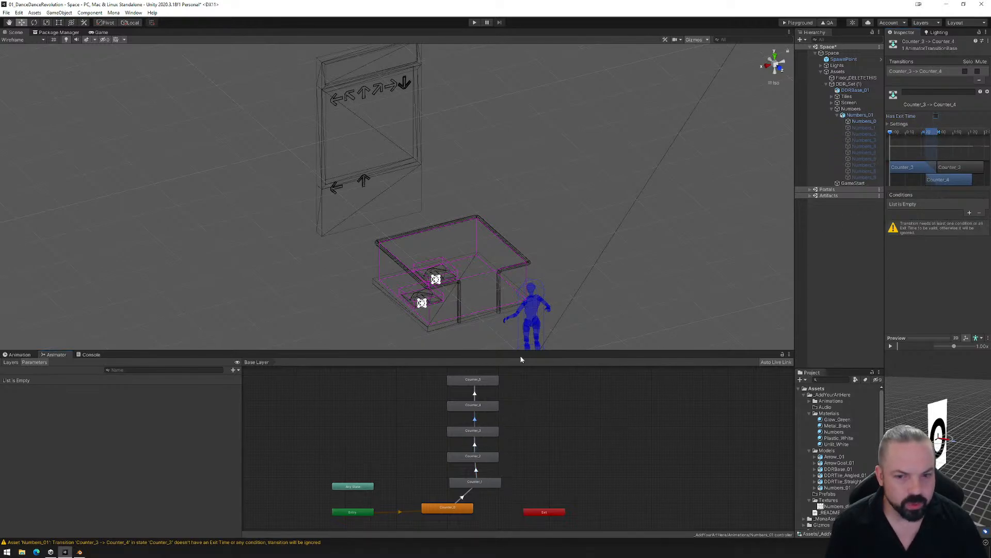
pyautogui.click(475, 394)
pyautogui.click(936, 117)
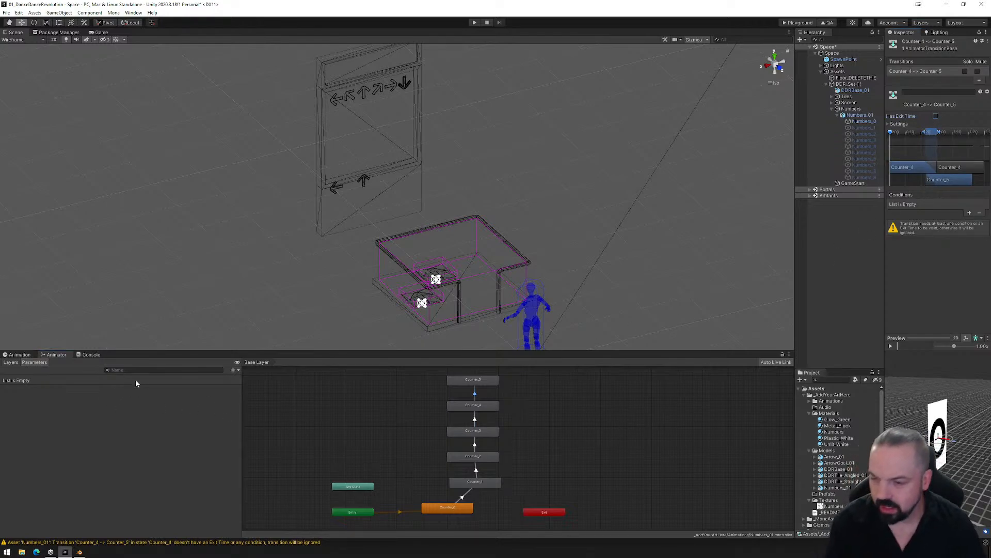
# - Add an Int parameter named Counter to the Animator
pyautogui.click(233, 370)
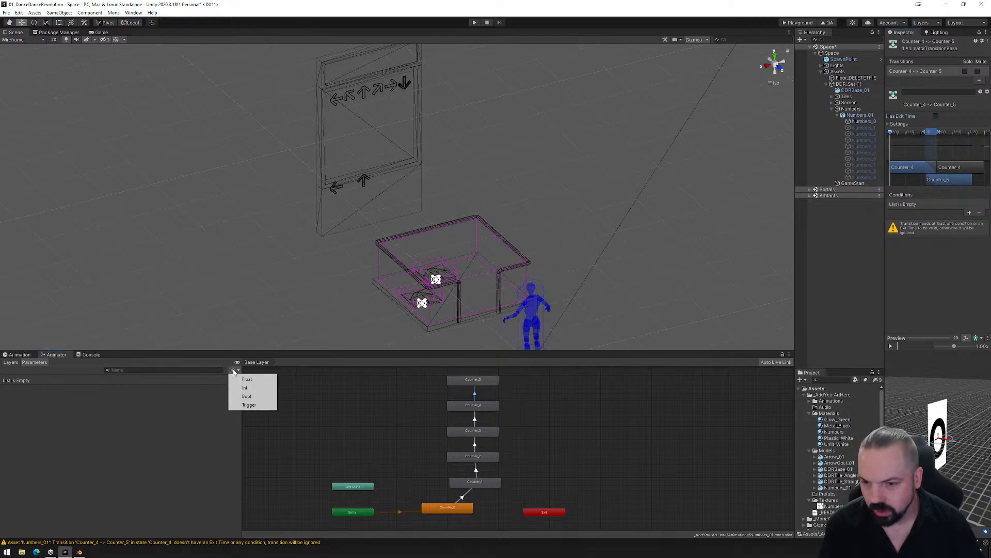
pyautogui.click(250, 389)
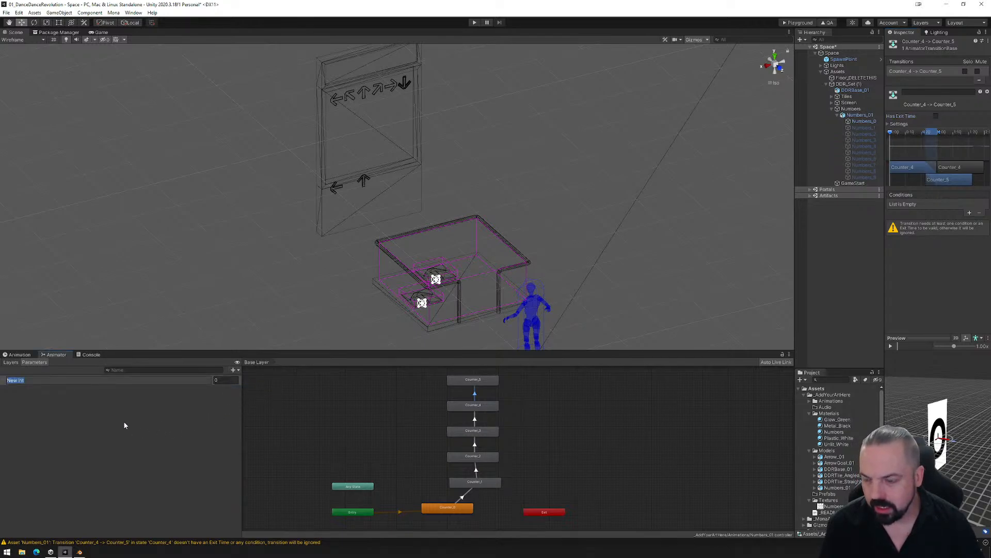
pyautogui.write('Counter')
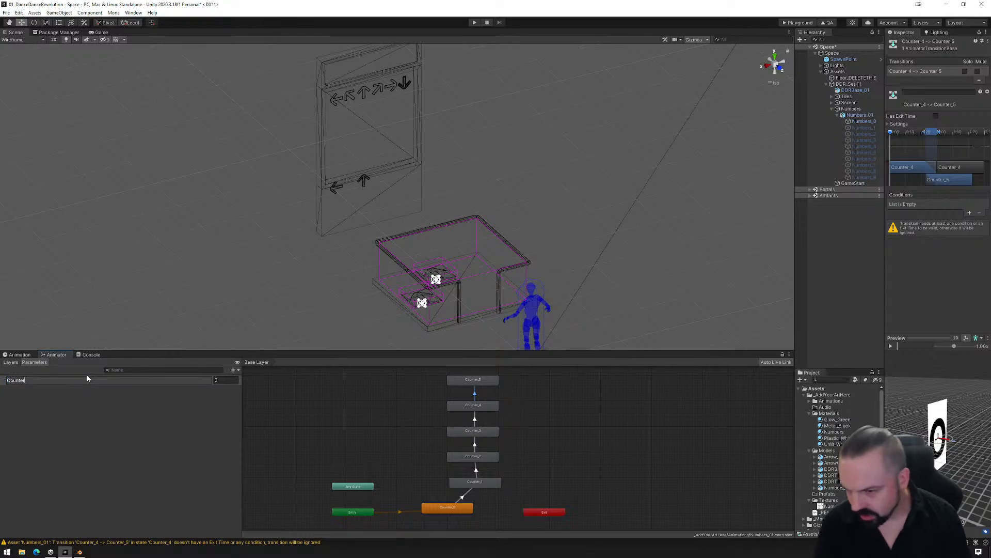
pyautogui.press('Return')
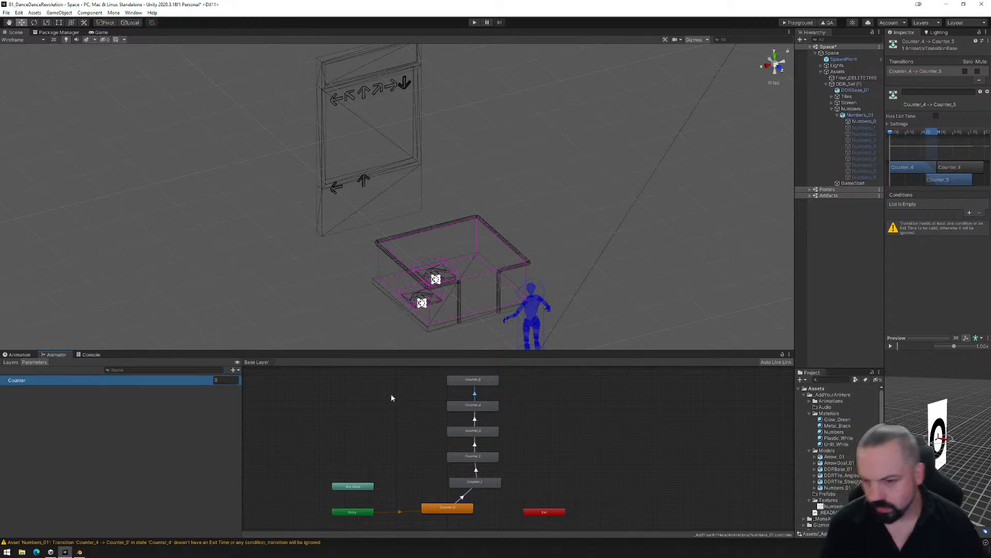
# - Add a Counter Equals 1 condition to the transition from Counter_0 to Counter_1
pyautogui.click(467, 496)
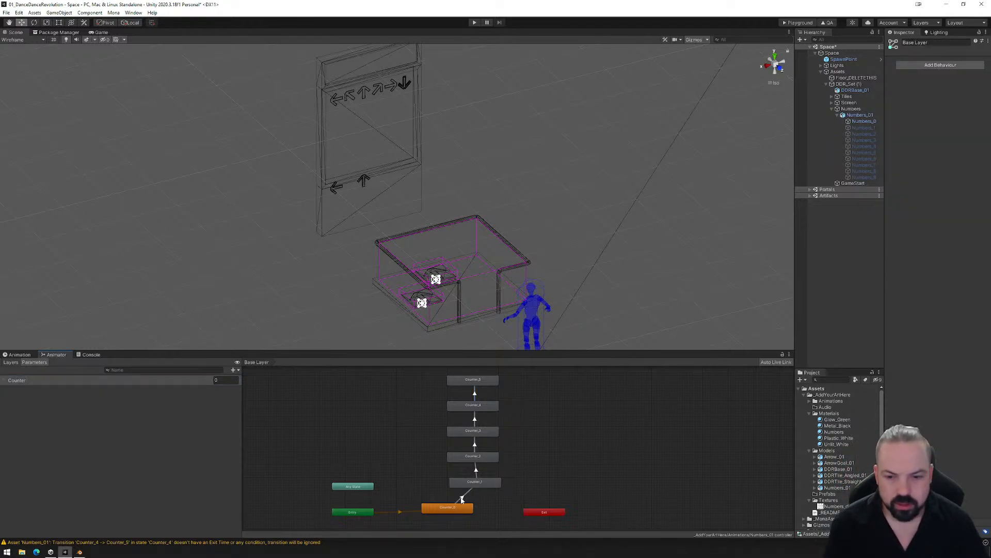
pyautogui.click(462, 497)
pyautogui.click(969, 214)
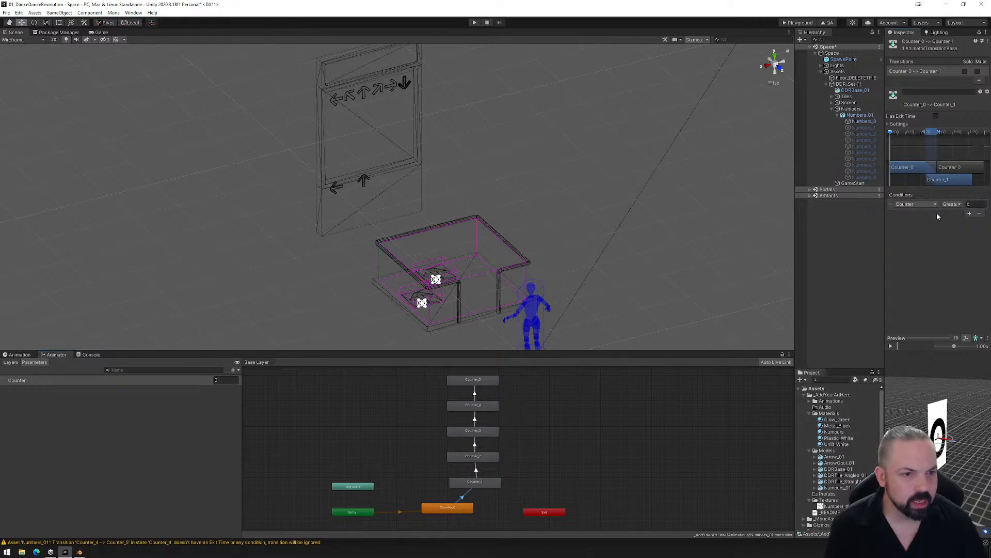
pyautogui.click(954, 205)
pyautogui.click(958, 230)
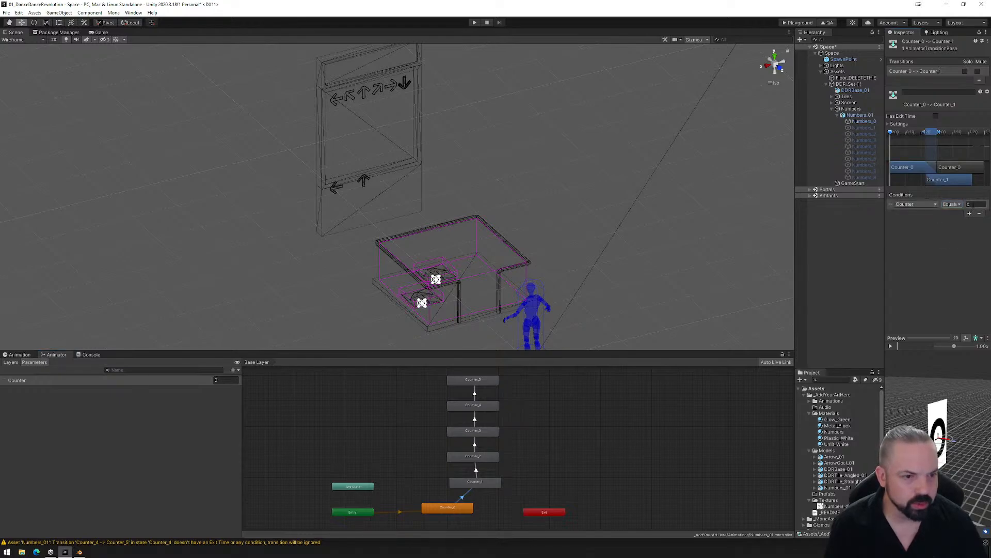
pyautogui.click(974, 204)
pyautogui.write('1')
pyautogui.click(632, 410)
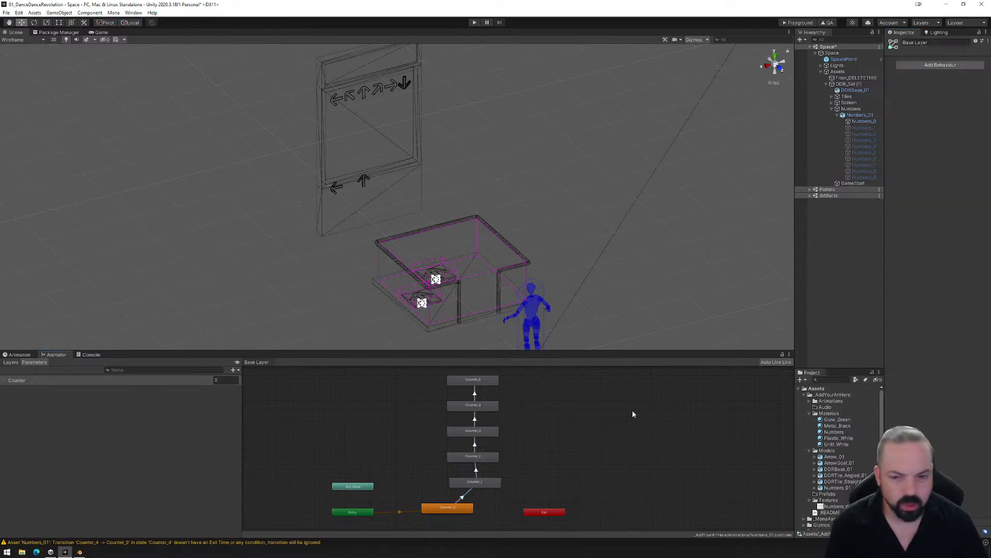
# - Add a Counter Equals 2 condition to the transition from Counter_1 to Counter_2
pyautogui.click(476, 469)
pyautogui.click(969, 213)
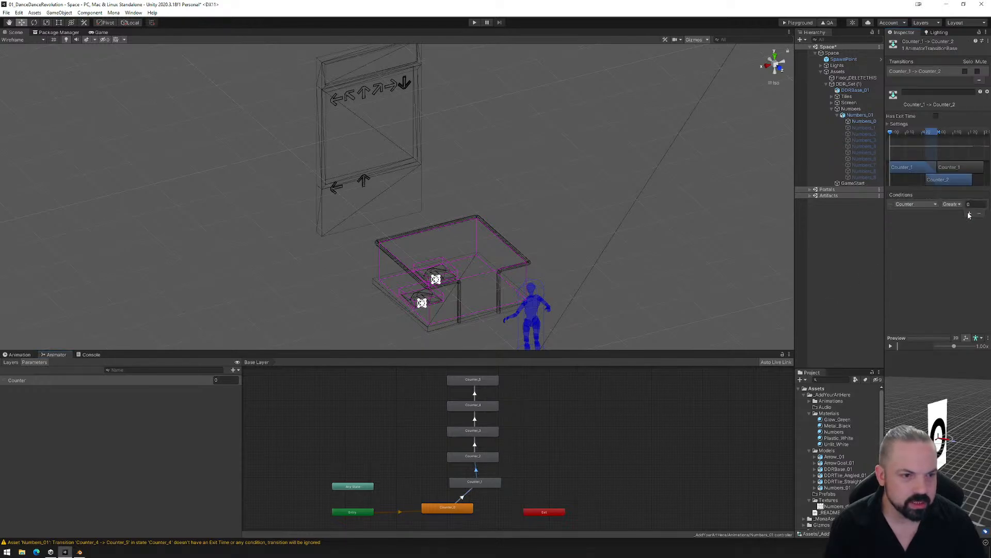
pyautogui.click(953, 205)
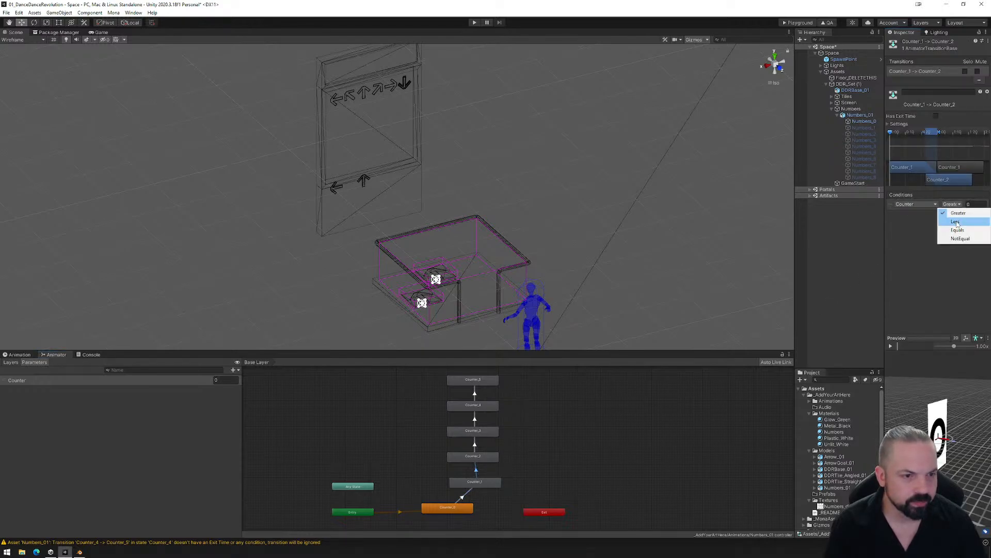
pyautogui.click(957, 231)
pyautogui.click(974, 204)
pyautogui.write('2')
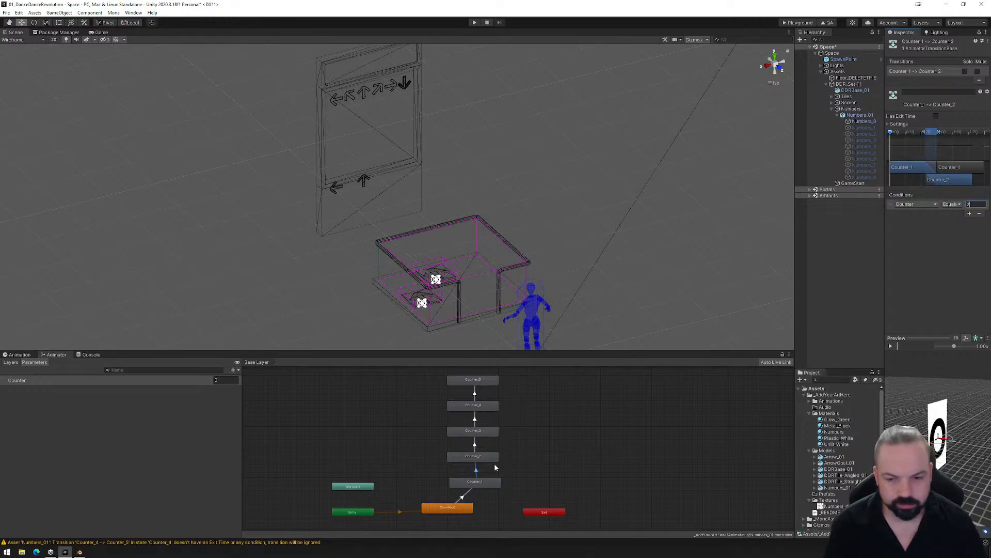
# - Add a condition on the Counter parameter with the Equals comparison to the transition from Counter_2 to Counter_3
pyautogui.click(474, 444)
pyautogui.click(968, 213)
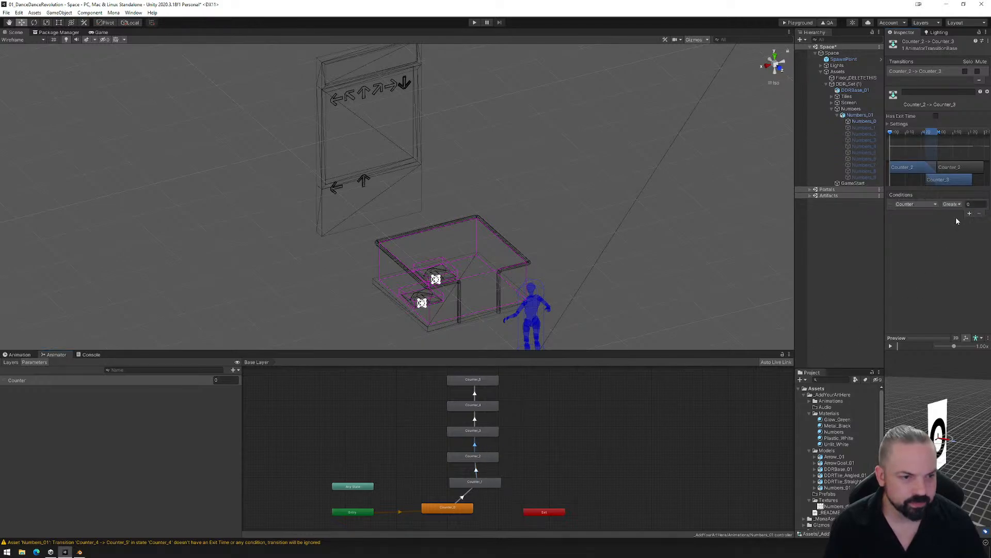
pyautogui.click(952, 204)
pyautogui.click(958, 230)
pyautogui.click(974, 204)
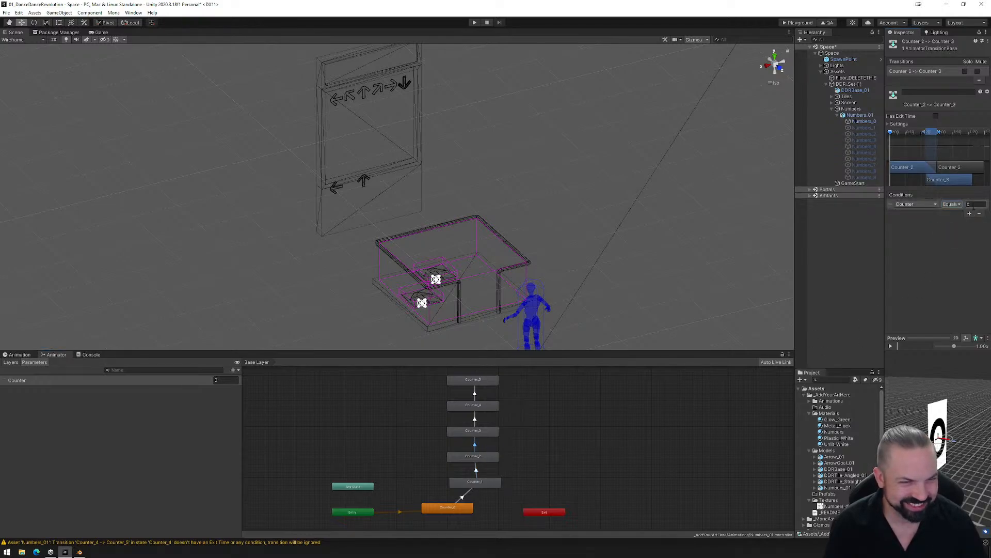
# - Add a condition on the Counter parameter with the Equals comparison to the transition from Counter_3 to Counter_4
pyautogui.click(479, 419)
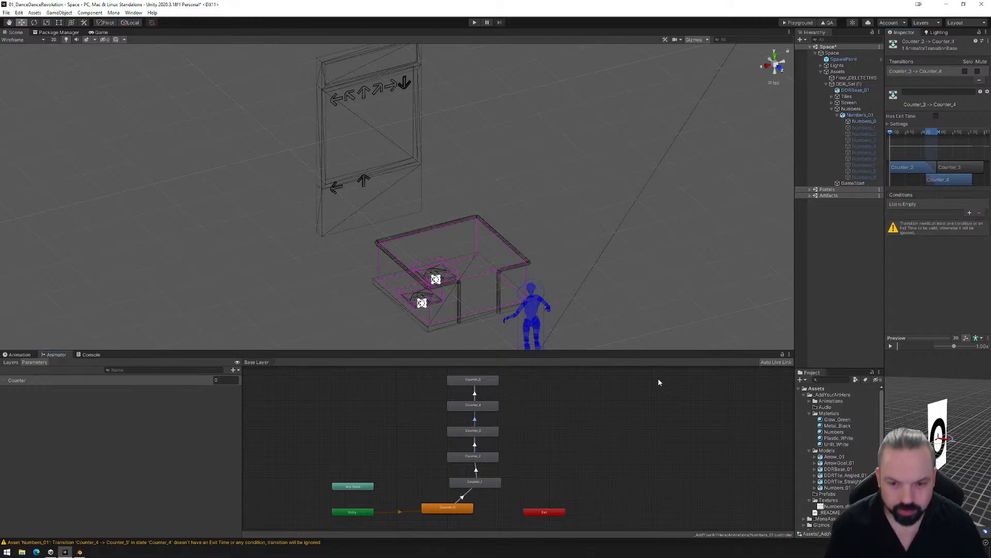
pyautogui.click(968, 213)
pyautogui.click(954, 204)
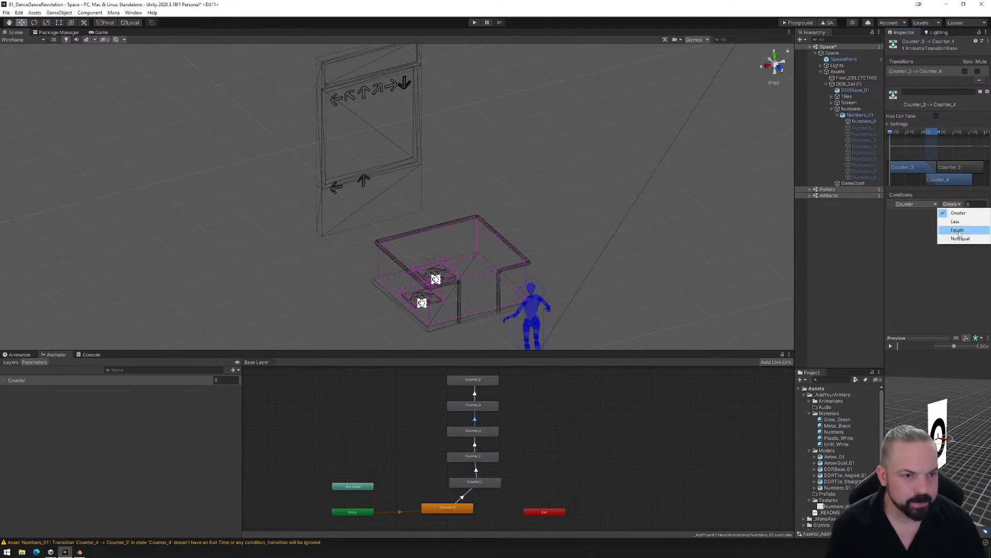
pyautogui.click(958, 230)
pyautogui.click(974, 204)
# - Add a Counter Equals 5 condition to the transition from Counter_4 to Counter_5
pyautogui.click(475, 394)
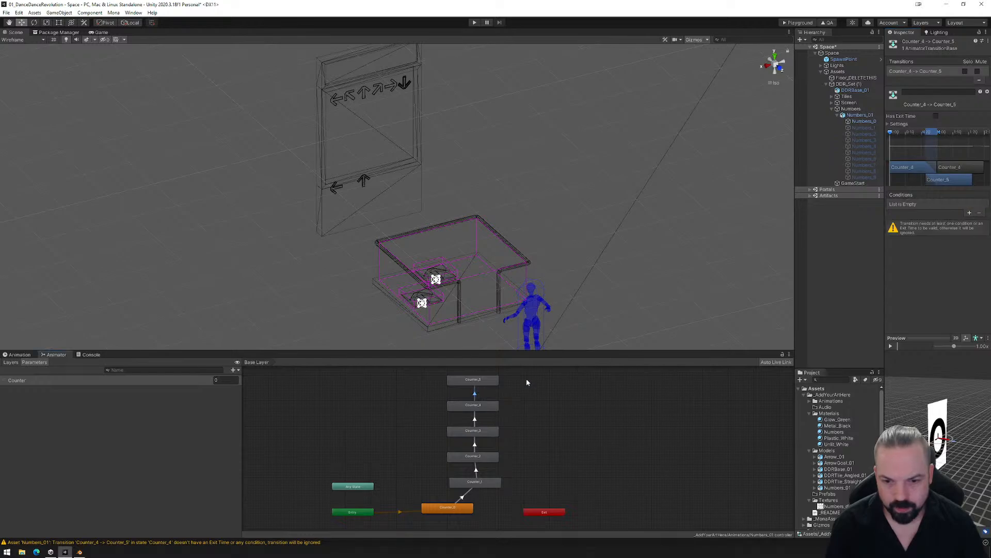
pyautogui.click(969, 213)
pyautogui.click(952, 204)
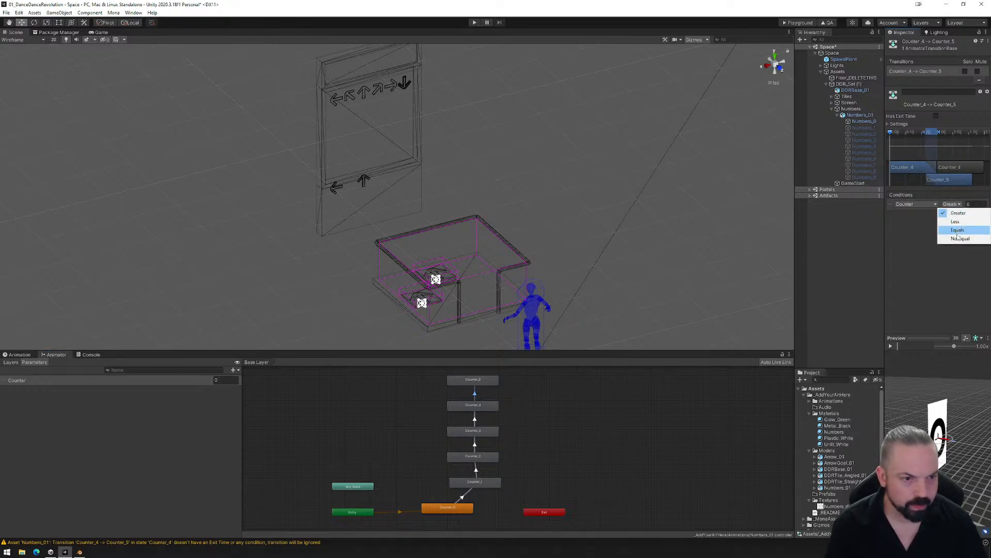
pyautogui.click(959, 232)
pyautogui.click(974, 204)
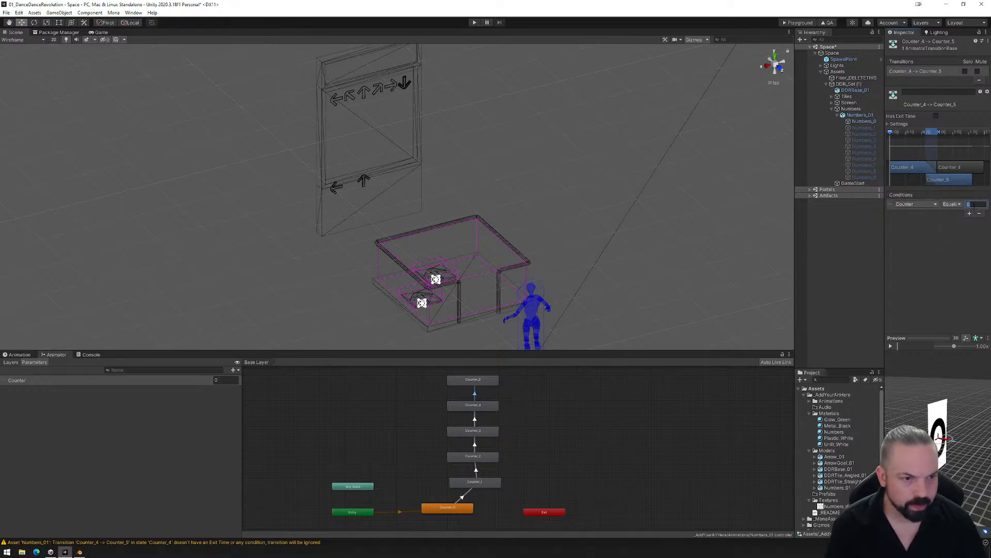
pyautogui.click(584, 402)
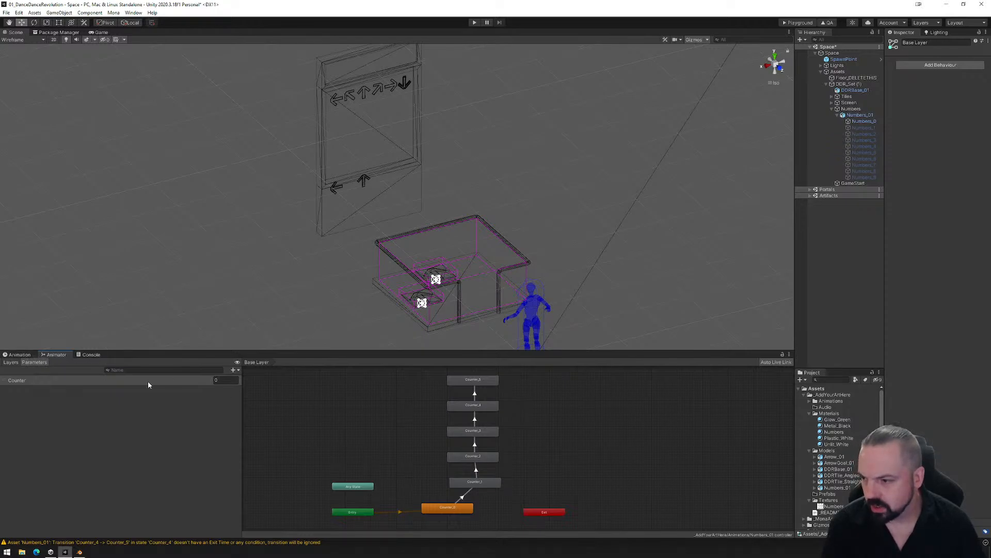
# - Collapse the Numbers group and create an empty child object under DDR_Set (1)
pyautogui.click(833, 110)
pyautogui.click(849, 115)
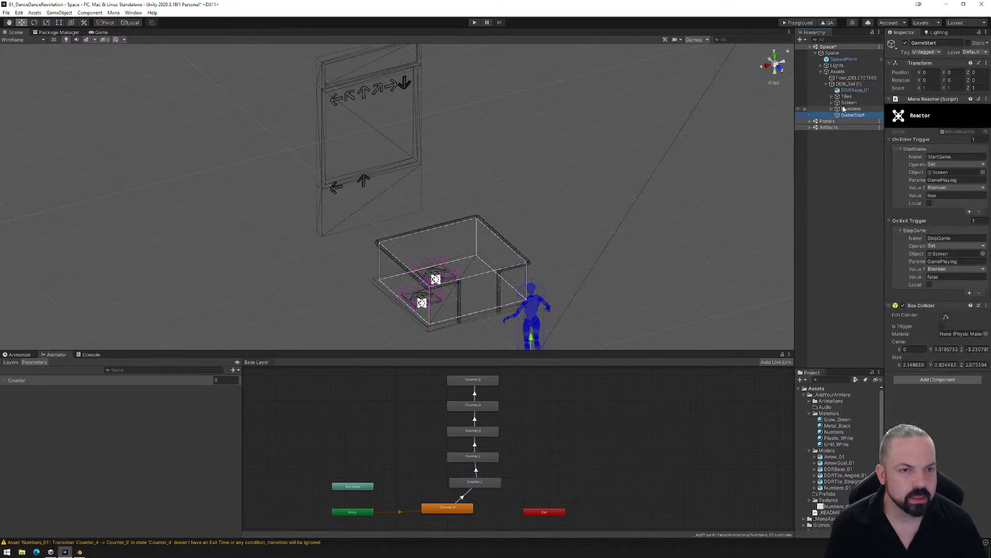
pyautogui.click(842, 86)
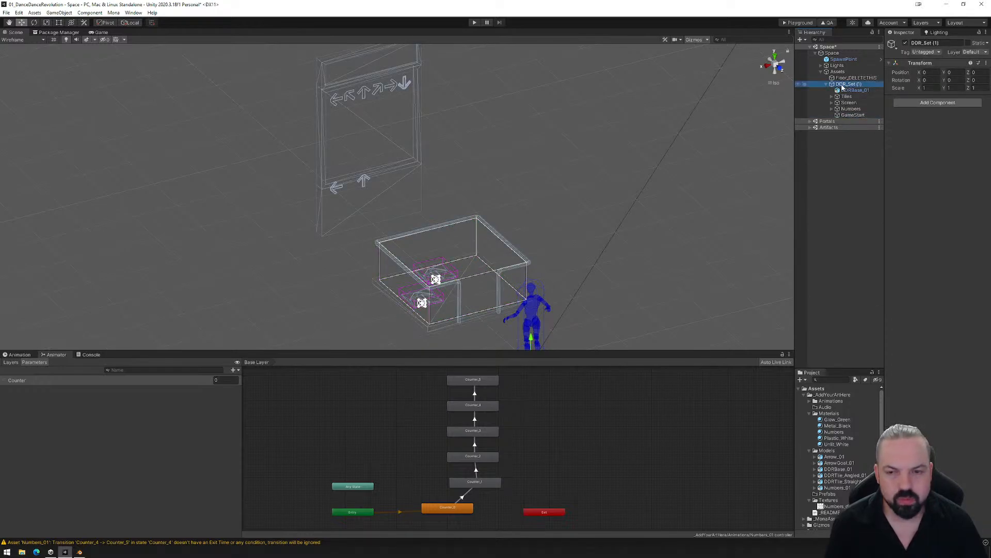
pyautogui.rightClick(843, 88)
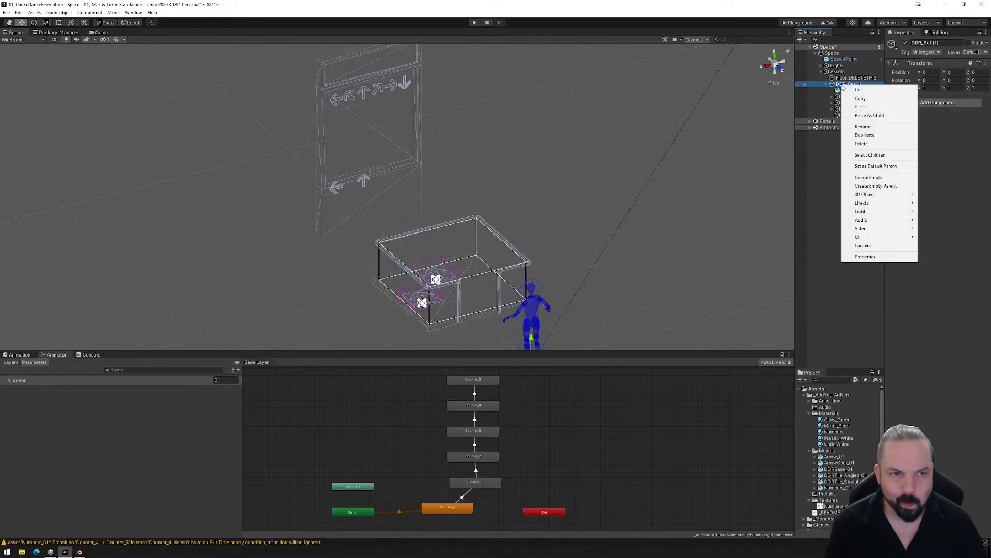
pyautogui.click(869, 178)
# - Rename the GameStart reactor object as R_GameStart
pyautogui.click(853, 115)
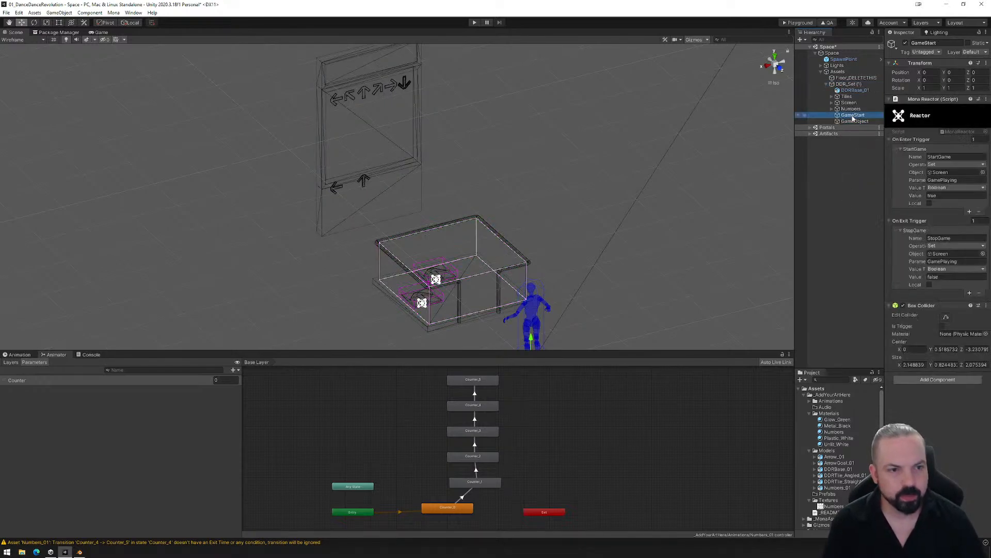
pyautogui.click(849, 116)
pyautogui.click(842, 116)
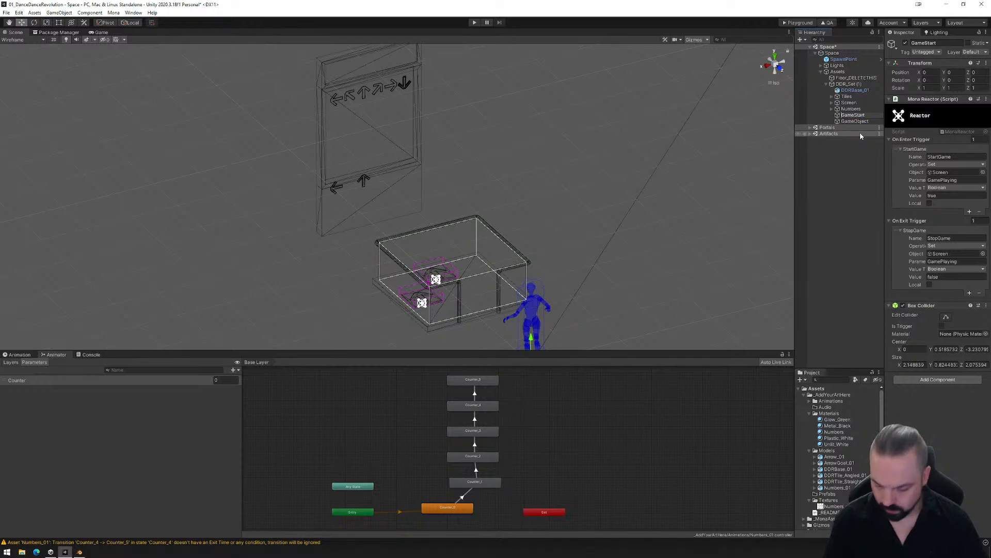
pyautogui.write('R_')
pyautogui.press('Return')
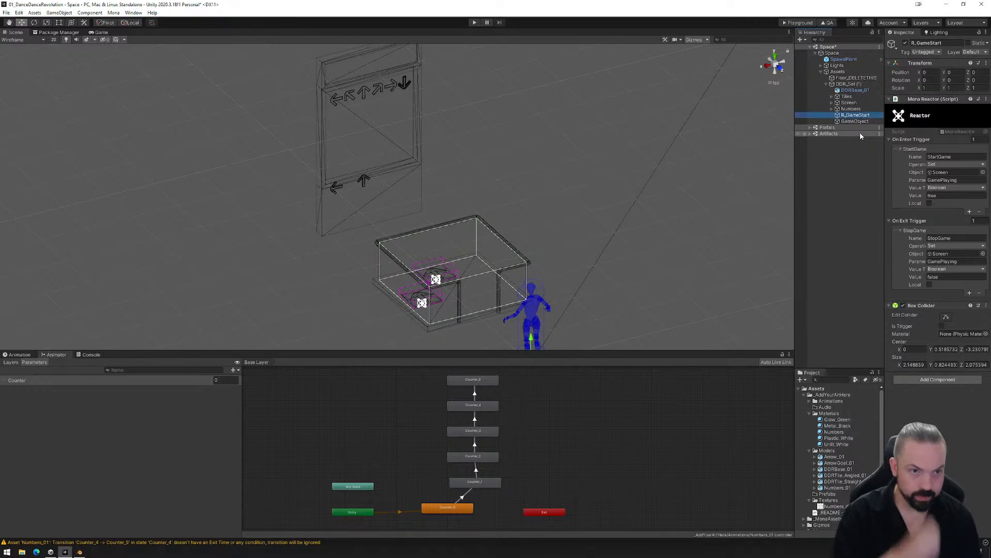
# - Rename the new empty object under DDR_Set (1) as R_ScoreCheck
pyautogui.click(853, 121)
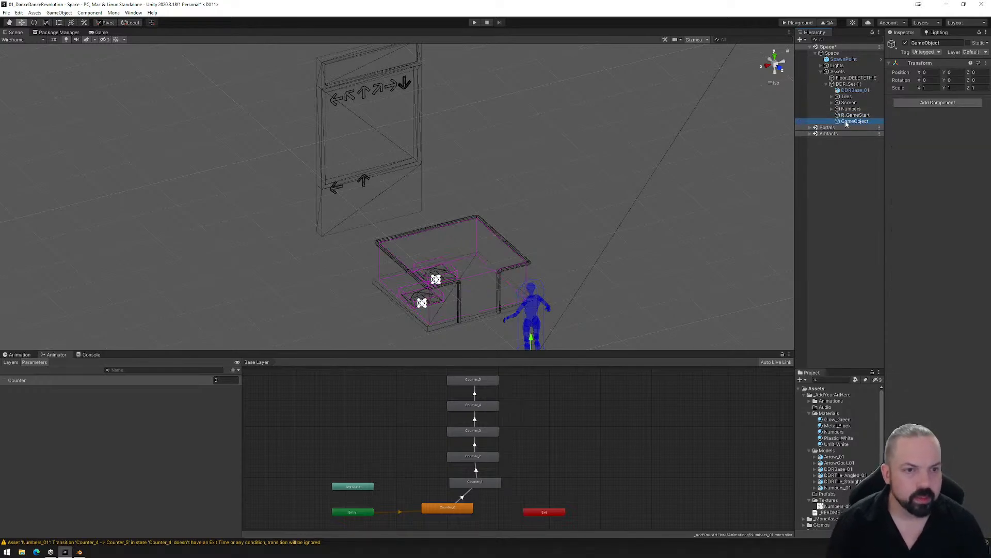
pyautogui.press('F2')
pyautogui.write('R_ScoreCheck')
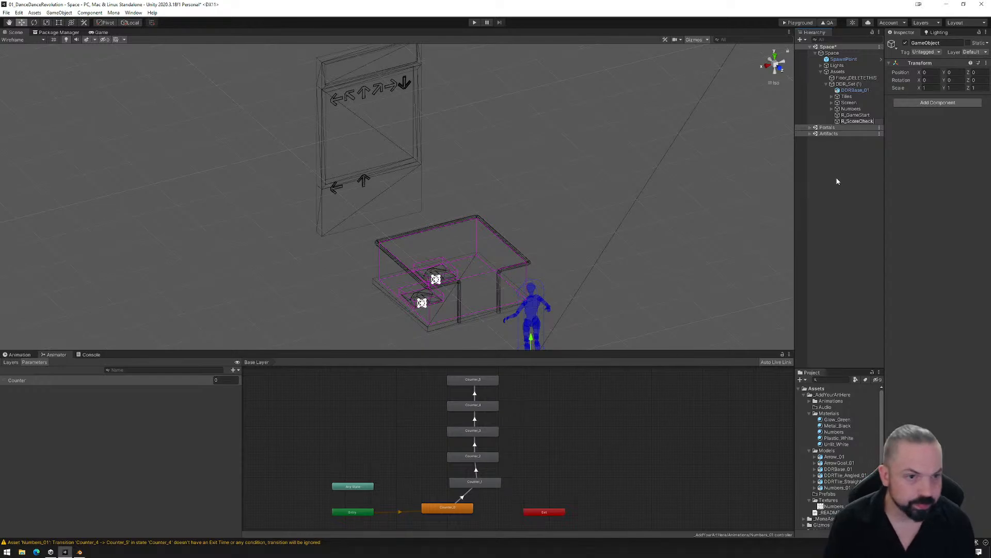
pyautogui.press('Return')
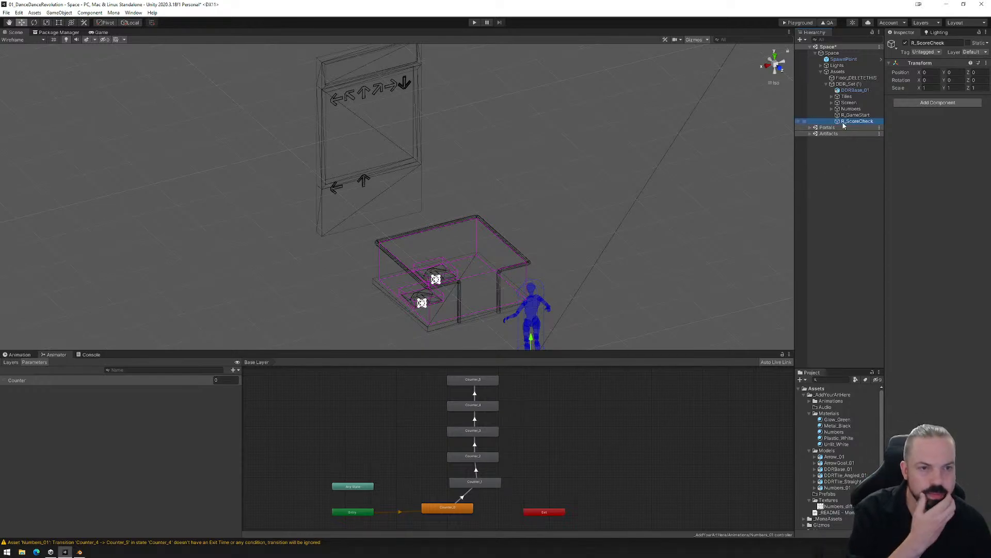
# - Add a Mona Reactor component and a Box Collider component to R_ScoreCheck
pyautogui.click(932, 103)
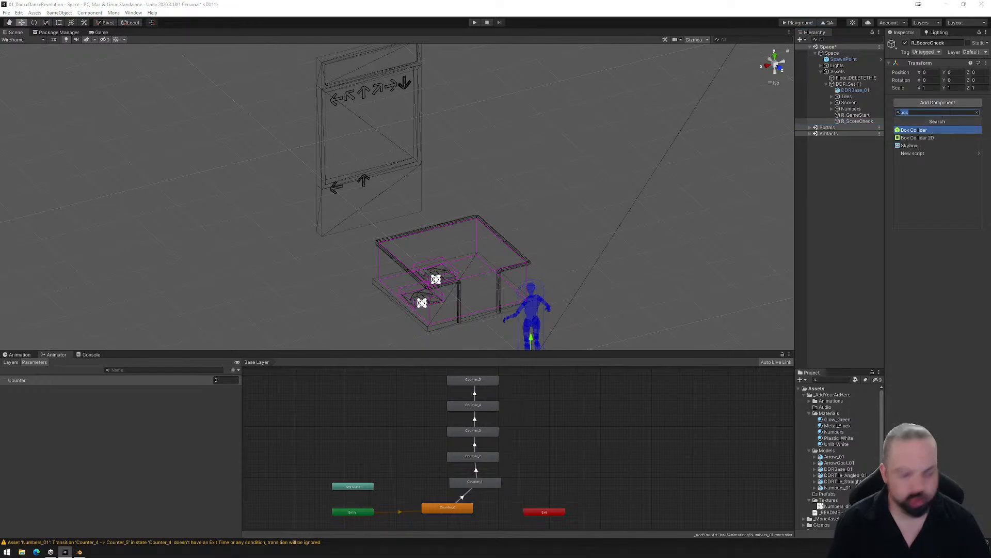
pyautogui.write('rea')
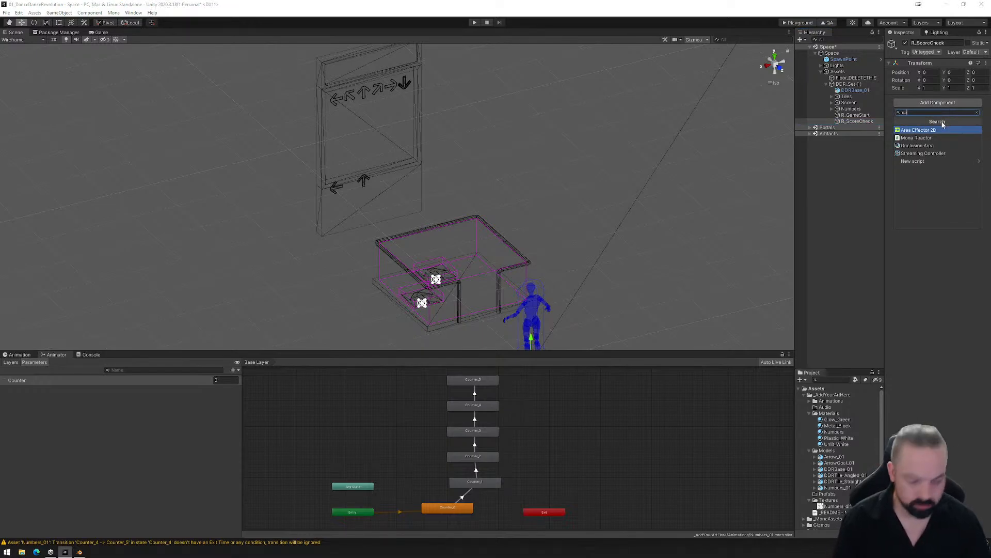
pyautogui.click(932, 136)
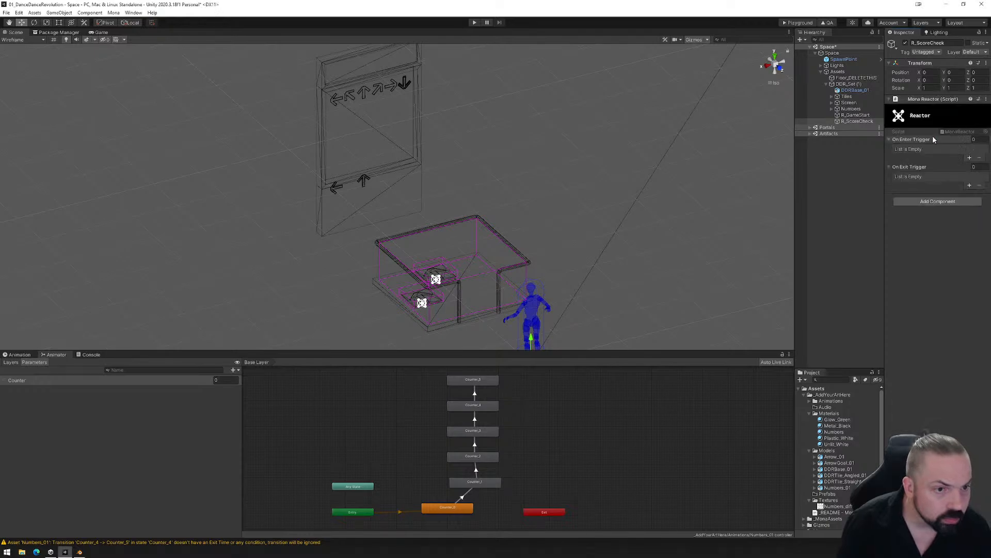
pyautogui.click(937, 201)
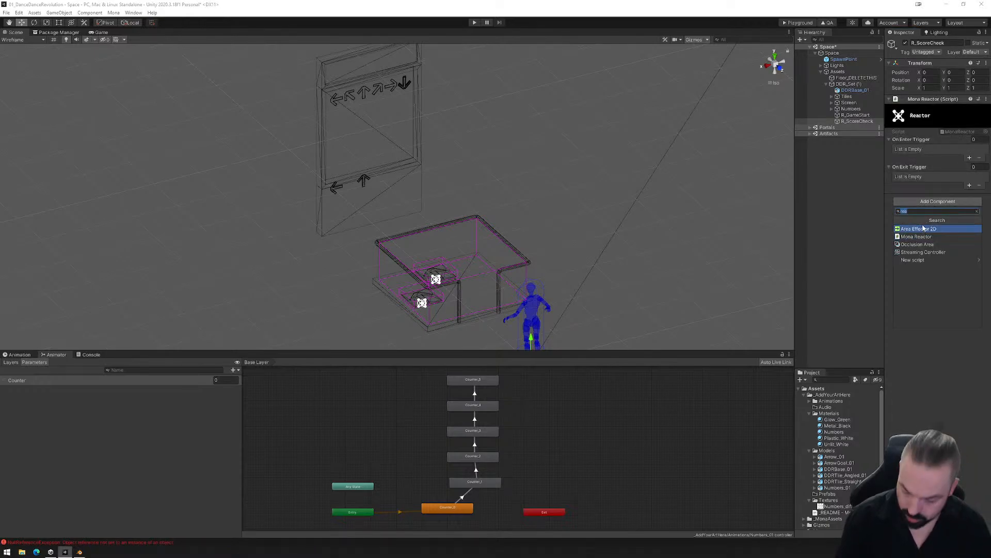
pyautogui.write('bo')
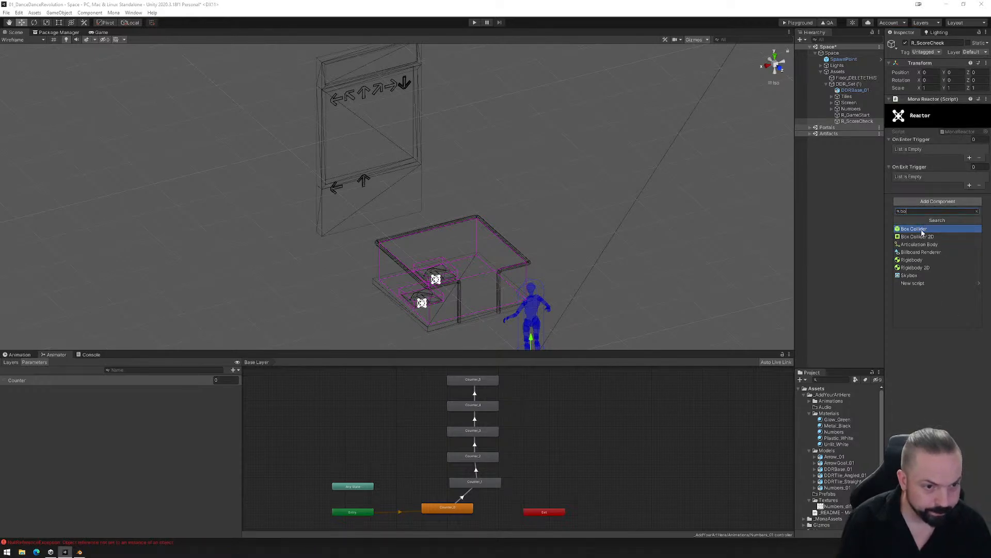
pyautogui.click(922, 232)
pyautogui.press('f')
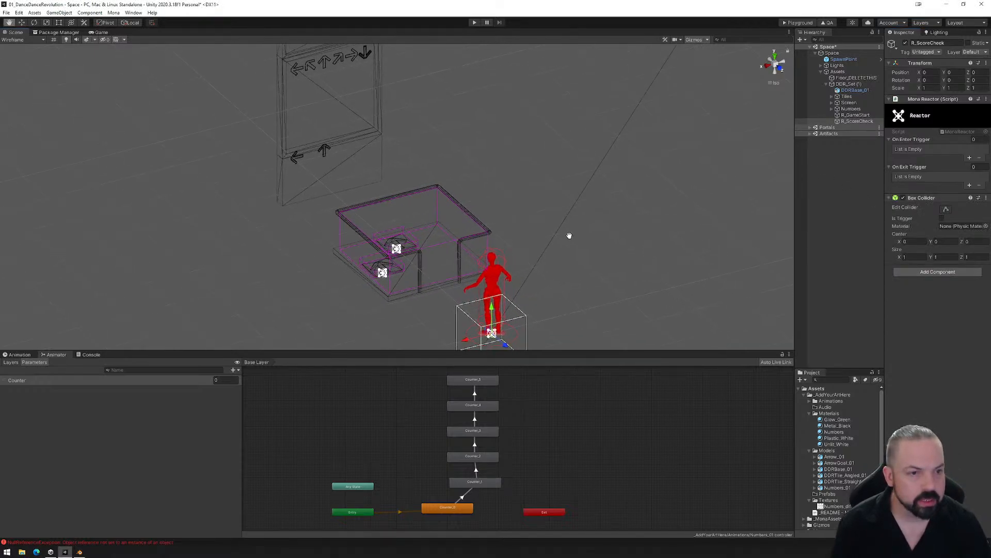
# - Add an On Enter Trigger entry named AddScore to the R_ScoreCheck reactor
pyautogui.click(970, 159)
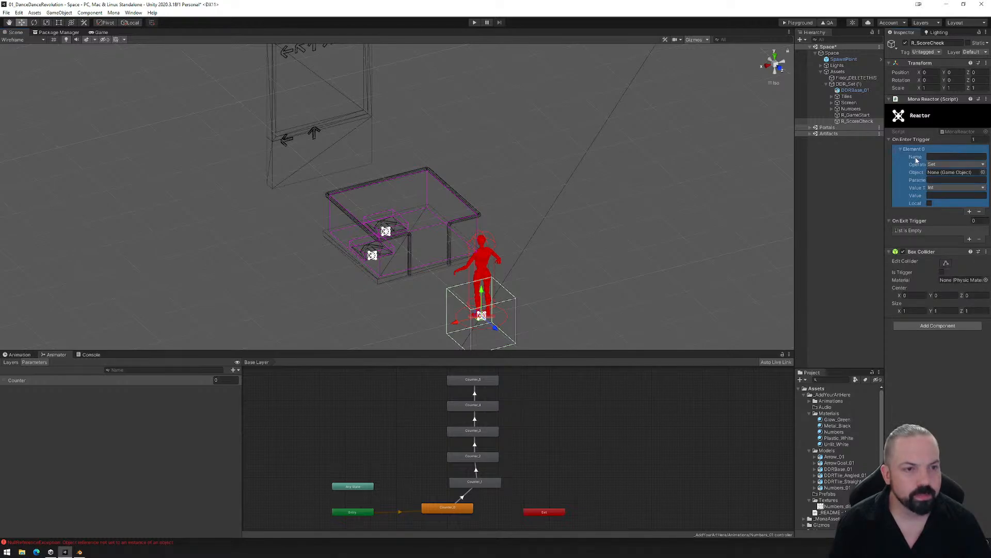
pyautogui.click(932, 156)
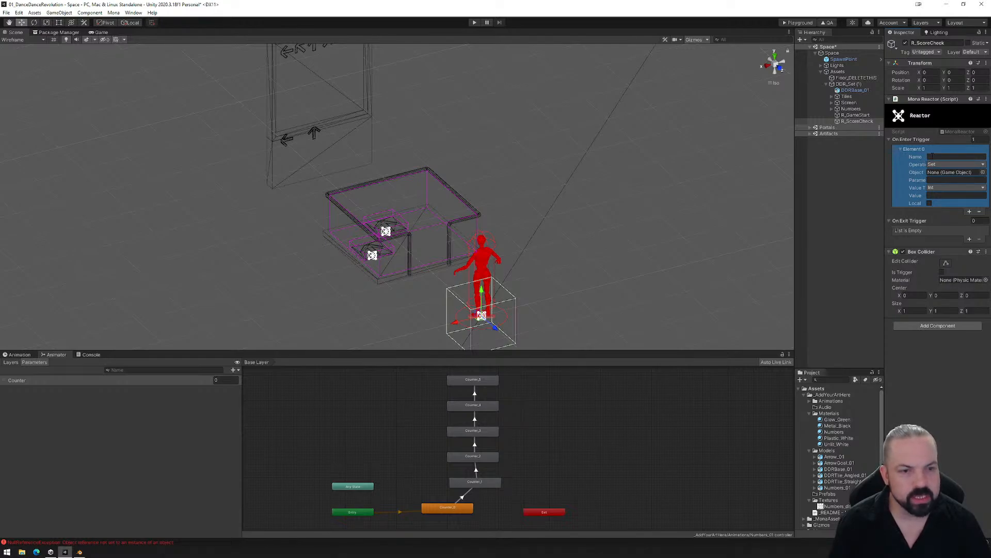
pyautogui.click(933, 156)
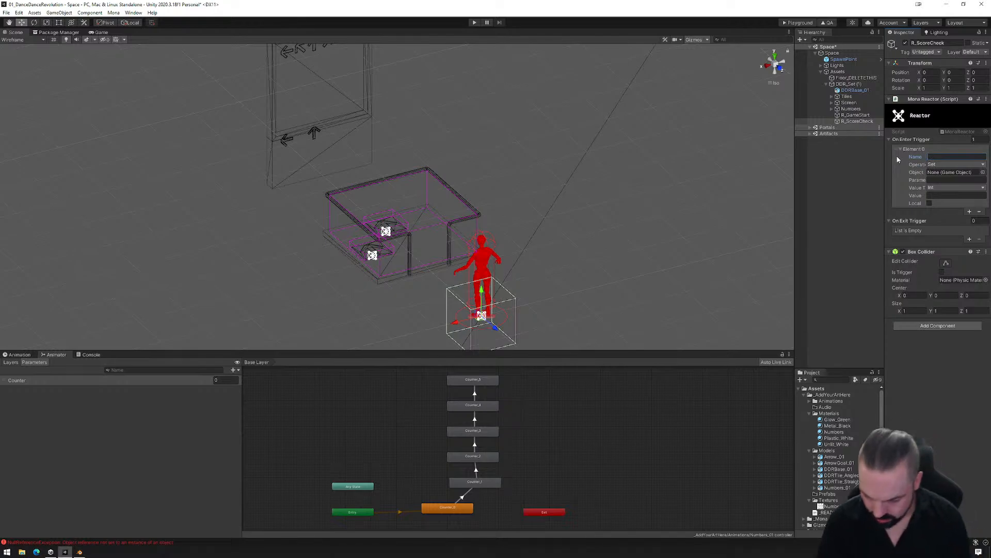
pyautogui.write('AddScore')
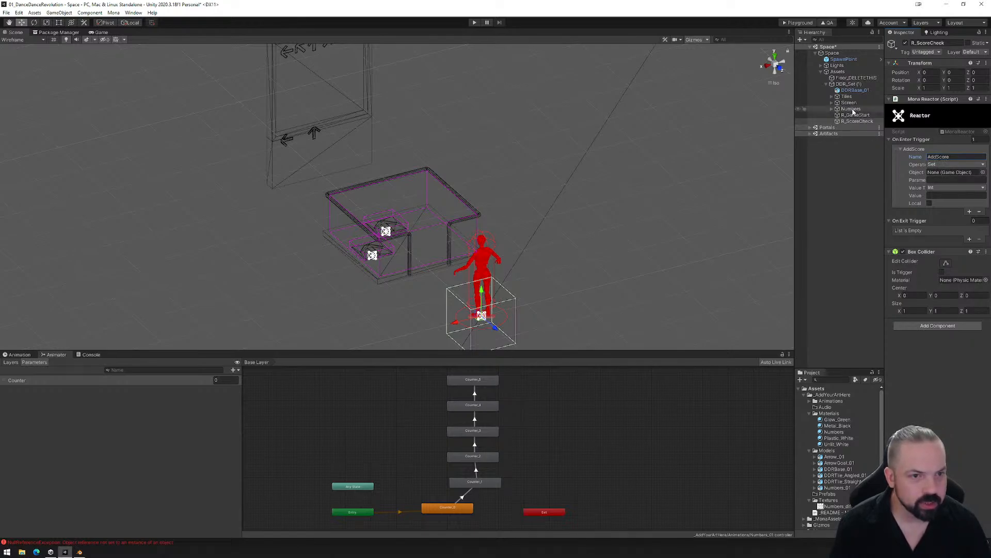
# - Assign Numbers_01, the child of the Numbers group that carries the Animator, as the target object of AddScore
pyautogui.click(834, 108)
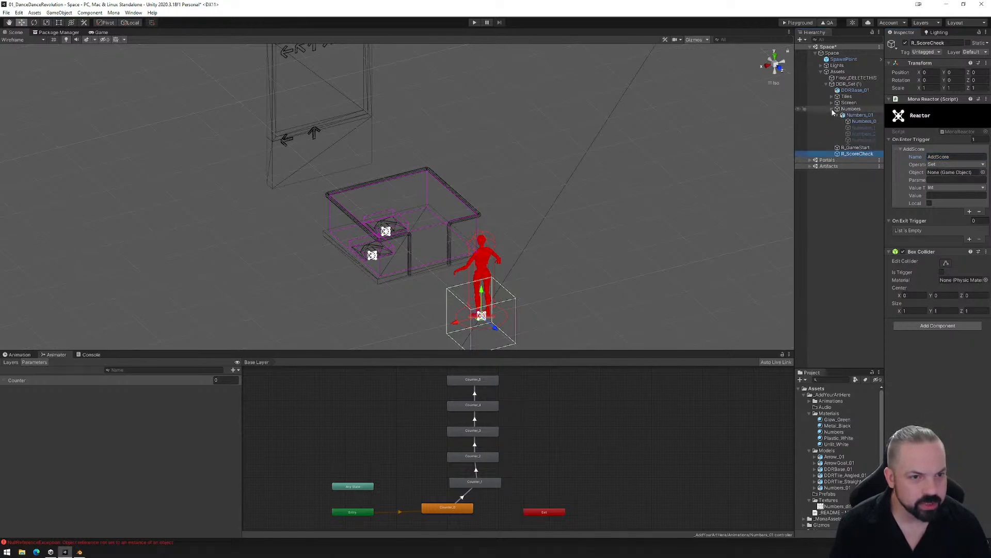
pyautogui.click(859, 117)
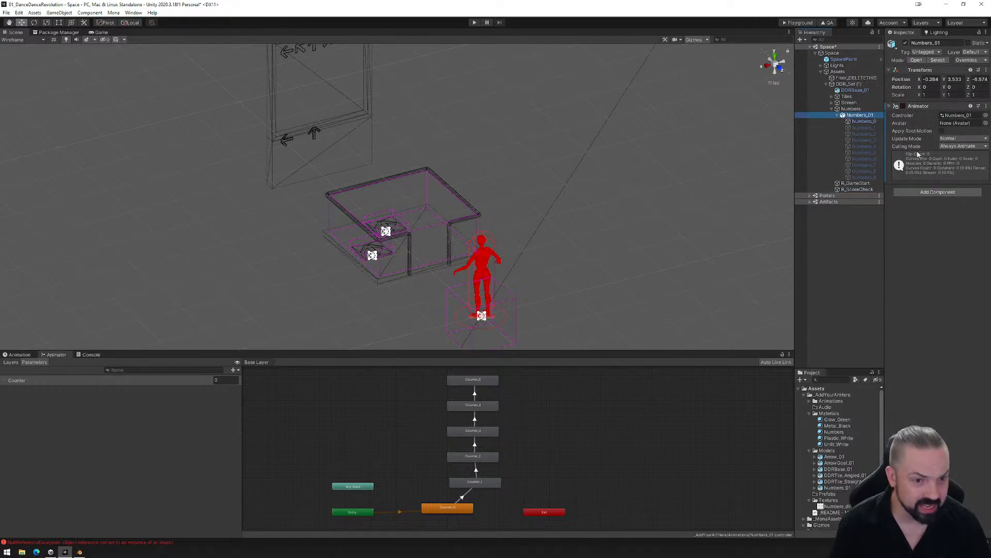
pyautogui.click(857, 189)
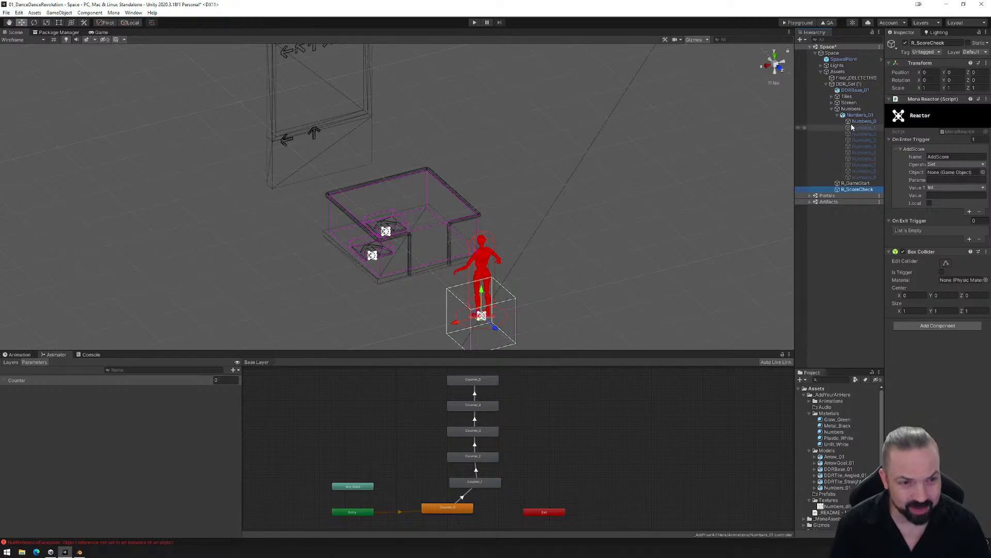
pyautogui.click(935, 158)
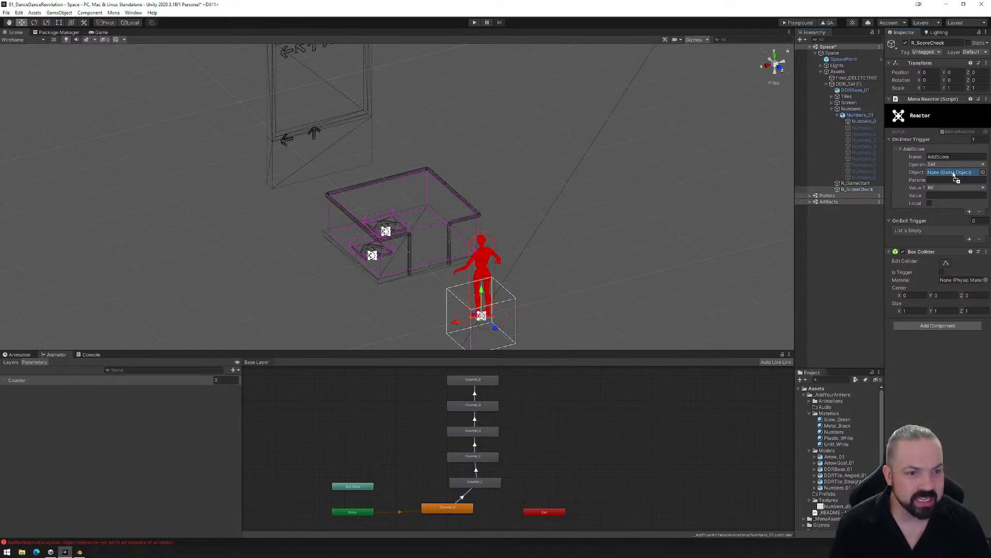
pyautogui.moveTo(955, 177); pyautogui.dragTo(953, 179)
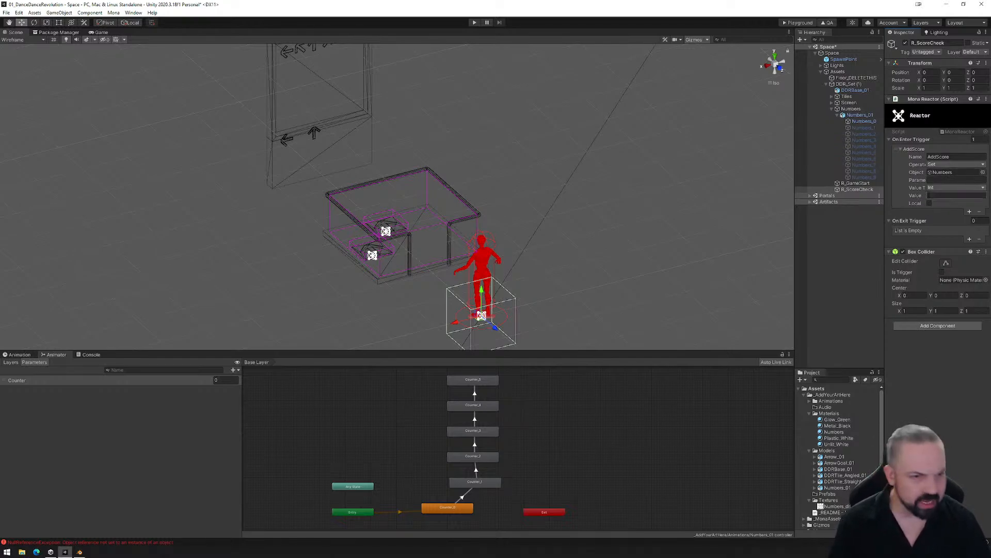
pyautogui.moveTo(895, 143); pyautogui.dragTo(941, 173)
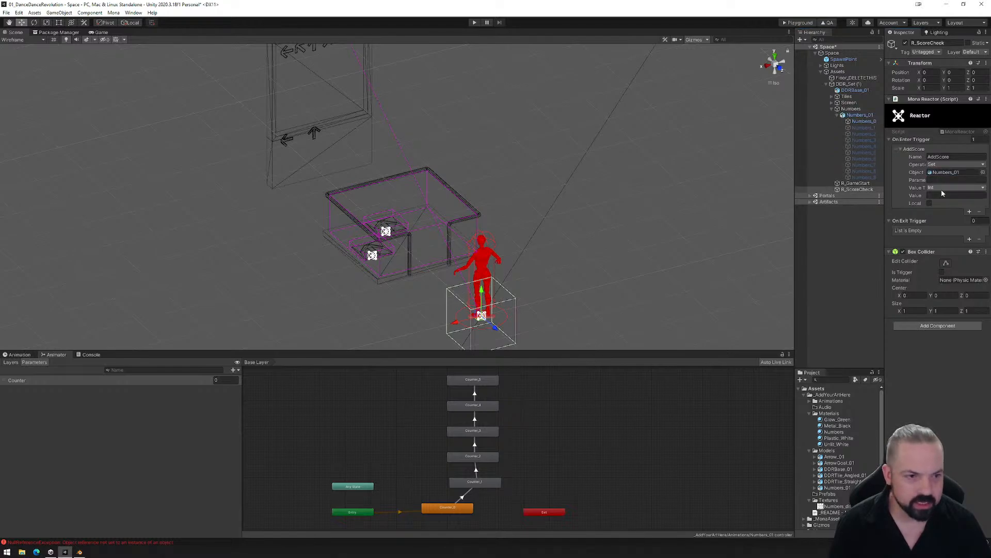
pyautogui.scroll(-8, 475, 197)
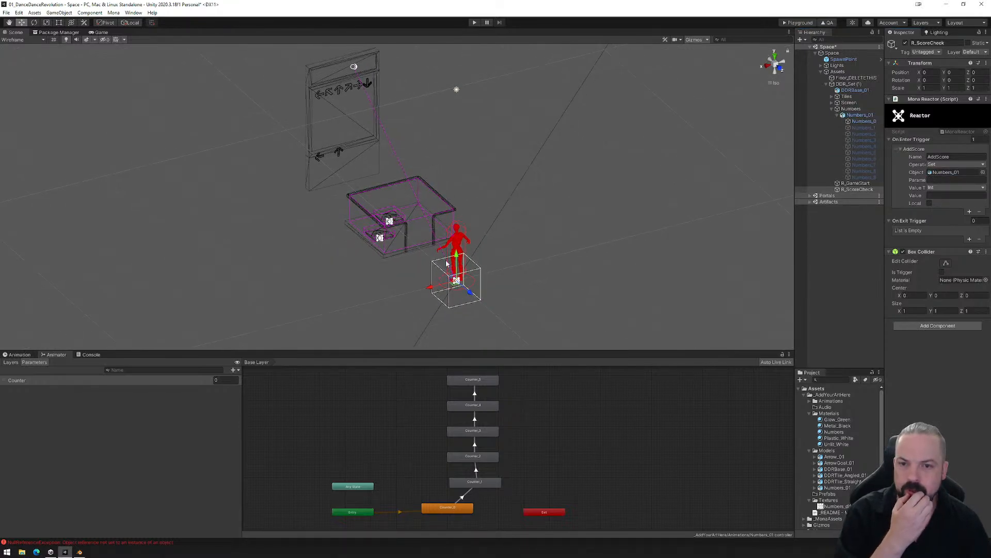
pyautogui.hotkey('ctrl', 'z')
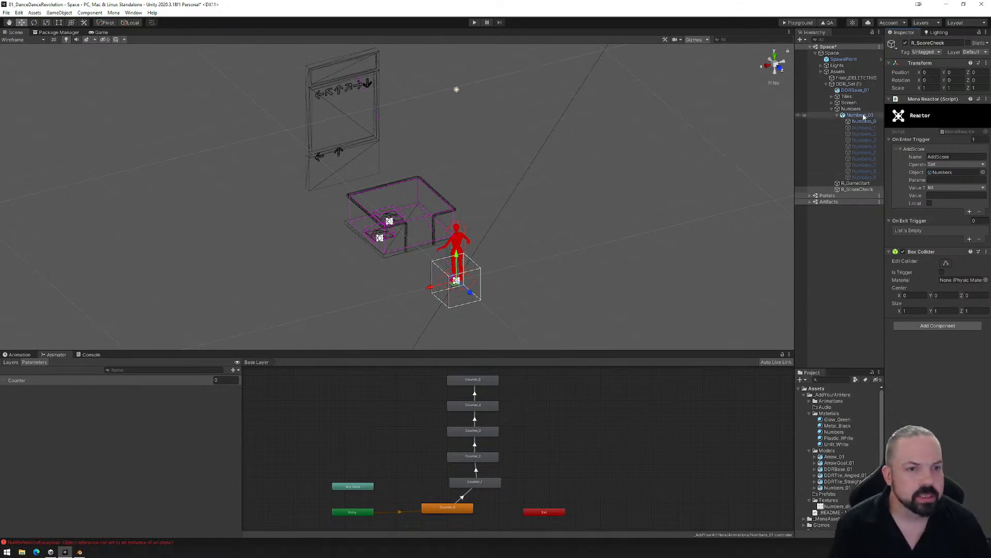
pyautogui.moveTo(863, 116); pyautogui.dragTo(939, 174)
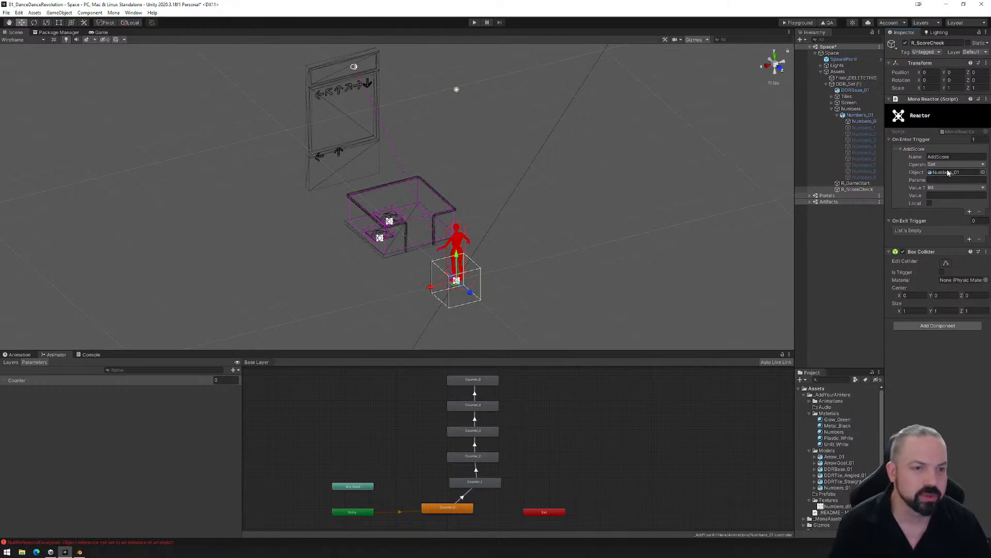
pyautogui.click(940, 173)
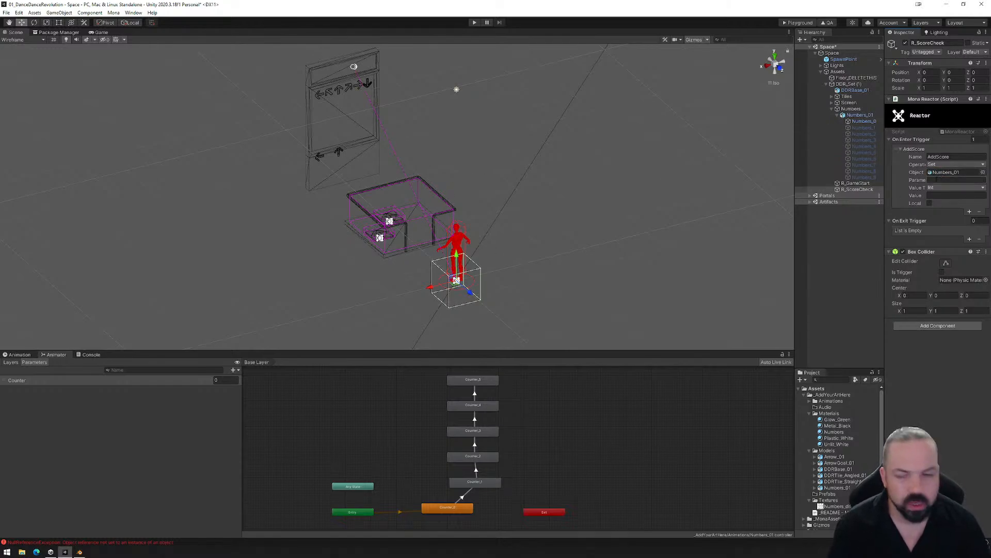
# - Set AddScore to change the Counter parameter with the Addition operation and a value of 1
pyautogui.click(943, 180)
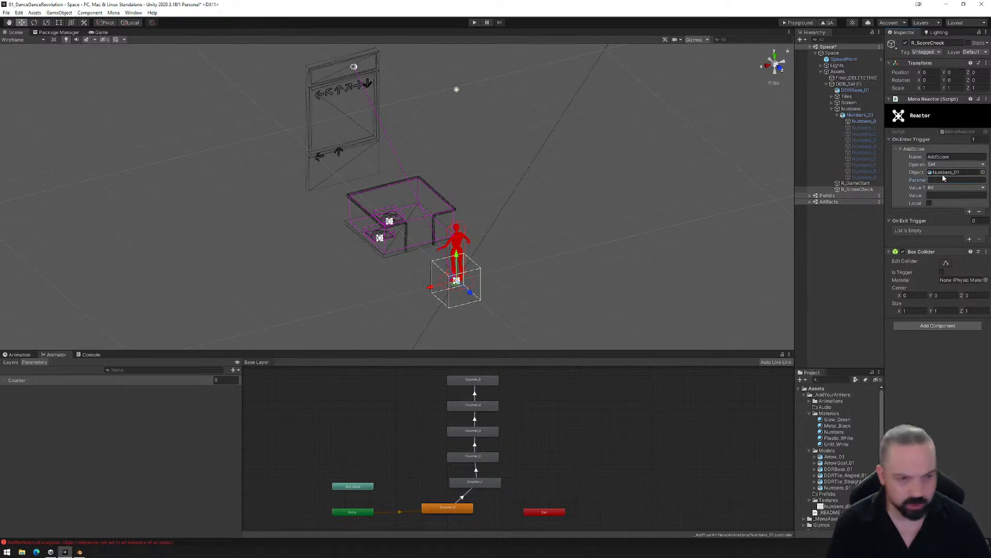
pyautogui.write('Cou')
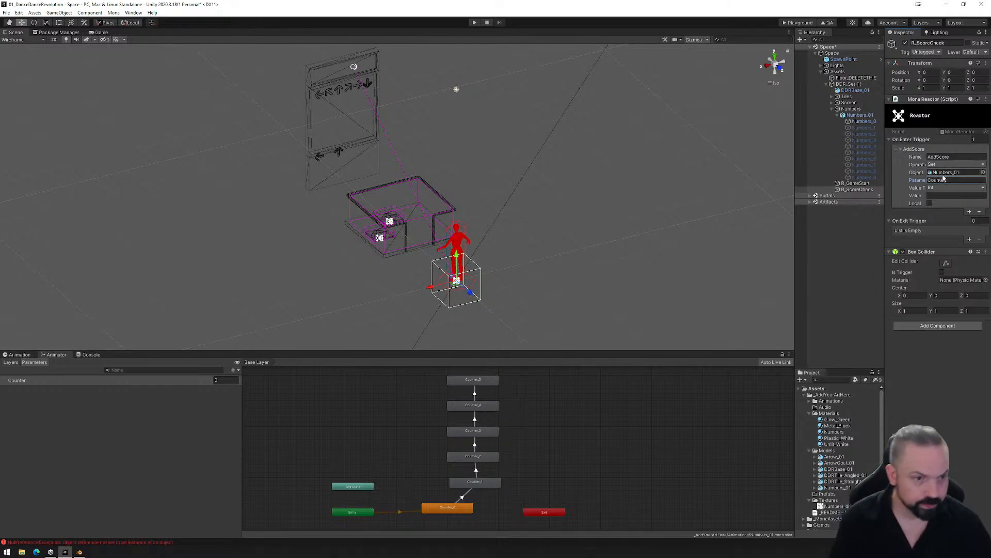
pyautogui.write('nter')
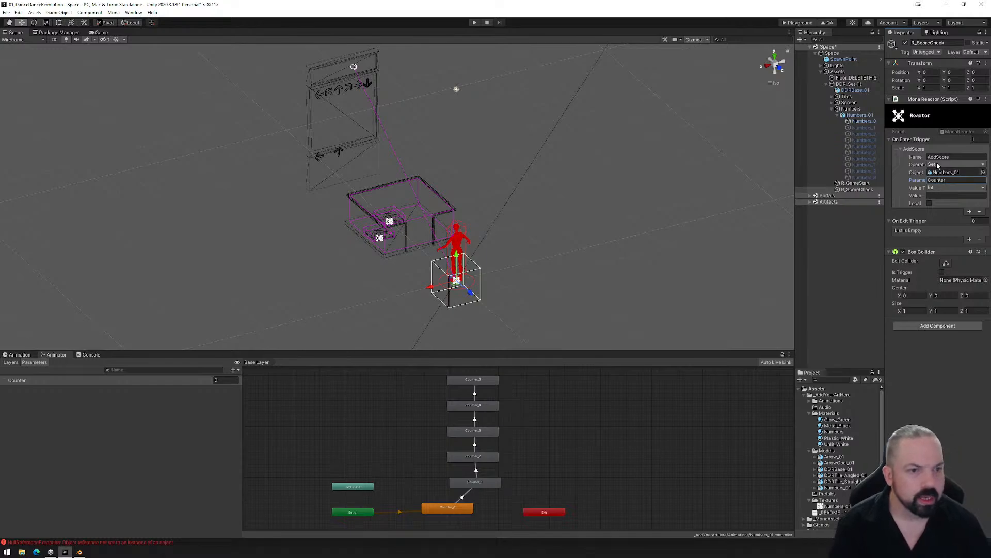
pyautogui.click(939, 166)
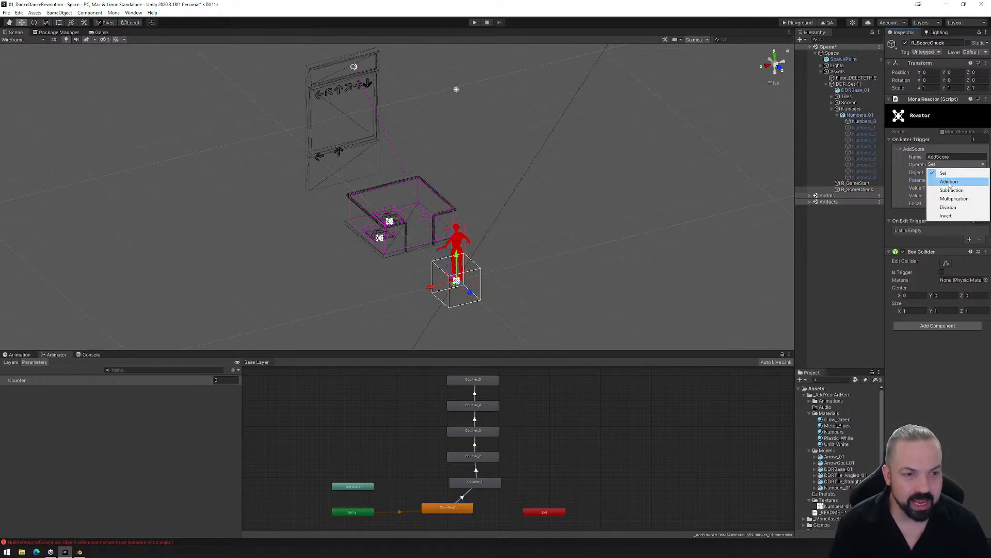
pyautogui.click(949, 183)
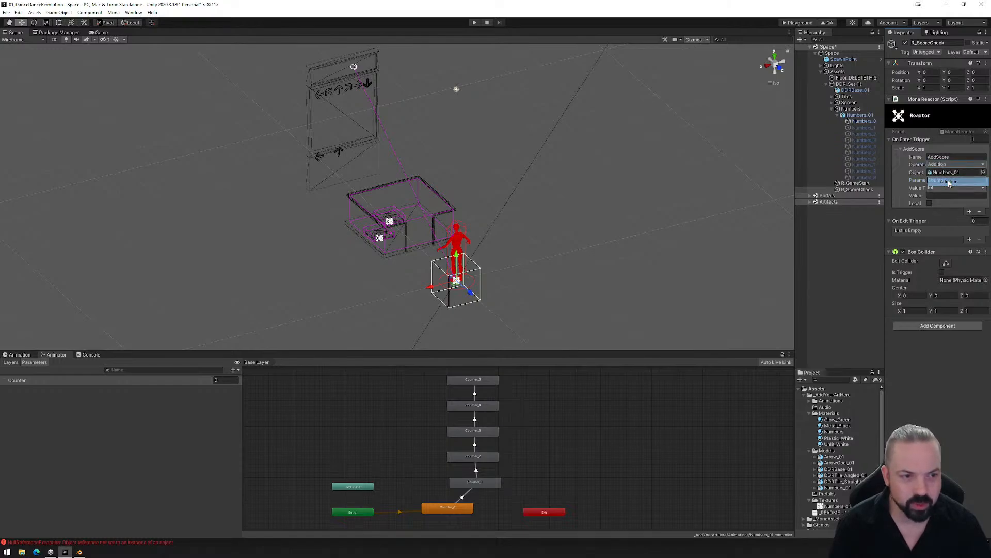
pyautogui.click(939, 196)
pyautogui.write('1')
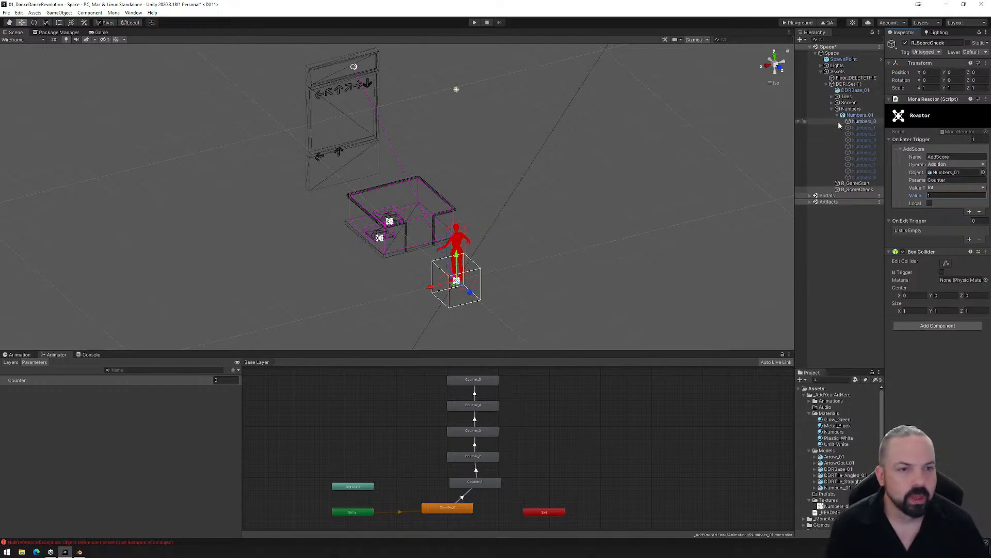
# - Shrink the footprint of R_ScoreCheck's Box Collider to about 0.61 by 0.59
pyautogui.click(857, 189)
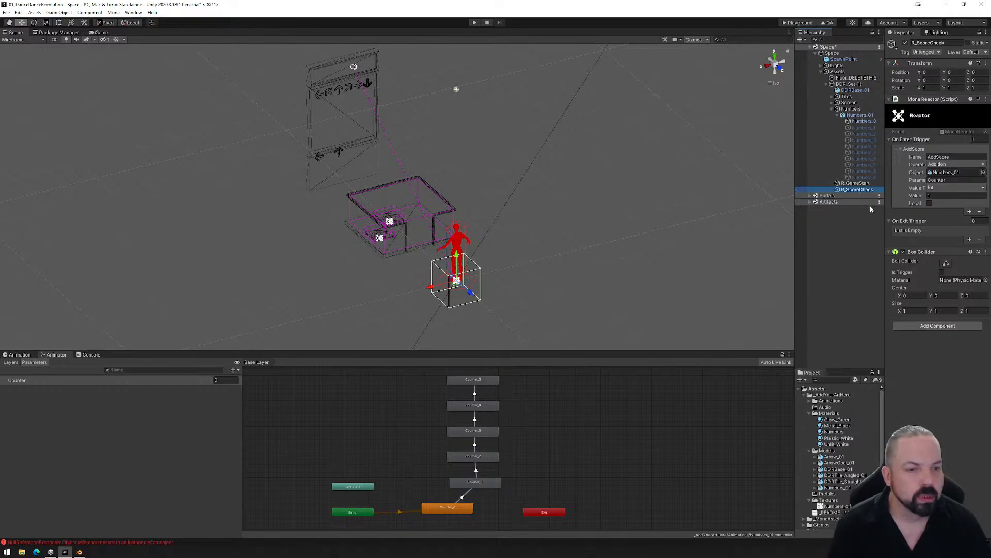
pyautogui.click(776, 59)
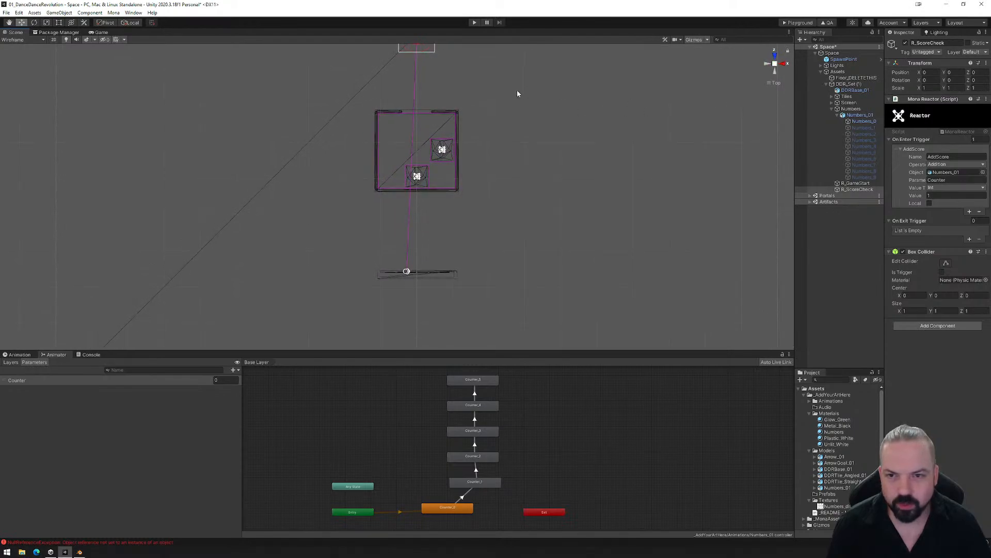
pyautogui.click(946, 262)
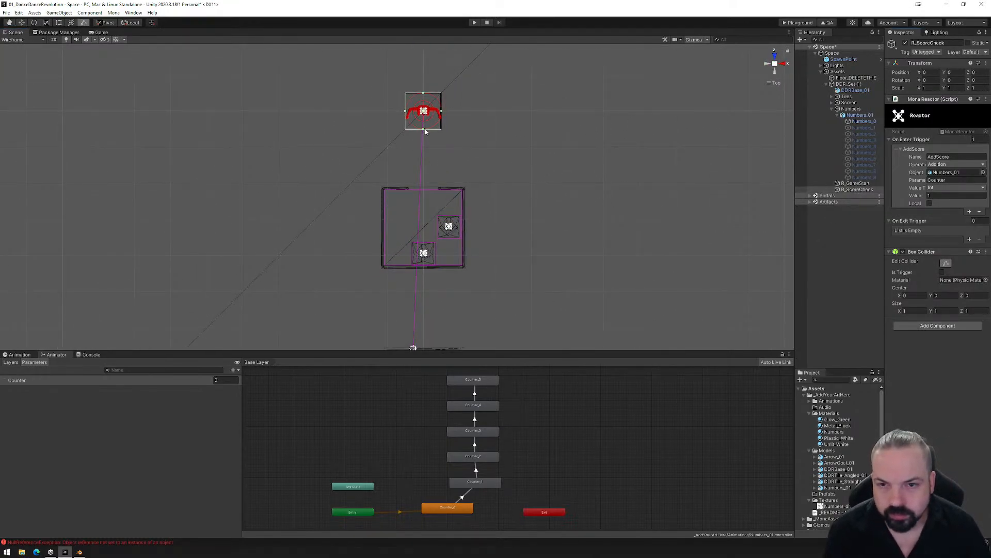
pyautogui.moveTo(424, 131); pyautogui.dragTo(425, 102)
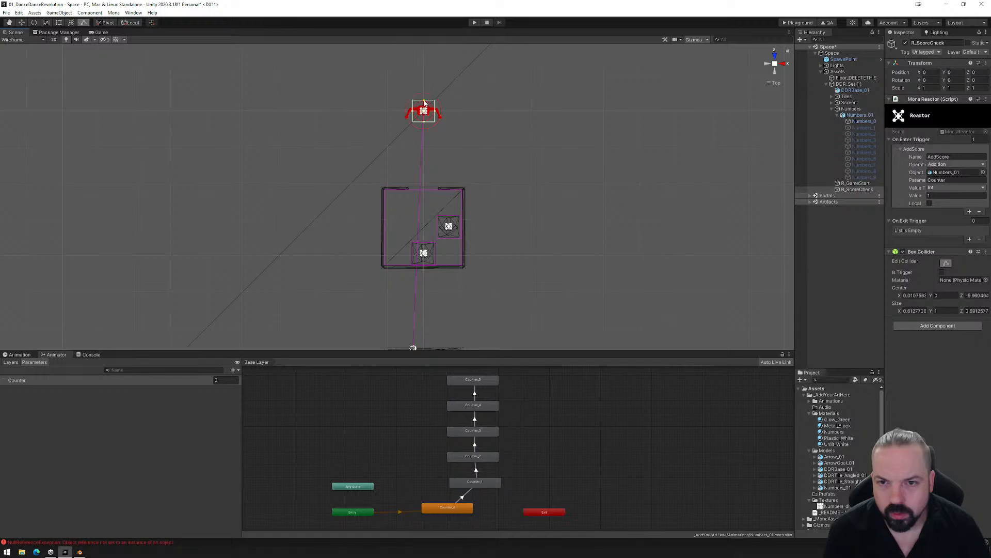
# - Stretch R_ScoreCheck's Box Collider up past the character's head and raise its base to the feet, about 1.73 high
pyautogui.click(749, 99)
pyautogui.click(784, 63)
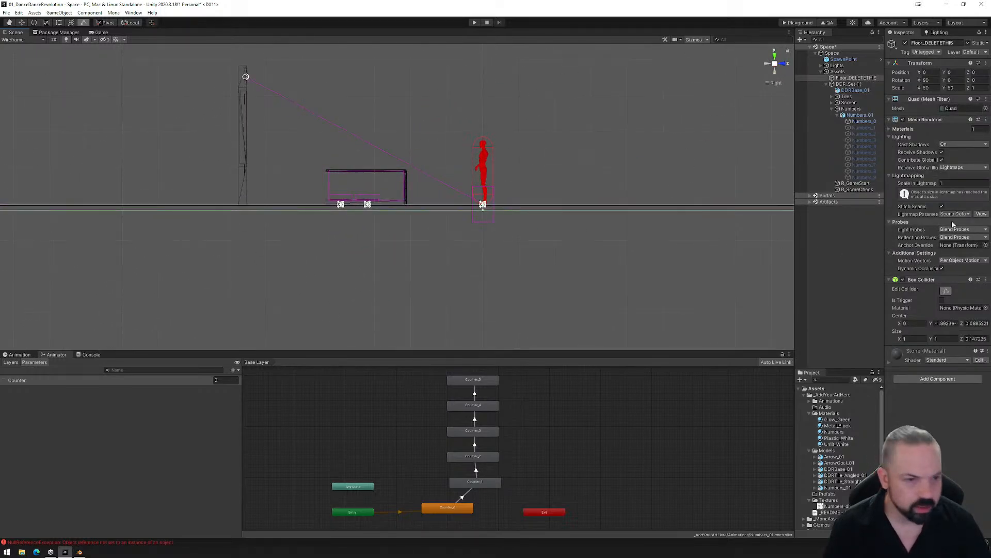
pyautogui.click(857, 190)
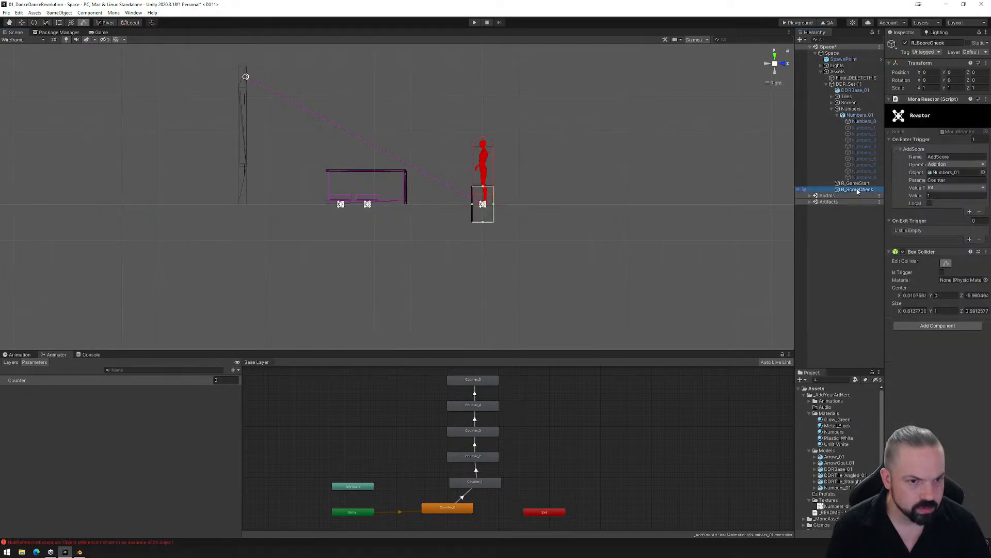
pyautogui.click(946, 264)
pyautogui.click(945, 263)
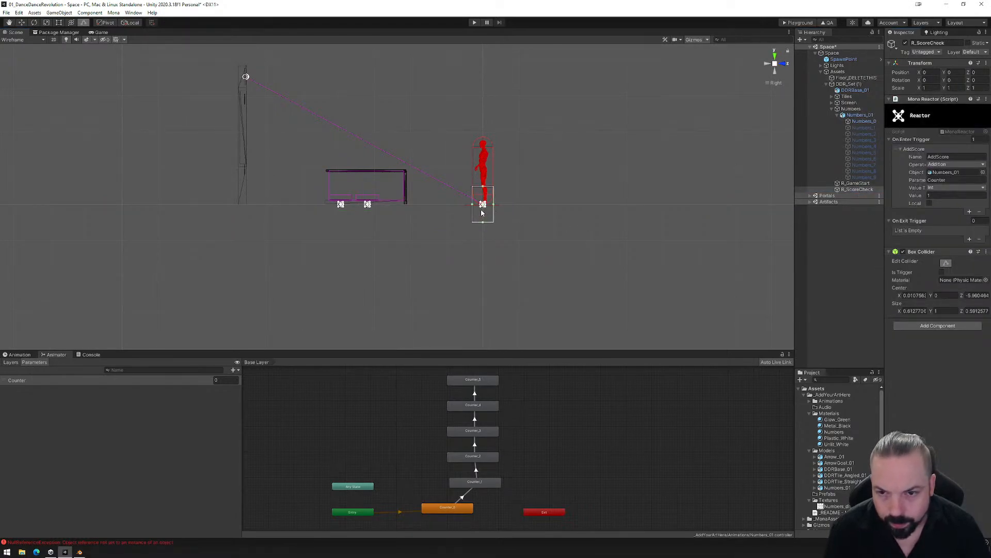
pyautogui.moveTo(485, 189); pyautogui.dragTo(484, 133)
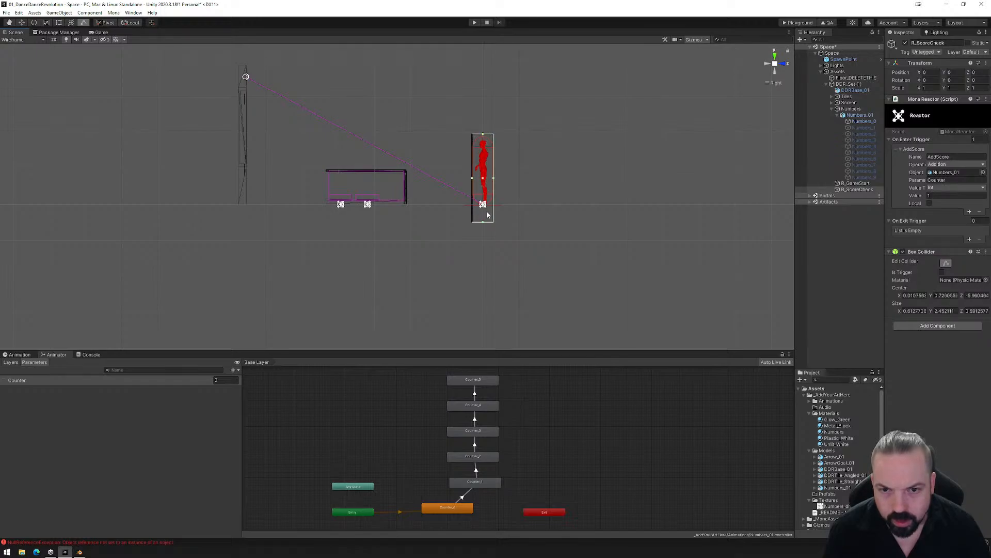
pyautogui.moveTo(483, 223); pyautogui.dragTo(483, 196)
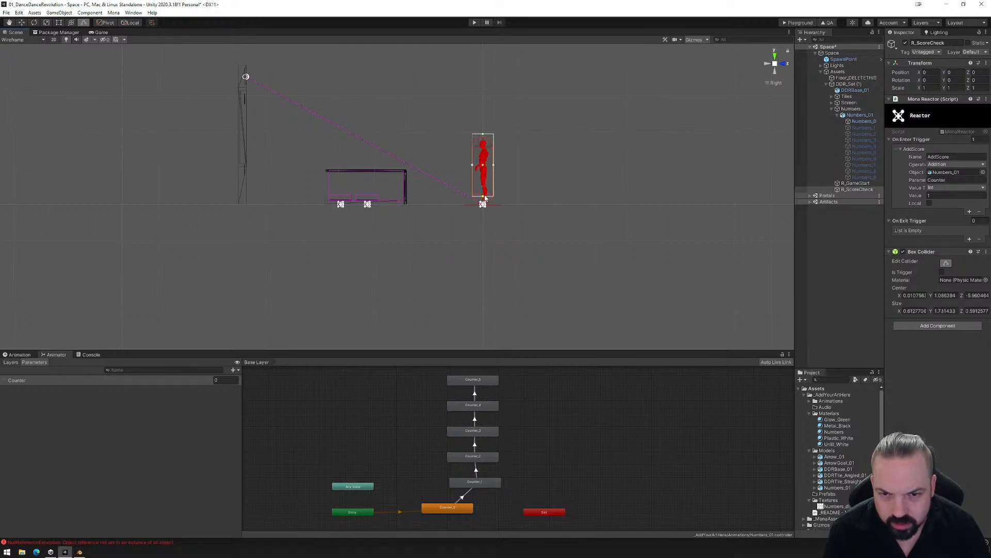
# - Move R_ScoreCheck onto the side arrow tile inside the dance platform, at about X 0.68 and Z -3.19
pyautogui.click(772, 56)
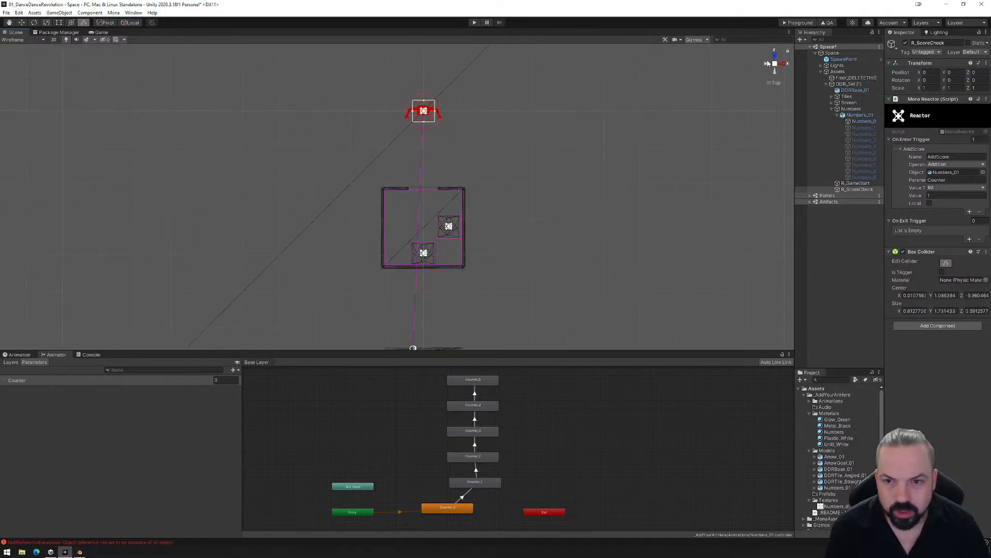
pyautogui.click(851, 190)
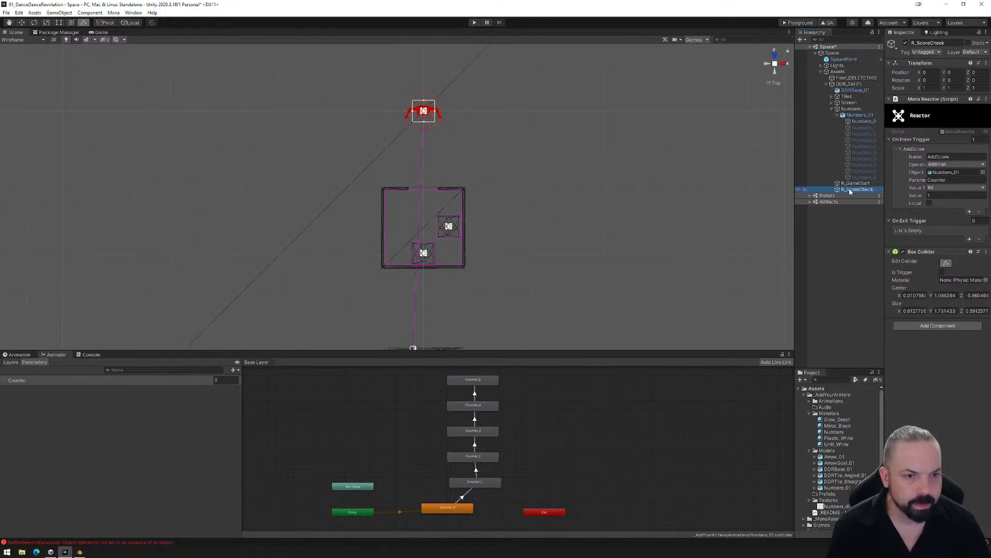
pyautogui.click(21, 22)
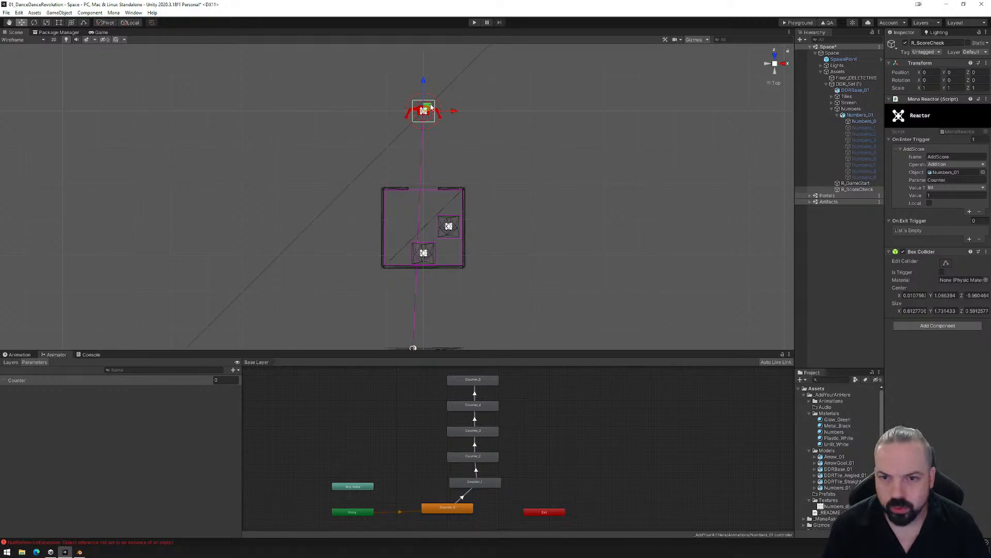
pyautogui.moveTo(430, 107); pyautogui.dragTo(455, 222)
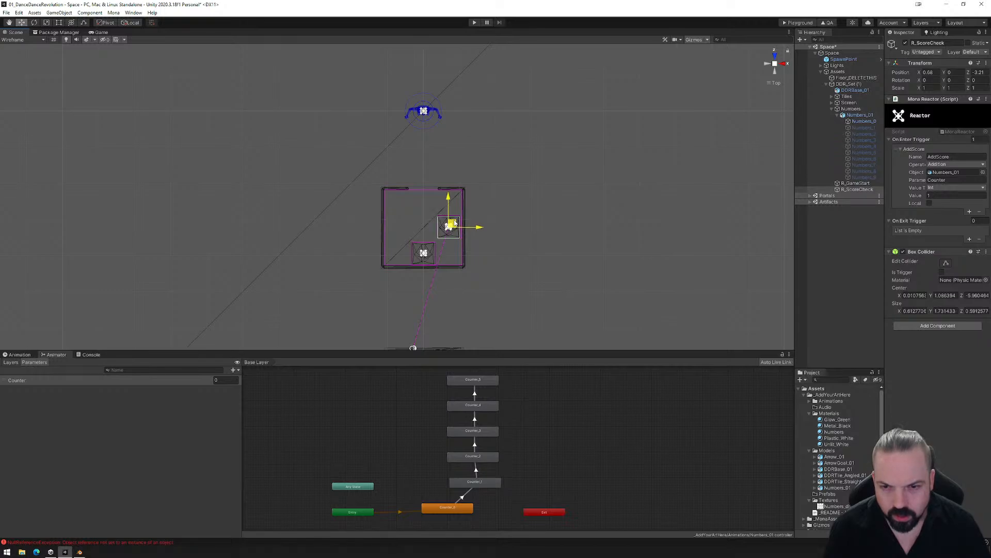
pyautogui.scroll(1, 465, 236)
pyautogui.scroll(2, 485, 245)
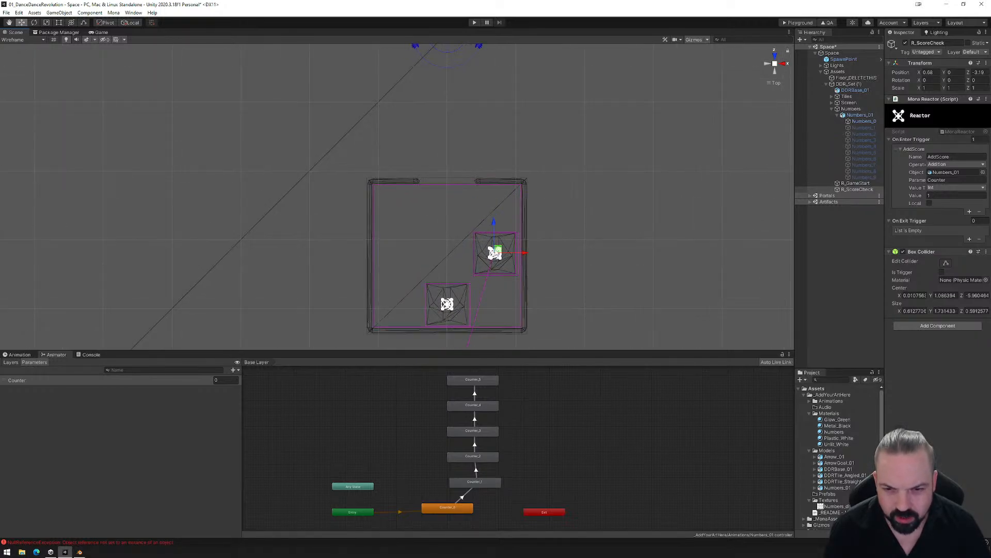
pyautogui.scroll(-3, 467, 225)
# - Tighten the Box Collider's footprint to fit inside the side tile, about 0.48 by 0.46
pyautogui.click(946, 263)
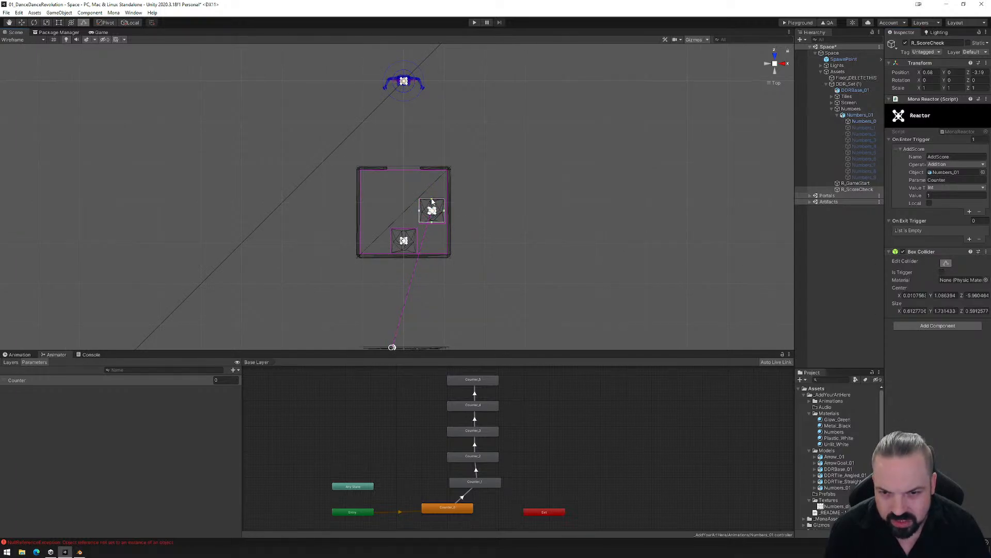
pyautogui.moveTo(431, 202)
pyautogui.mouseDown()
pyautogui.moveTo(421, 215)
pyautogui.moveTo(433, 222)
pyautogui.moveTo(444, 212)
pyautogui.mouseUp()
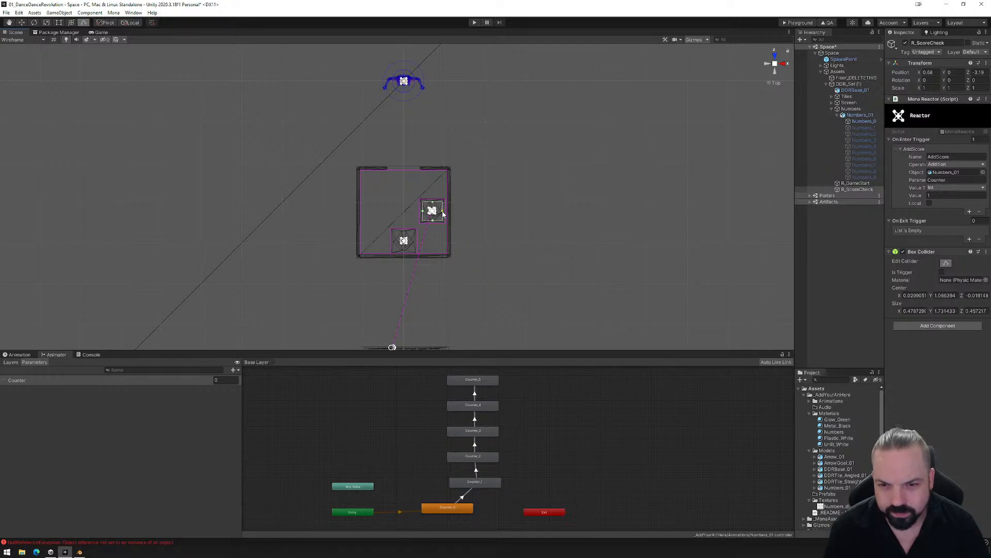
pyautogui.keyDown('alt'); pyautogui.moveTo(503, 290); pyautogui.dragTo(263, 162); pyautogui.keyUp('alt')
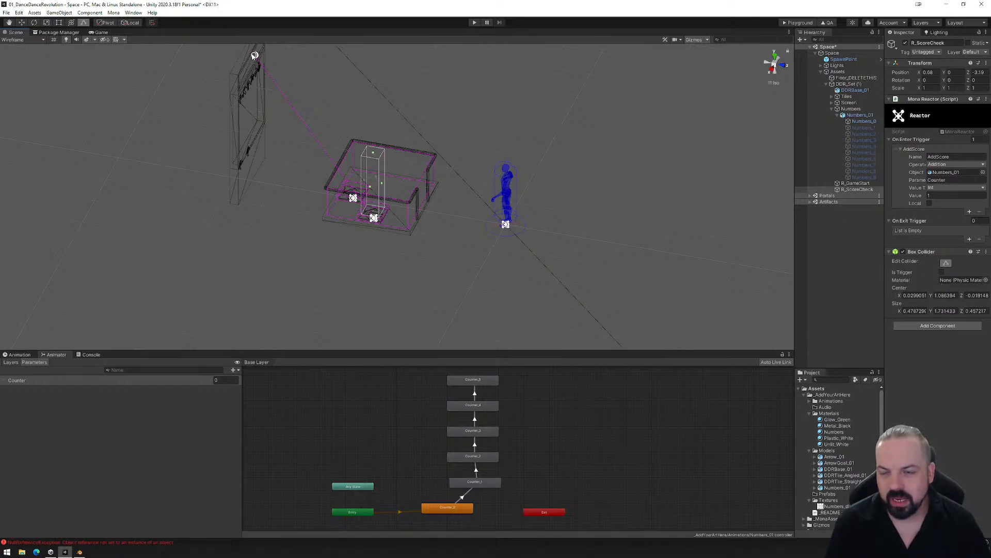
pyautogui.keyDown('alt'); pyautogui.moveTo(477, 212); pyautogui.dragTo(320, 285); pyautogui.keyUp('alt')
pyautogui.moveTo(420, 230); pyautogui.dragTo(447, 281, button='middle')
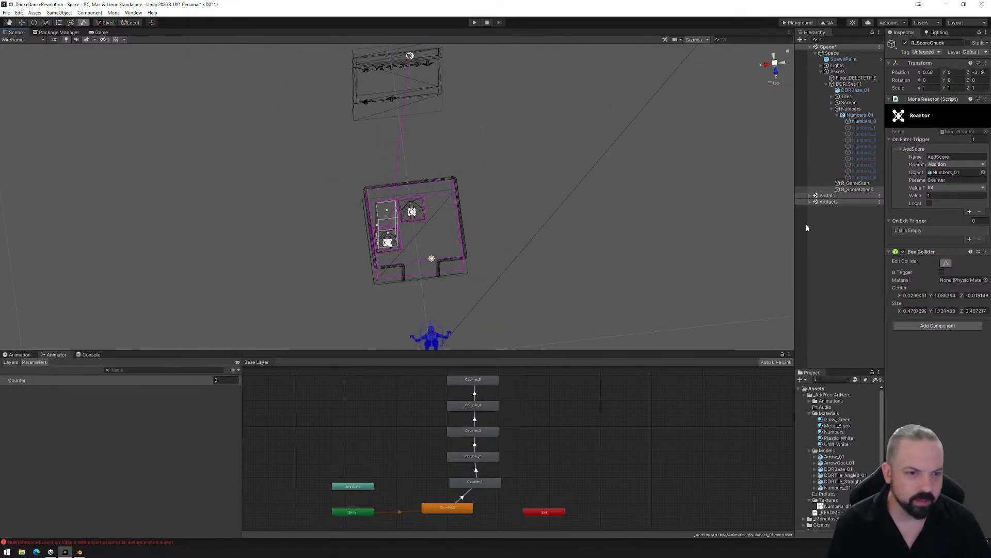
# - Create an animation clip named ScoreBox_Idle for R_ScoreCheck and record its Box Collider as disabled at frame 0
pyautogui.click(856, 189)
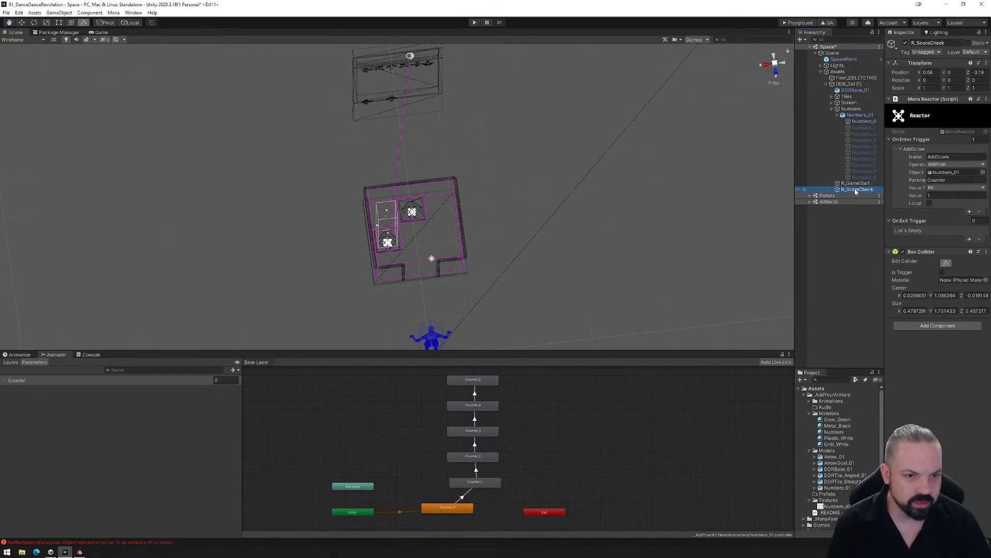
pyautogui.click(31, 355)
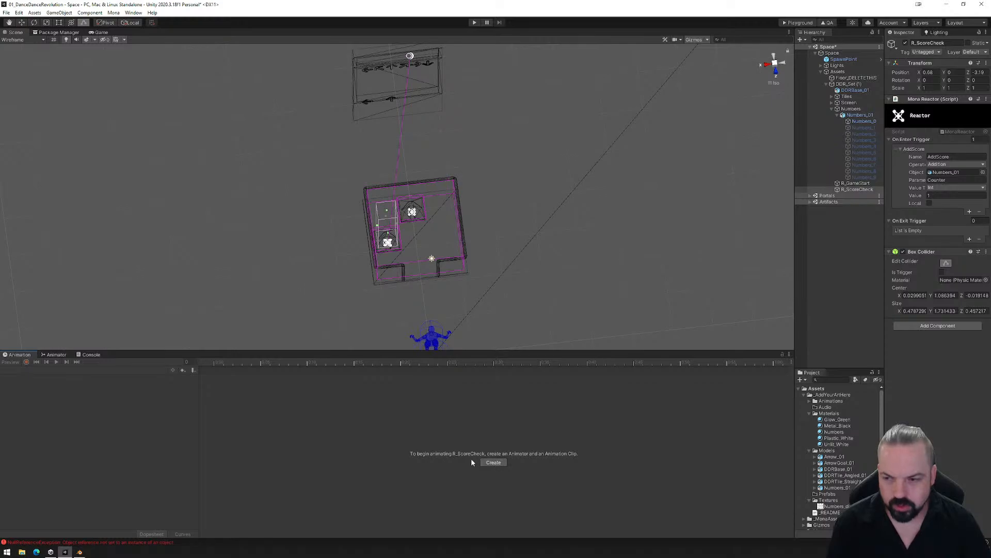
pyautogui.click(495, 461)
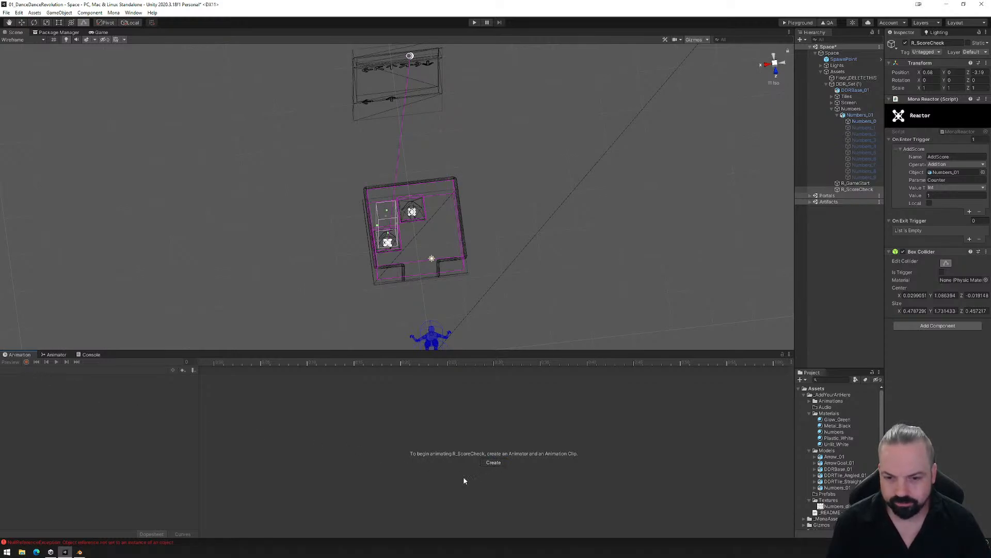
pyautogui.click(87, 256)
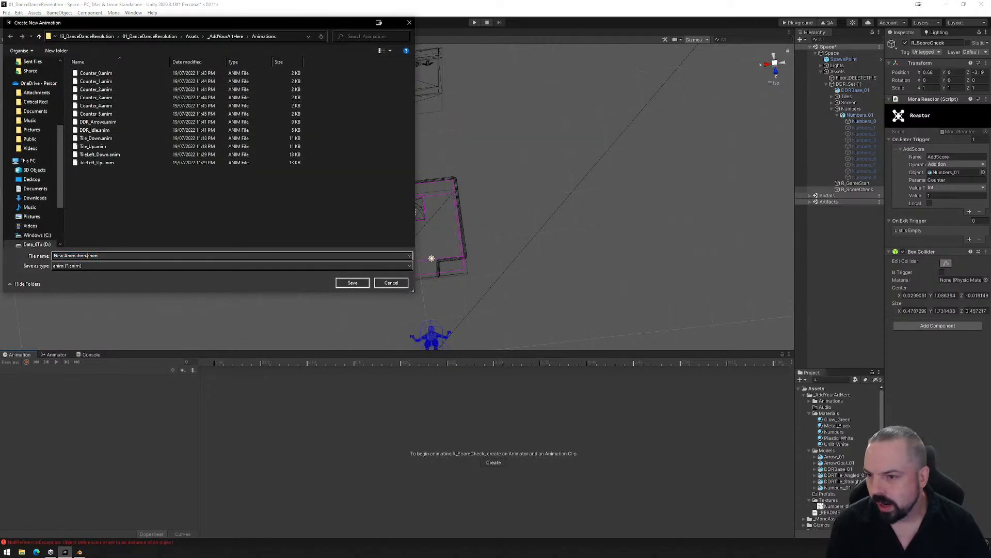
pyautogui.moveTo(84, 256); pyautogui.dragTo(60, 256)
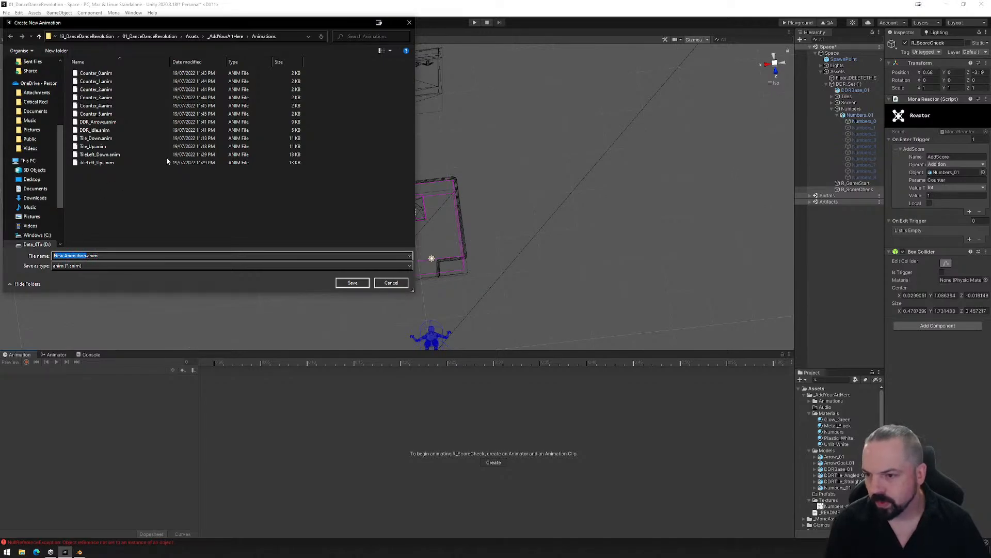
pyautogui.write('Score')
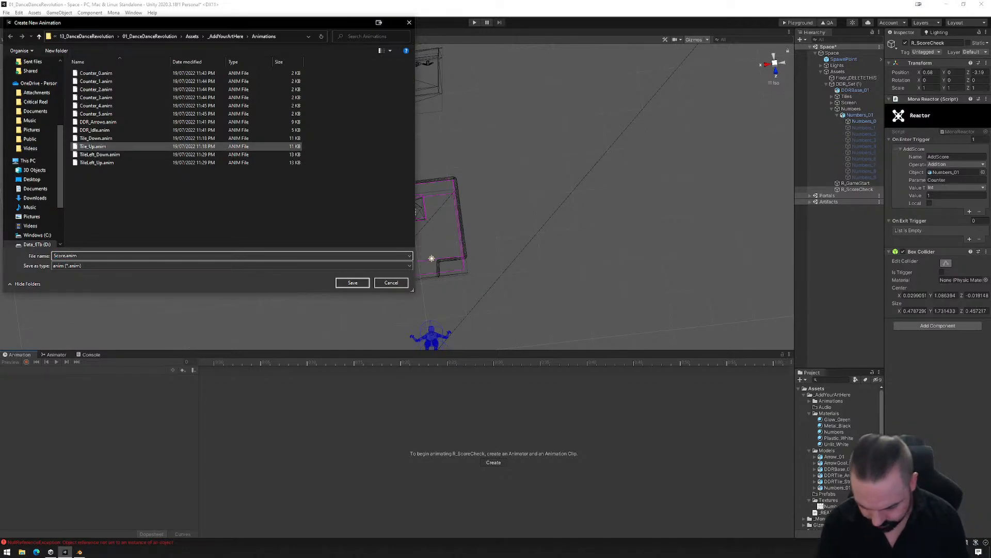
pyautogui.write('Box')
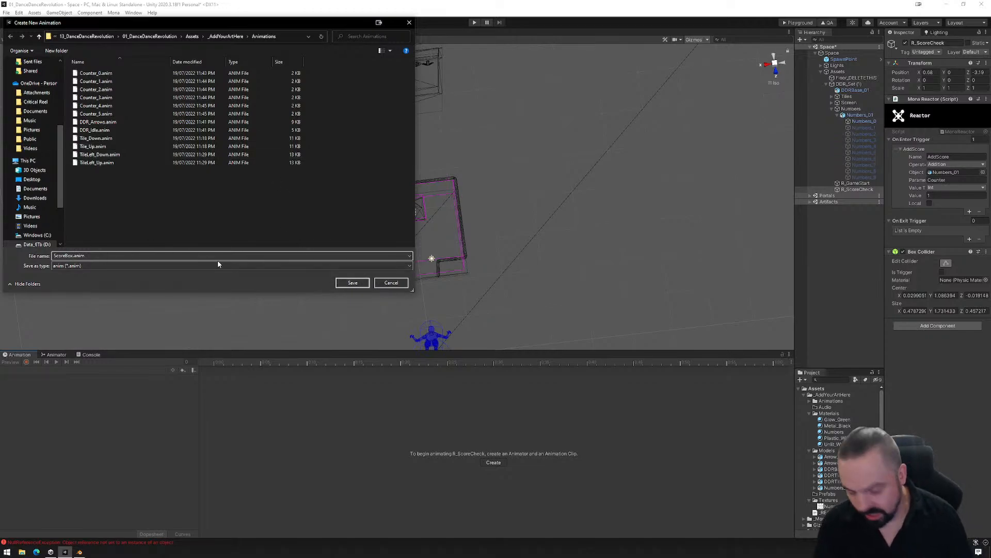
pyautogui.write('_Idle')
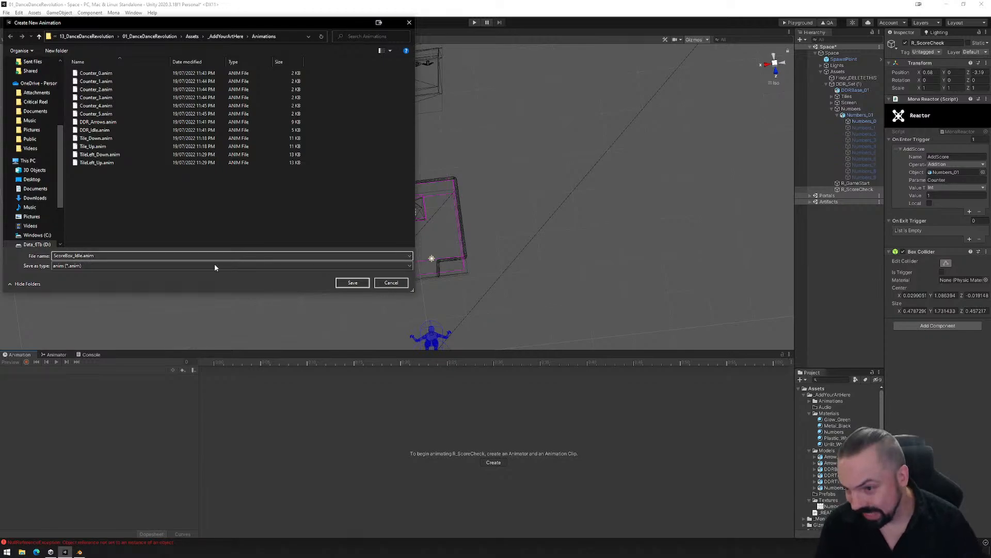
pyautogui.click(353, 283)
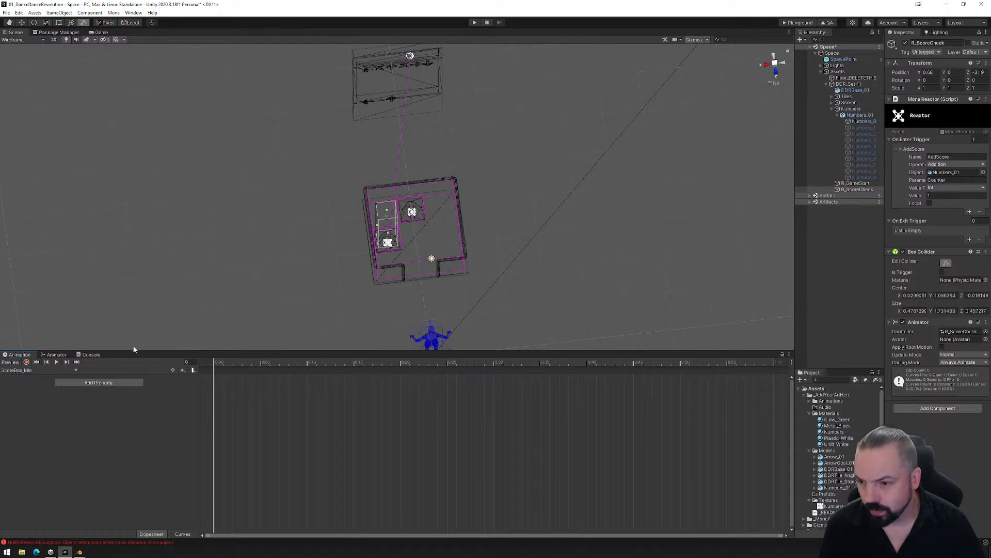
pyautogui.click(26, 362)
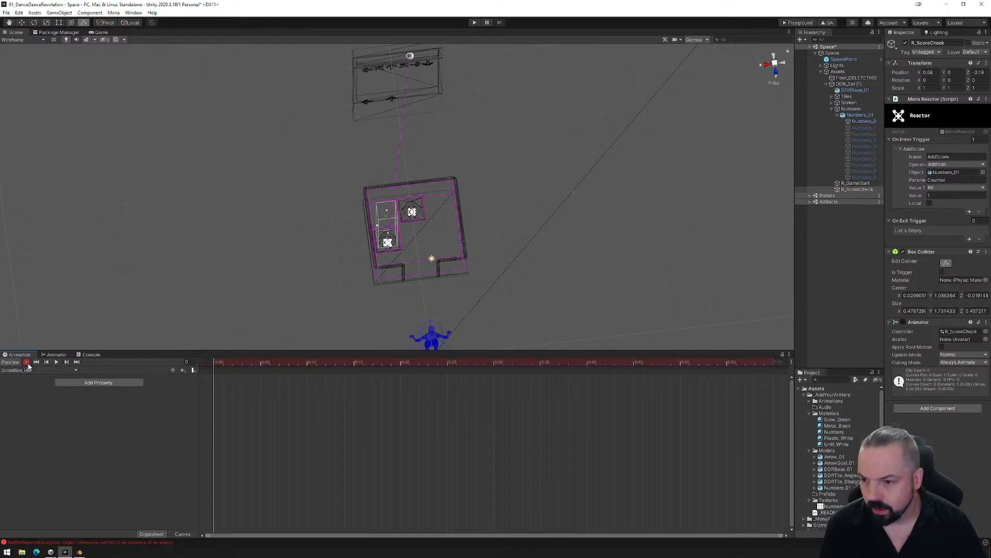
pyautogui.click(903, 252)
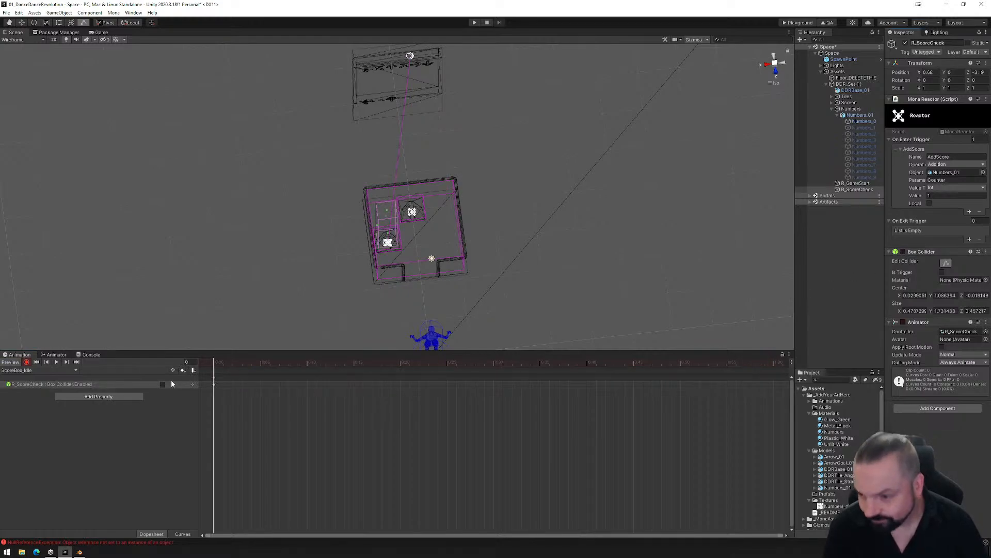
# - Create a second animation clip for R_ScoreCheck named ScoreBox_Play in the Animations folder
pyautogui.click(72, 370)
pyautogui.click(31, 390)
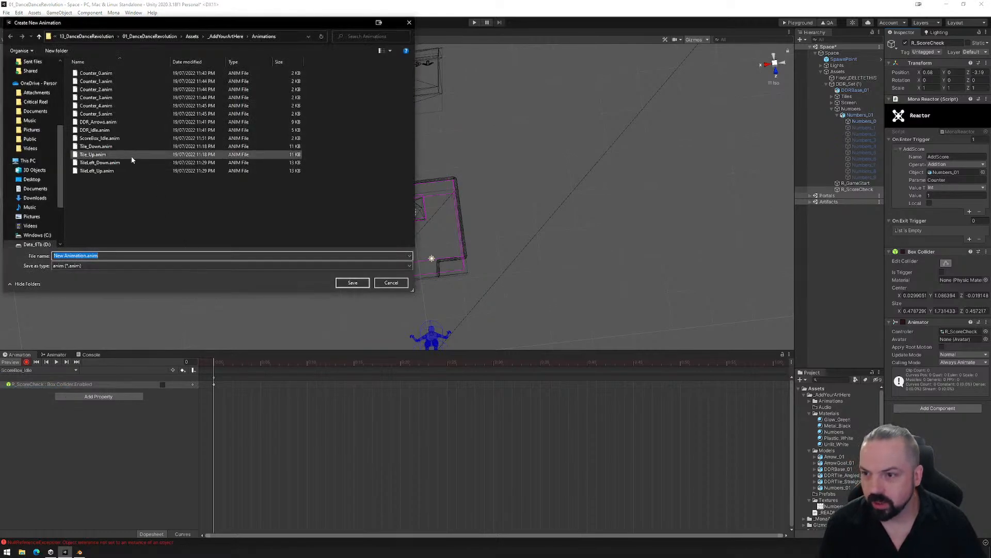
pyautogui.click(99, 138)
pyautogui.click(75, 256)
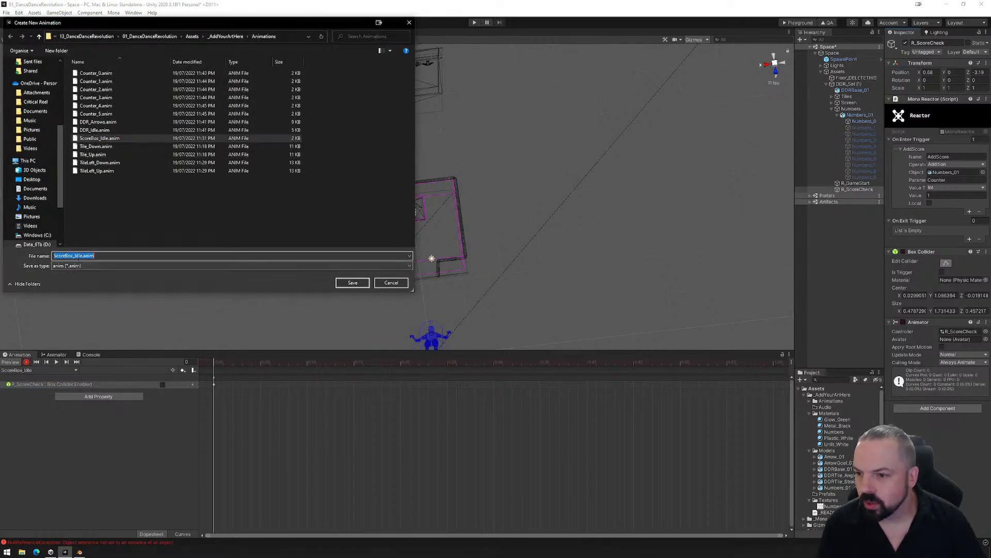
pyautogui.click(75, 256)
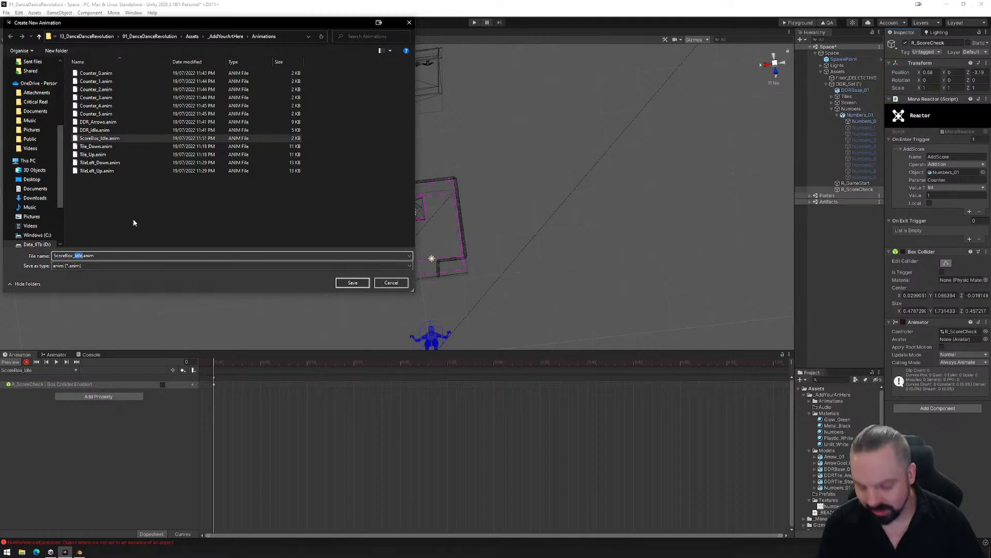
pyautogui.write('Play')
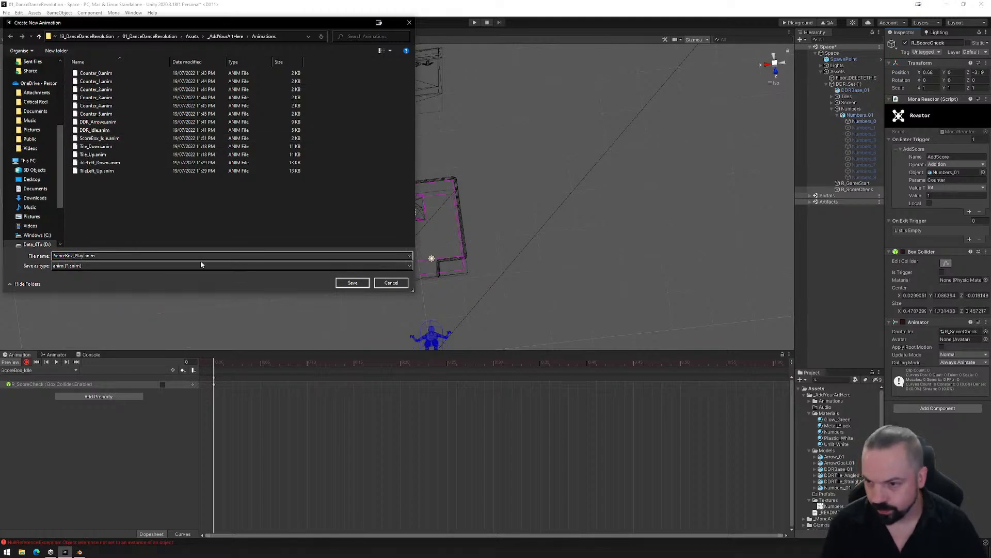
pyautogui.click(347, 282)
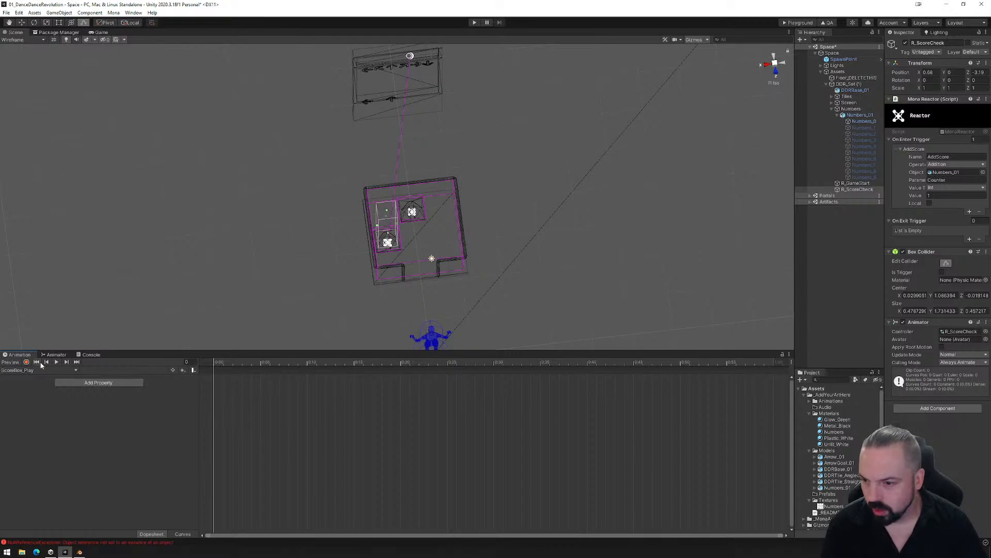
# - Start recording the ScoreBox_Play clip and key R_ScoreCheck's Box Collider as disabled at frame 0
pyautogui.click(27, 363)
pyautogui.moveTo(734, 173); pyautogui.dragTo(758, 127, button='right')
pyautogui.click(774, 57)
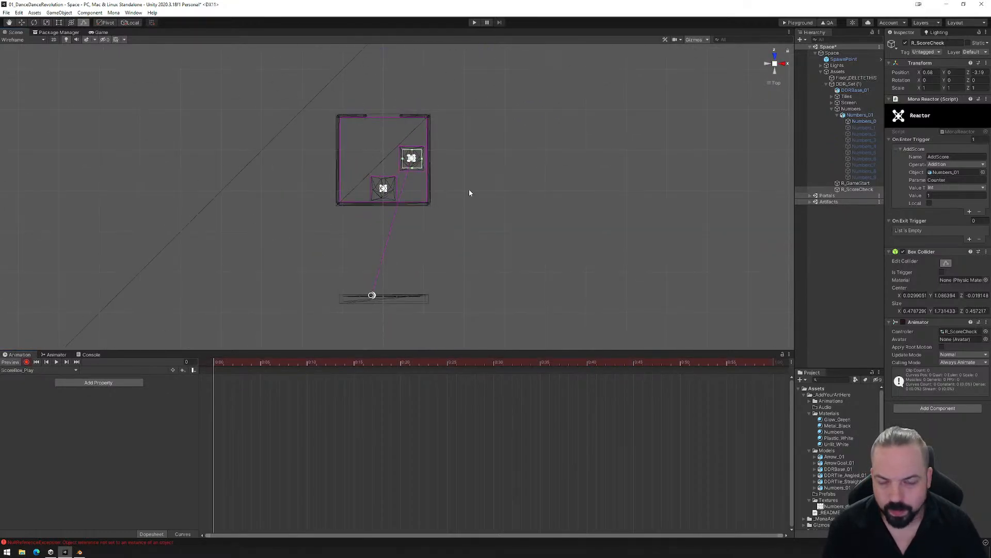
pyautogui.scroll(5, 468, 190)
pyautogui.moveTo(469, 190); pyautogui.dragTo(503, 237, button='middle')
pyautogui.scroll(11, 489, 249)
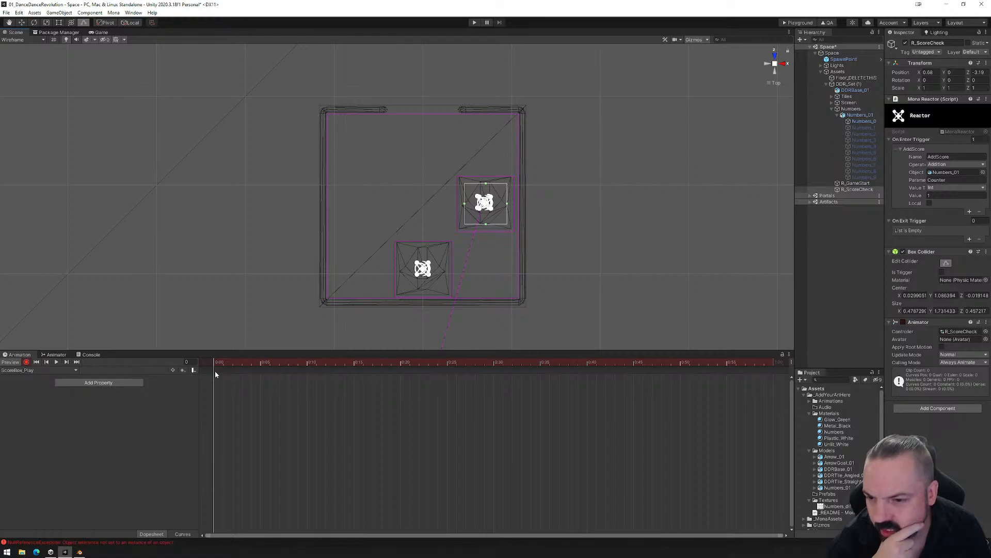
pyautogui.click(903, 251)
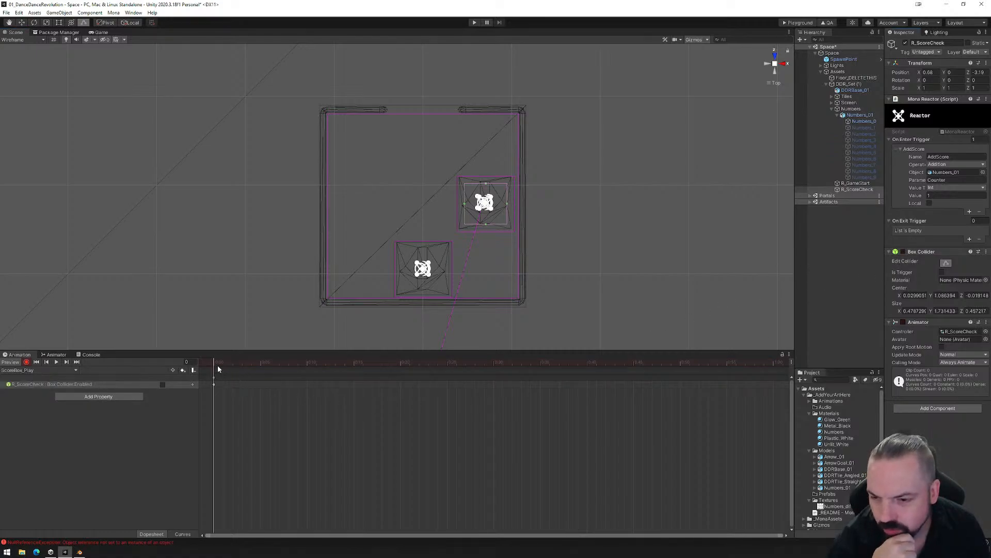
# - Key the Box Collider as enabled at frame 60 and disabled again at frame 61
pyautogui.moveTo(219, 368); pyautogui.dragTo(775, 376)
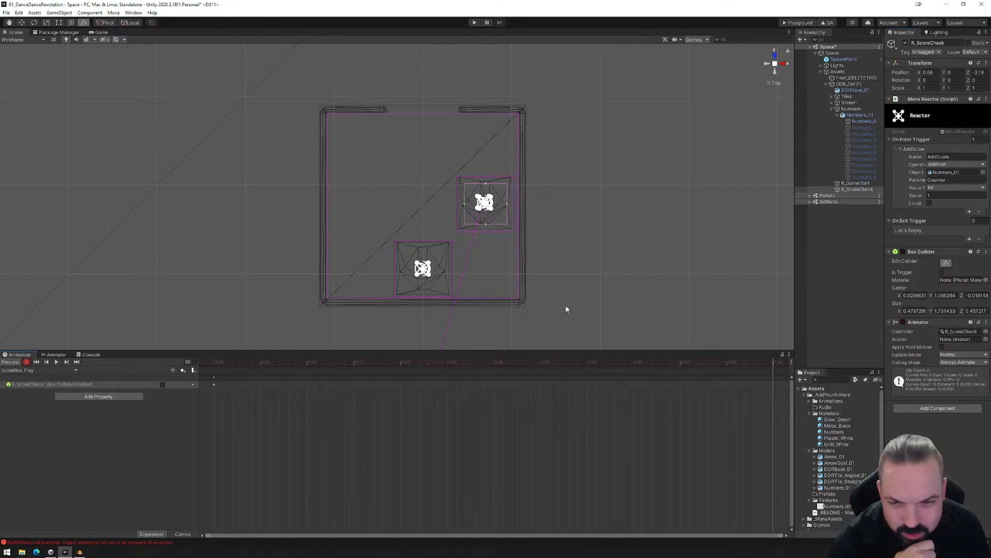
pyautogui.click(903, 252)
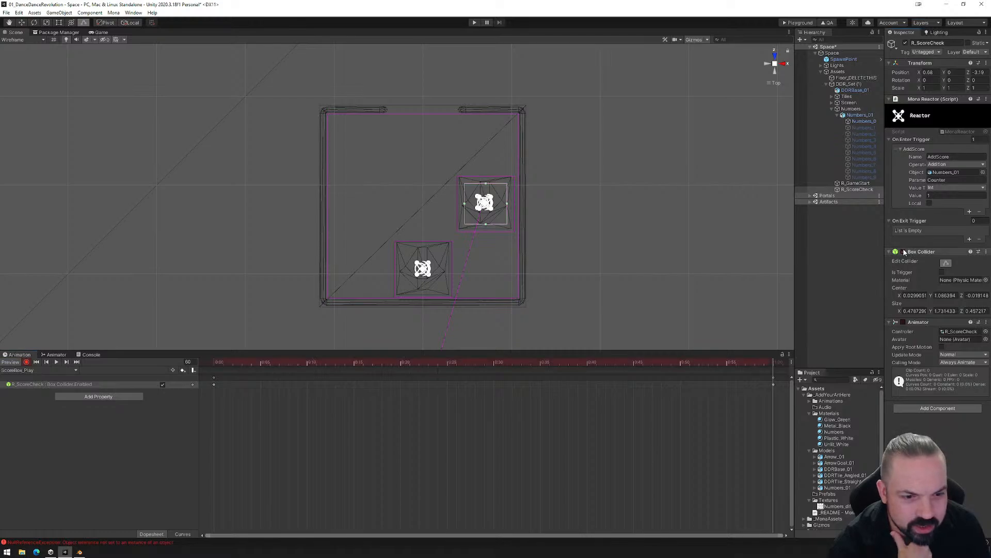
pyautogui.click(766, 362)
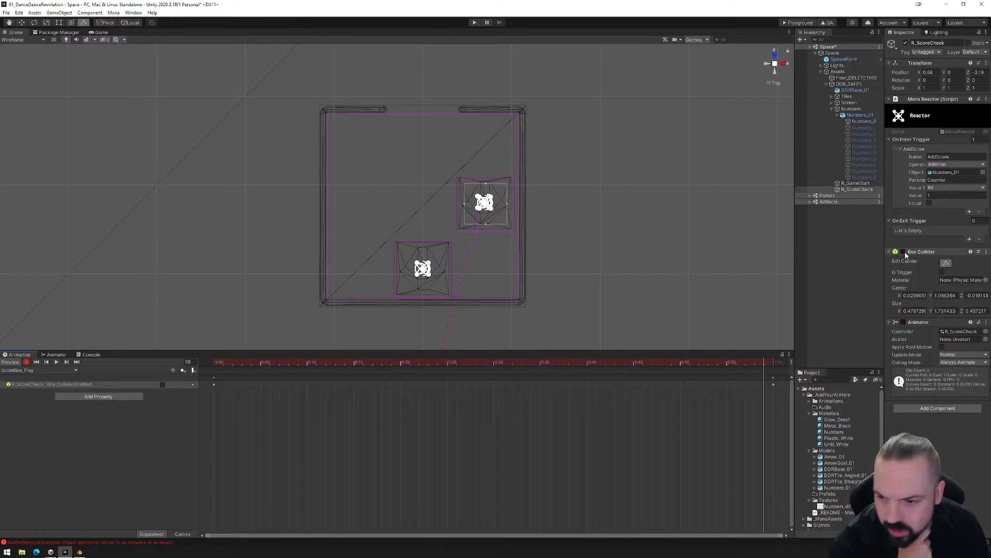
pyautogui.click(769, 364)
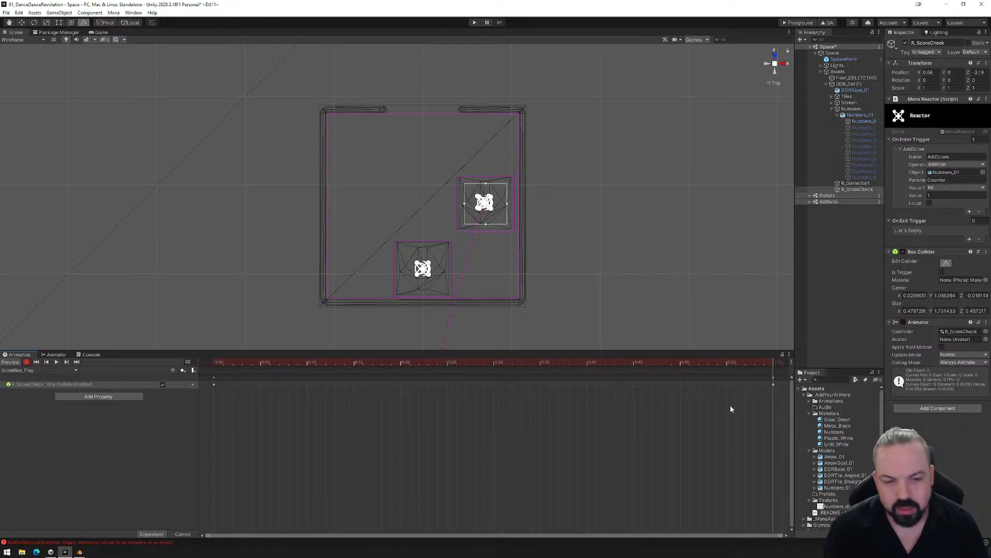
pyautogui.scroll(-4, 727, 408)
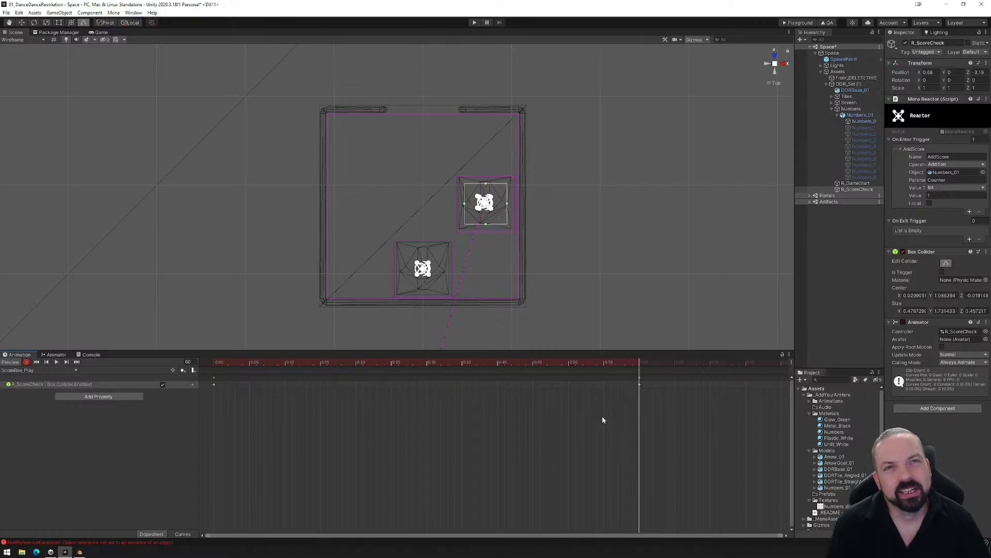
pyautogui.click(646, 363)
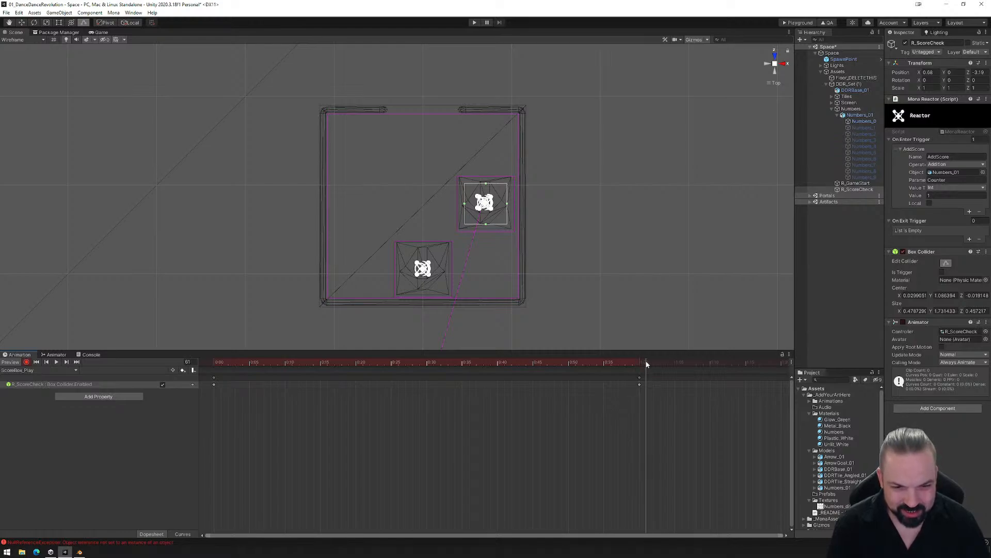
pyautogui.click(903, 252)
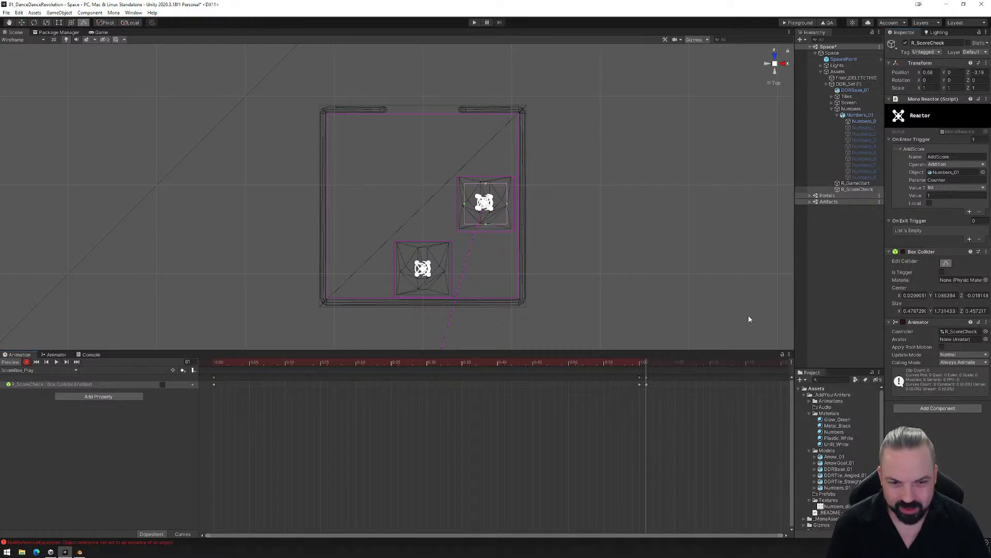
# - At frame 70, record R_ScoreCheck moved onto the platform's front arrow tile, at about X -0.029 and Z -3.938
pyautogui.moveTo(643, 365); pyautogui.dragTo(712, 364)
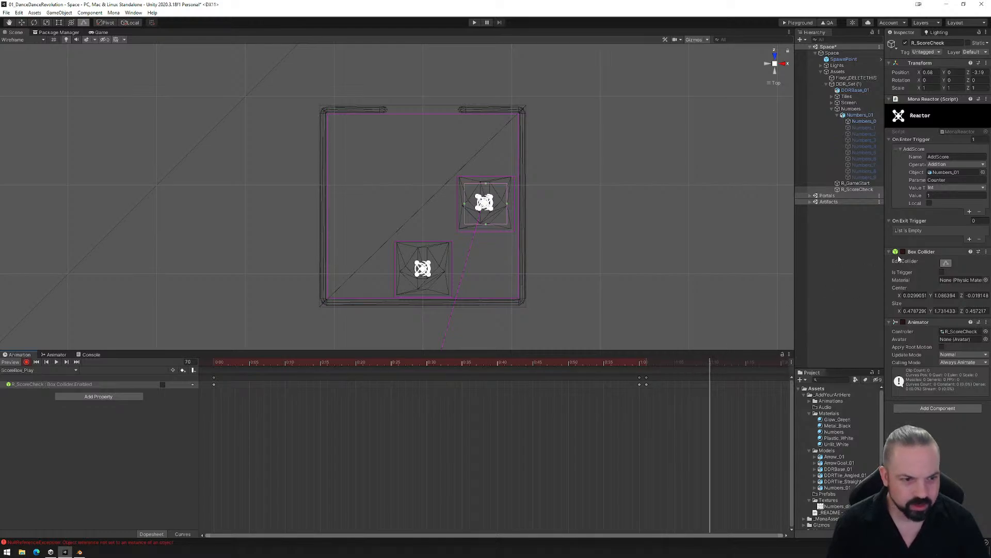
pyautogui.press('w')
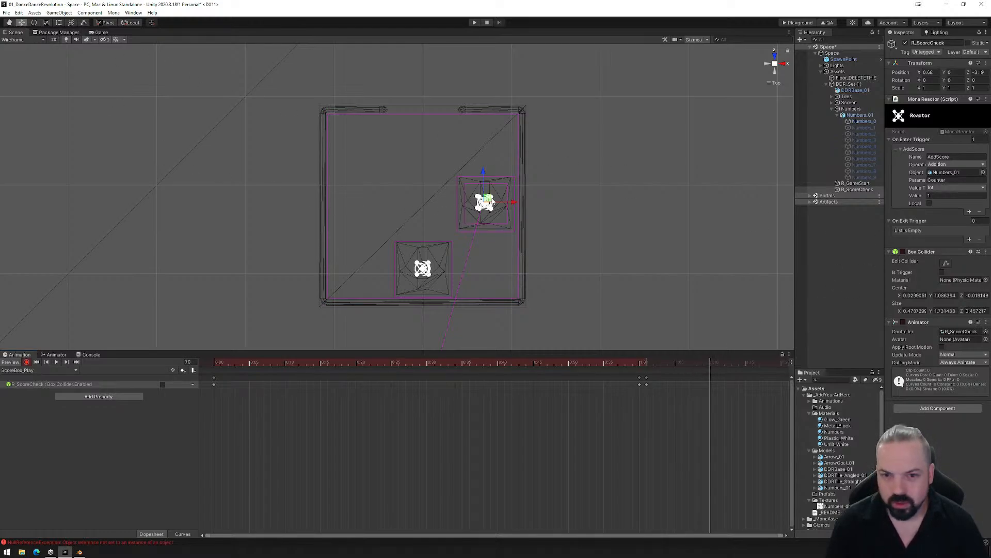
pyautogui.moveTo(487, 198); pyautogui.dragTo(426, 264)
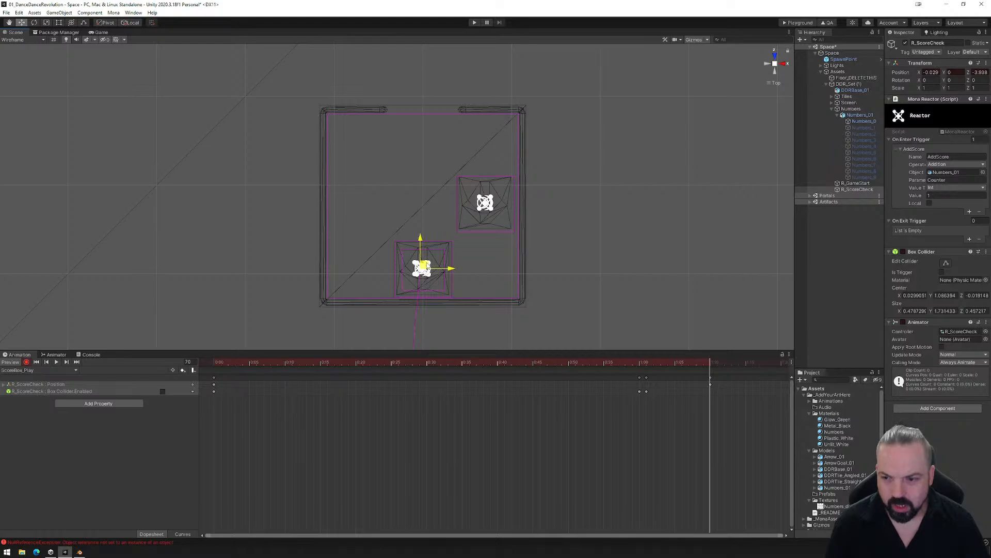
# - Copy R_ScoreCheck's position keyframe from frame 0 to frame 69 so it holds the side tile until then
pyautogui.moveTo(711, 365); pyautogui.dragTo(214, 380)
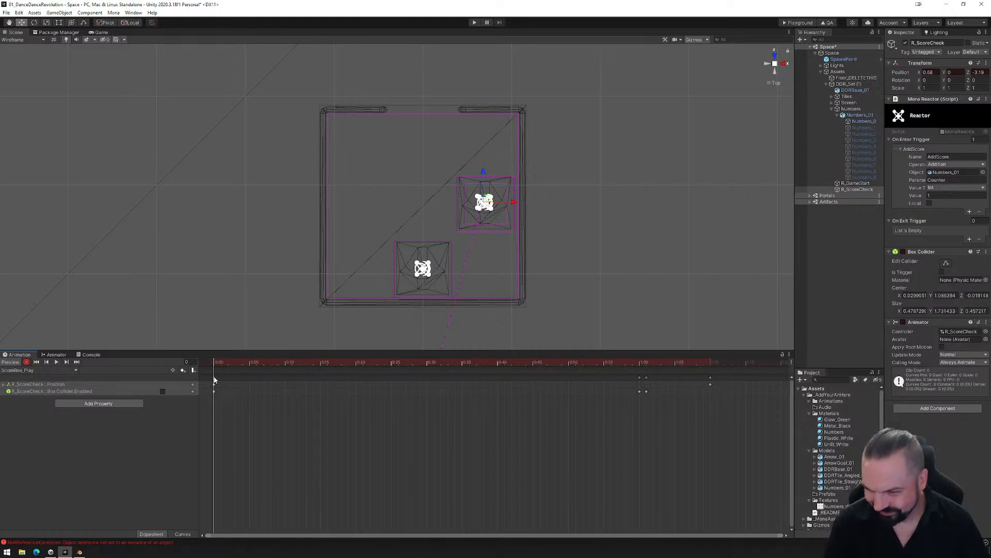
pyautogui.click(215, 384)
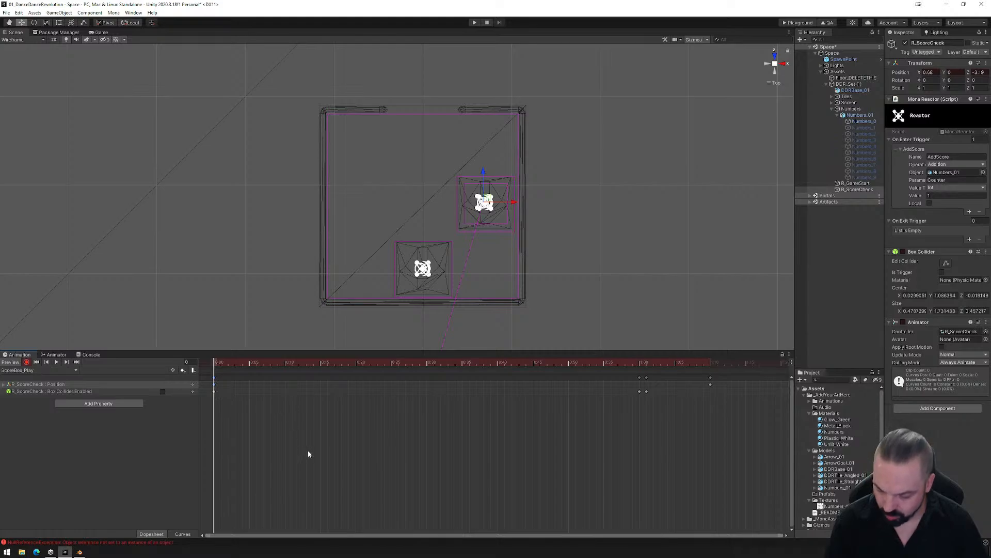
pyautogui.moveTo(216, 362); pyautogui.dragTo(701, 356)
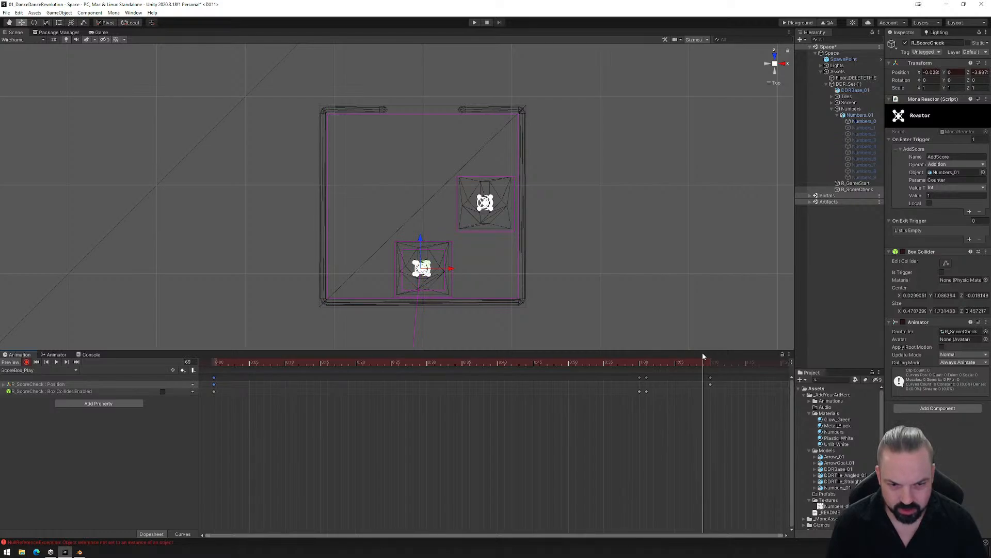
pyautogui.hotkey('ctrl', 'v')
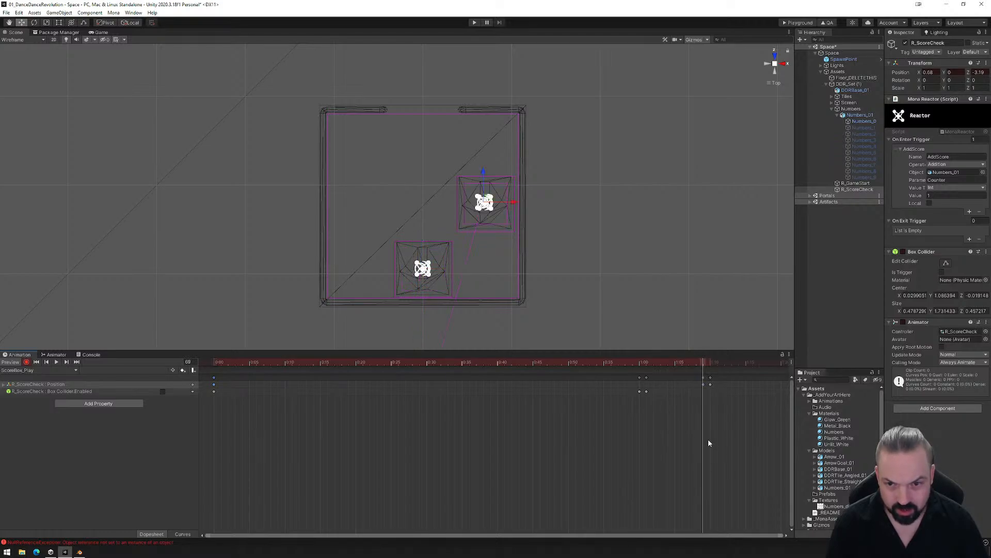
# - Key the Box Collider as enabled at frame 70 and disabled at frame 71
pyautogui.click(708, 362)
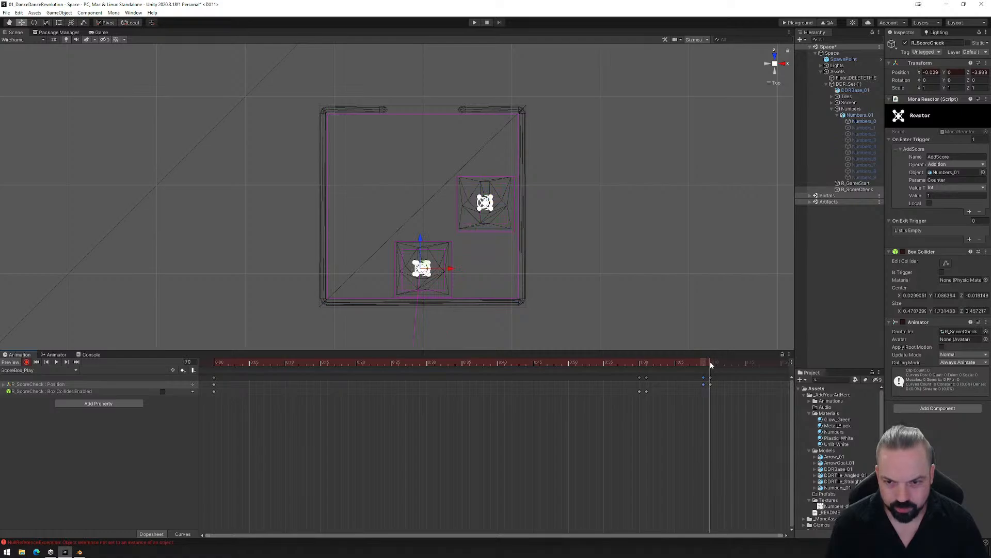
pyautogui.moveTo(710, 362); pyautogui.dragTo(708, 367)
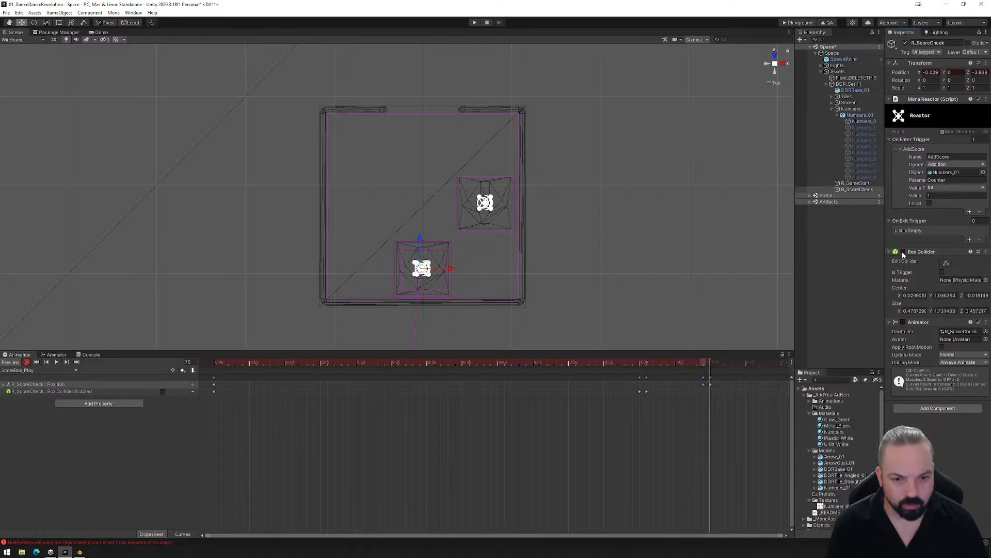
pyautogui.click(903, 252)
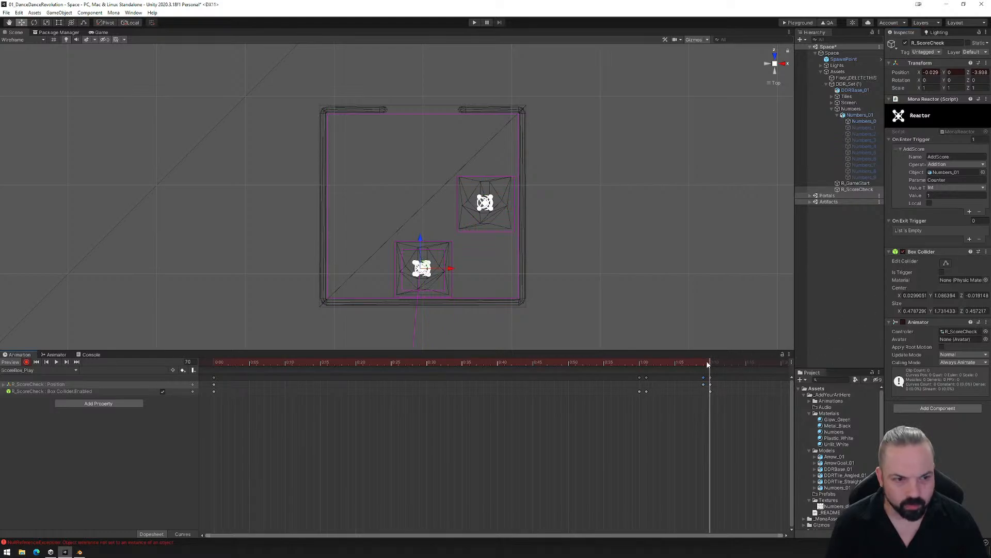
pyautogui.moveTo(707, 365); pyautogui.dragTo(718, 364)
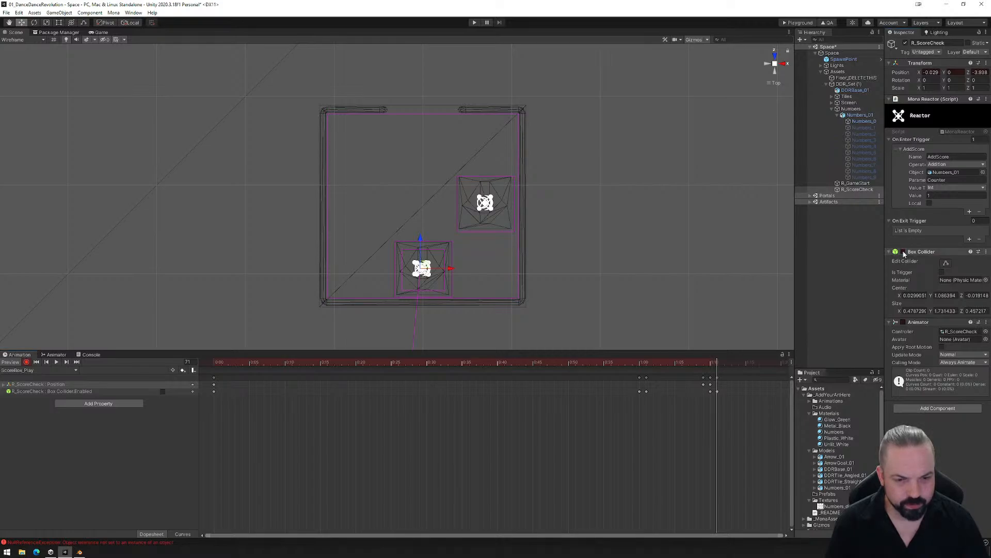
# - Examine the Screen object's DDR_Arrows animation to see at which frames the moving arrows pass their goal arrows
pyautogui.keyDown('alt'); pyautogui.moveTo(558, 302); pyautogui.dragTo(592, 320); pyautogui.keyUp('alt')
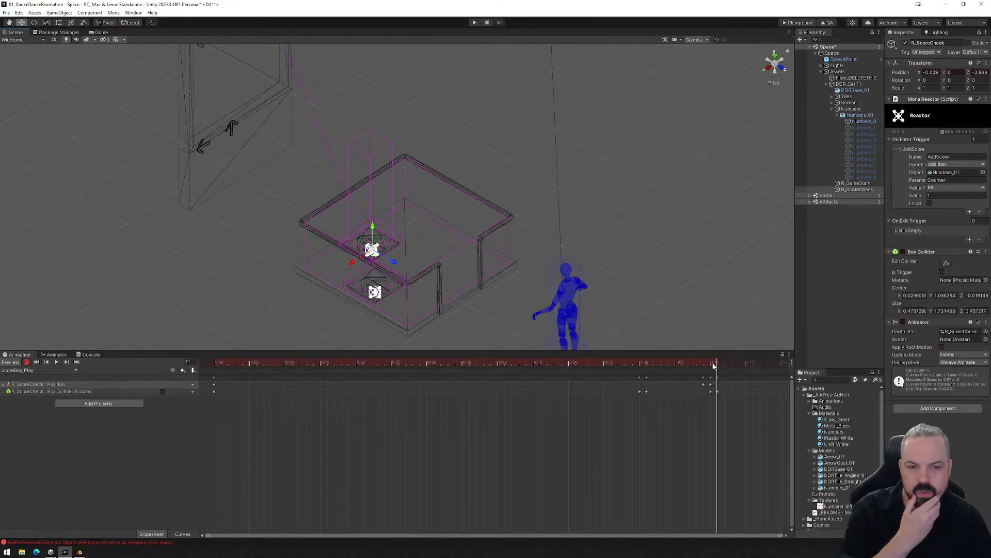
pyautogui.moveTo(713, 366); pyautogui.dragTo(215, 368)
pyautogui.moveTo(214, 165); pyautogui.dragTo(274, 181, button='middle')
pyautogui.scroll(-6, 274, 181)
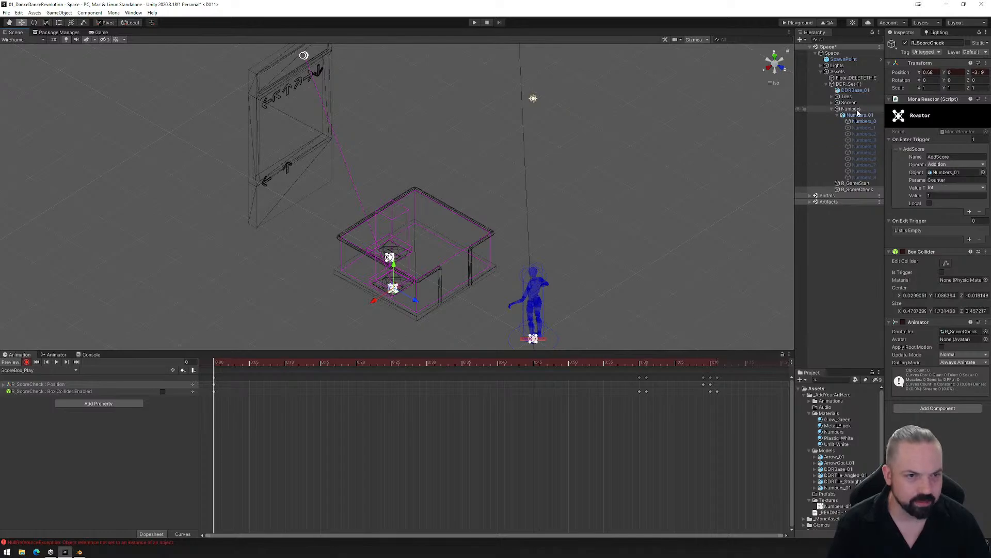
pyautogui.click(837, 103)
pyautogui.click(851, 103)
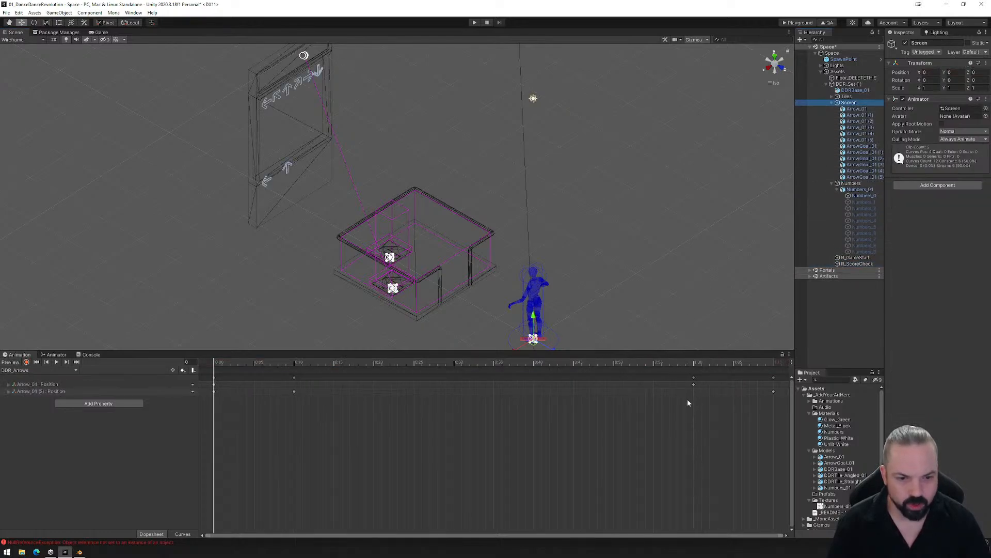
pyautogui.moveTo(217, 364); pyautogui.dragTo(590, 347)
pyautogui.keyDown('alt'); pyautogui.moveTo(480, 247); pyautogui.dragTo(328, 159); pyautogui.keyUp('alt')
pyautogui.moveTo(328, 159); pyautogui.dragTo(358, 232, button='middle')
pyautogui.scroll(5, 359, 232)
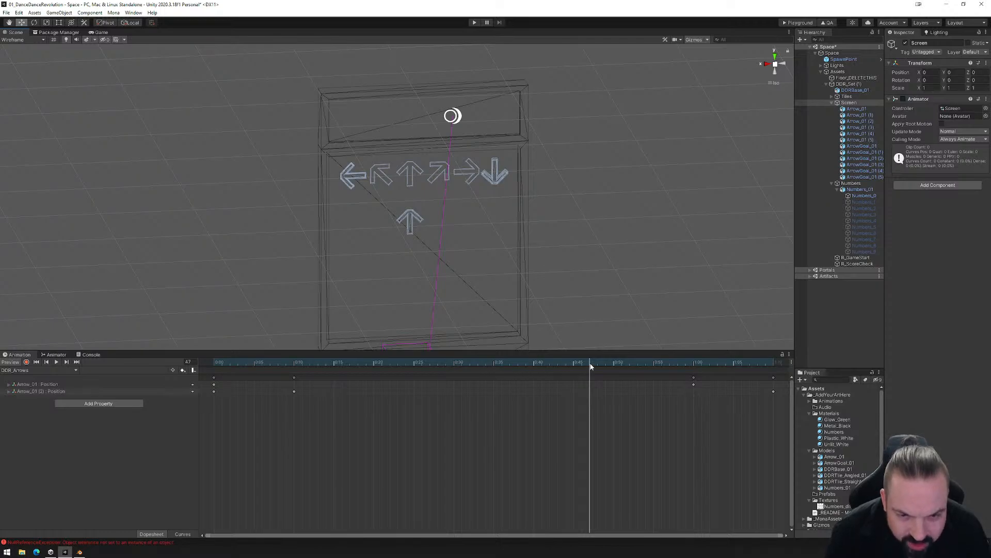
pyautogui.moveTo(592, 361); pyautogui.dragTo(677, 361)
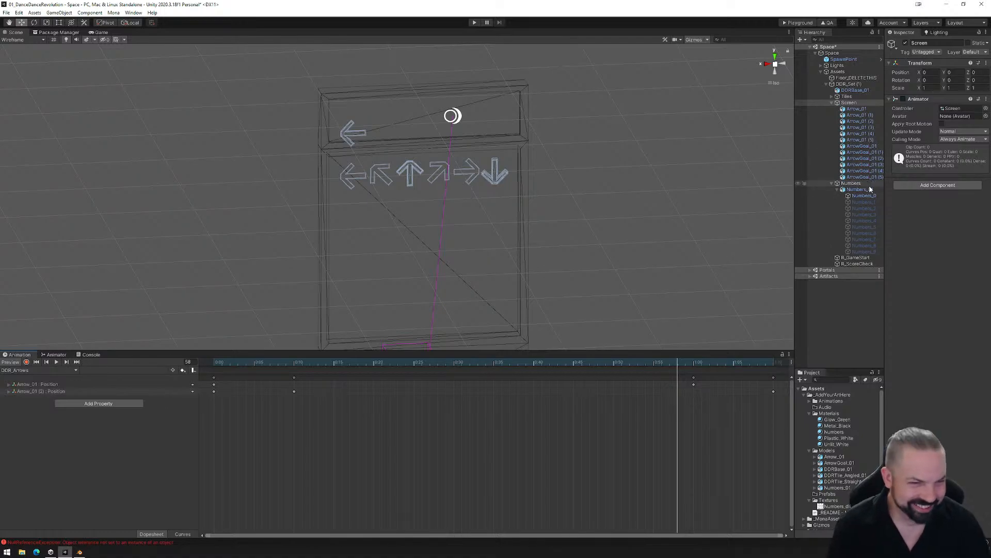
# - In R_ScoreCheck's ScoreBox_Play clip, shift the first pair of collider enable and disable keyframes to frames 46 and 47
pyautogui.click(853, 264)
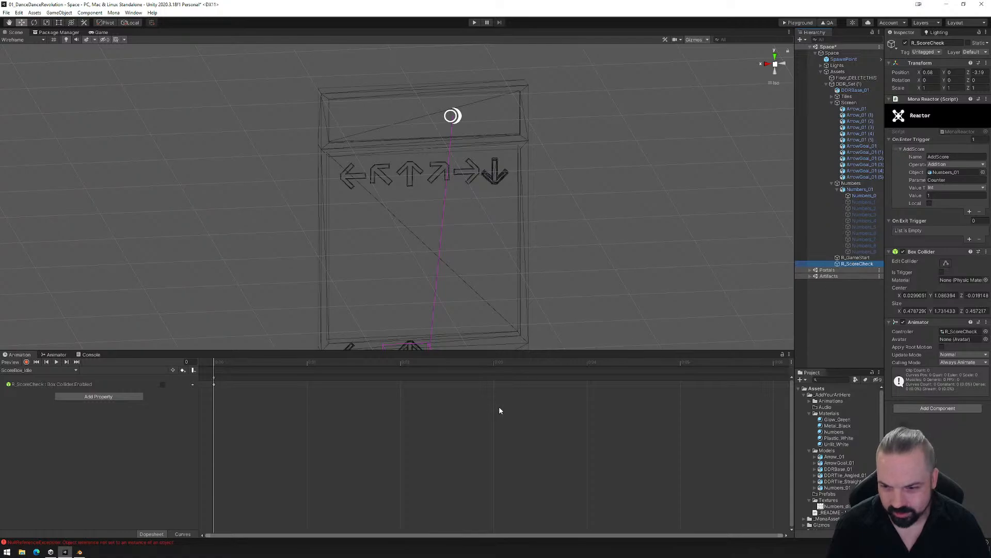
pyautogui.scroll(3, 526, 408)
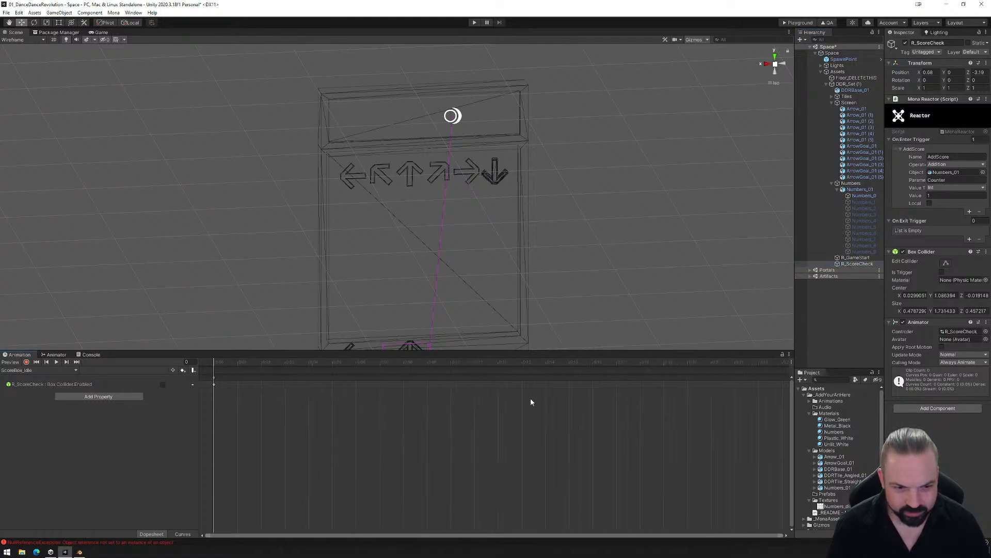
pyautogui.scroll(-3, 526, 394)
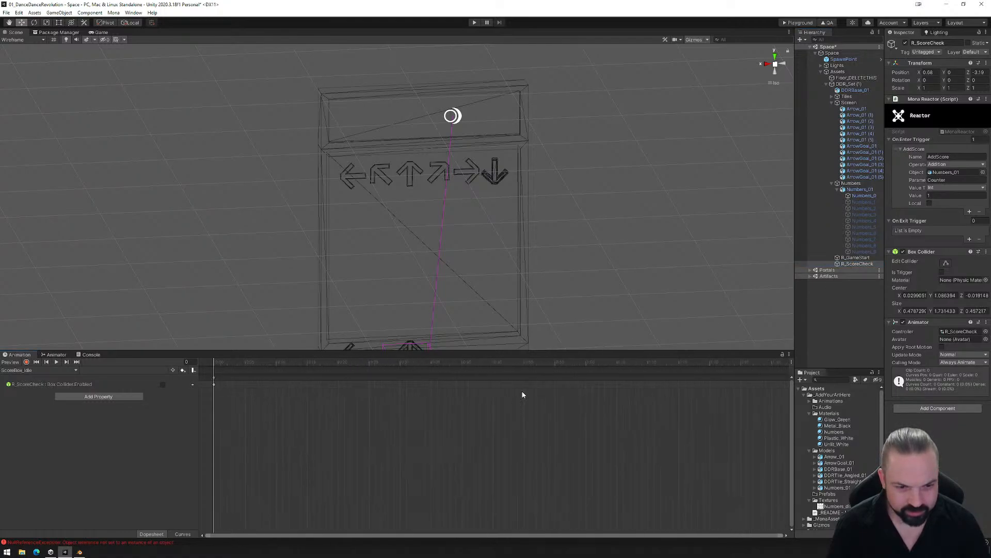
pyautogui.click(58, 370)
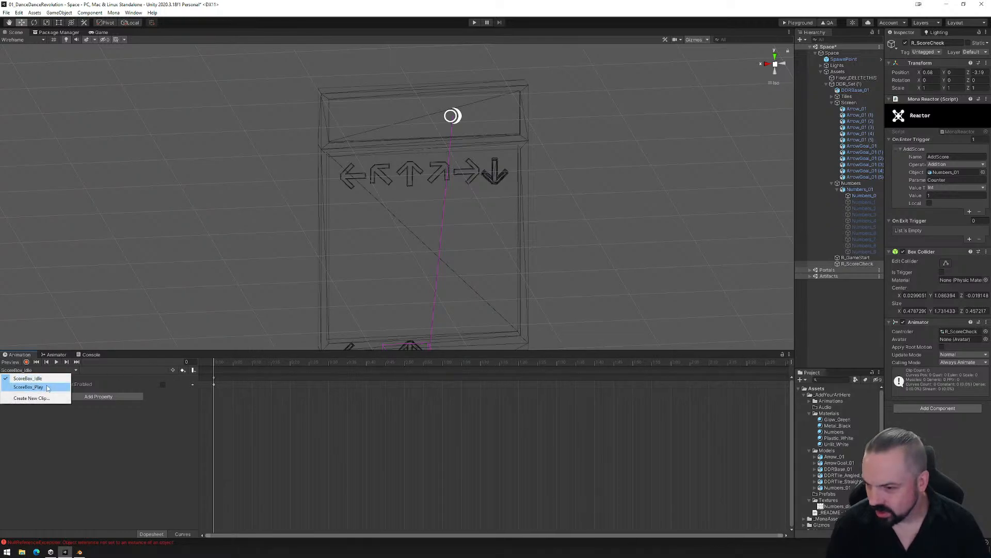
pyautogui.click(31, 387)
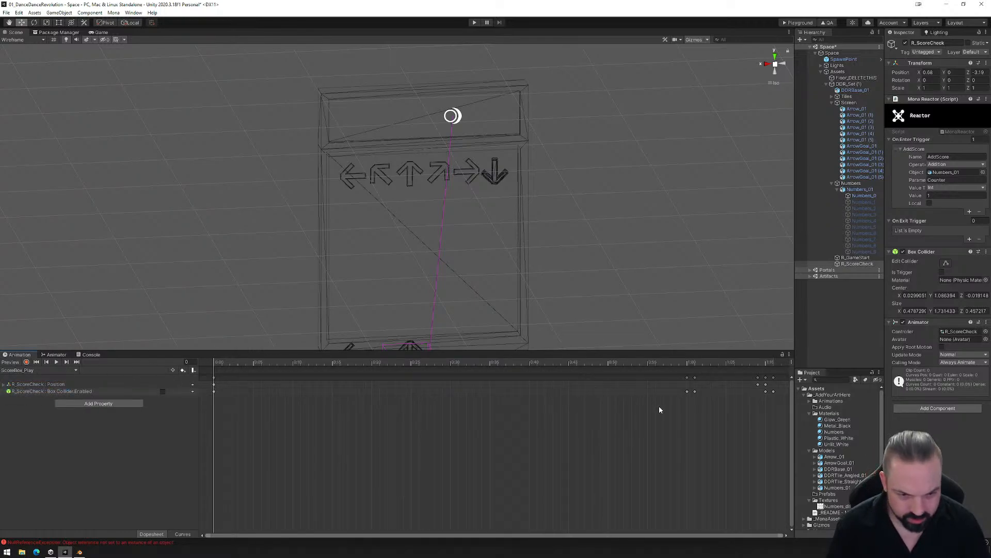
pyautogui.moveTo(696, 385); pyautogui.dragTo(599, 379)
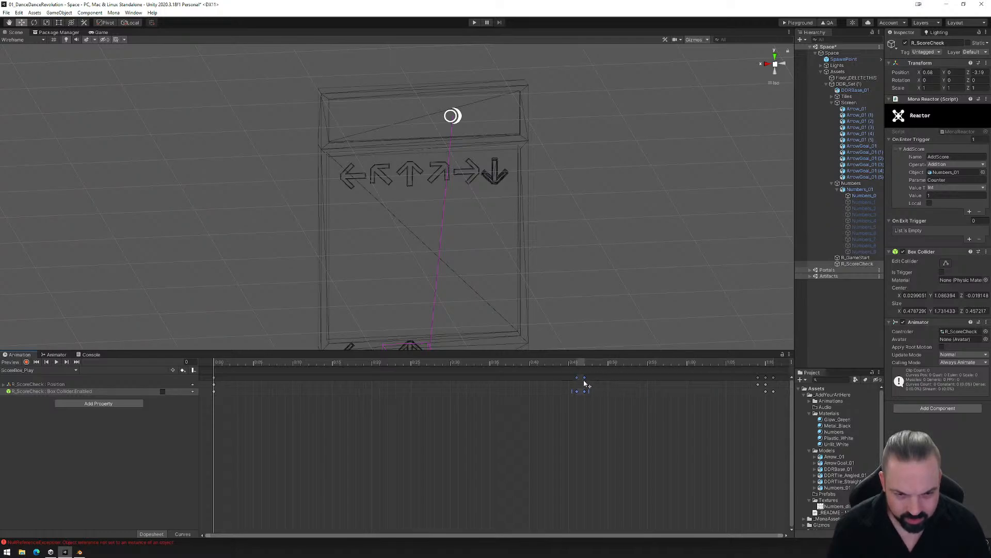
# - Shift the second group of position and collider keyframes to frames 57 through 59, and check the first pair's collider timing
pyautogui.moveTo(739, 401); pyautogui.dragTo(683, 382)
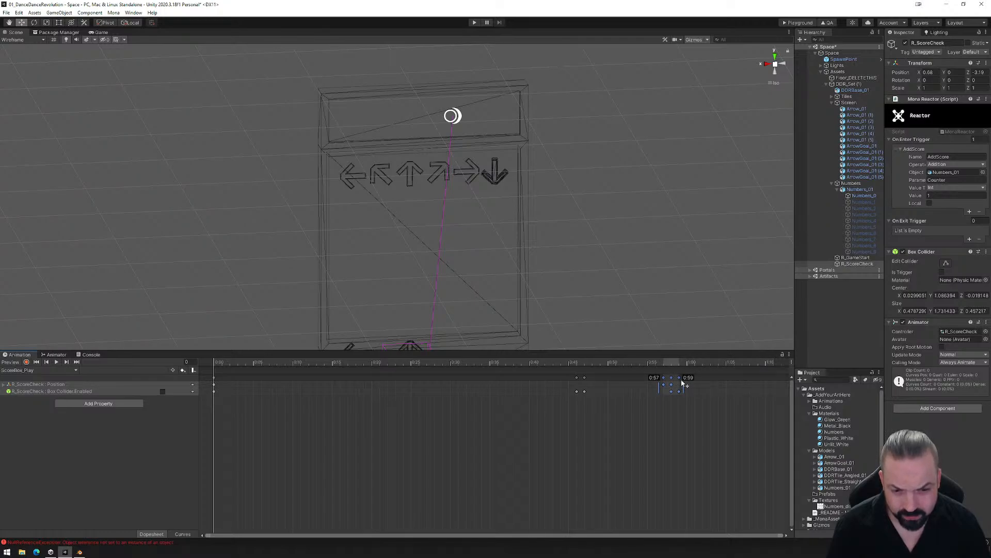
pyautogui.moveTo(220, 363); pyautogui.dragTo(577, 358)
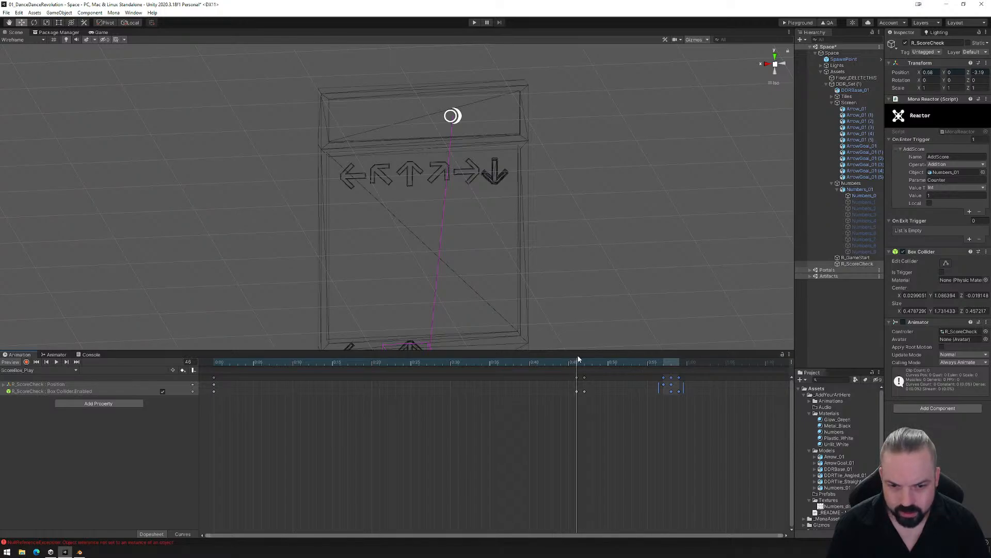
pyautogui.moveTo(577, 362); pyautogui.dragTo(584, 359)
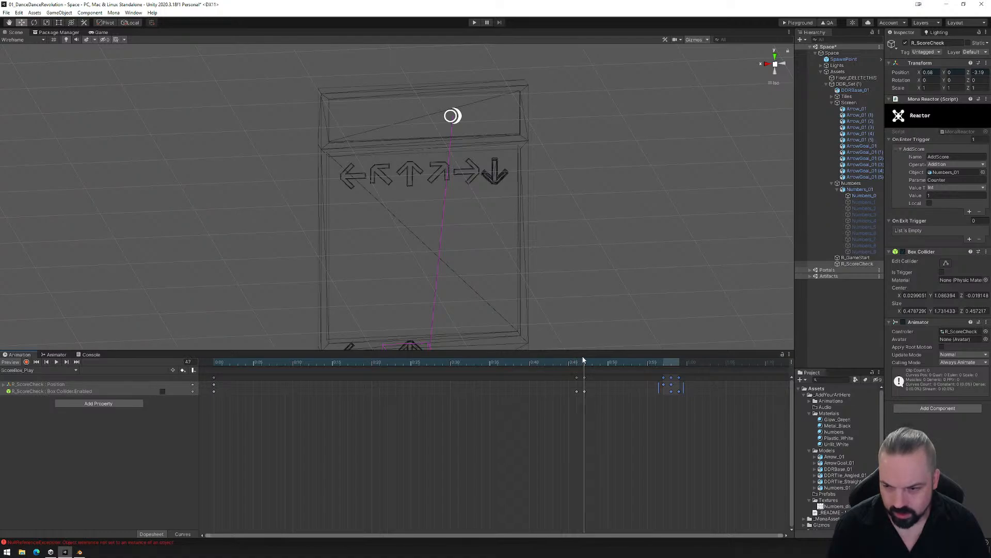
# - Shift the first pair of collider keyframes to frames 47 and 48, and place the second group of position and collider keyframes at frames 57 through 59
pyautogui.moveTo(593, 405); pyautogui.dragTo(586, 381)
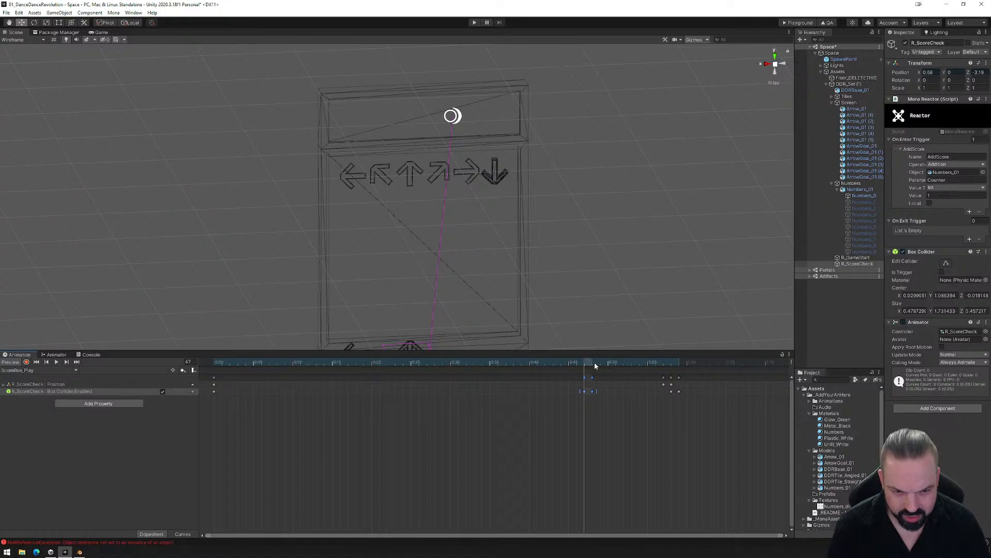
pyautogui.moveTo(681, 381); pyautogui.dragTo(681, 382)
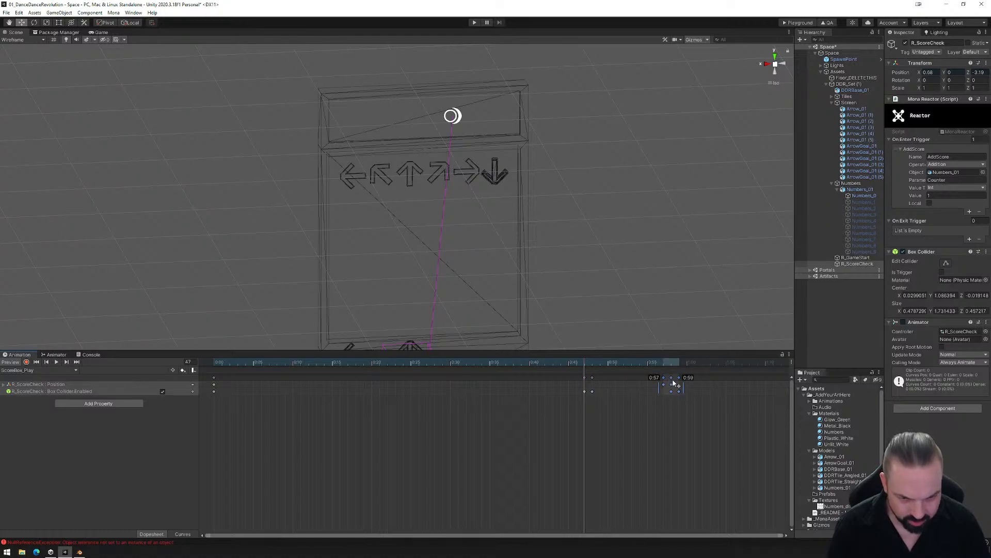
pyautogui.moveTo(586, 360); pyautogui.dragTo(672, 366)
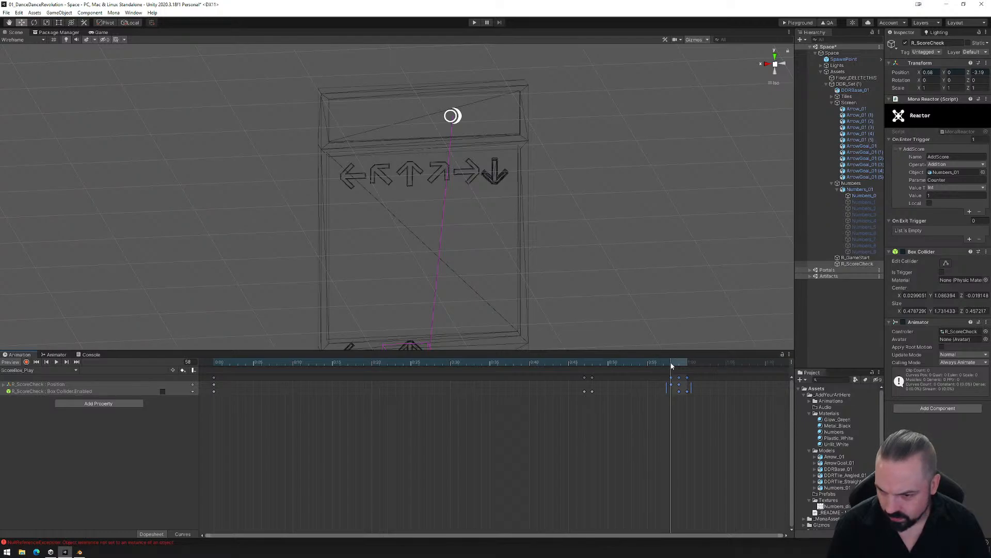
pyautogui.moveTo(681, 385); pyautogui.dragTo(212, 366)
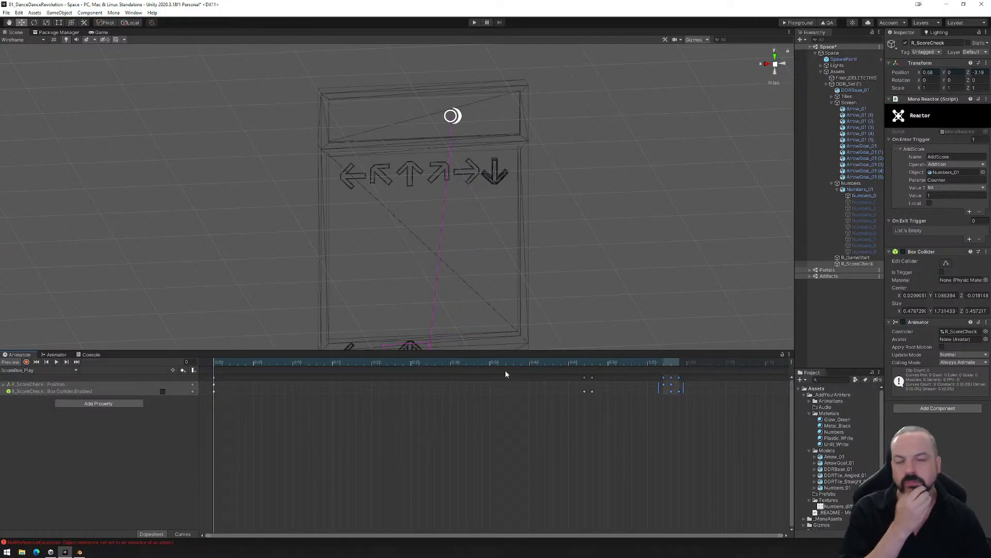
# - Save the scene and reselect the R_ScoreCheck object to review its reactor and collider setup
pyautogui.click(7, 13)
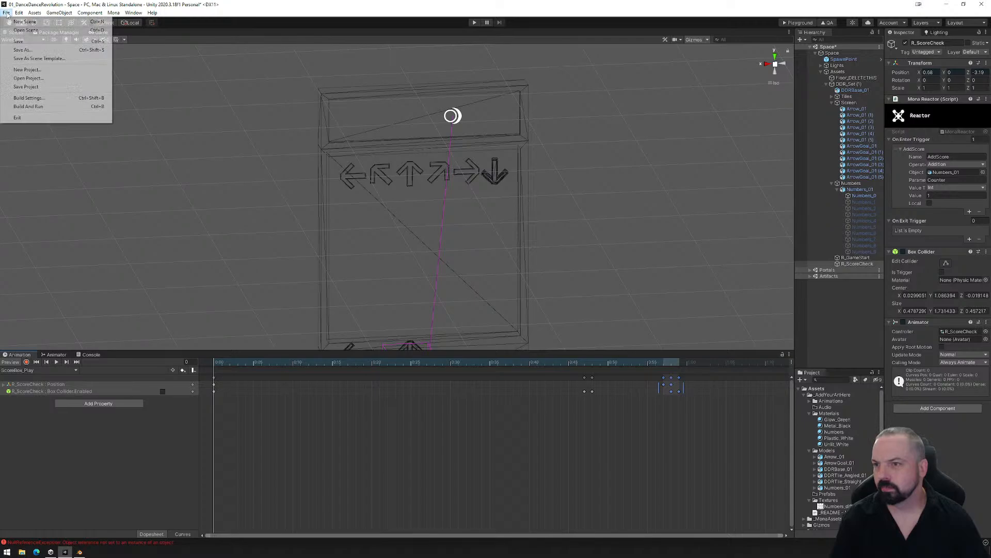
pyautogui.click(34, 50)
pyautogui.keyDown('alt'); pyautogui.moveTo(516, 284); pyautogui.dragTo(487, 299); pyautogui.keyUp('alt')
pyautogui.moveTo(487, 299); pyautogui.dragTo(438, 222, button='middle')
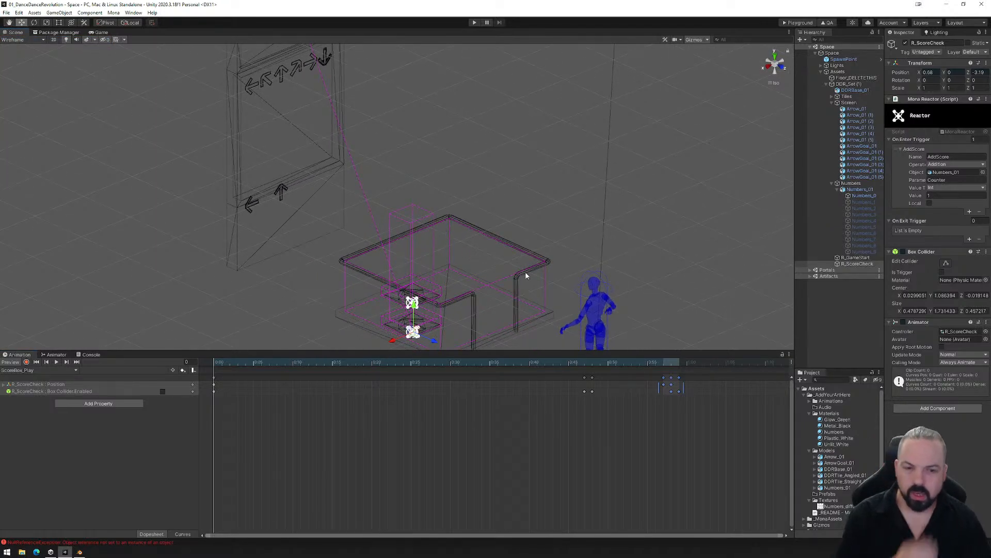
pyautogui.click(858, 263)
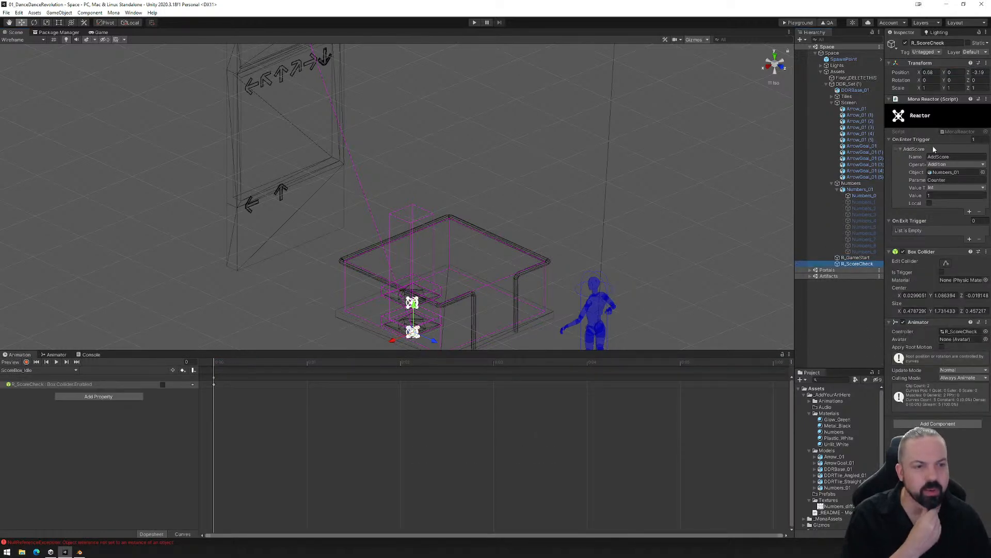
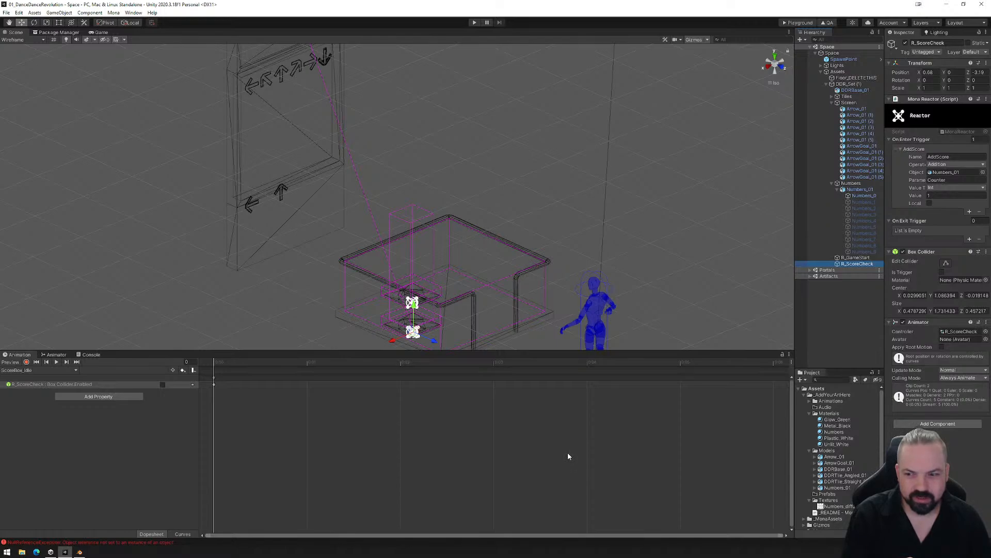
# - Build the space for the Playground and upload the exported PlaygroundFiles folder to the Mona Playground page in the browser
pyautogui.click(799, 23)
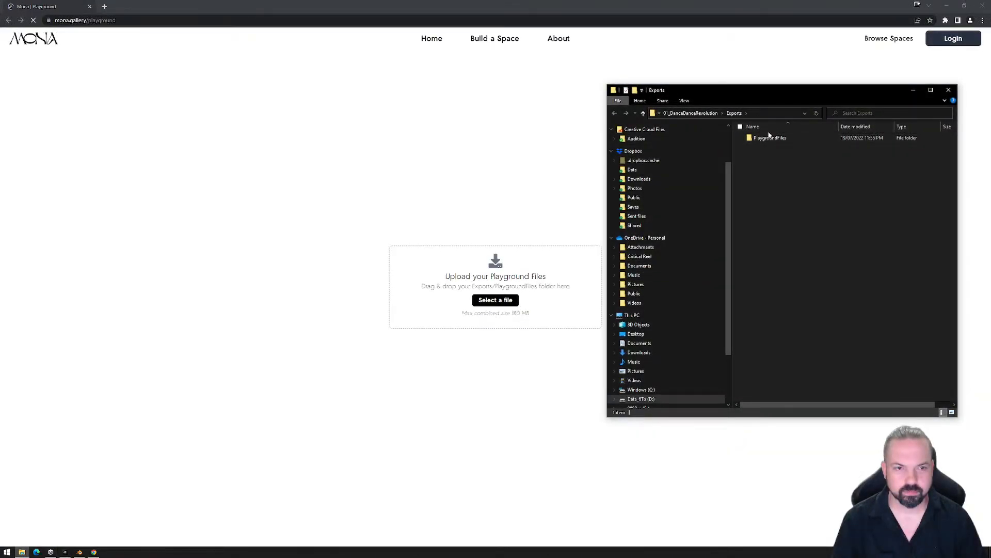
pyautogui.moveTo(769, 137); pyautogui.dragTo(434, 289)
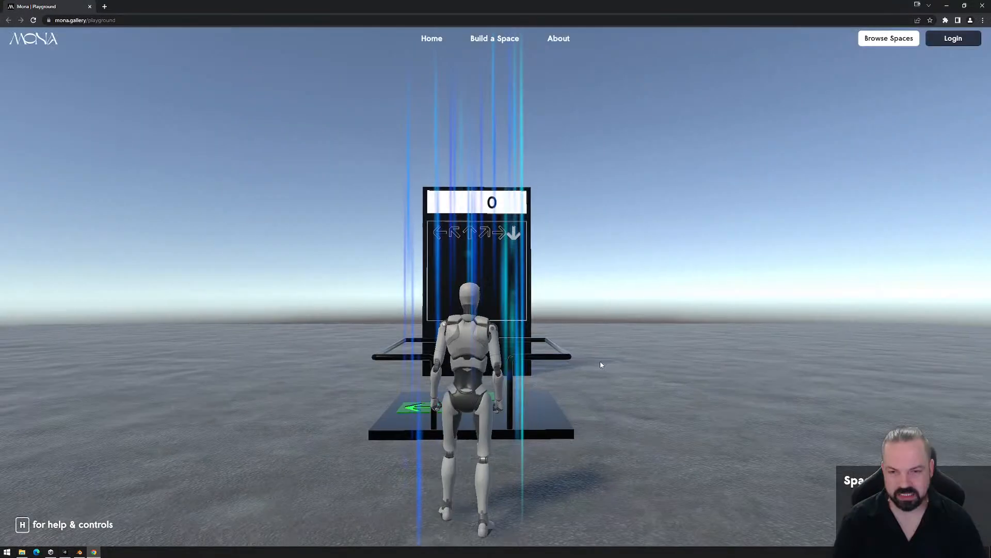
pyautogui.click(584, 376)
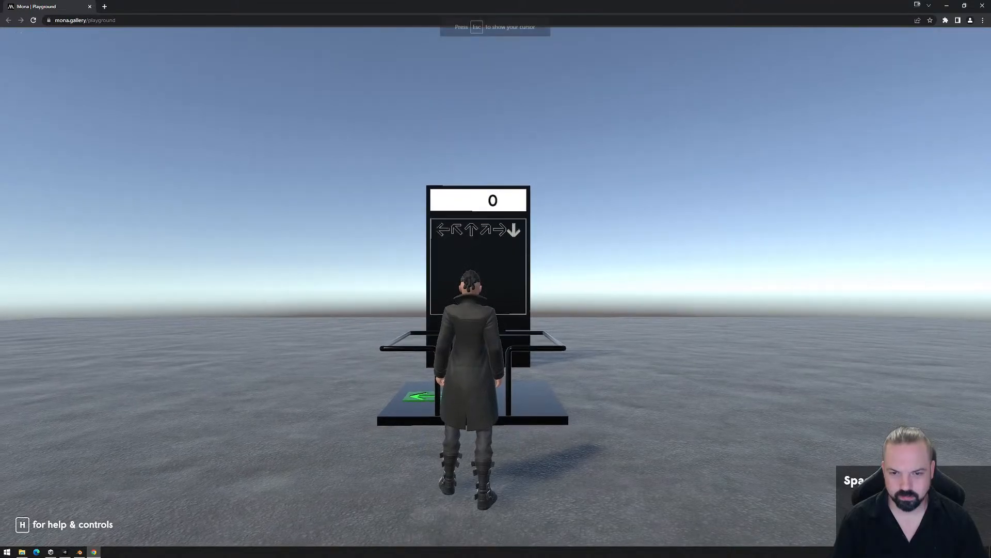
# - Playtest the dance machine by walking the avatar between the left and up arrow tiles while checking the score display
pyautogui.press('w')
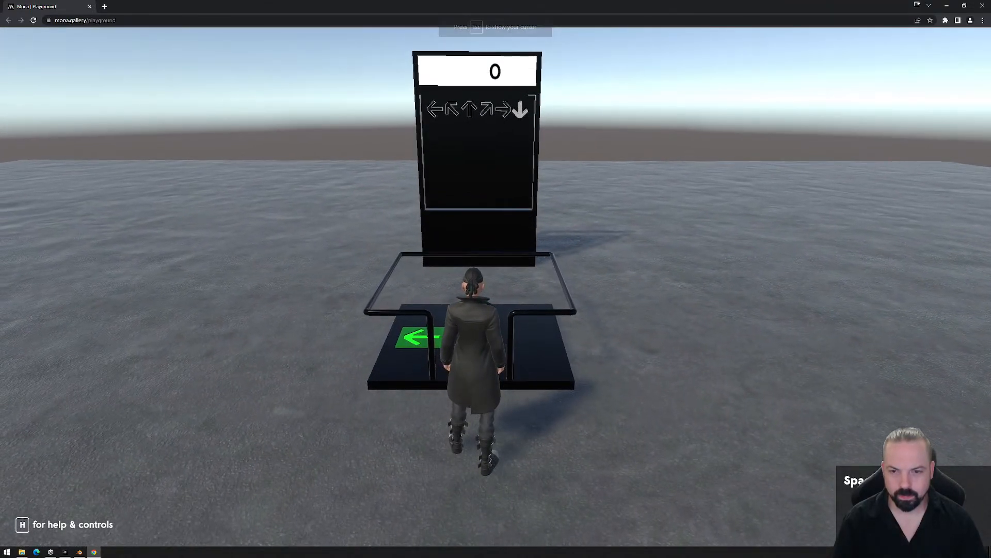
pyautogui.press('w')
pyautogui.press('a')
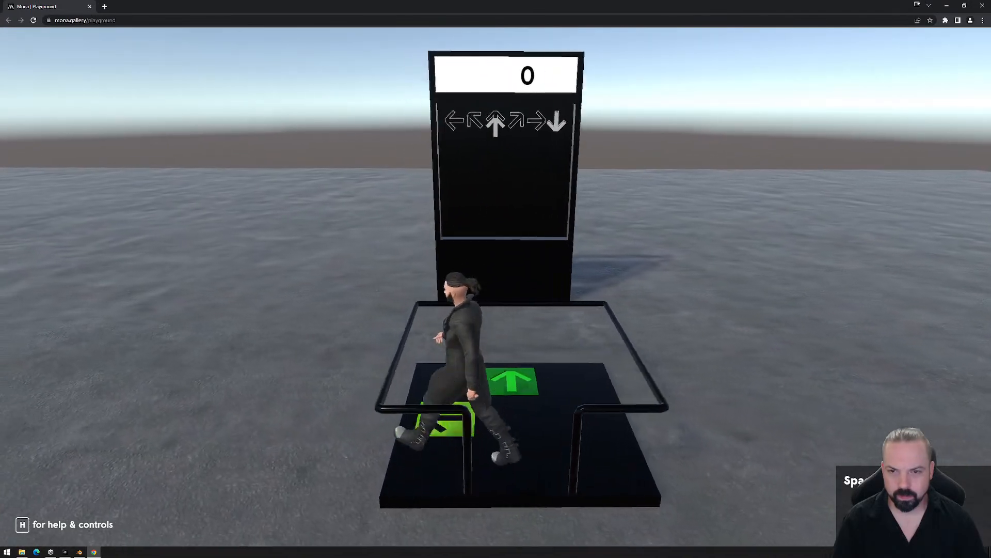
pyautogui.press('w')
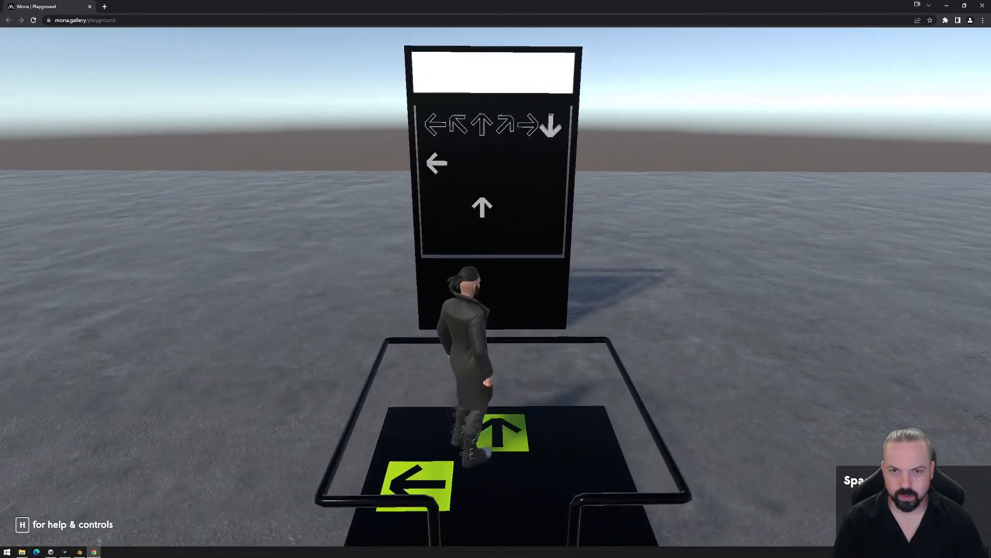
pyautogui.press('a')
pyautogui.press('d')
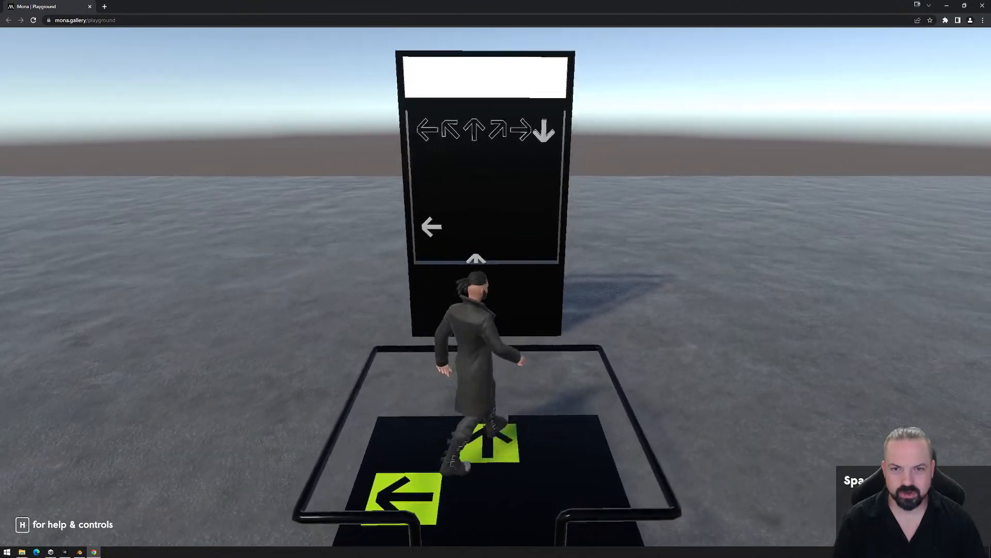
pyautogui.press('s')
pyautogui.press('a')
pyautogui.press('d')
pyautogui.press('a')
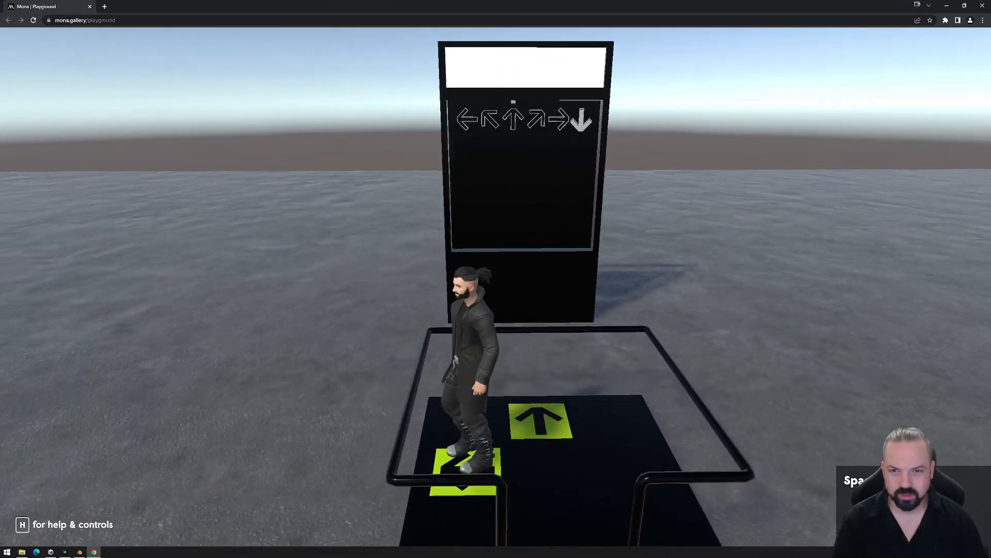
pyautogui.press('d')
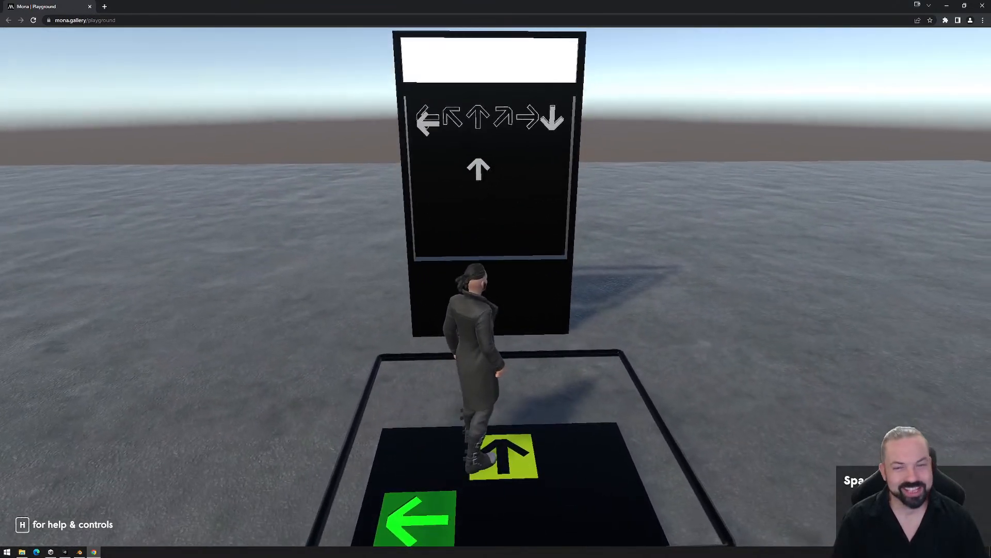
pyautogui.press('s')
pyautogui.press('Escape')
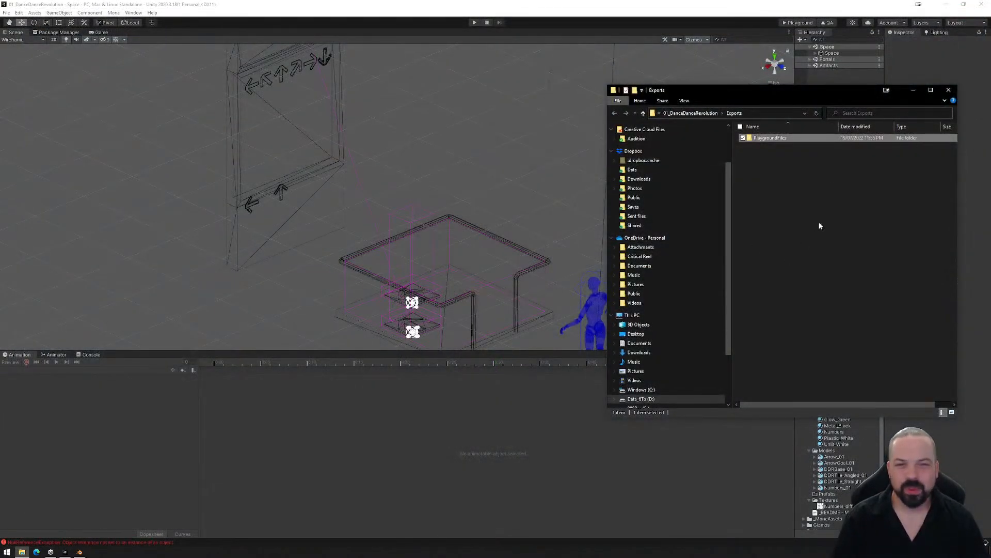
# - Delete the PlaygroundFiles folder from the project's Exports folder and close the file window
pyautogui.press('Delete')
pyautogui.press('Return')
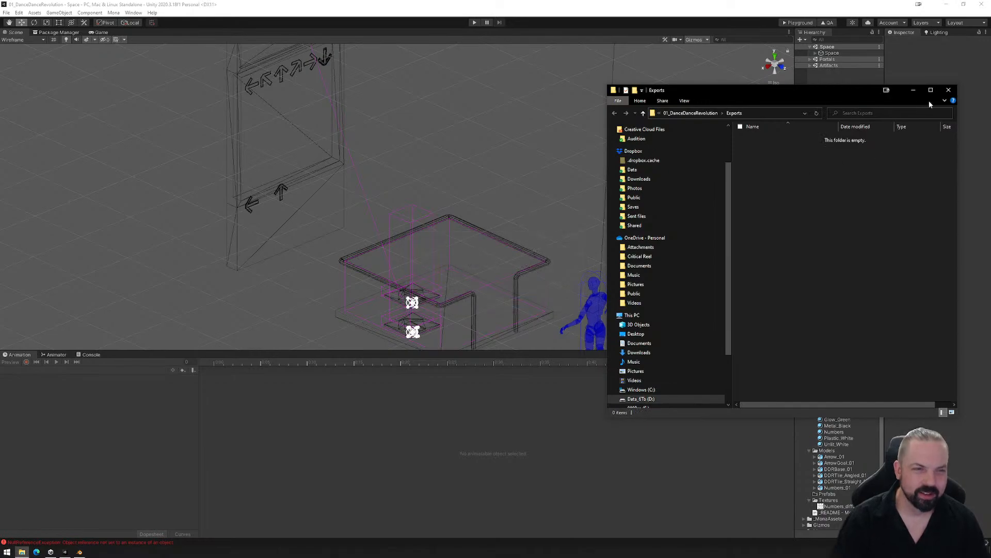
pyautogui.click(948, 89)
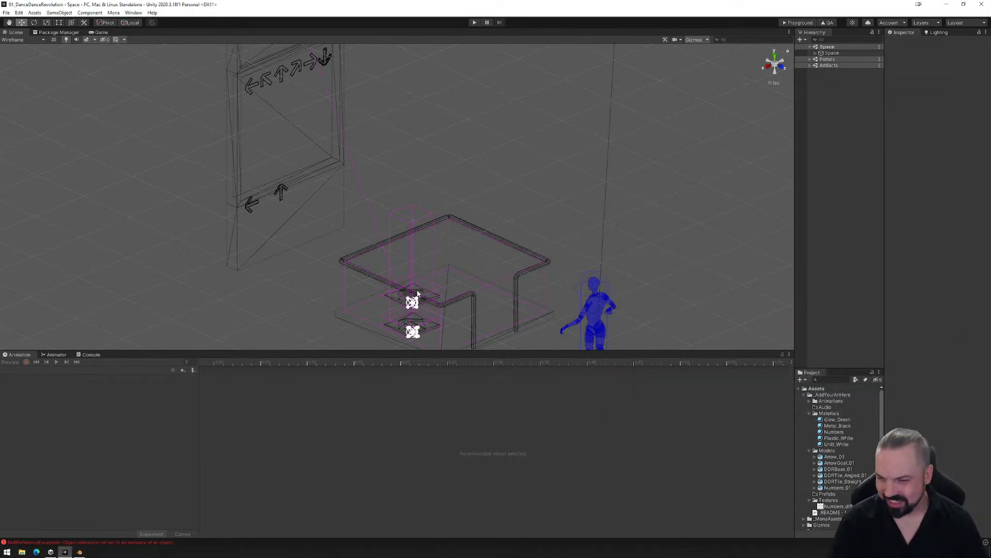
# - Open the animator graph of Numbers_01 inside DDR_Set (1) and scrub through the Counter_0 to Counter_1 transition preview
pyautogui.click(816, 53)
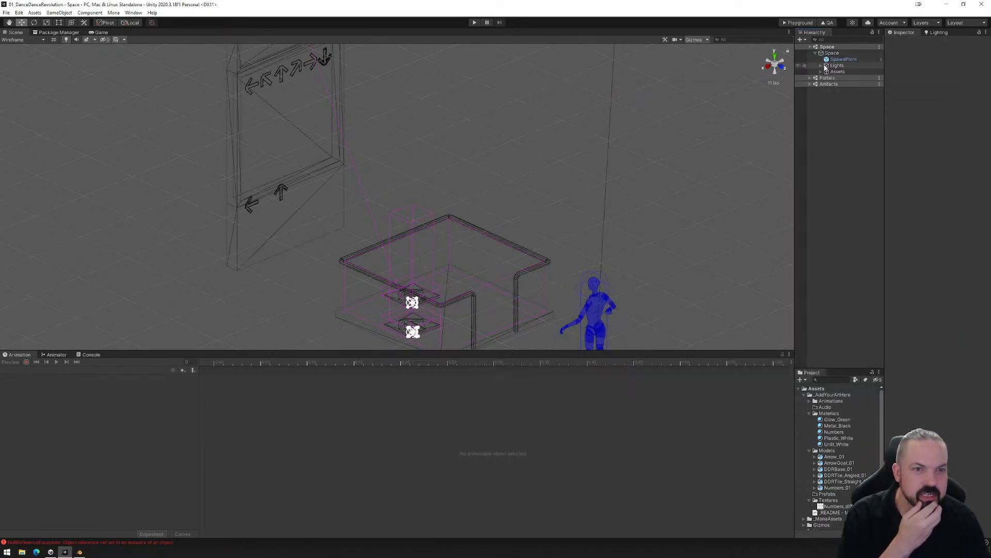
pyautogui.click(821, 72)
pyautogui.click(827, 84)
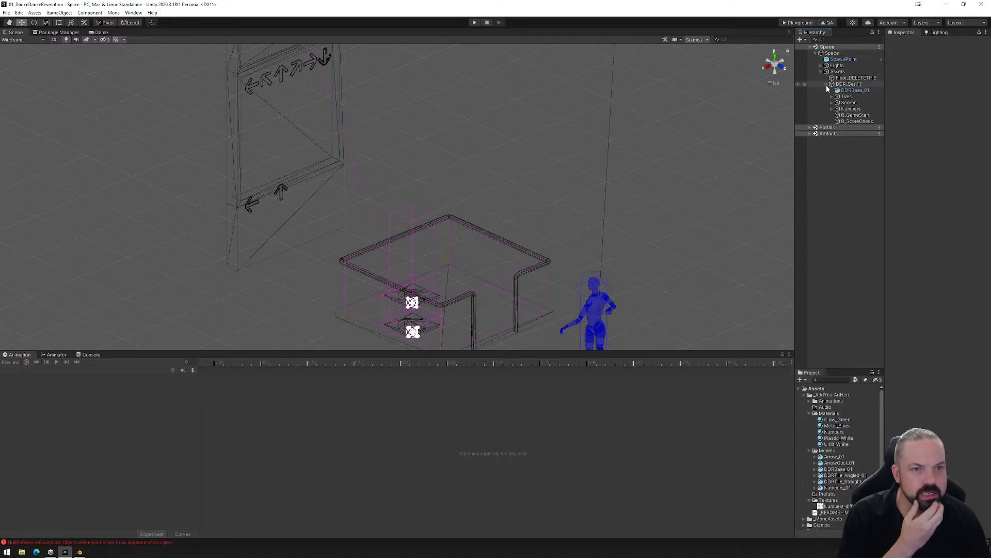
pyautogui.click(832, 109)
pyautogui.click(847, 115)
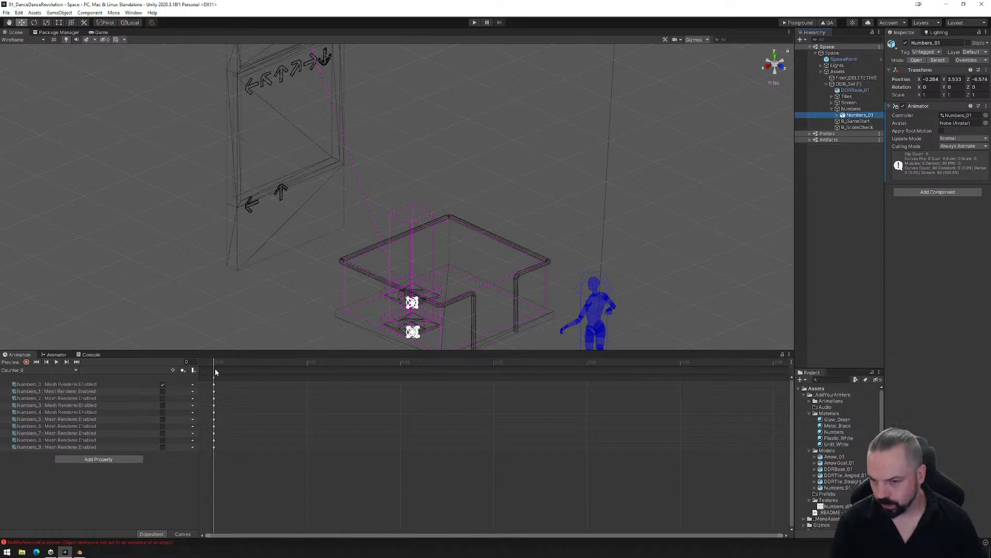
pyautogui.click(56, 355)
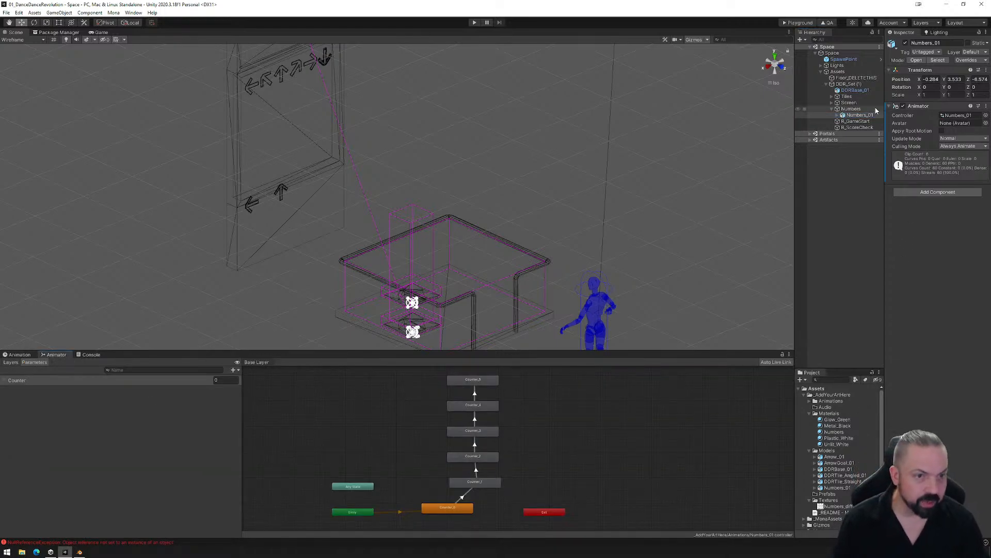
pyautogui.click(471, 493)
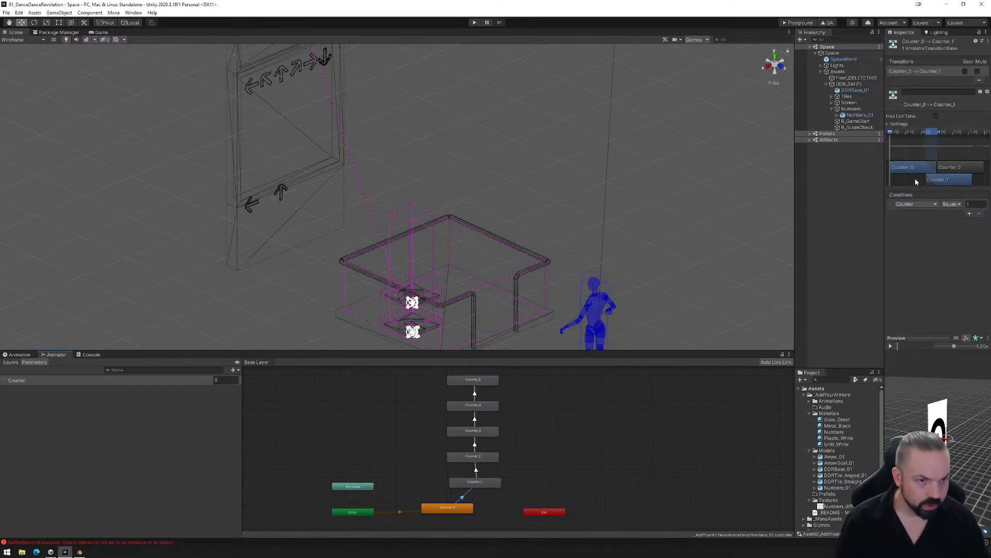
pyautogui.moveTo(890, 133); pyautogui.dragTo(937, 132)
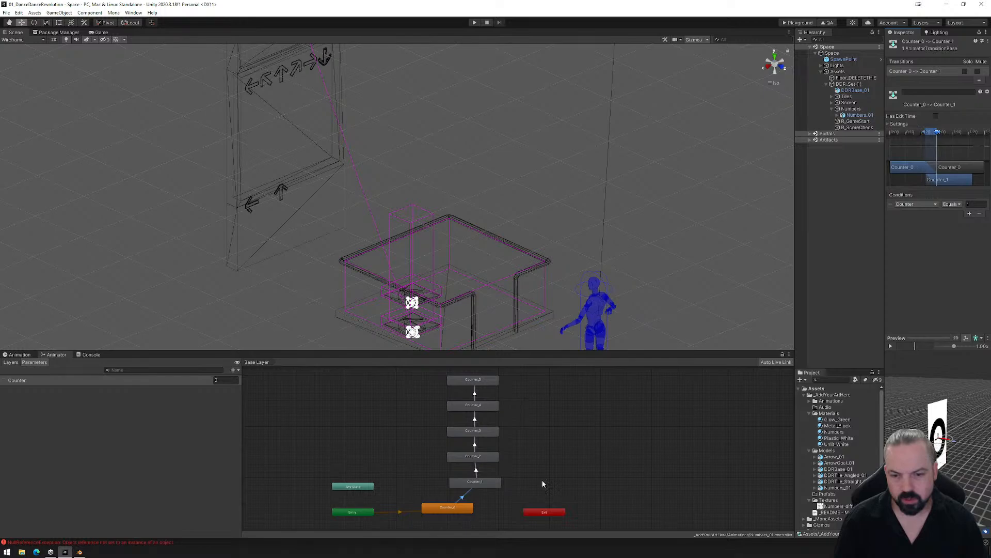
# - Check the Counter_1 state, then compare the Mesh Renderer keyframes in the Counter_1 and Counter_0 clips
pyautogui.click(476, 485)
pyautogui.click(20, 355)
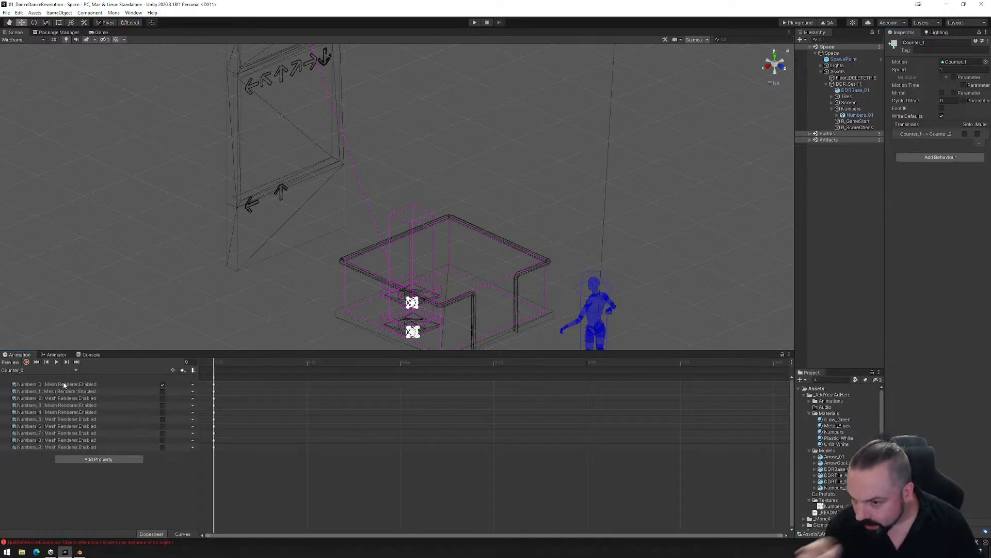
pyautogui.click(48, 369)
pyautogui.click(45, 387)
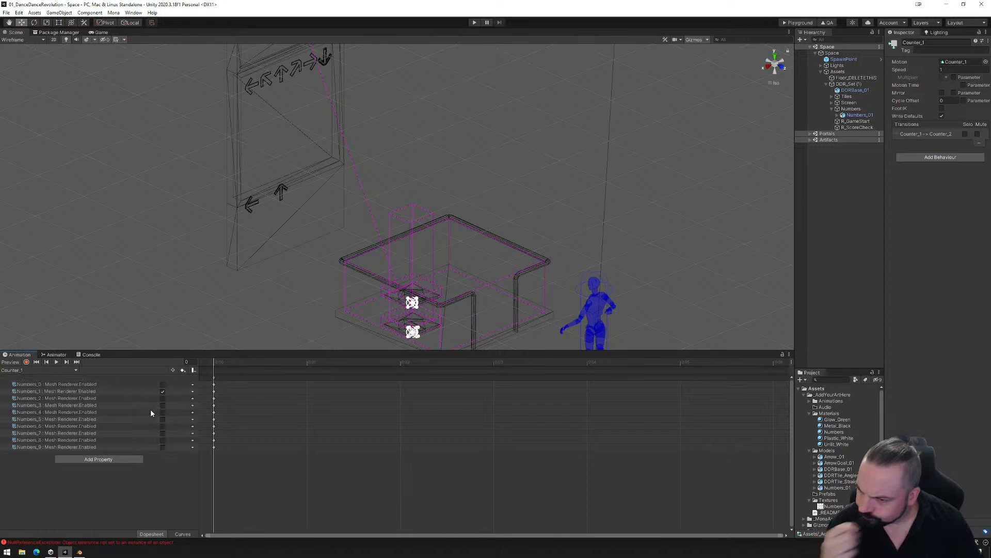
pyautogui.click(35, 370)
pyautogui.click(32, 378)
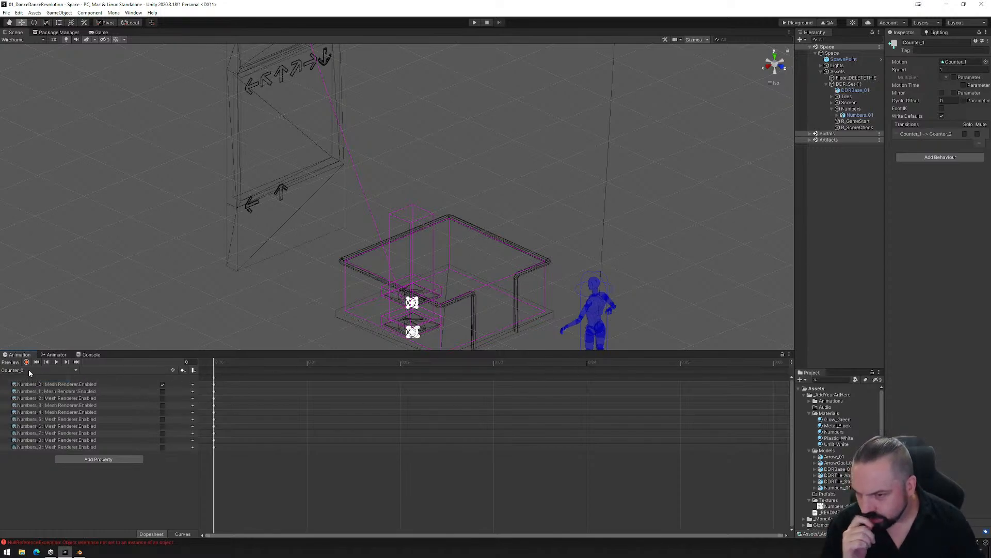
# - Activate the objects Numbers_1 through Numbers_9 under Numbers_01
pyautogui.click(837, 115)
pyautogui.click(863, 127)
pyautogui.keyDown('shift'); pyautogui.click(863, 177); pyautogui.keyUp('shift')
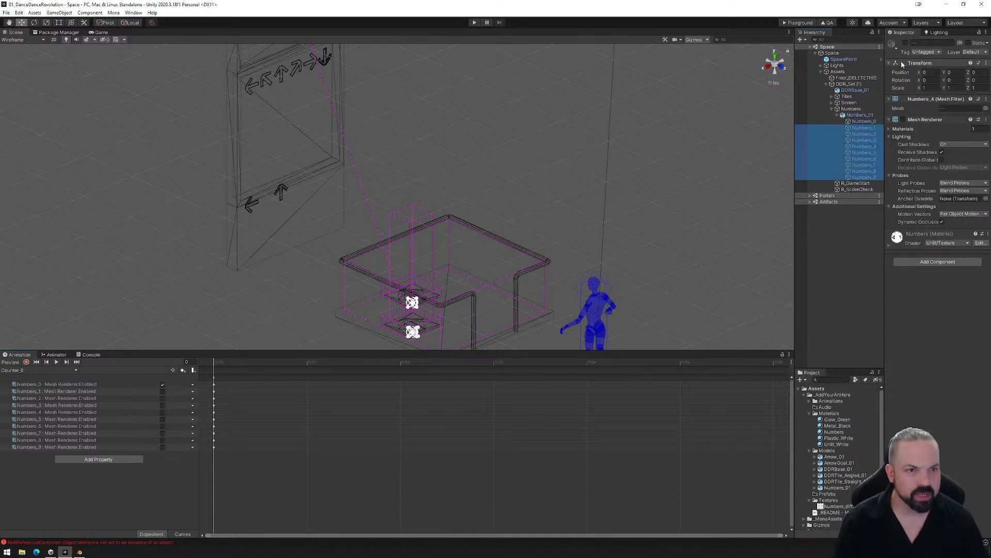
pyautogui.click(905, 42)
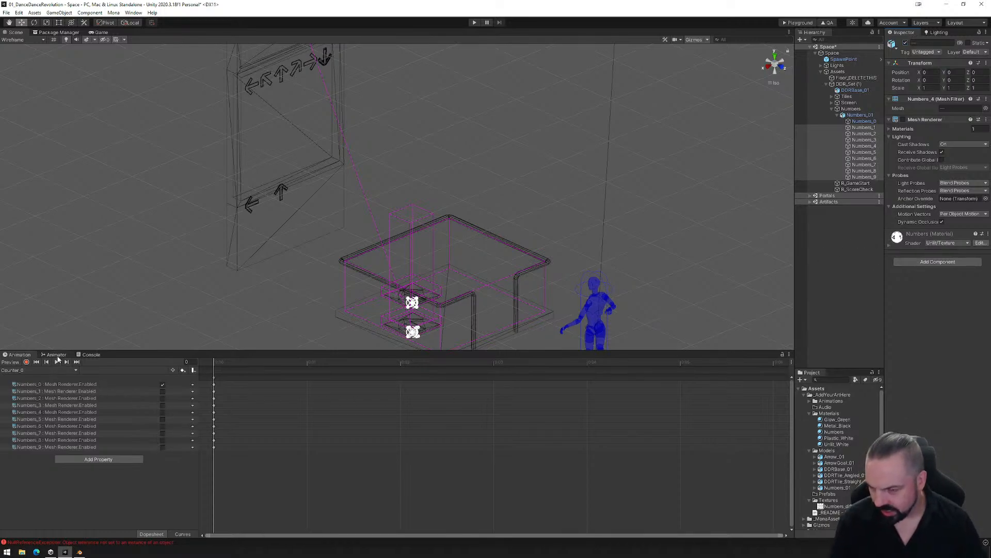
# - Scrub the Counter_0 to Counter_1 transition preview again with all number objects active
pyautogui.click(56, 354)
pyautogui.click(462, 496)
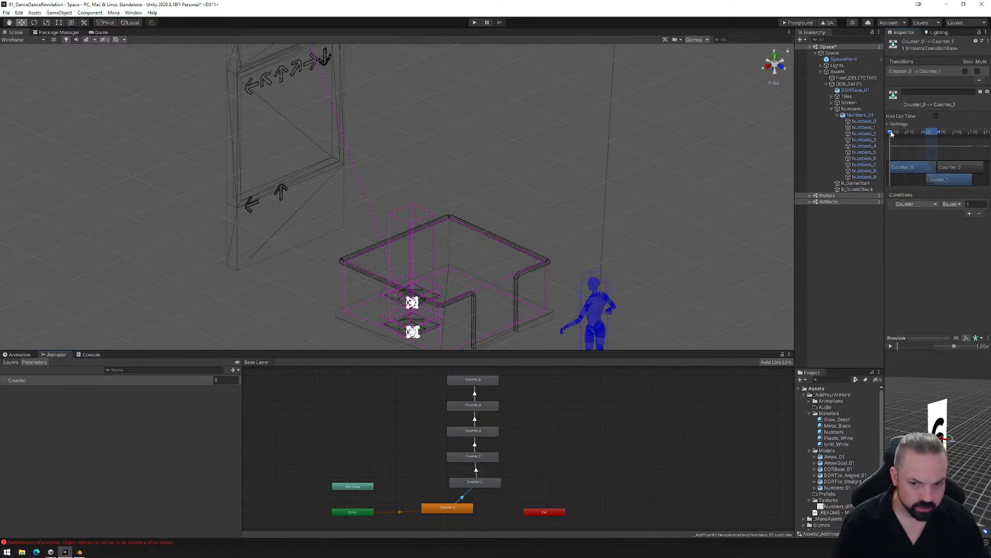
pyautogui.moveTo(958, 126); pyautogui.dragTo(934, 128)
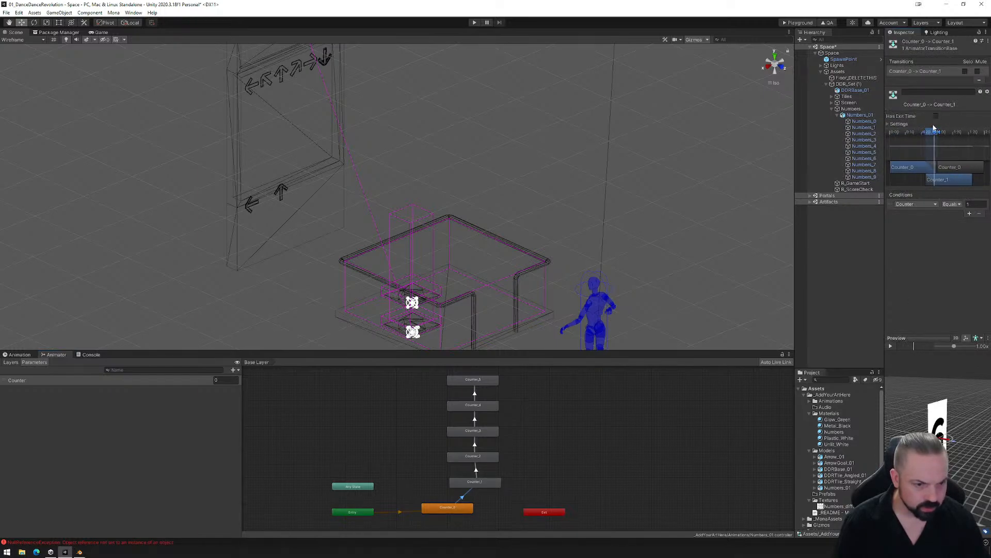
# - Inspect the Numbers_0 object and compare the Mesh Renderer keyframes across the Counter_0, Counter_1 and Counter_2 clips
pyautogui.click(859, 115)
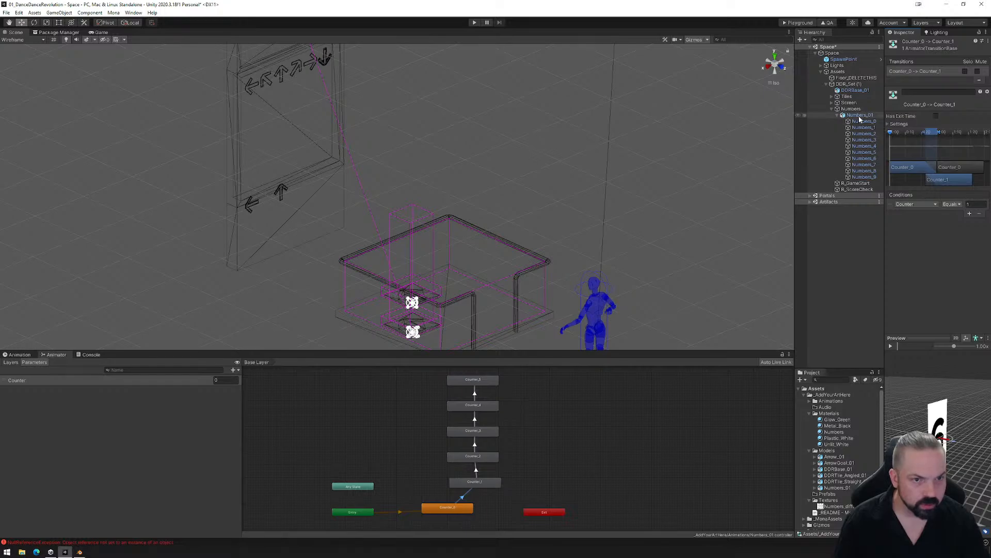
pyautogui.click(861, 121)
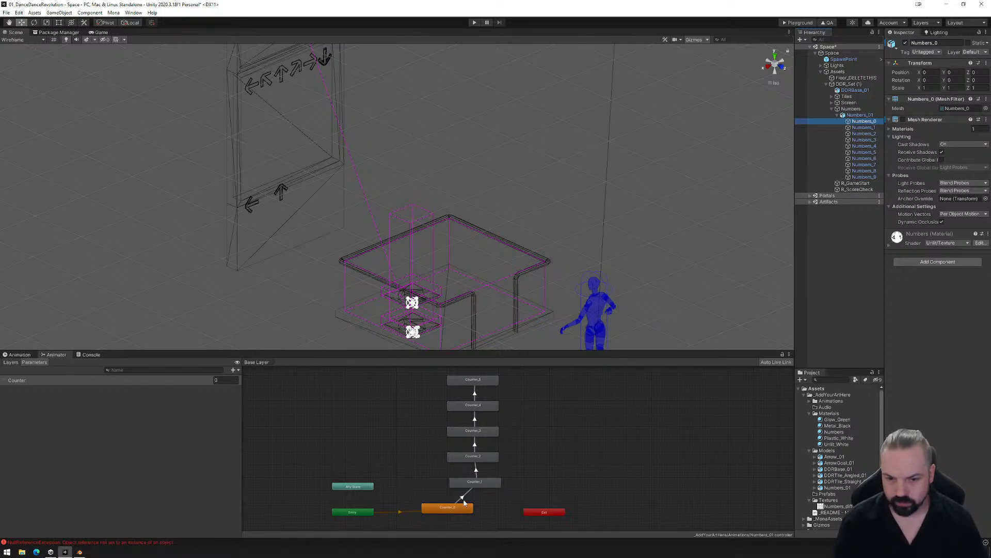
pyautogui.click(25, 356)
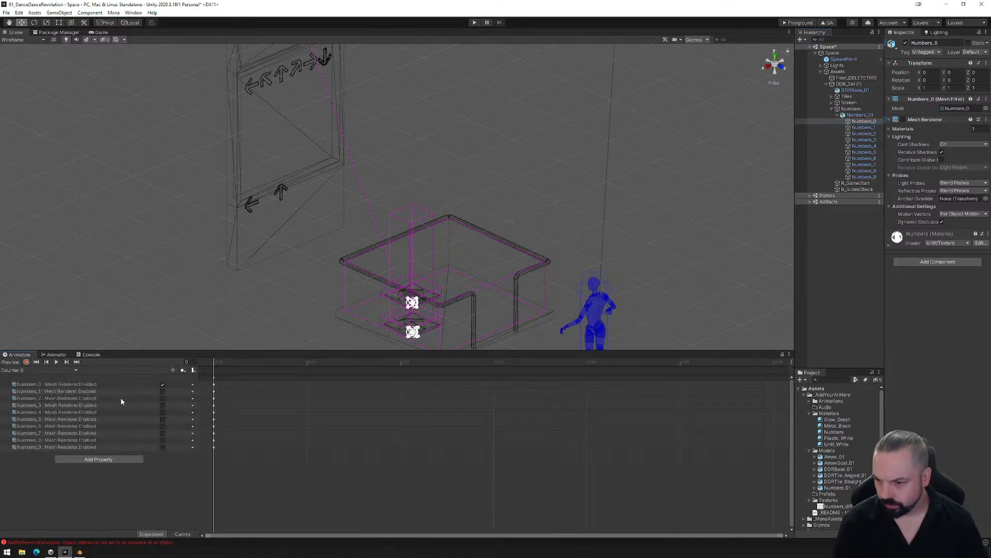
pyautogui.click(42, 369)
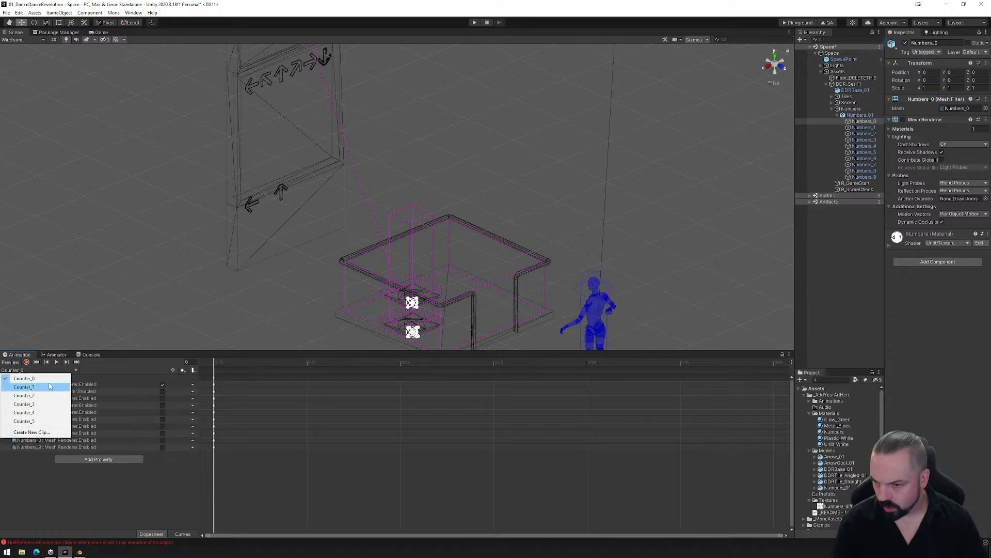
pyautogui.click(49, 384)
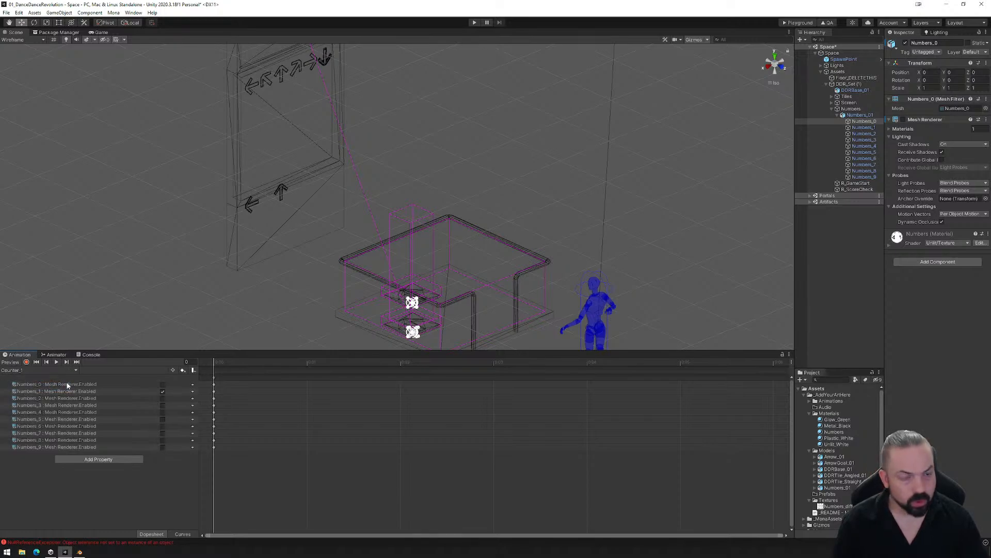
pyautogui.click(37, 370)
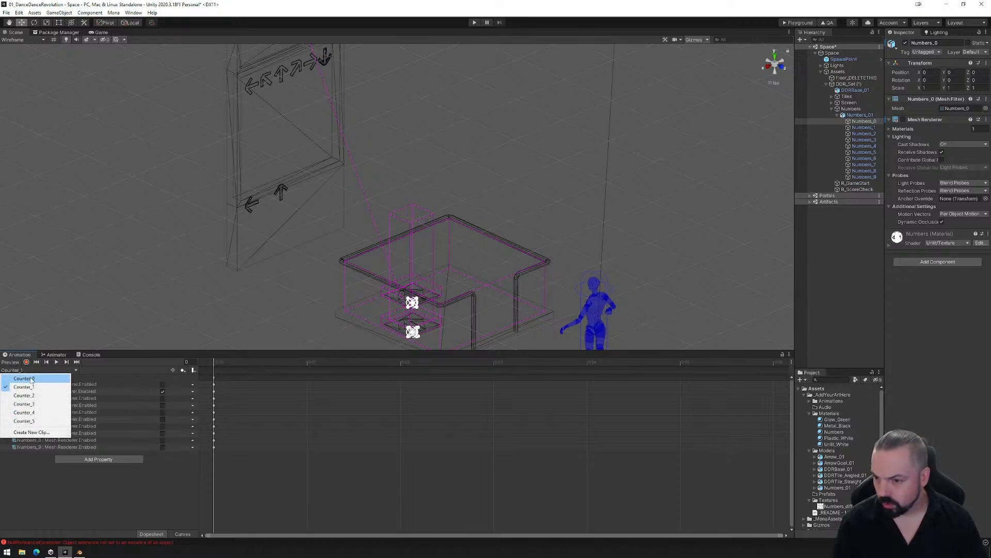
pyautogui.click(31, 377)
pyautogui.click(46, 371)
pyautogui.click(47, 385)
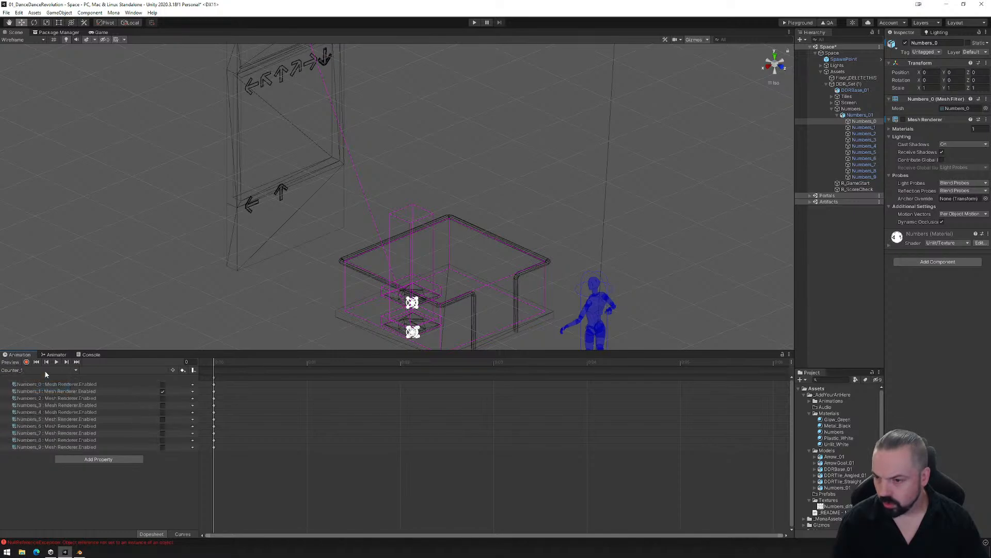
pyautogui.click(46, 370)
pyautogui.click(42, 395)
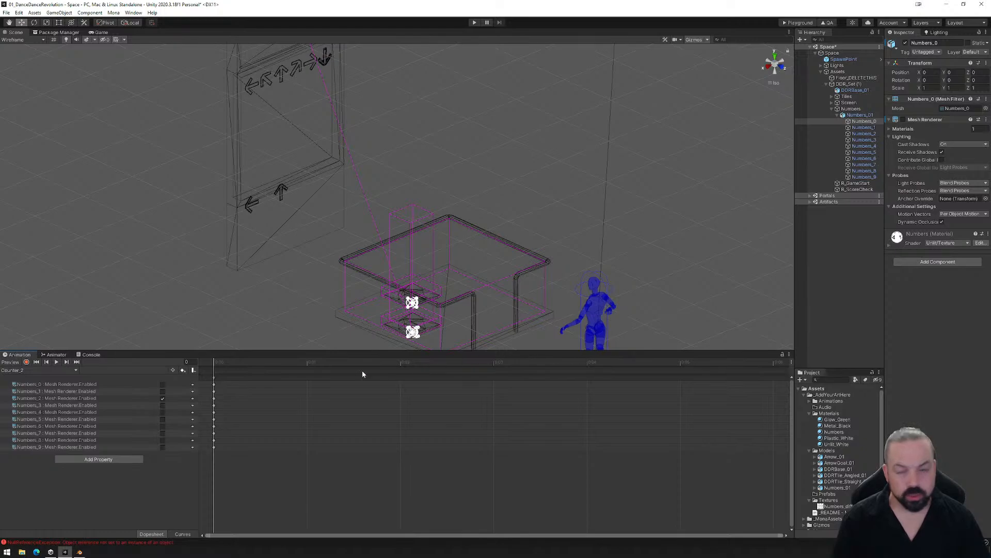
# - Examine the Counter_1 to Counter_2 transition in the animator graph and scrub its preview
pyautogui.click(56, 354)
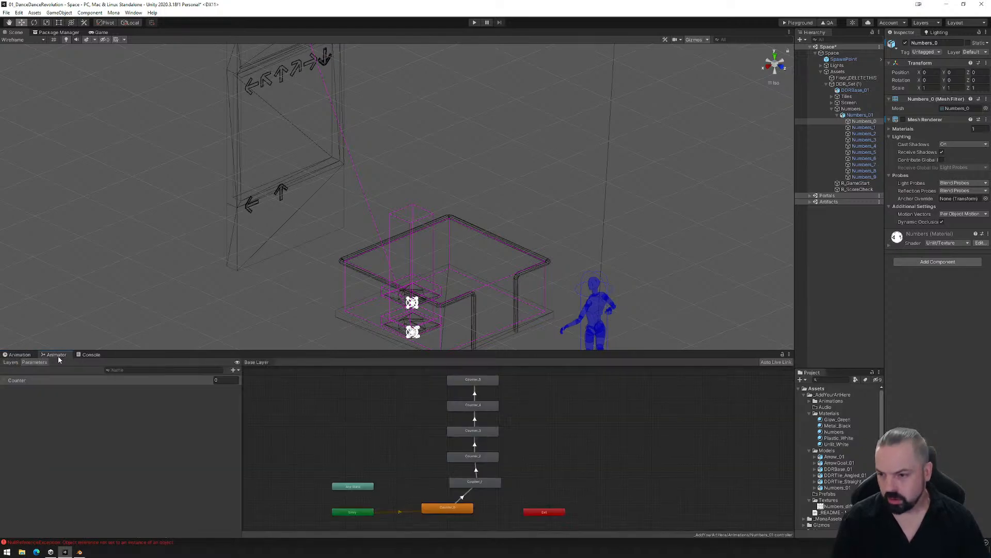
pyautogui.click(482, 472)
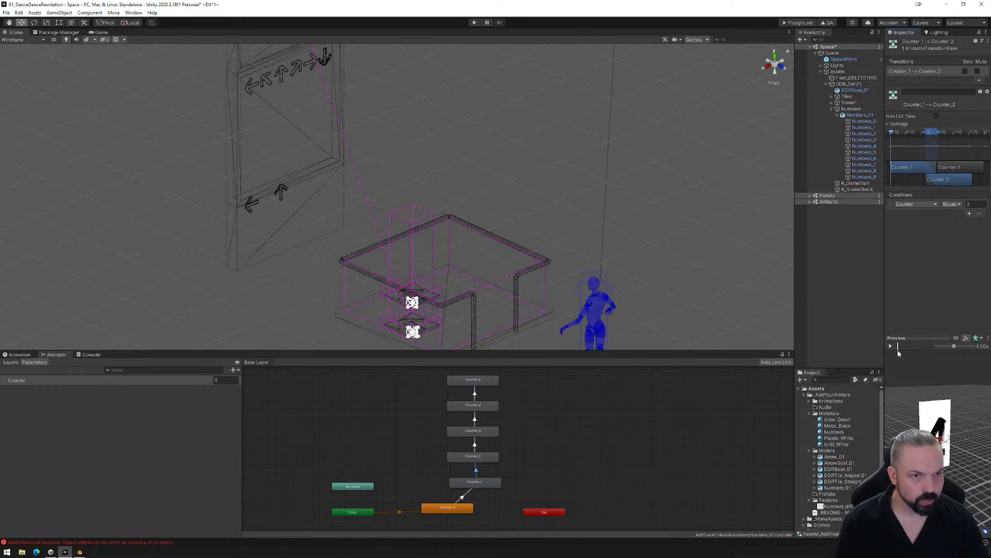
pyautogui.moveTo(912, 353); pyautogui.dragTo(914, 353)
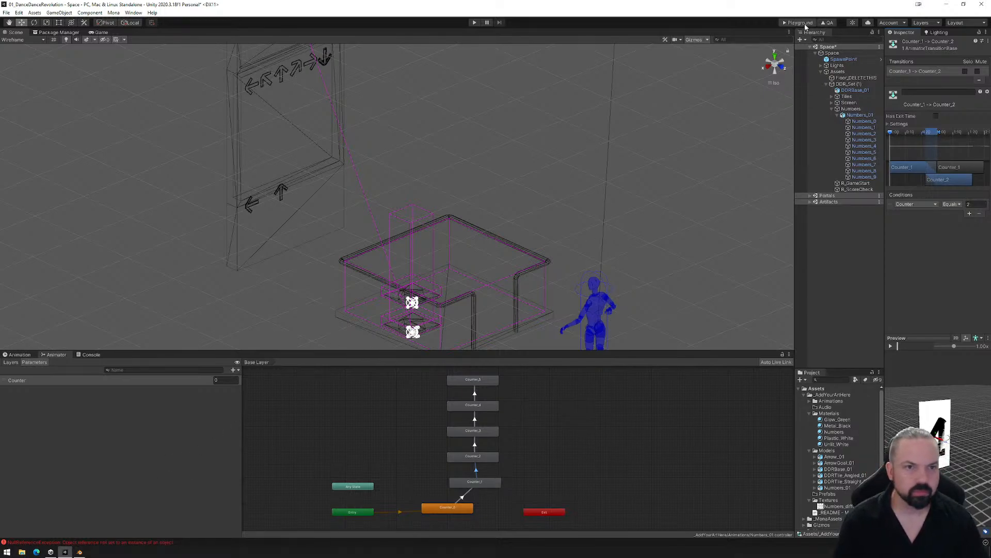
# - Build the space for the Playground, upload the PlaygroundFiles folder to the Mona Playground page and take control of the avatar
pyautogui.click(805, 25)
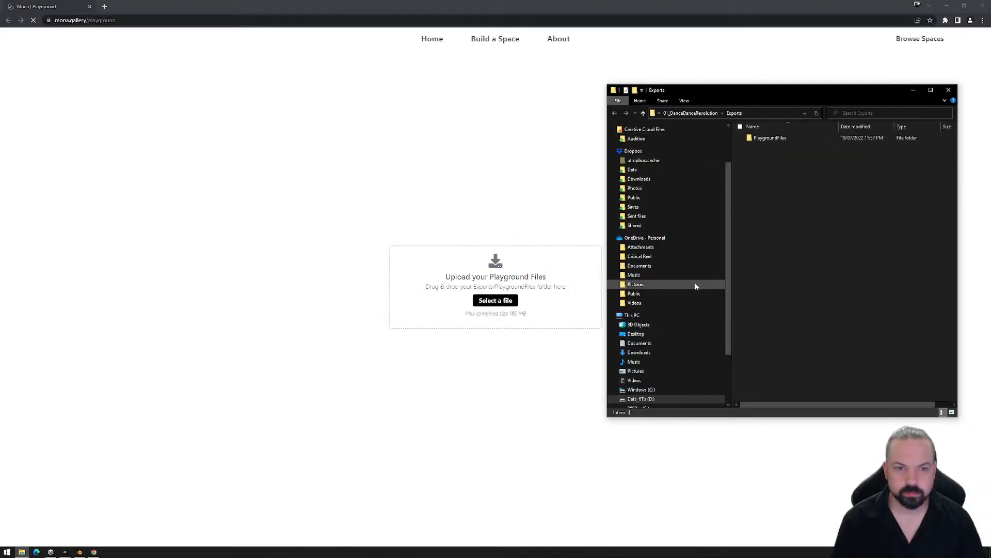
pyautogui.moveTo(754, 138); pyautogui.dragTo(447, 301)
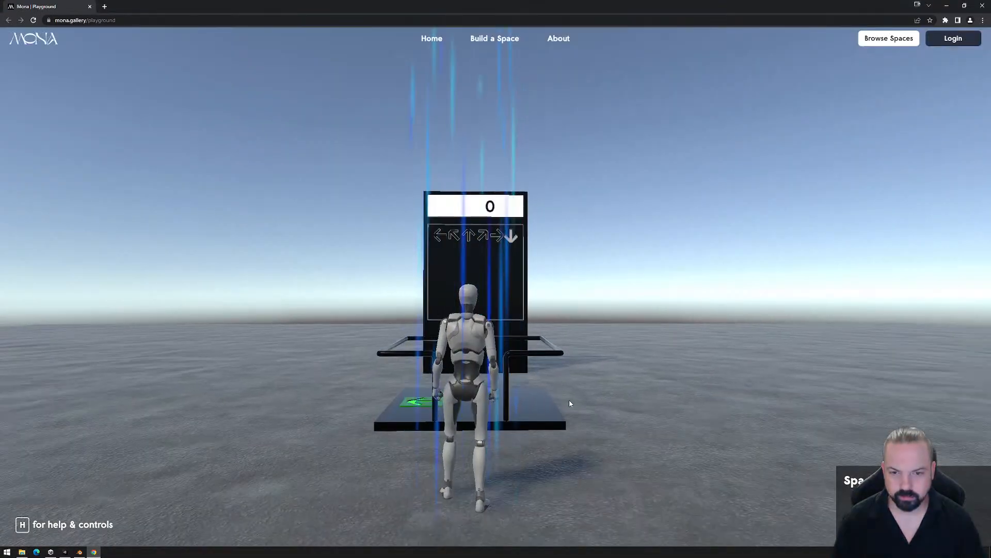
pyautogui.click(570, 403)
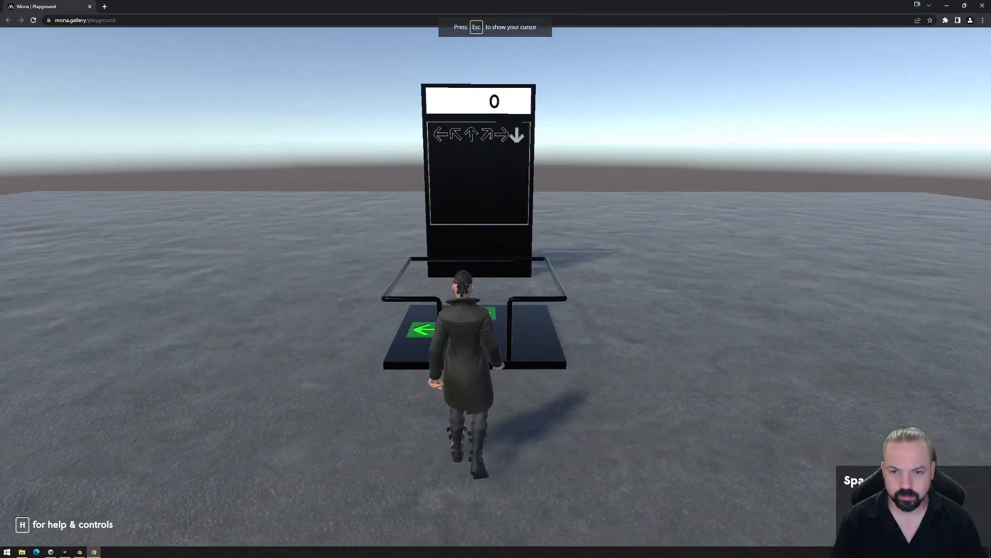
# - Walk the avatar onto the dance platform and step on and off the left-arrow tile to test the score counter
pyautogui.press('w')
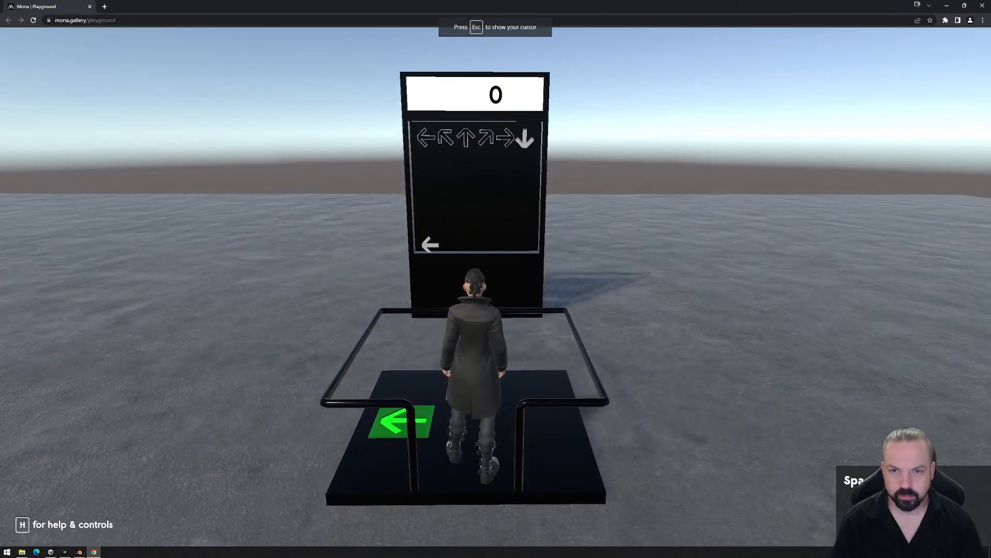
pyautogui.press('a')
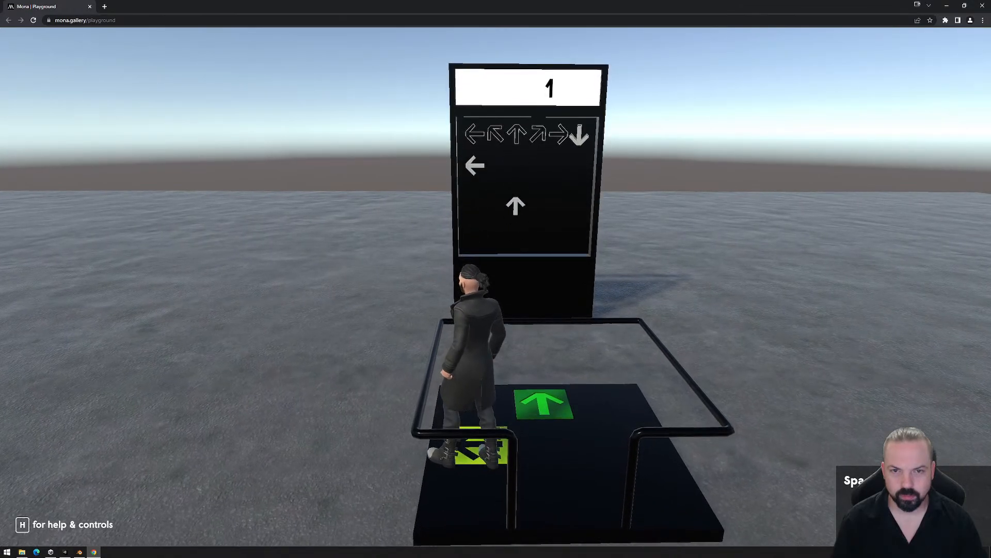
pyautogui.press('d')
pyautogui.press('a')
pyautogui.press('d')
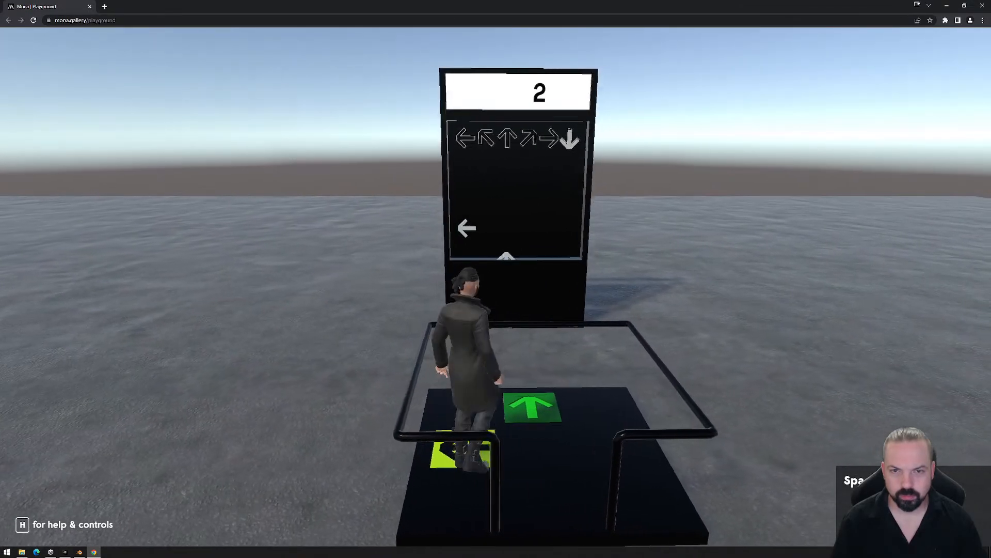
pyautogui.press('a')
pyautogui.press('d')
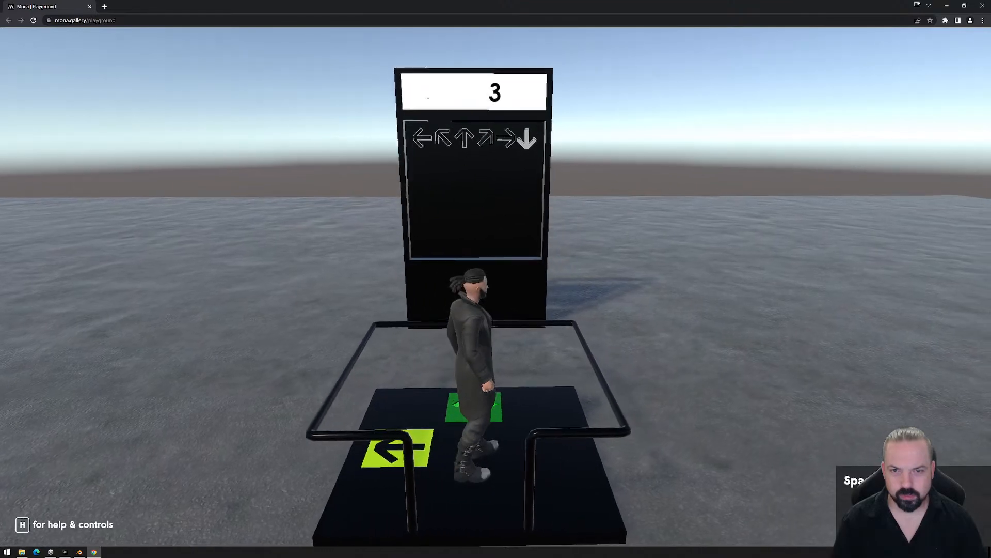
# - Move the avatar on and off the up-arrow tile repeatedly to test further score increments
pyautogui.press('w')
pyautogui.press('s')
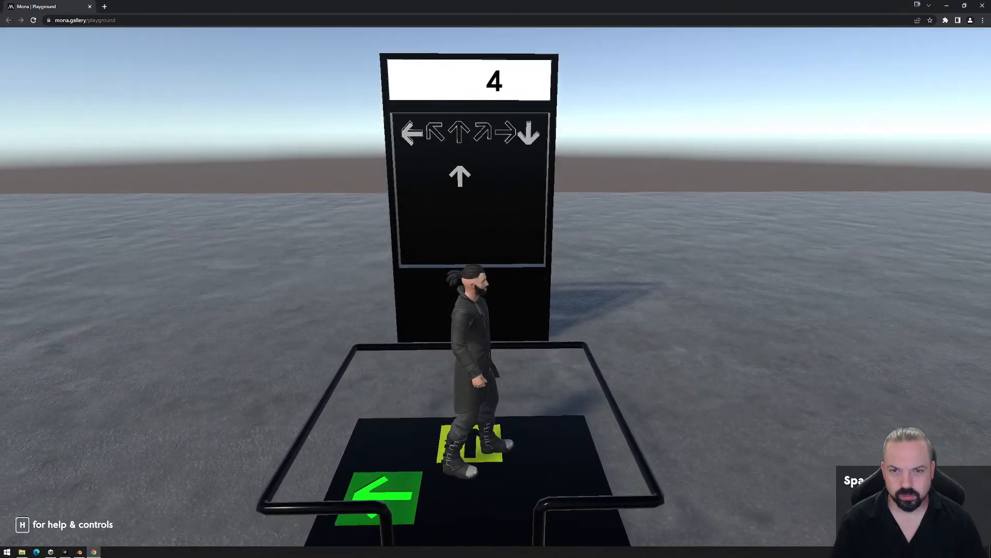
pyautogui.press('w')
pyautogui.press('s')
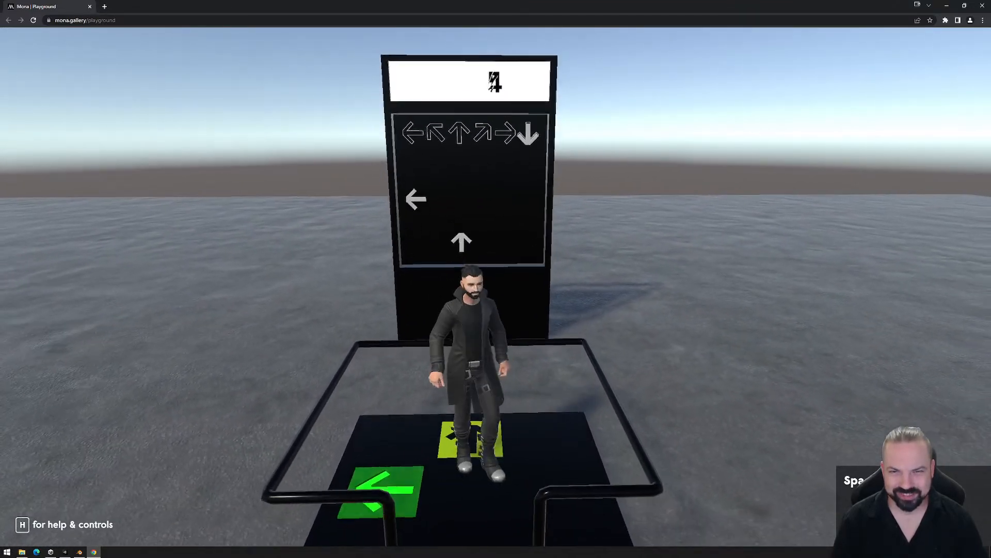
pyautogui.press('a')
pyautogui.press('d')
pyautogui.press('w')
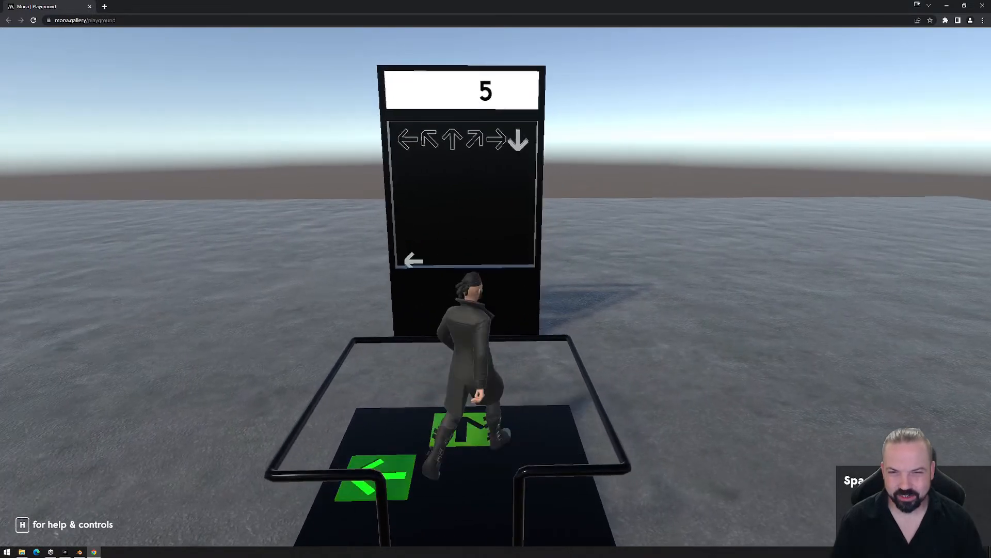
# - Step on the left-arrow tile again, then walk off and back onto the platform while watching the score and arrows
pyautogui.press('s')
pyautogui.press('a')
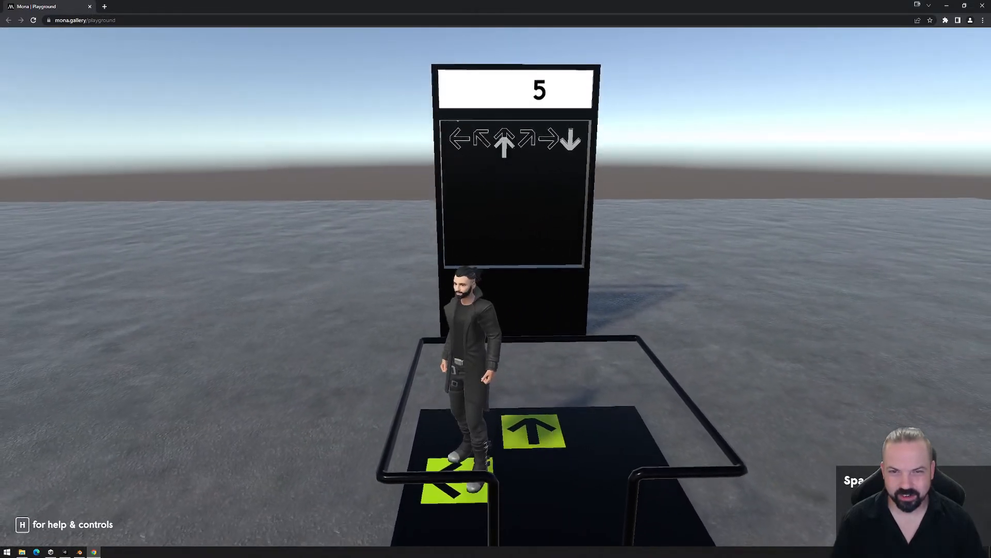
pyautogui.press('s')
pyautogui.press('d')
pyautogui.press('s')
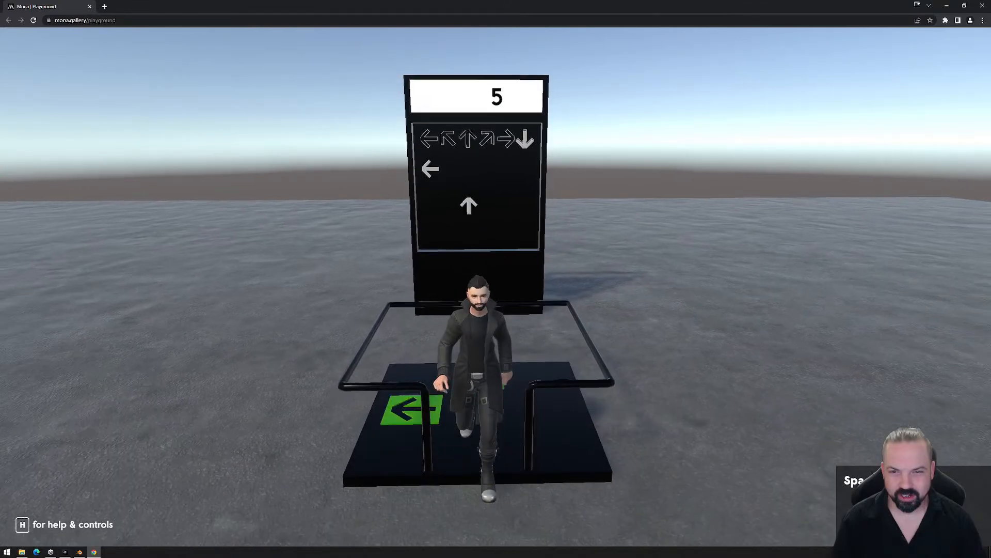
pyautogui.press('w')
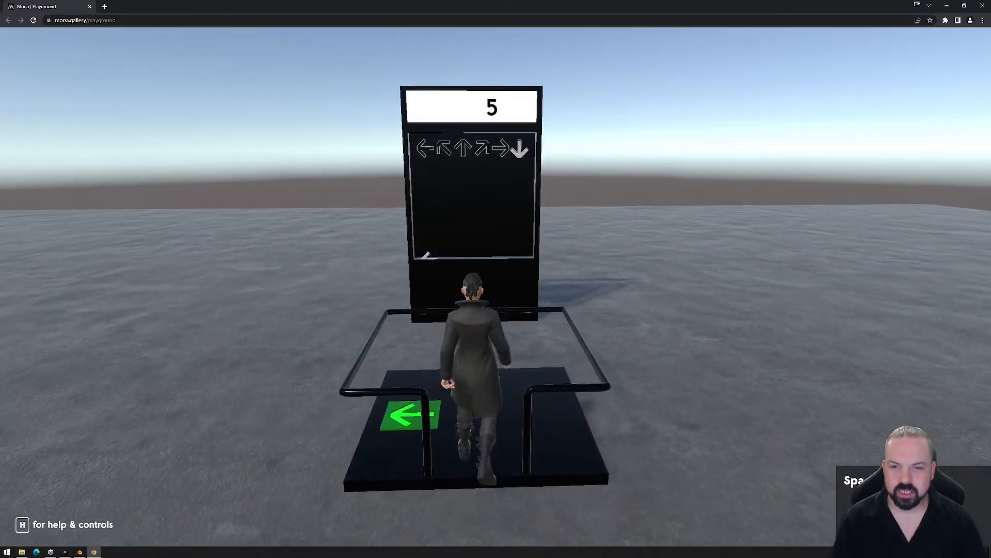
pyautogui.press('d')
pyautogui.press('s')
pyautogui.press('w')
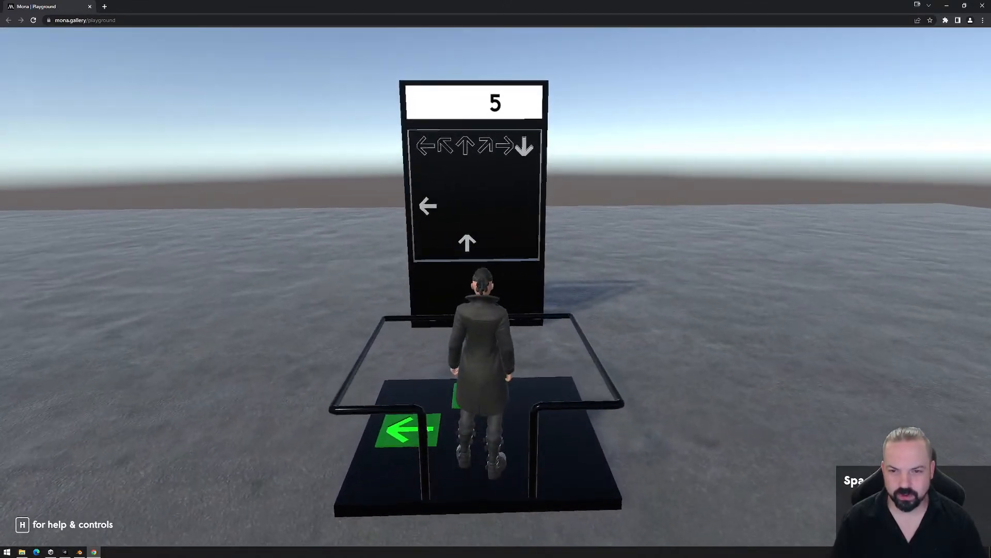
pyautogui.press('s')
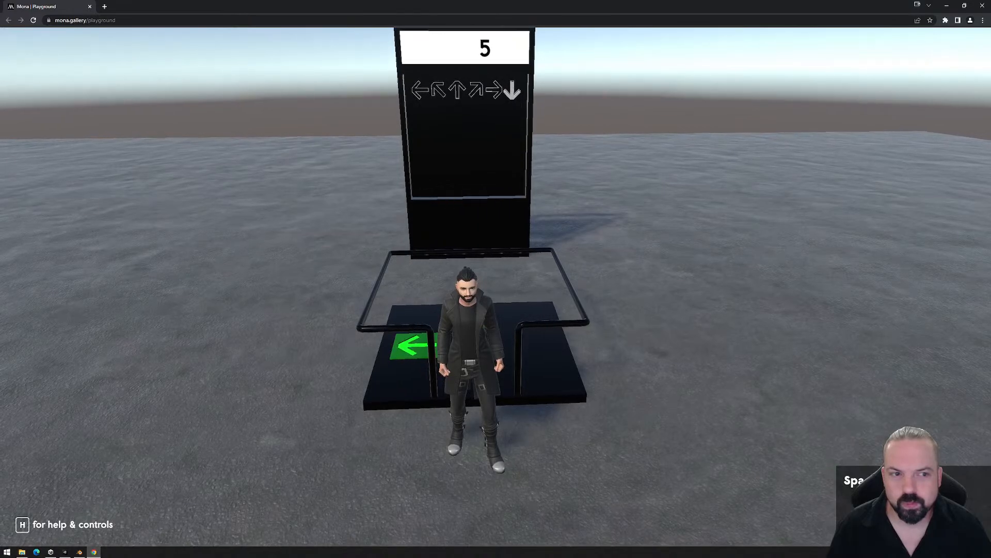
# - Leave the playtest, close the browser, permanently delete the PlaygroundFiles export folder and close the Exports window
pyautogui.press('Escape')
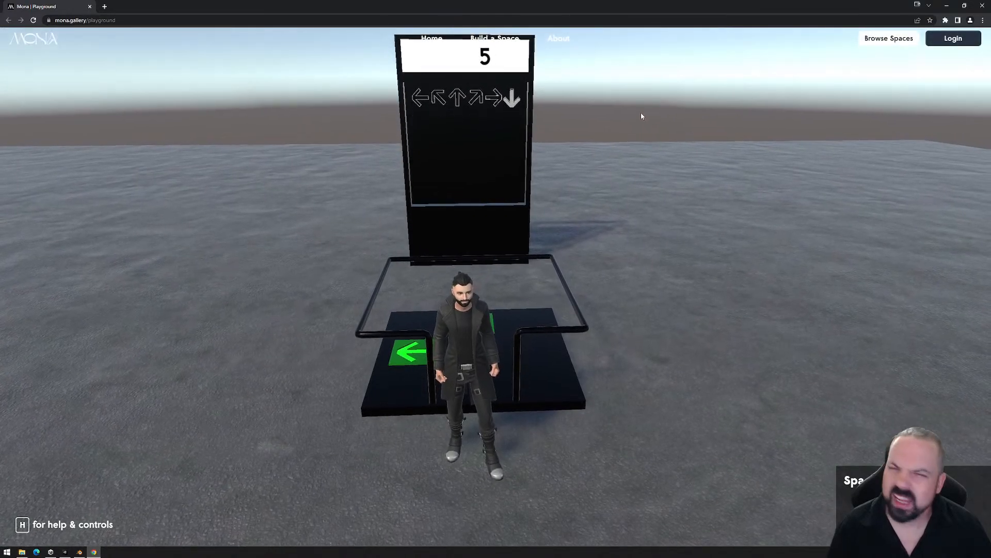
pyautogui.click(984, 5)
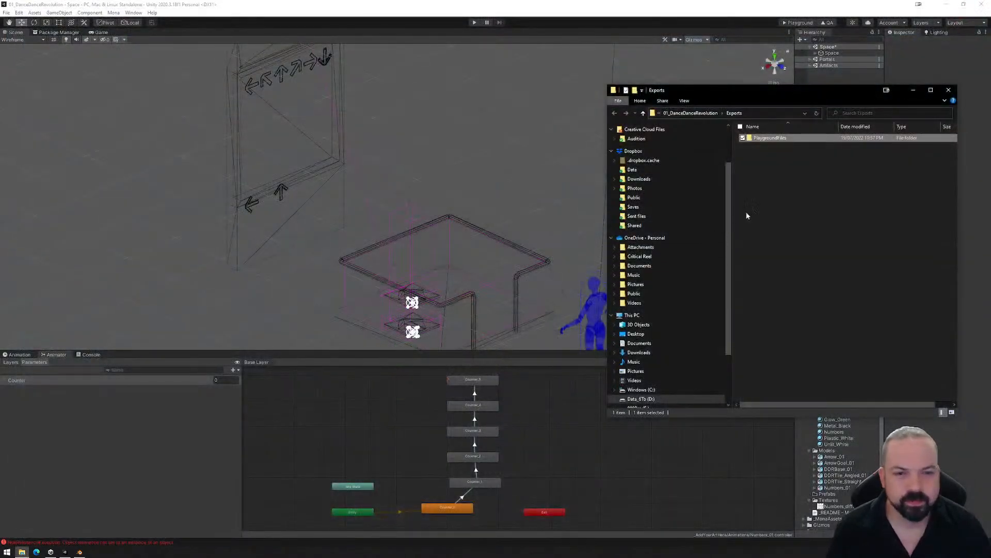
pyautogui.click(769, 139)
pyautogui.hotkey('shift', 'Delete')
pyautogui.press('Return')
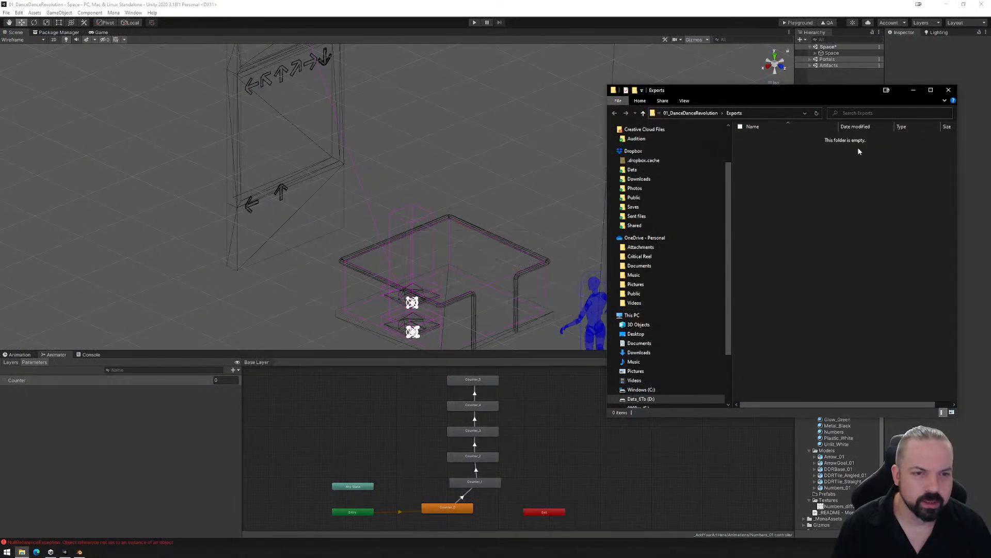
pyautogui.click(950, 91)
# - Expand DDR_Set (1) under Assets in the Space scene and show the DDR_Arrows animation clip of its Screen object
pyautogui.click(19, 354)
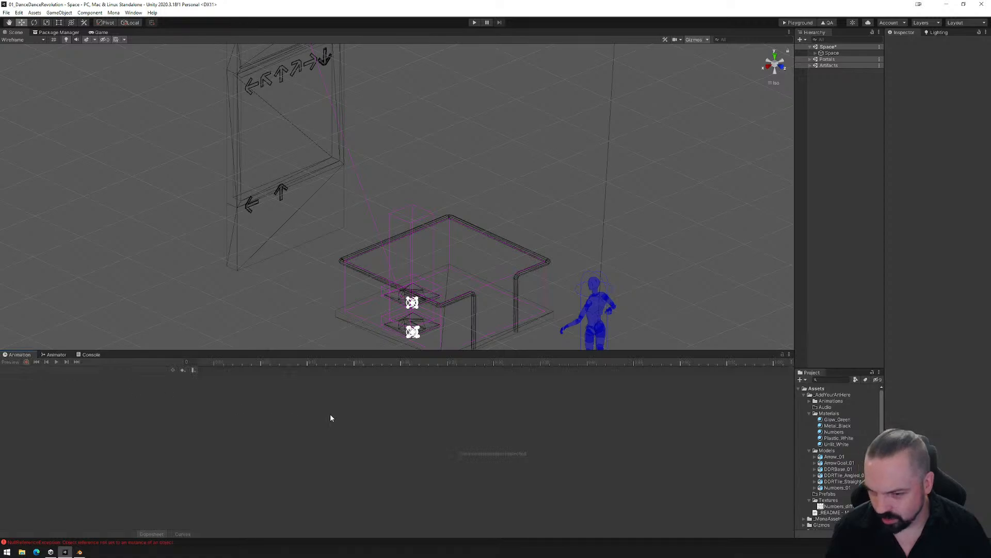
pyautogui.click(816, 53)
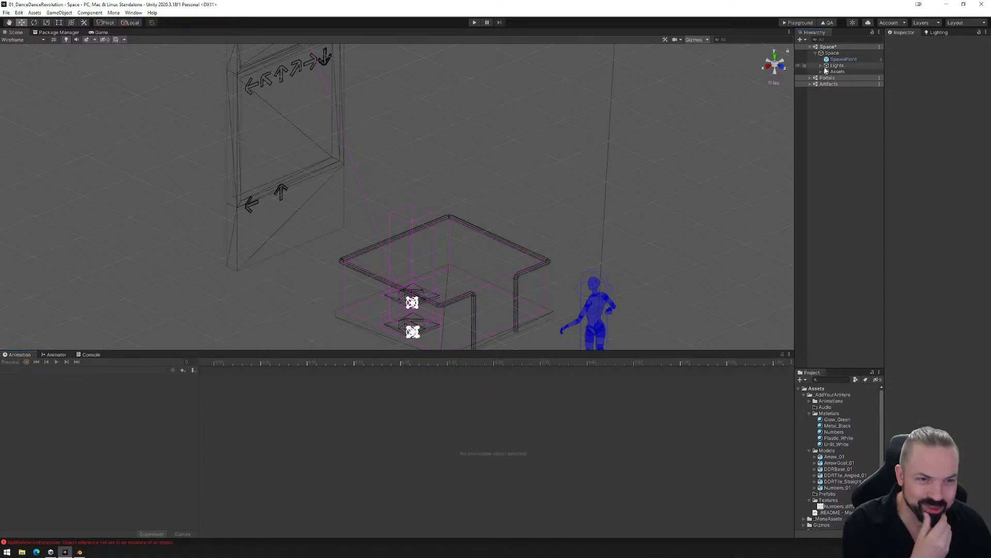
pyautogui.click(821, 72)
pyautogui.click(826, 84)
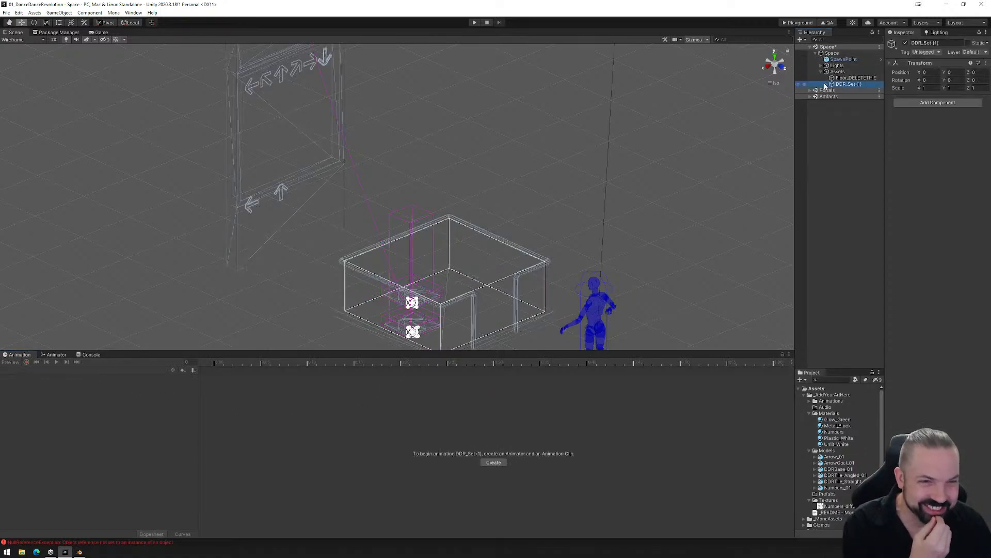
pyautogui.click(827, 85)
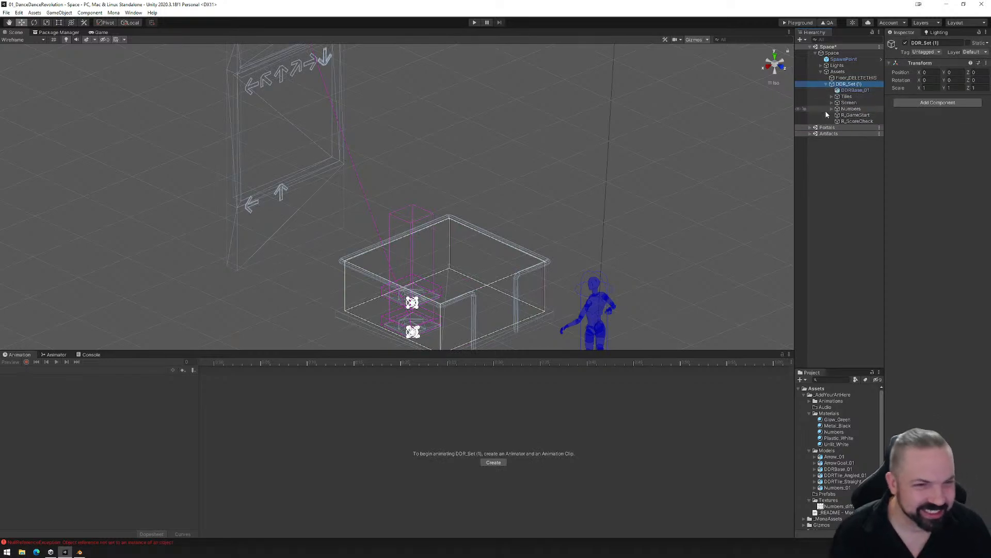
pyautogui.click(833, 103)
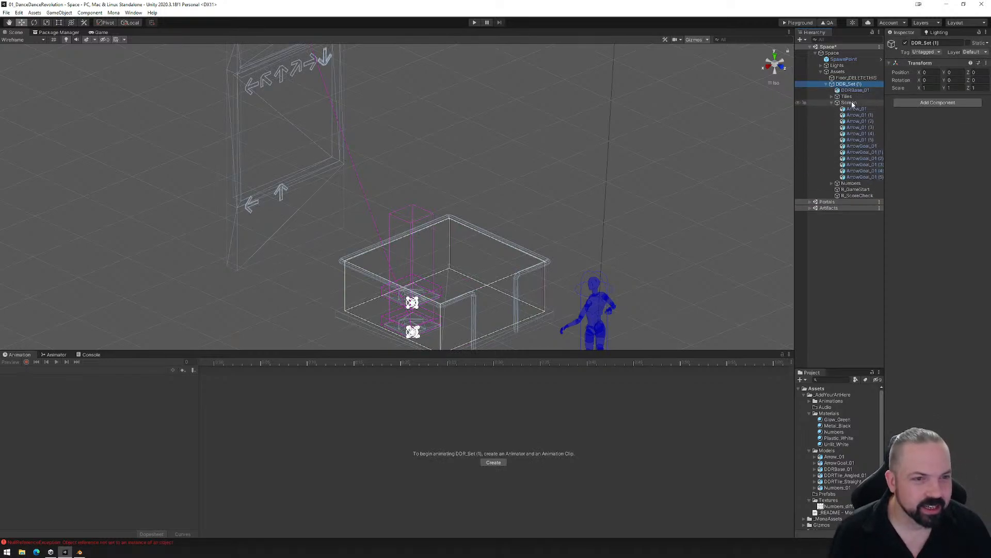
pyautogui.click(852, 104)
pyautogui.scroll(-5, 483, 420)
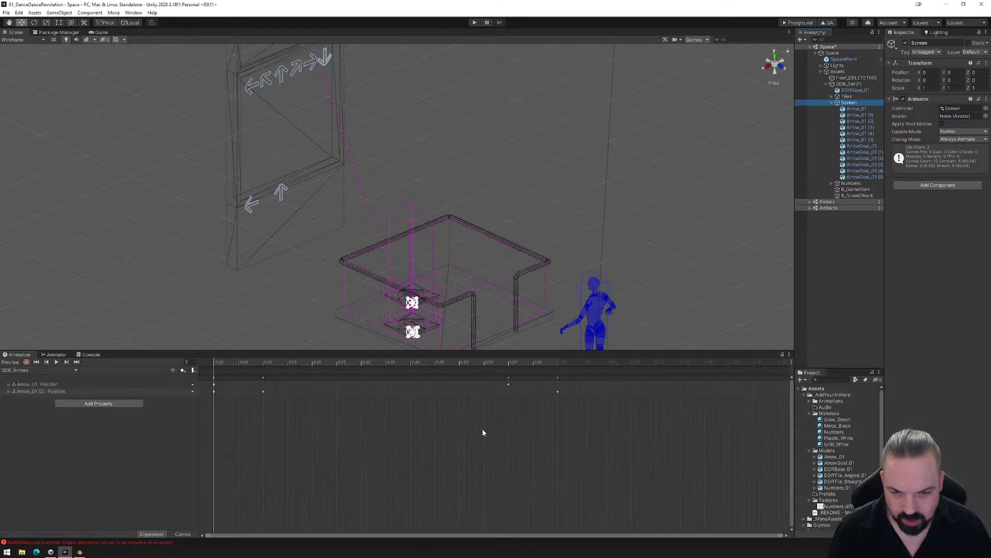
# - Try stretching all DDR_Arrows keyframes, then try moving only the end keyframes later, undoing each change
pyautogui.moveTo(547, 454); pyautogui.dragTo(208, 372)
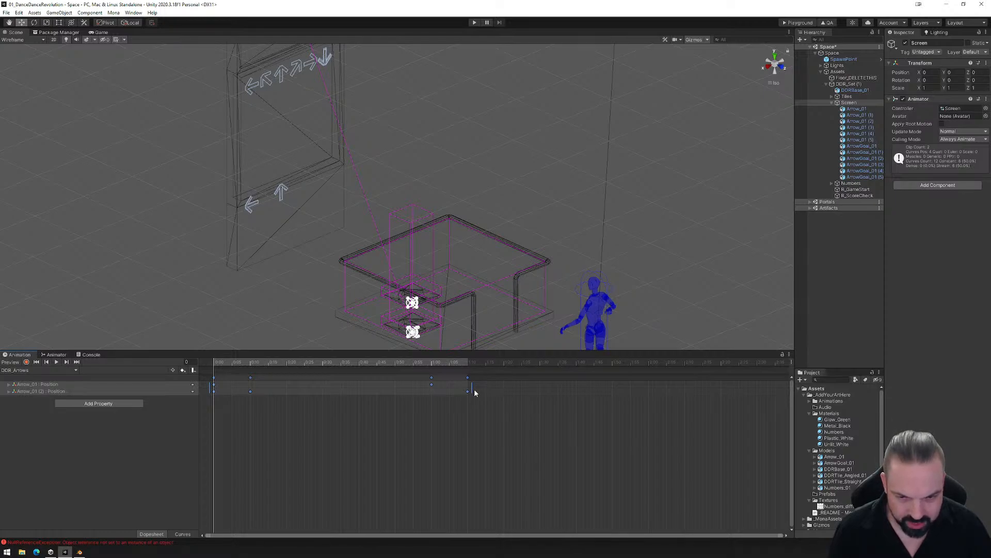
pyautogui.moveTo(478, 390); pyautogui.dragTo(655, 393)
pyautogui.hotkey('ctrl', 'z')
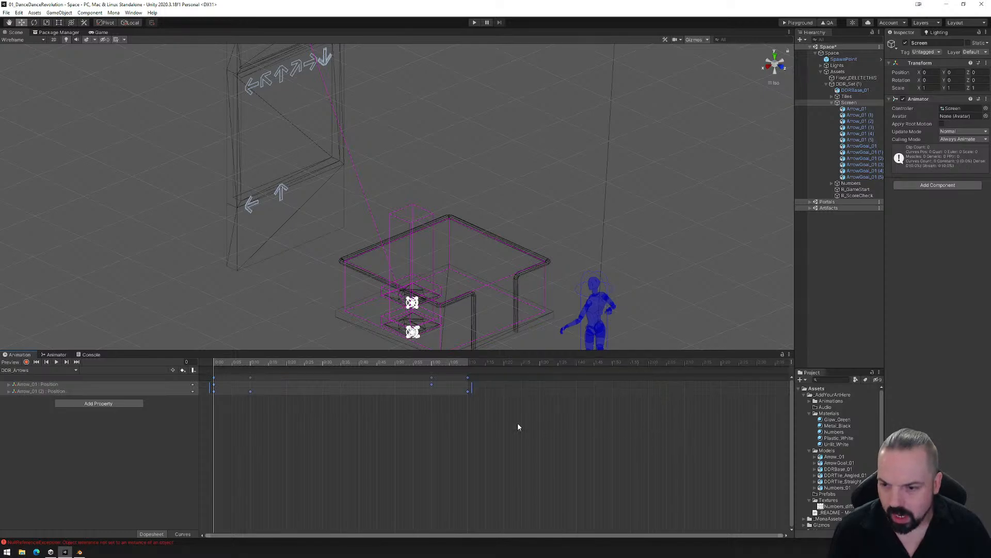
pyautogui.moveTo(497, 422); pyautogui.dragTo(403, 375)
pyautogui.moveTo(473, 386); pyautogui.dragTo(598, 388)
pyautogui.hotkey('ctrl', 'z')
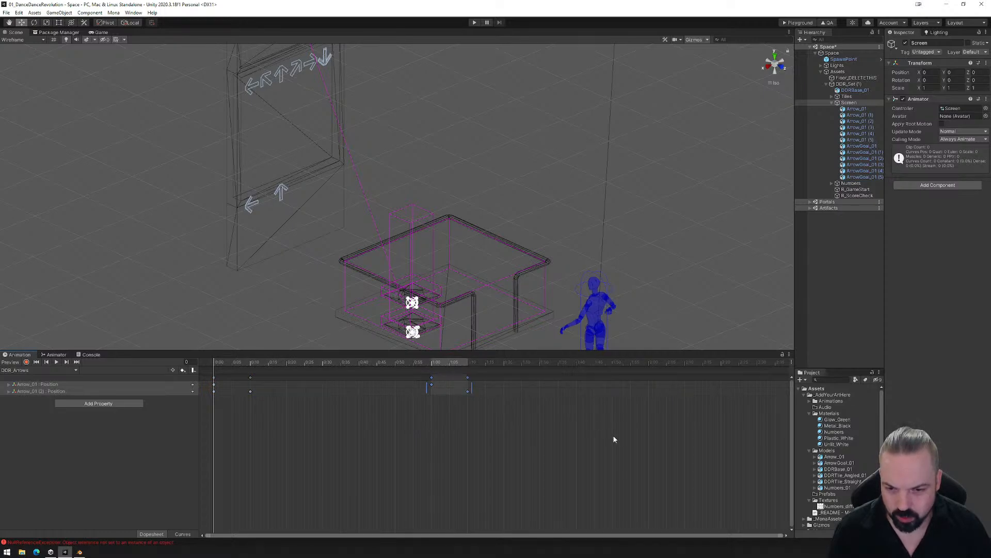
# - Stretch all Arrow_01 and Arrow_01 (2) position keyframes in DDR_Arrows so the clip ends at 2:00
pyautogui.moveTo(616, 443); pyautogui.dragTo(203, 362)
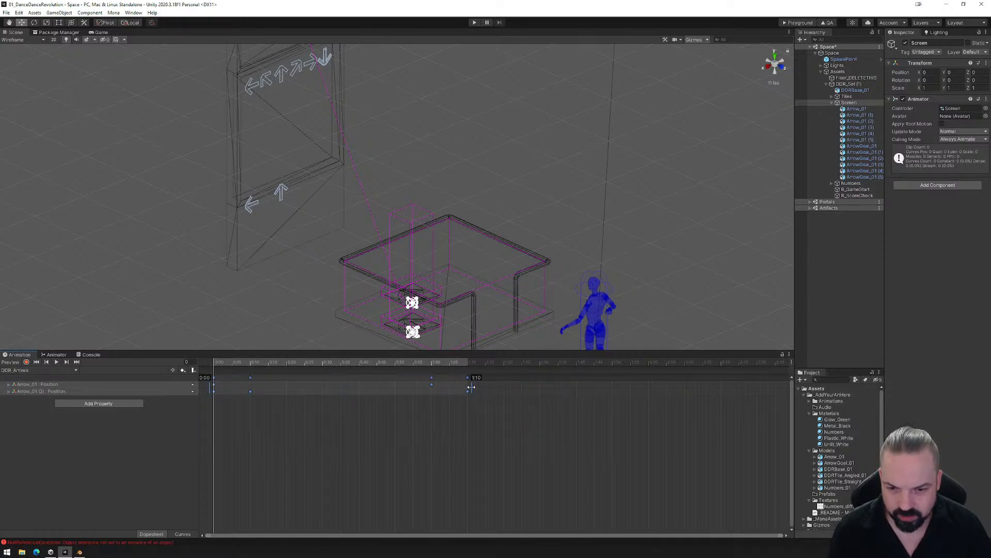
pyautogui.moveTo(472, 387); pyautogui.dragTo(654, 380)
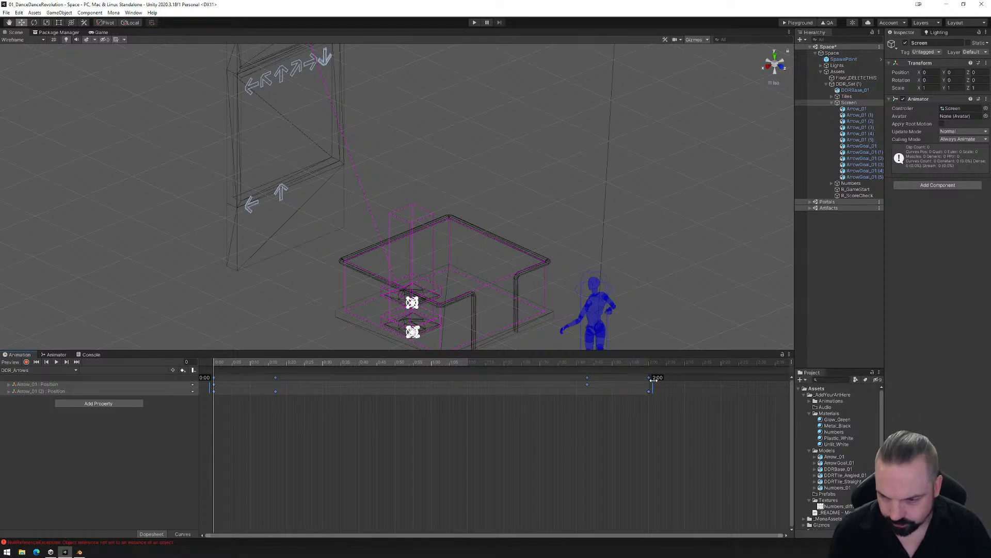
pyautogui.moveTo(653, 379); pyautogui.dragTo(654, 380)
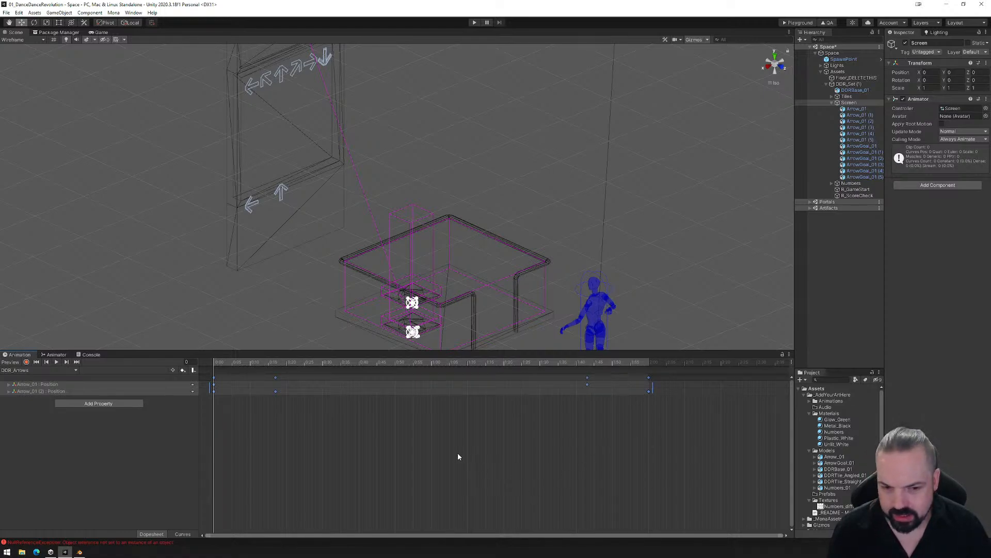
# - Stretch all R_ScoreCheck position and Box Collider keyframes in the ScoreBox_Play clip so the clip ends at about 2:00
pyautogui.click(37, 371)
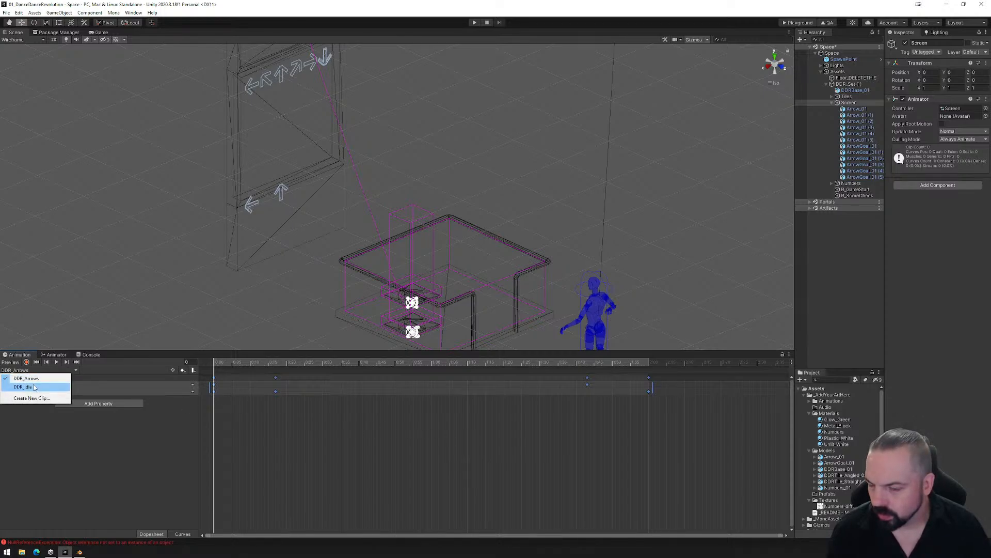
pyautogui.click(849, 196)
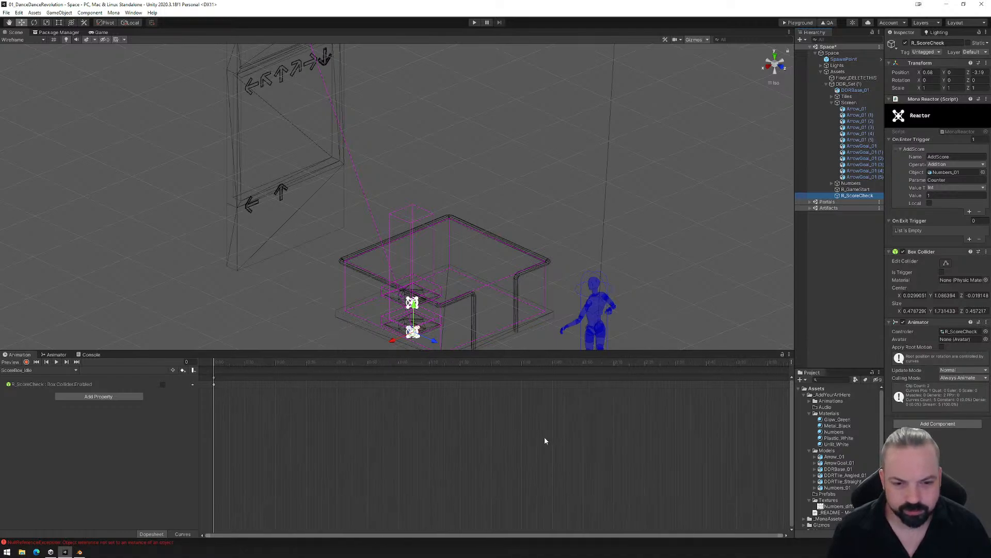
pyautogui.click(38, 370)
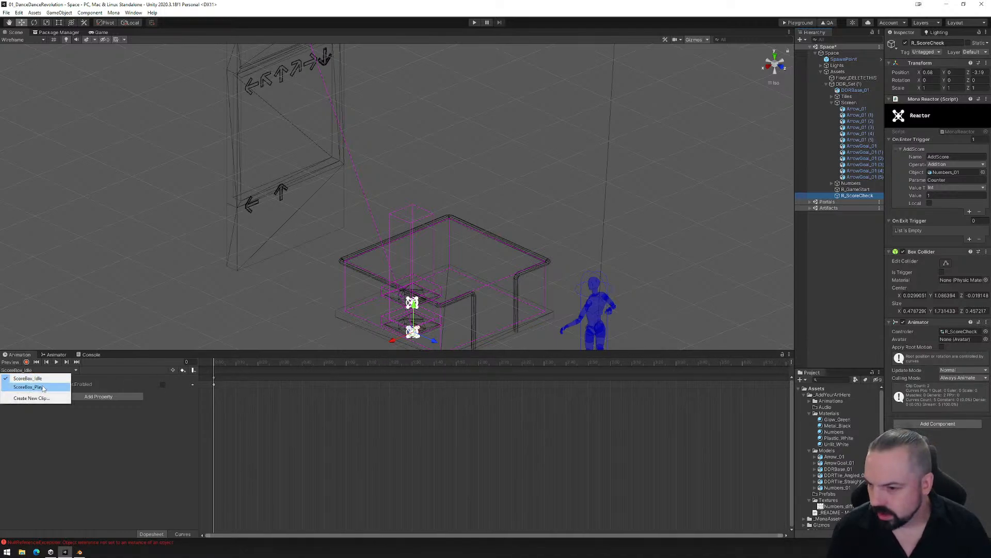
pyautogui.click(23, 385)
pyautogui.moveTo(697, 436); pyautogui.dragTo(206, 367)
pyautogui.scroll(-9, 607, 448)
pyautogui.scroll(-4, 636, 432)
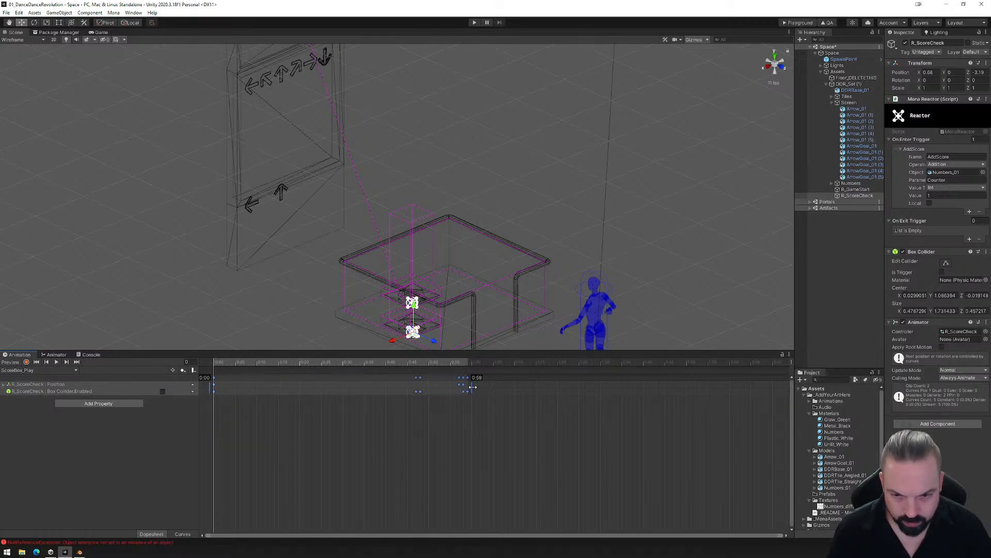
pyautogui.moveTo(472, 386); pyautogui.dragTo(736, 382)
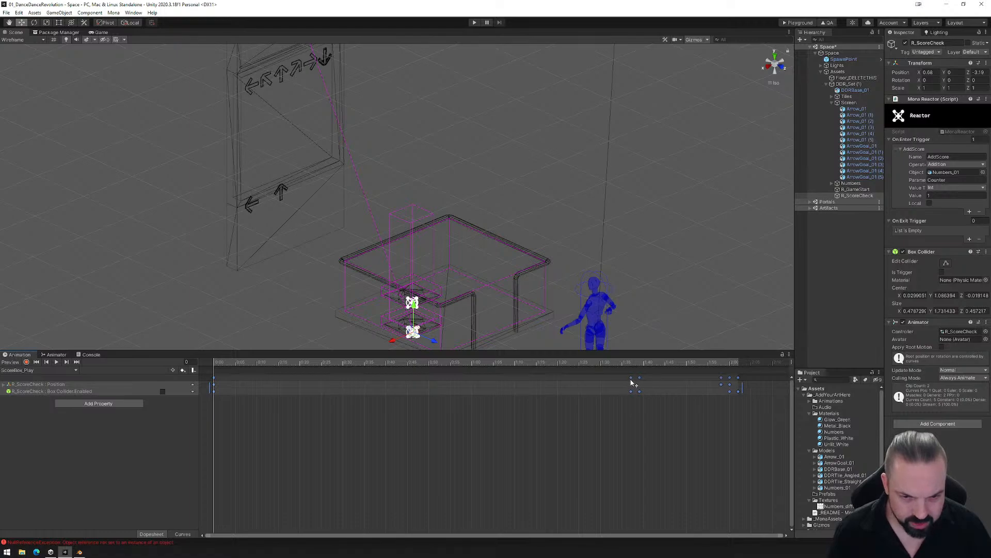
# - Close the gaps between the stretched ScoreBox_Play keyframes near 1:38 and 2:00 so neighbouring keys sit one frame apart
pyautogui.click(636, 415)
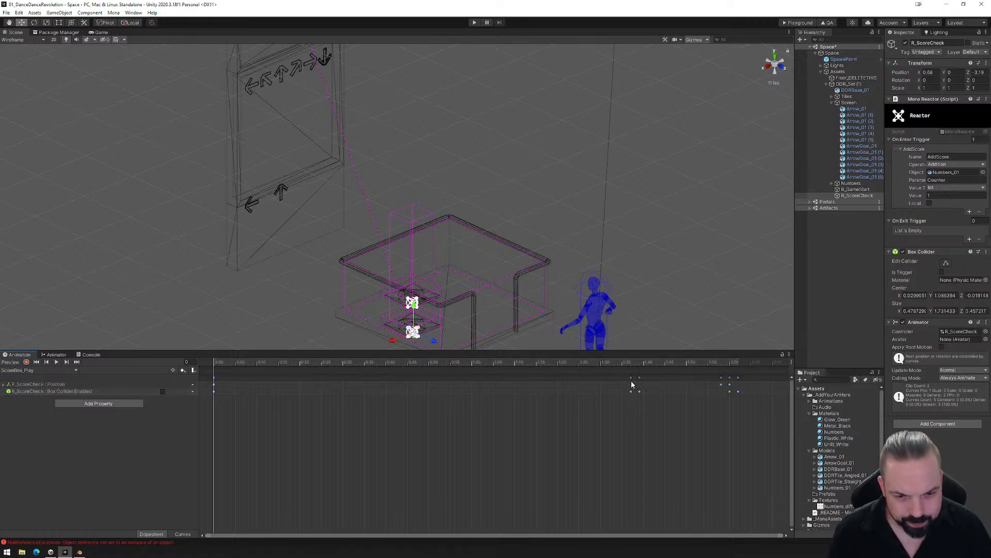
pyautogui.click(631, 376)
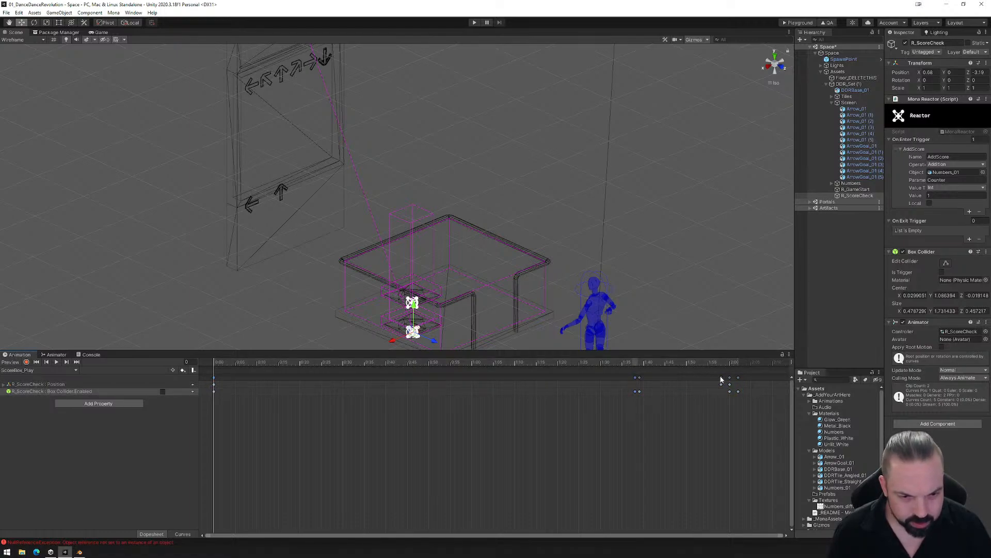
pyautogui.moveTo(722, 379); pyautogui.dragTo(733, 380)
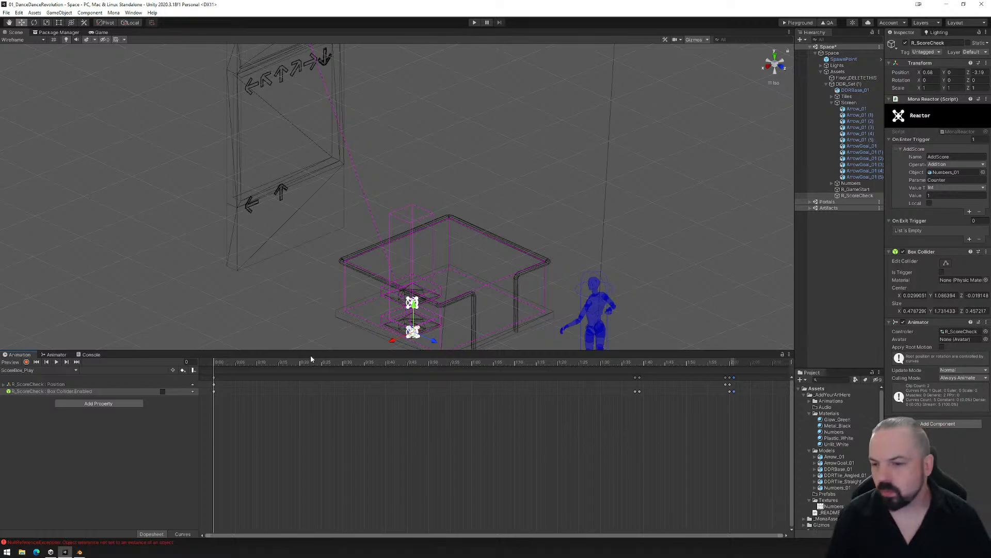
# - Play back the ScoreBox_Play clip and set the scene view to Shaded
pyautogui.click(56, 363)
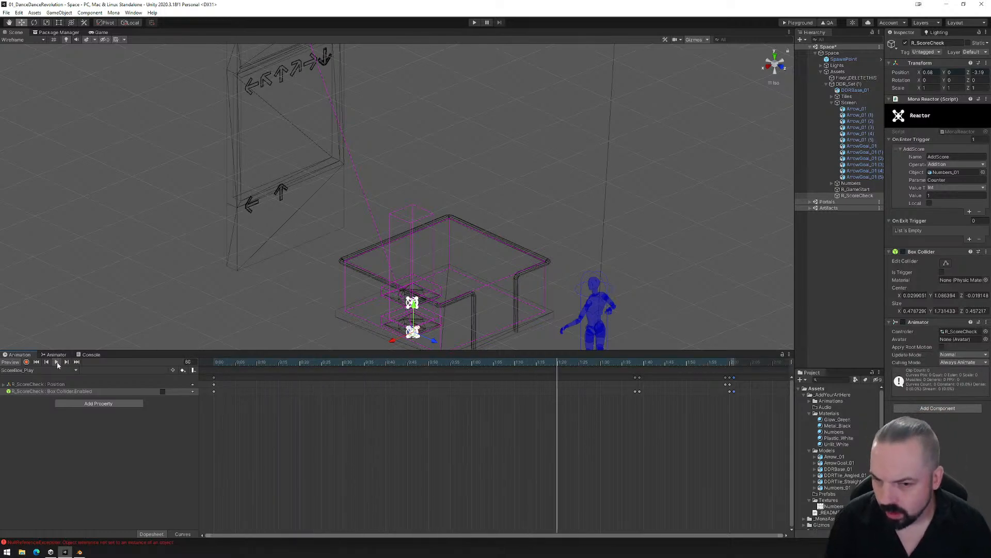
pyautogui.click(21, 40)
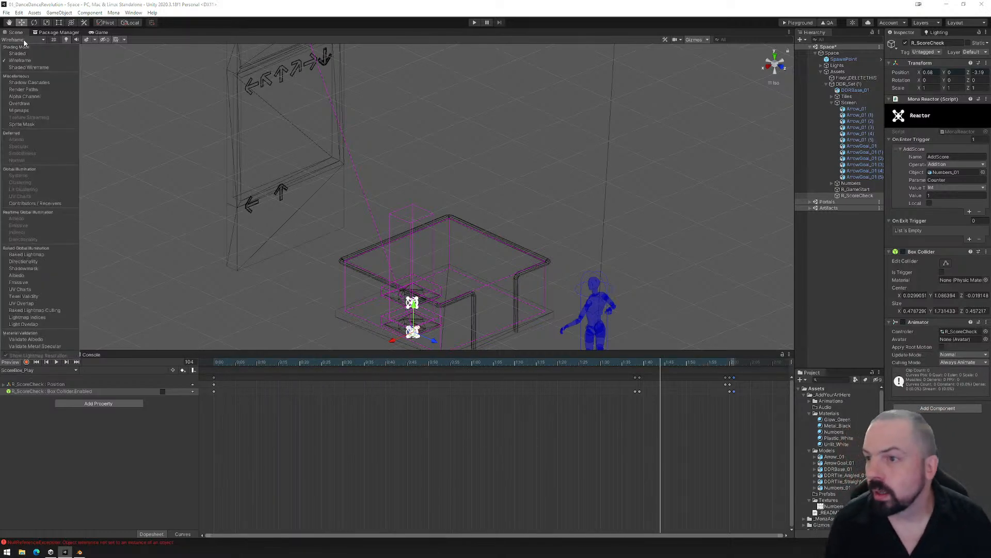
pyautogui.click(20, 53)
pyautogui.scroll(-1, 309, 284)
pyautogui.moveTo(342, 228); pyautogui.dragTo(361, 268, button='middle')
pyautogui.scroll(-1, 360, 267)
# - Inspect the ScoreBox_Idle clip and the Counter_0 and Counter_1 clips of Numbers_01, previewing the digit each one shows
pyautogui.click(40, 371)
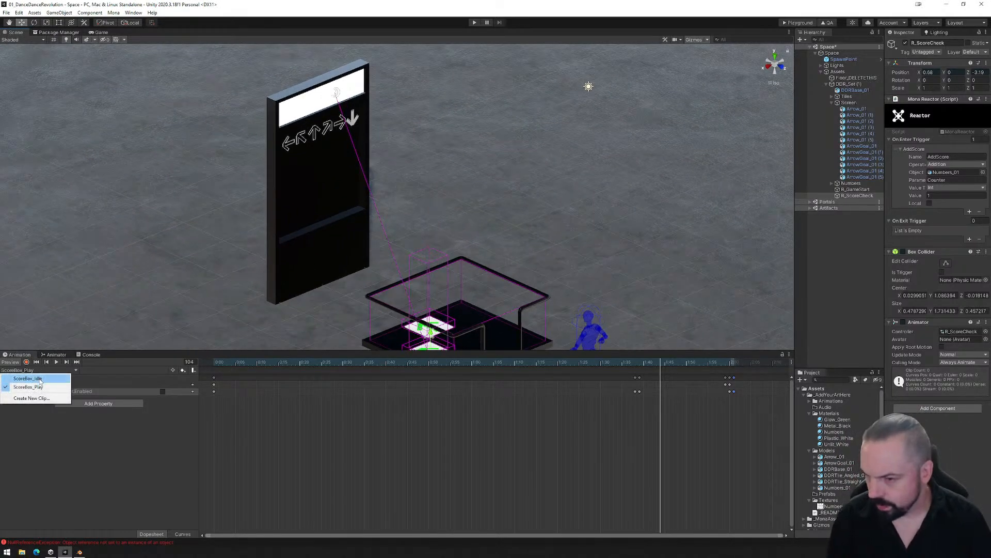
pyautogui.click(40, 378)
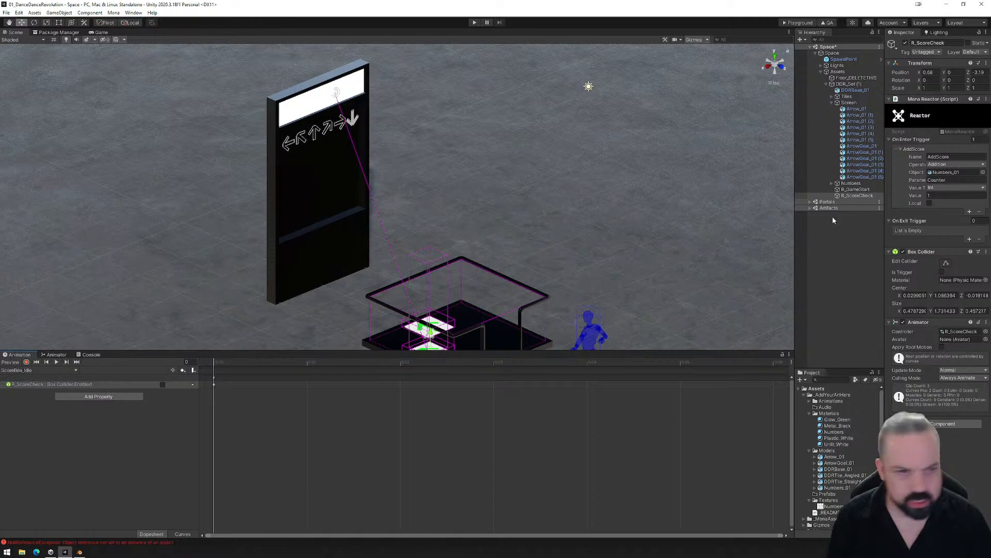
pyautogui.click(846, 183)
pyautogui.click(833, 183)
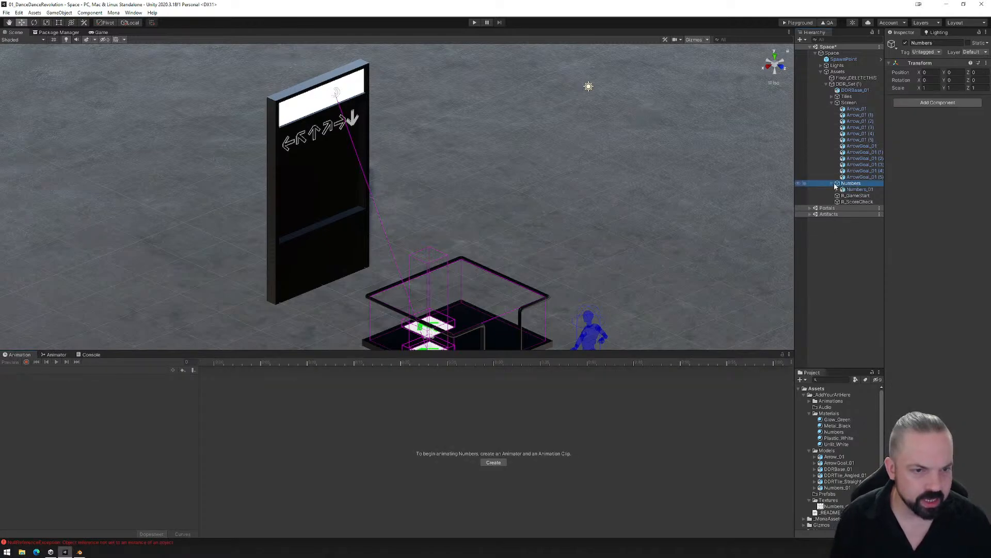
pyautogui.click(856, 189)
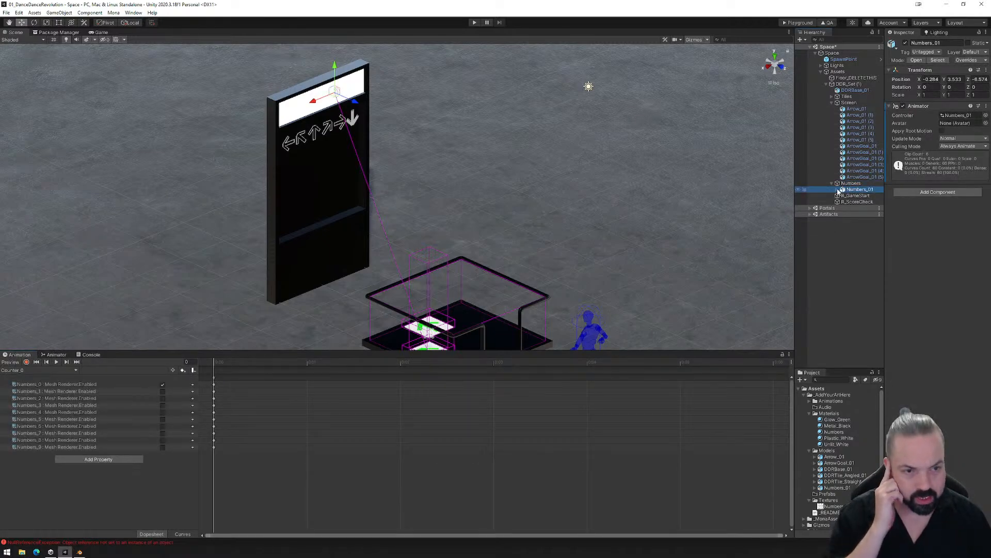
pyautogui.click(837, 191)
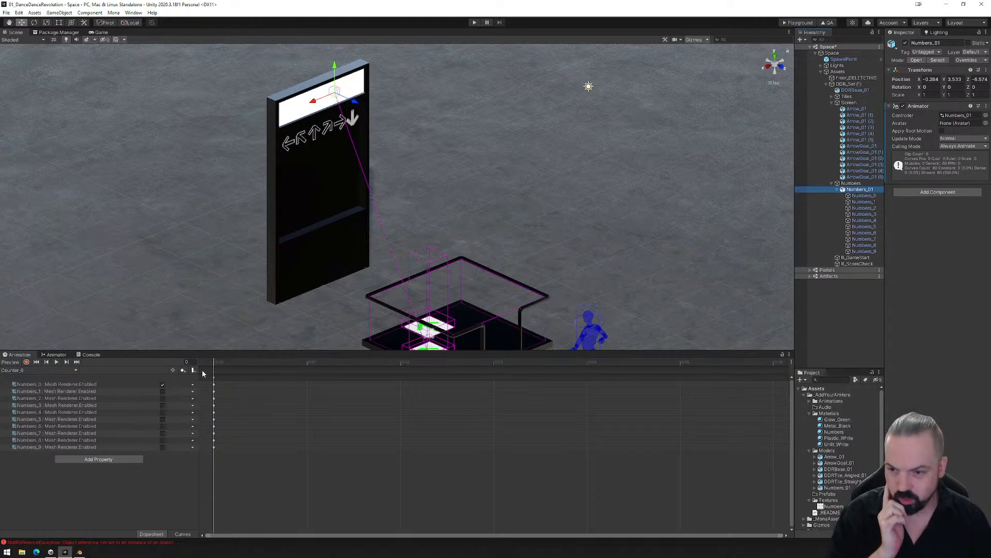
pyautogui.moveTo(213, 365)
pyautogui.mouseDown()
pyautogui.moveTo(342, 369)
pyautogui.moveTo(225, 366)
pyautogui.mouseUp()
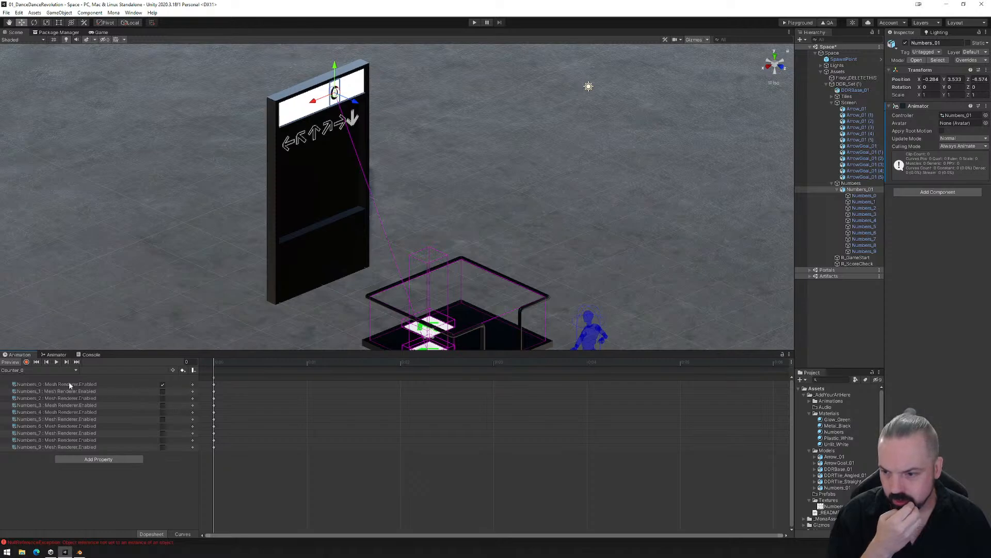
pyautogui.click(52, 370)
pyautogui.click(41, 386)
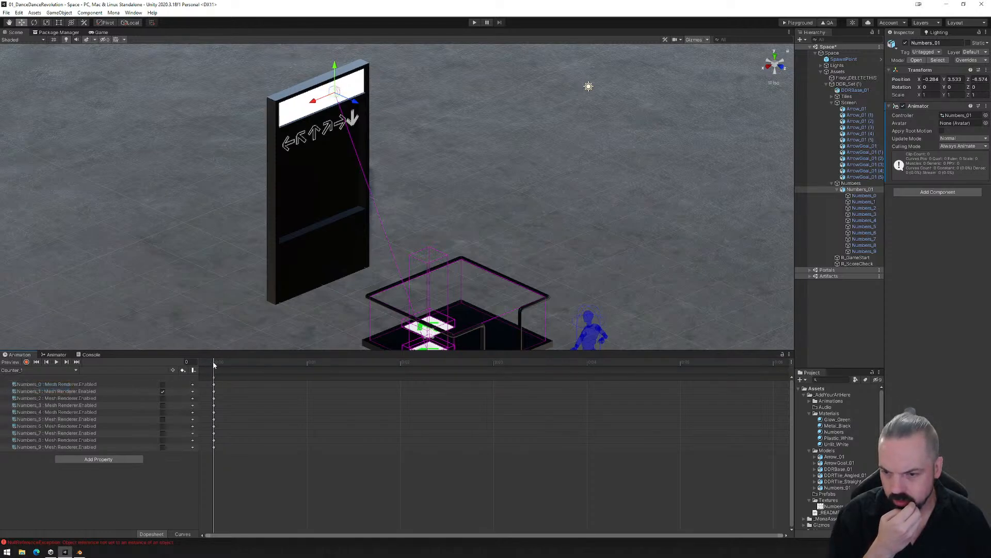
pyautogui.moveTo(214, 363)
pyautogui.mouseDown()
pyautogui.moveTo(290, 365)
pyautogui.moveTo(214, 364)
pyautogui.mouseUp()
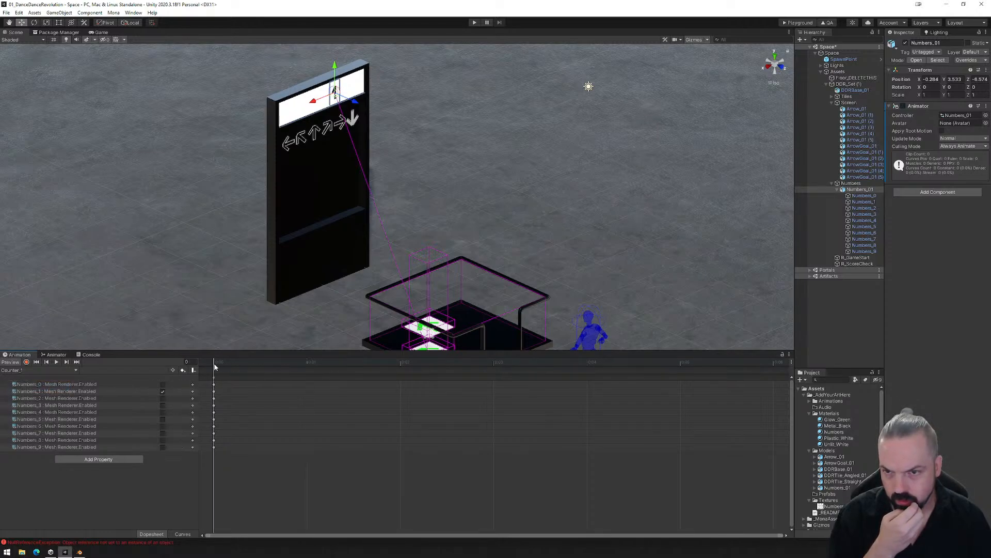
pyautogui.click(45, 370)
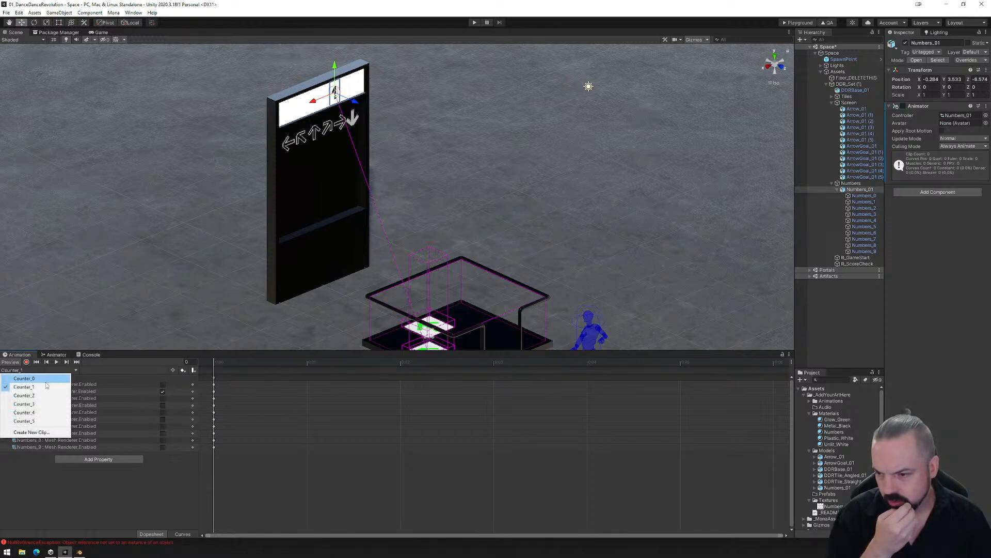
# - Set the transition duration from Counter_0 to Counter_1 in the Numbers_01 animator to 0.01
pyautogui.click(56, 354)
pyautogui.click(462, 496)
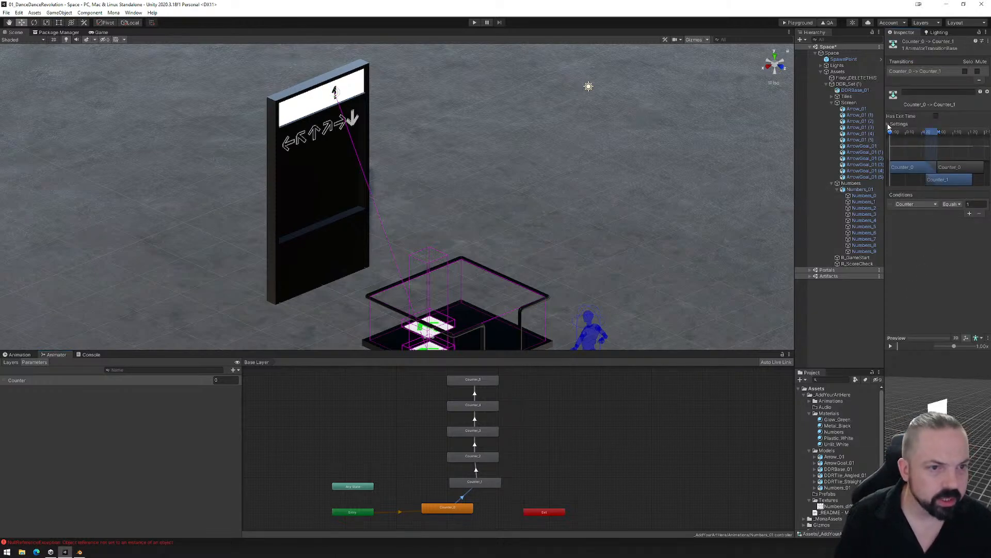
pyautogui.click(889, 124)
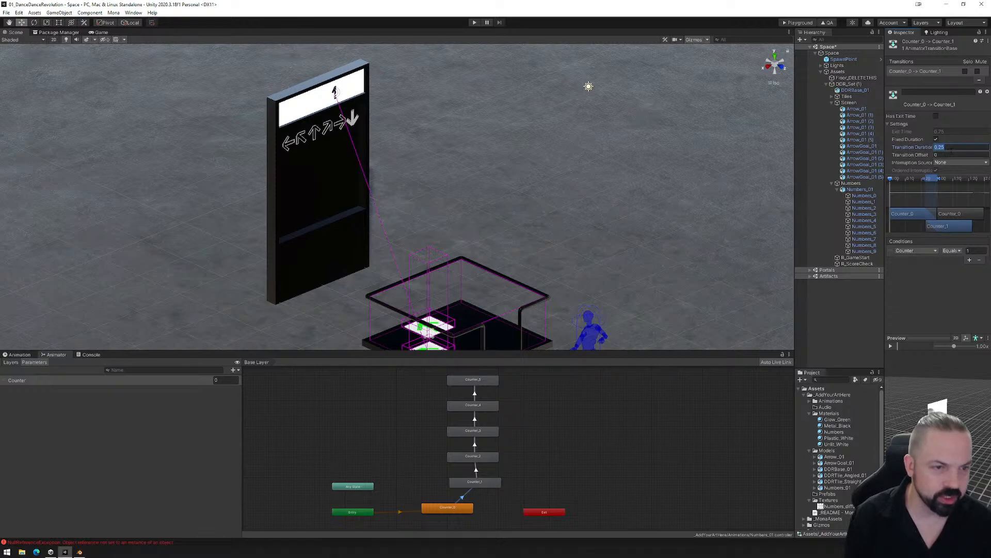
pyautogui.press('BackSpace')
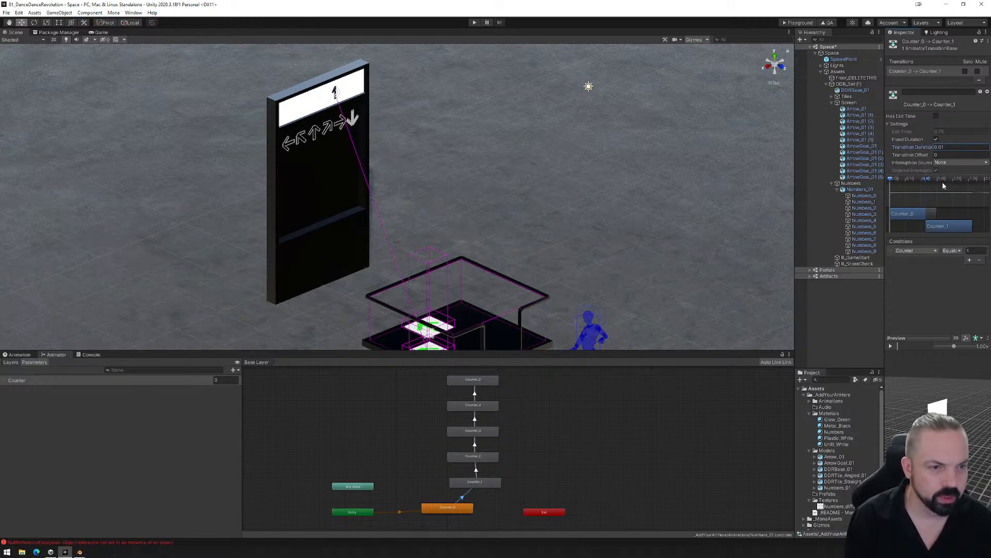
# - Set the transition durations from Counter_1 to Counter_2 and from Counter_2 to Counter_3 to 0.01
pyautogui.click(475, 470)
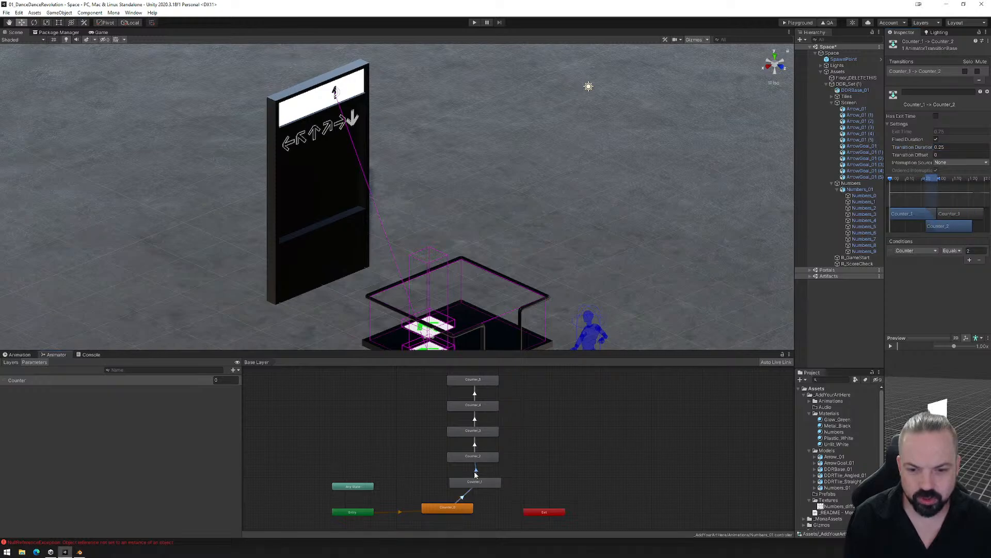
pyautogui.click(954, 147)
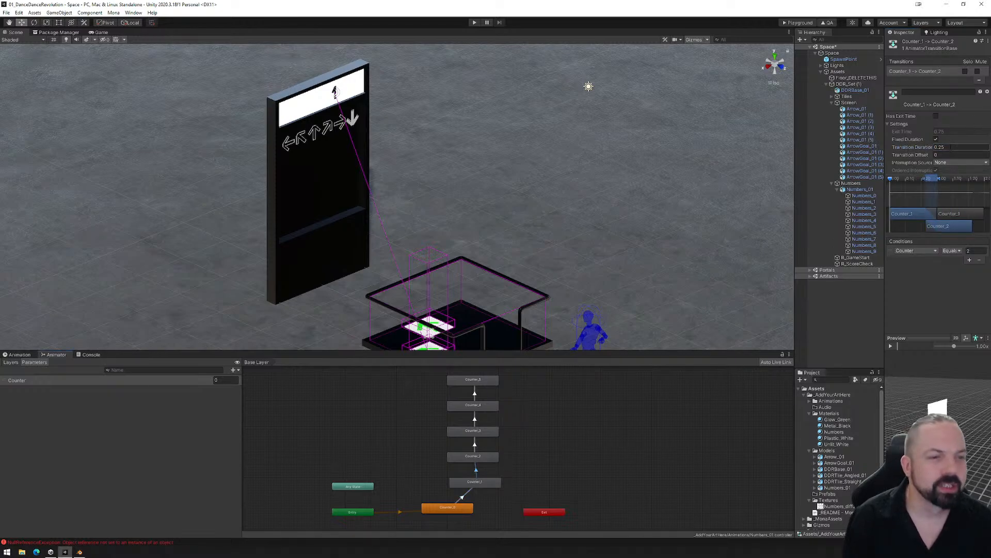
pyautogui.press('BackSpace')
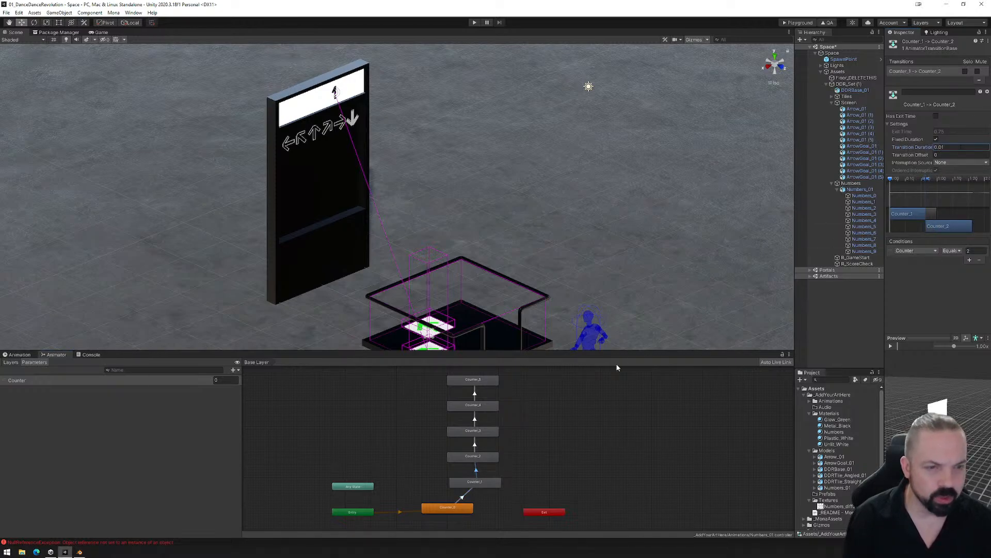
pyautogui.click(475, 444)
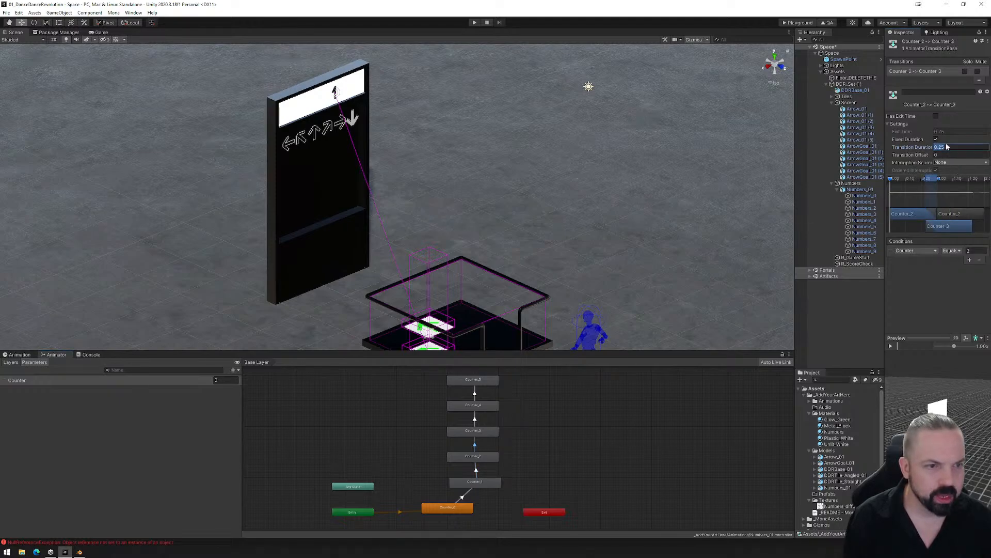
pyautogui.press('BackSpace')
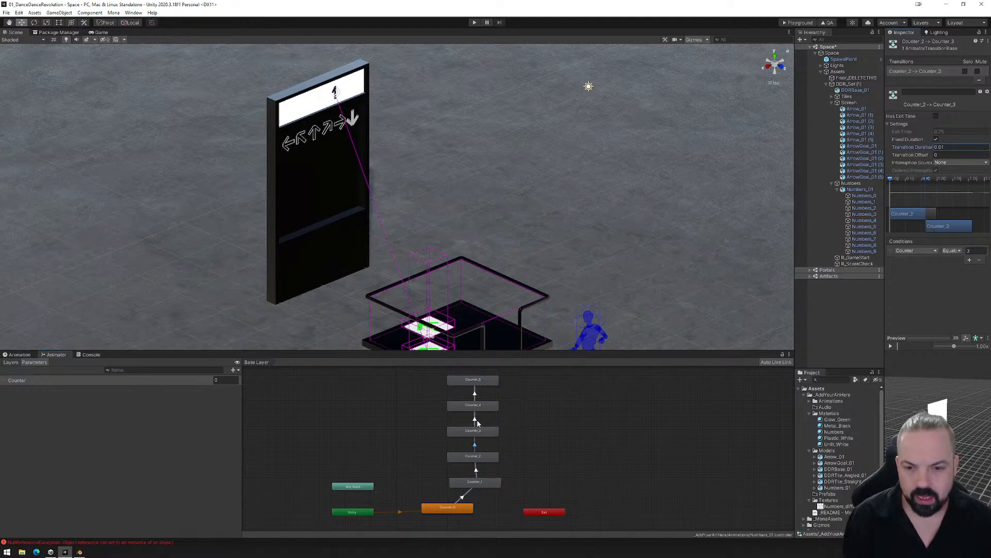
# - Set the transition durations from Counter_3 to Counter_4 and from Counter_4 to Counter_5 to 0.01
pyautogui.click(475, 419)
pyautogui.click(959, 147)
pyautogui.press('BackSpace')
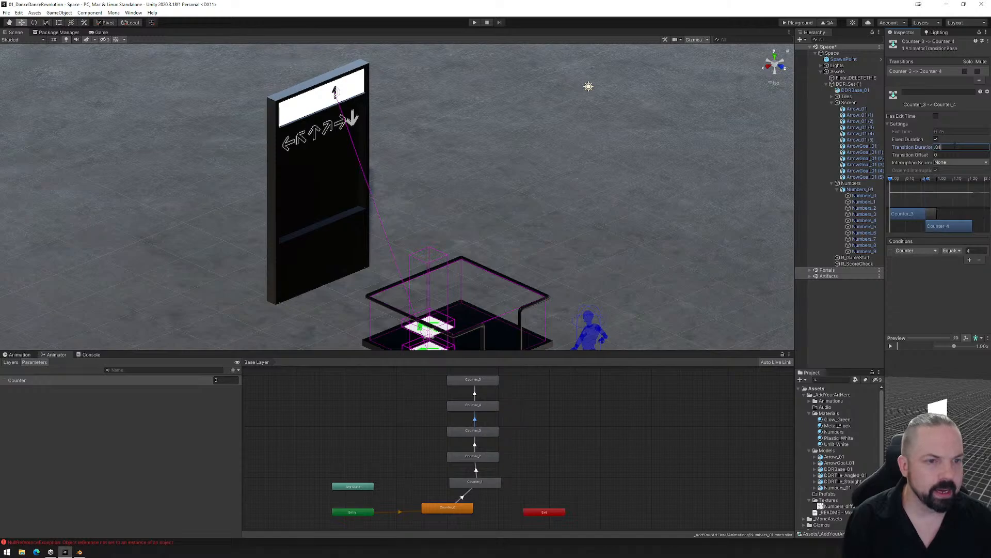
pyautogui.click(475, 393)
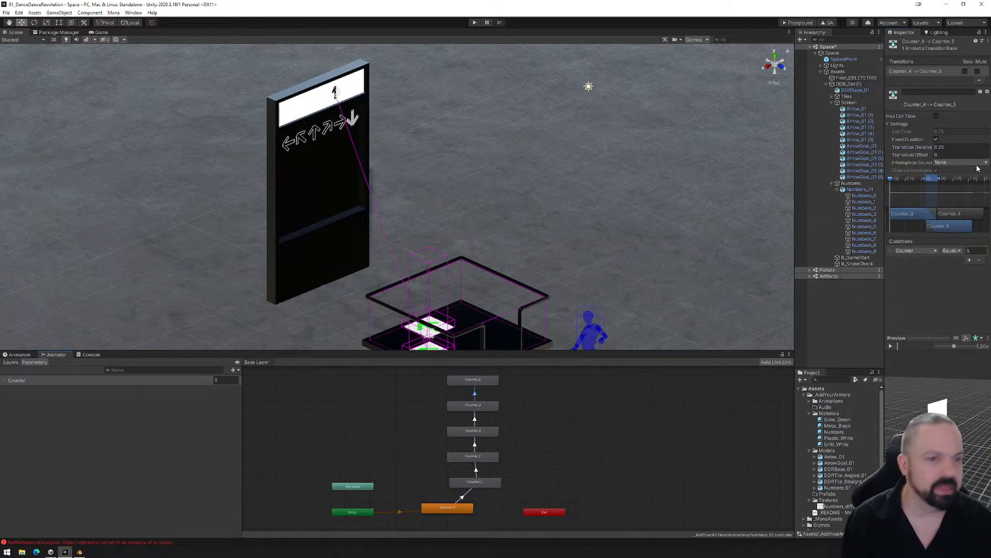
pyautogui.click(953, 146)
pyautogui.press('BackSpace')
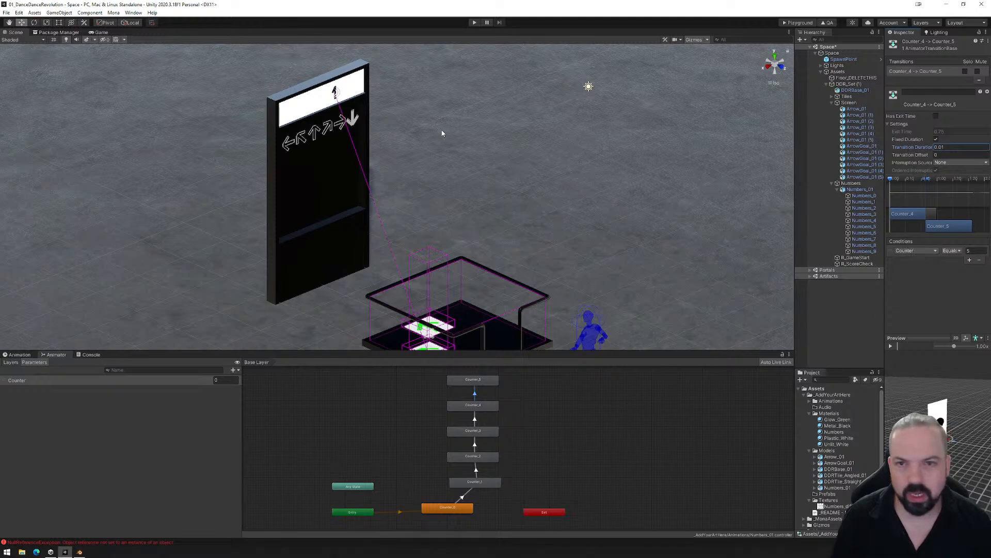
# - Save the Space scene, then build it and load the exported PlaygroundFiles folder into the Mona Playground in the browser
pyautogui.click(6, 13)
pyautogui.click(21, 41)
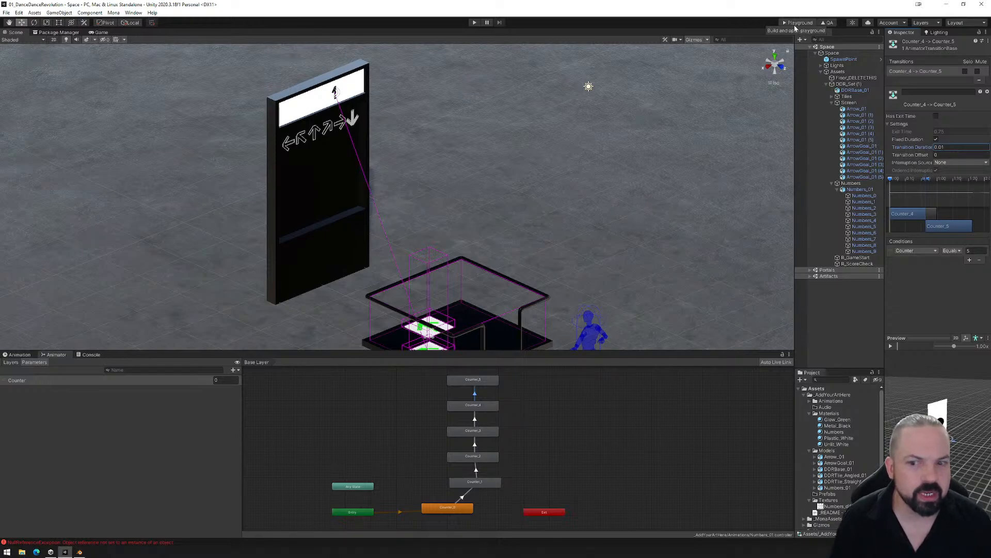
pyautogui.scroll(-1, 515, 226)
pyautogui.moveTo(523, 305); pyautogui.dragTo(525, 265, button='middle')
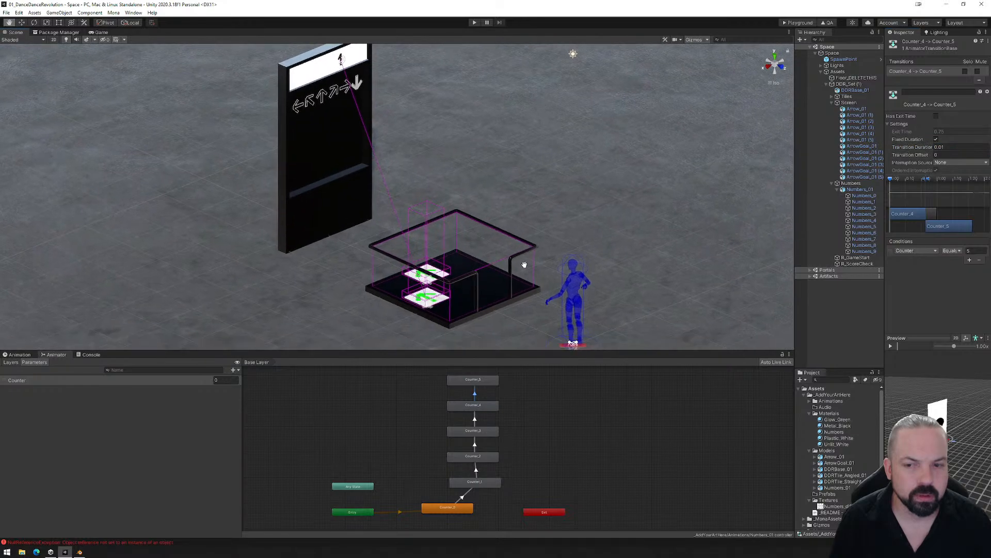
pyautogui.keyDown('alt'); pyautogui.moveTo(560, 231); pyautogui.dragTo(457, 268); pyautogui.keyUp('alt')
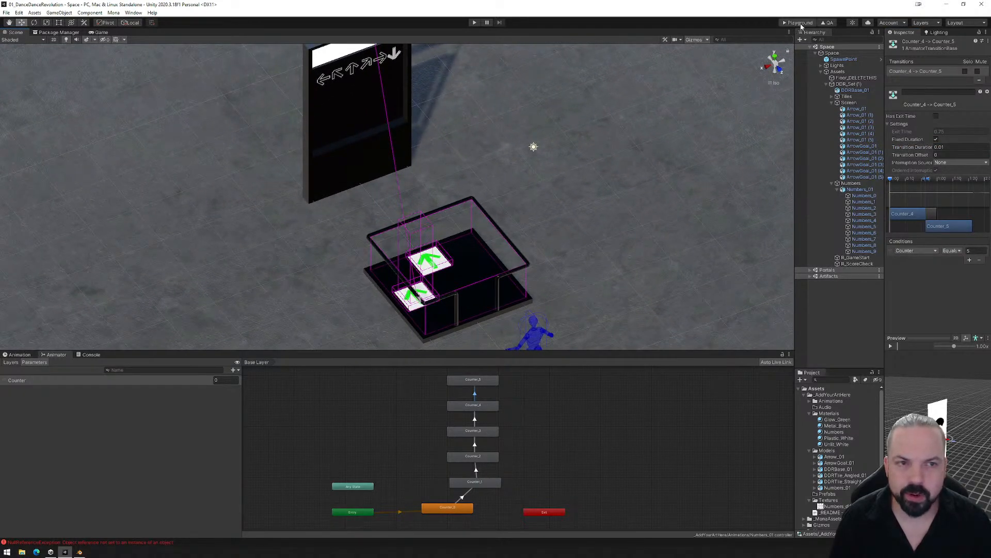
pyautogui.click(800, 24)
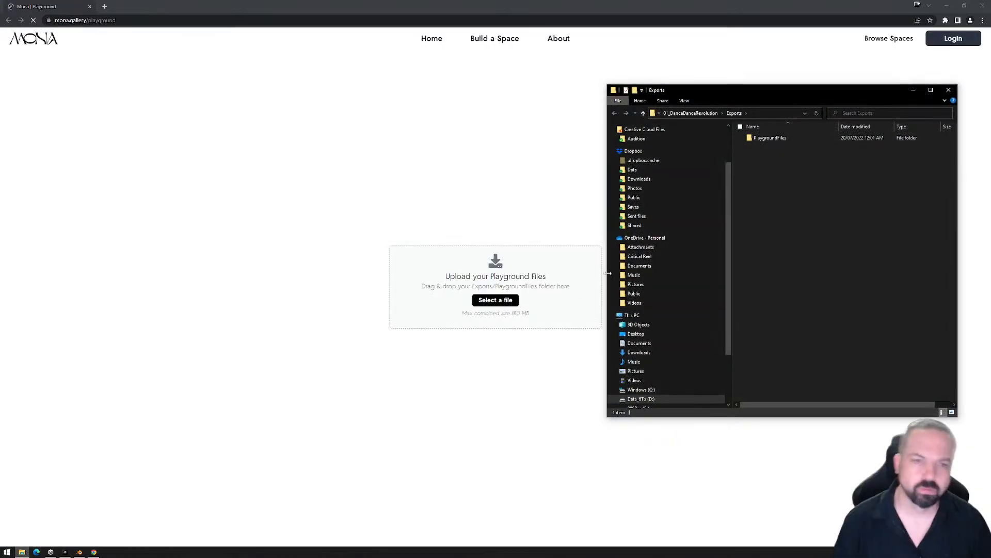
pyautogui.moveTo(769, 138); pyautogui.dragTo(444, 278)
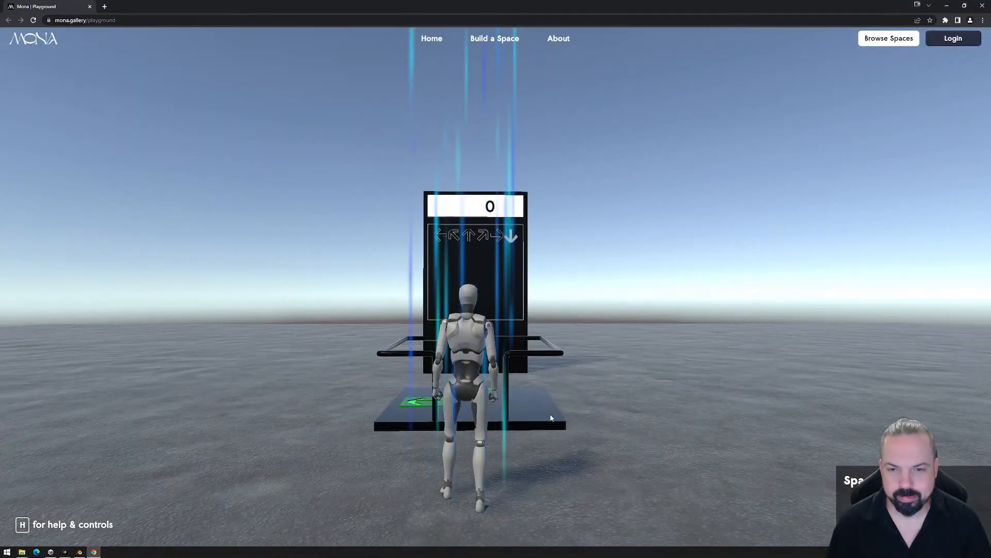
# - Walk the avatar onto the dance platform and step on and off the up-arrow tile to test its reaction
pyautogui.click(570, 426)
pyautogui.press('w')
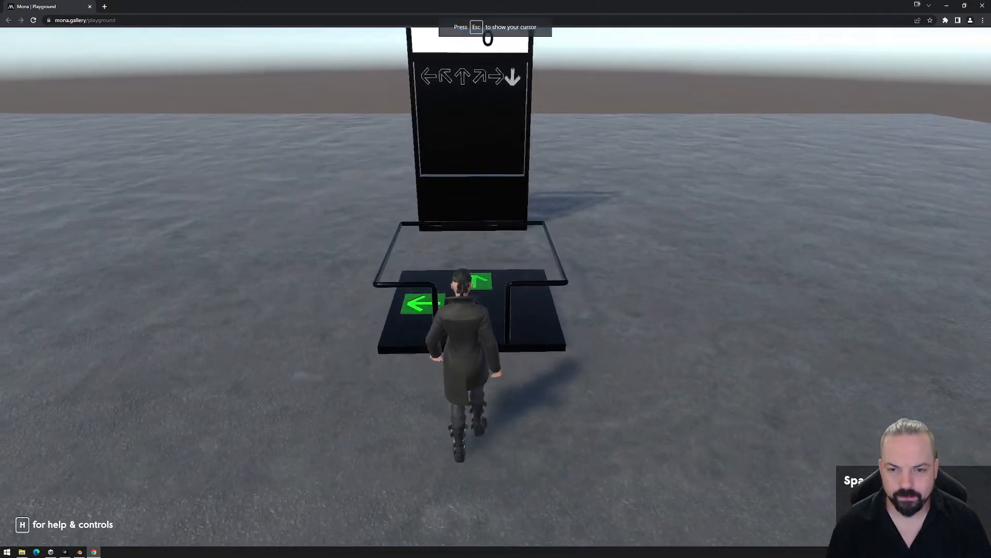
pyautogui.press('w')
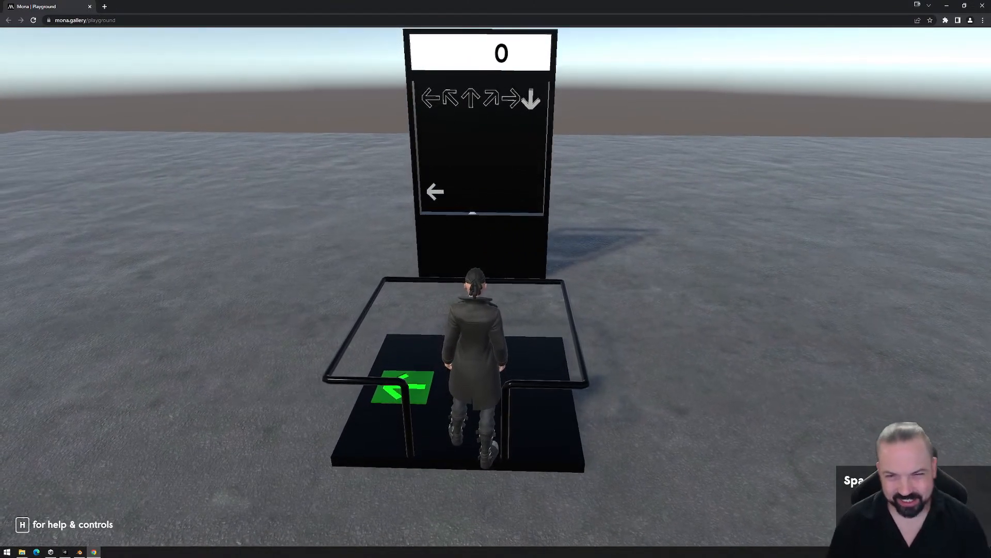
pyautogui.press('w')
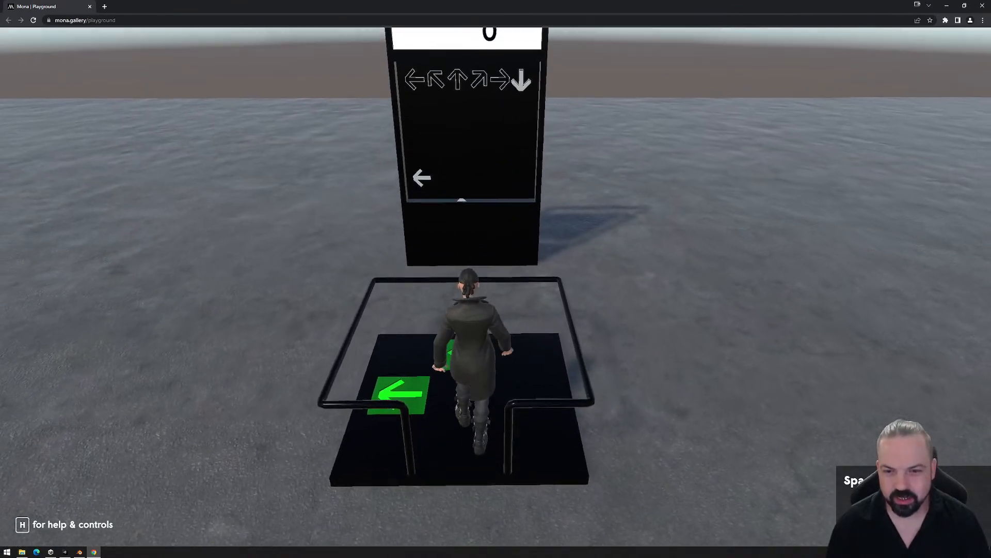
pyautogui.press('s')
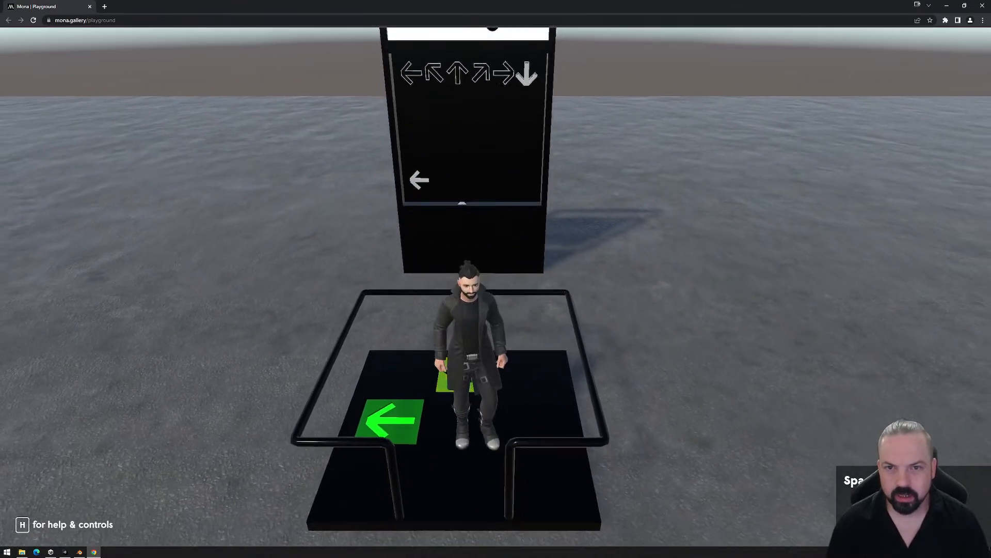
pyautogui.press('w')
pyautogui.press('s')
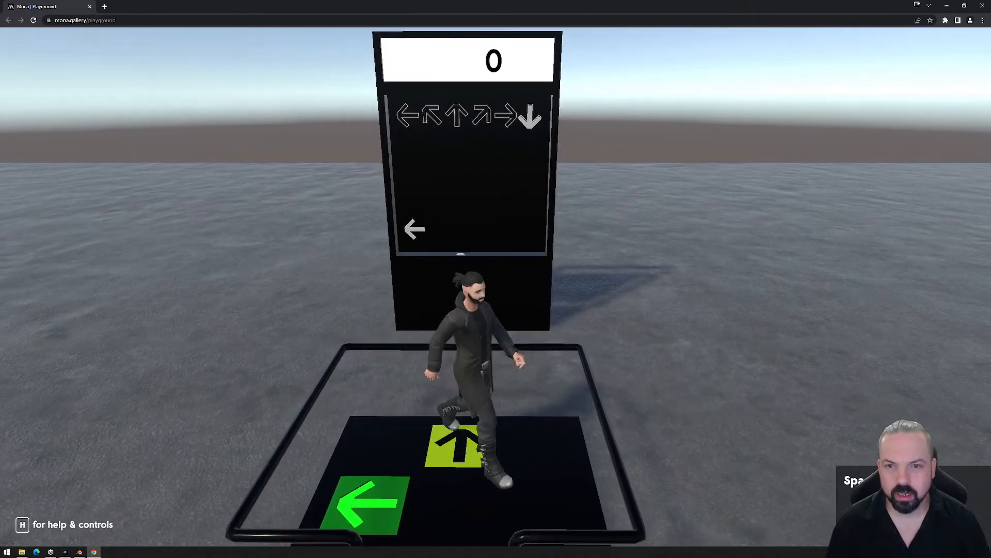
pyautogui.press('w')
pyautogui.press('s')
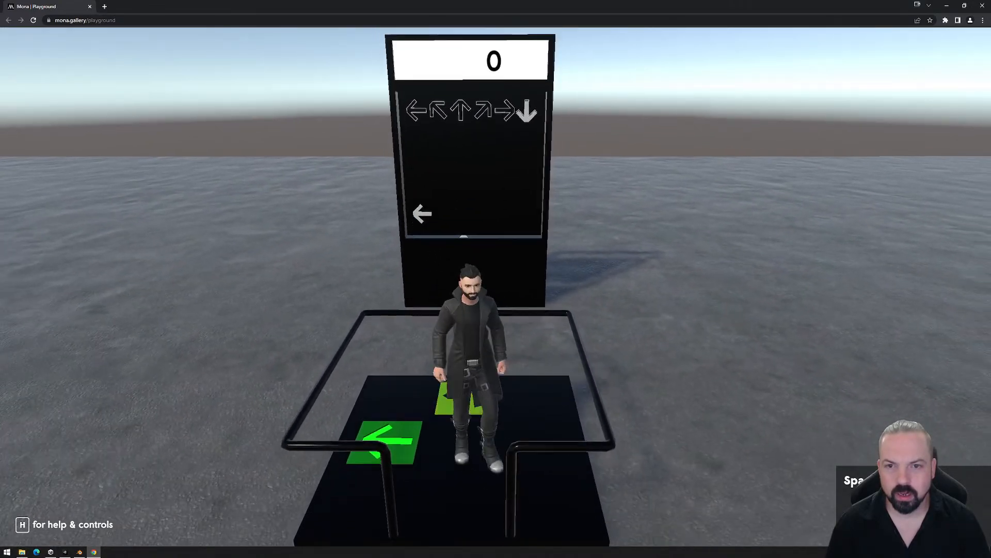
# - Step on and off the left-arrow tile repeatedly to check how the score counter responds, then release the cursor
pyautogui.press('a')
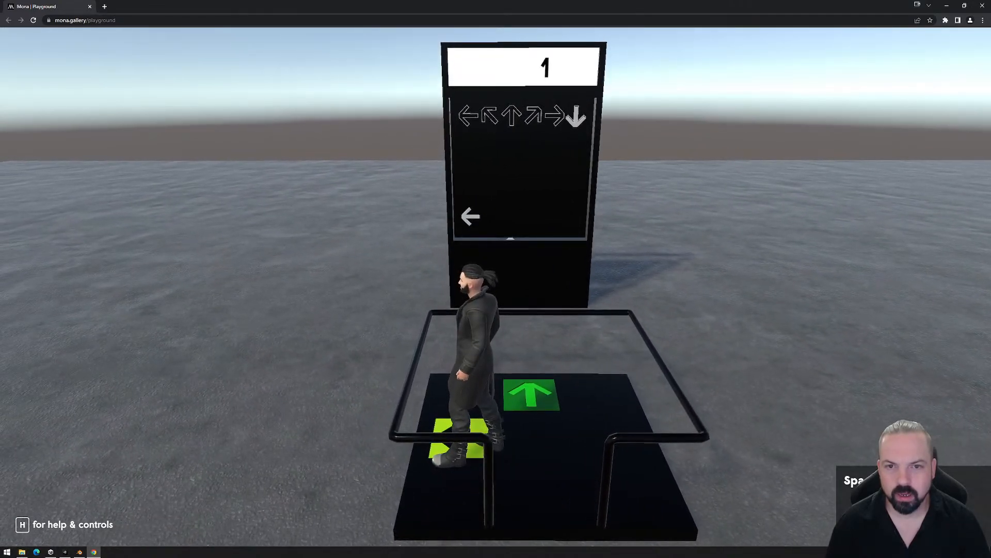
pyautogui.press('d')
pyautogui.press('w')
pyautogui.press('s')
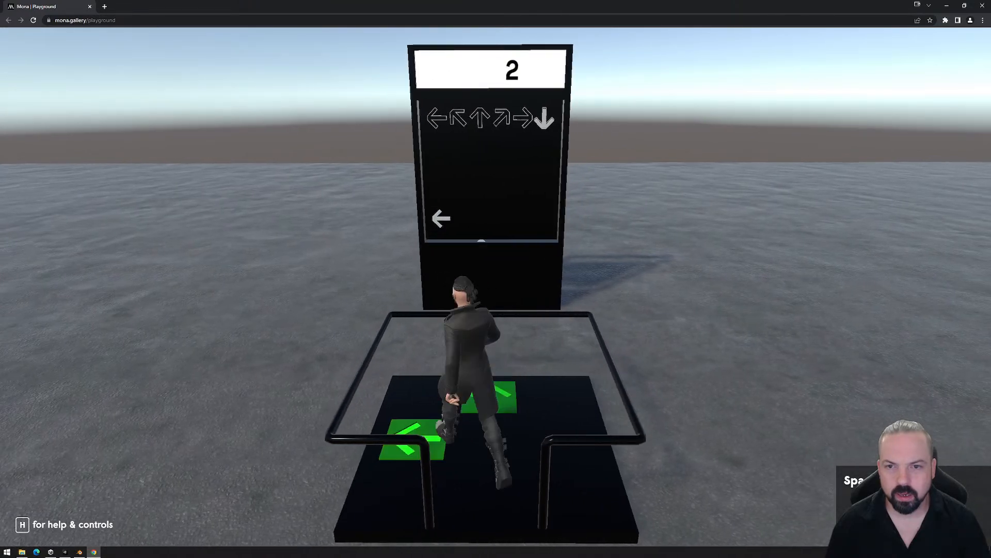
pyautogui.press('a')
pyautogui.press('d')
pyautogui.press('a')
pyautogui.press('d')
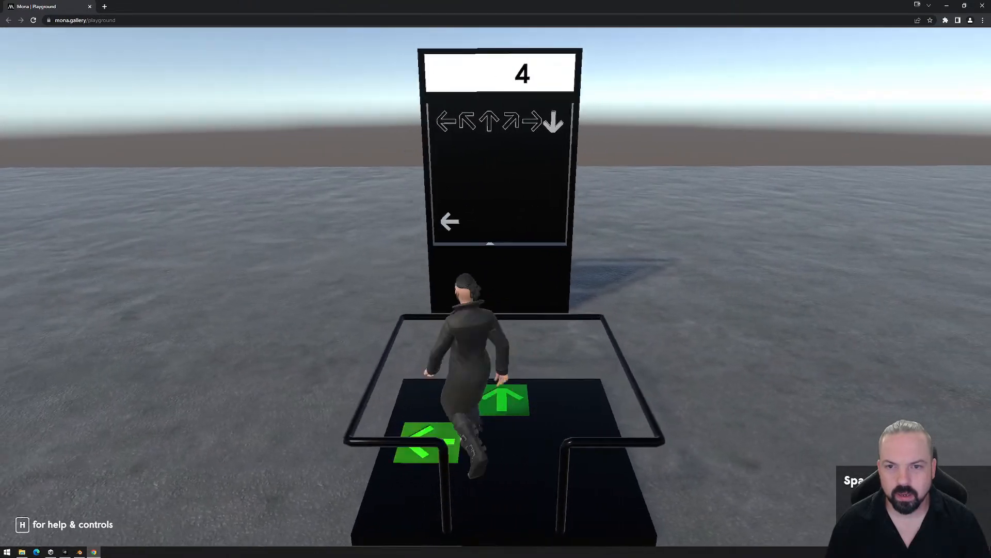
pyautogui.press('a')
pyautogui.press('d')
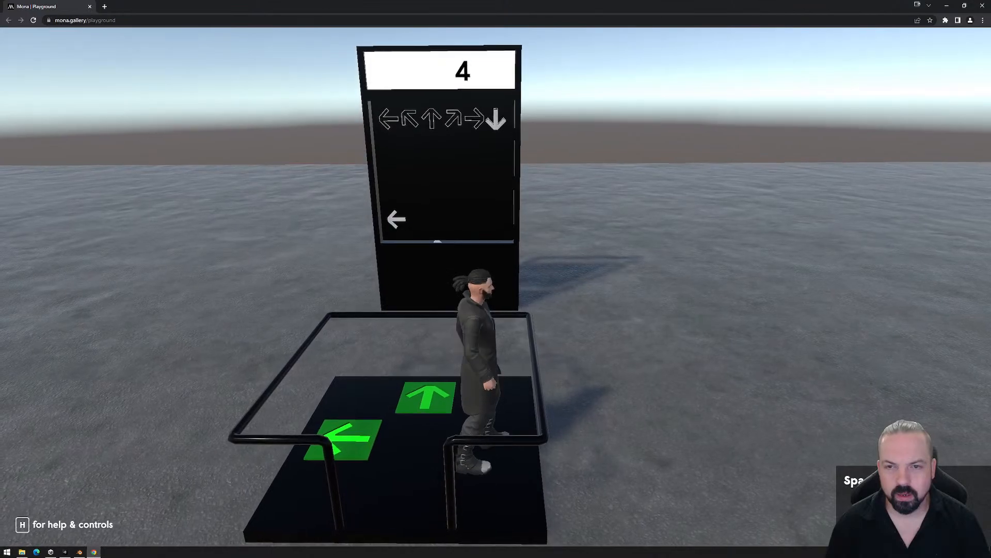
pyautogui.press('a')
pyautogui.press('d')
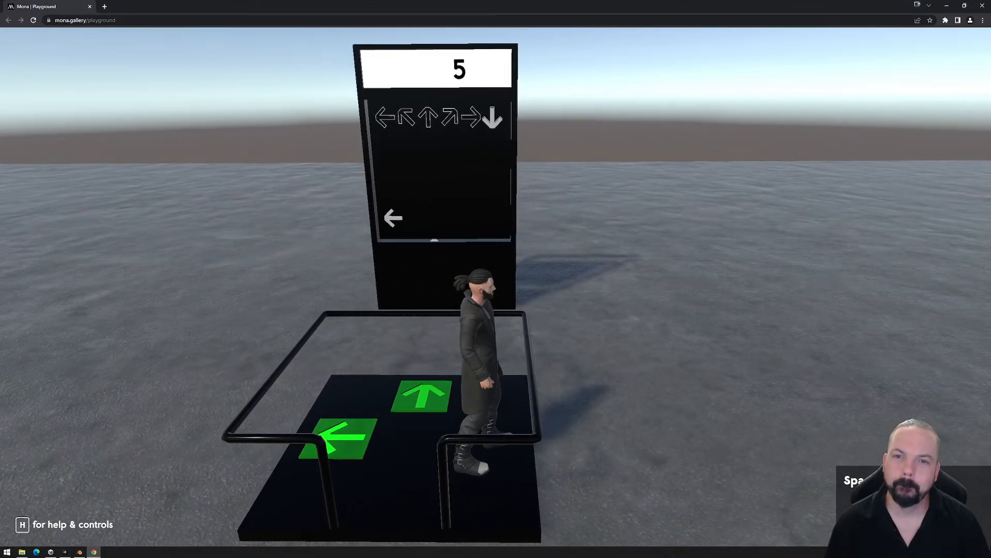
pyautogui.press('a')
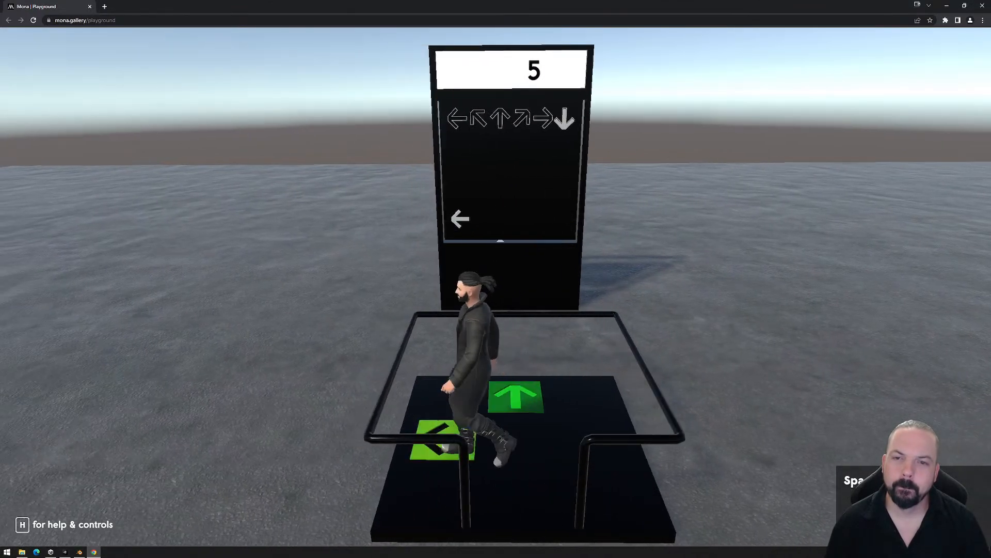
pyautogui.press('d')
pyautogui.press('Escape')
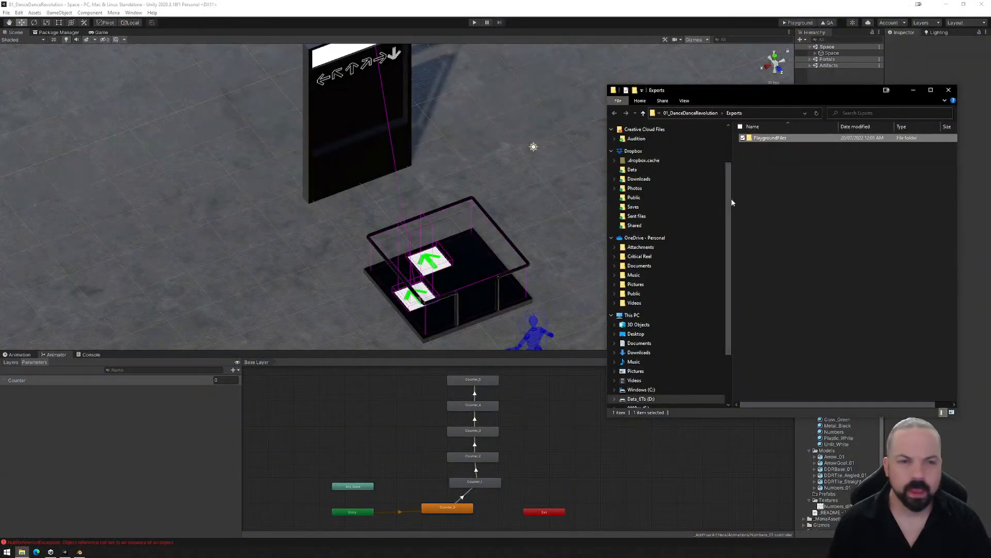
# - Delete the exported PlaygroundFiles folder from Exports and close the folder window, returning to Unity
pyautogui.moveTo(732, 203); pyautogui.dragTo(735, 202)
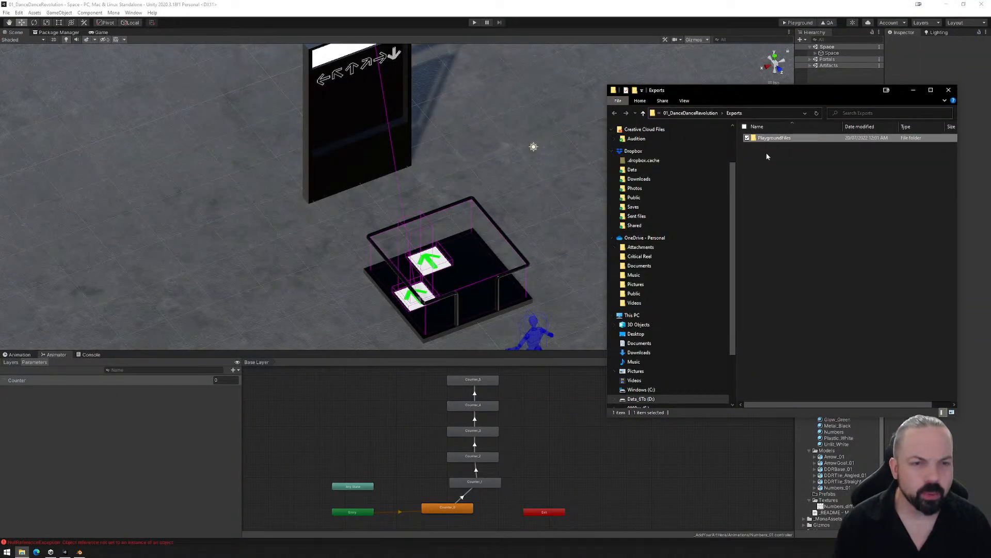
pyautogui.press('Delete')
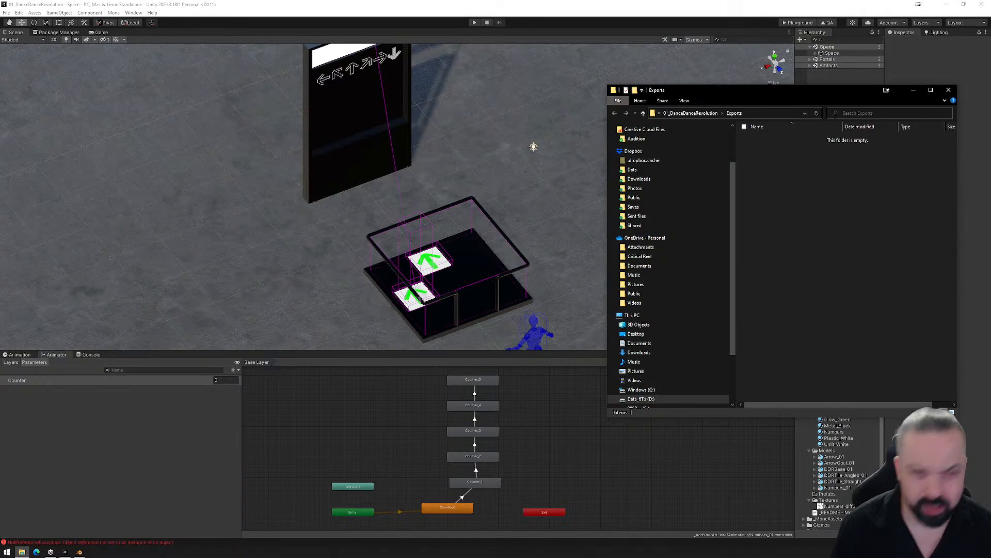
pyautogui.click(949, 90)
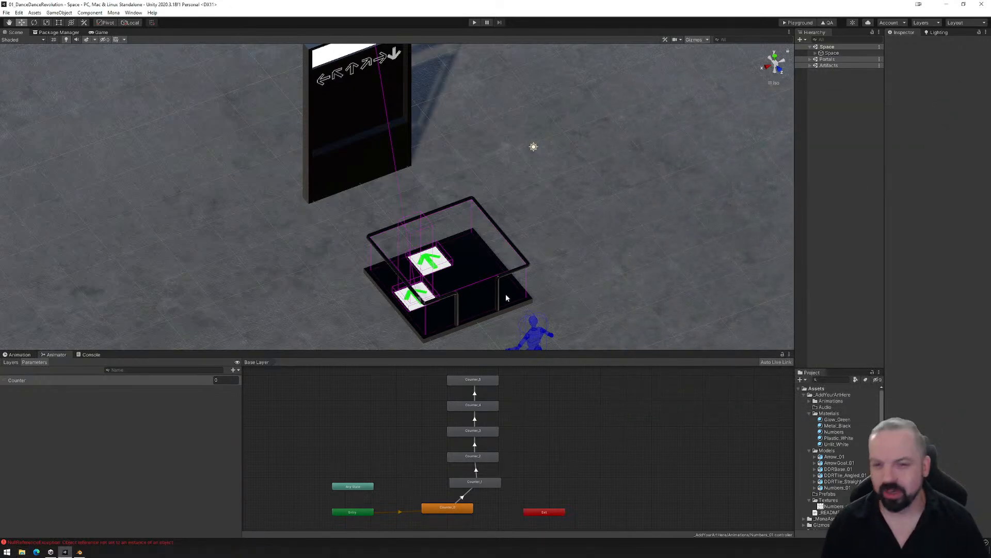
# - Expand Space, Assets and DDR_Set (1) in the hierarchy and select the R_ScoreCheck reactor
pyautogui.click(815, 53)
pyautogui.click(822, 72)
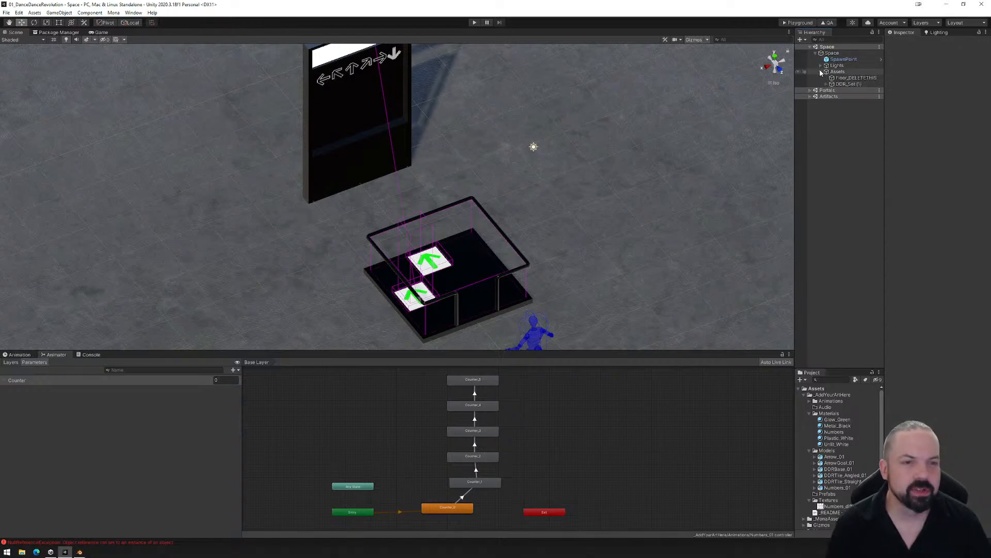
pyautogui.click(833, 84)
pyautogui.click(828, 85)
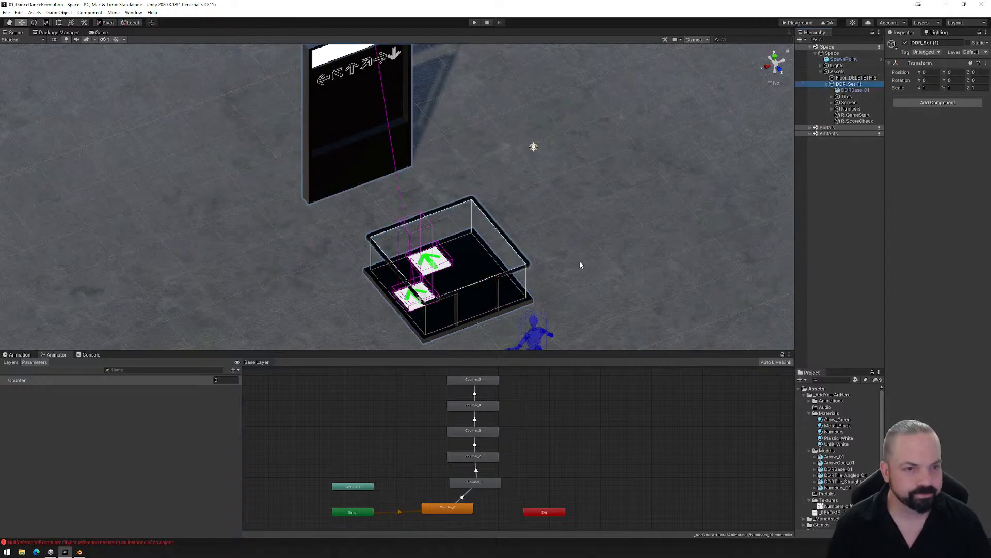
pyautogui.moveTo(580, 265); pyautogui.dragTo(600, 258, button='right')
pyautogui.moveTo(521, 282); pyautogui.dragTo(510, 234, button='middle')
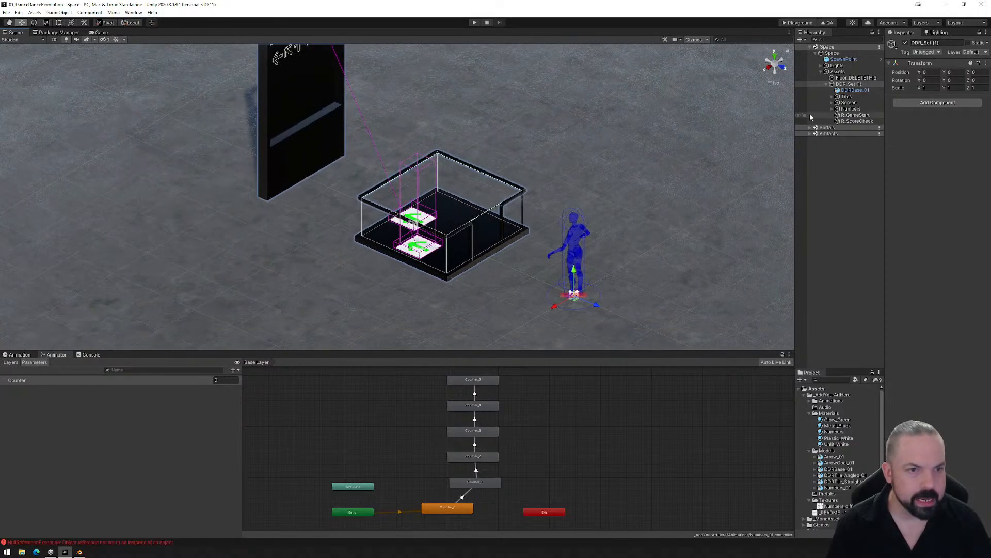
pyautogui.click(848, 122)
pyautogui.moveTo(535, 259); pyautogui.dragTo(480, 282, button='right')
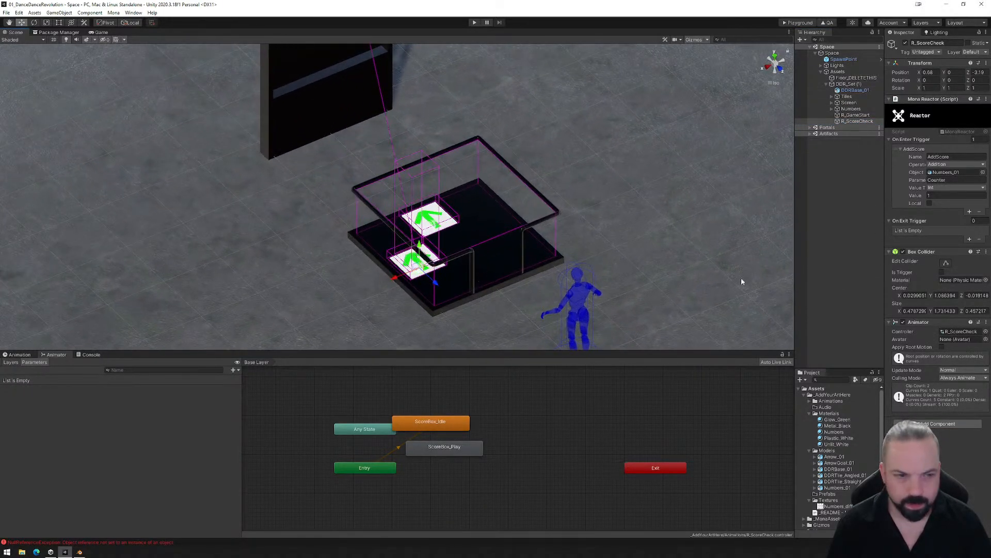
# - Arrange the R_ScoreCheck animator states with ScoreBox_Play directly above ScoreBox_Idle
pyautogui.click(946, 263)
pyautogui.moveTo(568, 281); pyautogui.dragTo(443, 373, button='right')
pyautogui.moveTo(443, 426); pyautogui.dragTo(484, 426)
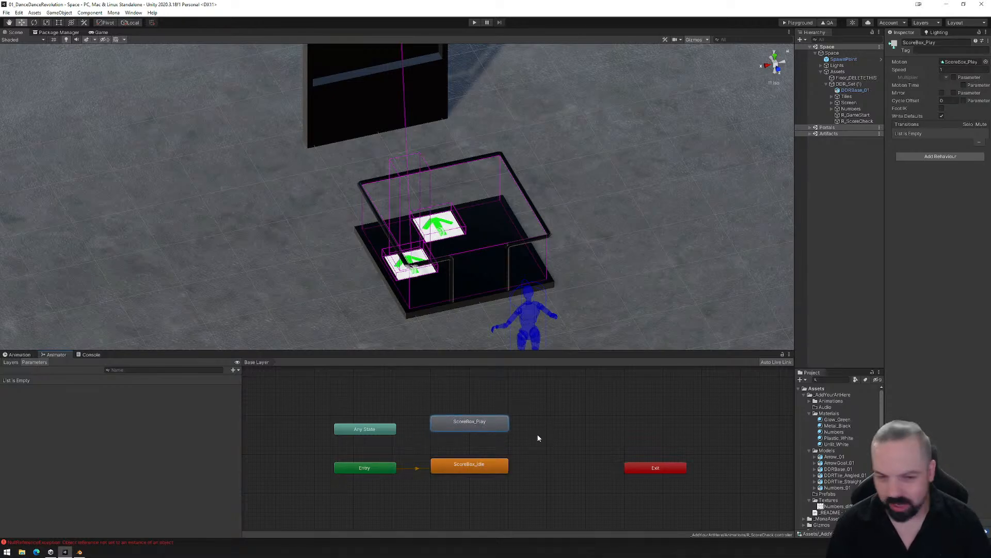
# - Create transitions in both directions between ScoreBox_Idle and ScoreBox_Play
pyautogui.click(482, 470)
pyautogui.rightClick(482, 470)
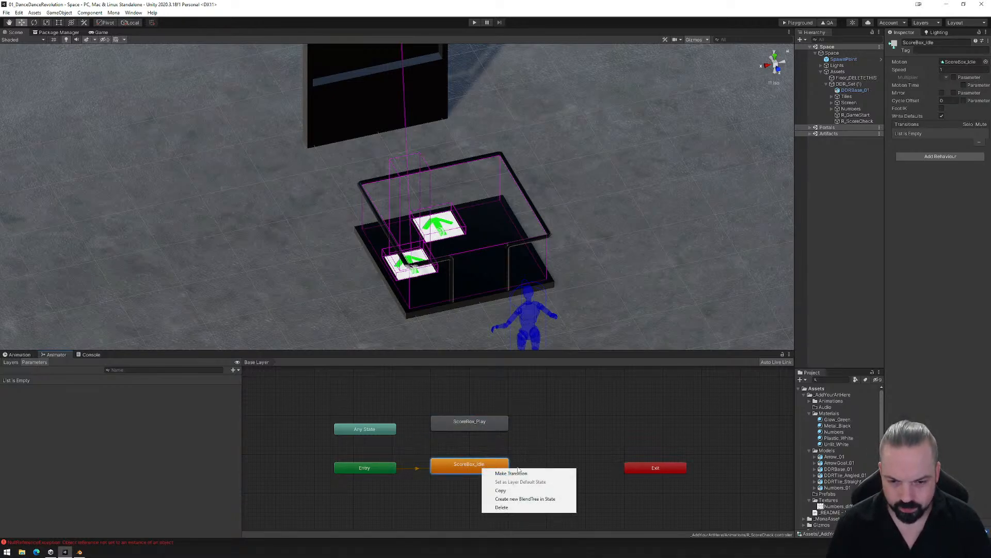
pyautogui.click(497, 471)
pyautogui.click(470, 424)
pyautogui.rightClick(469, 423)
pyautogui.click(482, 428)
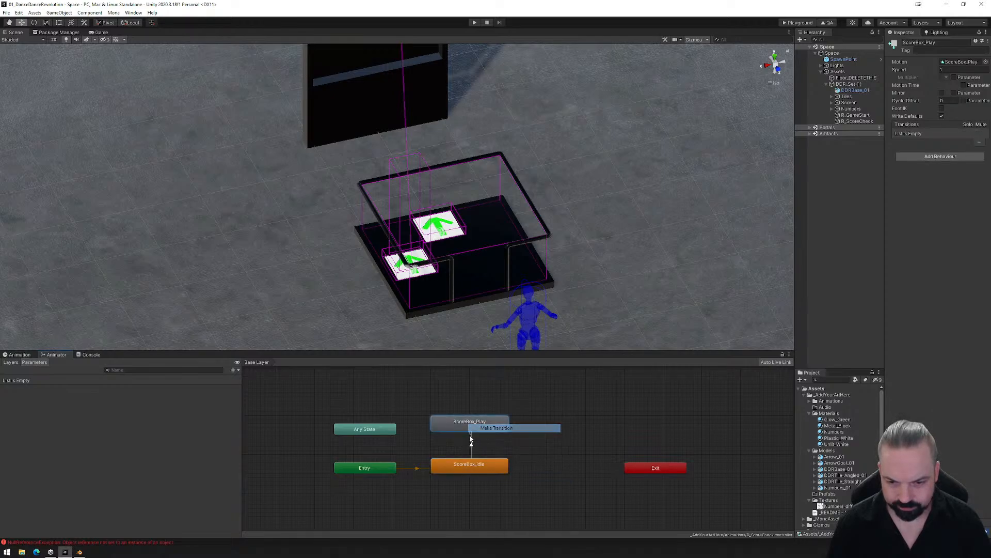
pyautogui.click(462, 461)
pyautogui.rightClick(469, 423)
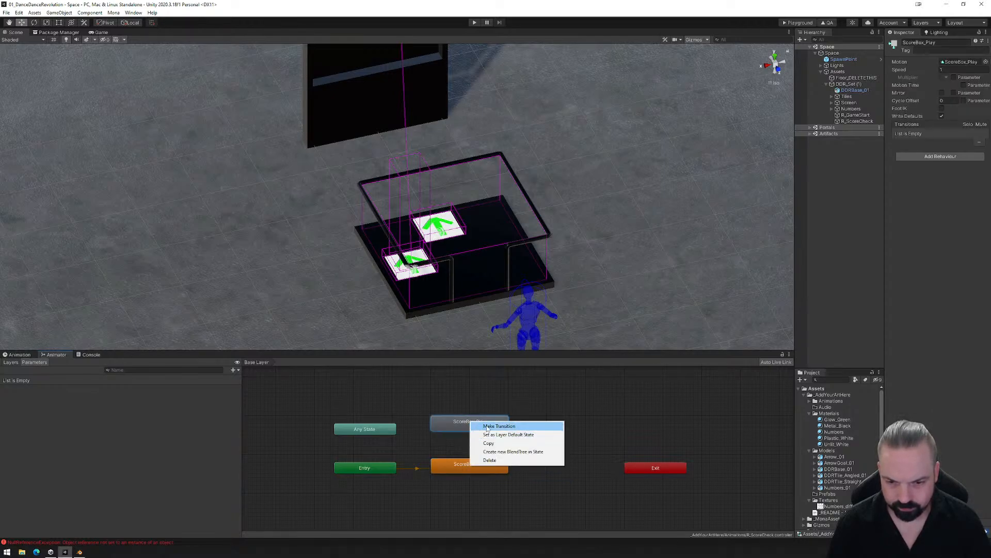
pyautogui.click(483, 429)
pyautogui.click(466, 465)
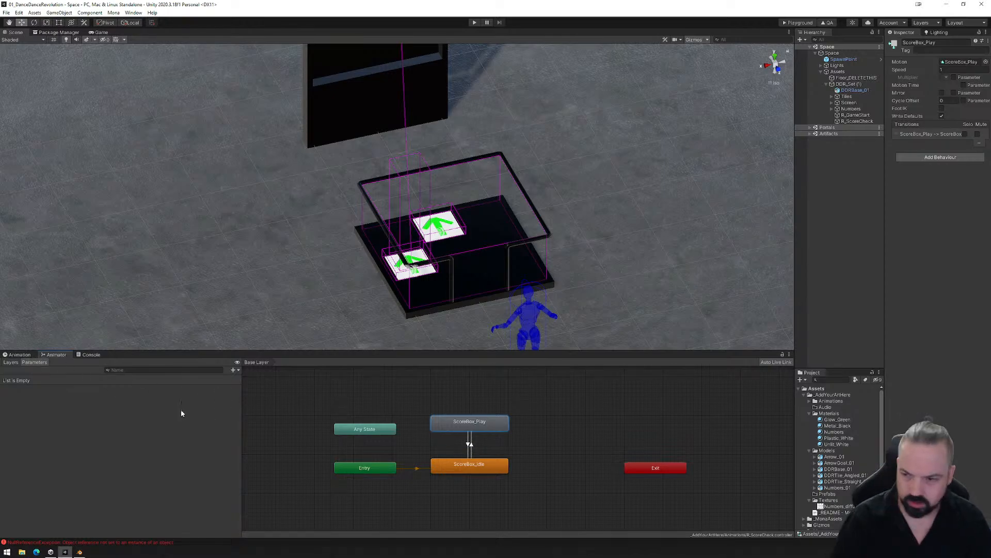
# - Add a Bool parameter named Playing to the R_ScoreCheck animator
pyautogui.click(234, 370)
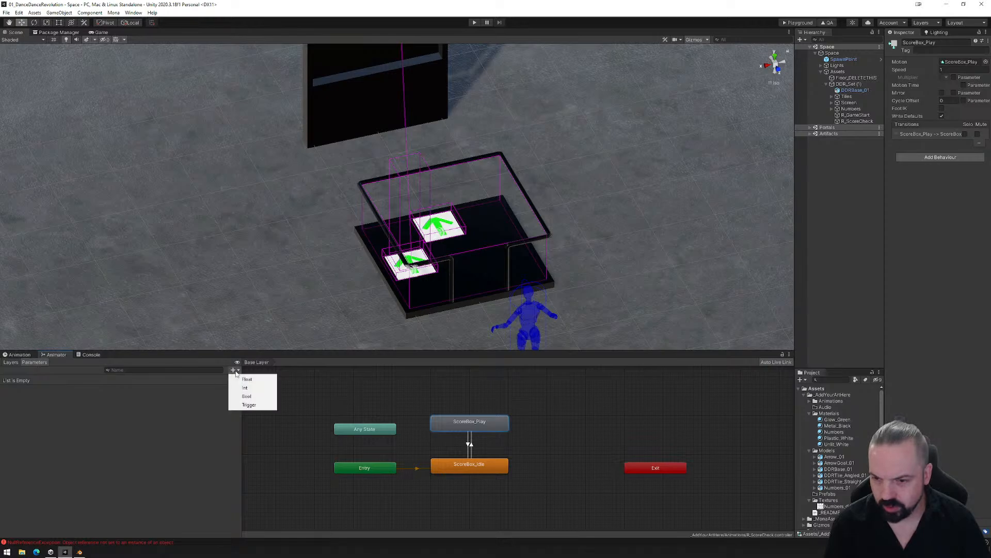
pyautogui.click(254, 396)
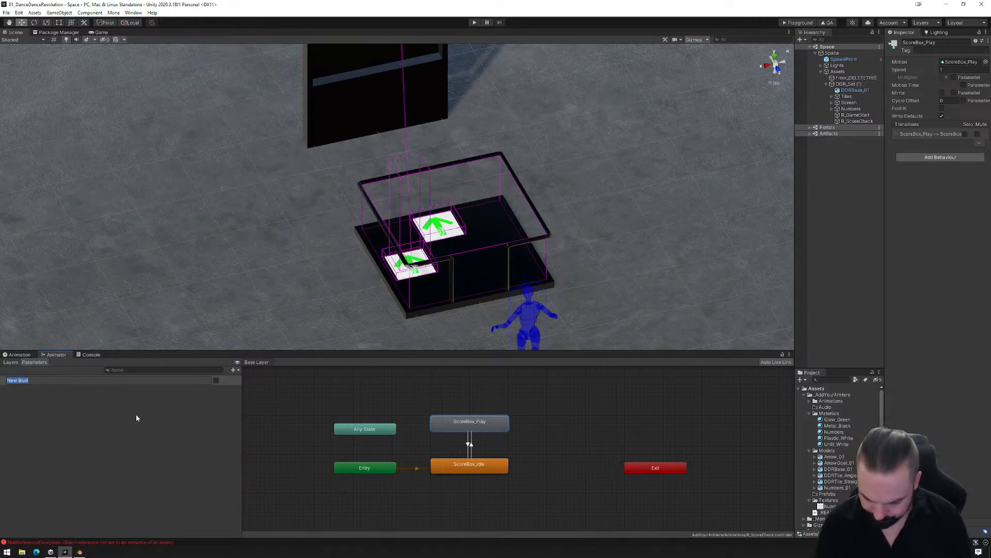
pyautogui.write('Ga')
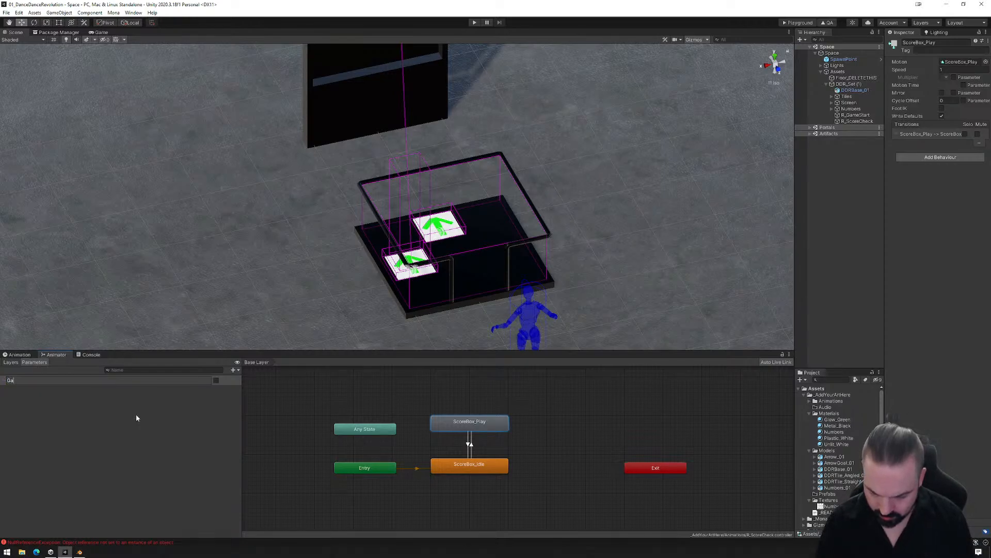
pyautogui.write('Playing')
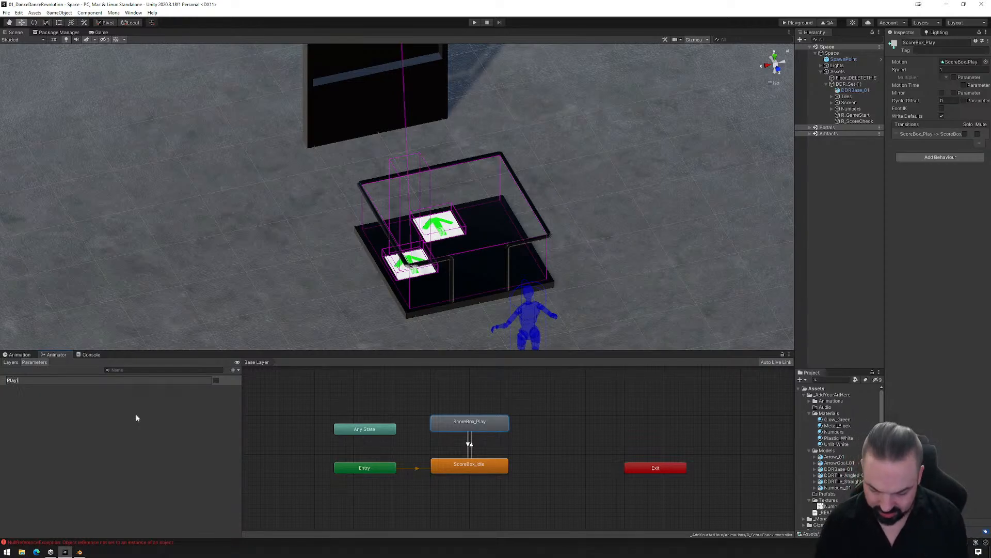
pyautogui.press('Return')
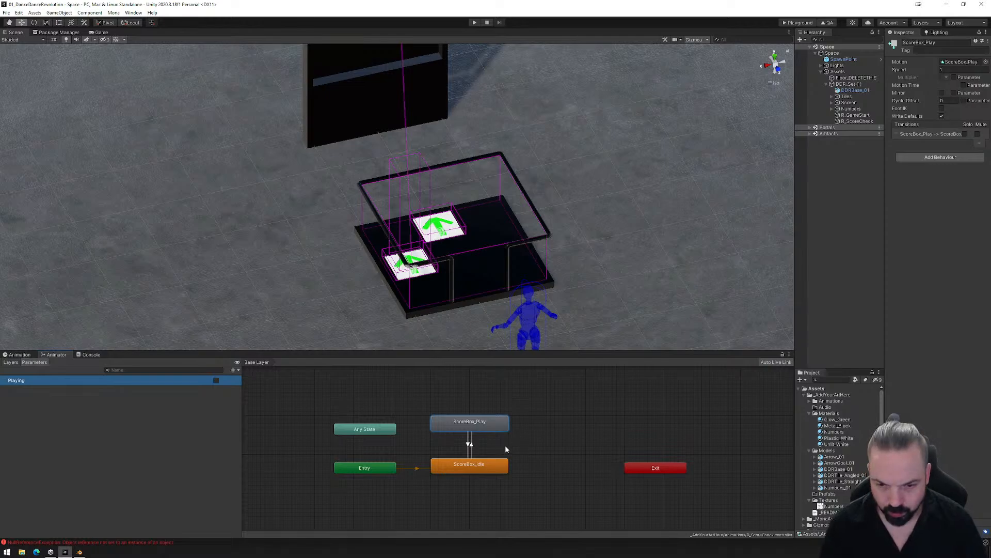
# - Configure the ScoreBox_Idle to ScoreBox_Play transition with a 0.05 duration, no exit time and a Playing true condition
pyautogui.click(470, 445)
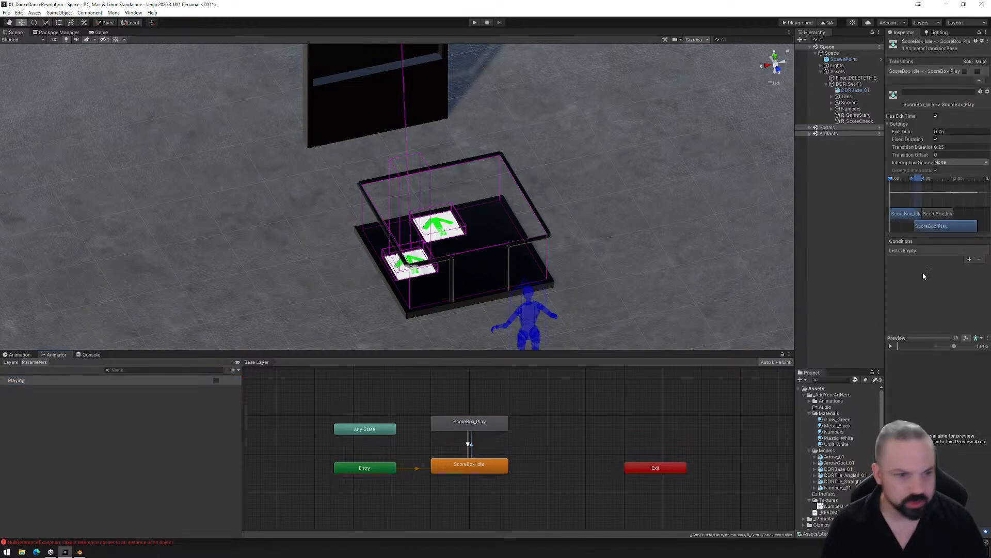
pyautogui.click(949, 147)
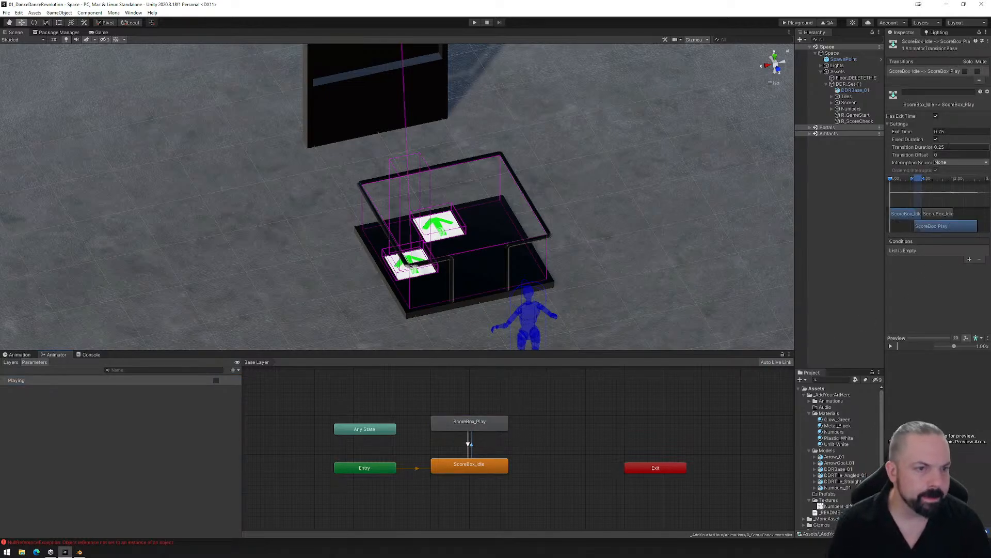
pyautogui.press('BackSpace')
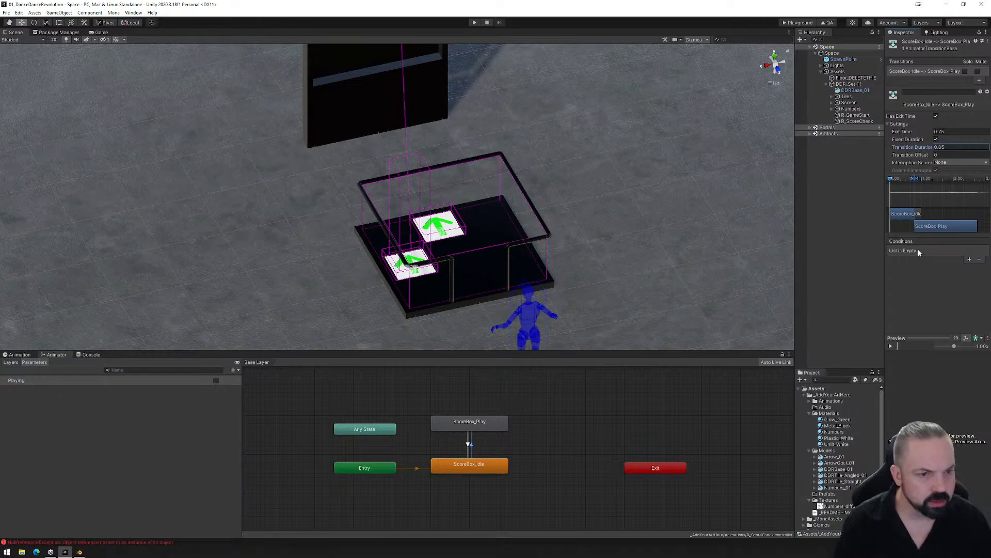
pyautogui.click(936, 116)
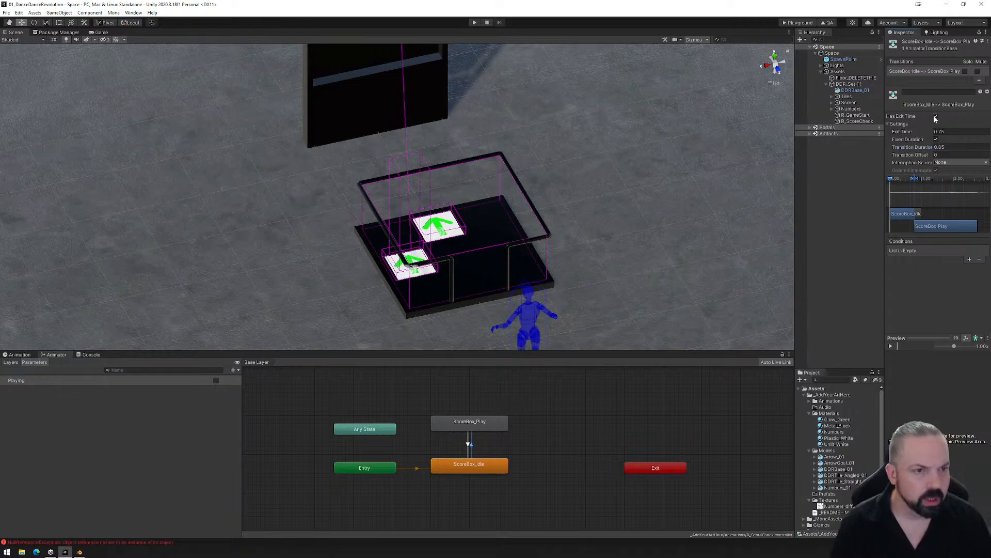
pyautogui.click(970, 260)
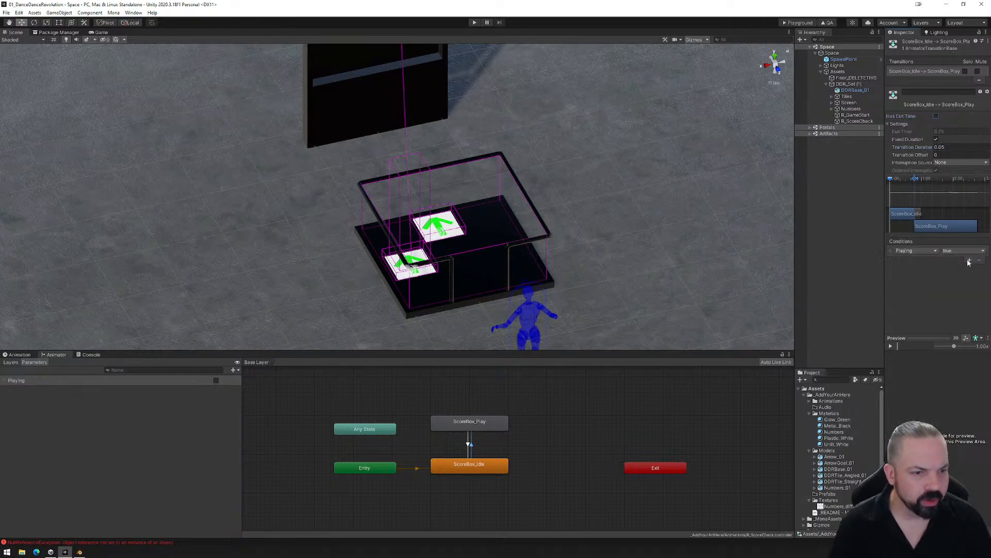
# - Configure the ScoreBox_Play to ScoreBox_Idle transition with a 0.05 duration, no exit time and a Playing false condition
pyautogui.click(470, 445)
pyautogui.click(952, 147)
pyautogui.write('0')
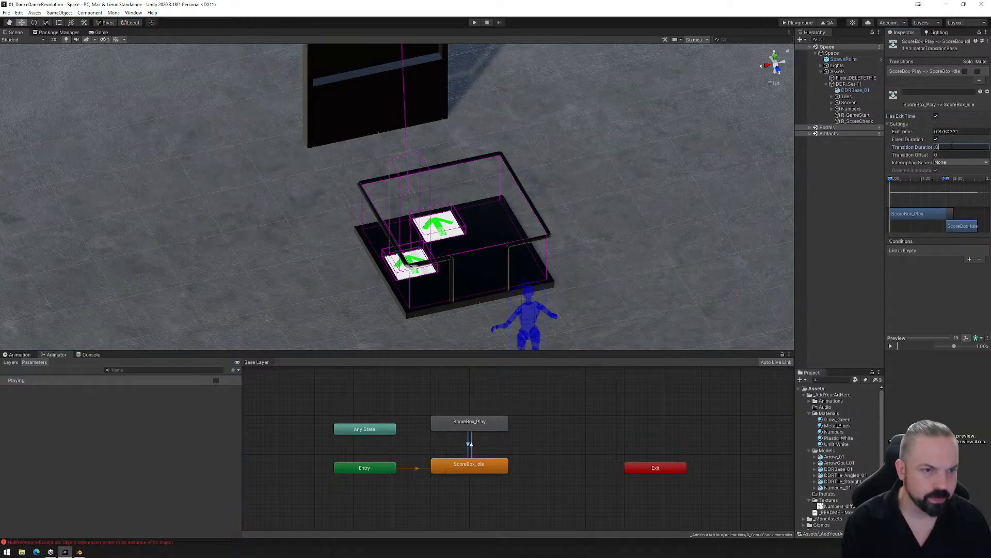
pyautogui.click(970, 259)
pyautogui.click(957, 268)
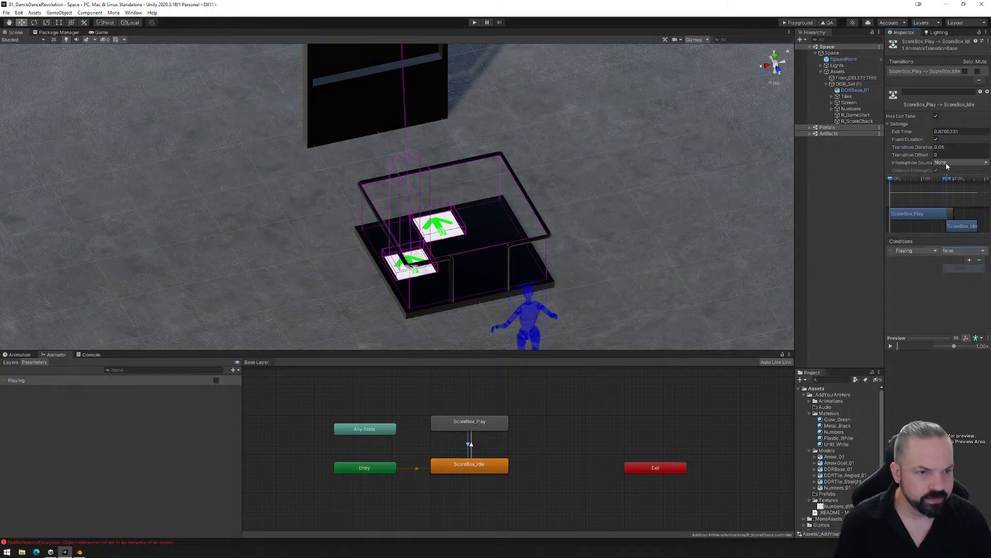
pyautogui.click(936, 116)
pyautogui.click(889, 124)
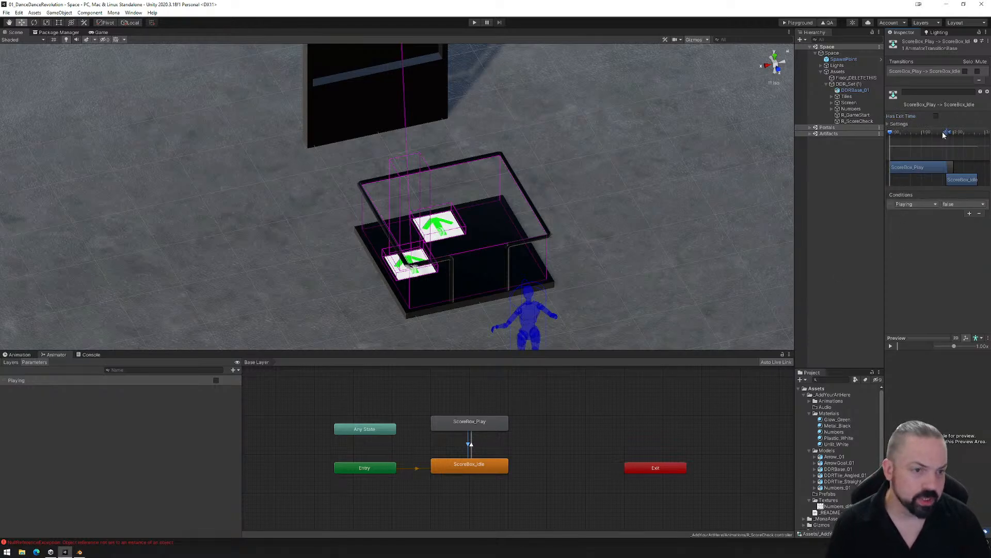
pyautogui.moveTo(945, 135)
pyautogui.mouseDown()
pyautogui.moveTo(909, 134)
pyautogui.moveTo(925, 132)
pyautogui.mouseUp()
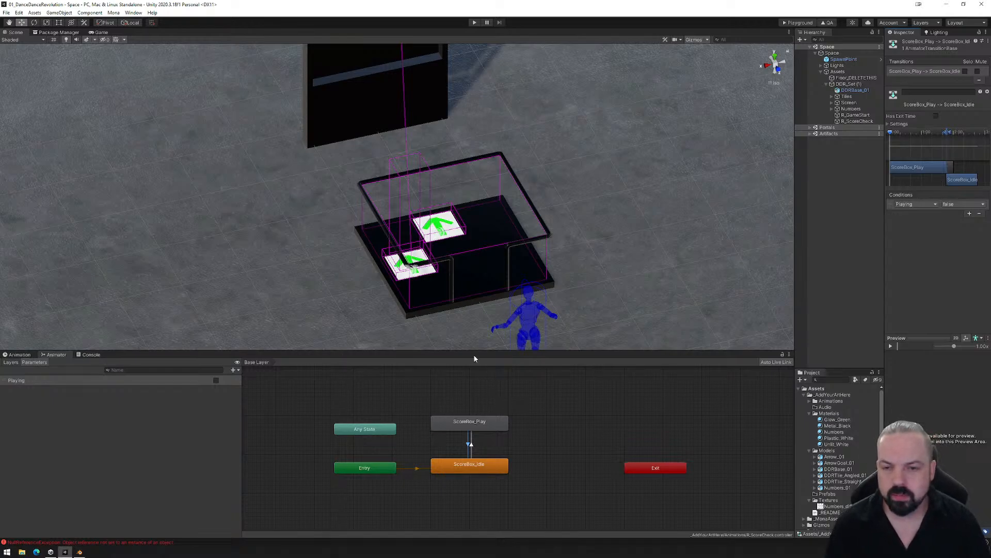
# - Review R_ScoreCheck's ScoreBox_Idle and ScoreBox_Play clips by scrubbing through each timeline
pyautogui.click(470, 467)
pyautogui.click(19, 354)
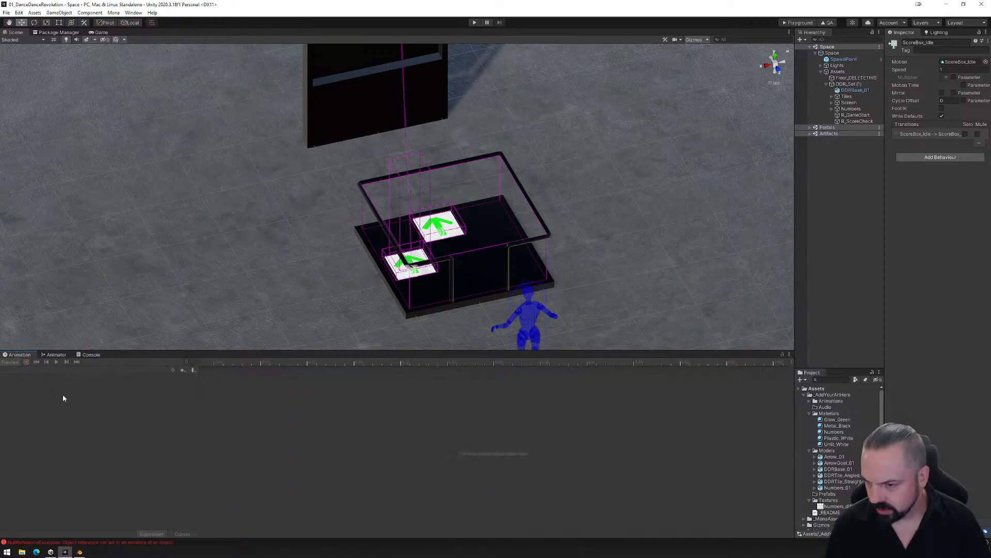
pyautogui.click(852, 121)
pyautogui.moveTo(221, 363)
pyautogui.mouseDown()
pyautogui.moveTo(287, 362)
pyautogui.moveTo(210, 369)
pyautogui.mouseUp()
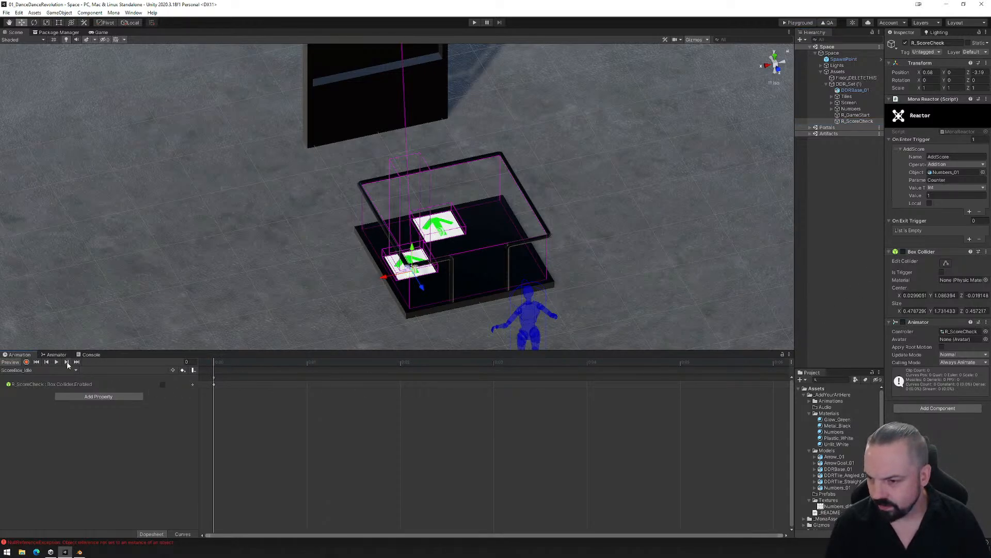
pyautogui.click(39, 370)
pyautogui.click(23, 387)
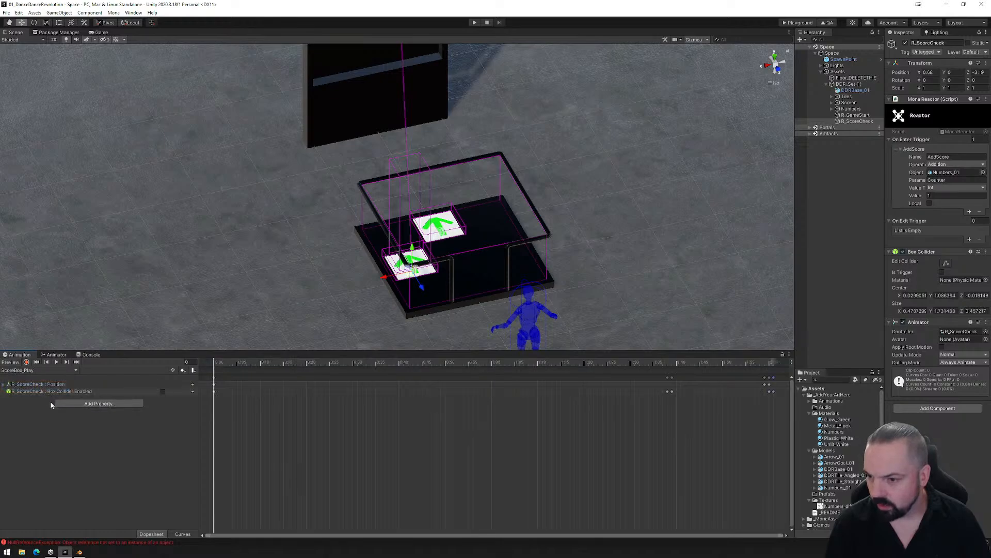
pyautogui.moveTo(221, 362); pyautogui.dragTo(188, 399)
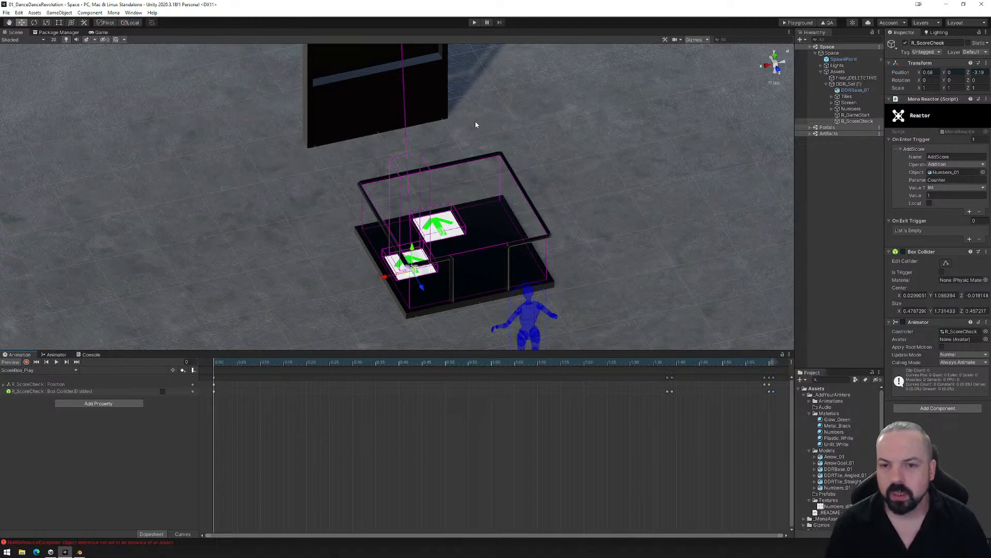
# - Save the scene, build it for the Mona Playground and upload the exported PlaygroundFiles folder to load the space
pyautogui.click(6, 12)
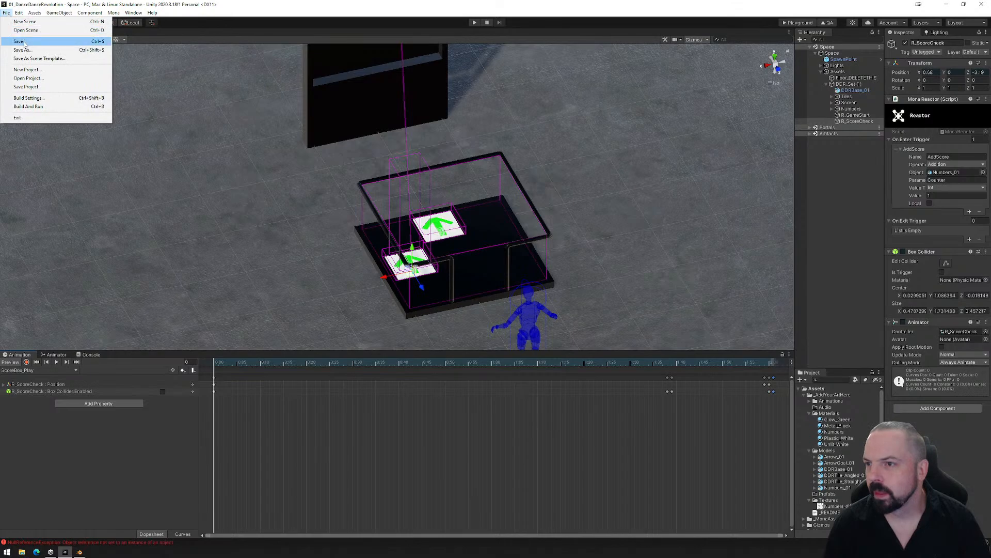
pyautogui.click(25, 42)
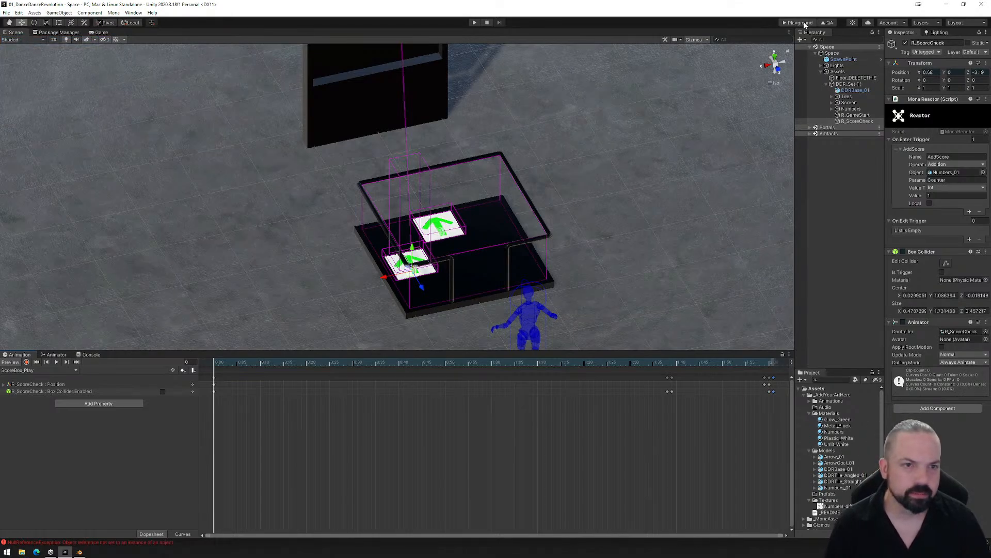
pyautogui.click(805, 23)
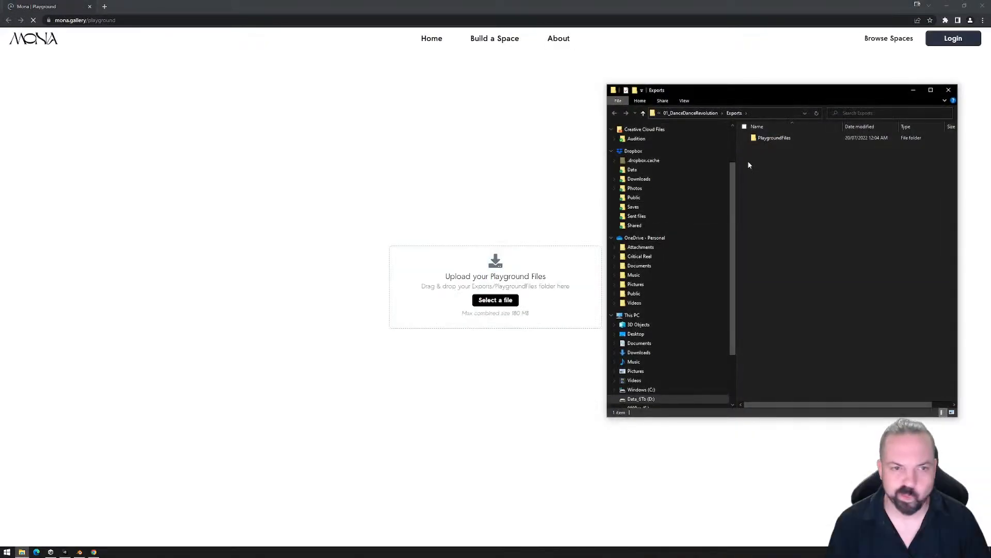
pyautogui.moveTo(774, 137); pyautogui.dragTo(465, 289)
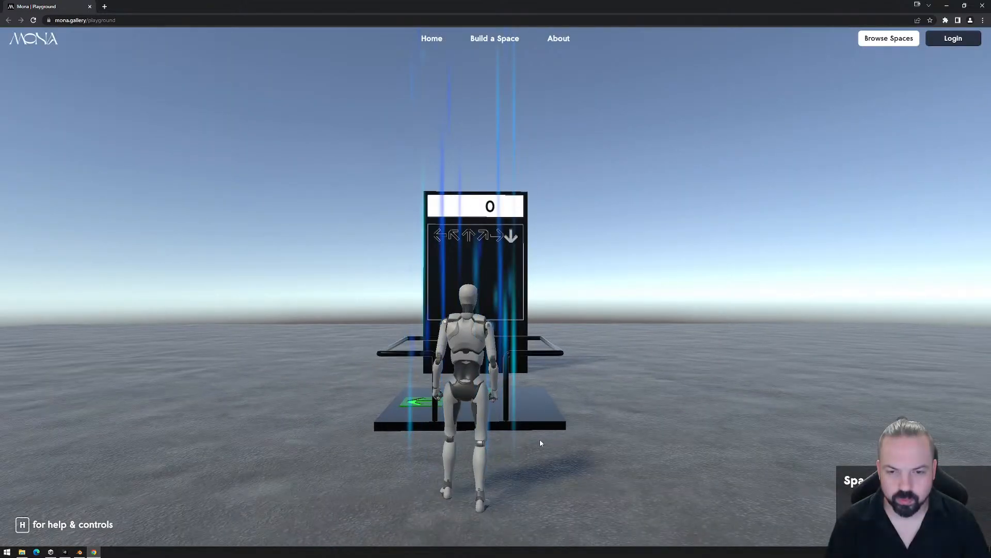
pyautogui.click(540, 440)
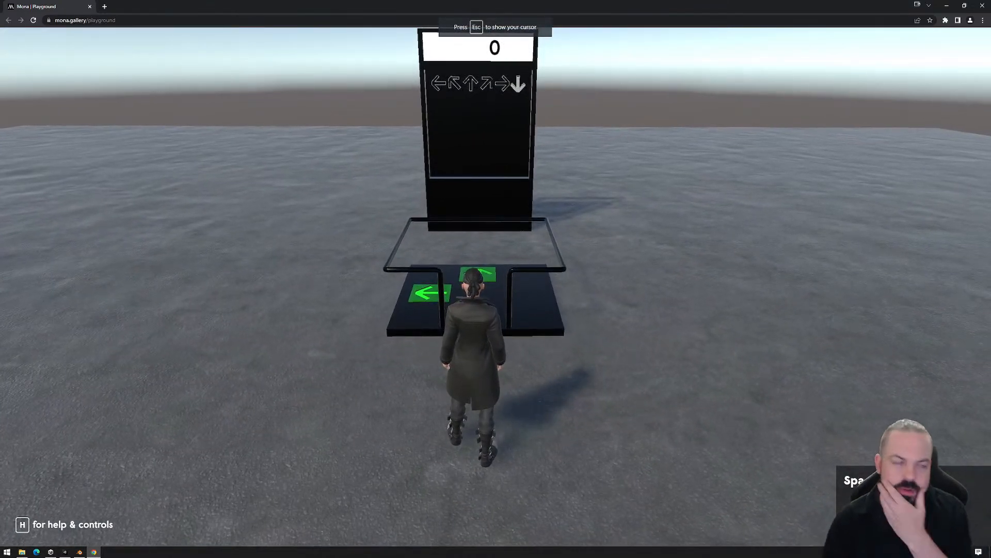
# - Playtest the dance platform by stepping repeatedly on the up and left arrow tiles and checking how the score reacts
pyautogui.press('w')
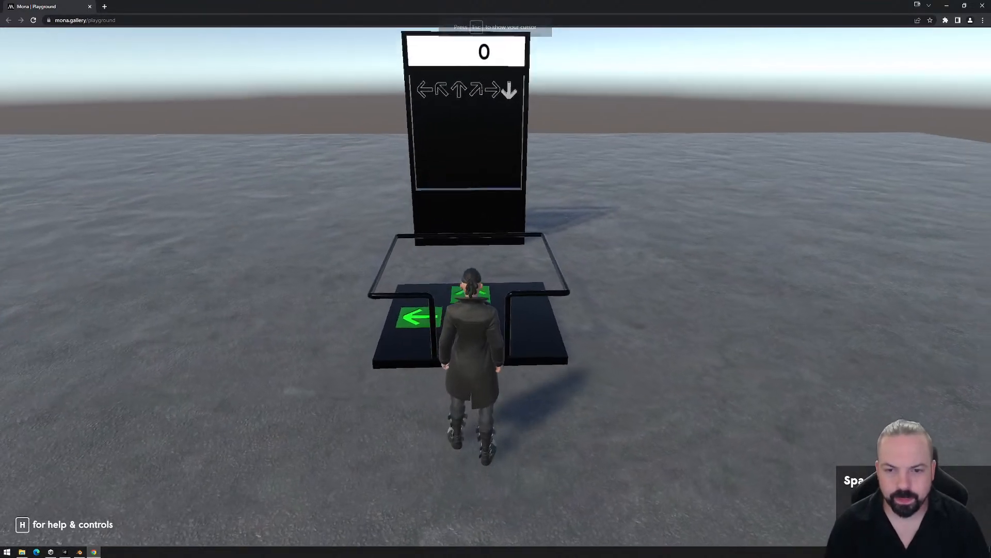
pyautogui.press('s')
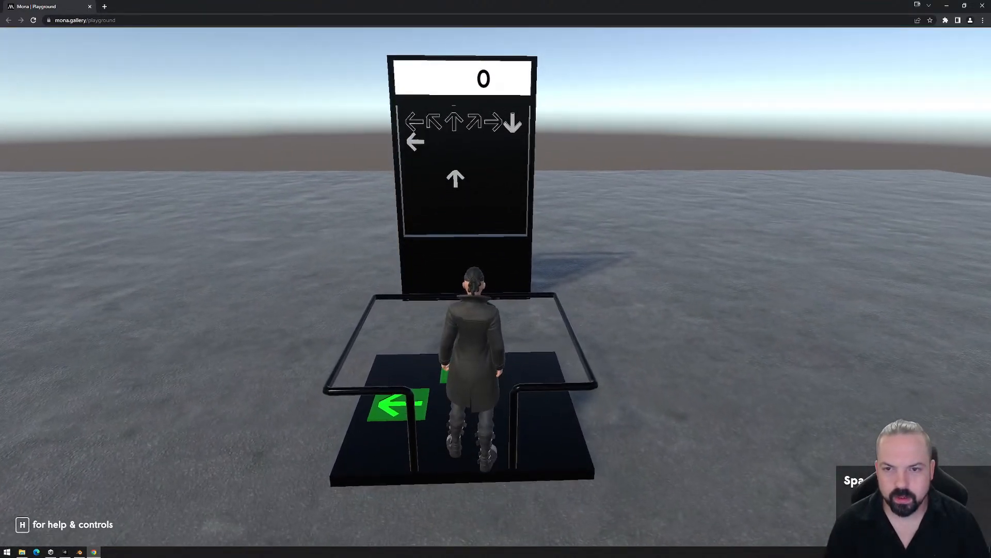
pyautogui.press('w')
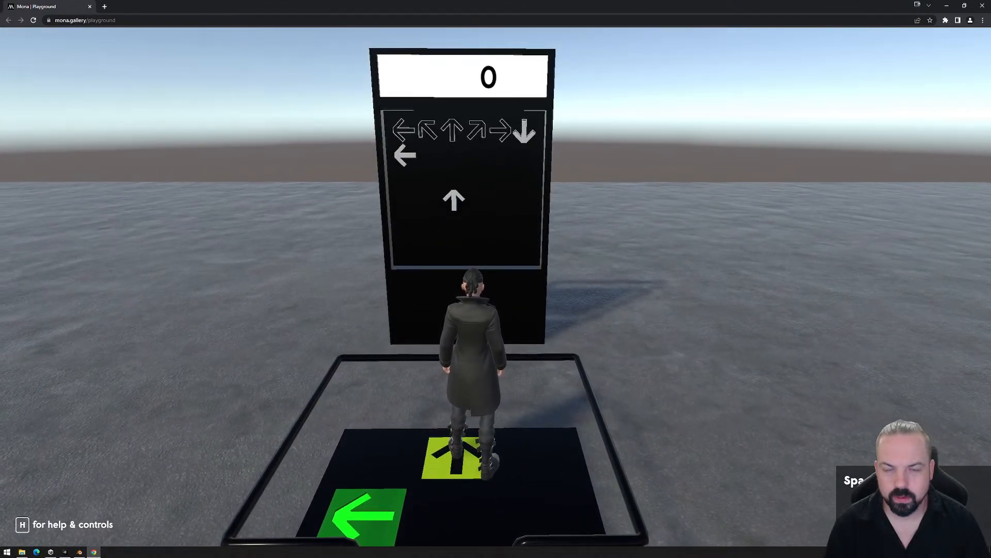
pyautogui.press('s')
pyautogui.press('a')
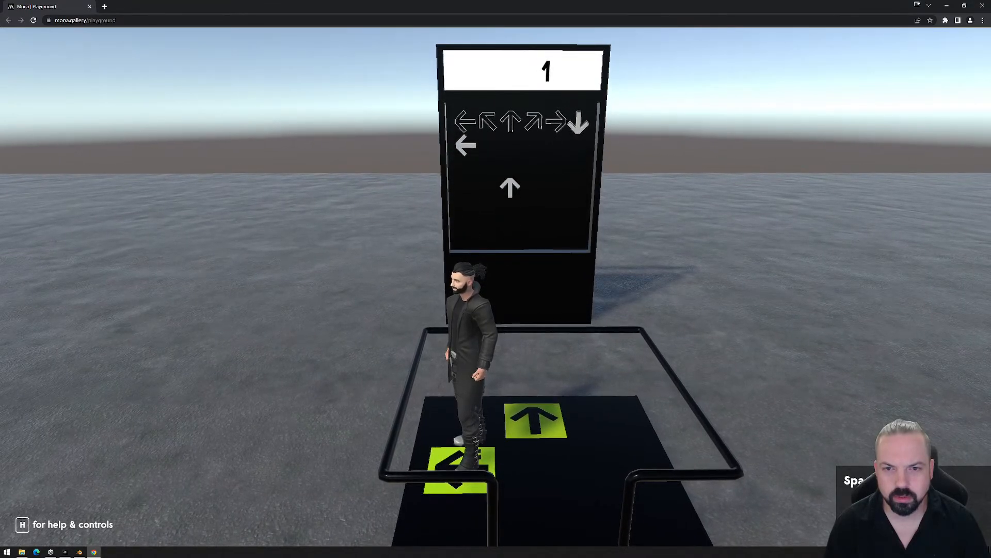
pyautogui.press('d')
pyautogui.press('a')
pyautogui.press('d')
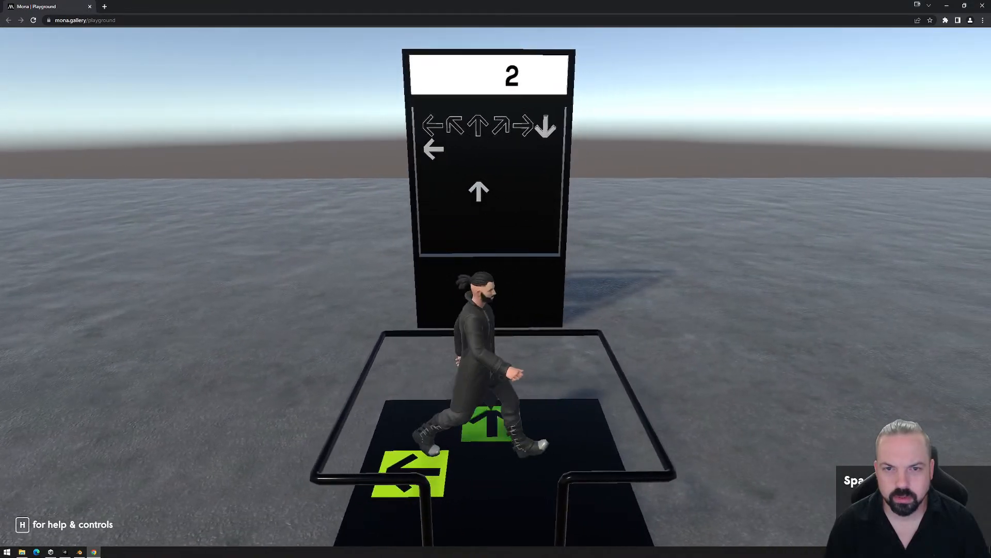
pyautogui.press('a')
pyautogui.press('d')
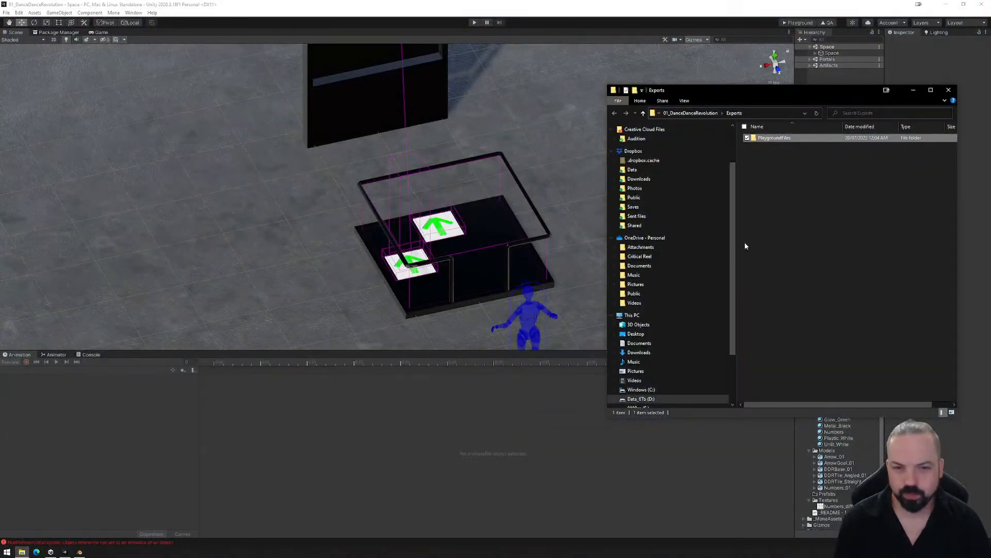
# - Delete the exported PlaygroundFiles folder and close the Exports window
pyautogui.press('Delete')
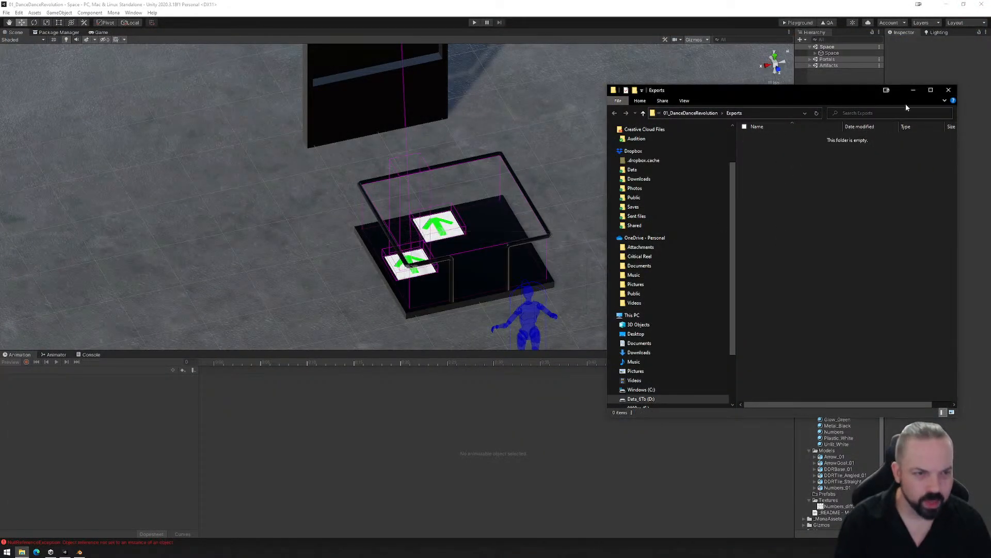
pyautogui.click(948, 90)
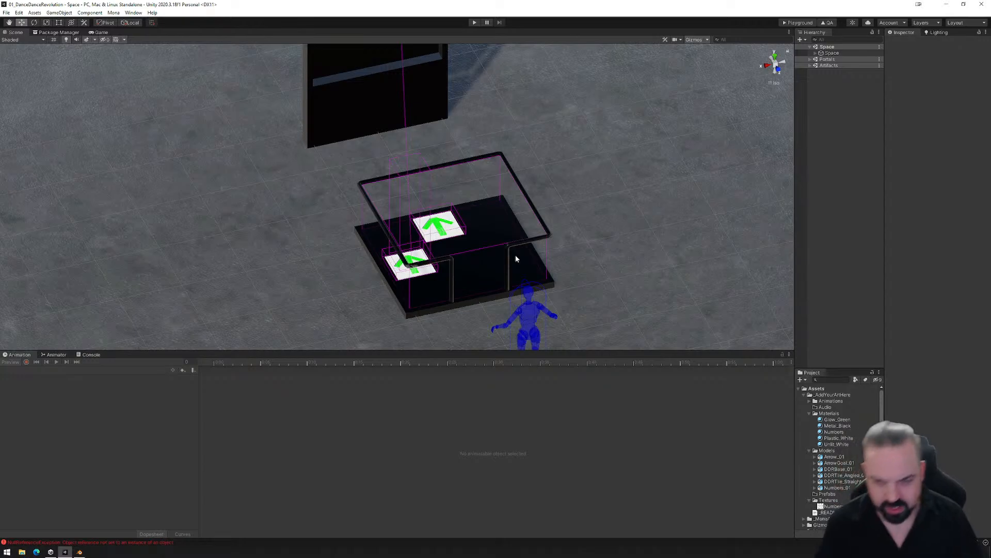
# - Enlarge the scene view and examine the dance platform's tiles and trigger boxes up close
pyautogui.keyDown('alt'); pyautogui.moveTo(391, 227); pyautogui.dragTo(462, 287); pyautogui.keyUp('alt')
pyautogui.moveTo(462, 270); pyautogui.dragTo(440, 274, button='middle')
pyautogui.scroll(1, 440, 275)
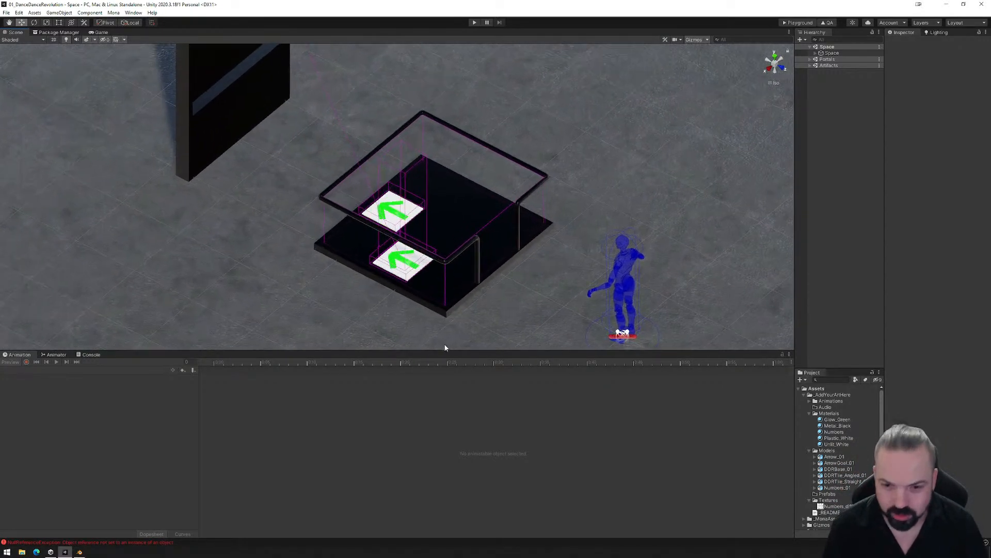
pyautogui.moveTo(446, 351); pyautogui.dragTo(447, 443)
pyautogui.keyDown('alt'); pyautogui.moveTo(457, 312); pyautogui.dragTo(296, 314); pyautogui.keyUp('alt')
pyautogui.scroll(1, 403, 307)
pyautogui.scroll(2, 413, 306)
pyautogui.moveTo(460, 326); pyautogui.dragTo(460, 262, button='middle')
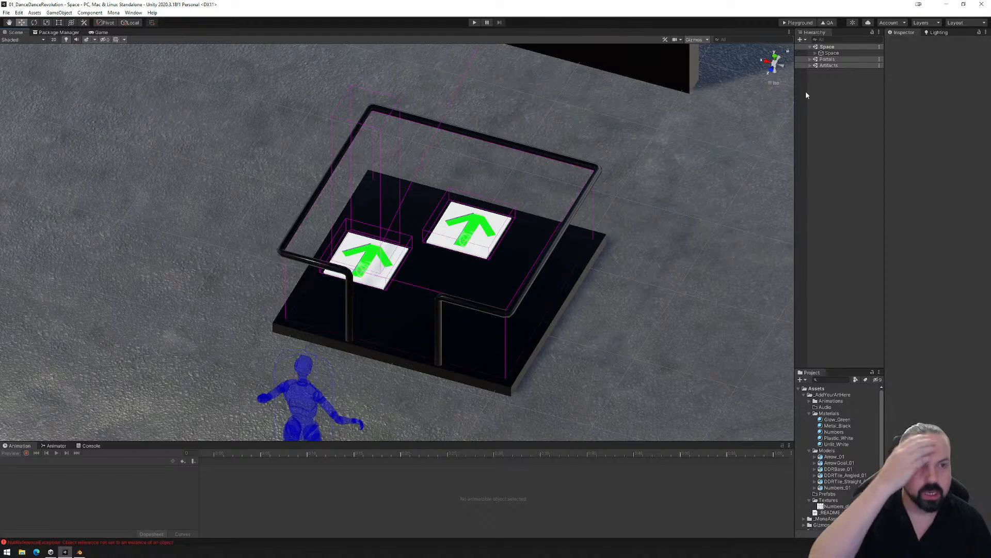
# - Add a second On Enter Trigger event named StartScoring to the R_GameStart reactor inside DDR_Set (1)
pyautogui.click(820, 53)
pyautogui.click(815, 53)
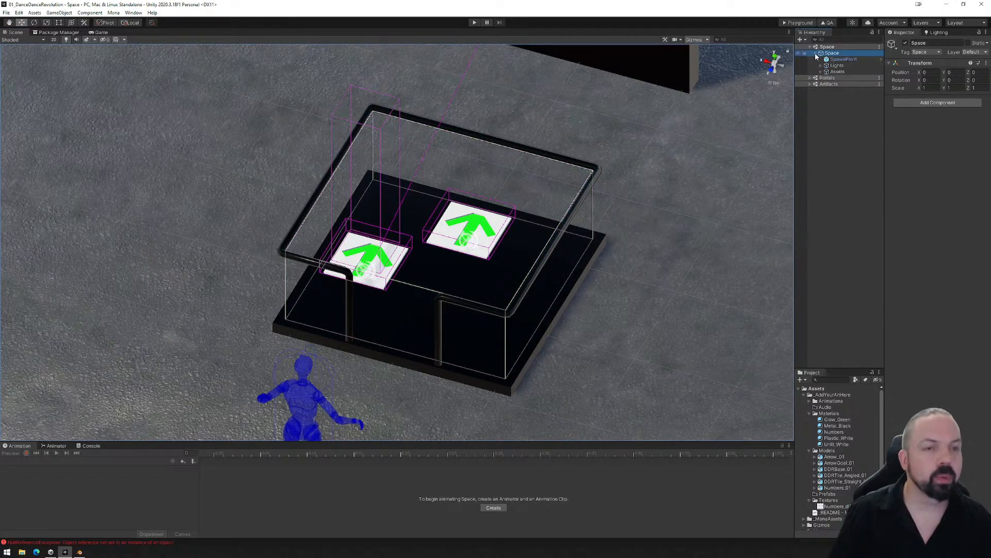
pyautogui.click(821, 72)
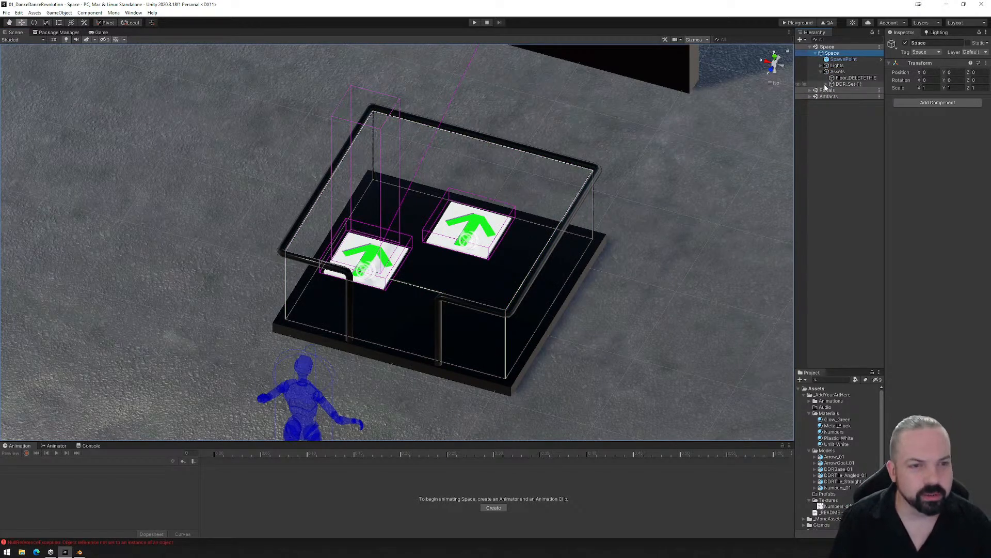
pyautogui.click(827, 84)
pyautogui.click(847, 122)
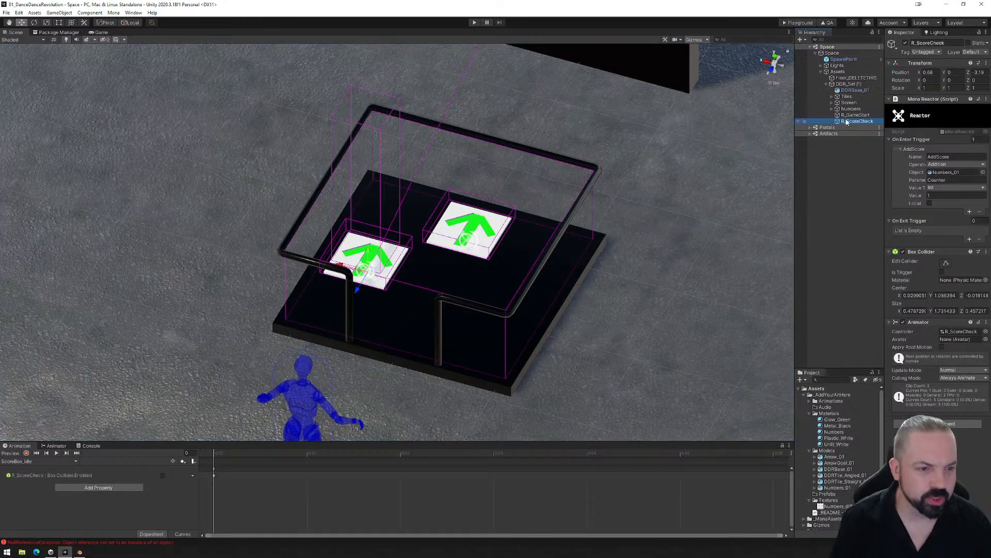
pyautogui.click(847, 116)
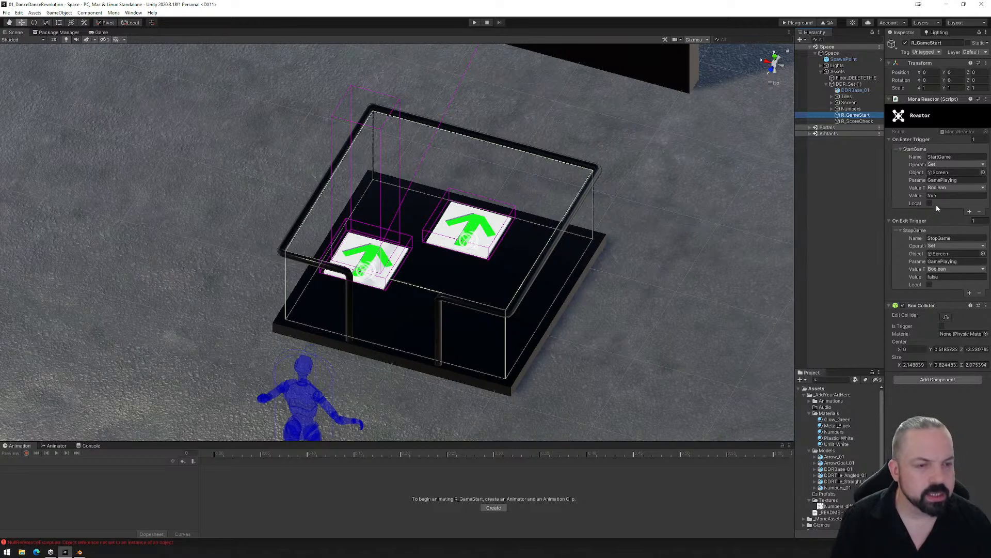
pyautogui.click(970, 212)
pyautogui.click(900, 211)
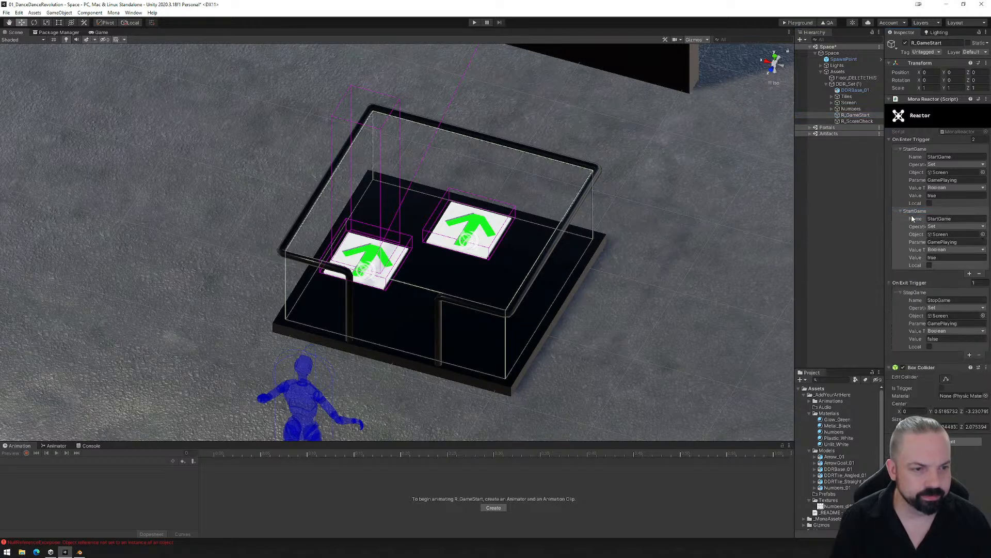
pyautogui.moveTo(938, 219); pyautogui.dragTo(961, 221)
pyautogui.write('Scoring')
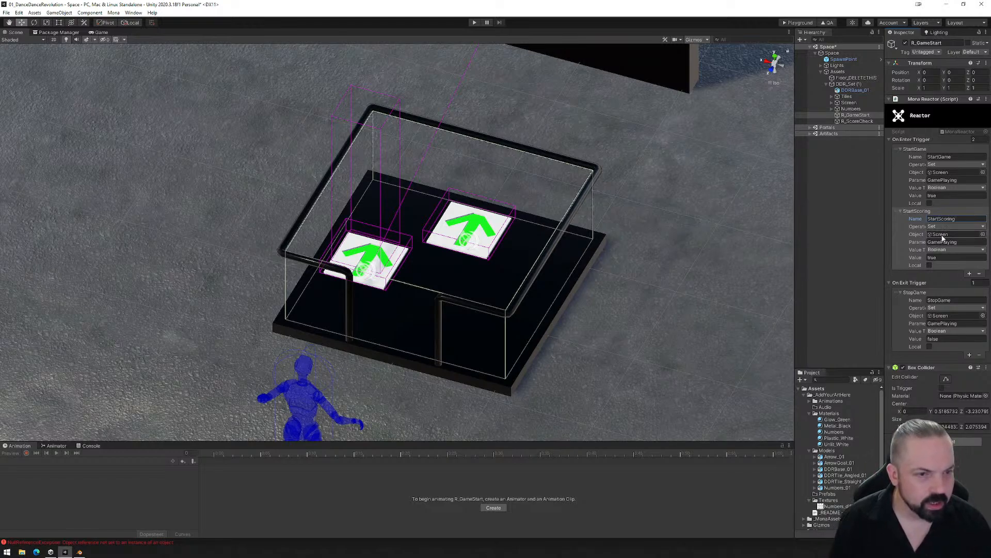
# - Point the StartScoring event at the R_ScoreCheck object and set its parameter name to Playing
pyautogui.moveTo(858, 120); pyautogui.dragTo(943, 238)
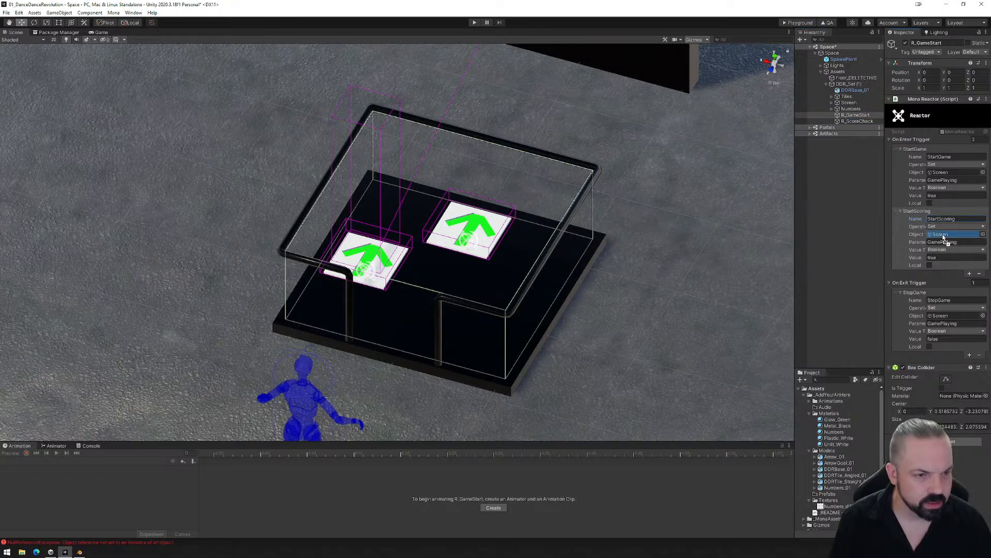
pyautogui.moveTo(943, 238); pyautogui.dragTo(943, 235)
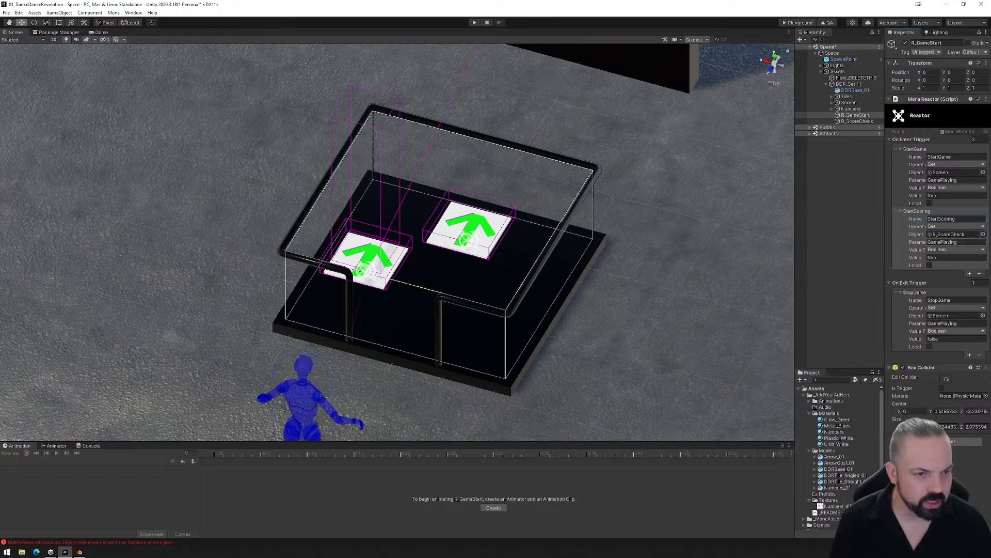
pyautogui.click(943, 241)
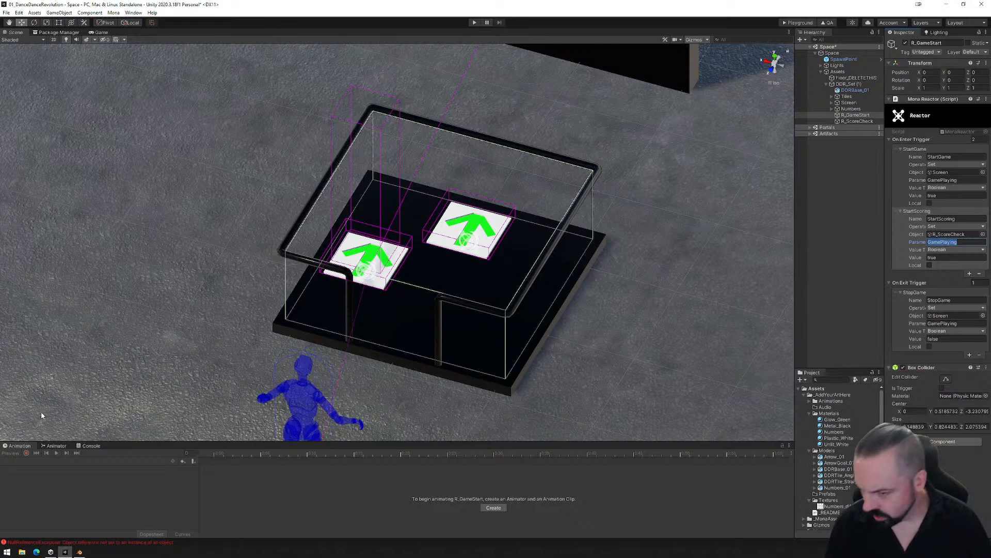
pyautogui.click(56, 445)
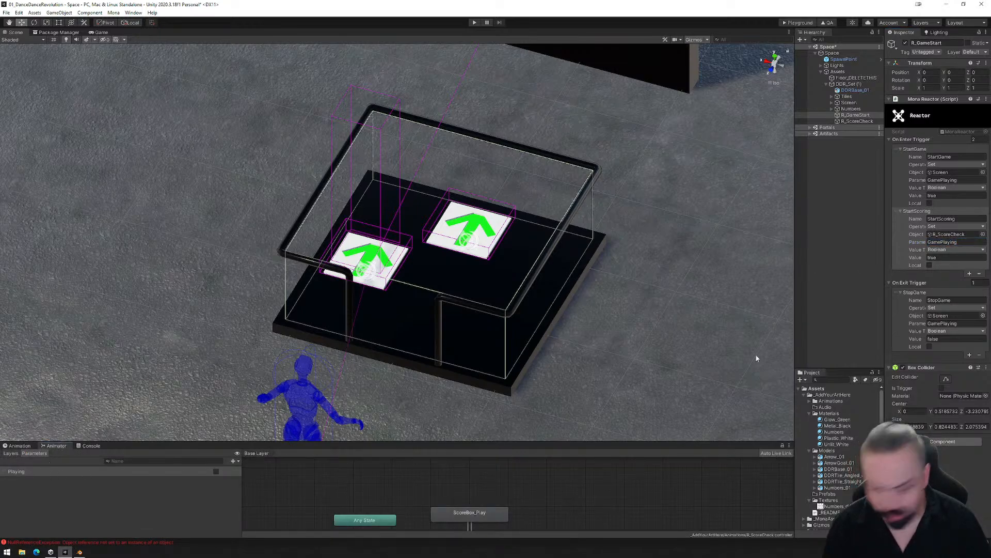
pyautogui.click(953, 243)
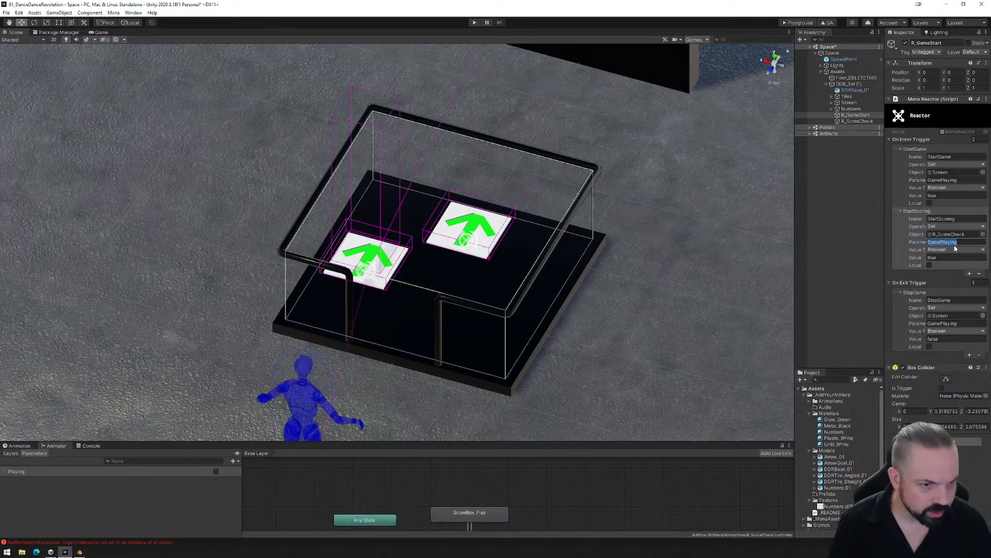
pyautogui.write('Playing')
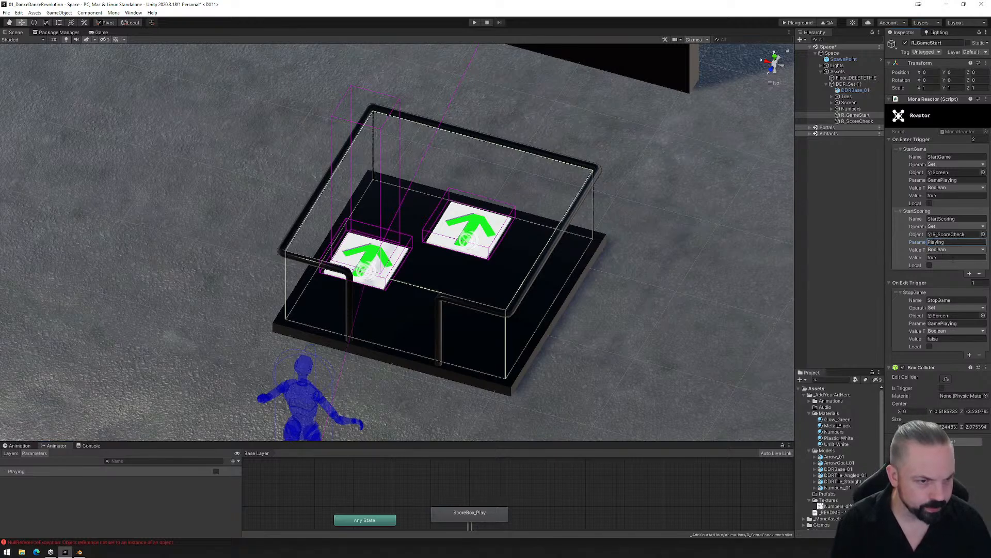
# - Add a second On Exit Trigger event named StopScoring to the R_GameStart reactor
pyautogui.click(970, 356)
pyautogui.click(901, 354)
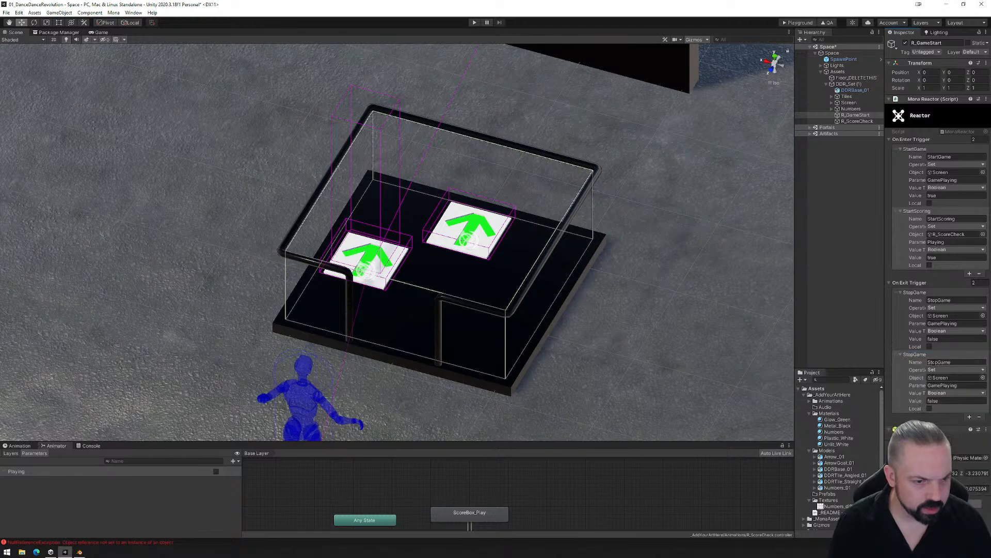
pyautogui.moveTo(939, 362); pyautogui.dragTo(958, 362)
pyautogui.write('Sc')
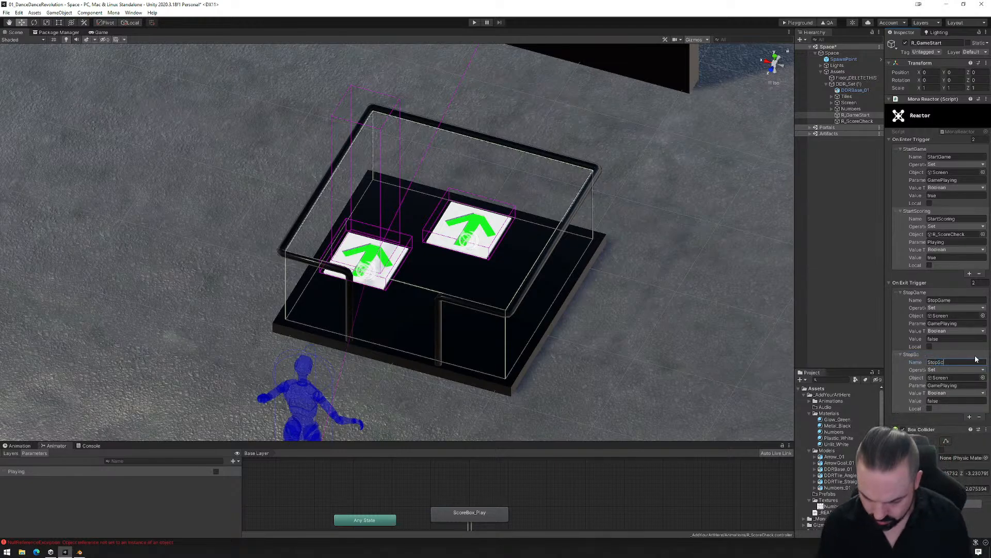
pyautogui.write('oring')
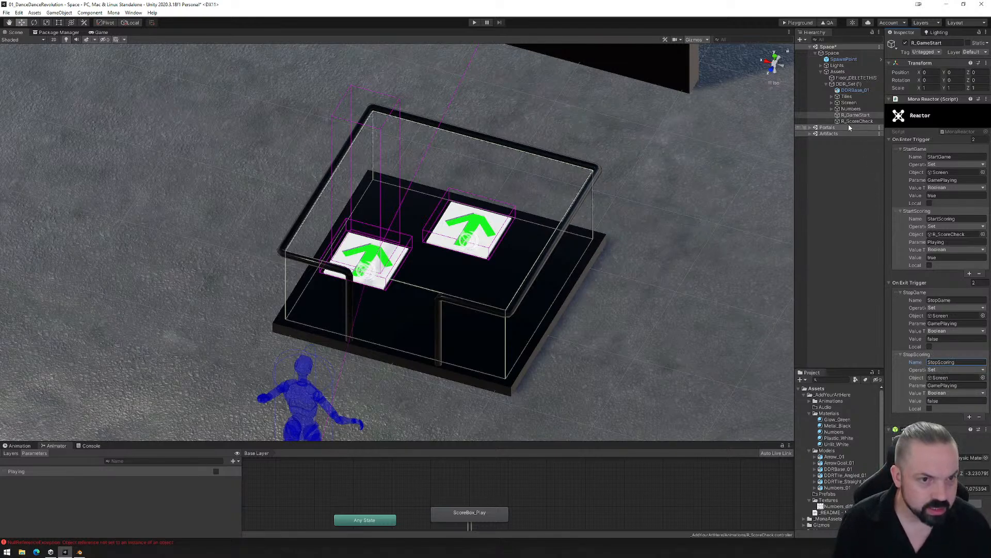
# - Point the StopScoring event at the R_ScoreCheck object, set its parameter name to Playing, and deselect the reactor
pyautogui.moveTo(931, 355); pyautogui.dragTo(927, 385)
pyautogui.press('BackSpace')
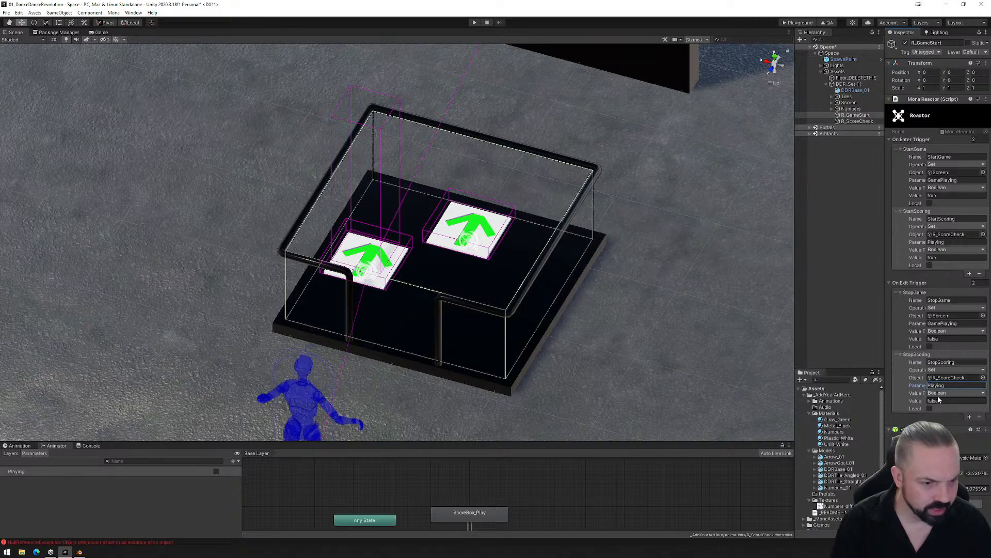
pyautogui.click(849, 293)
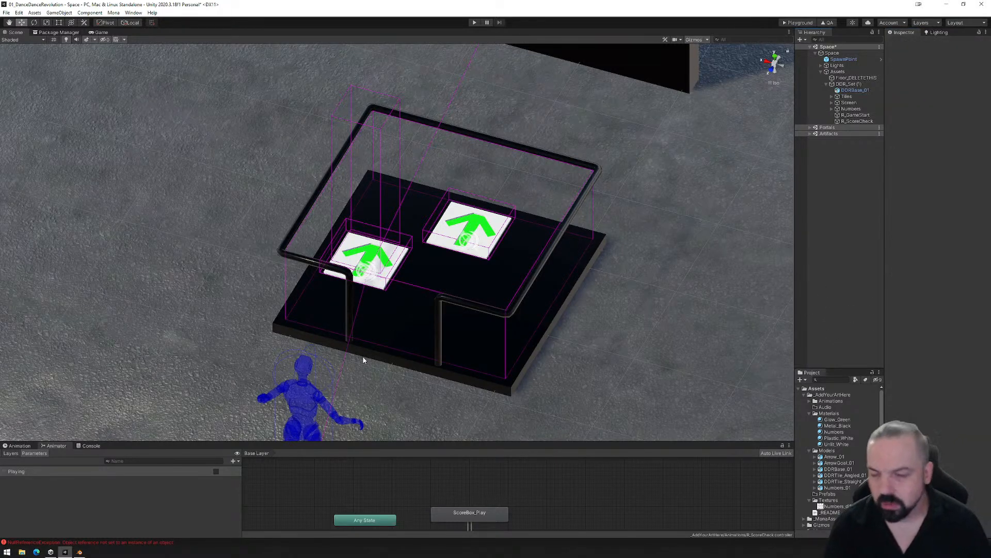
# - Enlarge the animator graph and review the ScoreBox_Play state, the R_GameStart reactor's events and its trigger box around the platform
pyautogui.keyDown('alt'); pyautogui.moveTo(297, 391); pyautogui.dragTo(339, 383); pyautogui.keyUp('alt')
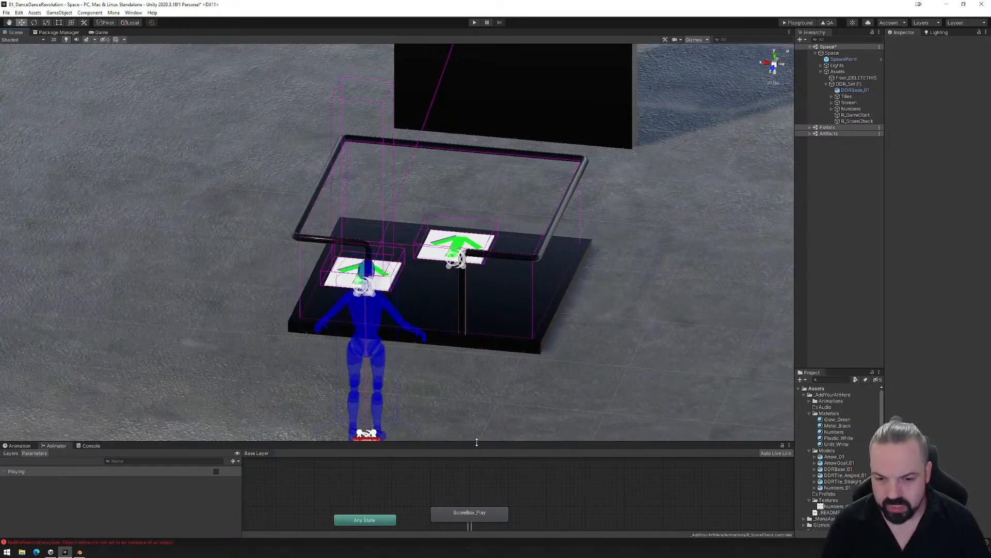
pyautogui.moveTo(475, 441); pyautogui.dragTo(480, 361)
pyautogui.click(471, 436)
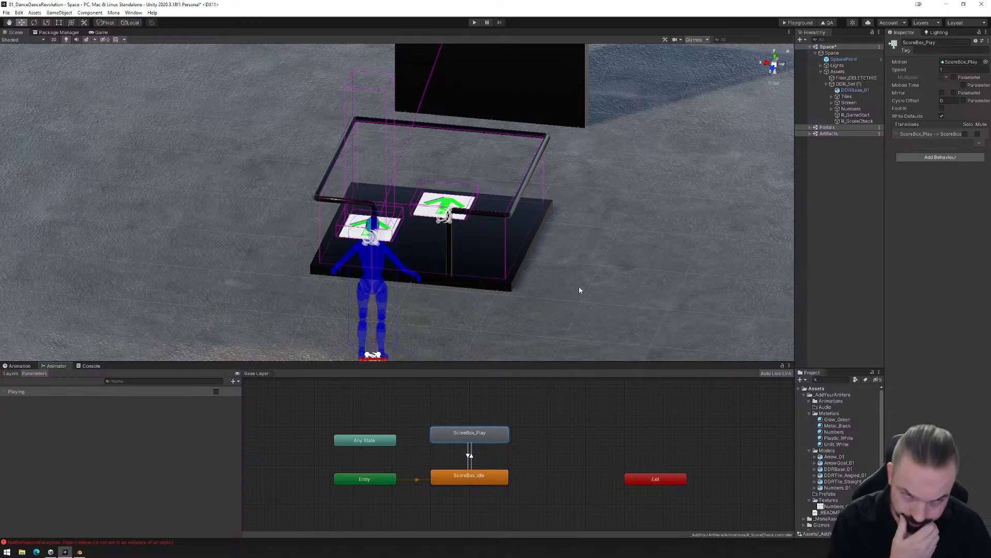
pyautogui.click(855, 114)
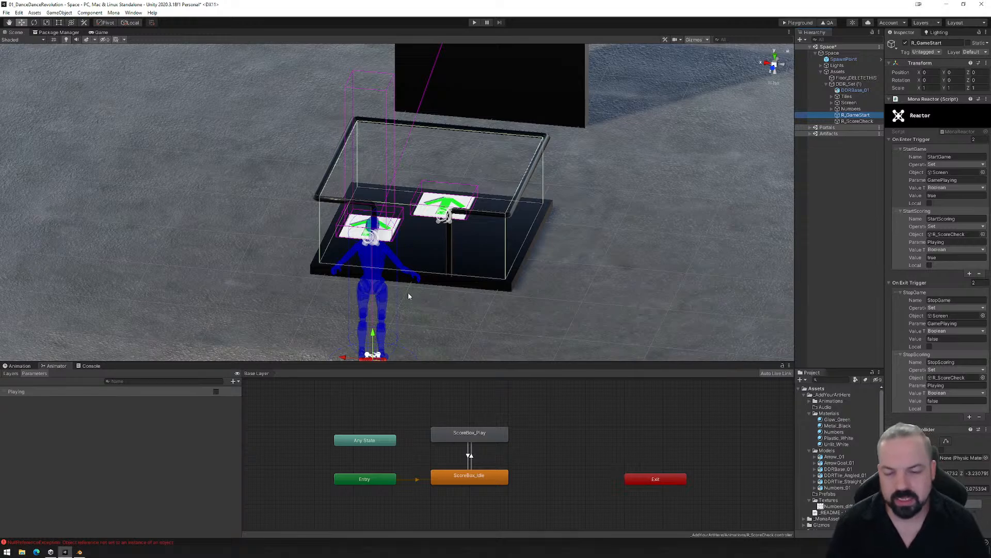
pyautogui.keyDown('alt'); pyautogui.moveTo(408, 296); pyautogui.dragTo(538, 312); pyautogui.keyUp('alt')
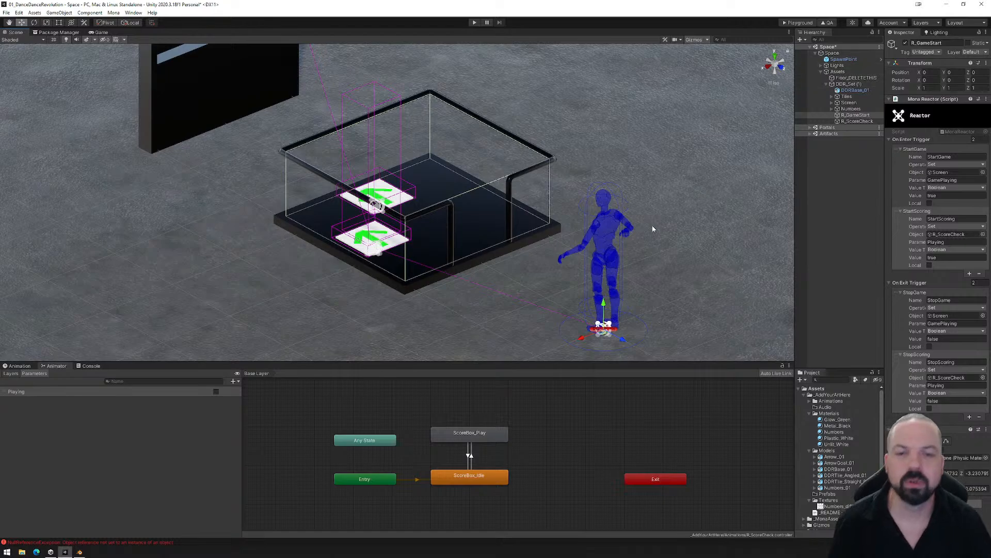
pyautogui.keyDown('alt'); pyautogui.moveTo(578, 229); pyautogui.dragTo(551, 282); pyautogui.keyUp('alt')
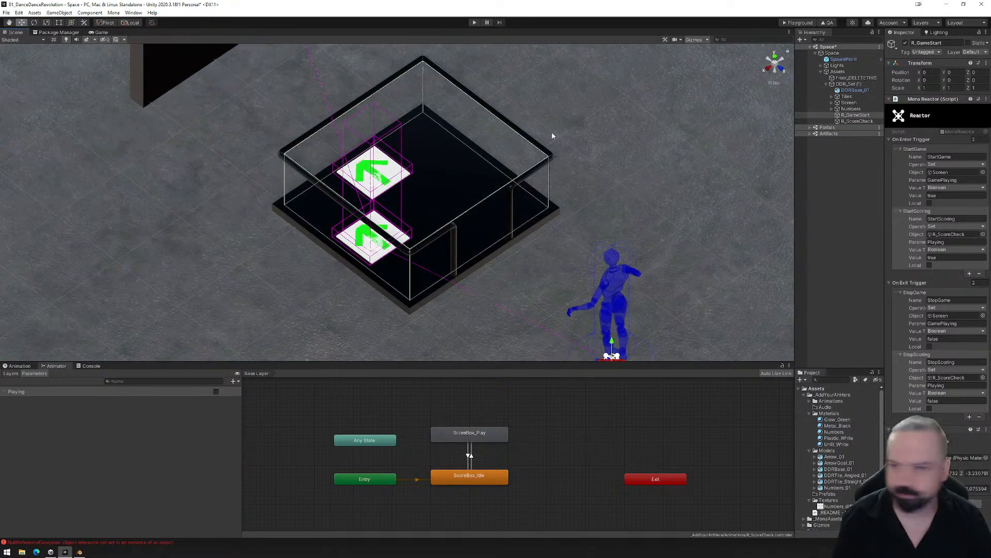
# - Save the scene and export the space as Playground files
pyautogui.click(6, 12)
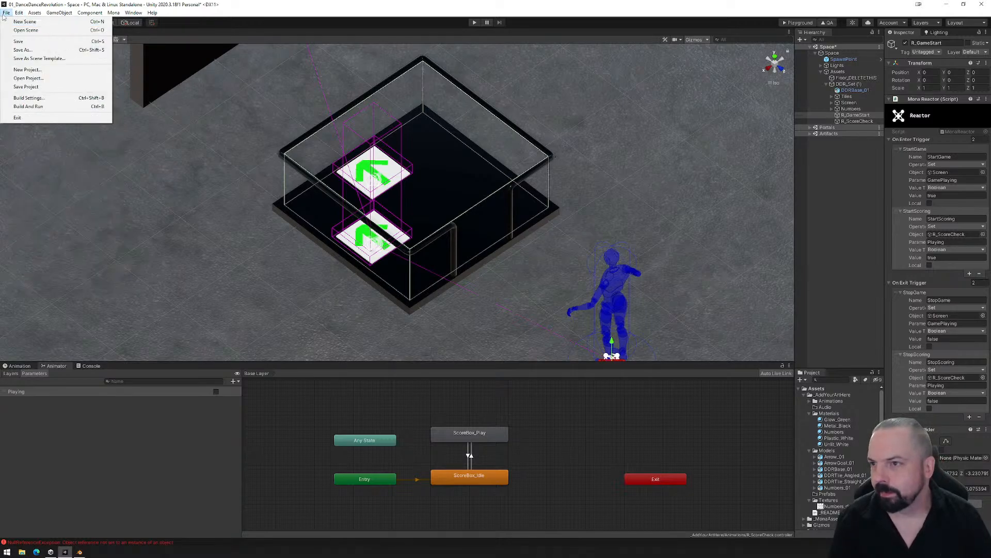
pyautogui.click(18, 41)
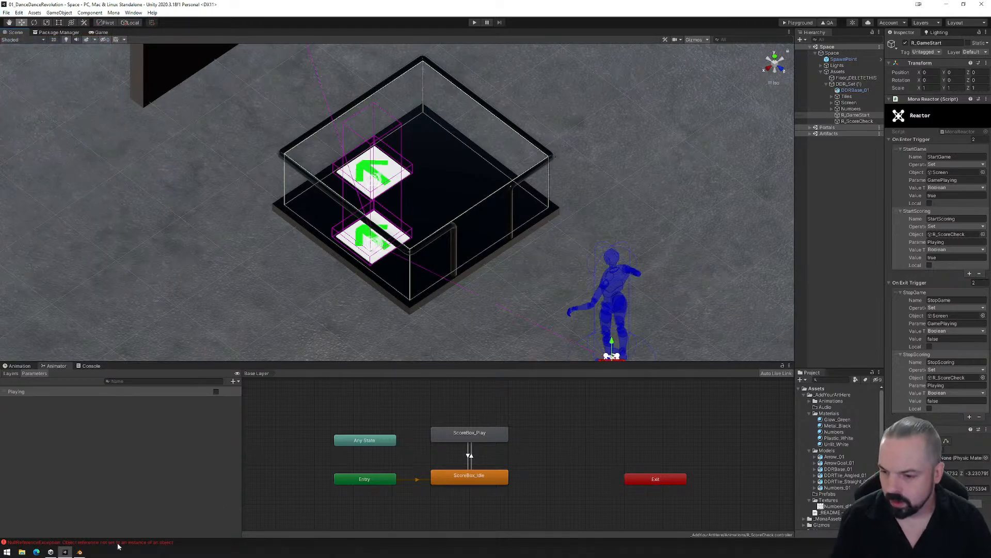
pyautogui.click(797, 23)
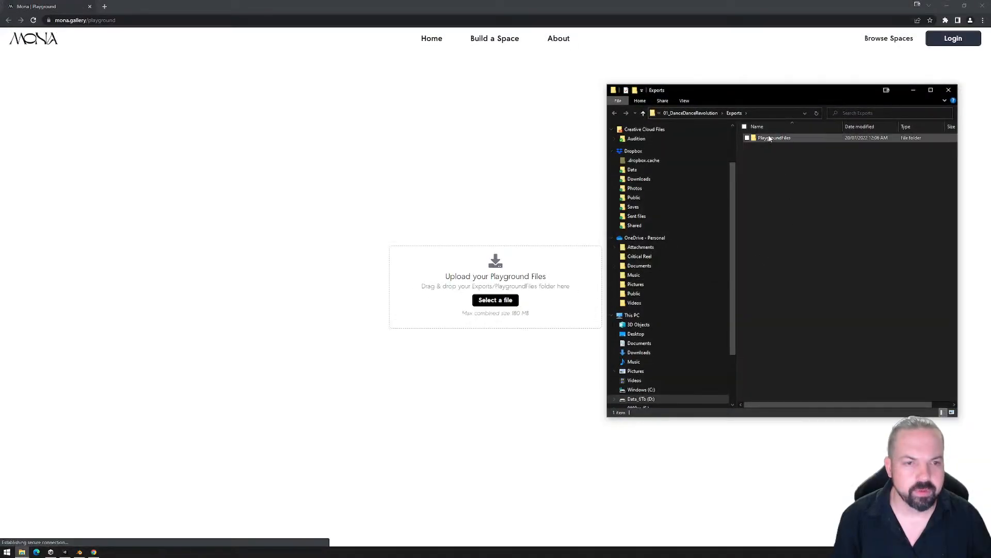
# - Permanently delete the exported PlaygroundFiles folder and close both the Exports window and the browser
pyautogui.click(767, 138)
pyautogui.hotkey('shift', 'Delete')
pyautogui.press('Return')
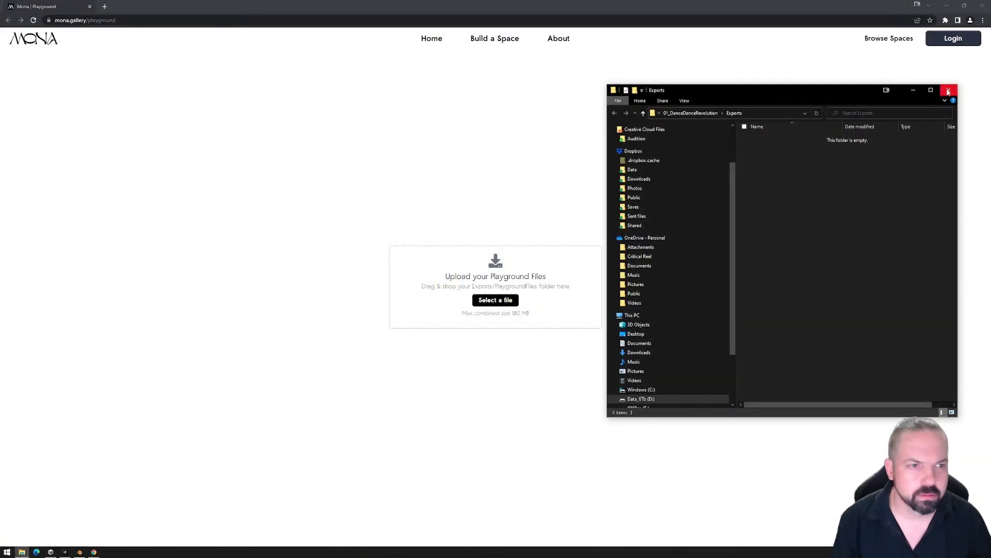
pyautogui.click(948, 91)
pyautogui.click(982, 5)
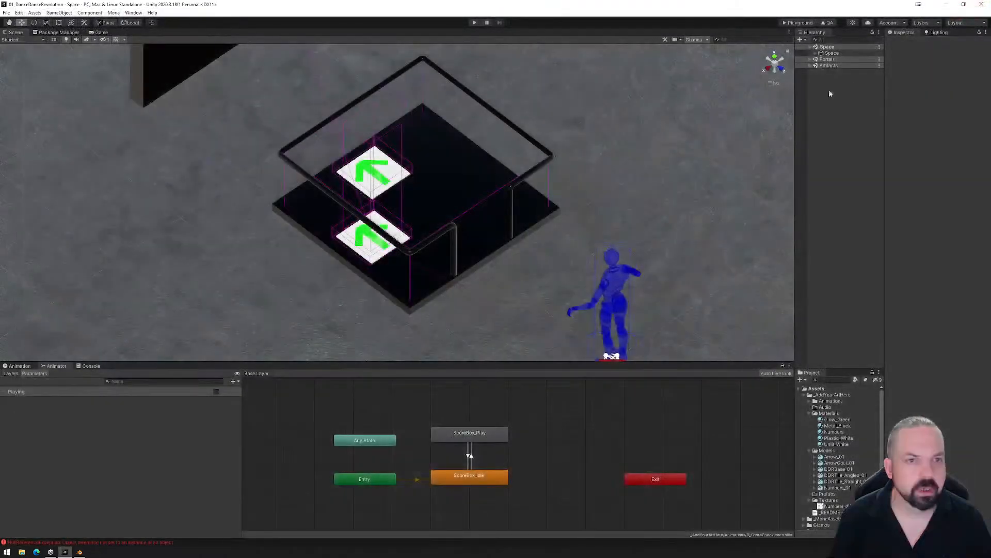
# - Export the Playground files again, upload the PlaygroundFiles folder to Mona Playground and enter the space
pyautogui.click(799, 23)
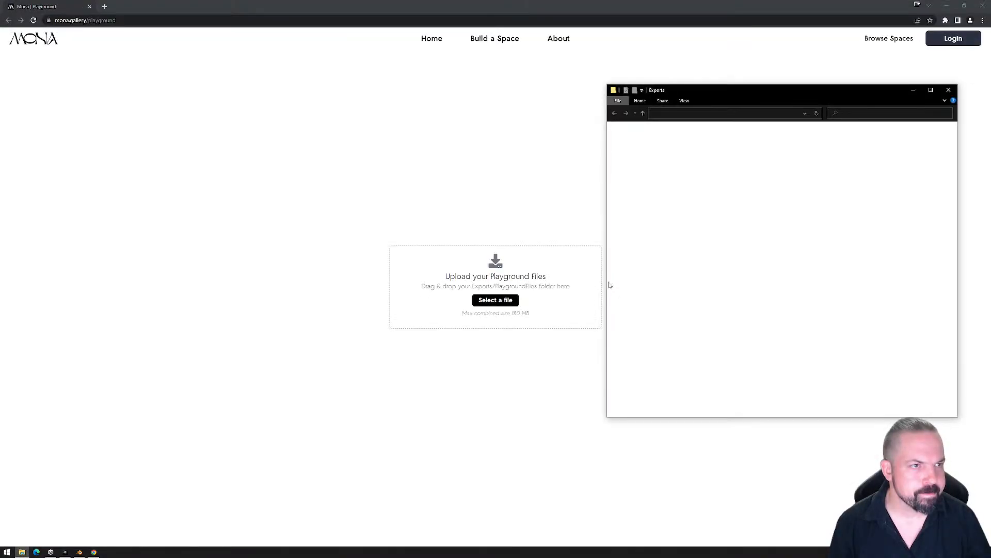
pyautogui.moveTo(764, 137); pyautogui.dragTo(464, 281)
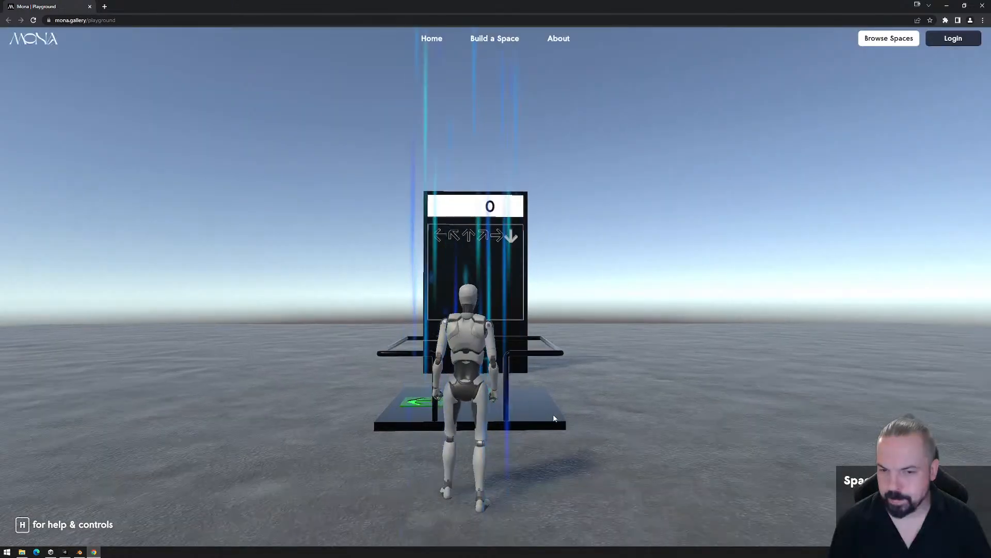
pyautogui.click(569, 412)
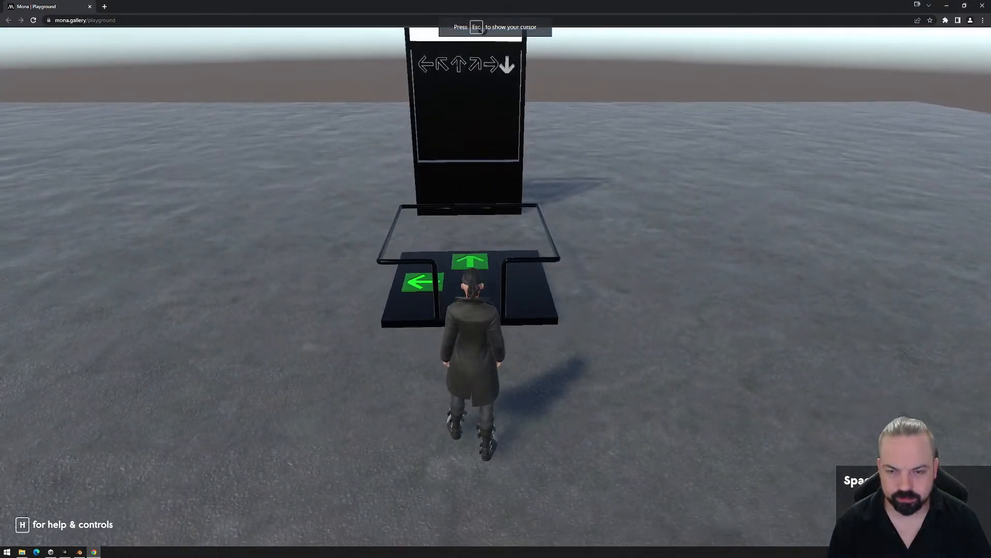
# - Walk the avatar onto the dance platform and move repeatedly across the left and up arrow tiles to test the scoring
pyautogui.press('w')
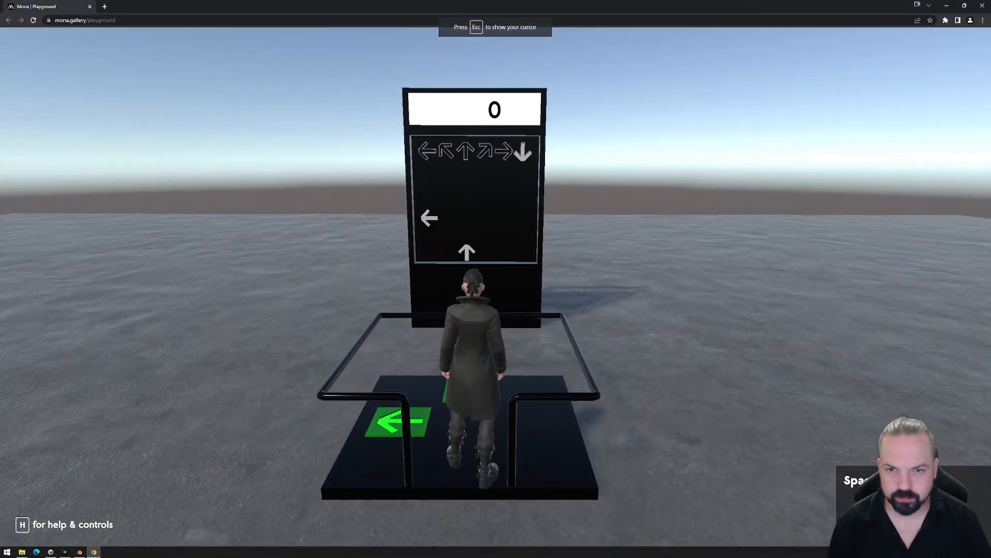
pyautogui.press('a')
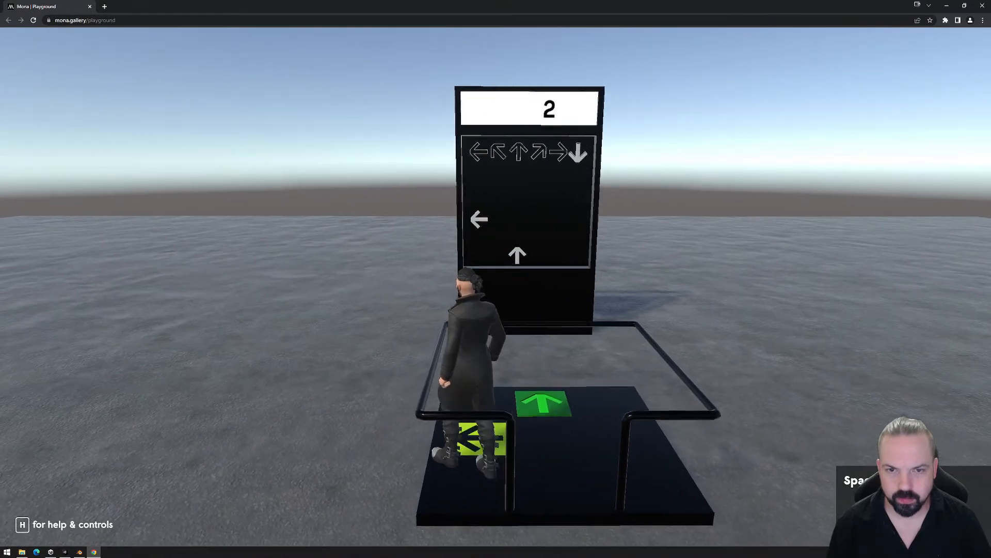
pyautogui.press('d')
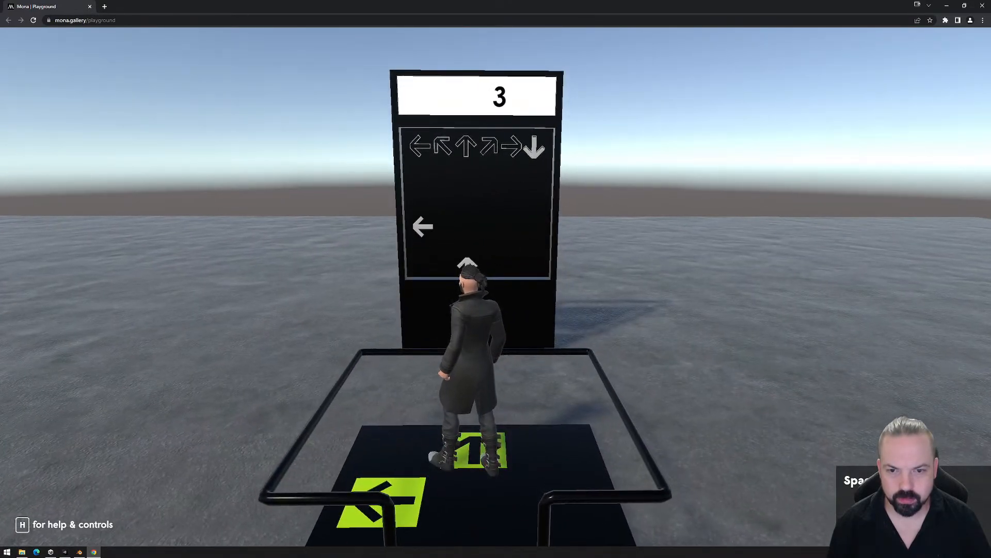
pyautogui.press('a')
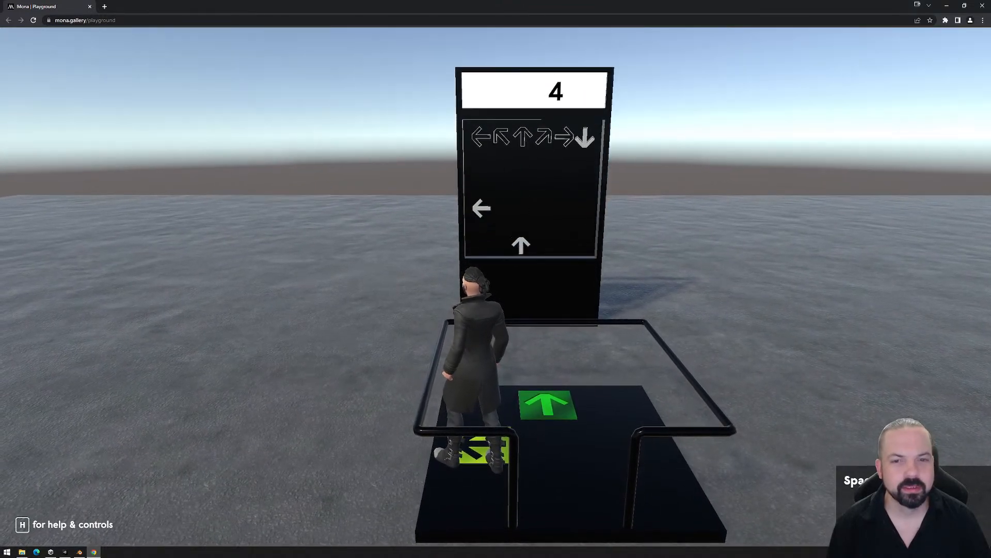
pyautogui.press('d')
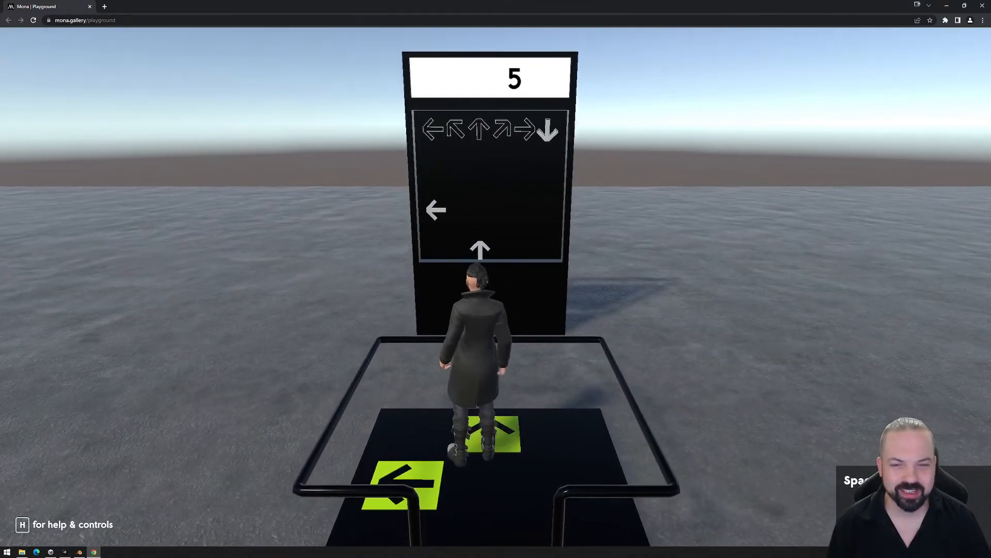
pyautogui.press('a')
pyautogui.press('w')
pyautogui.press('d')
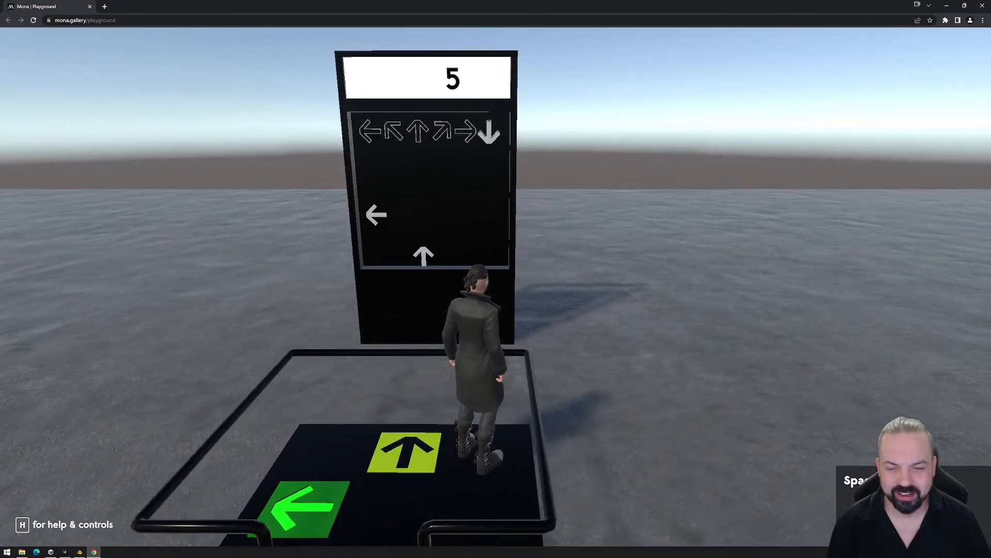
pyautogui.press('a')
pyautogui.press('a')
pyautogui.press('s')
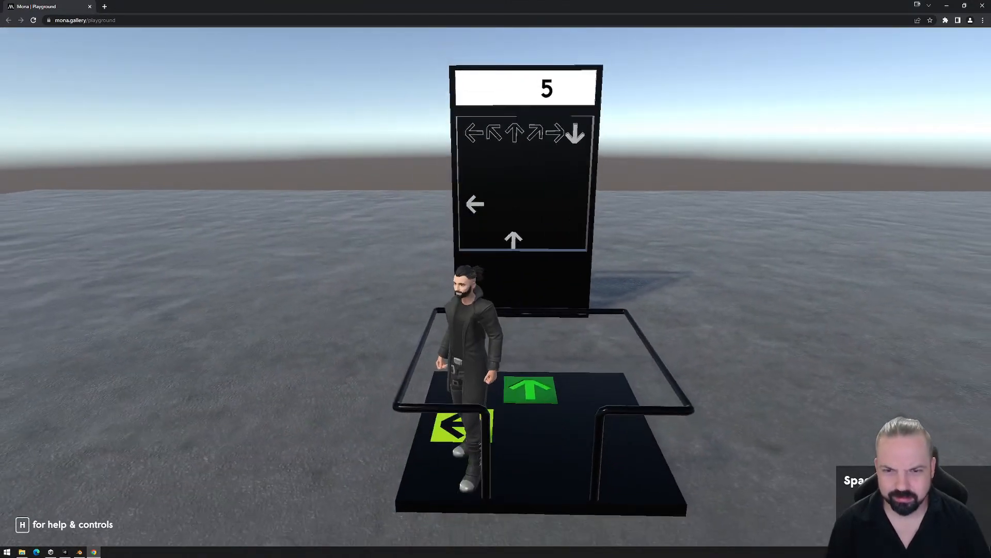
pyautogui.press('w')
pyautogui.press('d')
pyautogui.press('d')
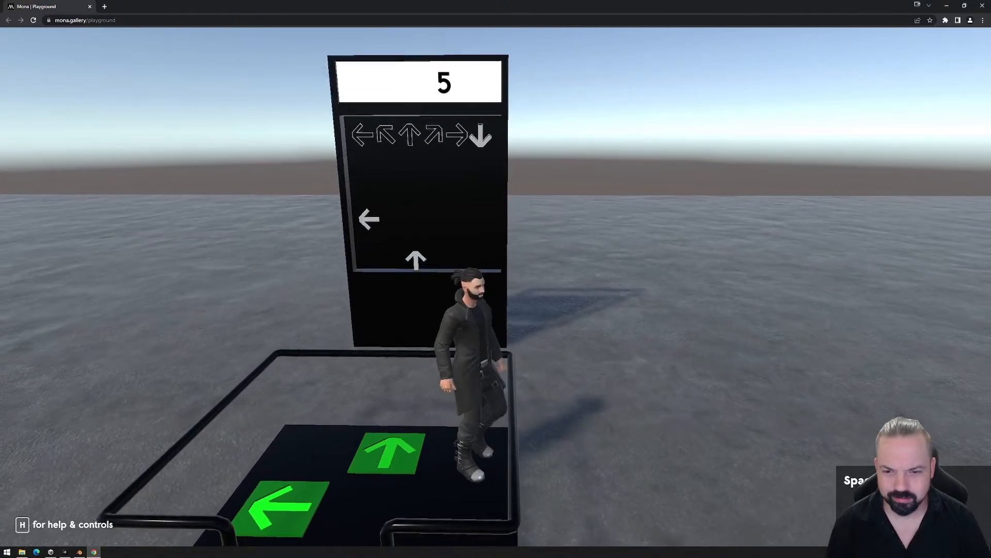
pyautogui.press('s')
pyautogui.press('a')
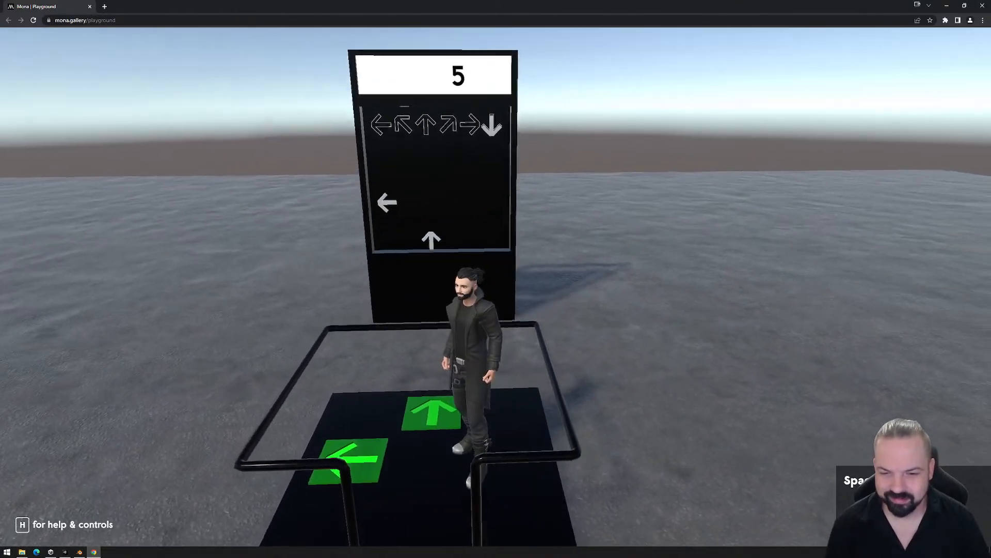
pyautogui.press('a')
pyautogui.press('w')
pyautogui.press('d')
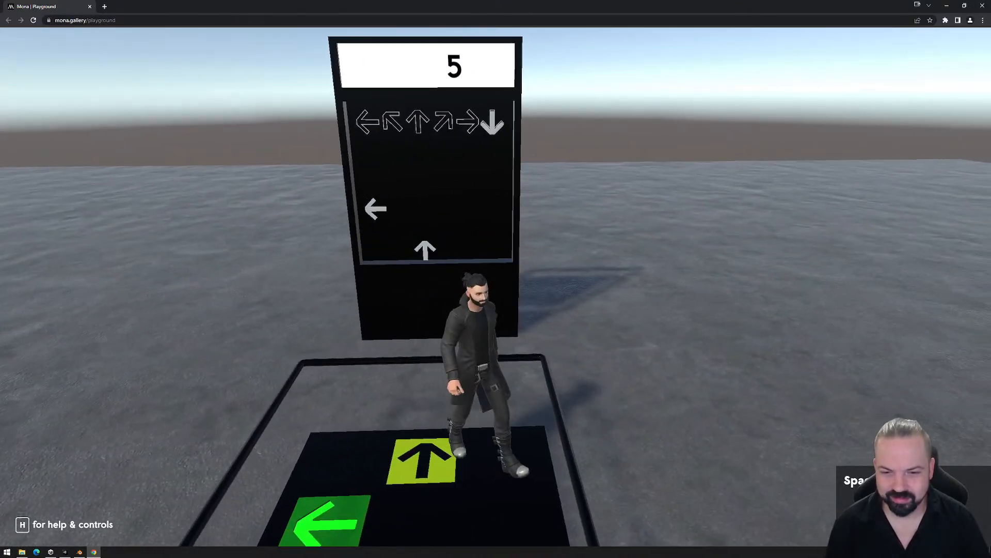
pyautogui.press('s')
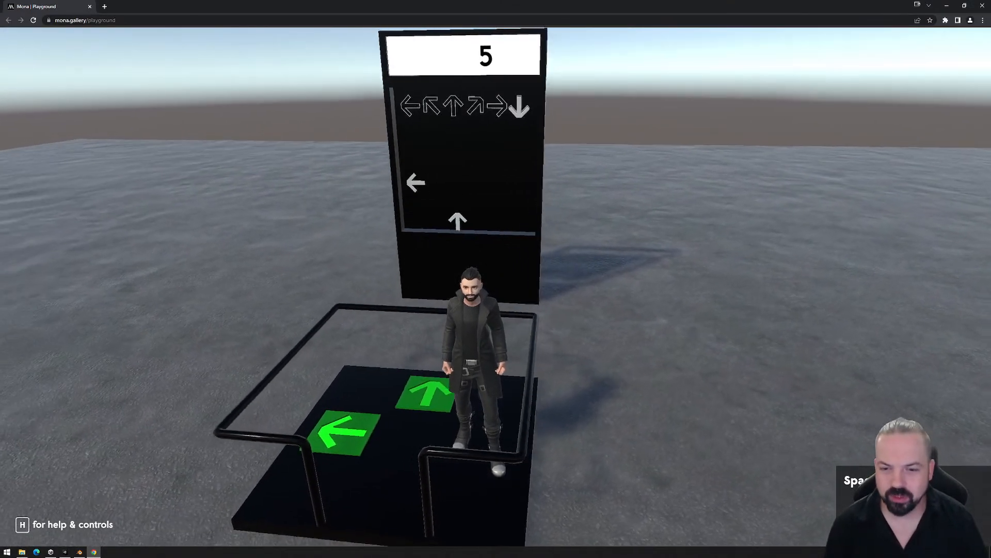
pyautogui.press('a')
pyautogui.press('d')
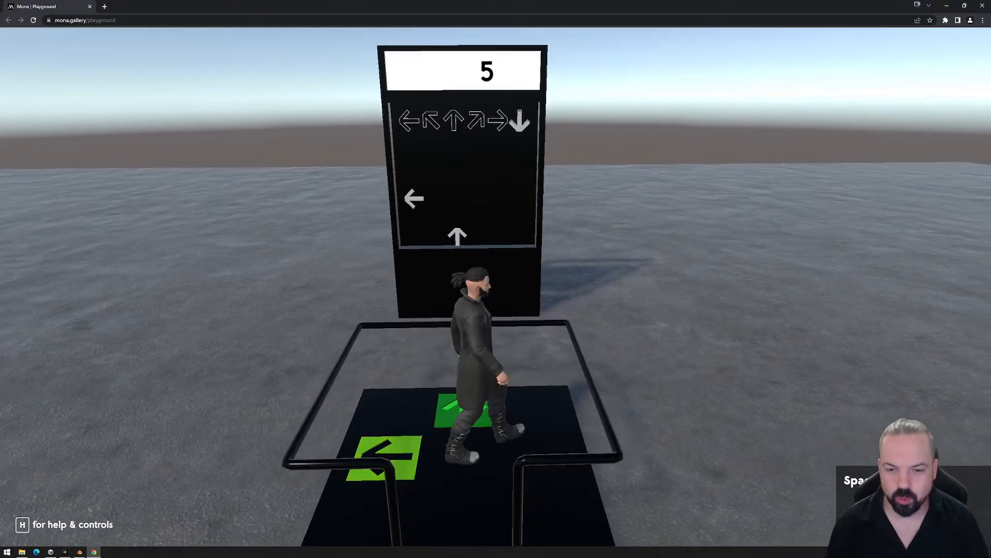
# - End the playtest, close the browser, delete the exported PlaygroundFiles folder and close the Exports window
pyautogui.press('Escape')
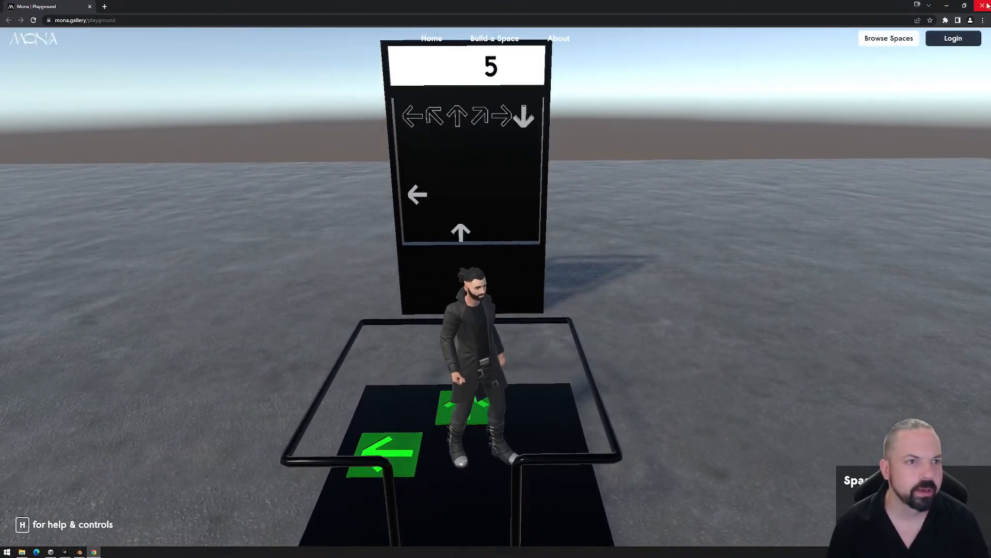
pyautogui.click(985, 6)
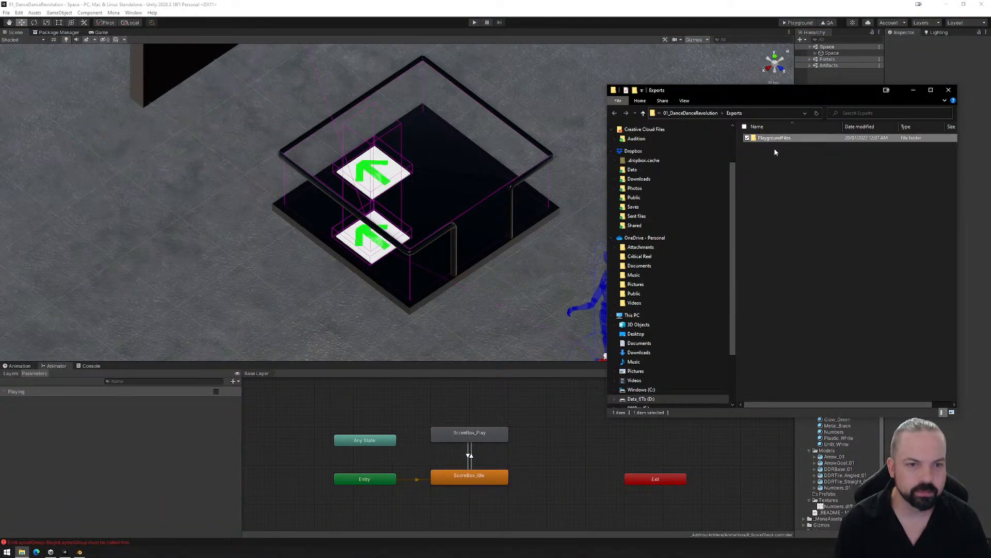
pyautogui.press('Delete')
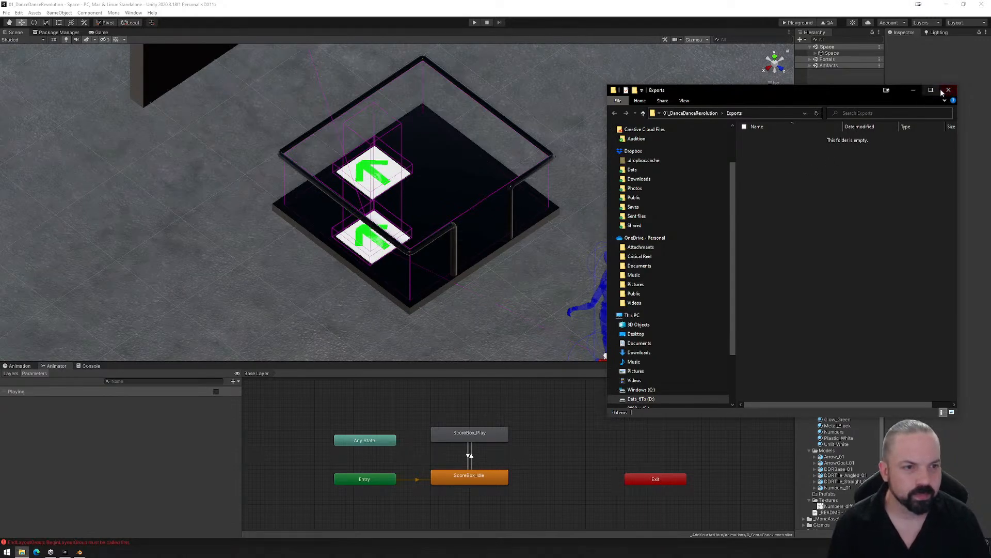
pyautogui.click(948, 91)
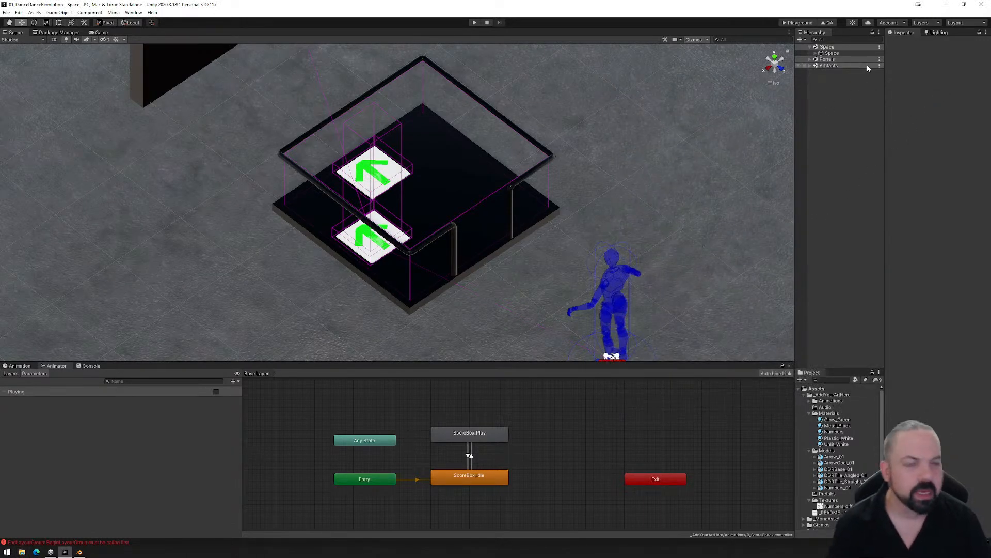
# - Select R_ScoreCheck under DDR_Set (1) and open its ScoreBox_Play clip for editing
pyautogui.click(816, 53)
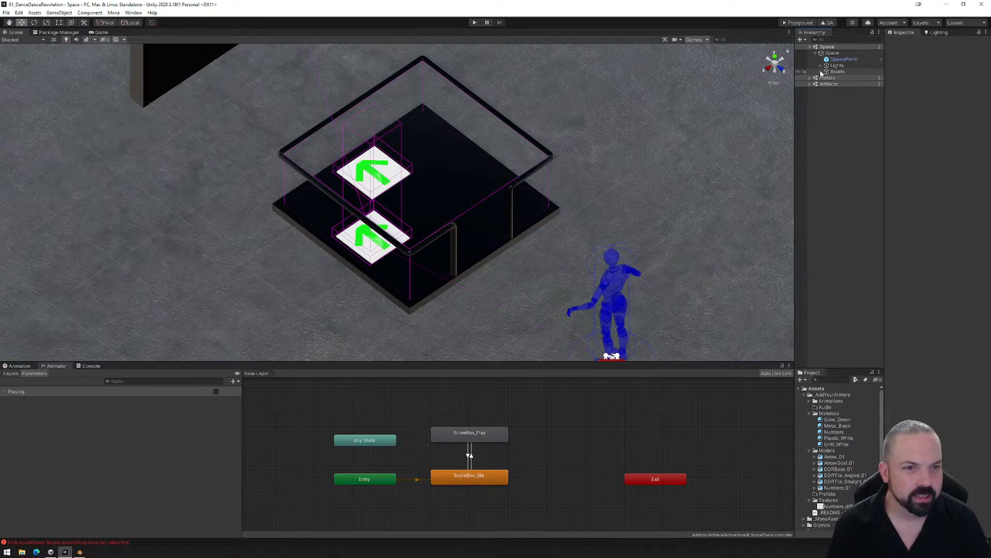
pyautogui.click(821, 72)
pyautogui.click(827, 83)
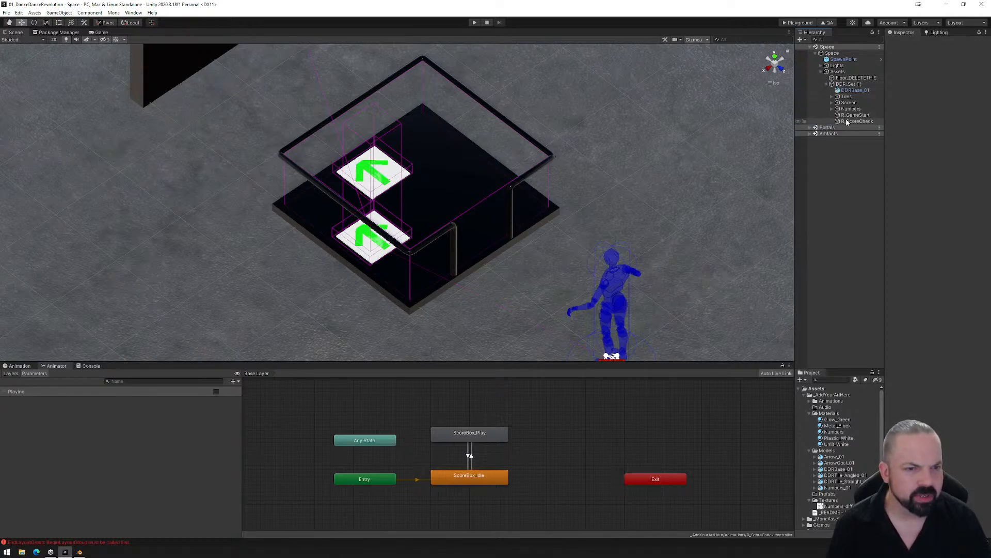
pyautogui.click(846, 121)
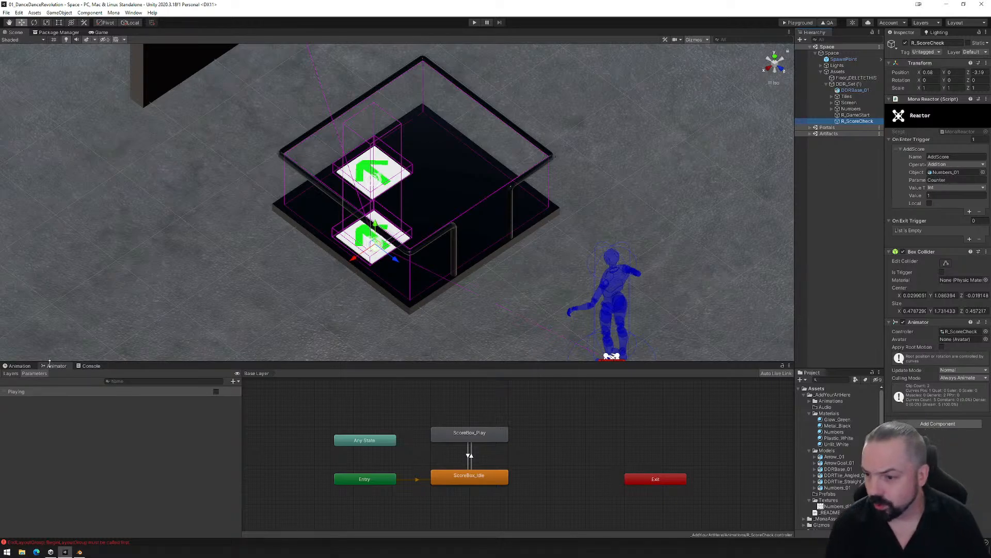
pyautogui.click(26, 367)
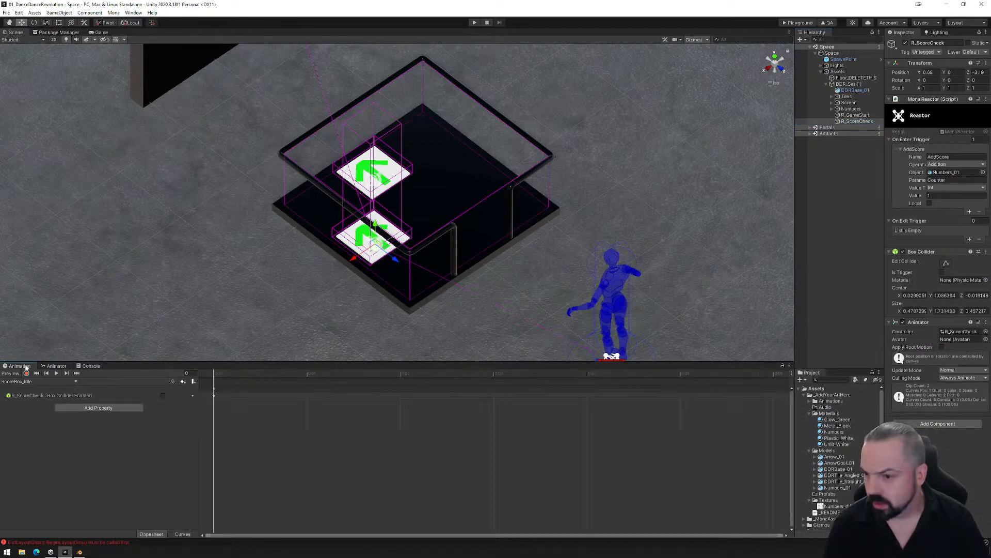
pyautogui.click(42, 381)
pyautogui.click(24, 398)
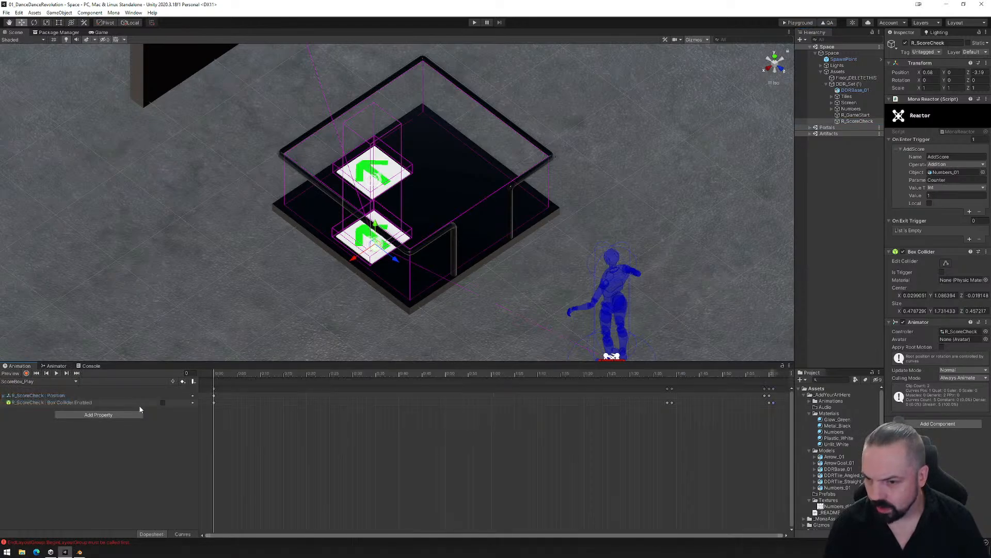
# - Remove the R_ScoreCheck Position property from the ScoreBox_Play clip
pyautogui.moveTo(212, 379)
pyautogui.mouseDown()
pyautogui.moveTo(623, 372)
pyautogui.moveTo(783, 357)
pyautogui.moveTo(194, 381)
pyautogui.mouseUp()
pyautogui.rightClick(50, 395)
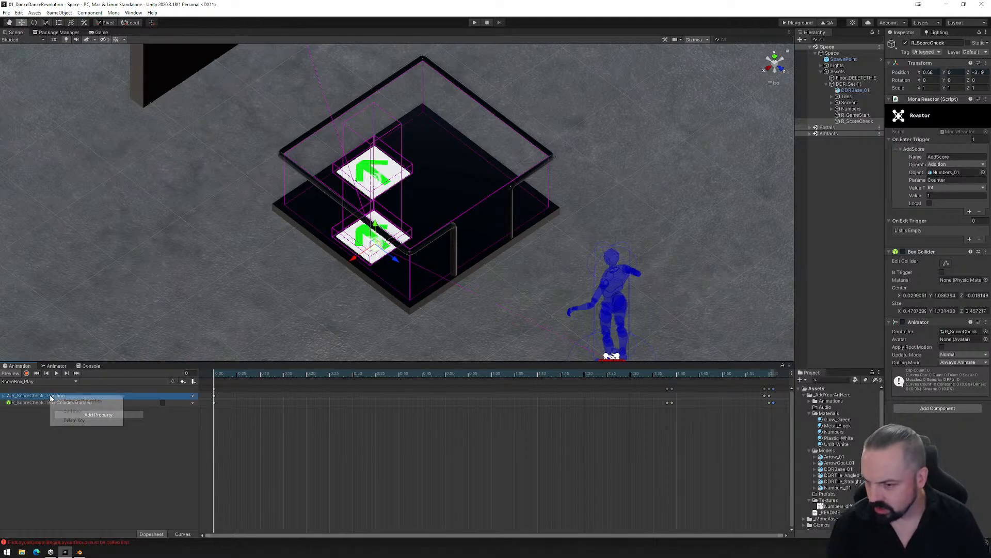
pyautogui.click(90, 401)
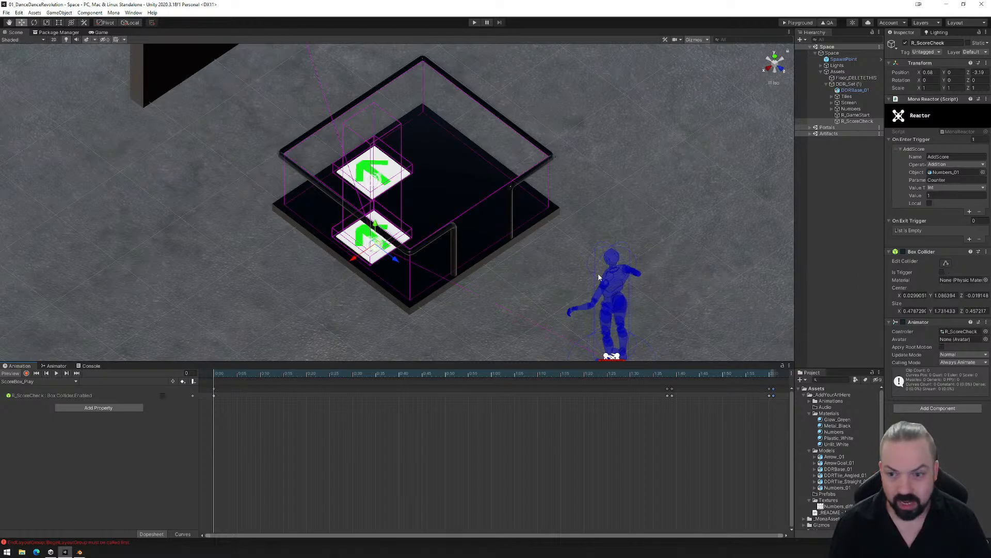
# - From a top view, start recording at frame 99 and key the Box Collider's Center X at 0.03
pyautogui.keyDown('alt'); pyautogui.moveTo(599, 277); pyautogui.dragTo(495, 317); pyautogui.keyUp('alt')
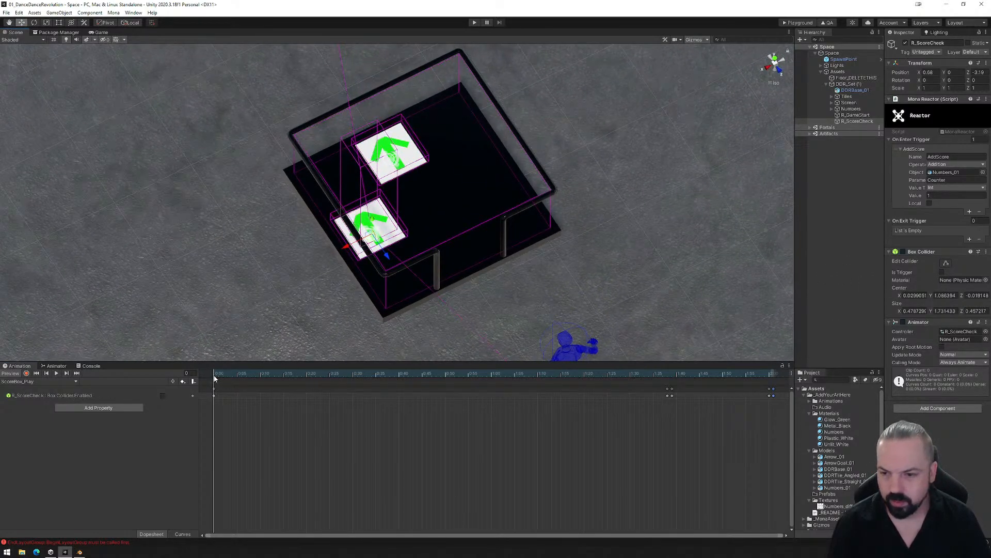
pyautogui.moveTo(215, 378); pyautogui.dragTo(673, 365)
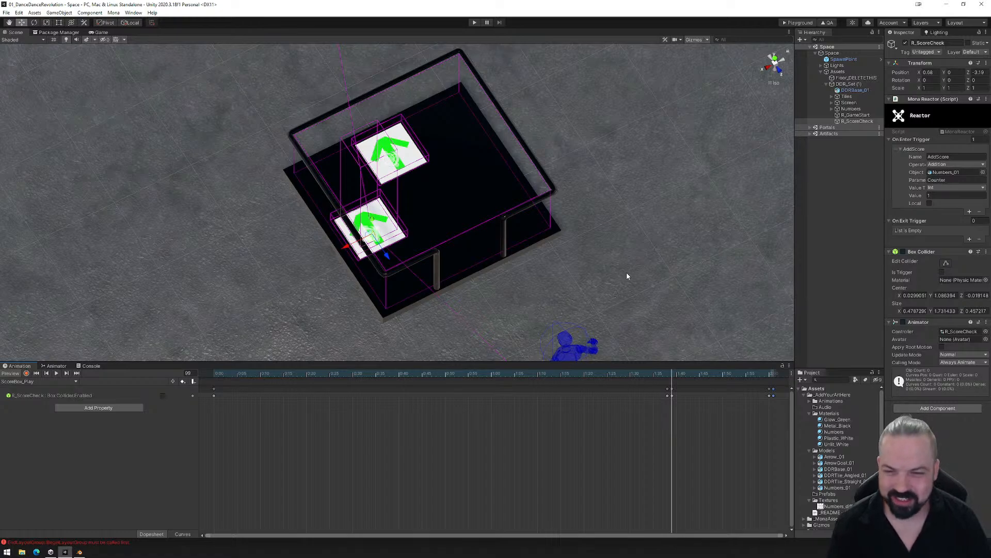
pyautogui.keyDown('alt'); pyautogui.moveTo(557, 288); pyautogui.dragTo(510, 287); pyautogui.keyUp('alt')
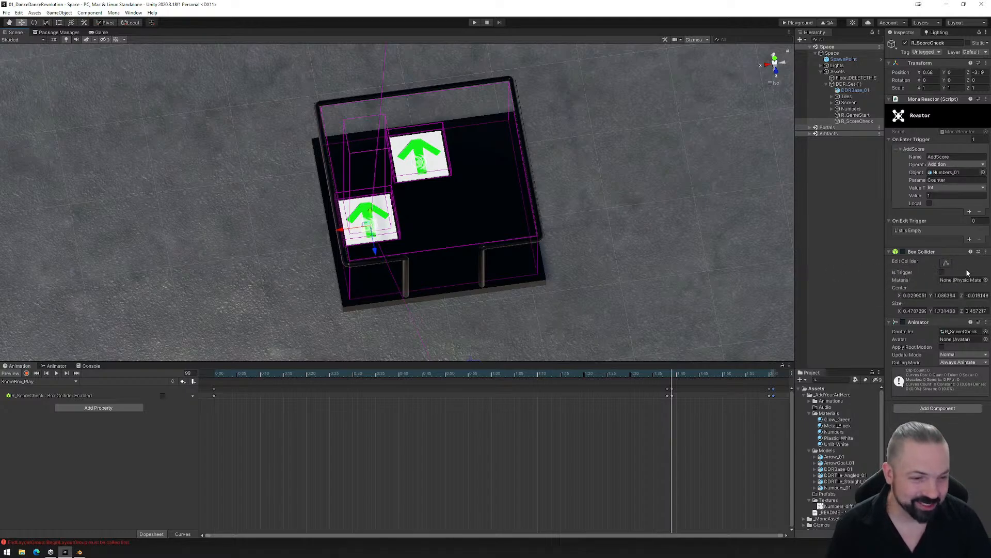
pyautogui.click(774, 59)
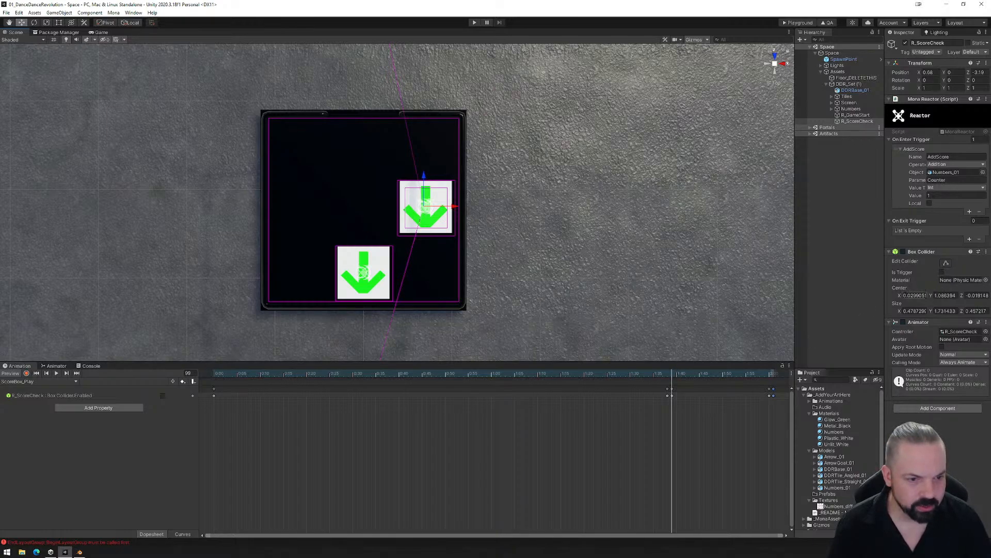
pyautogui.click(26, 373)
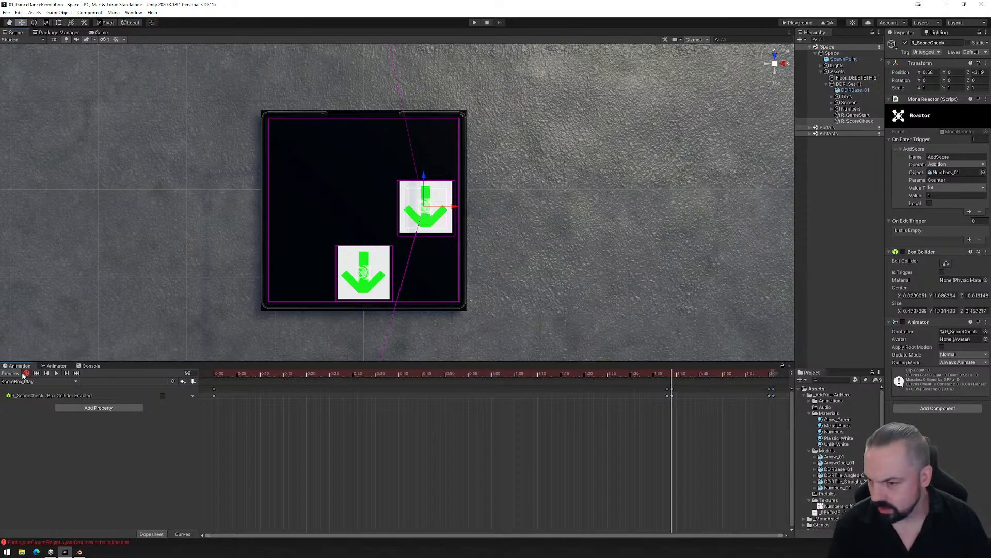
pyautogui.moveTo(901, 300); pyautogui.dragTo(899, 298)
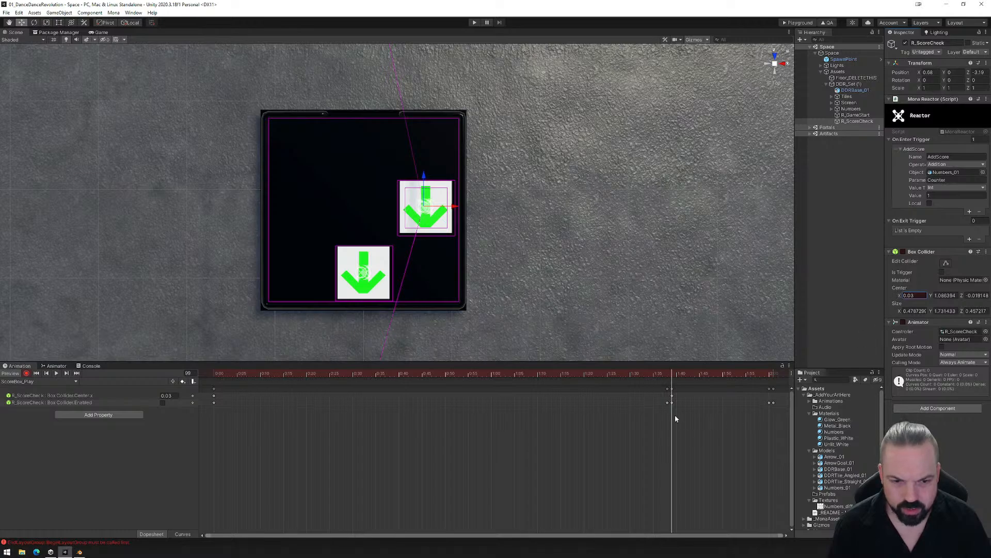
# - Key the Box Collider's Center X at 0.03 at frame 120
pyautogui.moveTo(673, 374); pyautogui.dragTo(769, 374)
pyautogui.scroll(-4, 735, 425)
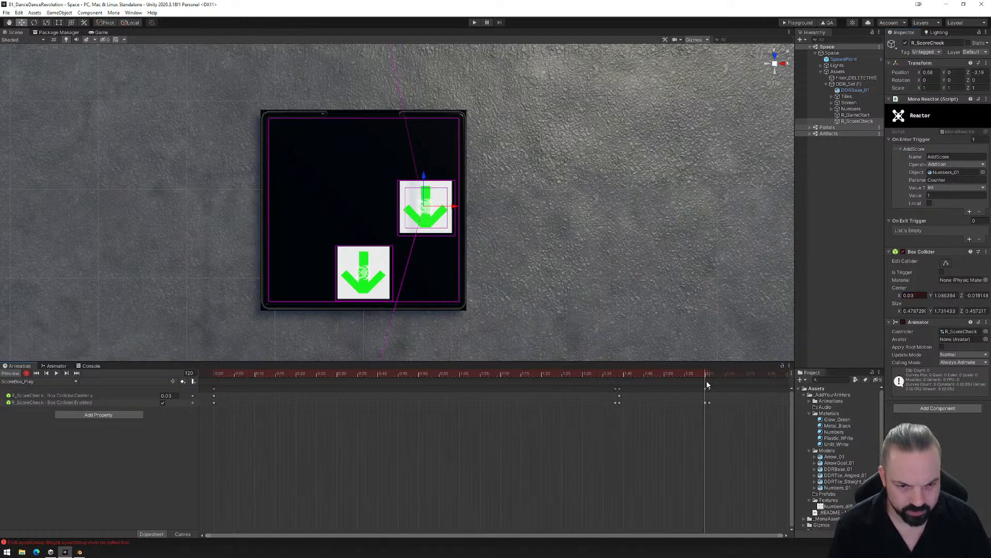
pyautogui.moveTo(705, 374); pyautogui.dragTo(707, 374)
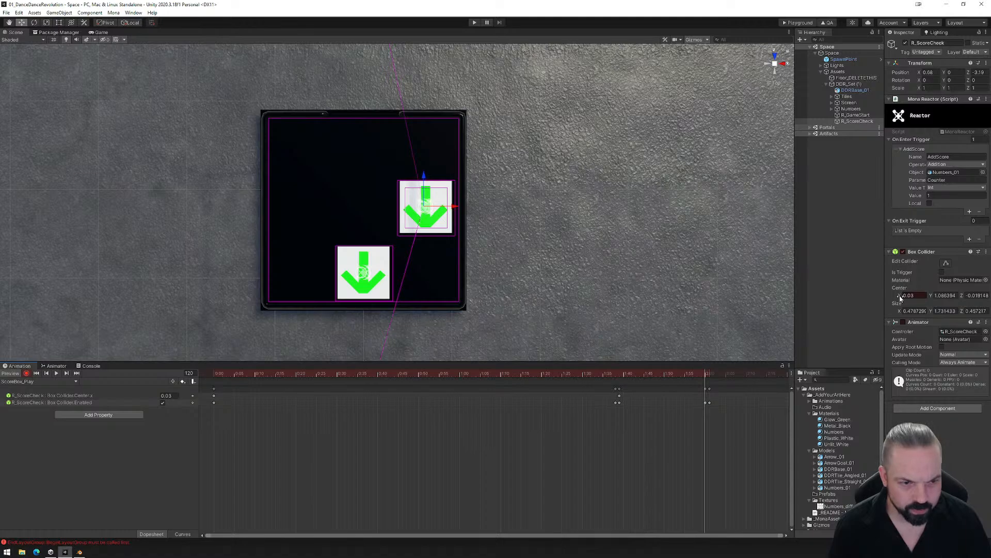
pyautogui.moveTo(898, 296); pyautogui.dragTo(898, 296)
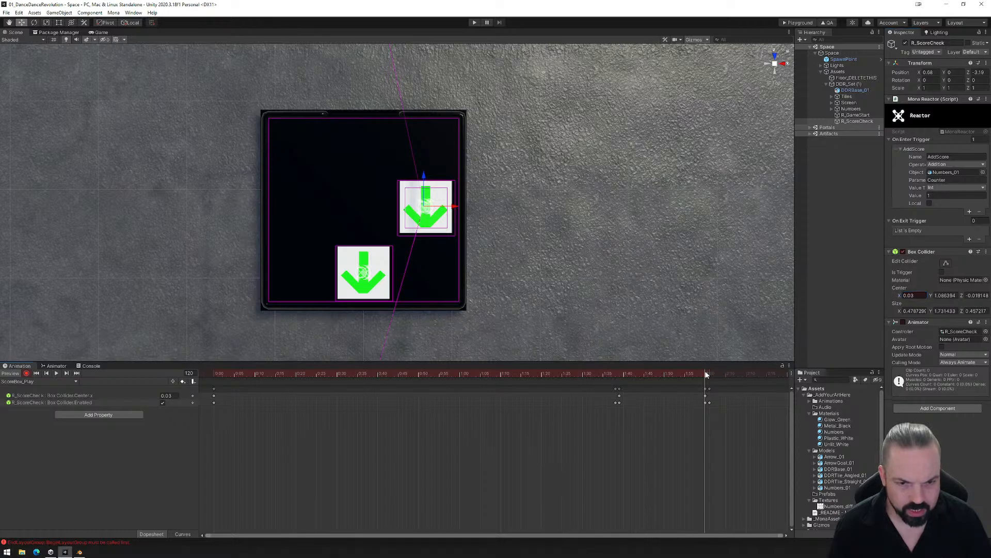
# - At frame 121, set the Box Collider's Center X to -0.69 and Center Z to -0.77, over the second arrow tile
pyautogui.click(709, 374)
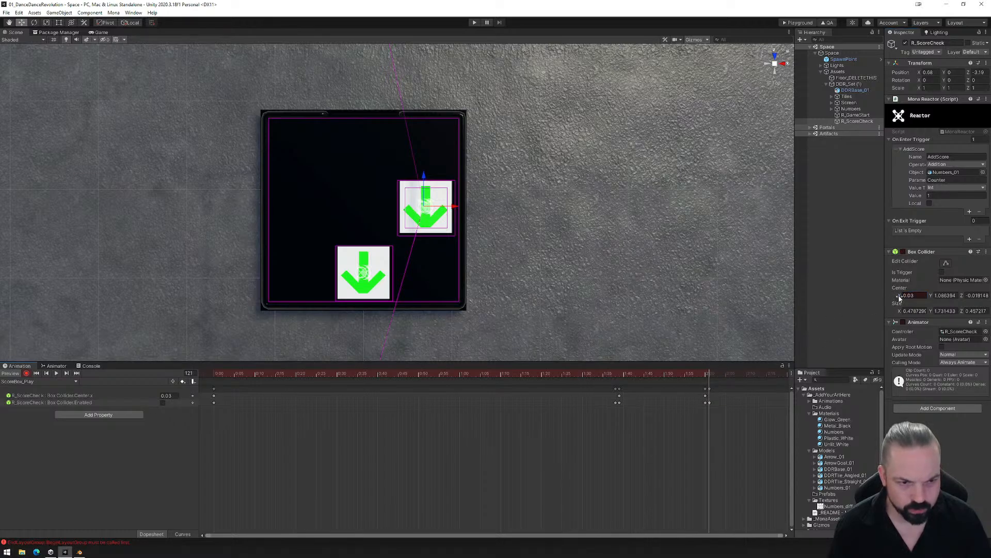
pyautogui.moveTo(899, 298); pyautogui.dragTo(886, 296)
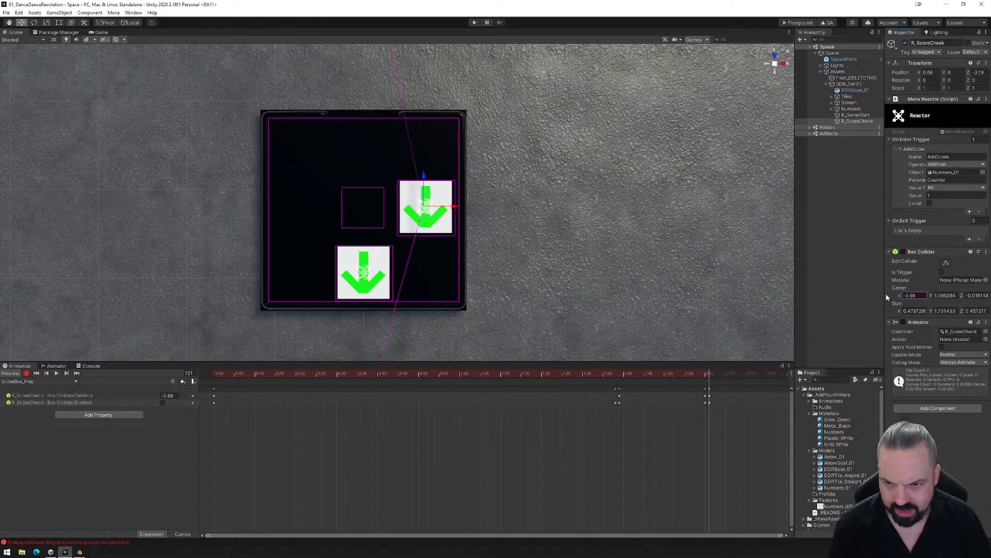
pyautogui.click(940, 296)
pyautogui.write('1.7')
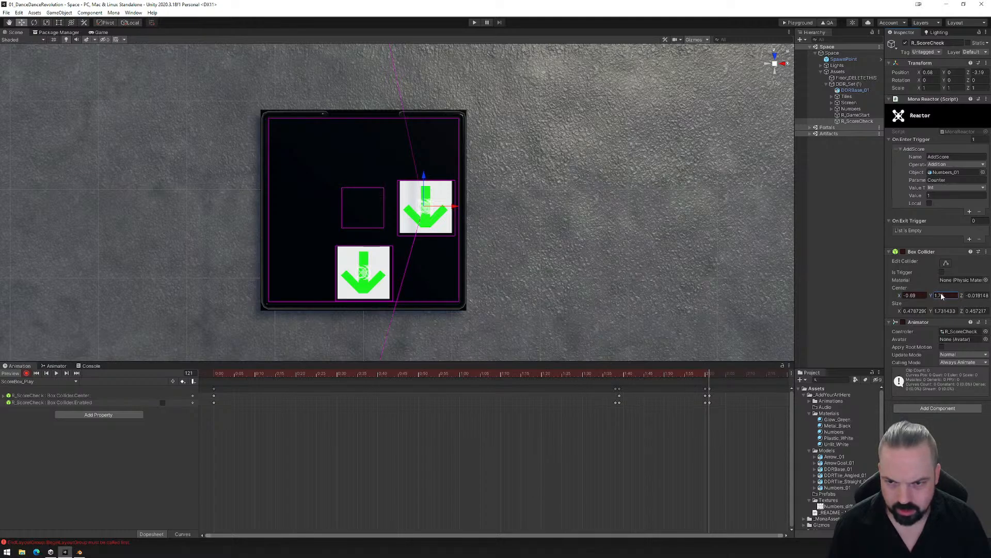
pyautogui.press('Escape')
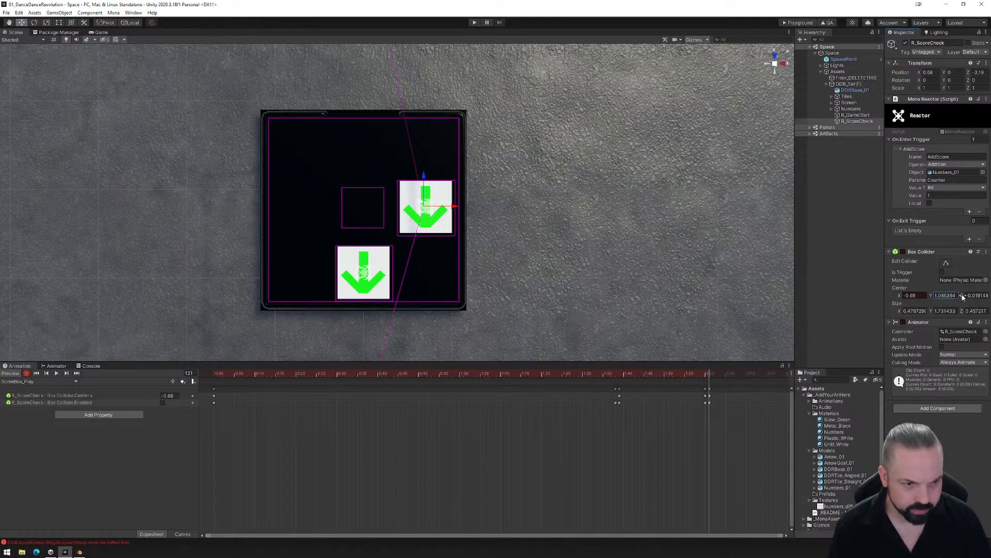
pyautogui.moveTo(963, 296); pyautogui.dragTo(958, 297)
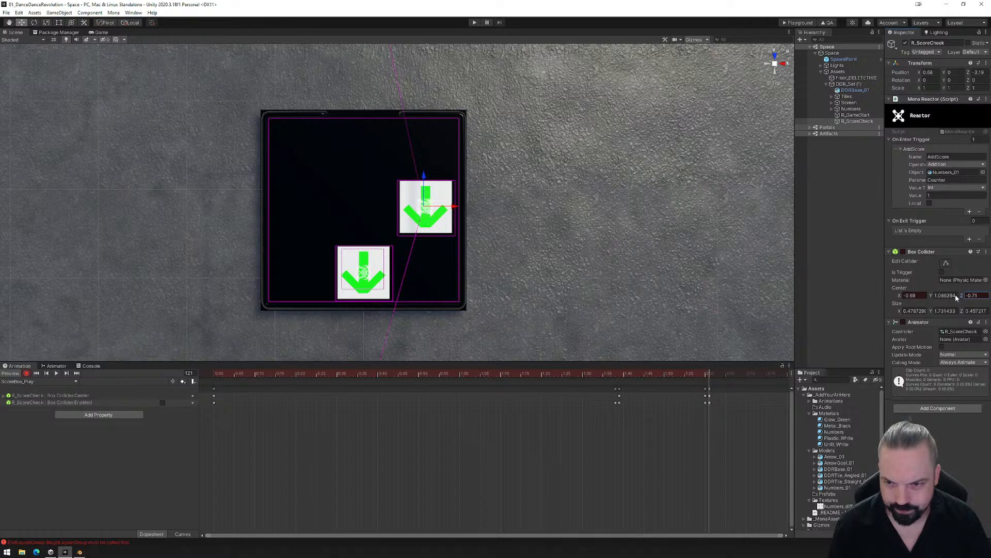
pyautogui.moveTo(956, 294); pyautogui.dragTo(955, 295)
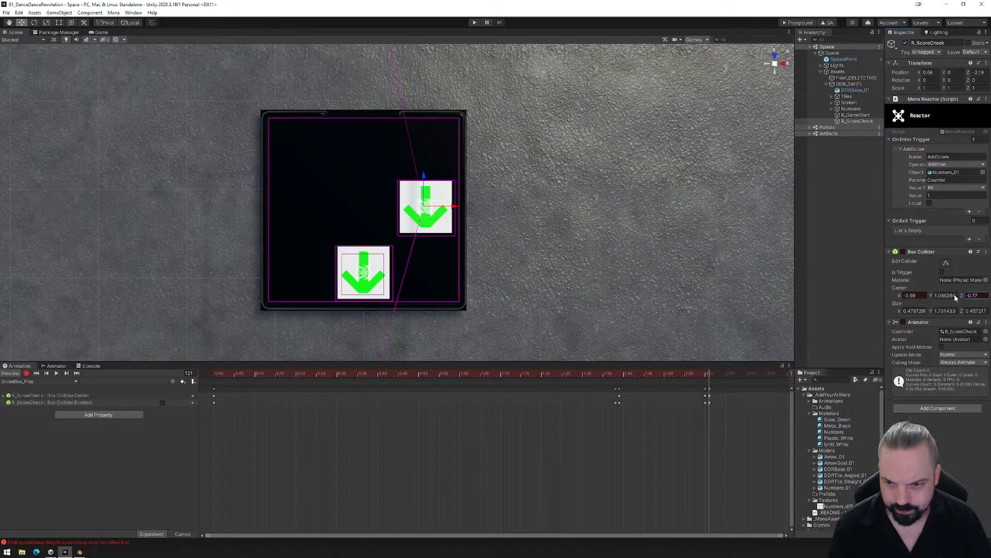
# - At frame 99, keep the Box Collider's Center X at 0.03 and set Center Z to 0, over the first arrow tile
pyautogui.click(706, 373)
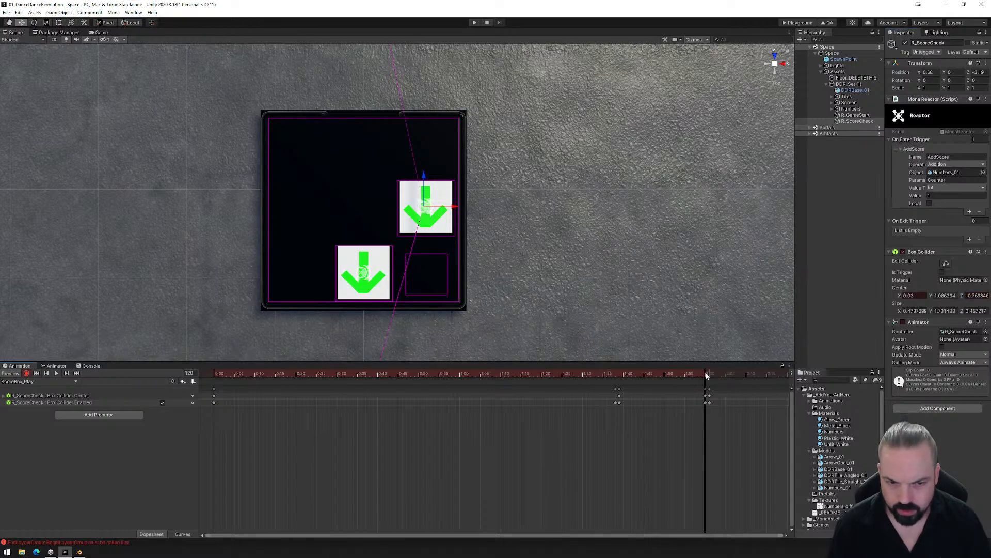
pyautogui.moveTo(708, 375); pyautogui.dragTo(621, 384)
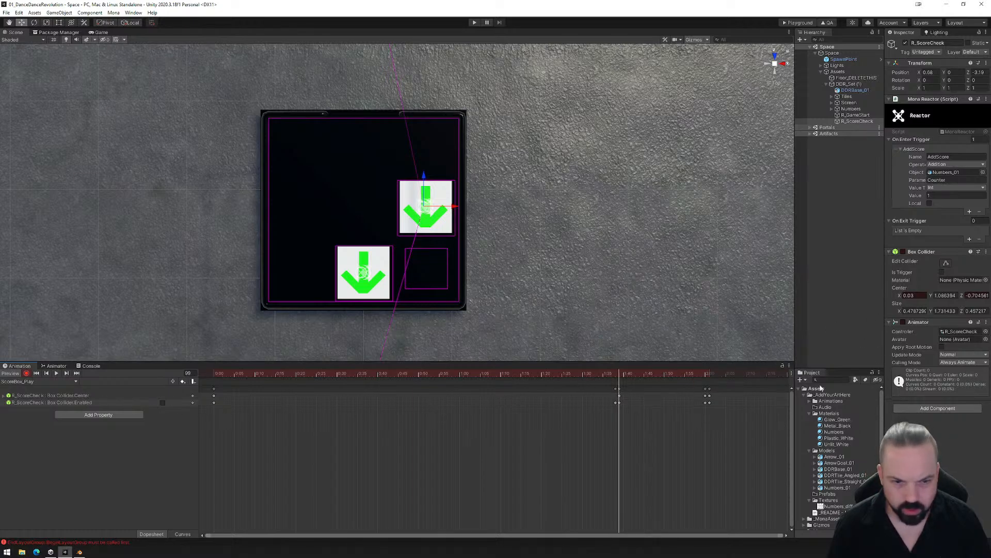
pyautogui.moveTo(894, 295); pyautogui.dragTo(897, 299)
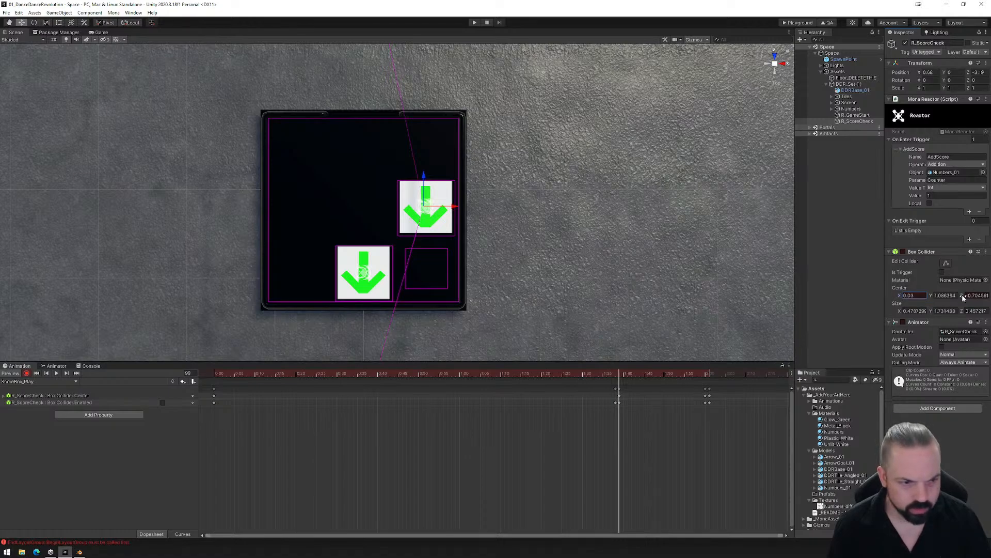
pyautogui.moveTo(960, 295); pyautogui.dragTo(969, 296)
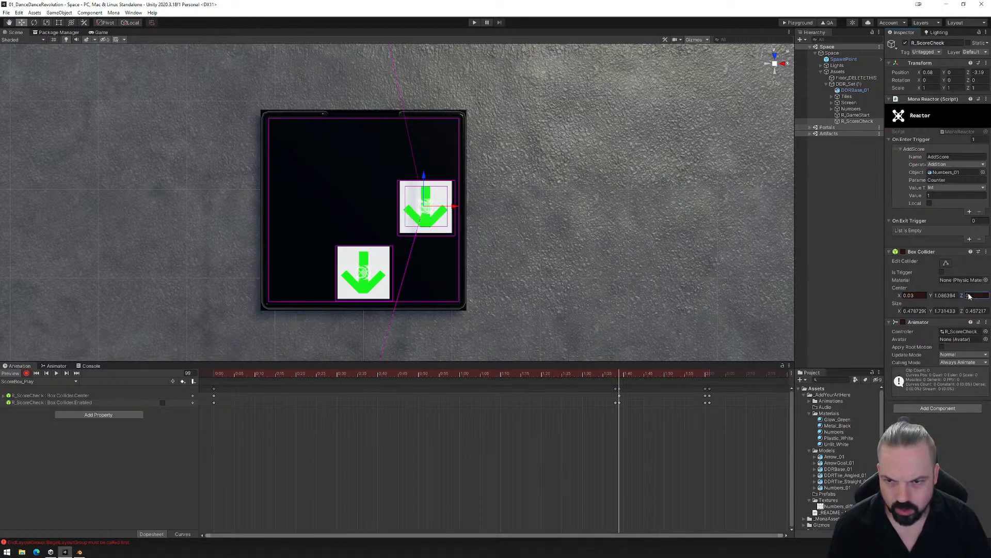
# - Set the Box Collider's Center X to -0.69 at frame 120 and shift the last two keyframes one frame later
pyautogui.moveTo(622, 376); pyautogui.dragTo(706, 365)
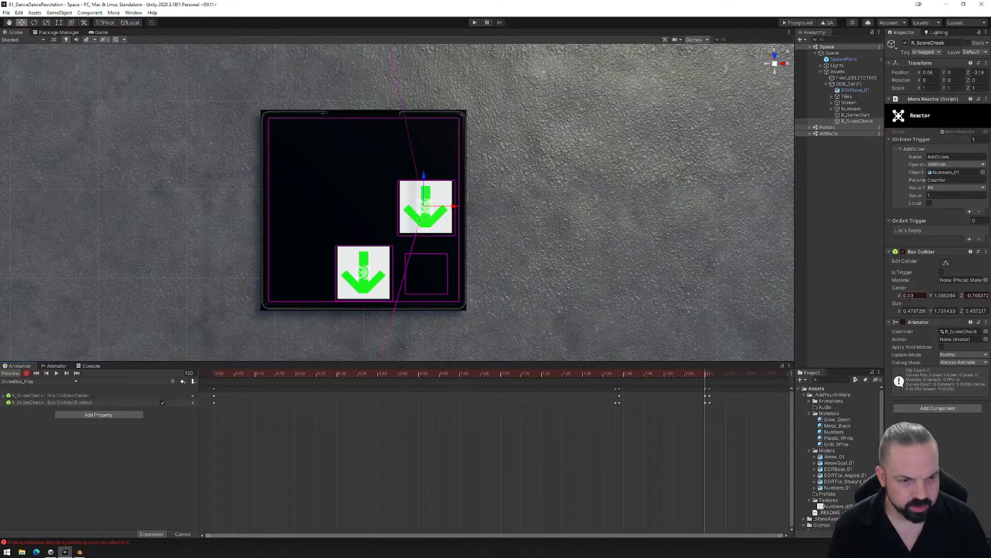
pyautogui.moveTo(899, 297); pyautogui.dragTo(889, 300)
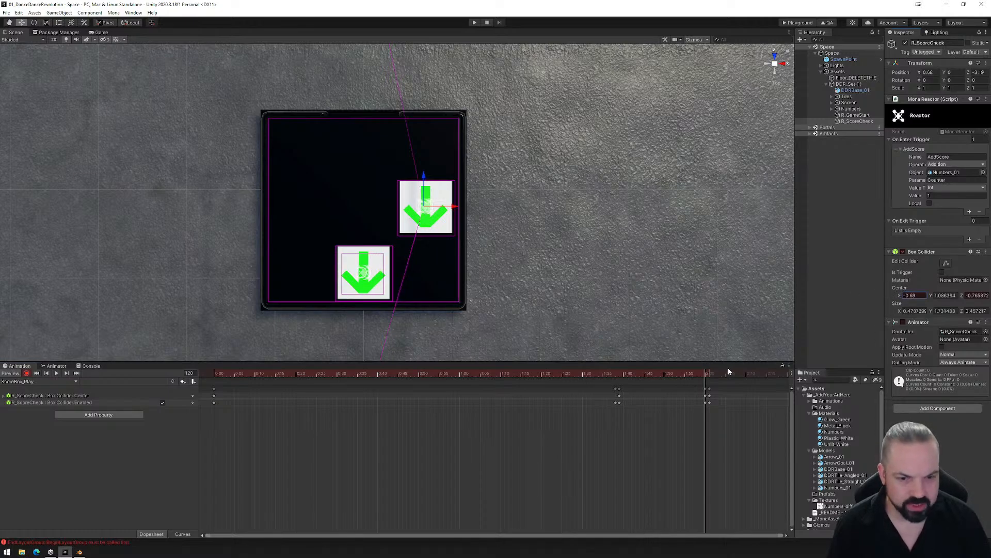
pyautogui.click(707, 391)
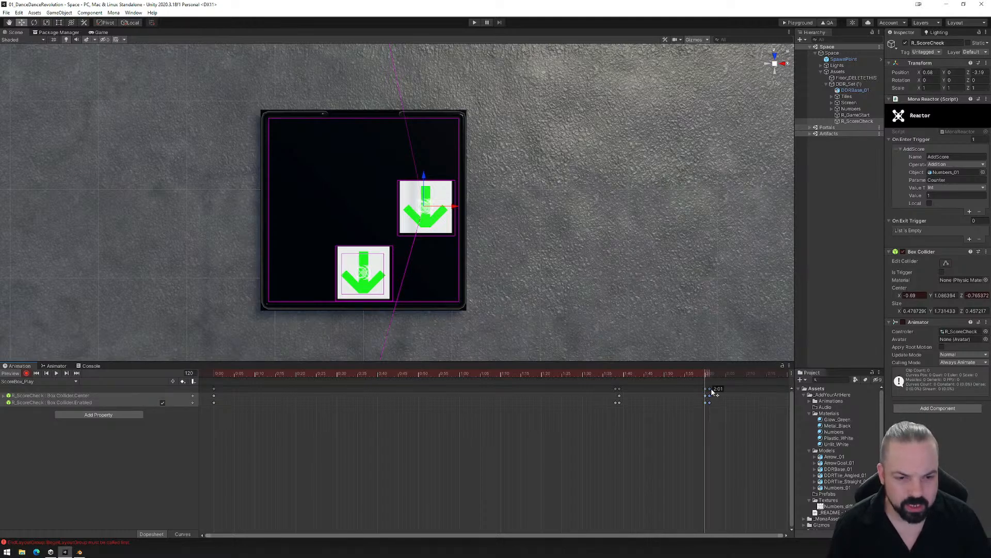
pyautogui.moveTo(711, 390); pyautogui.dragTo(710, 391)
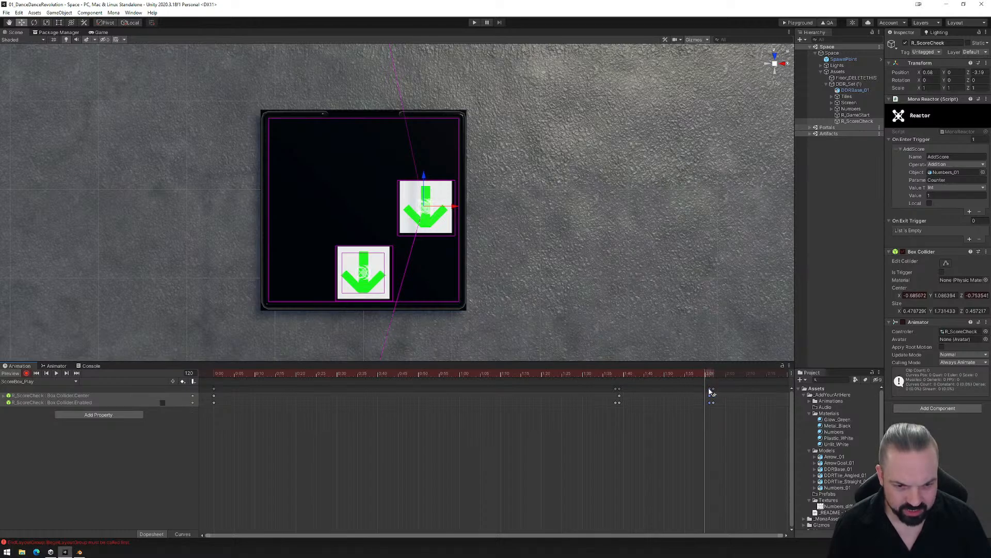
# - Check the collider's movement between the tiles, then copy the frame 99 Center keyframe to frame 120
pyautogui.click(709, 375)
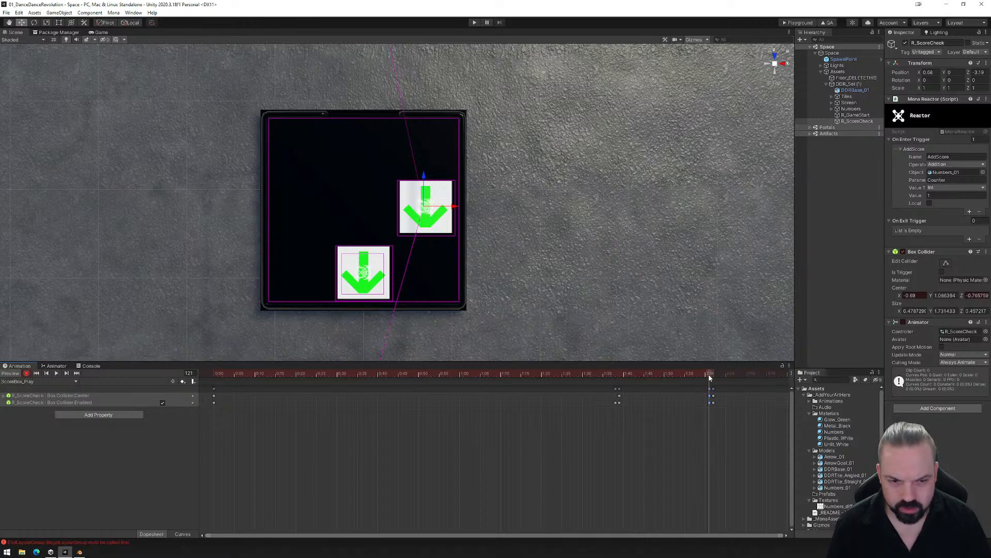
pyautogui.moveTo(708, 374); pyautogui.dragTo(623, 385)
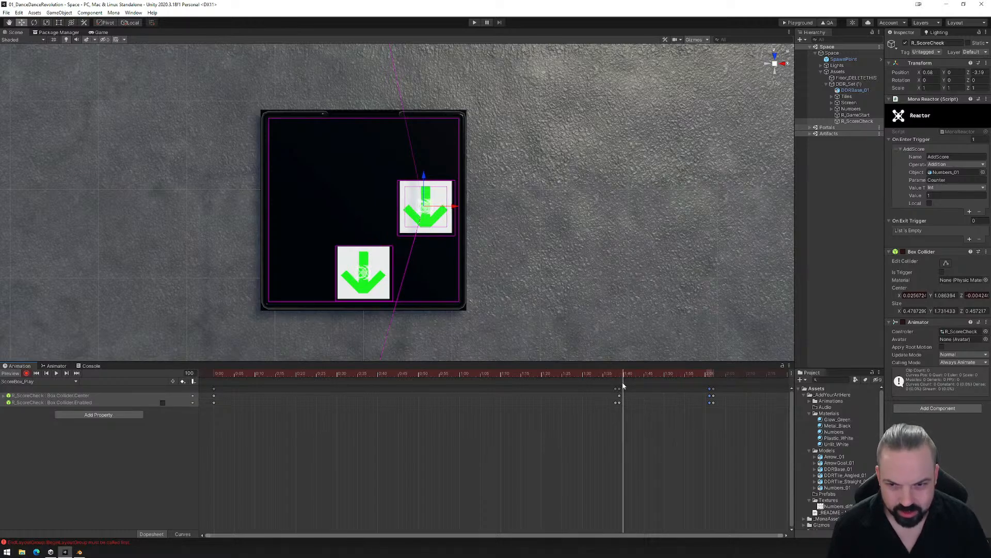
pyautogui.moveTo(623, 385); pyautogui.dragTo(705, 380)
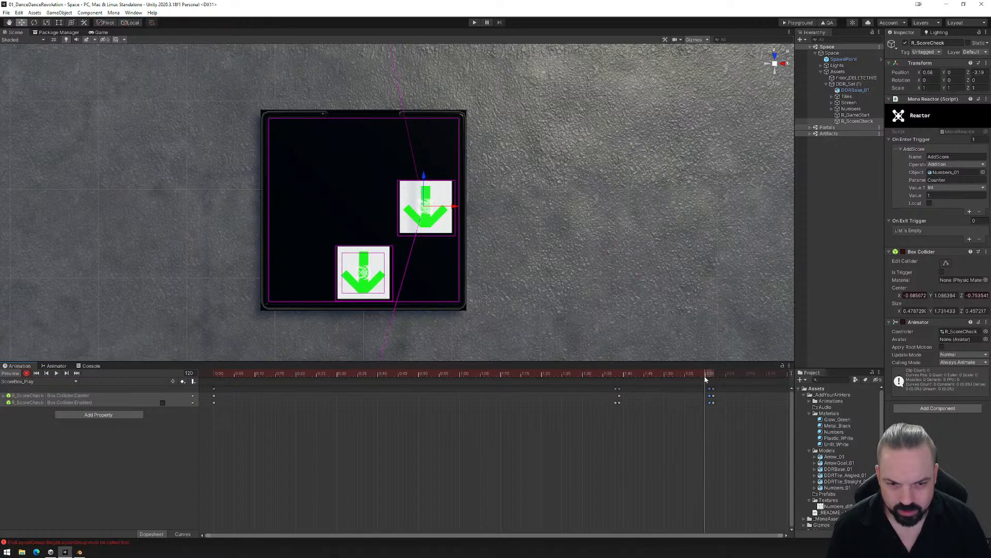
pyautogui.click(619, 396)
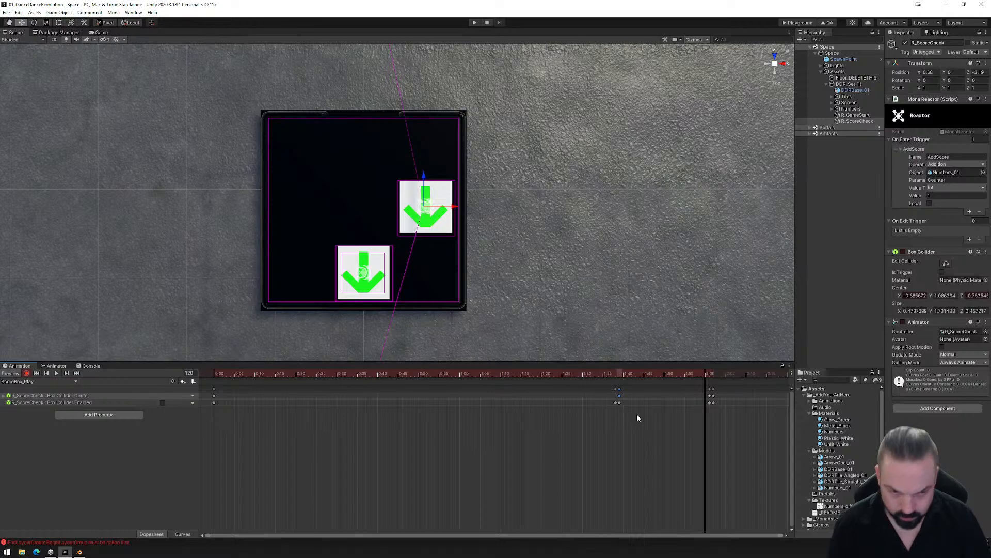
pyautogui.hotkey('ctrl', 'v')
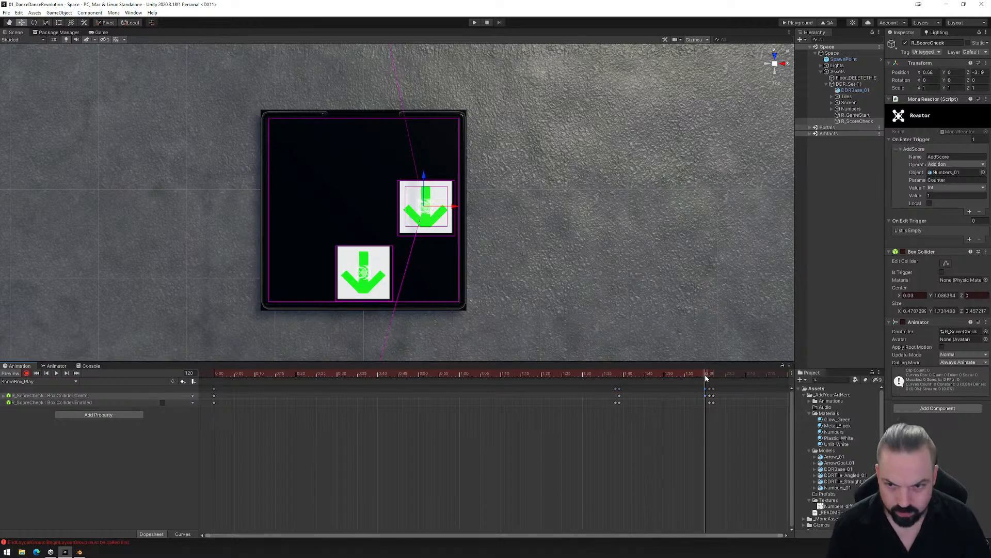
# - At frame 121, set the Box Collider's Center Z to -0.75, over the second arrow tile
pyautogui.moveTo(707, 374); pyautogui.dragTo(711, 374)
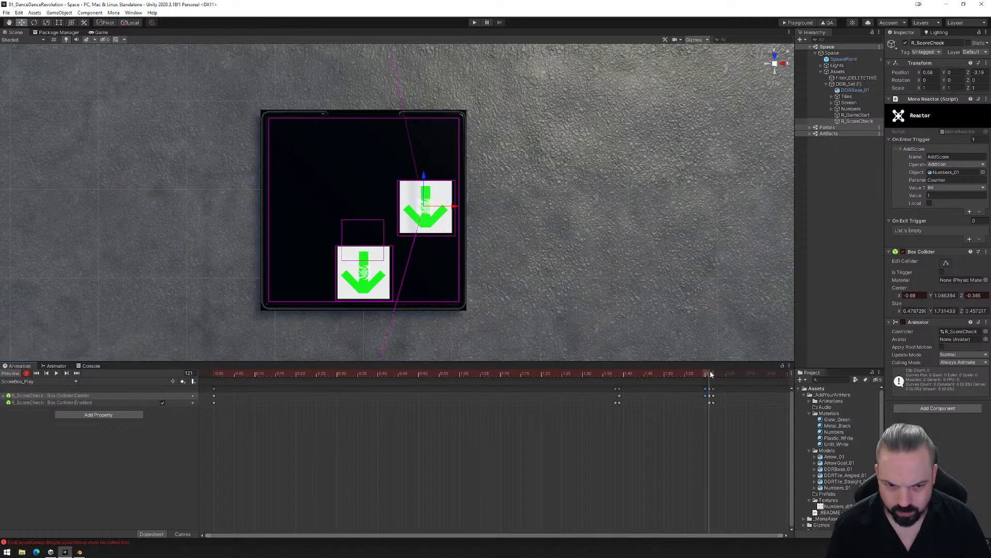
pyautogui.click(967, 296)
pyautogui.write('-0.29')
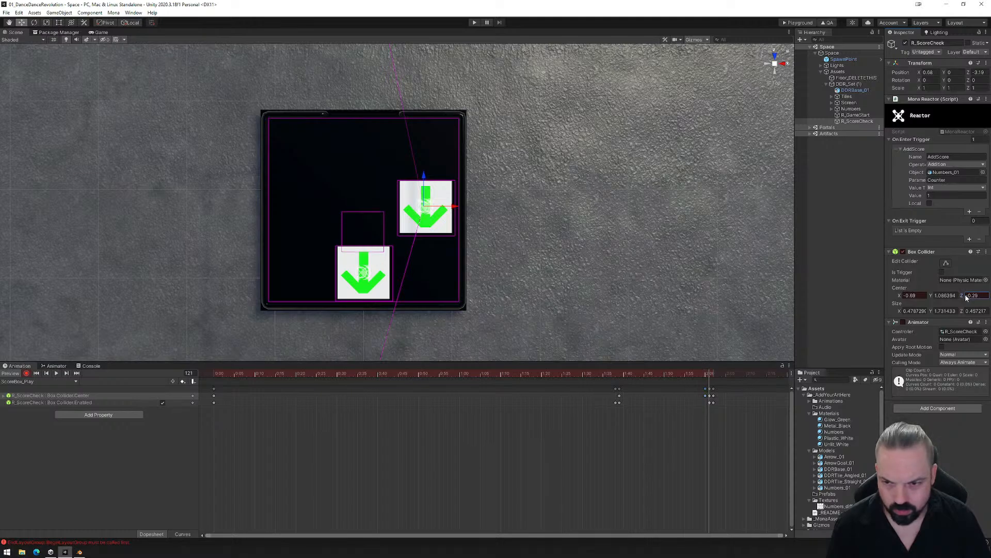
pyautogui.moveTo(966, 296); pyautogui.dragTo(961, 298)
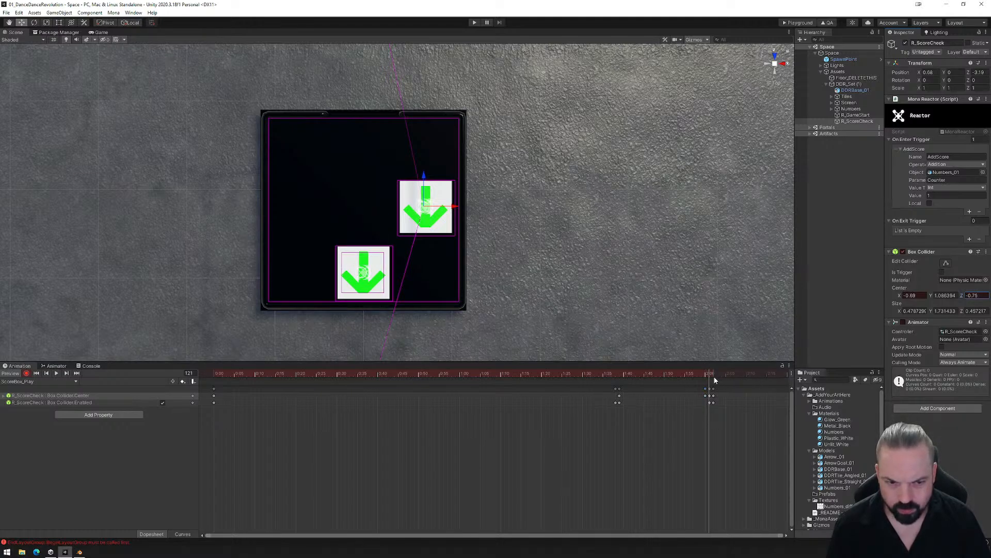
# - Check the collider at frame 122, then set all the clip's Center and Enabled keyframes to Auto tangents
pyautogui.moveTo(711, 373); pyautogui.dragTo(714, 375)
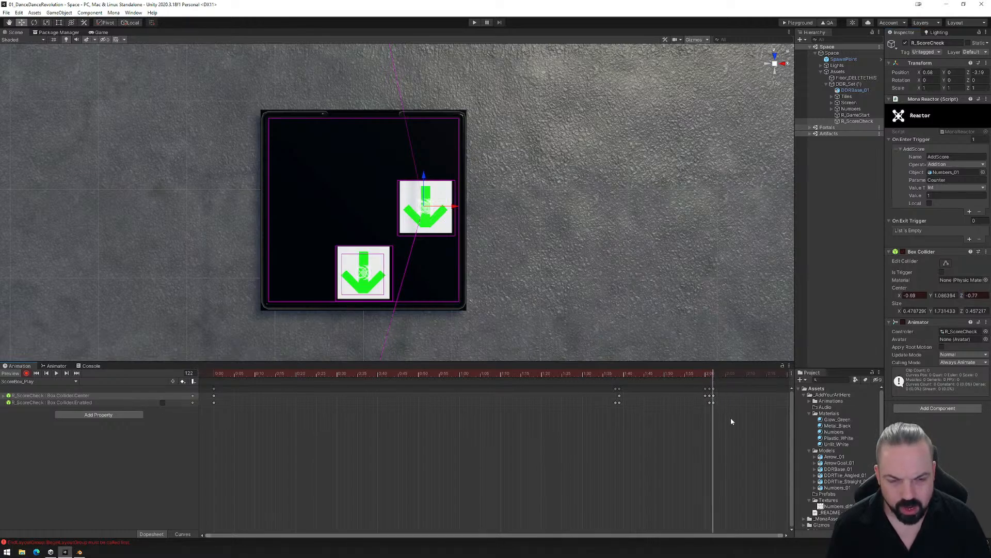
pyautogui.moveTo(731, 421); pyautogui.dragTo(205, 387)
pyautogui.rightClick(371, 402)
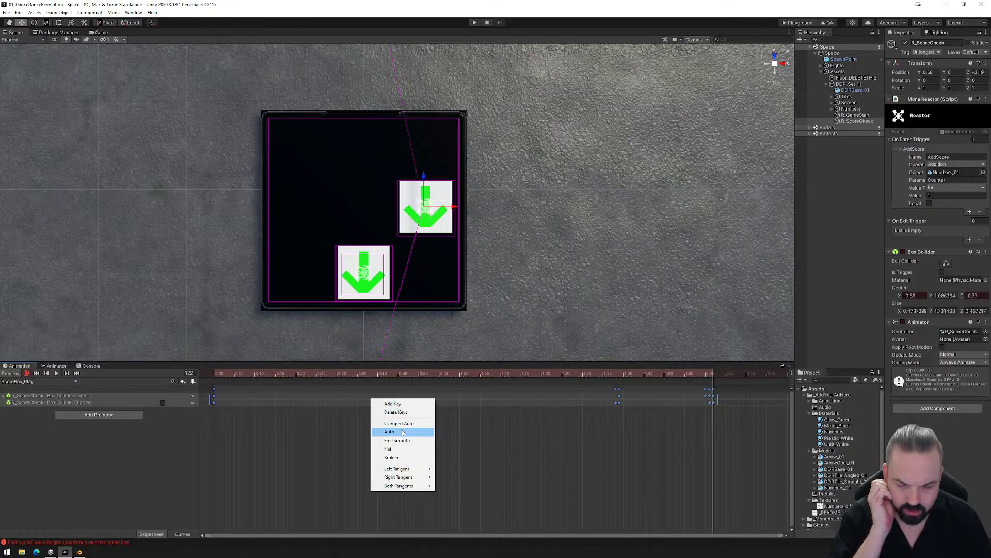
pyautogui.click(403, 432)
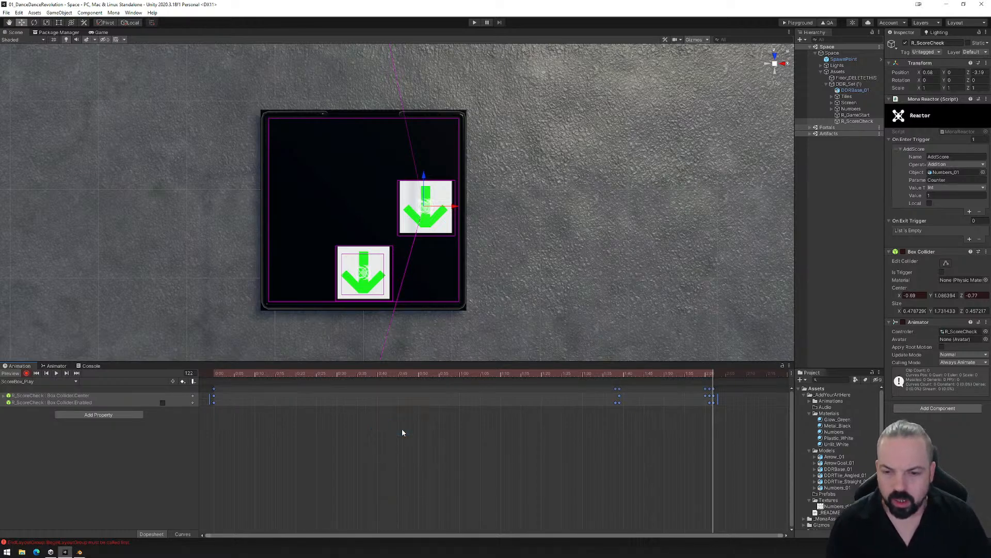
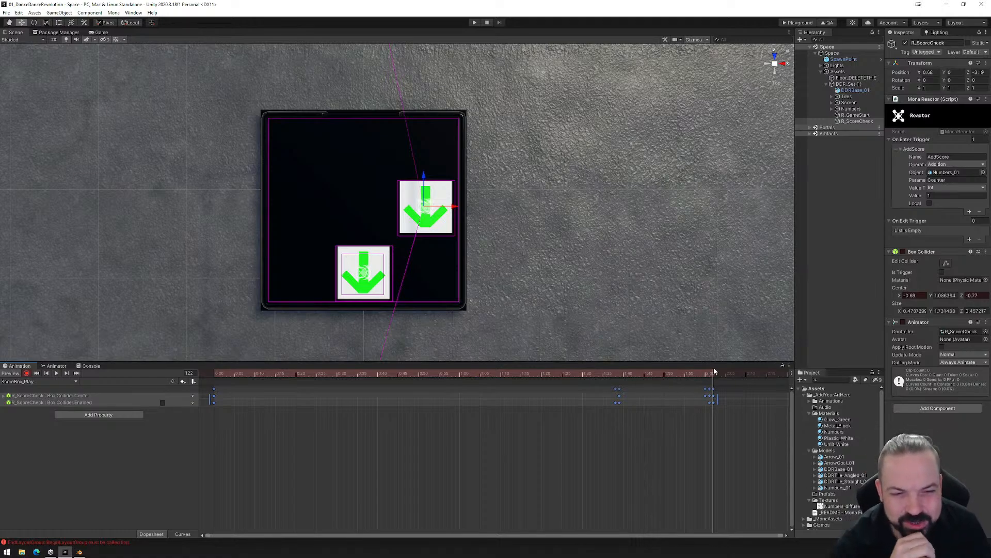
# - Disable the Box Collider at frame 120 and compare its state and position with frame 122
pyautogui.moveTo(713, 375)
pyautogui.mouseDown()
pyautogui.moveTo(695, 372)
pyautogui.moveTo(707, 372)
pyautogui.mouseUp()
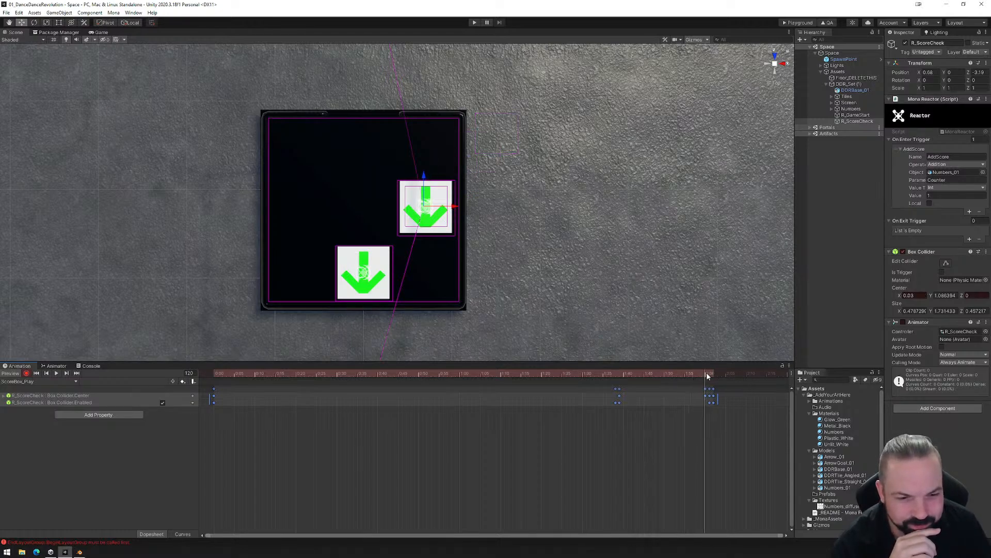
pyautogui.click(902, 252)
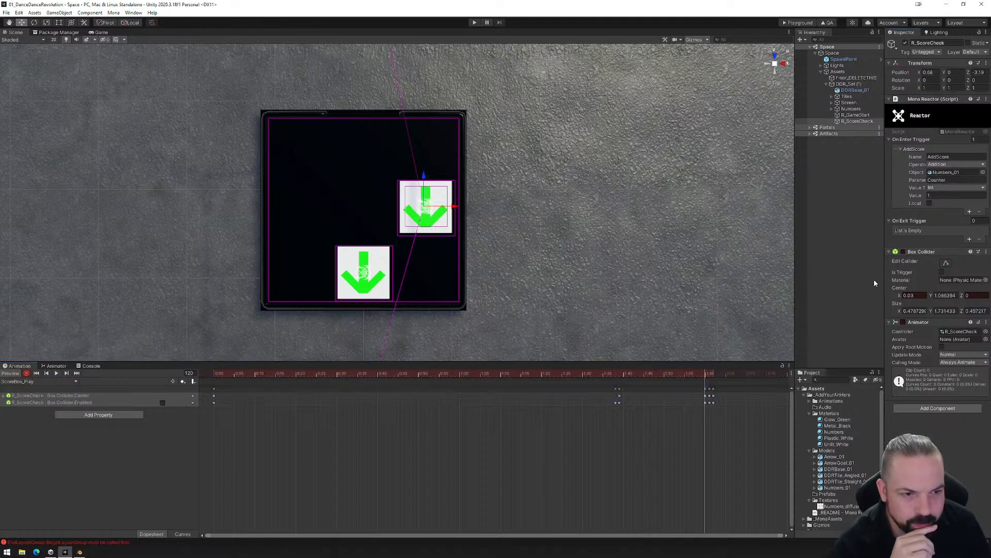
pyautogui.click(710, 374)
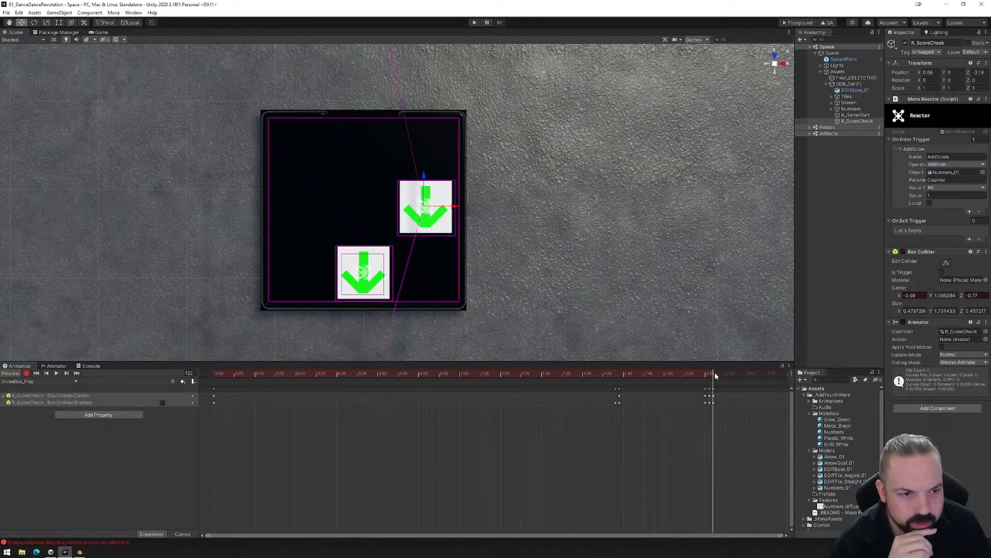
pyautogui.click(706, 374)
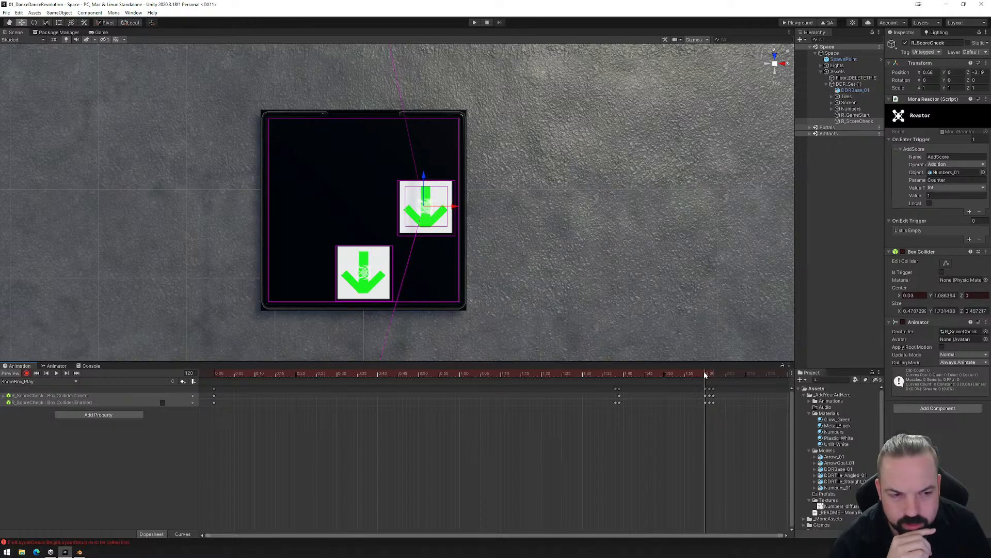
# - Check the collider at frames 99 and 98, then set all the clip's Center and Enabled keyframes to Flat tangents
pyautogui.moveTo(705, 373); pyautogui.dragTo(619, 373)
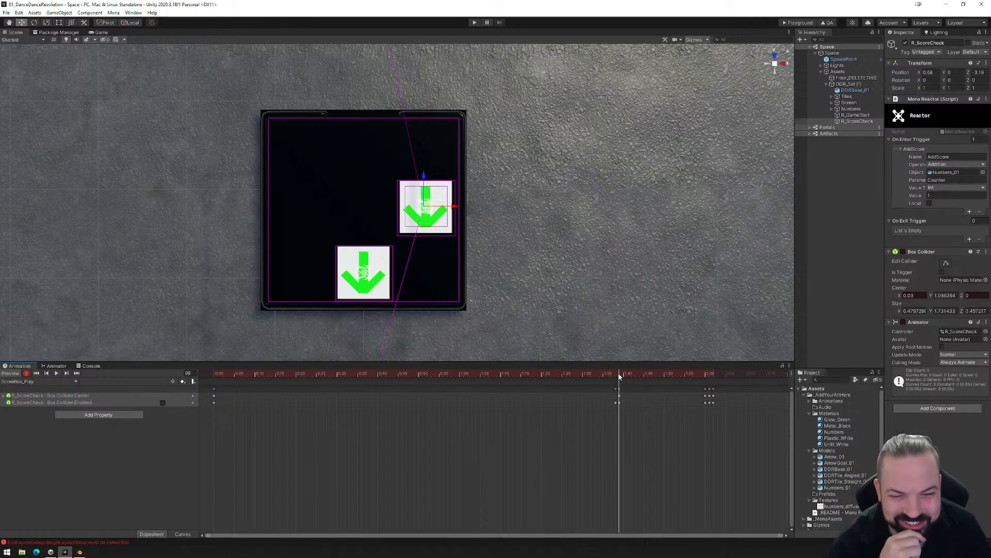
pyautogui.moveTo(619, 376); pyautogui.dragTo(617, 378)
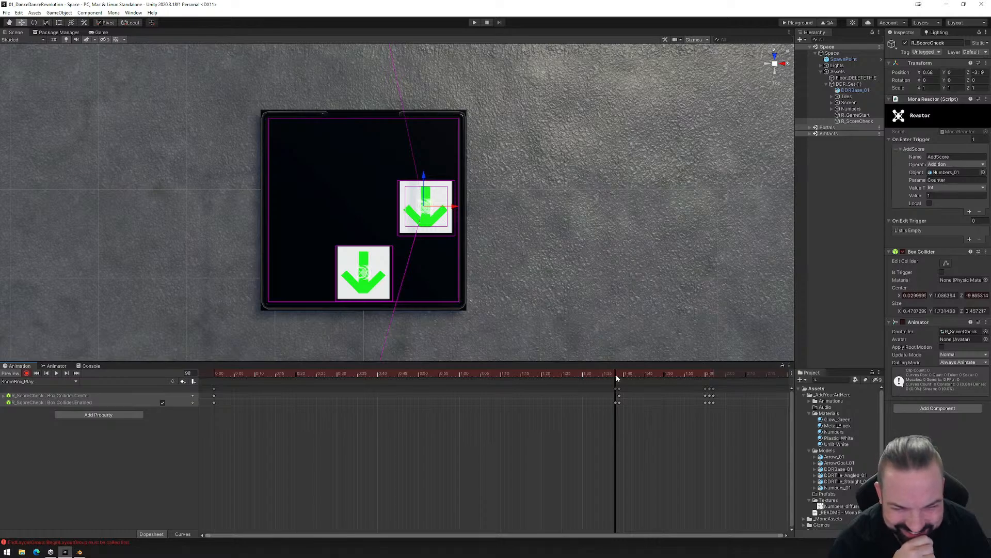
pyautogui.moveTo(744, 433); pyautogui.dragTo(208, 385)
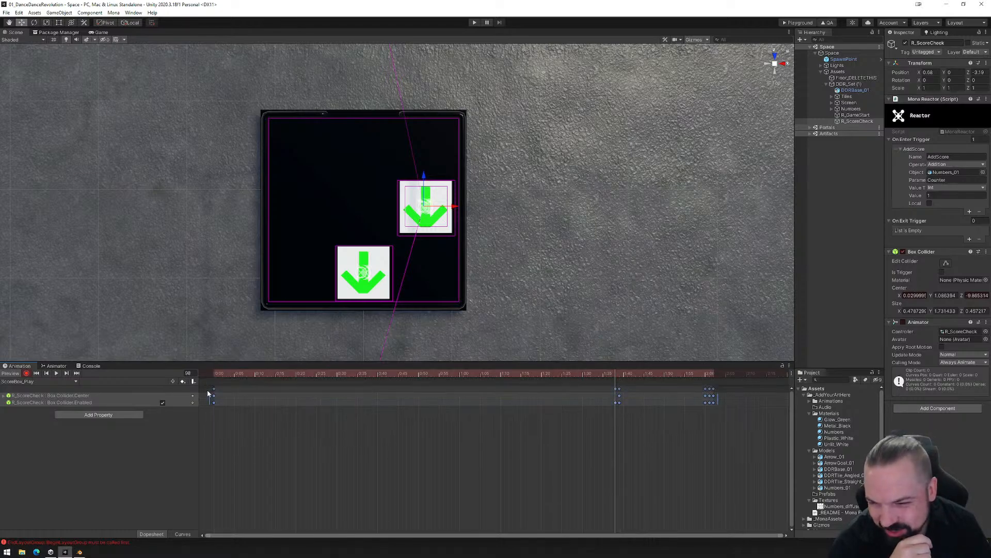
pyautogui.rightClick(660, 398)
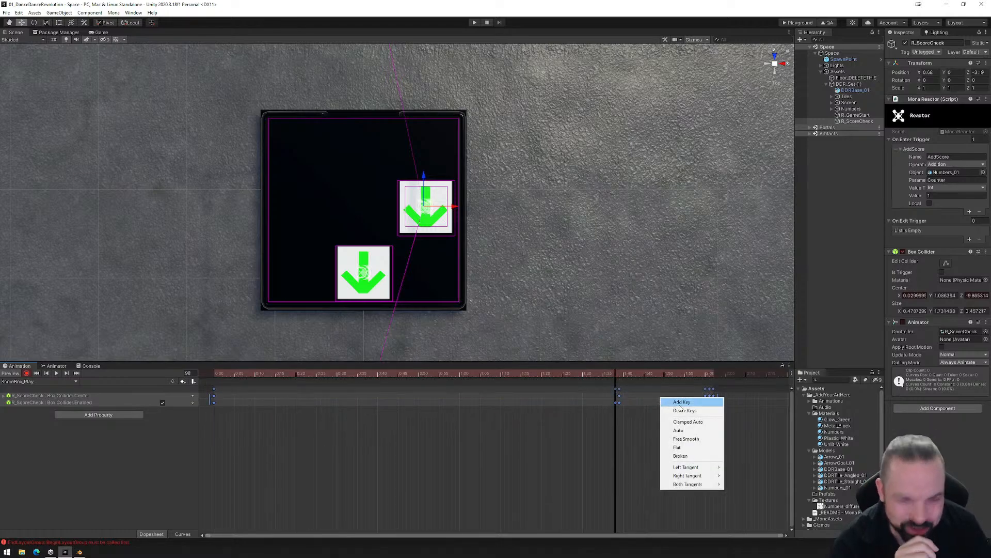
pyautogui.click(681, 447)
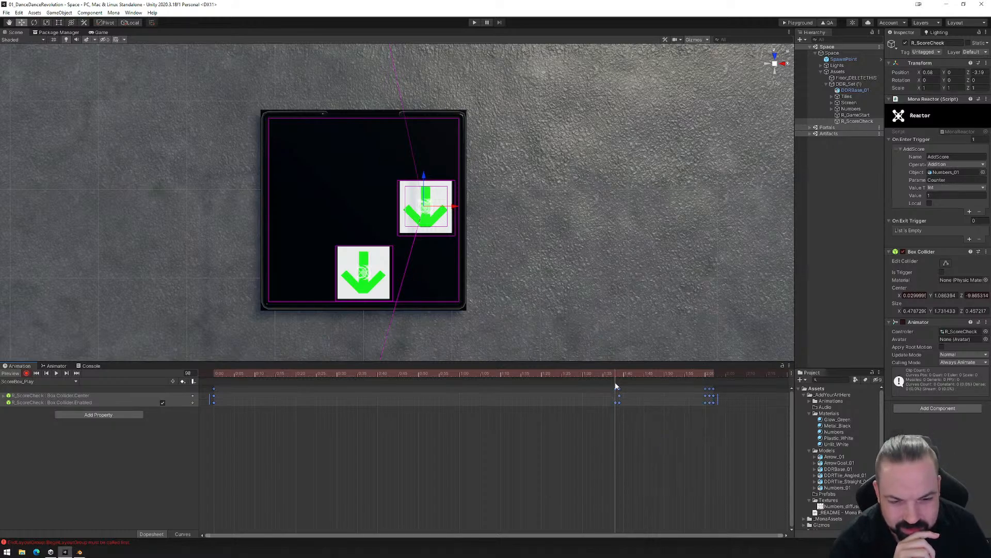
# - Recheck the collider at frame 99, key it as disabled at frame 97, and return to the start of the clip
pyautogui.moveTo(618, 375)
pyautogui.mouseDown()
pyautogui.moveTo(705, 376)
pyautogui.moveTo(512, 375)
pyautogui.moveTo(722, 372)
pyautogui.moveTo(600, 376)
pyautogui.moveTo(643, 376)
pyautogui.moveTo(620, 383)
pyautogui.mouseUp()
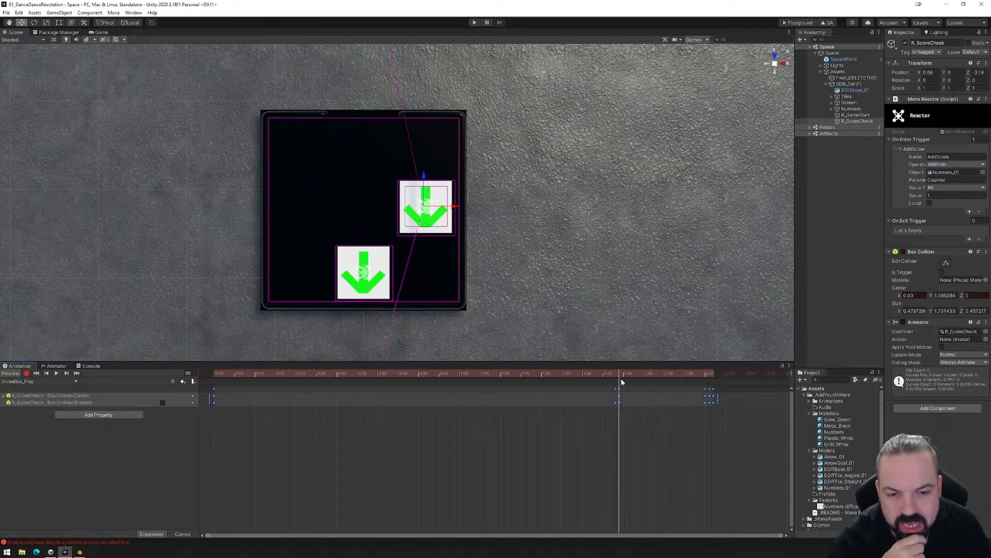
pyautogui.rightClick(617, 391)
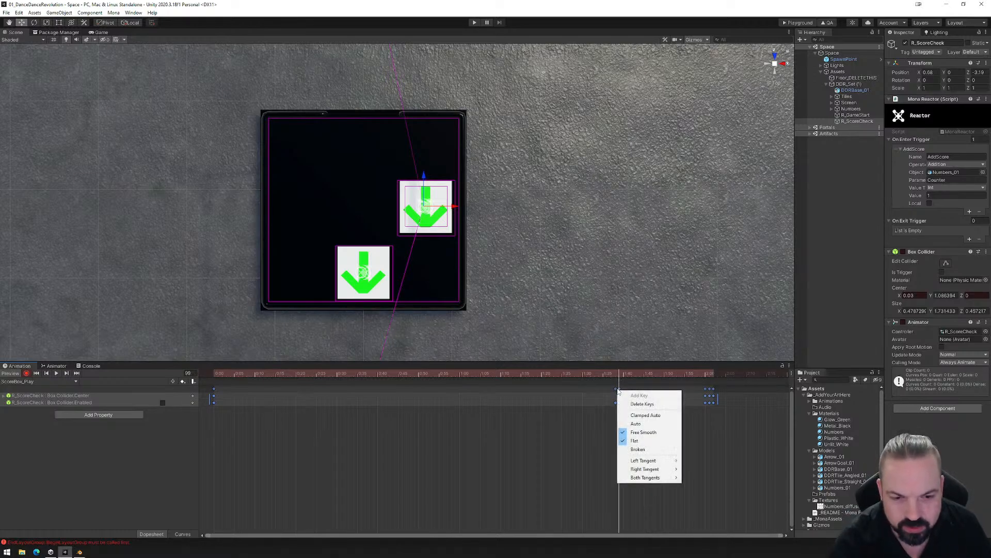
pyautogui.click(615, 401)
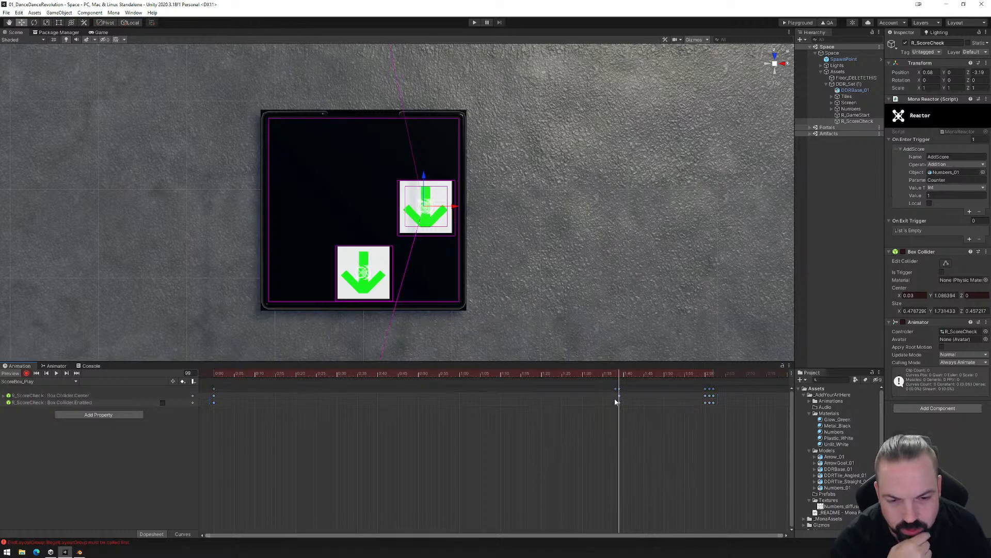
pyautogui.moveTo(619, 376)
pyautogui.mouseDown()
pyautogui.moveTo(556, 373)
pyautogui.moveTo(612, 376)
pyautogui.mouseUp()
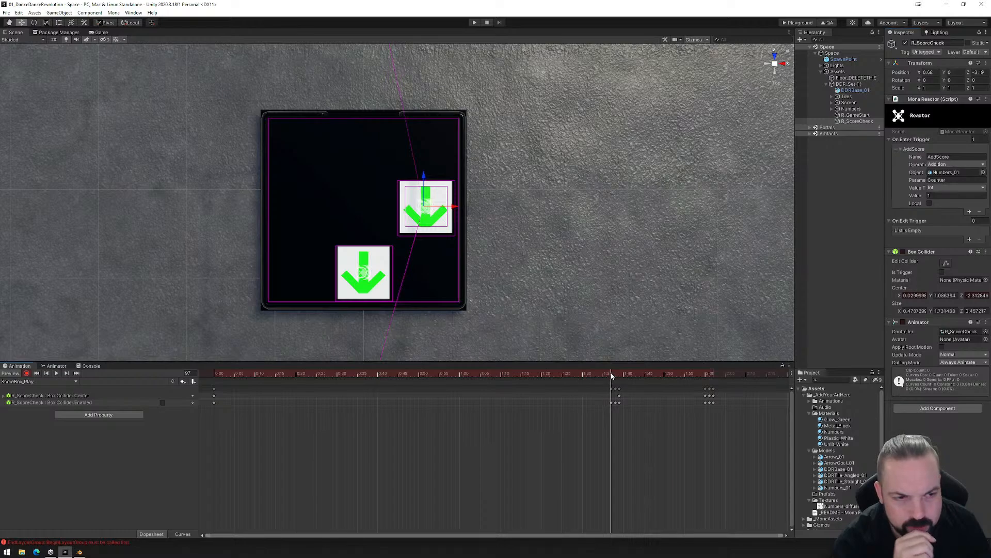
pyautogui.moveTo(611, 374); pyautogui.dragTo(195, 385)
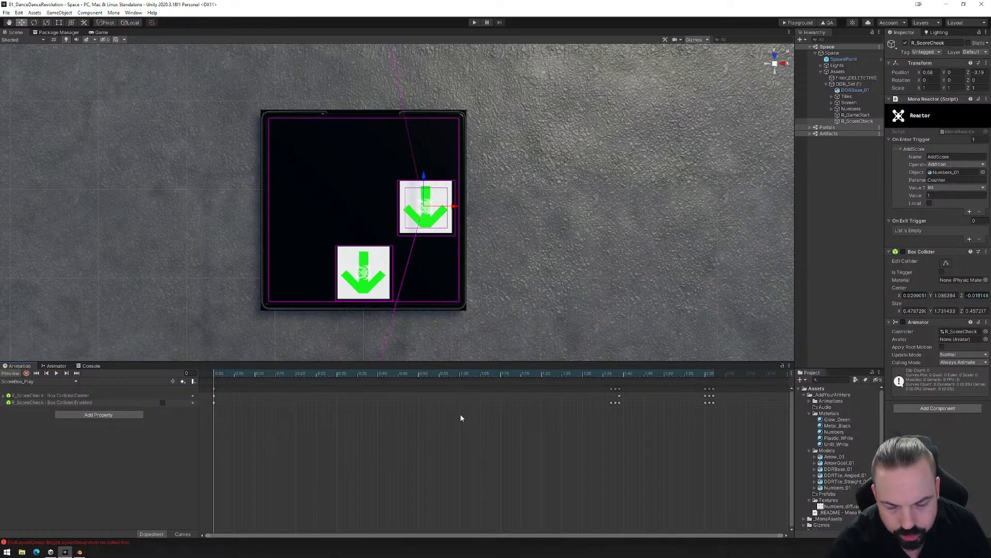
# - Save the Space scene with the updated ScoreBox_Play animation
pyautogui.click(7, 12)
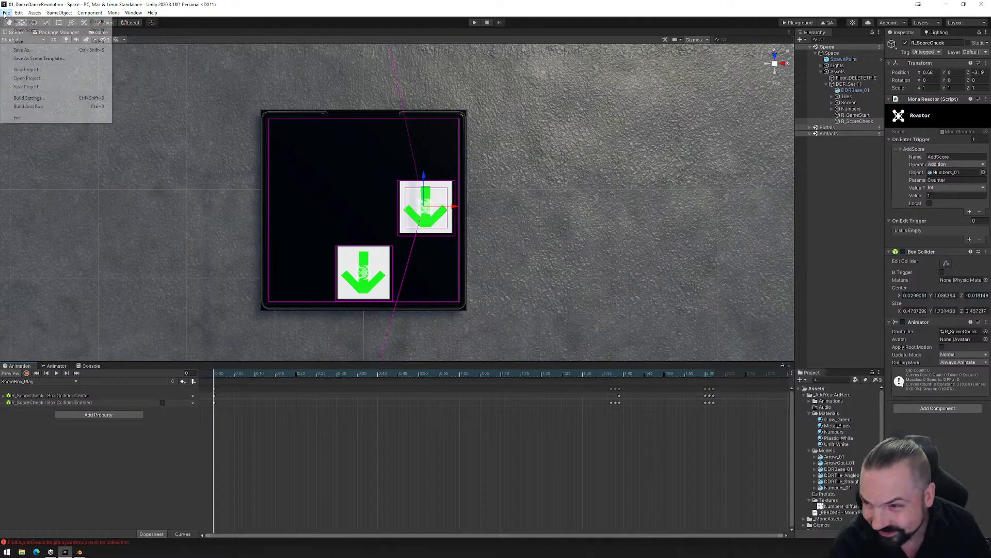
pyautogui.click(24, 42)
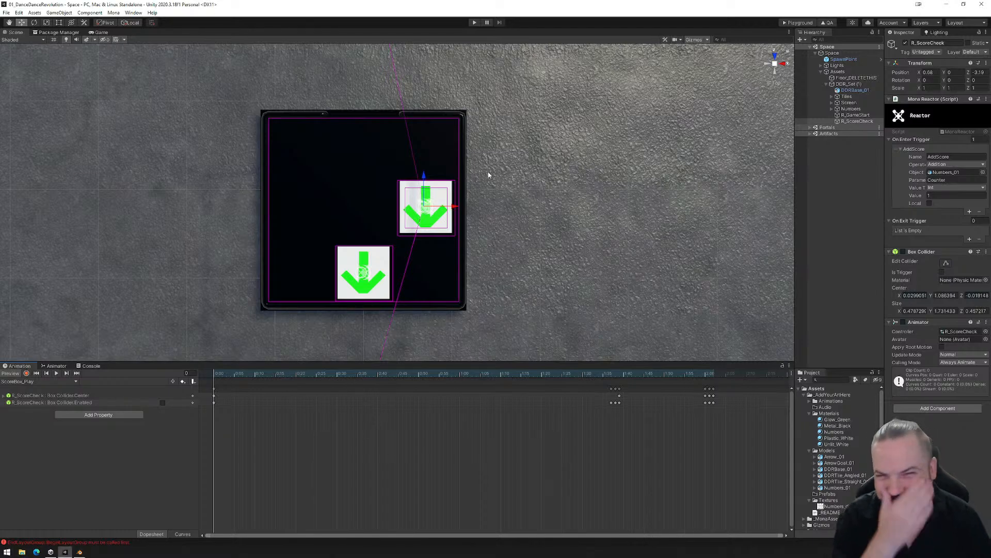
pyautogui.click(6, 12)
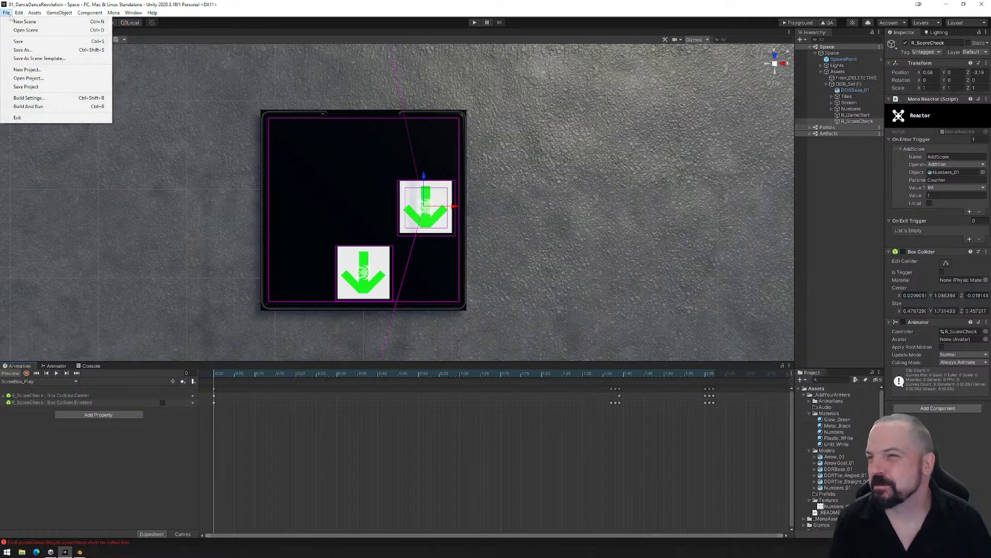
pyautogui.click(18, 42)
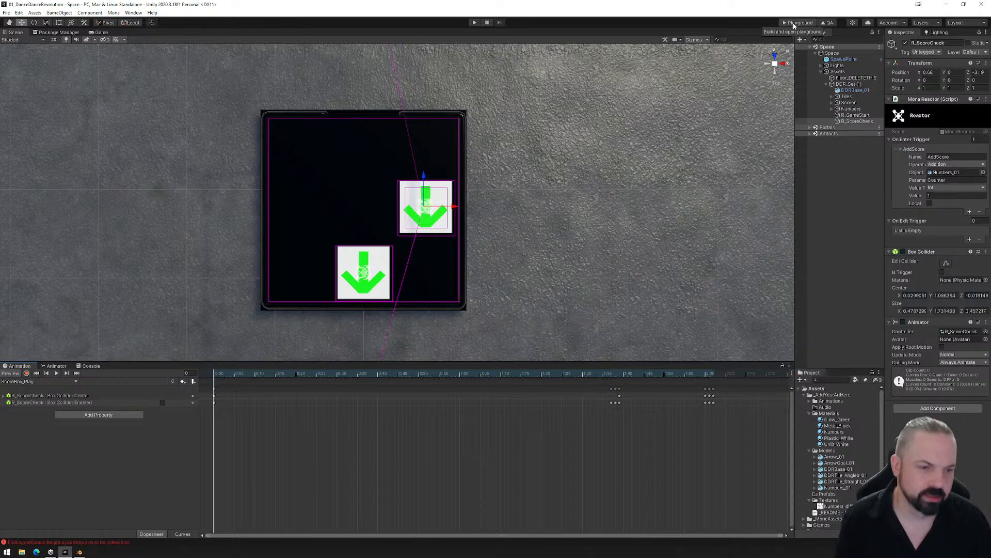
# - Build the Playground files and upload the exported PlaygroundFiles folder to the Mona Playground page in the browser
pyautogui.click(795, 23)
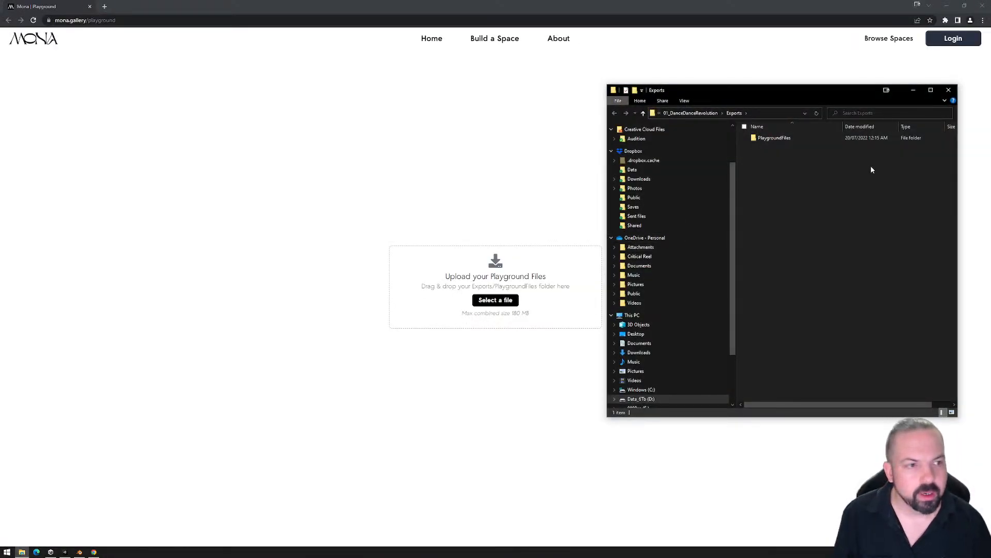
pyautogui.moveTo(774, 137); pyautogui.dragTo(454, 289)
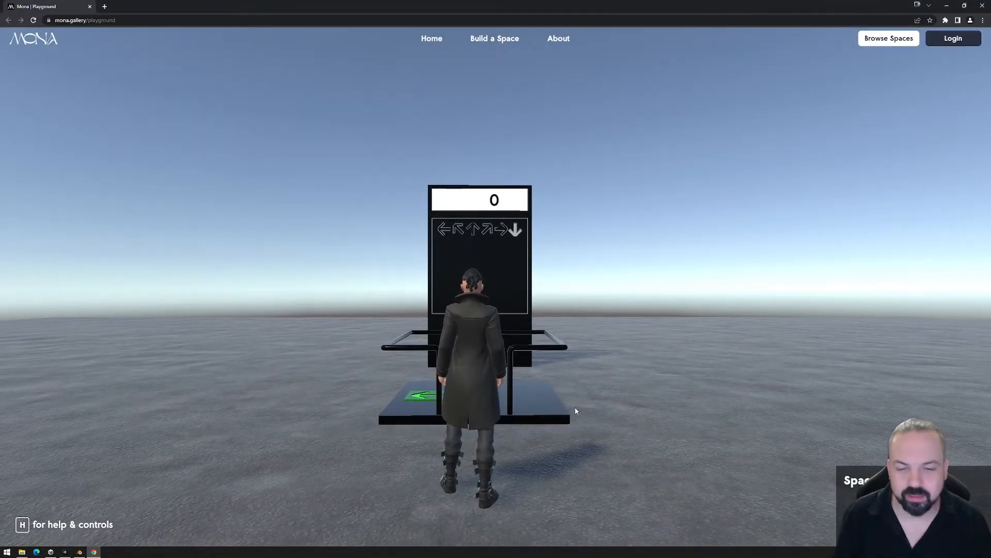
# - Enter the Playground and walk the avatar onto the dance platform, stepping on the up and left arrow tiles
pyautogui.click(573, 410)
pyautogui.press('w')
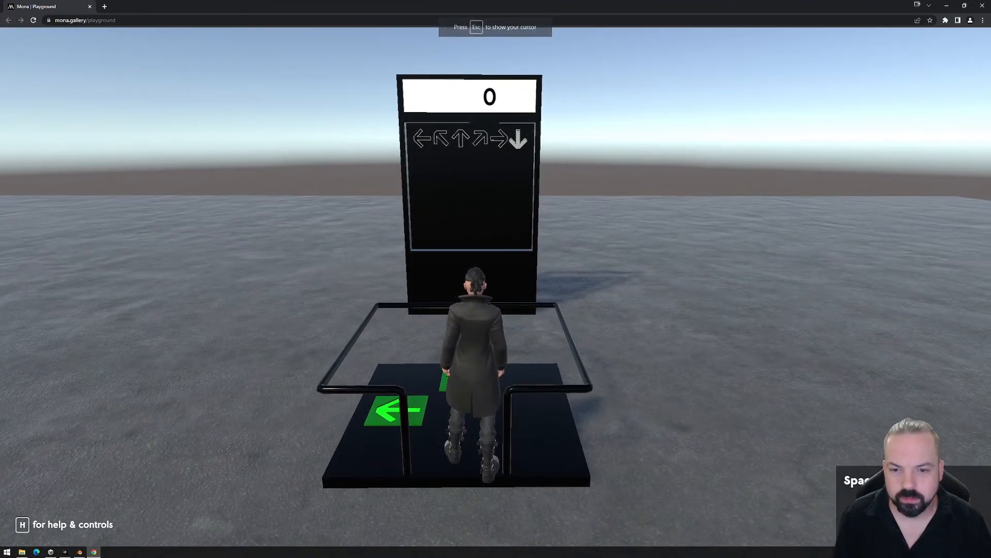
pyautogui.press('s')
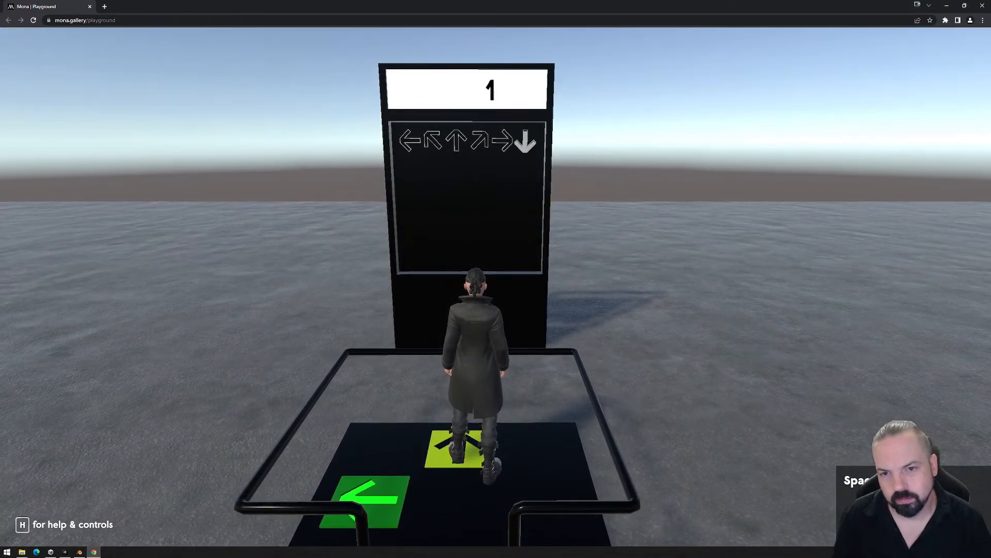
pyautogui.press('s')
pyautogui.press('a')
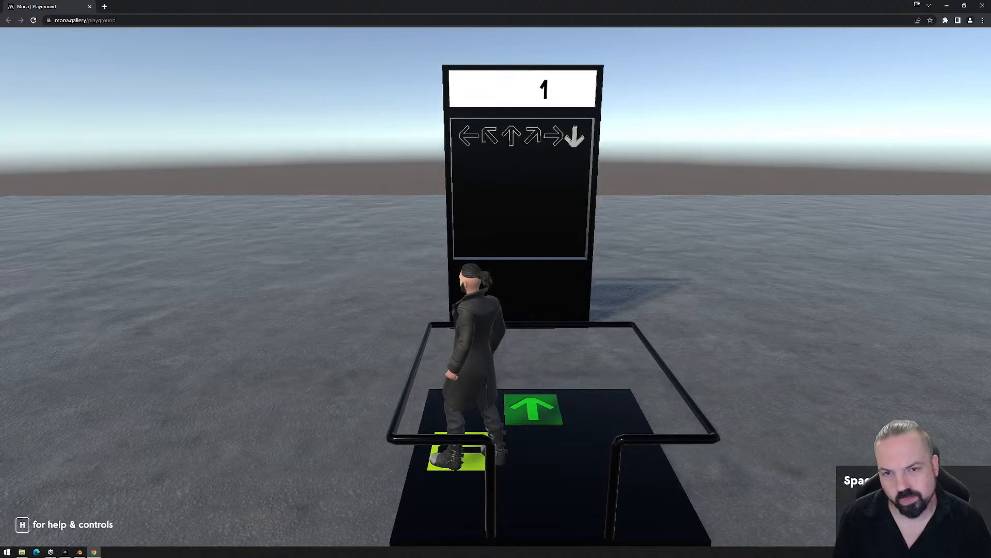
# - Move the avatar back and forth between the two arrow tiles to test the score counter, then leave avatar control
pyautogui.press('d')
pyautogui.press('w')
pyautogui.press('s')
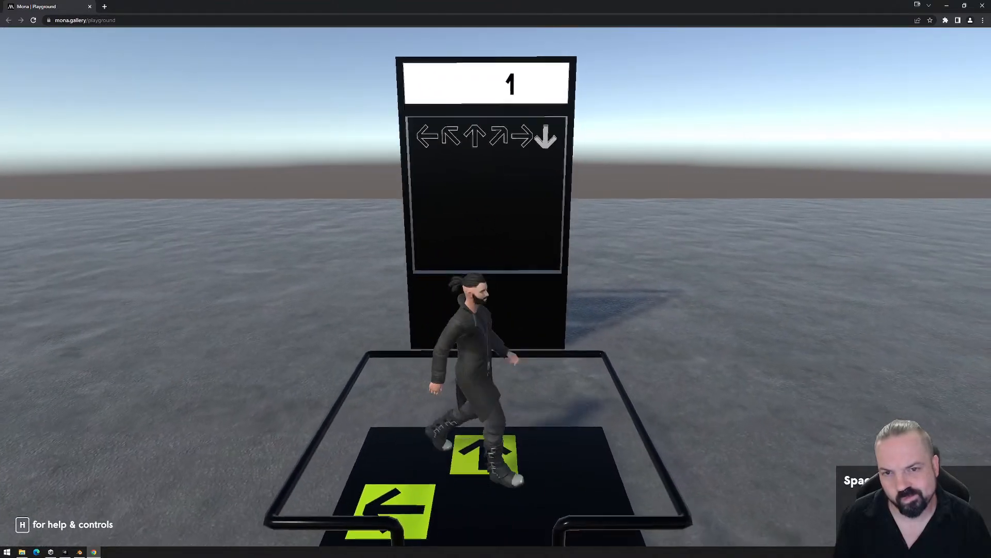
pyautogui.press('a')
pyautogui.press('d')
pyautogui.press('a')
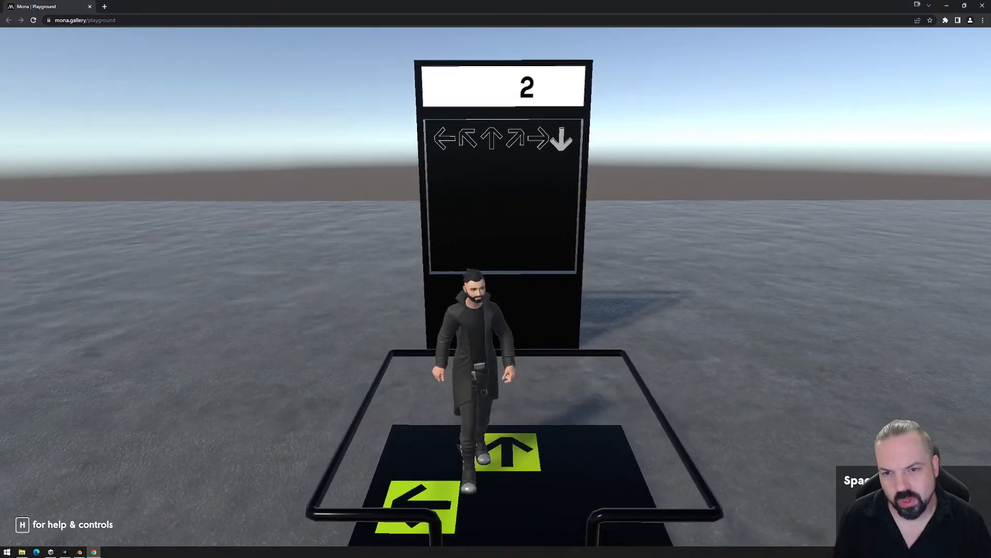
pyautogui.press('d')
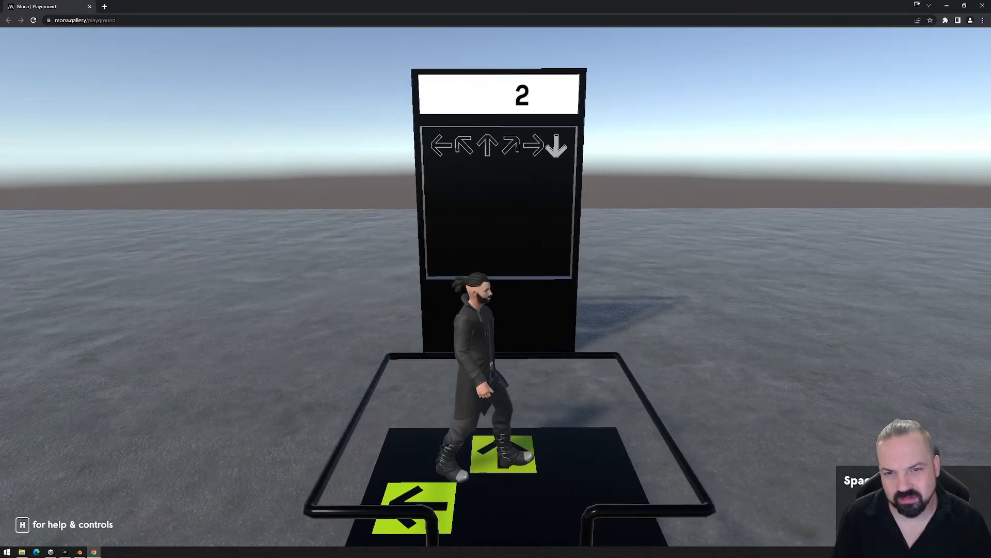
pyautogui.press('a')
pyautogui.press('w')
pyautogui.press('d')
pyautogui.press('s')
pyautogui.press('a')
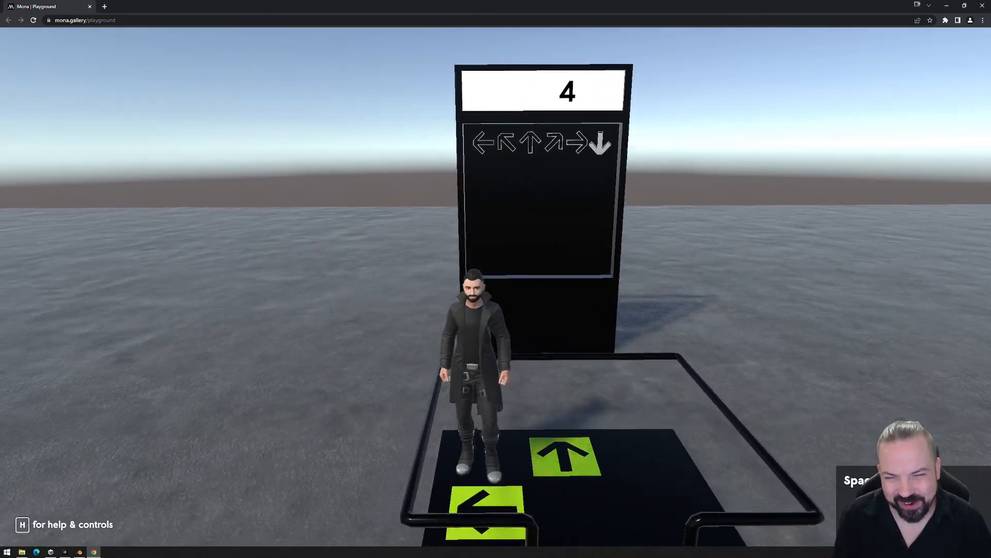
pyautogui.press('d')
pyautogui.press('s')
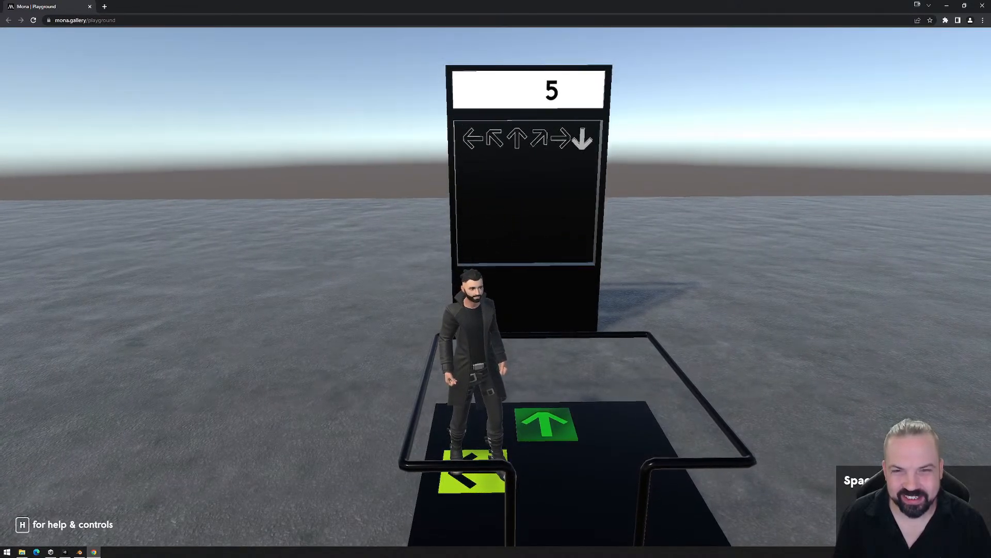
pyautogui.press('d')
pyautogui.press('Escape')
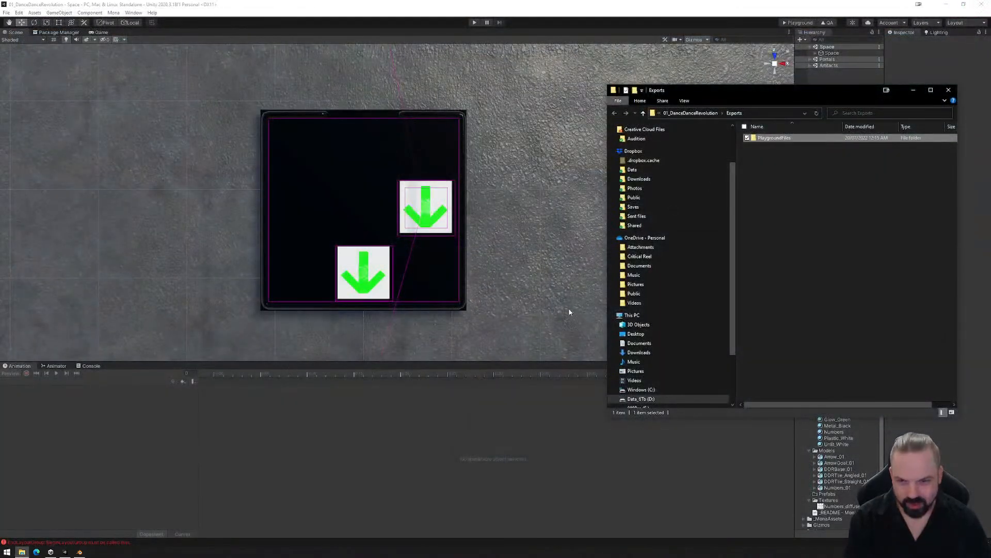
# - Delete the PlaygroundFiles folder from Exports and close the file window
pyautogui.click(769, 140)
pyautogui.press('Delete')
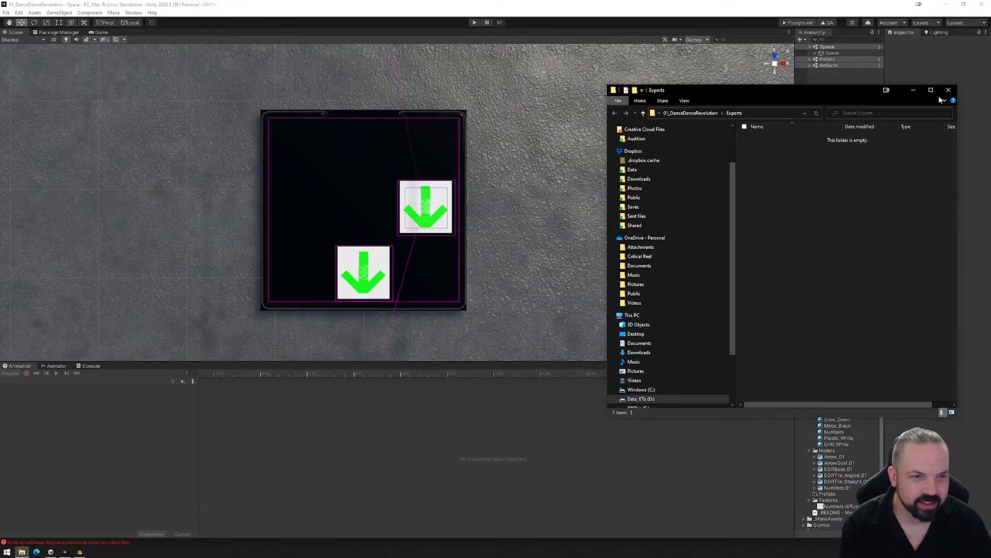
pyautogui.click(948, 90)
# - Select R_ScoreCheck under DDR_Set (1) in the scene to bring up its animation clips
pyautogui.keyDown('alt'); pyautogui.moveTo(454, 272); pyautogui.dragTo(392, 227); pyautogui.keyUp('alt')
pyautogui.scroll(2, 393, 227)
pyautogui.click(817, 53)
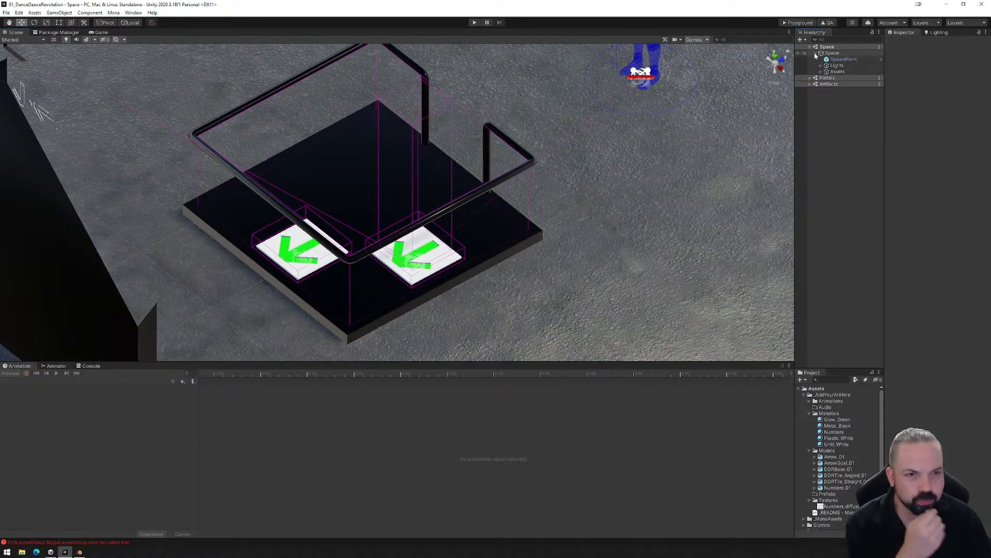
pyautogui.click(822, 71)
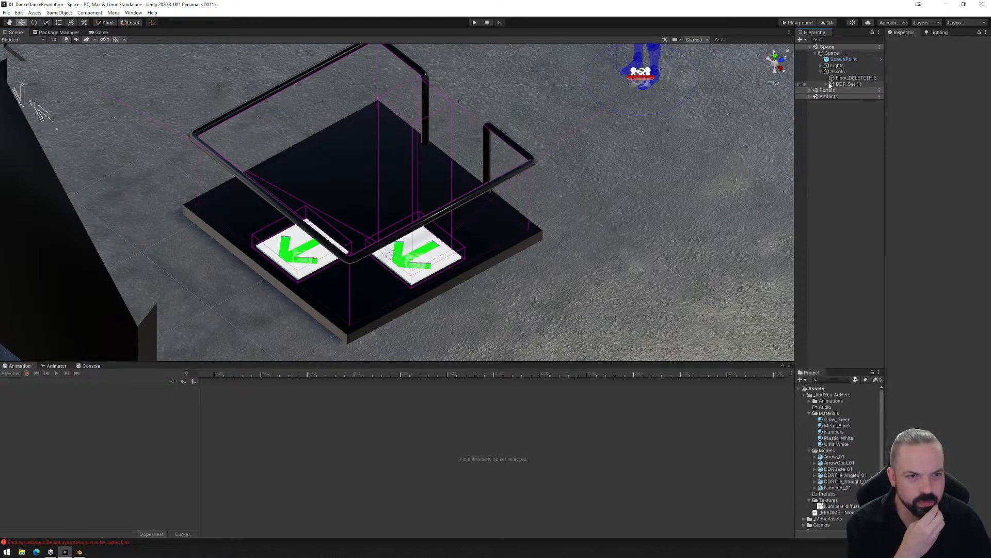
pyautogui.click(827, 84)
pyautogui.click(843, 122)
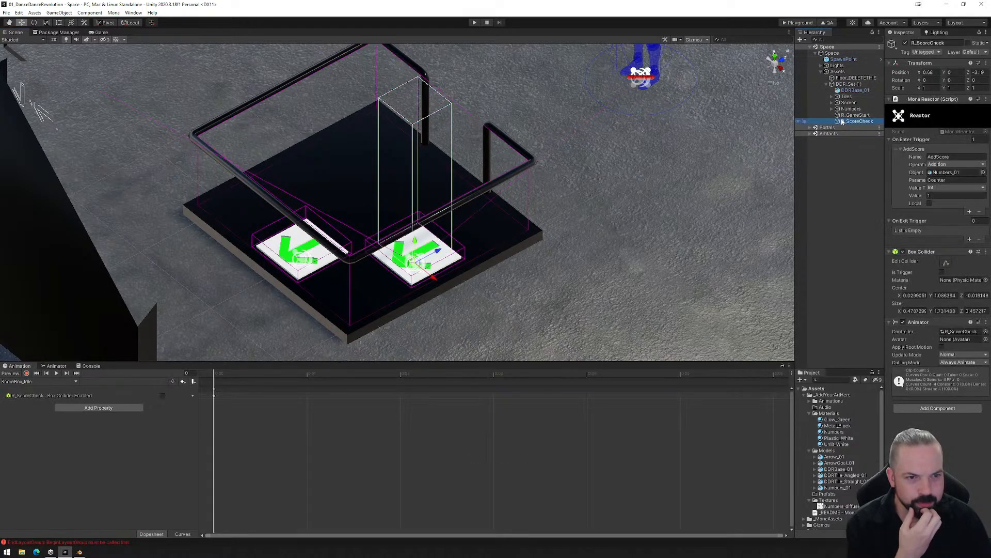
pyautogui.scroll(-4, 465, 439)
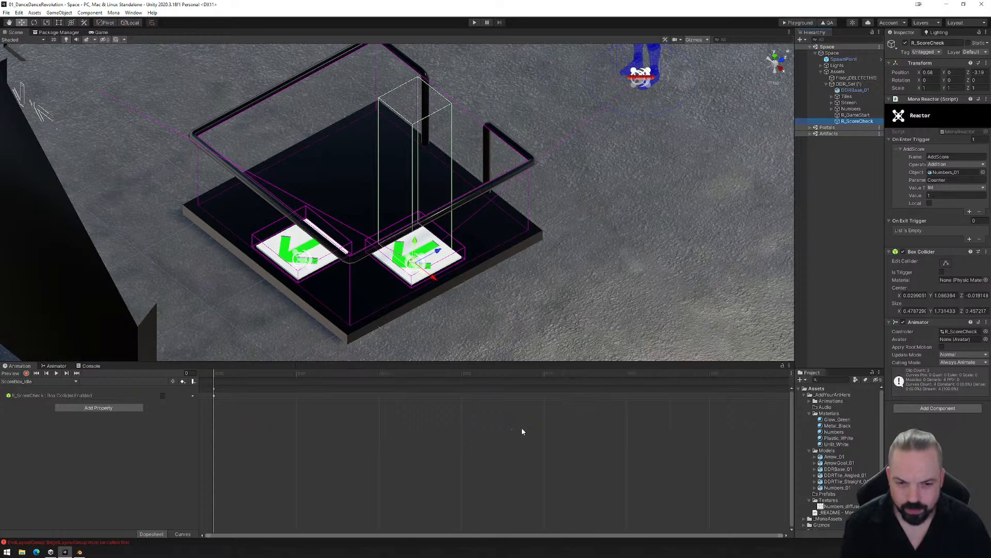
pyautogui.scroll(4, 500, 437)
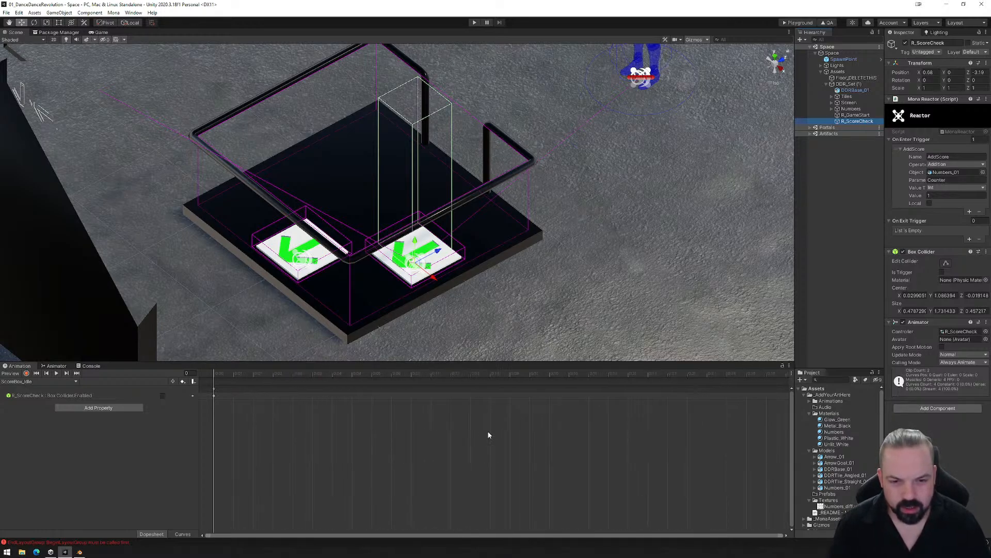
pyautogui.scroll(-4, 485, 429)
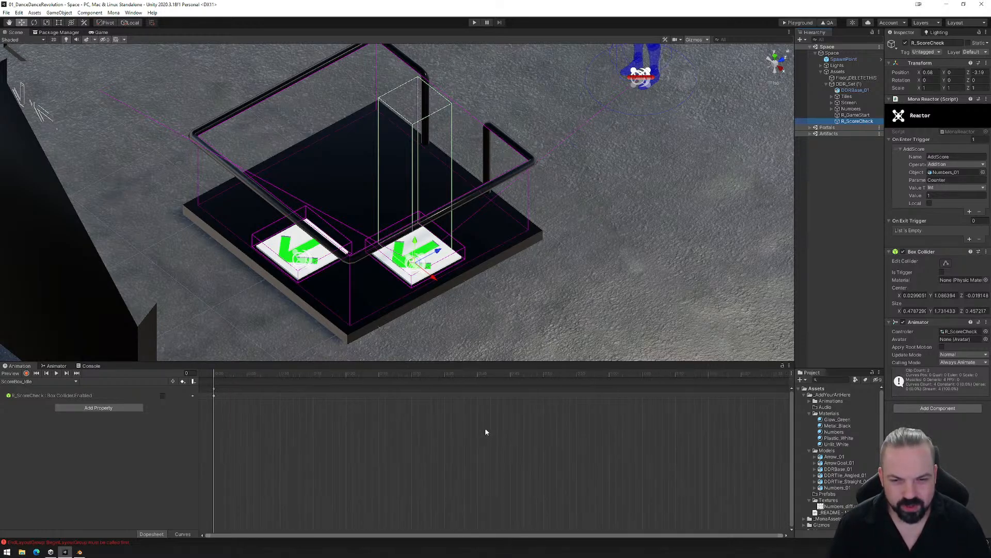
pyautogui.scroll(2, 488, 416)
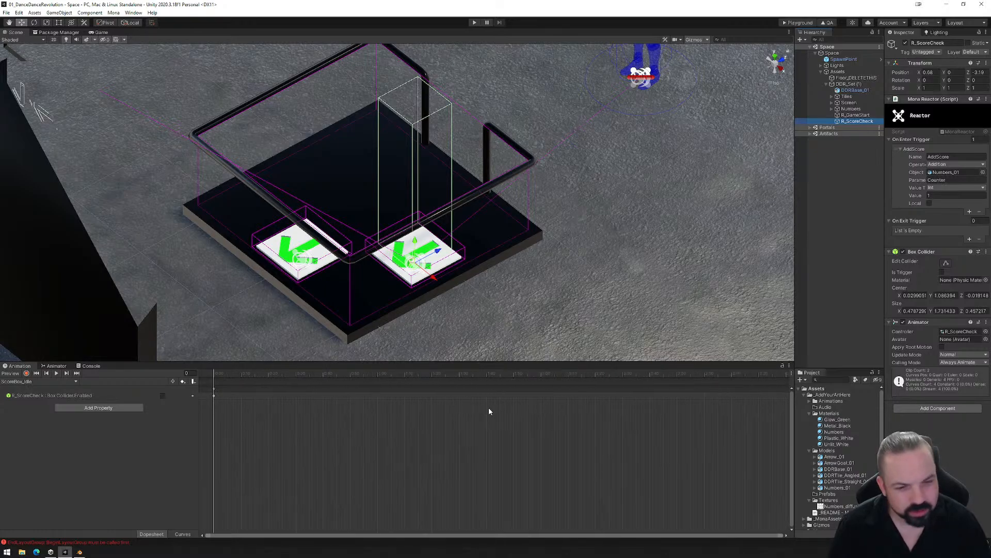
pyautogui.scroll(1, 489, 411)
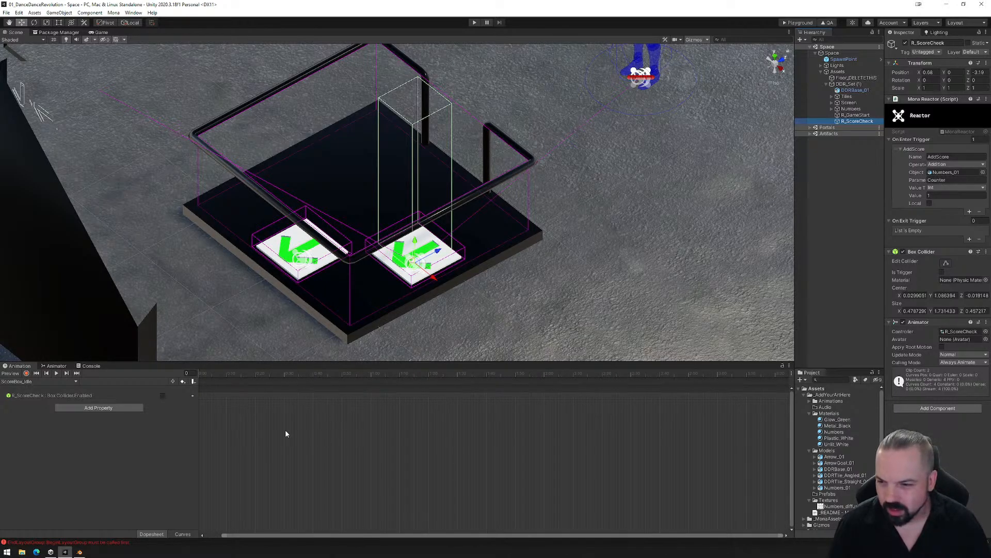
pyautogui.click(59, 383)
pyautogui.click(309, 432)
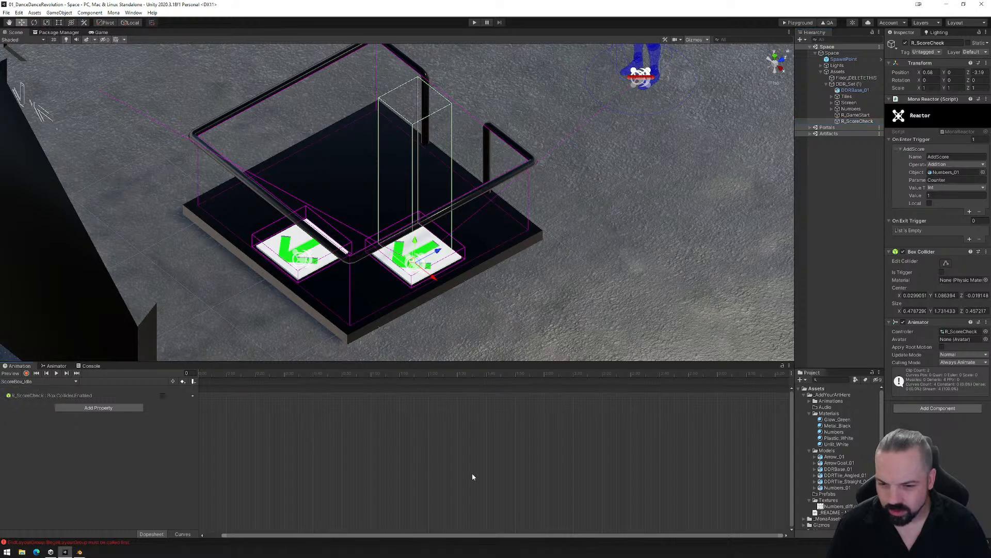
pyautogui.moveTo(382, 534); pyautogui.dragTo(331, 535)
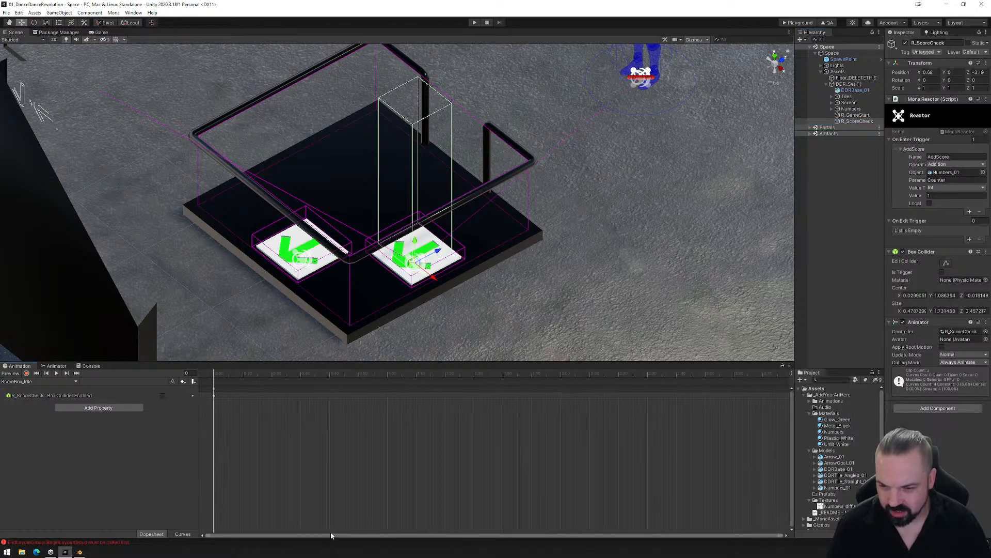
# - In ScoreBox_Idle, record a first-frame key for R_ScoreCheck's Box Collider center at X 0.03 and Z 0.01
pyautogui.moveTo(213, 374); pyautogui.dragTo(202, 377)
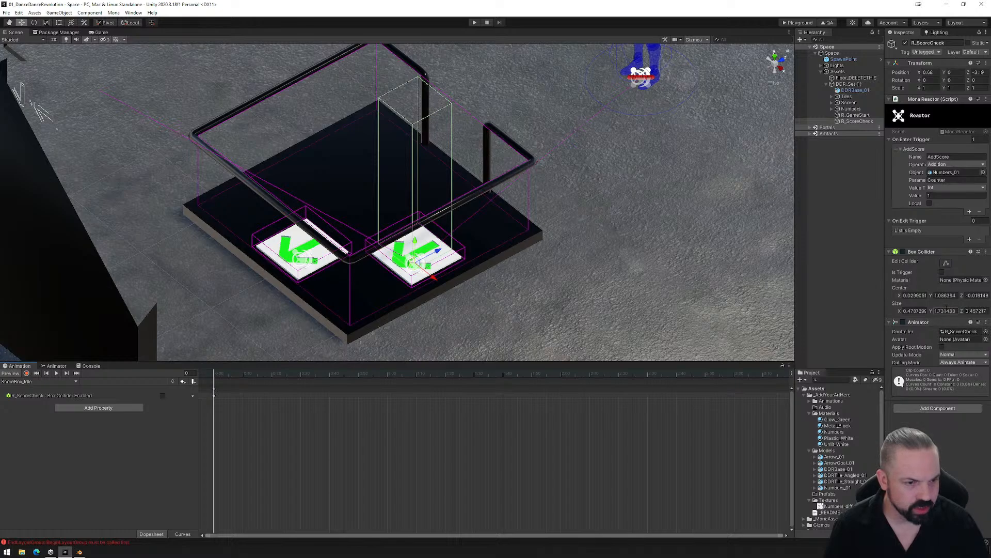
pyautogui.click(900, 296)
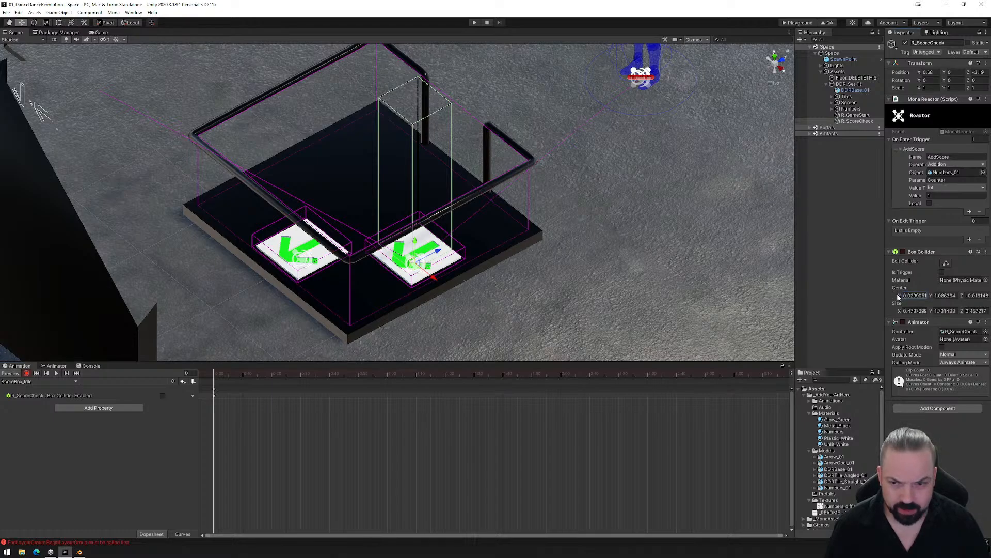
pyautogui.write('0.06')
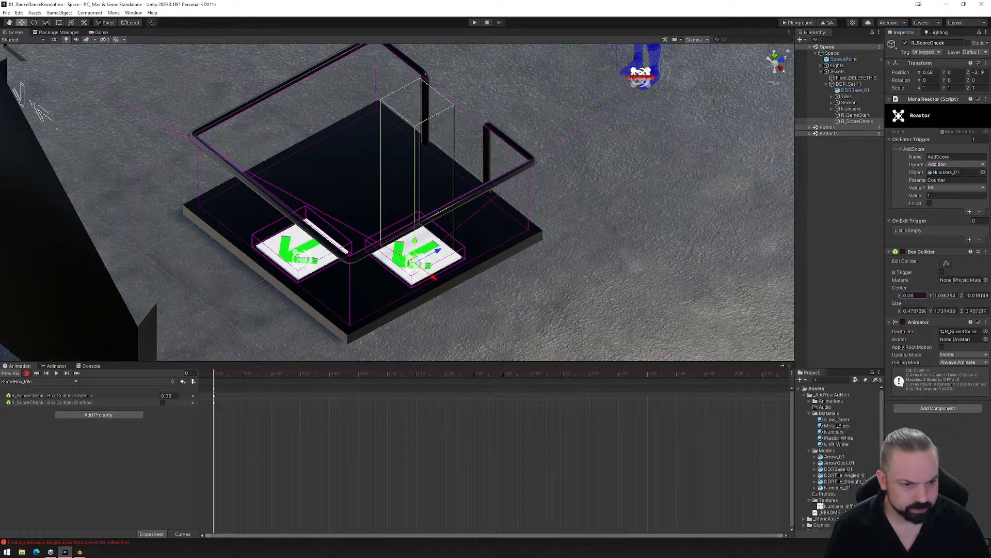
pyautogui.click(962, 294)
pyautogui.write('0.01')
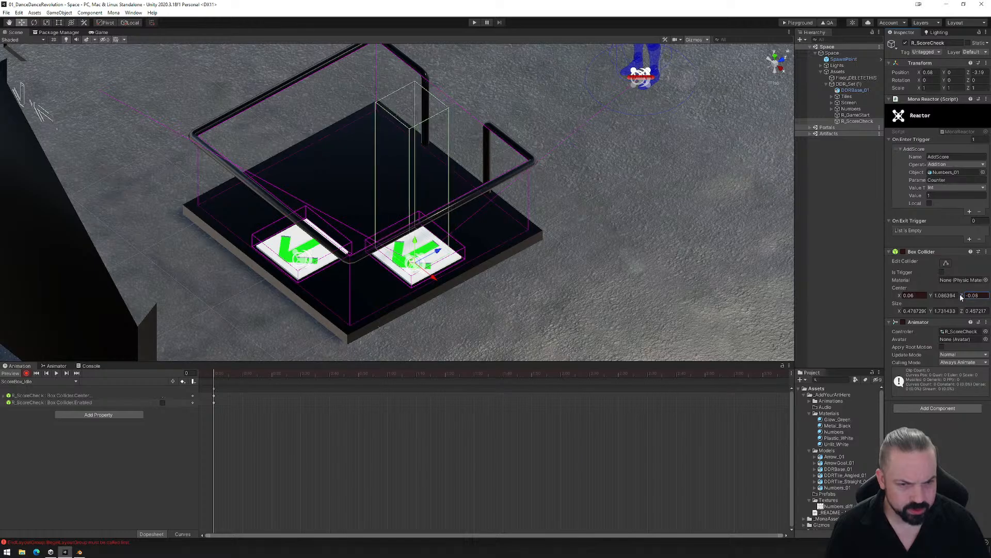
pyautogui.moveTo(961, 295); pyautogui.dragTo(959, 295)
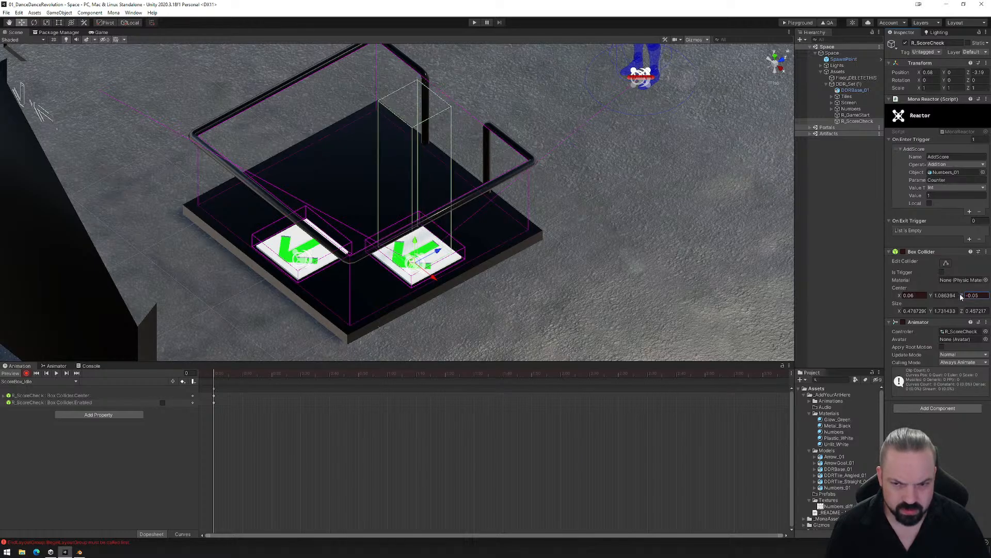
pyautogui.click(775, 55)
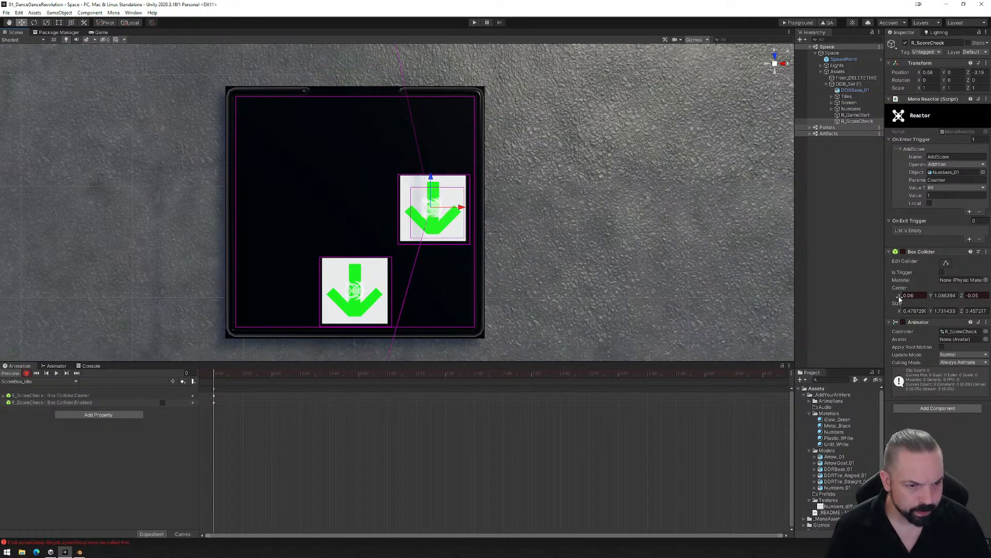
pyautogui.click(899, 296)
pyautogui.write('0')
pyautogui.moveTo(897, 297); pyautogui.dragTo(898, 298)
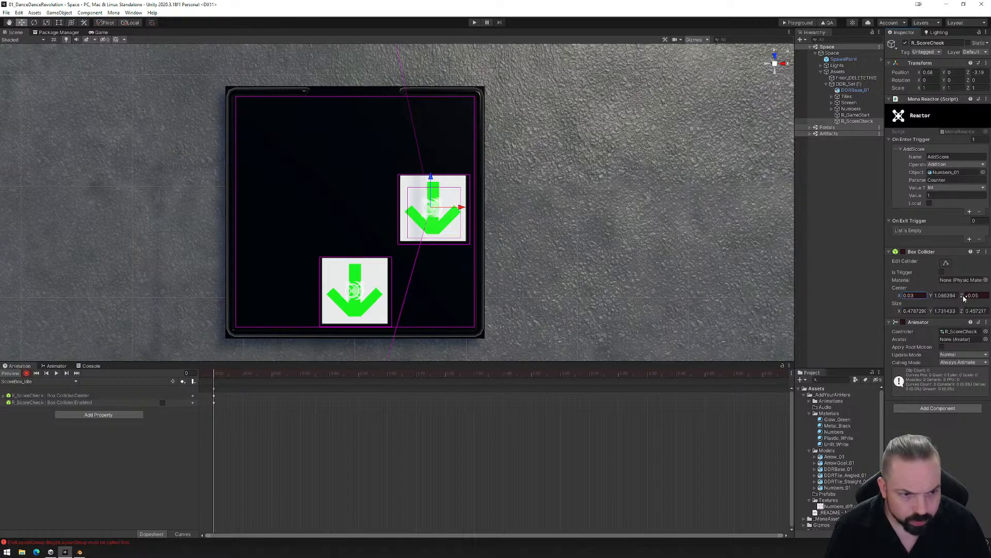
pyautogui.moveTo(963, 295); pyautogui.dragTo(961, 296)
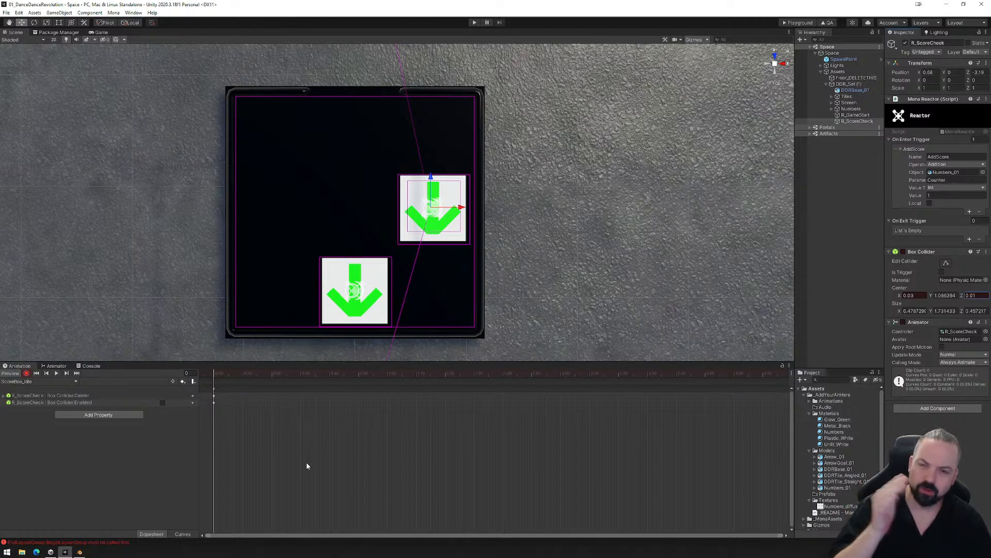
# - In the ScoreBox_Play clip, shift the keyframes at 1:39 and those at the clip's end one frame later
pyautogui.click(54, 382)
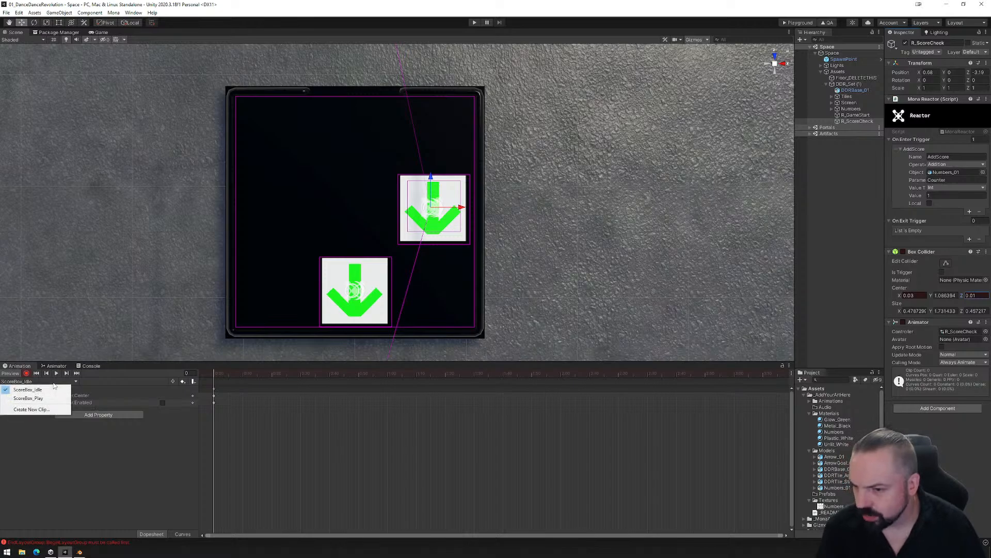
pyautogui.click(52, 398)
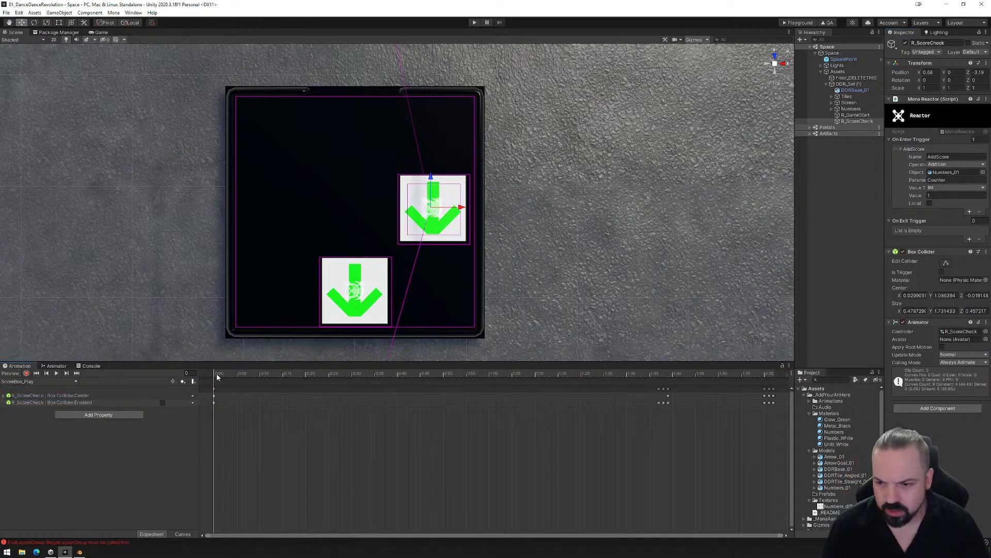
pyautogui.moveTo(216, 376); pyautogui.dragTo(665, 379)
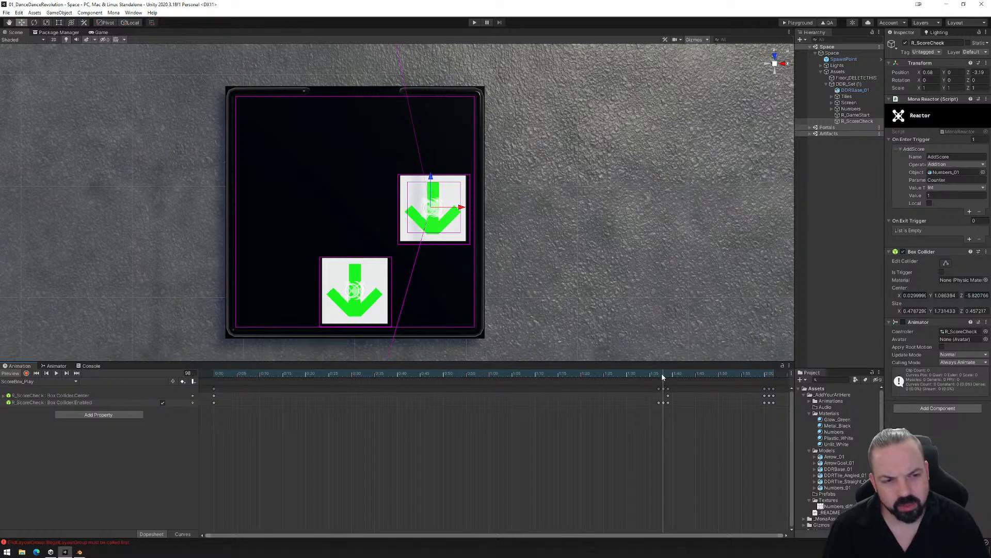
pyautogui.moveTo(663, 377)
pyautogui.mouseDown()
pyautogui.moveTo(701, 380)
pyautogui.moveTo(669, 380)
pyautogui.mouseUp()
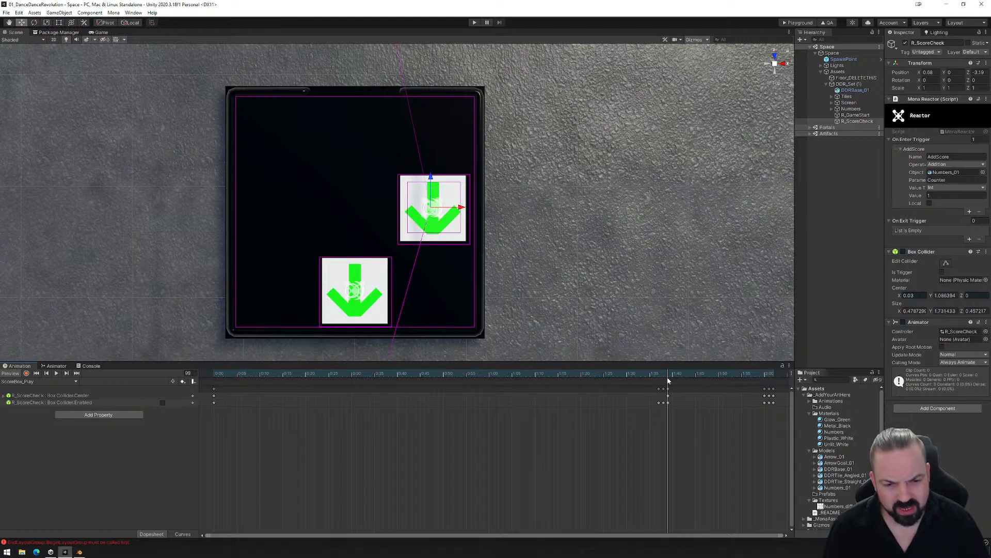
pyautogui.click(667, 390)
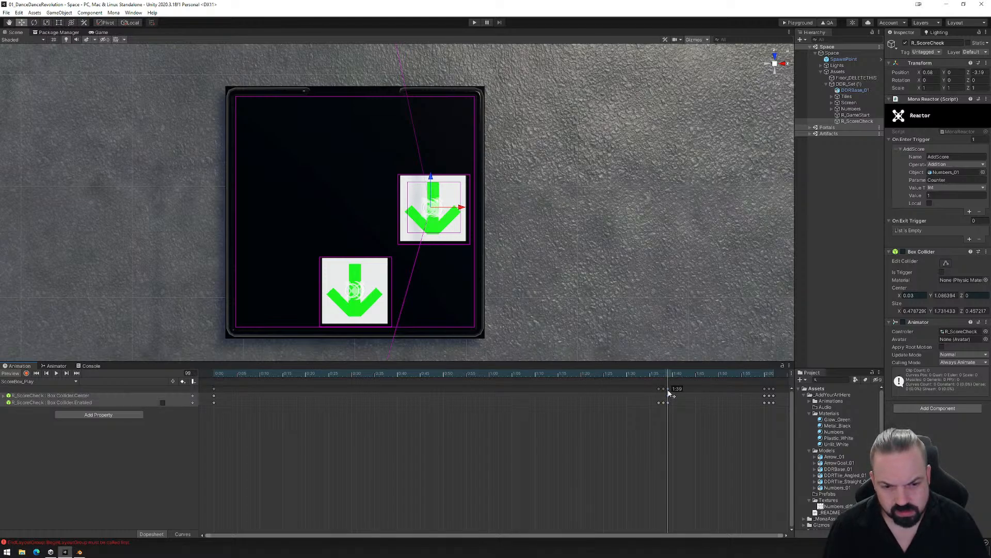
pyautogui.moveTo(673, 390); pyautogui.dragTo(675, 390)
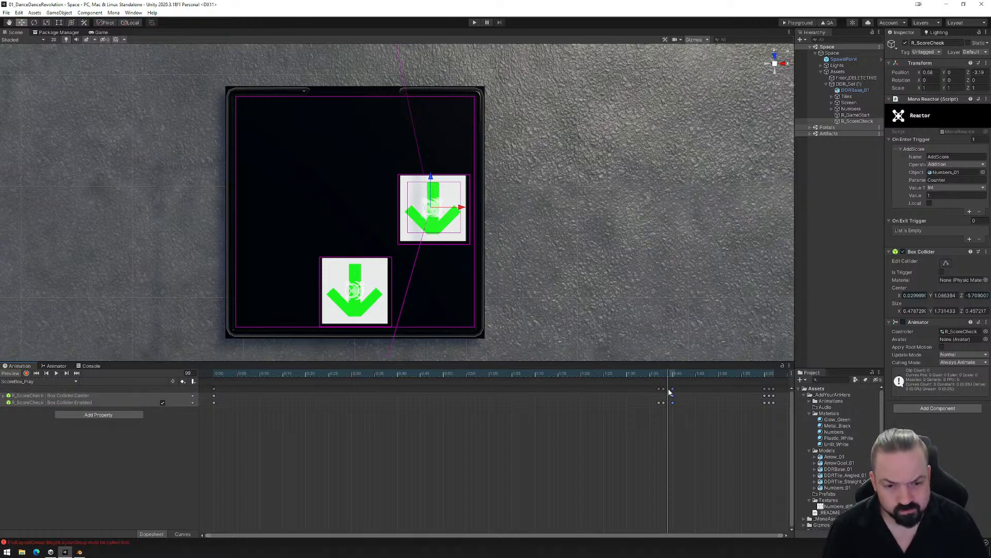
pyautogui.click(664, 373)
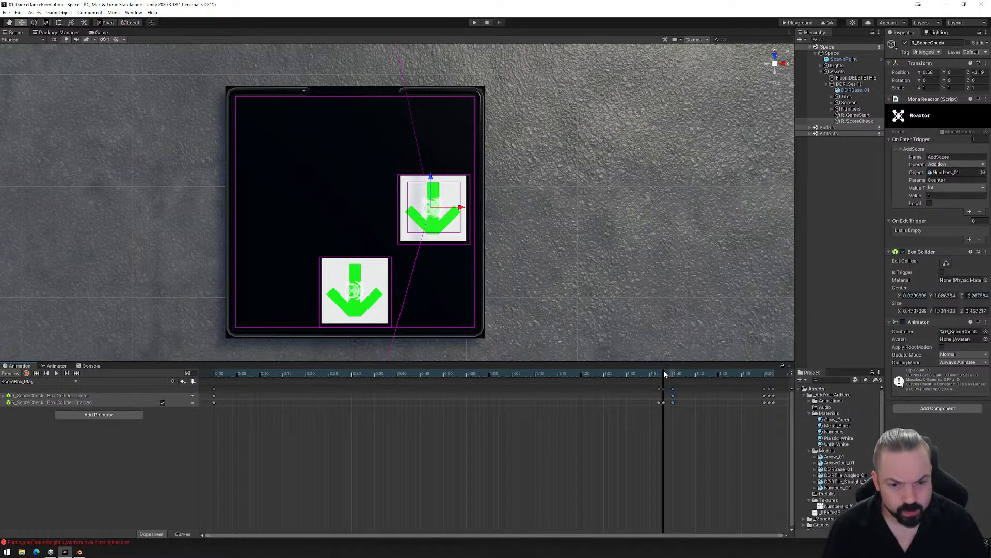
pyautogui.moveTo(664, 373); pyautogui.dragTo(201, 375)
pyautogui.click(750, 374)
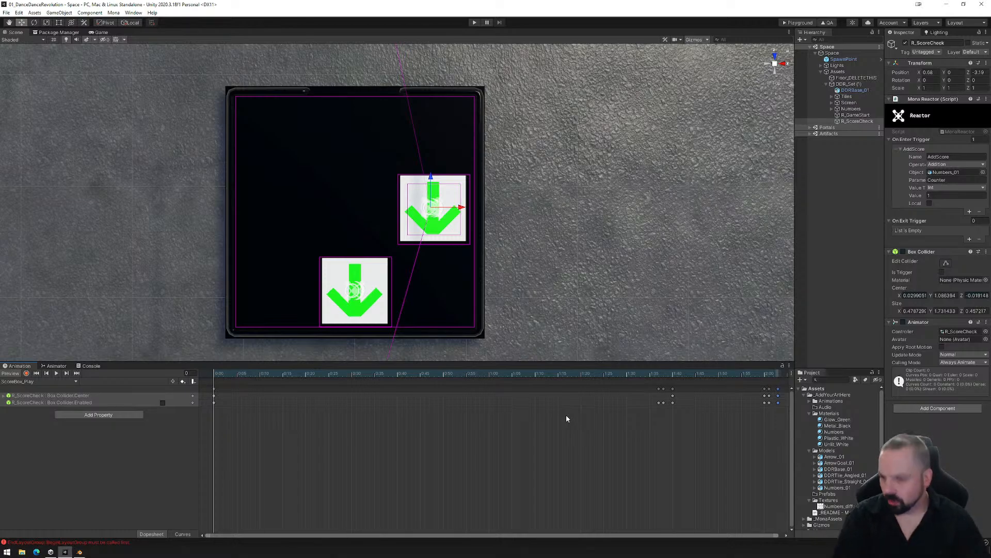
# - Expand the Numbers group, bring up the animation clips of Numbers_01 and select its child Numbers_0
pyautogui.click(842, 109)
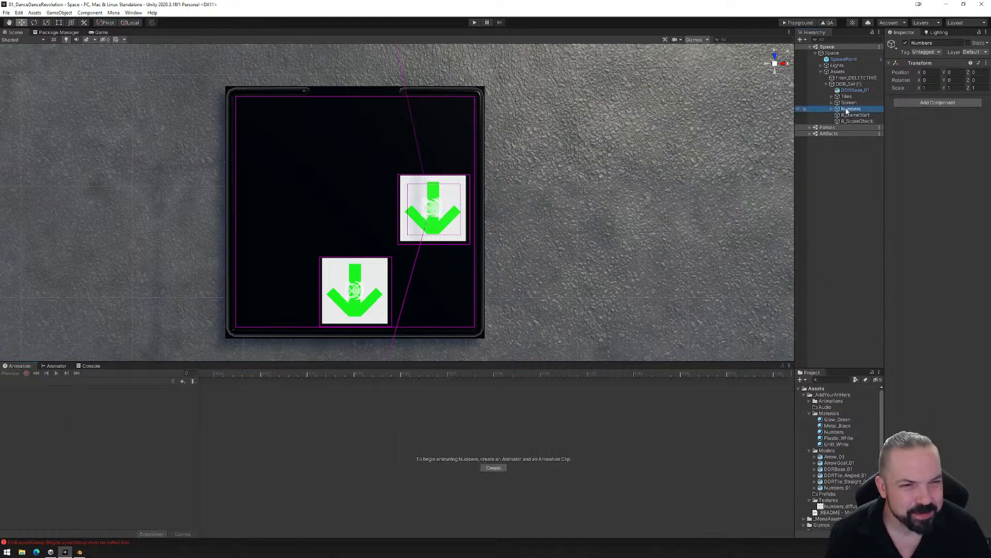
pyautogui.click(834, 109)
pyautogui.click(840, 115)
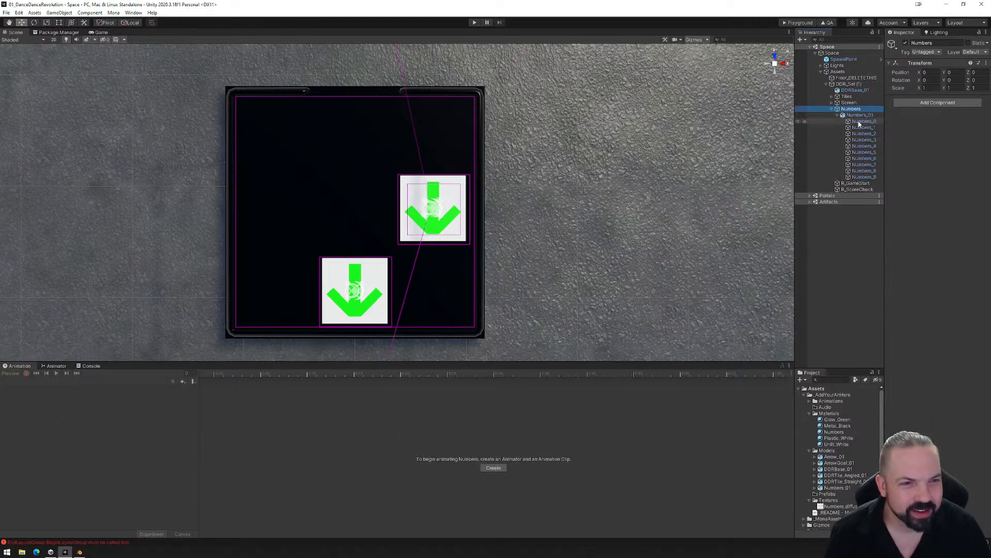
pyautogui.click(54, 366)
pyautogui.click(26, 366)
pyautogui.click(859, 115)
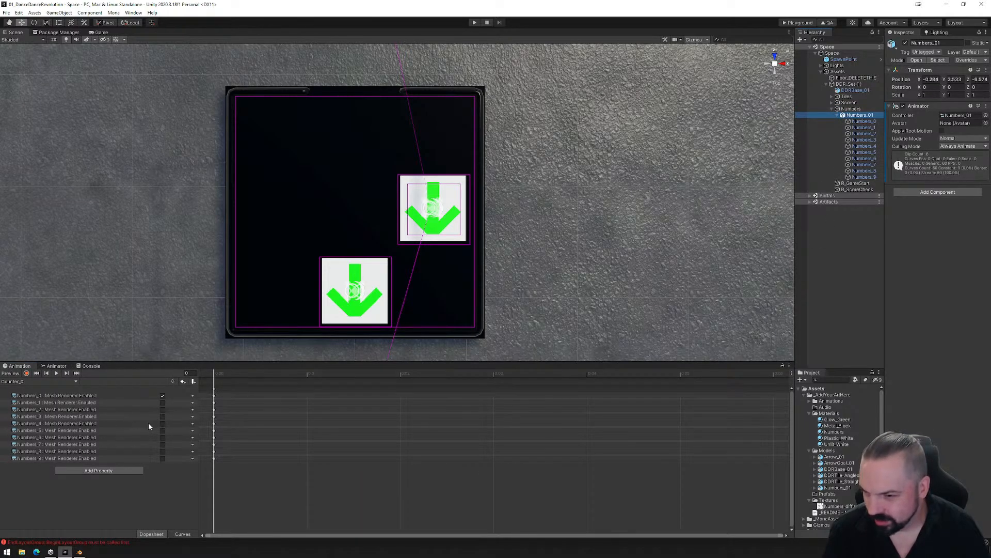
pyautogui.click(863, 121)
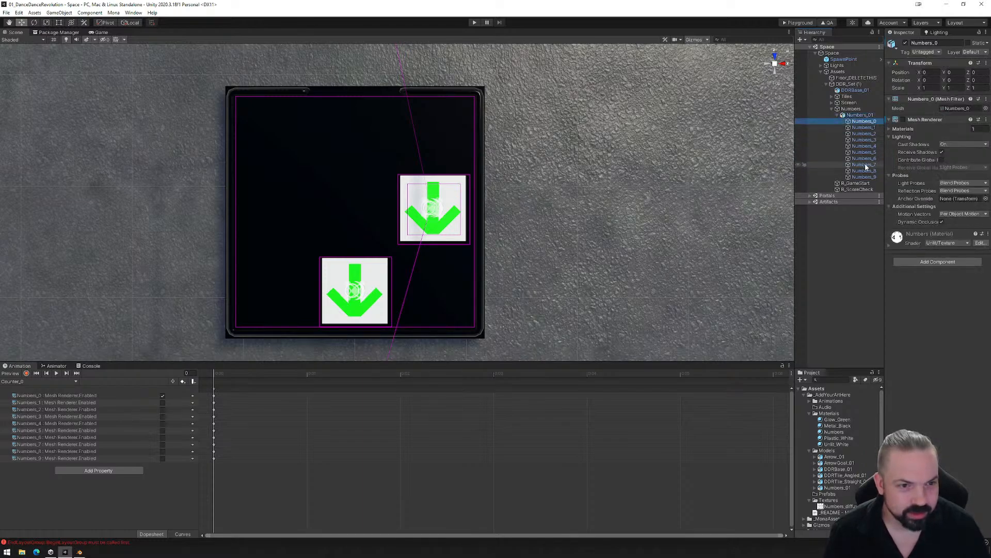
# - Create a new animation clip for Numbers_01 named Counter_6.anim in the Animations folder
pyautogui.click(46, 382)
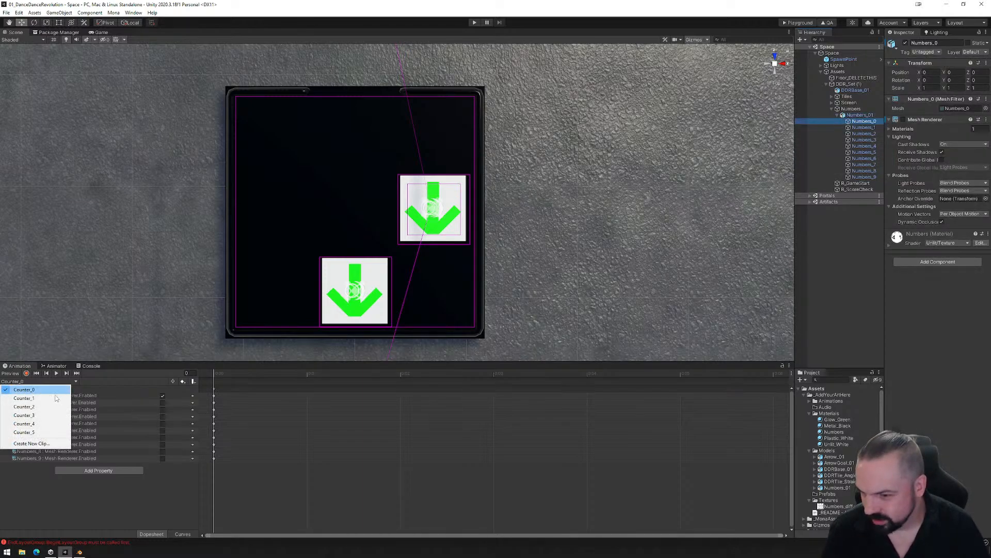
pyautogui.click(50, 444)
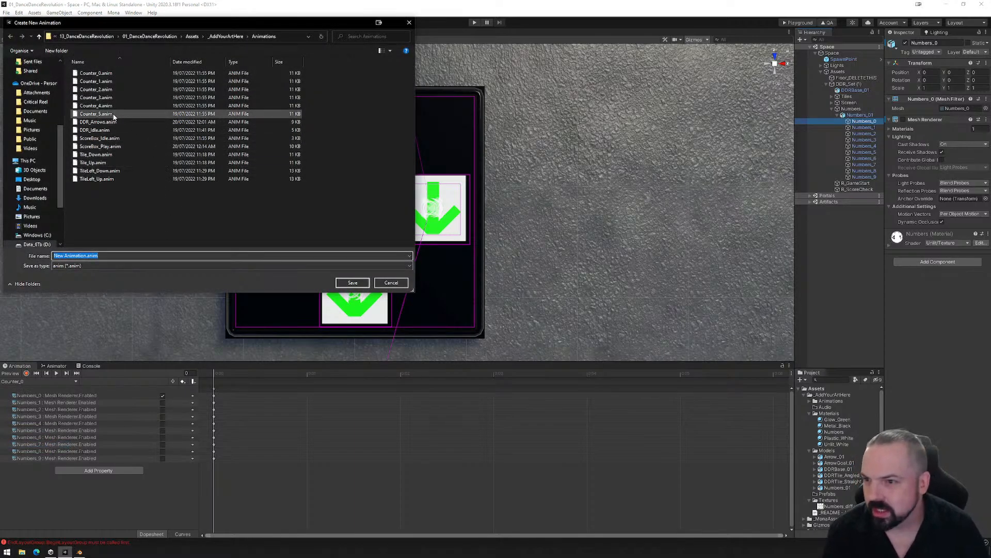
pyautogui.click(96, 113)
pyautogui.click(73, 256)
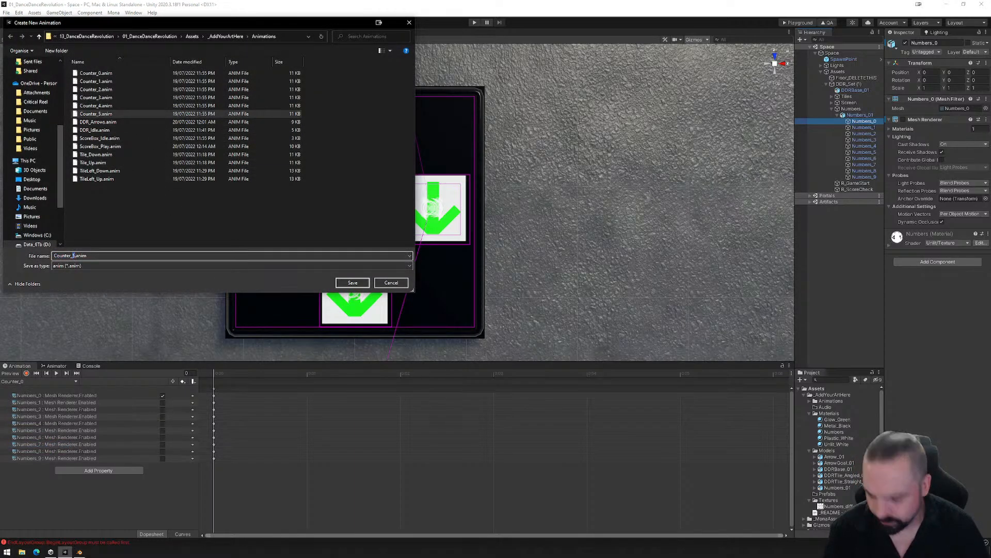
pyautogui.press('Delete')
pyautogui.write('6')
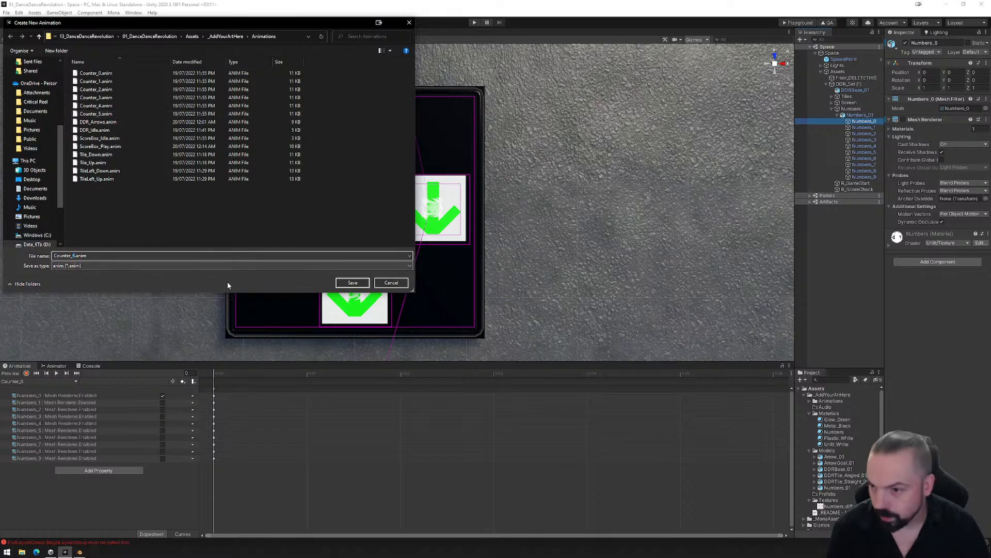
pyautogui.click(353, 283)
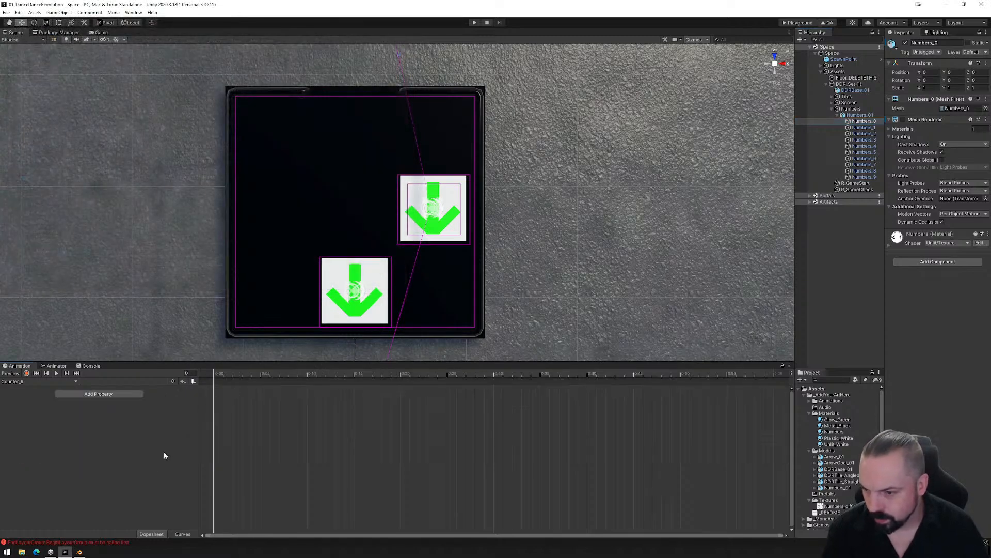
# - Record first-frame keys in Counter_6 that disable the Mesh Renderers of Numbers_0 to Numbers_9, except Numbers_6, which stays enabled
pyautogui.click(26, 372)
pyautogui.keyDown('shift'); pyautogui.click(864, 177); pyautogui.keyUp('shift')
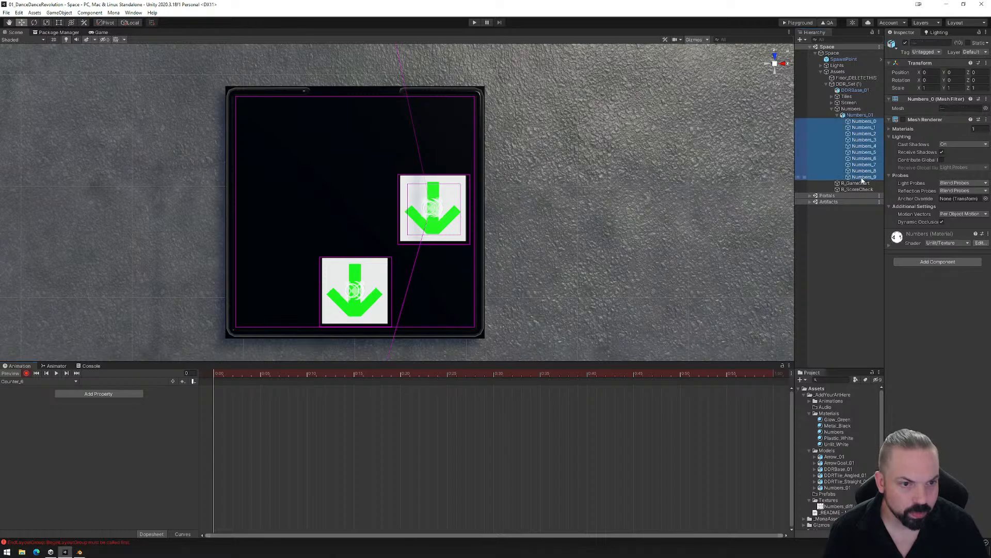
pyautogui.click(904, 119)
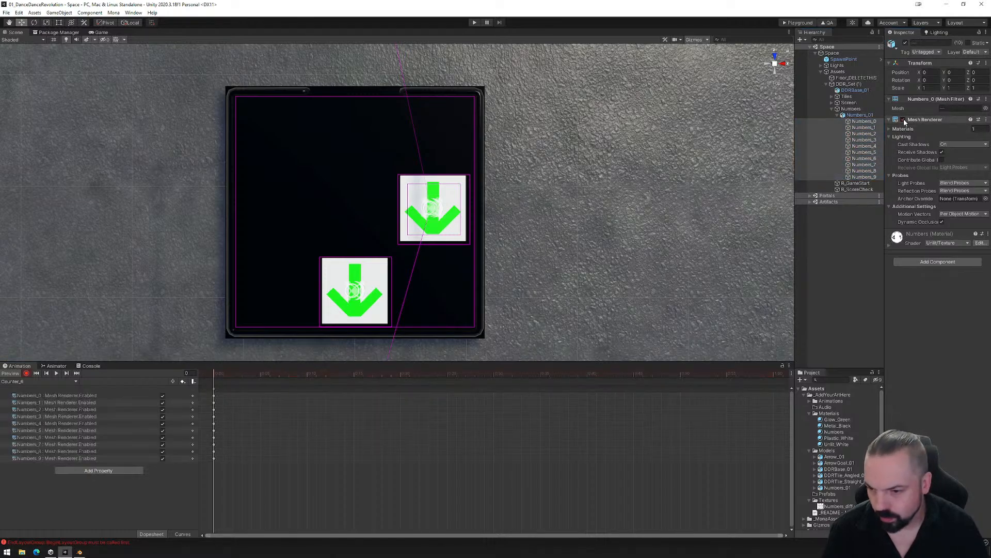
pyautogui.click(904, 120)
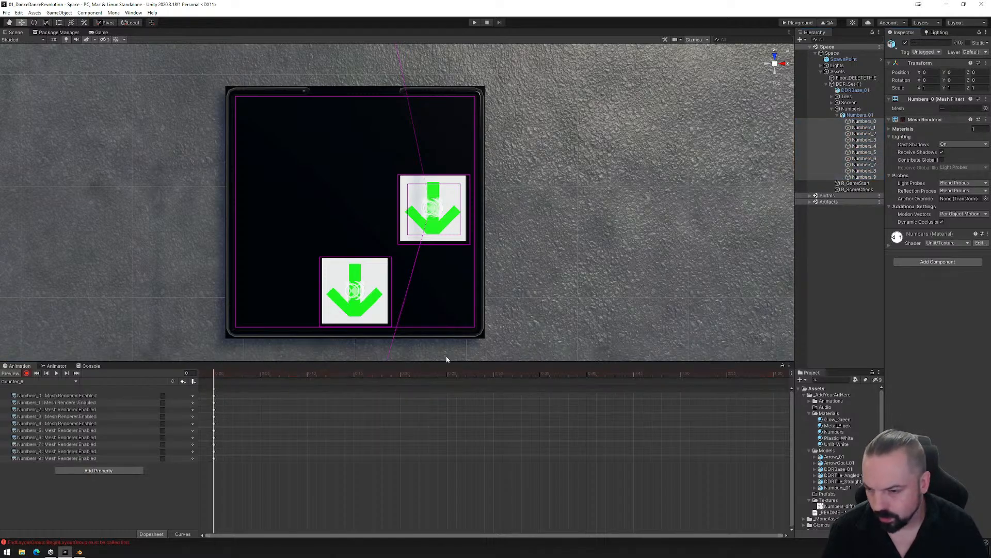
pyautogui.click(162, 437)
# - Create a new animation clip for Numbers_01 named Counter_7.anim in the Animations folder
pyautogui.click(71, 383)
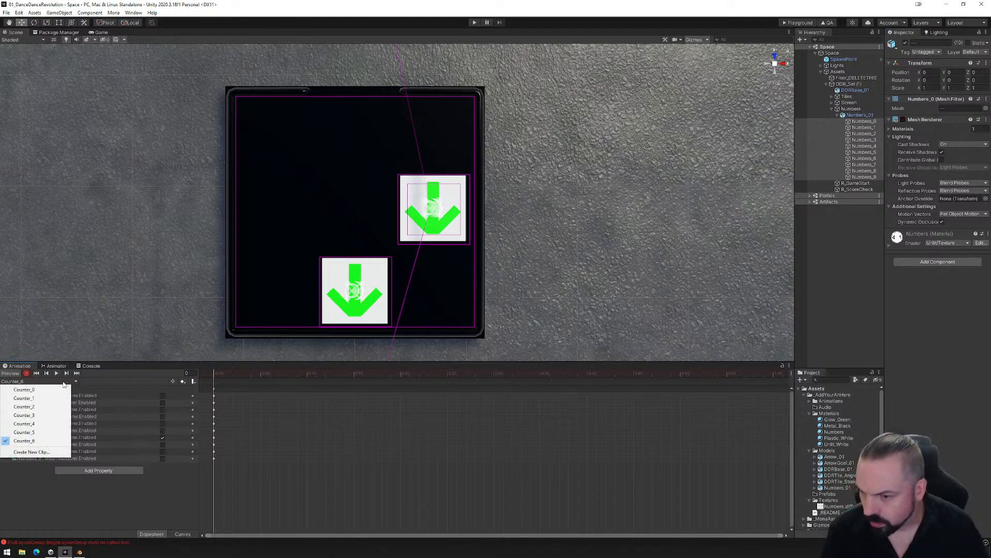
pyautogui.click(20, 452)
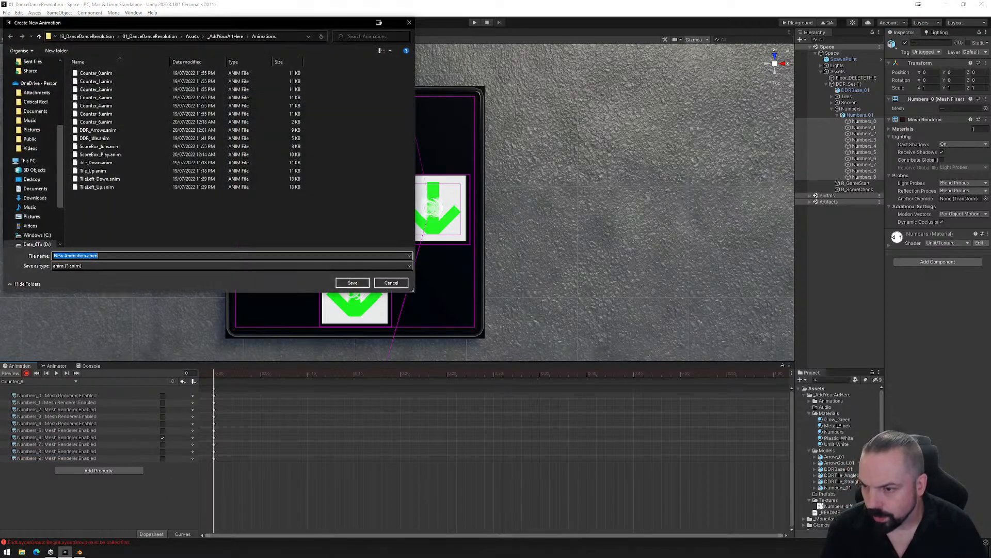
pyautogui.click(95, 122)
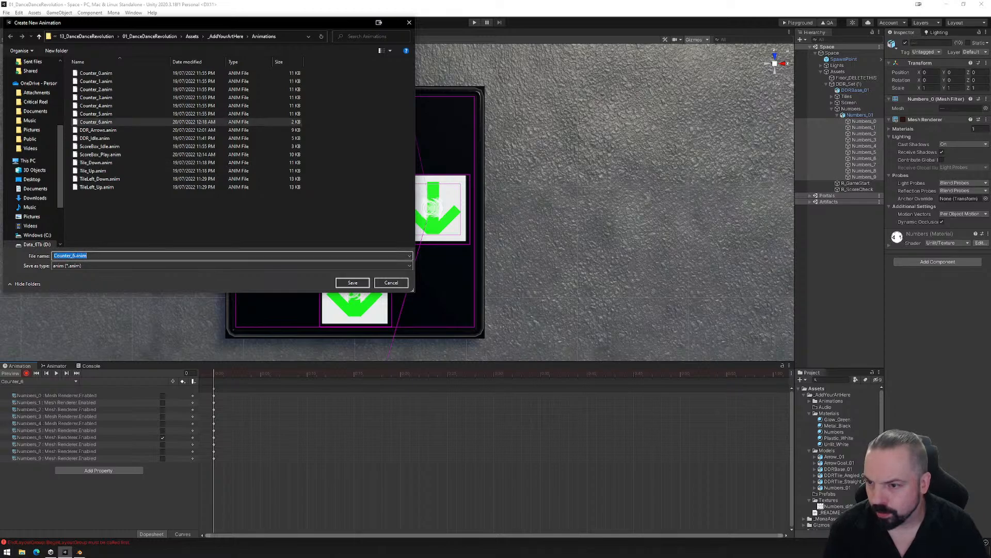
pyautogui.click(73, 255)
pyautogui.write('7')
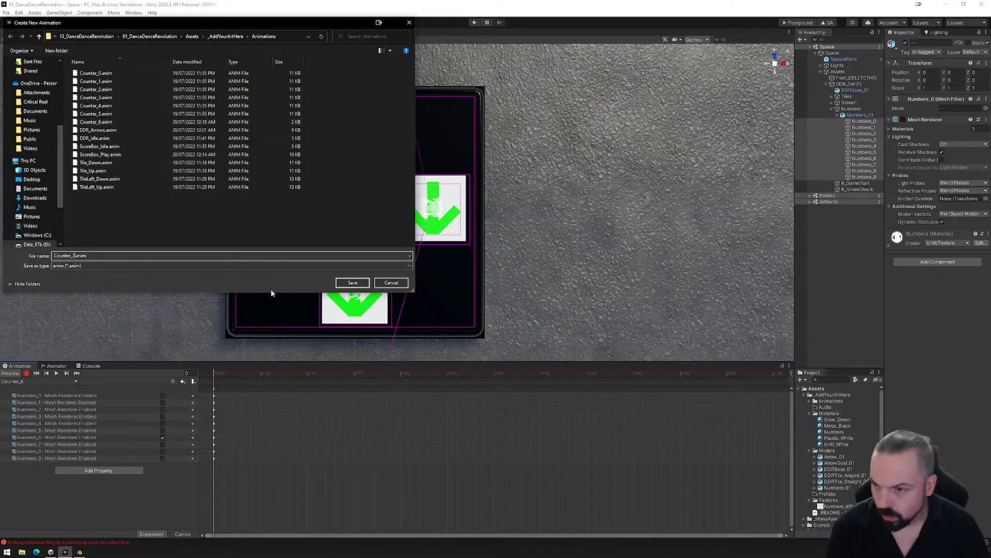
pyautogui.click(364, 282)
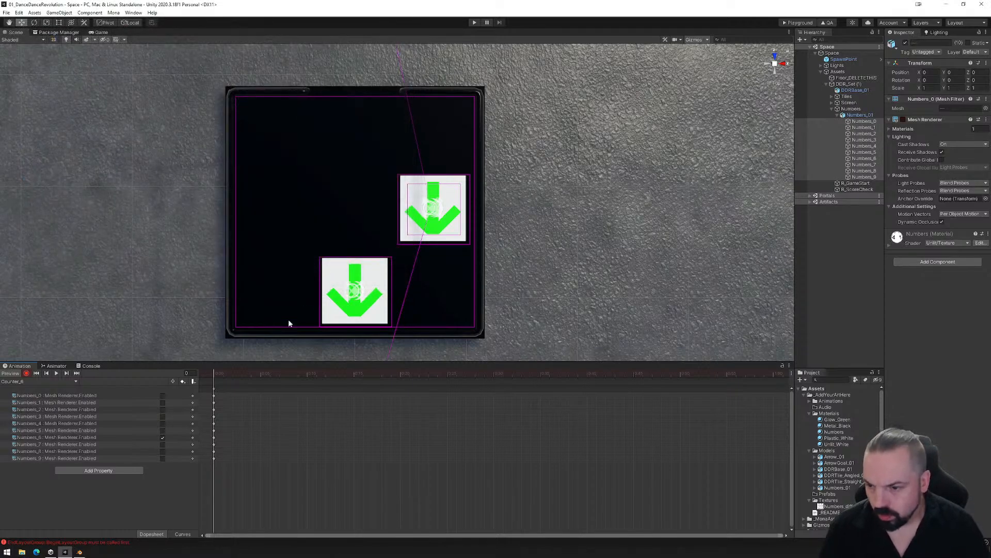
# - Record first-frame keys in Counter_7 that disable the Mesh Renderers of Numbers_0 to Numbers_9, except Numbers_7, which stays enabled
pyautogui.click(26, 373)
pyautogui.click(903, 119)
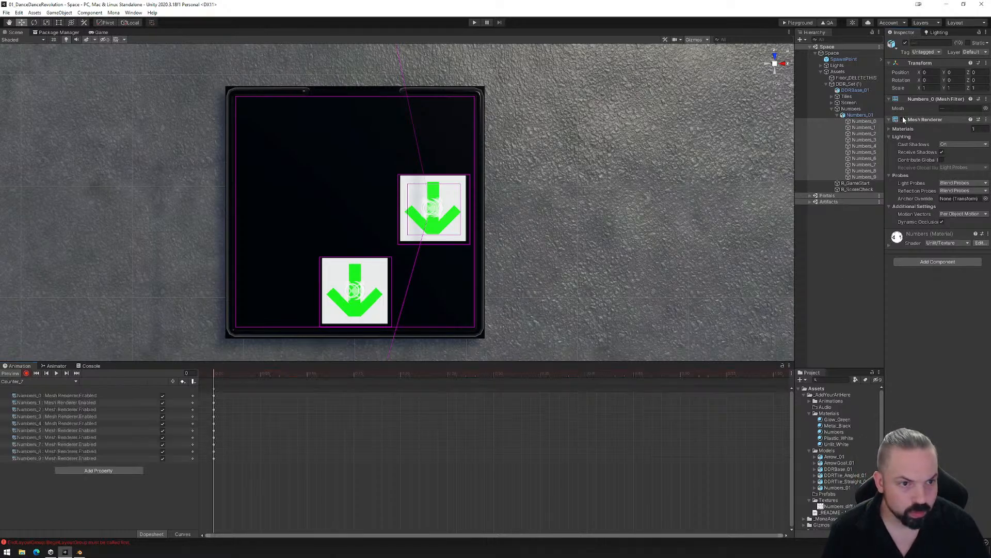
pyautogui.click(903, 120)
pyautogui.click(162, 444)
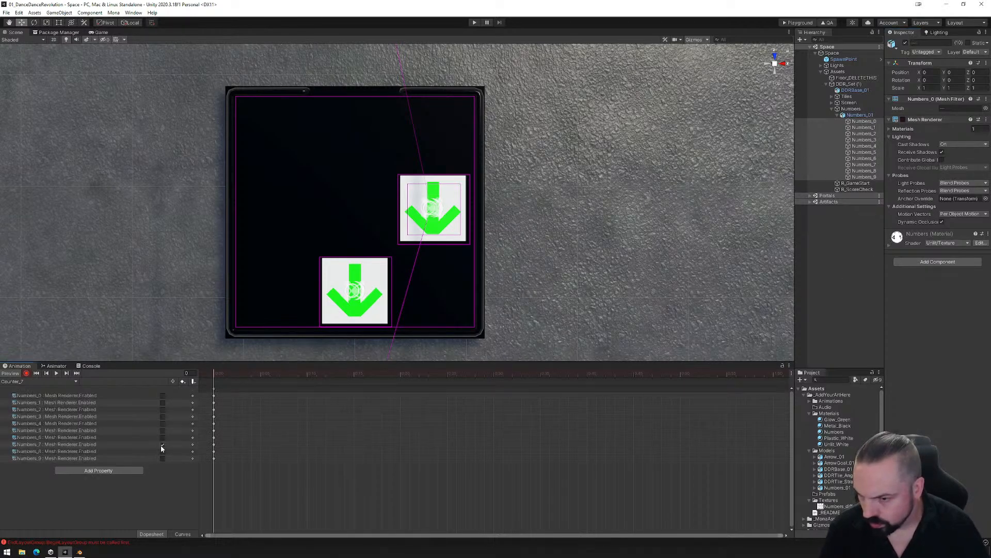
# - Create a new animation clip for Numbers_01 named Counter_8.anim in the Animations folder
pyautogui.click(63, 382)
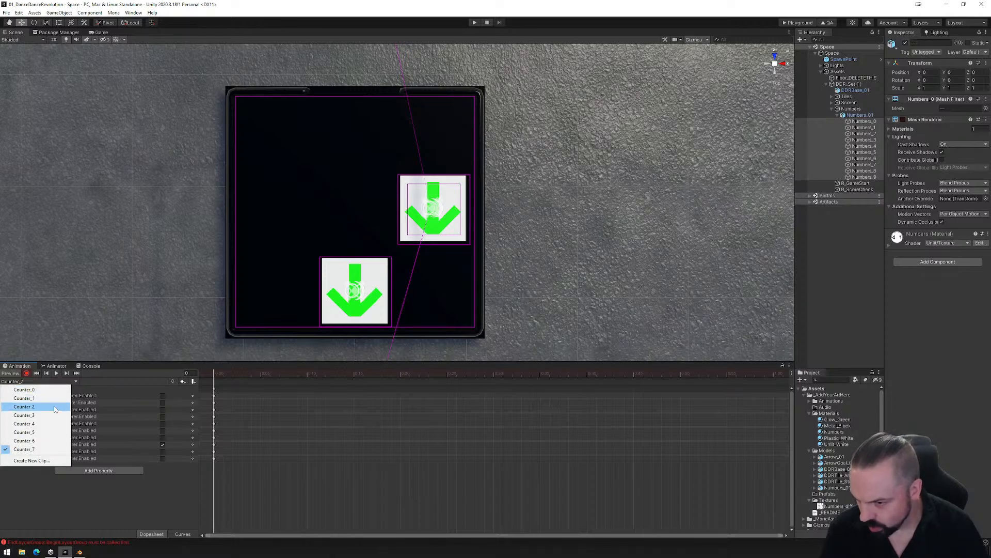
pyautogui.click(44, 461)
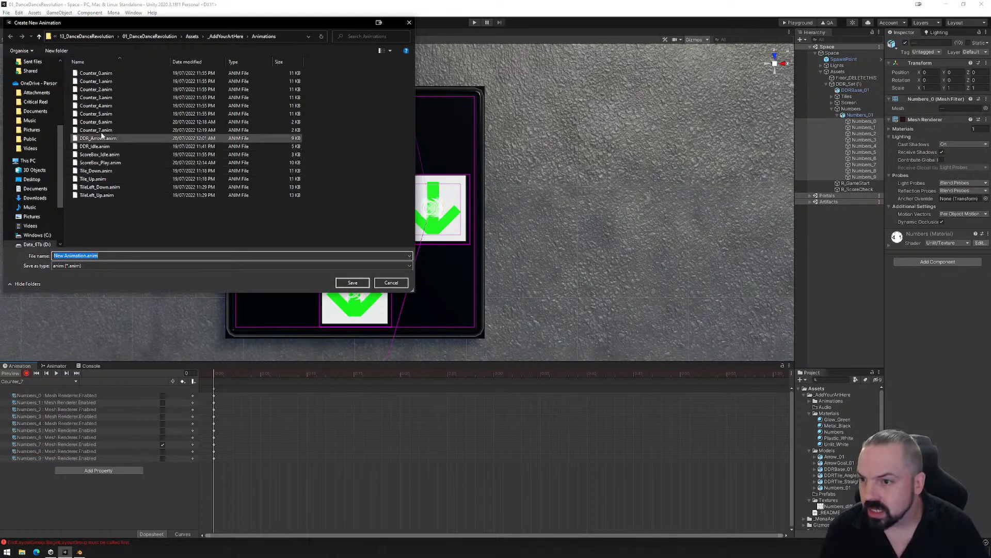
pyautogui.click(101, 130)
pyautogui.click(76, 256)
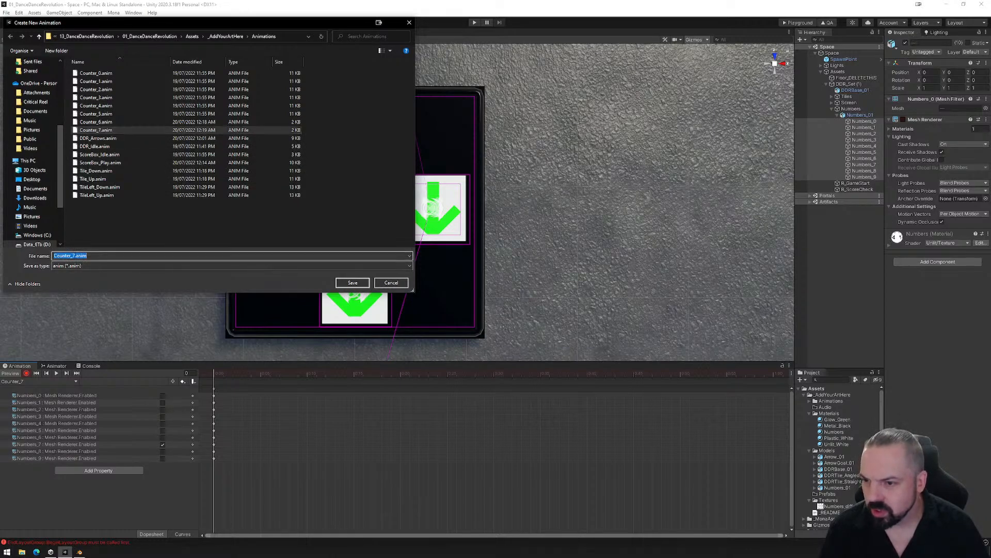
pyautogui.moveTo(76, 256); pyautogui.dragTo(72, 257)
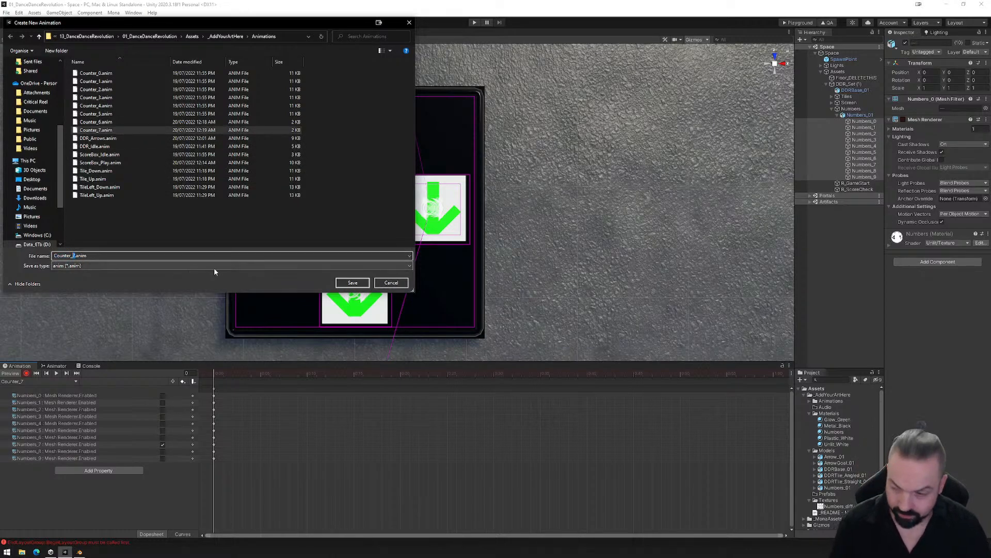
pyautogui.write('8')
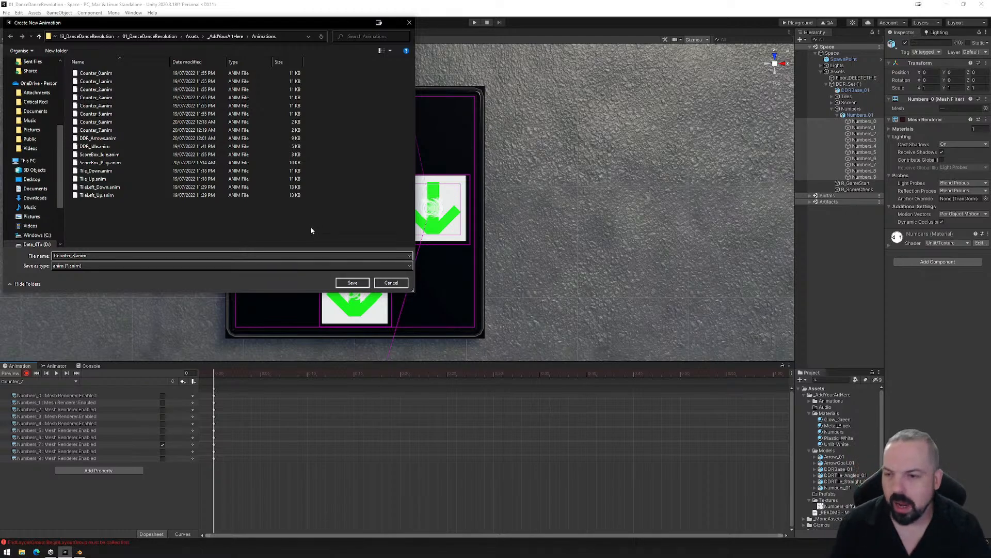
pyautogui.click(352, 282)
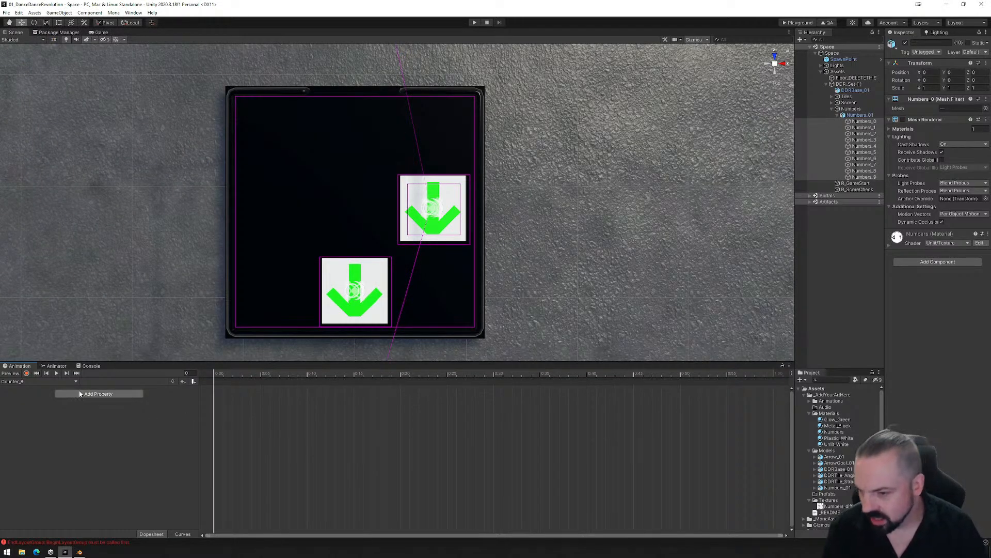
# - Record first-frame keys in Counter_8 that disable the Mesh Renderers of Numbers_0 to Numbers_9, except Numbers_8, which stays enabled
pyautogui.click(26, 373)
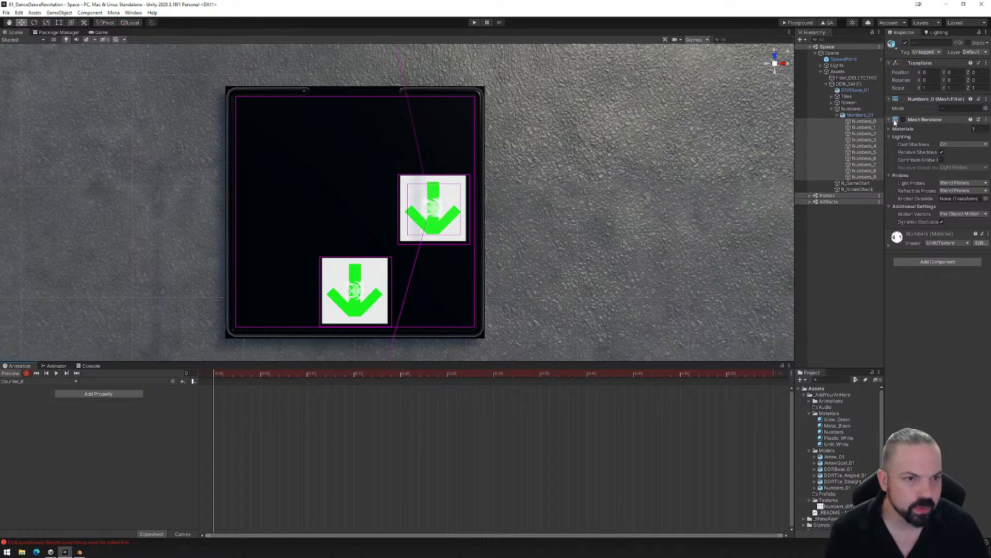
pyautogui.click(903, 120)
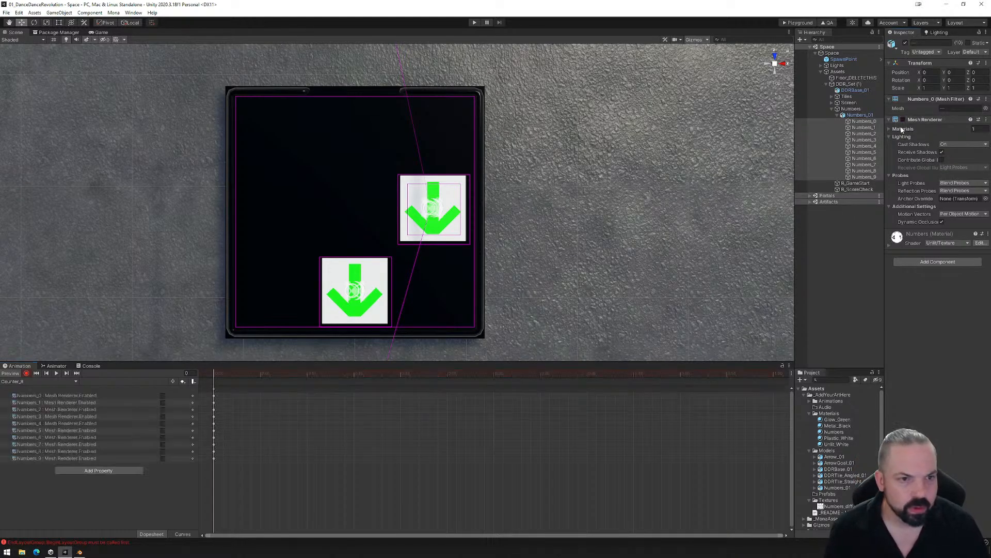
pyautogui.click(163, 451)
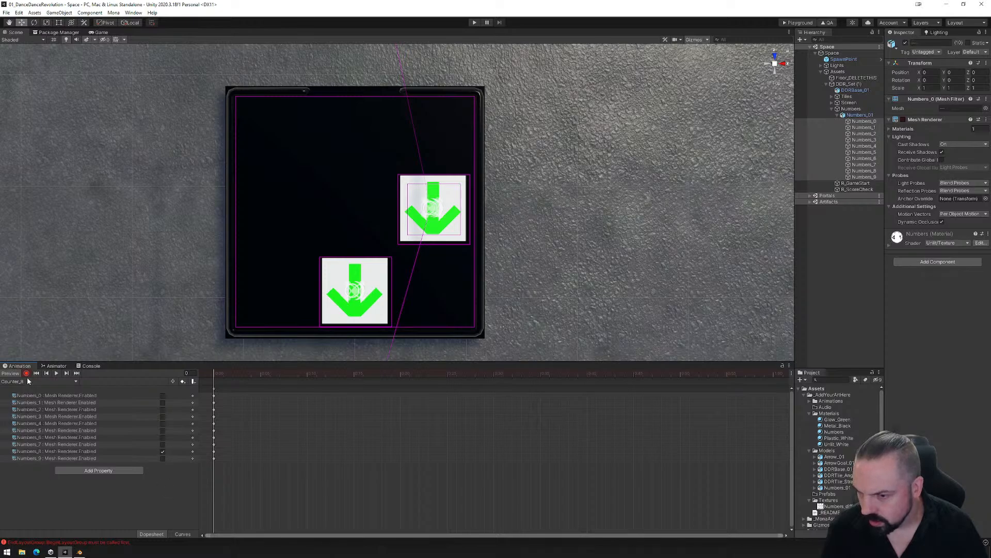
# - Create a new animation clip for Numbers_01 named Counter_9.anim in the Animations folder
pyautogui.click(72, 382)
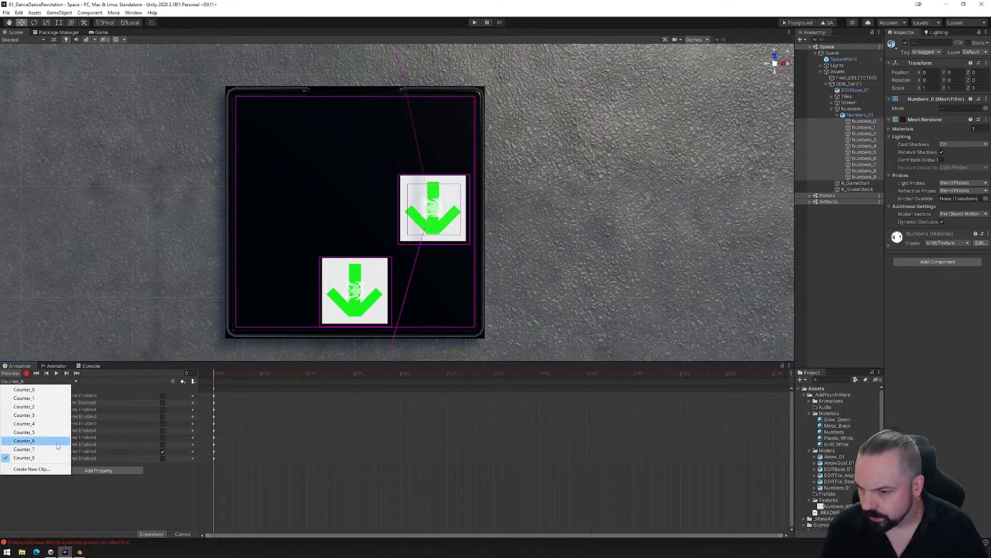
pyautogui.click(31, 471)
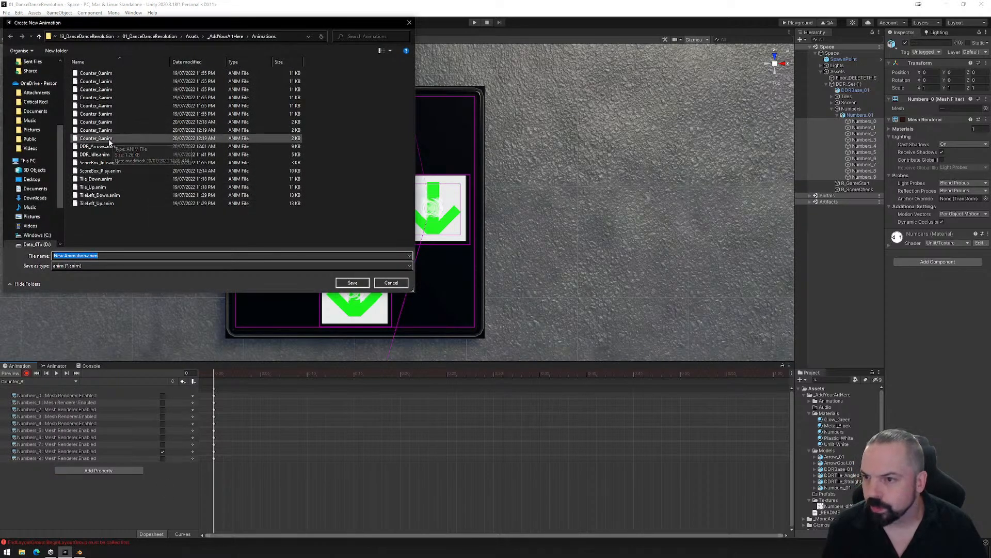
pyautogui.click(72, 255)
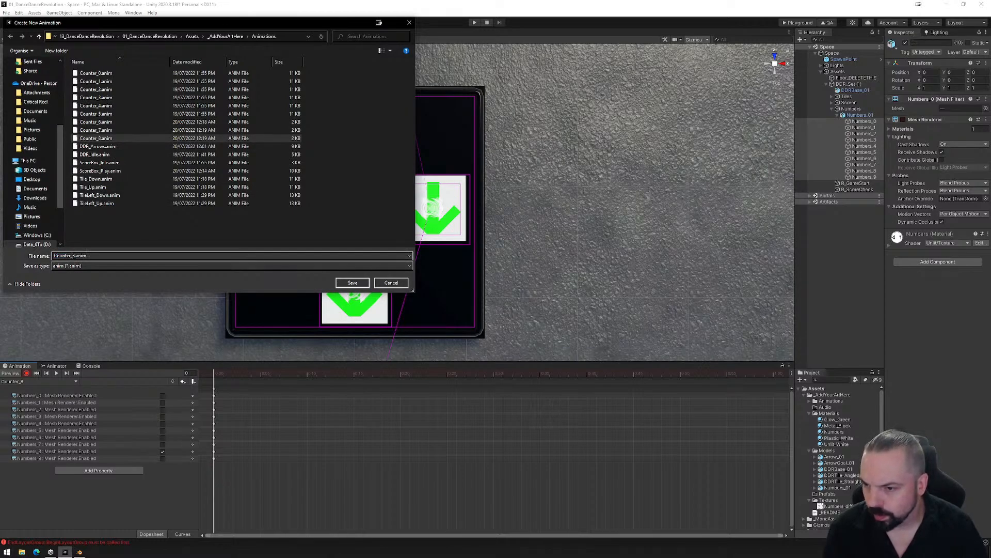
pyautogui.press('Delete')
pyautogui.write('9')
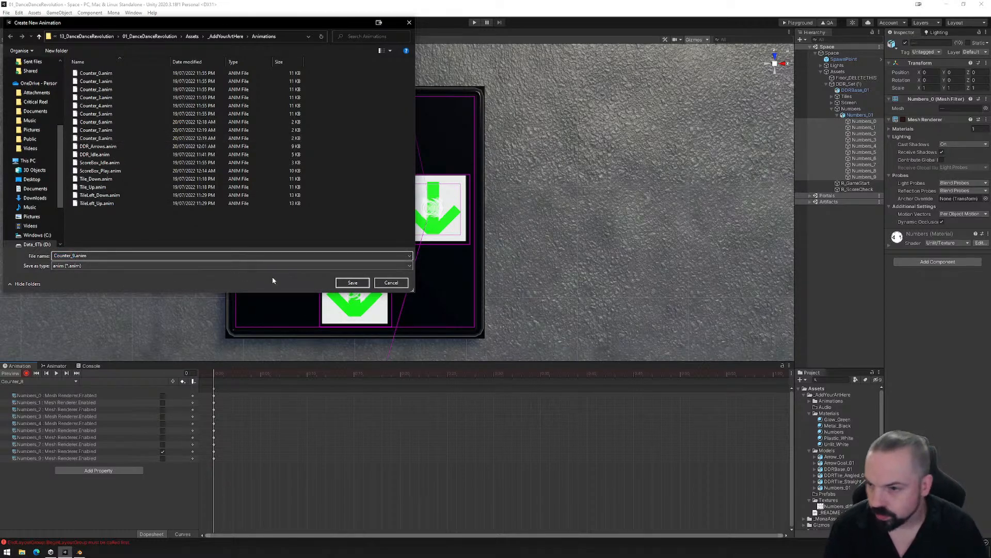
pyautogui.click(353, 283)
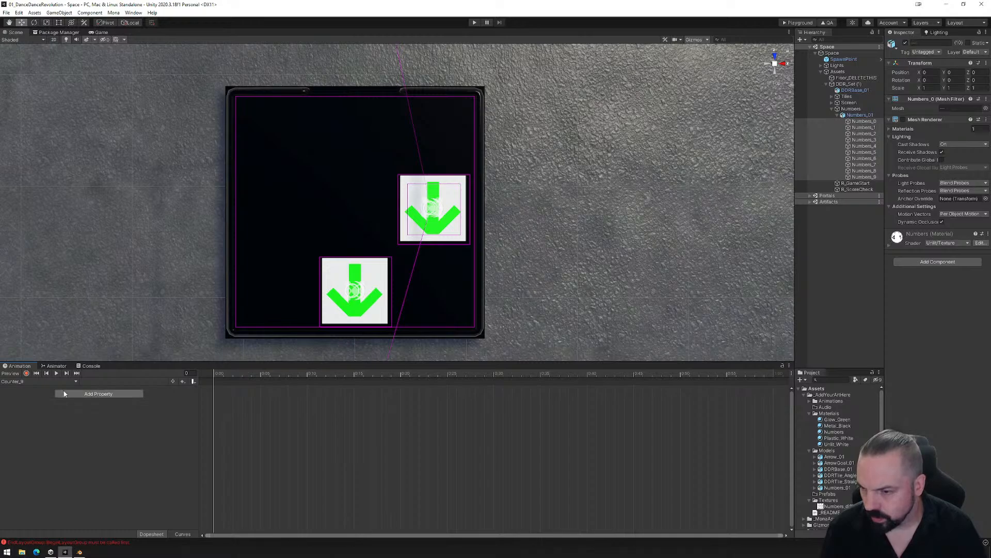
# - Record first-frame keys in Counter_9 that disable the Mesh Renderers of Numbers_0 to Numbers_9
pyautogui.click(26, 373)
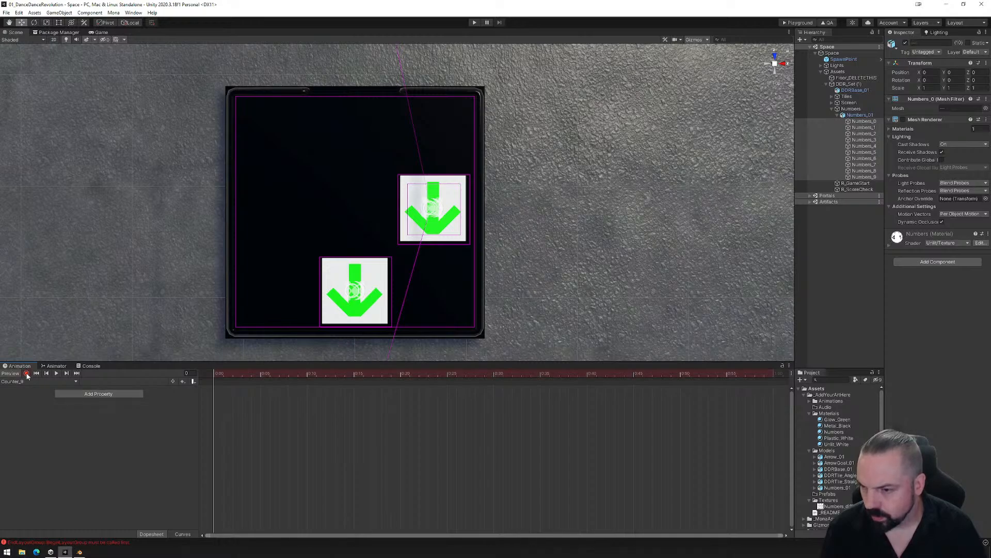
pyautogui.click(903, 120)
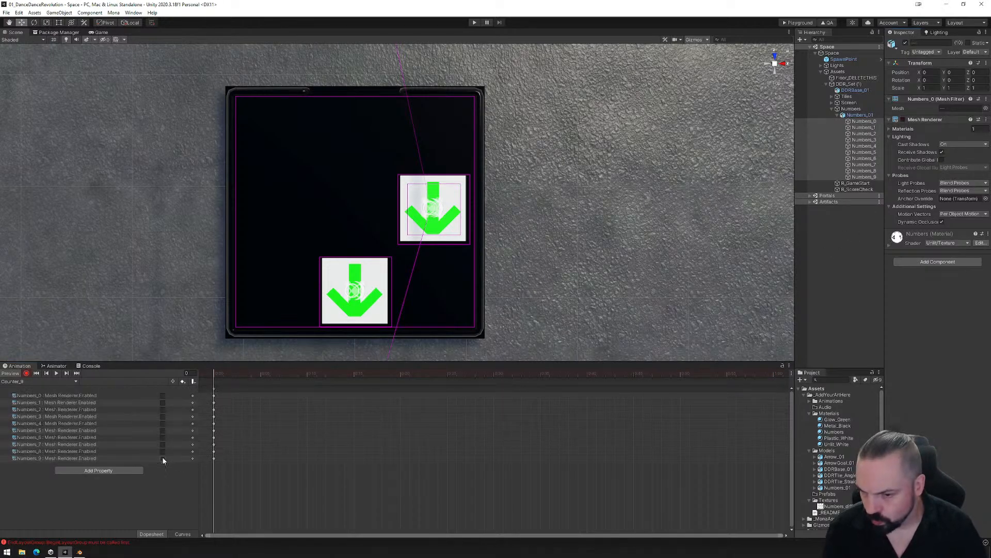
# - Bring up the animator state graph of Numbers_01 and move the Counter_6 and Counter_7 states above Counter_5
pyautogui.click(54, 366)
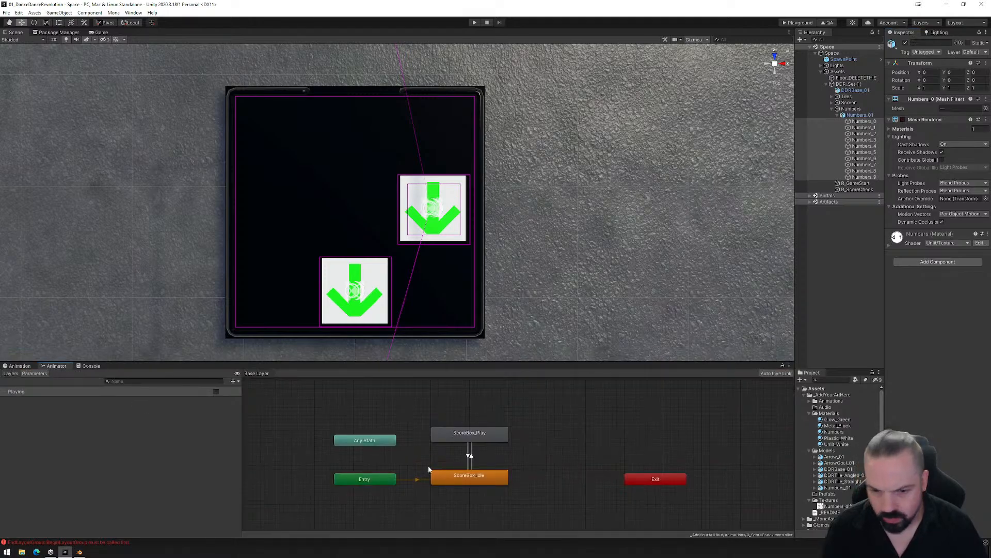
pyautogui.click(857, 115)
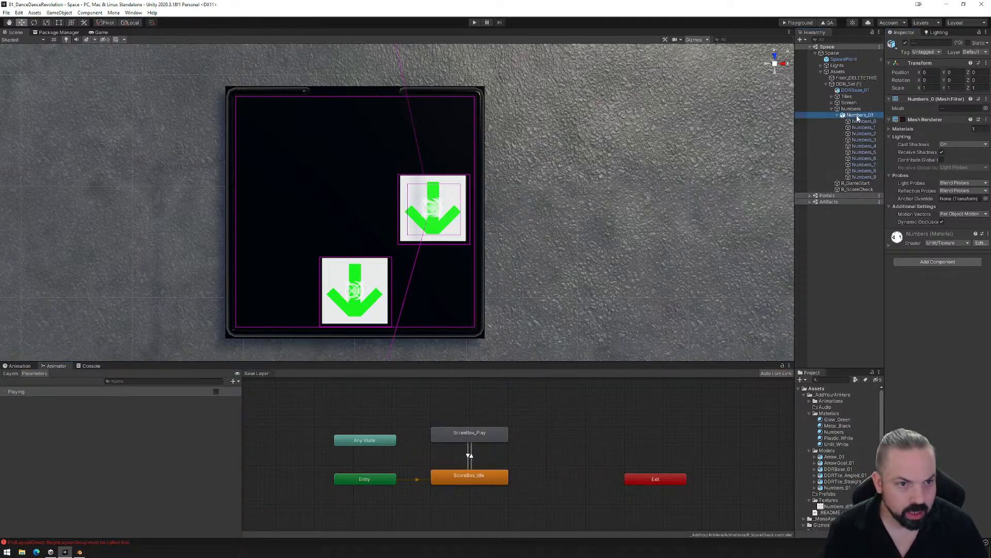
pyautogui.moveTo(531, 430); pyautogui.dragTo(467, 447, button='middle')
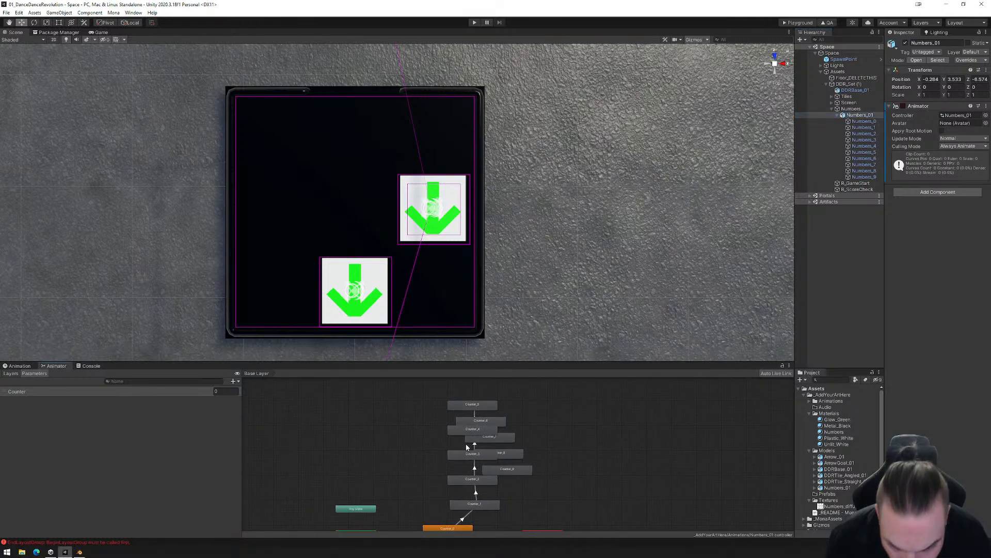
pyautogui.moveTo(484, 419); pyautogui.dragTo(479, 386)
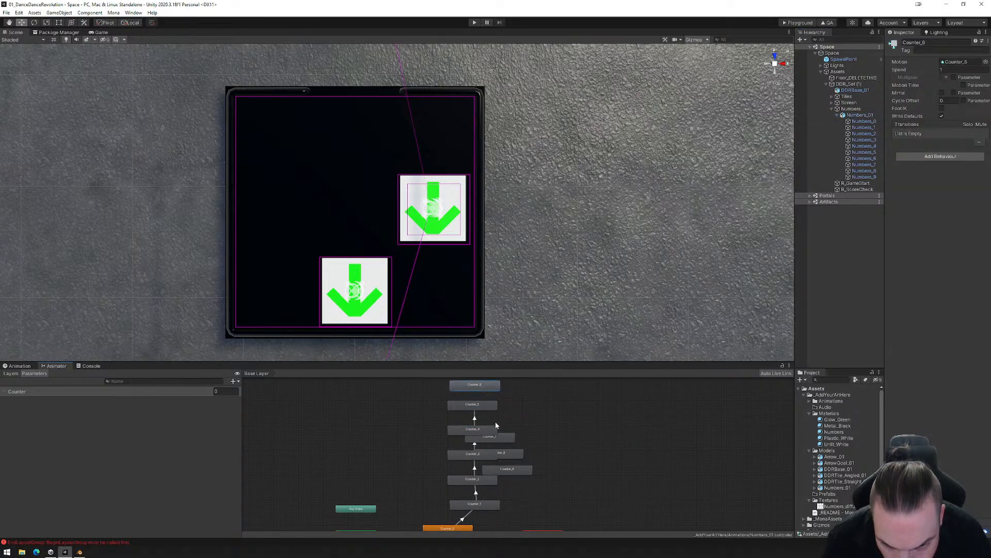
pyautogui.moveTo(502, 435); pyautogui.dragTo(530, 391)
pyautogui.moveTo(550, 411); pyautogui.dragTo(533, 444, button='middle')
pyautogui.moveTo(504, 436); pyautogui.dragTo(467, 397)
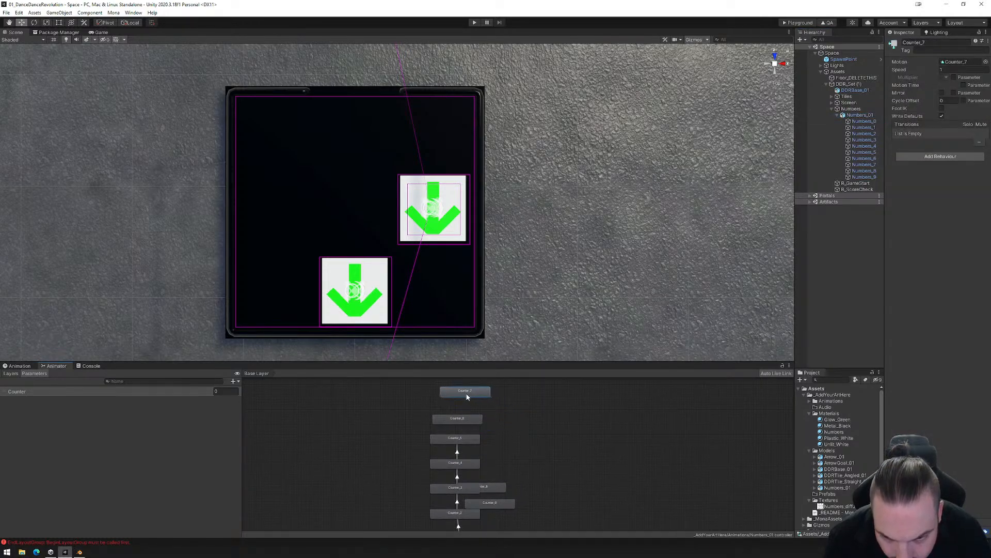
# - Move the Counter_8 and Counter_9 states above Counter_7, aligning Counter_6 to Counter_9 in one evenly spaced column
pyautogui.moveTo(501, 488); pyautogui.dragTo(529, 392)
pyautogui.moveTo(503, 505); pyautogui.dragTo(575, 410)
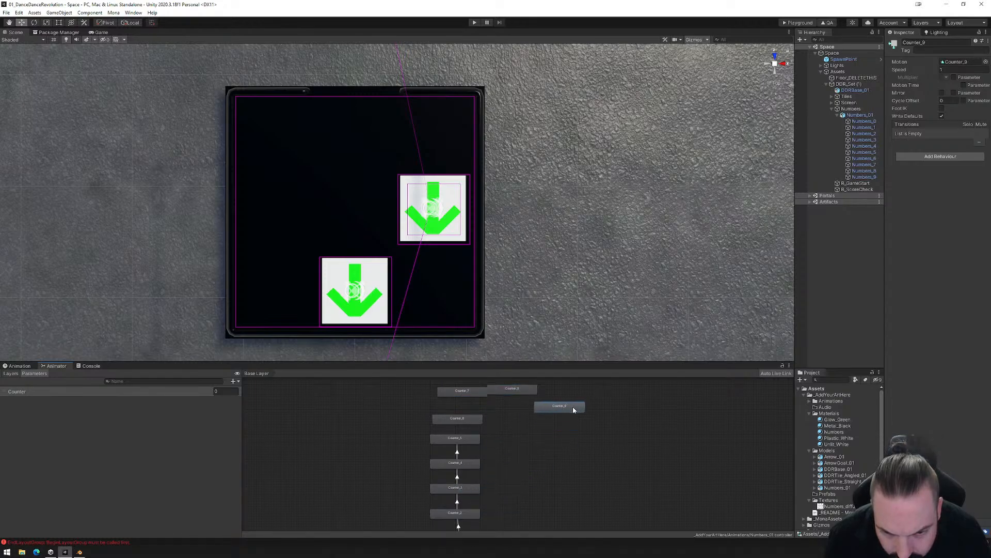
pyautogui.moveTo(485, 440); pyautogui.dragTo(489, 485, button='middle')
pyautogui.moveTo(465, 458); pyautogui.dragTo(448, 408)
pyautogui.moveTo(563, 447); pyautogui.dragTo(470, 393)
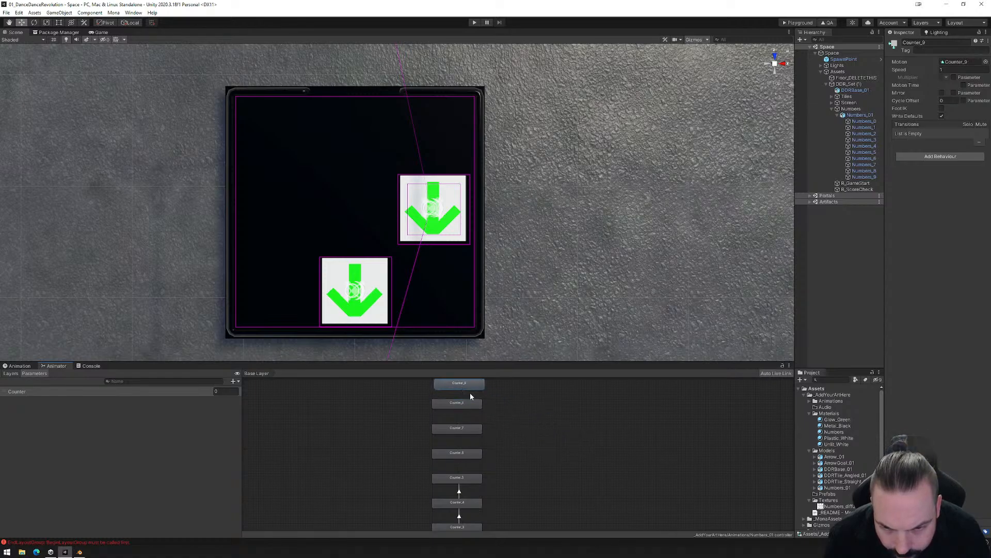
pyautogui.moveTo(469, 393); pyautogui.dragTo(472, 412, button='middle')
pyautogui.moveTo(468, 402); pyautogui.dragTo(468, 399)
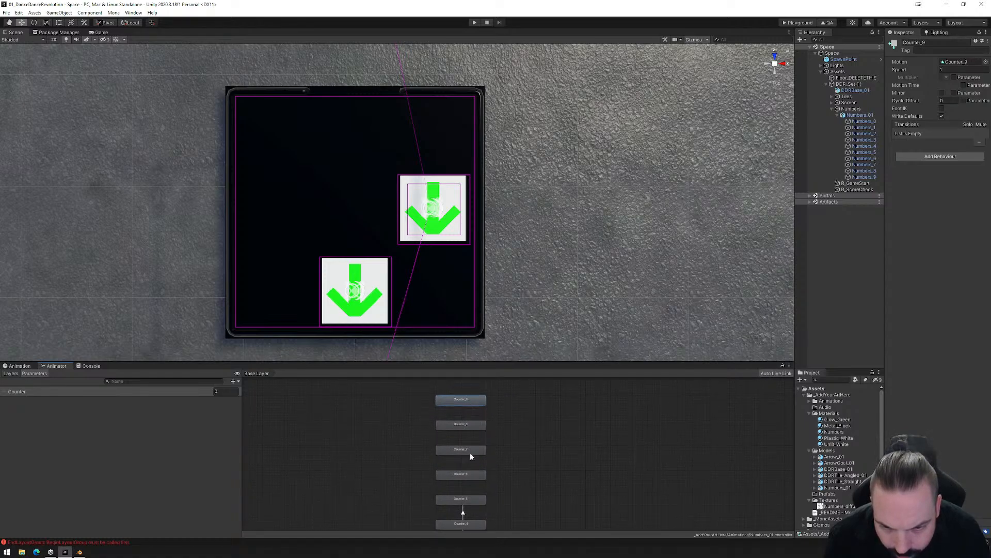
# - Make transitions from Counter_5 to Counter_6 and from Counter_6 to Counter_7
pyautogui.rightClick(467, 497)
pyautogui.click(495, 502)
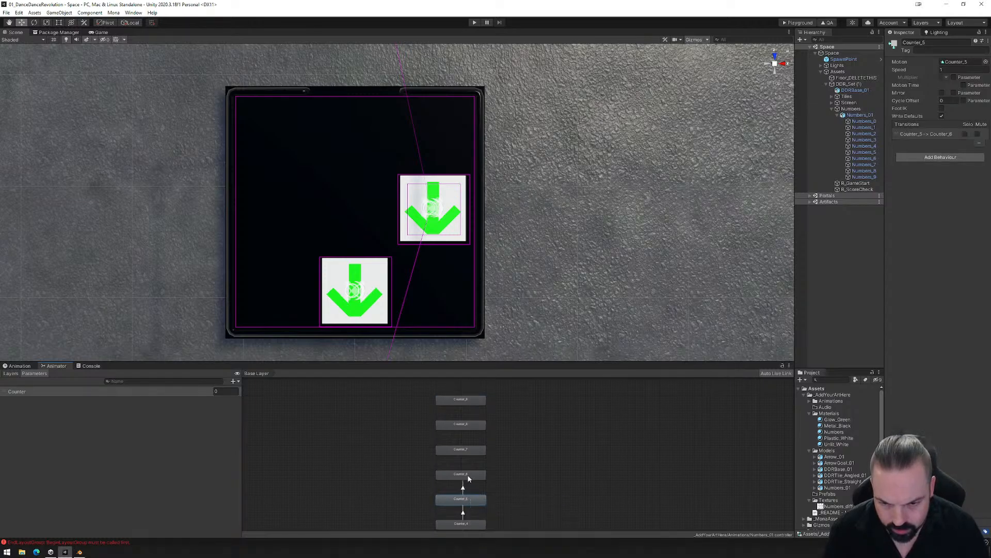
pyautogui.click(467, 475)
pyautogui.rightClick(468, 475)
pyautogui.click(496, 480)
pyautogui.click(470, 452)
# - Make transitions from Counter_7 to Counter_8 and from Counter_8 to Counter_9
pyautogui.rightClick(465, 451)
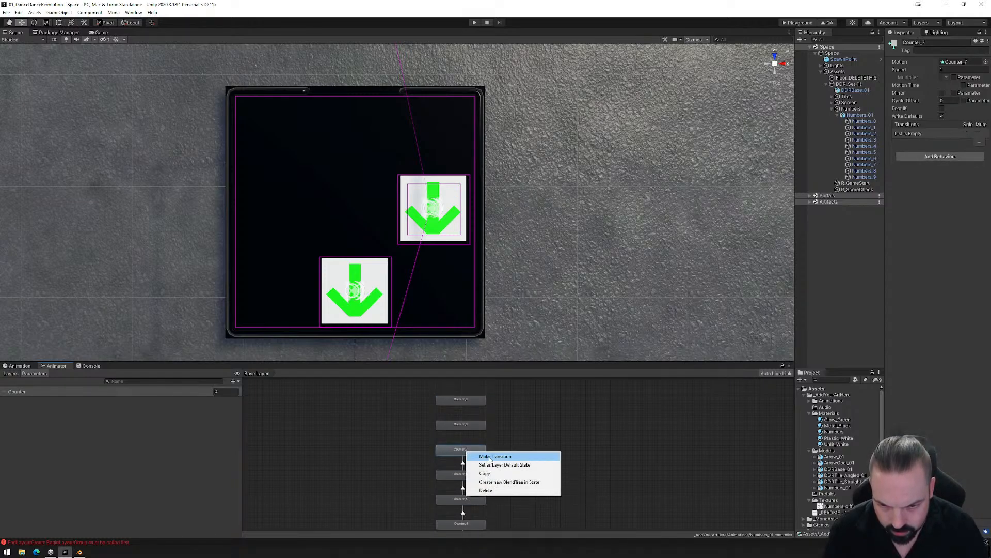
pyautogui.click(482, 457)
pyautogui.click(464, 425)
pyautogui.rightClick(464, 425)
pyautogui.click(485, 432)
pyautogui.click(463, 400)
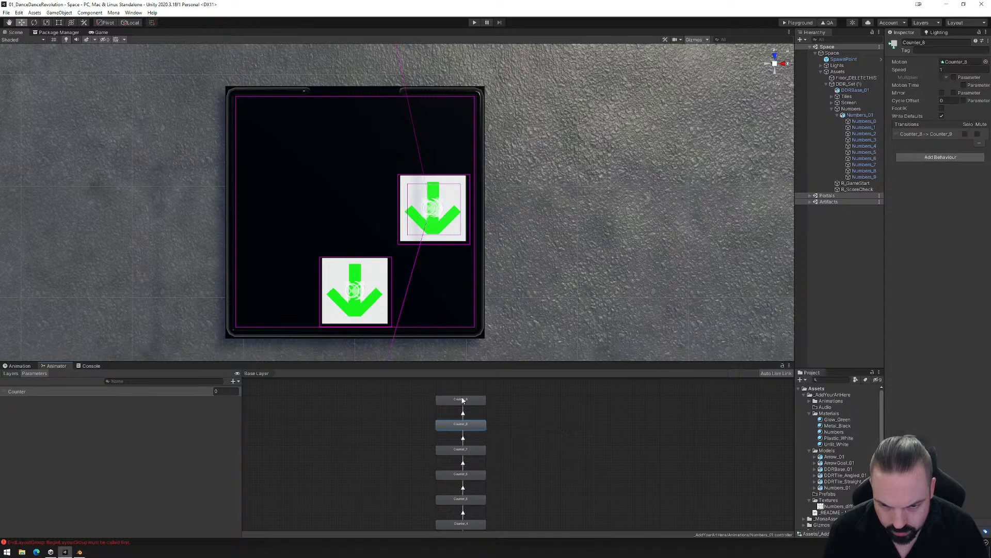
pyautogui.click(480, 403)
pyautogui.scroll(-2, 513, 442)
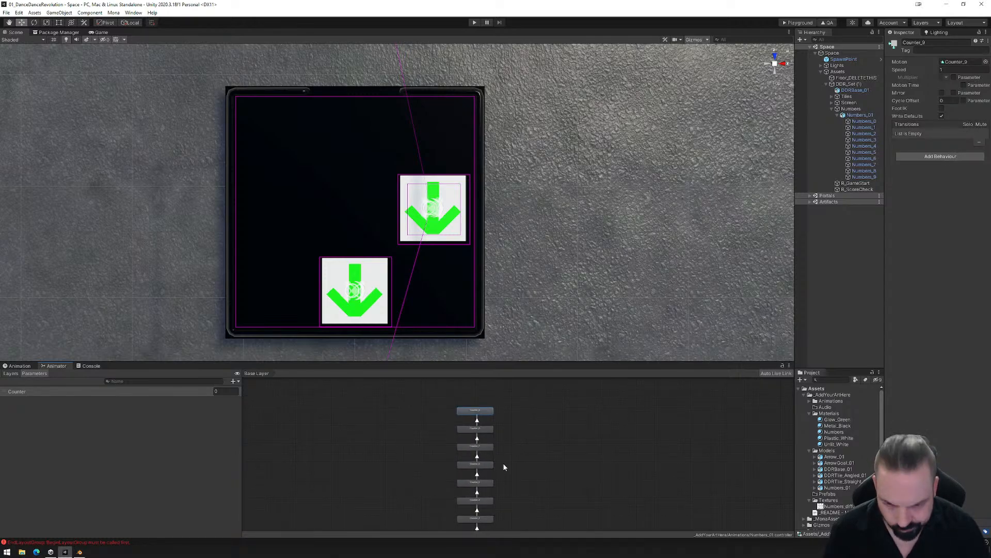
# - Turn off exit time on the Counter_5 to Counter_6 transition and set its transition duration to 0.01
pyautogui.scroll(3, 504, 467)
pyautogui.click(468, 487)
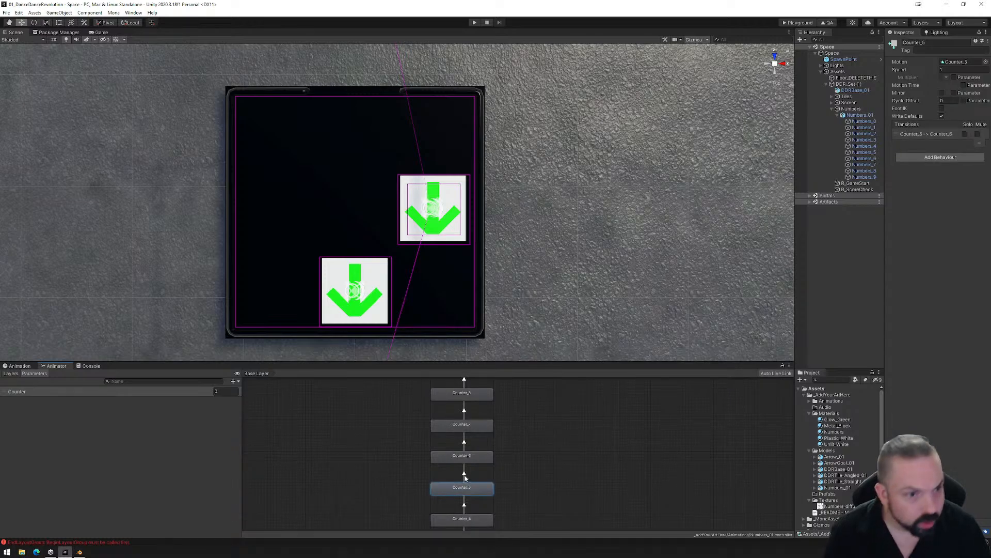
pyautogui.click(464, 474)
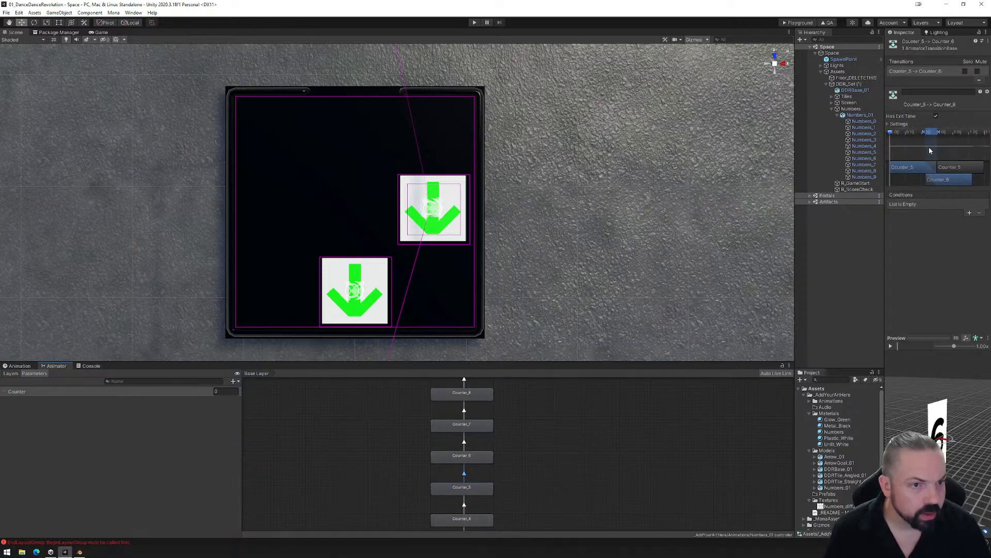
pyautogui.click(936, 116)
pyautogui.click(464, 504)
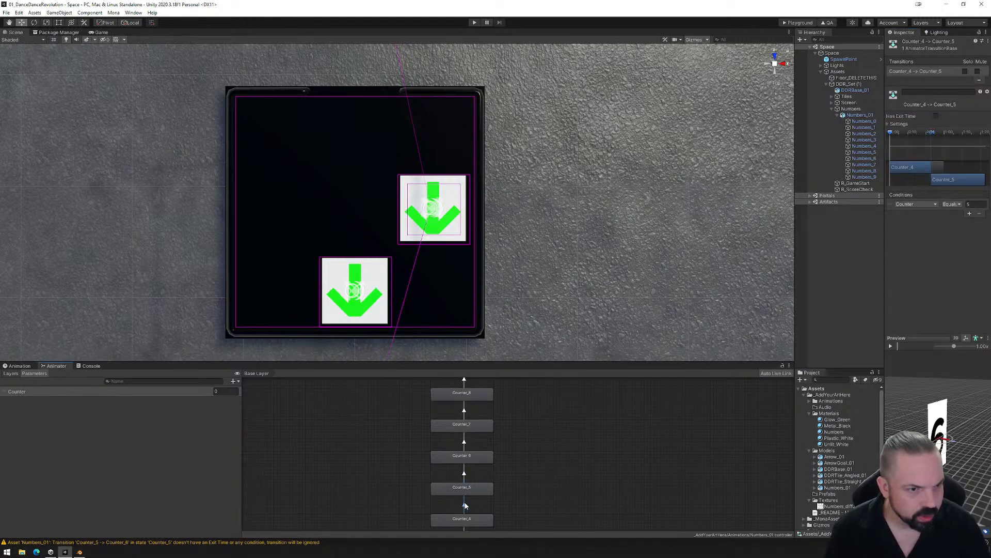
pyautogui.click(464, 473)
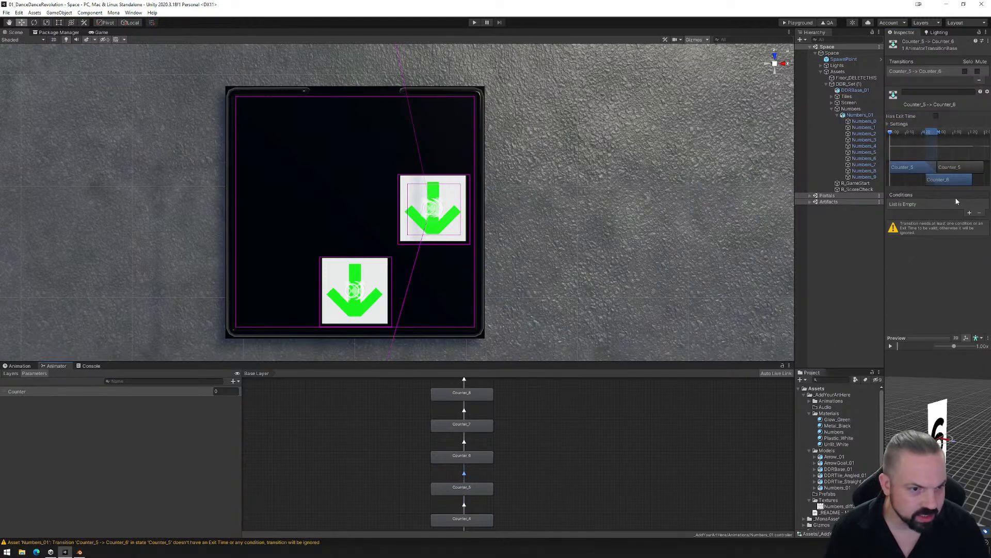
pyautogui.click(900, 124)
pyautogui.click(950, 147)
pyautogui.write('.01')
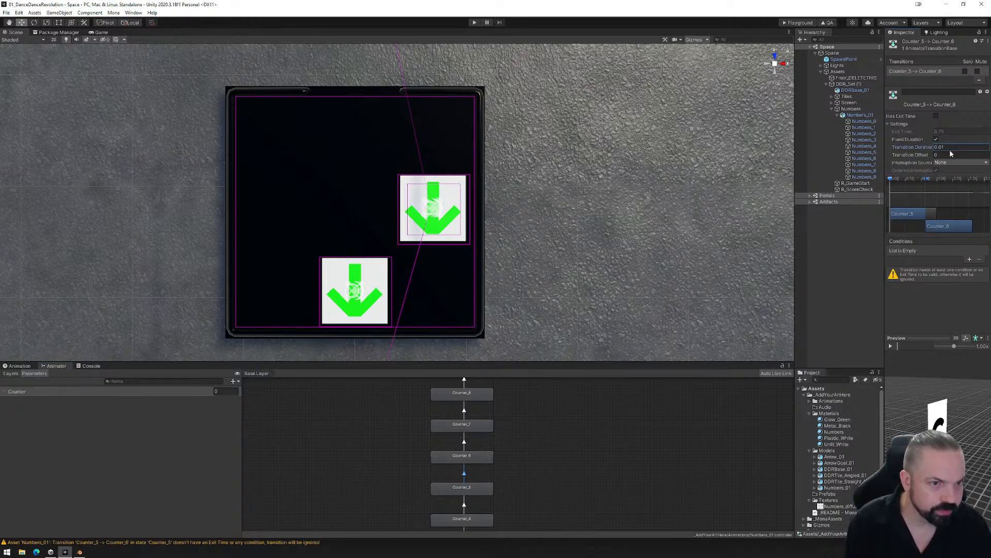
# - Add a condition to the Counter_5 to Counter_6 transition that requires Counter Equals 6
pyautogui.click(969, 259)
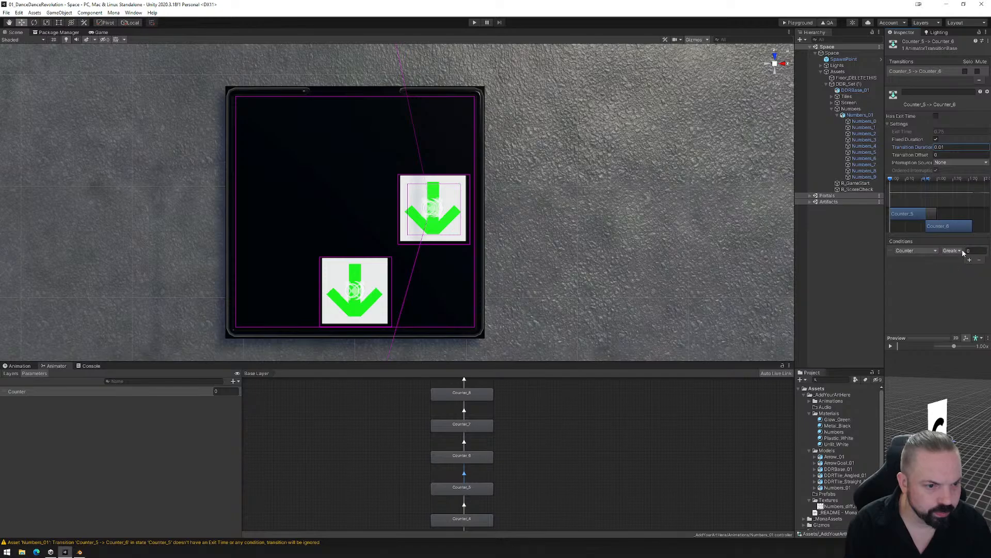
pyautogui.click(958, 251)
pyautogui.click(957, 276)
pyautogui.click(970, 251)
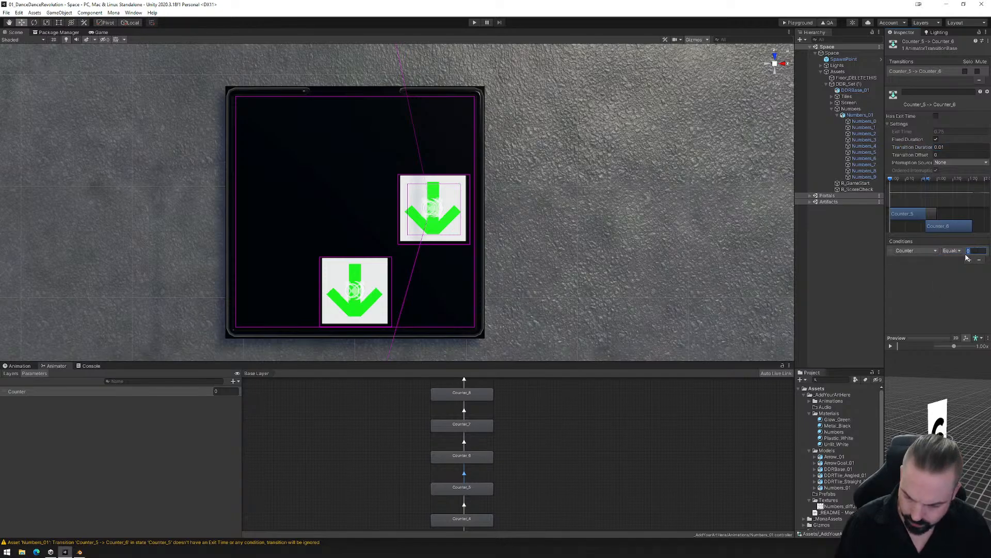
pyautogui.write('6')
pyautogui.click(561, 466)
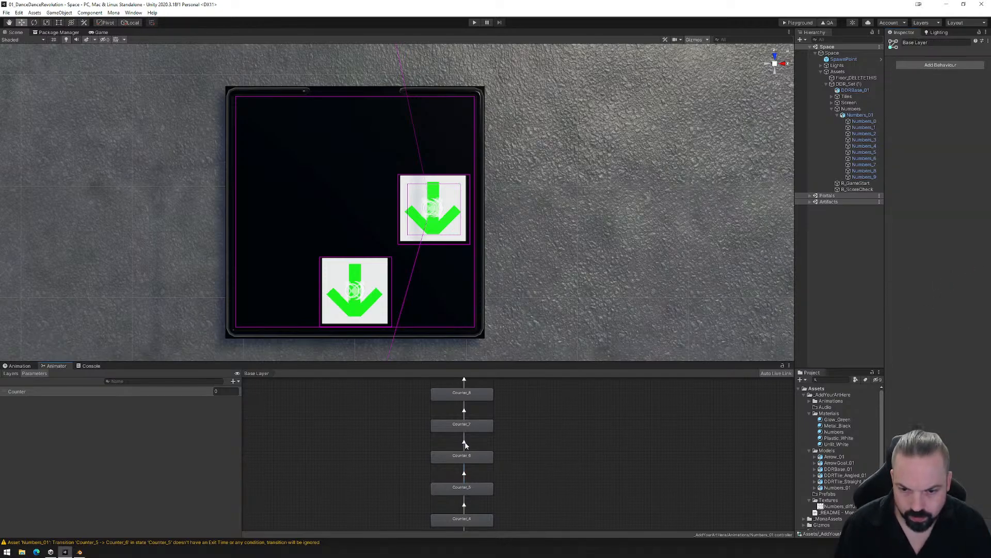
# - Add a Counter condition to the Counter_6 to Counter_7 transition, with exit time off and transition duration 0.01
pyautogui.click(463, 443)
pyautogui.click(969, 260)
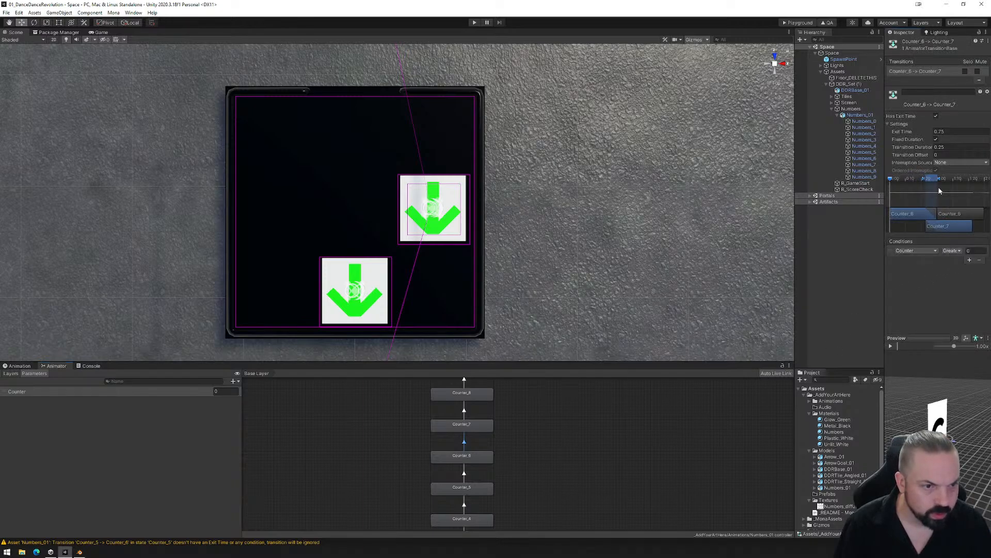
pyautogui.click(944, 132)
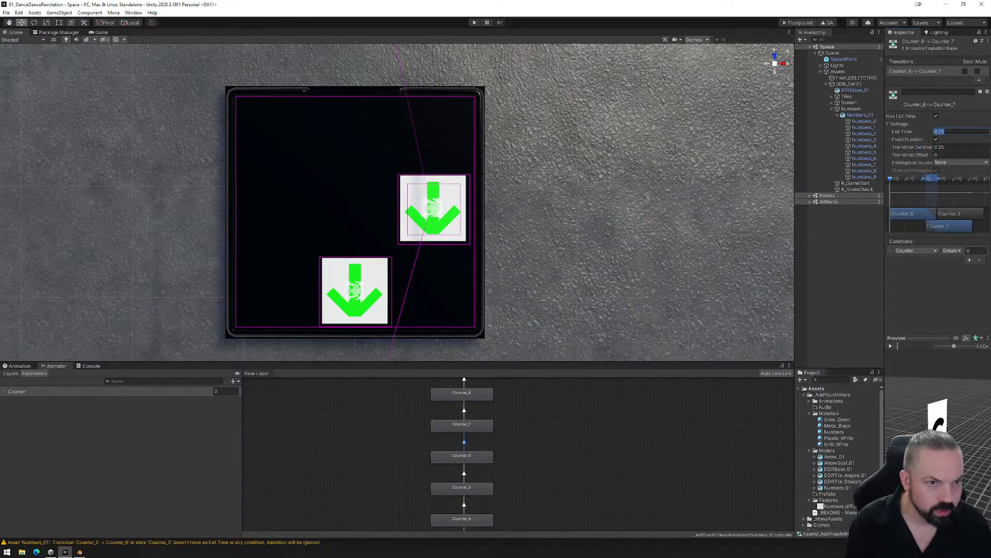
pyautogui.click(935, 115)
pyautogui.click(949, 147)
pyautogui.write('0.01')
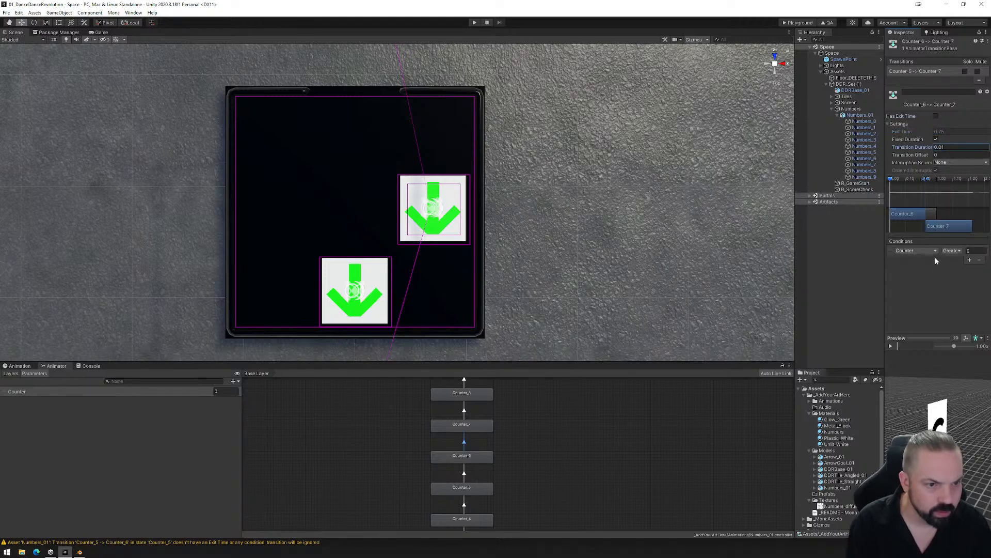
# - Set the Counter_6 to Counter_7 transition's condition to Counter Equals 7
pyautogui.click(951, 251)
pyautogui.click(956, 277)
pyautogui.click(971, 251)
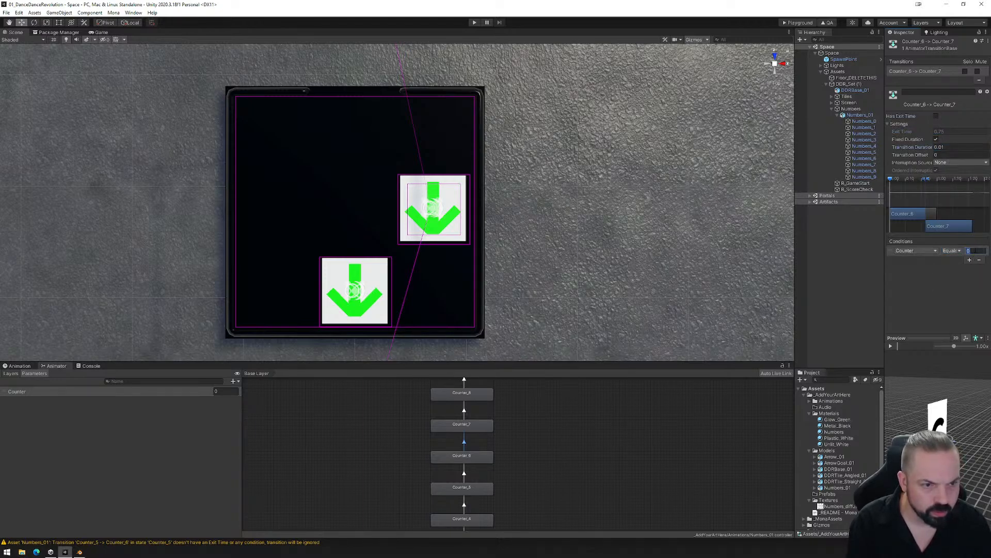
pyautogui.write('7')
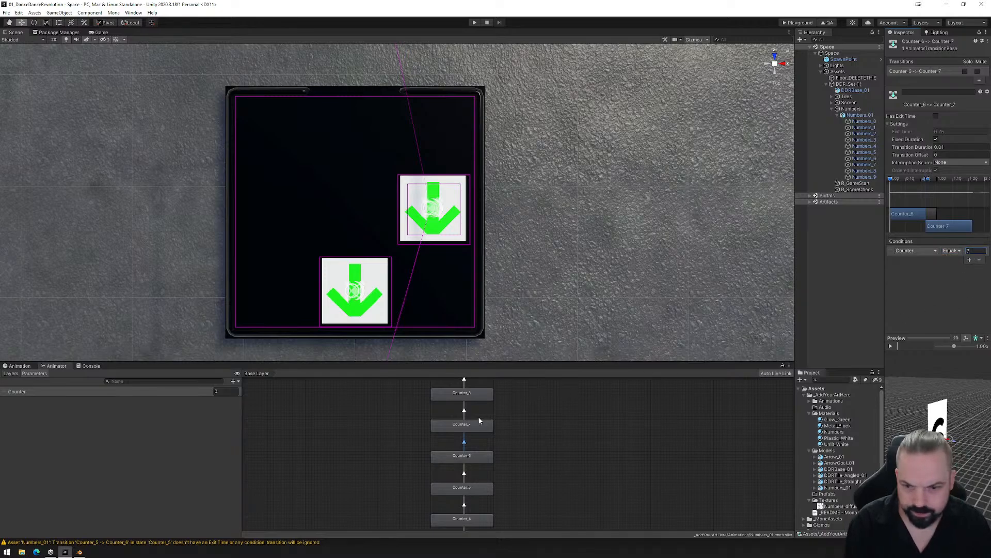
# - Configure the Counter_7 to Counter_8 transition with exit time off, condition Counter Equals 8 and transition duration 0.01
pyautogui.click(467, 415)
pyautogui.click(463, 413)
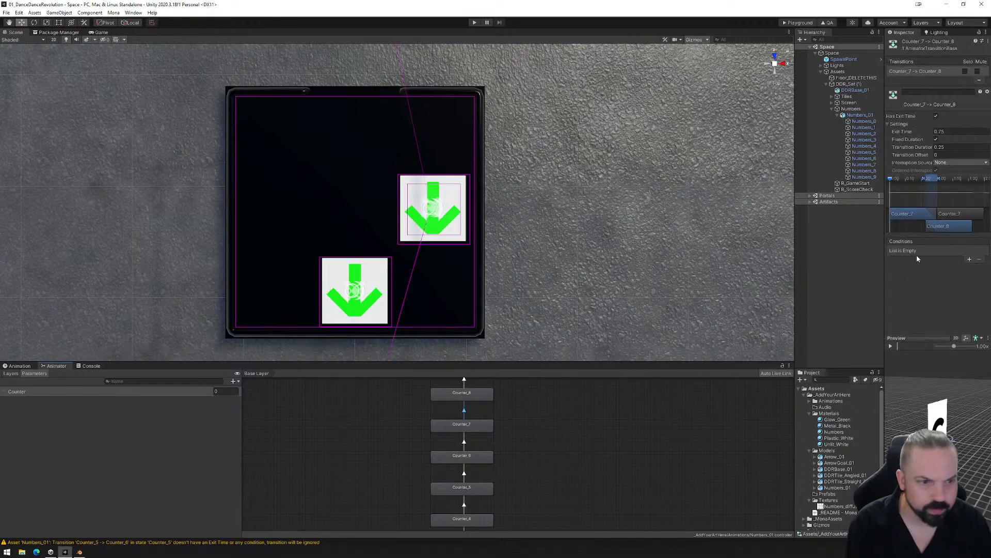
pyautogui.click(936, 117)
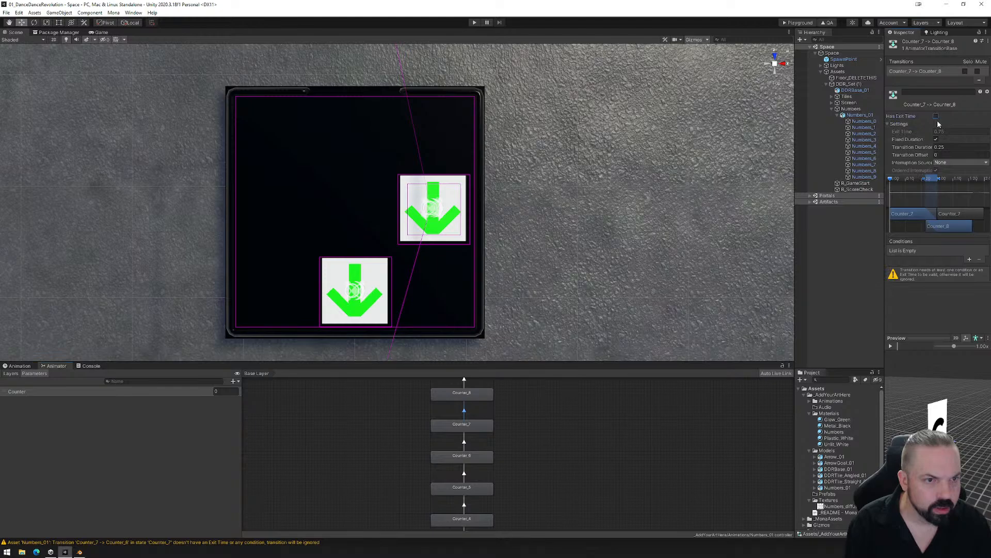
pyautogui.click(969, 259)
pyautogui.click(952, 251)
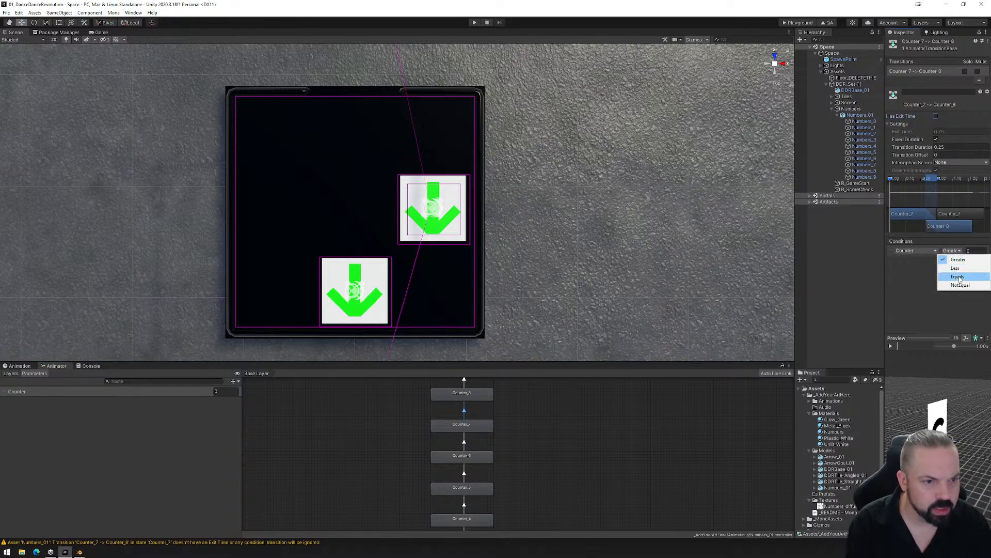
pyautogui.click(952, 275)
pyautogui.click(973, 251)
pyautogui.click(953, 147)
pyautogui.press('BackSpace')
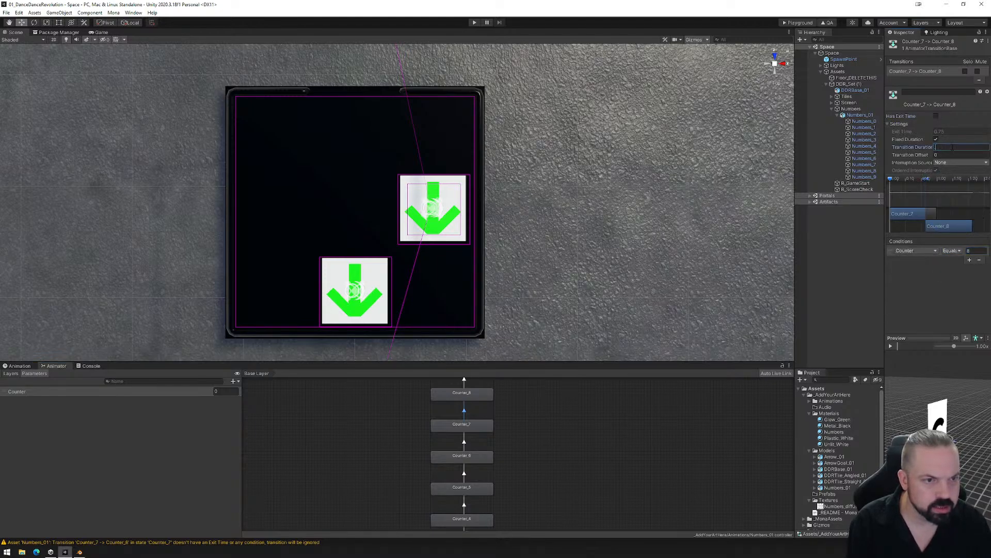
# - Give the Counter_8 to Counter_9 transition the condition Counter Equals 9, turn off its exit time and shorten its transition duration
pyautogui.click(464, 383)
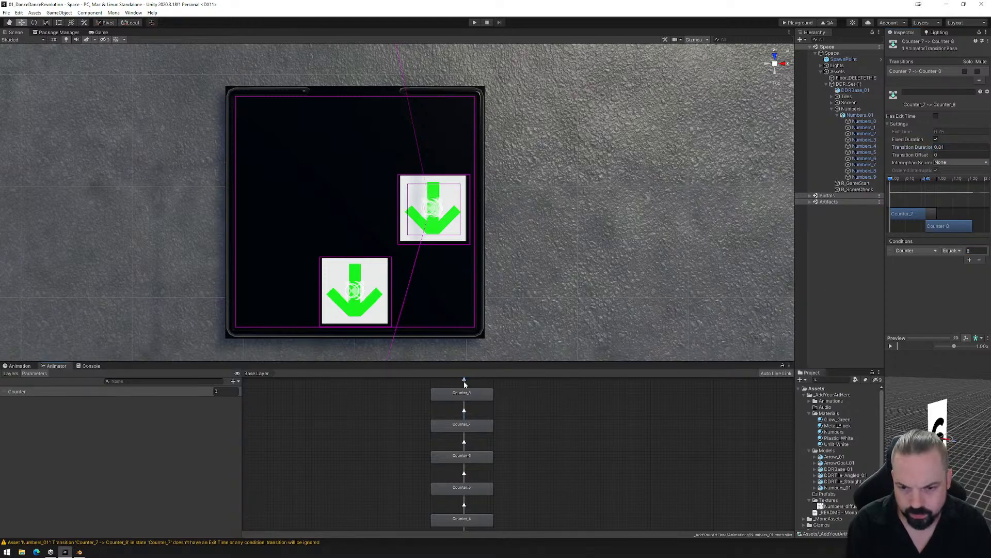
pyautogui.click(969, 260)
pyautogui.click(951, 251)
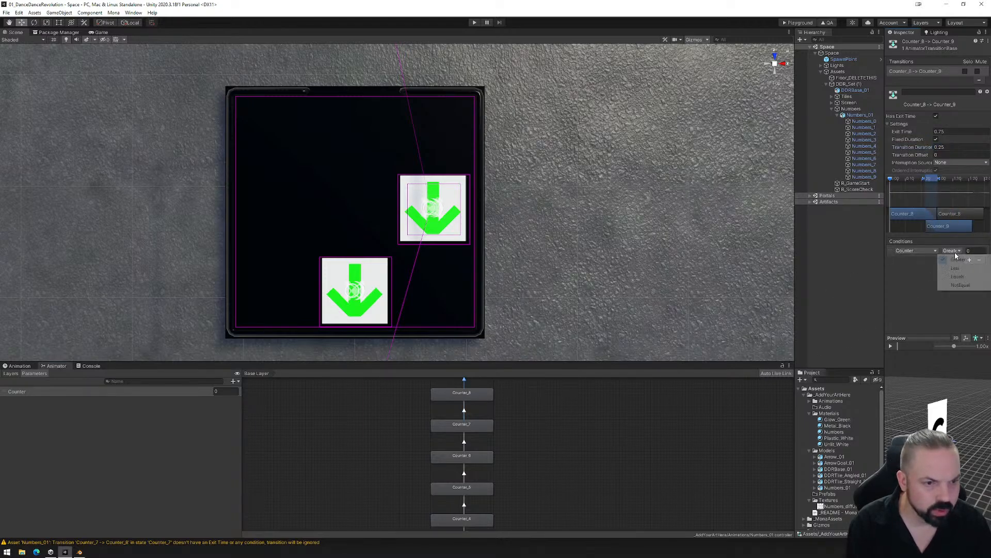
pyautogui.click(952, 276)
pyautogui.click(976, 251)
pyautogui.write('9')
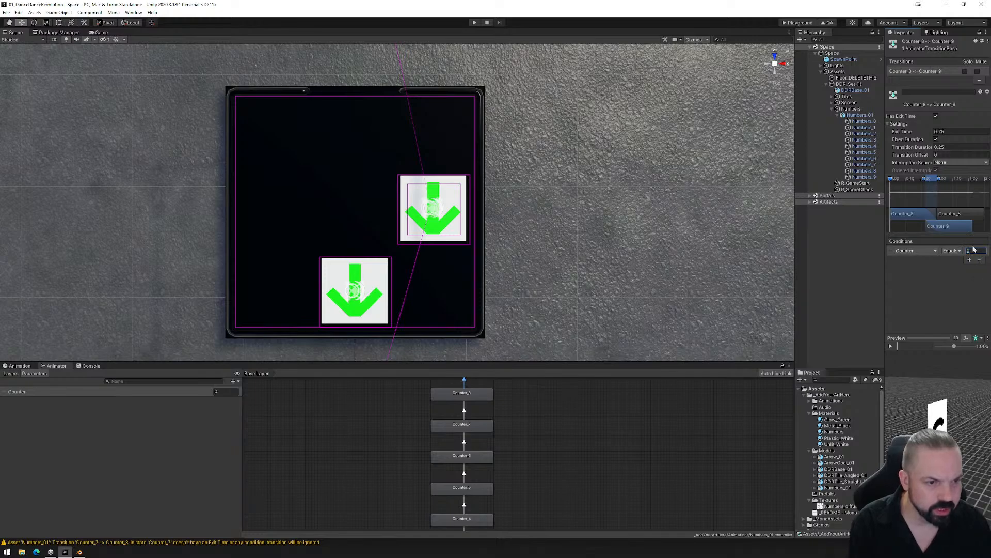
pyautogui.click(936, 115)
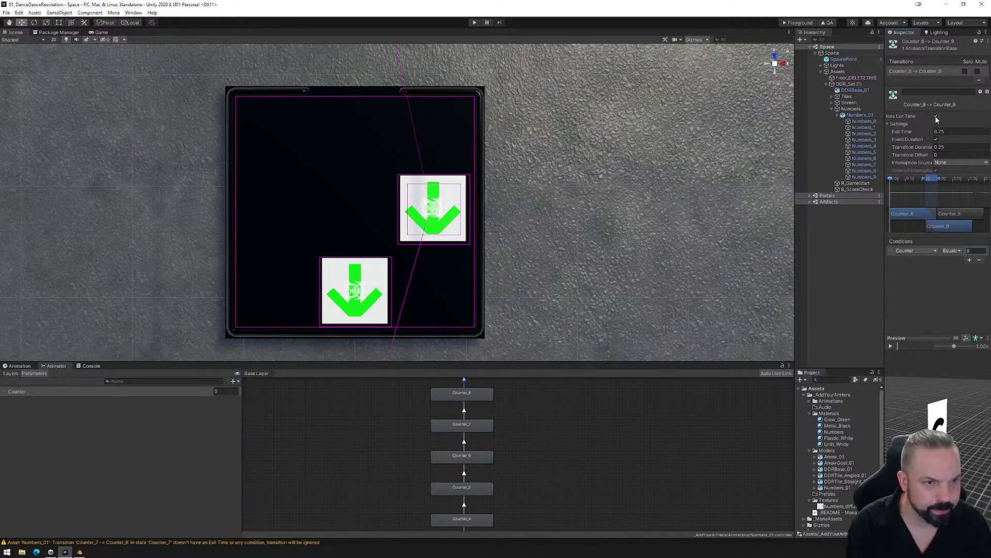
pyautogui.click(951, 148)
pyautogui.press('BackSpace')
pyautogui.click(608, 404)
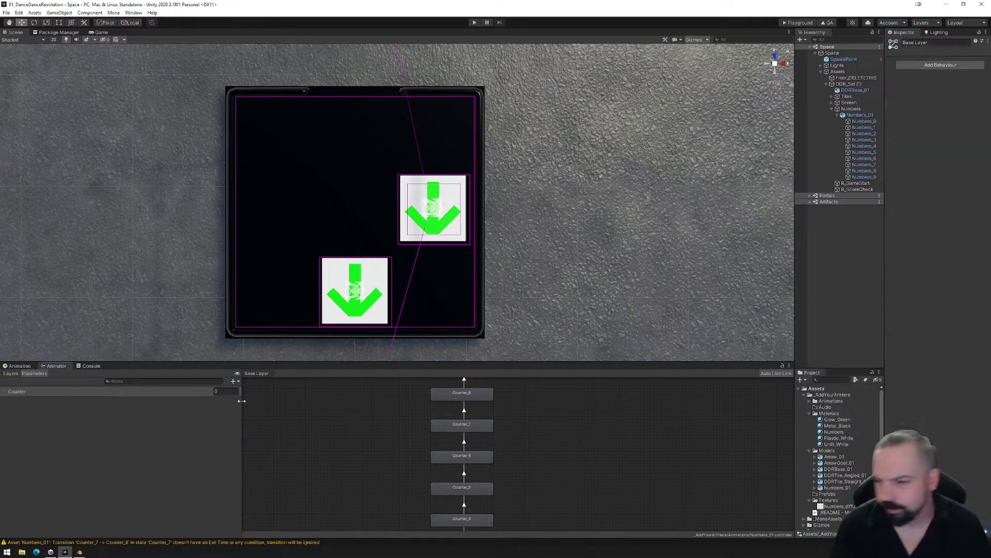
# - Bring up the animation timeline of R_ScoreCheck and save the scene
pyautogui.click(24, 368)
pyautogui.click(26, 373)
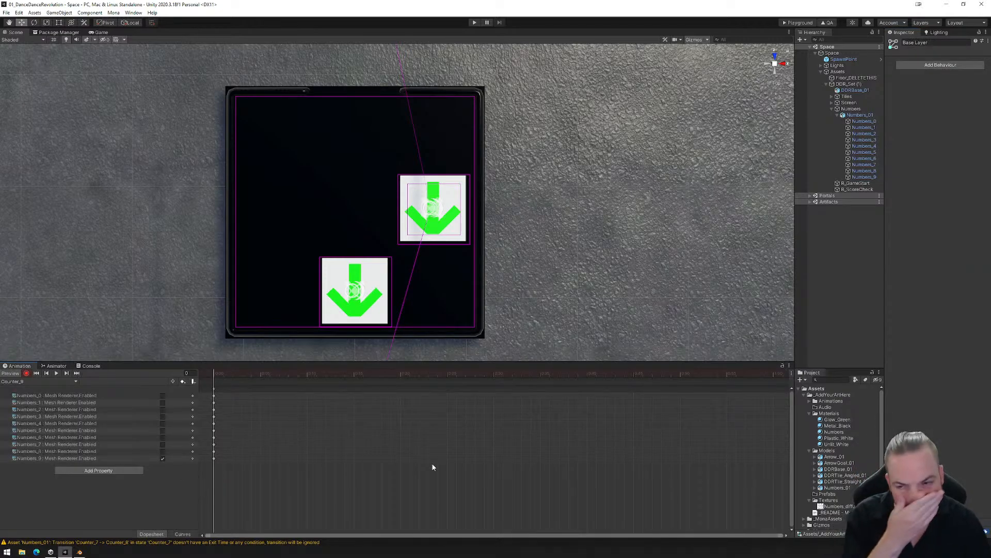
pyautogui.click(838, 114)
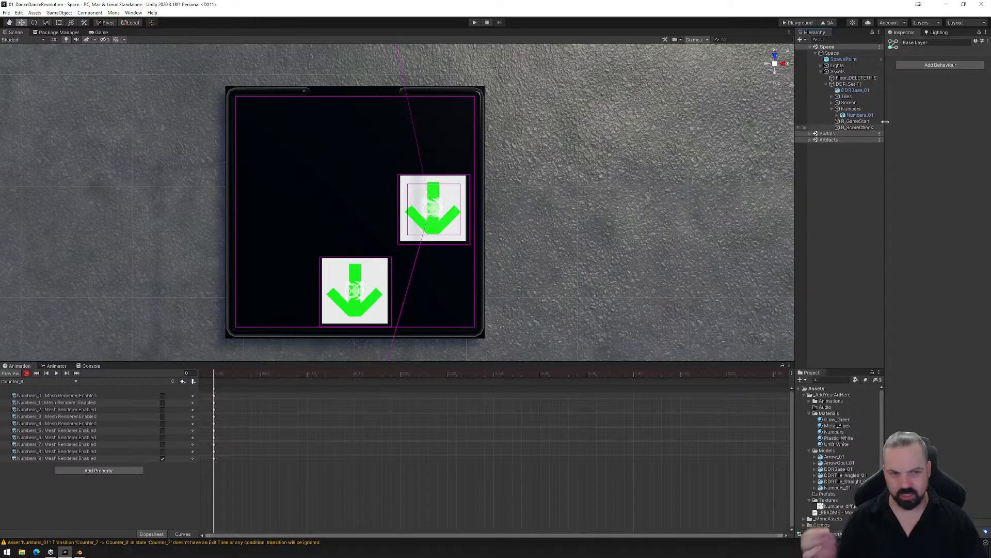
pyautogui.click(854, 122)
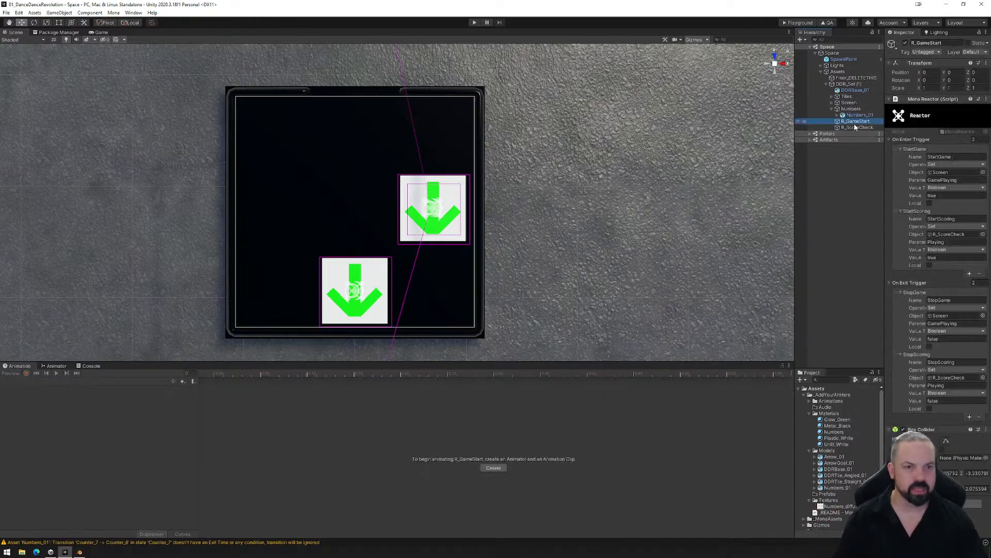
pyautogui.press('Down')
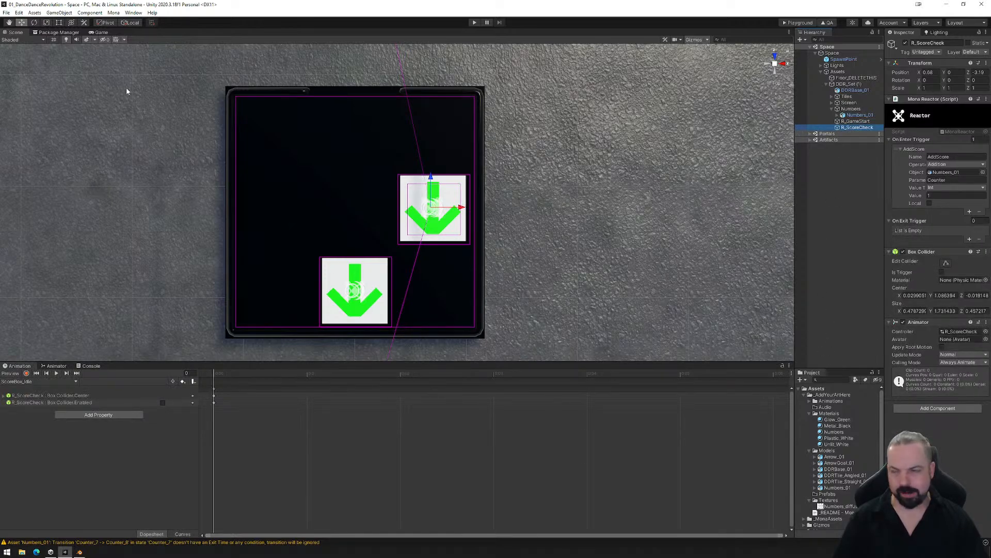
pyautogui.click(6, 13)
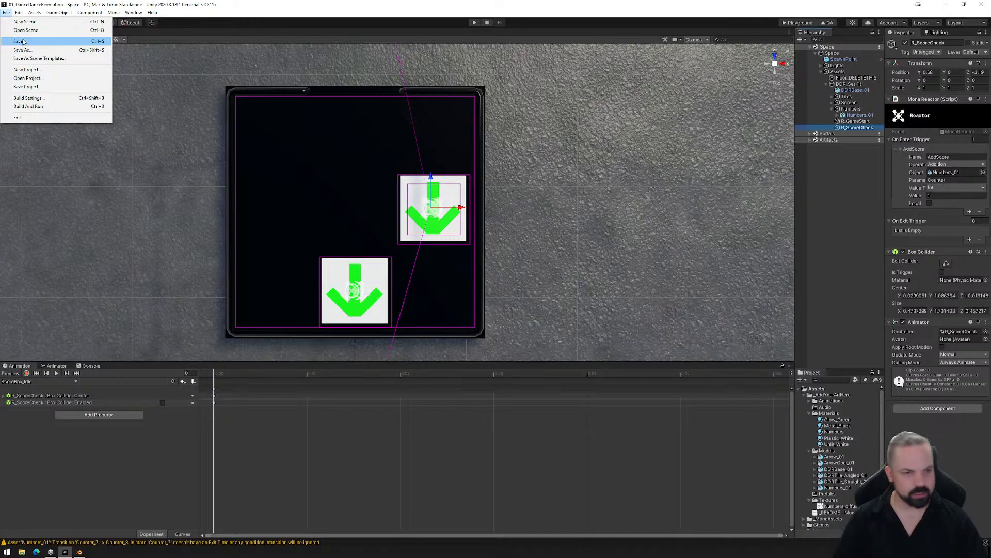
pyautogui.click(23, 41)
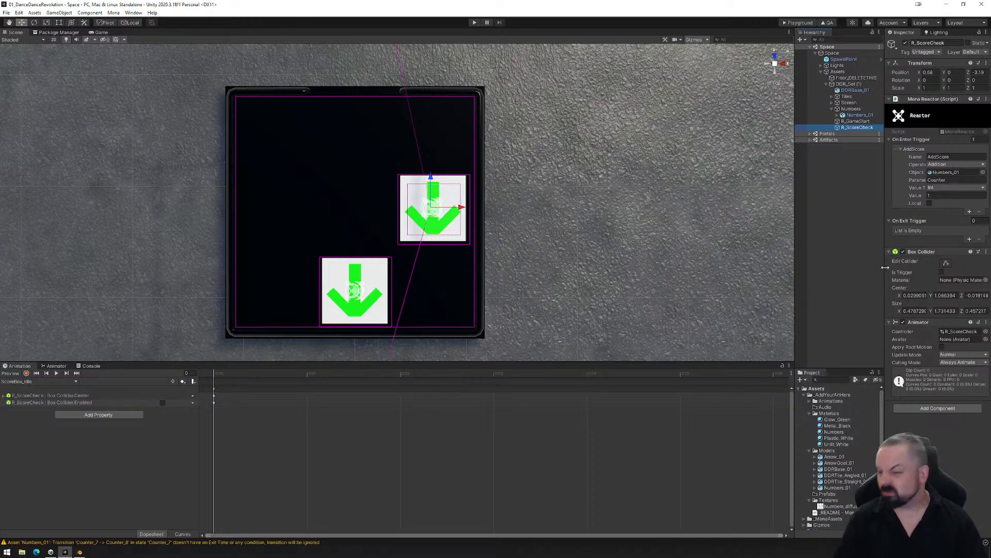
# - Remove the Box Collider Enabled property from R_ScoreCheck's ScoreBox_Idle clip
pyautogui.click(62, 381)
pyautogui.click(59, 392)
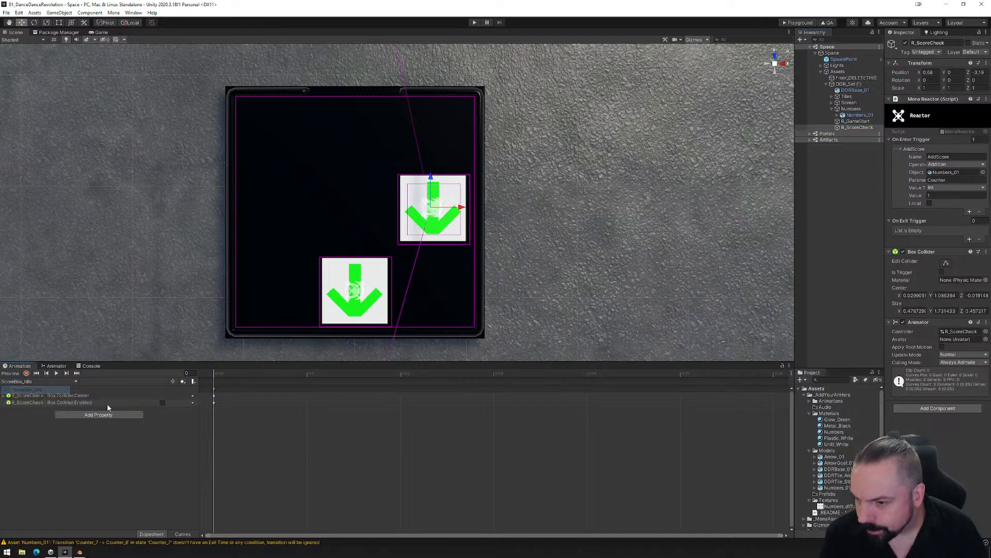
pyautogui.rightClick(79, 402)
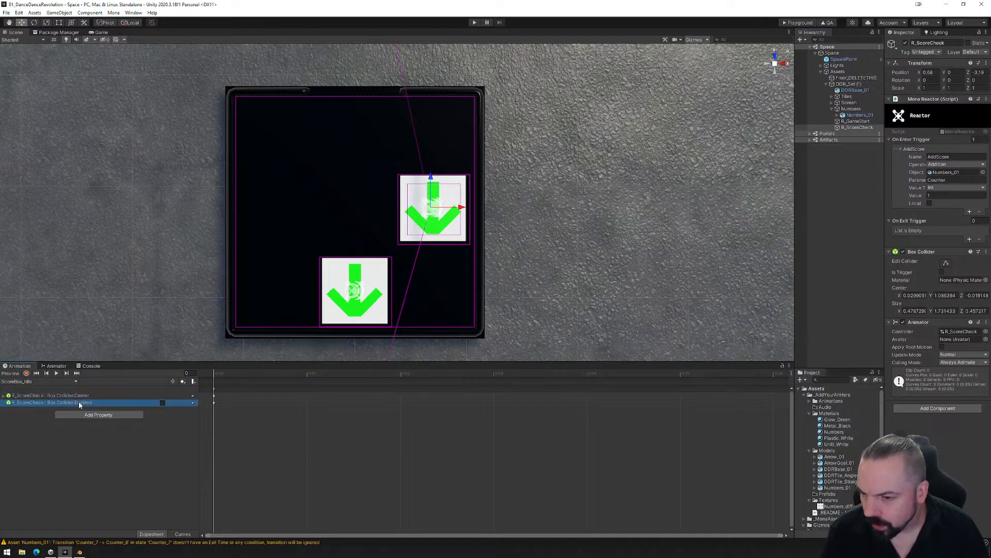
pyautogui.click(99, 408)
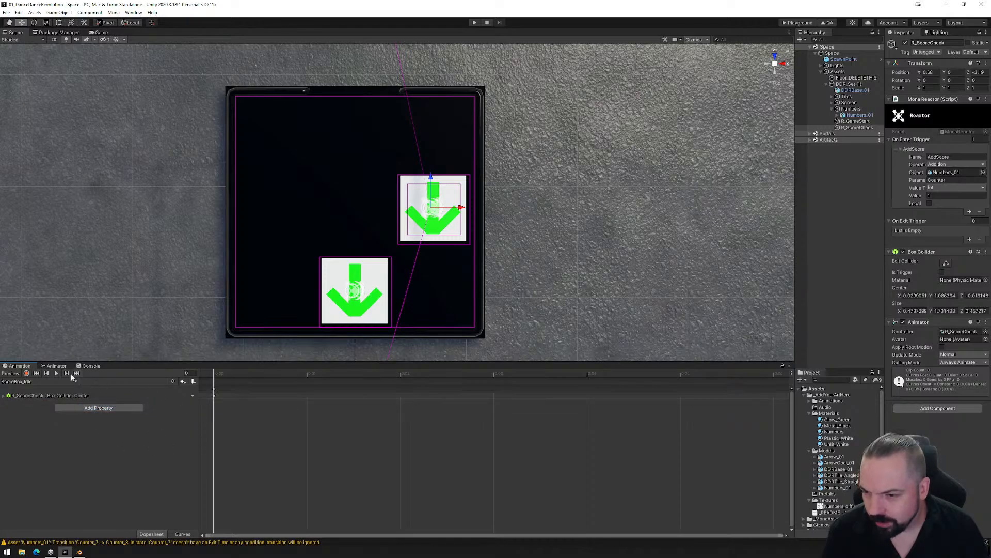
# - Record the box collider's center in ScoreBox_Idle at about Y -0.9, moving the collider below the dance platform
pyautogui.click(26, 372)
pyautogui.keyDown('alt'); pyautogui.moveTo(489, 316); pyautogui.dragTo(318, 173); pyautogui.keyUp('alt')
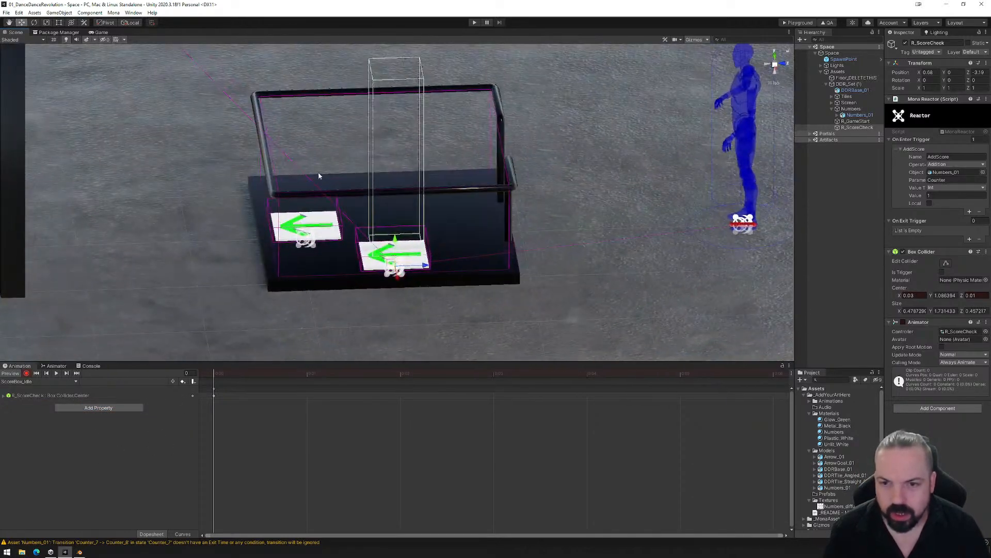
pyautogui.scroll(-6, 463, 212)
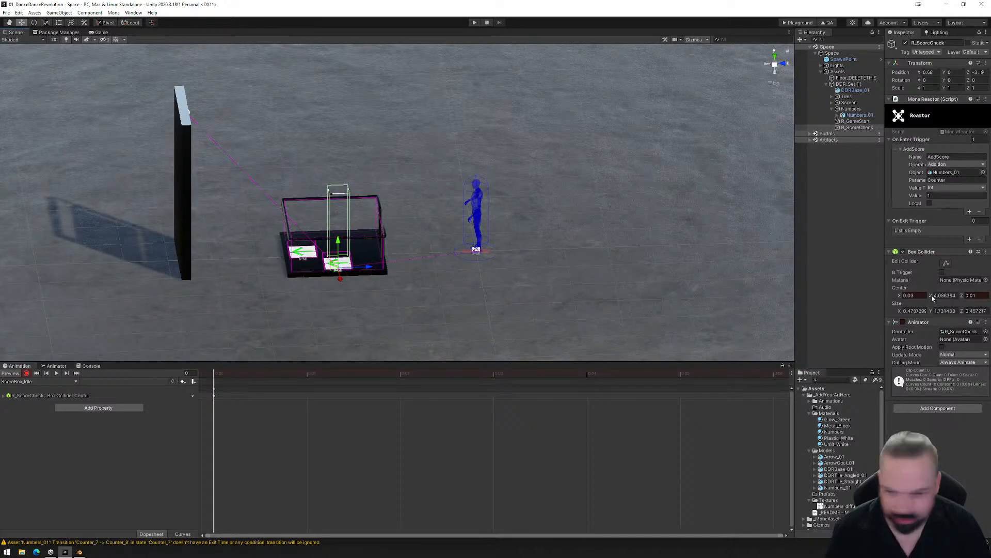
pyautogui.moveTo(932, 297); pyautogui.dragTo(907, 298)
pyautogui.keyDown('alt'); pyautogui.moveTo(545, 333); pyautogui.dragTo(551, 310); pyautogui.keyUp('alt')
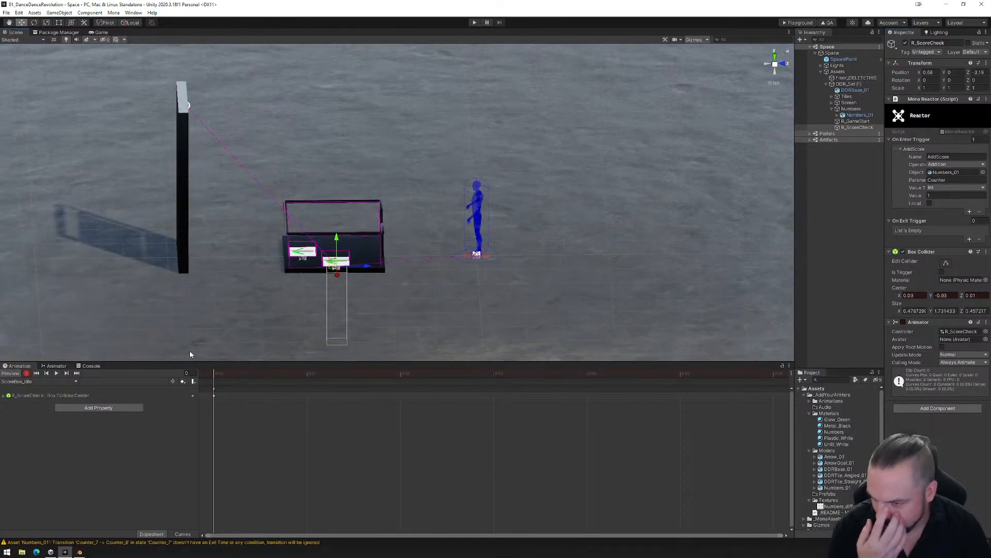
# - Switch R_ScoreCheck's animation to the ScoreBox_Play clip and remove its Box Collider Enabled property
pyautogui.click(42, 381)
pyautogui.click(31, 398)
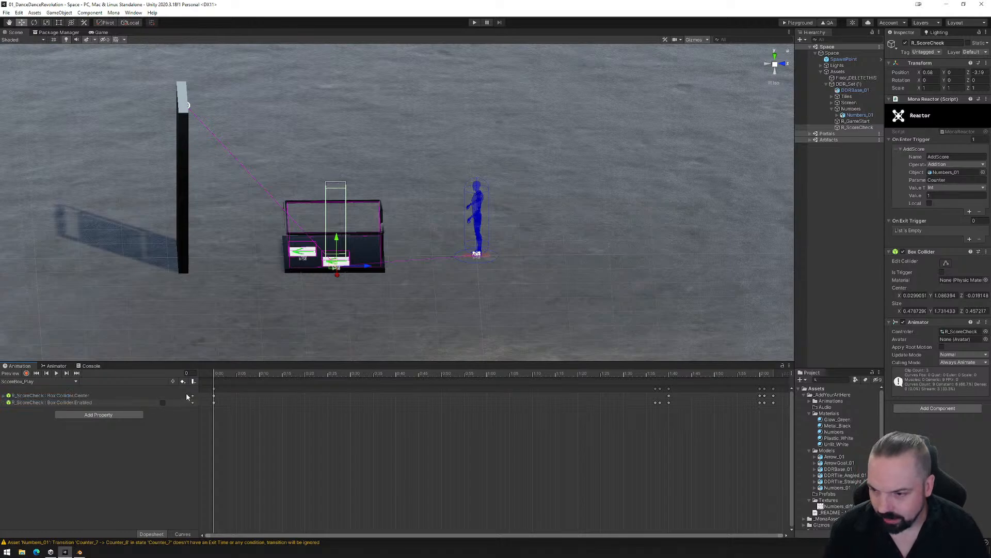
pyautogui.rightClick(84, 403)
pyautogui.click(112, 408)
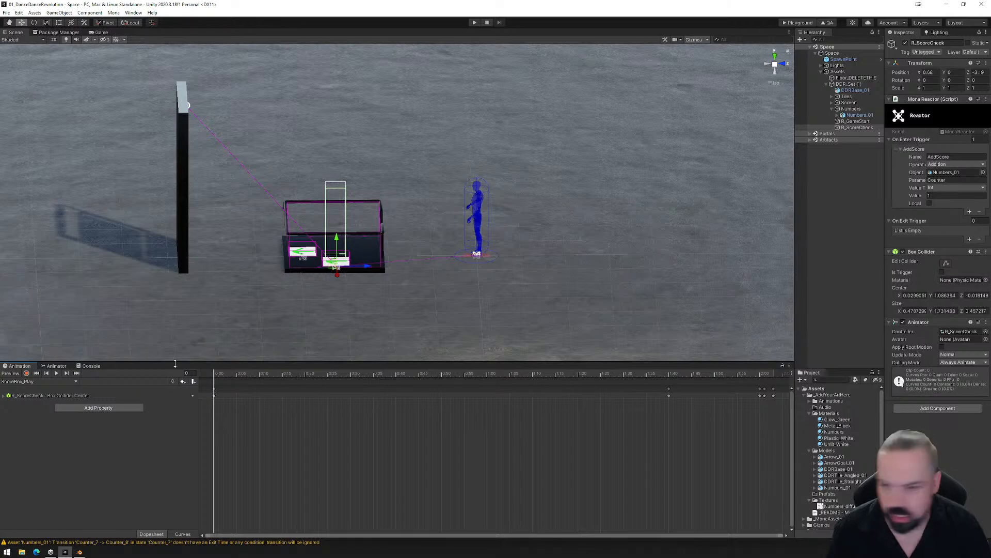
# - Record the box collider's center in ScoreBox_Play at Y -0.79 on frame 0 and Y 1 on frame 100
pyautogui.click(26, 373)
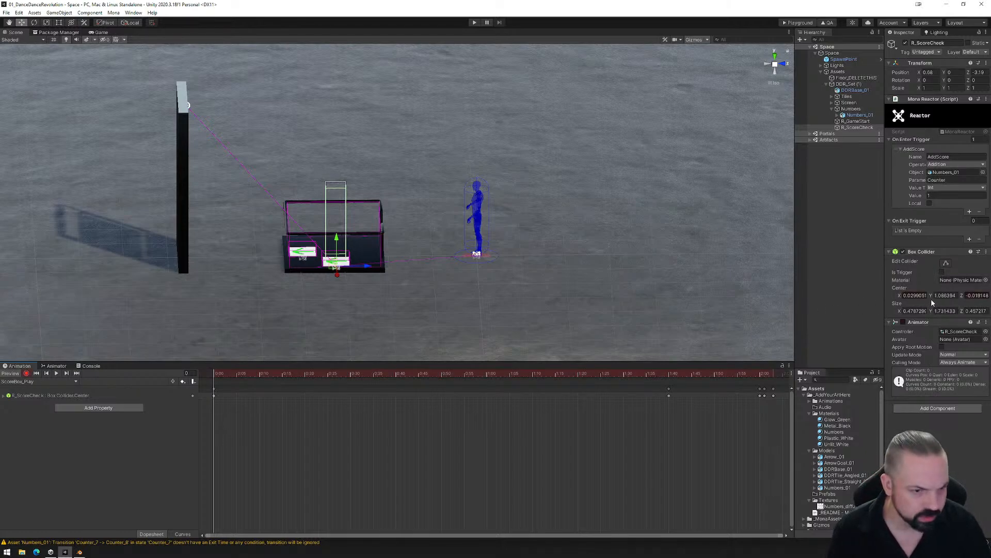
pyautogui.moveTo(931, 296); pyautogui.dragTo(909, 302)
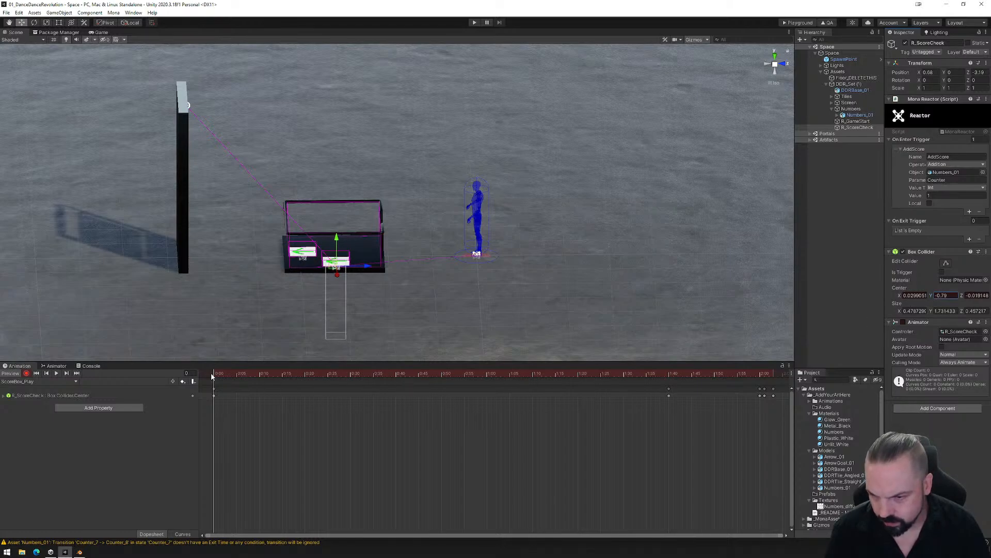
pyautogui.moveTo(212, 375); pyautogui.dragTo(669, 369)
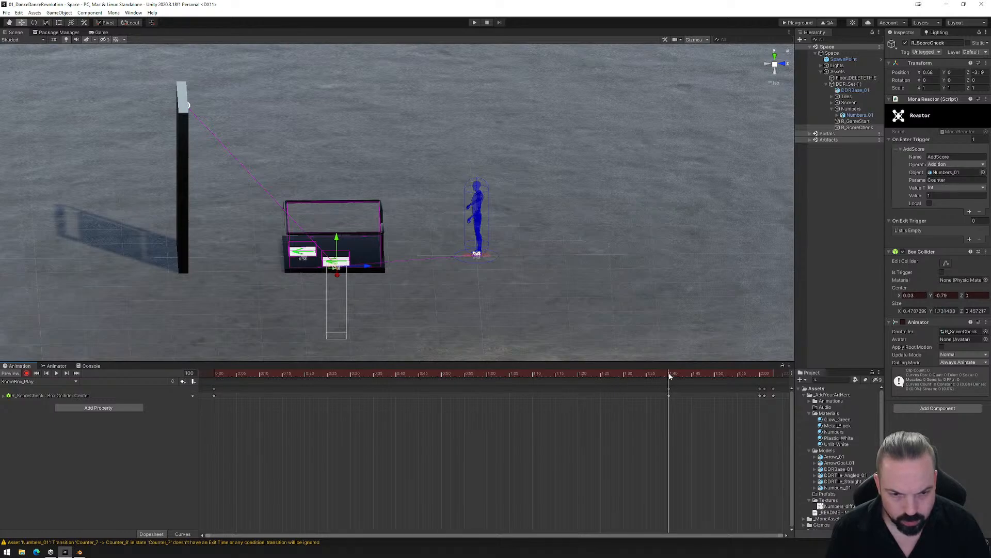
pyautogui.moveTo(931, 295); pyautogui.dragTo(954, 297)
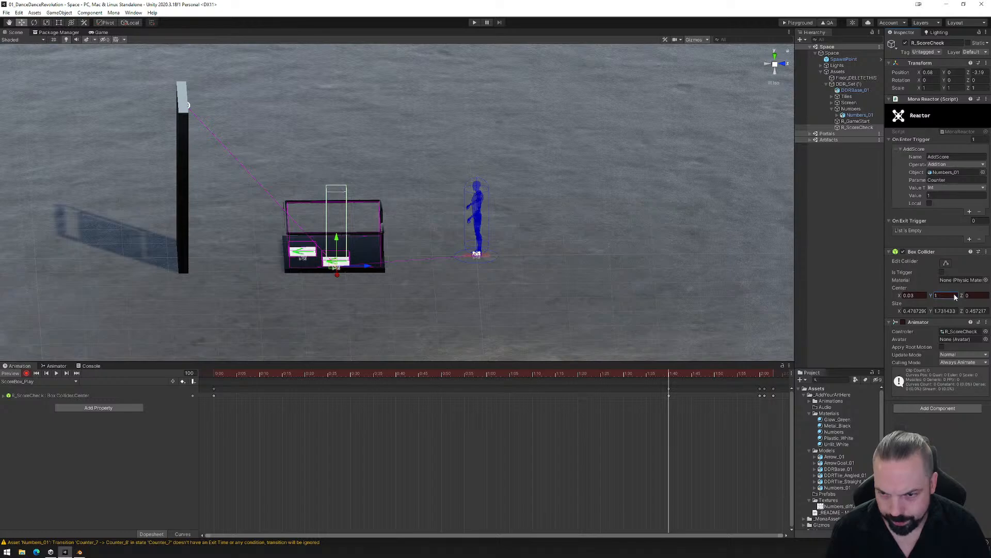
# - Copy the lowered collider keyframe from frame 0 to frame 99, just before the first raised keyframe
pyautogui.click(669, 377)
pyautogui.moveTo(671, 376); pyautogui.dragTo(763, 367)
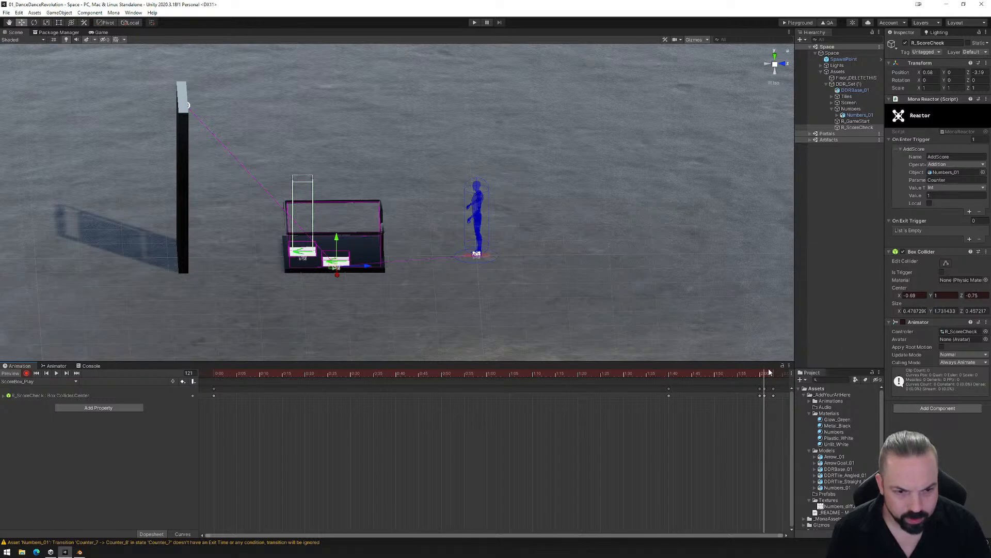
pyautogui.moveTo(765, 375); pyautogui.dragTo(666, 378)
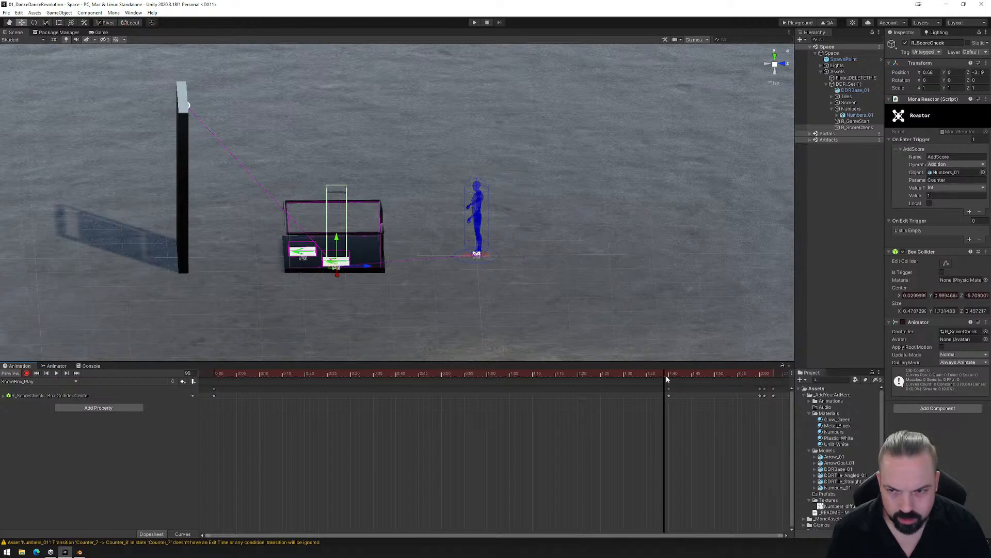
pyautogui.click(213, 395)
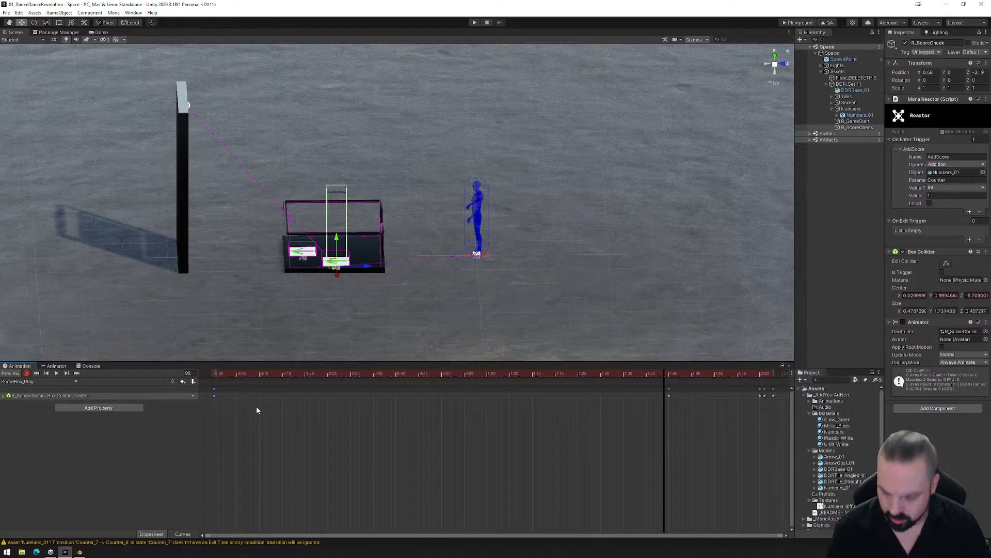
pyautogui.hotkey('ctrl', 'v')
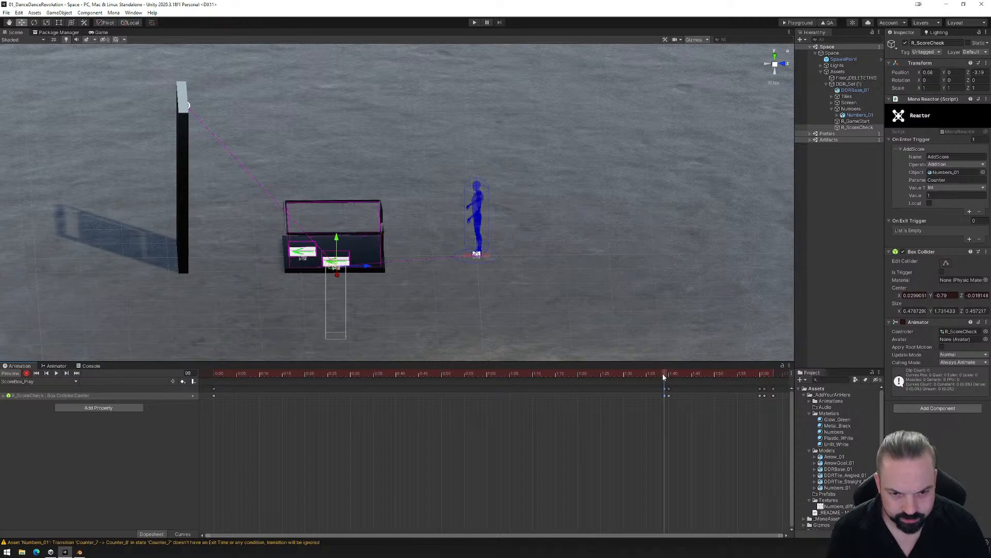
# - Copy the raised collider keyframe to frame 101 and the lowered one to frame 102
pyautogui.moveTo(666, 376); pyautogui.dragTo(673, 376)
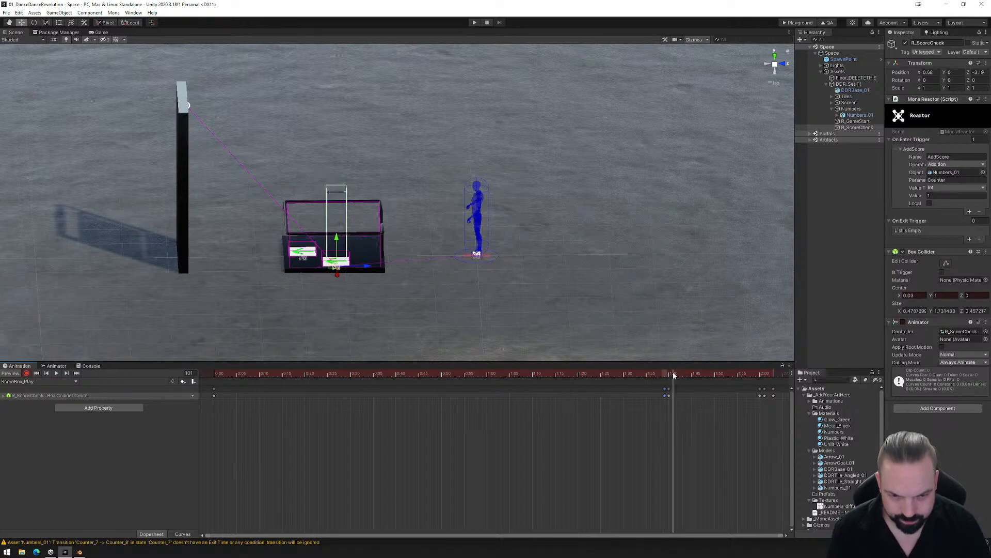
pyautogui.click(669, 395)
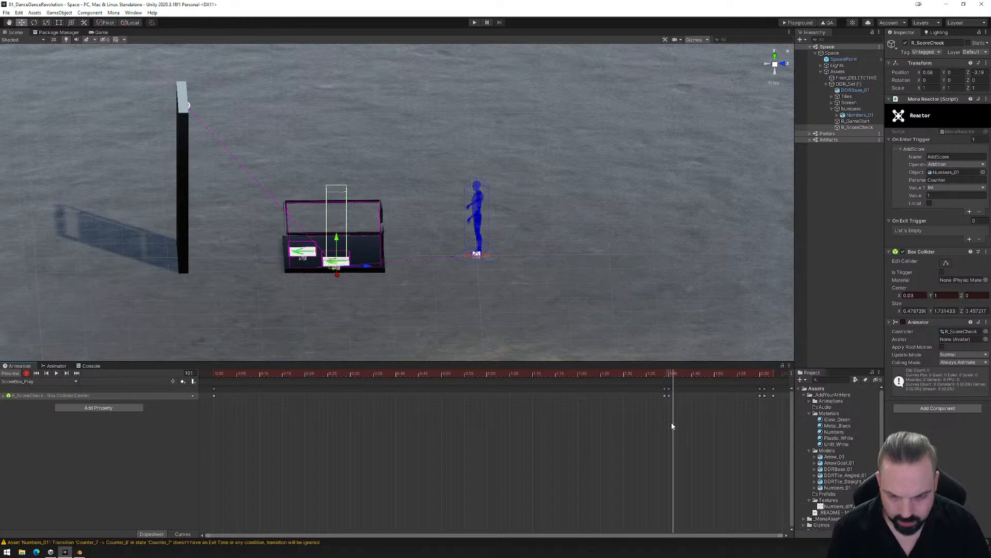
pyautogui.click(665, 394)
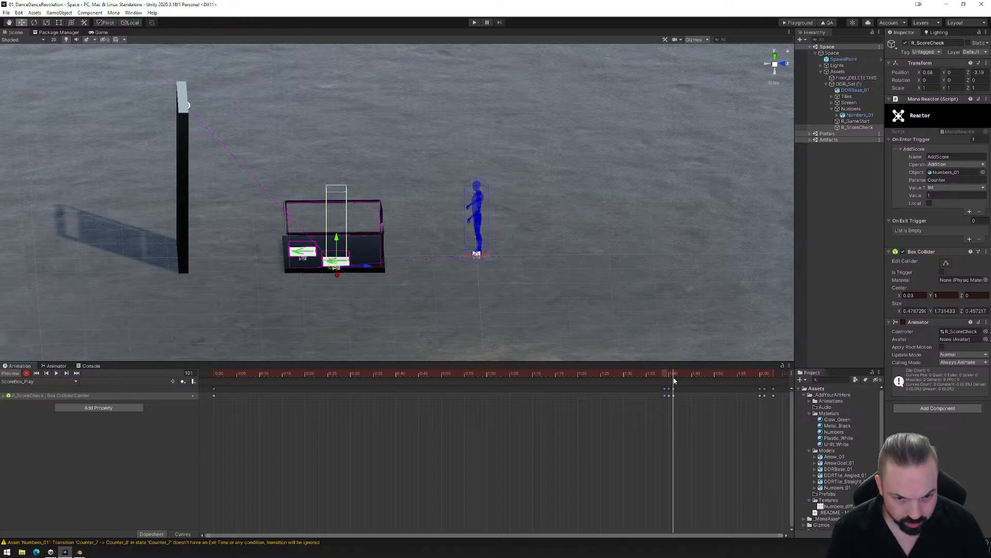
pyautogui.click(677, 373)
pyautogui.hotkey('ctrl', 'v')
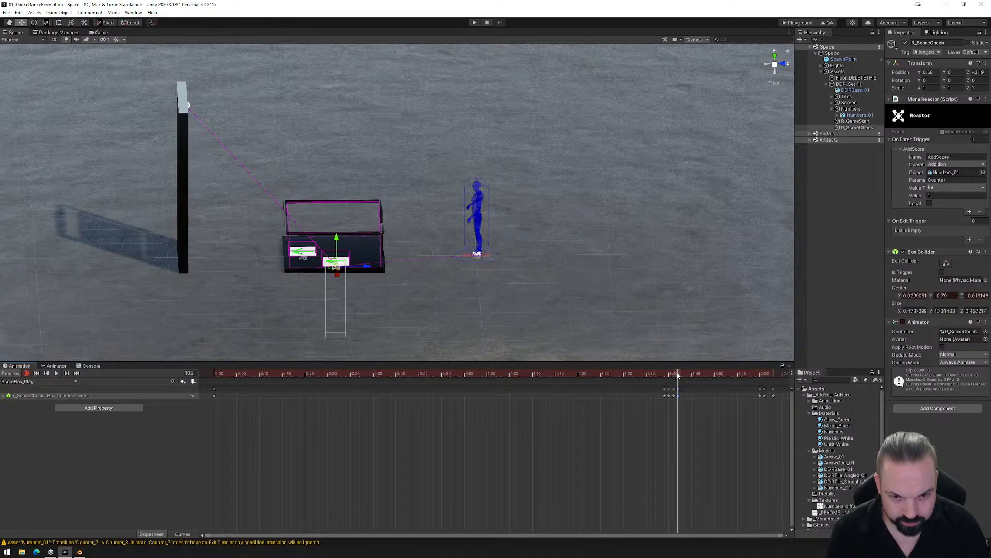
# - Shift the last group of collider center keyframes one frame earlier, so it starts at frame 119
pyautogui.moveTo(678, 375); pyautogui.dragTo(759, 372)
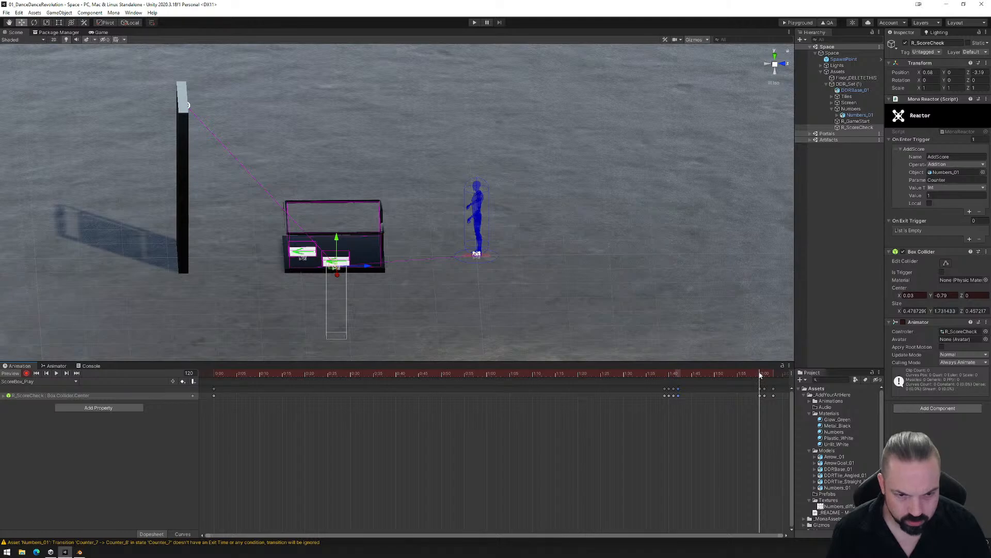
pyautogui.moveTo(760, 375)
pyautogui.mouseDown()
pyautogui.moveTo(776, 390)
pyautogui.moveTo(761, 391)
pyautogui.mouseUp()
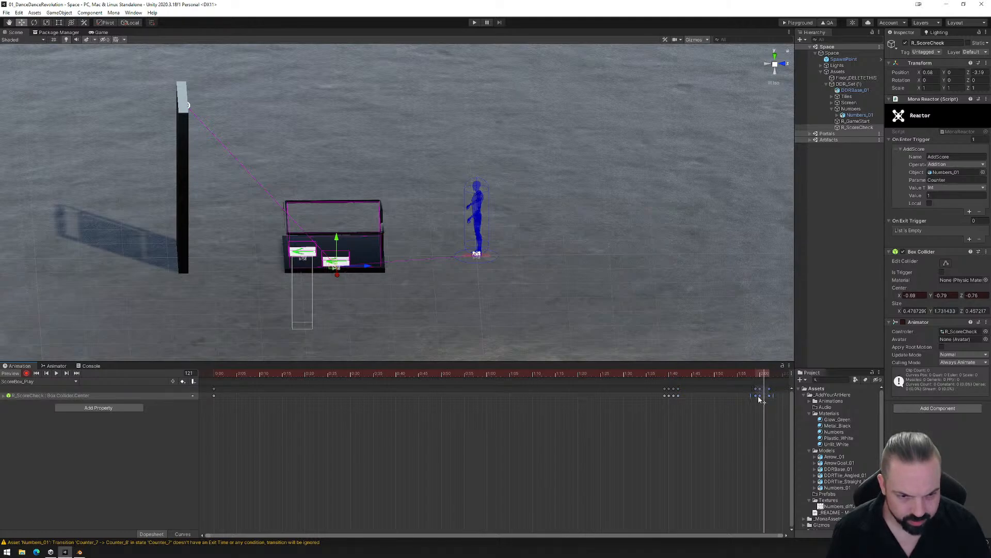
pyautogui.click(763, 401)
pyautogui.click(760, 376)
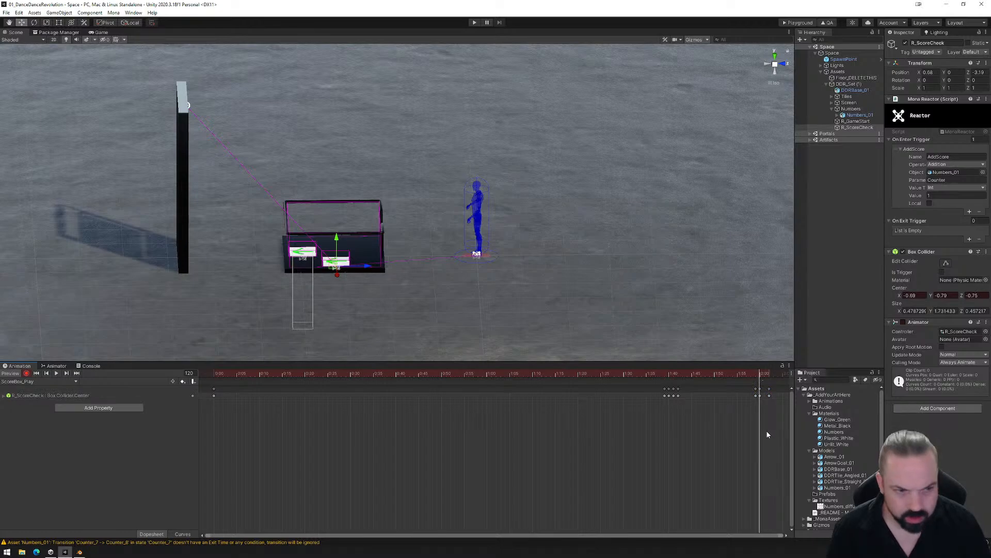
# - Paste the lowered collider keyframe at frame 119 and record the center at Y 1.01 on frame 120
pyautogui.click(757, 376)
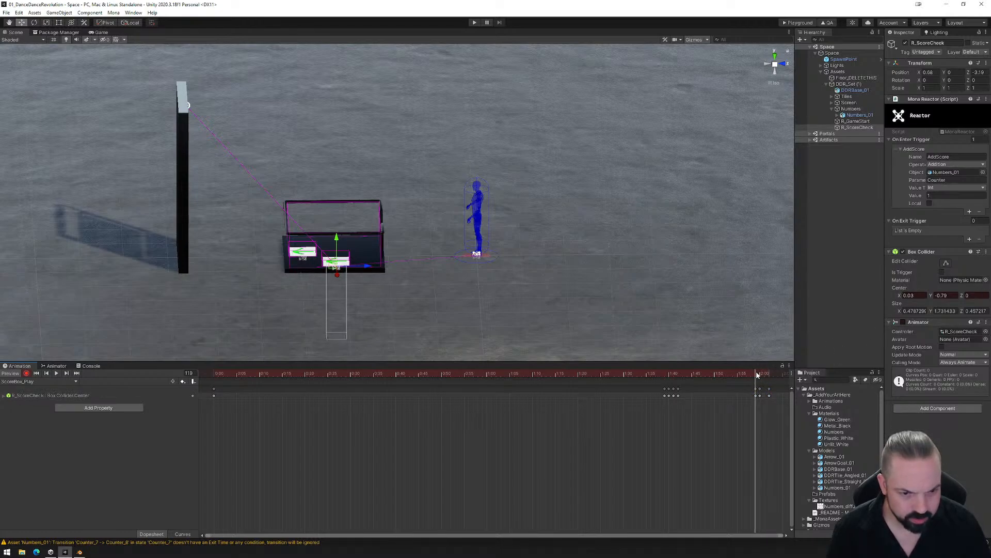
pyautogui.click(679, 391)
pyautogui.click(701, 413)
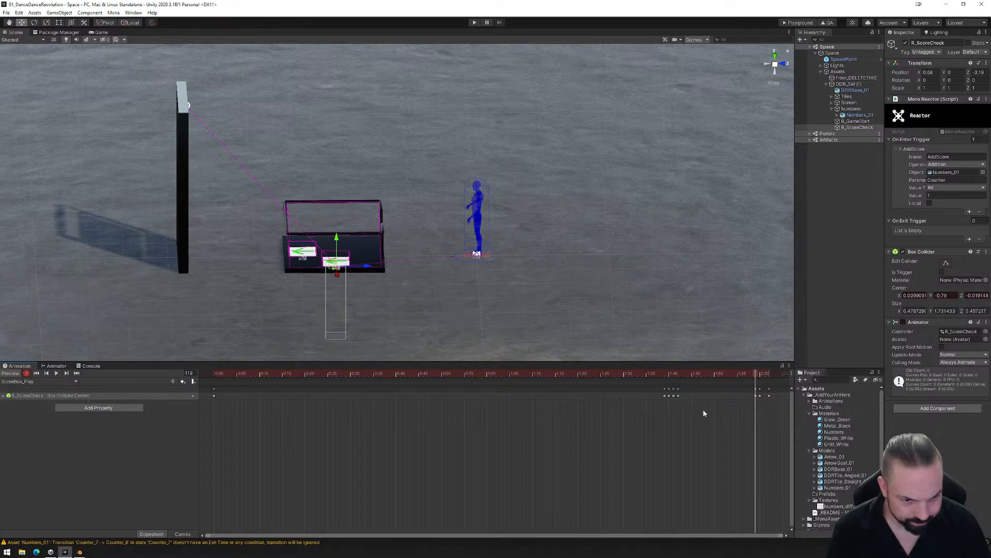
pyautogui.click(758, 375)
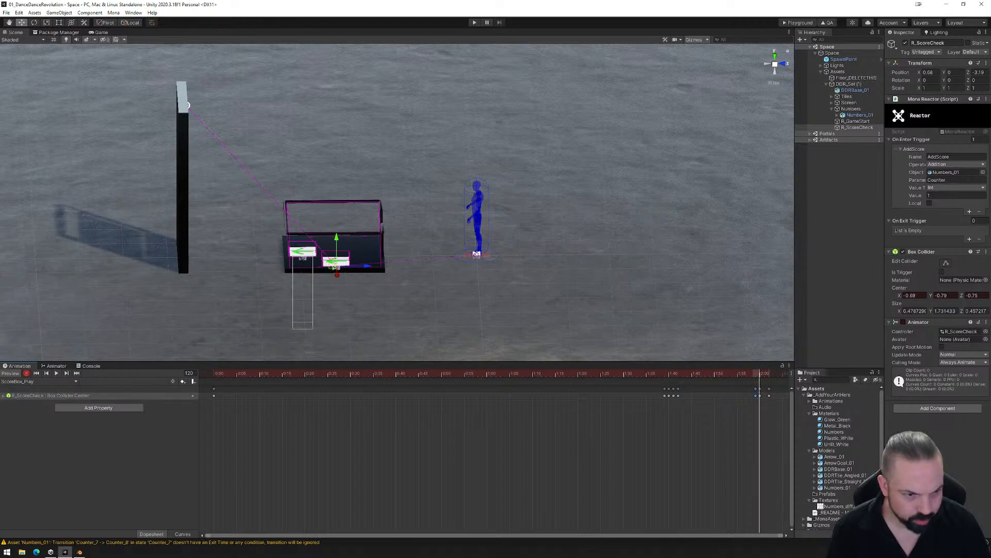
pyautogui.moveTo(931, 295); pyautogui.dragTo(956, 295)
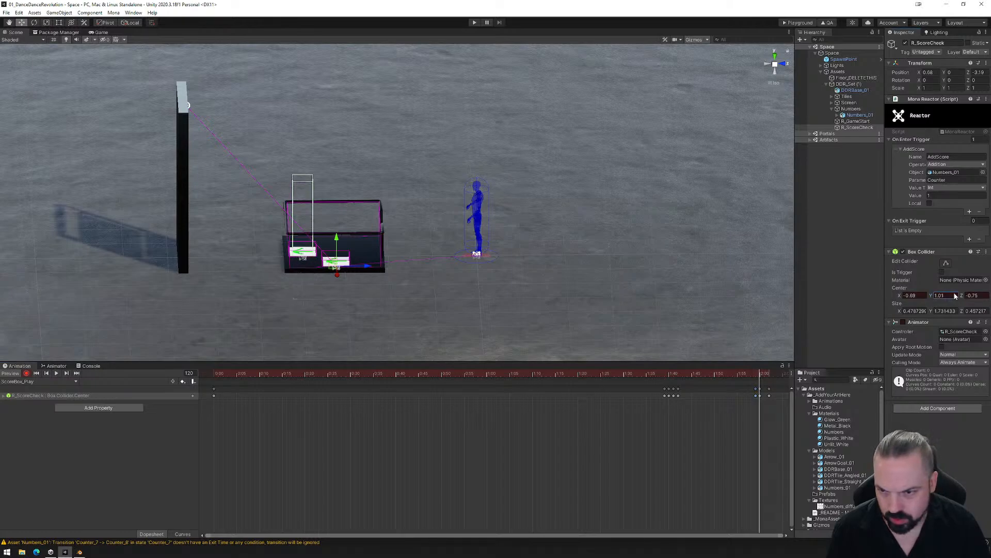
# - Paste the raised collider keyframe at frame 121 and record the center at Y -0.79 on frame 122
pyautogui.click(765, 375)
pyautogui.click(769, 373)
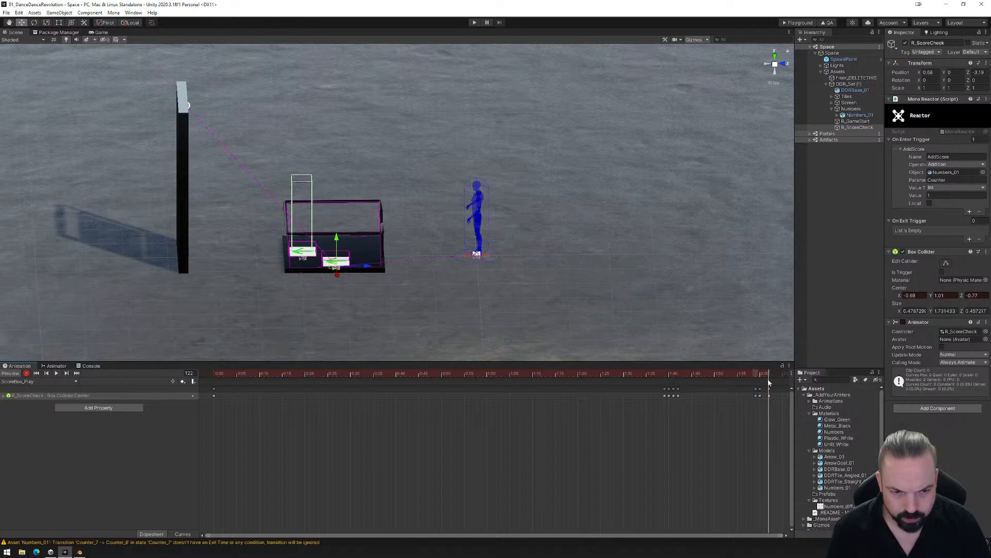
pyautogui.click(766, 375)
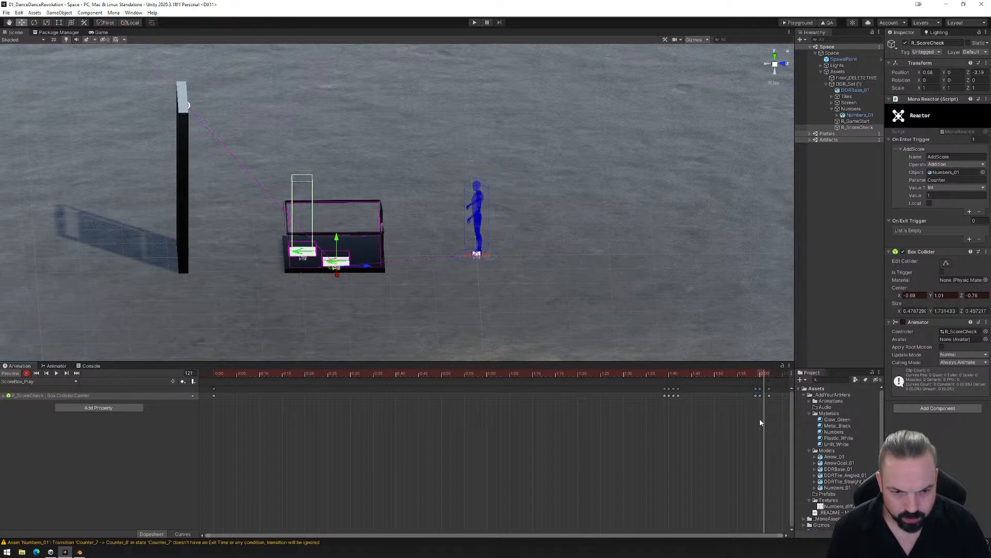
pyautogui.hotkey('ctrl', 'v')
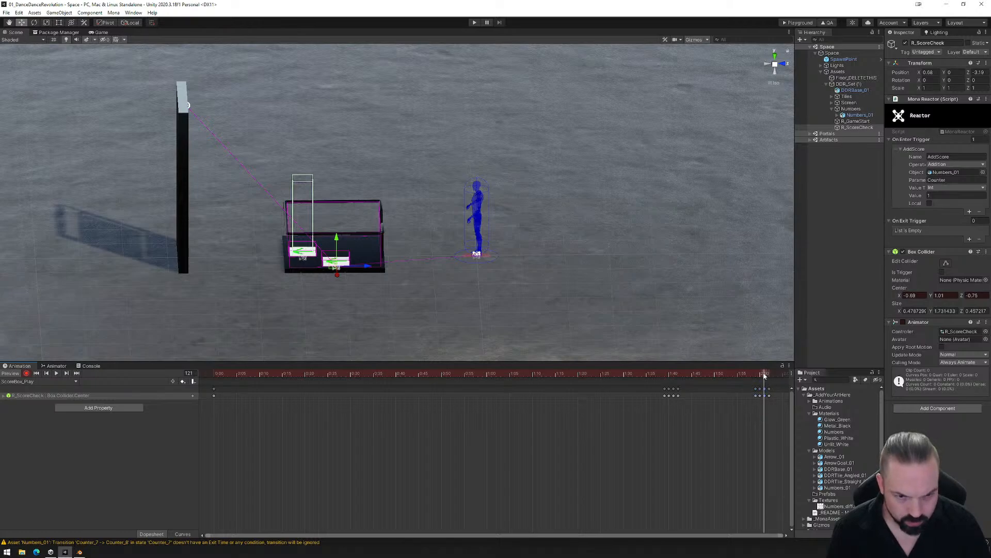
pyautogui.click(768, 373)
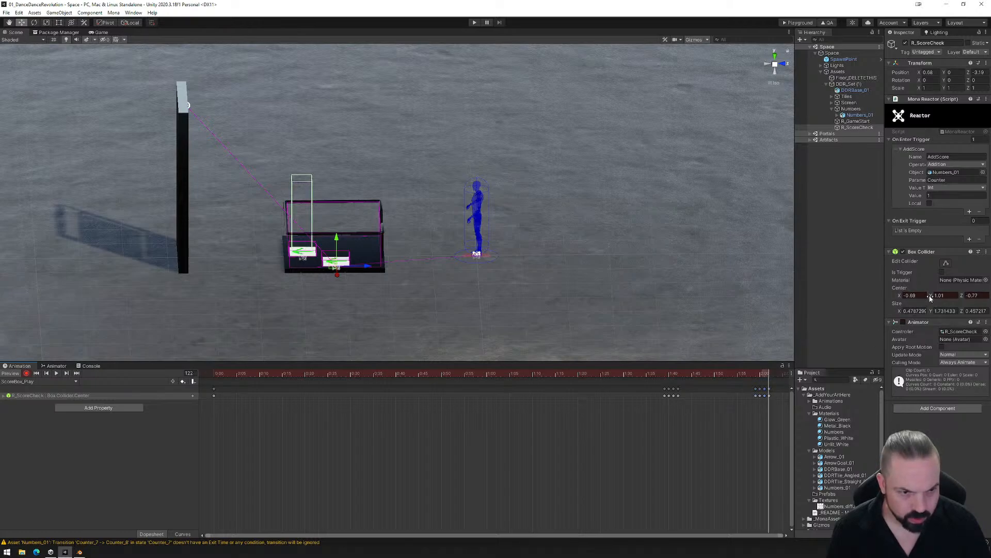
pyautogui.moveTo(930, 298); pyautogui.dragTo(906, 299)
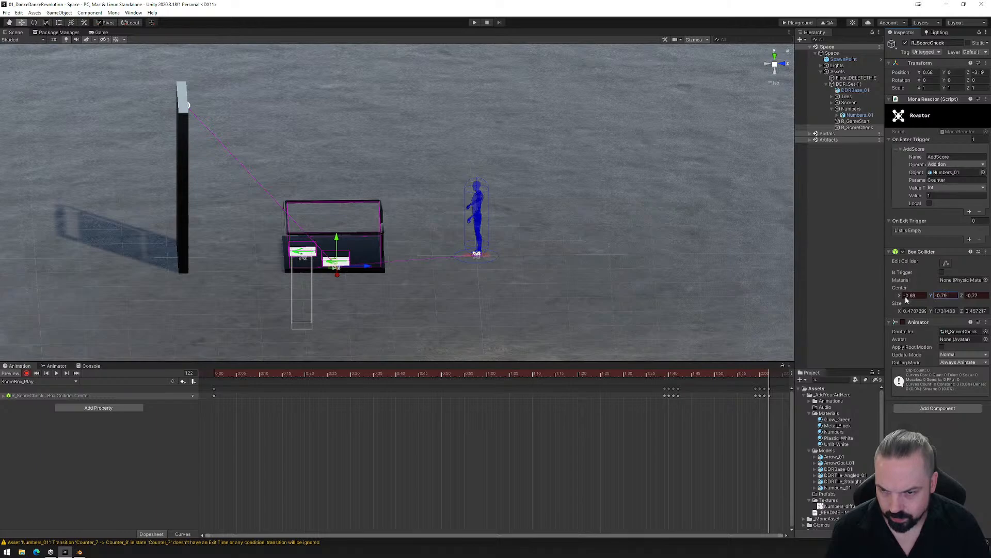
# - Save the scene with the reworked ScoreBox_Play animation
pyautogui.keyDown('alt'); pyautogui.moveTo(414, 319); pyautogui.dragTo(259, 312); pyautogui.keyUp('alt')
pyautogui.click(7, 13)
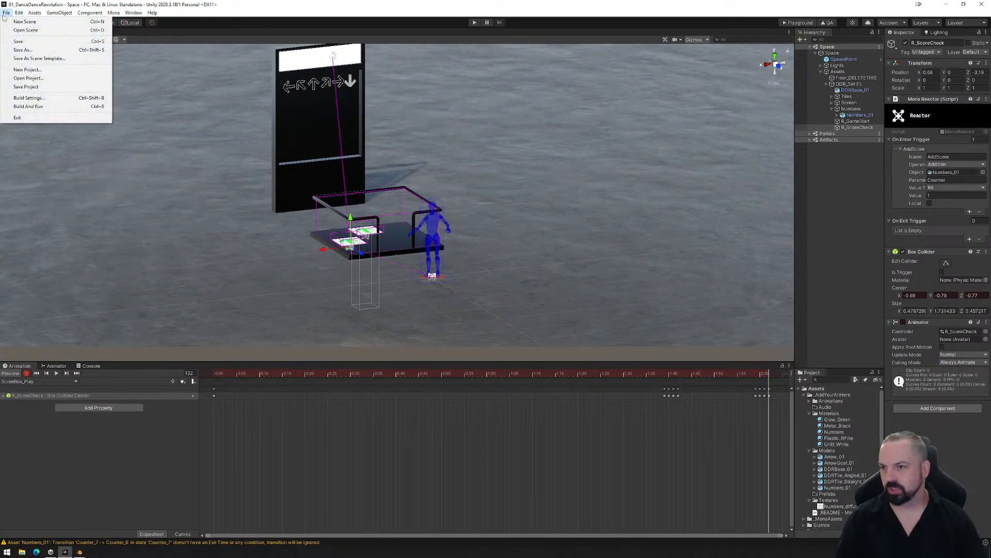
pyautogui.click(20, 41)
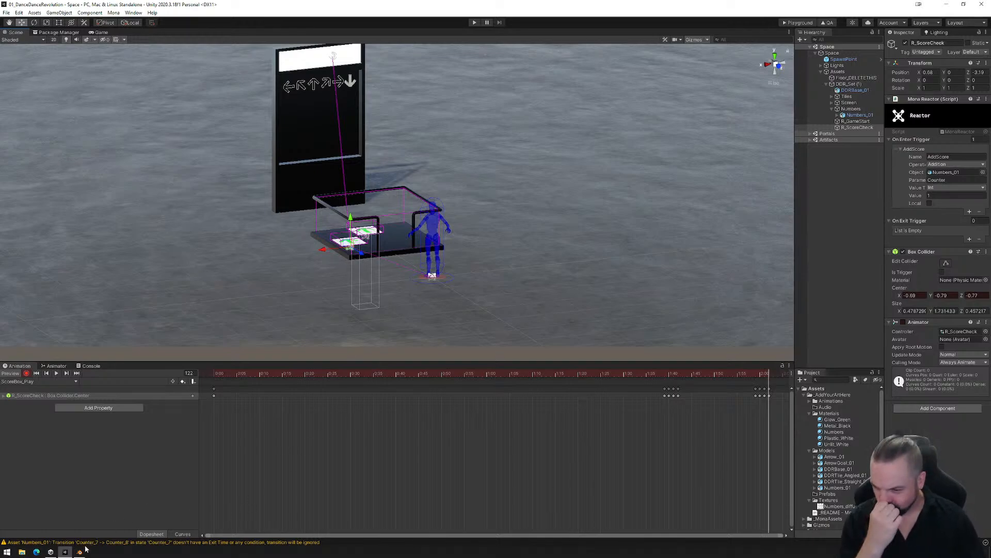
# - Build the Playground files and upload the exported PlaygroundFiles folder to the Mona Playground page in the browser
pyautogui.click(787, 23)
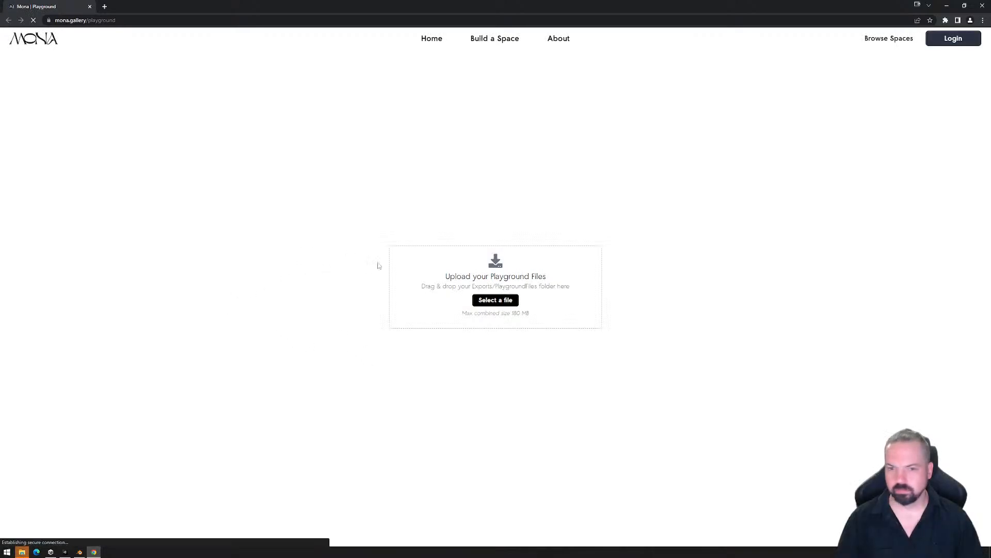
pyautogui.click(22, 552)
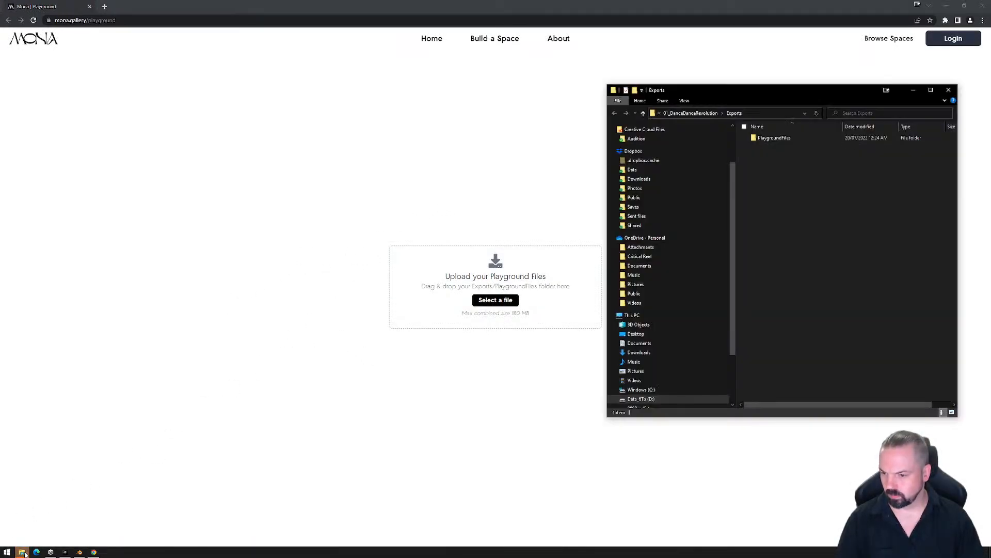
pyautogui.moveTo(774, 138); pyautogui.dragTo(435, 281)
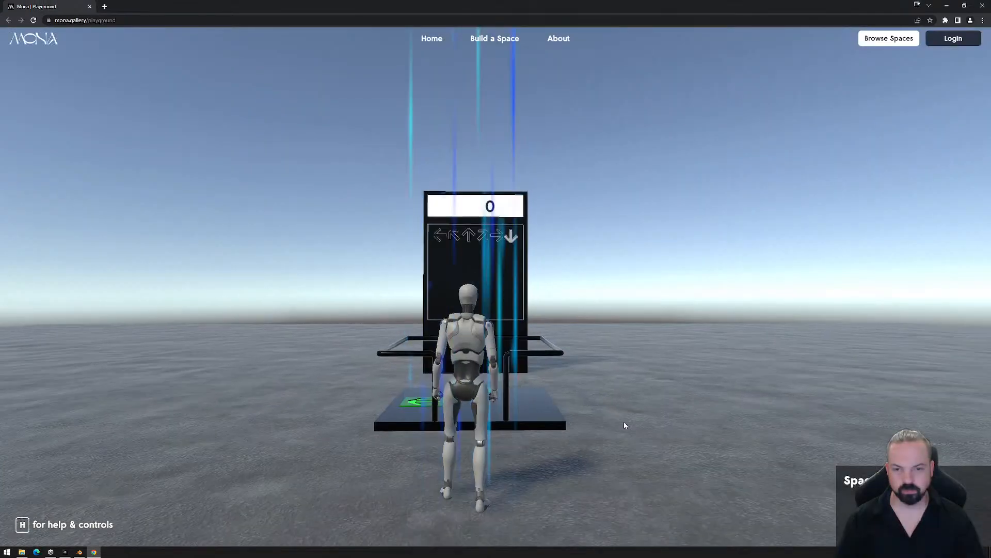
# - Walk the avatar onto the dance platform and over to its side, clear of the arrow tiles
pyautogui.click(571, 404)
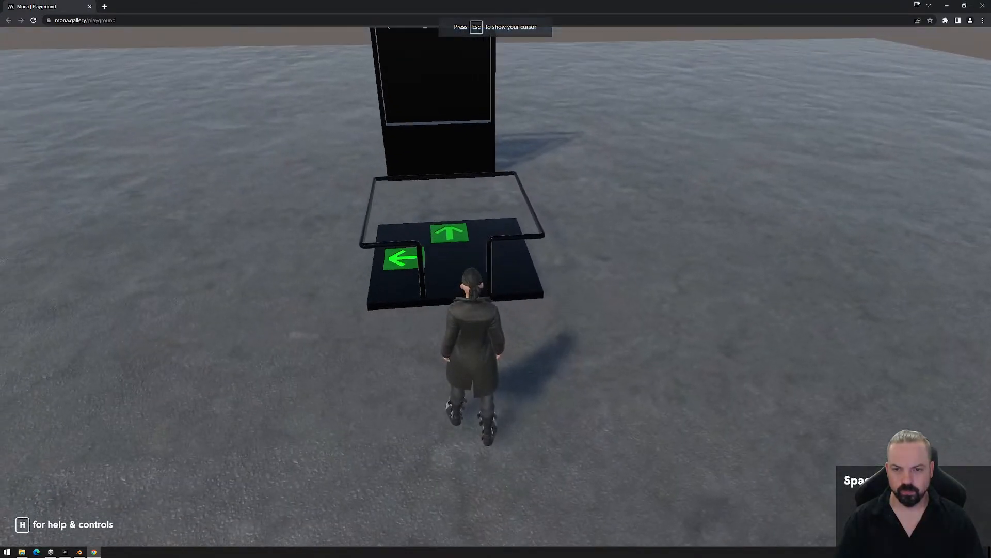
pyautogui.press('w')
pyautogui.press('w')
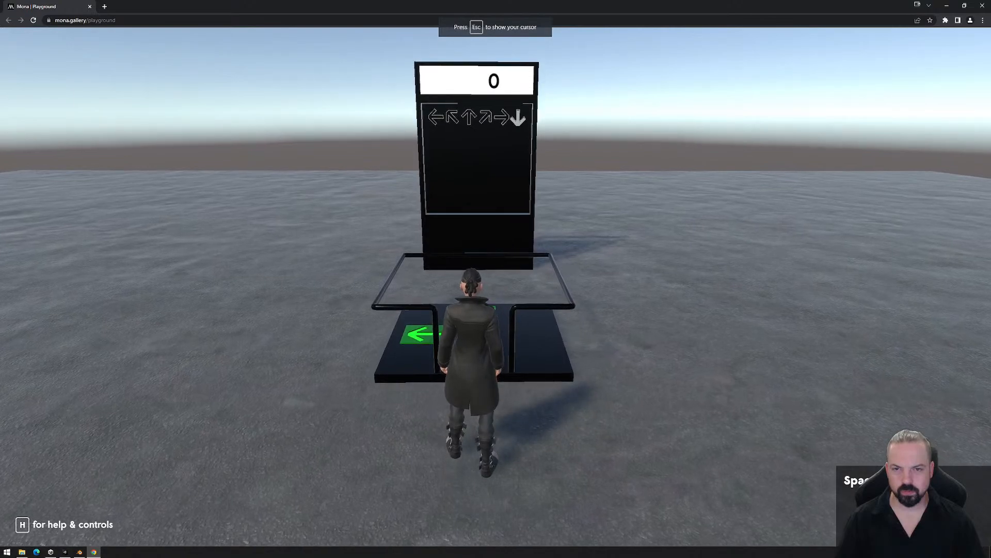
pyautogui.press('w')
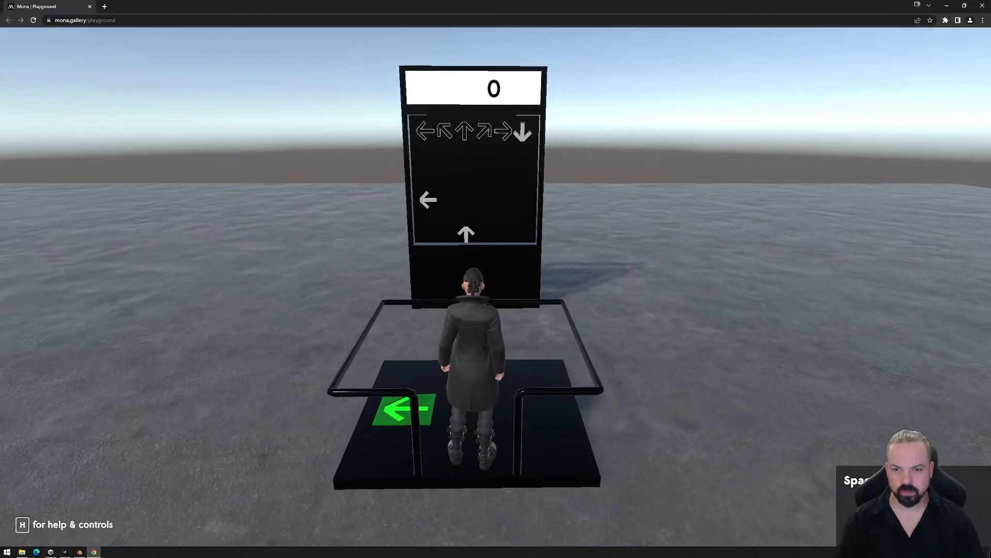
pyautogui.press('d')
pyautogui.press('d')
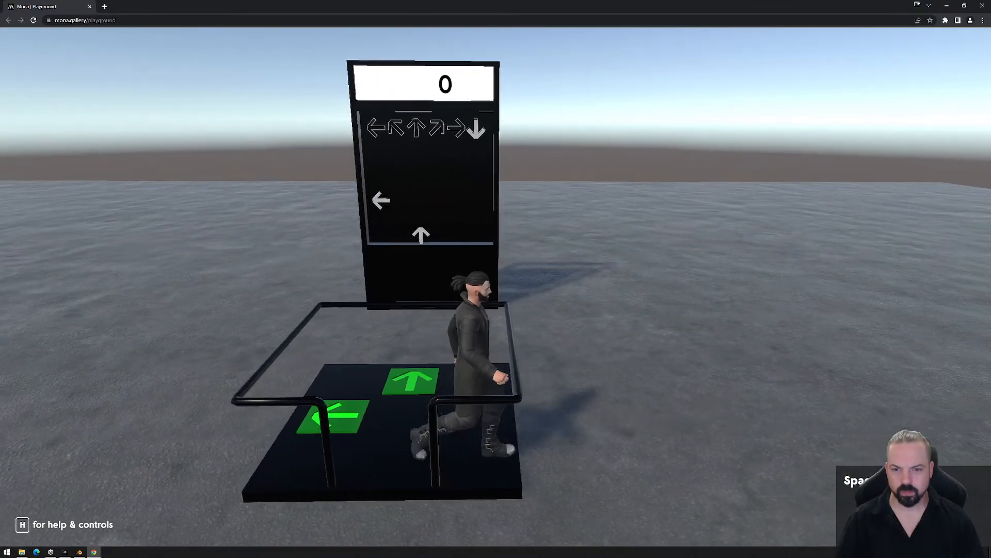
pyautogui.press('w')
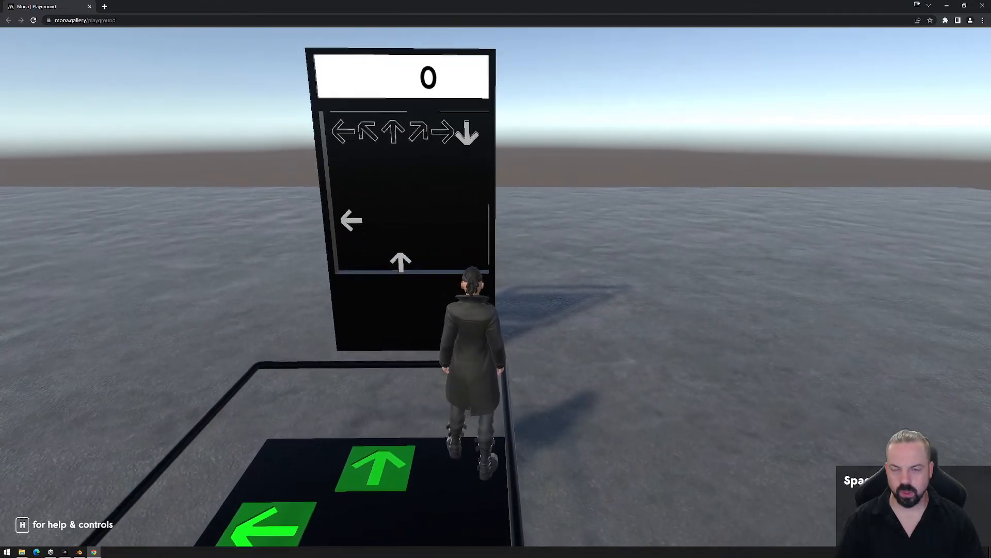
# - Walk the avatar off the dance platform, then back on to the forward arrow tile to test scoring
pyautogui.press('s')
pyautogui.press('a')
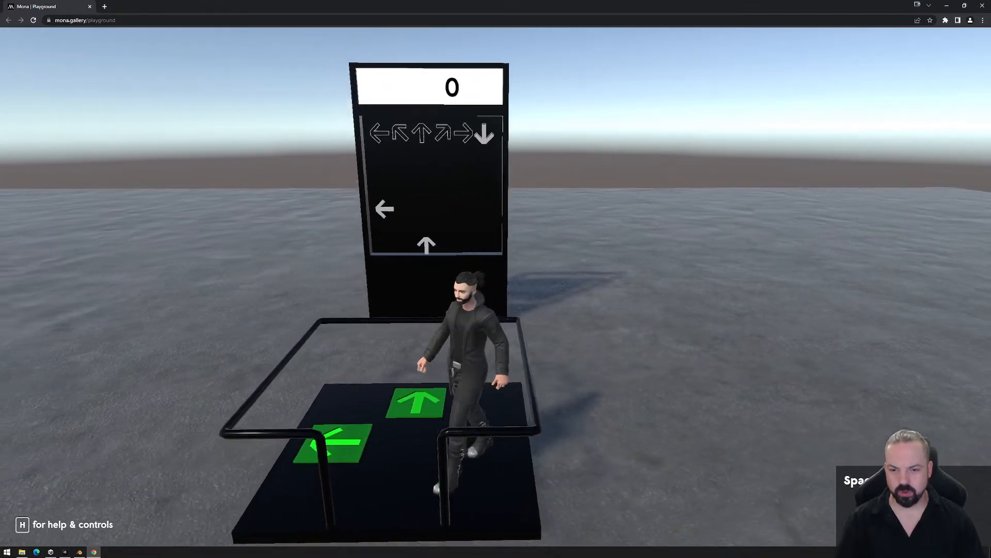
pyautogui.press('s')
pyautogui.press('a')
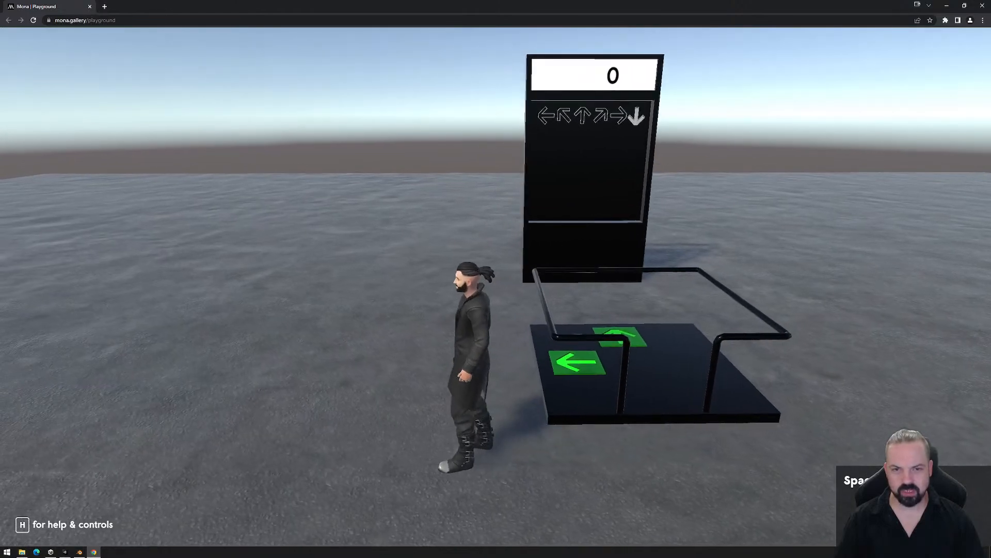
pyautogui.press('w')
pyautogui.press('d')
pyautogui.press('a')
pyautogui.press('s')
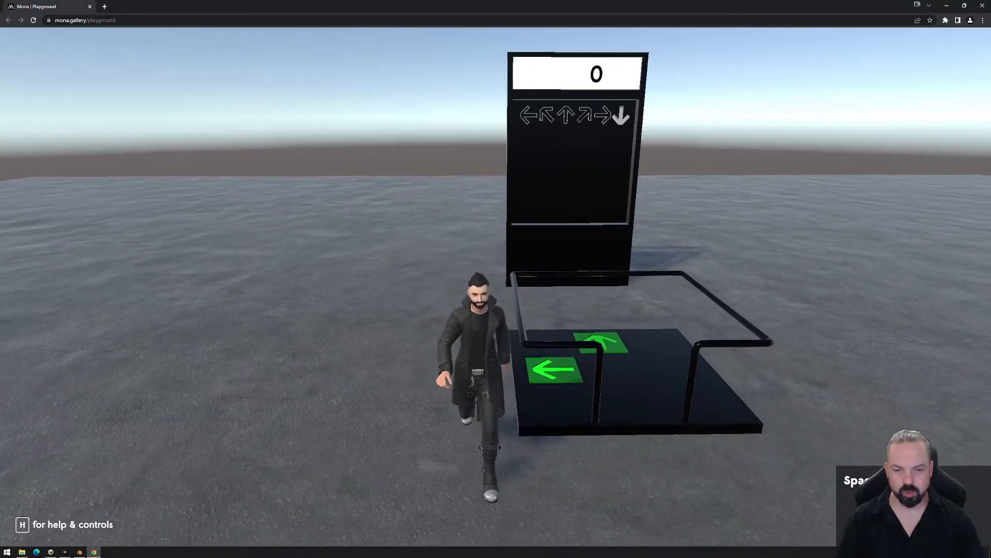
pyautogui.press('d')
pyautogui.press('w')
pyautogui.press('w')
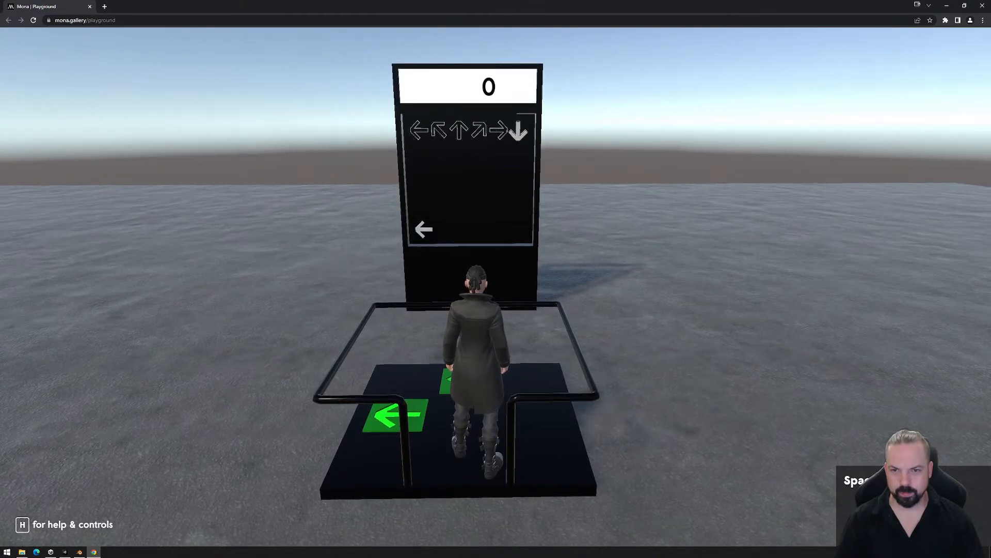
pyautogui.press('w')
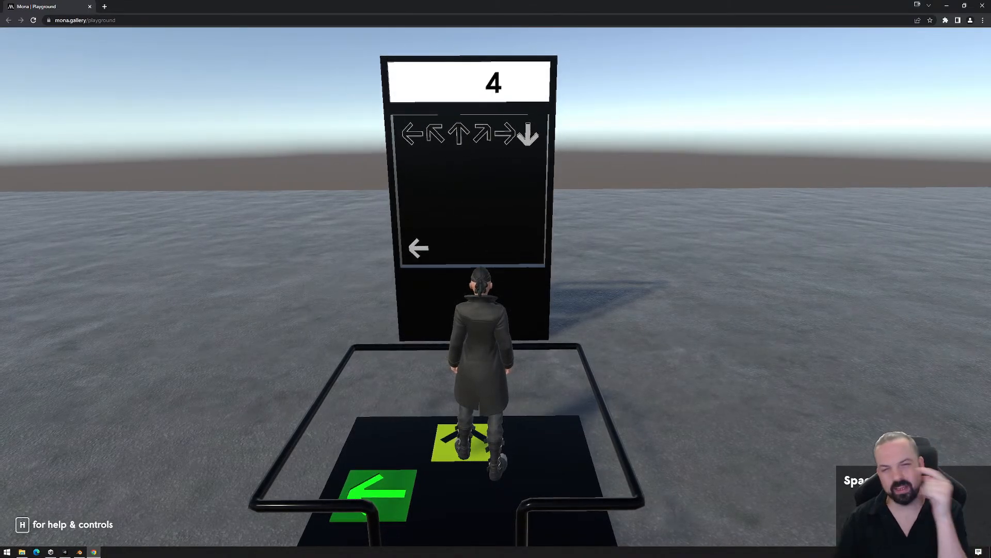
# - Test the score counter by moving the avatar on and off the forward and left arrow tiles, then release the cursor
pyautogui.press('d')
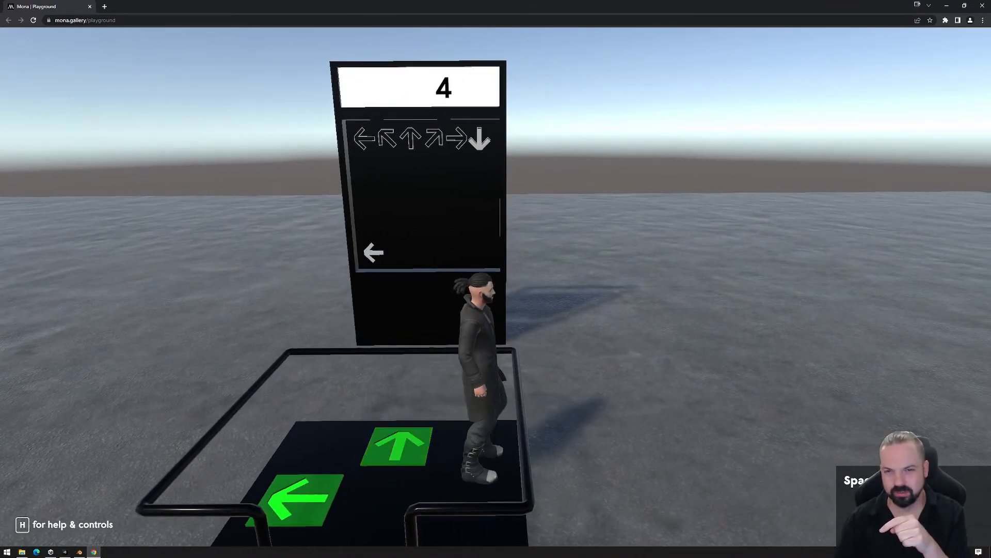
pyautogui.press('a')
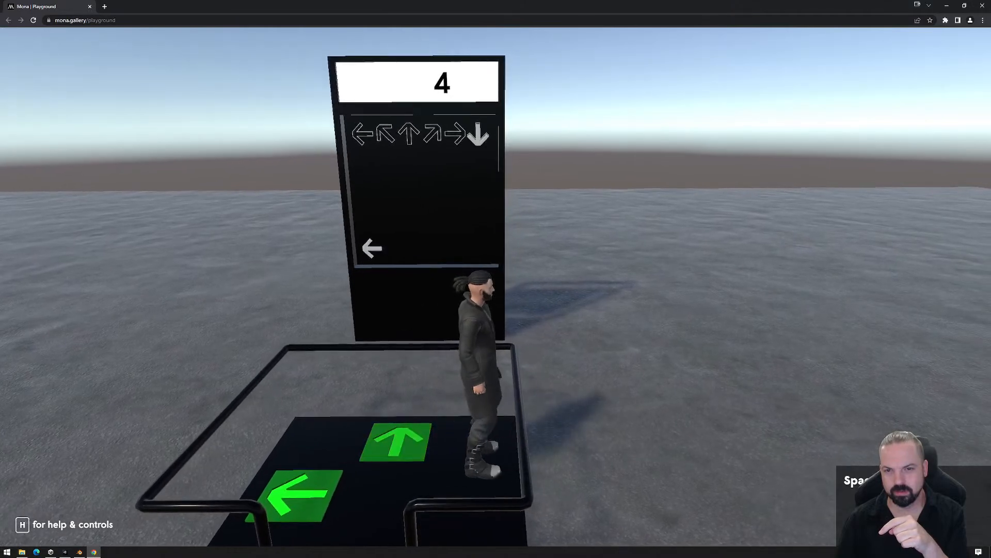
pyautogui.press('d')
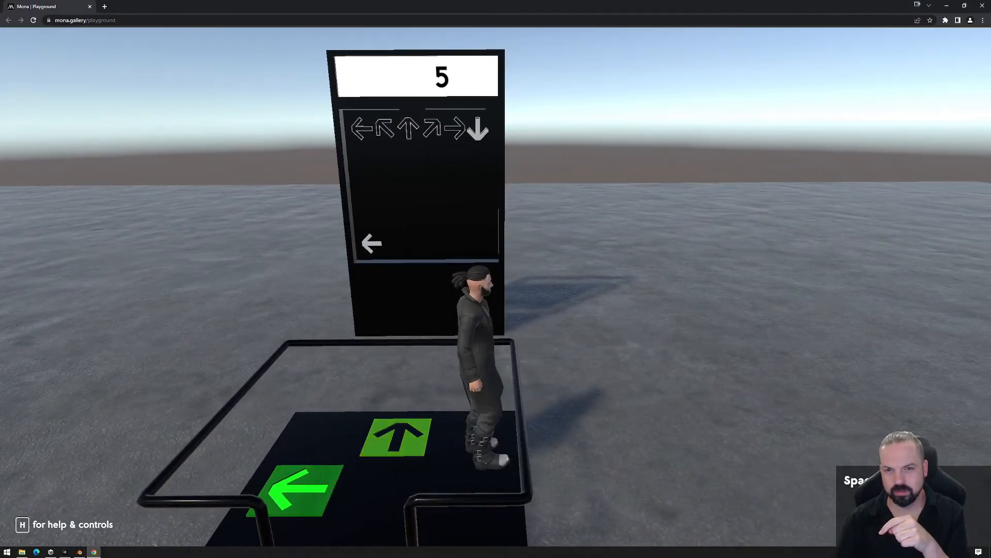
pyautogui.press('a')
pyautogui.press('s')
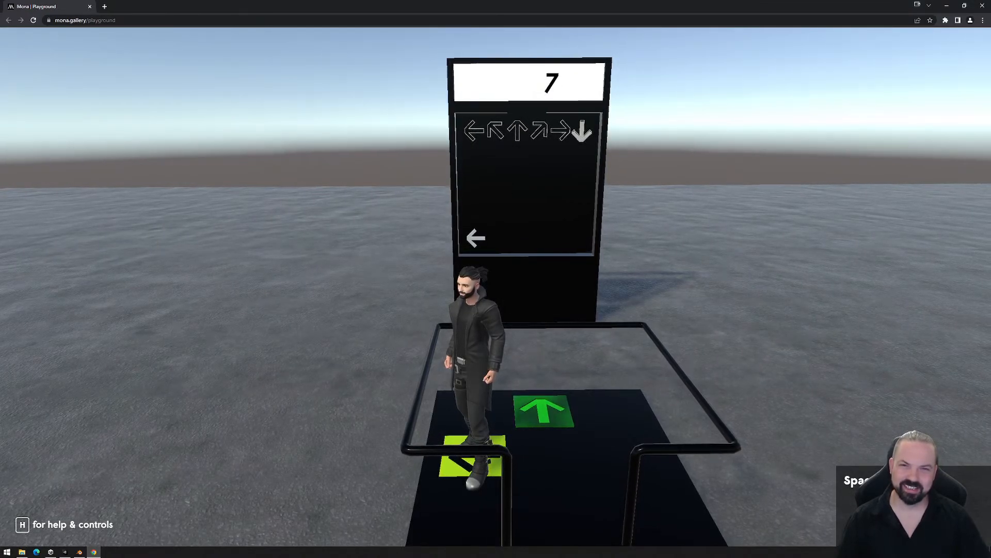
pyautogui.press('d')
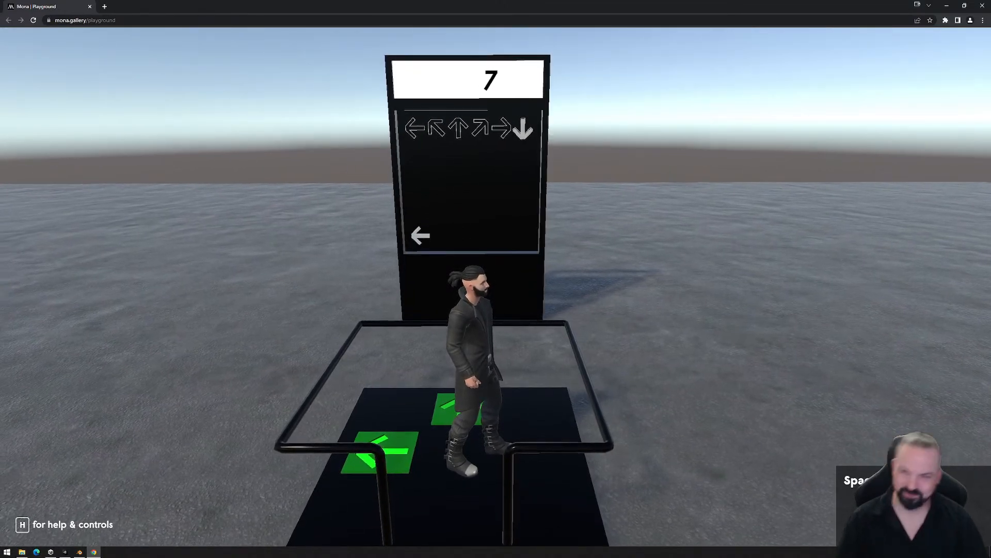
pyautogui.press('Escape')
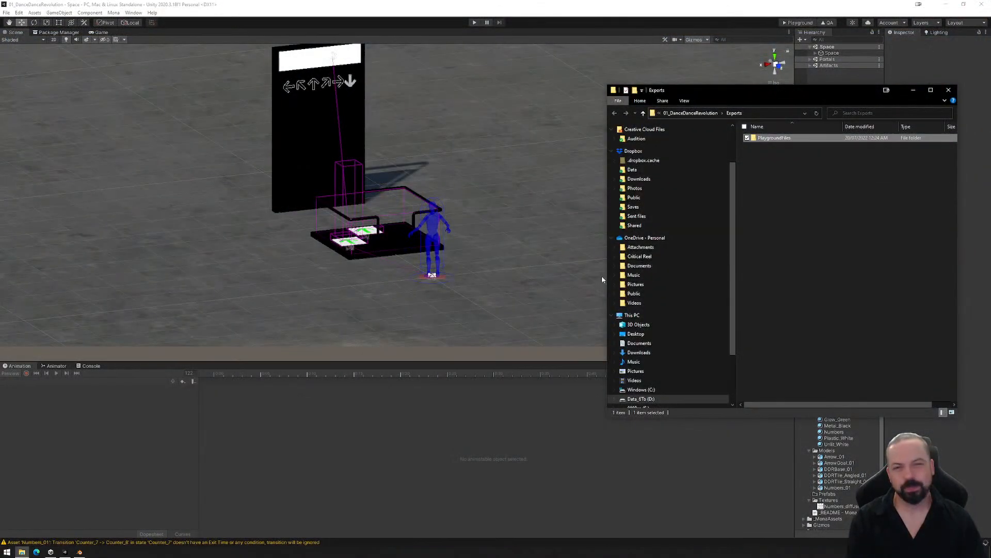
# - Close the Playground page, permanently delete the exported PlaygroundFiles folder and close the Exports window
pyautogui.click(803, 137)
pyautogui.hotkey('shift', 'Delete')
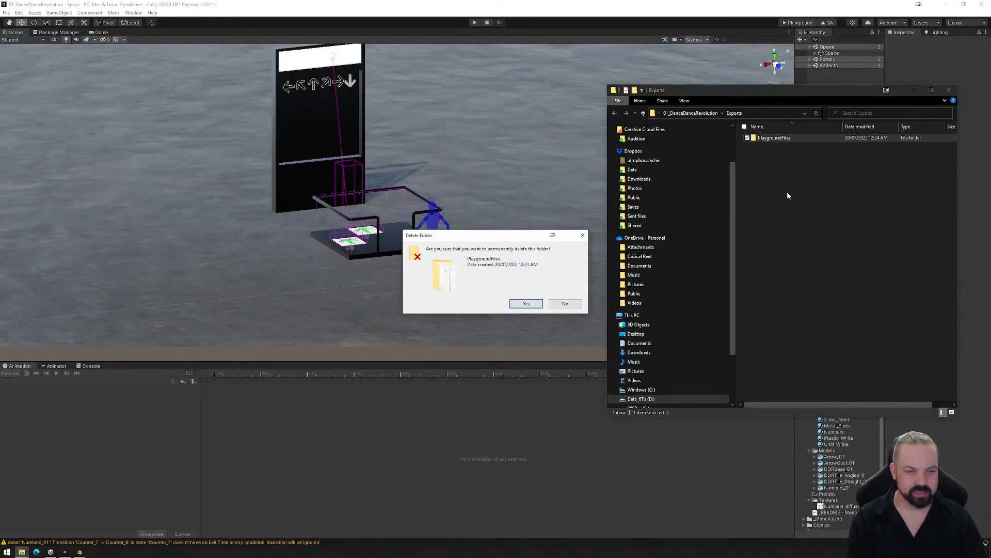
pyautogui.press('Return')
pyautogui.click(948, 91)
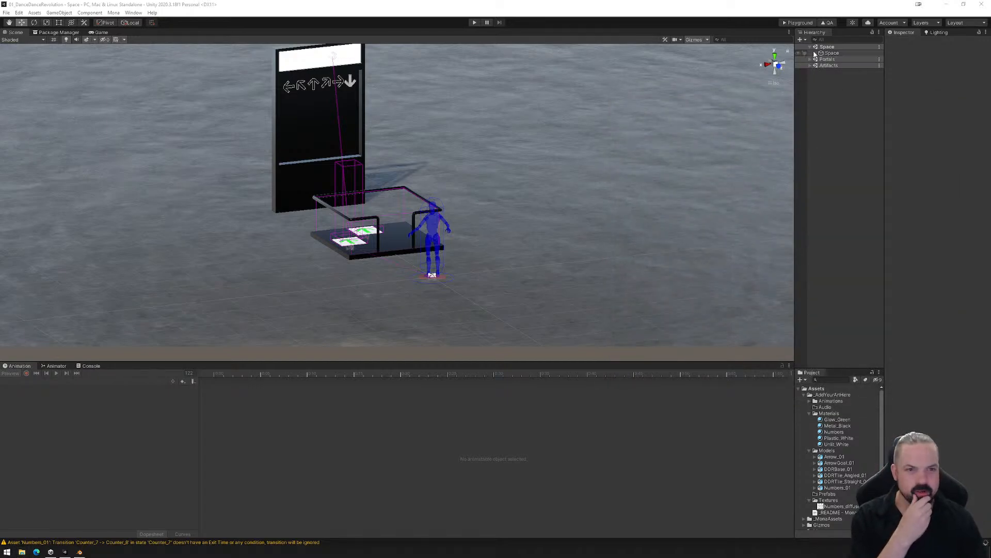
# - Expand the Space hierarchy down to DDR_Set (1) and select the Screen object to open its DDR_Arrows animation
pyautogui.click(815, 53)
pyautogui.click(822, 71)
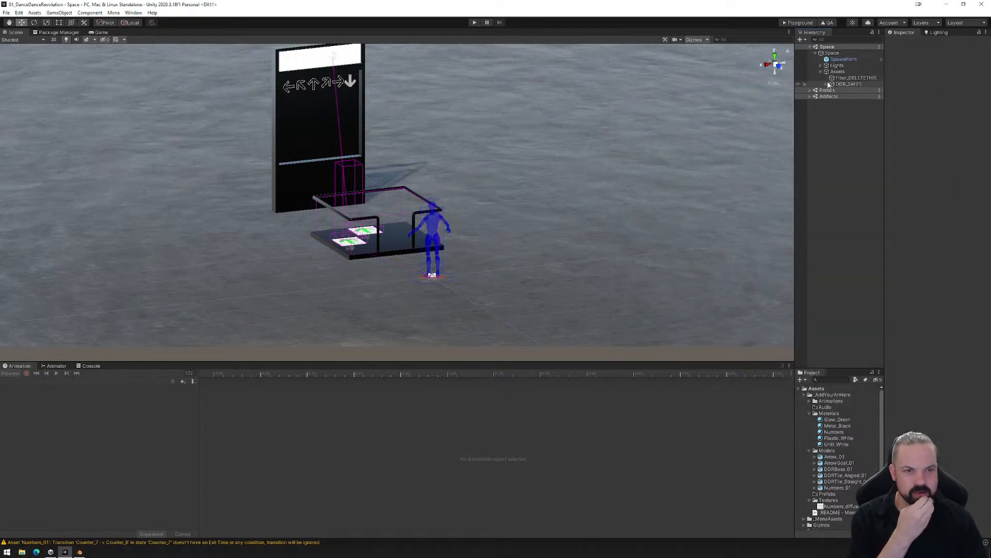
pyautogui.click(826, 84)
pyautogui.click(845, 121)
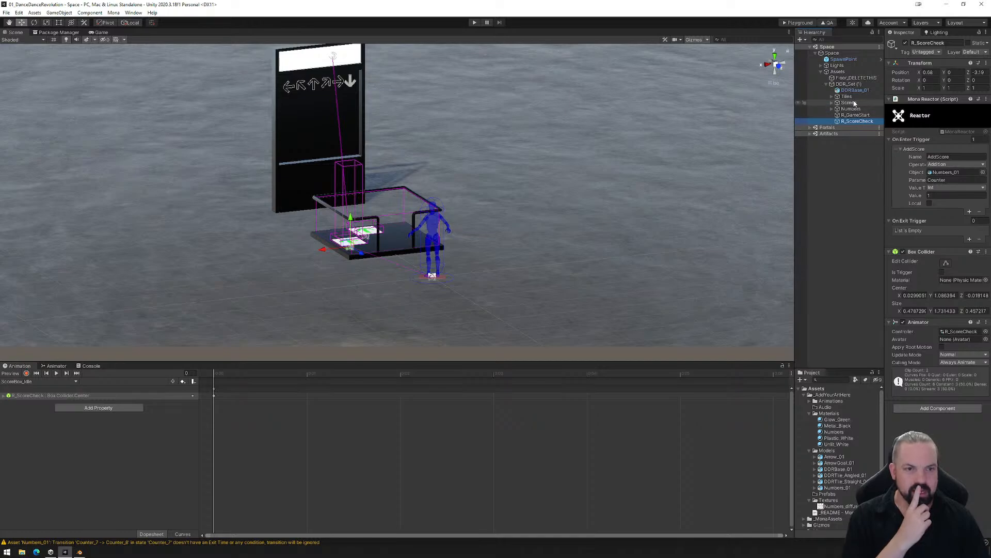
pyautogui.click(837, 97)
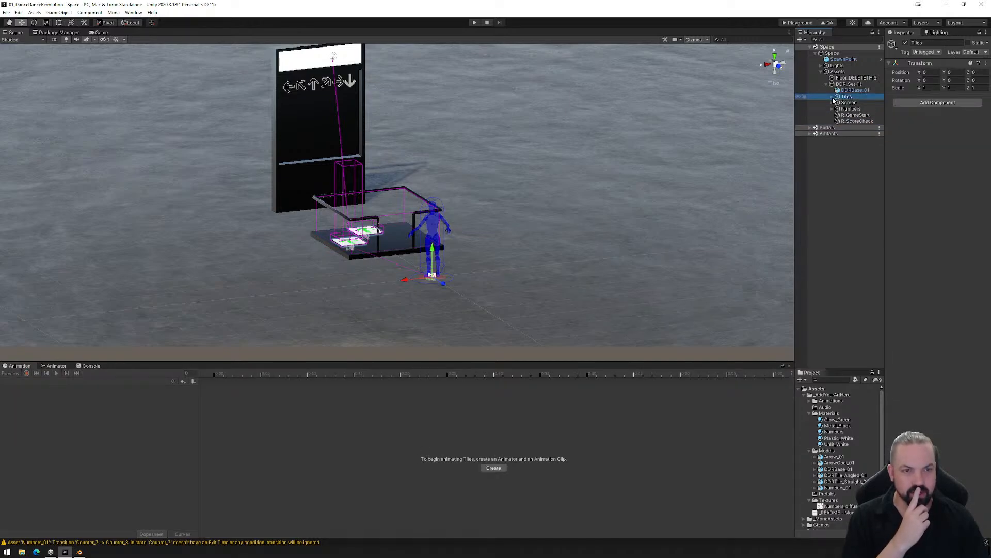
pyautogui.click(835, 104)
pyautogui.click(853, 109)
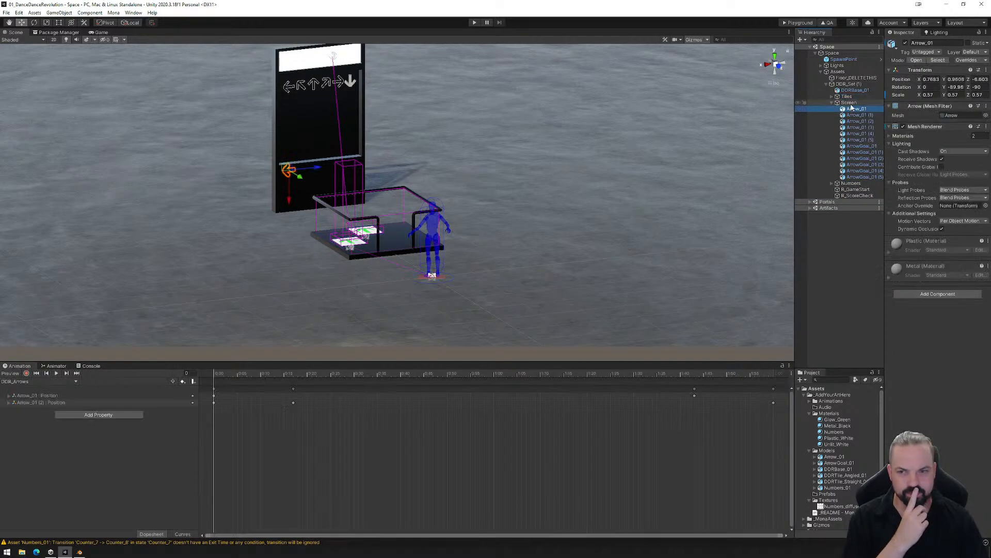
pyautogui.click(851, 103)
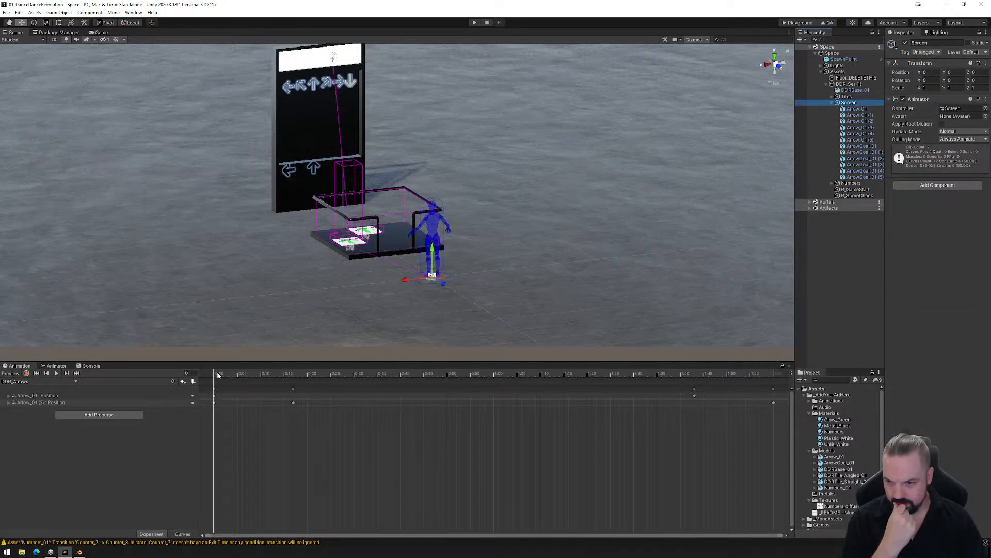
# - Set the tangents of all keyframes in the DDR_Arrows animation to Flat
pyautogui.moveTo(217, 374)
pyautogui.mouseDown()
pyautogui.moveTo(233, 376)
pyautogui.moveTo(210, 380)
pyautogui.mouseUp()
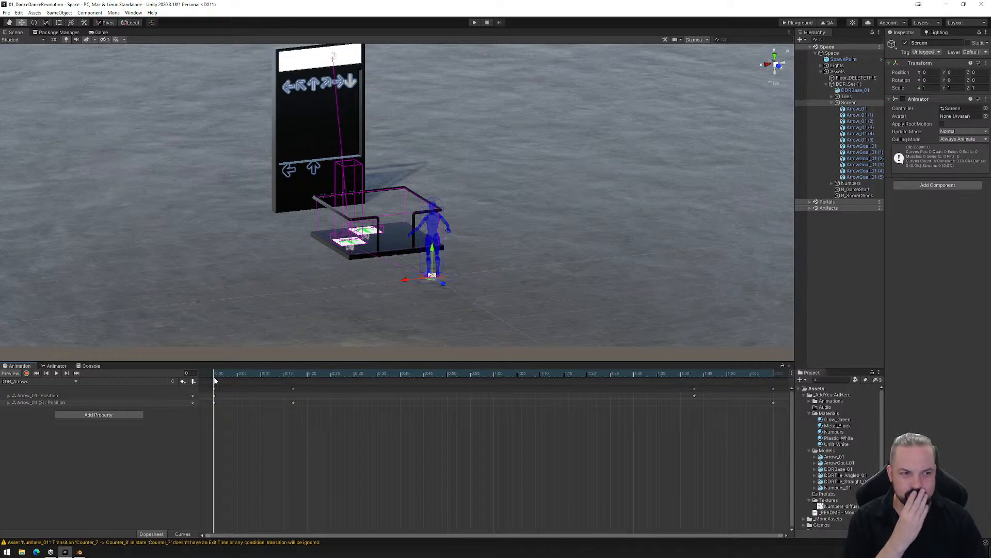
pyautogui.moveTo(215, 381)
pyautogui.mouseDown()
pyautogui.moveTo(274, 381)
pyautogui.moveTo(212, 385)
pyautogui.mouseUp()
pyautogui.scroll(-2, 723, 442)
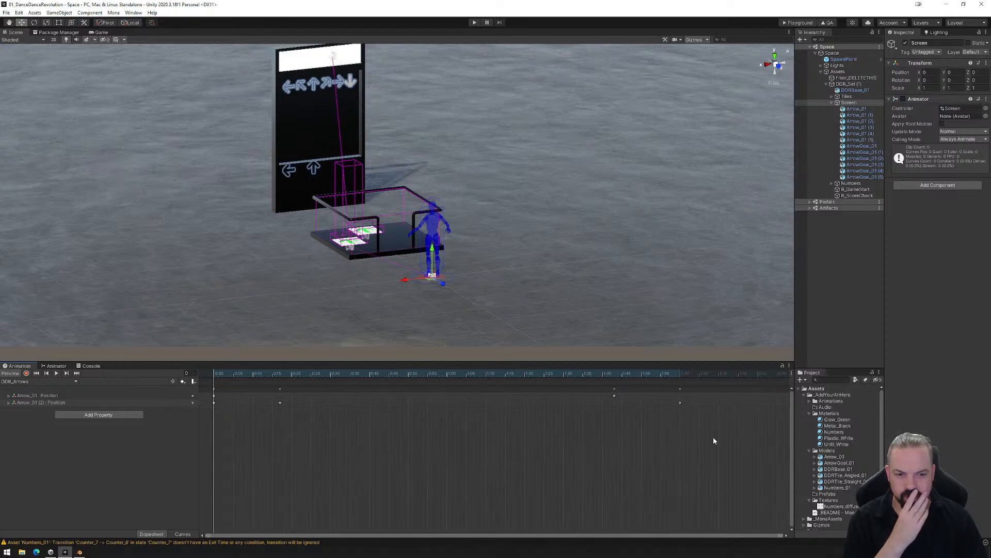
pyautogui.moveTo(731, 455); pyautogui.dragTo(199, 386)
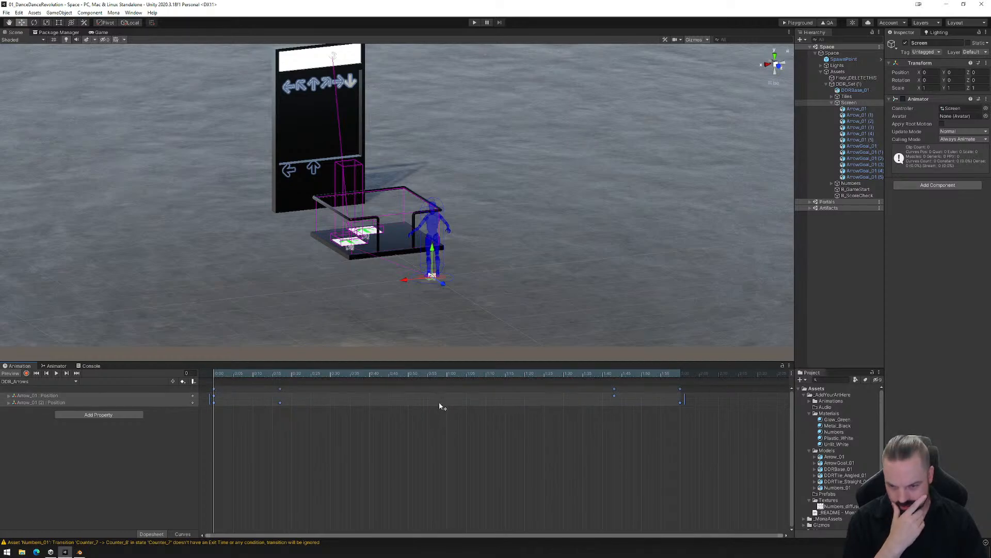
pyautogui.rightClick(433, 399)
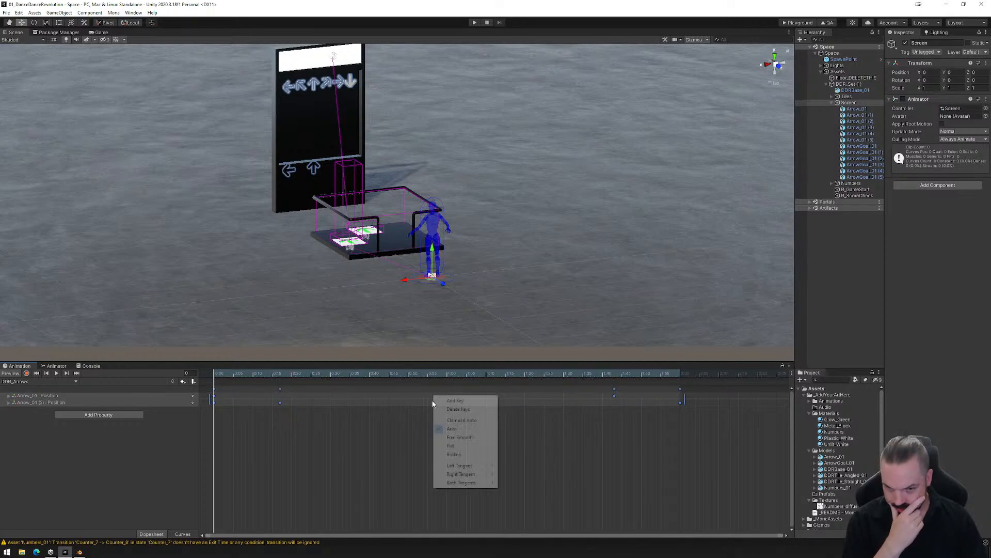
pyautogui.click(462, 445)
# - Scrub through the DDR_Arrows animation to check at which frames the two moving arrows meet their goal arrows
pyautogui.moveTo(215, 376); pyautogui.dragTo(494, 383)
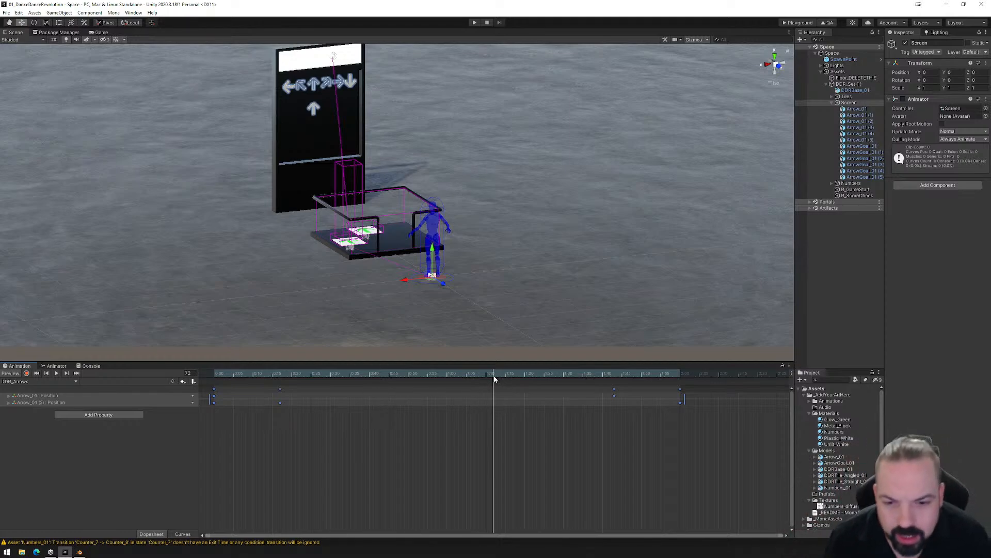
pyautogui.moveTo(493, 377); pyautogui.dragTo(494, 383)
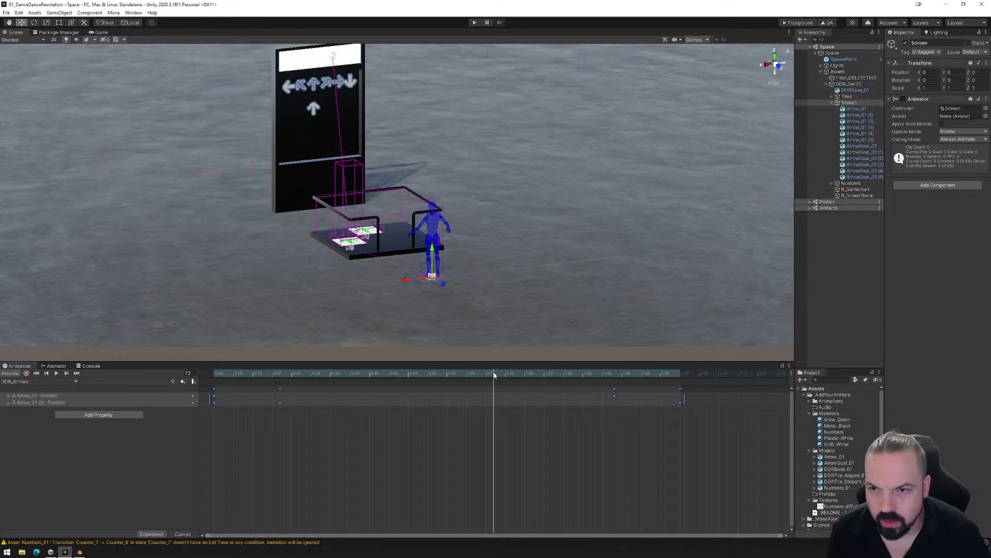
pyautogui.moveTo(494, 375); pyautogui.dragTo(557, 377)
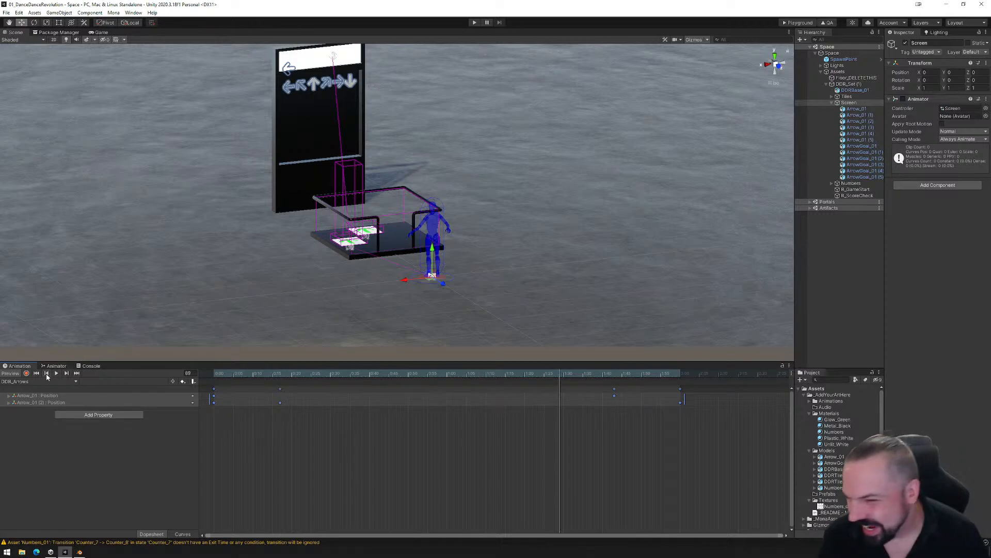
# - In R_ScoreCheck's ScoreBox_Play animation, move the two groups of collider keyframes to frames 71–74 and 88–91, and scrub to frame 120
pyautogui.click(857, 196)
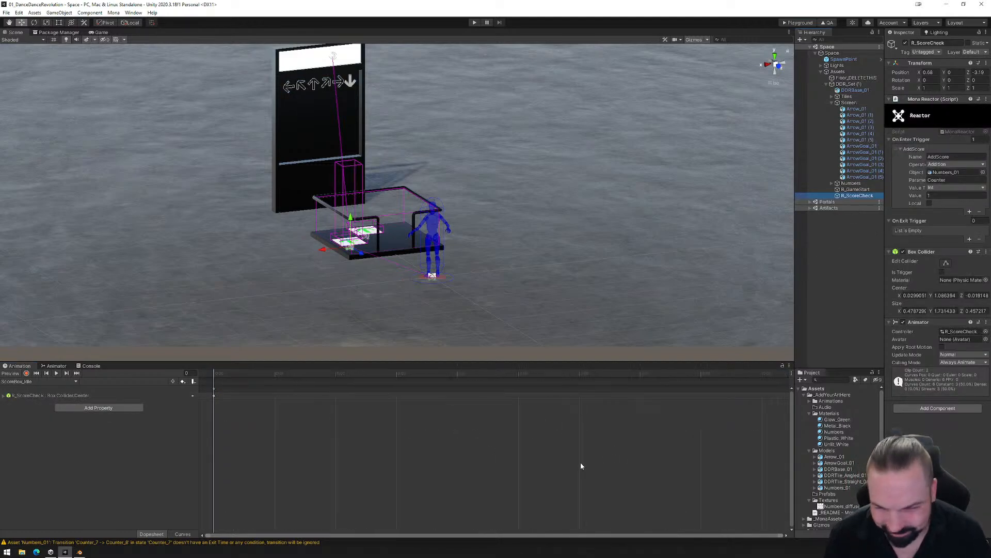
pyautogui.click(29, 383)
pyautogui.click(20, 399)
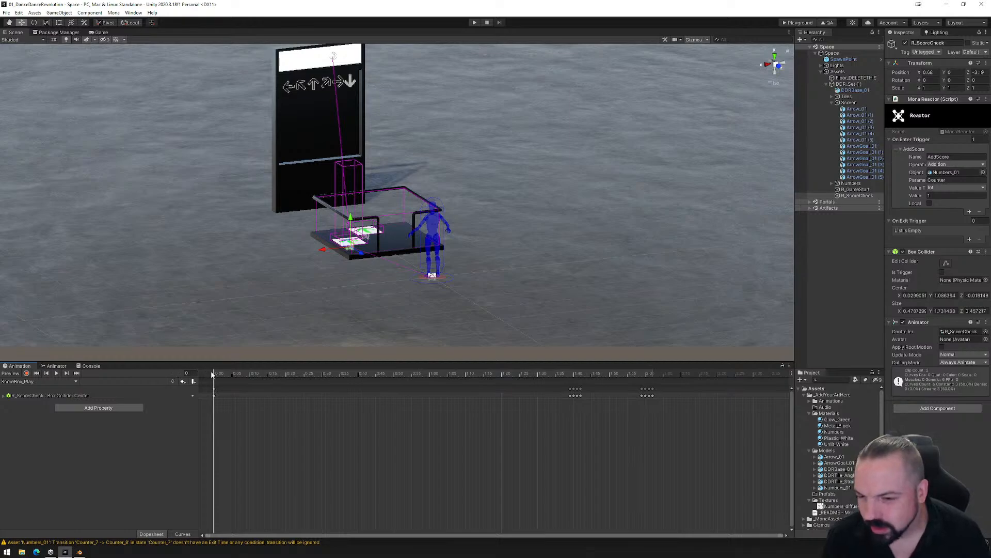
pyautogui.moveTo(215, 376); pyautogui.dragTo(472, 394)
pyautogui.moveTo(527, 411); pyautogui.dragTo(535, 381)
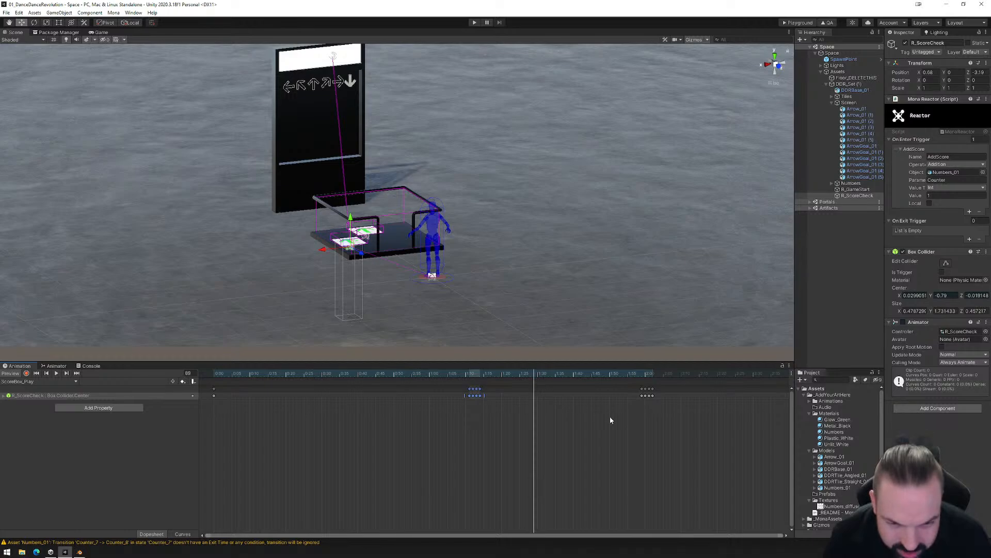
pyautogui.moveTo(669, 395); pyautogui.dragTo(540, 389)
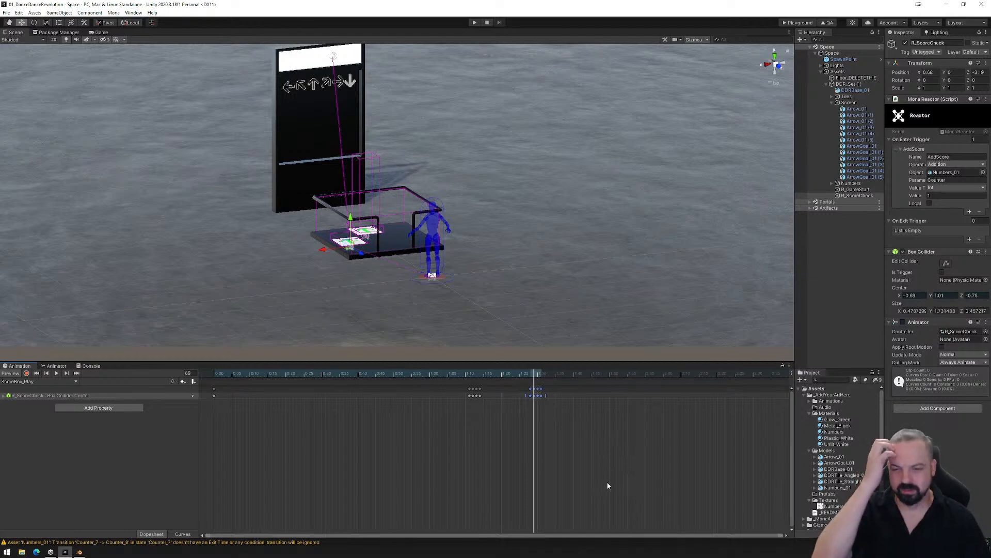
pyautogui.moveTo(538, 374); pyautogui.dragTo(647, 387)
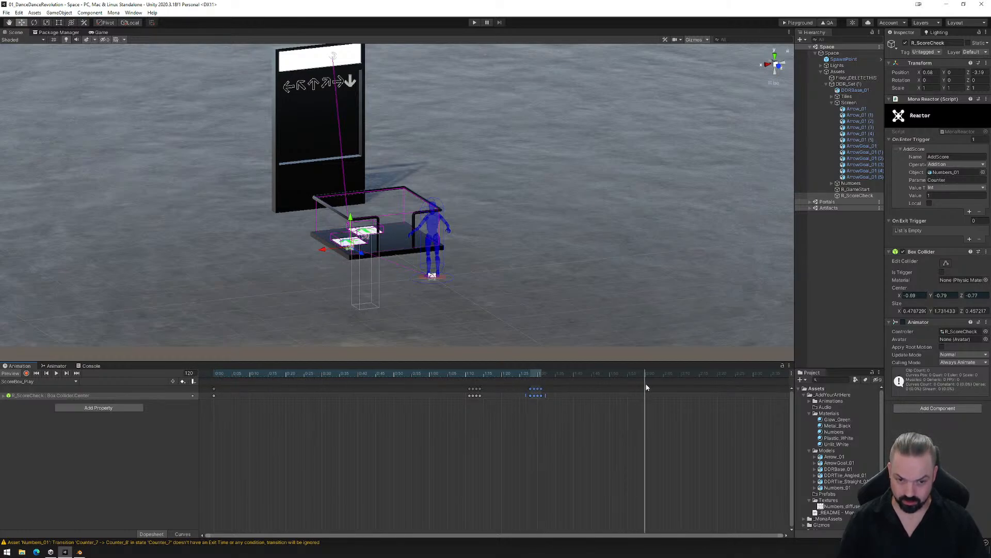
# - Add a Box Collider center keyframe at frame 120 of ScoreBox_Play and return the playhead to frame 0
pyautogui.click(559, 398)
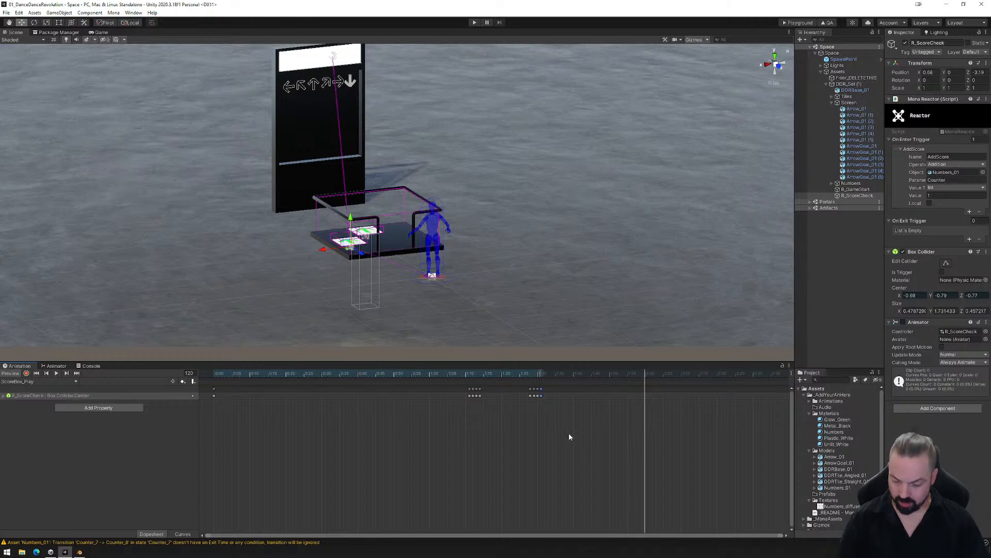
pyautogui.press('k')
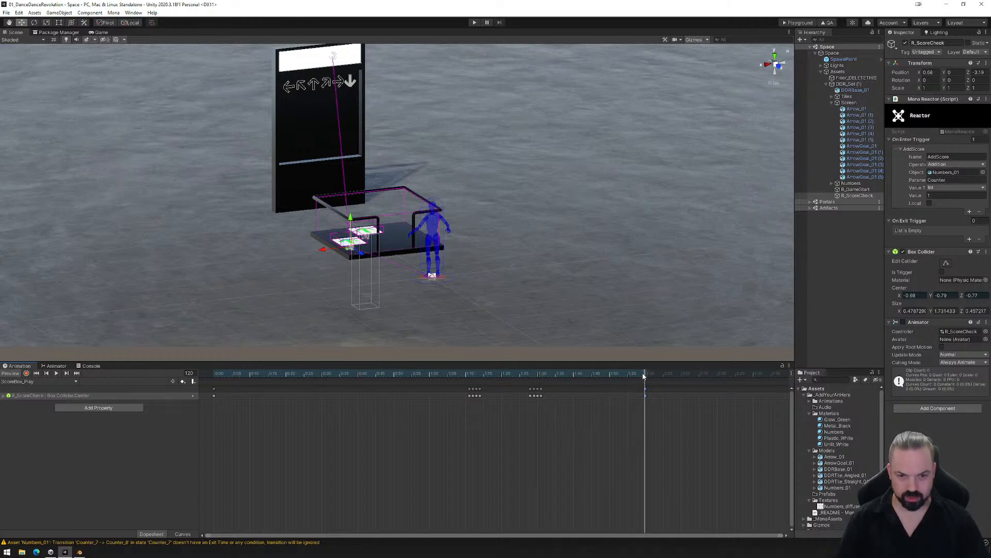
pyautogui.moveTo(646, 375); pyautogui.dragTo(214, 373)
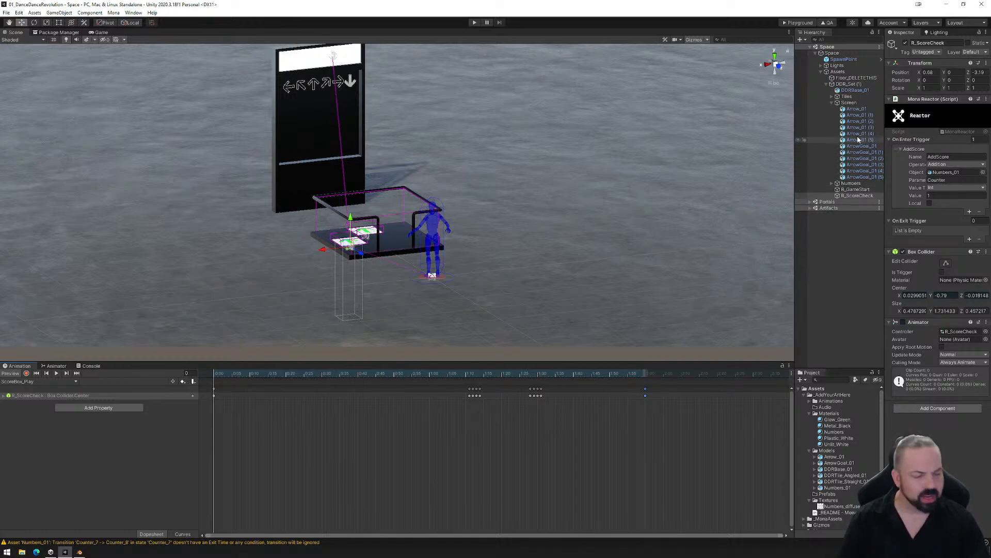
# - Select the Screen object and review the keyframe timing of its DDR_Arrows animation from frame 0
pyautogui.click(849, 104)
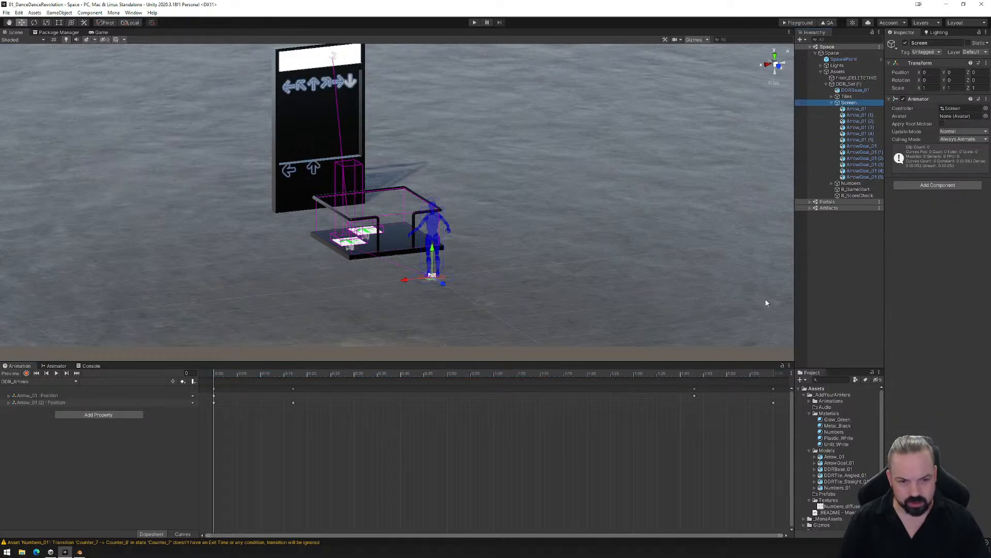
pyautogui.scroll(-3, 678, 440)
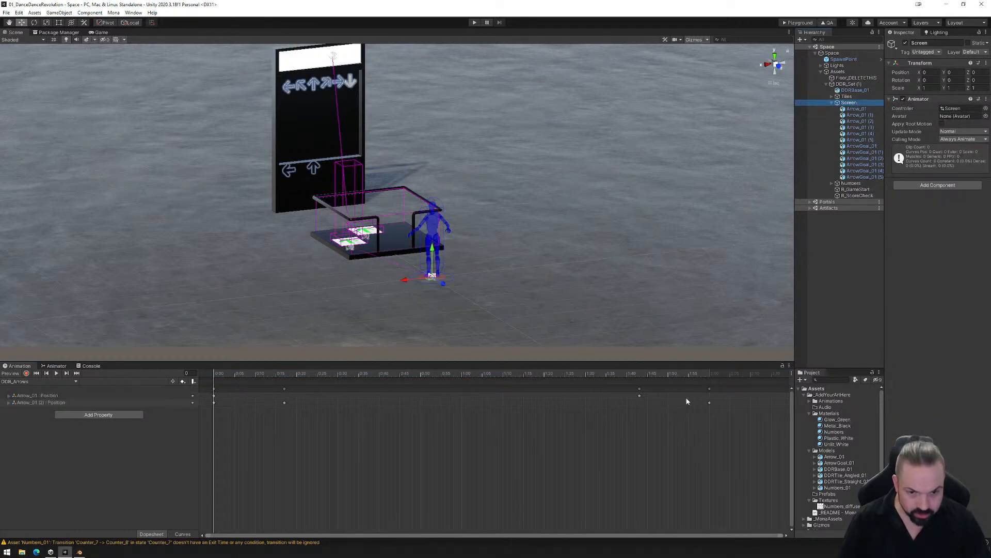
pyautogui.moveTo(215, 377); pyautogui.dragTo(193, 393)
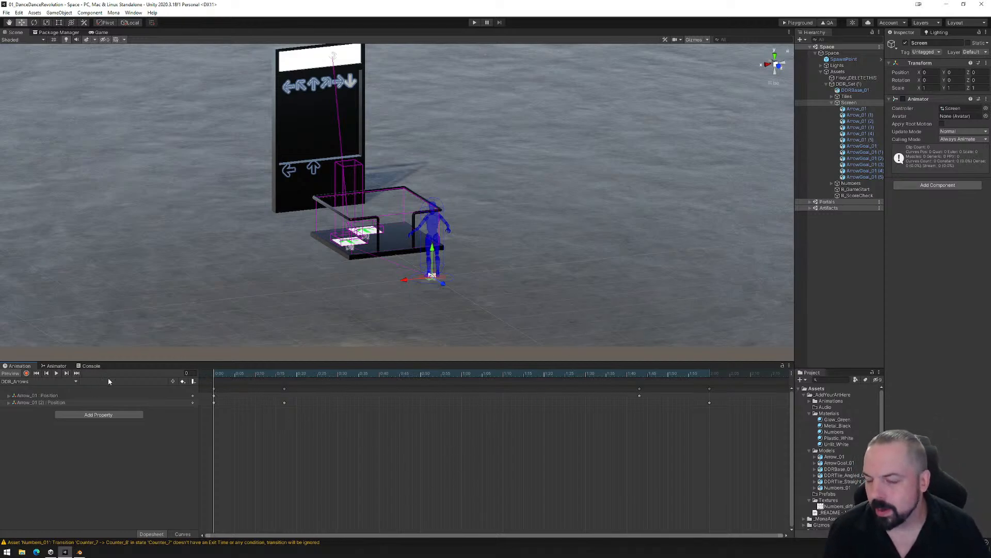
# - Save the scene and export the space for the Mona Playground
pyautogui.click(6, 13)
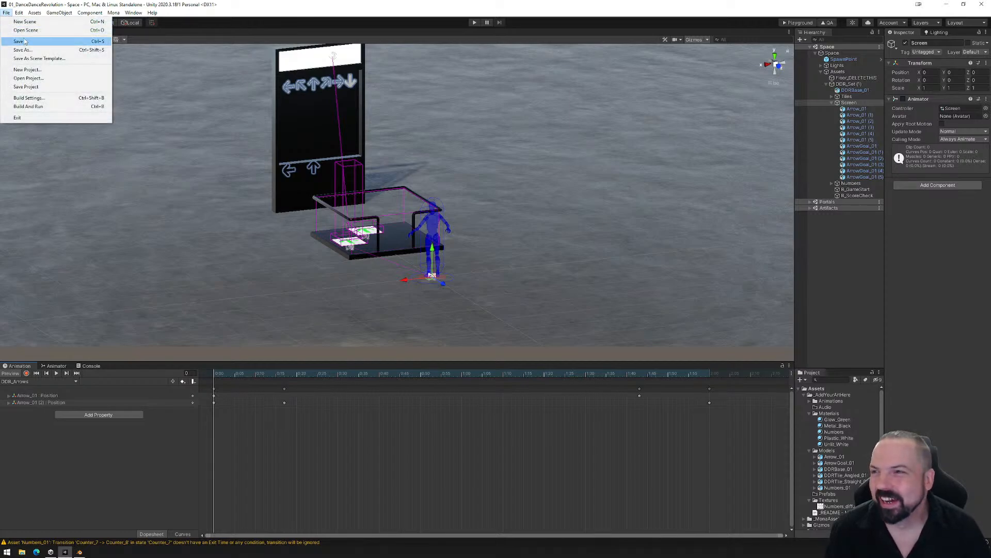
pyautogui.click(25, 41)
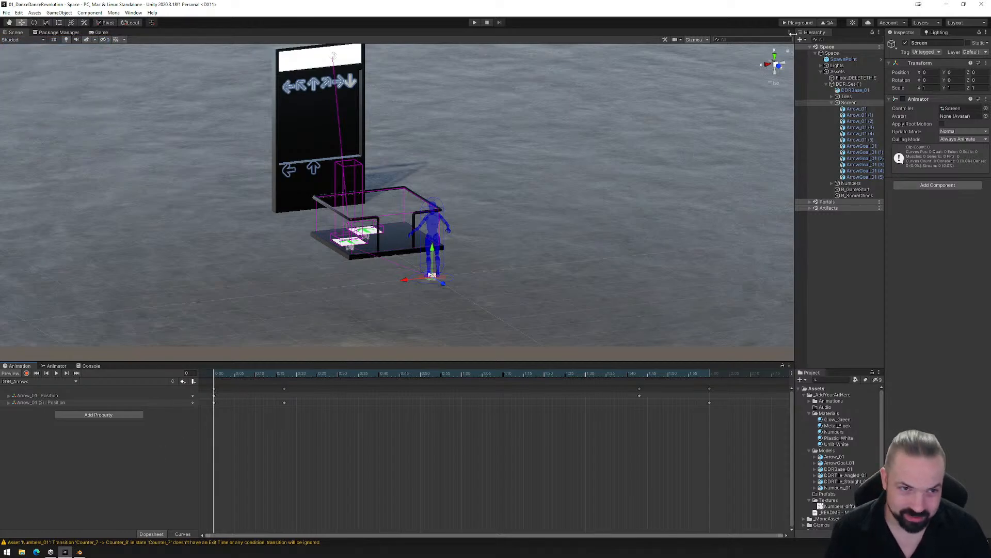
pyautogui.click(798, 22)
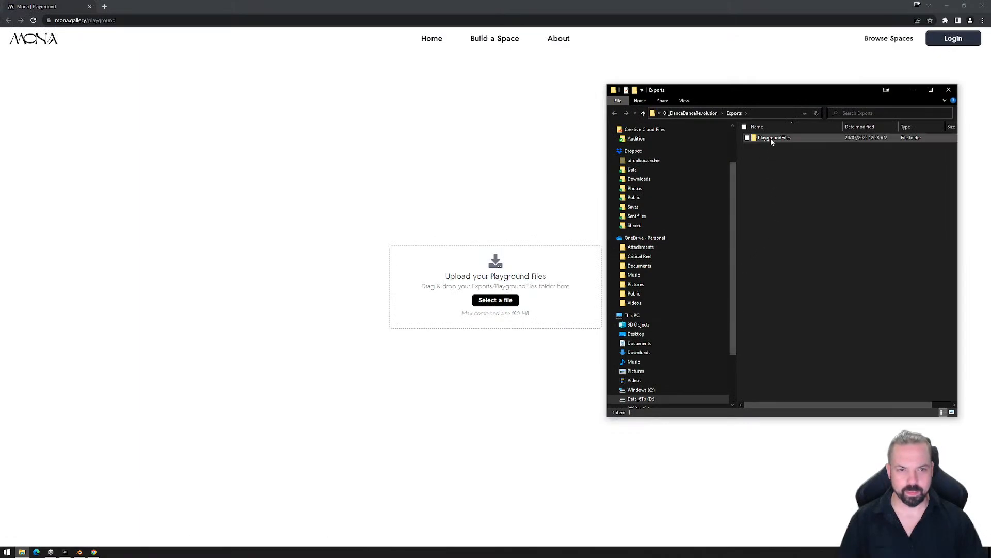
# - Delete the PlaygroundFiles folder from Exports and close both the Playground browser and the Exports window
pyautogui.click(773, 139)
pyautogui.press('Delete')
pyautogui.press('Return')
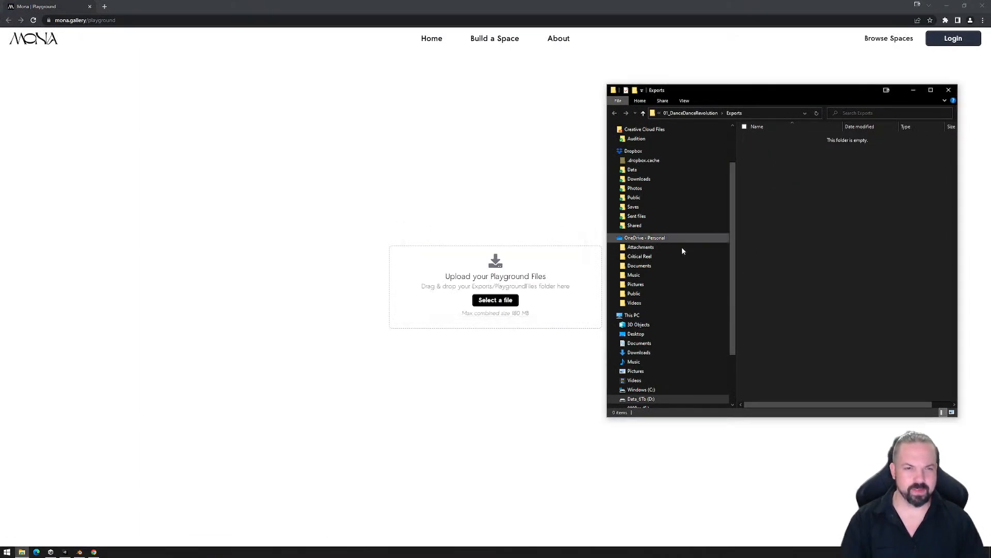
pyautogui.click(983, 5)
pyautogui.click(949, 89)
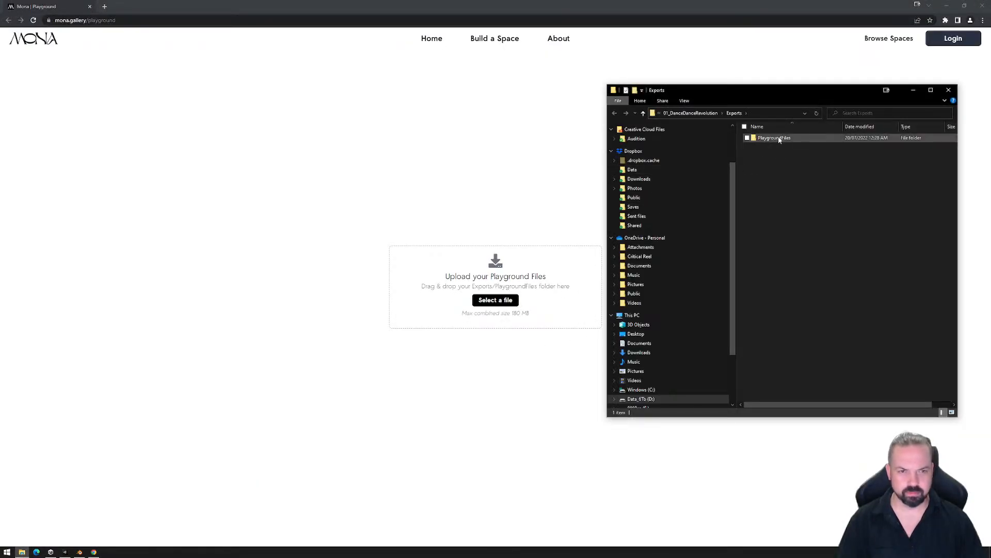
# - Upload the newly exported PlaygroundFiles folder to the Mona Playground, enter the space and walk the avatar onto the dance platform
pyautogui.moveTo(774, 137); pyautogui.dragTo(434, 303)
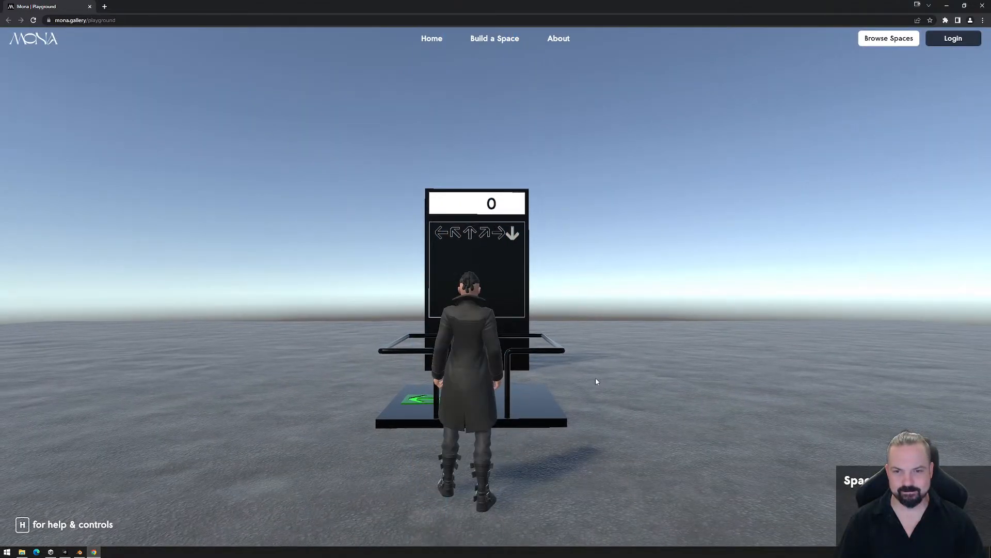
pyautogui.click(596, 377)
pyautogui.press('w')
pyautogui.press('w')
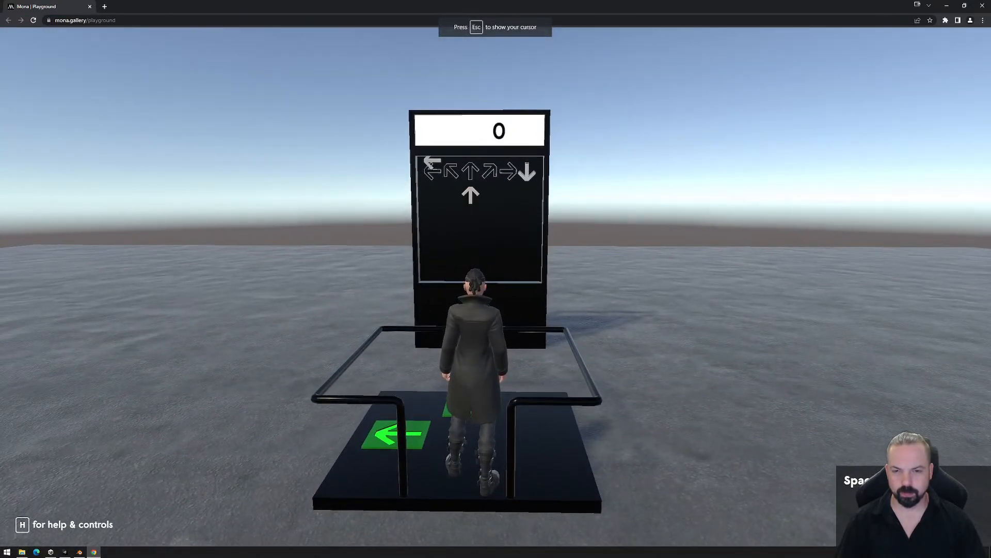
# - Test the score counter by standing the avatar on the left-arrow tile and the up-arrow tile, and exit avatar control
pyautogui.press('a')
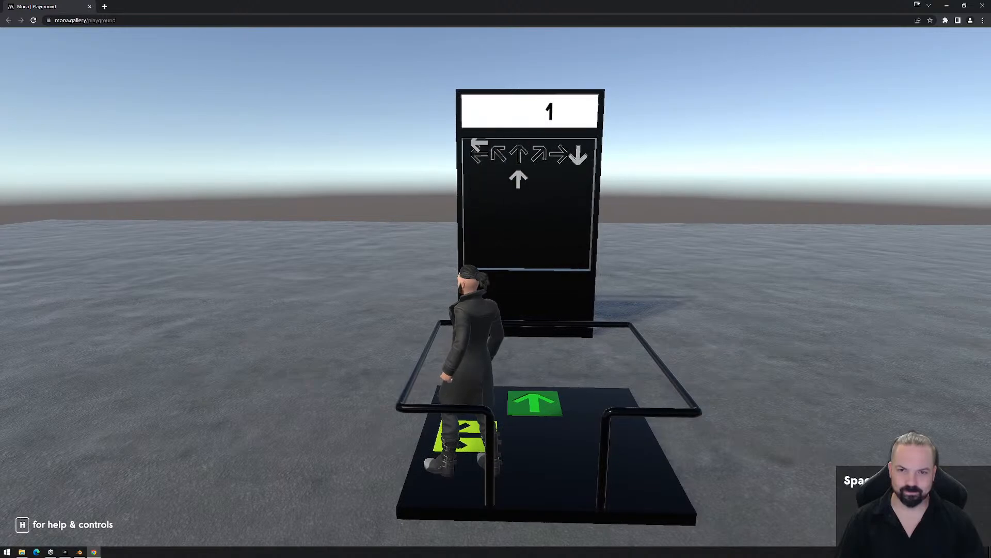
pyautogui.press('w')
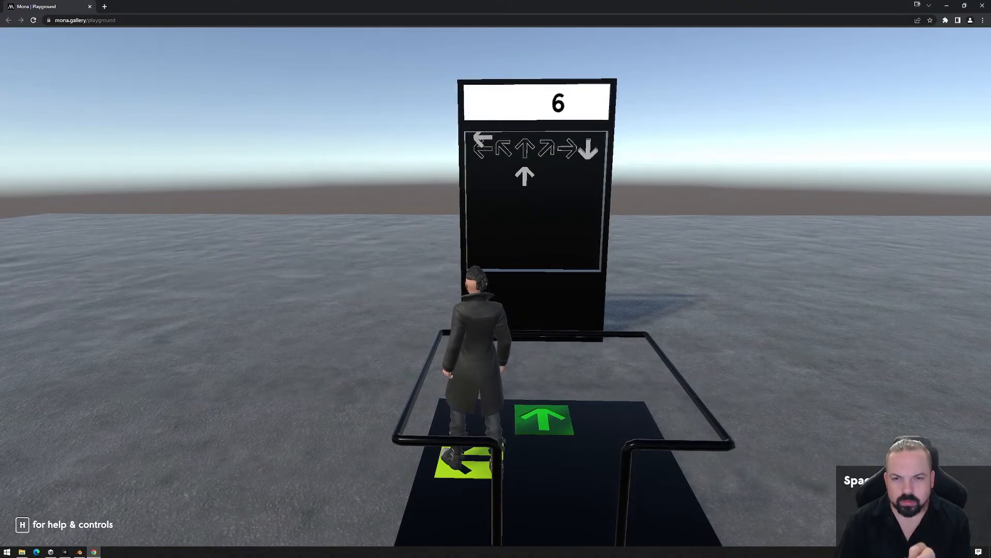
pyautogui.press('d')
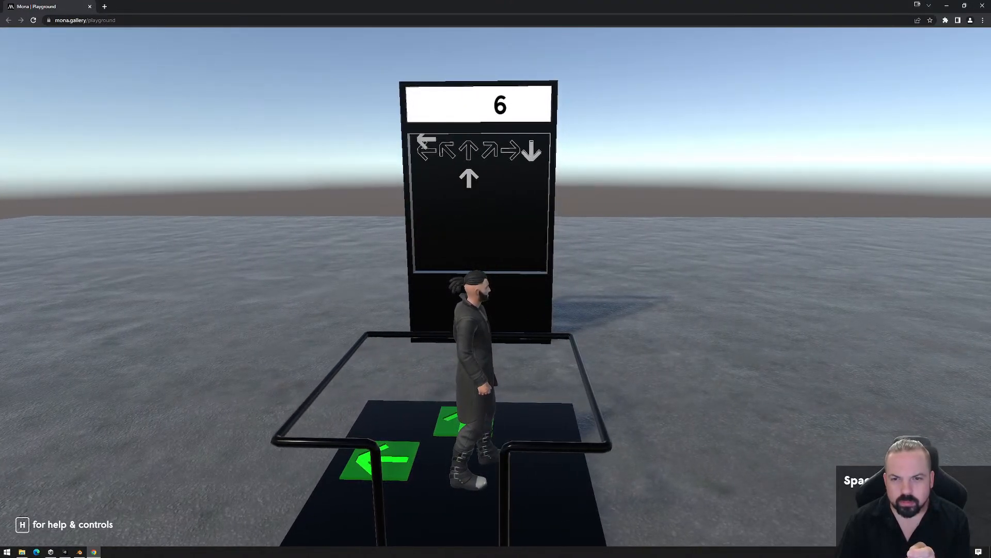
pyautogui.press('w')
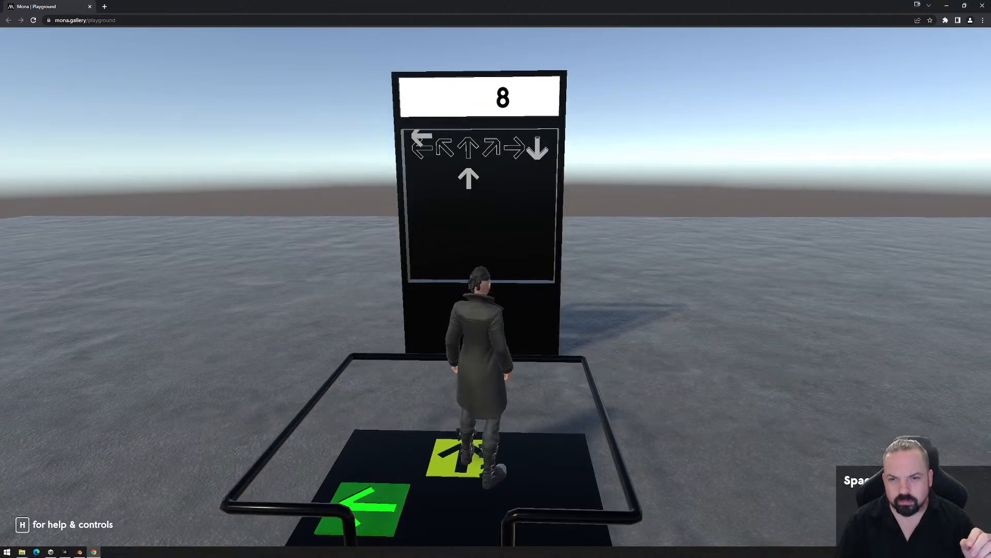
pyautogui.press('s')
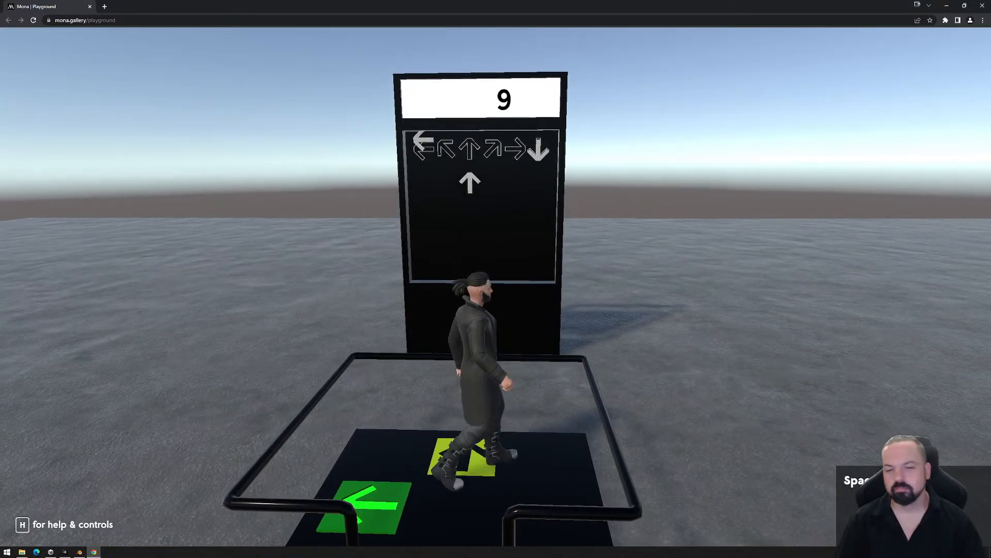
pyautogui.press('Escape')
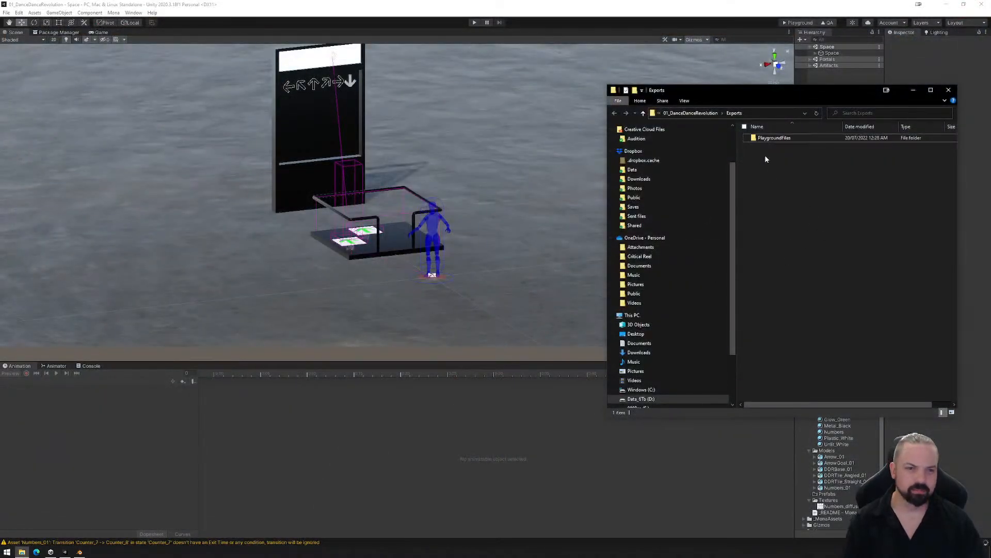
# - Permanently delete the tested PlaygroundFiles export and close the Exports folder to return to Unity
pyautogui.hotkey('shift', 'Delete')
pyautogui.press('Return')
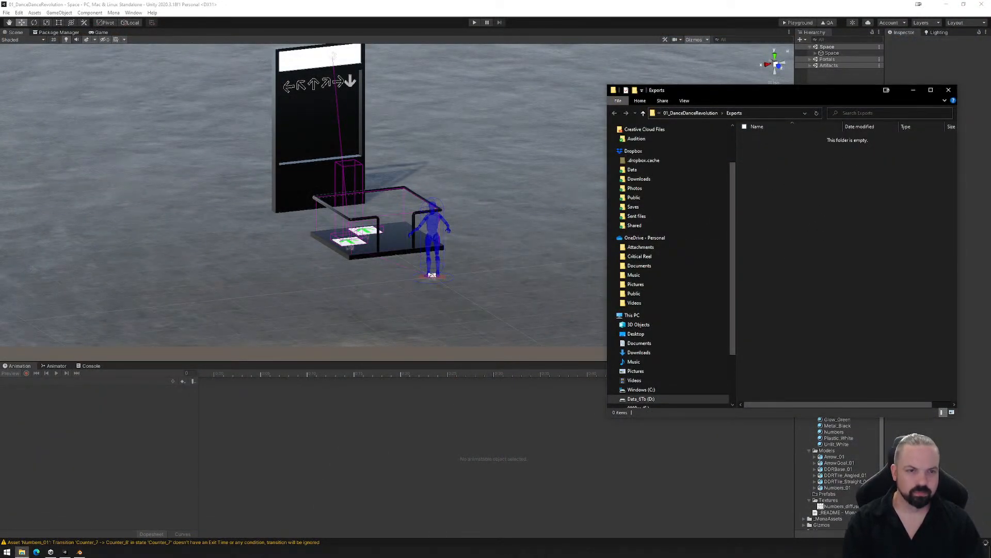
pyautogui.click(948, 93)
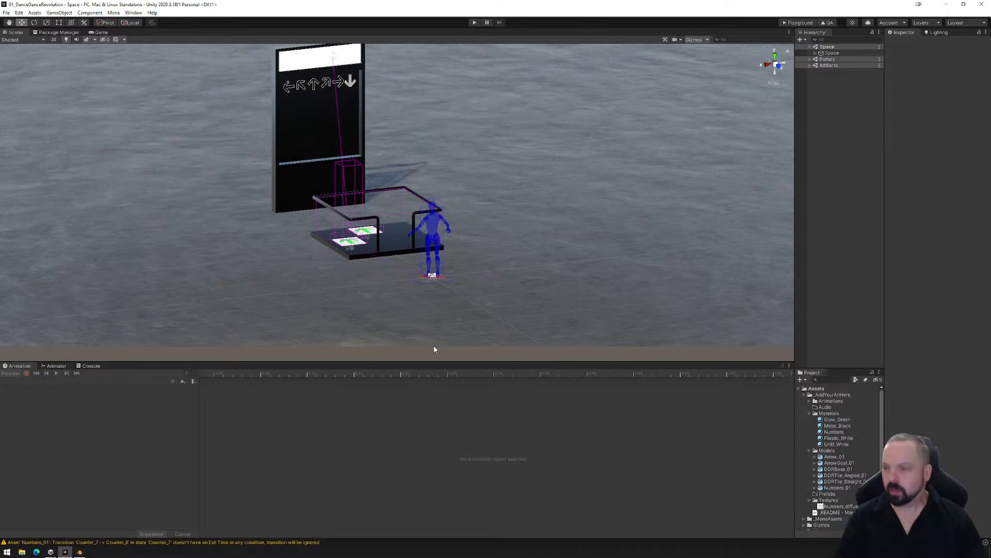
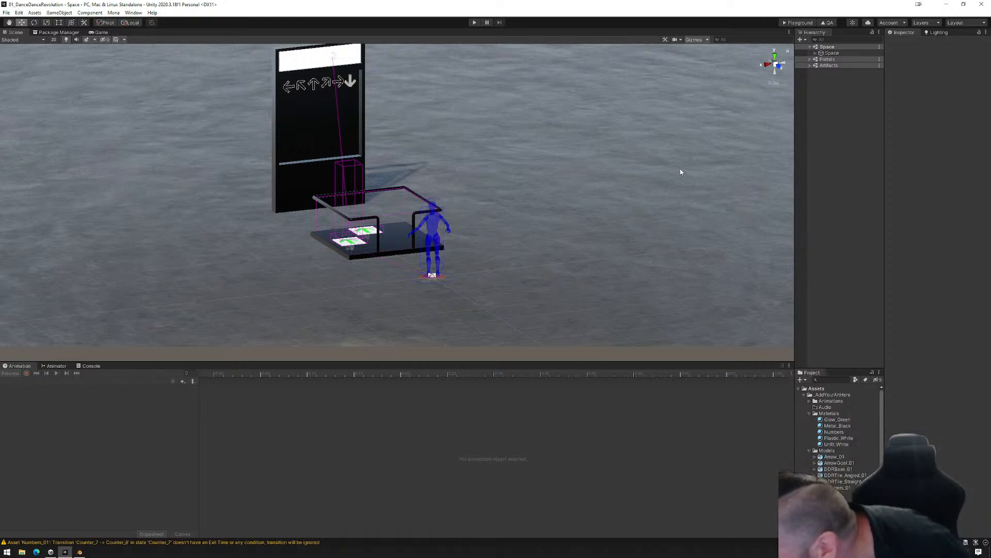
# - Expand the Space hierarchy down to DDR_Set (1) and inspect R_GameStart's enter and exit trigger settings
pyautogui.click(817, 53)
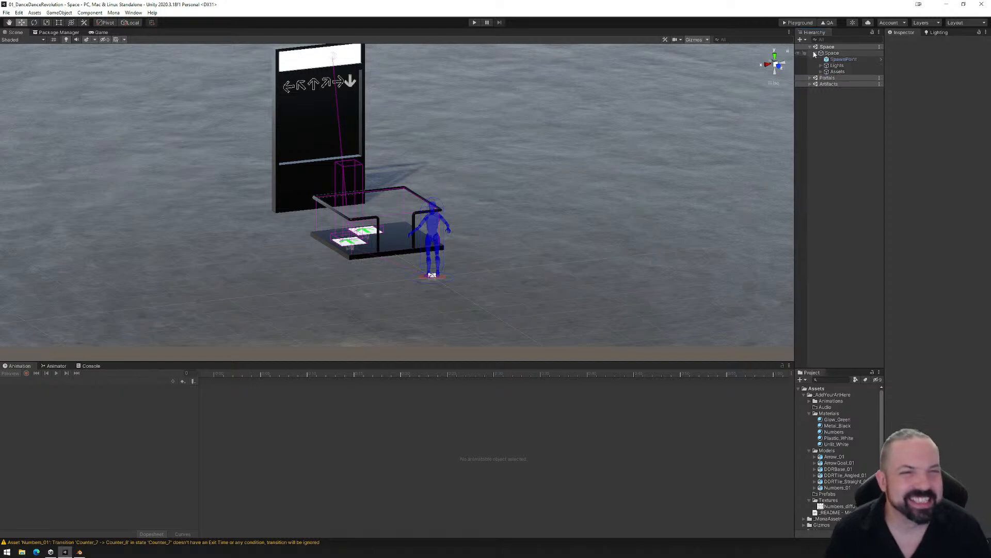
pyautogui.click(822, 72)
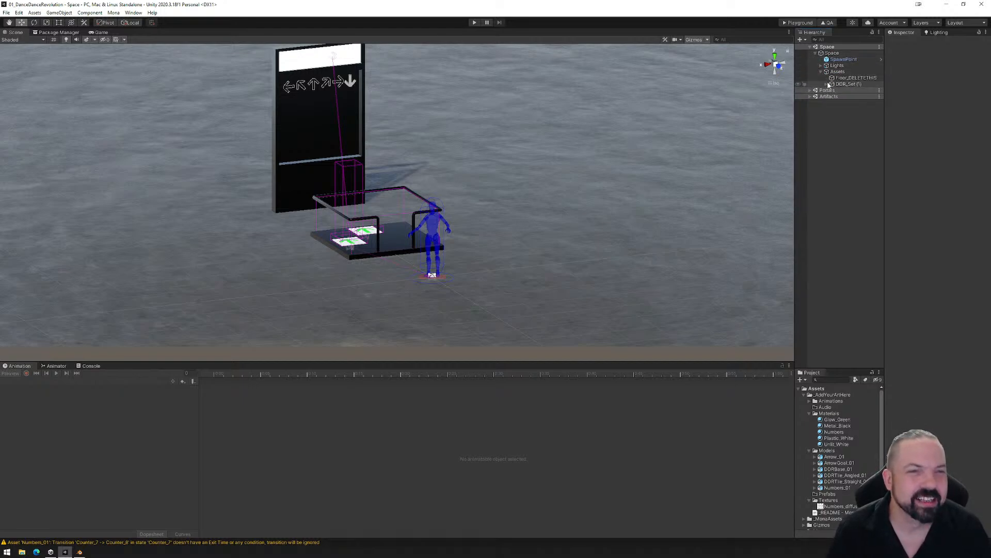
pyautogui.click(826, 84)
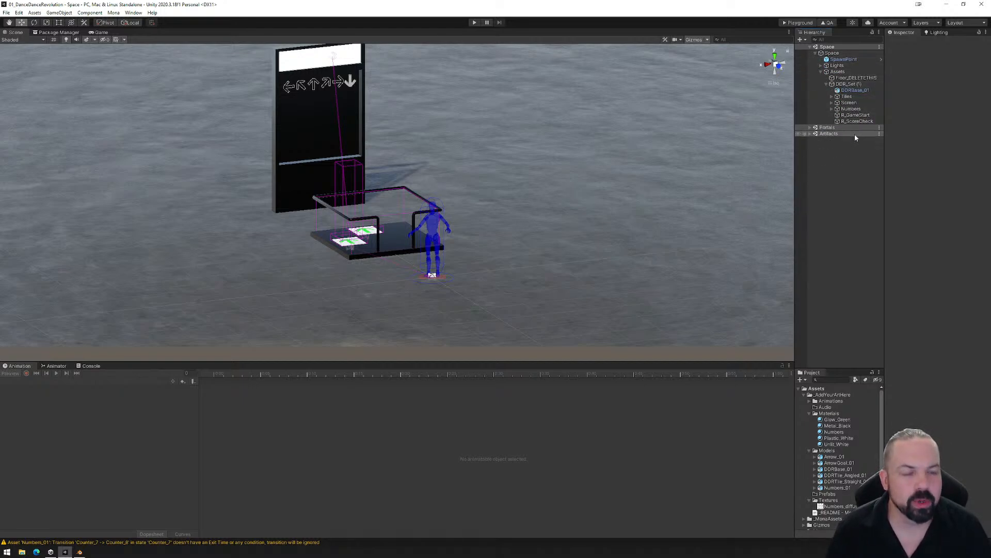
pyautogui.click(856, 115)
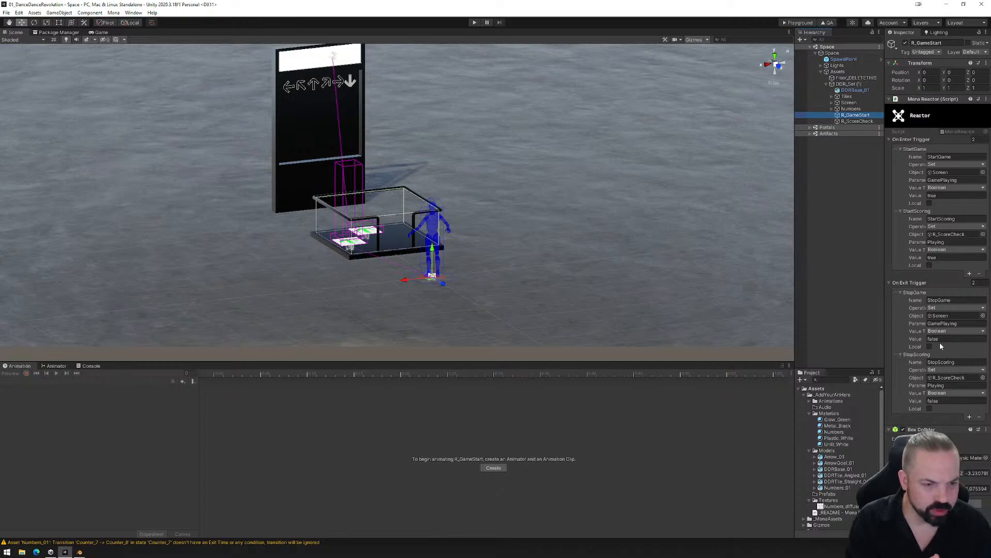
# - Select Numbers_01 inside the Numbers group and display its counter state graph in the Animator
pyautogui.click(834, 109)
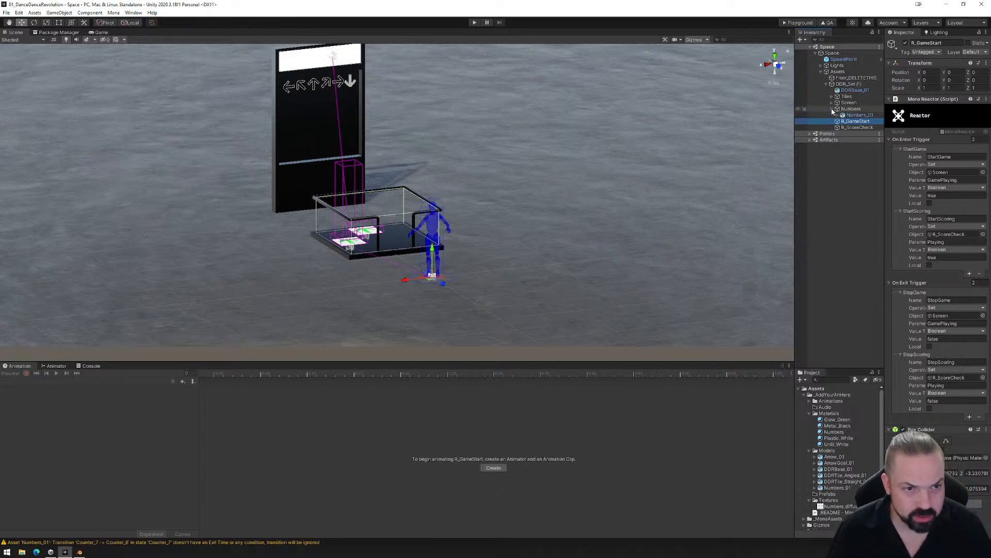
pyautogui.click(858, 115)
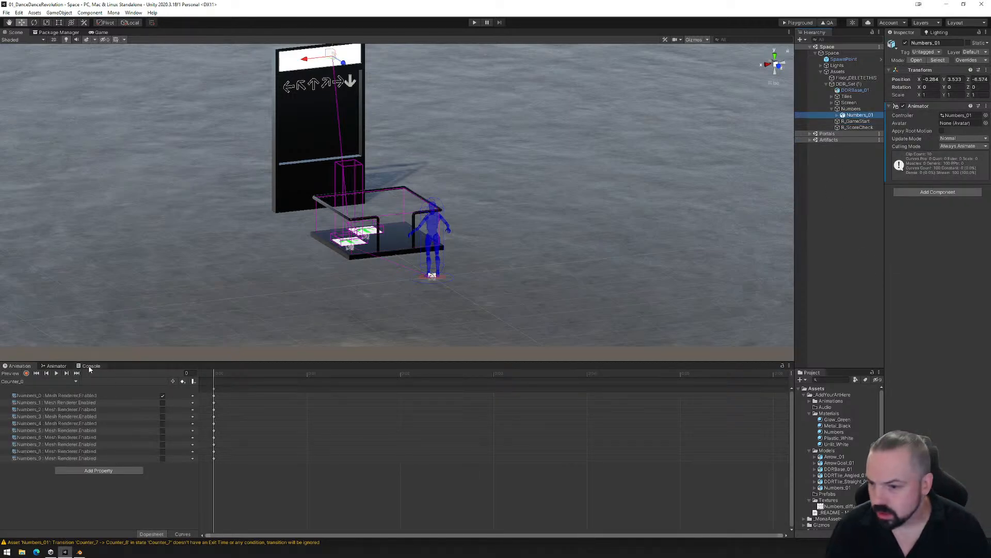
pyautogui.click(54, 367)
pyautogui.scroll(-4, 542, 449)
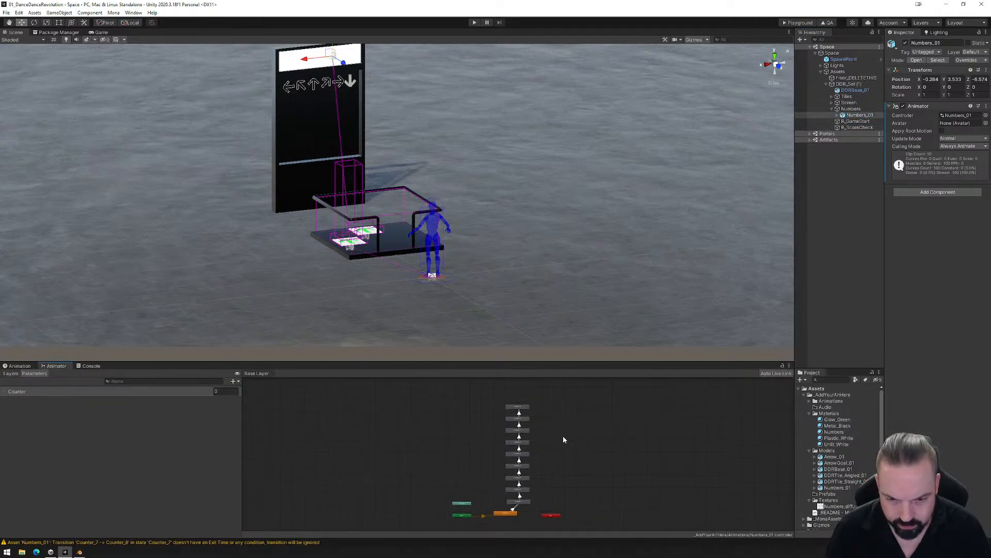
# - Move the Counter_9 state beside Counter_8 and make a transition from Counter_9 back to Counter_0
pyautogui.moveTo(508, 391); pyautogui.dragTo(475, 401)
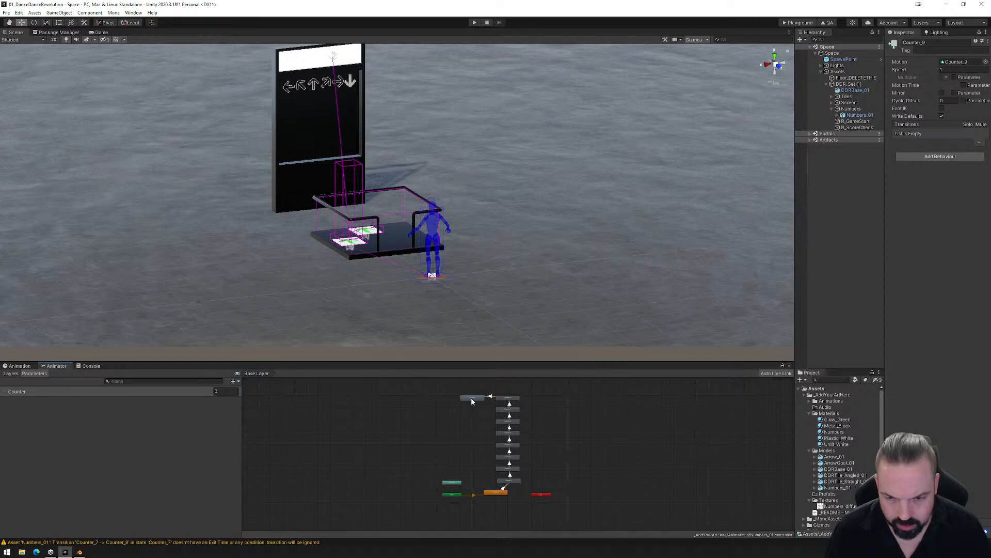
pyautogui.rightClick(470, 399)
pyautogui.click(484, 402)
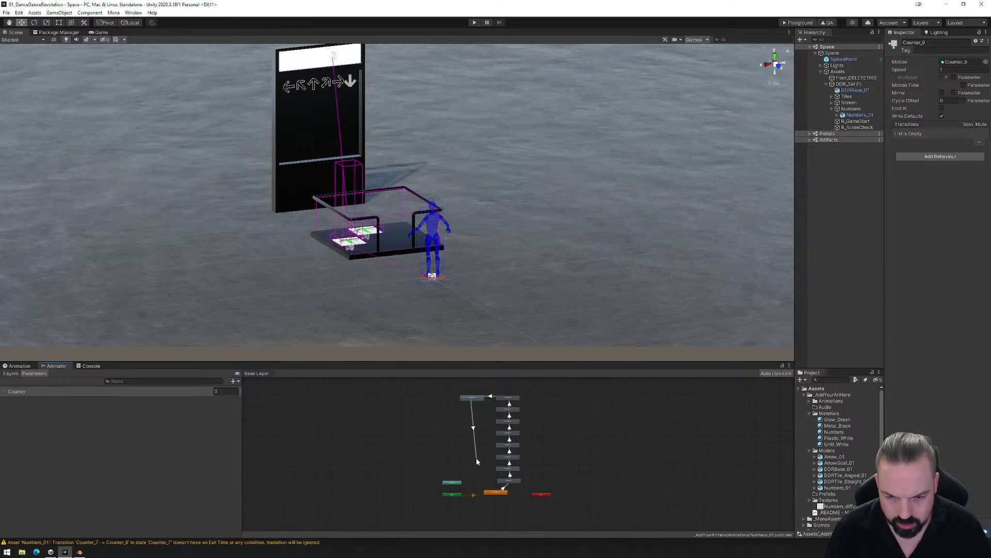
pyautogui.click(491, 494)
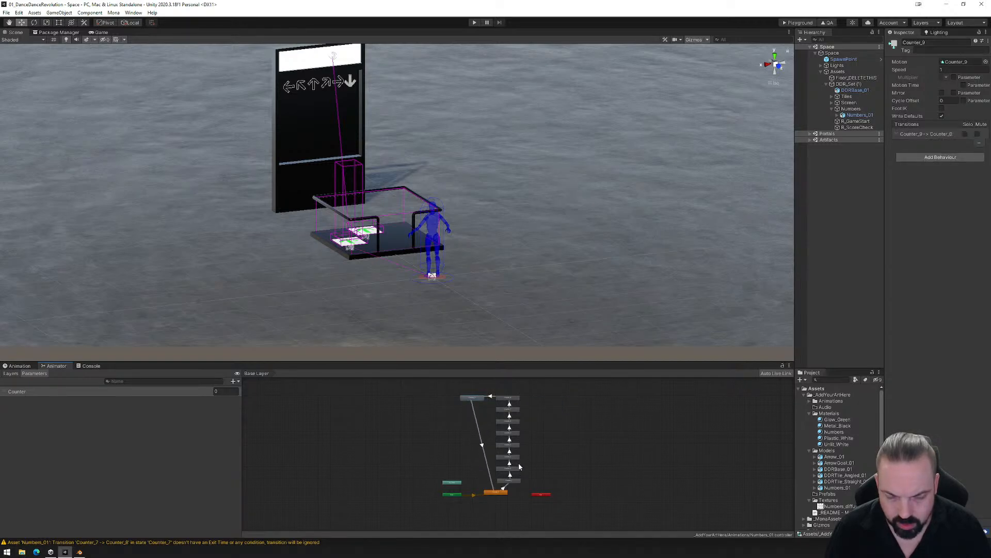
# - Enlarge the Animator area and shift the Counter_7 to Counter_1 states outward to clear room for return transitions
pyautogui.scroll(2, 516, 459)
pyautogui.moveTo(529, 362); pyautogui.dragTo(531, 264)
pyautogui.scroll(3, 540, 304)
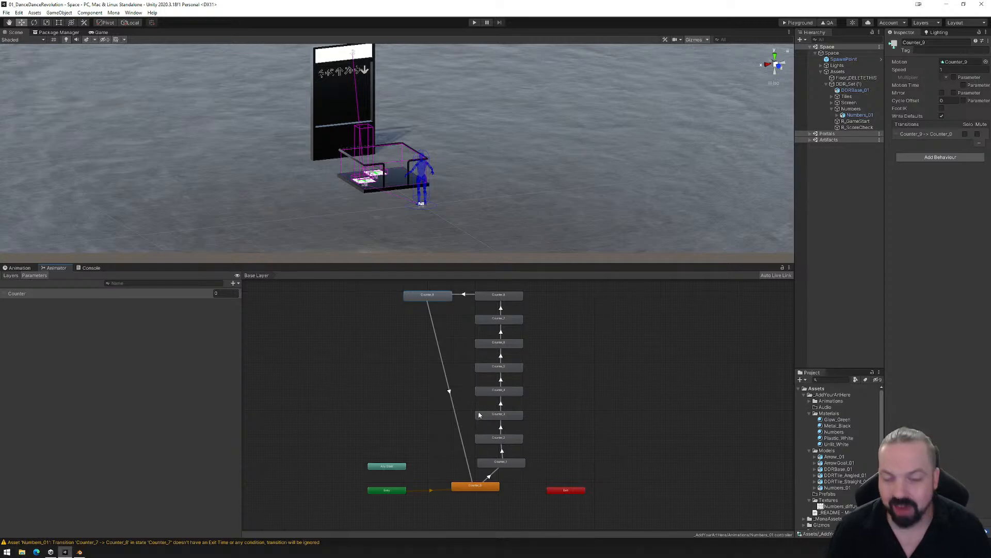
pyautogui.click(504, 320)
pyautogui.moveTo(504, 323); pyautogui.dragTo(554, 346)
pyautogui.moveTo(502, 368); pyautogui.dragTo(553, 374)
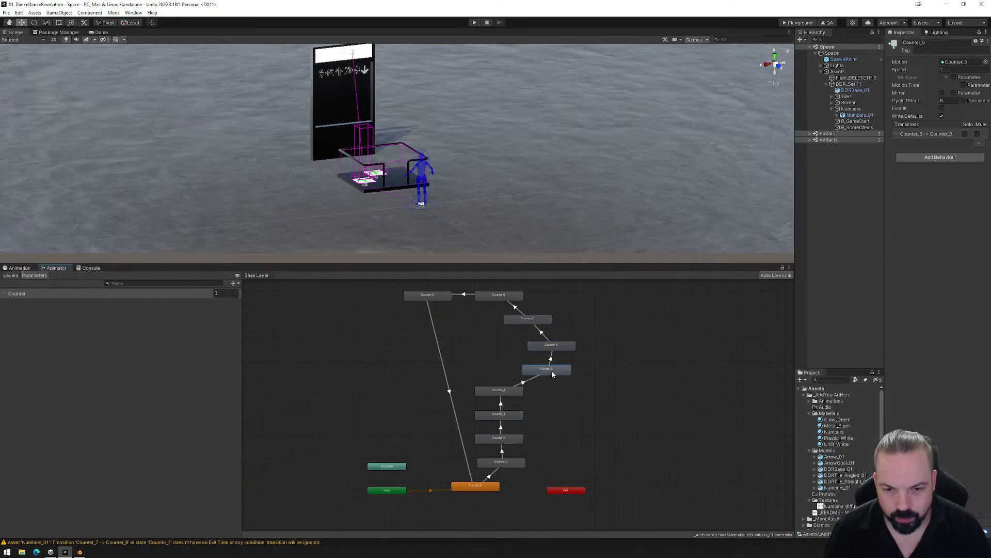
pyautogui.moveTo(505, 395); pyautogui.dragTo(555, 396)
pyautogui.moveTo(502, 418); pyautogui.dragTo(555, 443)
pyautogui.moveTo(502, 463); pyautogui.dragTo(522, 468)
# - Make transitions from Counter_8, Counter_7 and Counter_6 back to Counter_0
pyautogui.rightClick(487, 296)
pyautogui.click(503, 303)
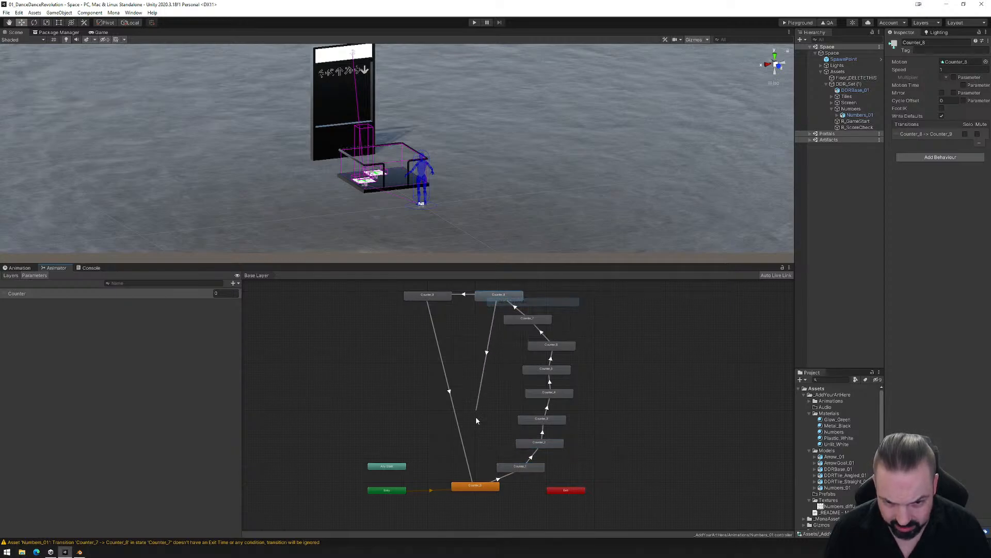
pyautogui.click(469, 488)
pyautogui.rightClick(524, 319)
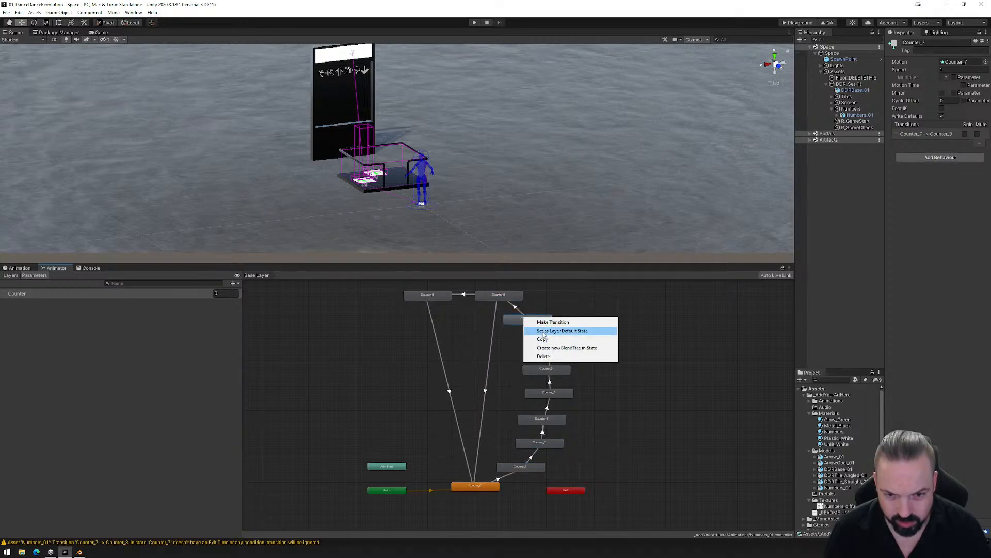
pyautogui.click(539, 322)
pyautogui.click(474, 485)
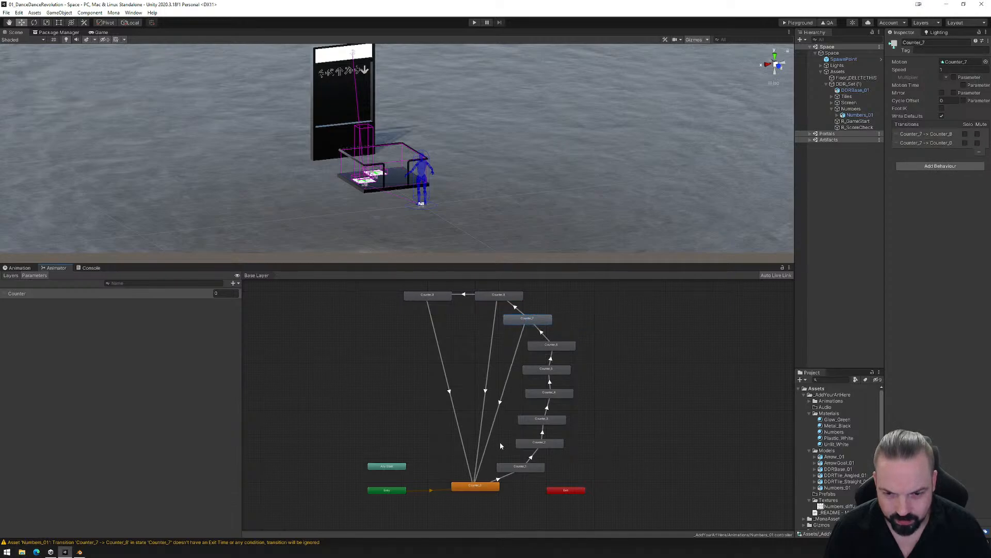
pyautogui.rightClick(541, 348)
pyautogui.click(558, 349)
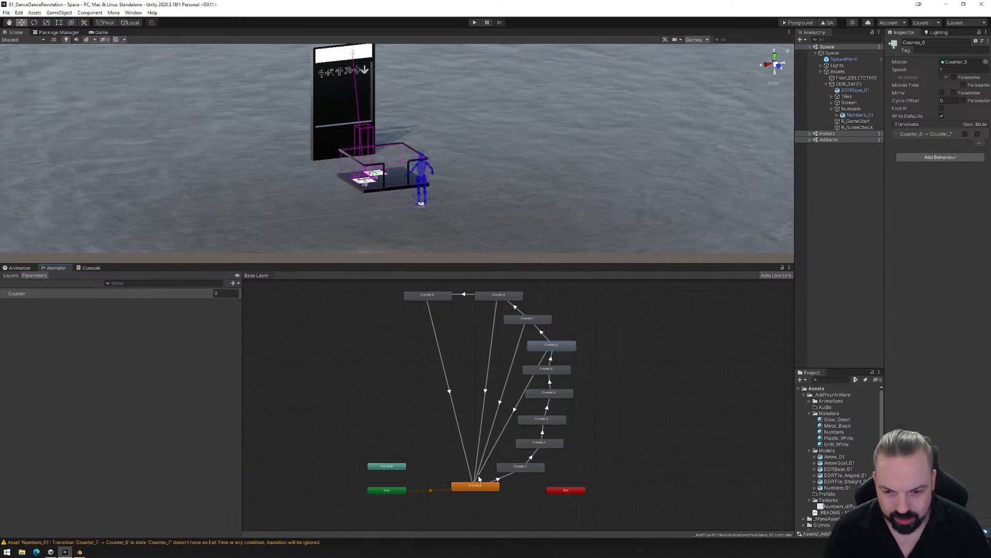
pyautogui.click(478, 484)
# - Make transitions from Counter_5, Counter_4 and Counter_3 back to Counter_0
pyautogui.rightClick(546, 370)
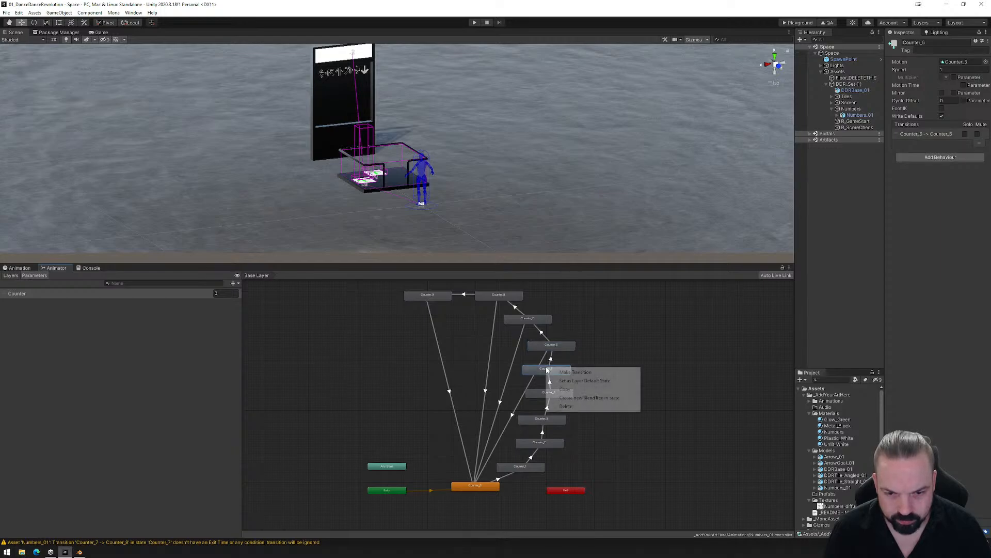
pyautogui.click(574, 372)
pyautogui.click(475, 486)
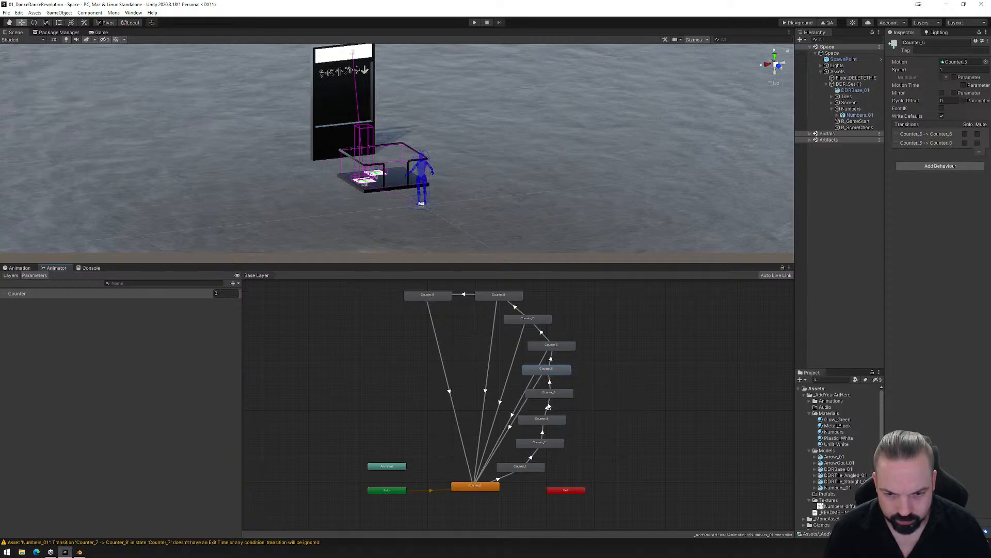
pyautogui.click(549, 393)
pyautogui.rightClick(549, 393)
pyautogui.click(577, 396)
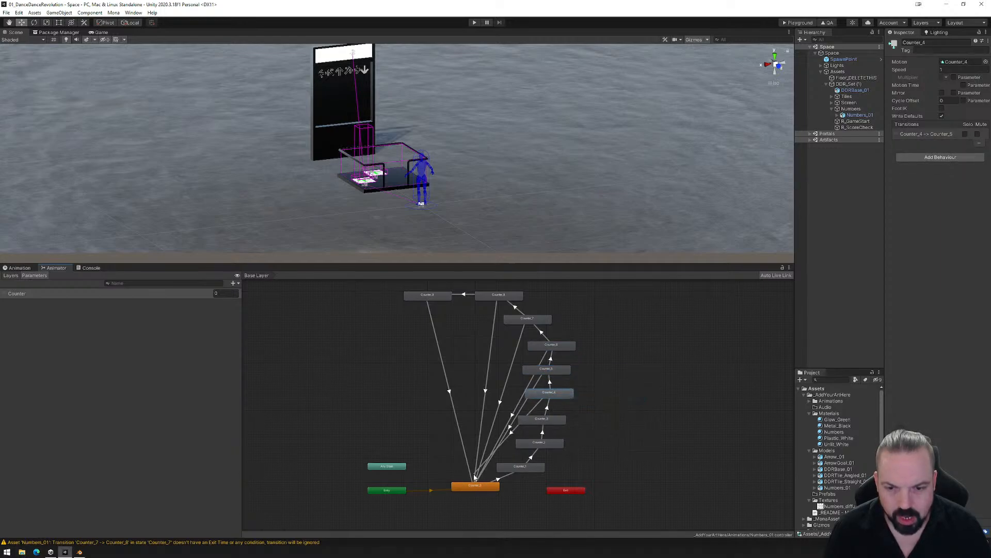
pyautogui.click(480, 486)
pyautogui.click(552, 422)
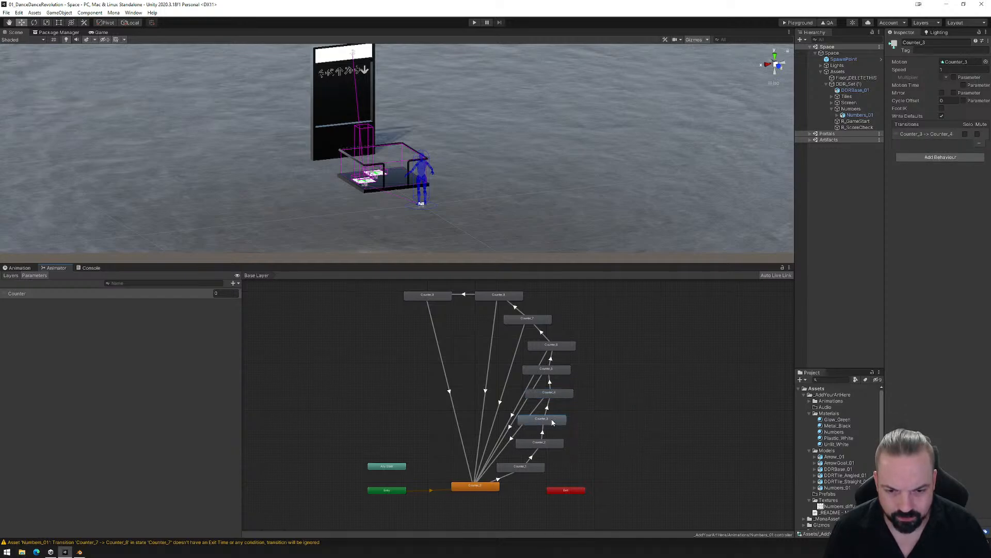
pyautogui.rightClick(552, 422)
pyautogui.click(563, 425)
pyautogui.click(478, 486)
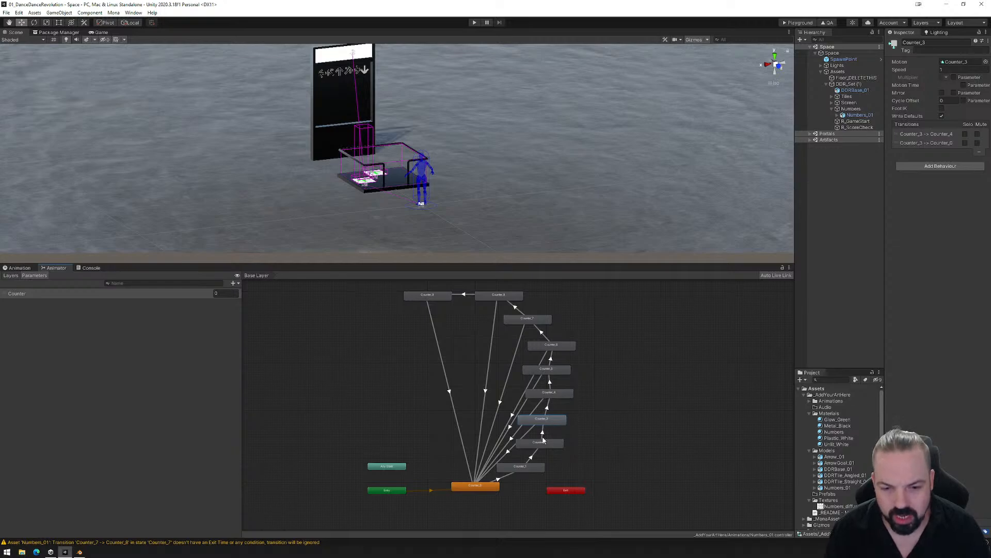
# - Make transitions from Counter_2 and Counter_1 back to Counter_0
pyautogui.rightClick(538, 444)
pyautogui.click(570, 449)
pyautogui.click(488, 485)
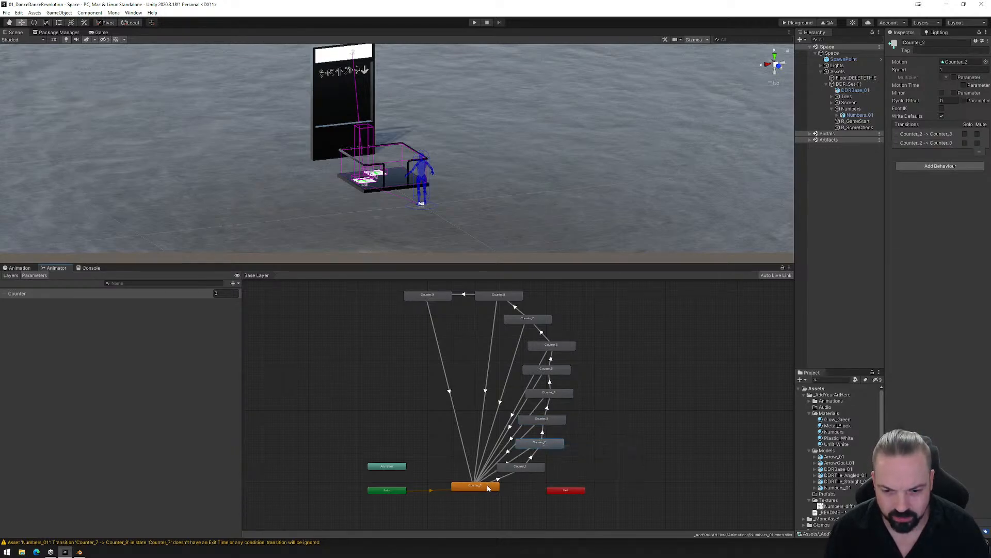
pyautogui.rightClick(530, 471)
pyautogui.click(561, 476)
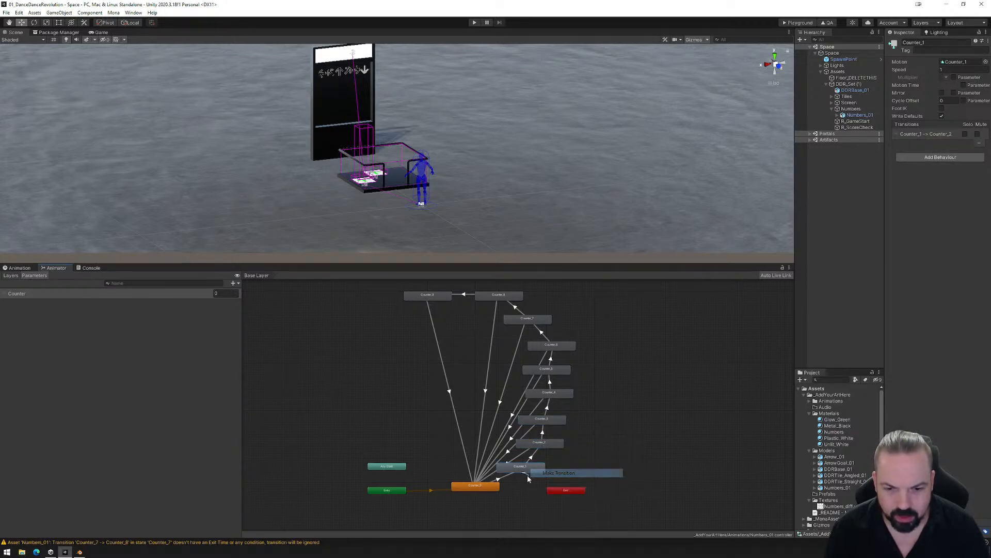
pyautogui.click(478, 486)
# - Realign the Counter_1 to Counter_8 states in a straight vertical column and place Counter_9 on top of it
pyautogui.moveTo(523, 473); pyautogui.dragTo(558, 322)
pyautogui.click(540, 321)
pyautogui.moveTo(510, 298); pyautogui.dragTo(558, 300)
pyautogui.moveTo(535, 311); pyautogui.dragTo(524, 348, button='middle')
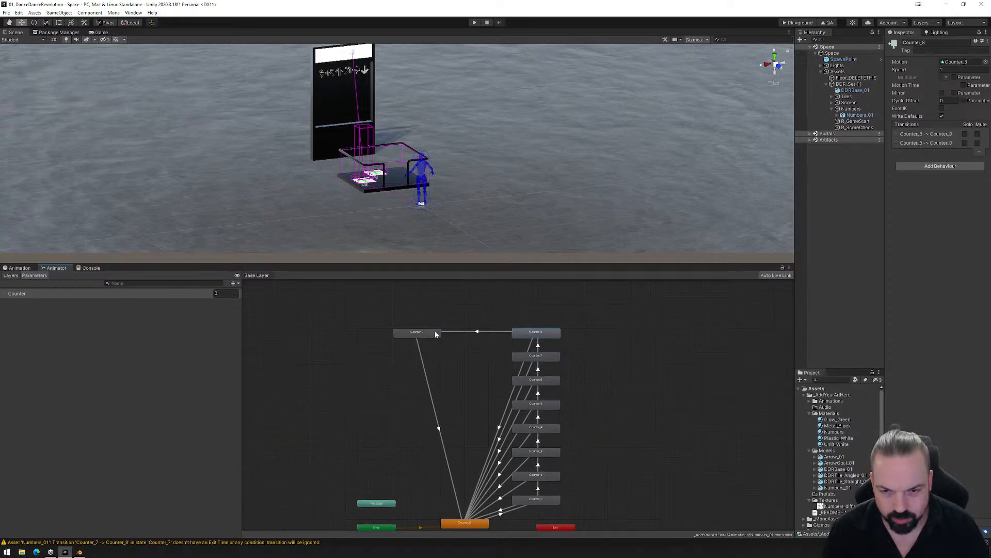
pyautogui.moveTo(435, 330); pyautogui.dragTo(547, 311)
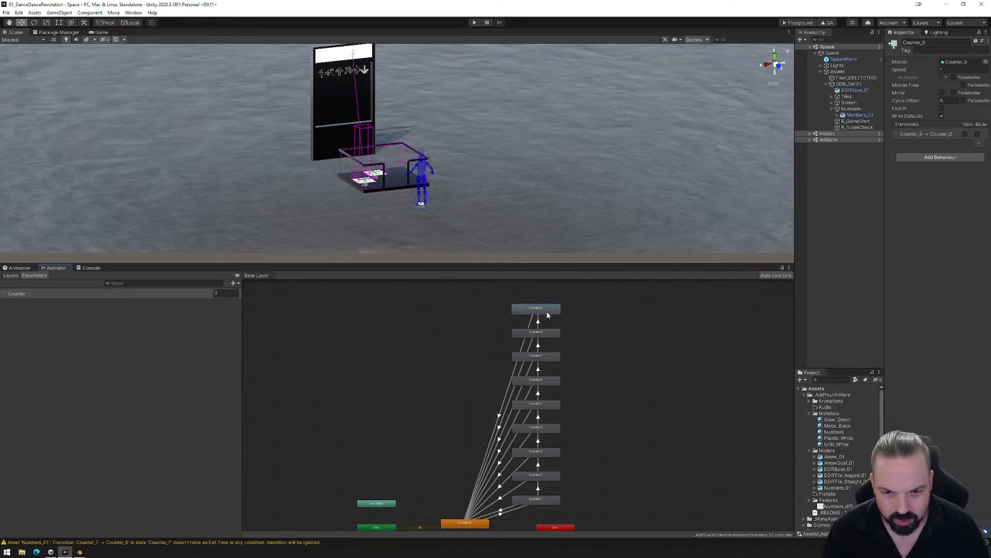
# - Select all nine transitions leading back to Counter_0 and turn off Has Exit Time for them
pyautogui.scroll(-1, 501, 388)
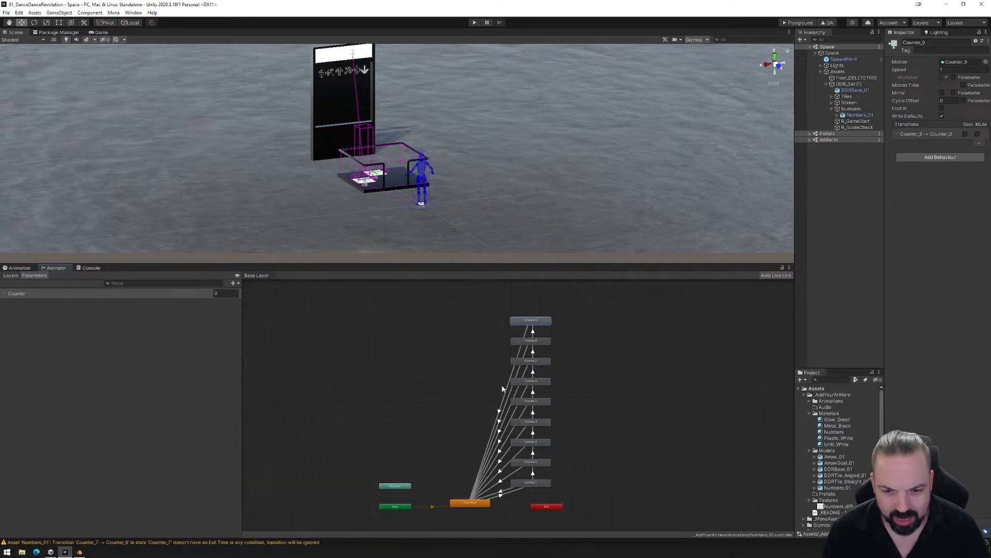
pyautogui.click(502, 493)
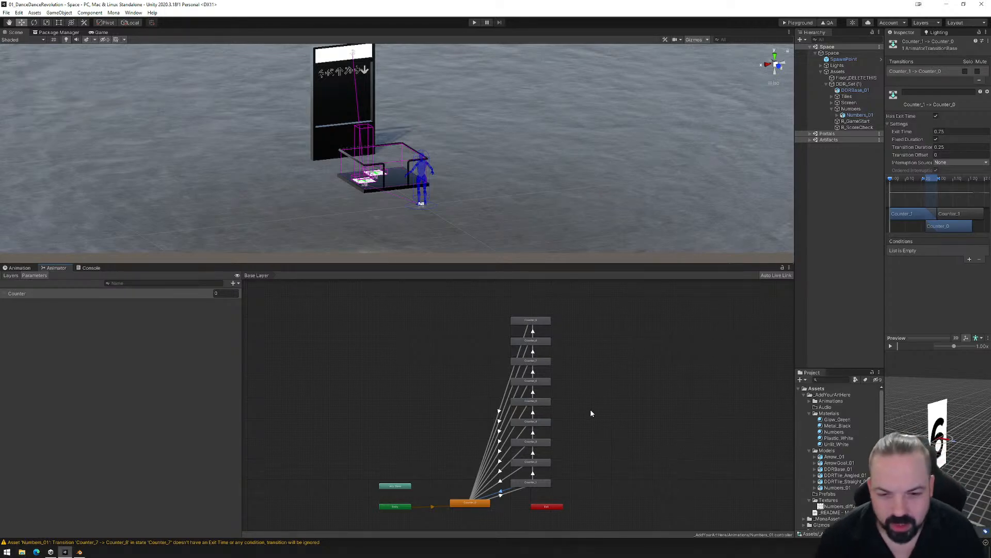
pyautogui.keyDown('shift'); pyautogui.click(500, 469); pyautogui.keyUp('shift')
pyautogui.keyDown('shift'); pyautogui.click(500, 452); pyautogui.keyUp('shift')
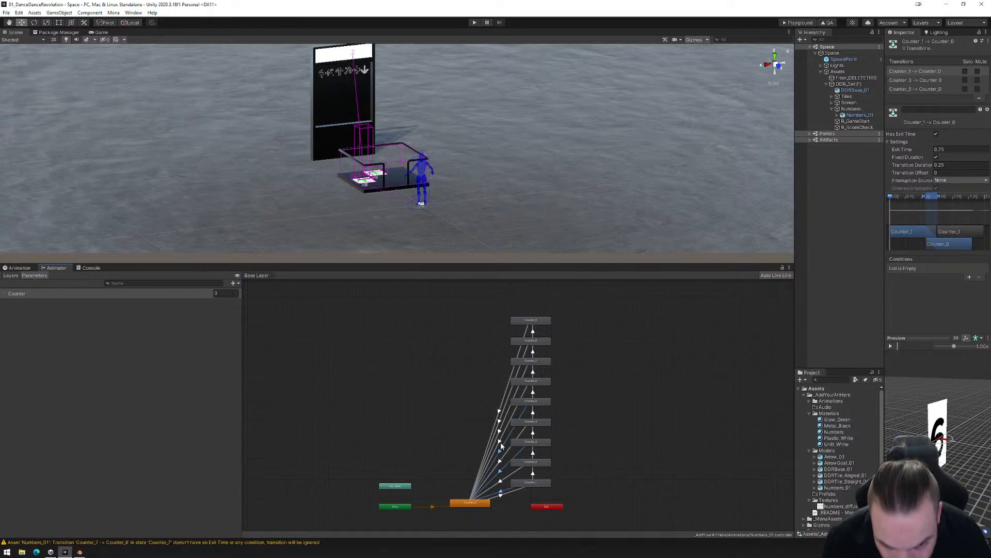
pyautogui.keyDown('shift'); pyautogui.click(500, 442); pyautogui.keyUp('shift')
pyautogui.keyDown('shift'); pyautogui.click(500, 426); pyautogui.keyUp('shift')
pyautogui.keyDown('shift'); pyautogui.click(500, 418); pyautogui.keyUp('shift')
pyautogui.keyDown('shift'); pyautogui.click(500, 411); pyautogui.keyUp('shift')
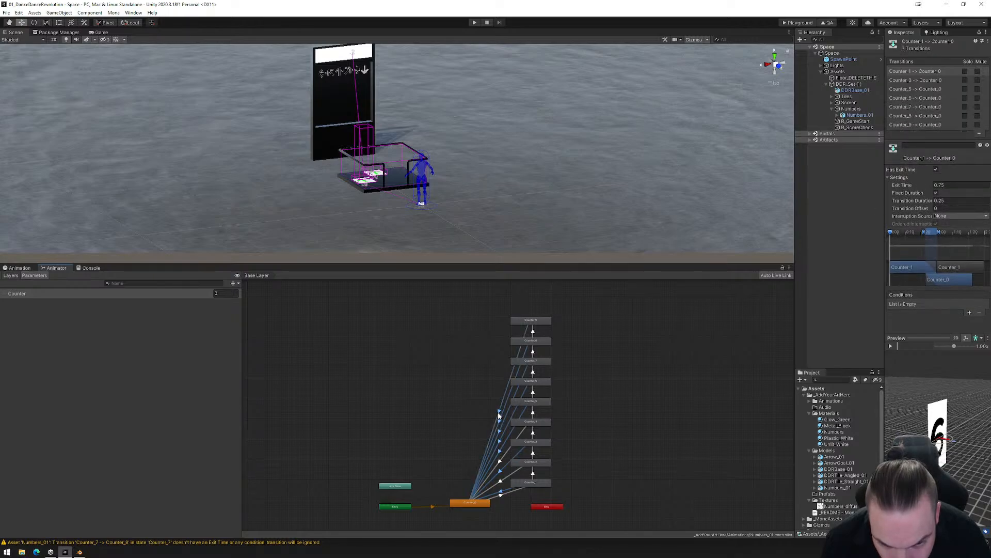
pyautogui.keyDown('shift'); pyautogui.click(500, 461); pyautogui.keyUp('shift')
pyautogui.keyDown('shift'); pyautogui.click(501, 481); pyautogui.keyUp('shift')
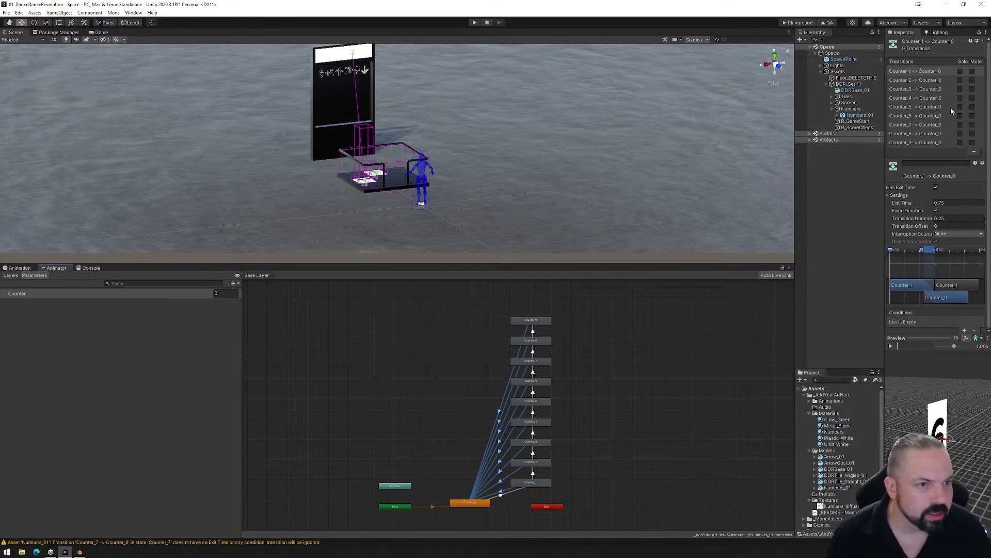
pyautogui.click(936, 188)
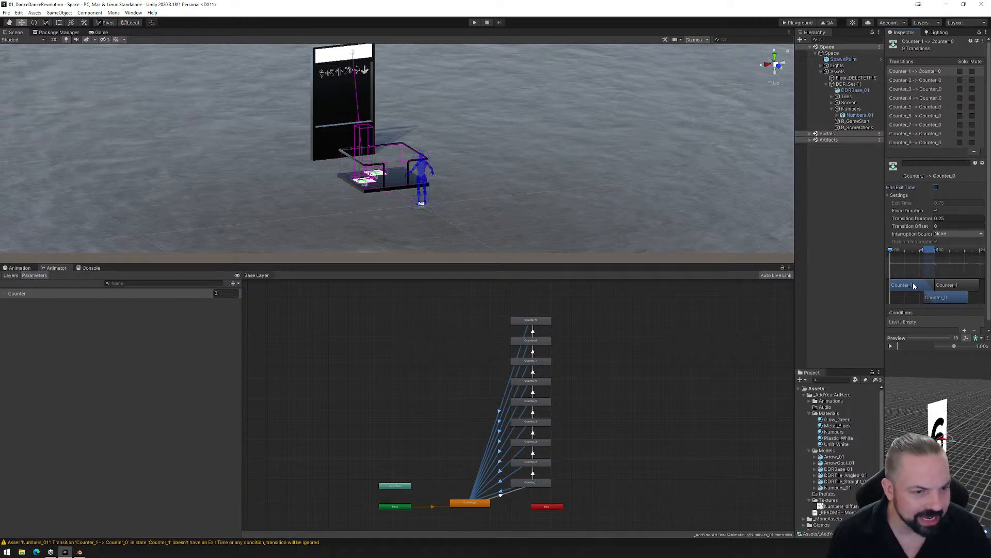
# - Add the condition Counter Equals 0 to the selected return transitions
pyautogui.click(964, 331)
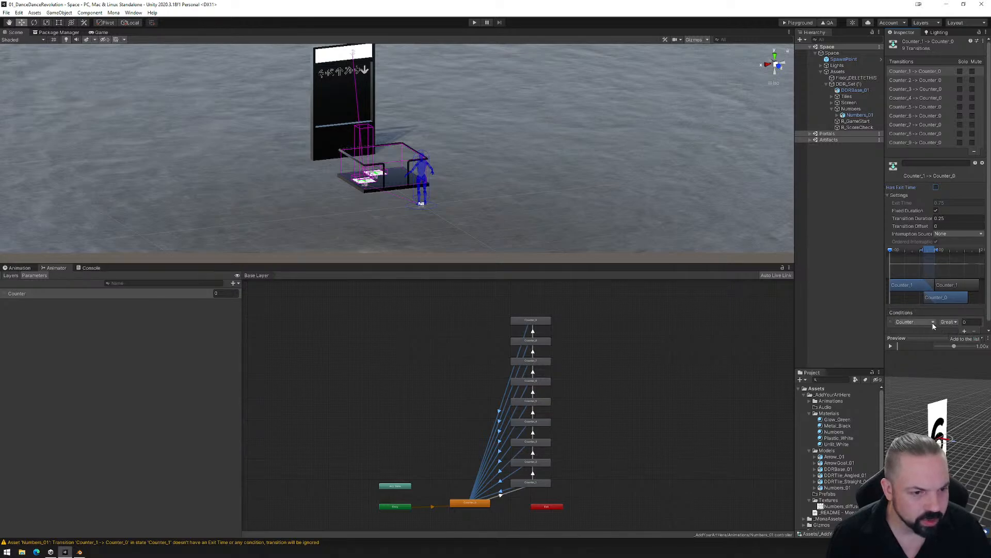
pyautogui.scroll(-1, 949, 321)
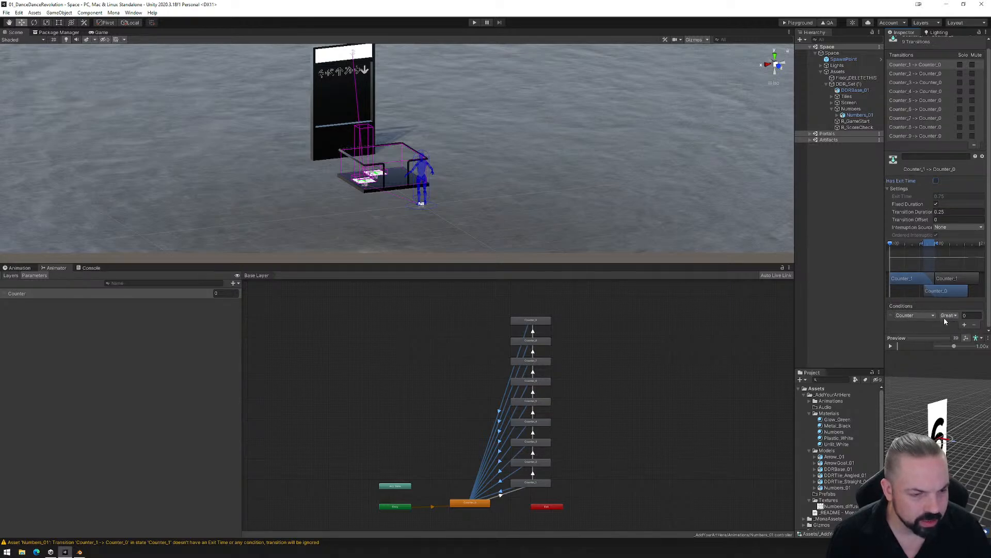
pyautogui.click(950, 315)
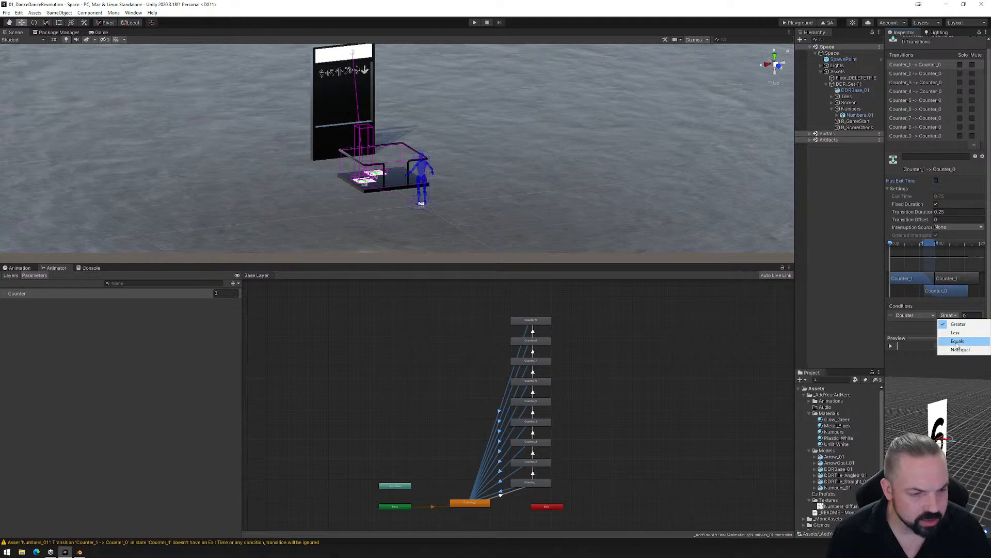
pyautogui.click(957, 342)
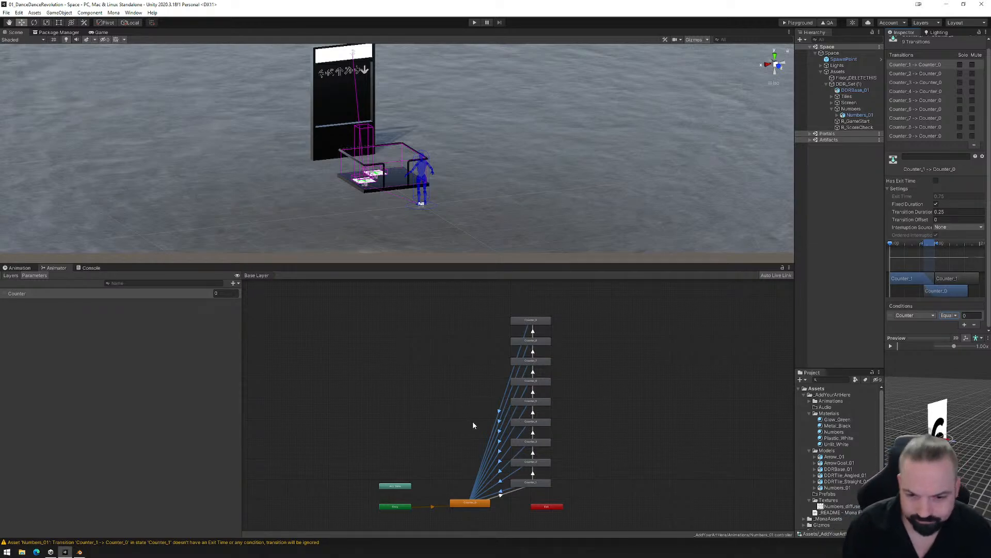
# - Delete all nine return transitions from Counter_1 through Counter_9 to Counter_0, keeping the upward chain of transitions
pyautogui.click(476, 391)
pyautogui.moveTo(474, 399); pyautogui.dragTo(510, 493)
pyautogui.click(499, 412)
pyautogui.press('Delete')
pyautogui.click(500, 421)
pyautogui.press('Delete')
pyautogui.click(499, 432)
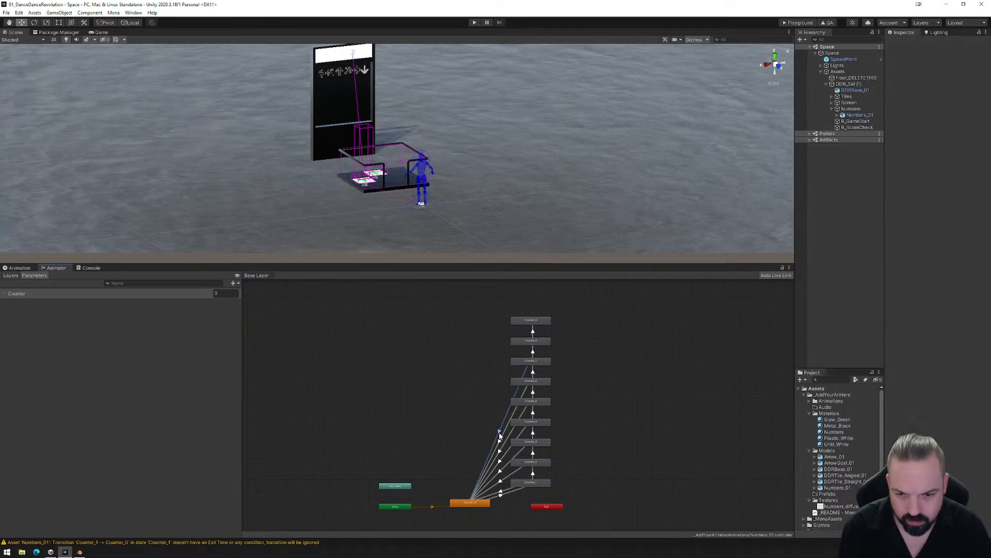
pyautogui.press('Delete')
pyautogui.click(499, 441)
pyautogui.press('Delete')
pyautogui.click(500, 452)
pyautogui.press('Delete')
pyautogui.click(500, 462)
pyautogui.press('Delete')
pyautogui.click(499, 471)
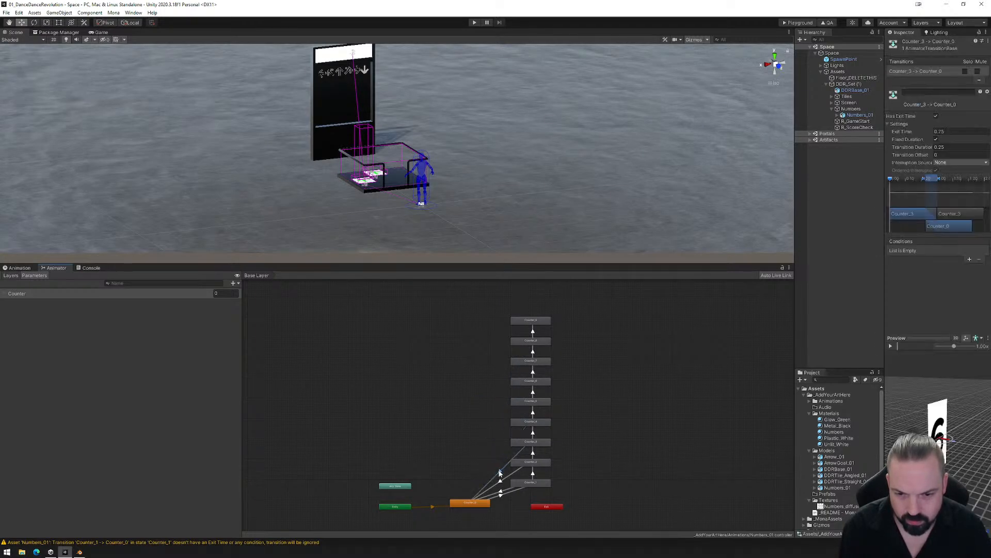
pyautogui.press('Delete')
pyautogui.click(500, 482)
pyautogui.press('Delete')
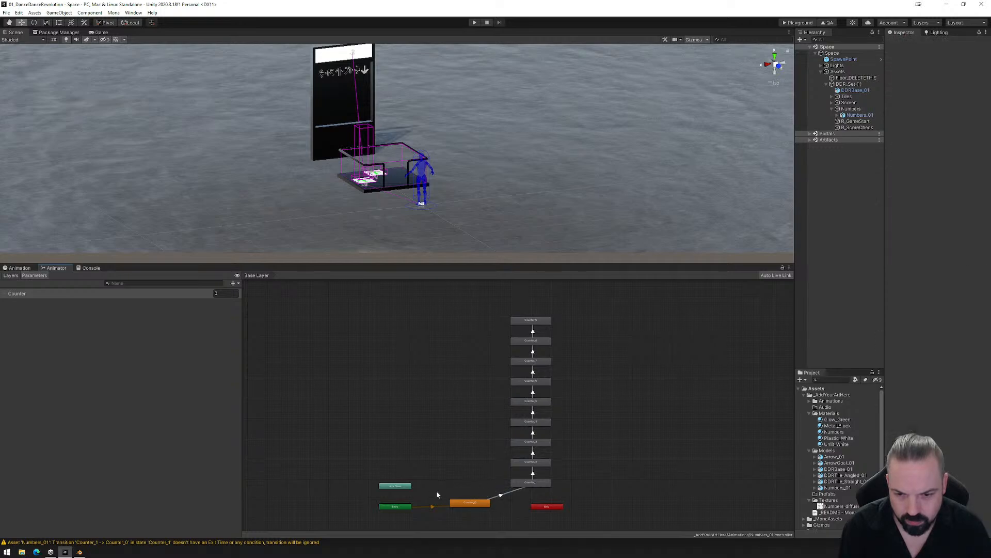
# - Make a transition from Any State to Counter_0 in the Numbers_01 animator
pyautogui.click(404, 487)
pyautogui.rightClick(404, 487)
pyautogui.click(434, 491)
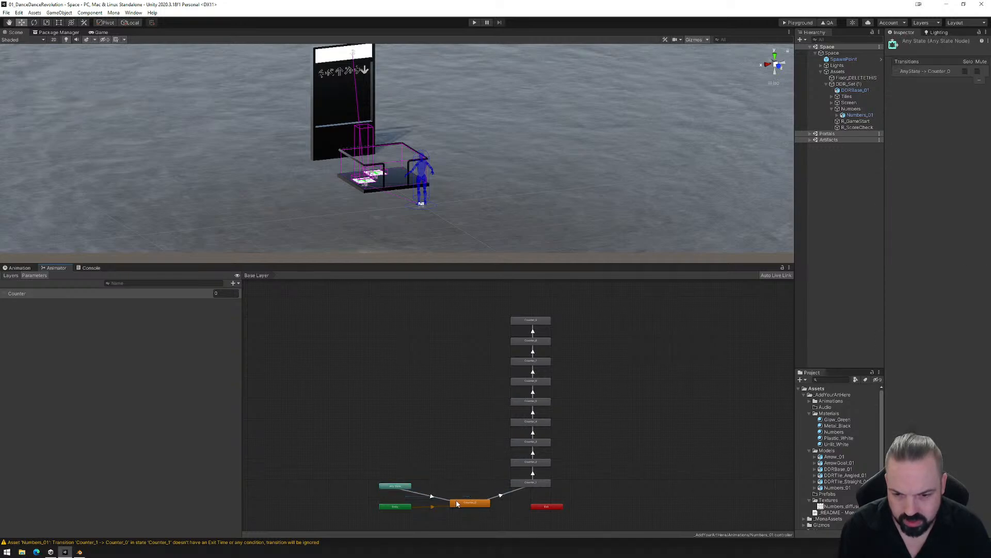
pyautogui.click(467, 501)
# - Add the condition Counter Equals 0 to the Any State transition and place Any State directly above Counter_0
pyautogui.click(433, 496)
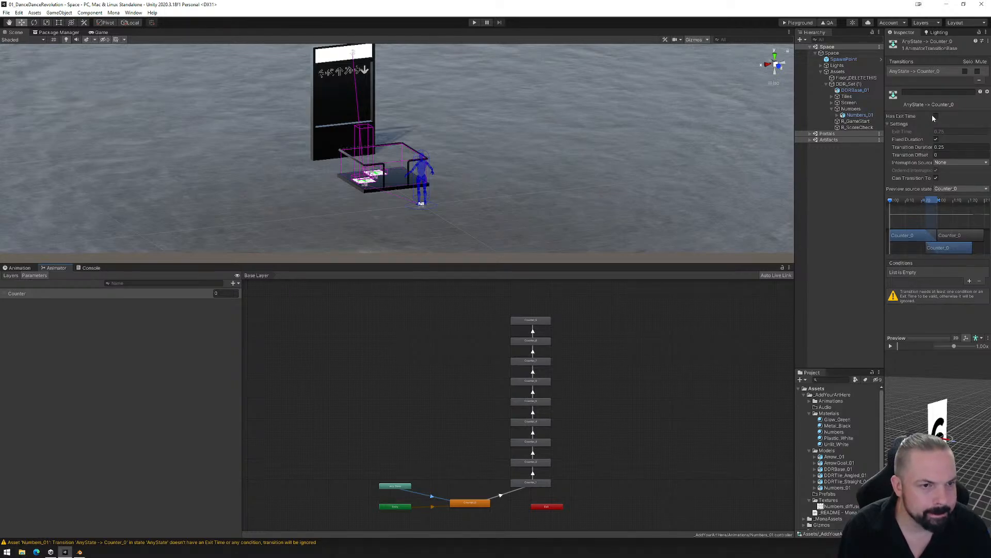
pyautogui.click(969, 281)
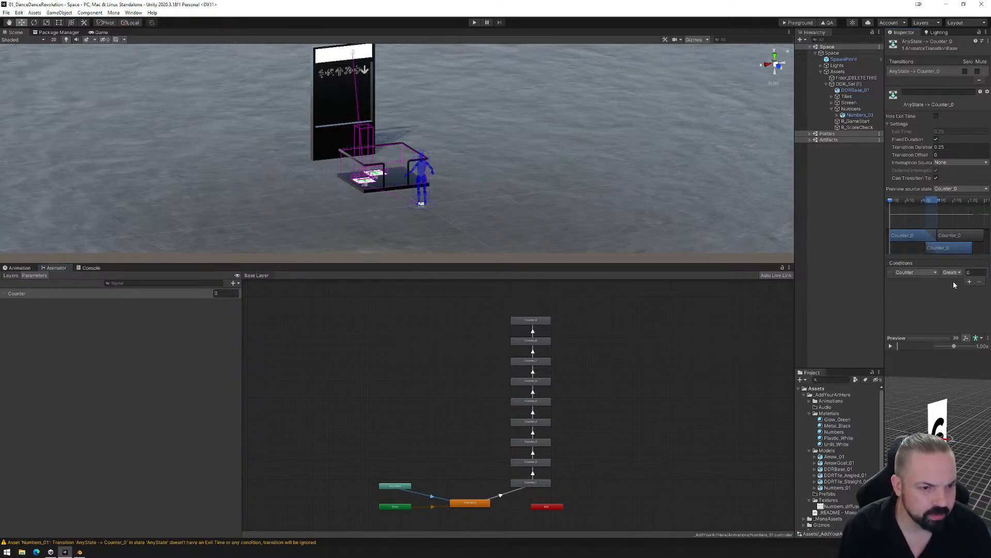
pyautogui.click(953, 273)
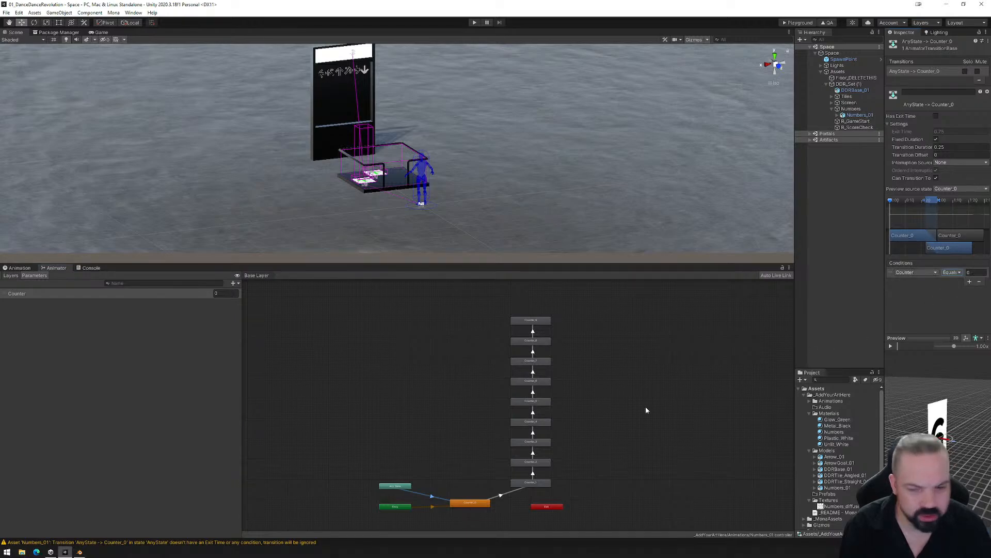
pyautogui.moveTo(401, 489); pyautogui.dragTo(478, 481)
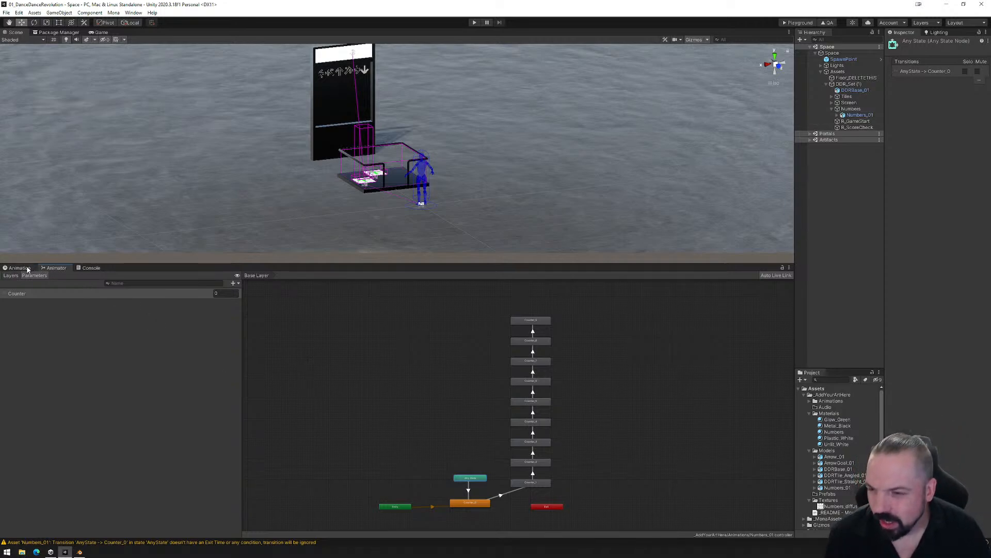
# - Add a third On Exit Trigger event to R_GameStart's reactor and name it CounterReset
pyautogui.click(856, 128)
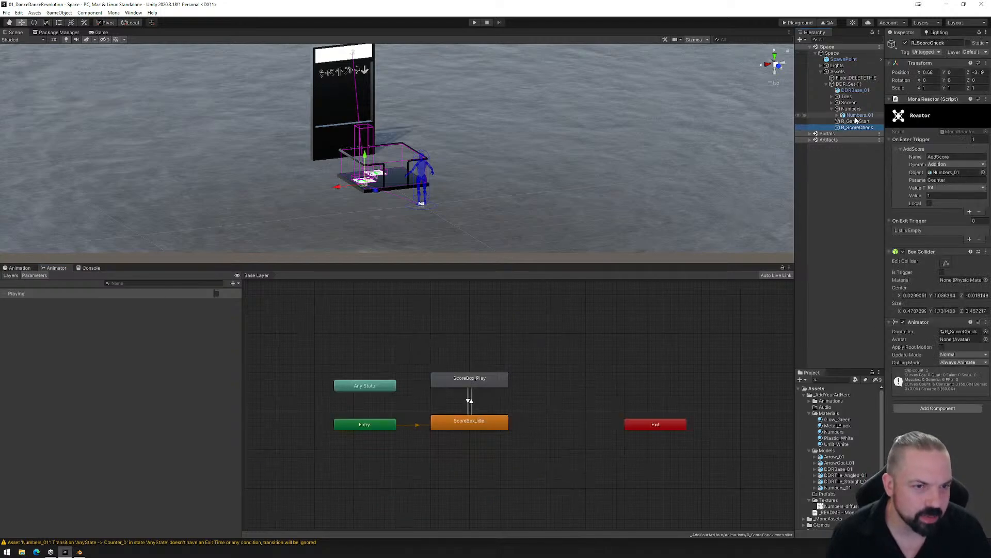
pyautogui.click(856, 121)
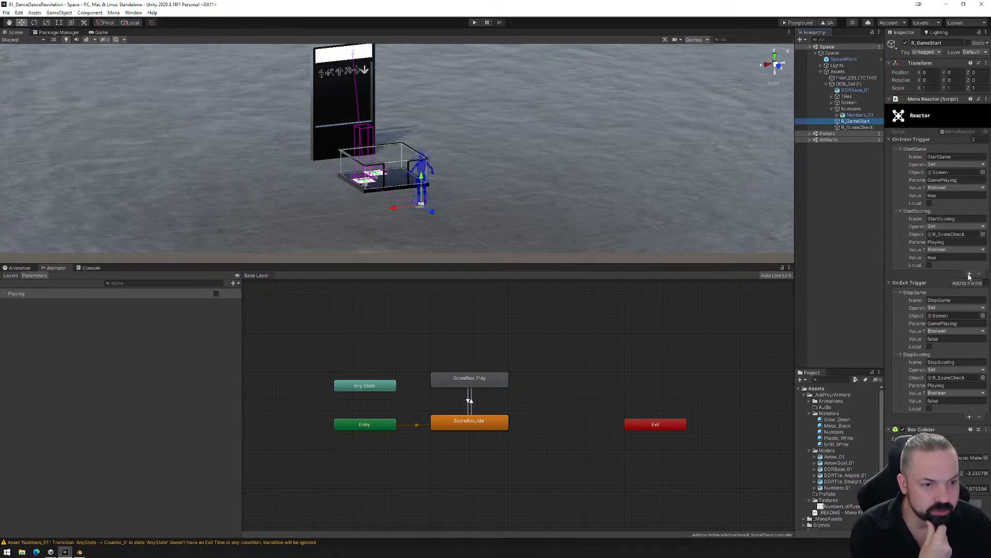
pyautogui.click(969, 416)
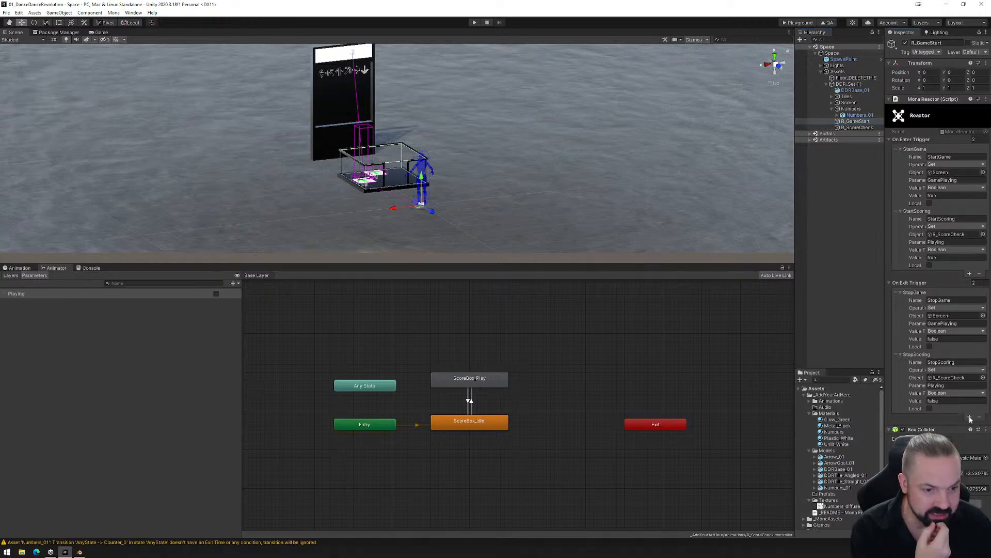
pyautogui.click(902, 417)
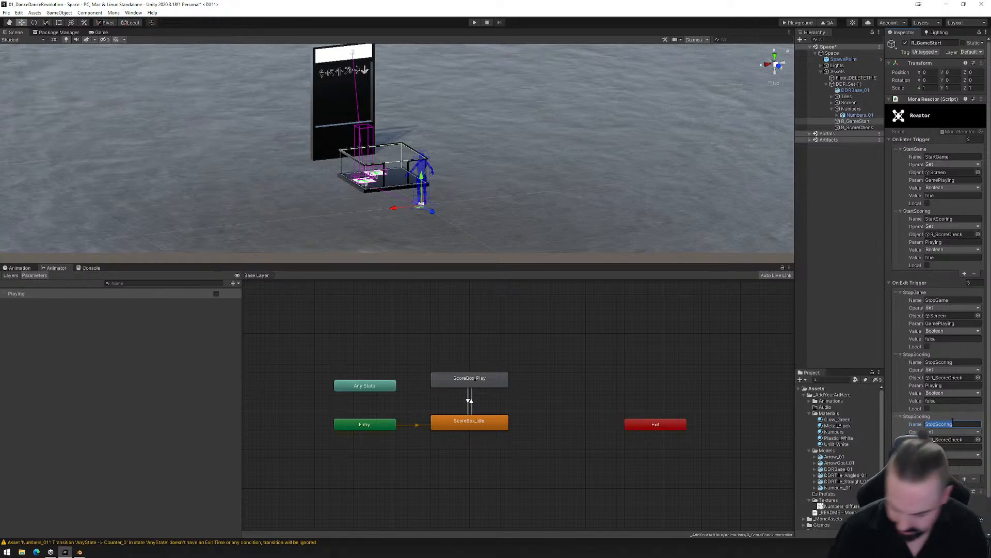
pyautogui.write('CounterReset')
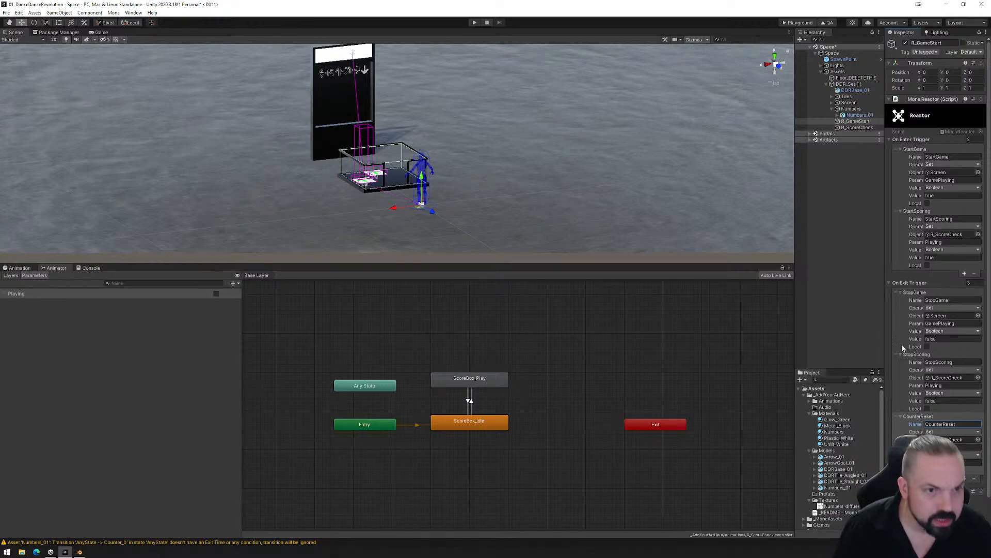
# - Assign Numbers_01 as the target object of R_GameStart's CounterReset event
pyautogui.click(850, 109)
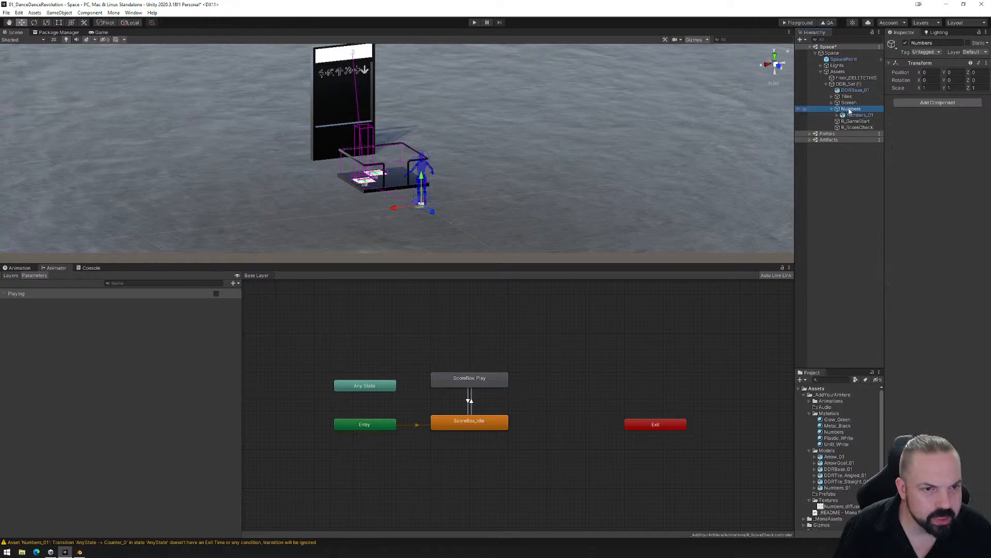
pyautogui.click(857, 127)
pyautogui.click(851, 115)
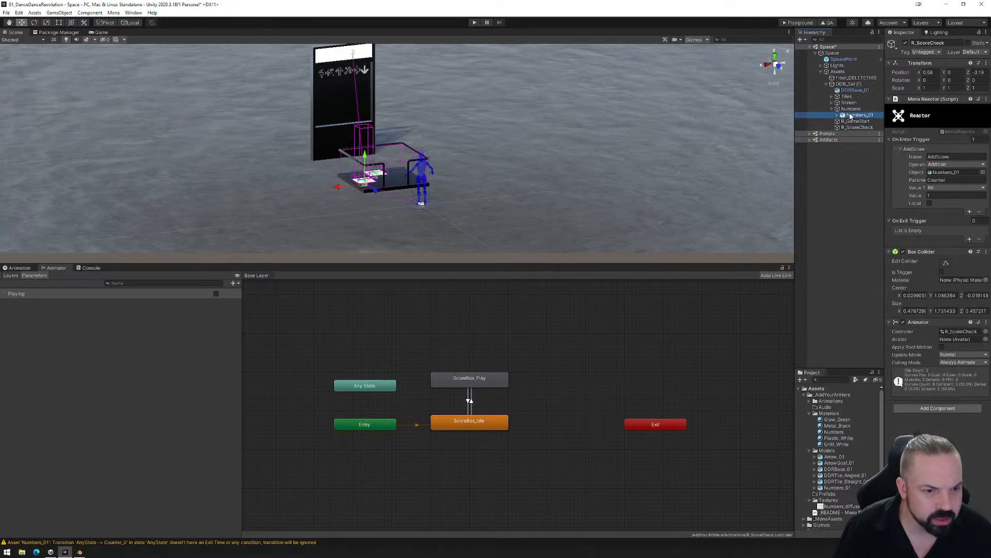
pyautogui.click(850, 128)
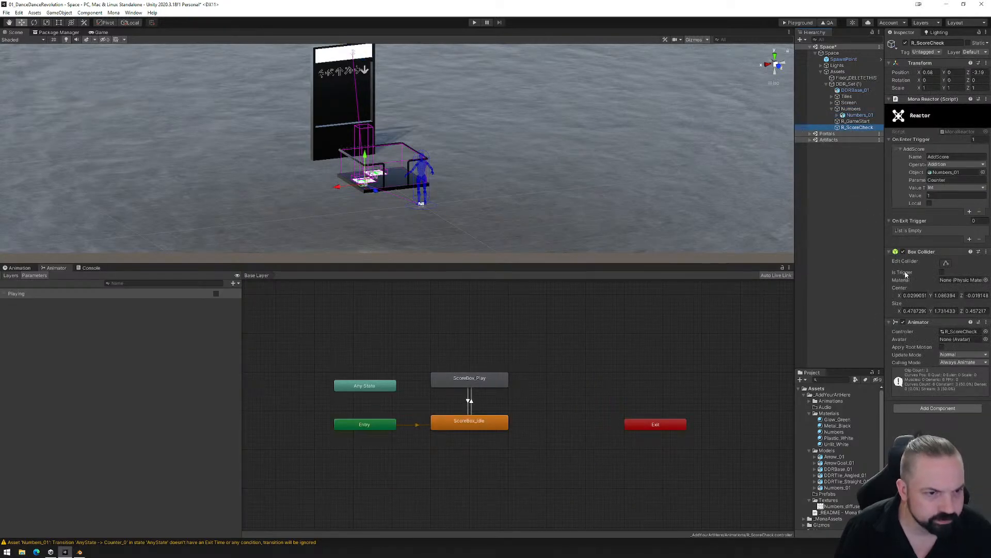
pyautogui.click(855, 122)
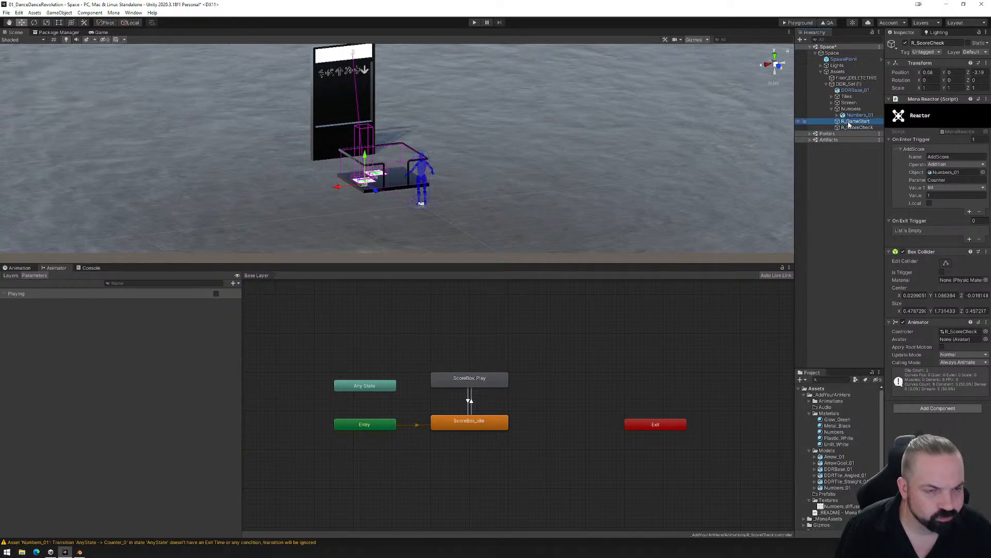
pyautogui.moveTo(851, 115); pyautogui.dragTo(930, 431)
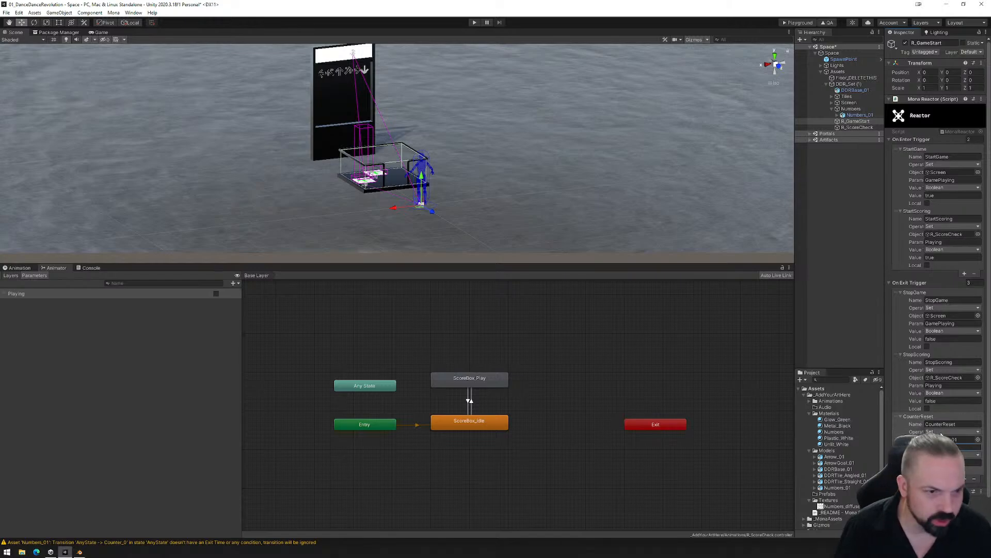
# - Check the parameter used by Numbers_01 and R_ScoreCheck, and set the CounterReset event's parameter to Counter
pyautogui.click(852, 116)
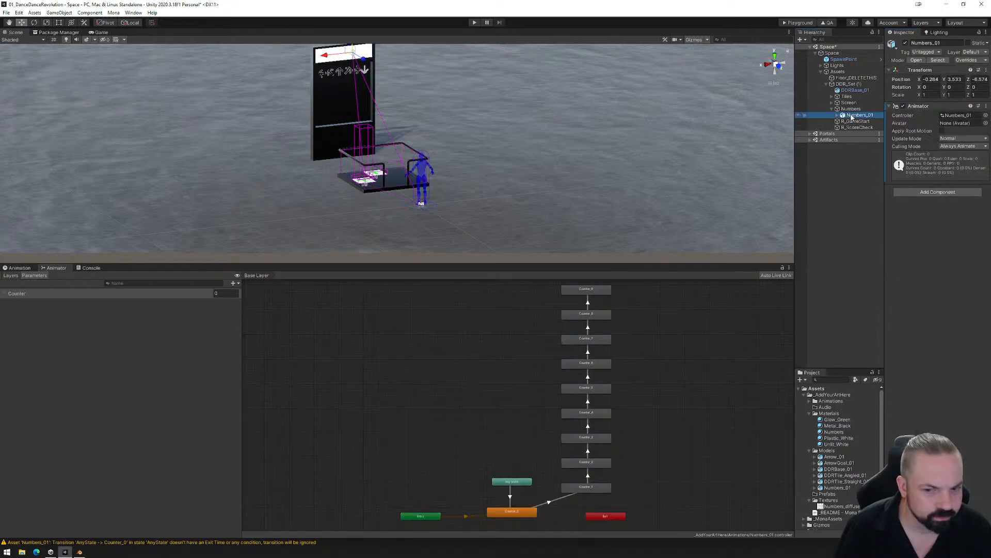
pyautogui.click(845, 128)
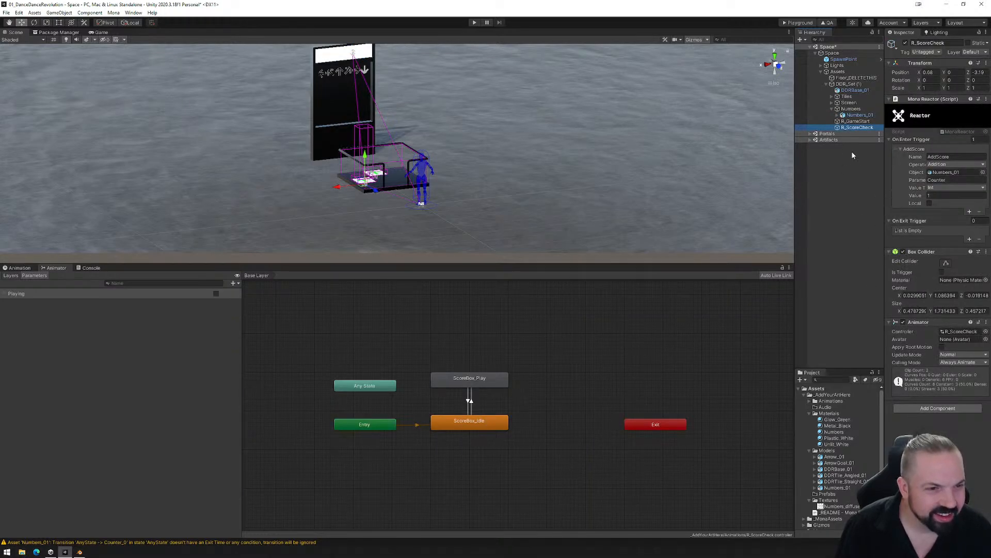
pyautogui.click(855, 122)
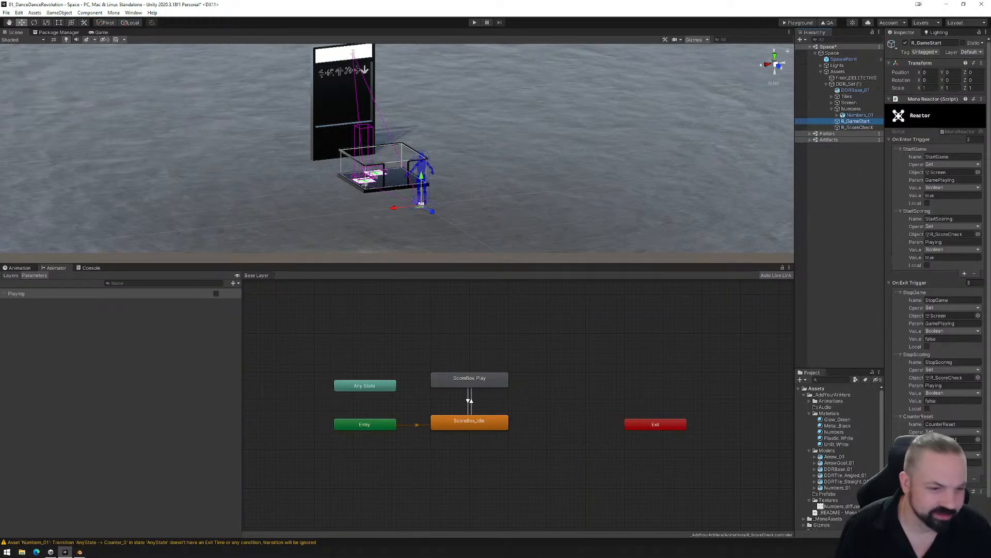
pyautogui.click(940, 447)
pyautogui.write('Coun')
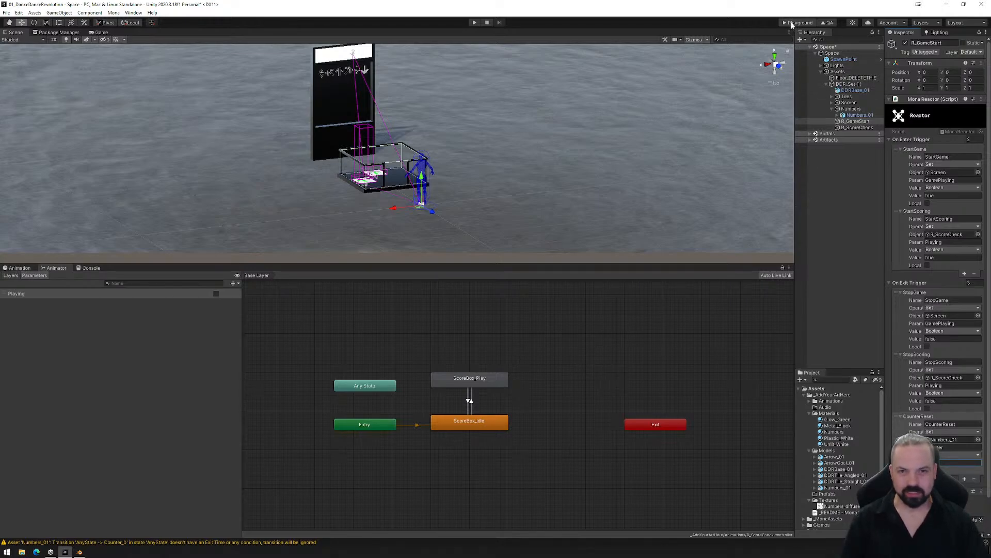
# - Save the scene and build the Playground files for testing
pyautogui.click(7, 13)
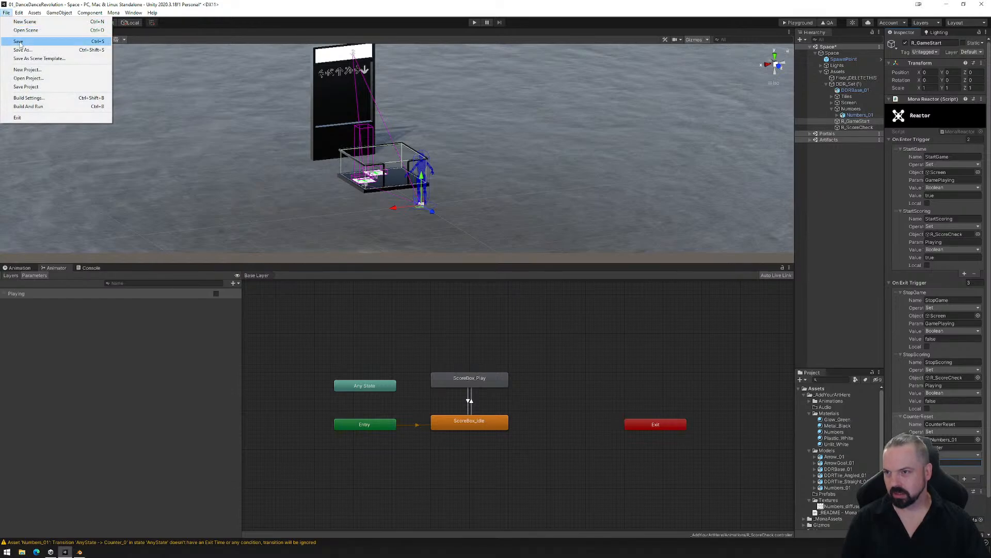
pyautogui.click(19, 41)
pyautogui.click(801, 23)
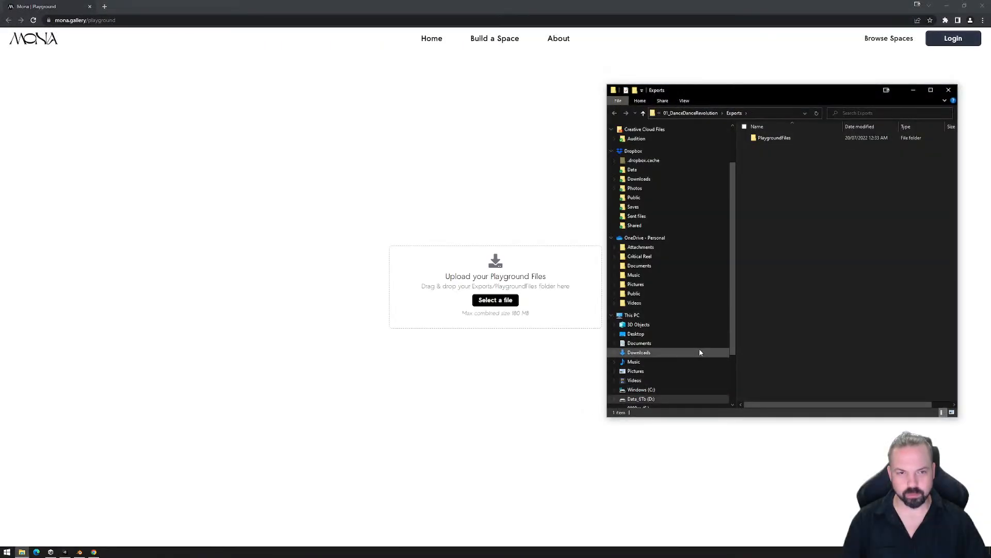
# - Delete the exported PlaygroundFiles folder, and close the Exports folder window and the Mona Playground browser window
pyautogui.moveTo(775, 138); pyautogui.dragTo(801, 215)
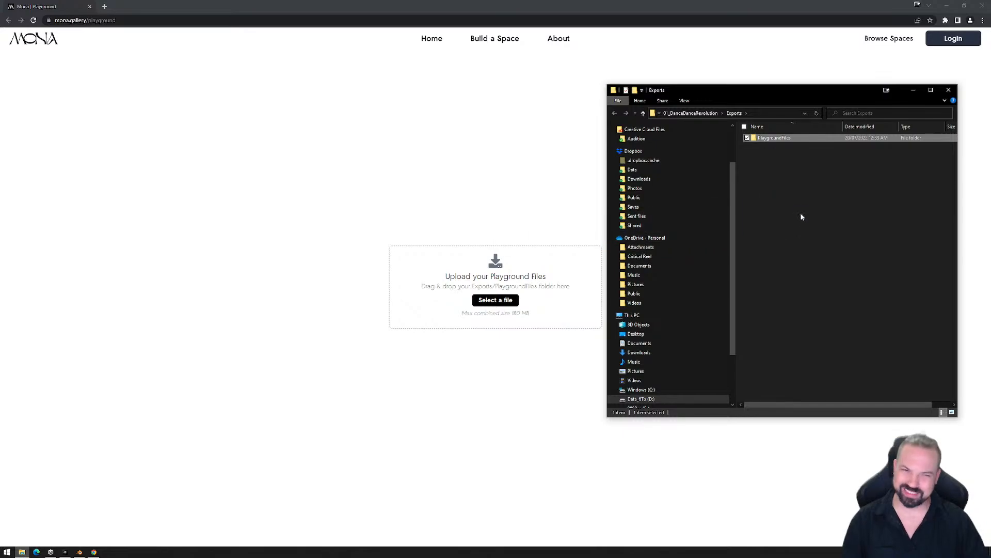
pyautogui.press('Delete')
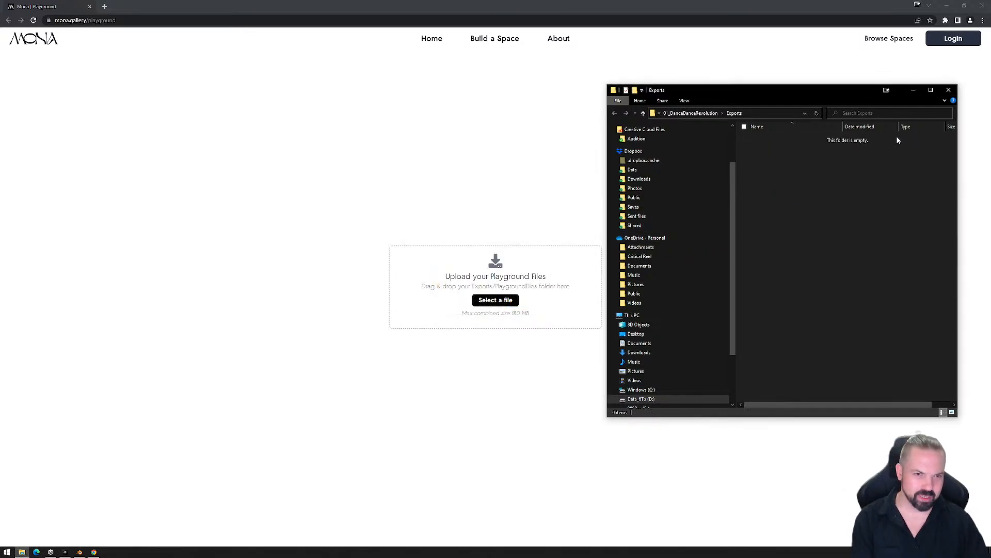
pyautogui.click(948, 91)
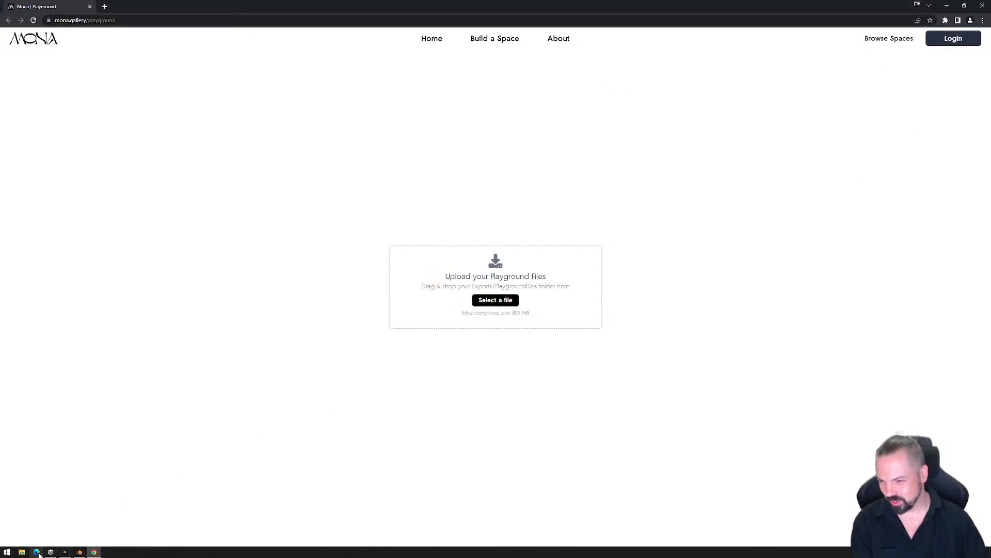
pyautogui.click(982, 6)
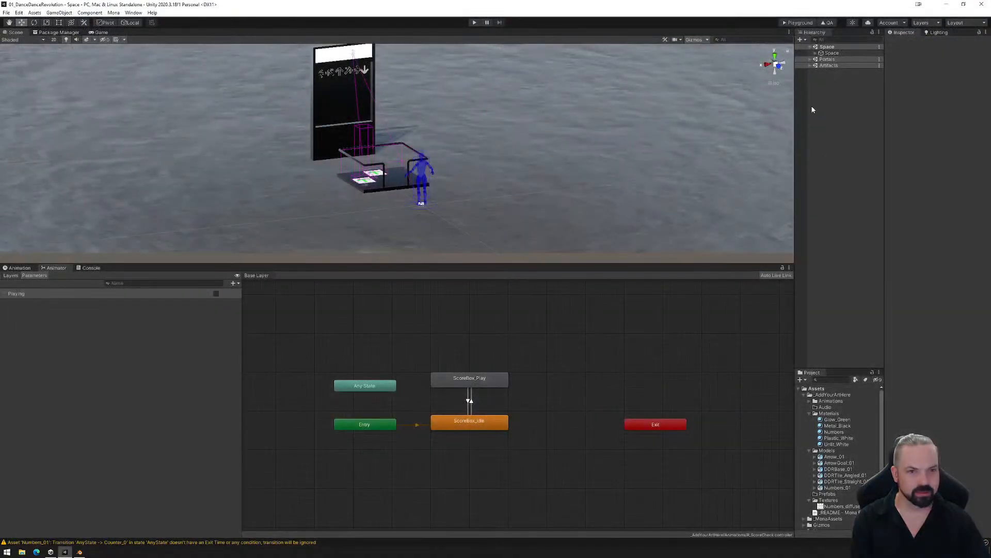
# - Build the Playground files again, upload the PlaygroundFiles folder to the Mona Playground page, and enter the space
pyautogui.click(798, 23)
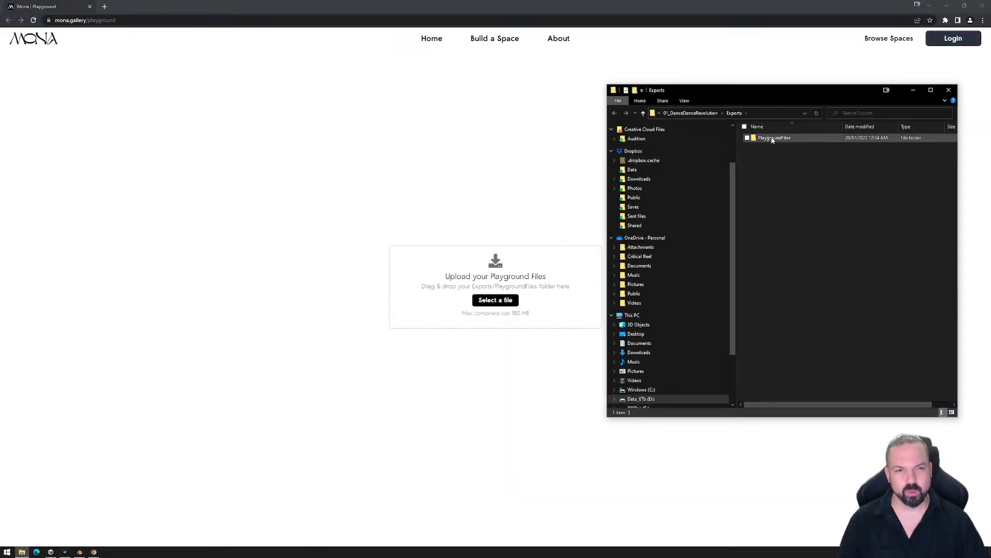
pyautogui.moveTo(773, 138); pyautogui.dragTo(460, 307)
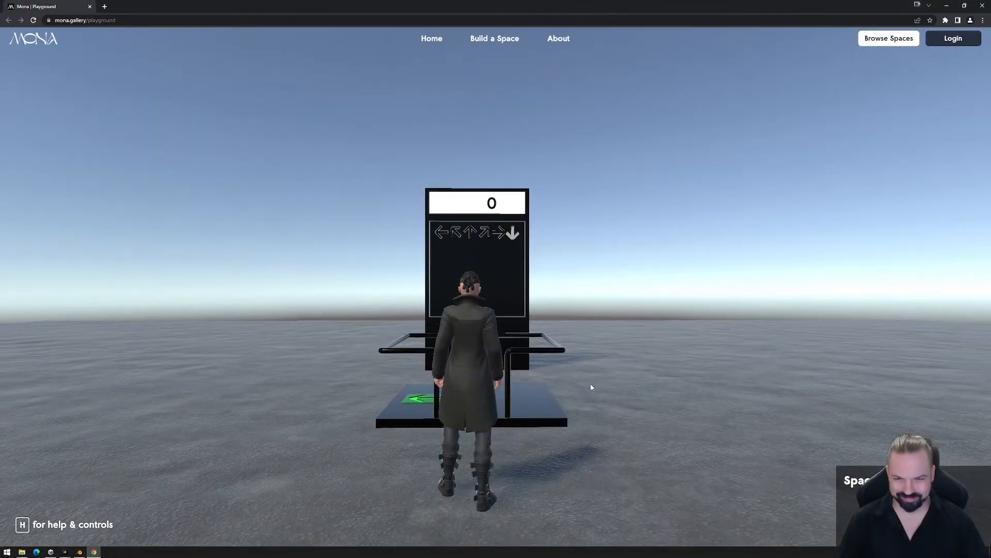
pyautogui.click(591, 387)
# - Test the counter reset by stepping on the left arrow pad repeatedly to score and walking off the dance platform
pyautogui.press('w')
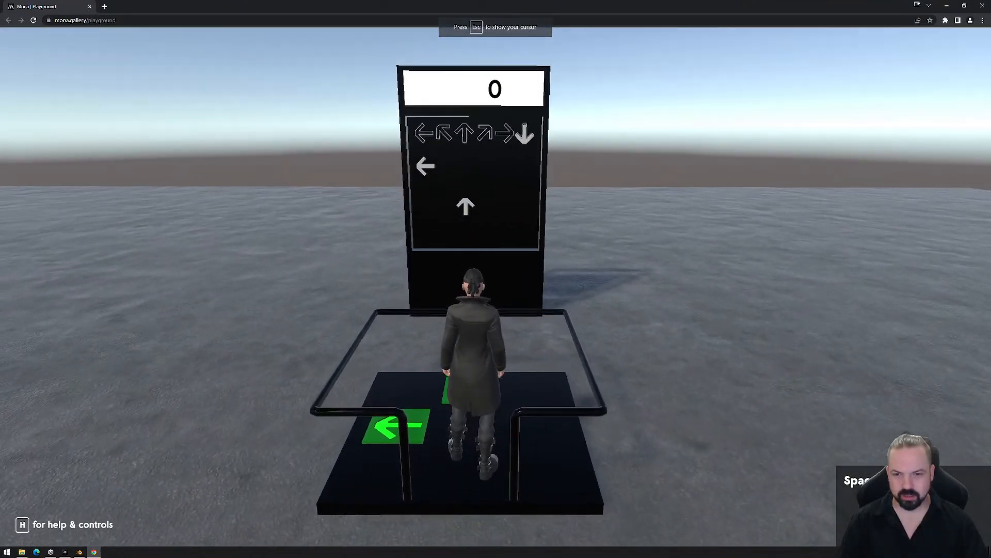
pyautogui.press('a')
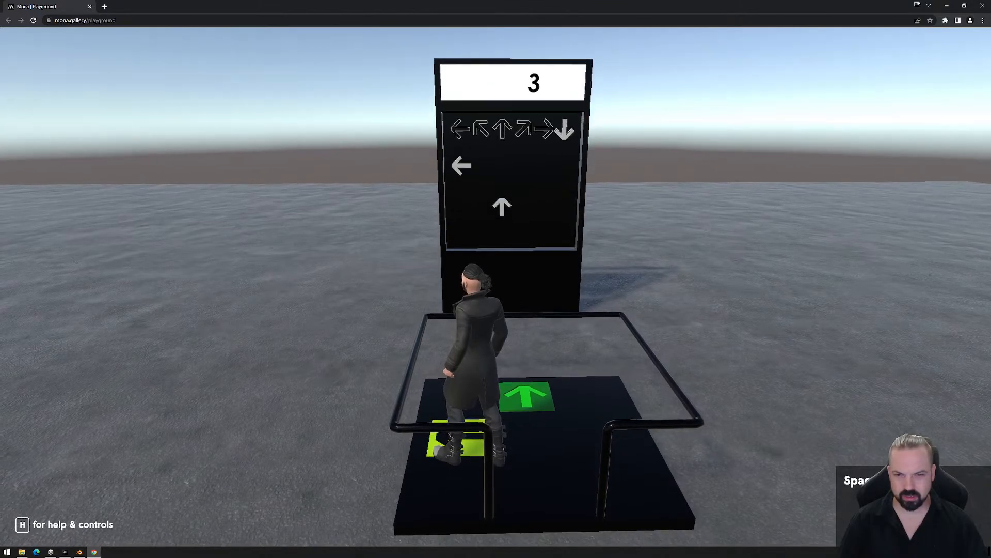
pyautogui.press('d')
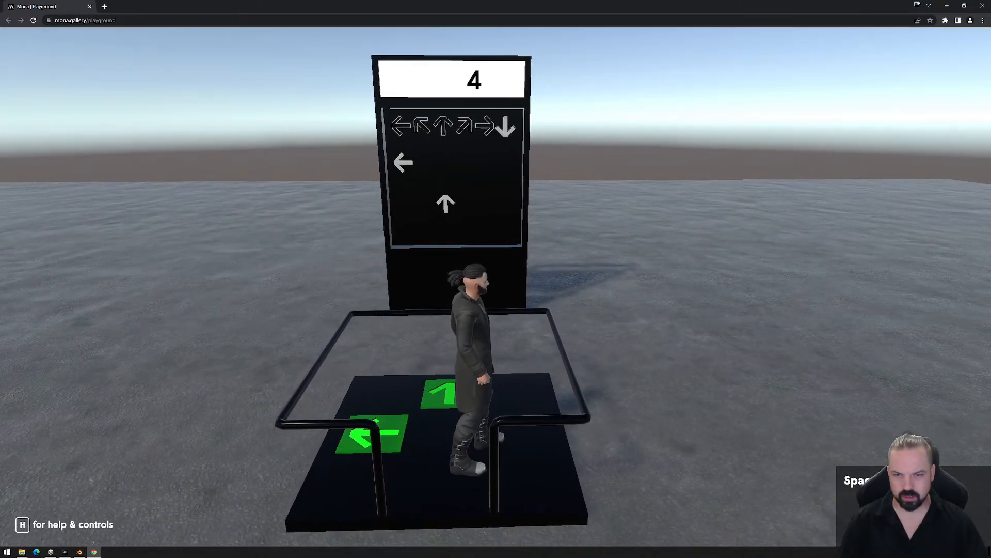
pyautogui.press('a')
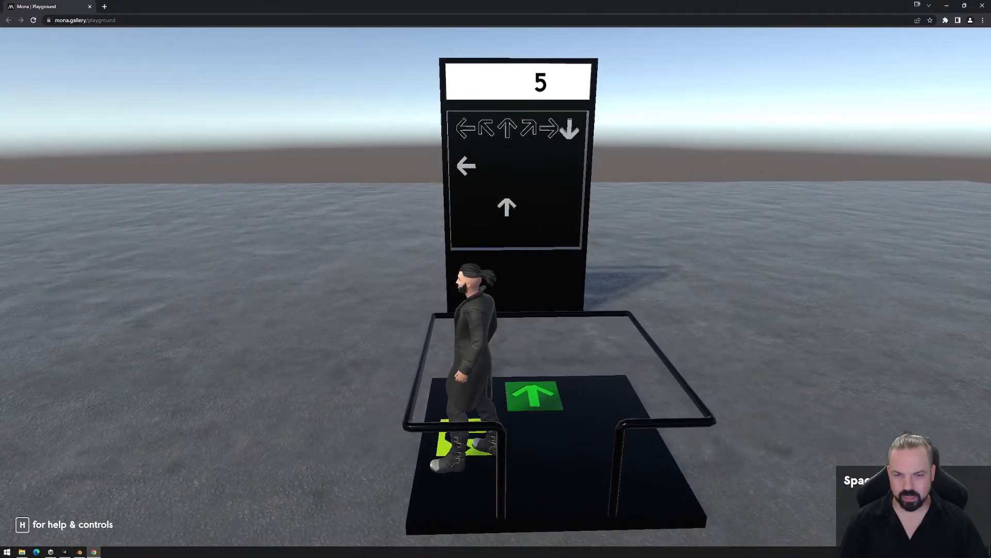
pyautogui.press('d')
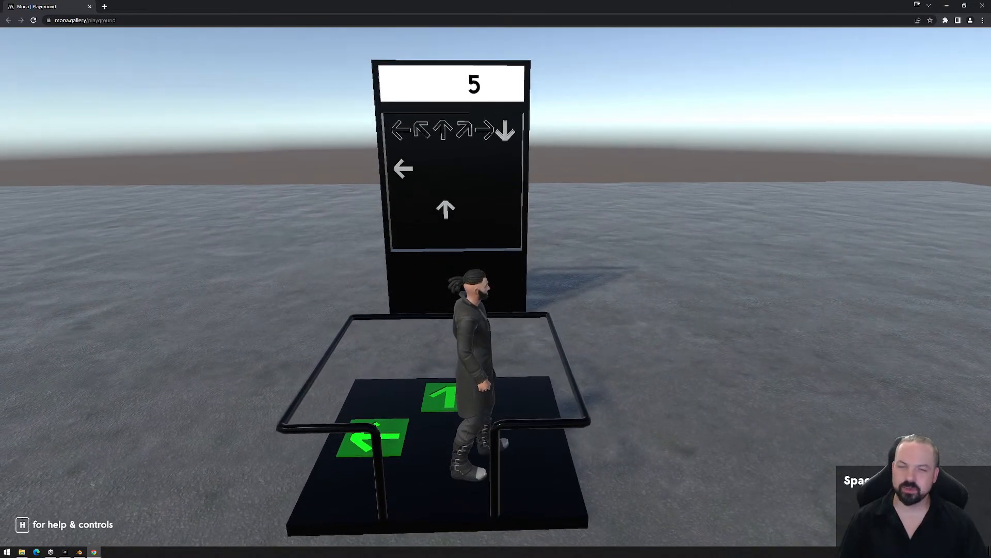
pyautogui.press('w')
pyautogui.press('a')
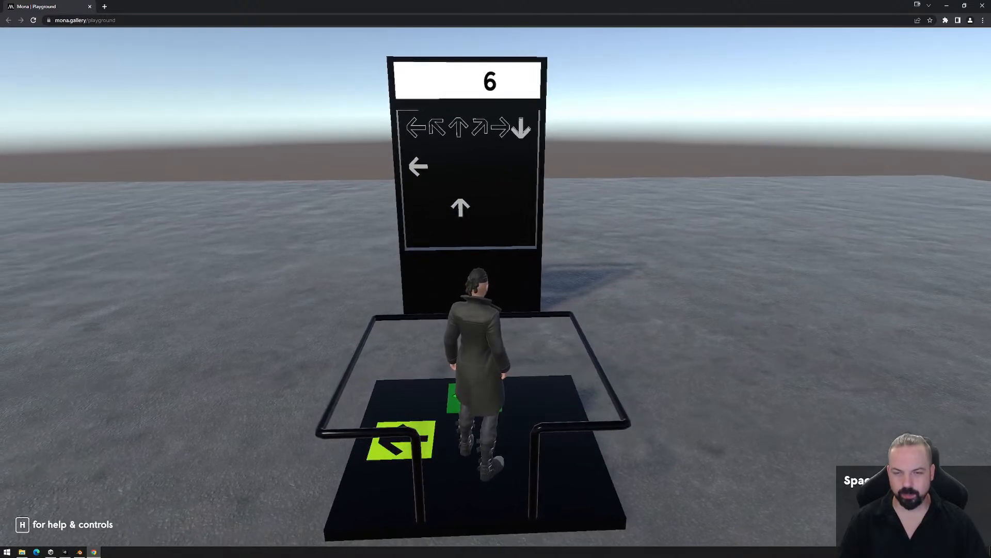
pyautogui.press('s')
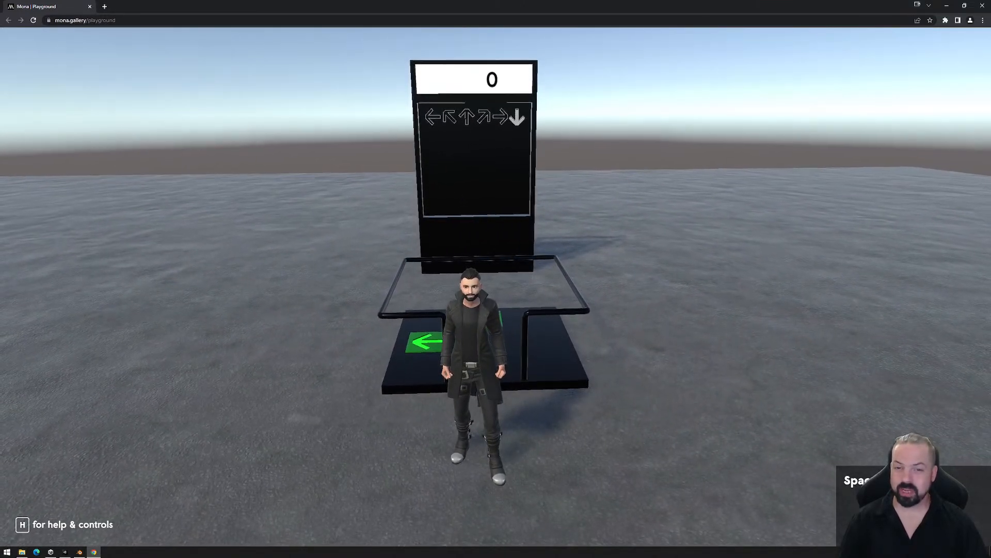
# - Walk back onto the dance platform and raise the score by stepping on and off the forward arrow pad repeatedly
pyautogui.press('w')
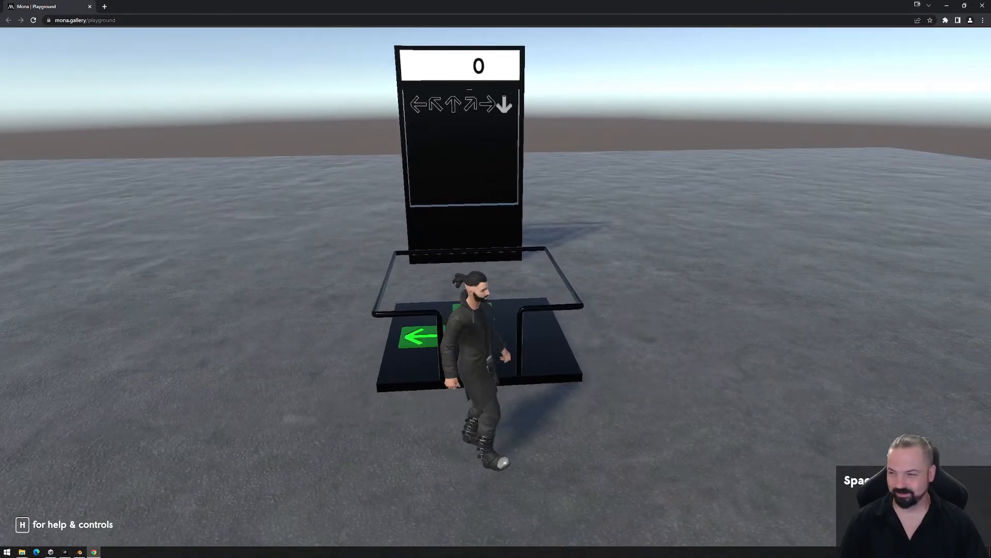
pyautogui.press('w')
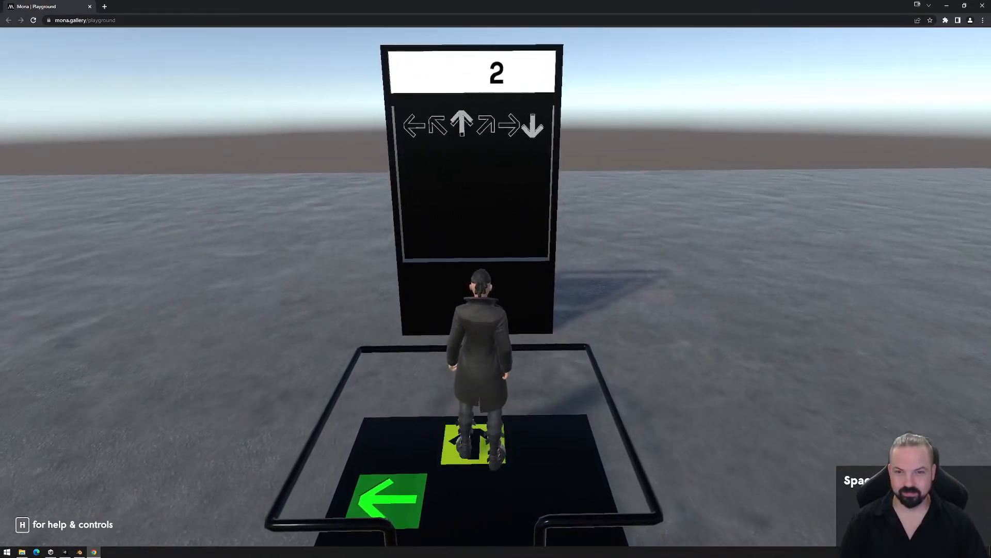
pyautogui.press('s')
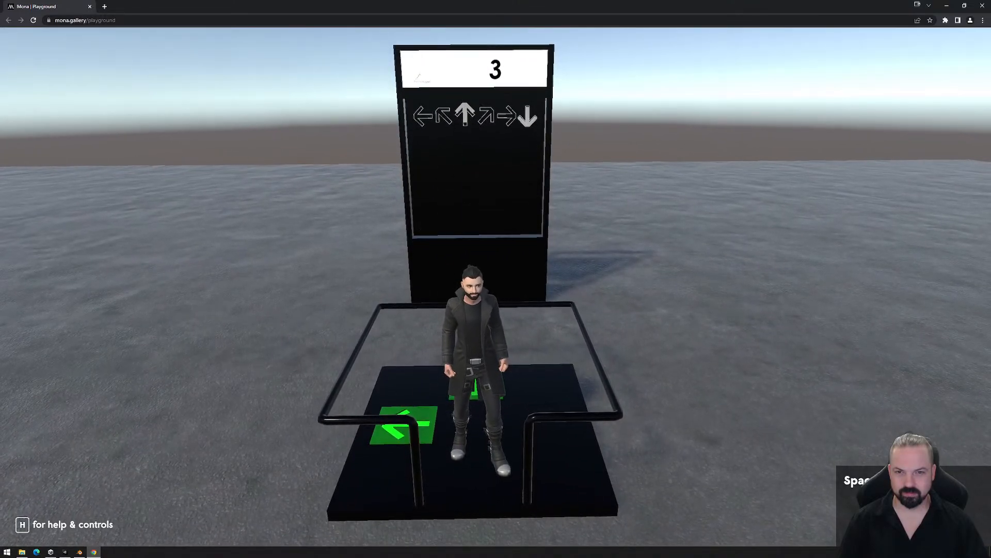
pyautogui.press('w')
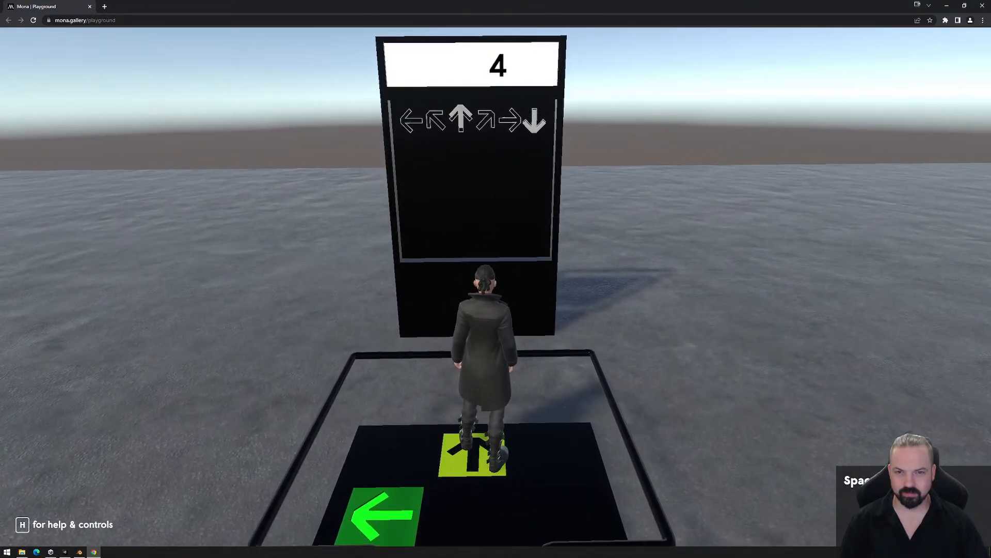
pyautogui.press('s')
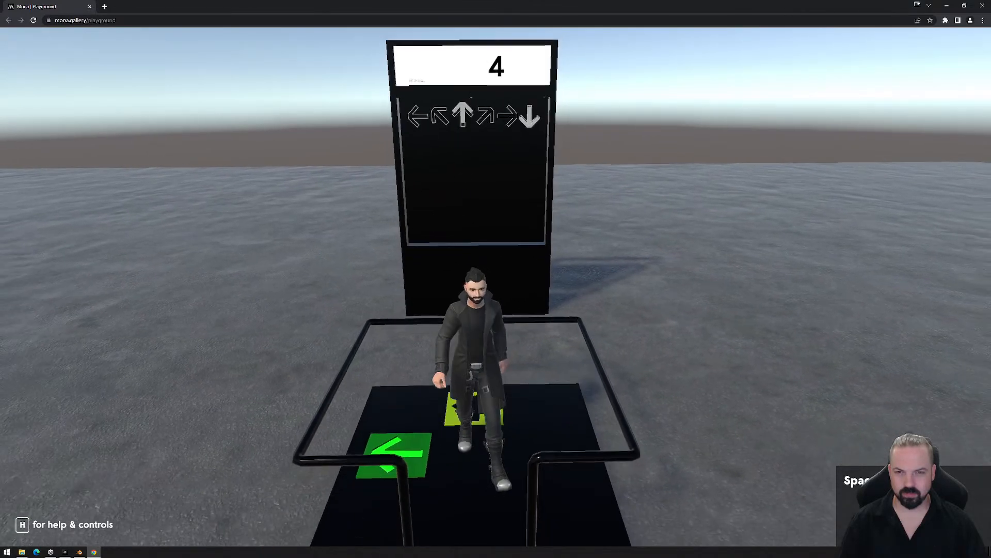
pyautogui.press('w')
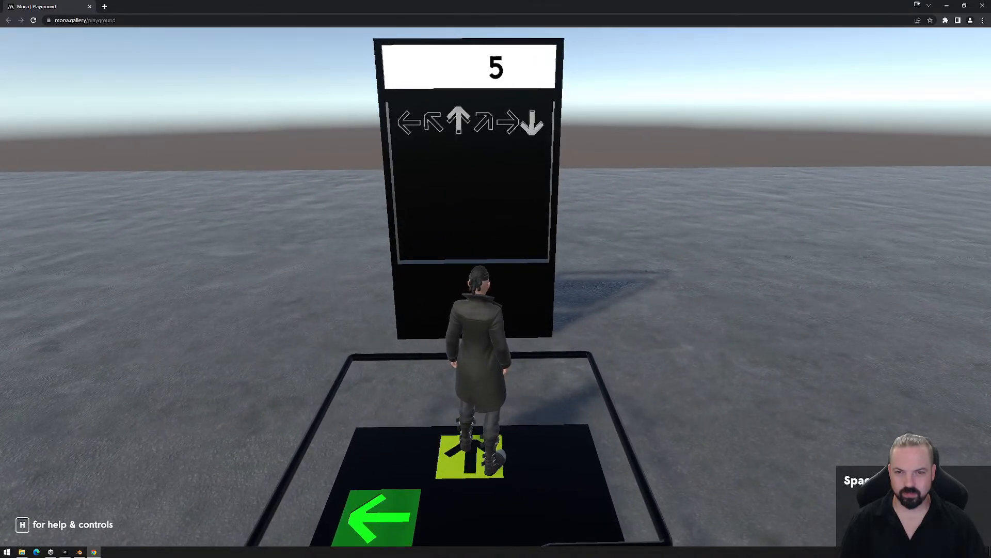
pyautogui.press('s')
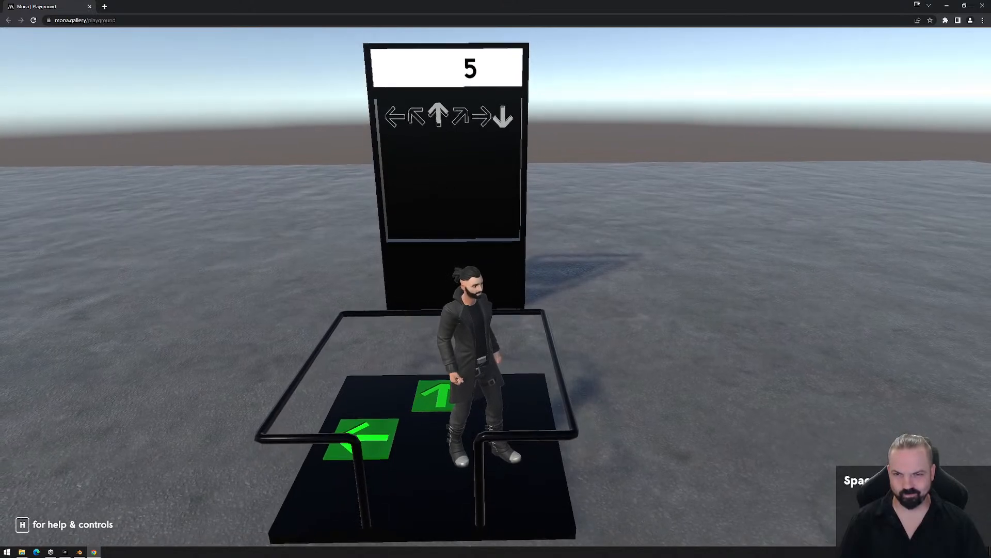
pyautogui.press('w')
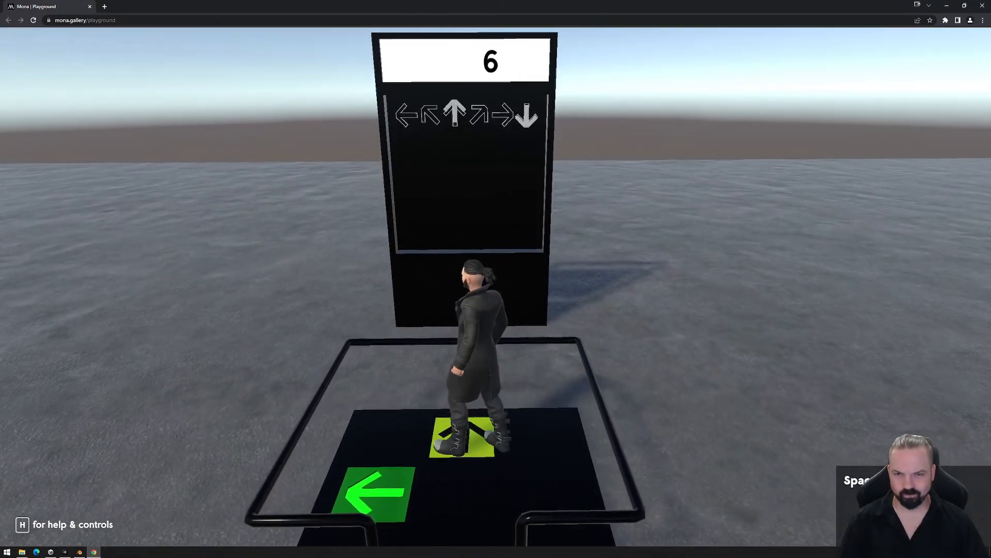
# - Raise the score to 9 using both arrow pads, and leave the platform to test the reset from that digit
pyautogui.press('d')
pyautogui.press('w')
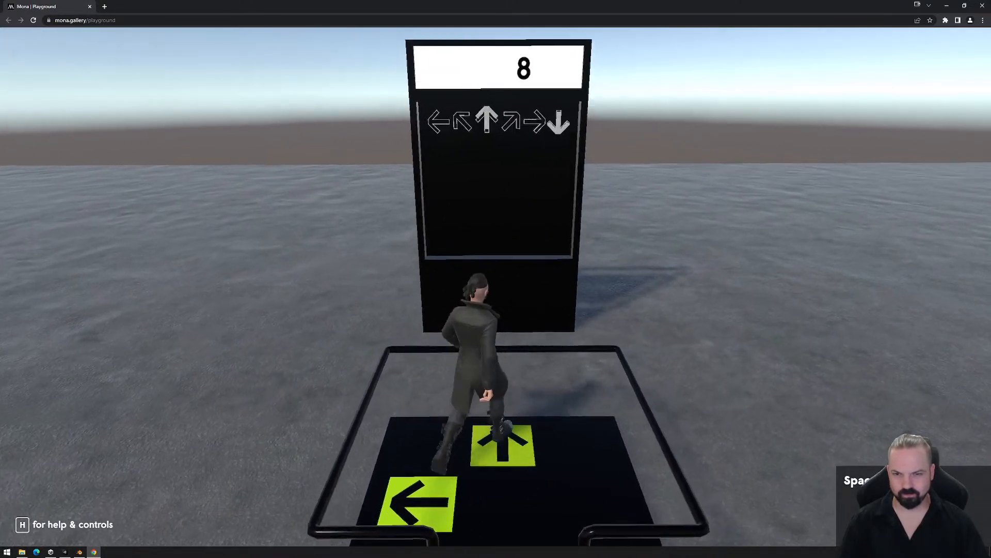
pyautogui.press('s')
pyautogui.press('d')
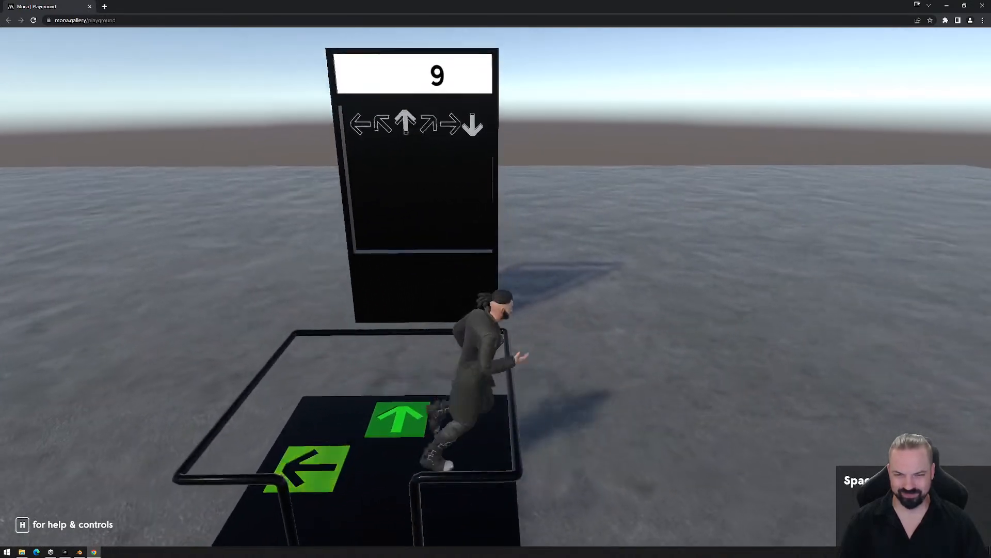
pyautogui.press('a')
pyautogui.press('s')
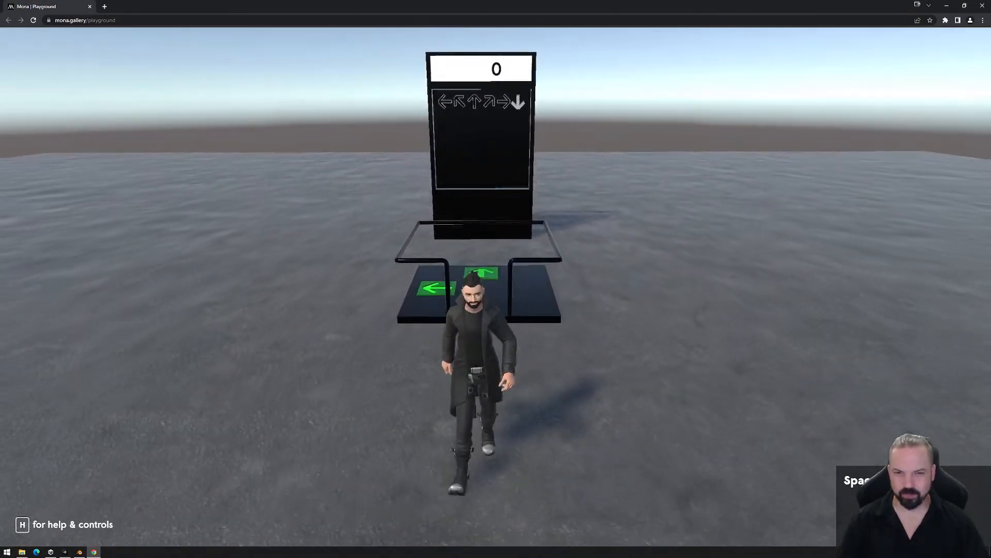
# - Return to the platform and raise the score to 7 by moving back and forth between the forward and left arrow pads
pyautogui.press('w')
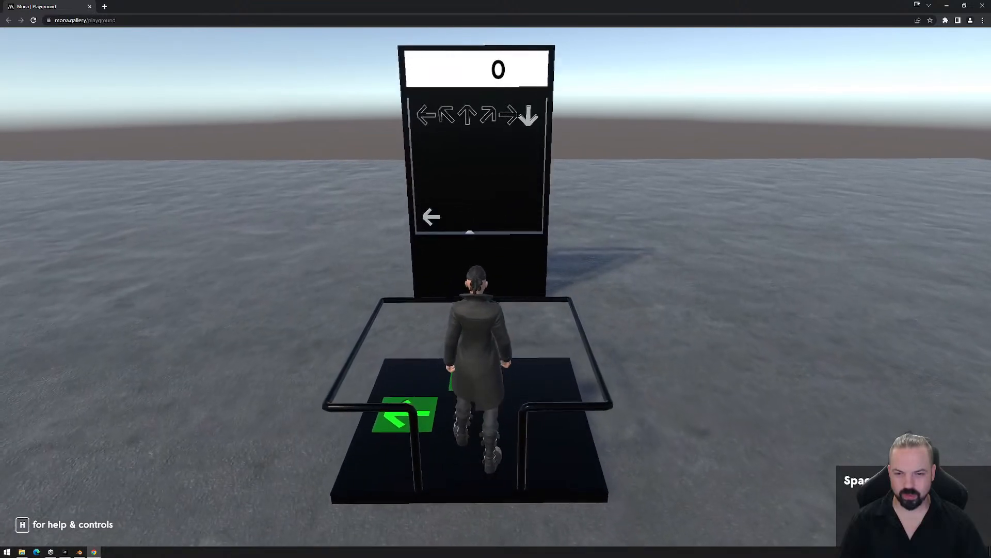
pyautogui.press('a')
pyautogui.press('w')
pyautogui.press('d')
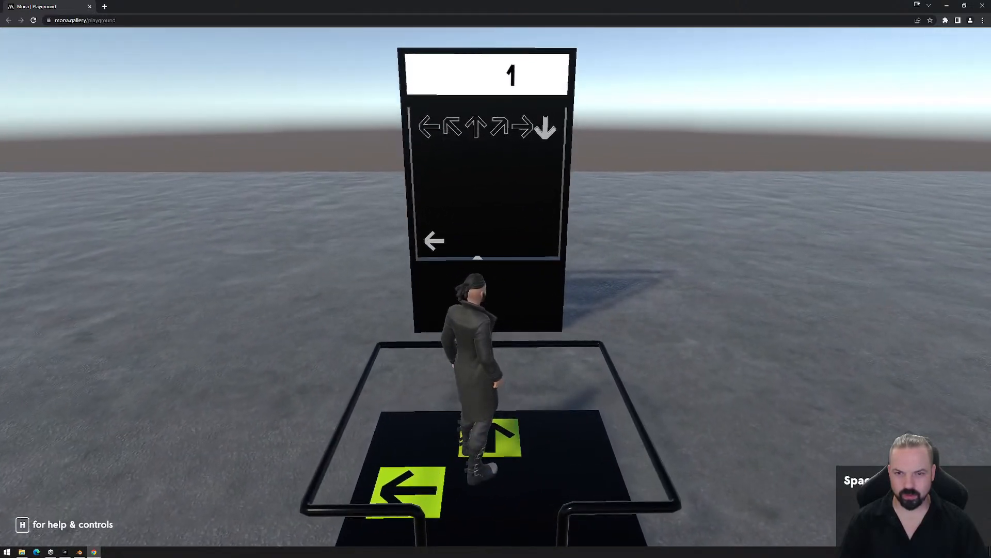
pyautogui.press('a')
pyautogui.press('d')
pyautogui.press('a')
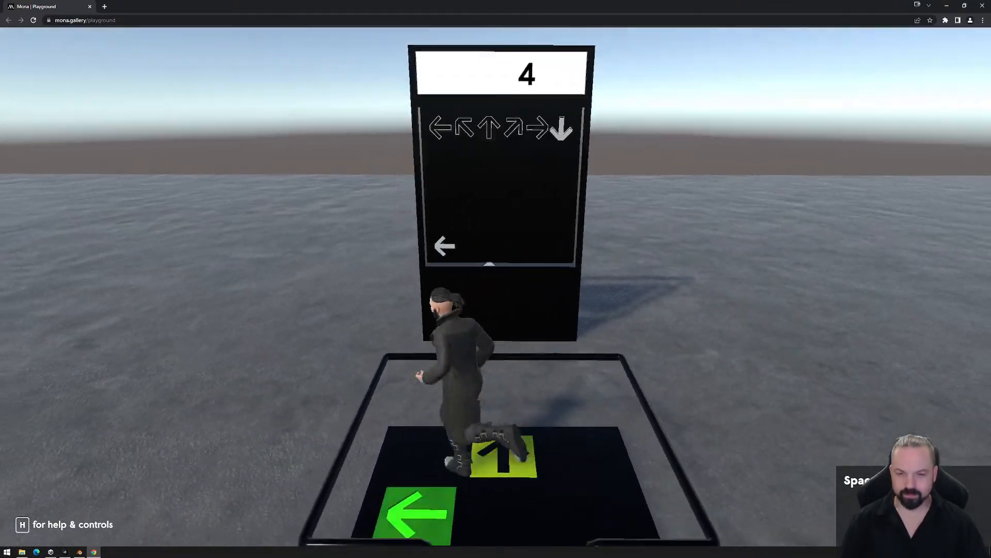
pyautogui.press('d')
pyautogui.press('a')
pyautogui.press('d')
pyautogui.press('a')
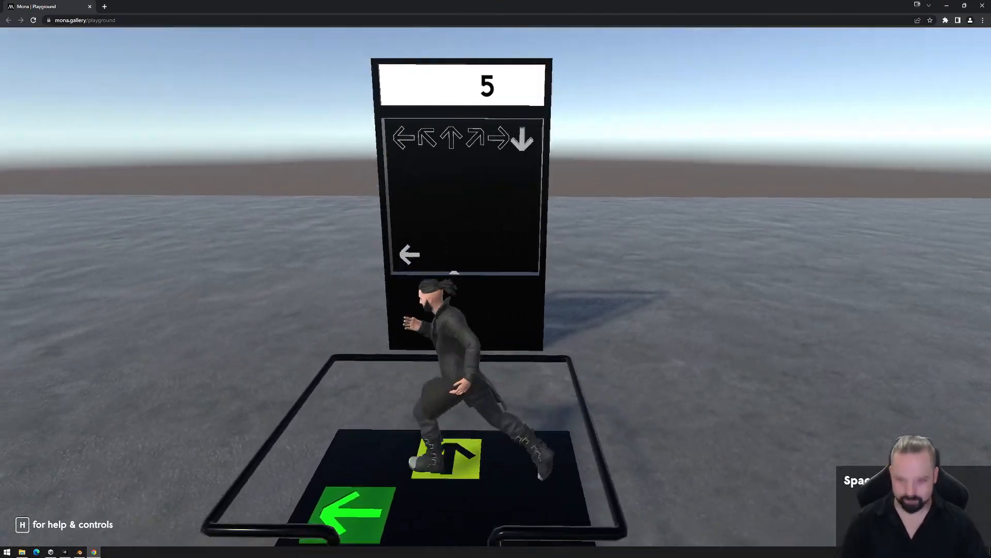
pyautogui.press('d')
pyautogui.press('a')
pyautogui.press('s')
pyautogui.press('a')
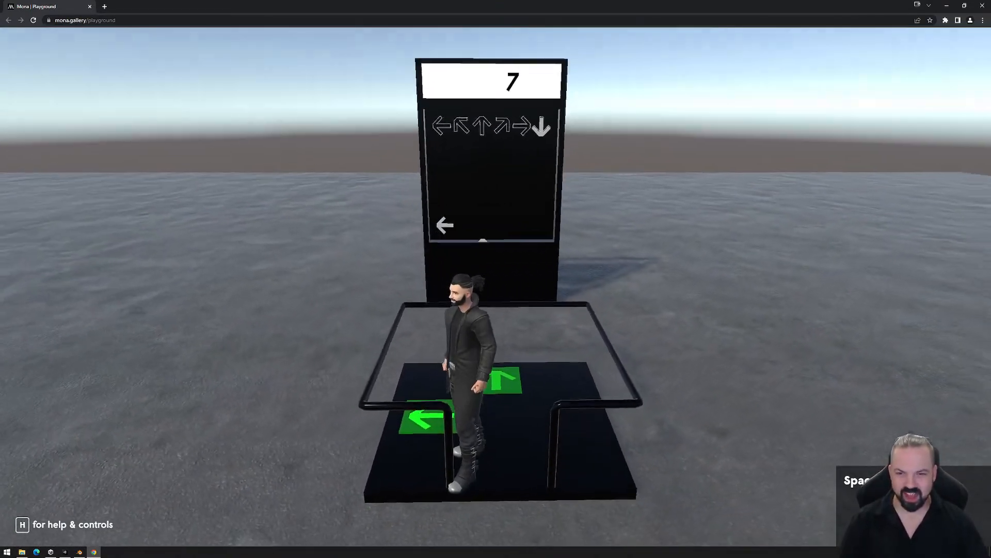
# - Resume controlling the avatar, view the platform from above, and run between the two arrow pads to check how they trigger
pyautogui.press('Escape')
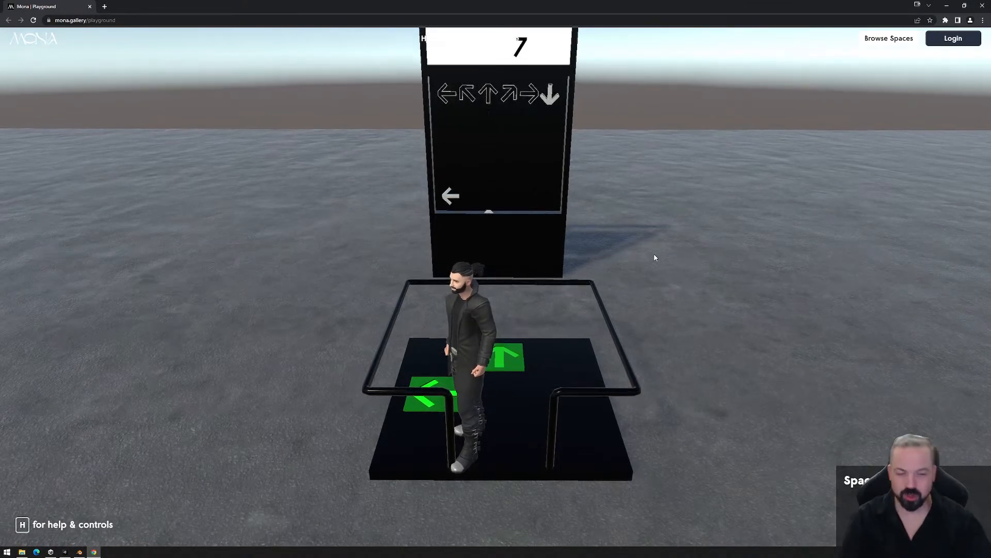
pyautogui.click(701, 216)
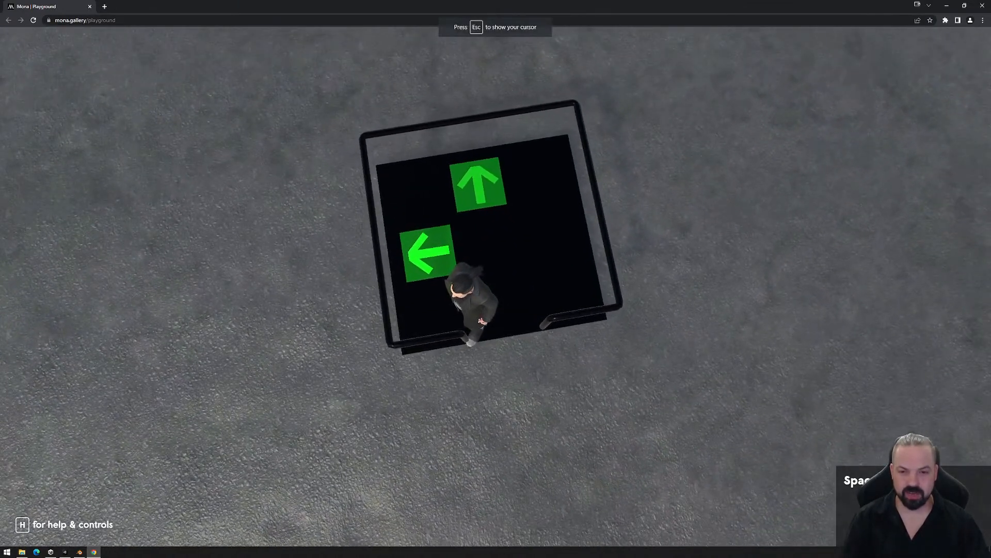
pyautogui.press('w')
pyautogui.press('d')
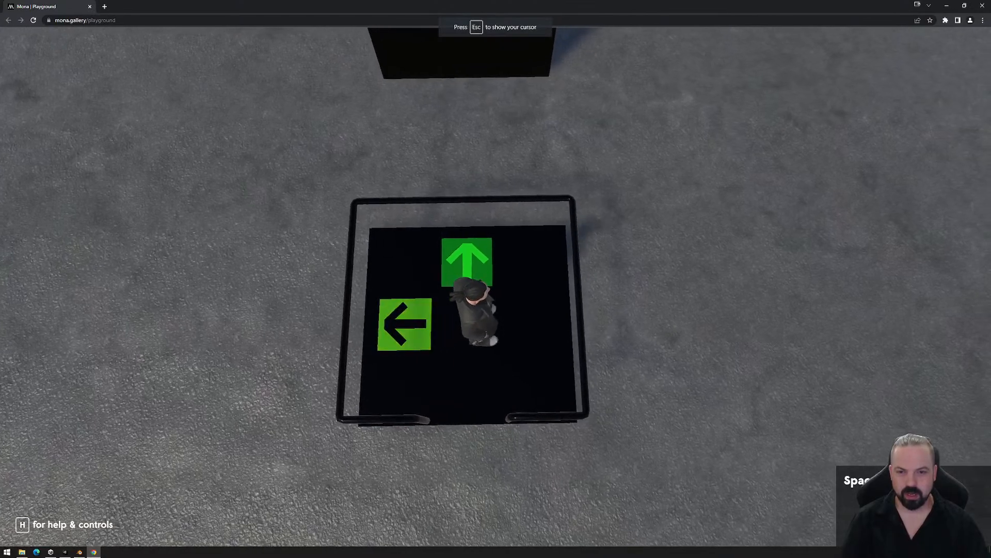
pyautogui.press('w')
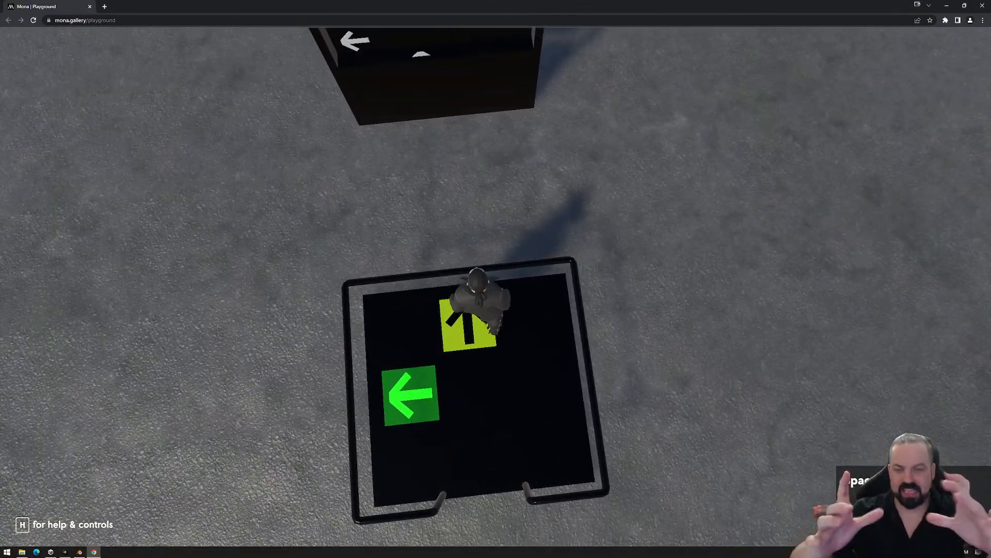
pyautogui.press('s')
pyautogui.press('a')
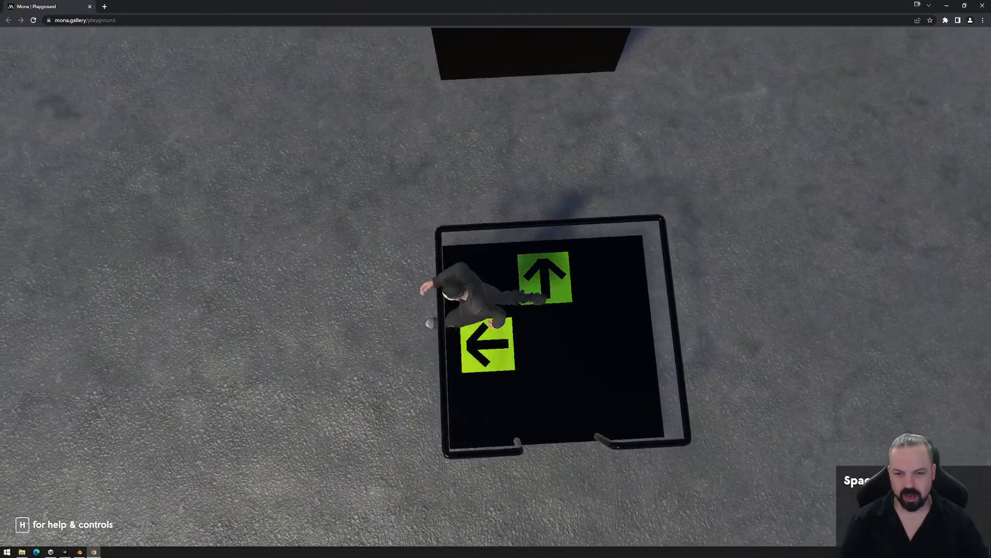
pyautogui.press('d')
pyautogui.press('a')
pyautogui.press('s')
pyautogui.press('w')
pyautogui.press('d')
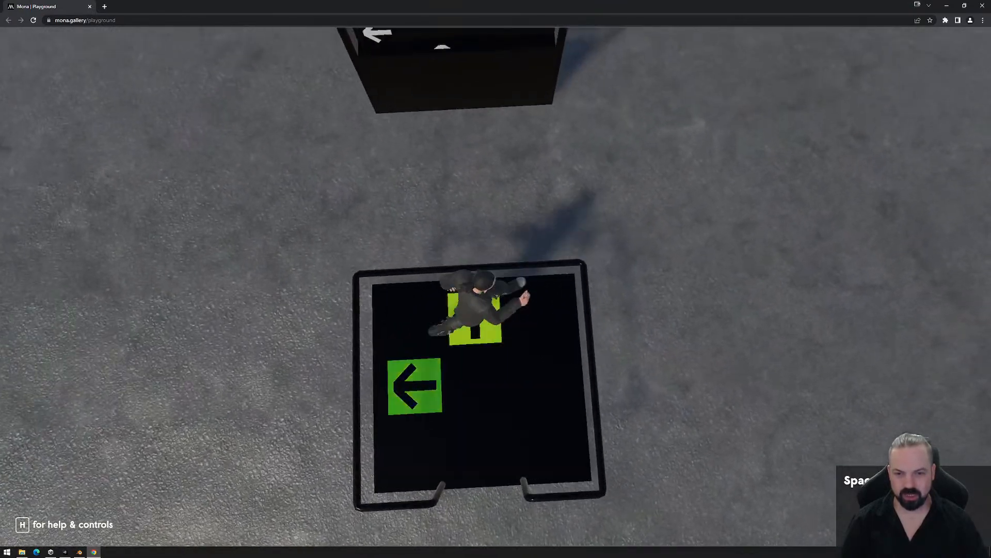
# - Keep crossing both arrow pads in the overhead view, and walk off the platform to test the score reset again
pyautogui.press('a')
pyautogui.press('s')
pyautogui.press('w')
pyautogui.press('d')
pyautogui.press('a')
pyautogui.press('s')
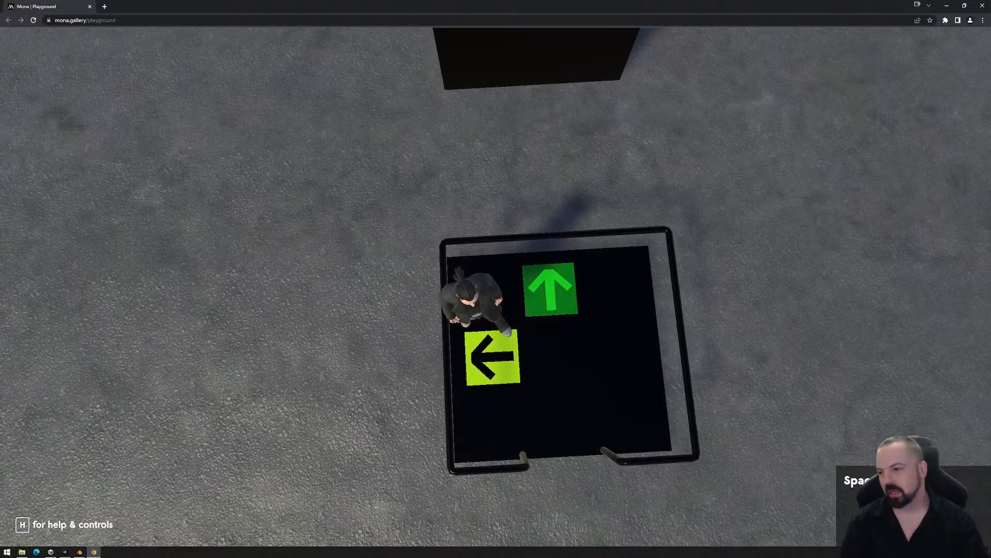
pyautogui.press('d')
pyautogui.press('s')
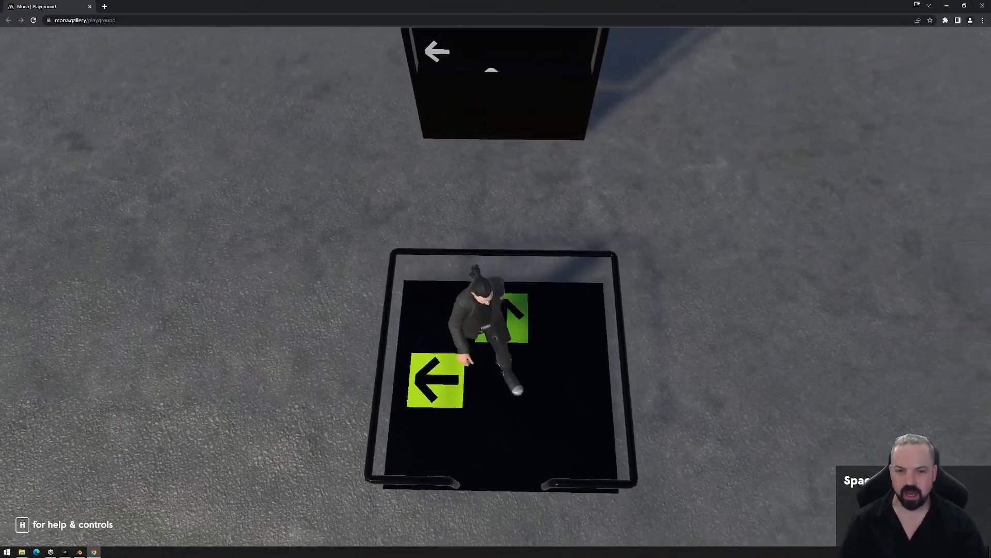
pyautogui.press('s')
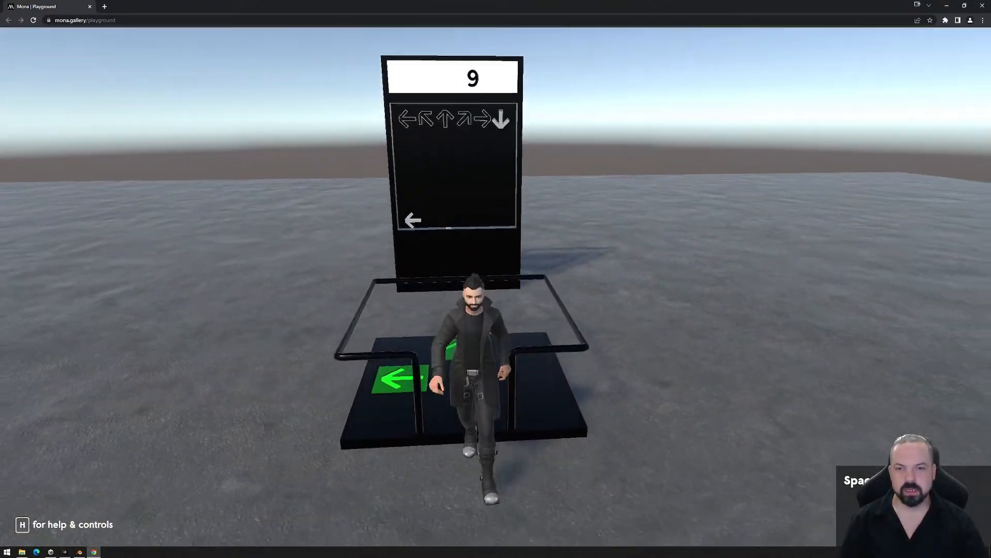
# - Return to the platform and raise the score to 4 by crossing between the left and forward arrow pads
pyautogui.press('w')
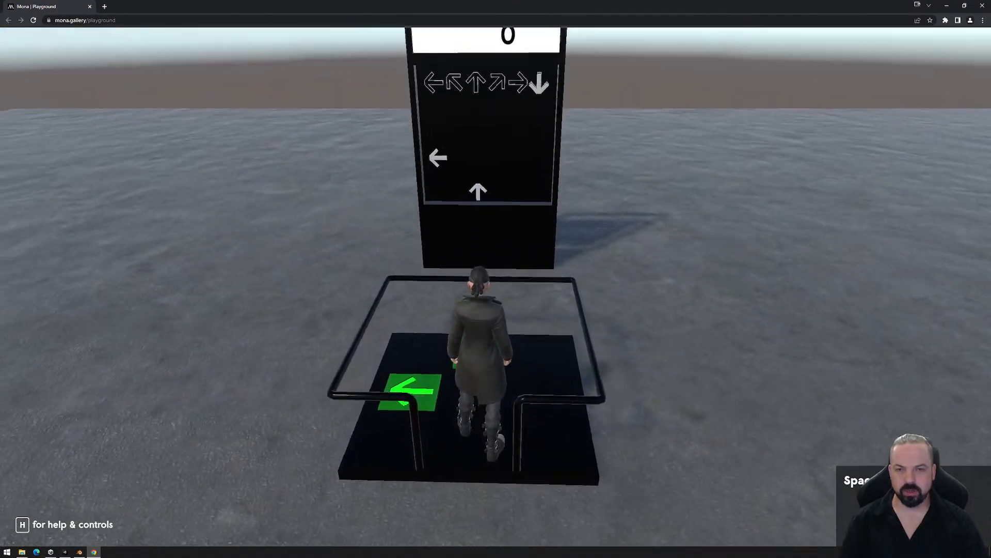
pyautogui.press('a')
pyautogui.press('d')
pyautogui.press('w')
pyautogui.press('a')
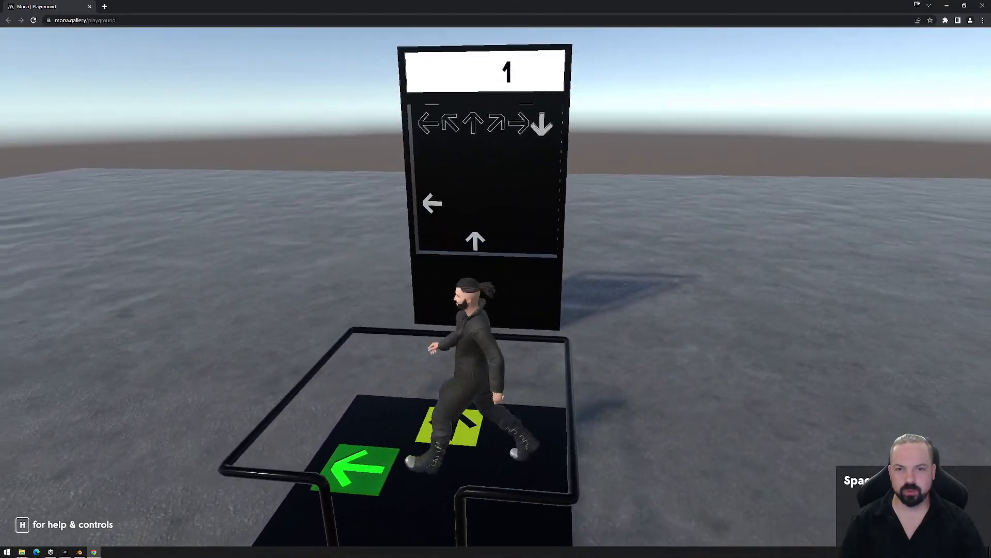
pyautogui.press('s')
pyautogui.press('d')
pyautogui.press('w')
pyautogui.press('a')
pyautogui.press('s')
pyautogui.press('d')
pyautogui.press('w')
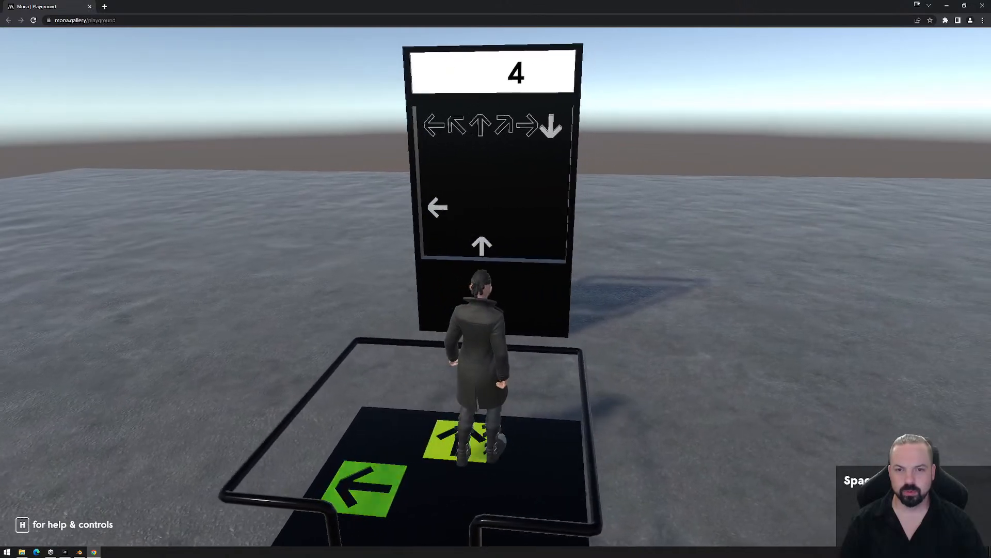
pyautogui.press('a')
pyautogui.press('s')
pyautogui.press('d')
pyautogui.press('s')
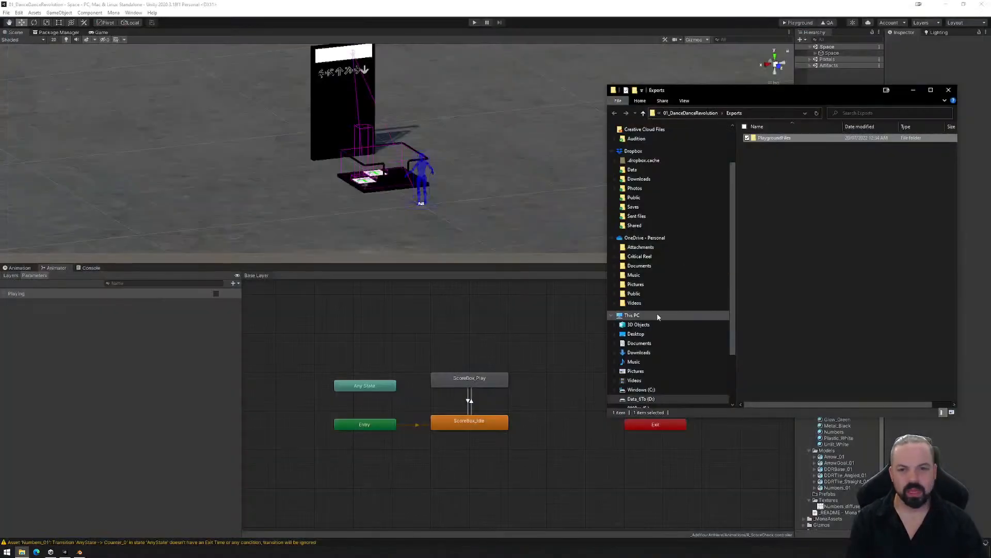
# - Switch to File Explorer, permanently delete the PlaygroundFiles folder from Exports, and close the window
pyautogui.click(771, 138)
pyautogui.hotkey('shift', 'Delete')
pyautogui.press('Return')
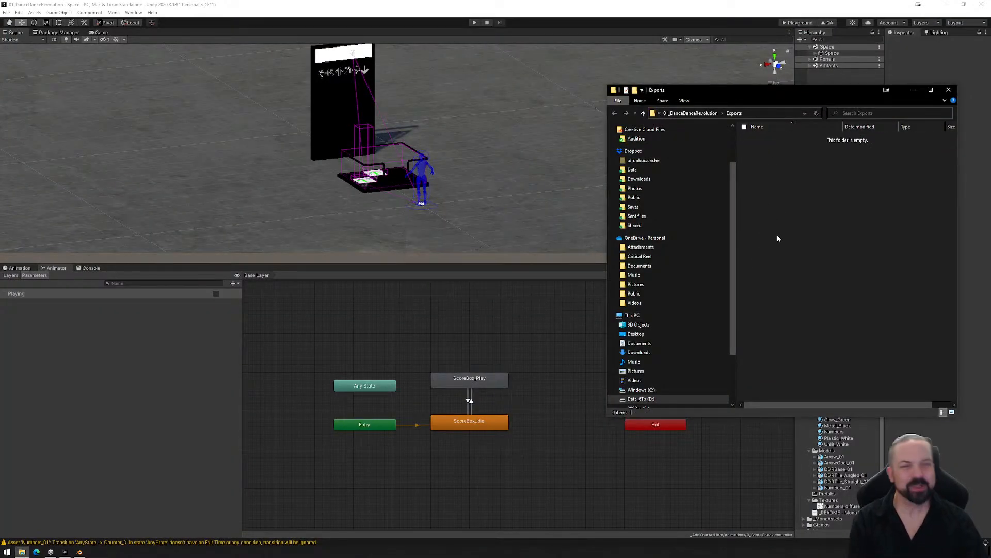
pyautogui.click(949, 91)
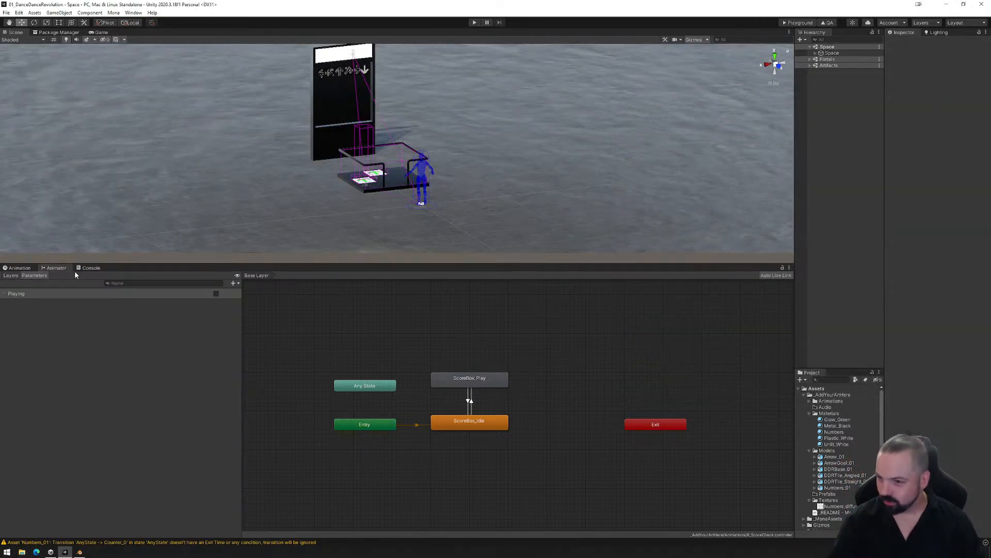
# - Enlarge the Scene view above the Animator and frame the dance screen and platform in it
pyautogui.click(24, 268)
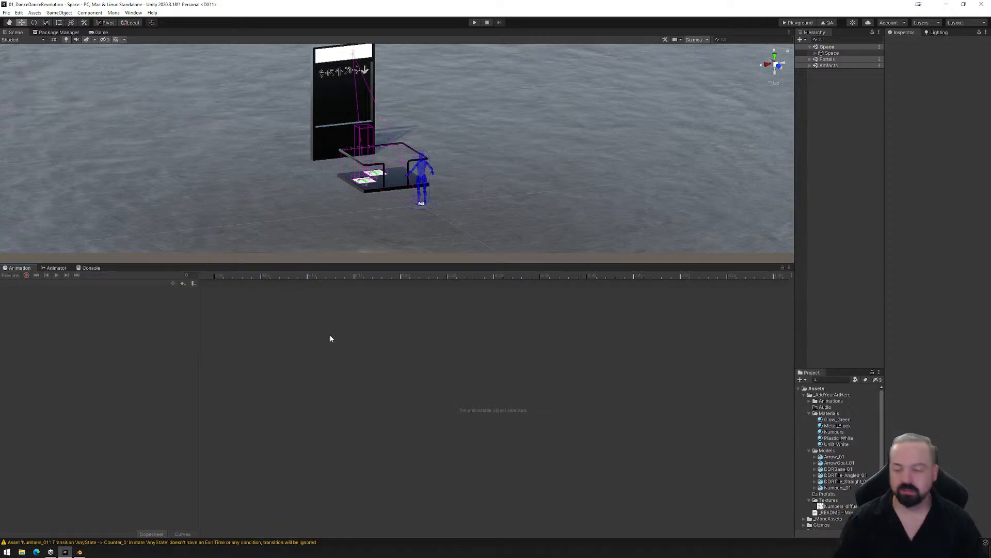
pyautogui.click(56, 269)
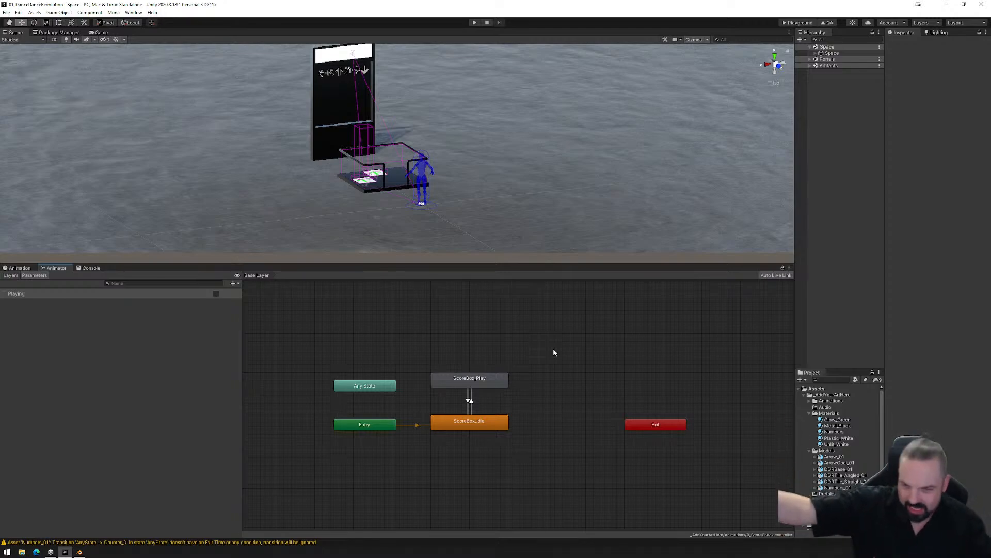
pyautogui.keyDown('alt'); pyautogui.moveTo(319, 160); pyautogui.dragTo(401, 206); pyautogui.keyUp('alt')
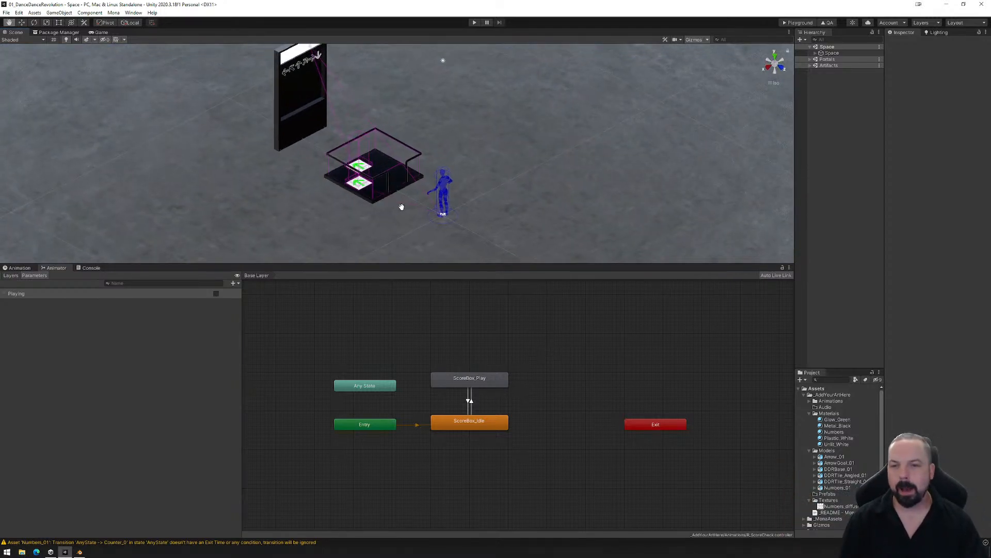
pyautogui.moveTo(401, 206); pyautogui.dragTo(409, 228, button='middle')
pyautogui.keyDown('alt'); pyautogui.moveTo(409, 228); pyautogui.dragTo(438, 221); pyautogui.keyUp('alt')
pyautogui.moveTo(422, 262); pyautogui.dragTo(413, 427)
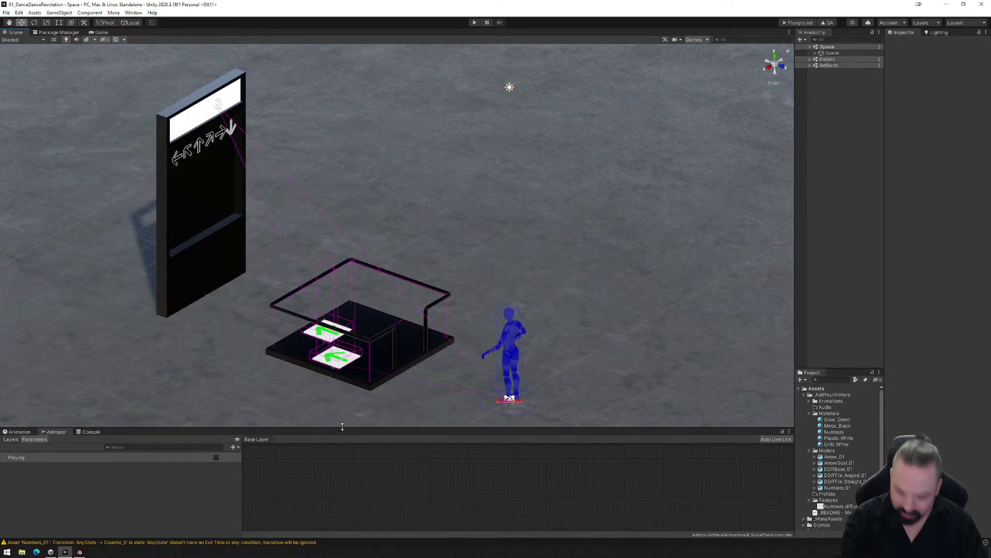
pyautogui.moveTo(350, 323); pyautogui.dragTo(359, 324, button='middle')
pyautogui.moveTo(376, 322); pyautogui.dragTo(376, 340, button='middle')
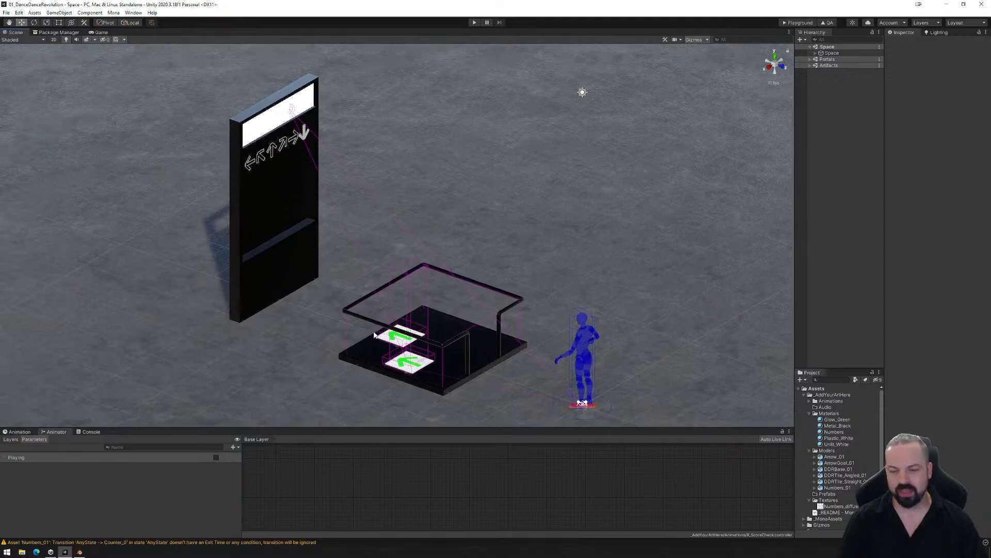
pyautogui.scroll(2, 384, 306)
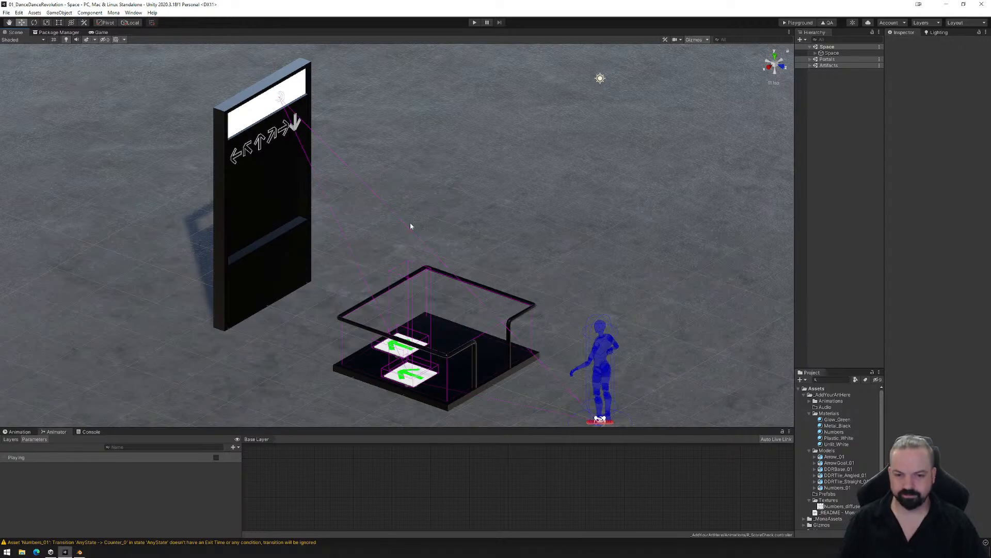
# - Disable the Mesh Renderer of Arrow_01 (5), and place its DDR_Arrows animator state beside Entry
pyautogui.moveTo(599, 301); pyautogui.dragTo(578, 270, button='right')
pyautogui.moveTo(577, 270); pyautogui.dragTo(556, 280, button='middle')
pyautogui.click(300, 130)
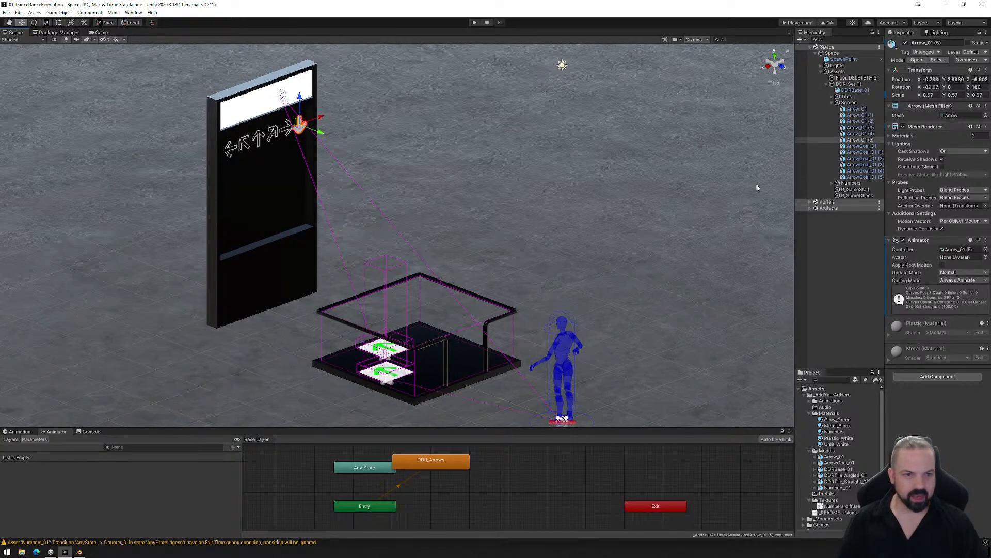
pyautogui.click(858, 139)
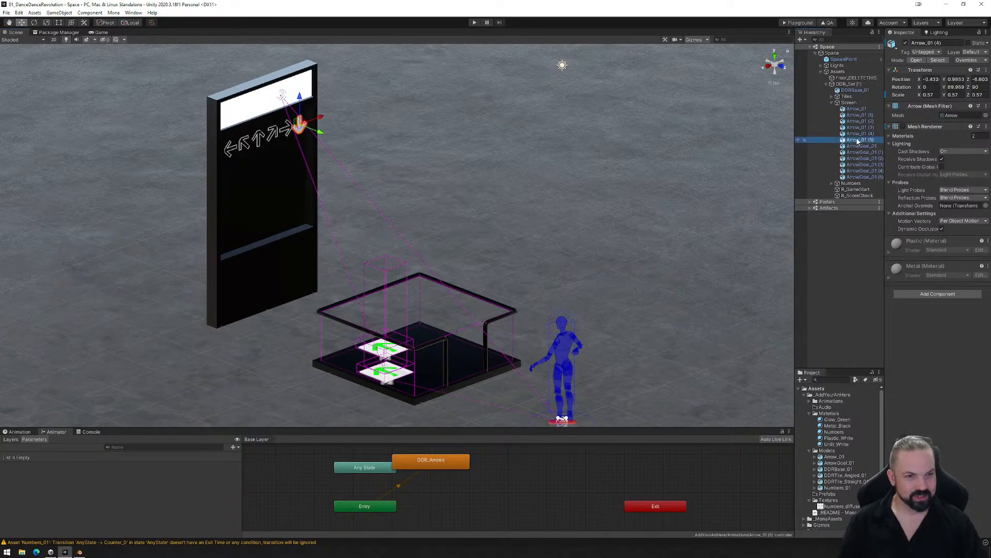
pyautogui.click(903, 127)
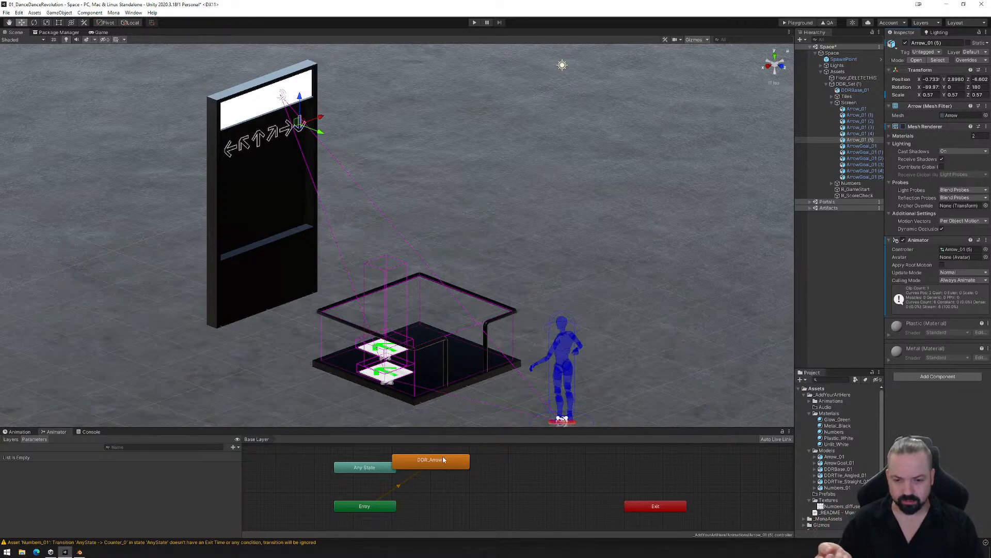
pyautogui.moveTo(442, 456); pyautogui.dragTo(483, 501)
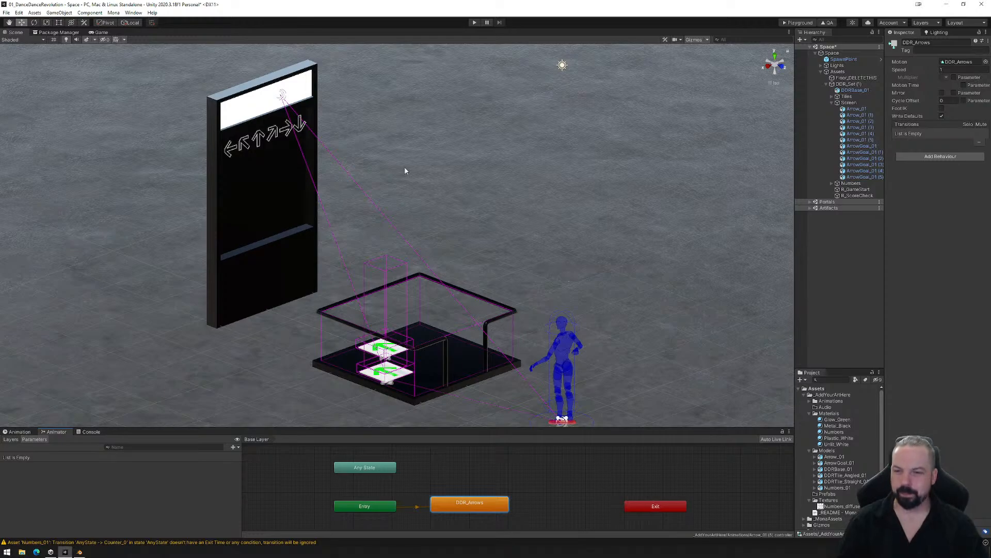
pyautogui.keyDown('alt'); pyautogui.moveTo(537, 319); pyautogui.dragTo(467, 309); pyautogui.keyUp('alt')
pyautogui.moveTo(467, 306); pyautogui.dragTo(458, 314, button='middle')
pyautogui.keyDown('alt'); pyautogui.moveTo(482, 306); pyautogui.dragTo(480, 317); pyautogui.keyUp('alt')
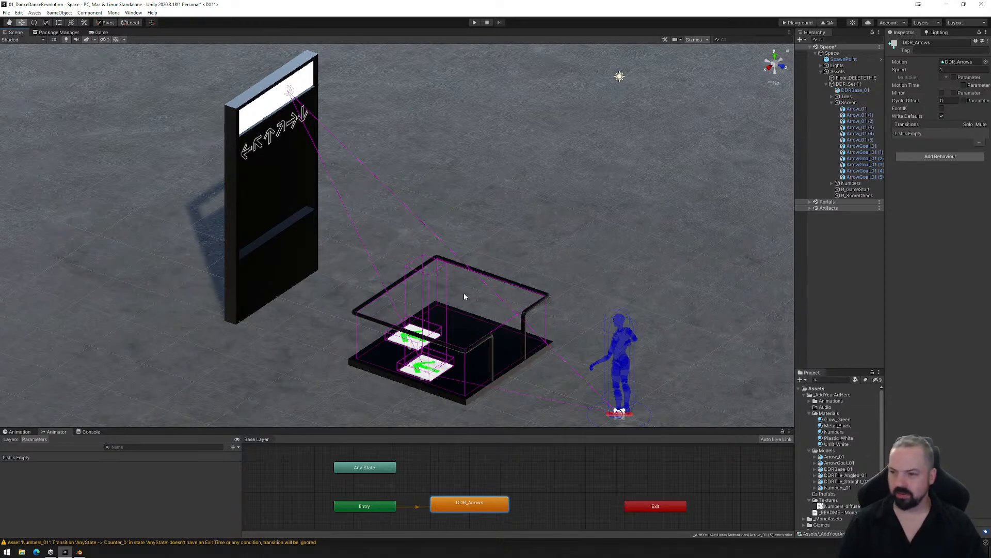
pyautogui.moveTo(464, 294)
pyautogui.keyDown('alt'); pyautogui.mouseDown()
pyautogui.moveTo(483, 295)
pyautogui.moveTo(476, 289)
pyautogui.mouseUp(); pyautogui.keyUp('alt')
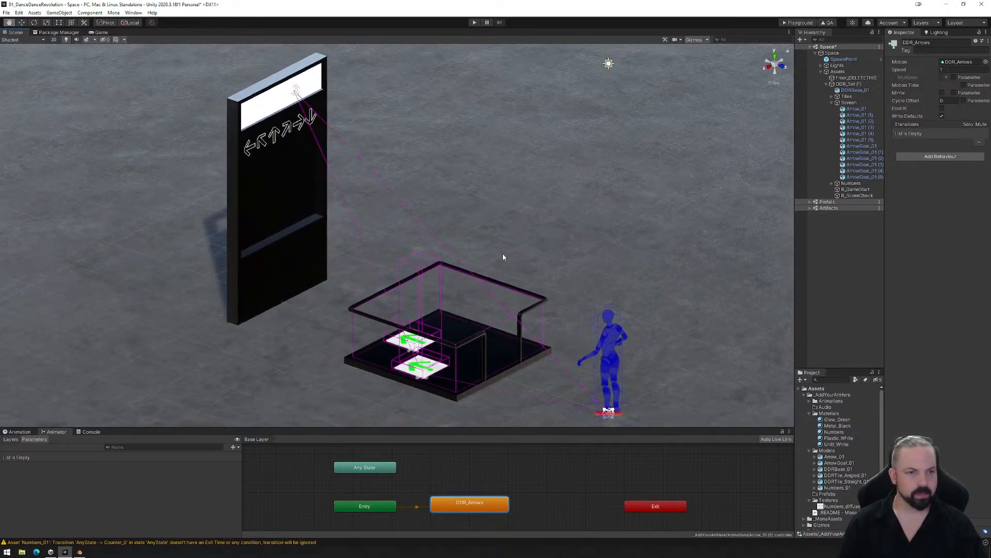
pyautogui.keyDown('alt'); pyautogui.moveTo(503, 255); pyautogui.dragTo(507, 261); pyautogui.keyUp('alt')
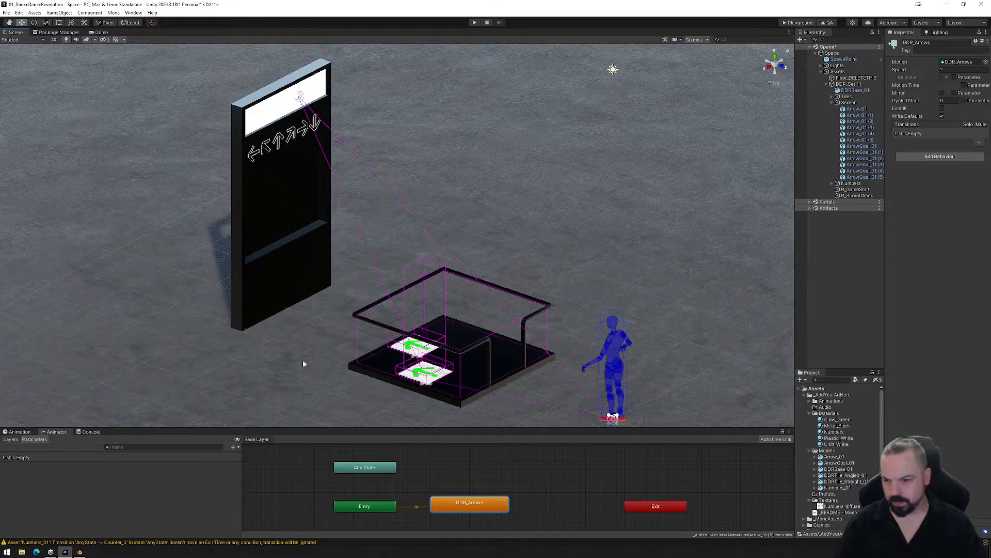
# - Collapse the Screen group and examine where R_ScoreCheck's collider sits in its ScoreBox_Idle animation
pyautogui.click(832, 103)
pyautogui.click(855, 115)
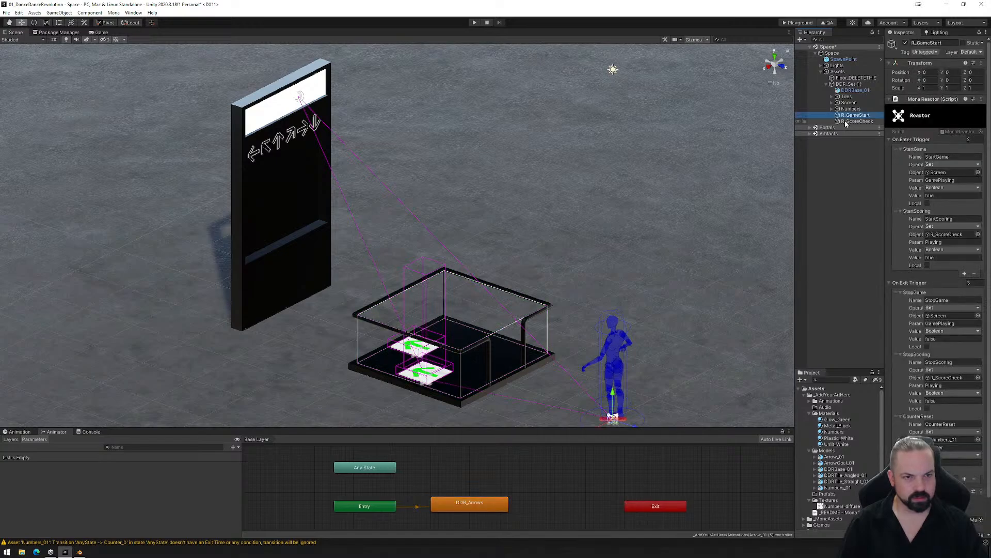
pyautogui.click(857, 120)
pyautogui.click(21, 432)
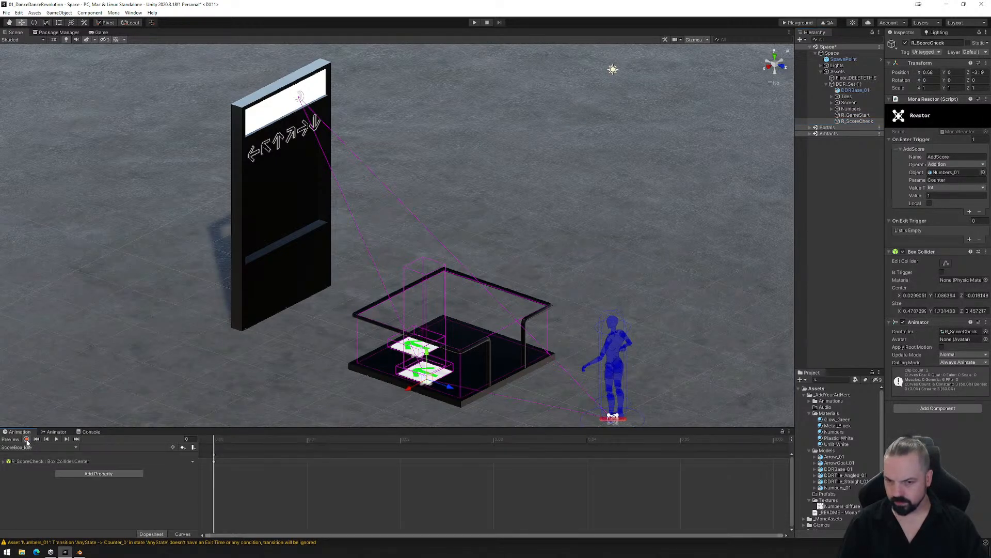
pyautogui.click(27, 441)
pyautogui.keyDown('alt'); pyautogui.moveTo(387, 400); pyautogui.dragTo(459, 383); pyautogui.keyUp('alt')
pyautogui.moveTo(458, 383); pyautogui.dragTo(438, 252, button='middle')
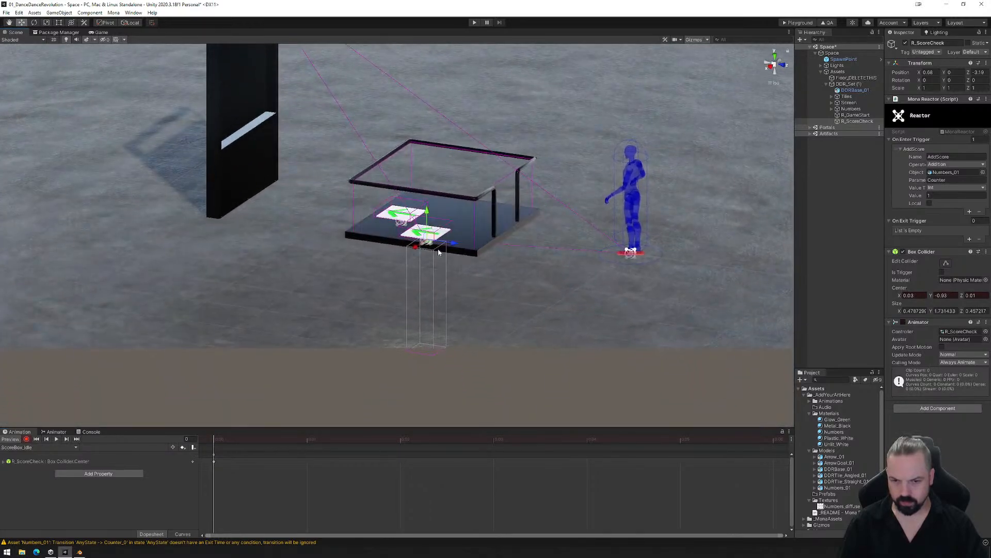
pyautogui.click(267, 440)
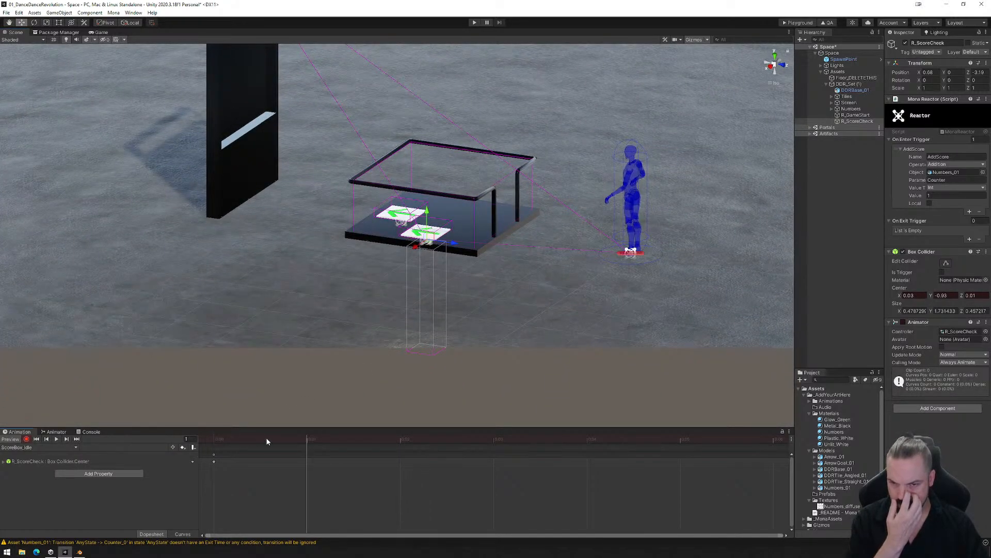
pyautogui.press(',')
pyautogui.keyDown('alt'); pyautogui.moveTo(354, 336); pyautogui.dragTo(385, 357); pyautogui.keyUp('alt')
# - Scrub through R_ScoreCheck's ScoreBox_Play animation to examine how its collider moves
pyautogui.click(46, 448)
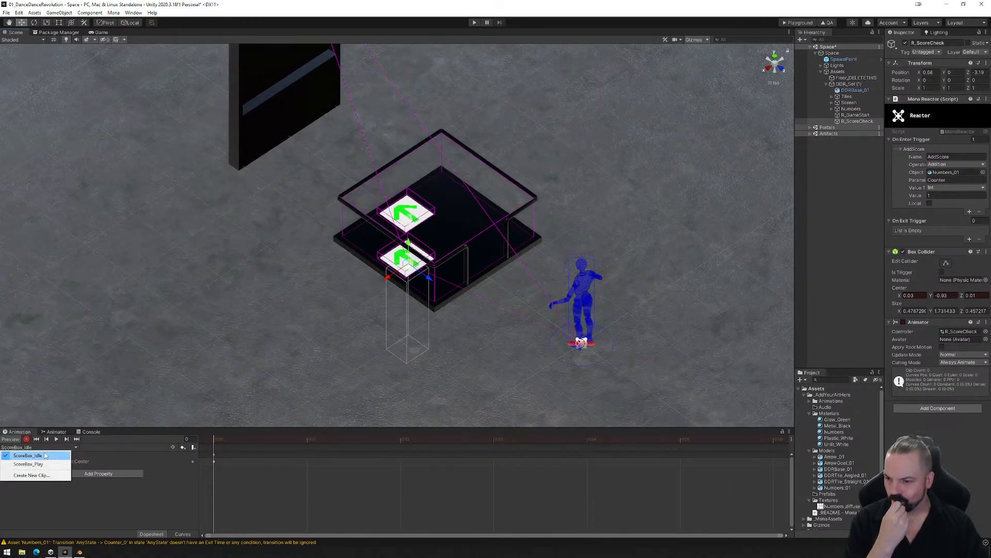
pyautogui.click(45, 465)
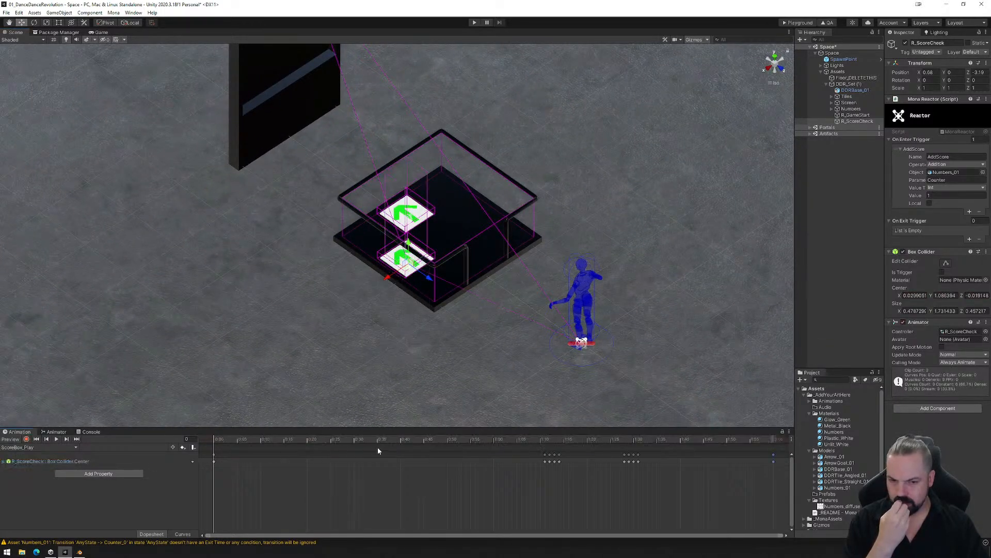
pyautogui.moveTo(227, 440); pyautogui.dragTo(474, 428)
pyautogui.moveTo(444, 428); pyautogui.dragTo(448, 429)
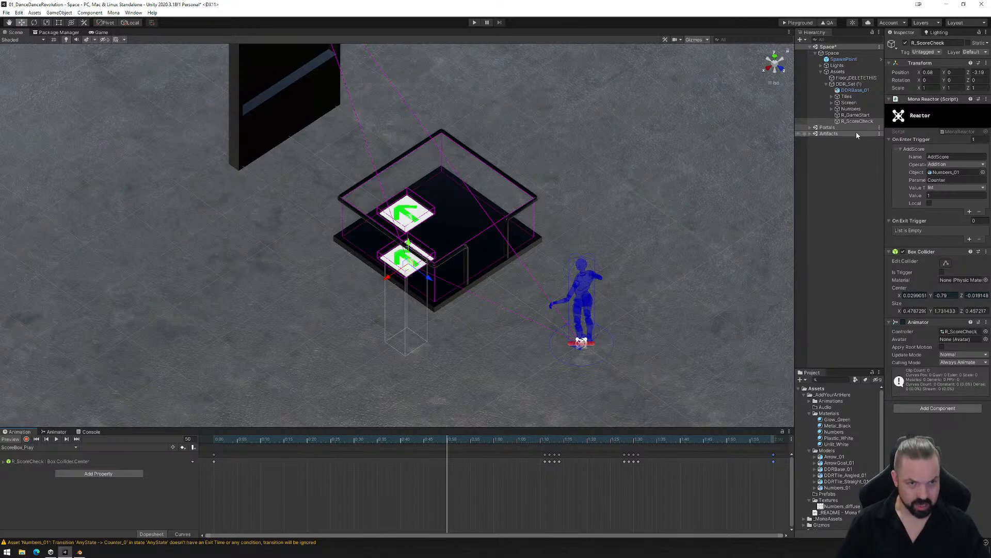
# - Add a cube as a child of R_ScoreCheck and remove the cube's Box Collider
pyautogui.rightClick(848, 121)
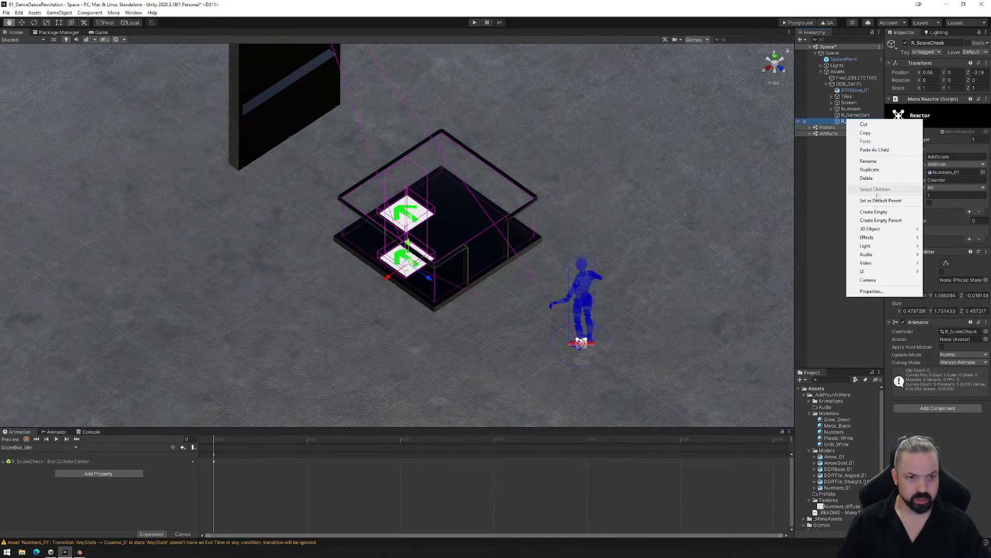
pyautogui.moveTo(876, 231)
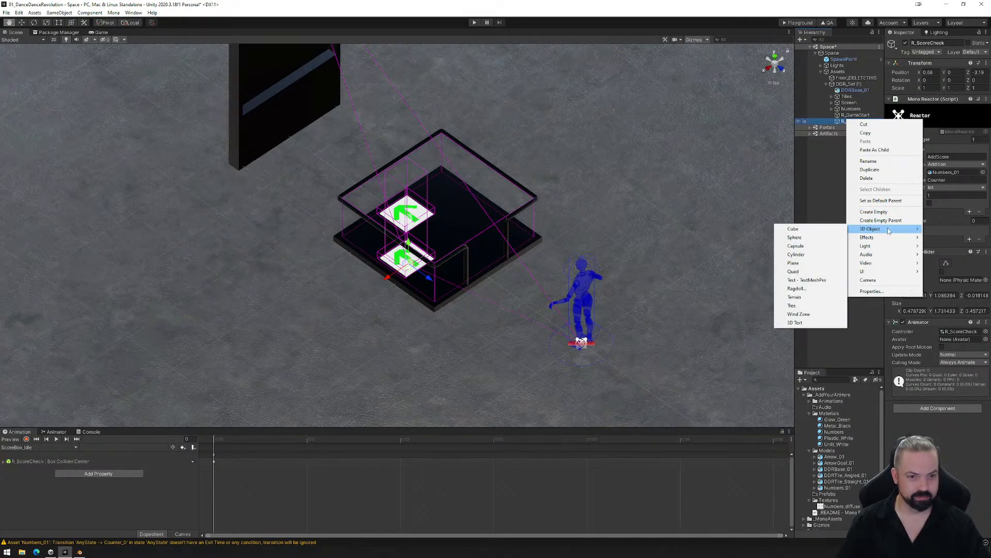
pyautogui.click(842, 229)
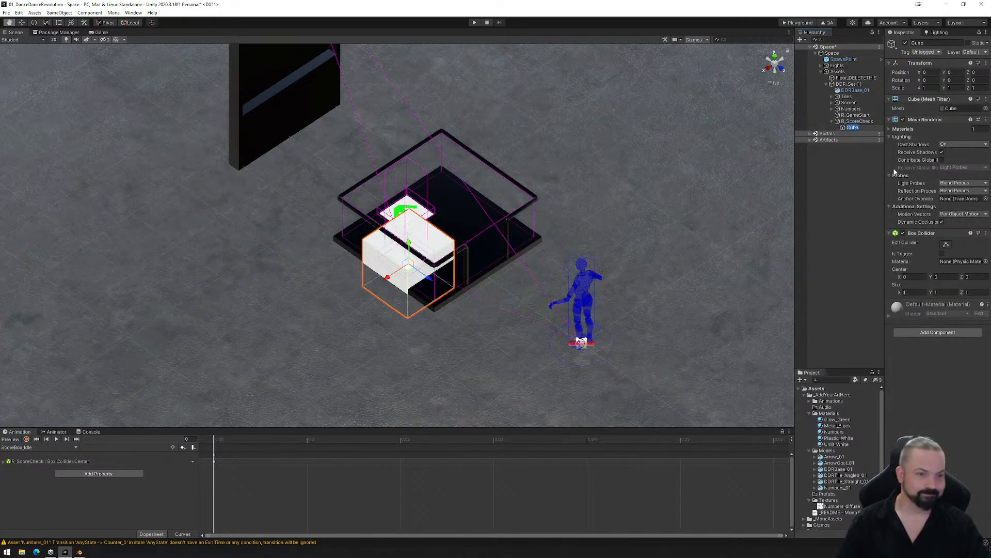
pyautogui.click(773, 58)
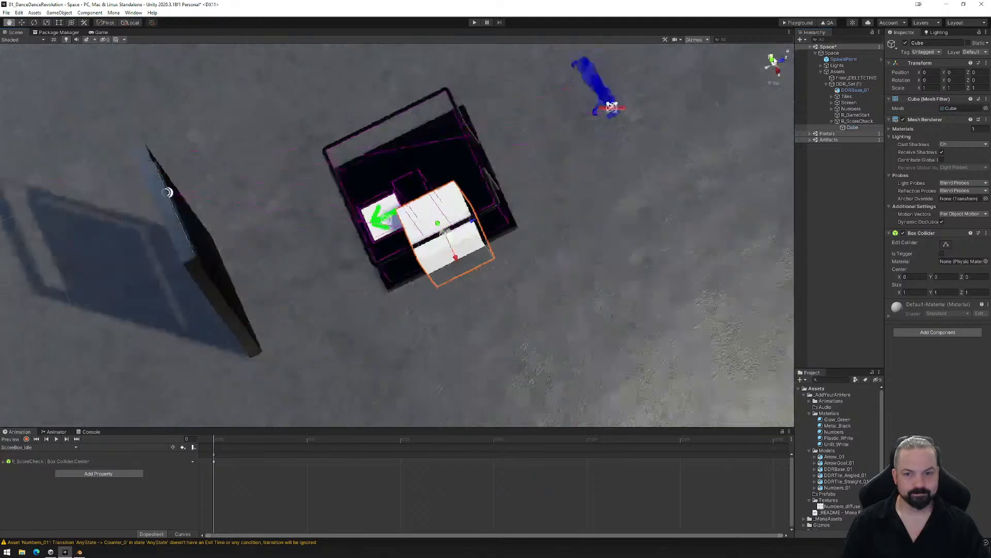
pyautogui.rightClick(910, 232)
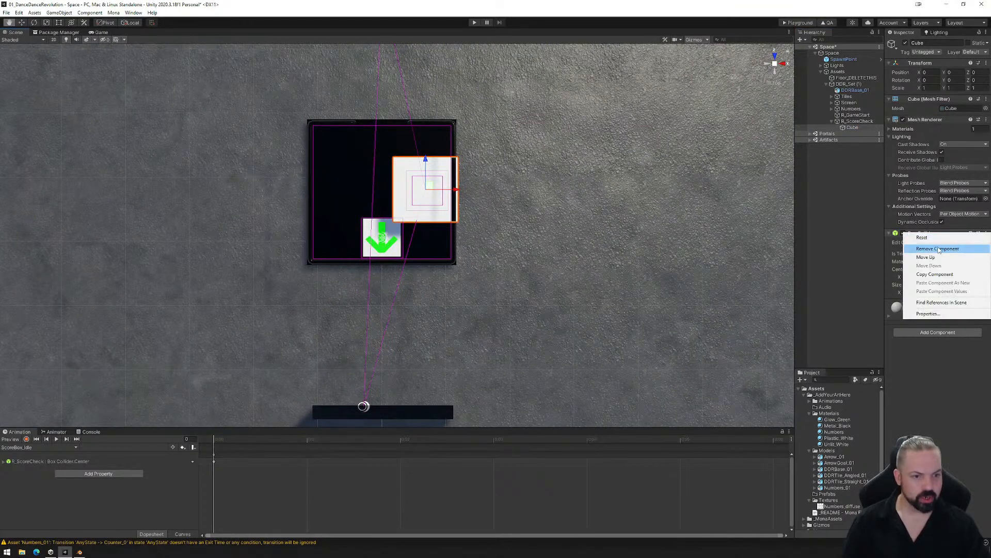
pyautogui.click(939, 250)
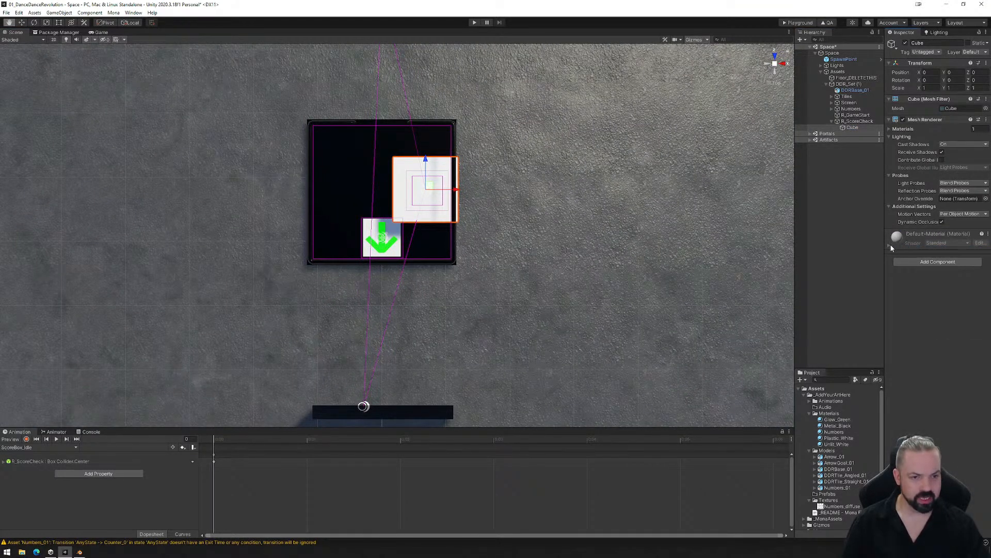
# - Duplicate the Plastic_White material in the Materials folder and name the copy Test
pyautogui.click(889, 245)
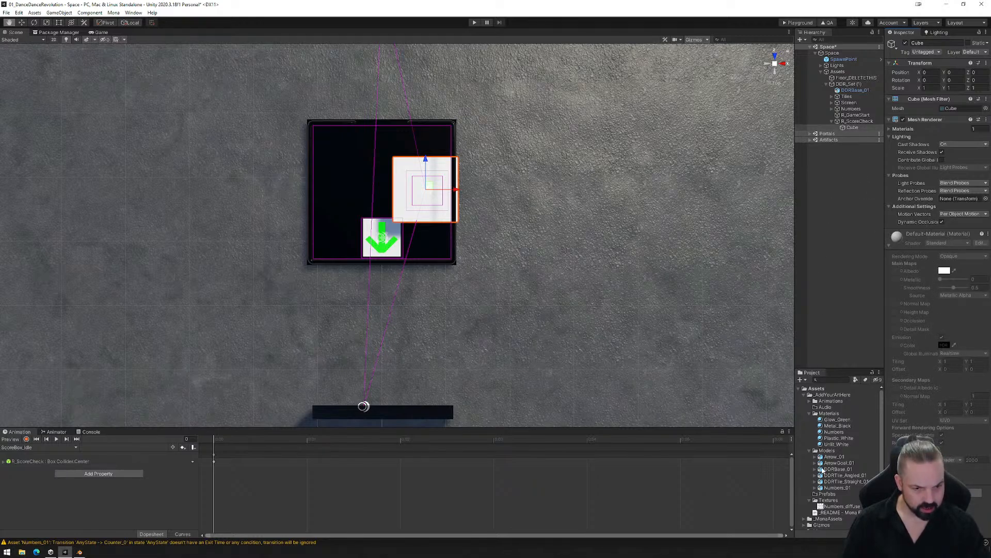
pyautogui.click(829, 413)
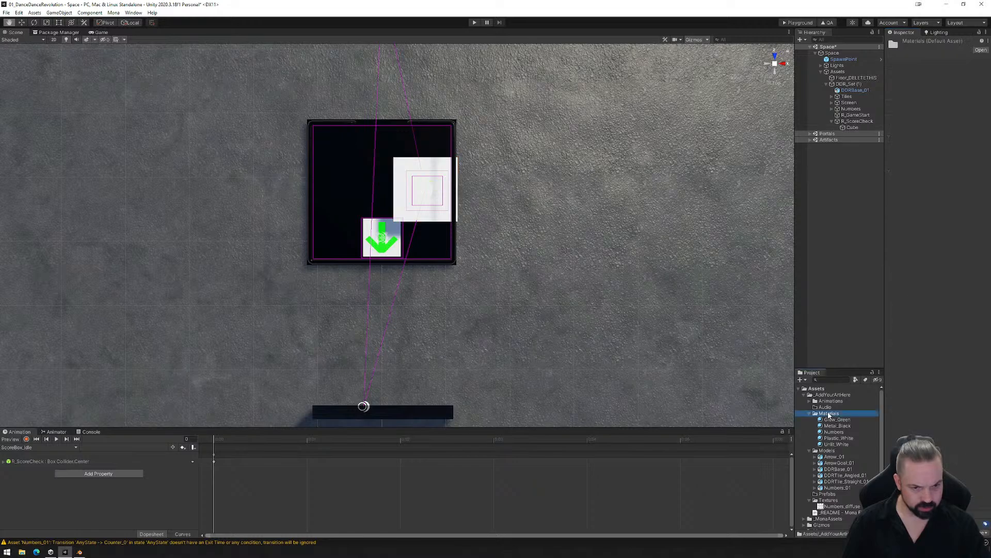
pyautogui.press('w')
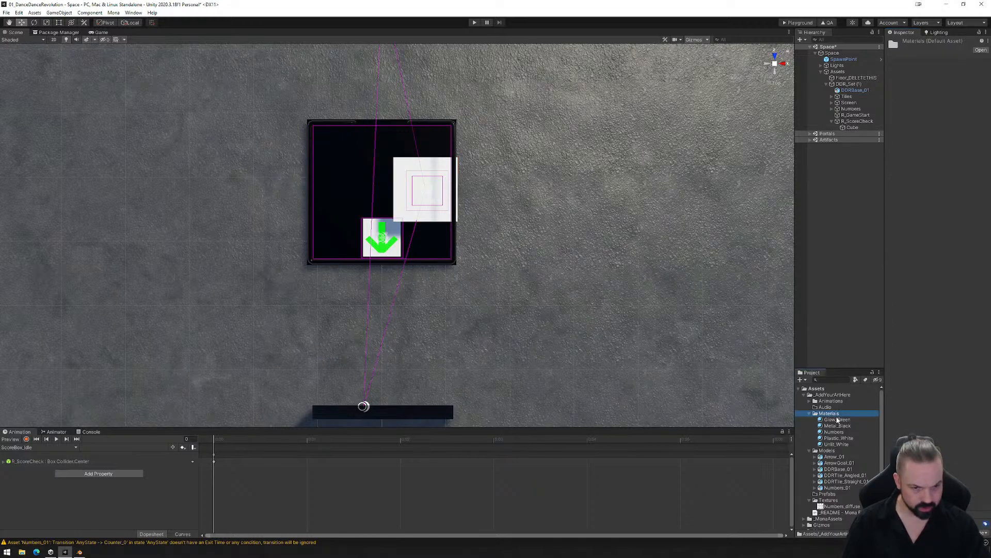
pyautogui.click(834, 438)
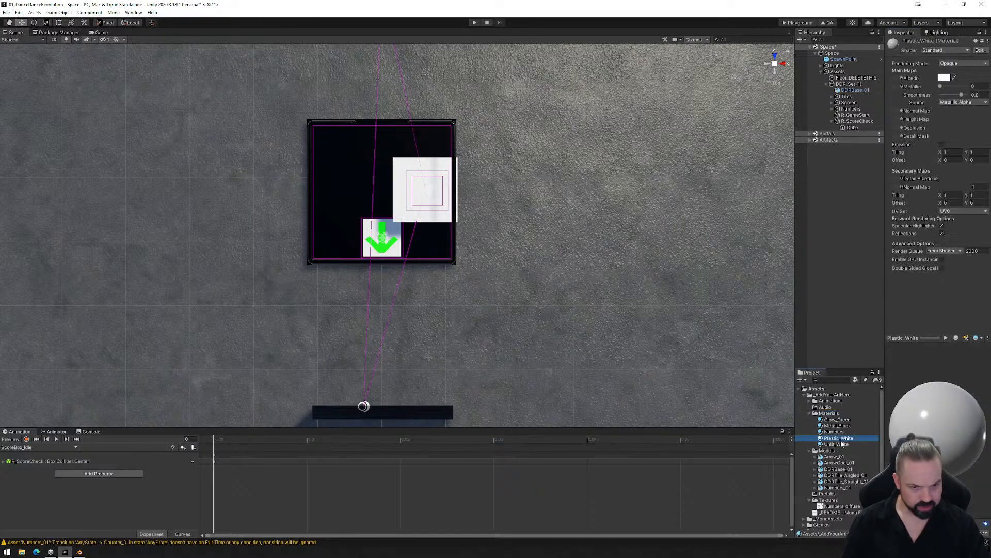
pyautogui.hotkey('ctrl', 'd')
pyautogui.press('F2')
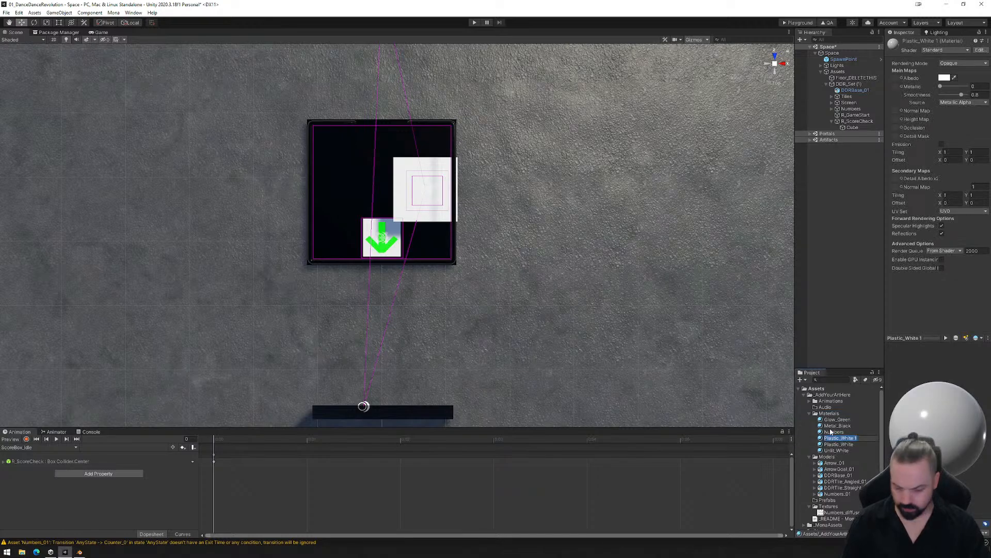
pyautogui.write('Test')
pyautogui.press('Return')
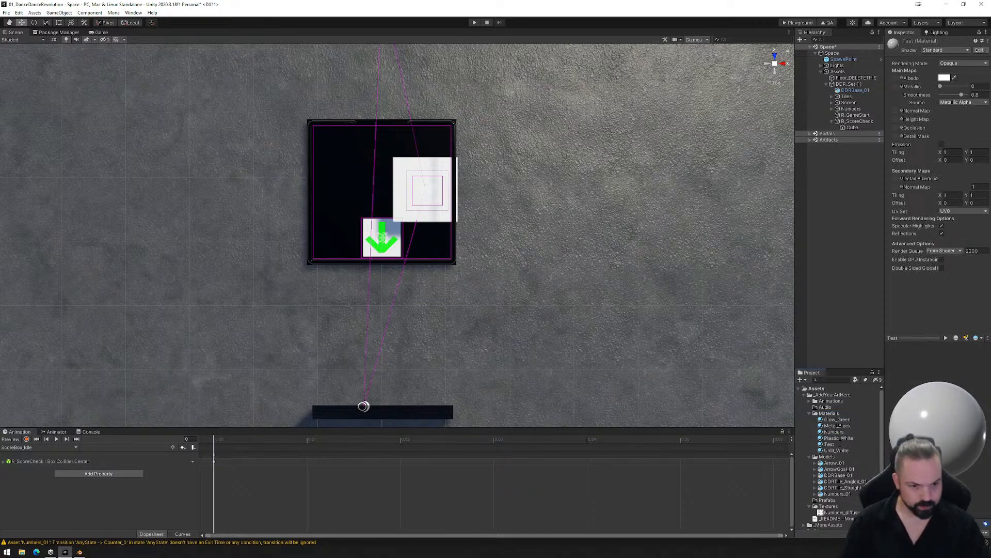
# - Set the Test material's rendering mode to Fade with an albedo alpha of 69, and apply it to the cube under R_ScoreCheck
pyautogui.click(834, 444)
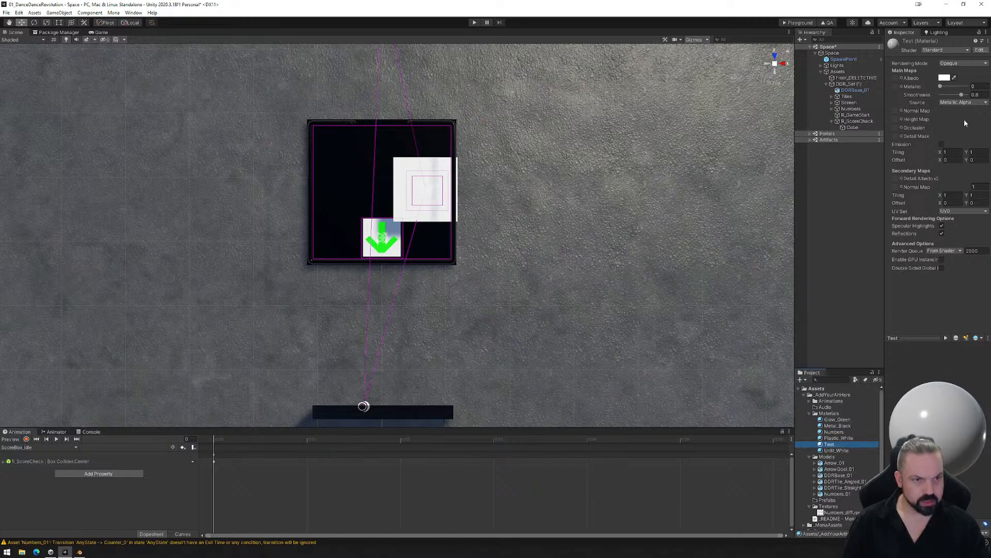
pyautogui.click(954, 64)
pyautogui.click(948, 85)
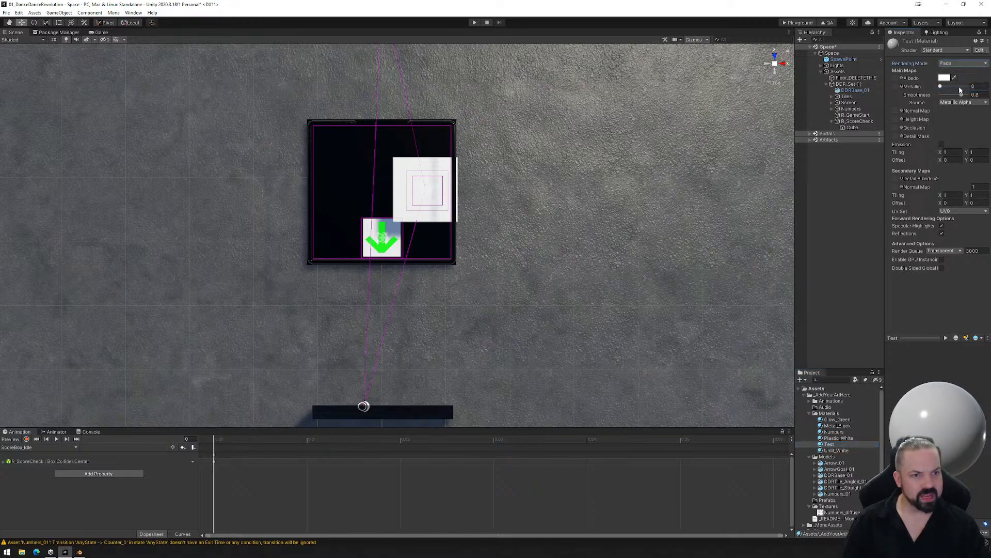
pyautogui.click(944, 78)
pyautogui.moveTo(935, 230); pyautogui.dragTo(927, 233)
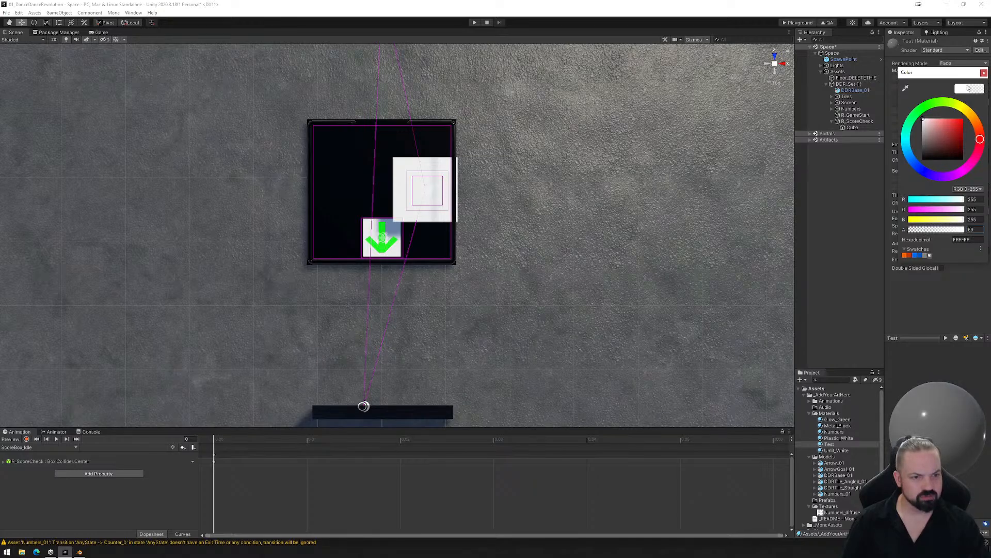
pyautogui.click(983, 72)
pyautogui.keyDown('alt'); pyautogui.moveTo(495, 323); pyautogui.dragTo(355, 177); pyautogui.keyUp('alt')
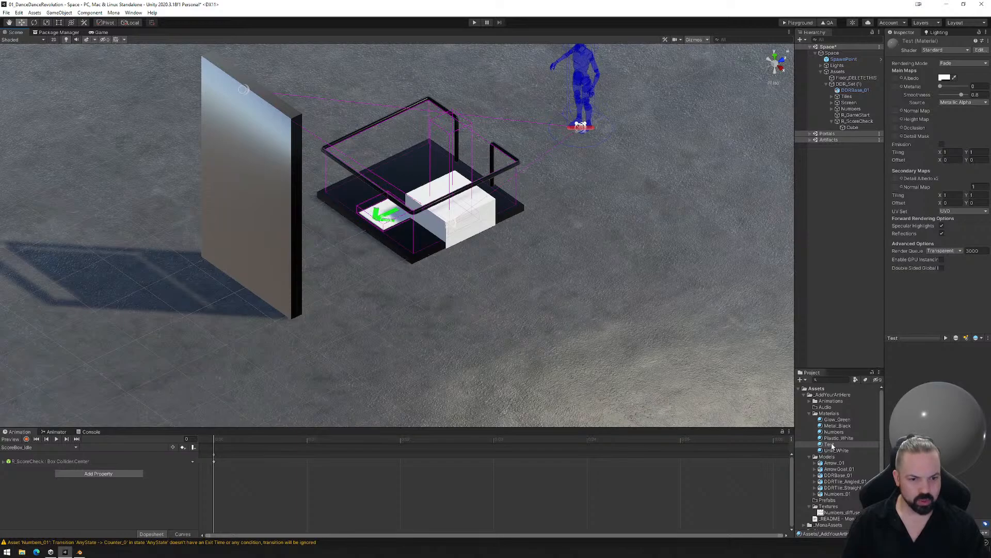
pyautogui.moveTo(829, 444); pyautogui.dragTo(852, 128)
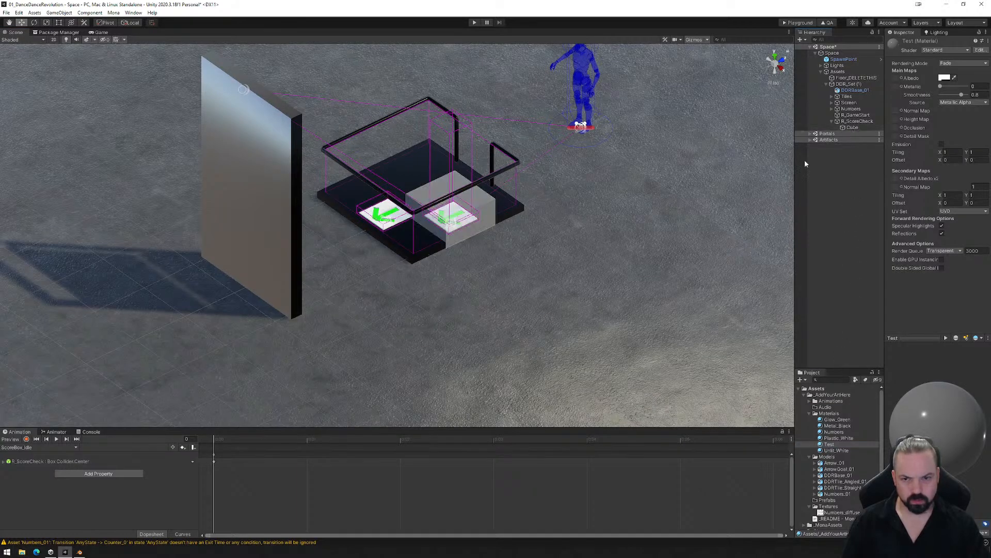
# - Resize the cube in the side view to match the height and depth of R_ScoreCheck's collider, about 1.72 high
pyautogui.click(852, 128)
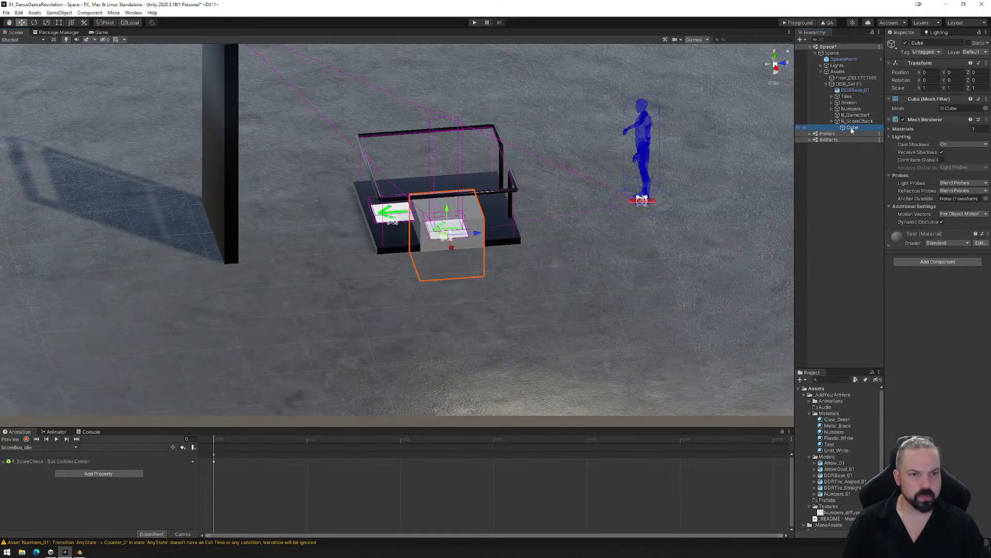
pyautogui.click(776, 69)
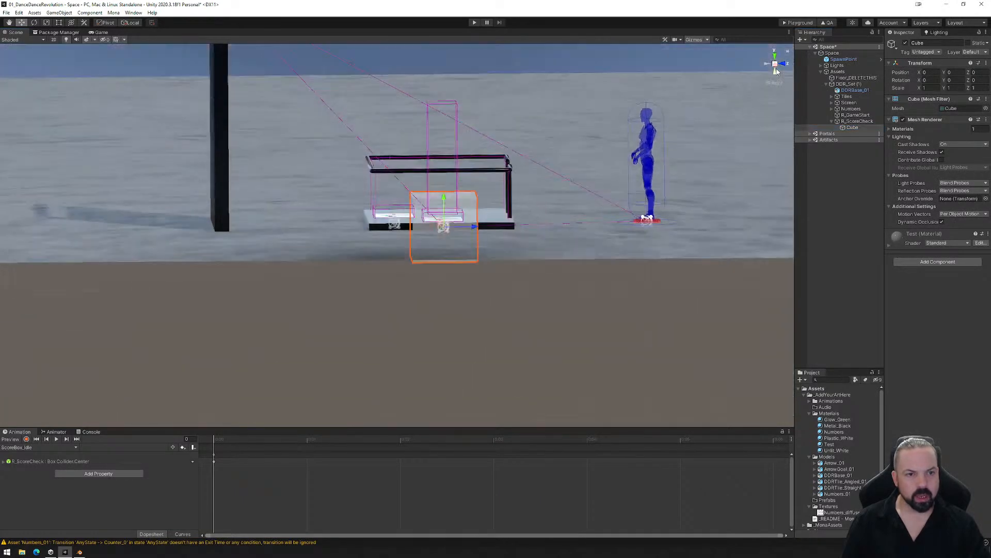
pyautogui.press('t')
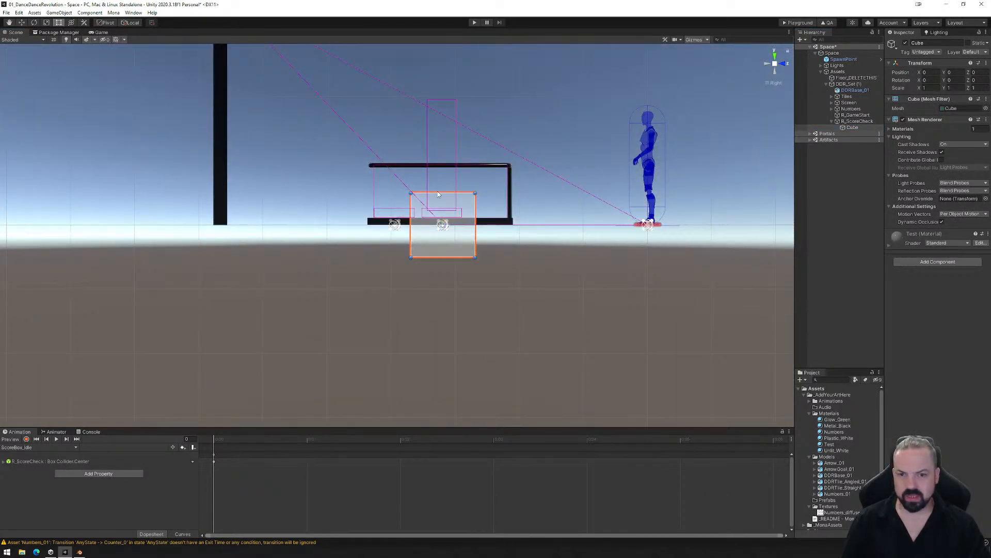
pyautogui.moveTo(446, 192); pyautogui.dragTo(450, 101)
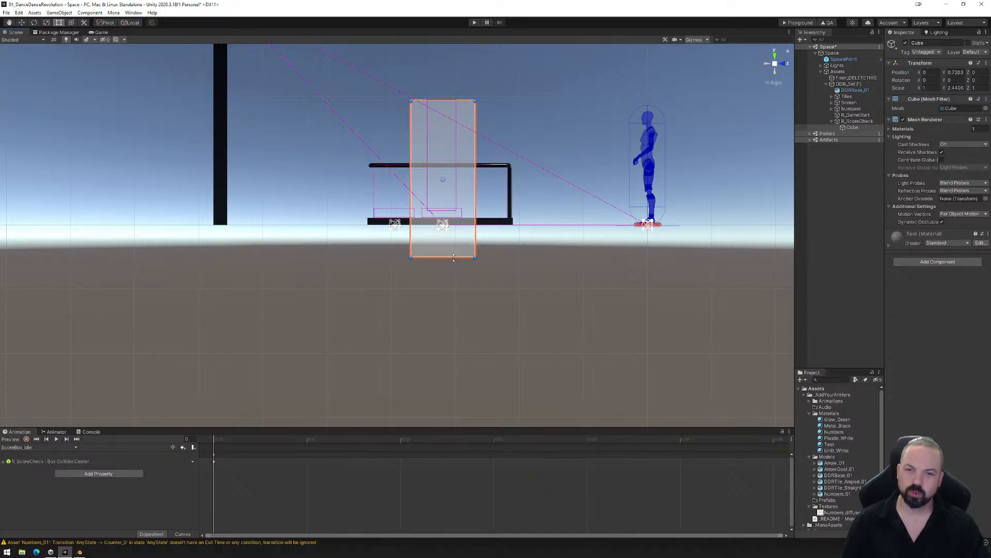
pyautogui.moveTo(453, 258); pyautogui.dragTo(454, 211)
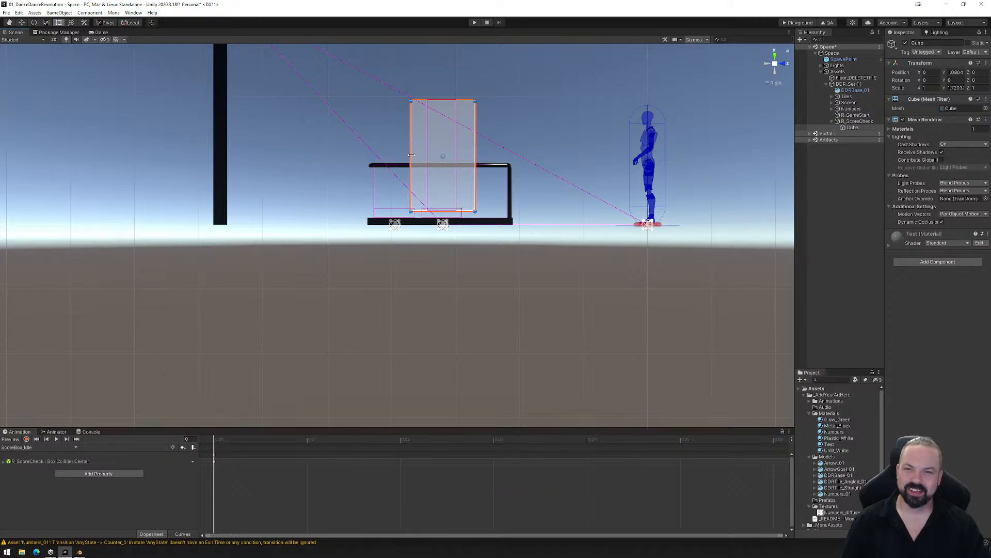
pyautogui.moveTo(412, 155); pyautogui.dragTo(428, 155)
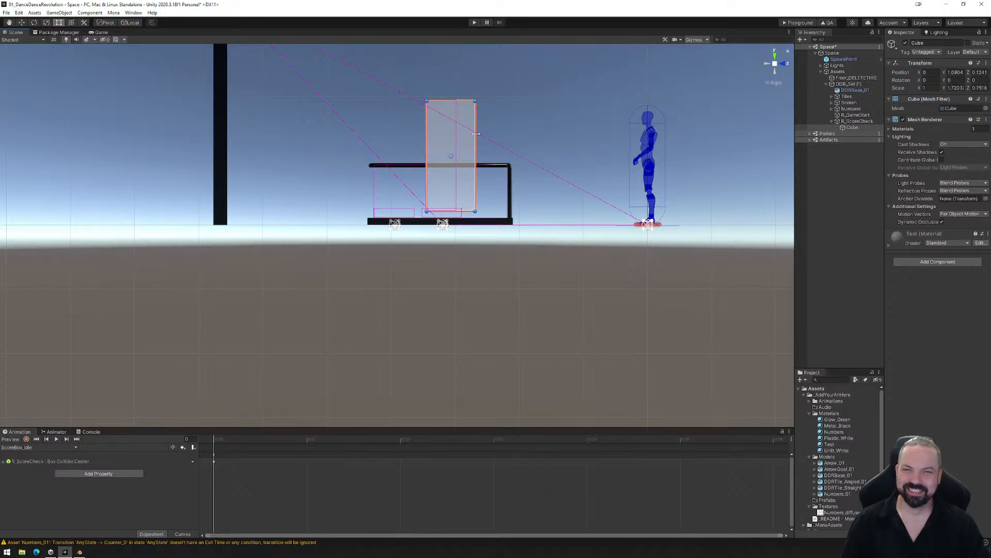
pyautogui.moveTo(476, 134); pyautogui.dragTo(458, 136)
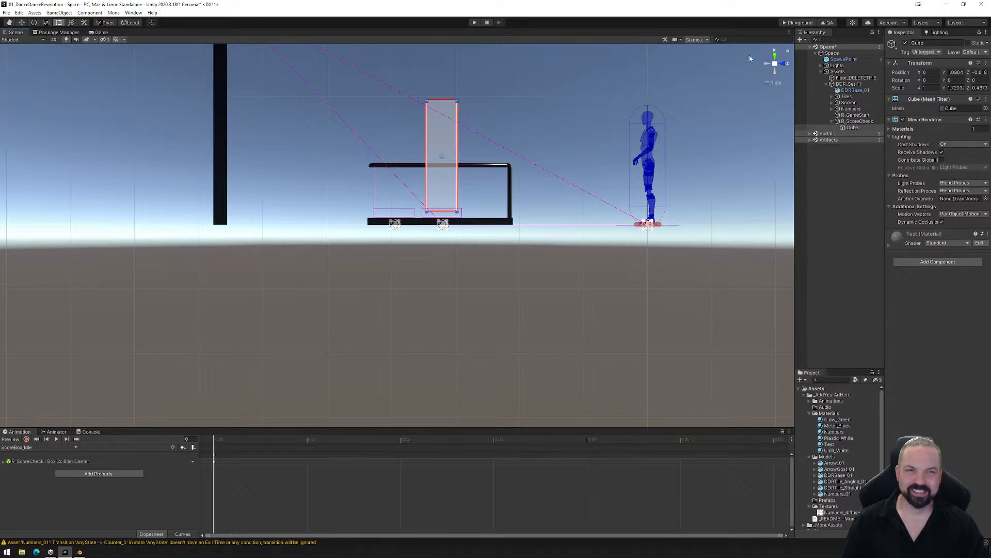
# - Narrow the cube in the top view to the collider's width, about 0.47
pyautogui.click(775, 56)
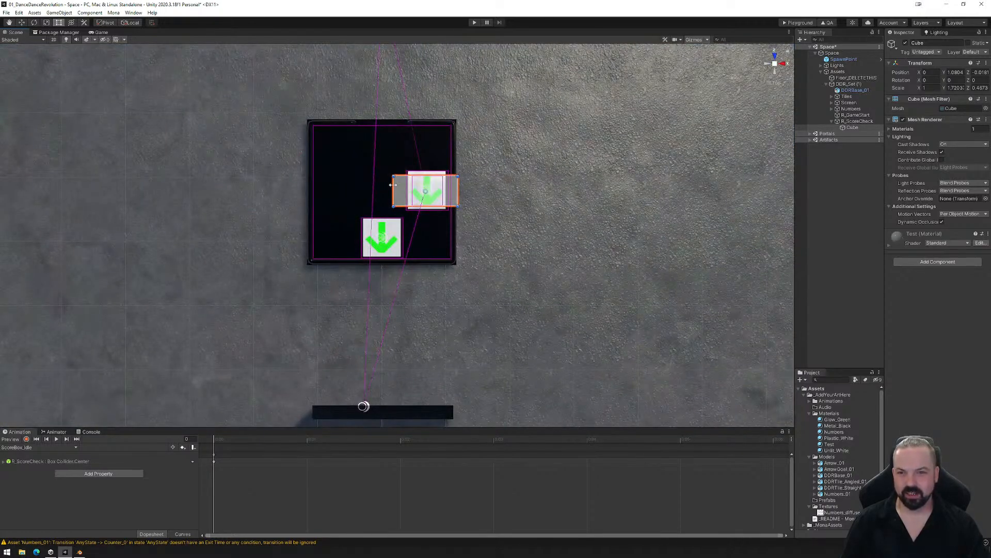
pyautogui.moveTo(393, 185); pyautogui.dragTo(443, 186)
pyautogui.keyDown('alt'); pyautogui.moveTo(515, 236); pyautogui.dragTo(322, 162); pyautogui.keyUp('alt')
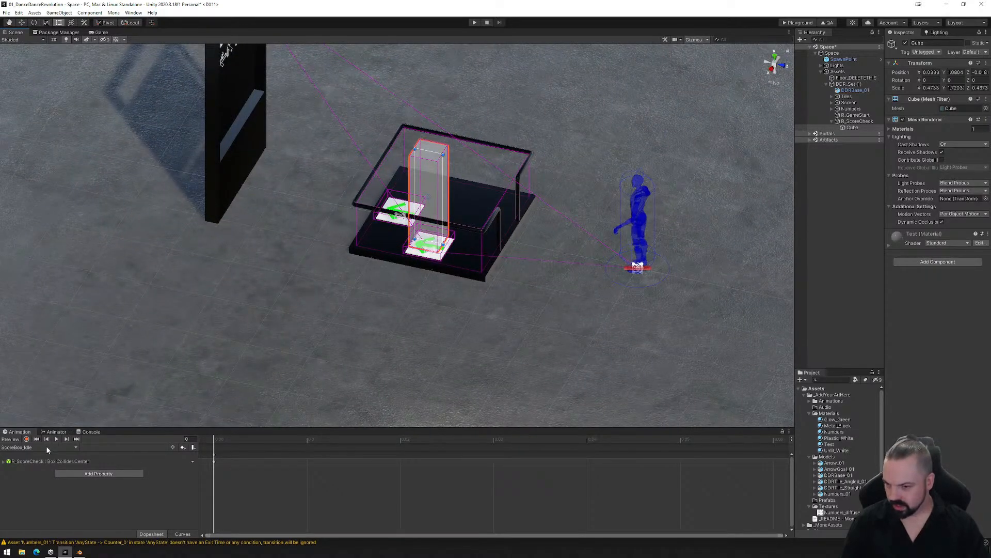
# - Record the cube's position at frame 0 of ScoreBox_Idle, lowering it below the floor onto the collider at about Y -0.93
pyautogui.click(849, 122)
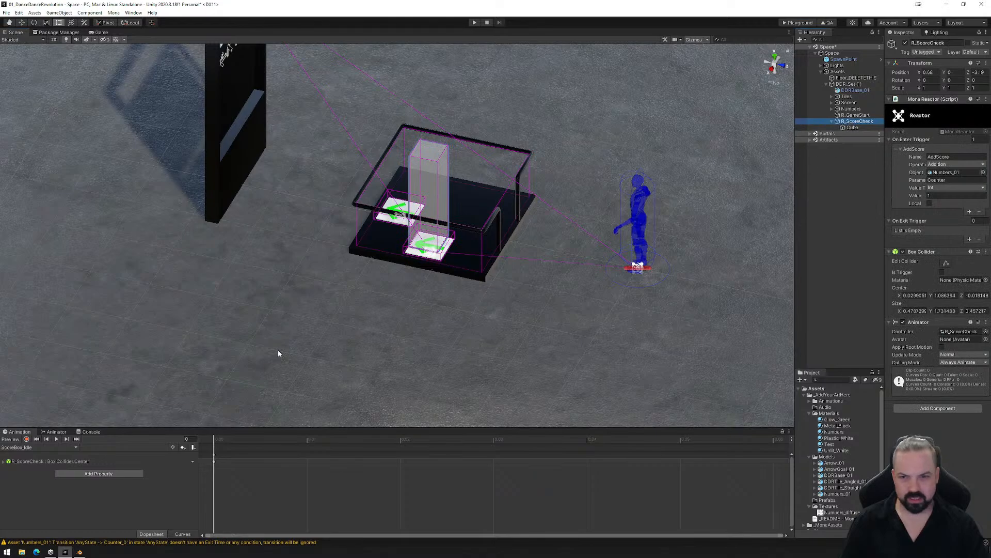
pyautogui.moveTo(216, 440); pyautogui.dragTo(244, 442)
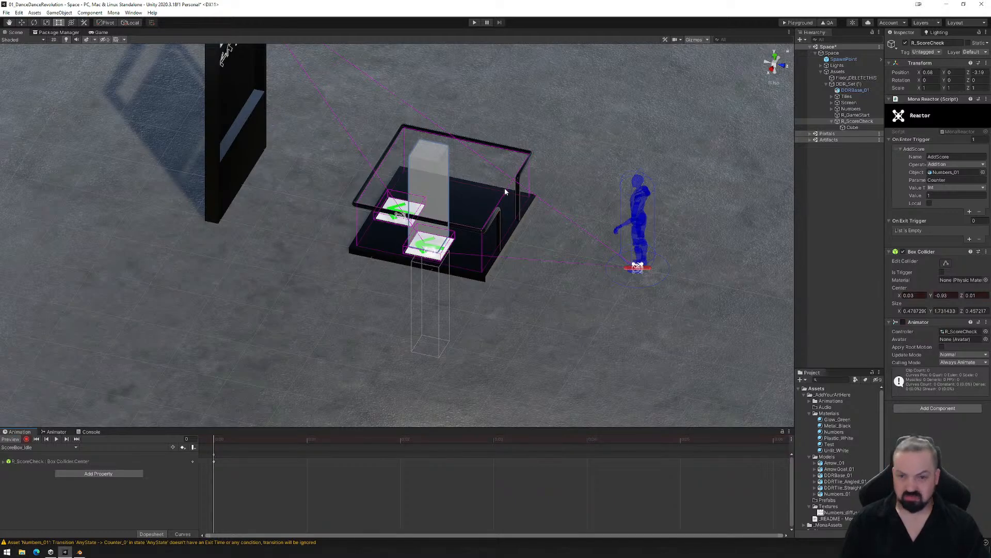
pyautogui.press('w')
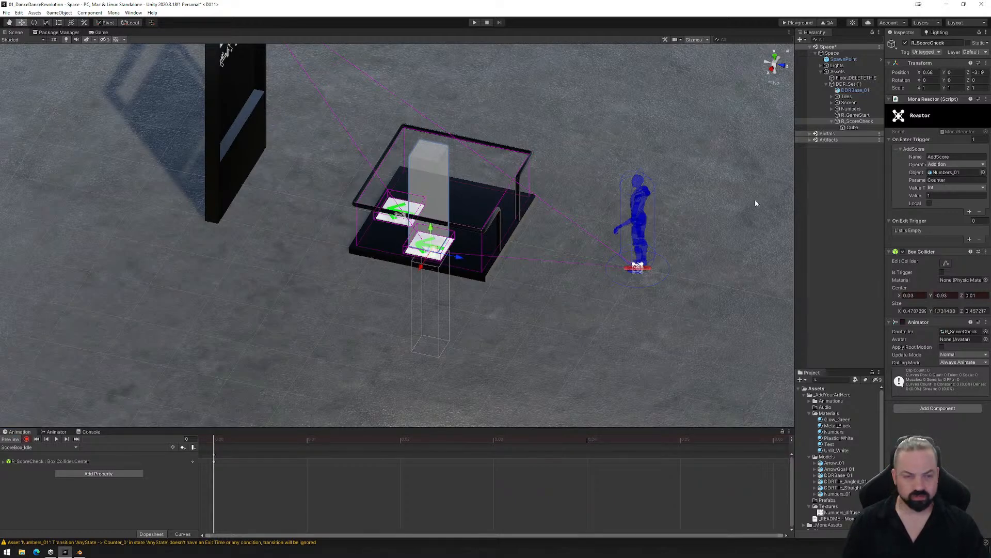
pyautogui.click(852, 127)
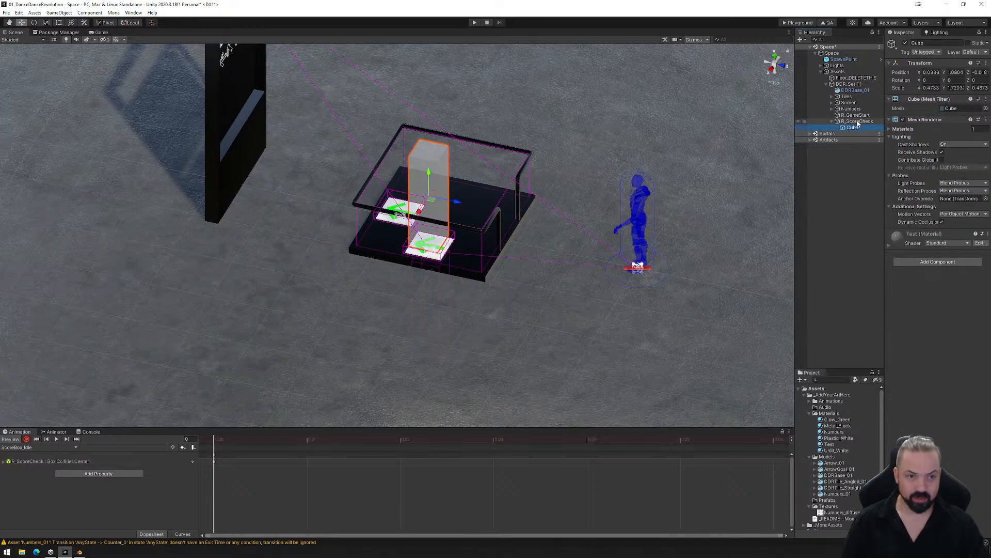
pyautogui.moveTo(433, 174); pyautogui.dragTo(503, 198)
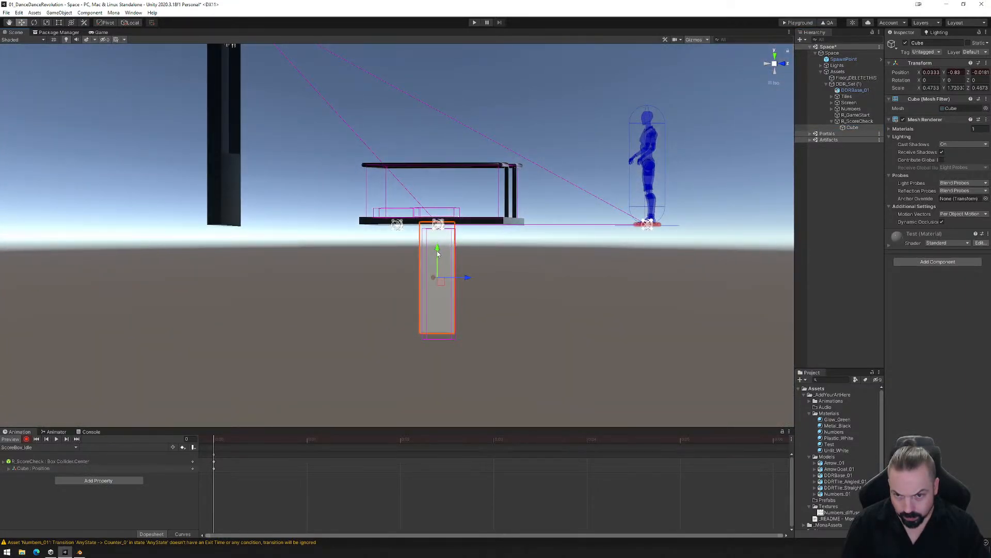
pyautogui.moveTo(437, 250); pyautogui.dragTo(438, 256)
pyautogui.keyDown('alt'); pyautogui.moveTo(513, 257); pyautogui.dragTo(532, 325); pyautogui.keyUp('alt')
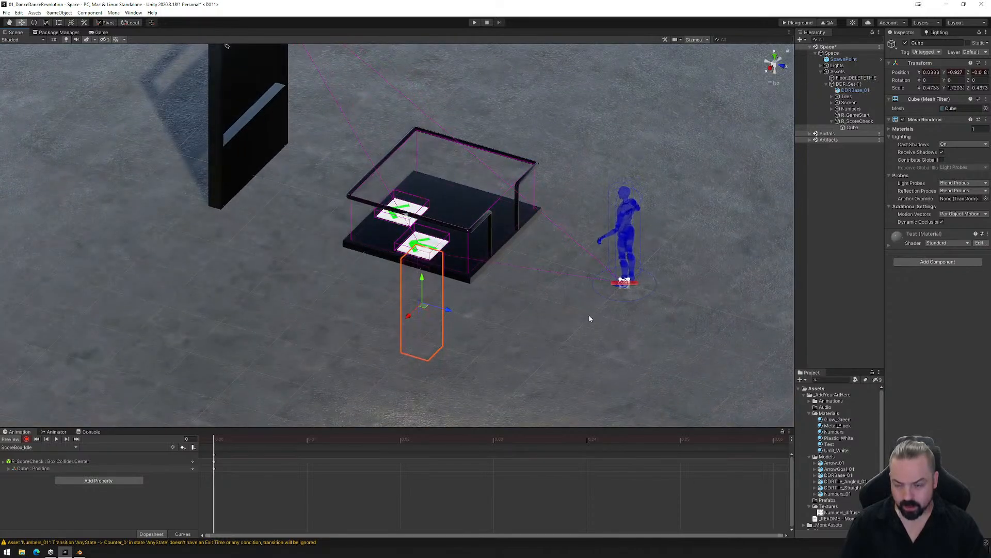
# - Switch to the ScoreBox_Play animation and preview its first frame
pyautogui.click(25, 447)
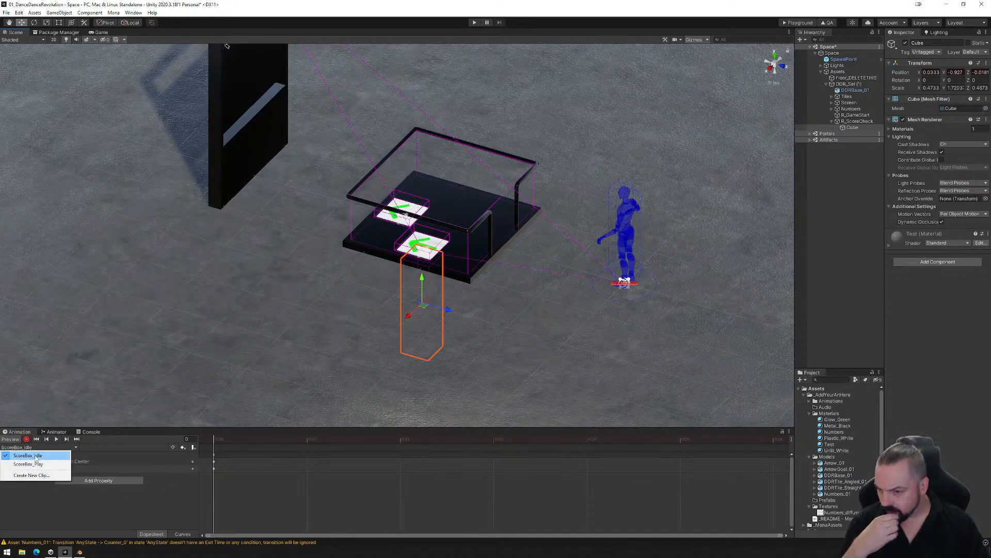
pyautogui.click(30, 464)
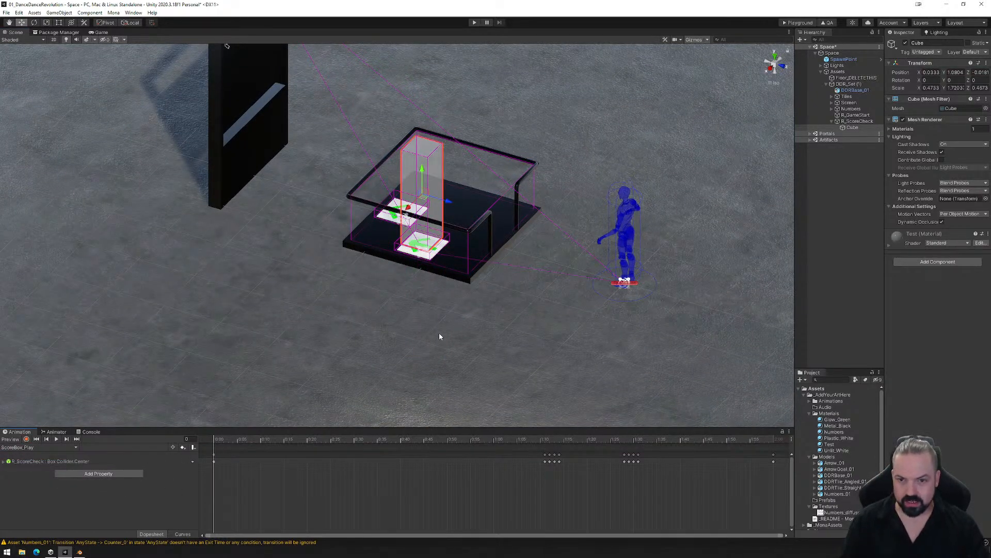
pyautogui.keyDown('alt'); pyautogui.moveTo(439, 336); pyautogui.dragTo(420, 314); pyautogui.keyUp('alt')
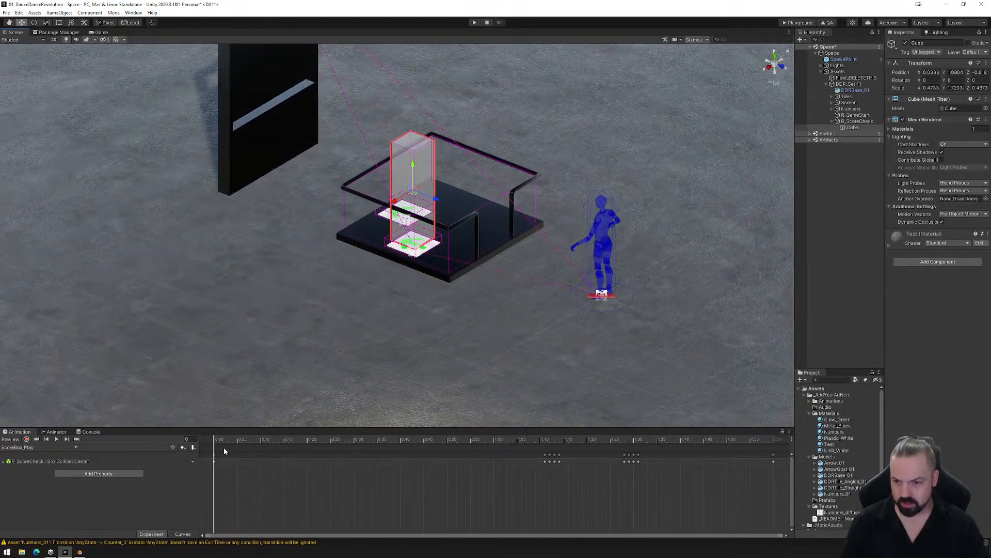
pyautogui.moveTo(214, 444)
pyautogui.mouseDown()
pyautogui.moveTo(571, 450)
pyautogui.moveTo(210, 441)
pyautogui.mouseUp()
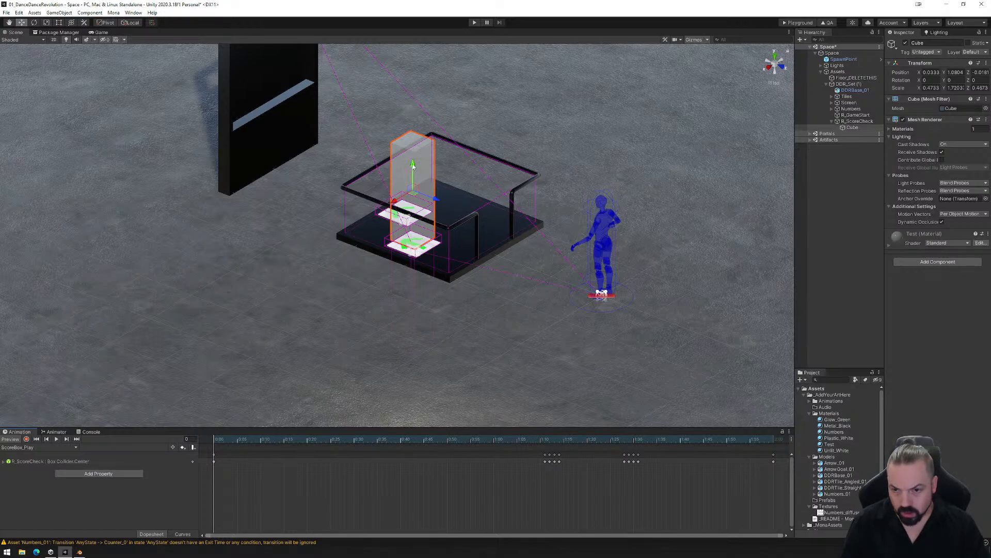
# - Select R_ScoreCheck and examine where its Box Collider sits relative to the cube at the start of ScoreBox_Play
pyautogui.click(850, 122)
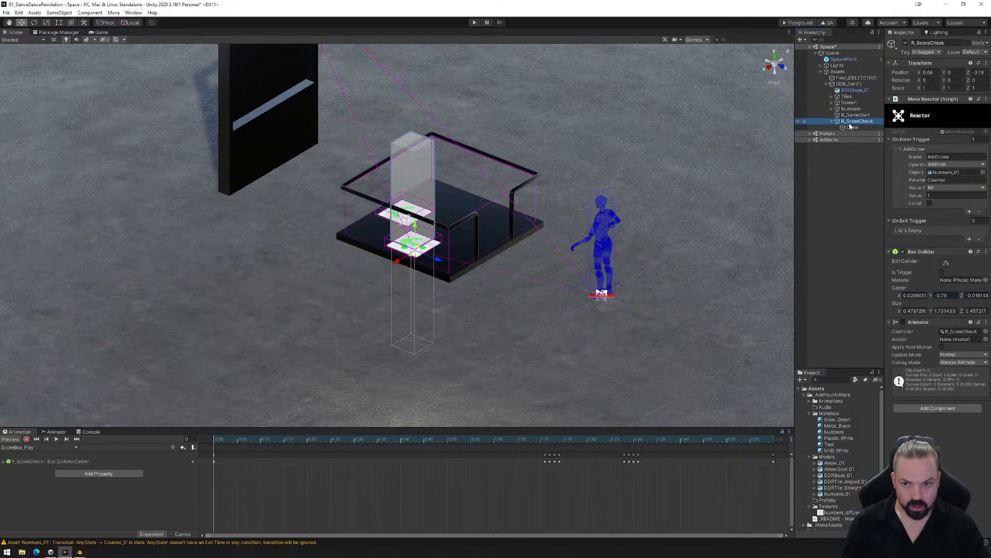
pyautogui.click(946, 264)
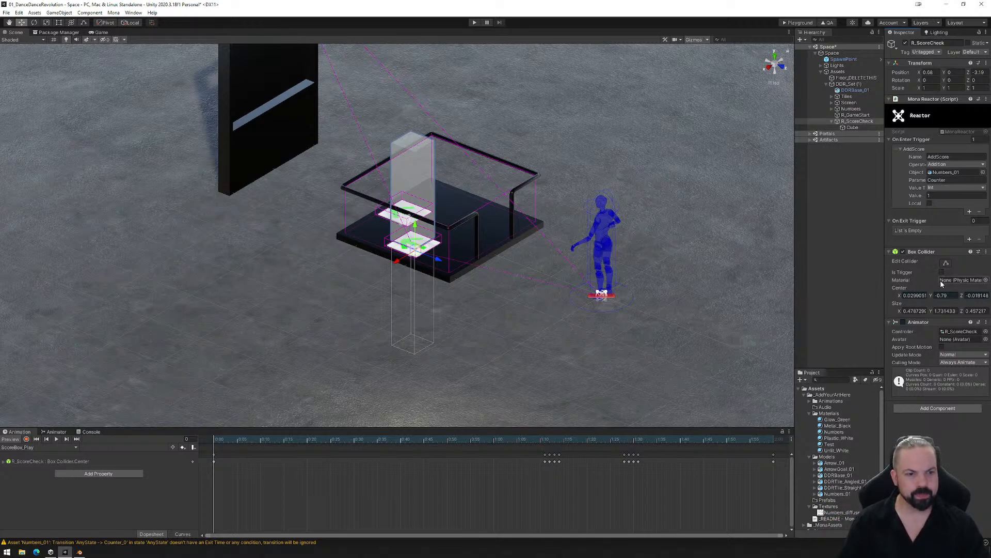
pyautogui.click(946, 264)
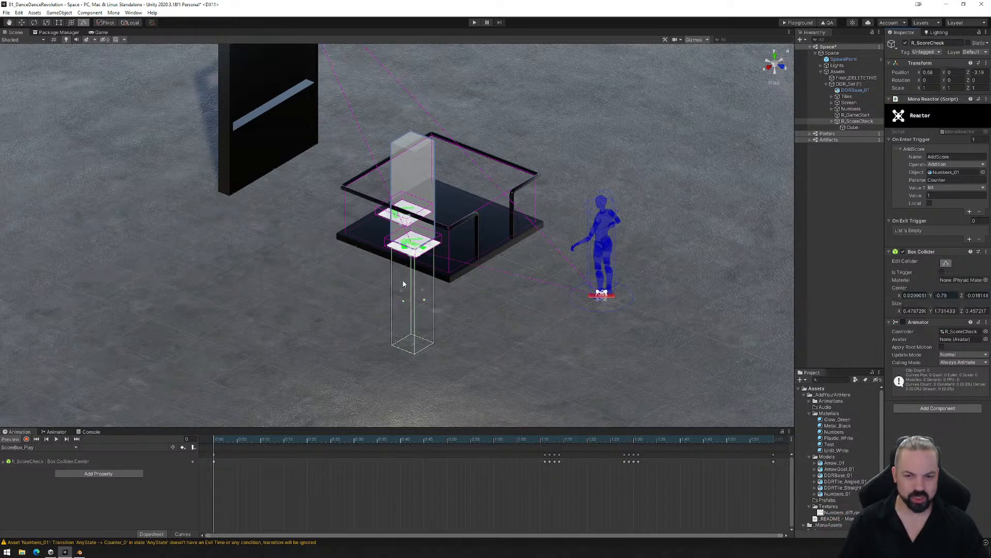
pyautogui.press('w')
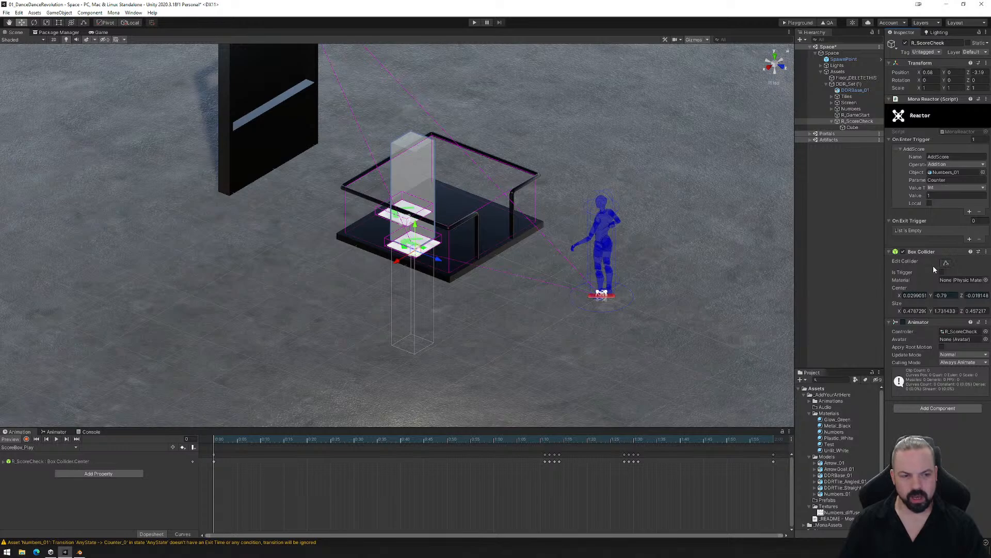
pyautogui.click(946, 264)
pyautogui.press('w')
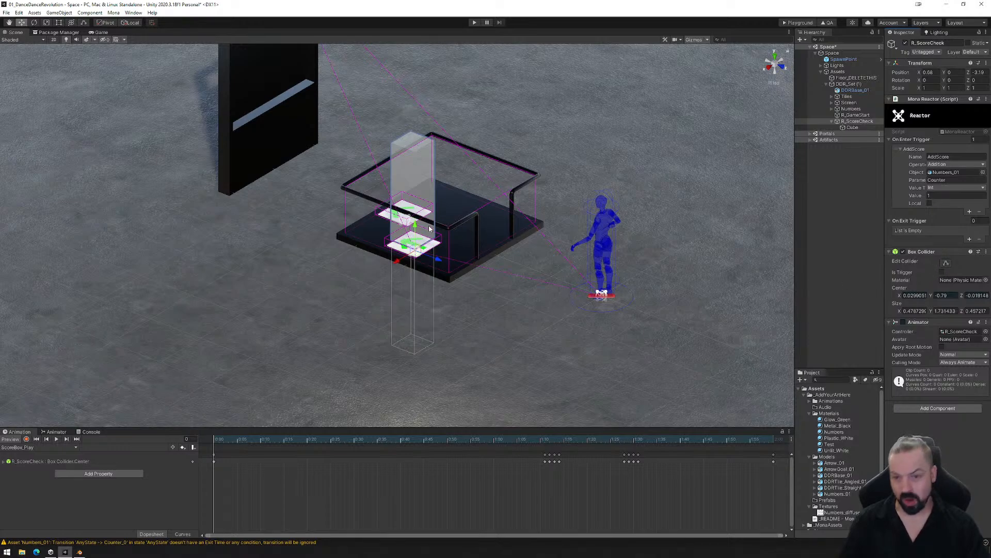
# - Record the cube lowered onto the collider at Y about -0.787 at frame 0 of ScoreBox_Play, and copy that key to frame 71
pyautogui.click(26, 439)
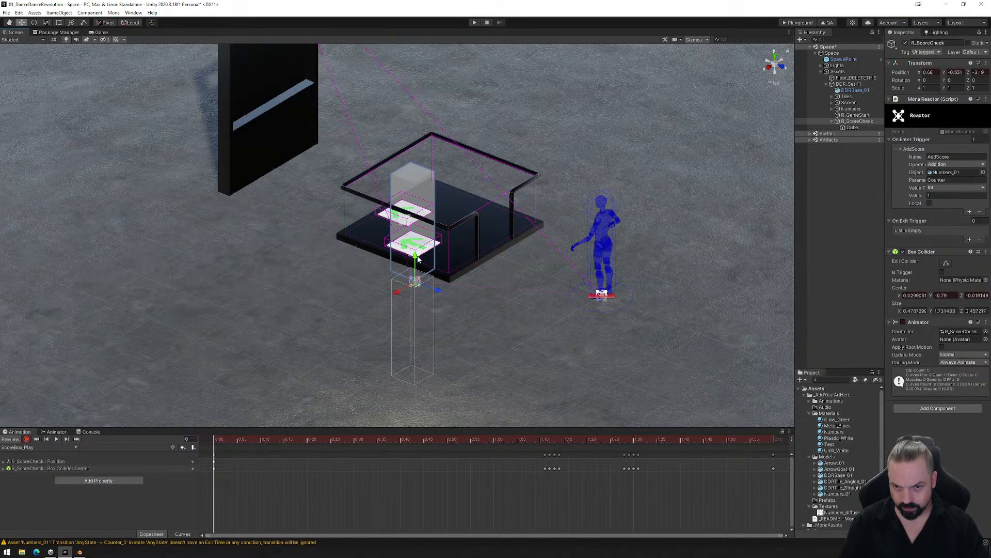
pyautogui.click(852, 127)
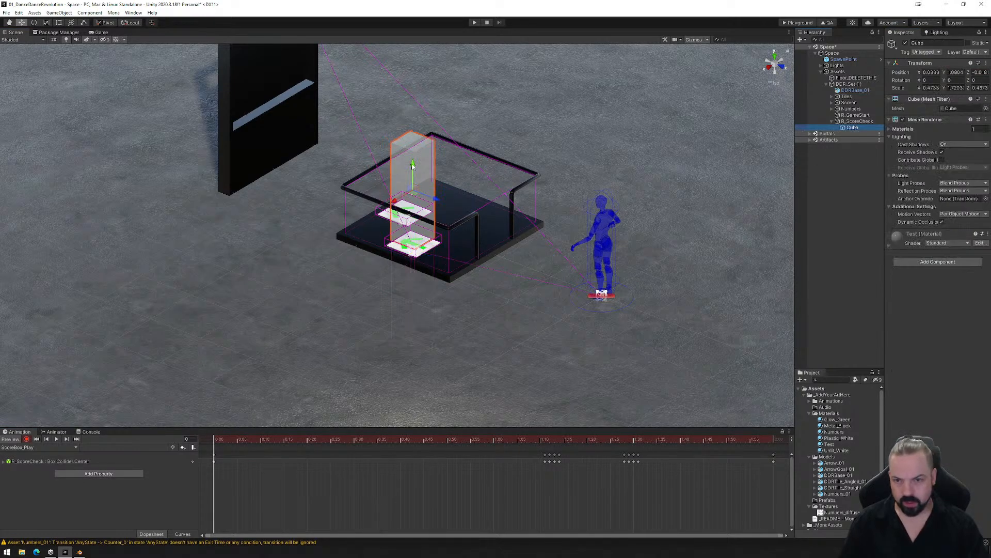
pyautogui.moveTo(414, 171); pyautogui.dragTo(442, 299)
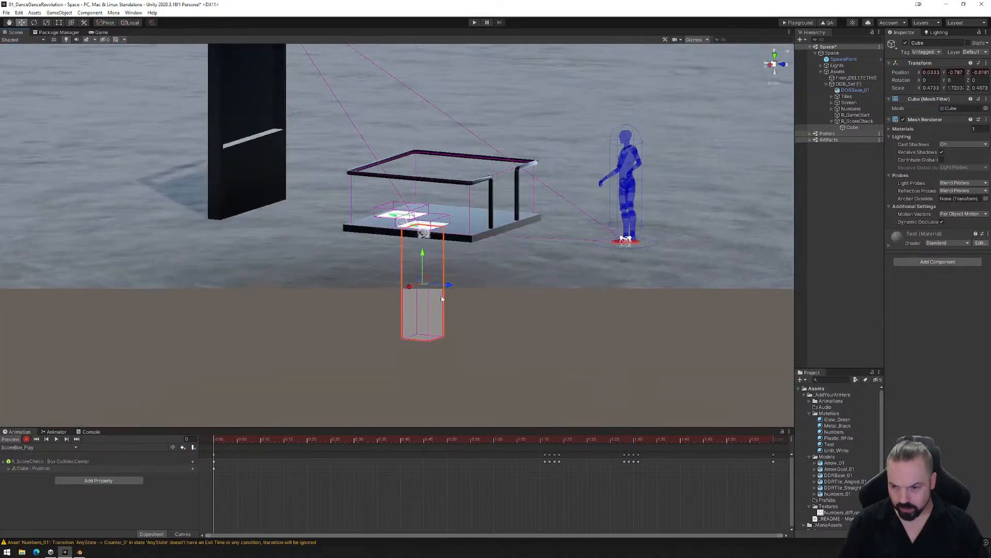
pyautogui.moveTo(217, 440); pyautogui.dragTo(545, 443)
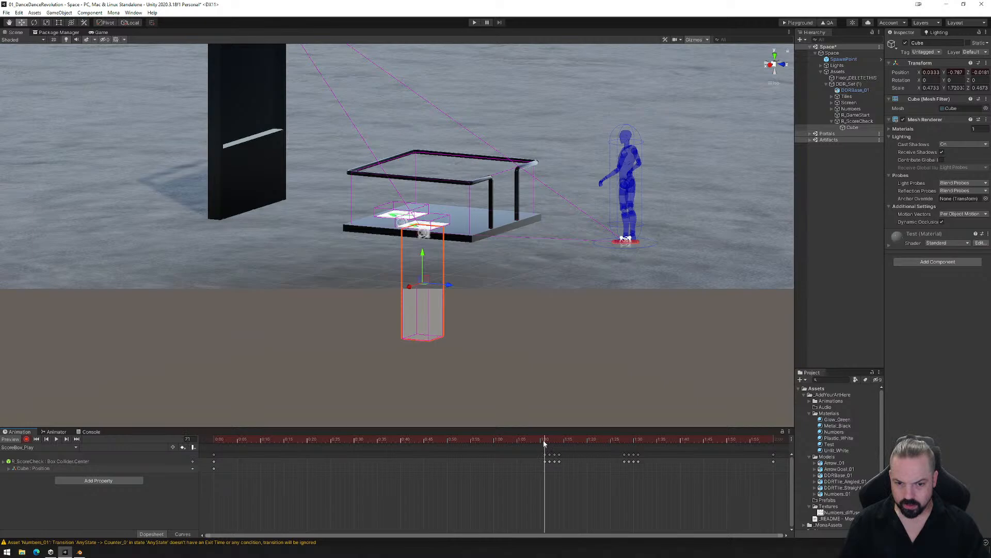
pyautogui.click(213, 468)
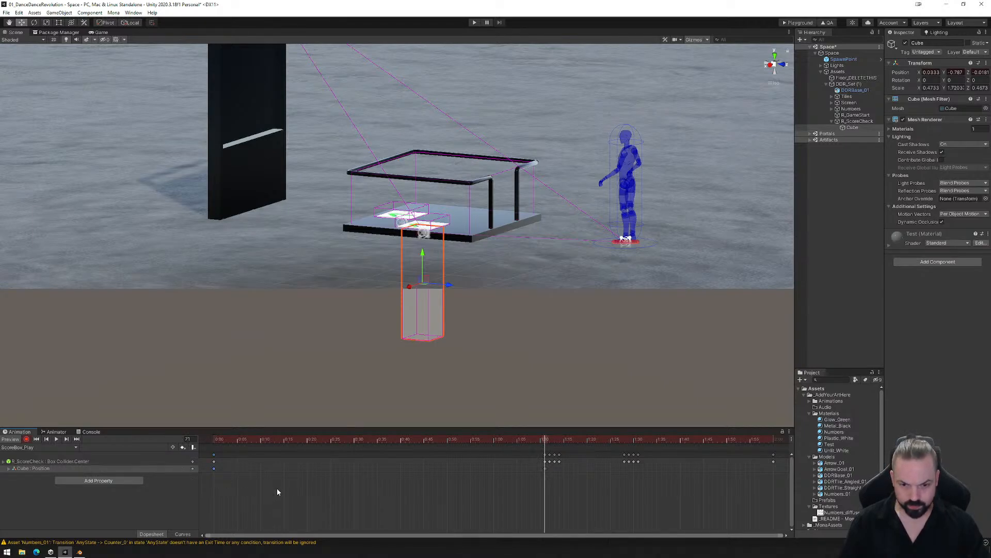
# - Raise the cube onto the collider at Y about 1.021 at frame 72, hold it at frame 73, and paste the lowered key at frame 74
pyautogui.click(549, 442)
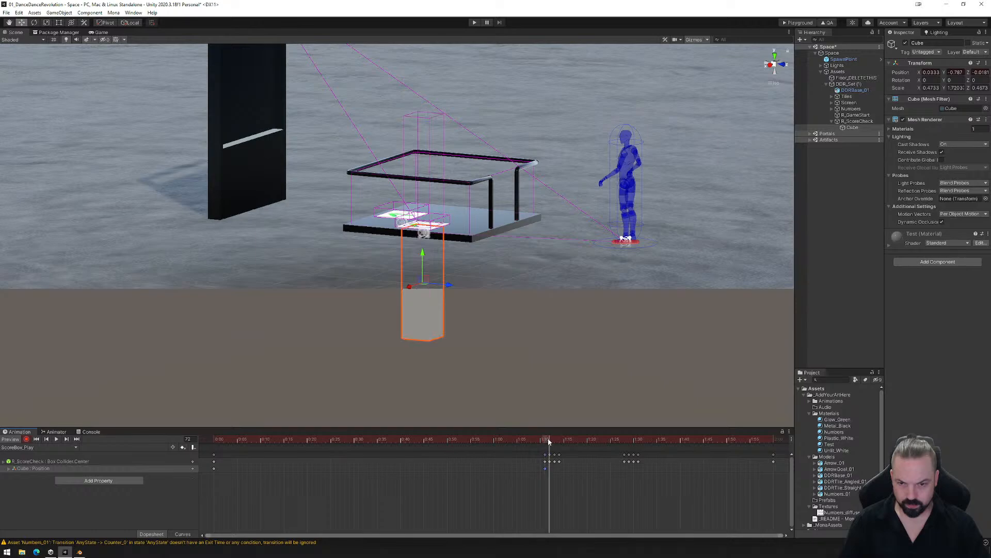
pyautogui.moveTo(416, 258); pyautogui.dragTo(436, 143)
pyautogui.click(550, 469)
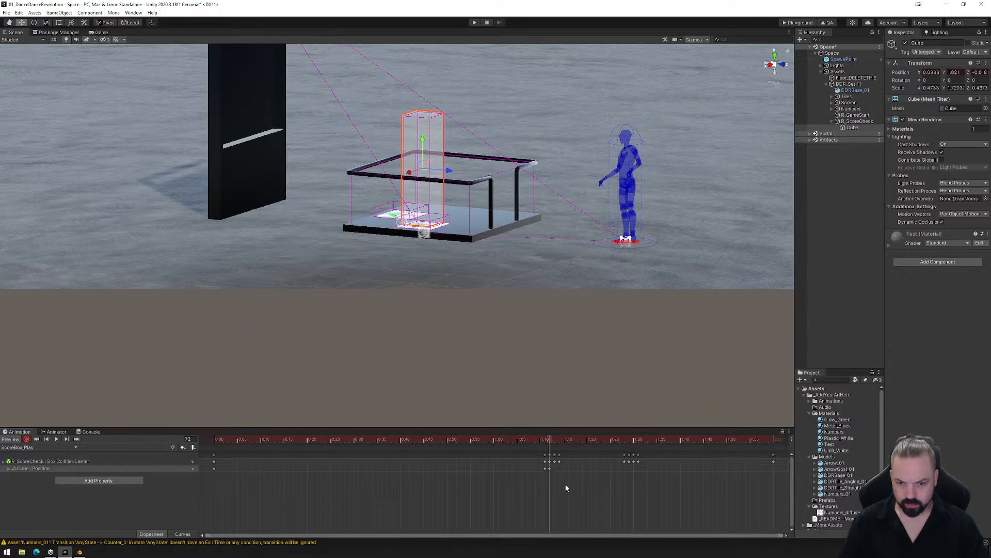
pyautogui.moveTo(550, 439); pyautogui.dragTo(558, 440)
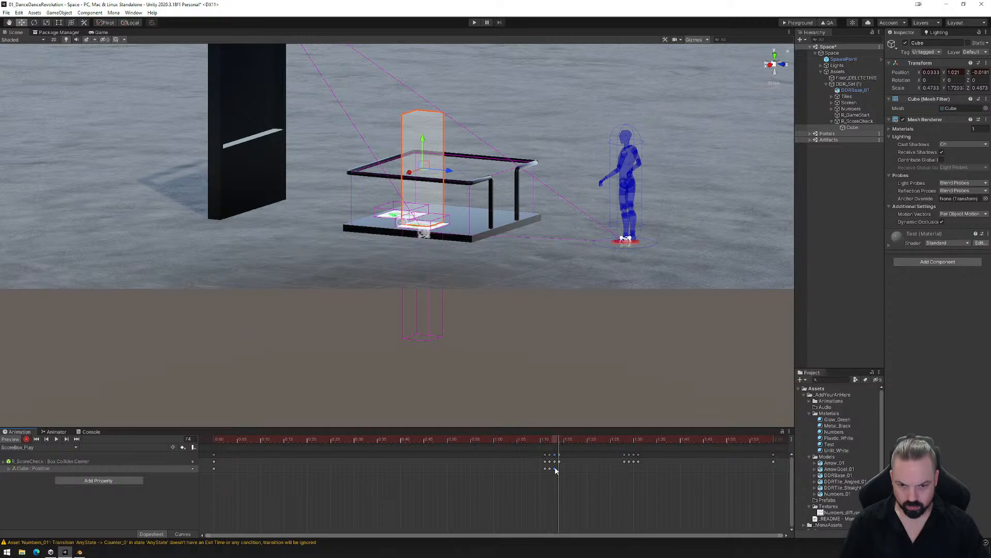
pyautogui.hotkey('ctrl', 'v')
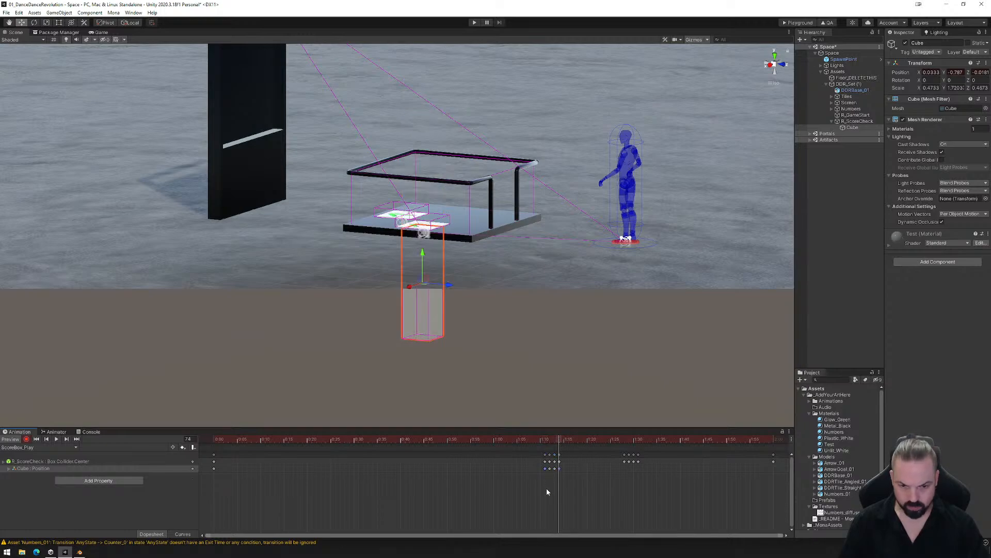
# - Paste the lowered key at frame 88, and at frame 89 move the cube onto the collider above the other tile at Y about 1.011
pyautogui.moveTo(561, 440); pyautogui.dragTo(626, 441)
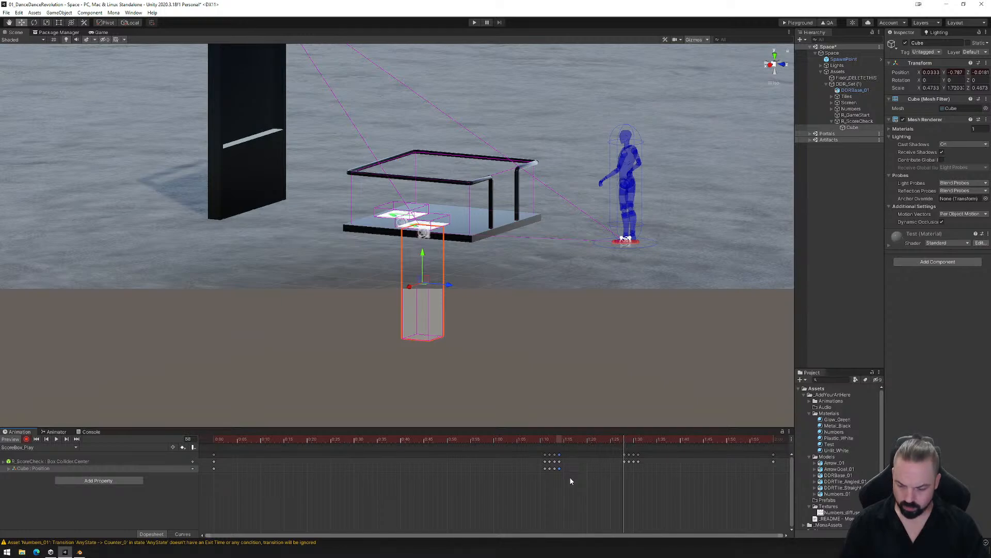
pyautogui.hotkey('ctrl', 'v')
pyautogui.click(629, 439)
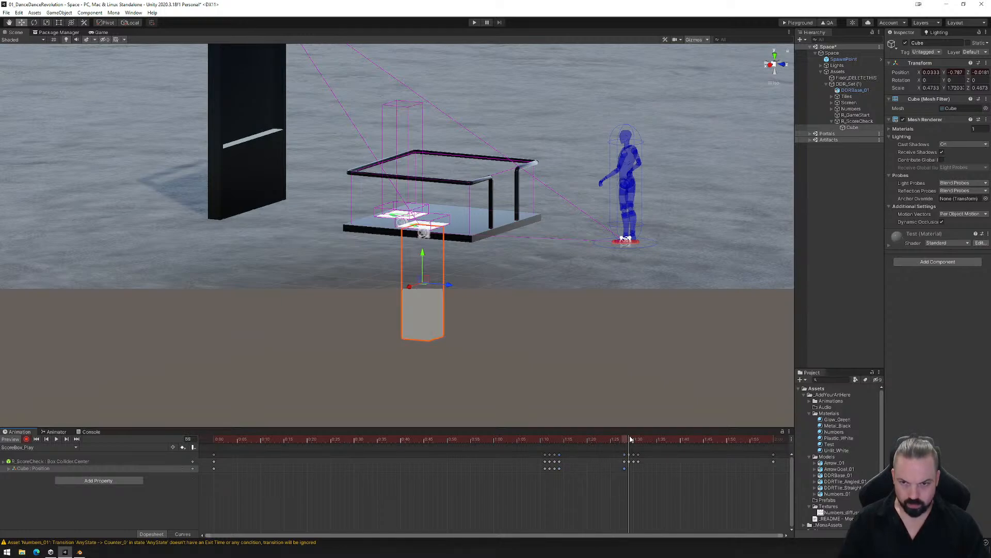
pyautogui.click(774, 57)
pyautogui.moveTo(436, 190); pyautogui.dragTo(390, 237)
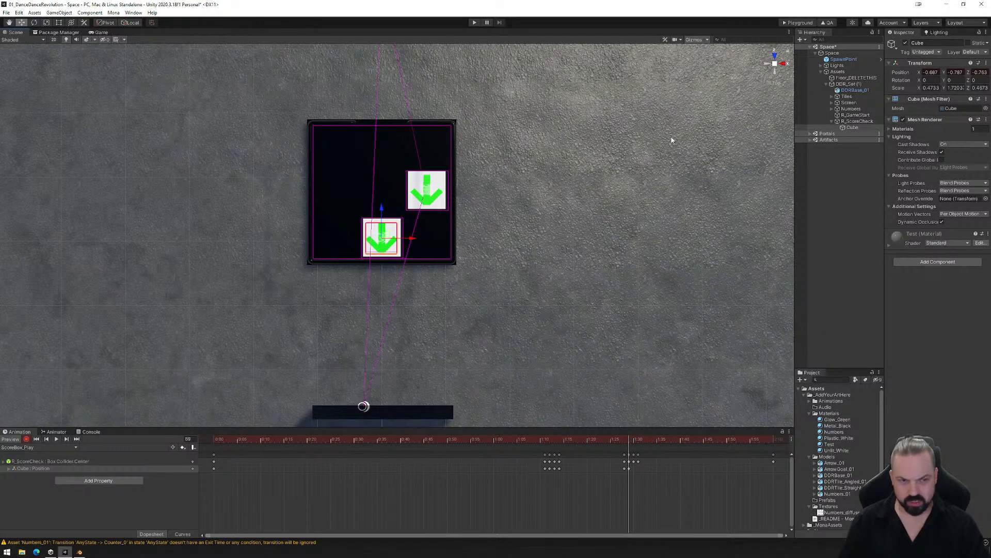
pyautogui.click(783, 64)
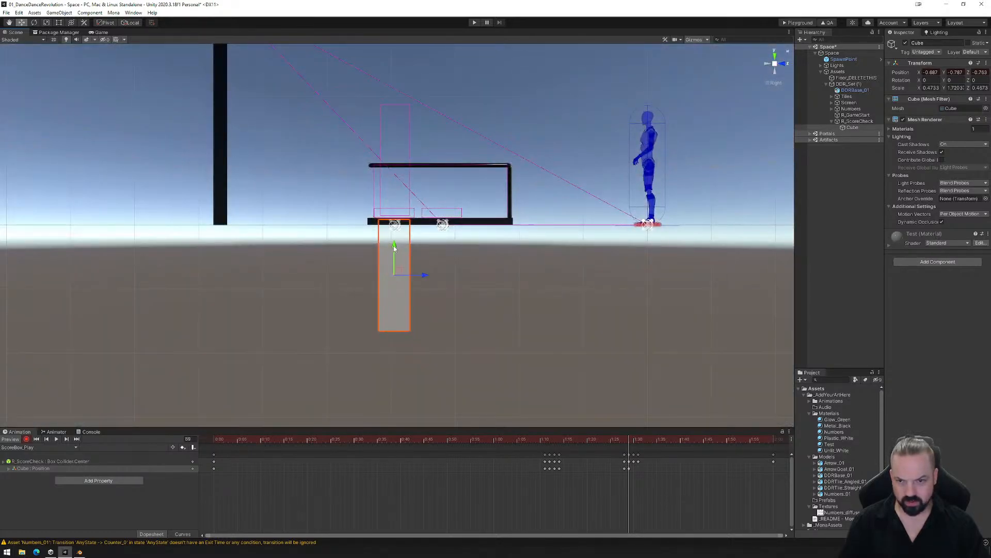
pyautogui.moveTo(395, 248); pyautogui.dragTo(414, 135)
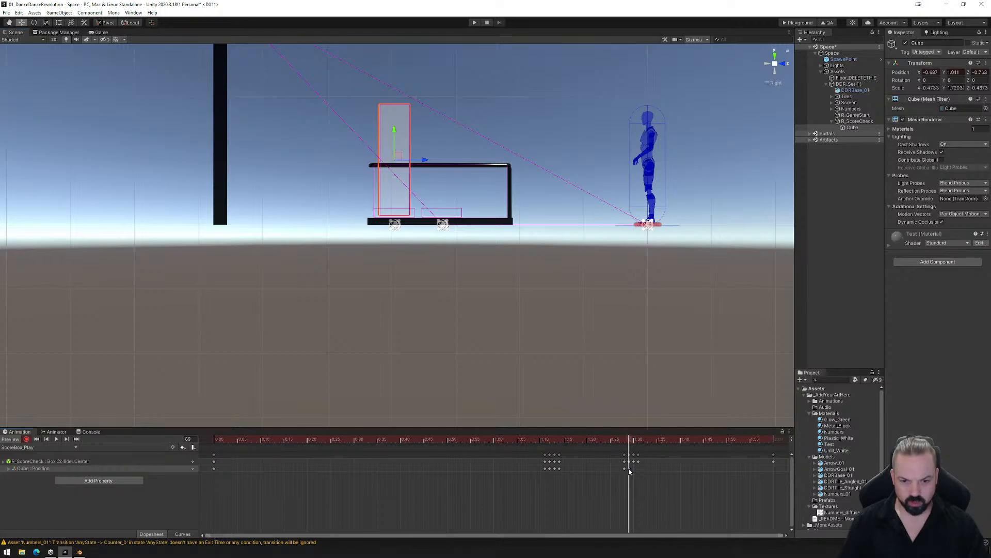
# - Hold the raised cube at frame 90, lower it below the floor at frame 91, and key its lowered position at frame 120
pyautogui.click(633, 439)
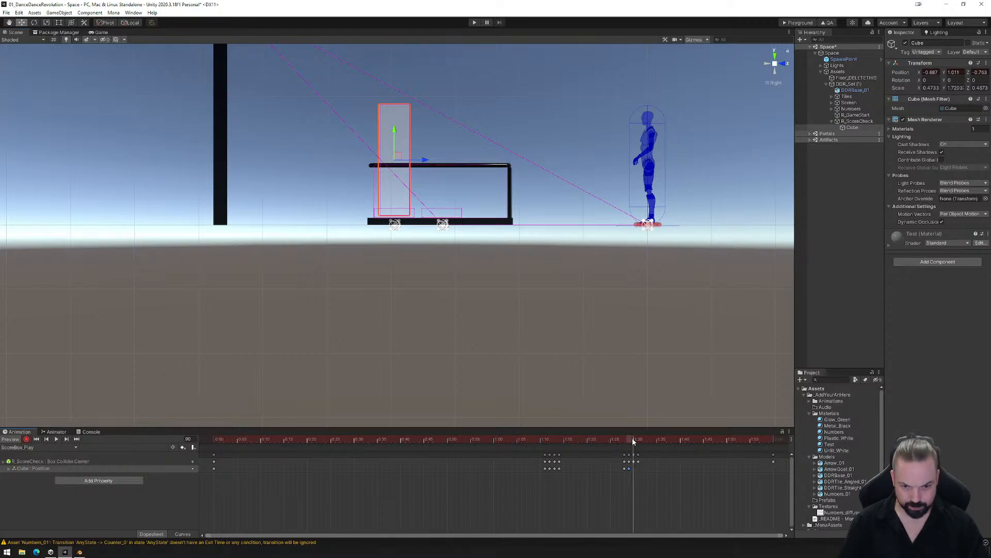
pyautogui.click(639, 440)
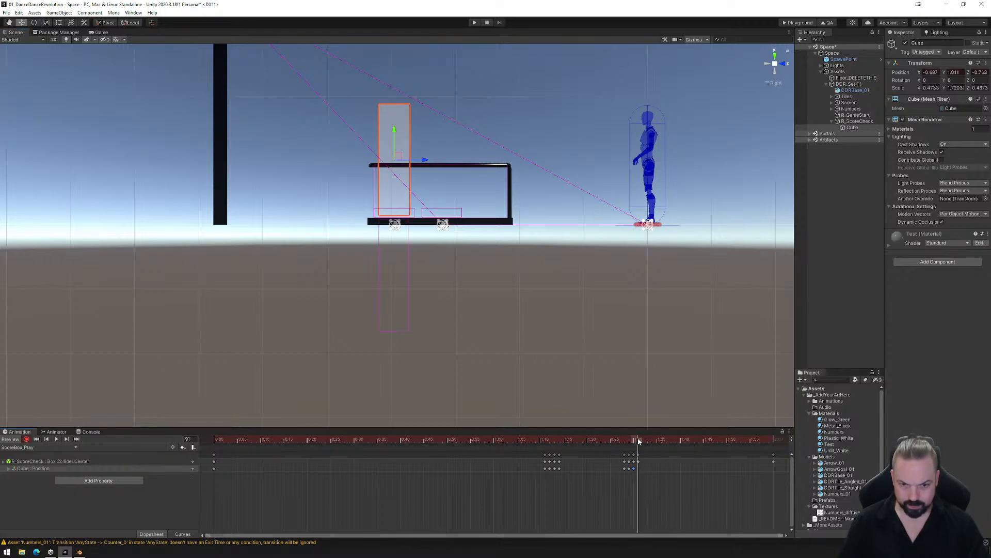
pyautogui.moveTo(399, 145); pyautogui.dragTo(407, 246)
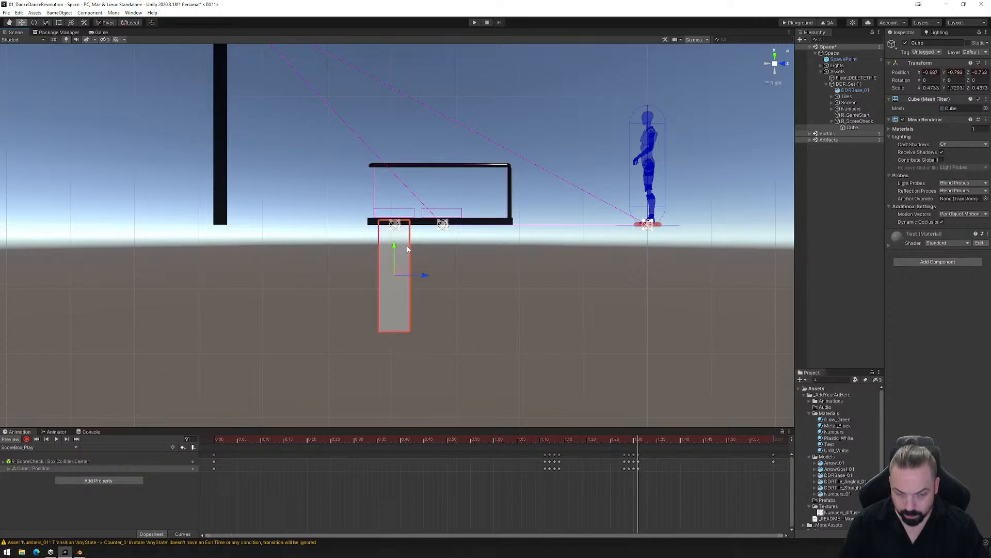
pyautogui.moveTo(638, 443); pyautogui.dragTo(775, 442)
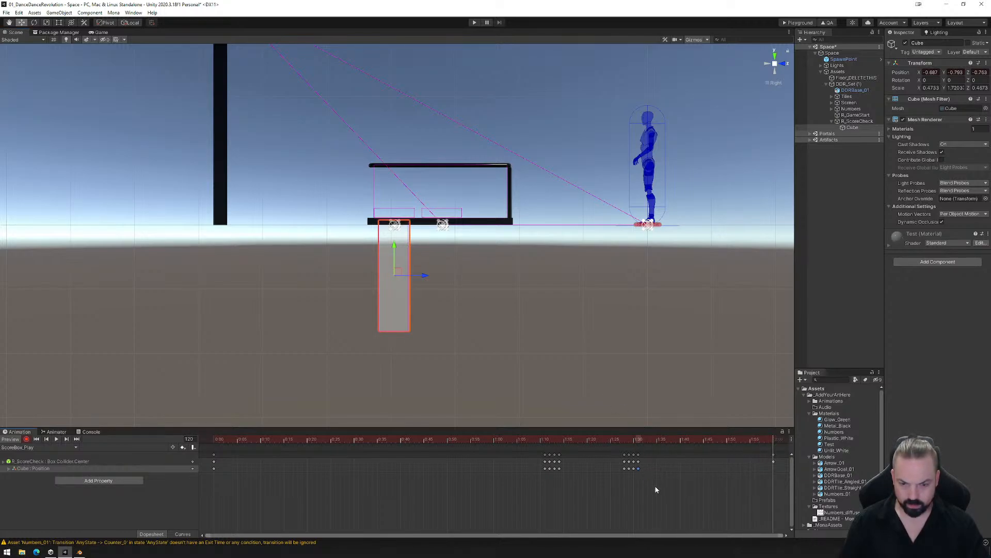
pyautogui.moveTo(776, 441); pyautogui.dragTo(214, 438)
pyautogui.moveTo(429, 311); pyautogui.dragTo(317, 361, button='right')
# - Save the scene, build it for the Mona Playground, and load the exported PlaygroundFiles folder into the playground page in the browser
pyautogui.click(7, 13)
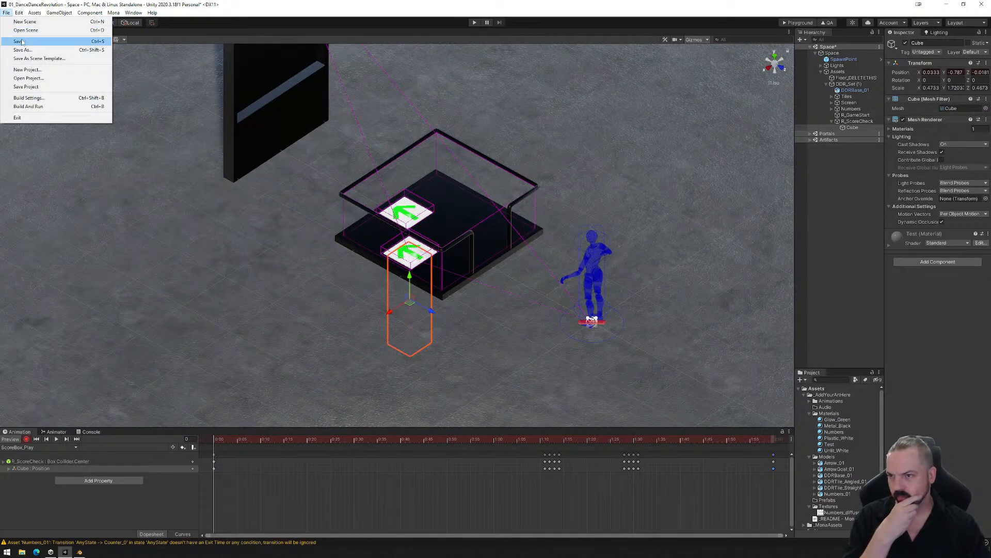
pyautogui.click(18, 42)
pyautogui.click(799, 23)
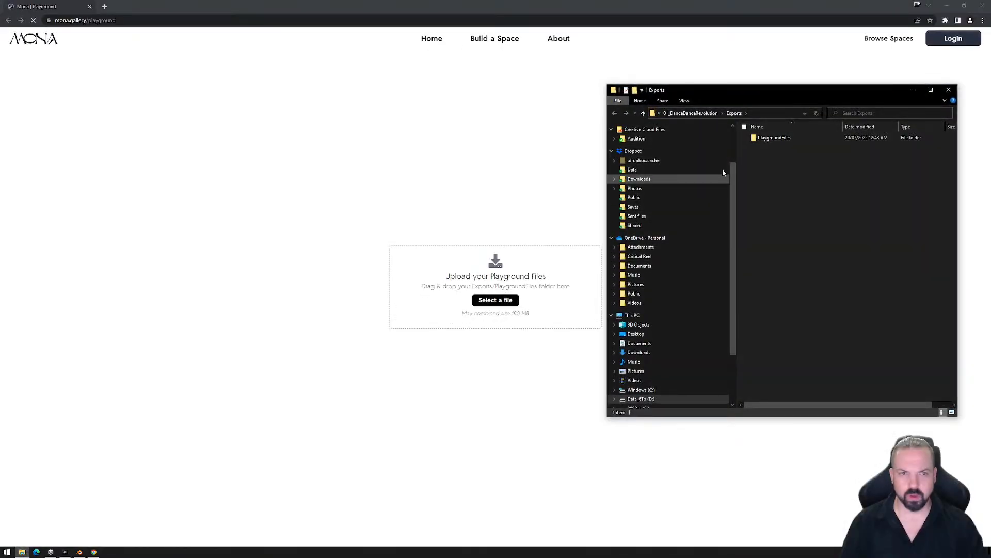
pyautogui.moveTo(774, 138); pyautogui.dragTo(445, 289)
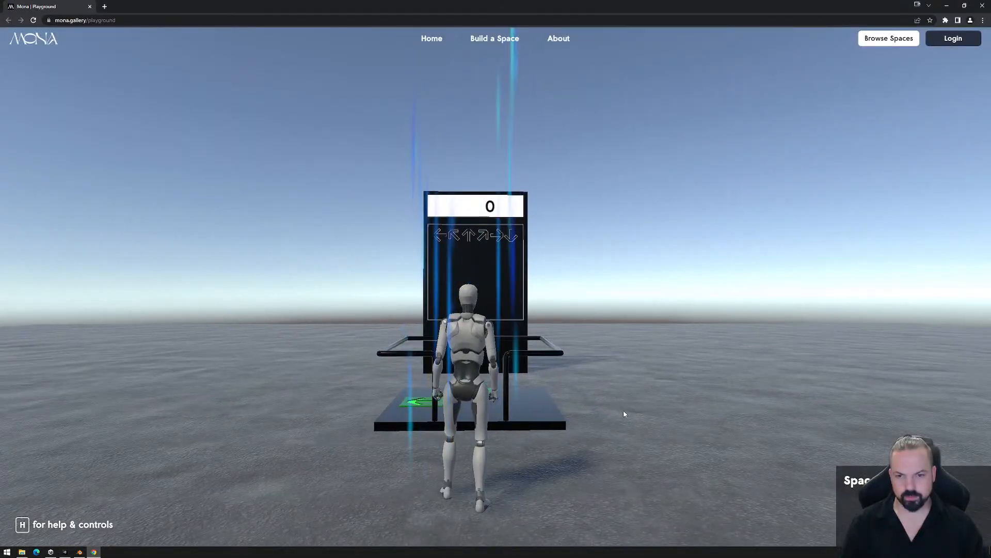
# - Play-test the dance game by stepping on and off the arrow tiles, checking how the score counter reacts to the timing
pyautogui.click(601, 388)
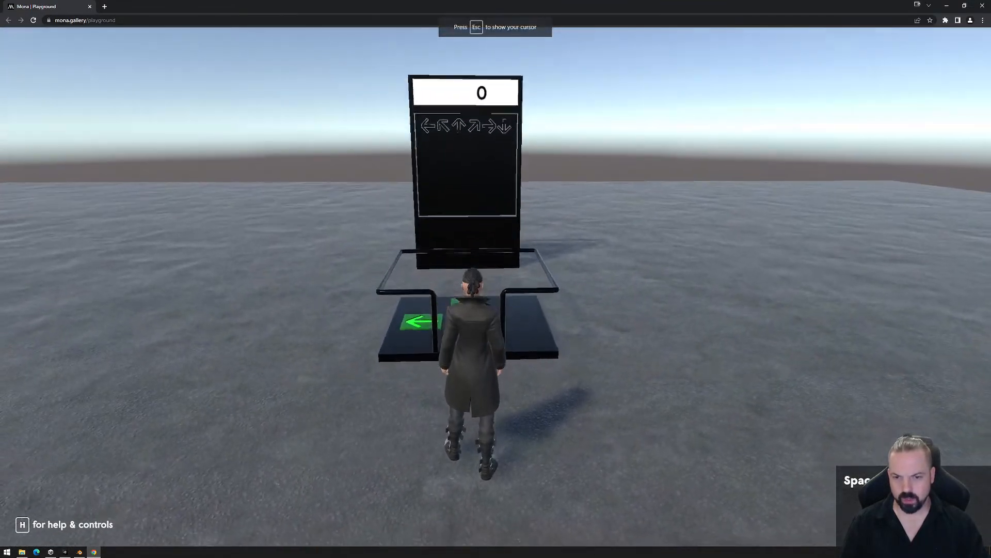
pyautogui.press('w')
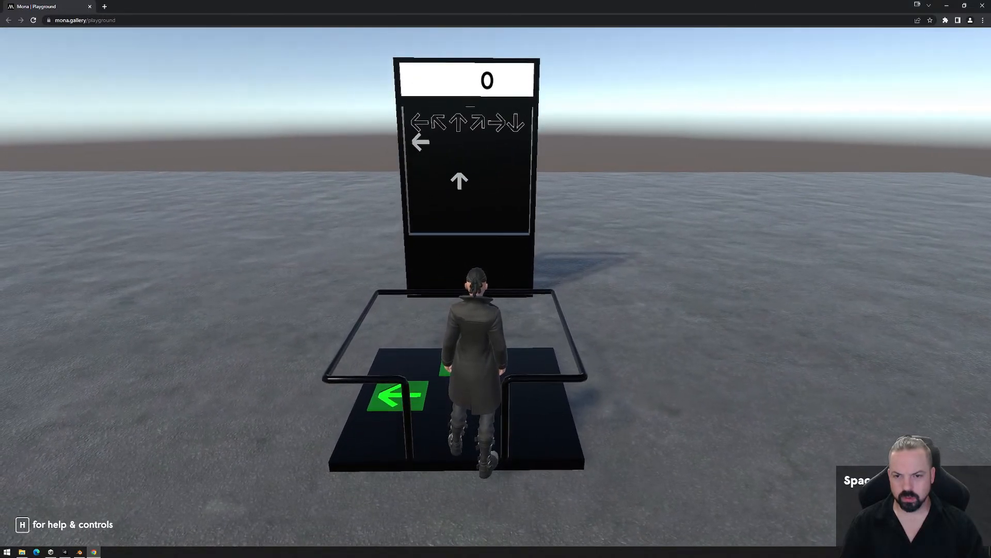
pyautogui.press('a')
pyautogui.press('d')
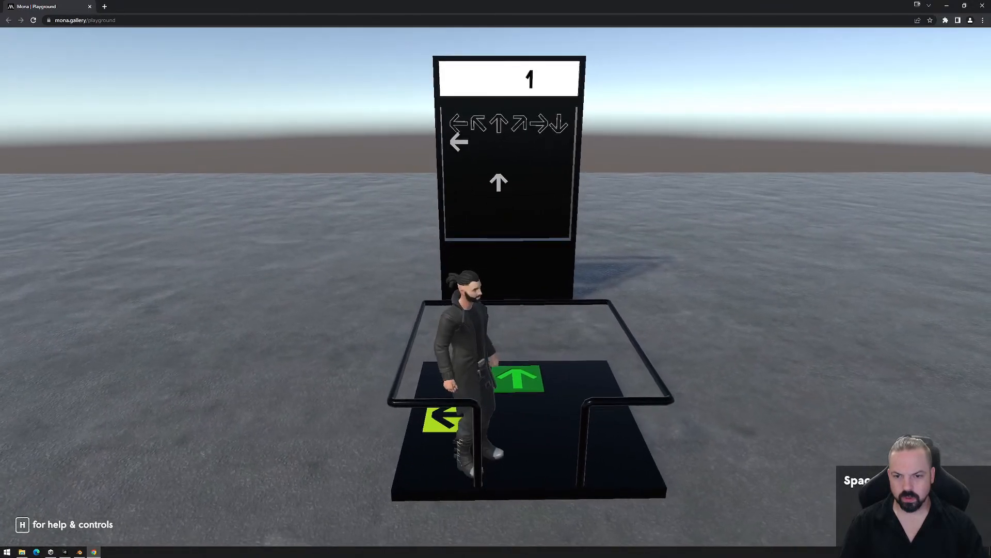
pyautogui.press('d')
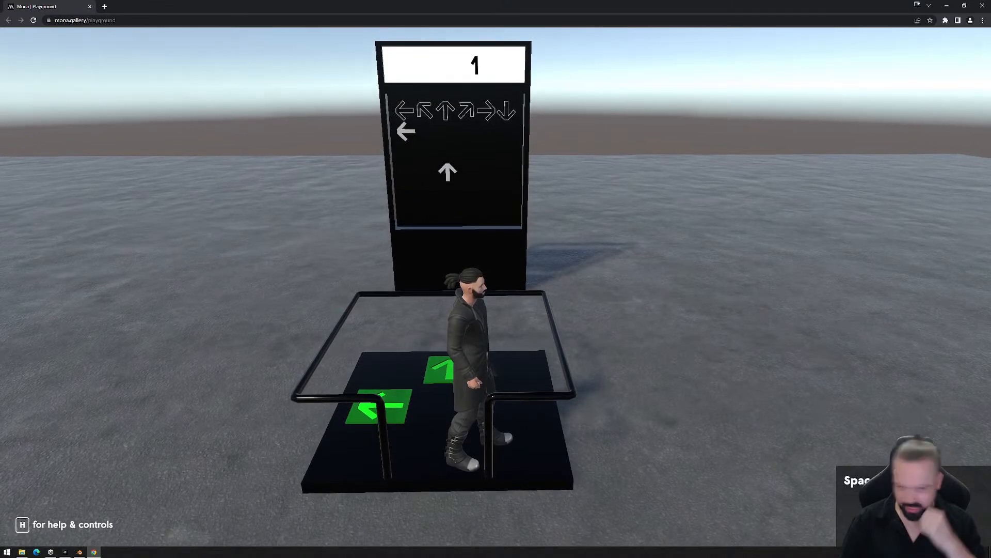
pyautogui.press('a')
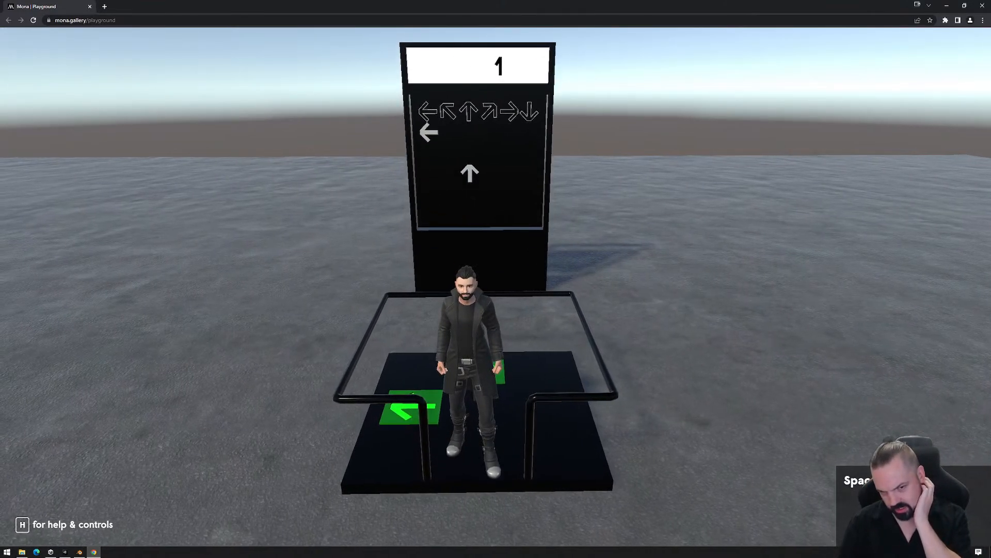
pyautogui.press('a')
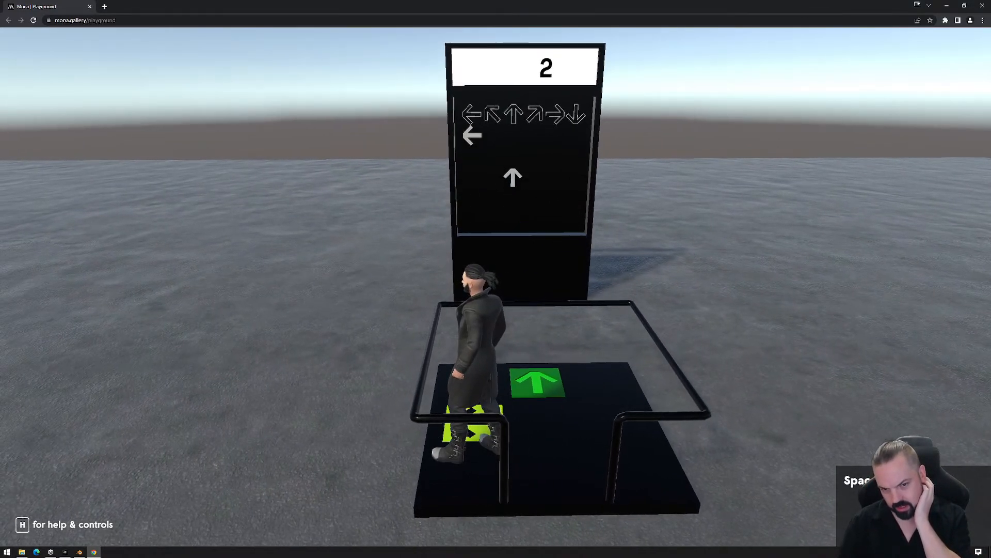
pyautogui.press('d')
pyautogui.press('w')
pyautogui.press('a')
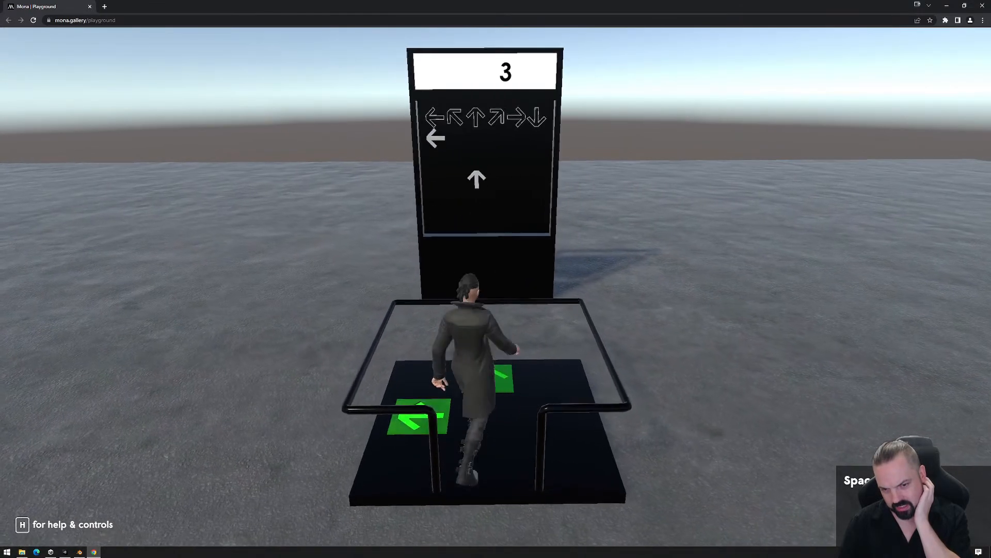
pyautogui.press('d')
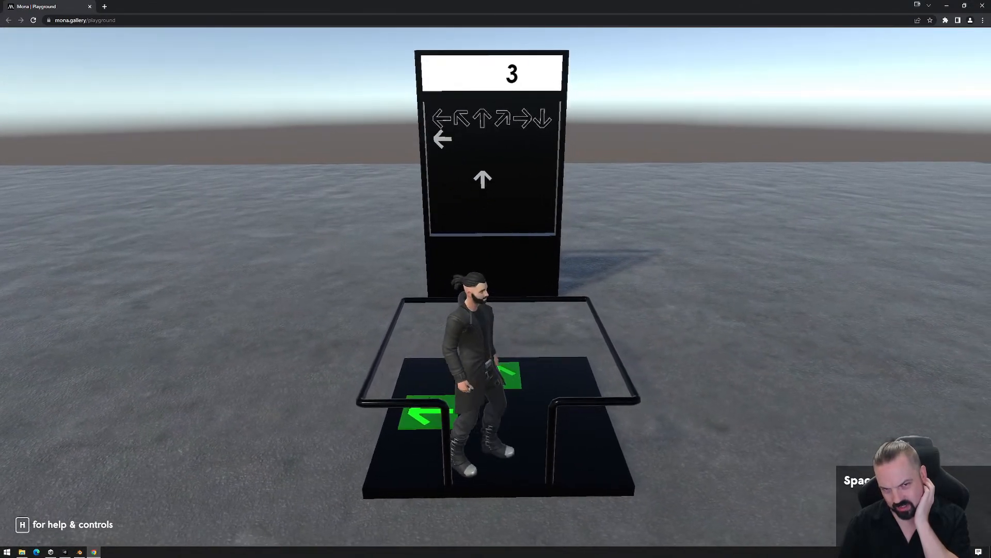
pyautogui.press('d')
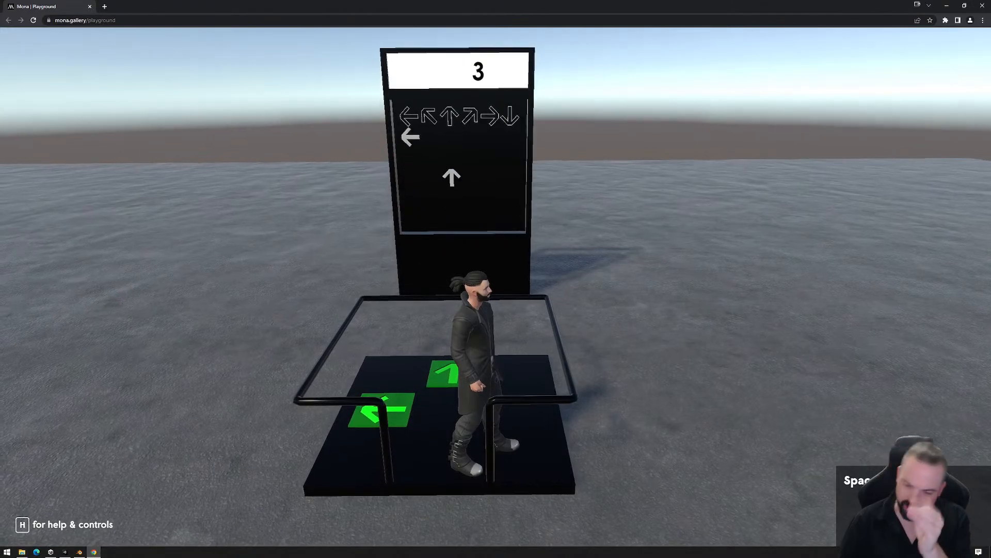
pyautogui.press('w')
pyautogui.press('a')
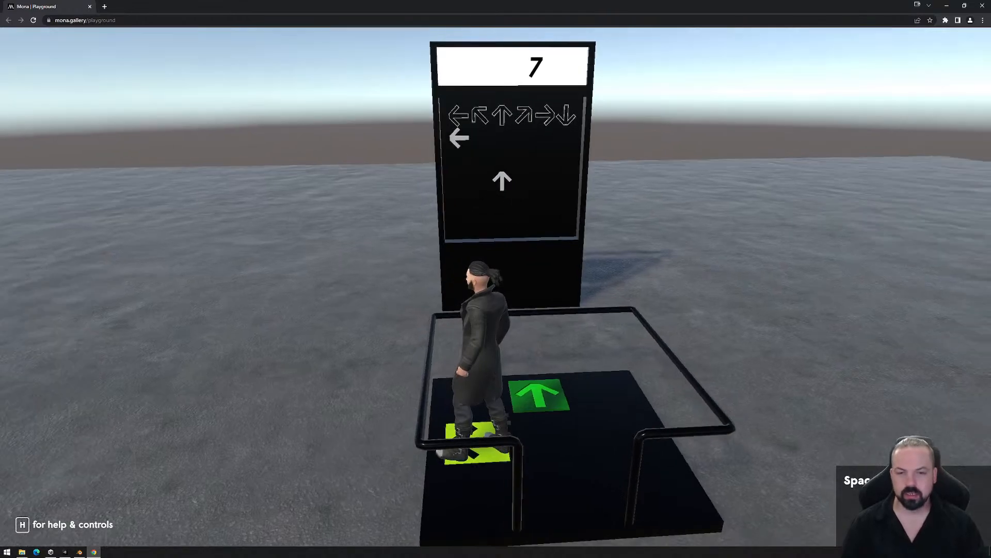
pyautogui.press('Escape')
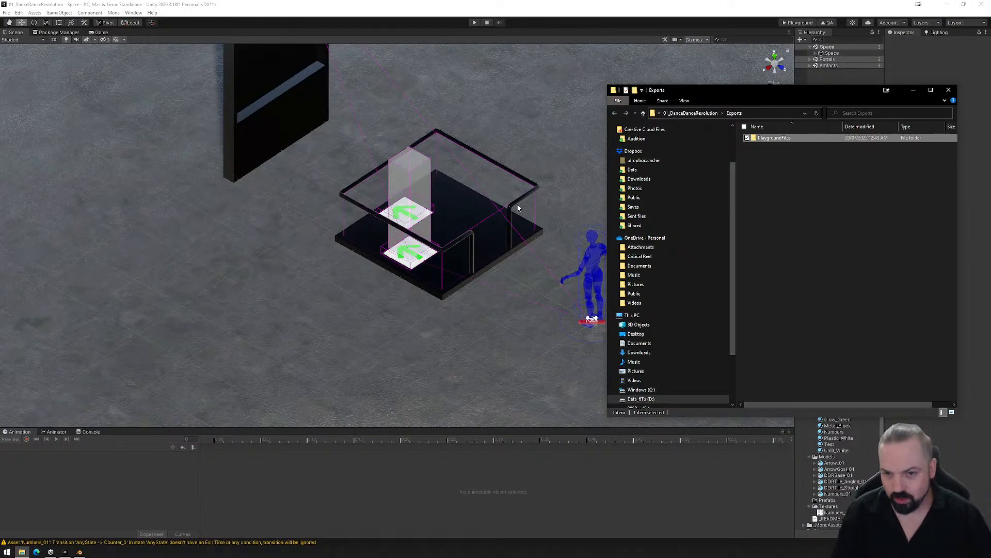
# - Delete the PlaygroundFiles folder from the Exports folder and close the file window
pyautogui.click(797, 256)
pyautogui.click(766, 140)
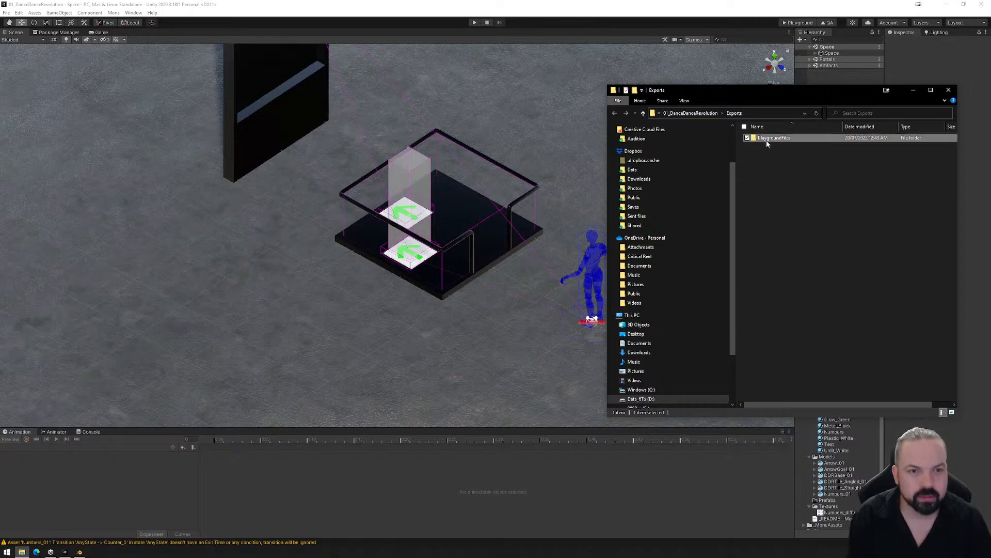
pyautogui.press('Delete')
pyautogui.press('Return')
pyautogui.click(947, 93)
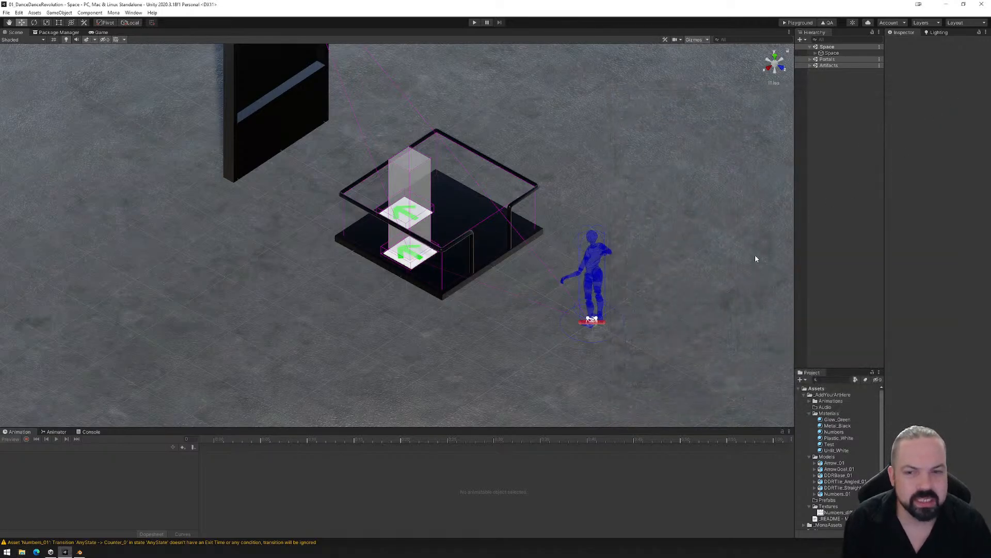
pyautogui.keyDown('alt'); pyautogui.moveTo(453, 278); pyautogui.dragTo(479, 294); pyautogui.keyUp('alt')
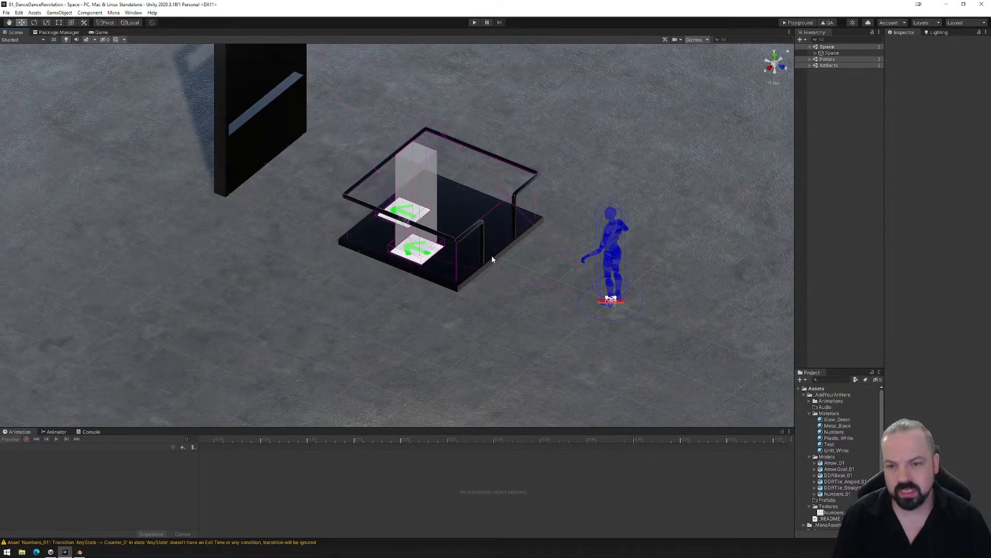
# - Examine R_ScoreCheck's box collider against the arrow tiles and floor at the start of the ScoreBox_Idle clip
pyautogui.click(442, 249)
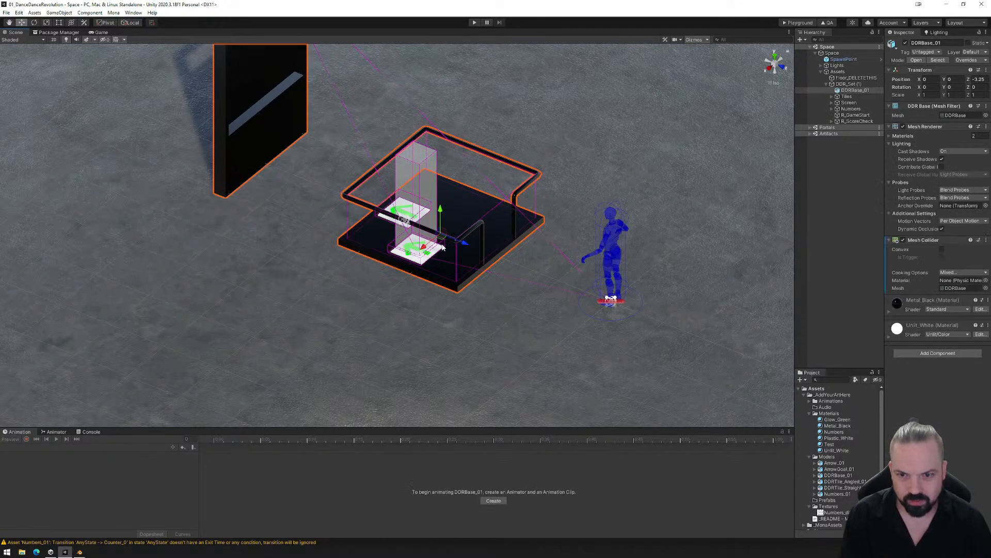
pyautogui.click(442, 248)
pyautogui.click(442, 241)
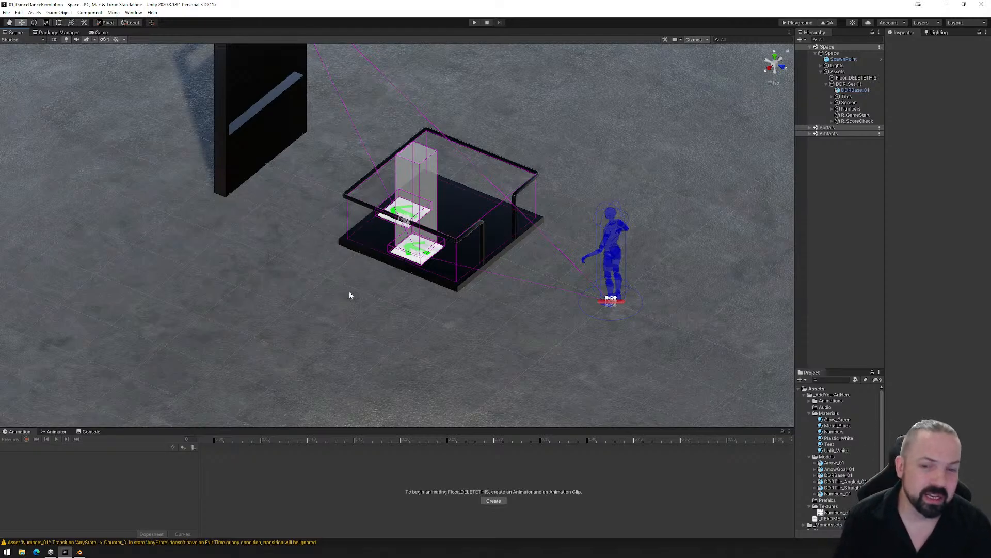
pyautogui.keyDown('alt'); pyautogui.moveTo(404, 290); pyautogui.dragTo(476, 287); pyautogui.keyUp('alt')
pyautogui.scroll(10, 469, 284)
pyautogui.moveTo(469, 287); pyautogui.dragTo(465, 330, button='middle')
pyautogui.keyDown('alt'); pyautogui.moveTo(464, 330); pyautogui.dragTo(587, 288); pyautogui.keyUp('alt')
pyautogui.click(849, 122)
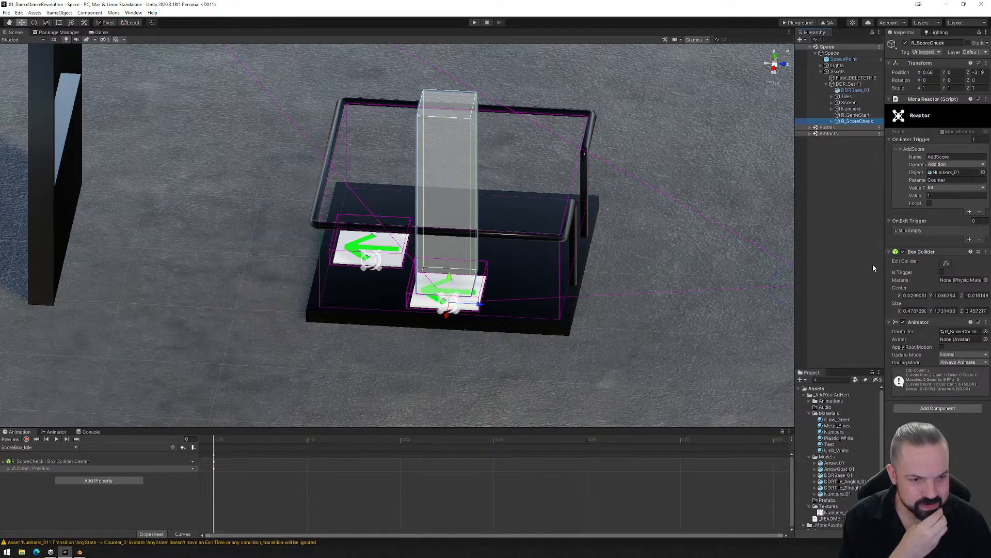
pyautogui.moveTo(212, 445)
pyautogui.mouseDown()
pyautogui.moveTo(270, 437)
pyautogui.moveTo(218, 444)
pyautogui.mouseUp()
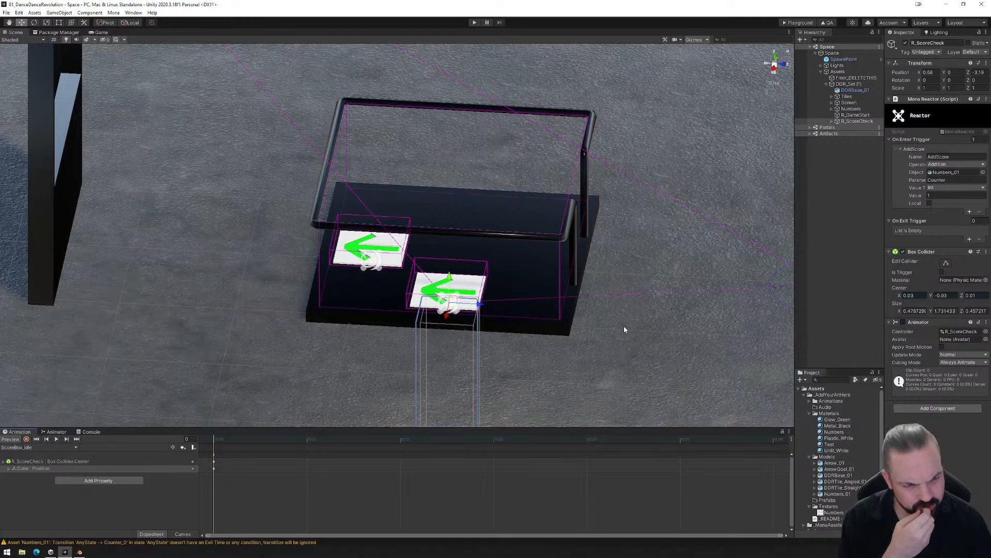
pyautogui.click(946, 265)
pyautogui.moveTo(643, 356); pyautogui.dragTo(578, 311, button='right')
pyautogui.moveTo(570, 345); pyautogui.dragTo(550, 224, button='middle')
pyautogui.scroll(-2, 552, 224)
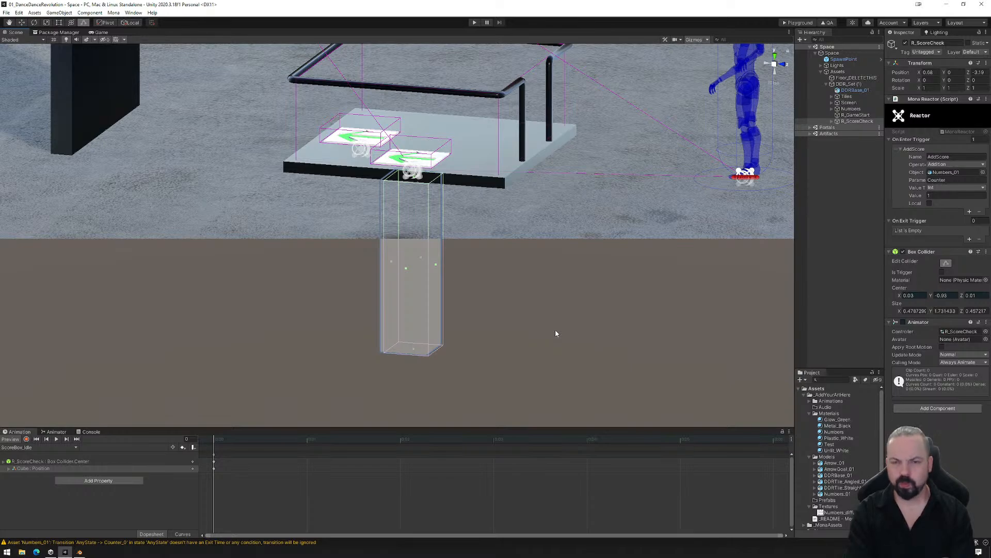
# - Lower the R_ScoreCheck object below the dance platform to a Y position of -1.905
pyautogui.click(844, 97)
pyautogui.click(832, 97)
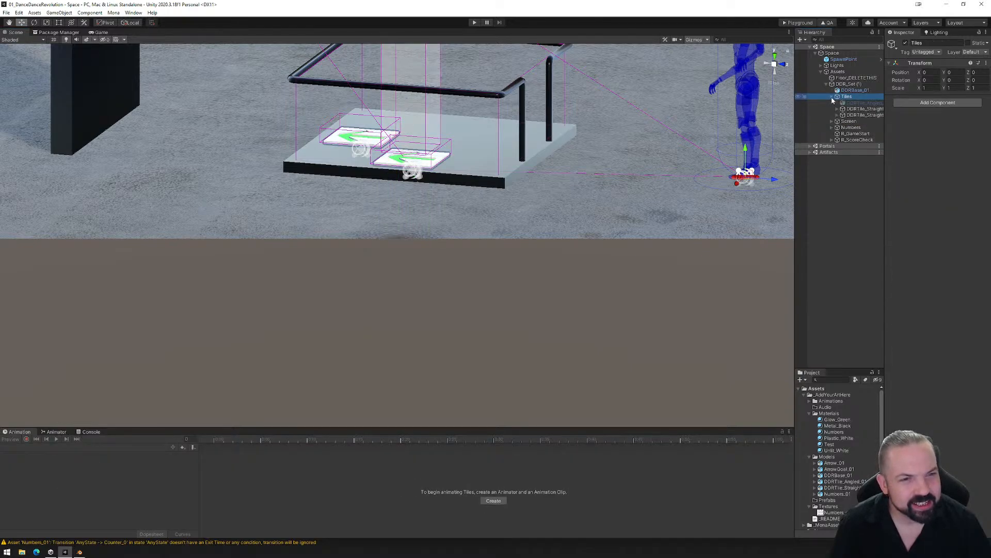
pyautogui.press('f')
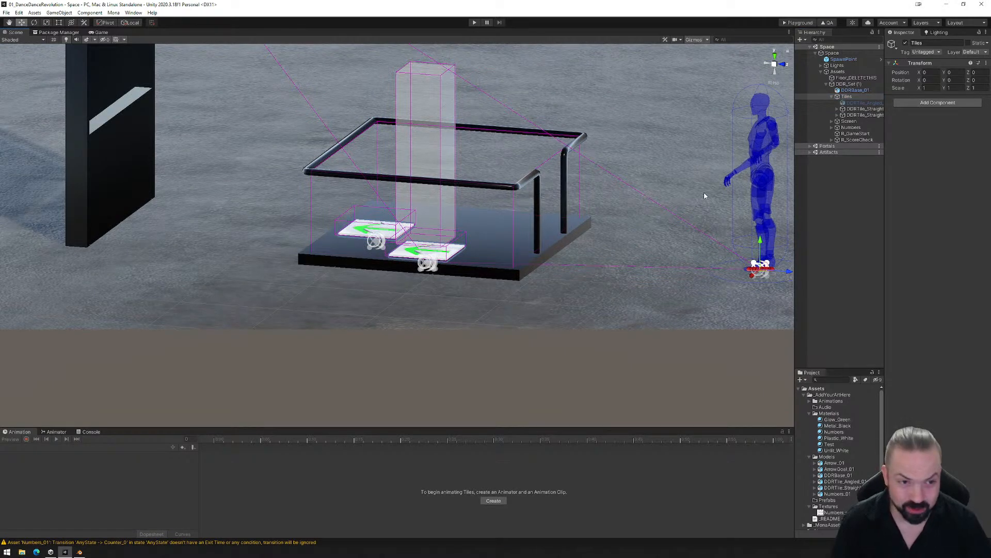
pyautogui.click(857, 139)
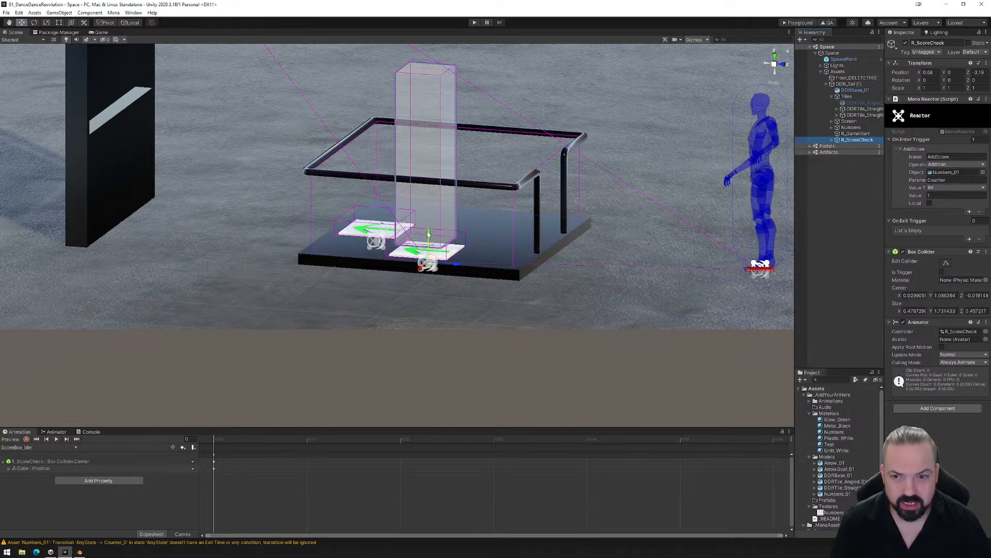
pyautogui.moveTo(431, 235); pyautogui.dragTo(462, 425)
pyautogui.keyDown('alt'); pyautogui.moveTo(544, 355); pyautogui.dragTo(489, 343); pyautogui.keyUp('alt')
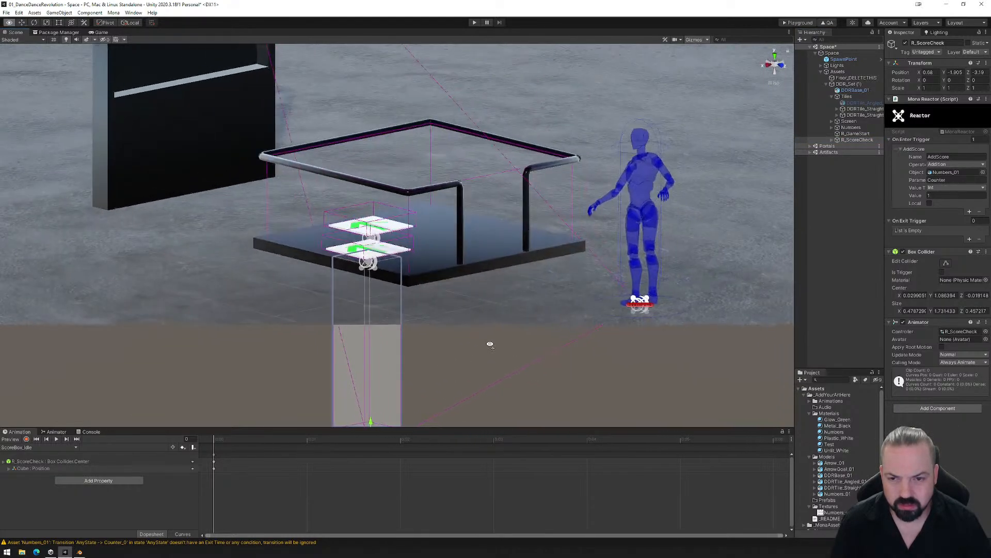
pyautogui.moveTo(489, 343); pyautogui.dragTo(540, 238, button='middle')
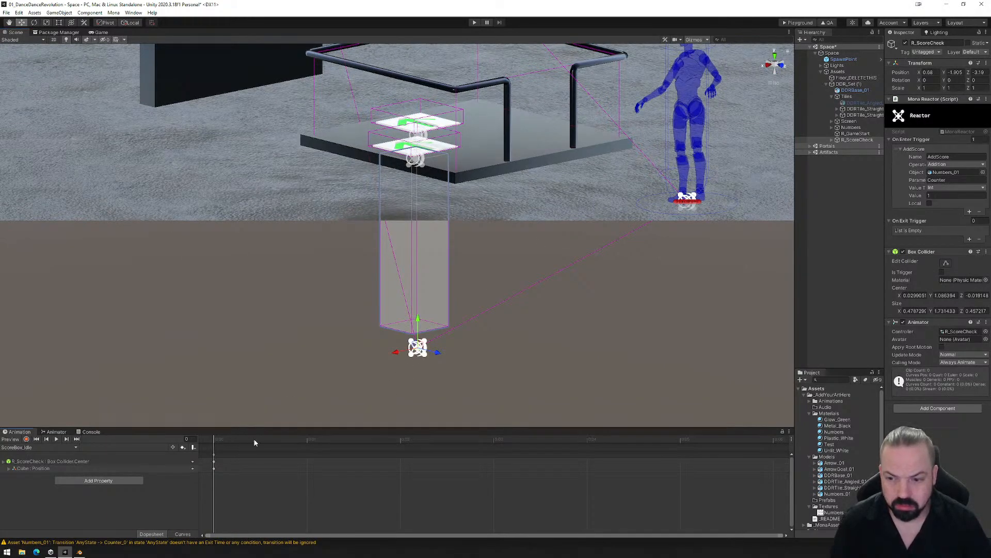
# - Preview the ScoreBox_Idle and ScoreBox_Play clips to check the collider's height relative to the floor over time
pyautogui.click(294, 441)
pyautogui.moveTo(295, 455); pyautogui.dragTo(208, 458)
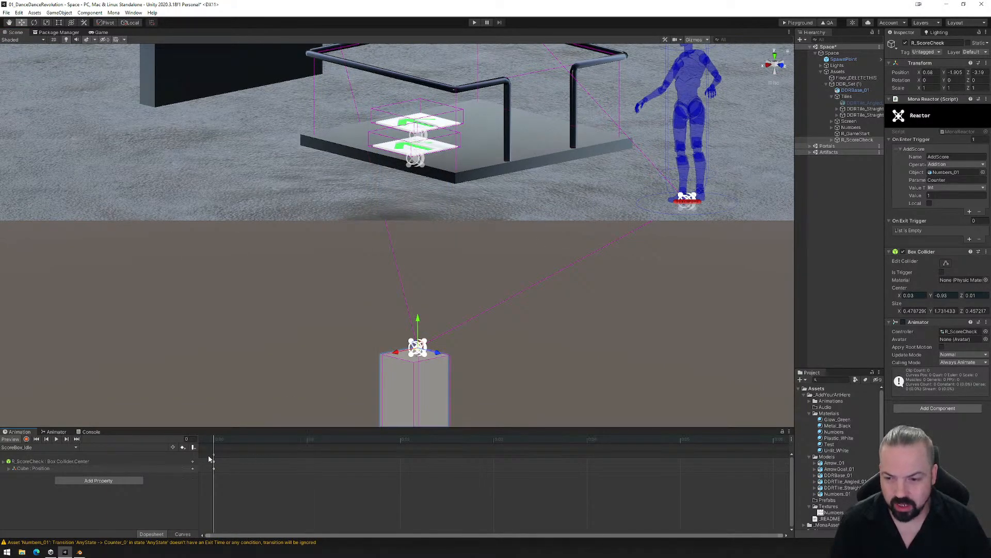
pyautogui.click(51, 448)
pyautogui.click(31, 461)
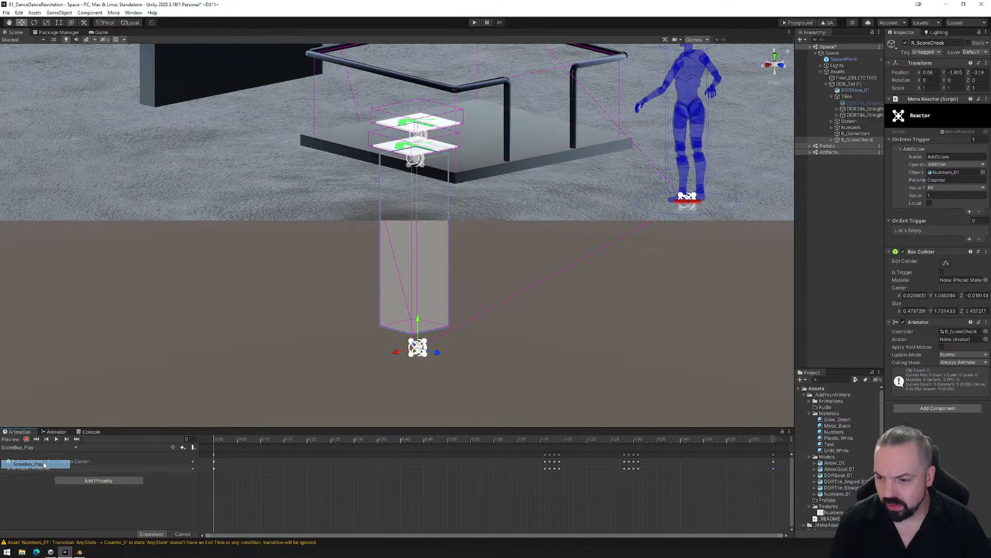
pyautogui.click(228, 442)
pyautogui.moveTo(228, 442); pyautogui.dragTo(553, 441)
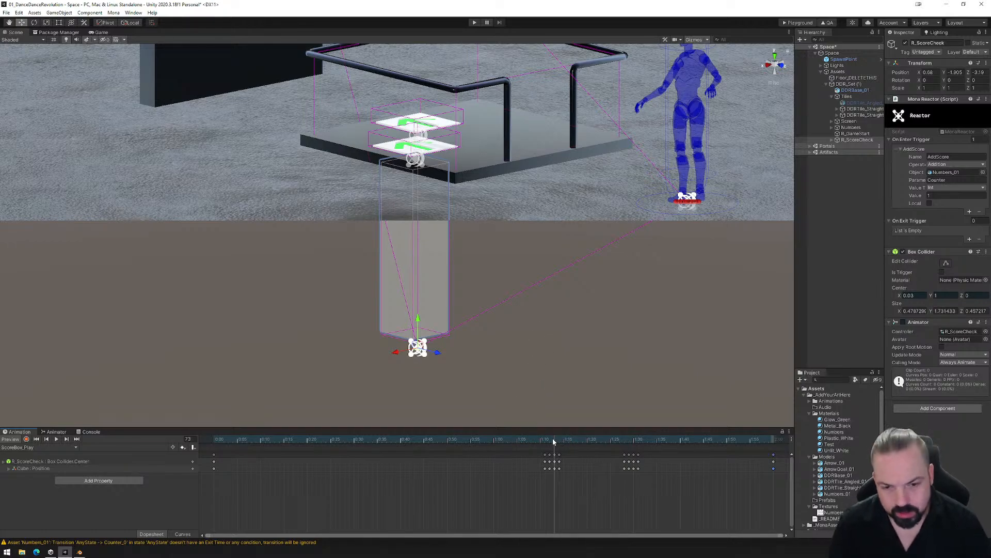
pyautogui.moveTo(478, 442); pyautogui.dragTo(216, 445)
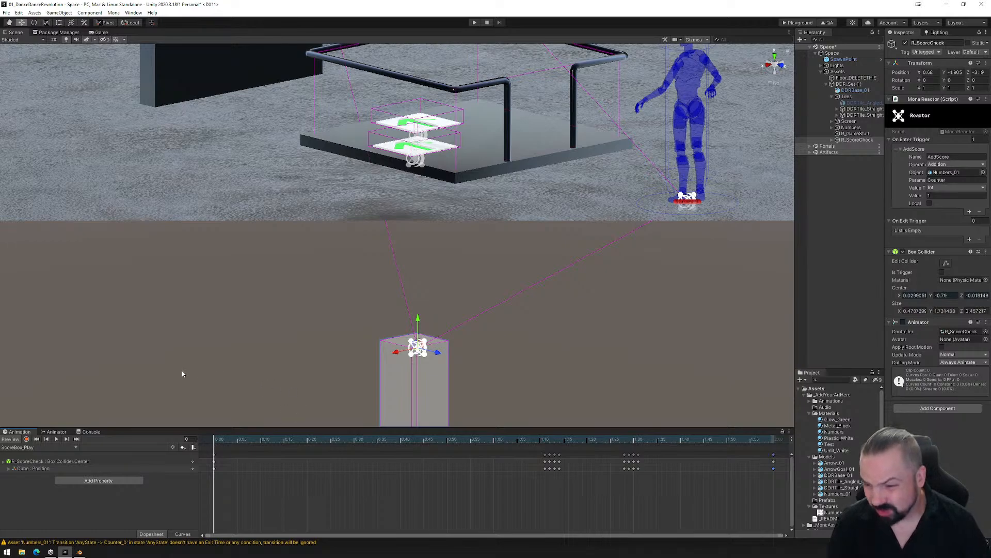
# - Record a box collider center Y of 2.9 for R_ScoreCheck at frame 72 of the ScoreBox_Play clip
pyautogui.click(27, 439)
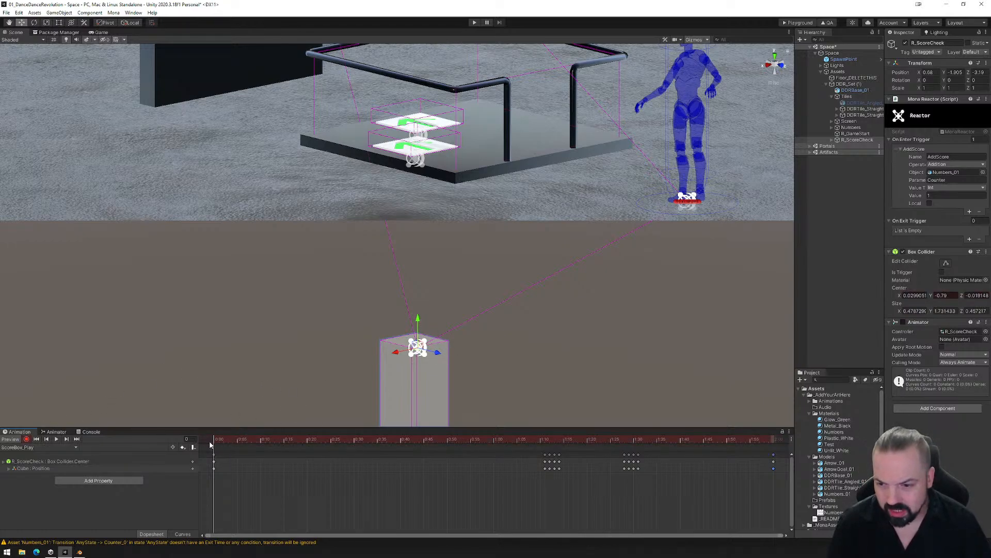
pyautogui.moveTo(210, 444); pyautogui.dragTo(550, 442)
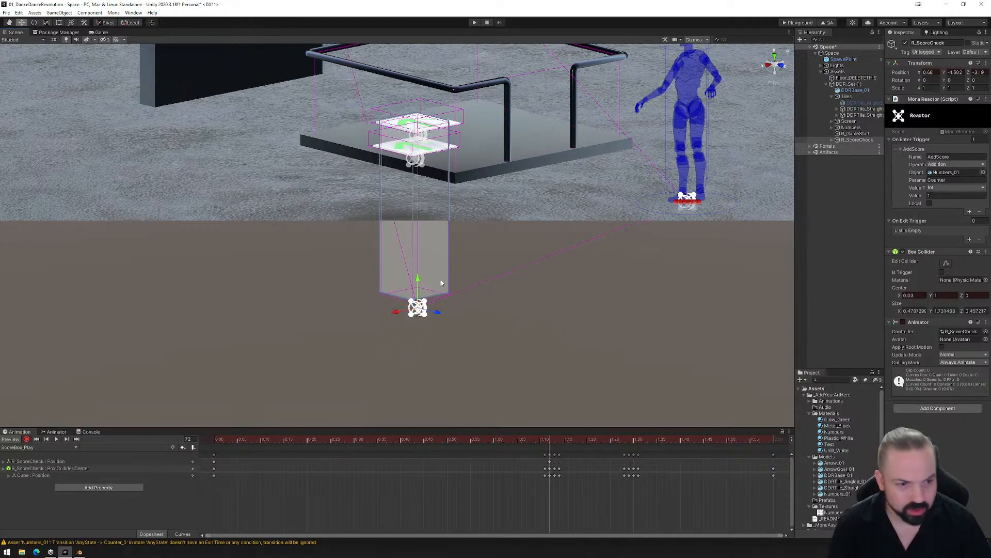
pyautogui.click(946, 263)
pyautogui.click(954, 295)
pyautogui.write('2.81')
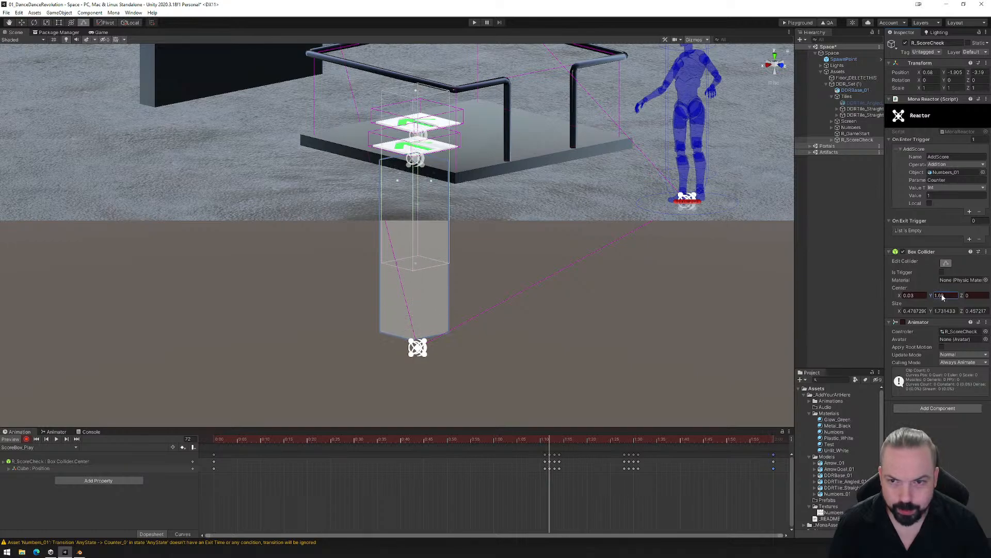
pyautogui.press('BackSpace')
pyautogui.press('BackSpace')
pyautogui.write('9')
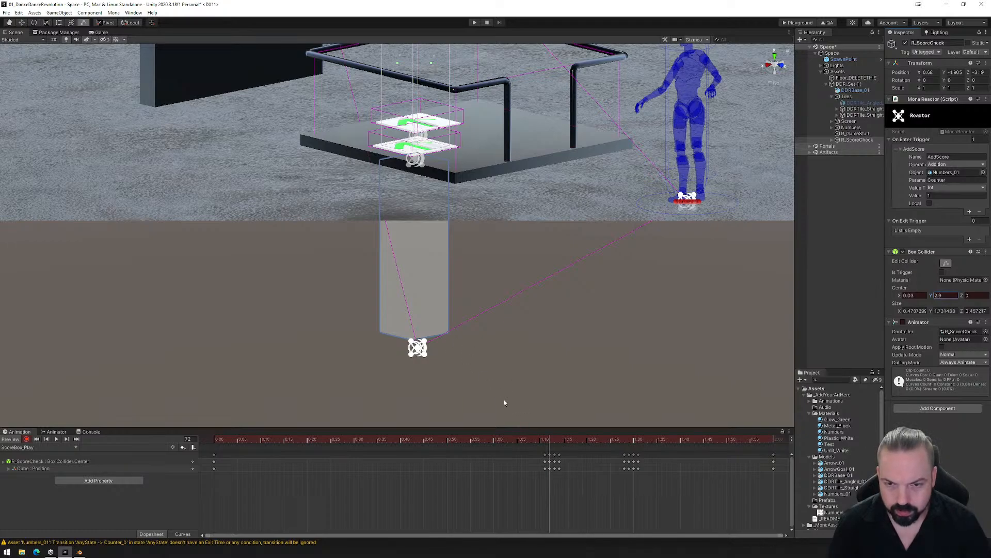
# - Copy the raised collider key from frame 72 to frame 73 and check the lowered position at frame 74
pyautogui.click(551, 465)
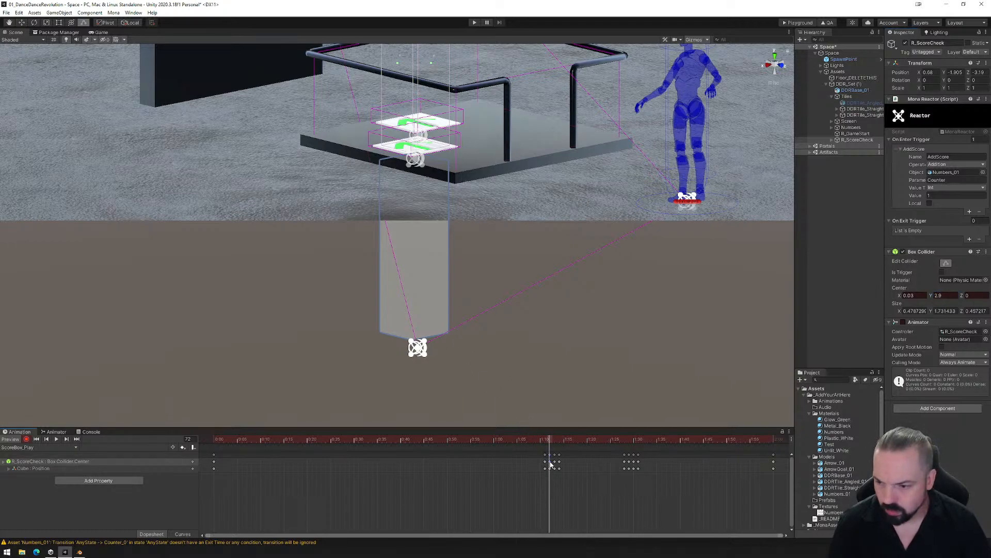
pyautogui.click(553, 439)
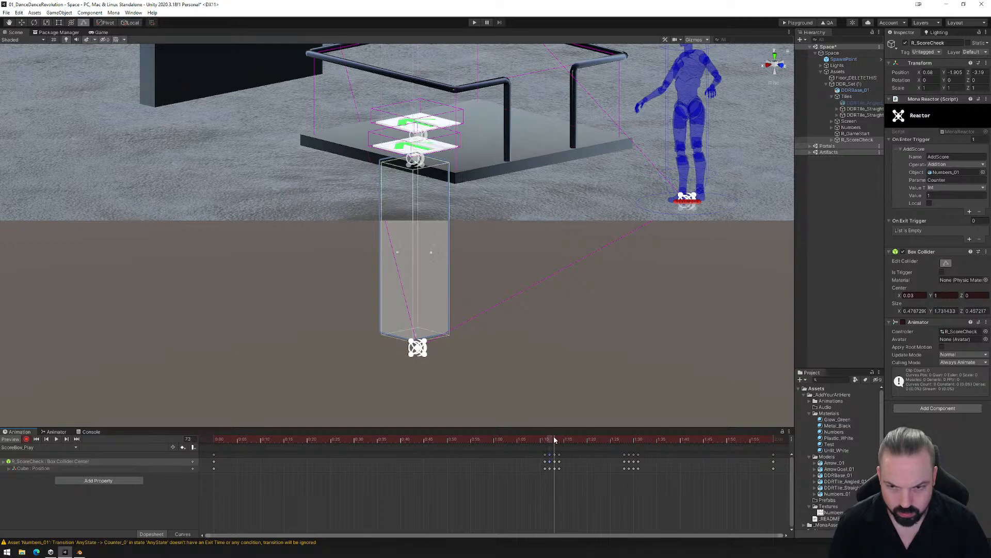
pyautogui.click(561, 439)
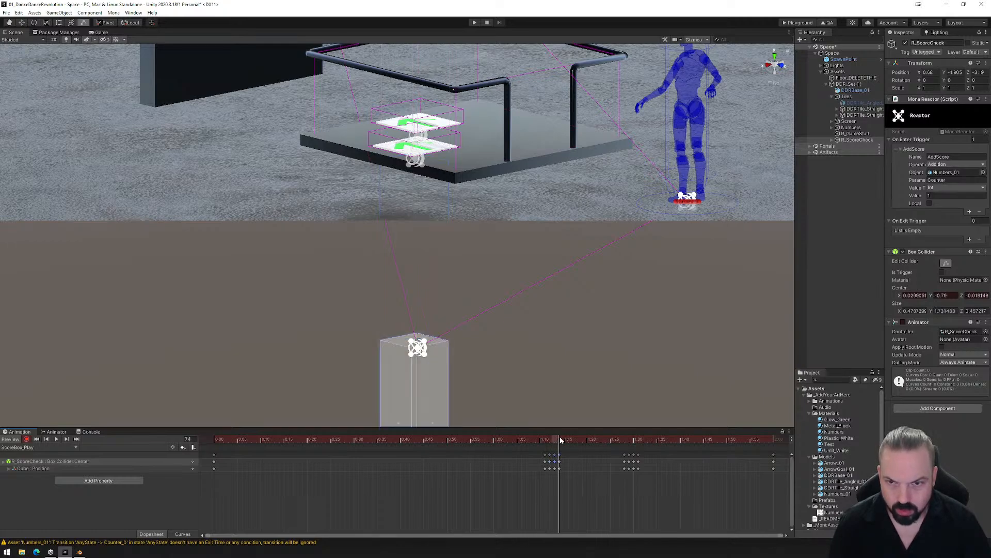
# - Set the collider's center Y to 2.91 at frame 89 and copy that key to frame 90
pyautogui.moveTo(560, 438); pyautogui.dragTo(628, 440)
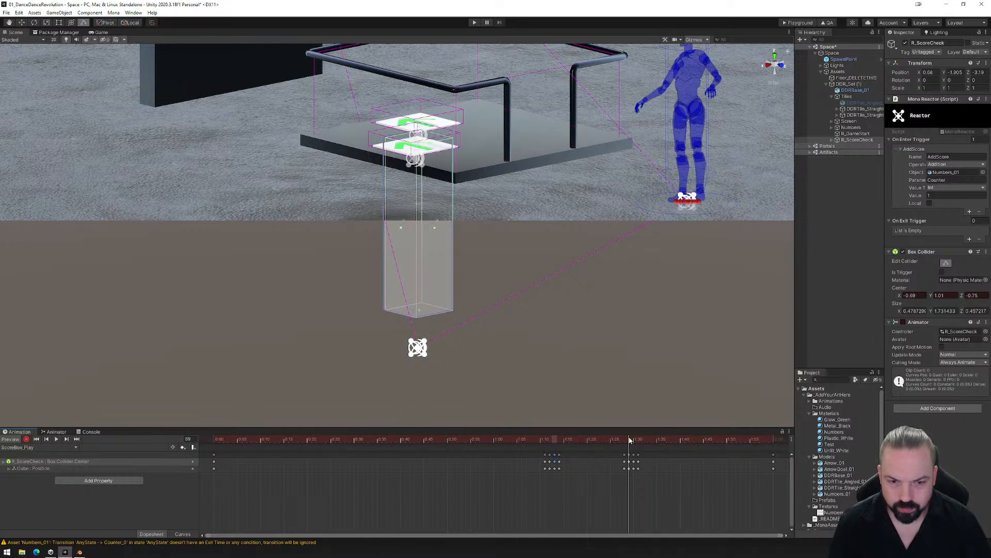
pyautogui.keyDown('alt'); pyautogui.moveTo(408, 305); pyautogui.dragTo(590, 302); pyautogui.keyUp('alt')
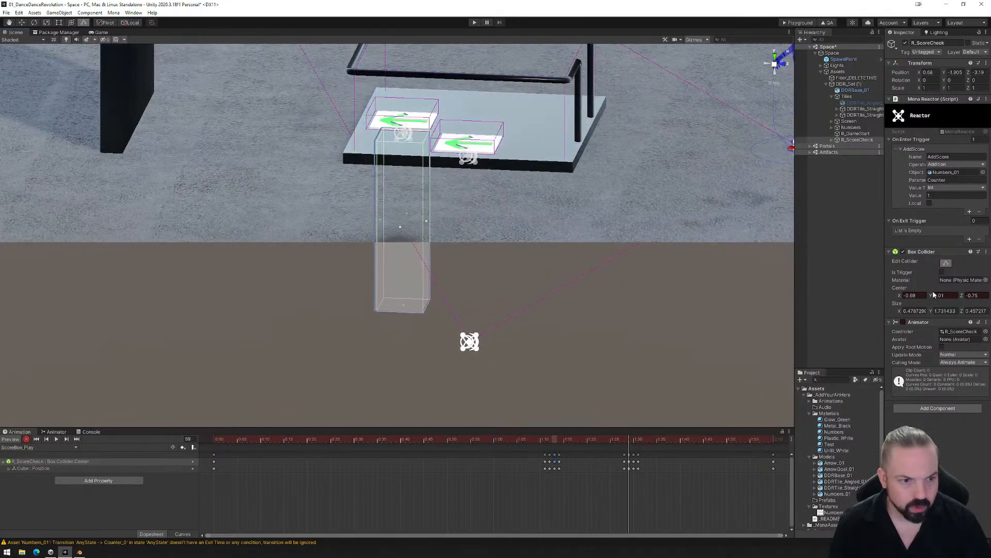
pyautogui.moveTo(932, 296); pyautogui.dragTo(956, 293)
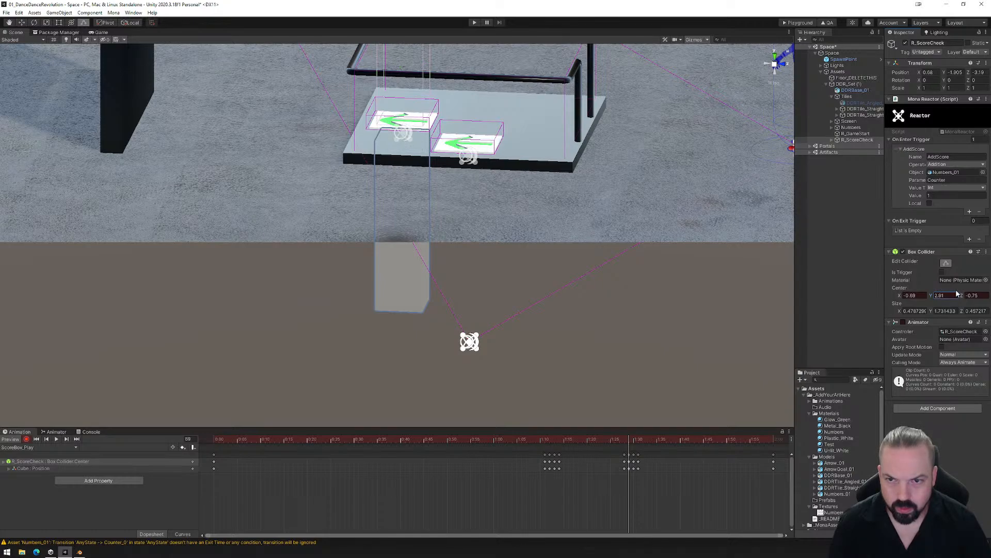
pyautogui.click(629, 462)
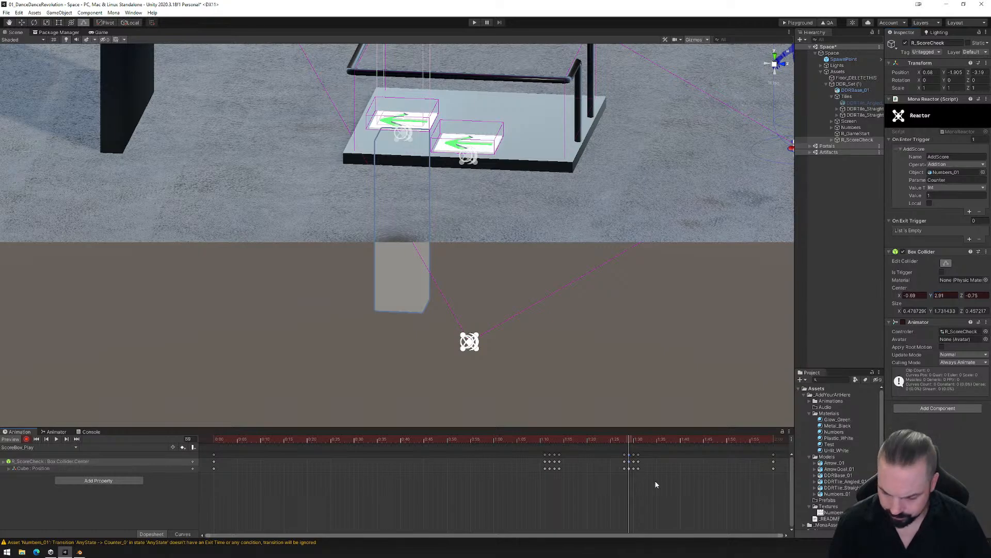
pyautogui.moveTo(631, 440); pyautogui.dragTo(635, 440)
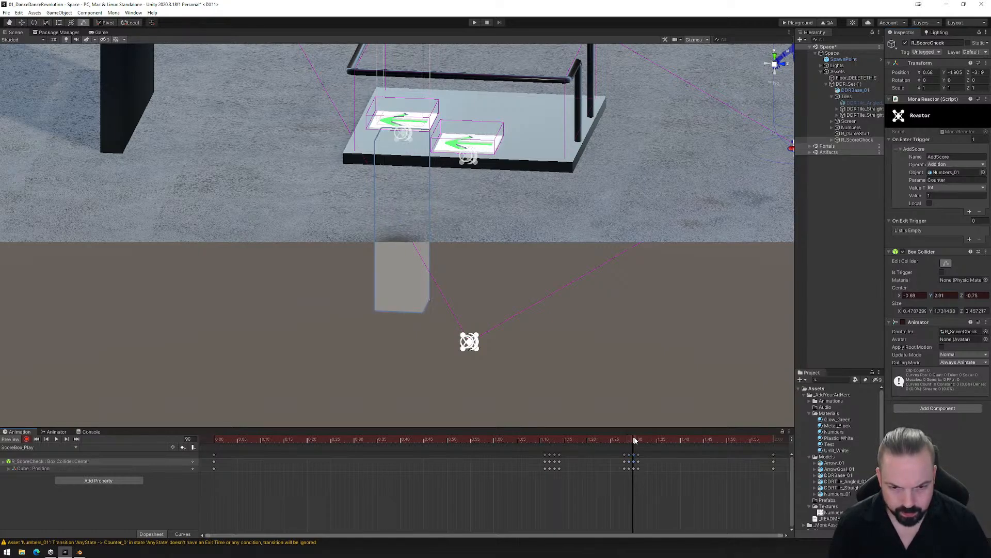
pyautogui.moveTo(677, 442)
pyautogui.mouseDown()
pyautogui.moveTo(714, 440)
pyautogui.moveTo(685, 440)
pyautogui.mouseUp()
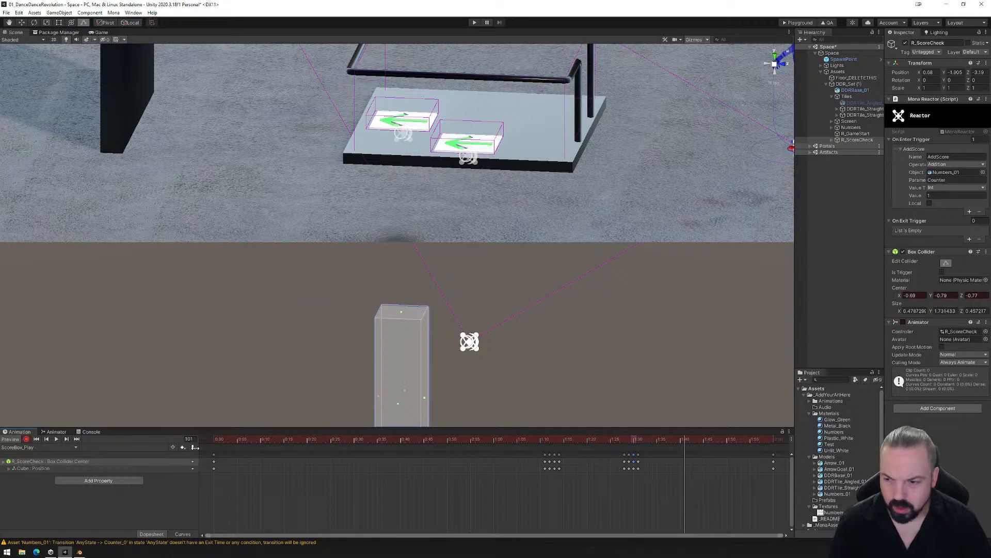
# - Delete the translucent cube nested under R_ScoreCheck
pyautogui.click(838, 139)
pyautogui.click(853, 146)
pyautogui.press('Delete')
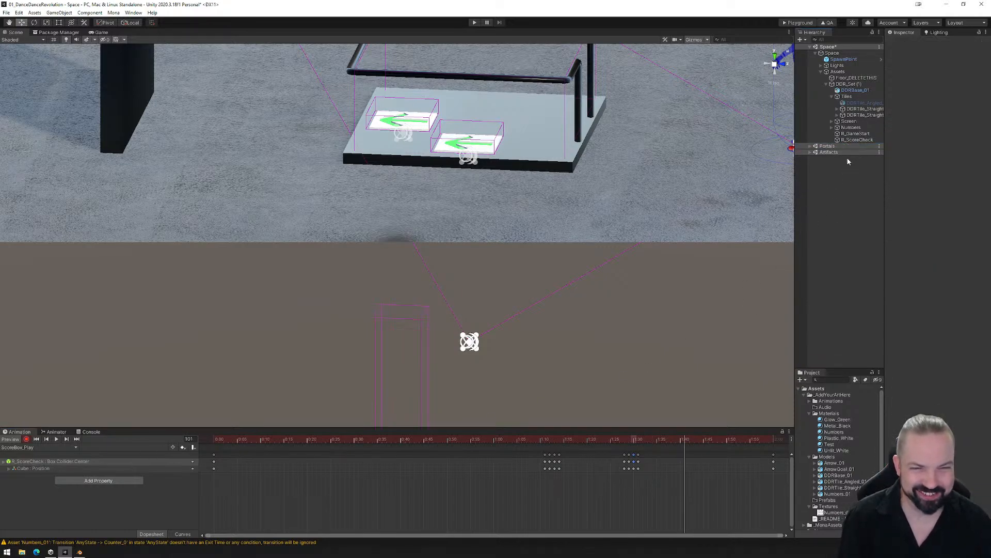
# - Remove the missing Cube position property from both the ScoreBox_Play and ScoreBox_Idle clips
pyautogui.click(60, 468)
pyautogui.rightClick(47, 468)
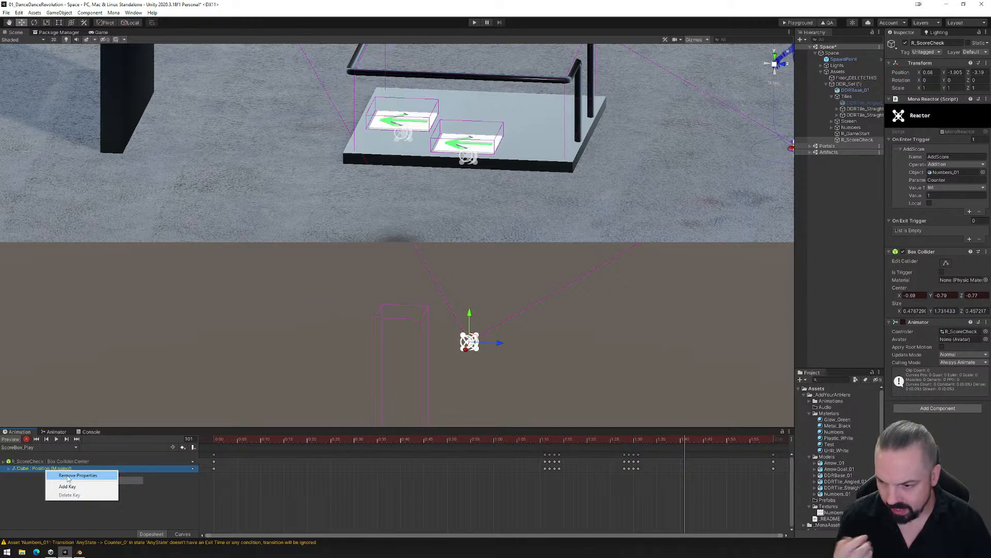
pyautogui.click(69, 476)
pyautogui.click(44, 450)
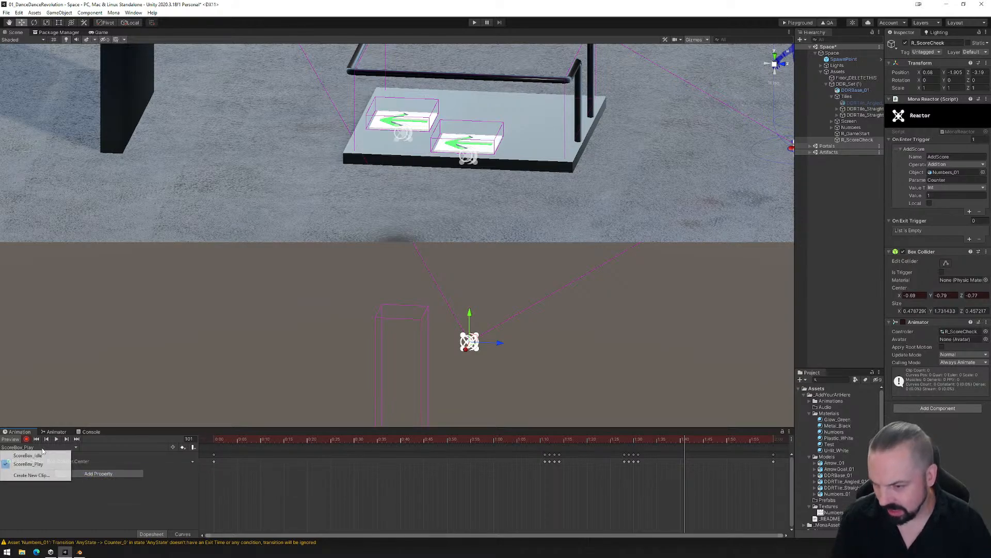
pyautogui.click(42, 461)
pyautogui.rightClick(50, 470)
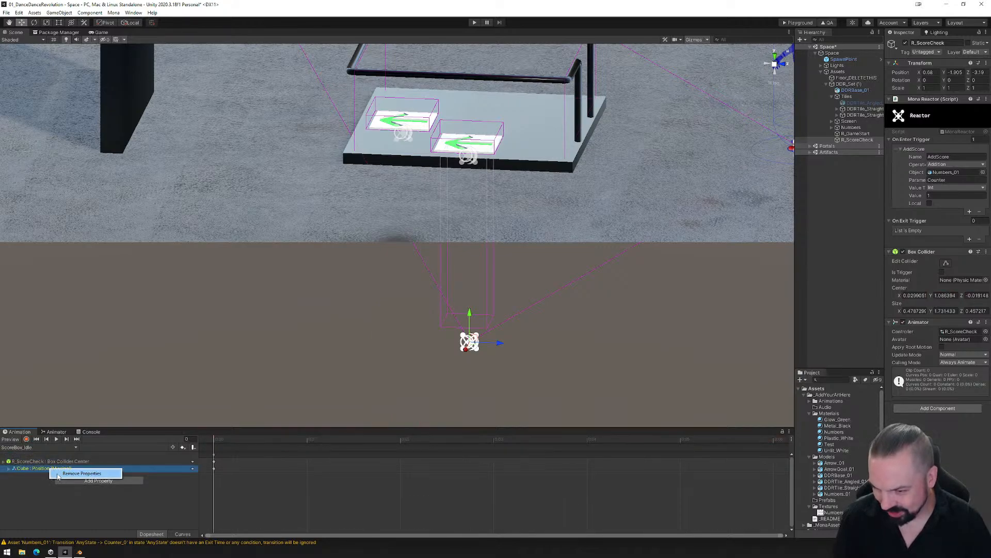
pyautogui.click(69, 476)
# - Show the ScoreBox_Play clip at its first frame to check the collider, and save the scene
pyautogui.click(41, 448)
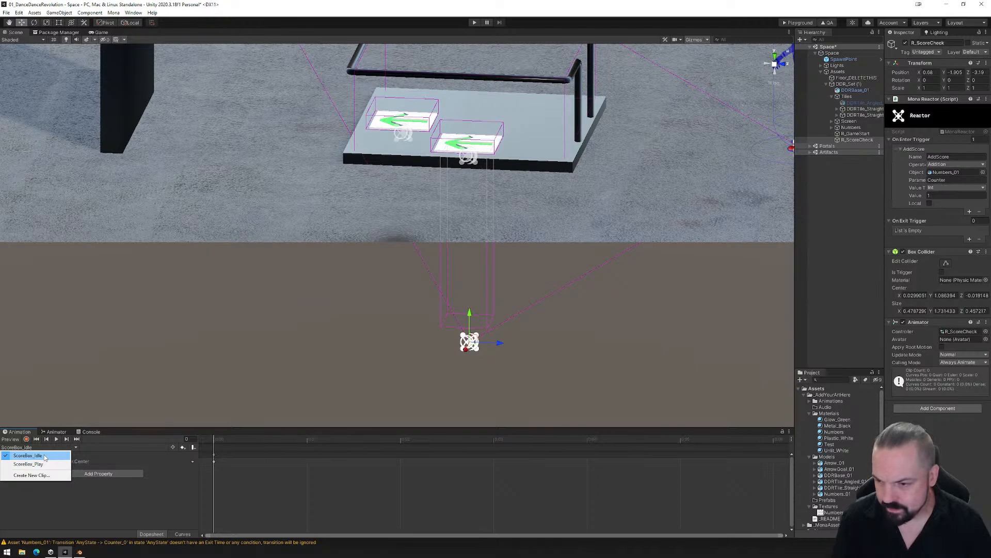
pyautogui.click(41, 464)
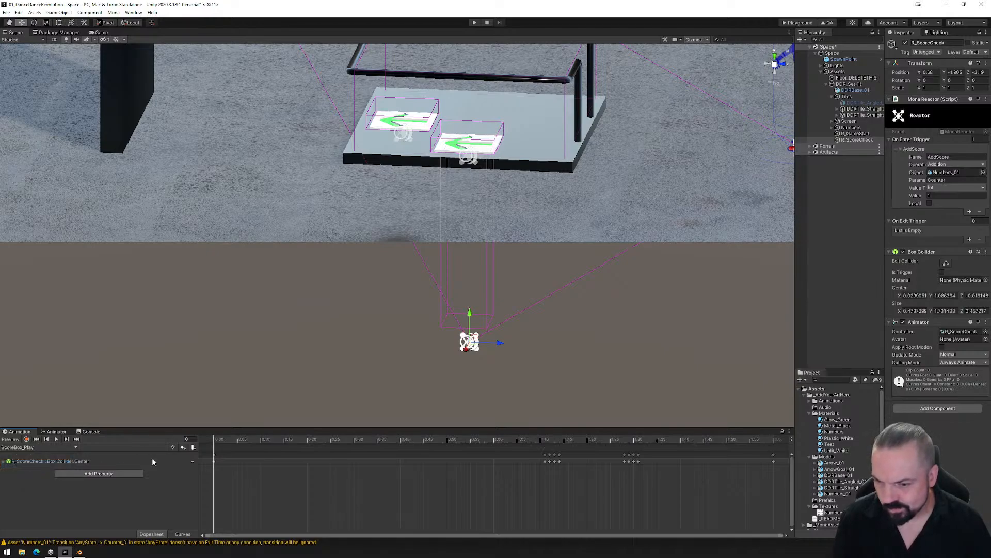
pyautogui.moveTo(214, 445)
pyautogui.mouseDown()
pyautogui.moveTo(773, 439)
pyautogui.moveTo(288, 439)
pyautogui.moveTo(214, 429)
pyautogui.mouseUp()
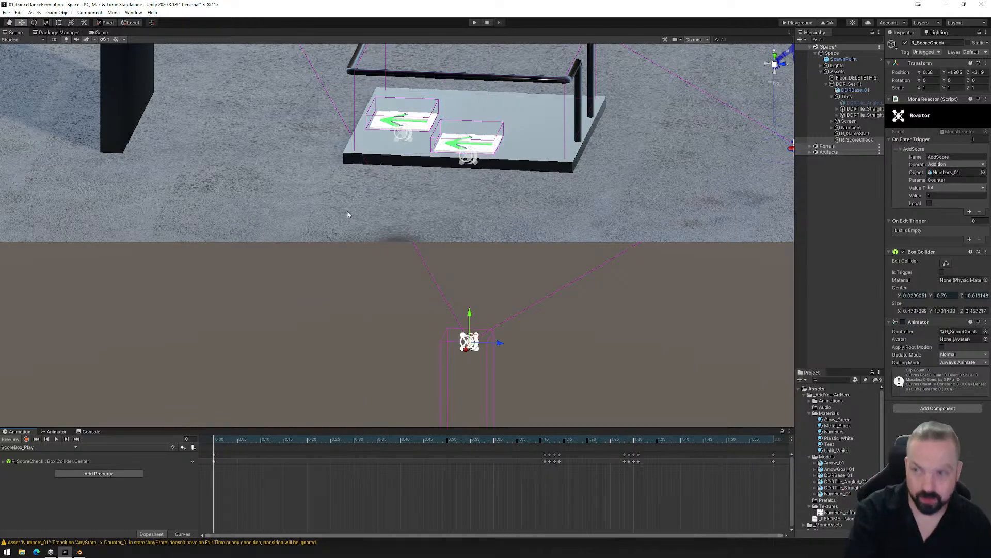
pyautogui.click(7, 12)
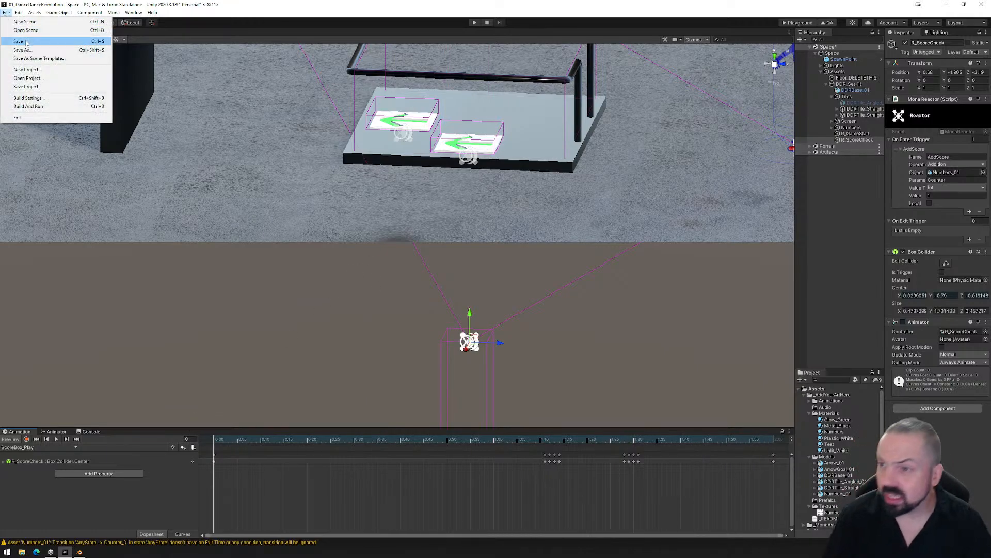
pyautogui.click(18, 40)
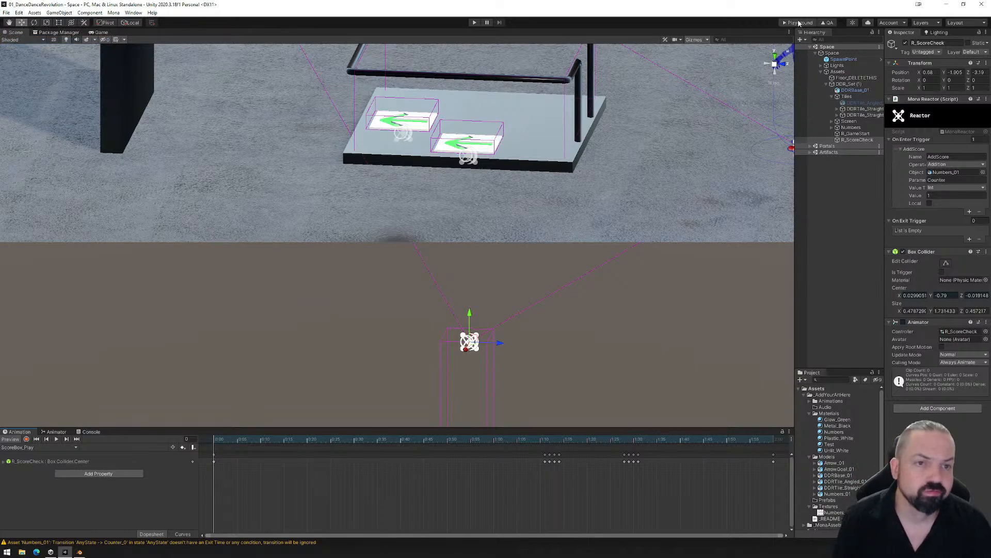
# - Build the space for the Mona Playground, load the exported PlaygroundFiles folder in the browser, and walk the avatar toward the dance platform
pyautogui.click(798, 22)
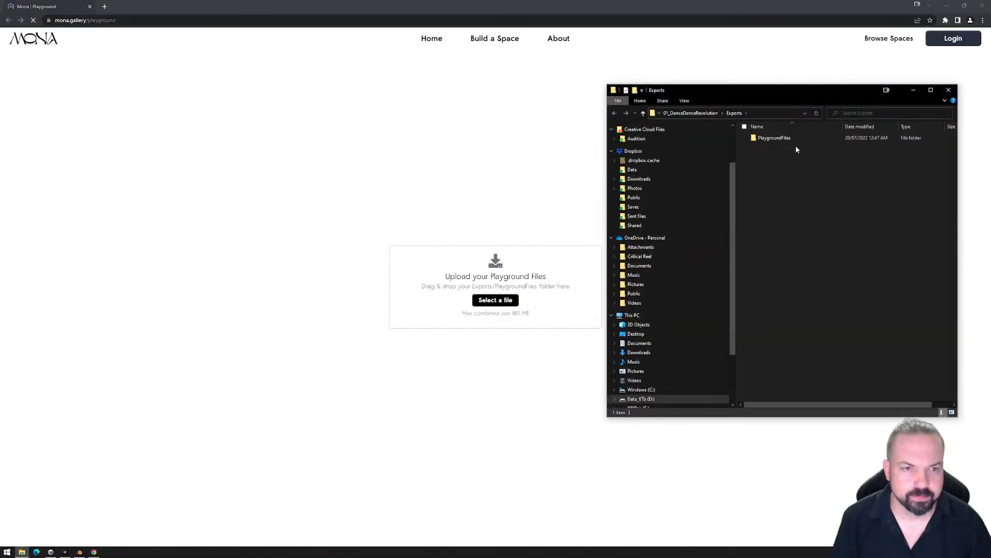
pyautogui.moveTo(782, 138); pyautogui.dragTo(426, 300)
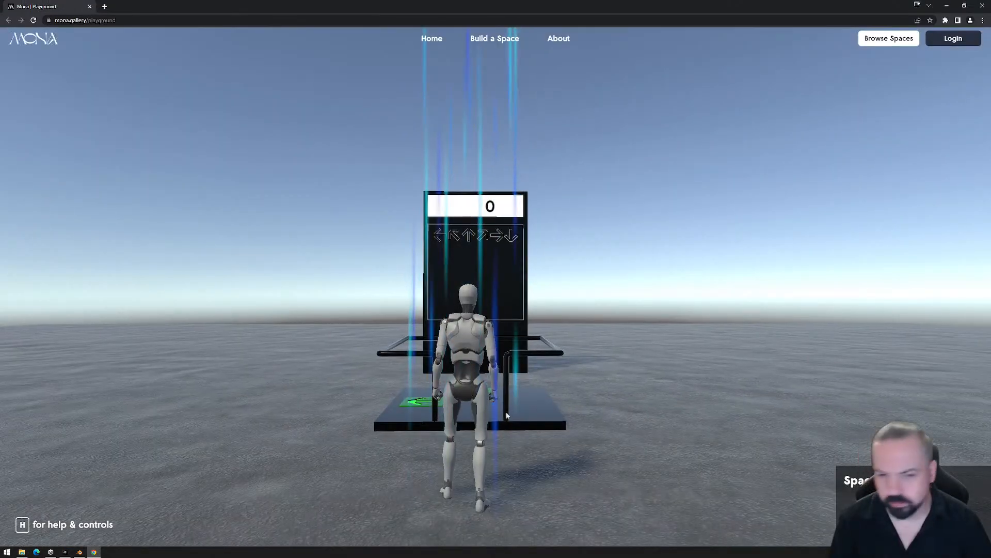
pyautogui.click(565, 385)
pyautogui.press('w')
pyautogui.press('w')
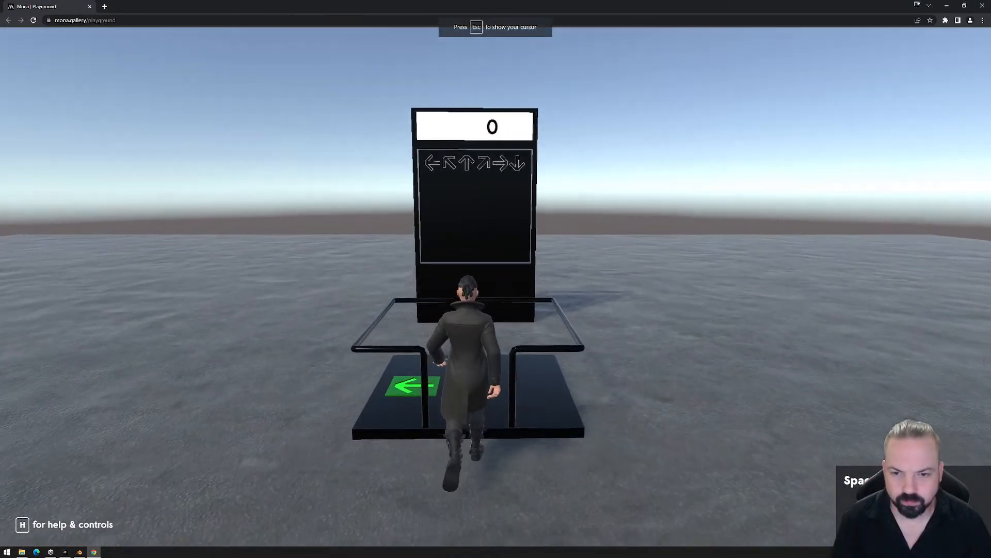
# - Step the avatar repeatedly on and off the left-arrow tile to test the score counter
pyautogui.press('a')
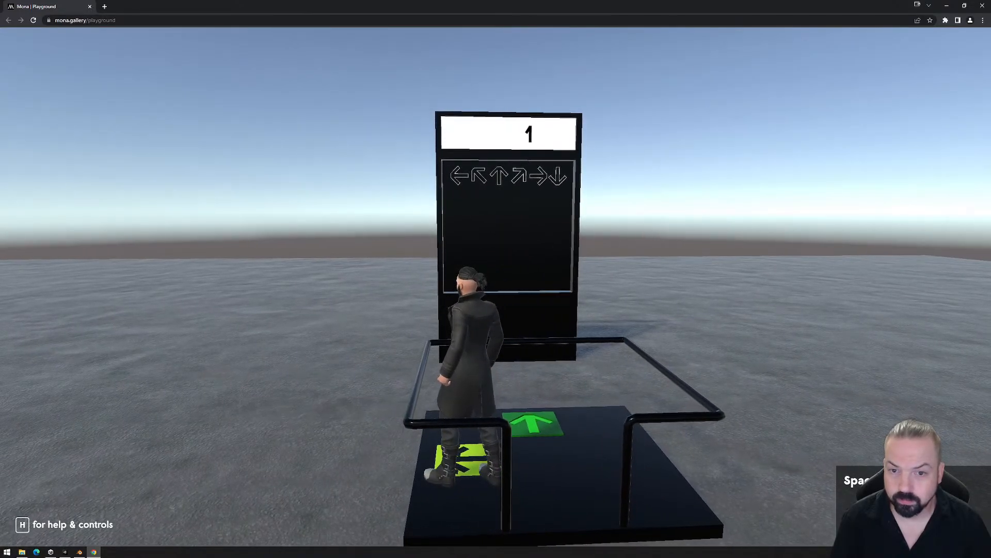
pyautogui.press('d')
pyautogui.press('a')
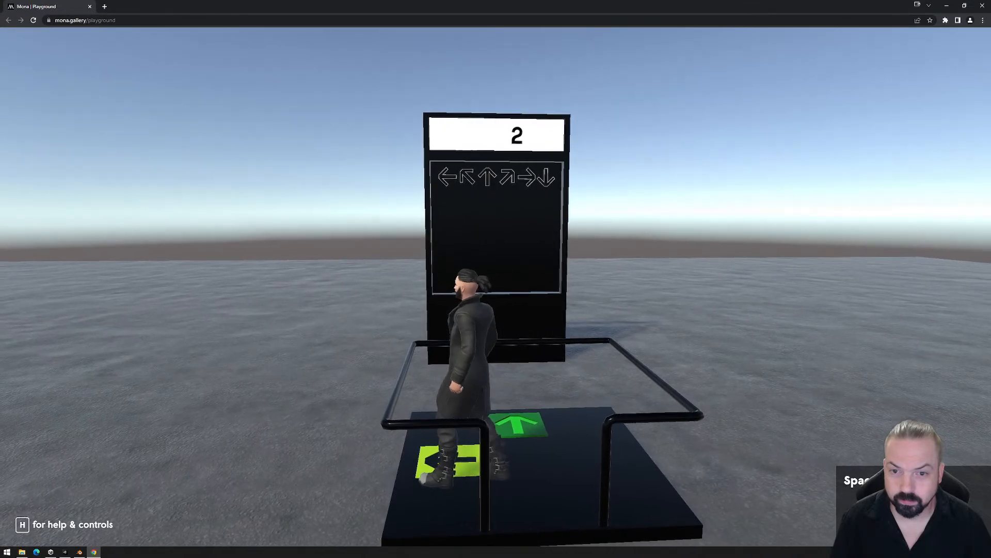
pyautogui.press('w')
pyautogui.press('d')
pyautogui.press('a')
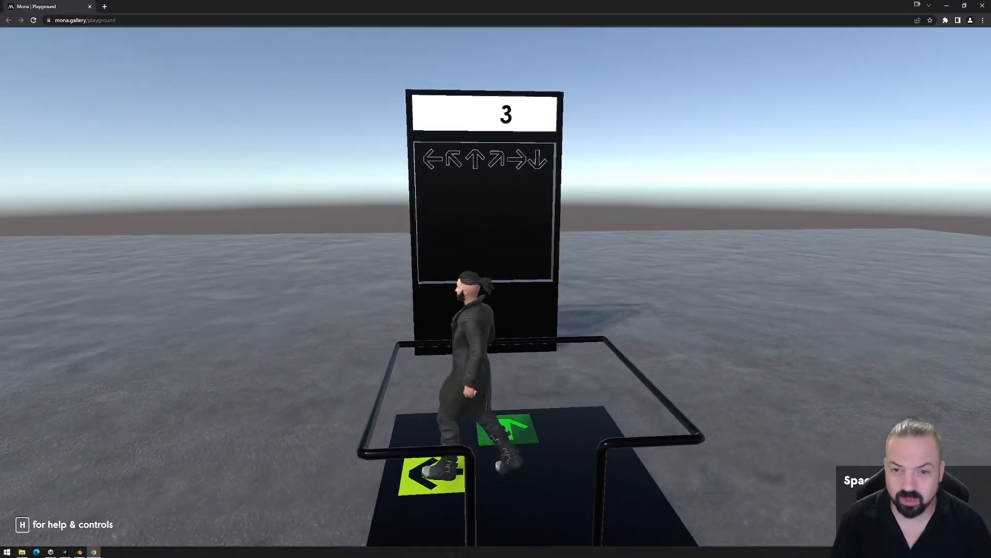
pyautogui.press('d')
pyautogui.press('w')
pyautogui.press('a')
pyautogui.press('s')
pyautogui.press('d')
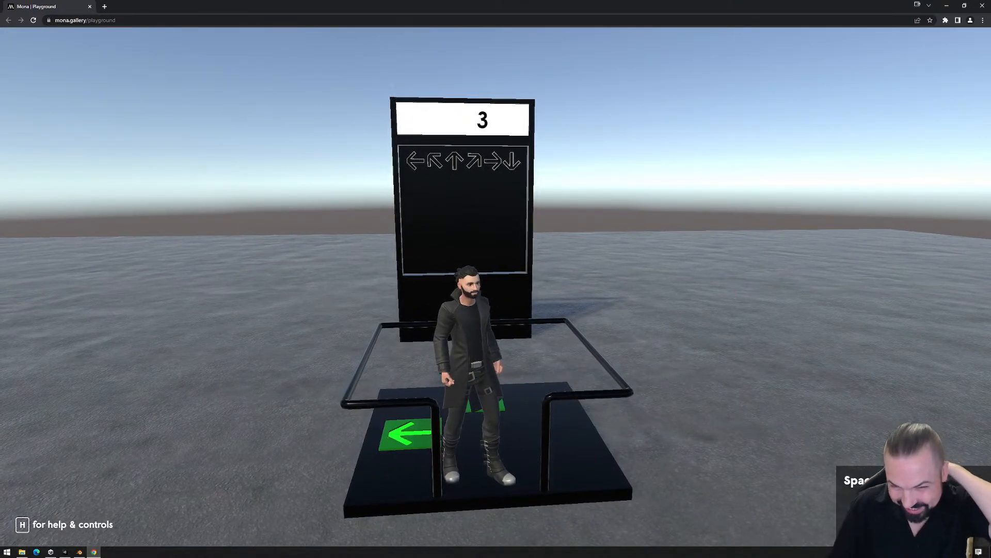
# - Move the avatar onto the up-arrow tile and back off the tiles to test whether it affects scoring
pyautogui.press('w')
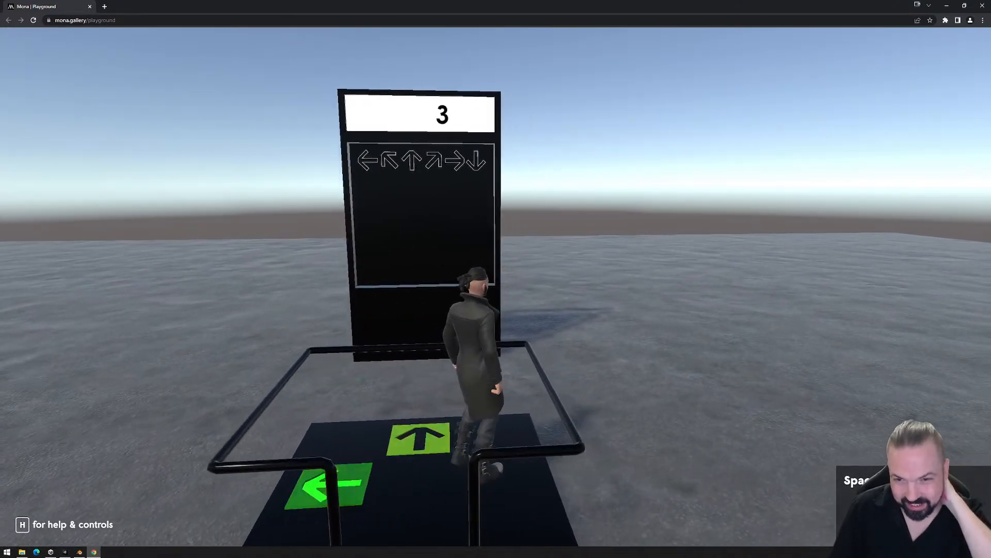
pyautogui.press('s')
pyautogui.press('a')
pyautogui.press('w')
pyautogui.press('d')
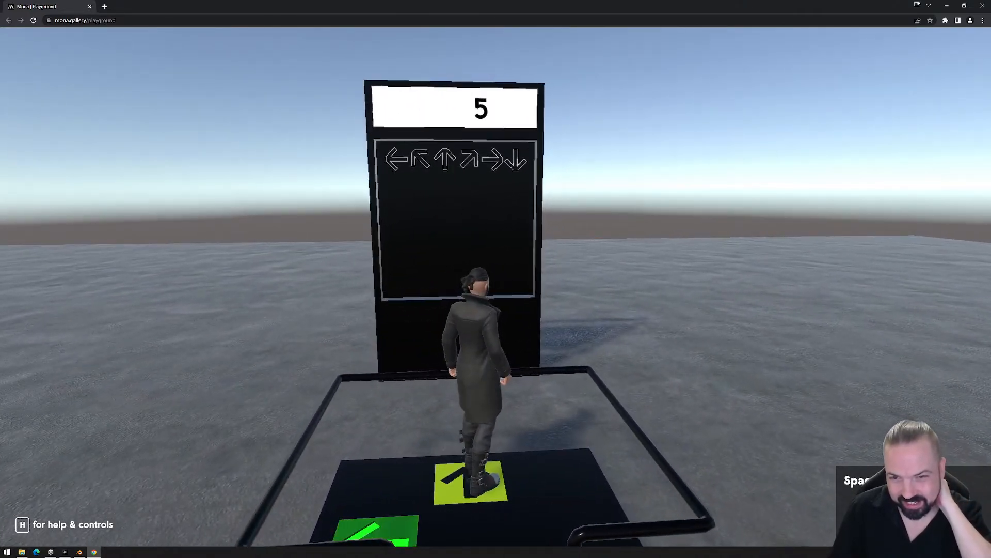
pyautogui.press('s')
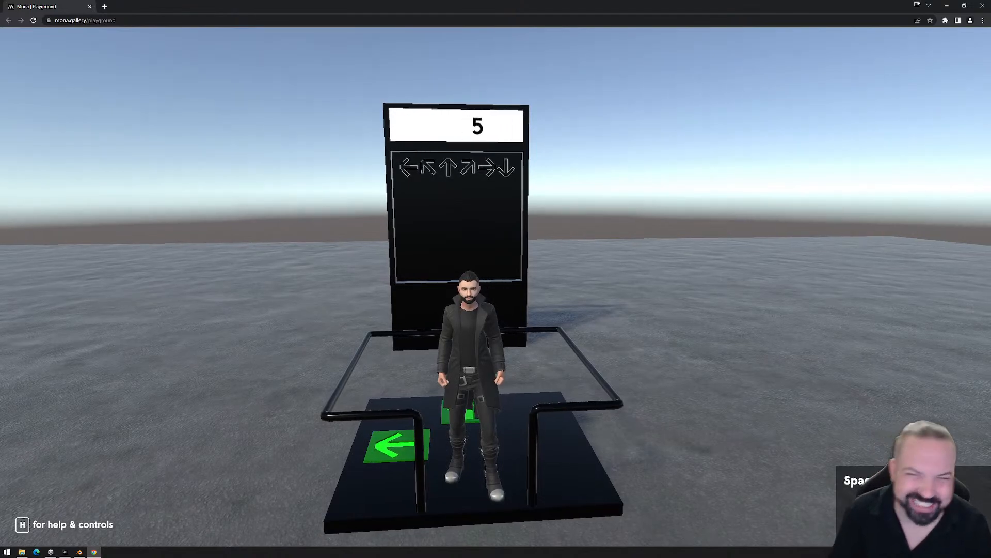
# - Leave the Playground test, delete the PlaygroundFiles folder from Exports, and close that folder window
pyautogui.press('Escape')
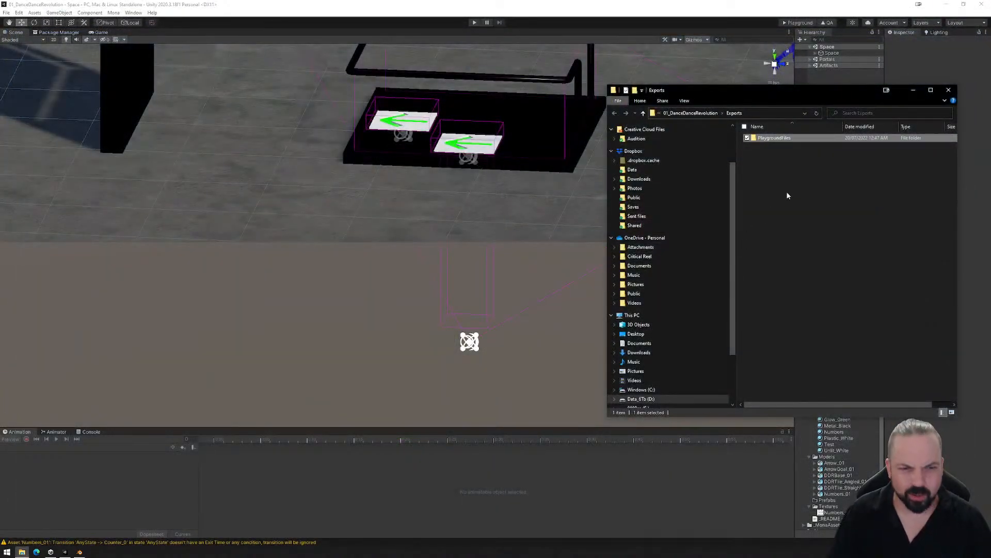
pyautogui.press('Delete')
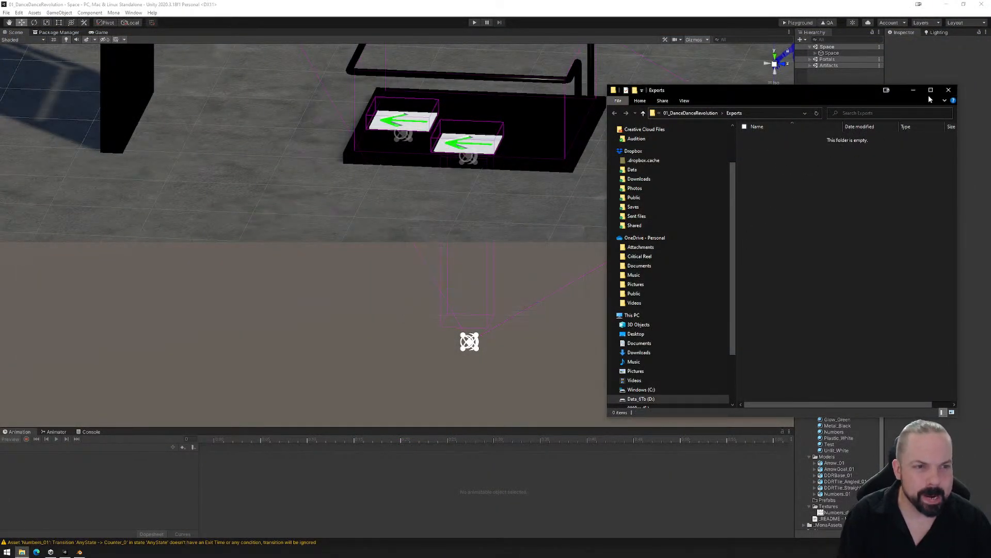
pyautogui.click(948, 90)
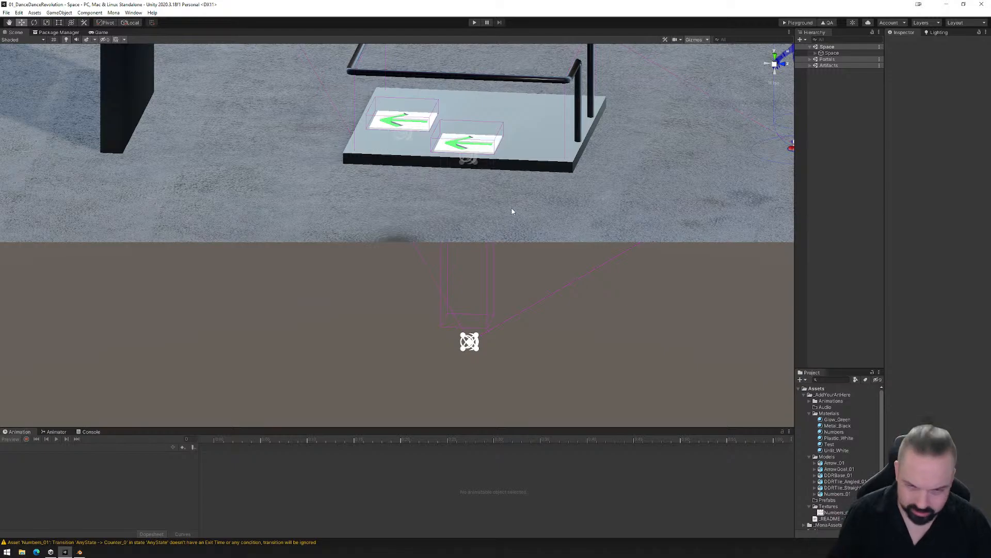
# - Expand Space, Assets and DDR_Set (1) in the scene hierarchy and select R_ScoreCheck
pyautogui.scroll(-3, 537, 228)
pyautogui.keyDown('alt'); pyautogui.moveTo(545, 232); pyautogui.dragTo(478, 283); pyautogui.keyUp('alt')
pyautogui.moveTo(489, 274); pyautogui.dragTo(470, 297, button='middle')
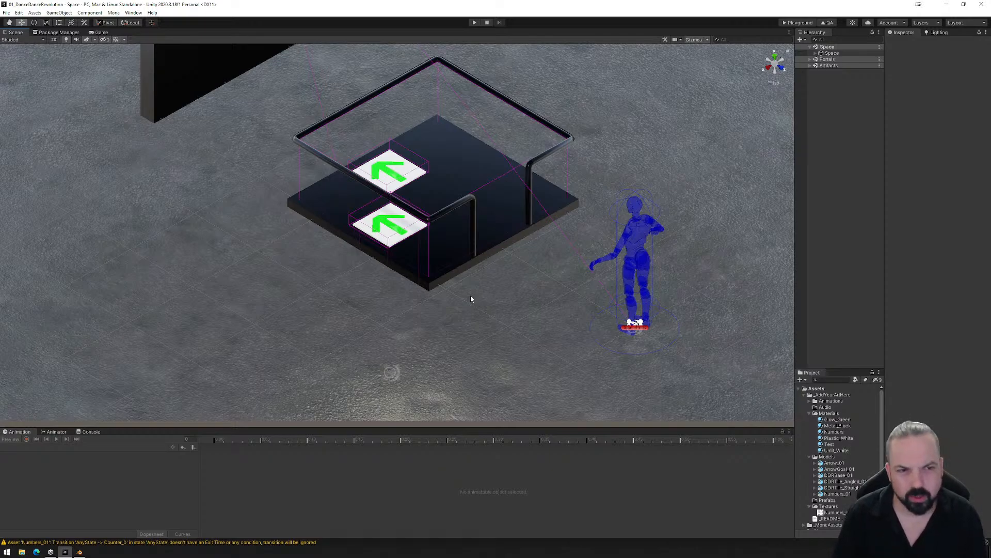
pyautogui.click(815, 52)
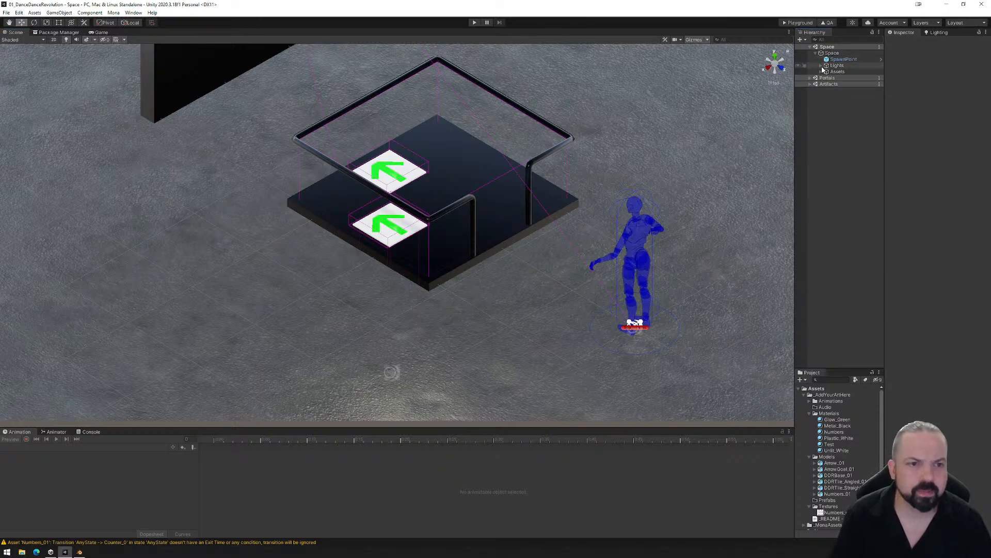
pyautogui.click(821, 72)
pyautogui.click(827, 84)
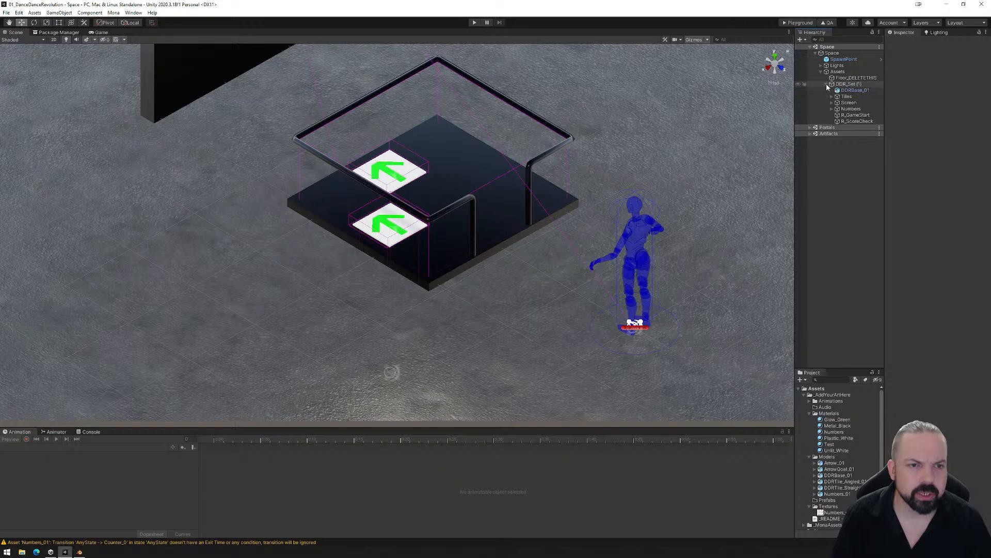
pyautogui.click(855, 121)
# - Inspect R_ScoreCheck's collider beneath the platform and open its animator state graph
pyautogui.moveTo(441, 244); pyautogui.dragTo(455, 203, button='right')
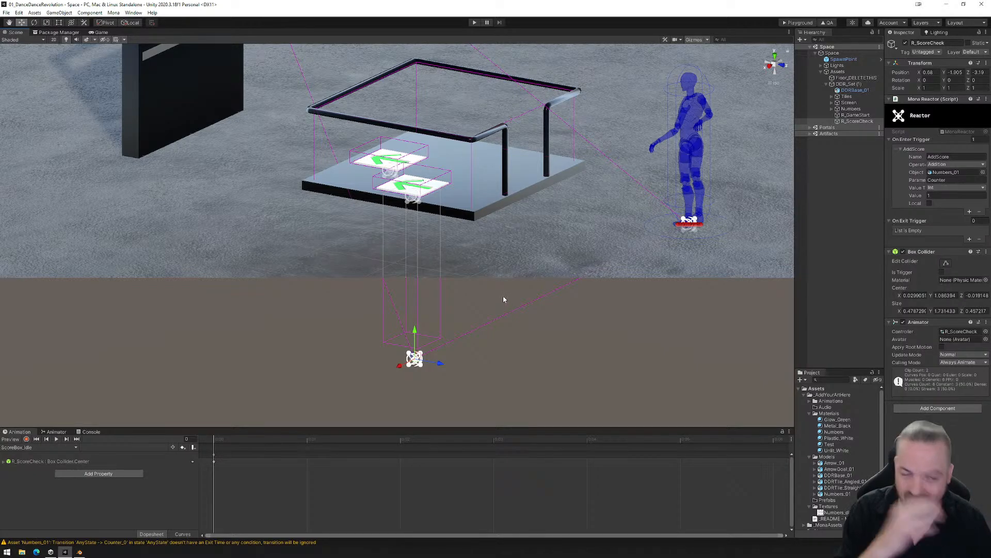
pyautogui.moveTo(499, 258); pyautogui.dragTo(483, 304, button='right')
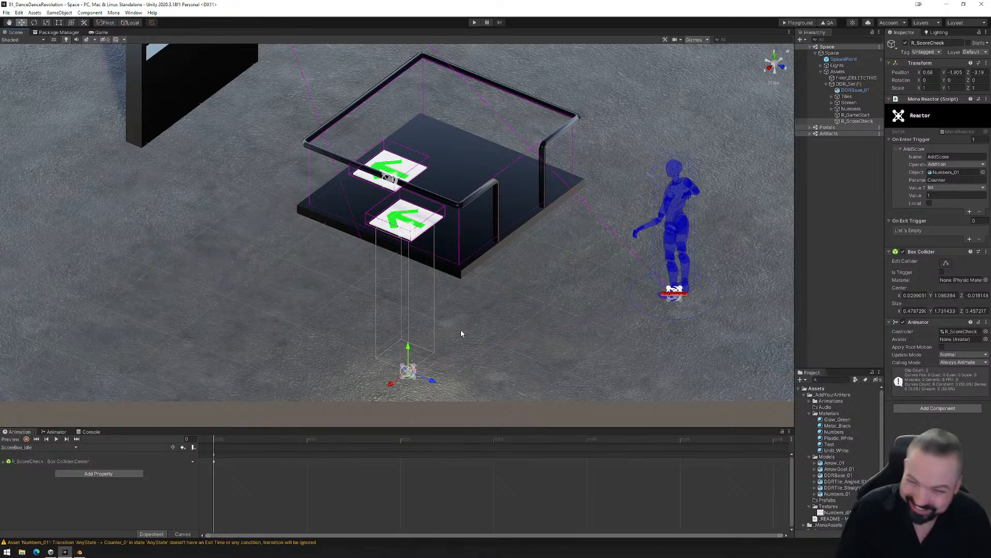
pyautogui.keyDown('alt'); pyautogui.moveTo(496, 242); pyautogui.dragTo(480, 272); pyautogui.keyUp('alt')
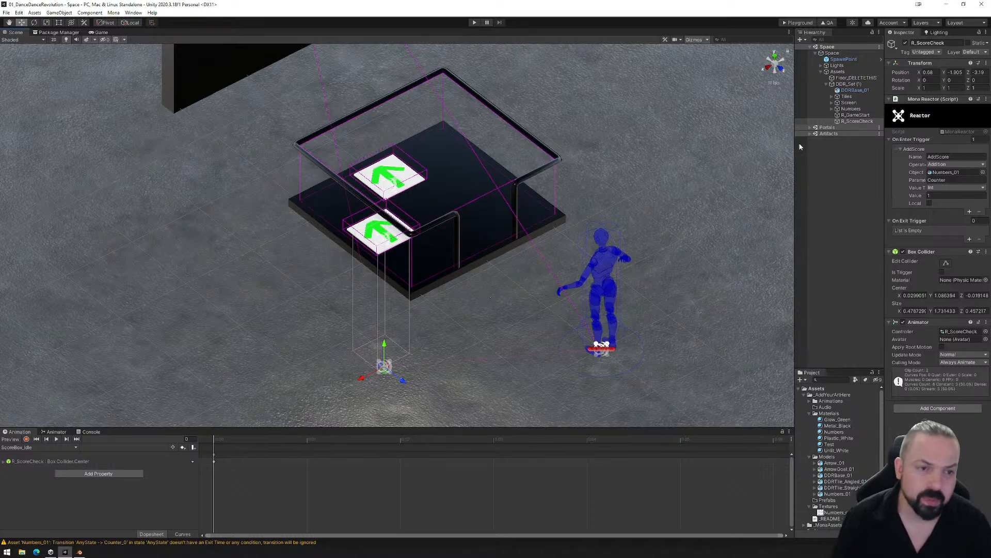
pyautogui.click(842, 116)
pyautogui.click(839, 122)
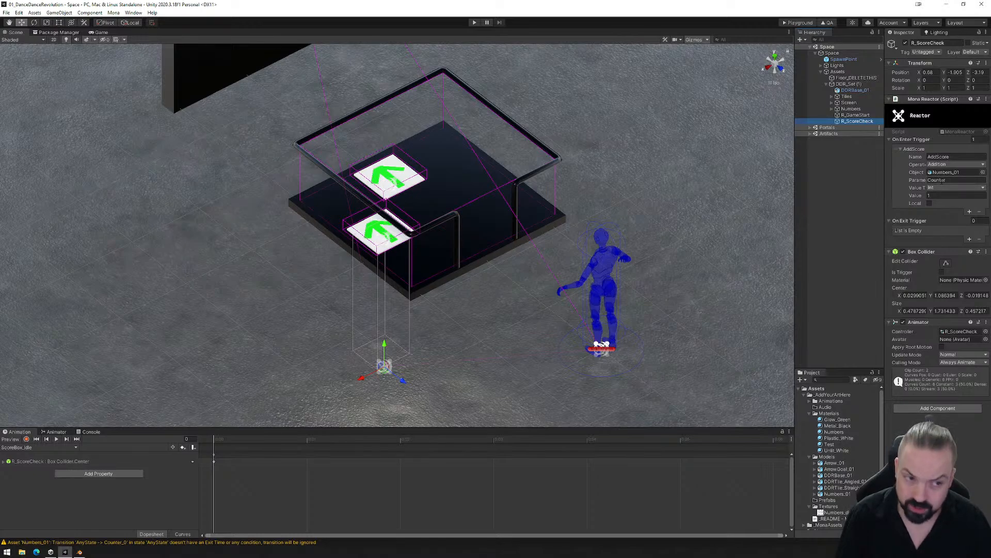
pyautogui.click(54, 432)
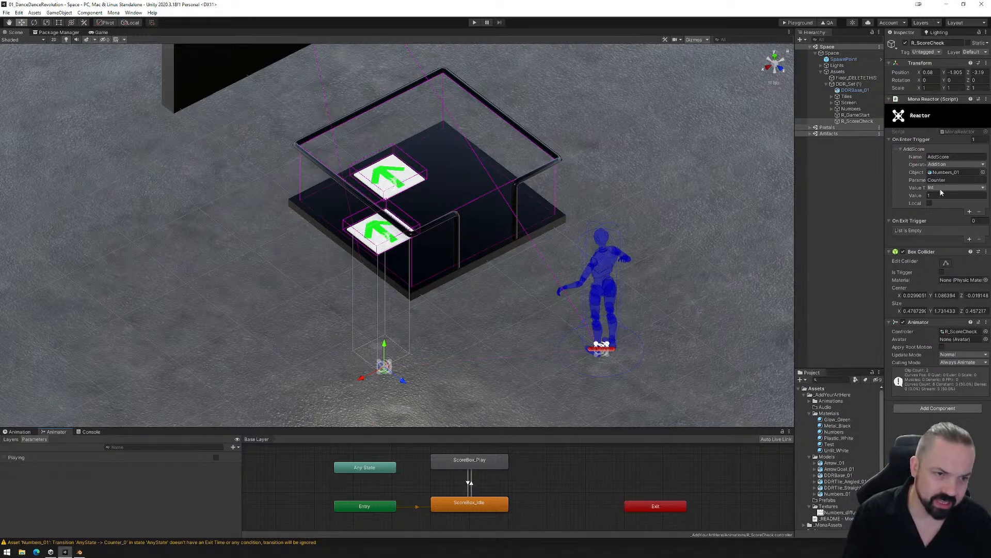
# - Assign the Numbers group as the AddScore event's object on R_ScoreCheck, and replace it with the nested Numbers_01
pyautogui.moveTo(506, 230); pyautogui.dragTo(488, 313, button='middle')
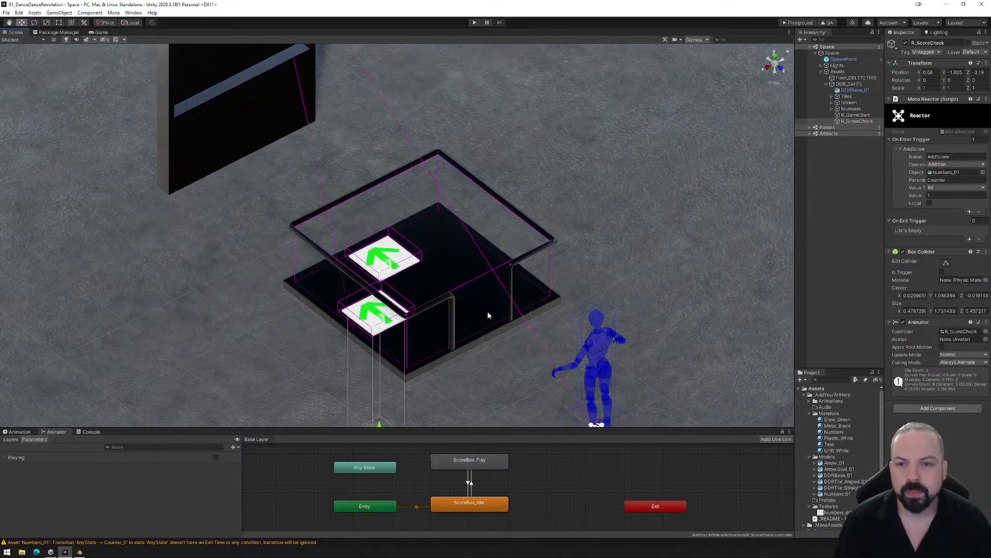
pyautogui.keyDown('alt'); pyautogui.moveTo(488, 313); pyautogui.dragTo(509, 322); pyautogui.keyUp('alt')
pyautogui.scroll(-3, 516, 290)
pyautogui.moveTo(516, 291); pyautogui.dragTo(501, 326, button='middle')
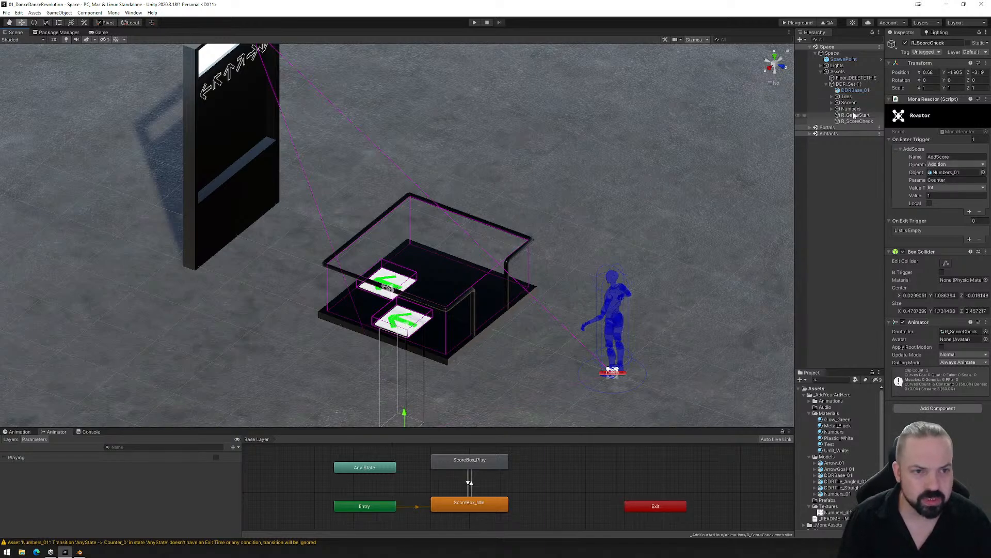
pyautogui.moveTo(854, 116); pyautogui.dragTo(948, 177)
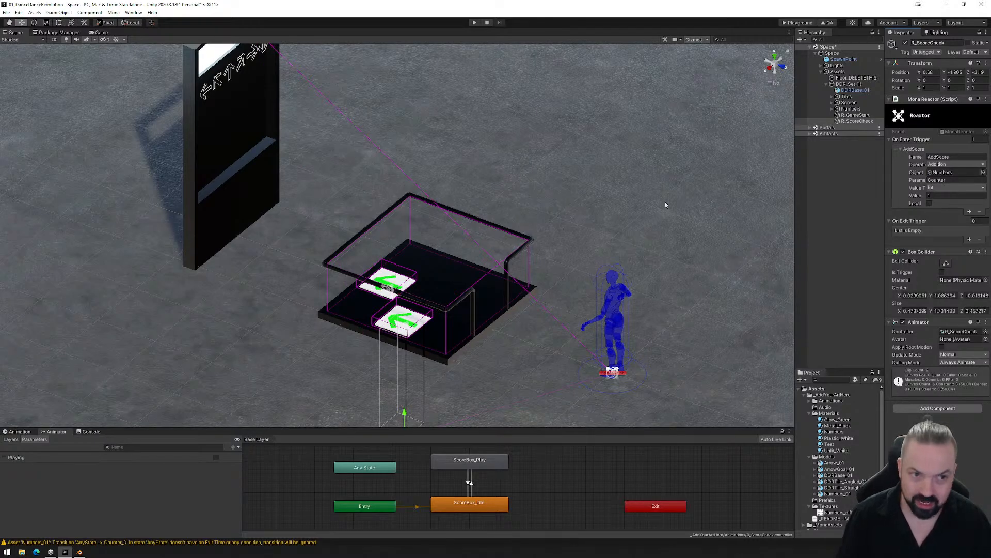
pyautogui.click(832, 109)
pyautogui.moveTo(849, 115); pyautogui.dragTo(946, 177)
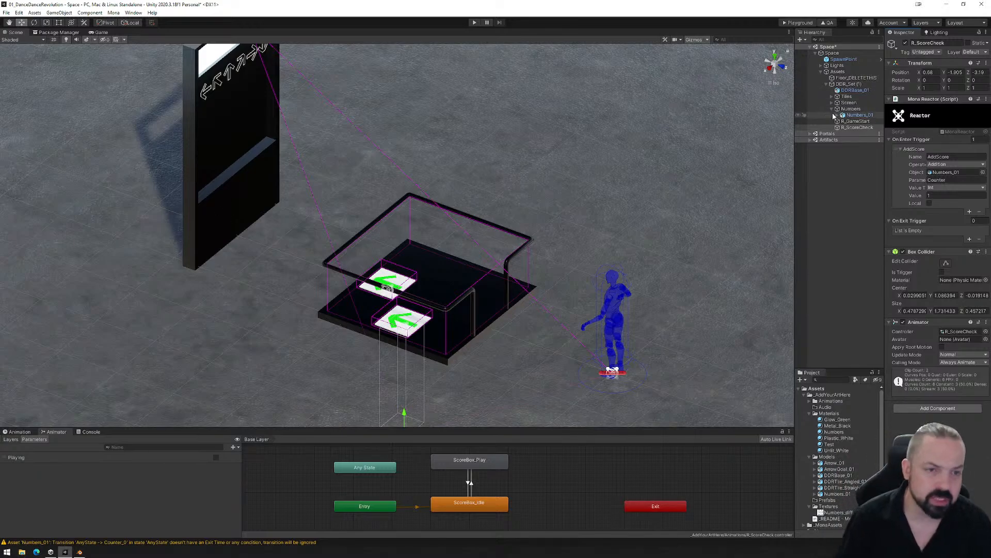
# - Review the Numbers_01 animator with its Counter parameter and the trigger events on R_GameStart
pyautogui.click(850, 115)
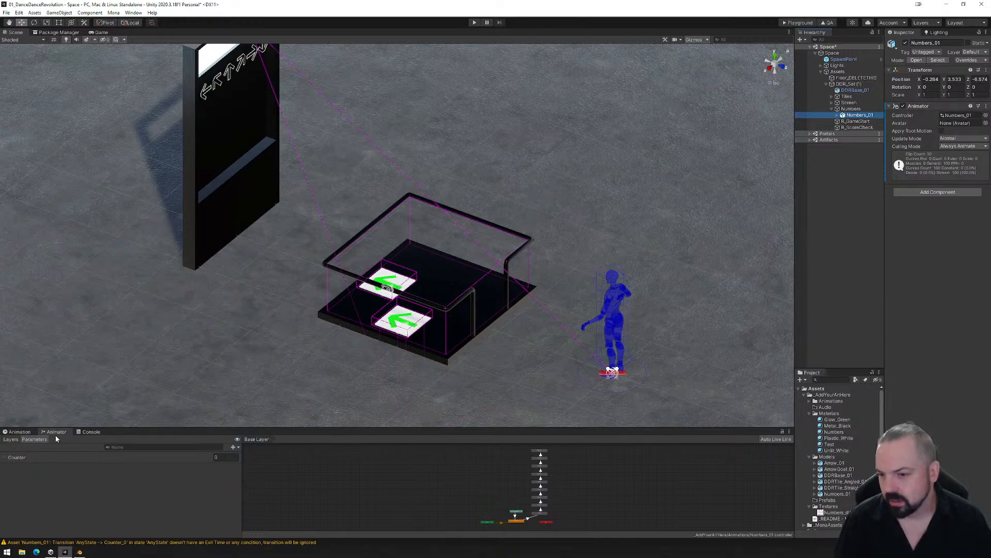
pyautogui.click(26, 431)
pyautogui.click(51, 433)
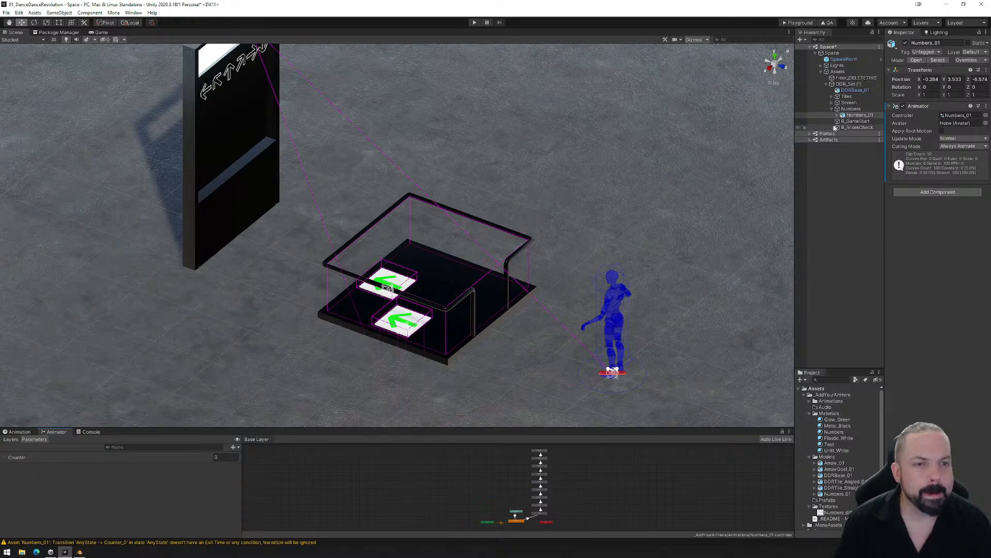
pyautogui.click(852, 121)
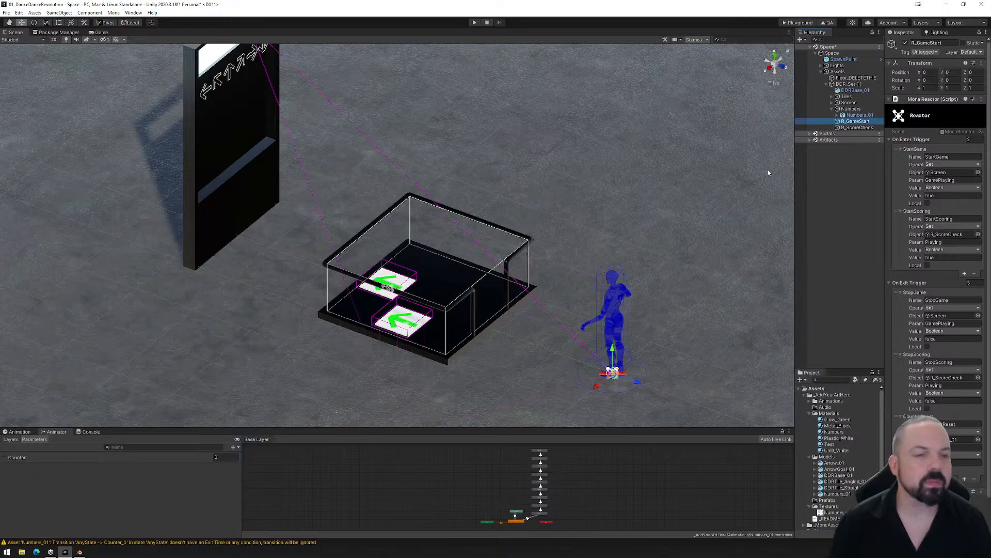
# - Reopen R_ScoreCheck's animator state graph and enlarge the area that displays it
pyautogui.click(856, 127)
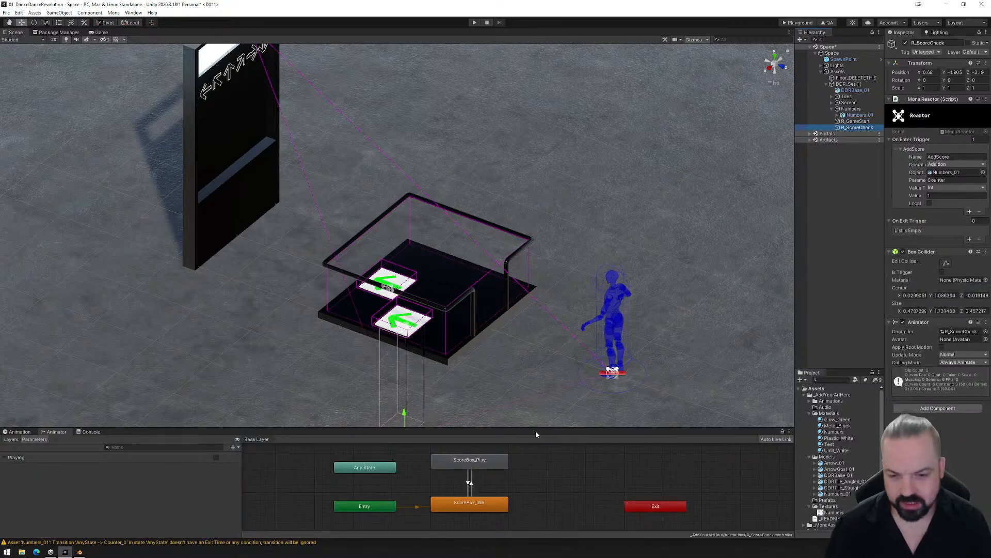
pyautogui.moveTo(534, 428); pyautogui.dragTo(539, 357)
pyautogui.moveTo(442, 200); pyautogui.dragTo(441, 229, button='middle')
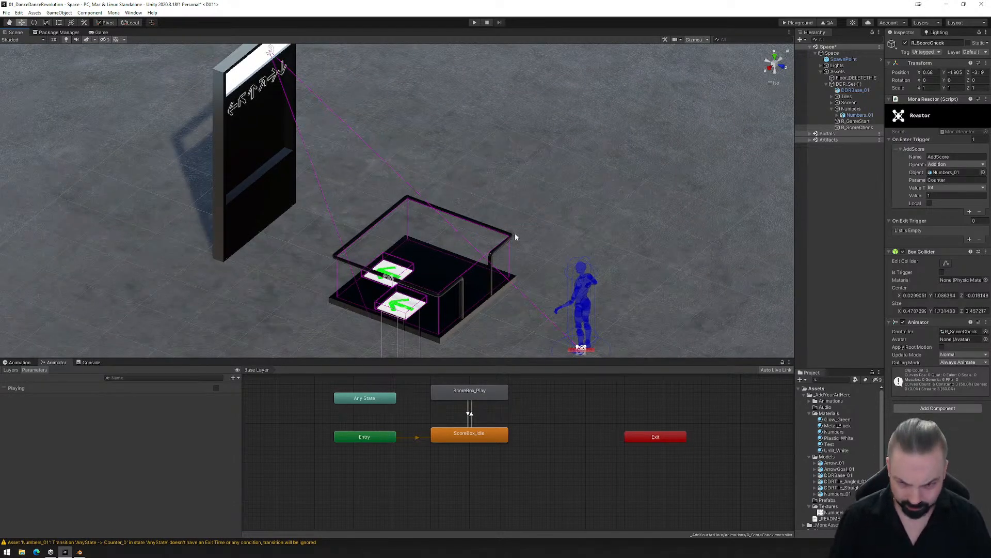
# - Examine the dance platform and the ScoreBox_Idle to ScoreBox_Play transition in R_ScoreCheck's state graph
pyautogui.moveTo(515, 233); pyautogui.dragTo(492, 224, button='middle')
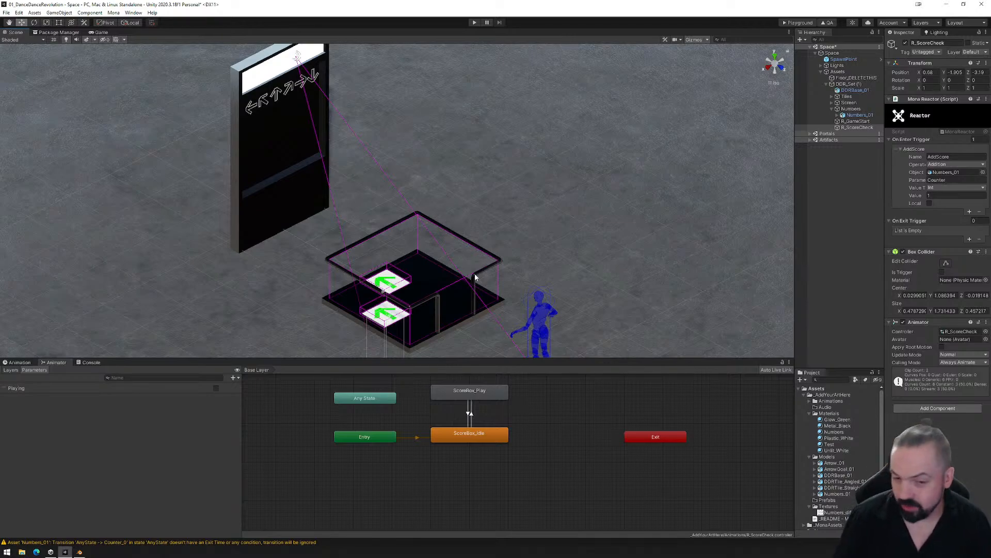
pyautogui.moveTo(476, 305); pyautogui.dragTo(472, 282, button='right')
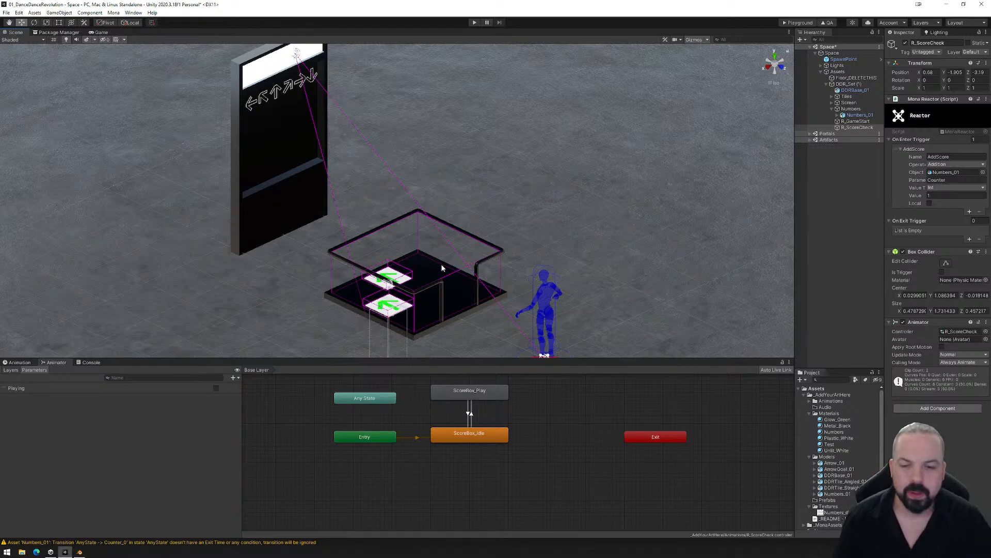
pyautogui.click(469, 413)
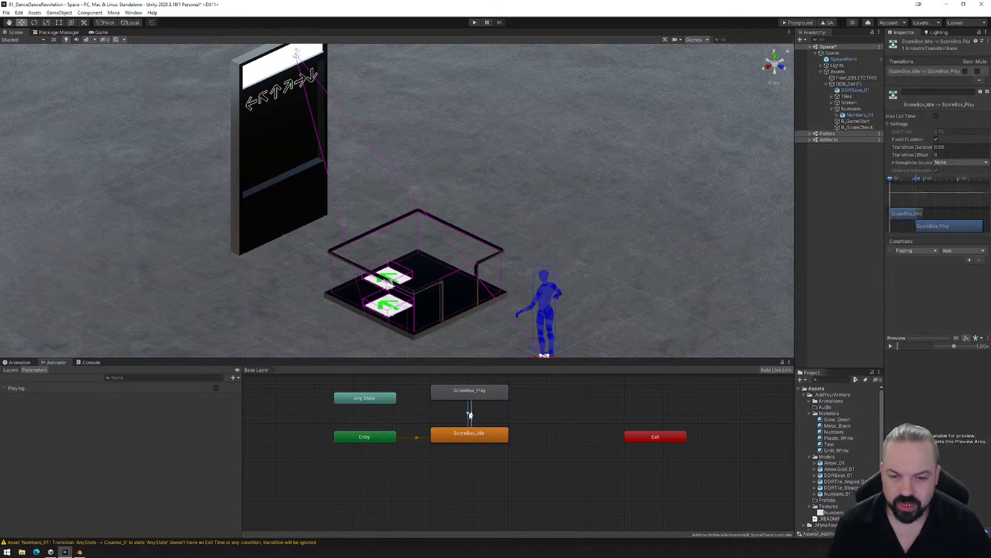
pyautogui.click(472, 413)
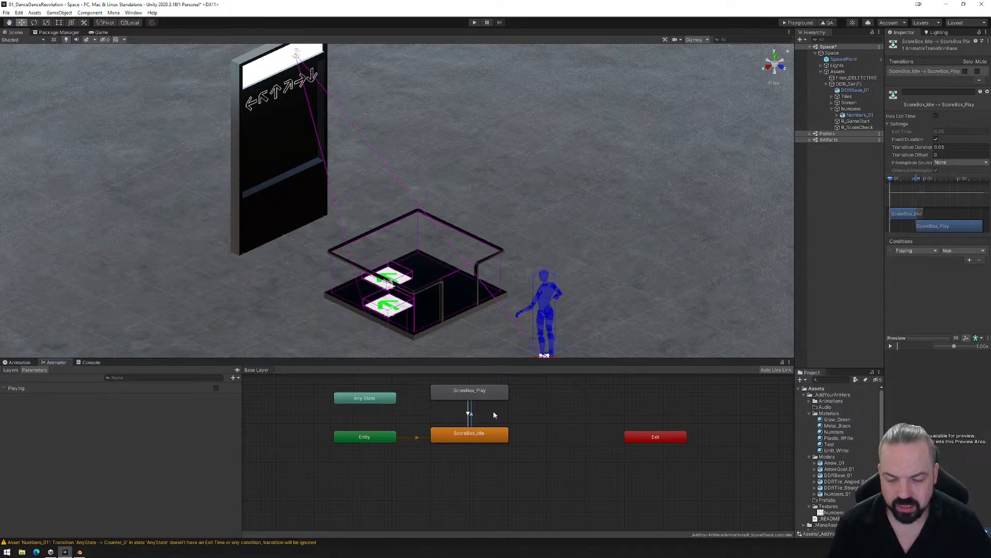
pyautogui.rightClick(504, 393)
pyautogui.click(529, 396)
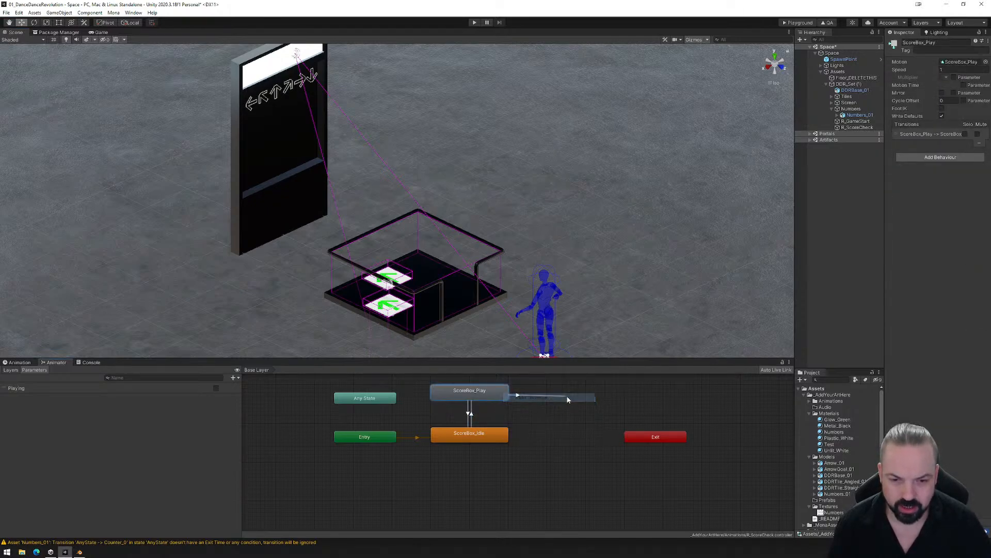
pyautogui.click(539, 411)
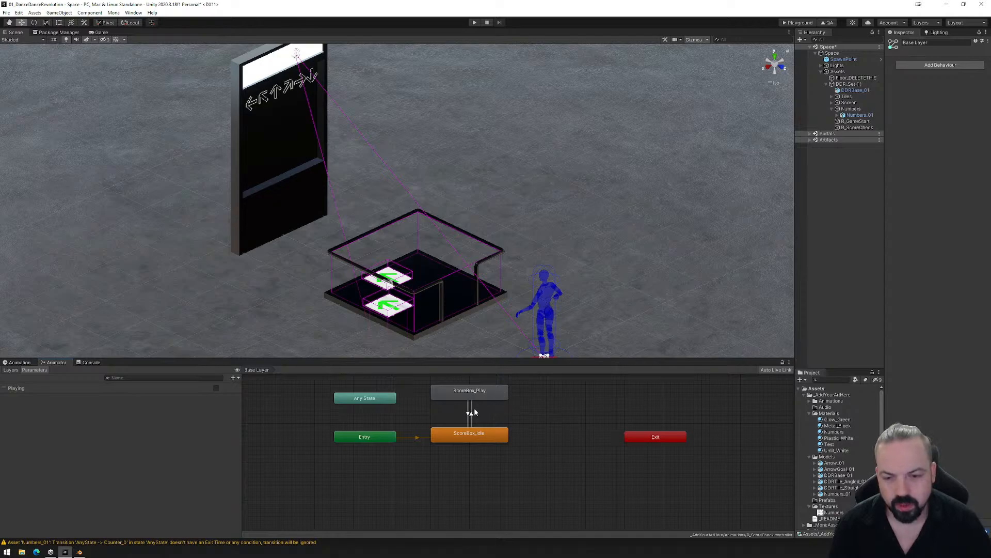
# - Duplicate the ScoreBox_Idle state, place the copy beside ScoreBox_Play, and make a transition from ScoreBox_Play to it
pyautogui.click(505, 394)
pyautogui.click(489, 437)
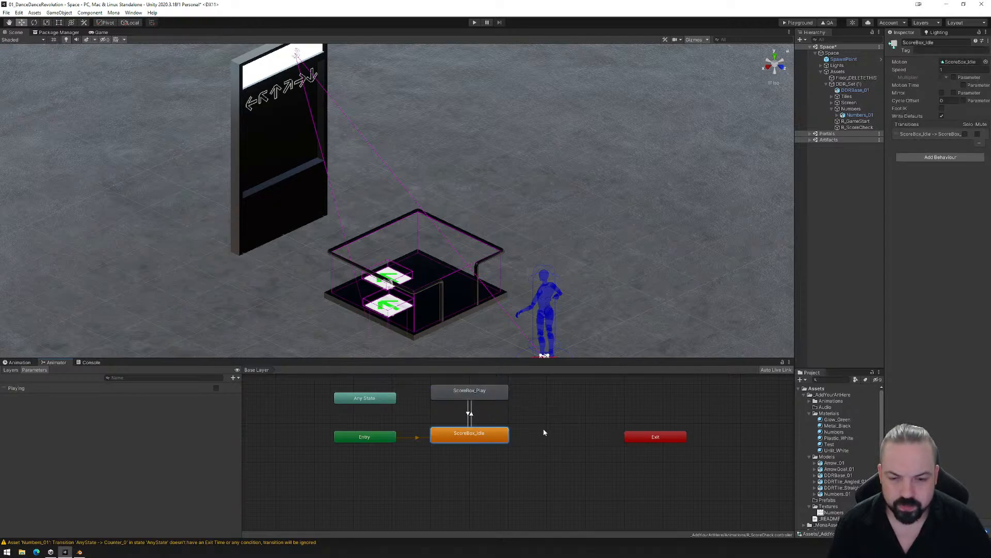
pyautogui.hotkey('ctrl', 'd')
pyautogui.moveTo(361, 395); pyautogui.dragTo(575, 395)
pyautogui.rightClick(505, 394)
pyautogui.click(533, 401)
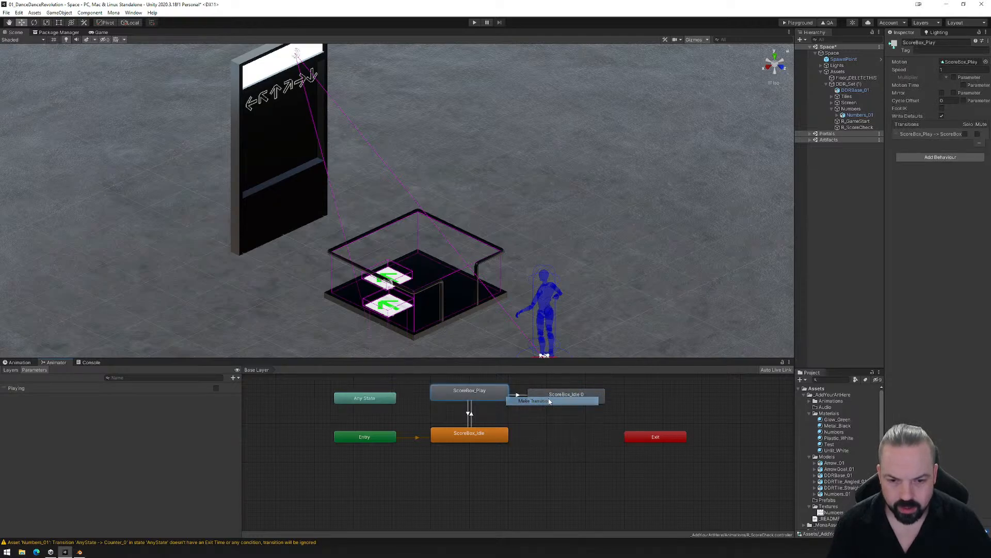
pyautogui.click(547, 394)
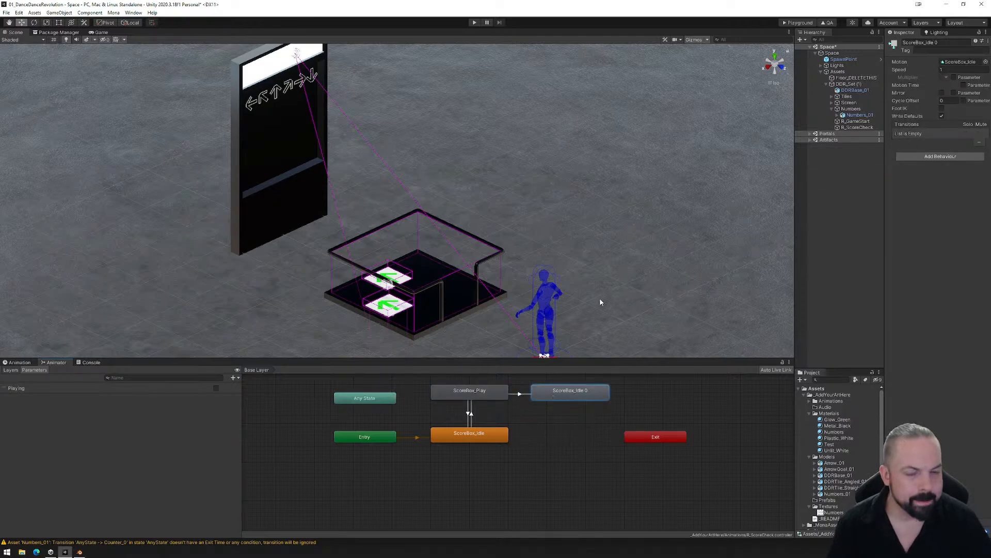
# - Check the exit time settings of the transition from ScoreBox_Play to the duplicated idle state, and delete that duplicate
pyautogui.click(520, 395)
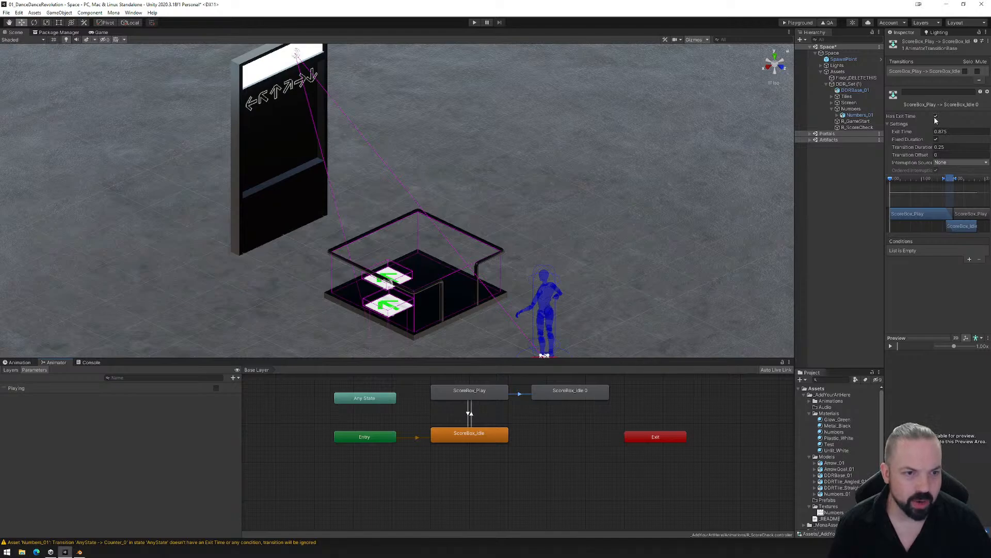
pyautogui.moveTo(892, 181)
pyautogui.mouseDown()
pyautogui.moveTo(964, 188)
pyautogui.moveTo(883, 192)
pyautogui.mouseUp()
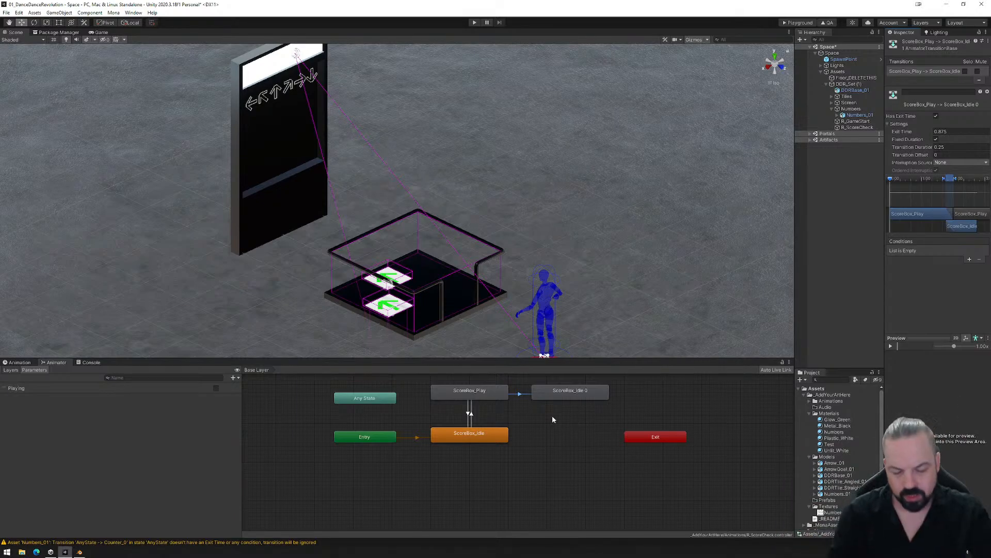
pyautogui.click(563, 391)
pyautogui.press('Delete')
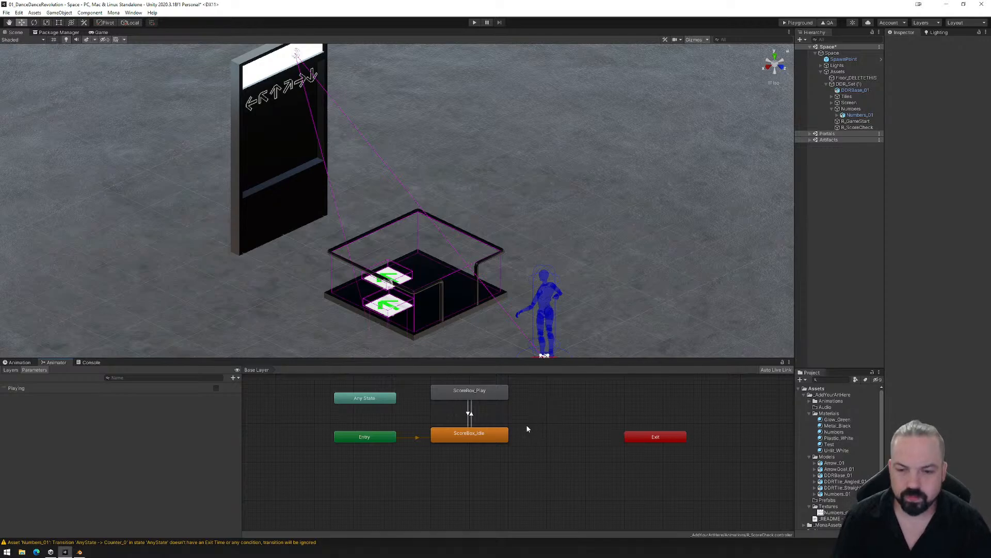
# - Open the Numbers_01 animator state graph and move its Any State node to the upper left of Counter_0
pyautogui.click(383, 403)
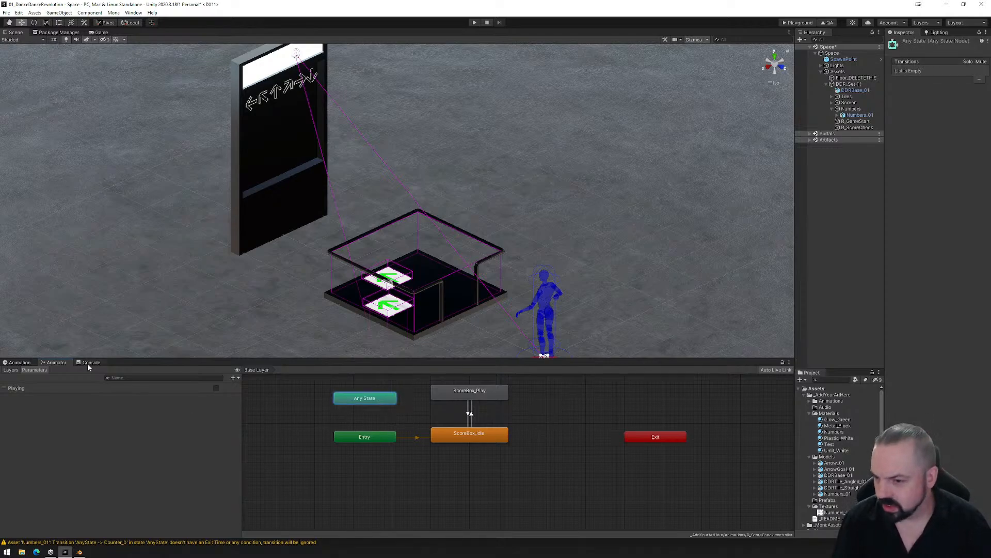
pyautogui.click(858, 115)
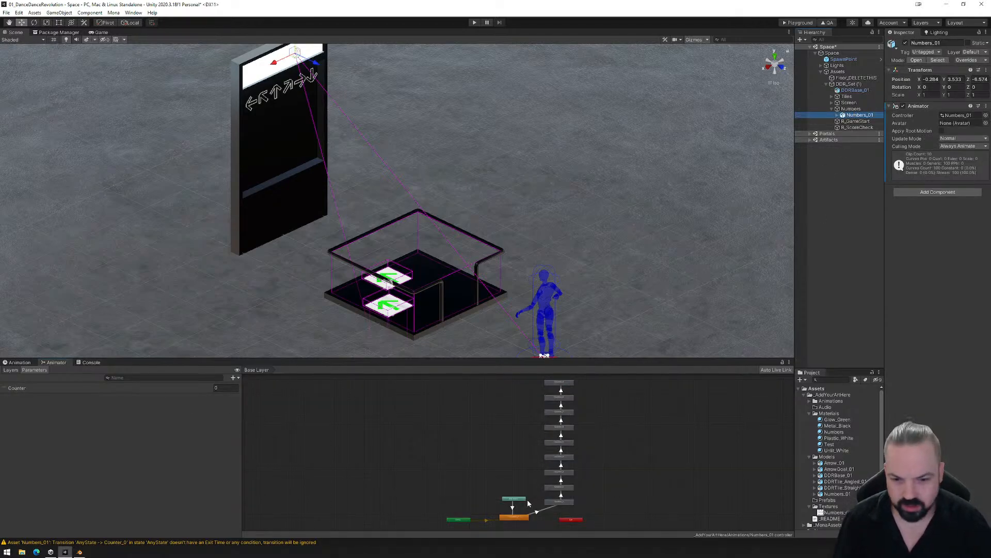
pyautogui.scroll(5, 547, 436)
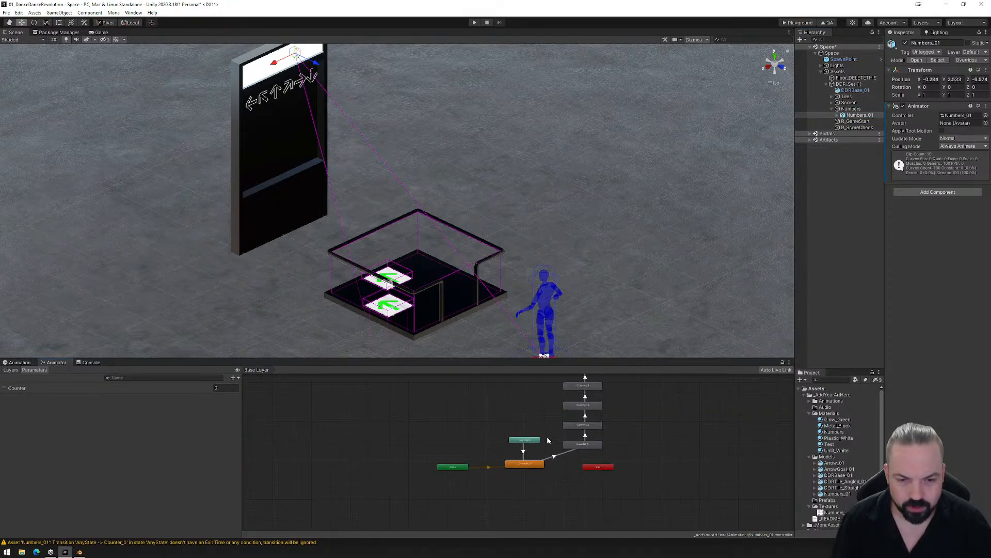
pyautogui.scroll(-3, 548, 437)
pyautogui.moveTo(574, 444); pyautogui.dragTo(577, 483, button='middle')
pyautogui.moveTo(521, 454); pyautogui.dragTo(535, 433, button='middle')
pyautogui.scroll(5, 541, 424)
pyautogui.scroll(2, 541, 425)
pyautogui.moveTo(529, 414); pyautogui.dragTo(453, 416)
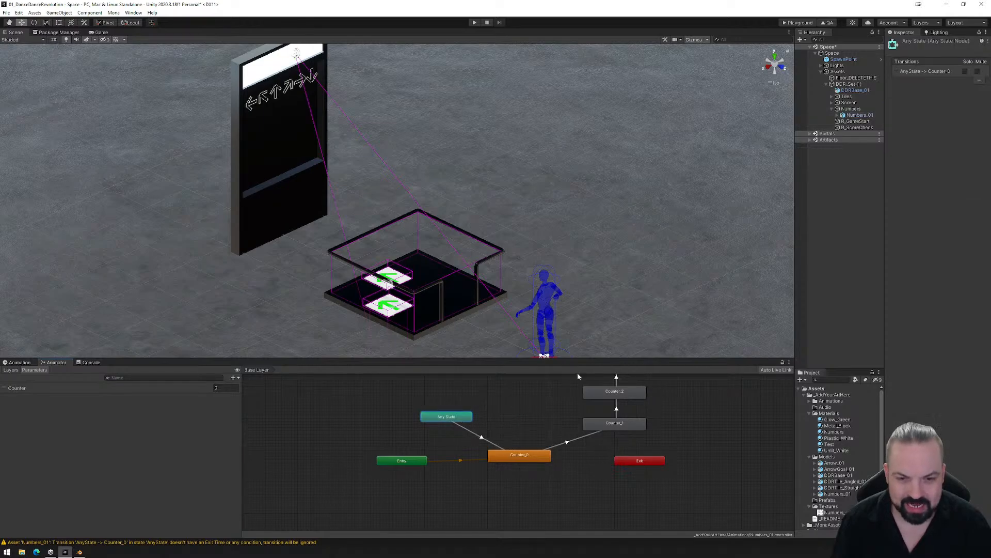
# - Reposition the Any State node closer to Counter_0, between the Entry and Counter_0 nodes and slightly above them
pyautogui.moveTo(577, 376); pyautogui.dragTo(631, 484, button='middle')
pyautogui.moveTo(603, 444); pyautogui.dragTo(557, 416, button='middle')
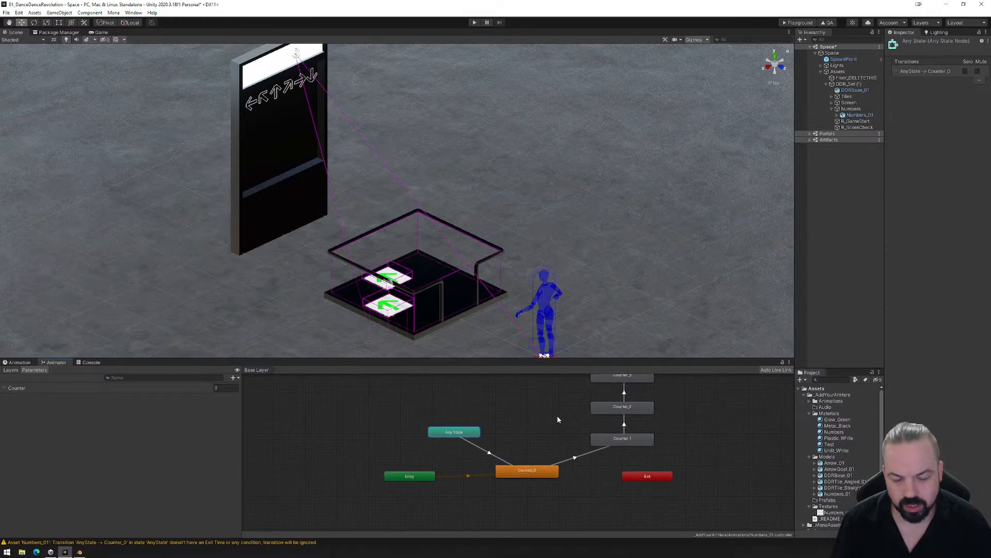
pyautogui.click(538, 493)
pyautogui.click(462, 434)
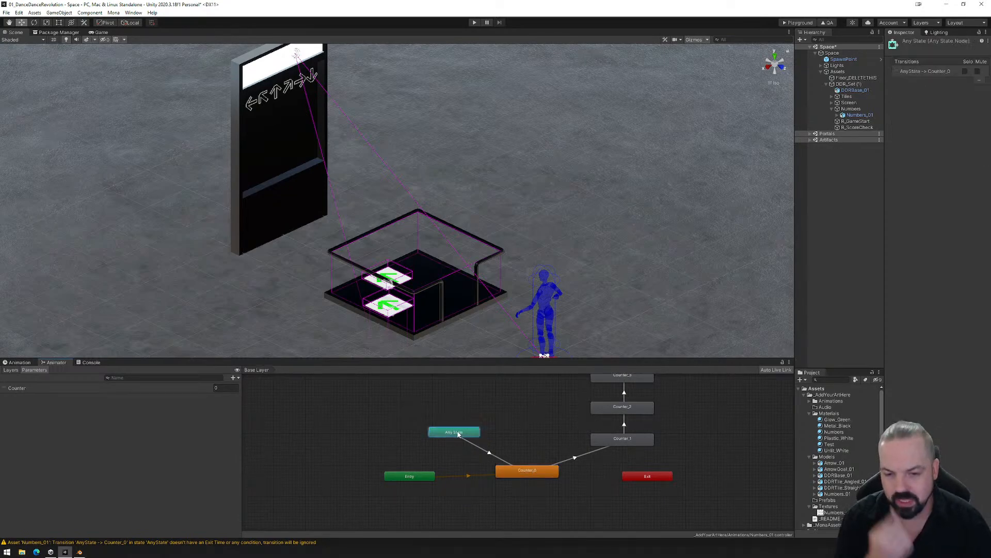
pyautogui.moveTo(458, 435); pyautogui.dragTo(477, 451)
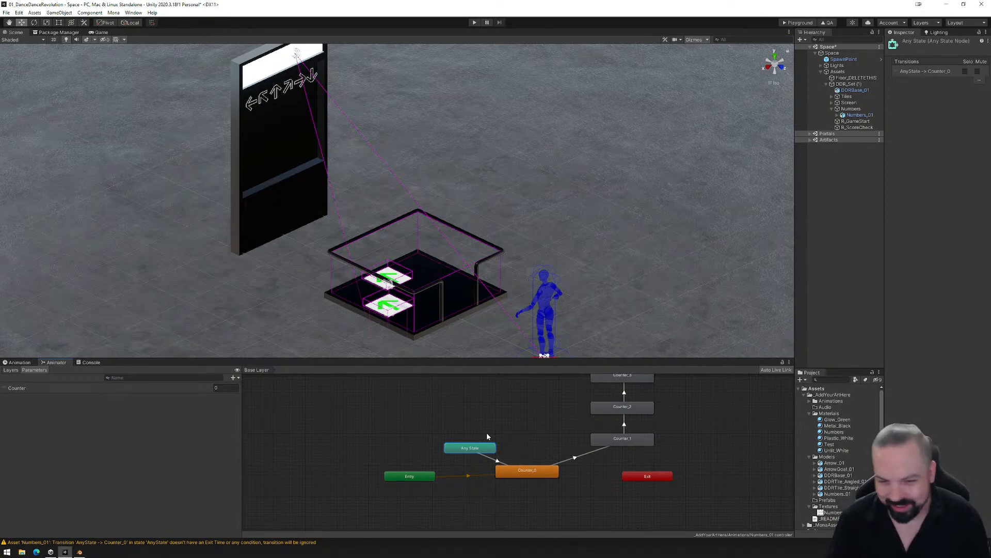
pyautogui.moveTo(476, 449); pyautogui.dragTo(467, 442)
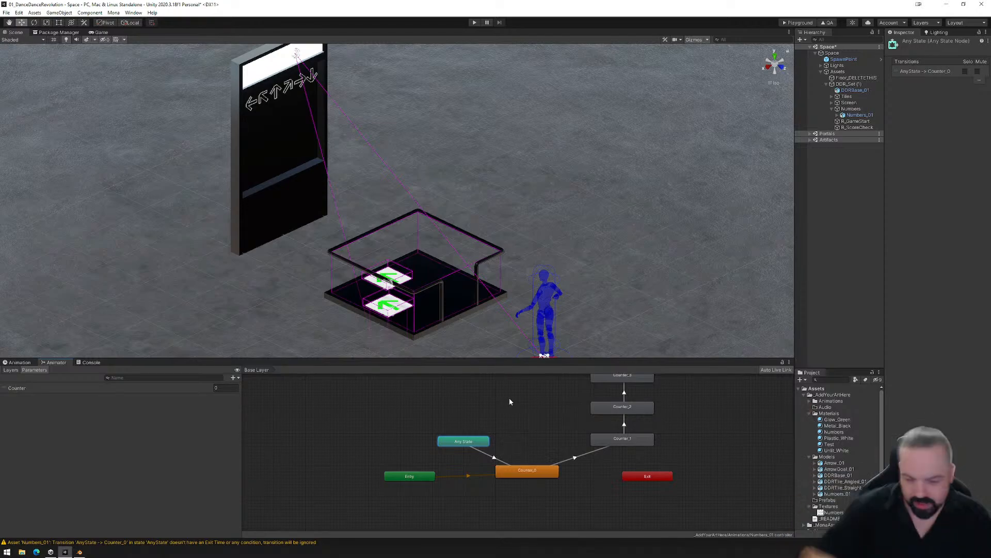
# - Save the scene and collapse the DDR_Set (1) group in the scene's object list
pyautogui.click(6, 12)
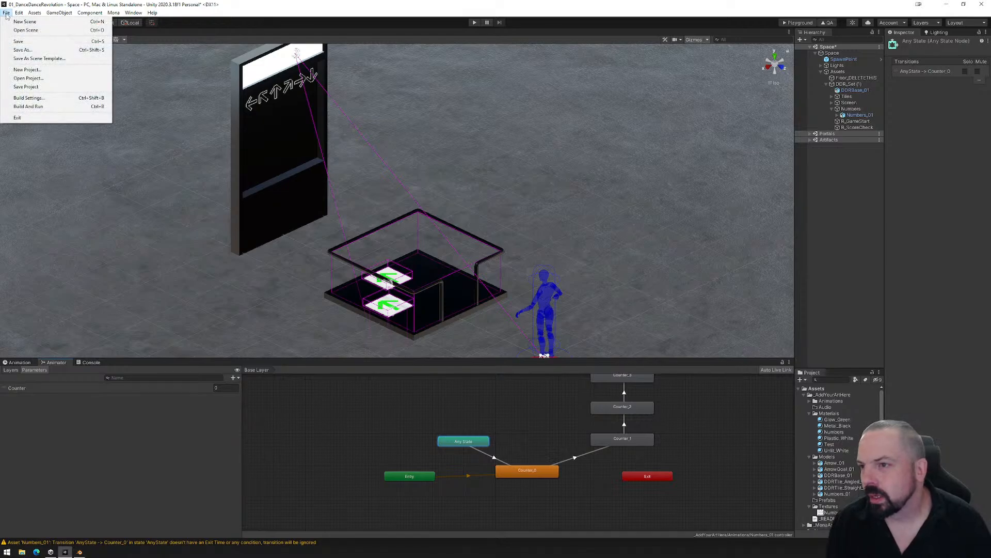
pyautogui.click(25, 41)
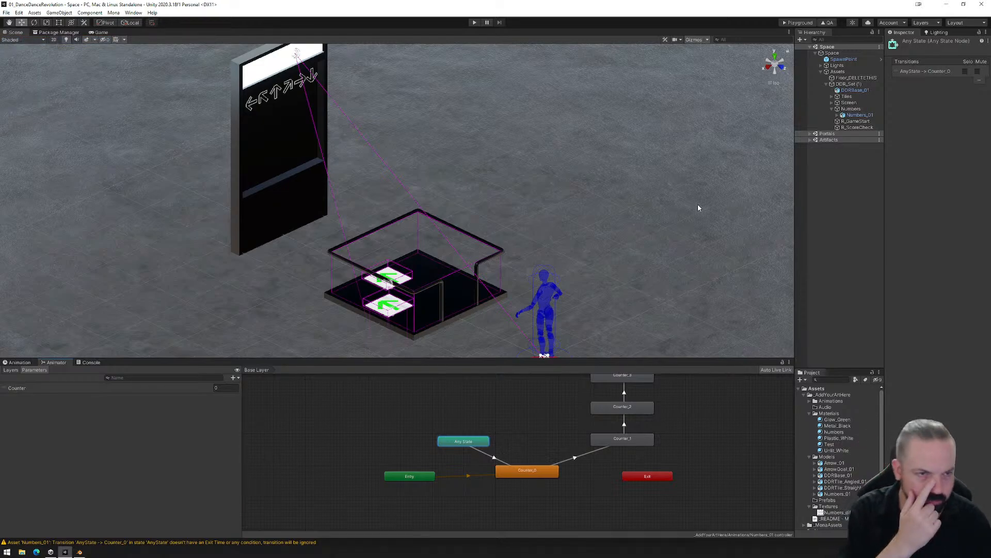
pyautogui.click(828, 84)
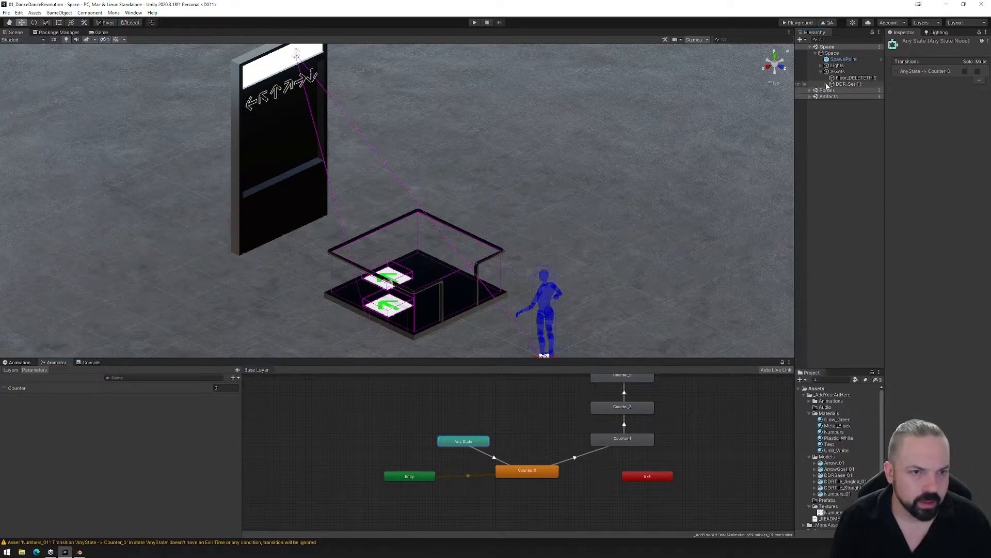
pyautogui.scroll(-2, 519, 228)
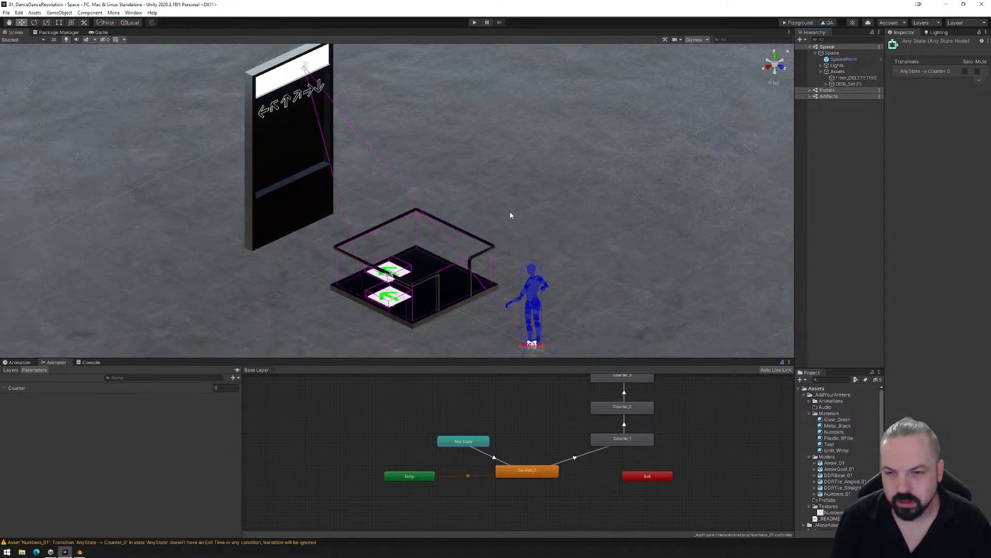
pyautogui.moveTo(510, 212); pyautogui.dragTo(517, 222, button='middle')
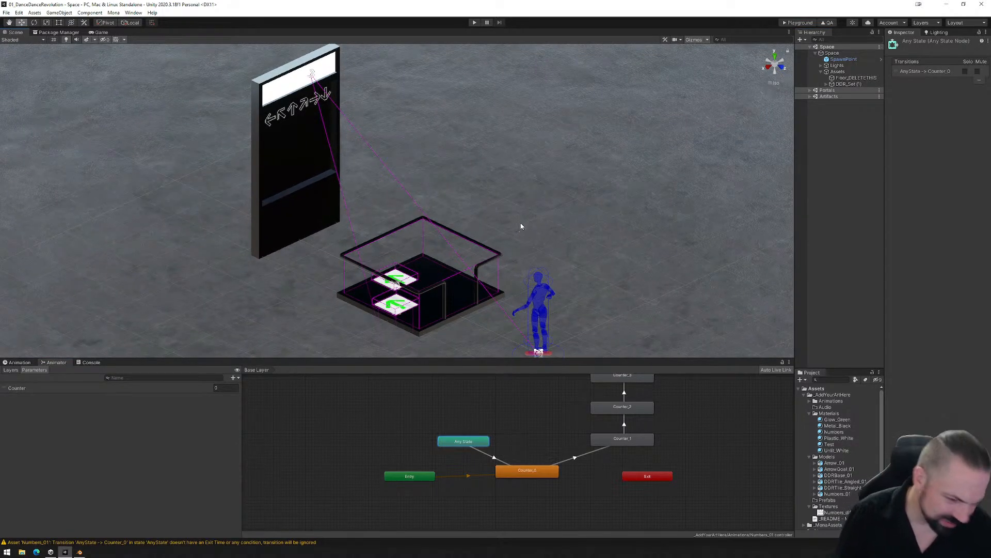
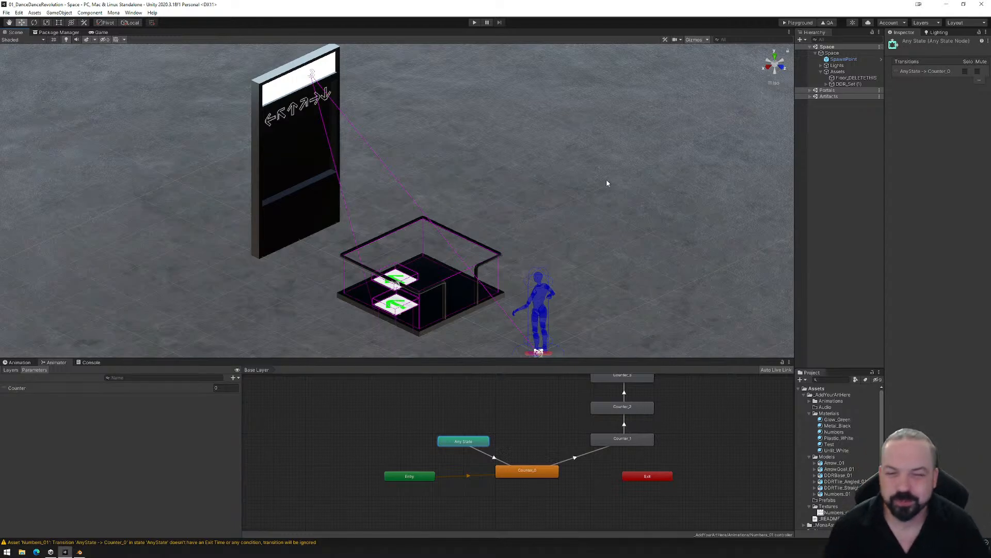
# - Create a 3D cube as a child of the Assets group in the scene
pyautogui.keyDown('alt'); pyautogui.moveTo(607, 180); pyautogui.dragTo(586, 248); pyautogui.keyUp('alt')
pyautogui.moveTo(586, 249); pyautogui.dragTo(566, 228, button='middle')
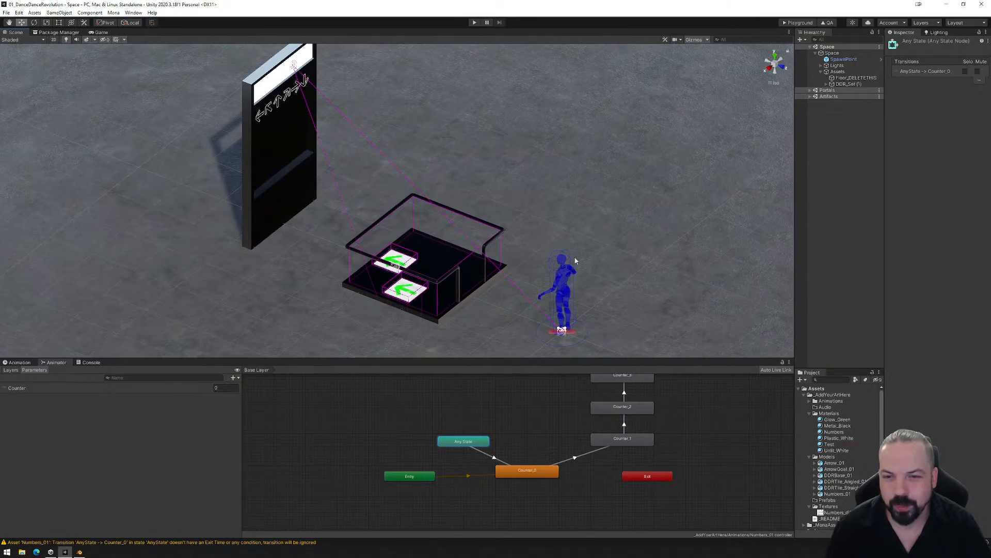
pyautogui.keyDown('alt'); pyautogui.moveTo(575, 260); pyautogui.dragTo(523, 242); pyautogui.keyUp('alt')
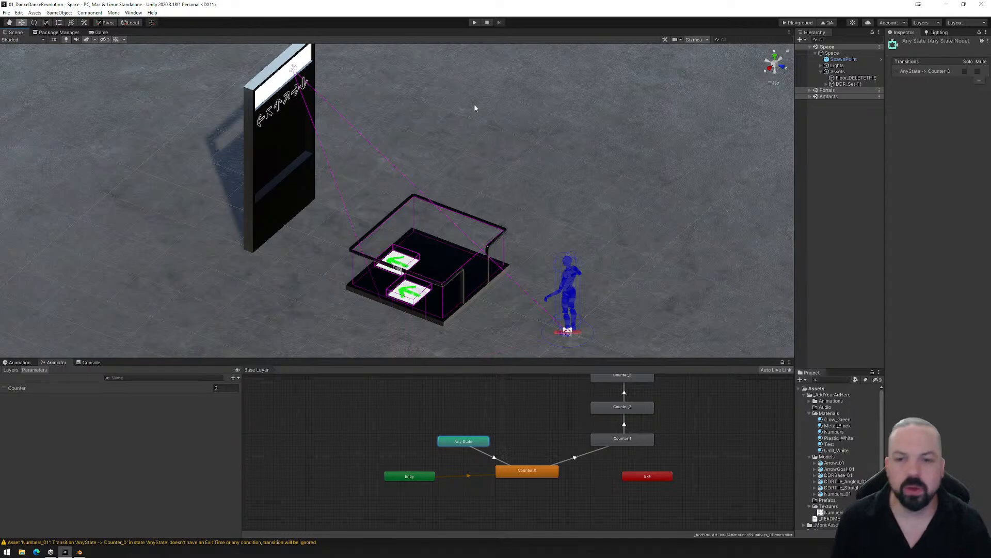
pyautogui.keyDown('alt'); pyautogui.moveTo(609, 191); pyautogui.dragTo(479, 224); pyautogui.keyUp('alt')
pyautogui.moveTo(478, 228); pyautogui.dragTo(278, 214, button='middle')
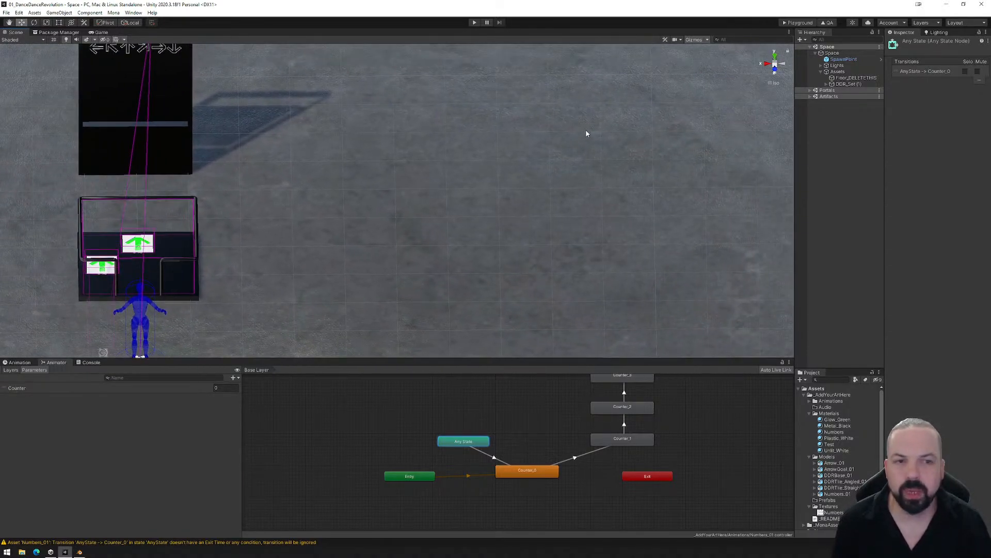
pyautogui.click(836, 72)
pyautogui.rightClick(835, 74)
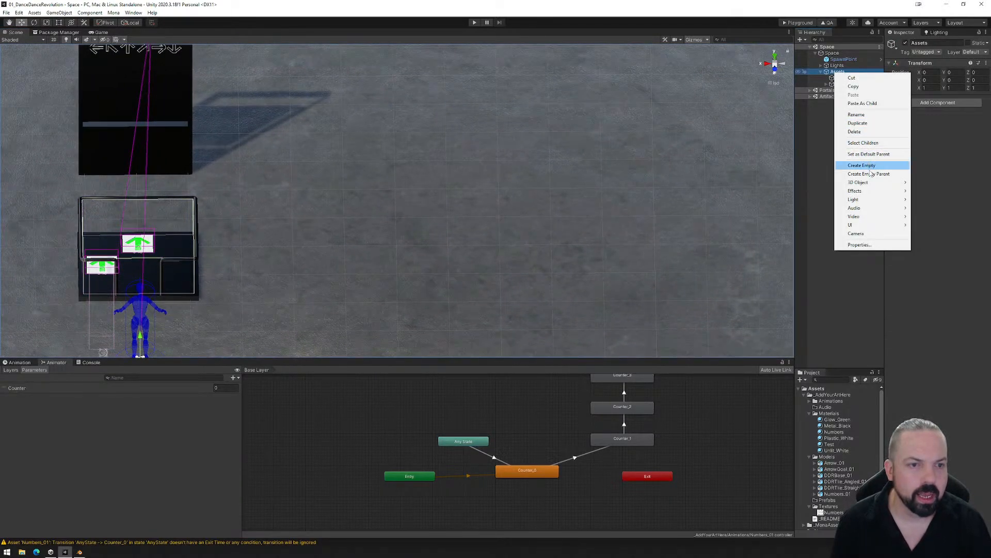
pyautogui.moveTo(867, 182)
pyautogui.click(928, 183)
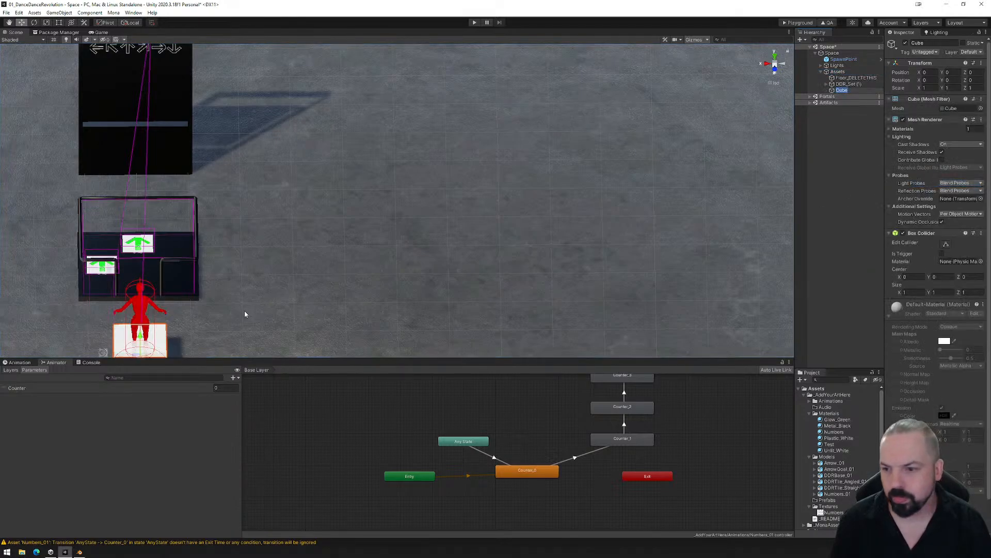
# - Move the cube onto the open floor beside the dance platform, at about X -4, Y 0.51, Z -3.54
pyautogui.moveTo(243, 312); pyautogui.dragTo(297, 205, button='middle')
pyautogui.moveTo(209, 233); pyautogui.dragTo(347, 217)
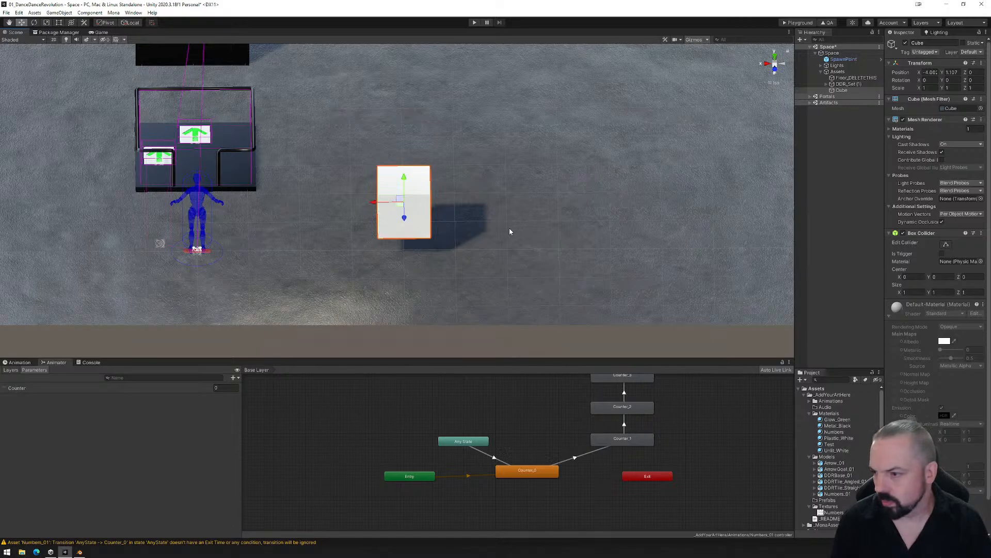
pyautogui.keyDown('alt'); pyautogui.moveTo(511, 232); pyautogui.dragTo(299, 222); pyautogui.keyUp('alt')
pyautogui.moveTo(180, 118); pyautogui.dragTo(360, 106)
pyautogui.keyDown('alt'); pyautogui.moveTo(305, 183); pyautogui.dragTo(496, 171); pyautogui.keyUp('alt')
pyautogui.moveTo(403, 98); pyautogui.dragTo(384, 159, button='middle')
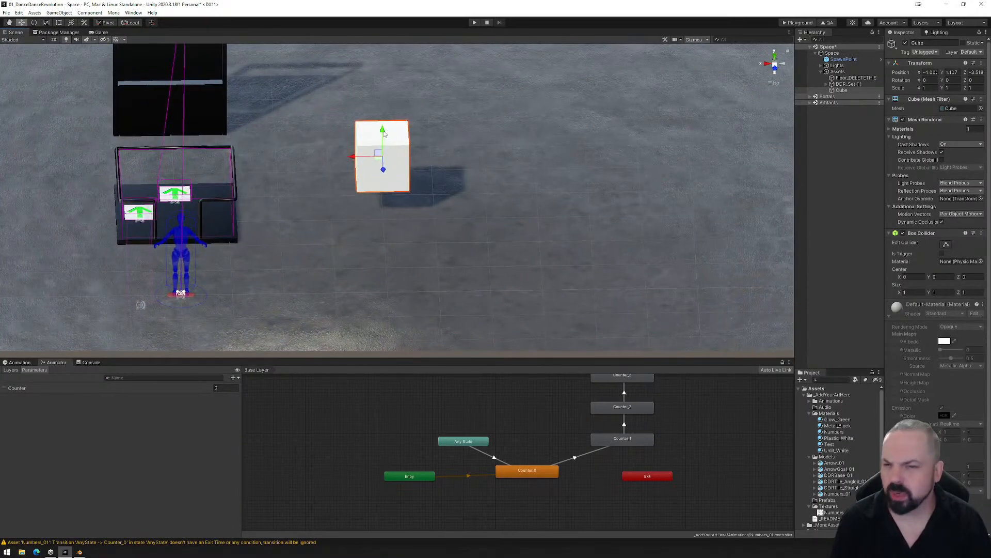
pyautogui.moveTo(383, 133); pyautogui.dragTo(381, 228)
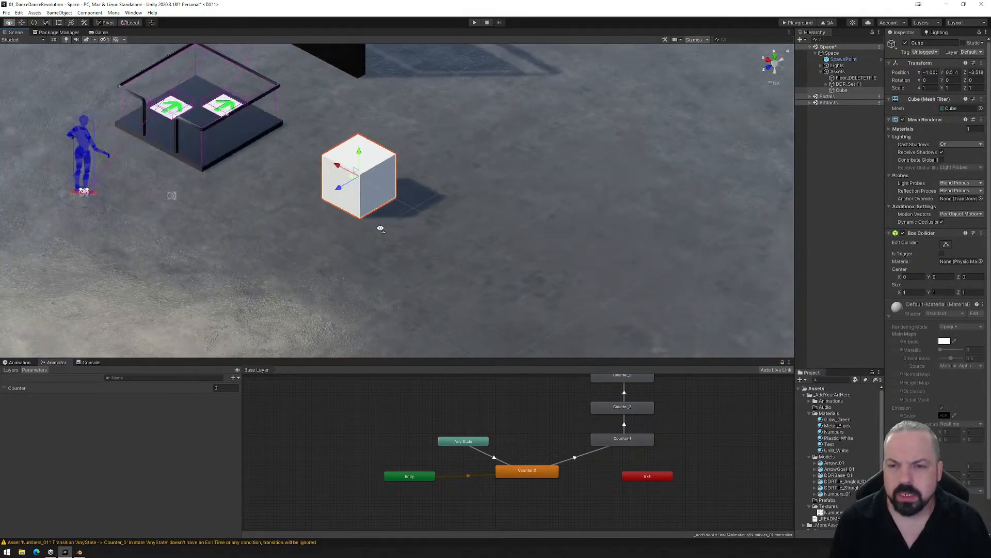
pyautogui.scroll(1, 415, 236)
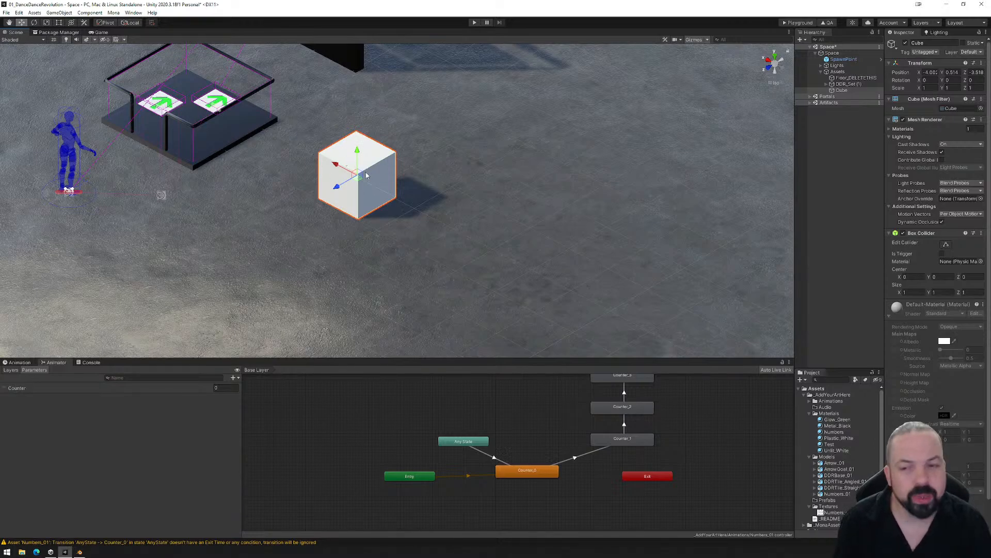
pyautogui.moveTo(336, 187); pyautogui.dragTo(335, 189)
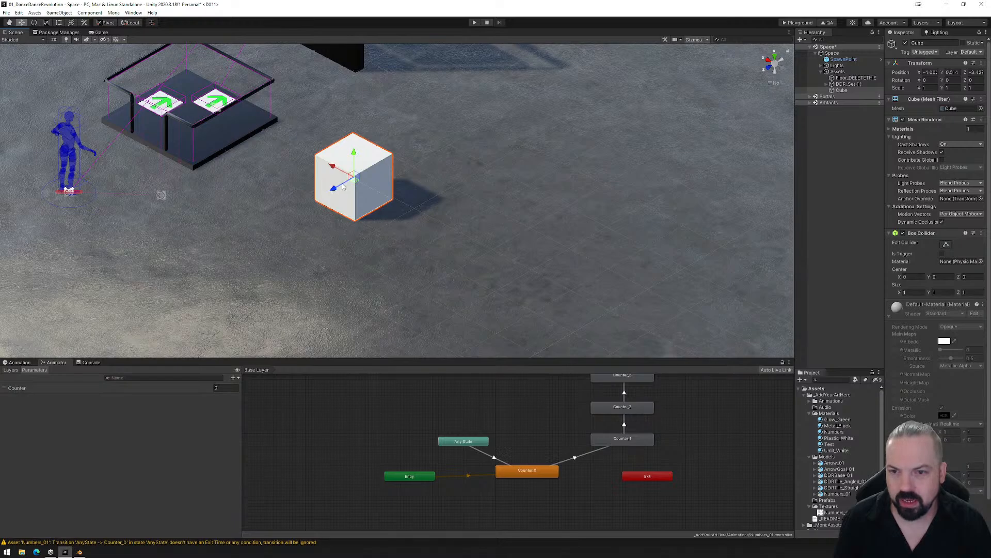
pyautogui.moveTo(339, 191)
pyautogui.mouseDown()
pyautogui.moveTo(229, 252)
pyautogui.moveTo(377, 163)
pyautogui.moveTo(342, 187)
pyautogui.mouseUp()
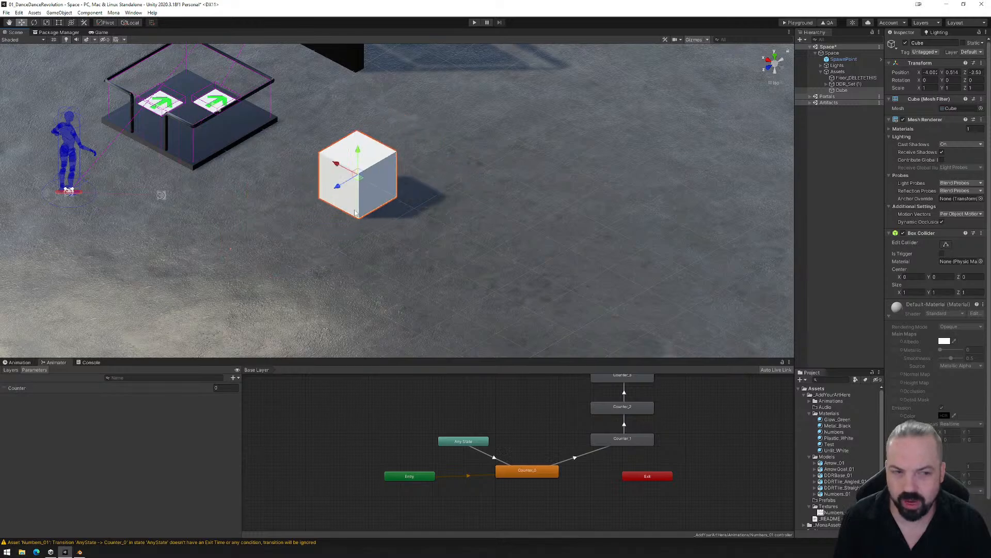
# - Remove the Box Collider component from the cube, and undo a trial move along its Z axis
pyautogui.rightClick(920, 233)
pyautogui.click(936, 248)
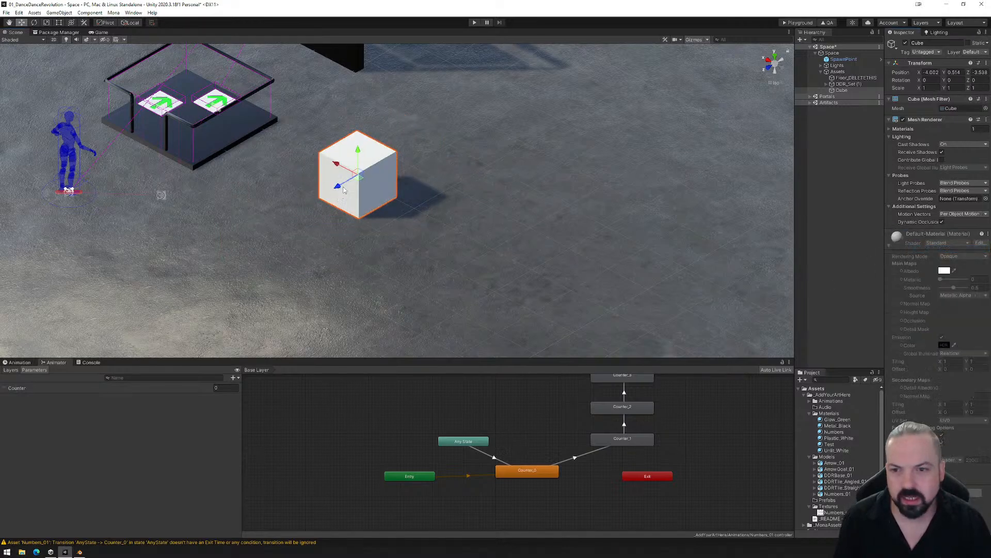
pyautogui.moveTo(338, 185); pyautogui.dragTo(105, 310)
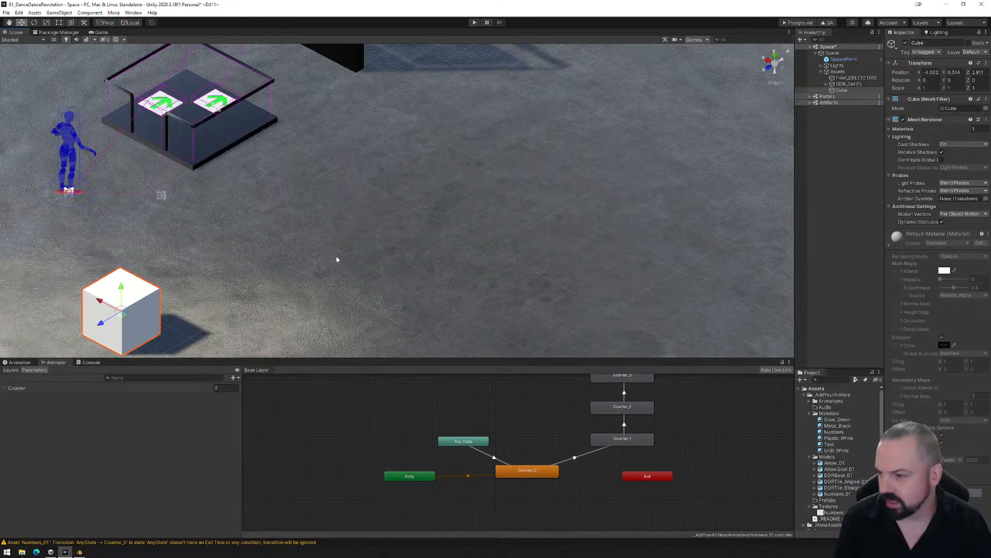
pyautogui.hotkey('ctrl', 'z')
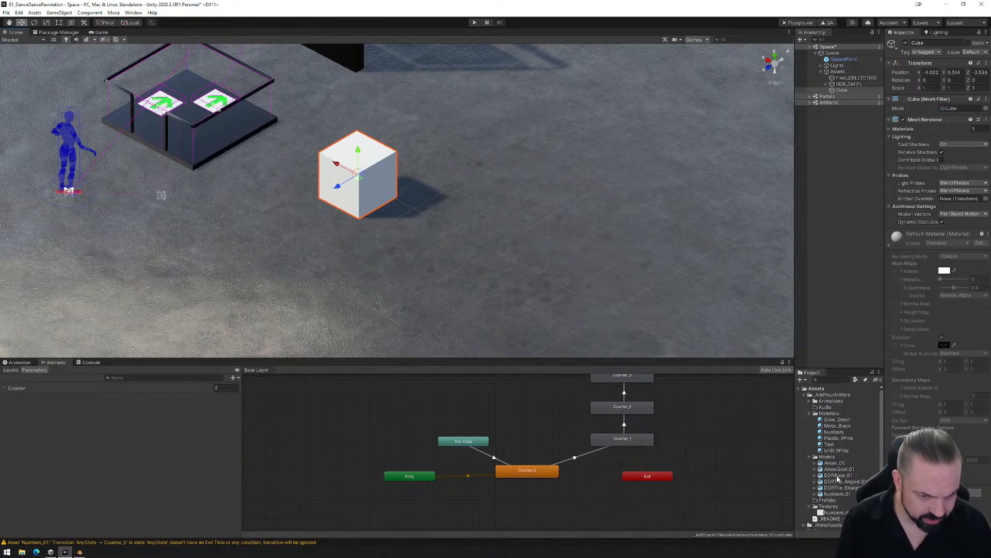
# - Place the DDRBase_01 model in the scene to compare its components with the cube's, and delete that model again
pyautogui.moveTo(838, 479); pyautogui.dragTo(490, 272)
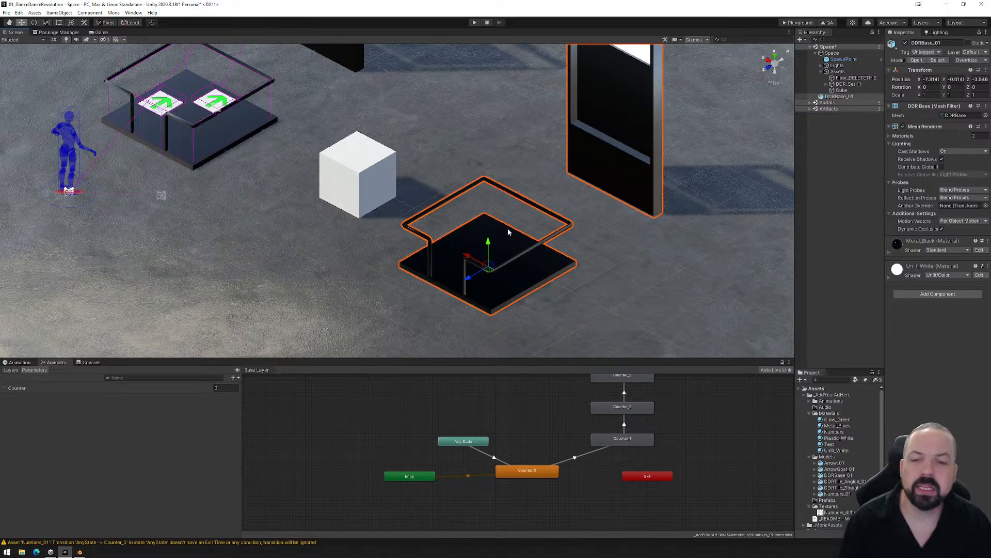
pyautogui.click(343, 181)
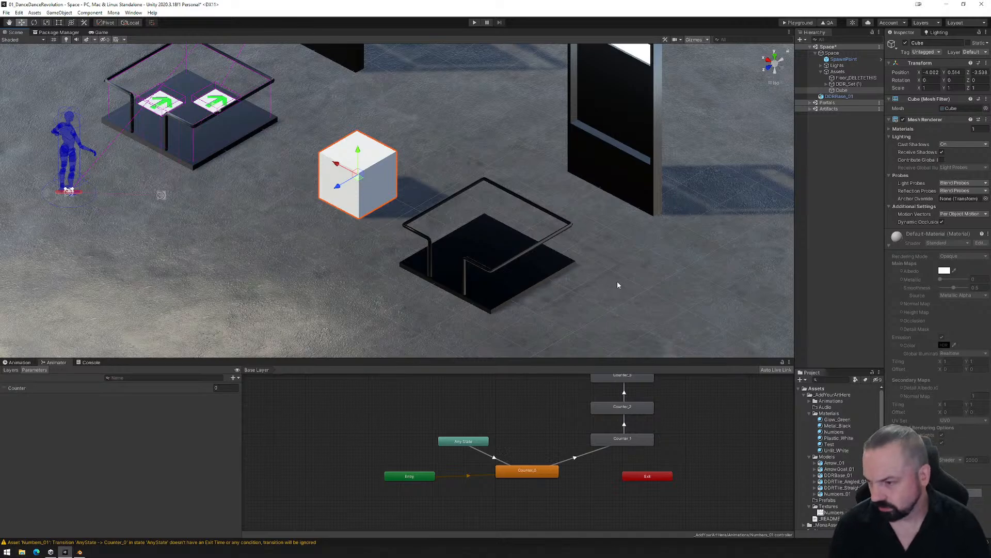
pyautogui.click(506, 238)
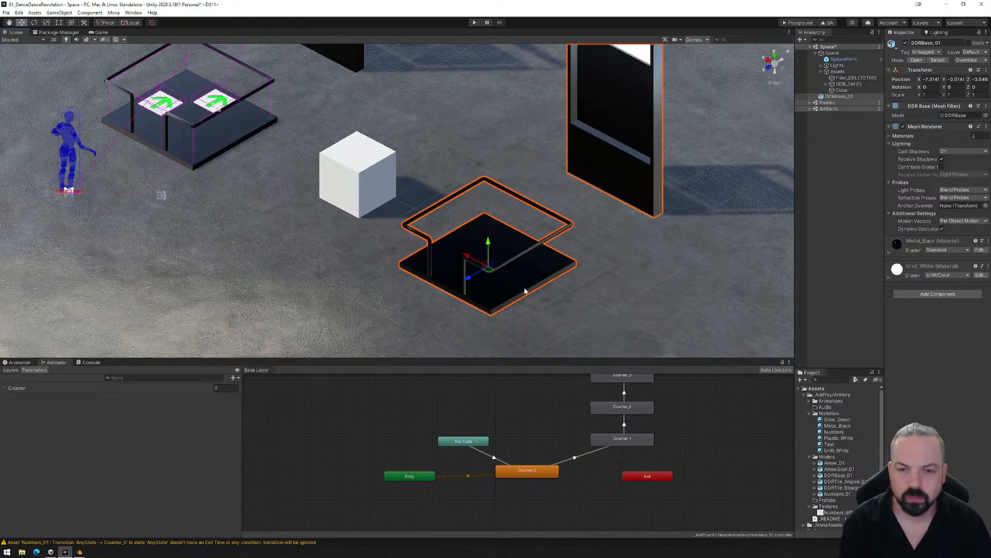
pyautogui.press('Delete')
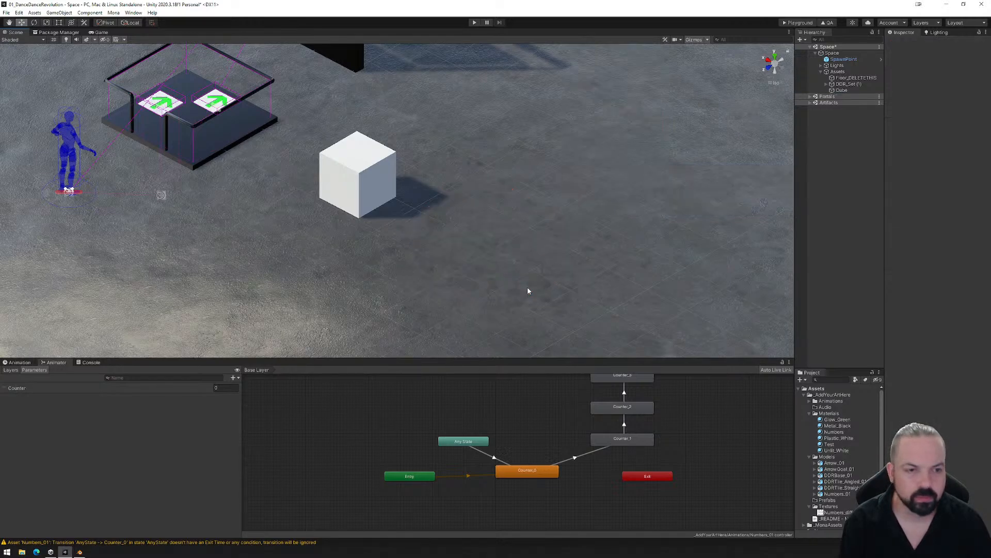
# - Duplicate the cube and move the copy along the X axis to about -5.43, beside the original
pyautogui.click(368, 195)
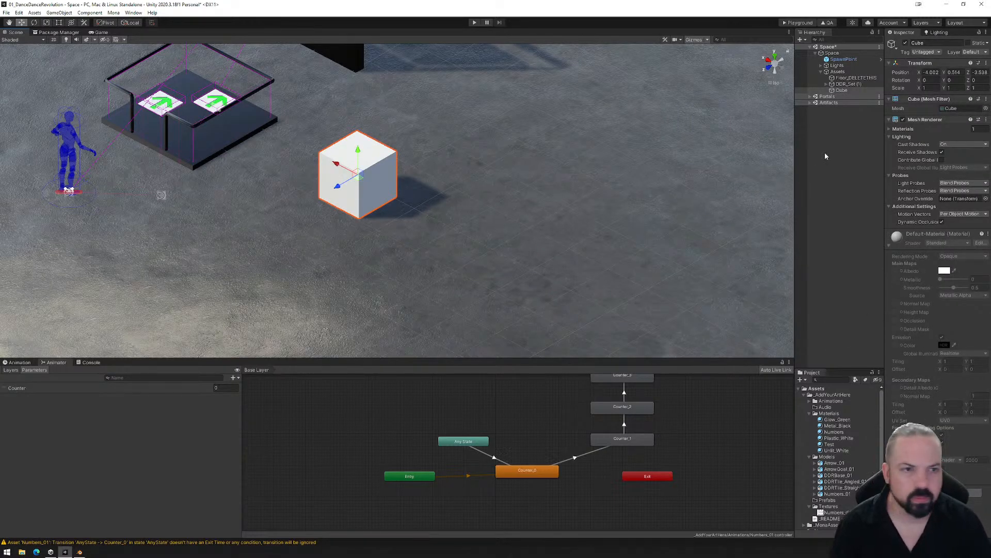
pyautogui.click(839, 92)
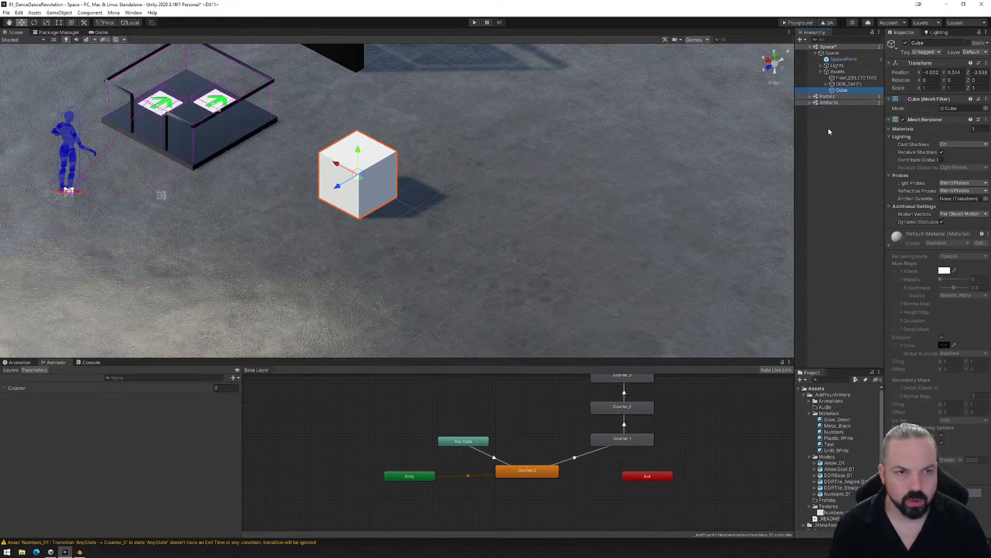
pyautogui.hotkey('ctrl', 'd')
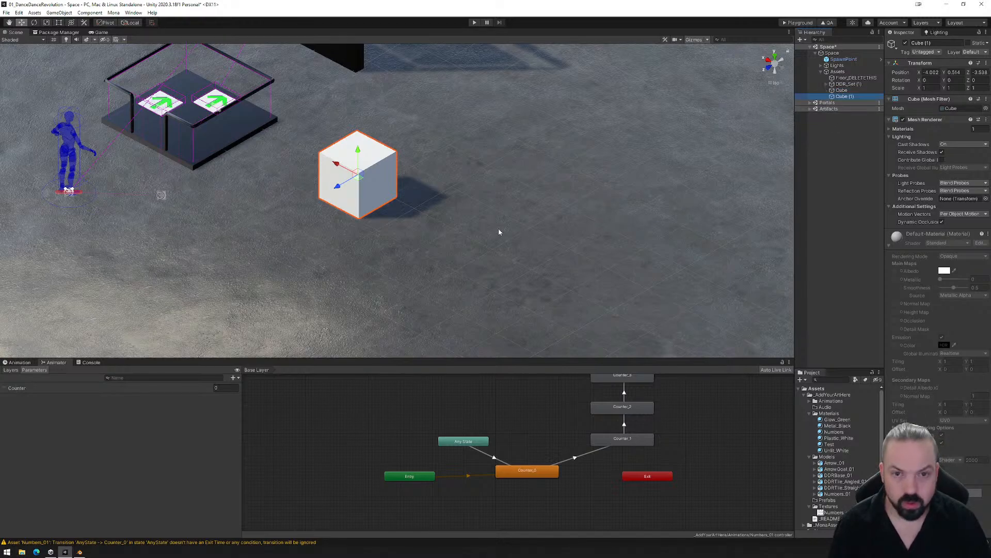
pyautogui.moveTo(337, 166); pyautogui.dragTo(394, 194)
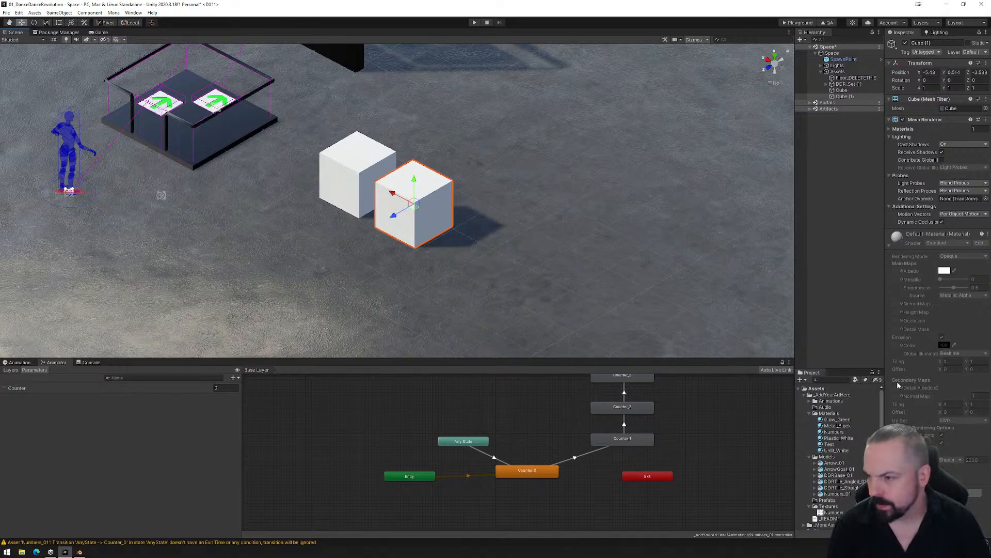
# - Add a Box Collider component to the duplicated cube
pyautogui.click(938, 493)
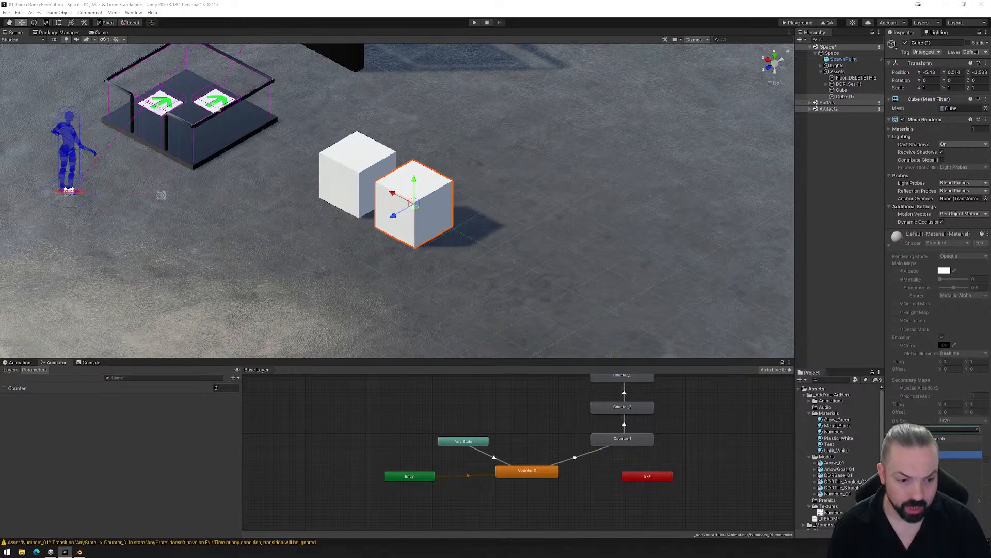
pyautogui.click(953, 454)
pyautogui.keyDown('alt'); pyautogui.moveTo(461, 233); pyautogui.dragTo(539, 242); pyautogui.keyUp('alt')
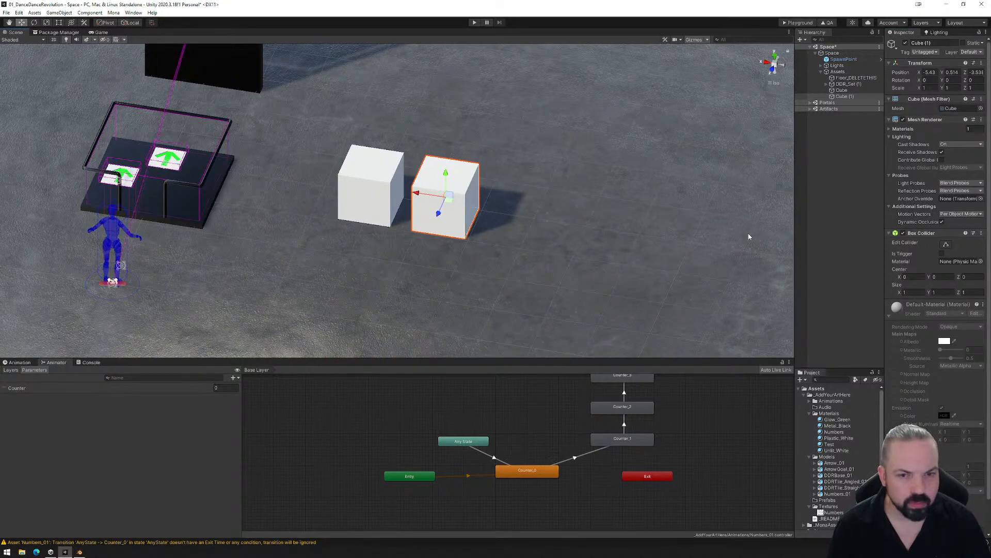
pyautogui.keyDown('alt'); pyautogui.moveTo(750, 237); pyautogui.dragTo(551, 253); pyautogui.keyUp('alt')
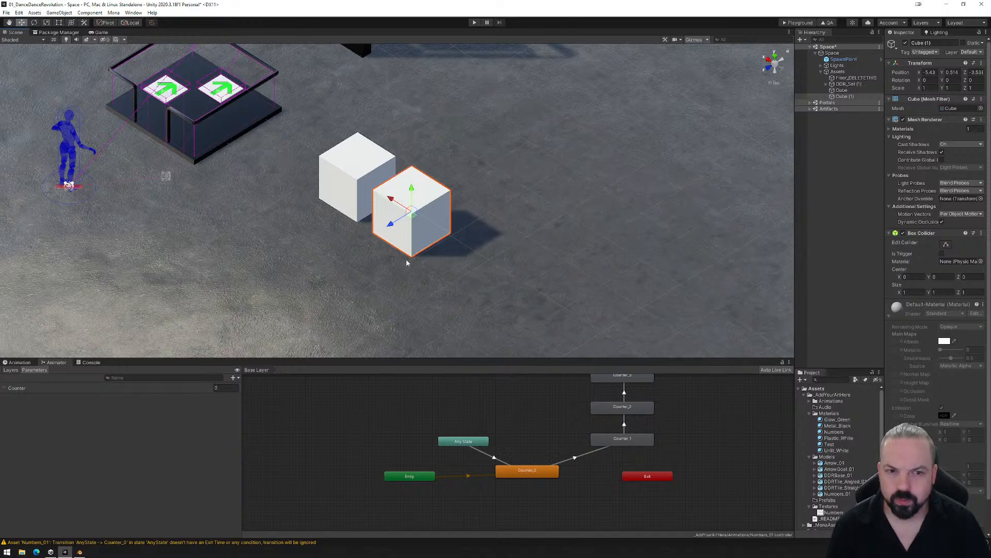
# - Create an empty object under the Assets group and name it R_StartAnimation
pyautogui.click(836, 71)
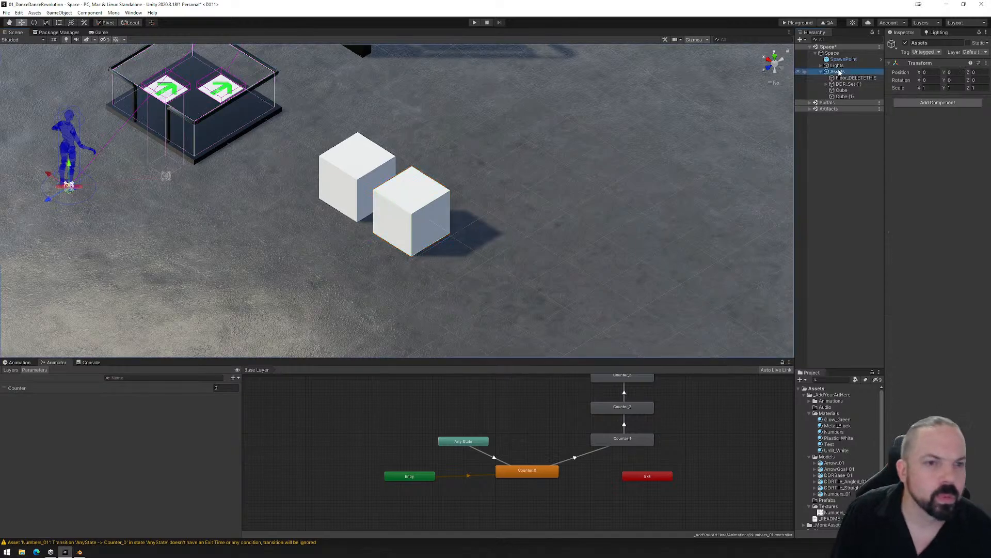
pyautogui.rightClick(838, 71)
pyautogui.click(871, 163)
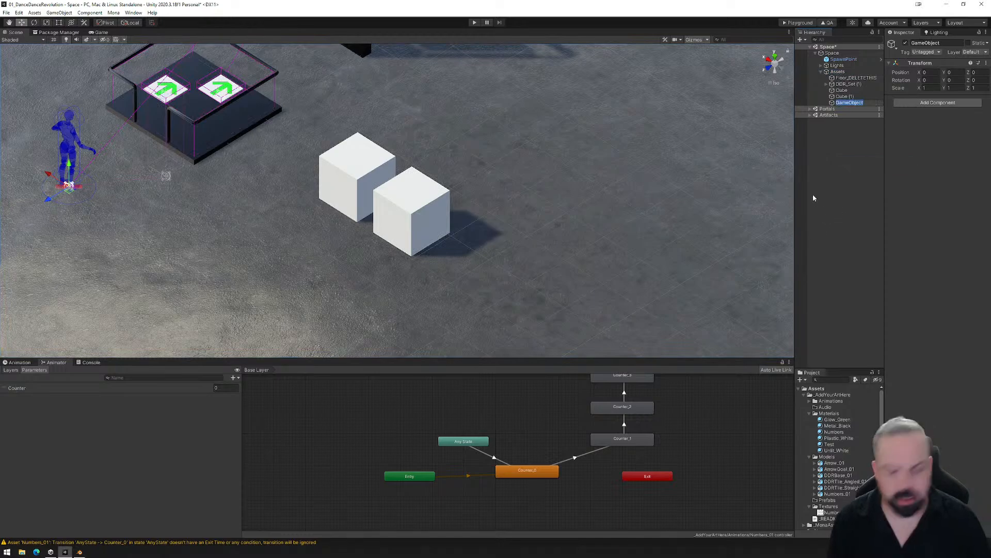
pyautogui.write('R_St')
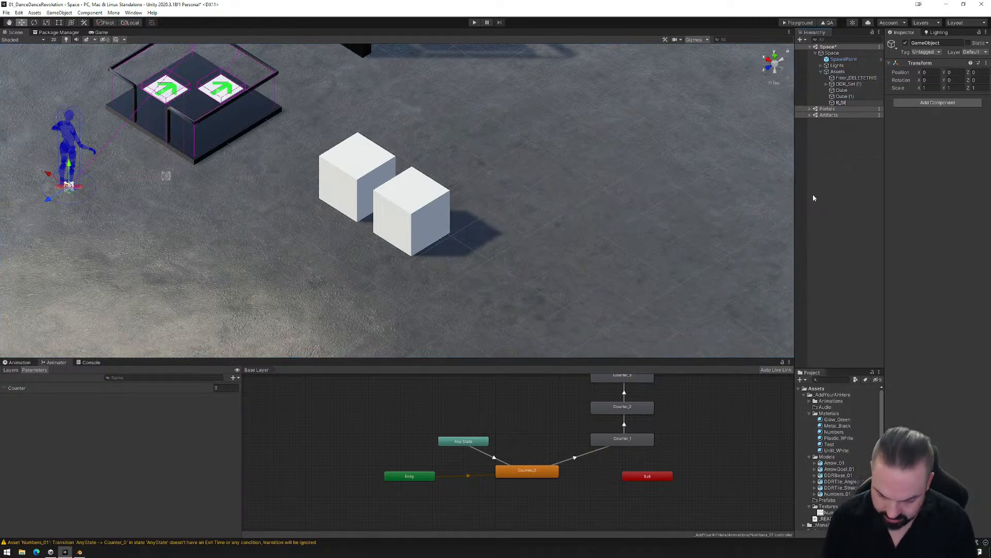
pyautogui.write('artAnimation')
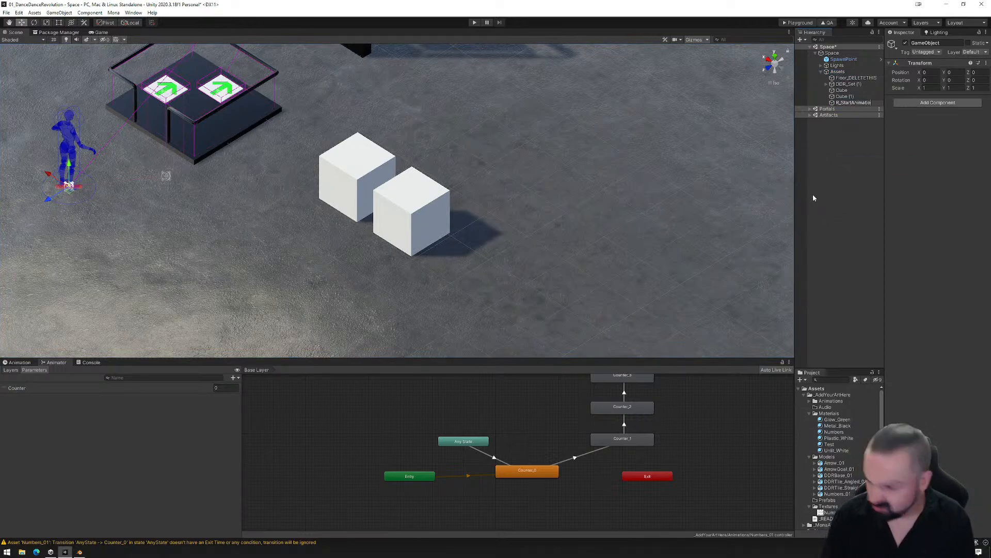
pyautogui.press('Return')
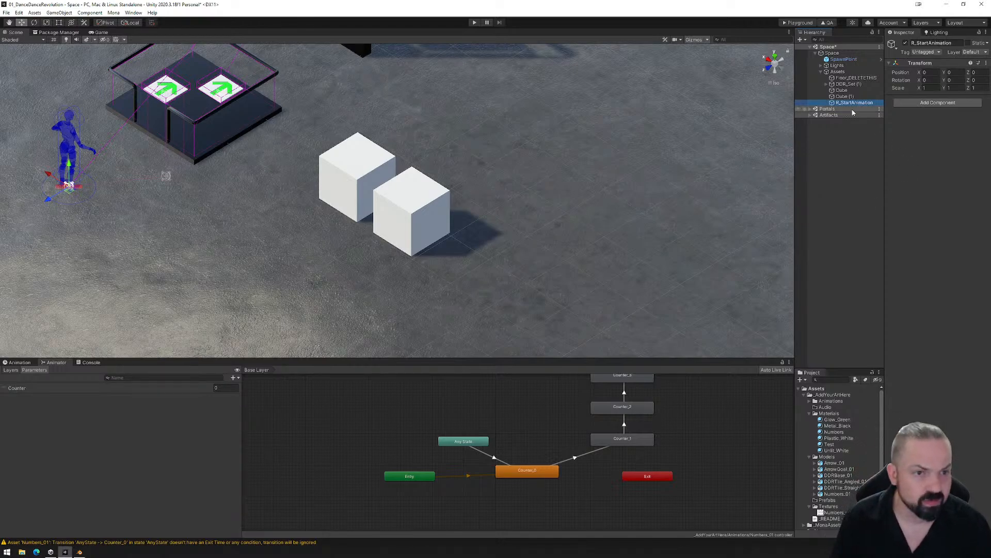
# - Add a Mono Reactor component and a Box Collider component to R_StartAnimation
pyautogui.click(909, 102)
pyautogui.write('react')
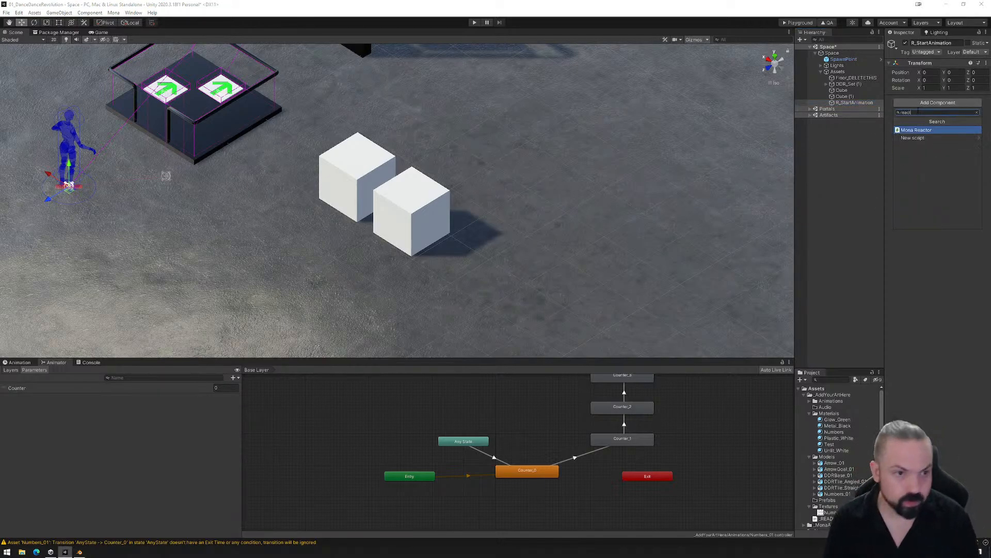
pyautogui.press('Return')
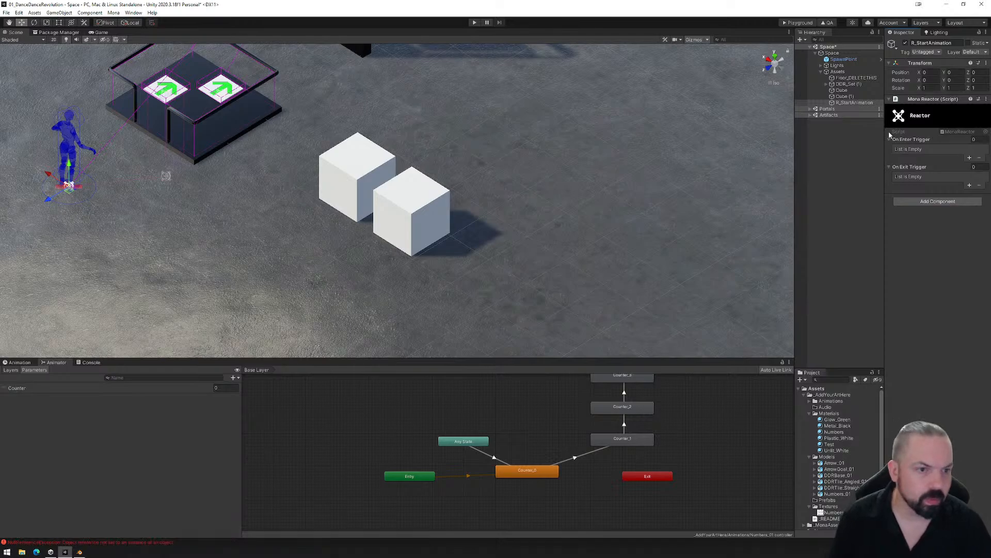
pyautogui.click(928, 202)
pyautogui.write('box')
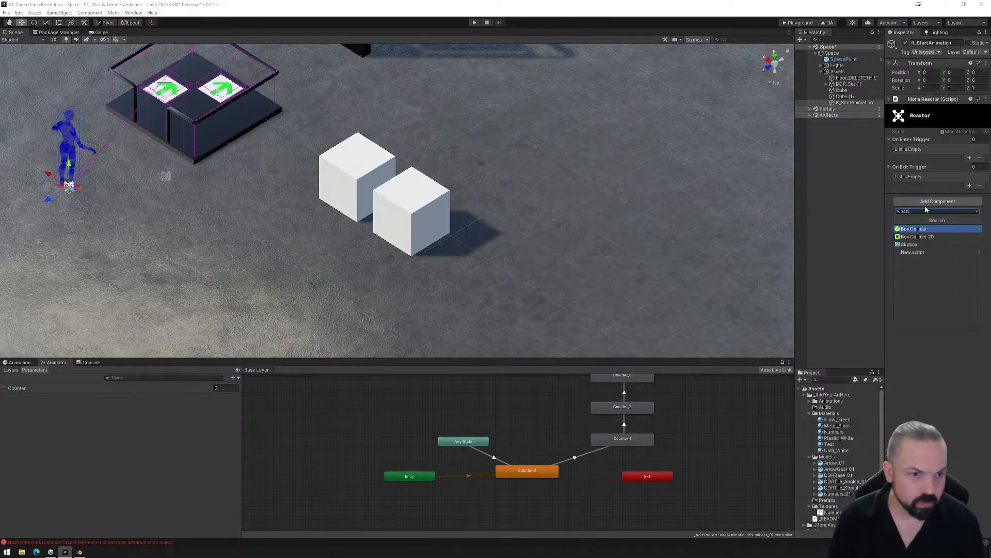
pyautogui.press('Return')
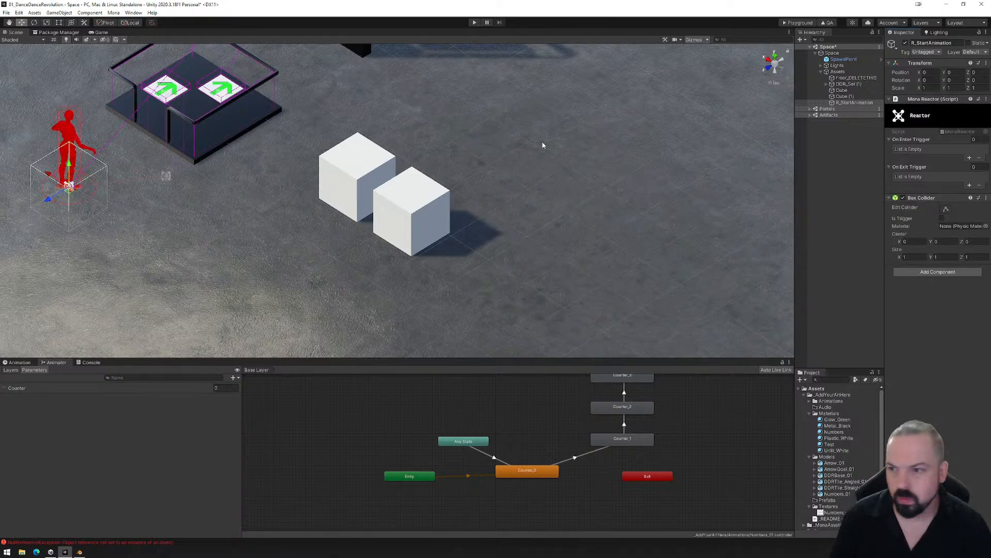
# - Move R_StartAnimation away from the origin to about X -4.815 and raise it to about Y 0.533, above the floor
pyautogui.moveTo(50, 177); pyautogui.dragTo(326, 269)
pyautogui.keyDown('alt'); pyautogui.moveTo(313, 275); pyautogui.dragTo(288, 233); pyautogui.keyUp('alt')
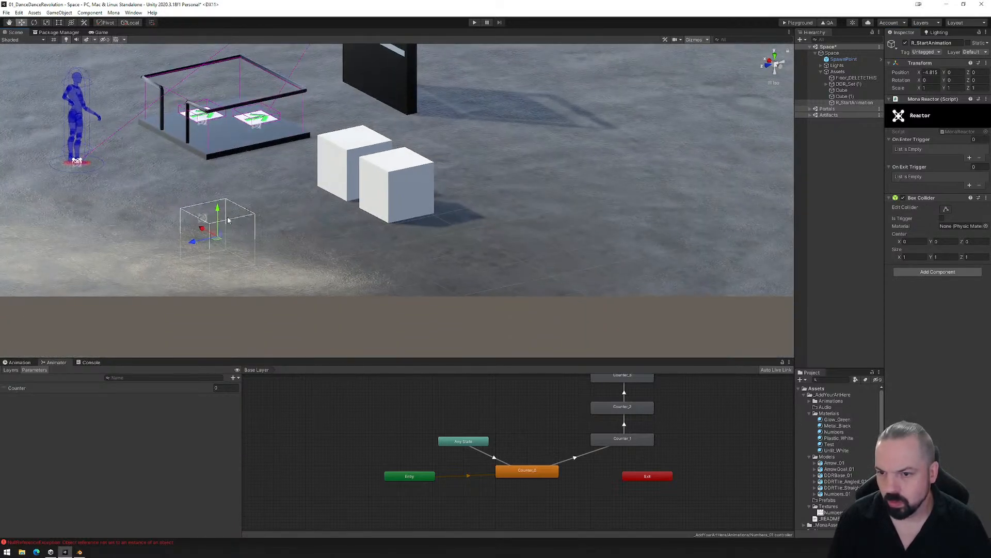
pyautogui.moveTo(224, 208); pyautogui.dragTo(229, 181)
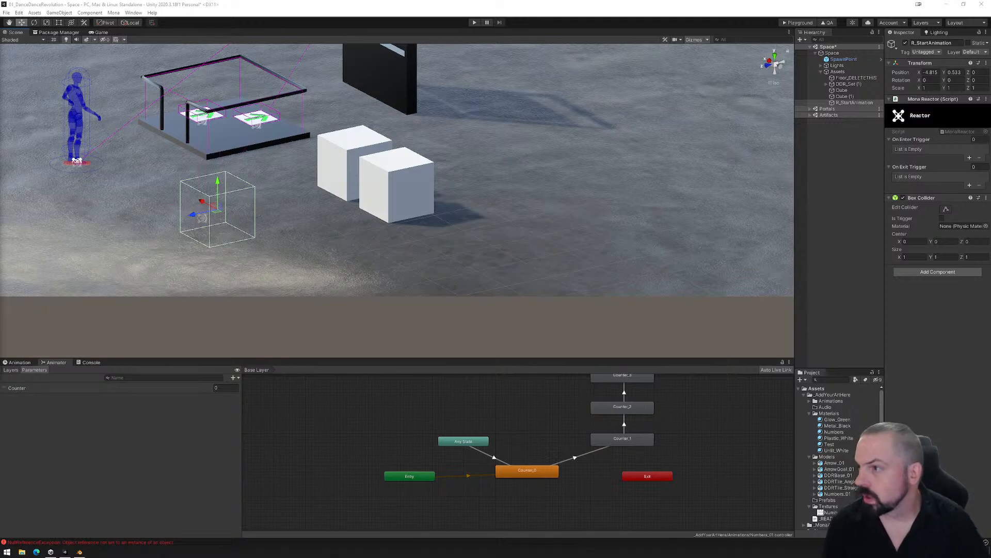
# - Switch to the web browser with the Mona documentation by bringing its window onto this screen and maximizing it
pyautogui.moveTo(0, 73); pyautogui.dragTo(0, 70)
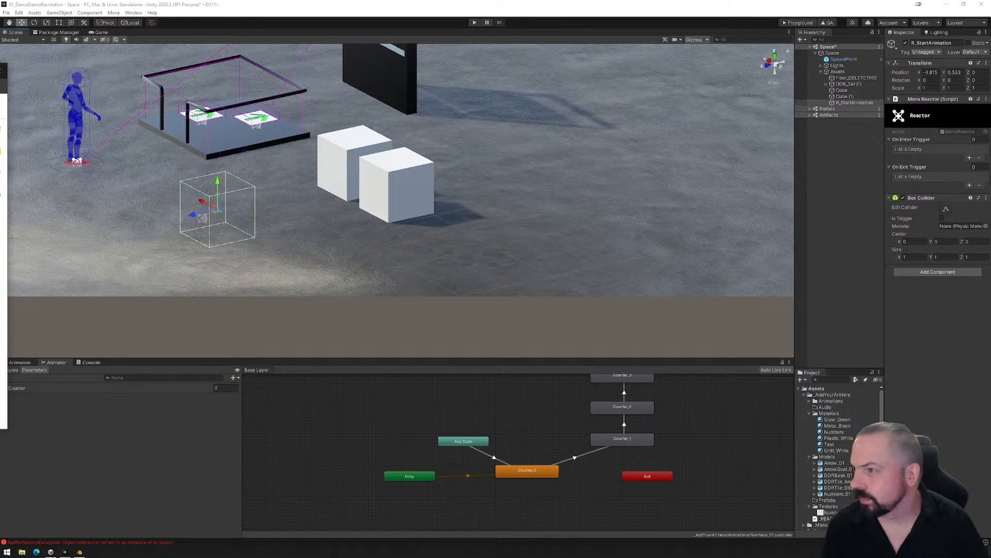
pyautogui.moveTo(0, 72); pyautogui.dragTo(371, 71)
pyautogui.doubleClick(419, 67)
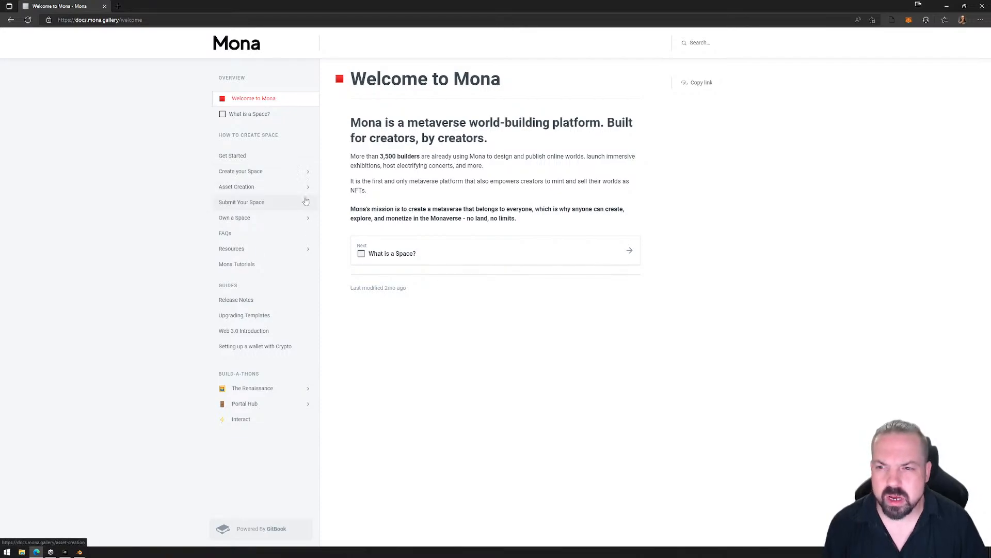
# - Open the Mona Playground page in the documentation's Resources section and follow its link to visit the playground space
pyautogui.click(308, 249)
pyautogui.click(275, 268)
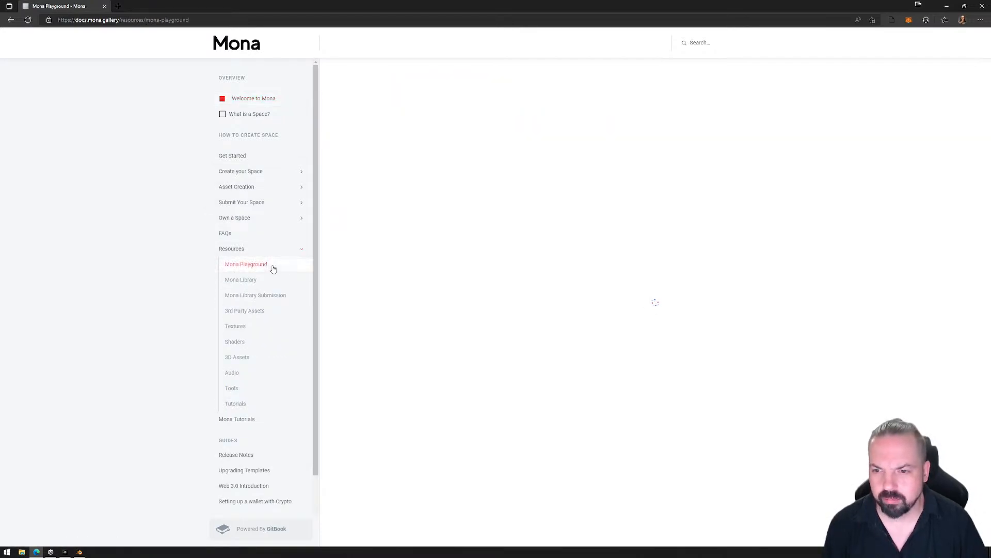
pyautogui.scroll(-2, 518, 369)
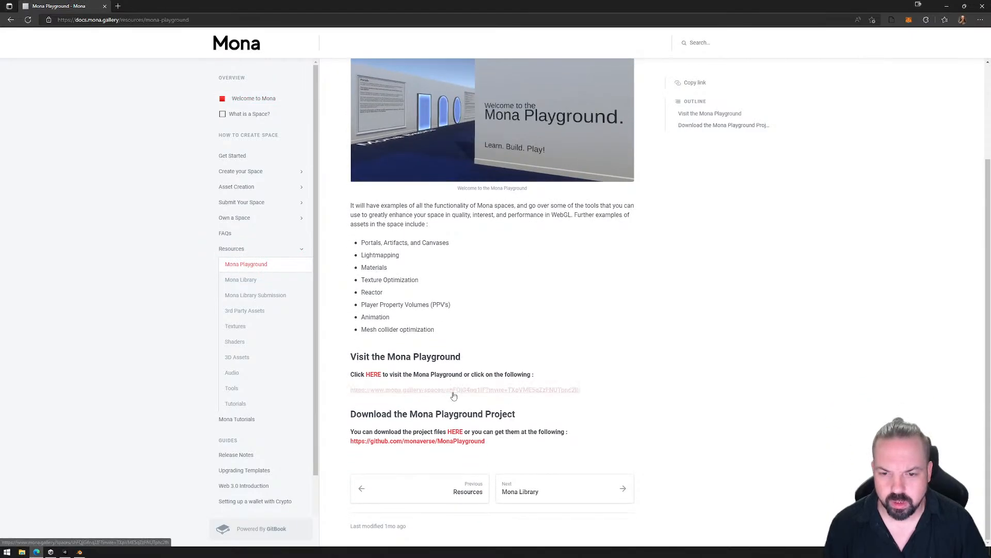
pyautogui.click(466, 393)
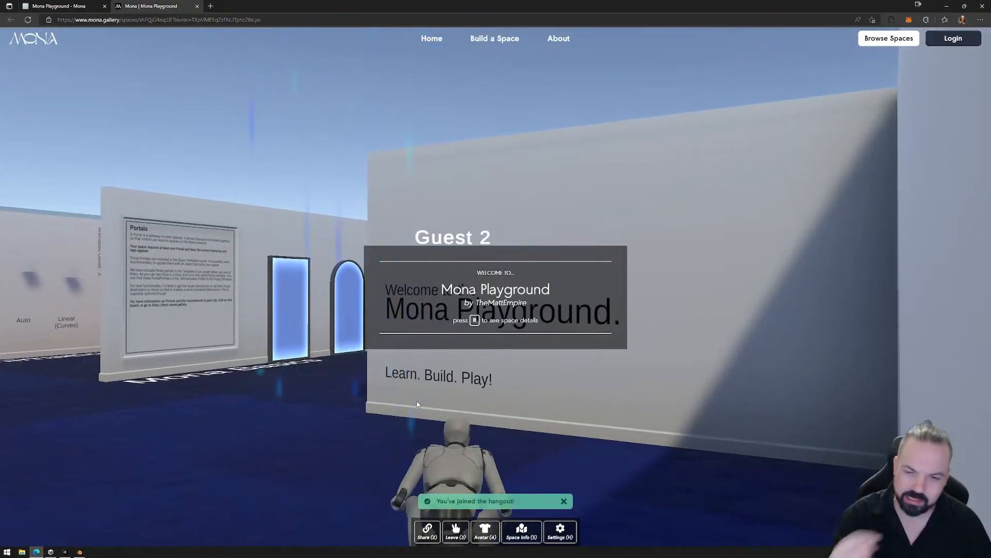
# - Enter the playground and walk the avatar past the Spawnpoints board to examine the reactor-driven purple doors
pyautogui.click(332, 386)
pyautogui.press('a')
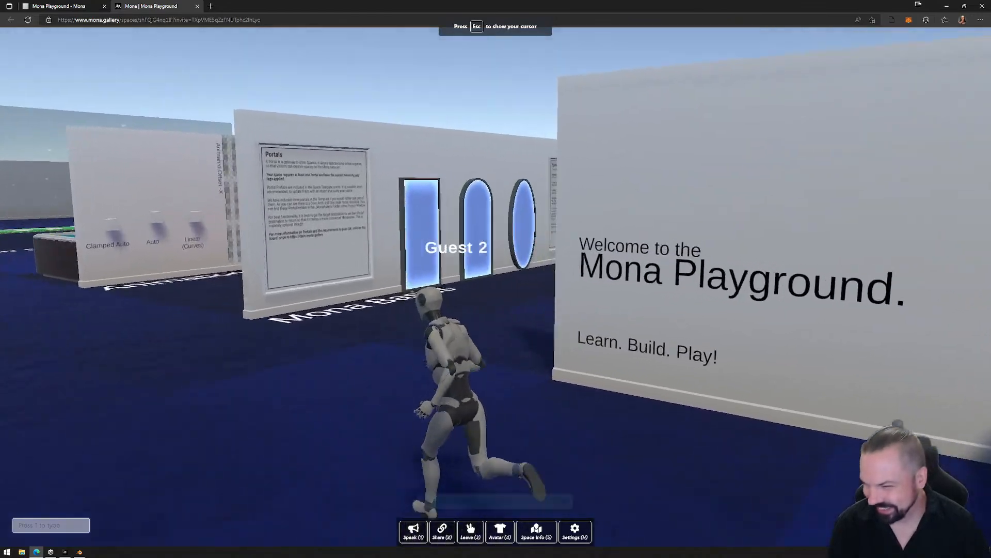
pyautogui.press('w')
pyautogui.press('w')
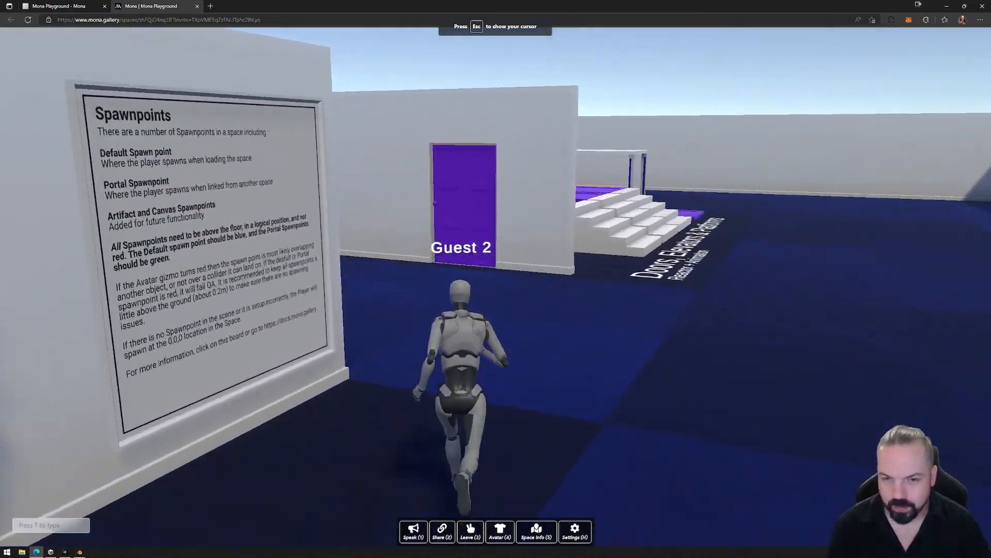
pyautogui.press('w')
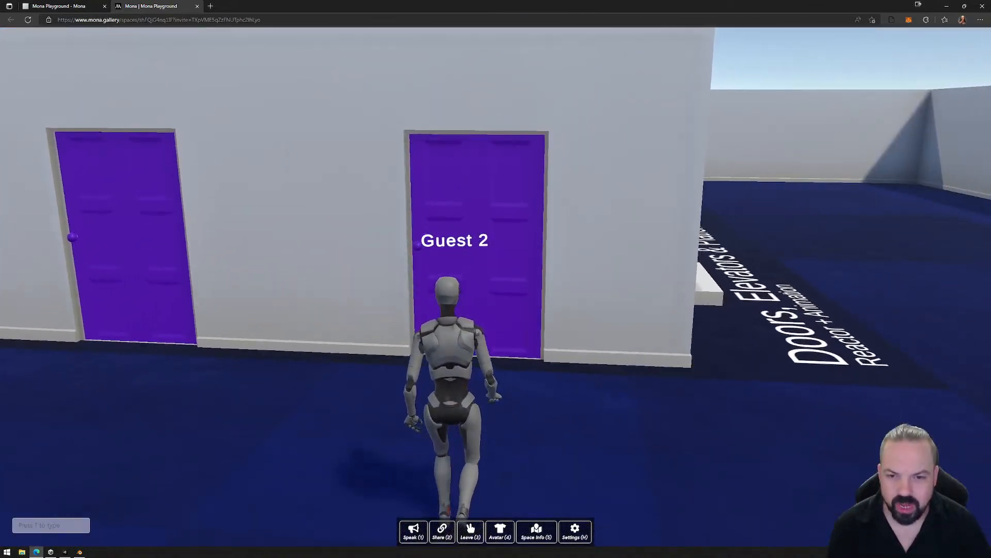
pyautogui.press('d')
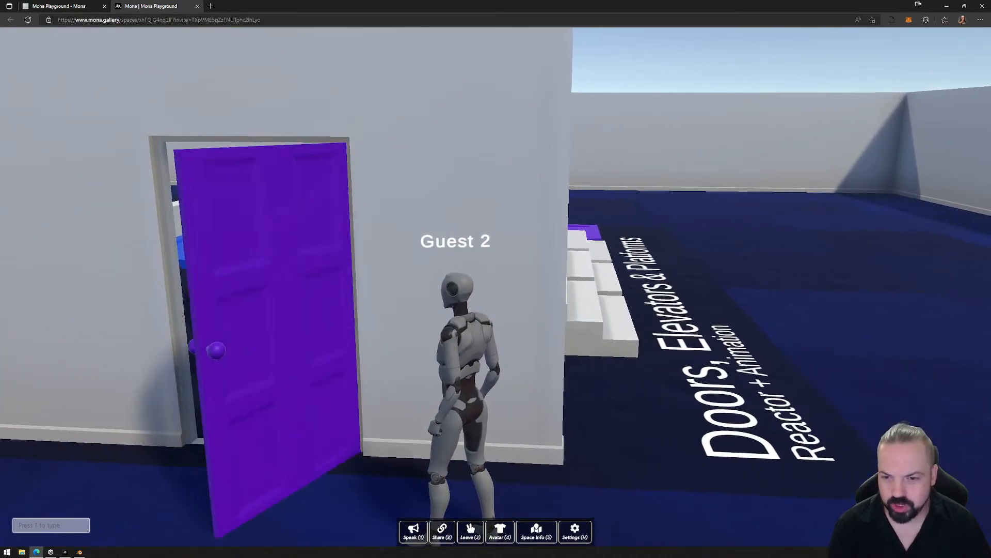
pyautogui.press('a')
pyautogui.press('Escape')
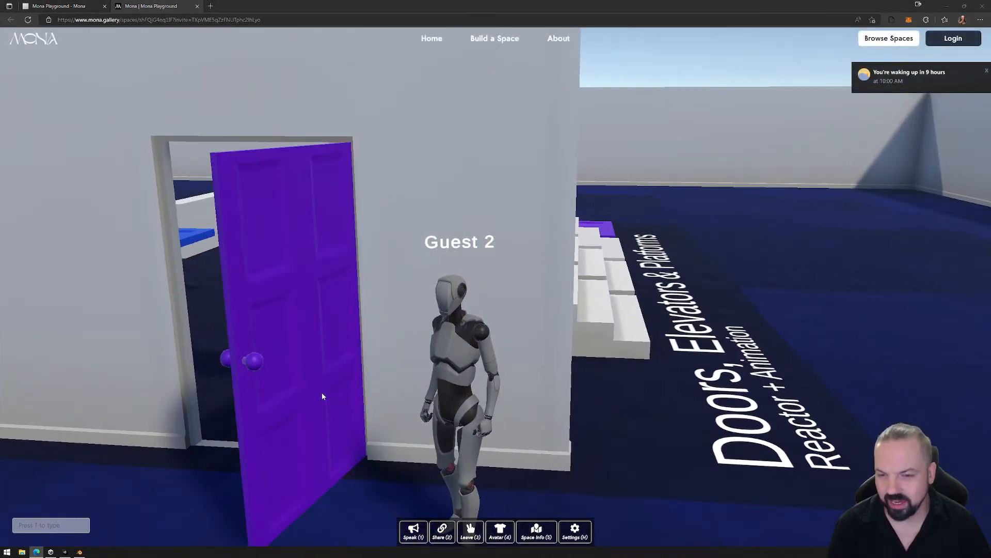
# - Walk the avatar through the purple doors from both sides to examine how they open and close
pyautogui.click(320, 402)
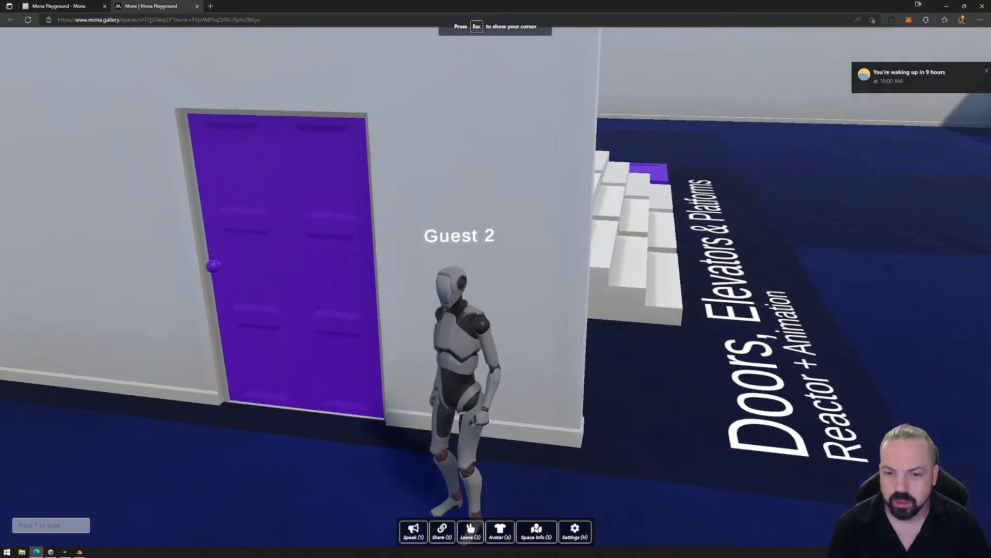
pyautogui.press('a')
pyautogui.press('w')
pyautogui.press('w')
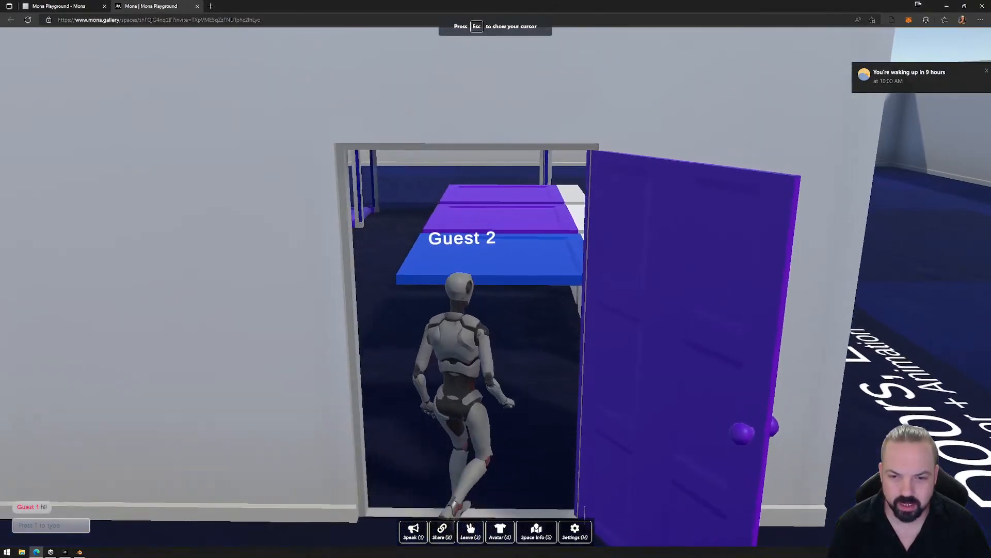
pyautogui.press('w')
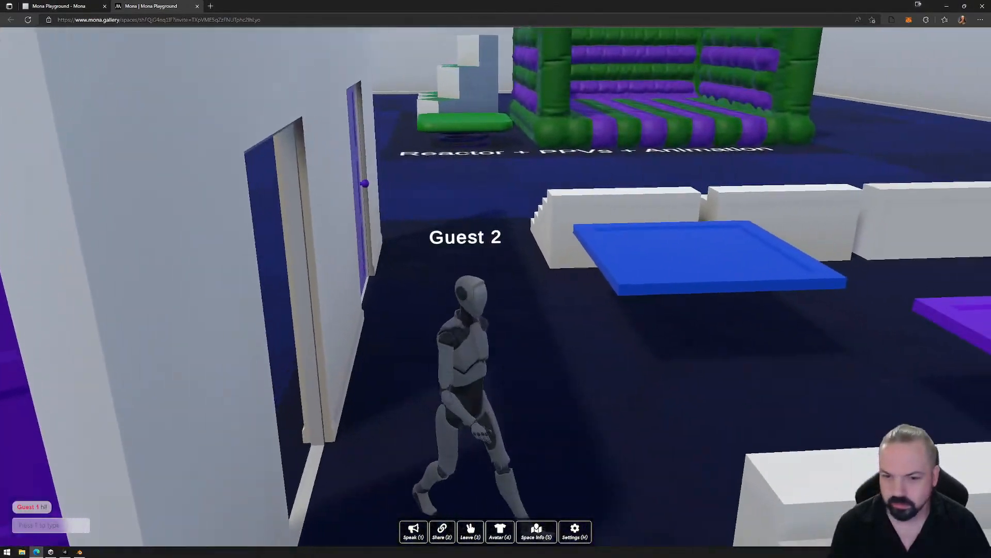
pyautogui.press('w')
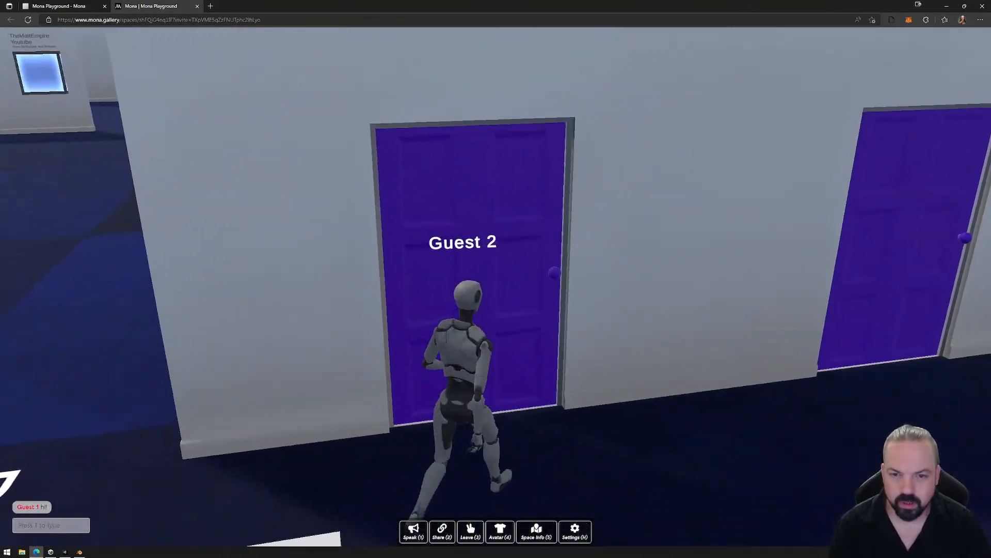
pyautogui.press('w')
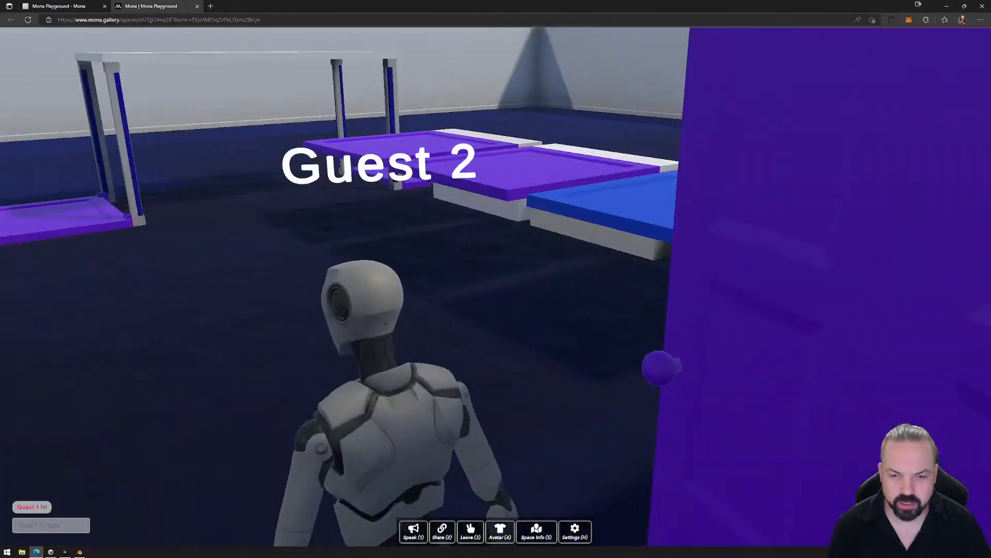
pyautogui.press('w')
pyautogui.press('w')
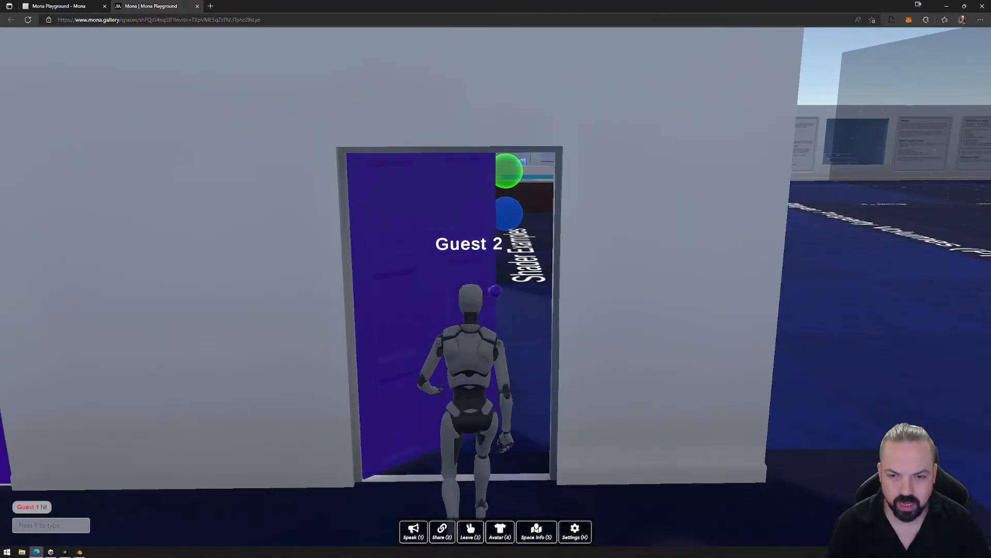
# - Approach the purple door near the wall's end, then back away to test its enter and exit triggers
pyautogui.press('w')
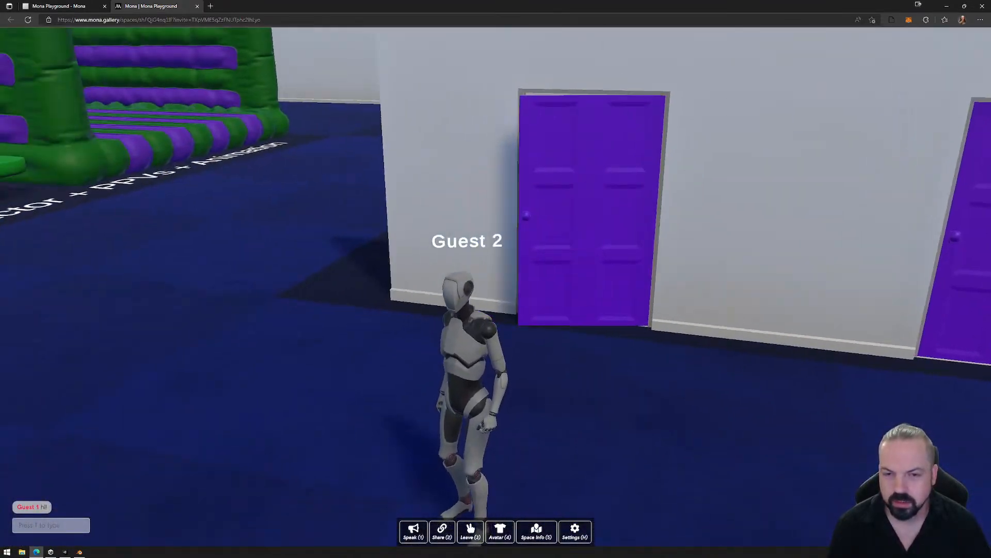
pyautogui.press('w')
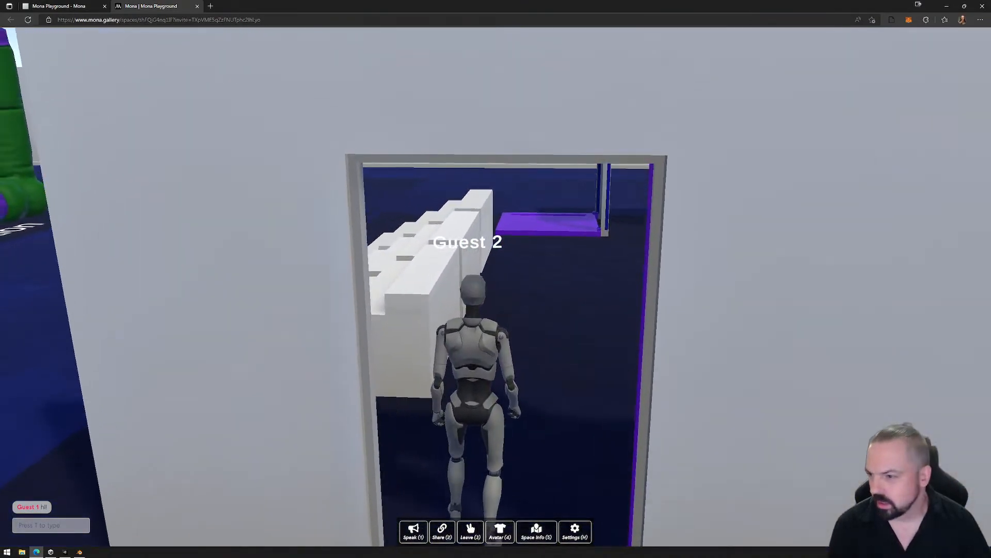
pyautogui.press('a')
pyautogui.press('s')
pyautogui.press('s')
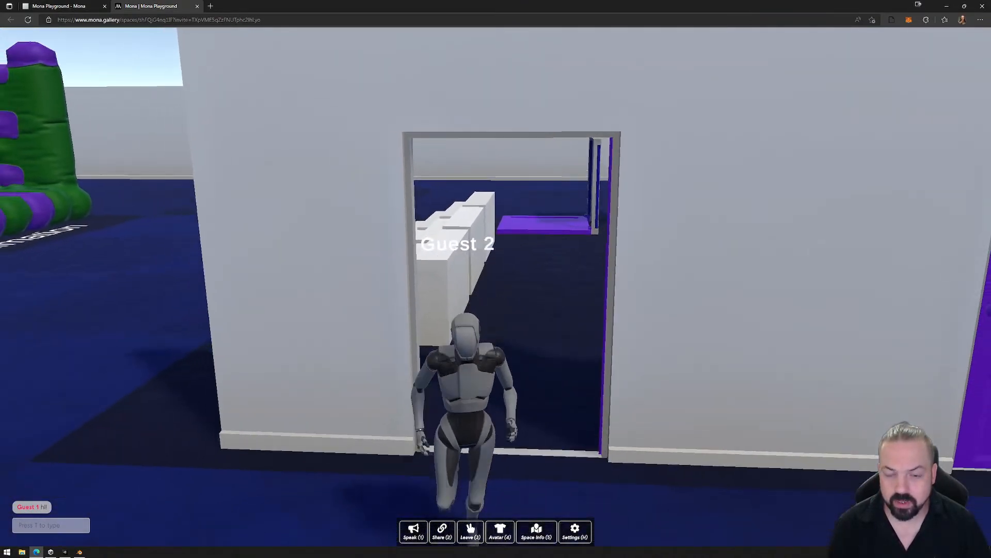
pyautogui.press('a')
pyautogui.press('s')
pyautogui.press('d')
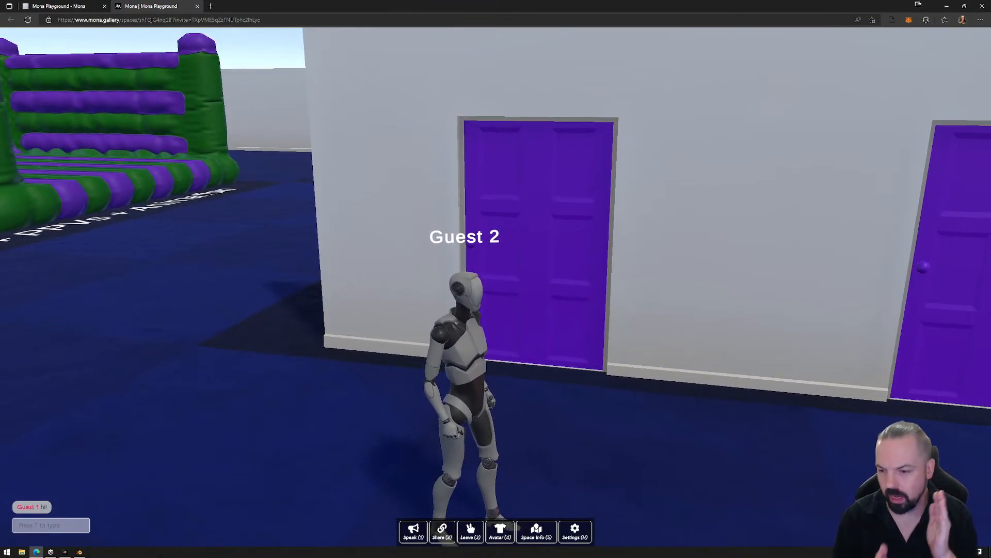
# - Send the chat message "Hello!" and return to controlling the avatar
pyautogui.press('Escape')
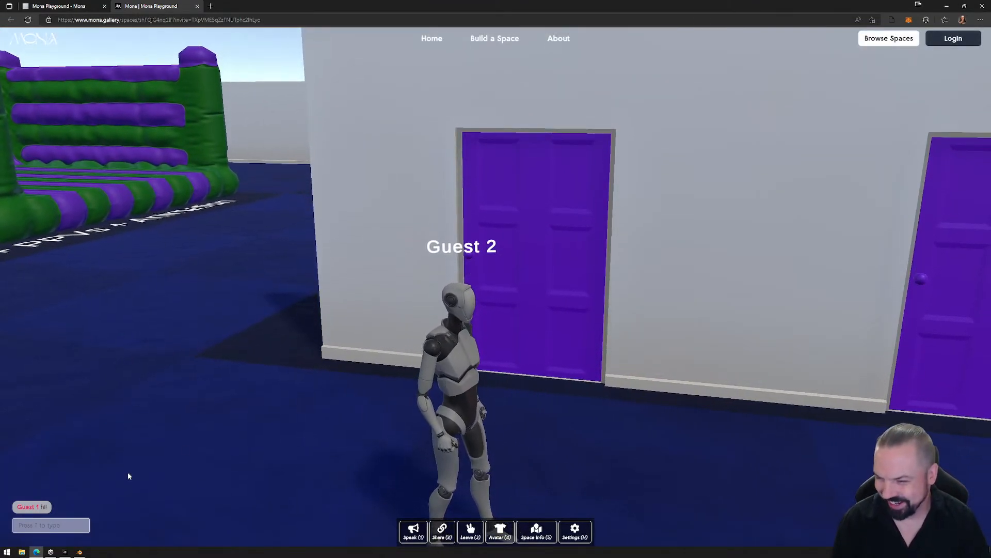
pyautogui.write('Hello!')
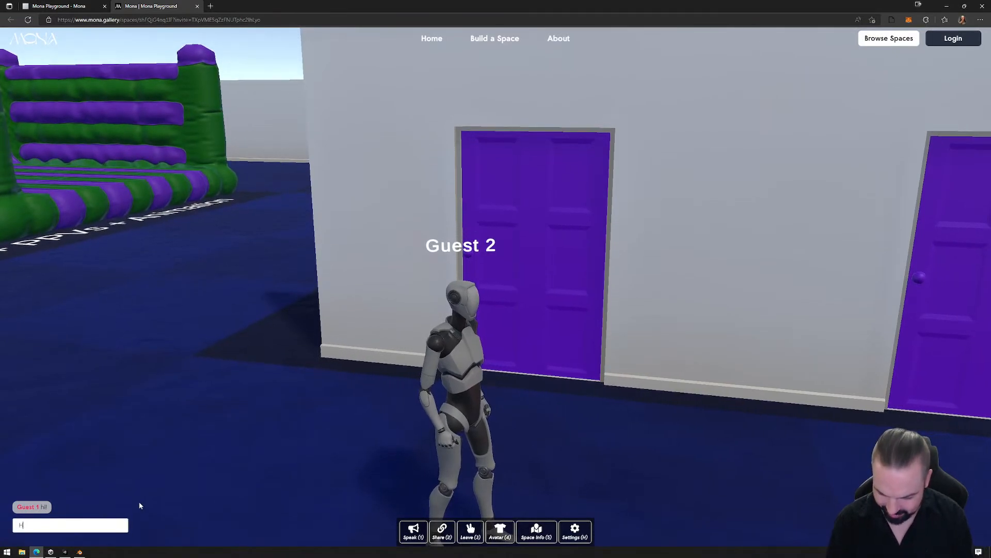
pyautogui.press('Return')
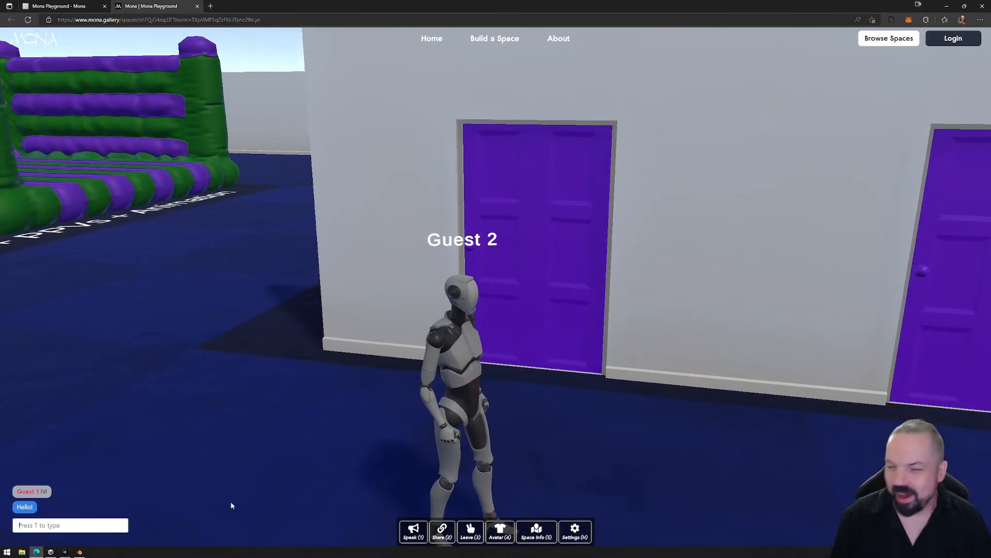
pyautogui.click(140, 505)
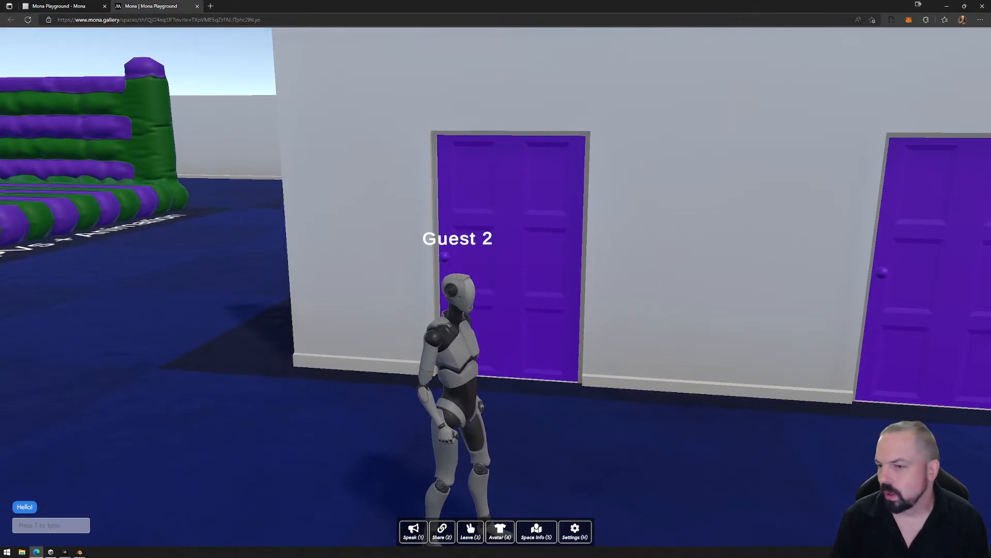
# - Walk the avatar to the Doors, Elevators & Platforms exhibit and ride the purple elevator to the white deck
pyautogui.press('d')
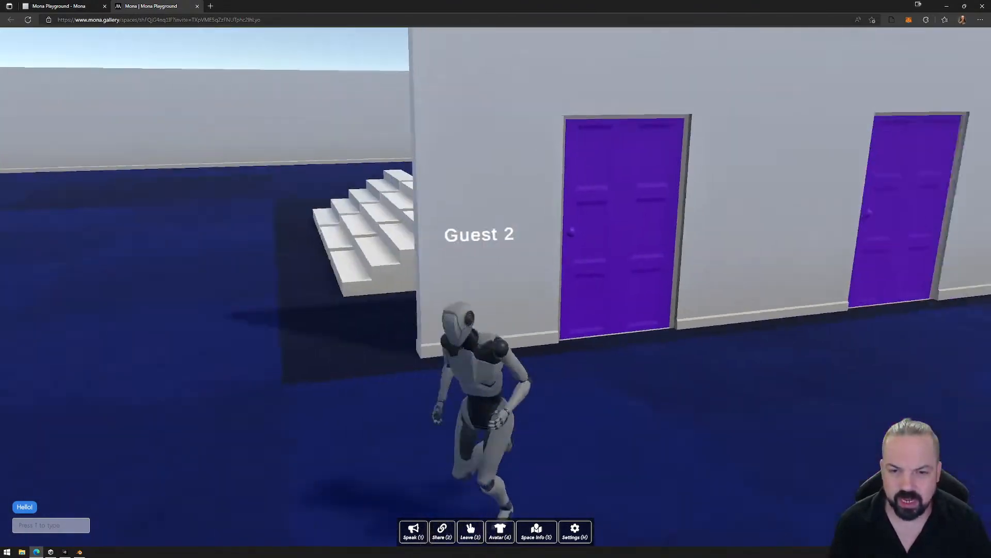
pyautogui.press('w')
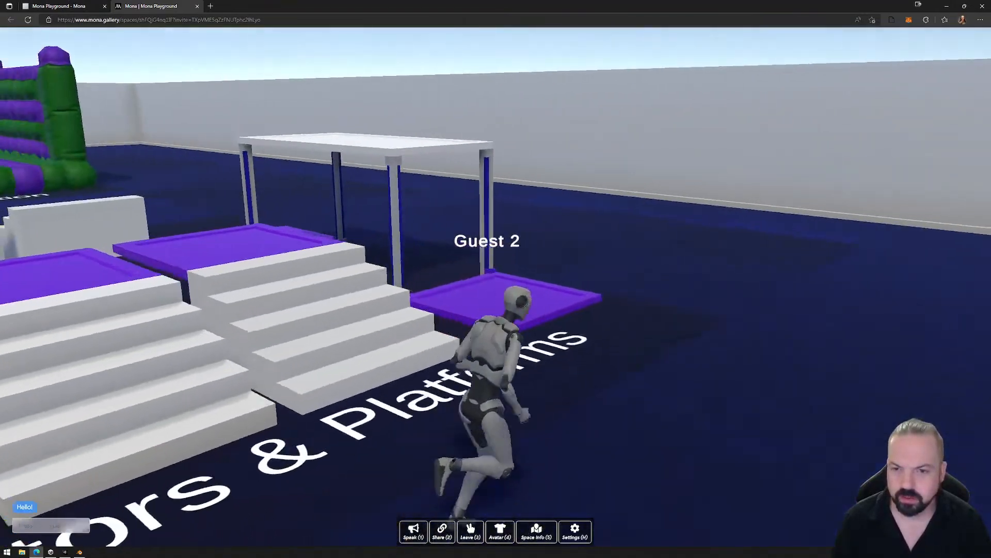
pyautogui.press('w')
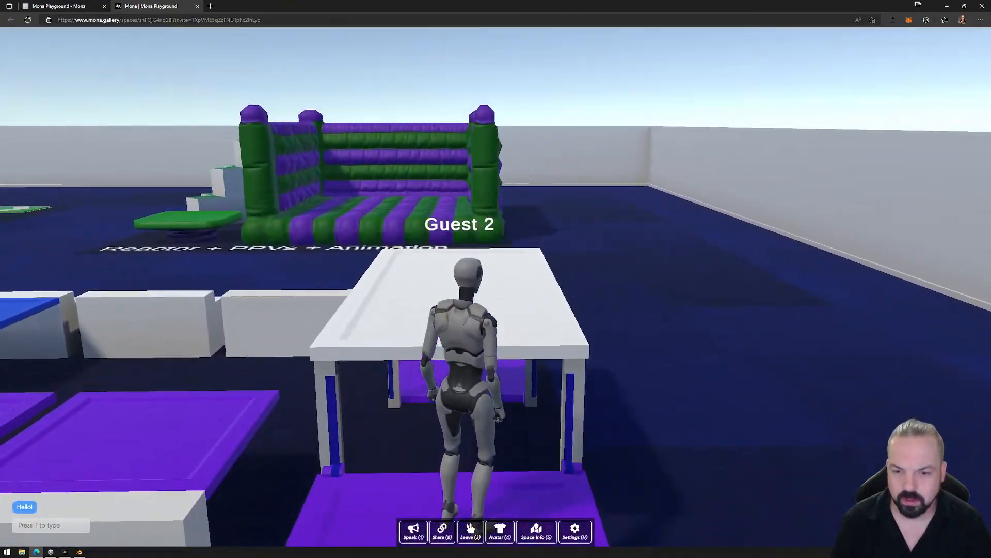
pyautogui.press('w')
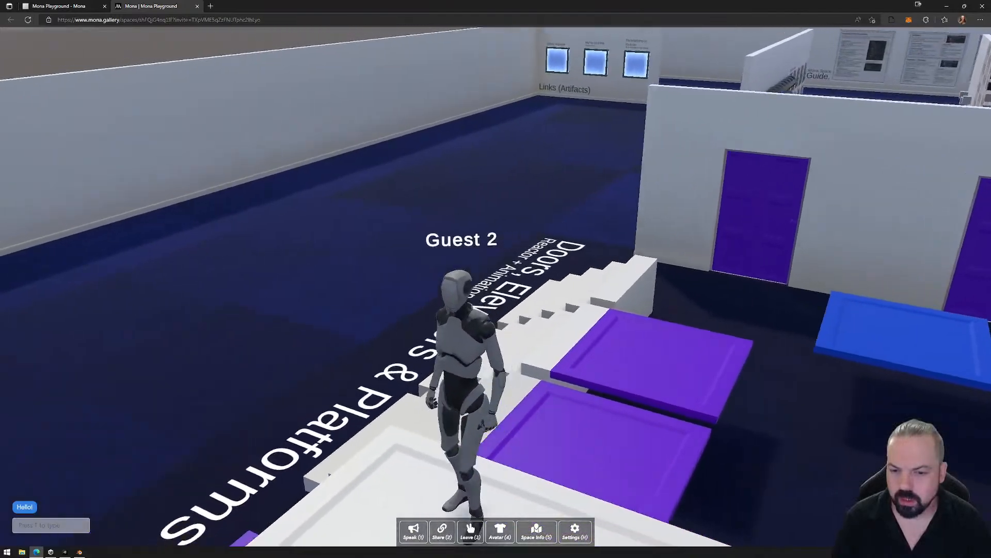
pyautogui.press('w')
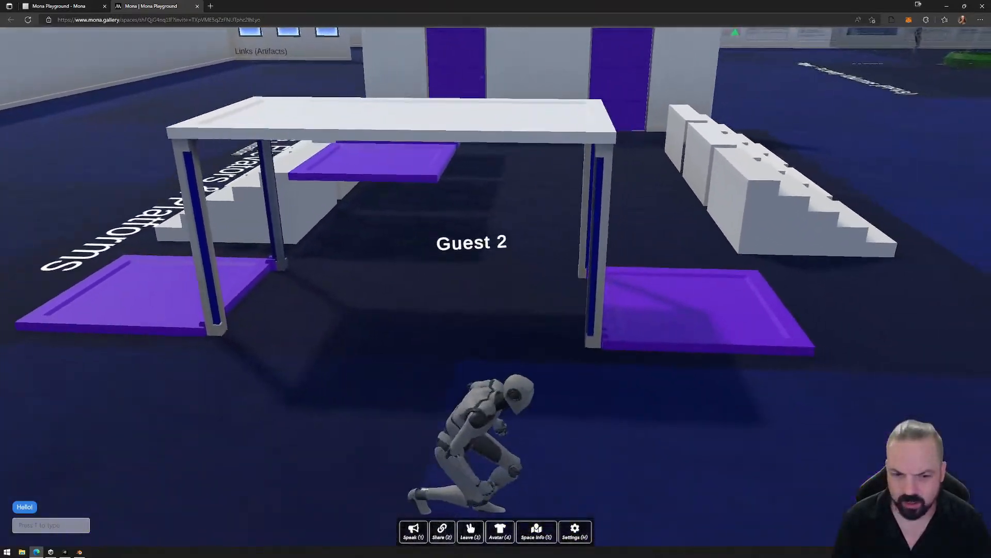
# - Test the purple elevators on both sides of the white deck by stepping the avatar on and off them
pyautogui.press('w')
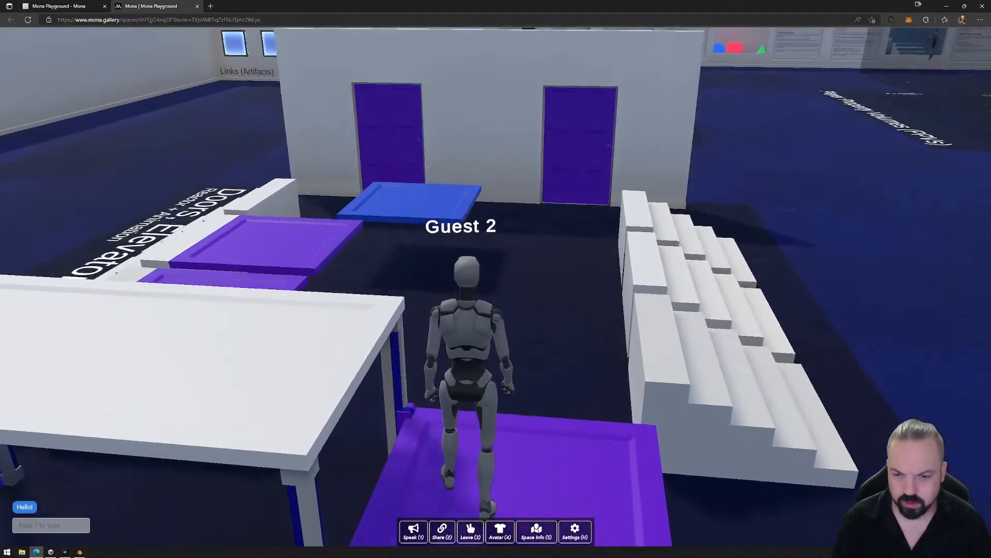
pyautogui.press('a')
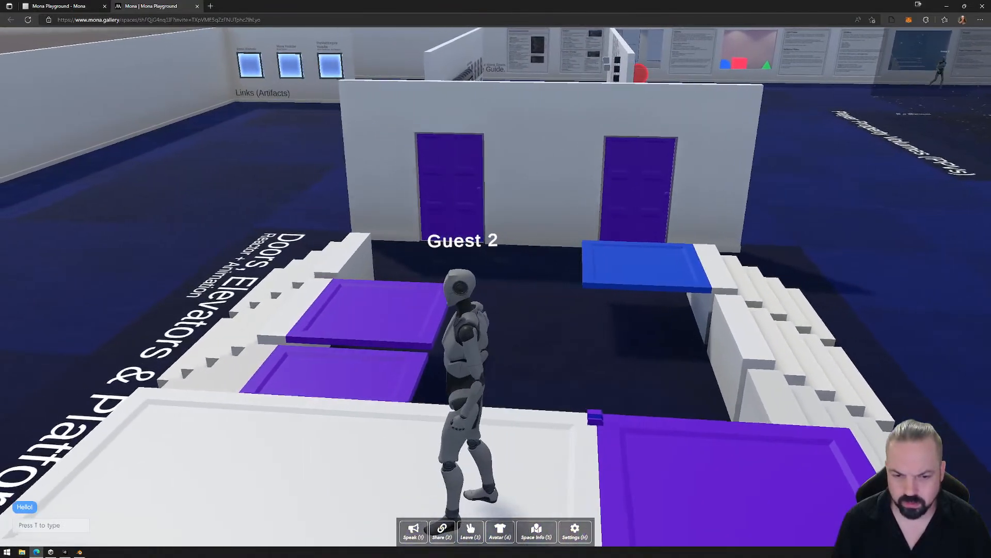
pyautogui.press('d')
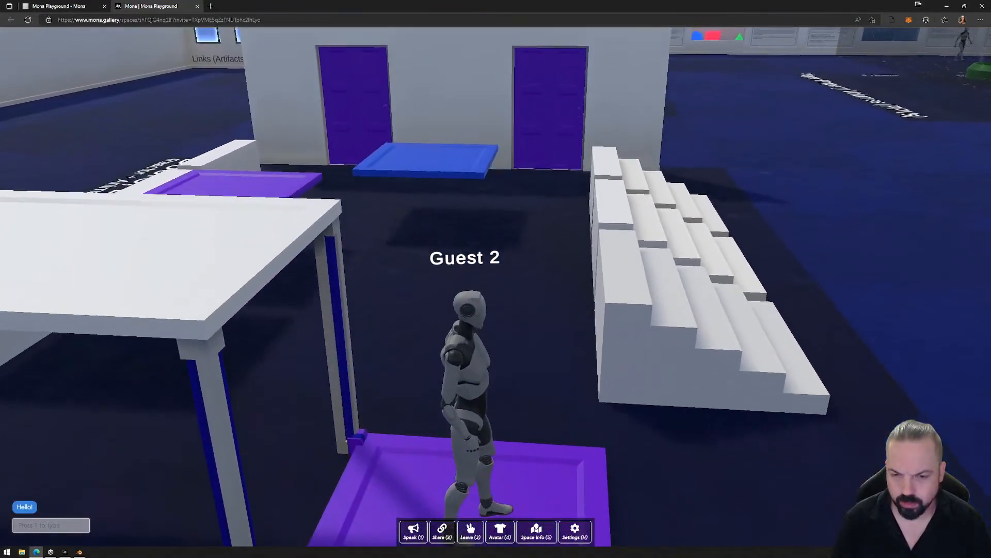
pyautogui.press('s')
pyautogui.press('a')
pyautogui.press('w')
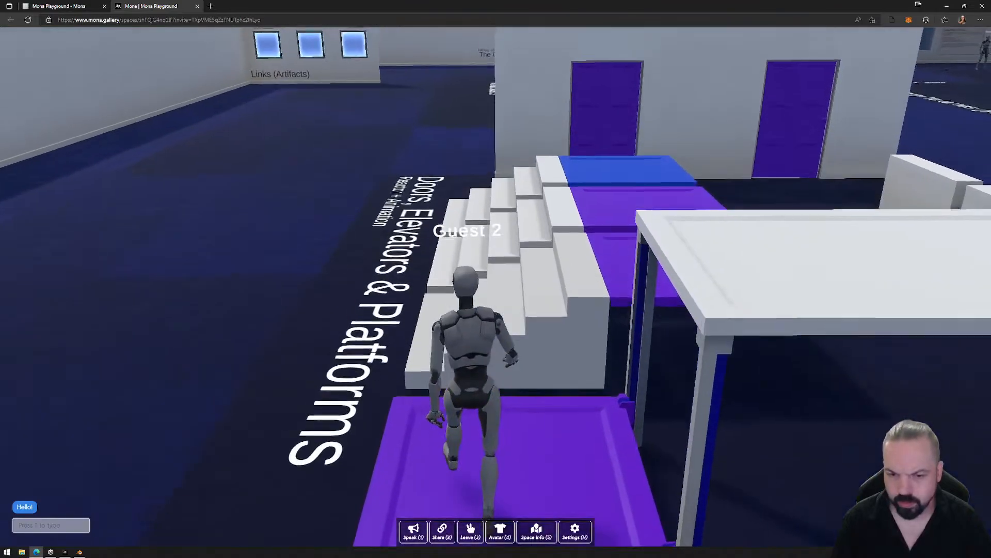
# - Run the avatar off the white deck and through the Player Property Volumes area to the other guest near the Reactor information board
pyautogui.press('d')
pyautogui.press('w')
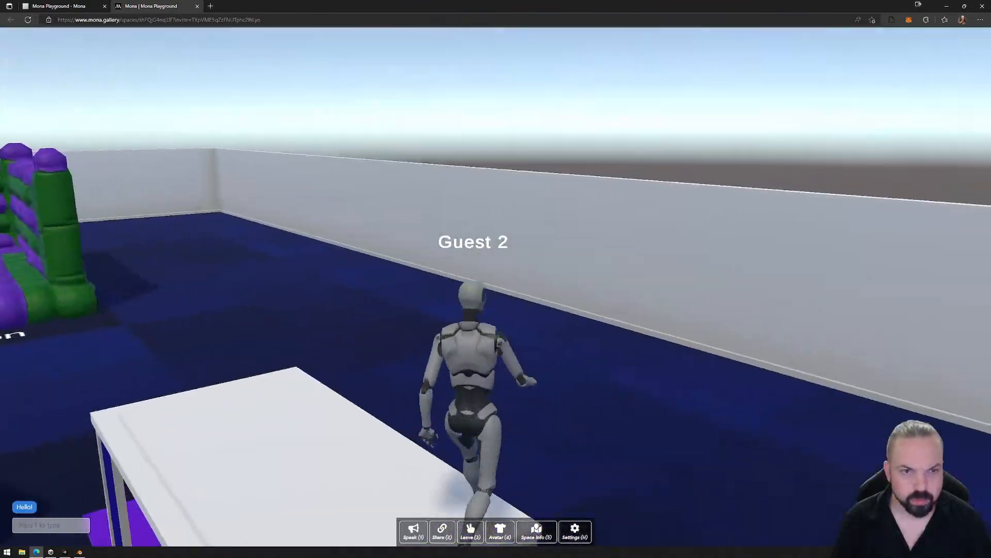
pyautogui.press('w')
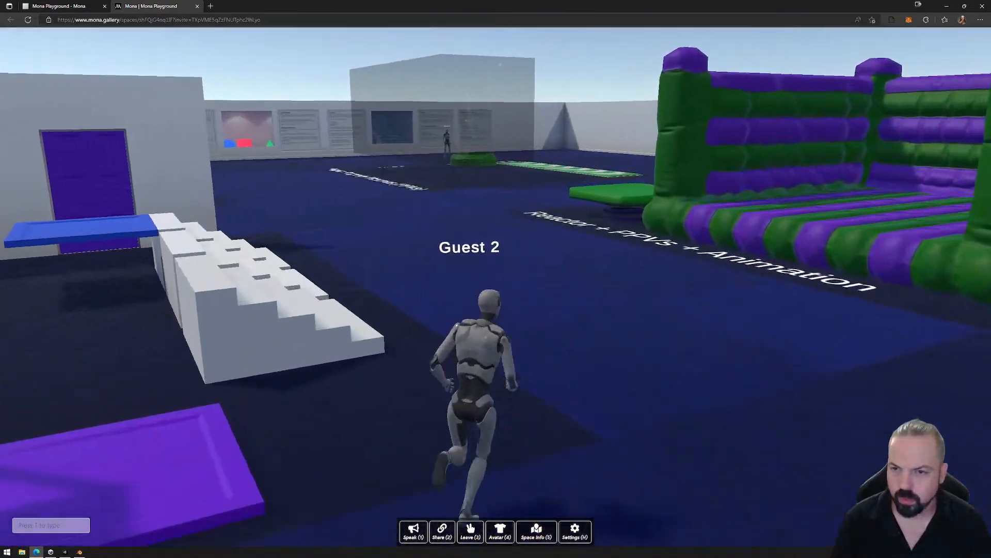
pyautogui.press('w')
pyautogui.press('w')
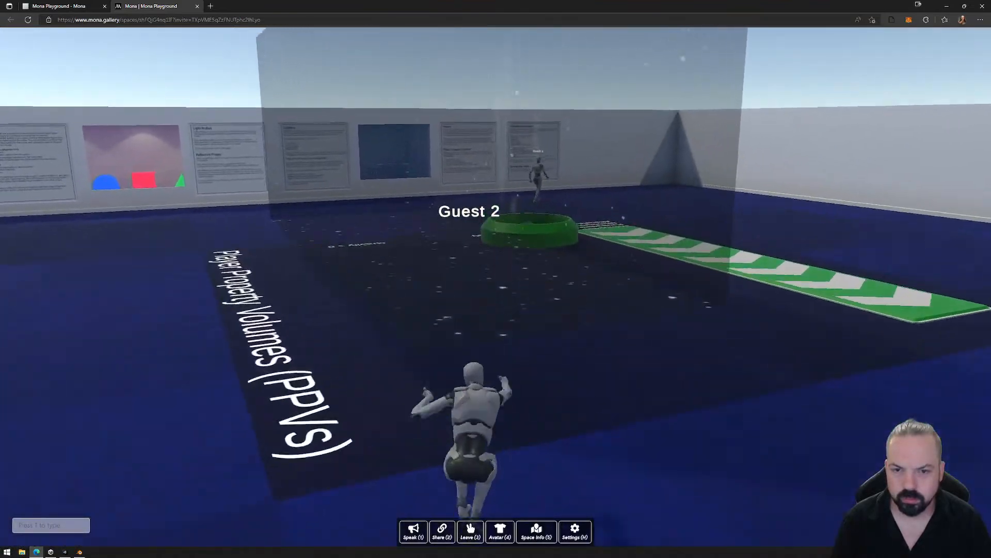
# - Return the avatar past the green arrow strip to the Doors, Elevators & Platforms exhibit and circle around to its floor-sign side
pyautogui.press('w')
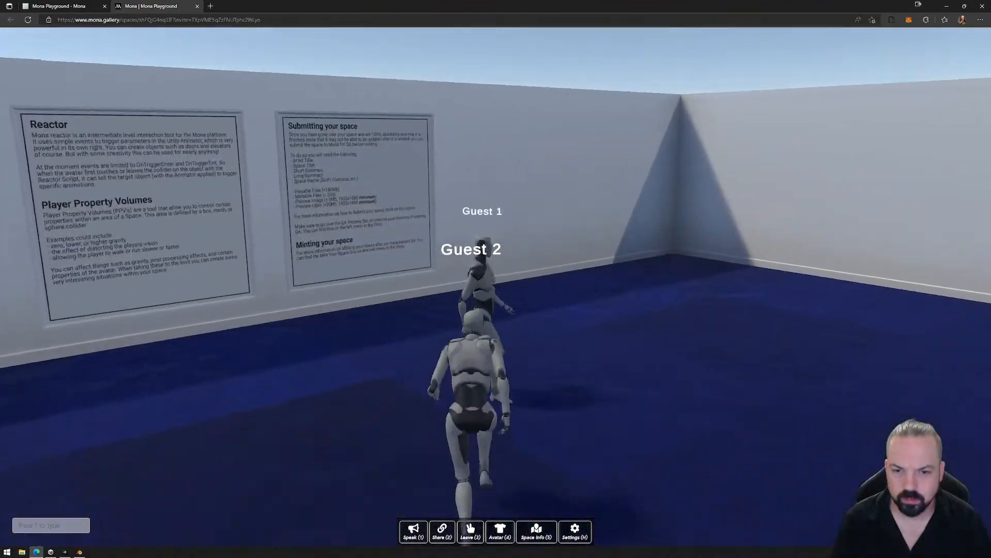
pyautogui.press('w')
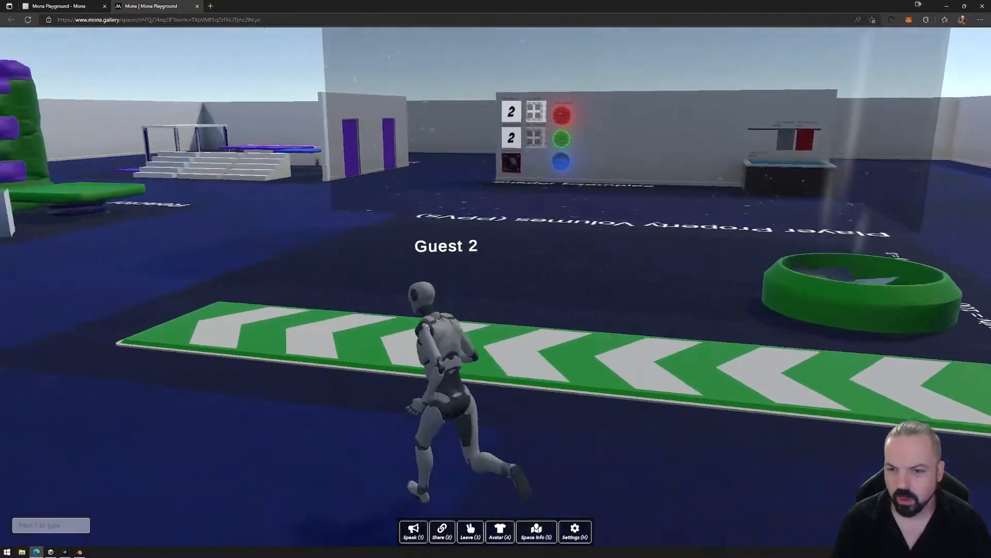
pyautogui.press('w')
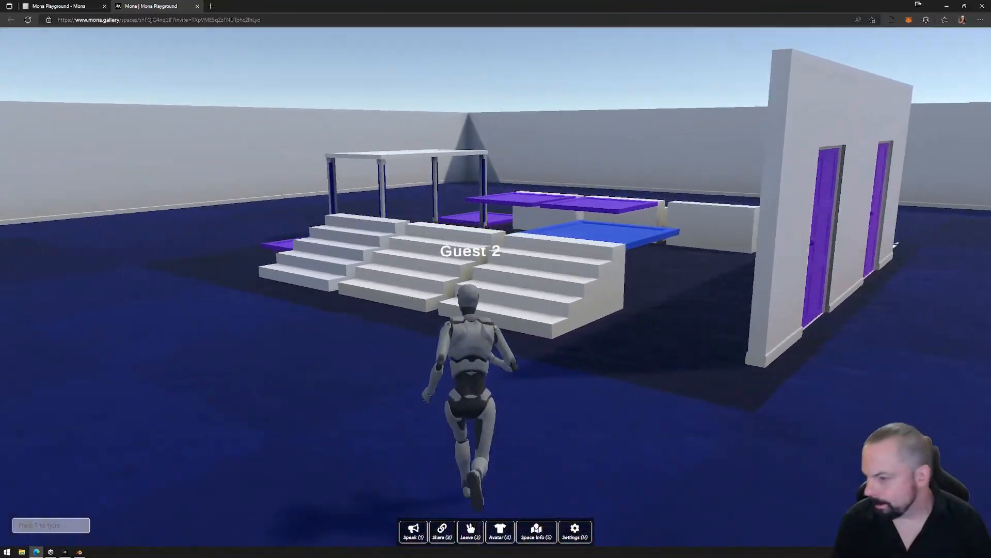
pyautogui.press('w')
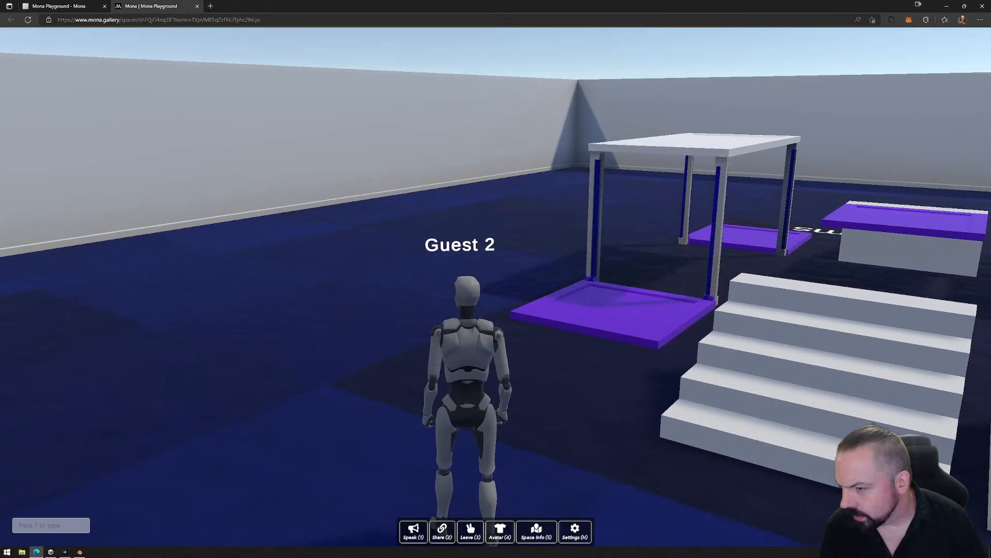
pyautogui.press('w')
pyautogui.press('a')
pyautogui.press('w')
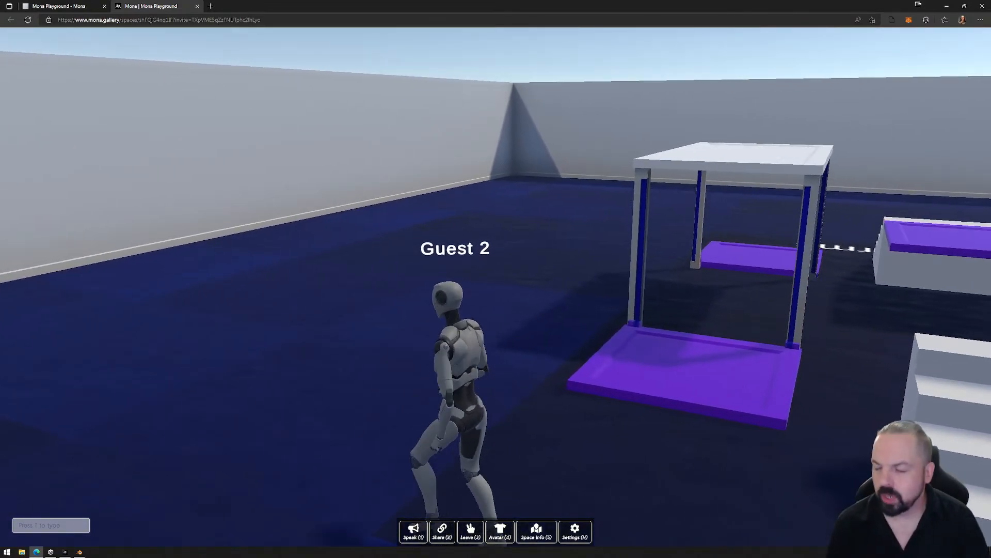
pyautogui.press('w')
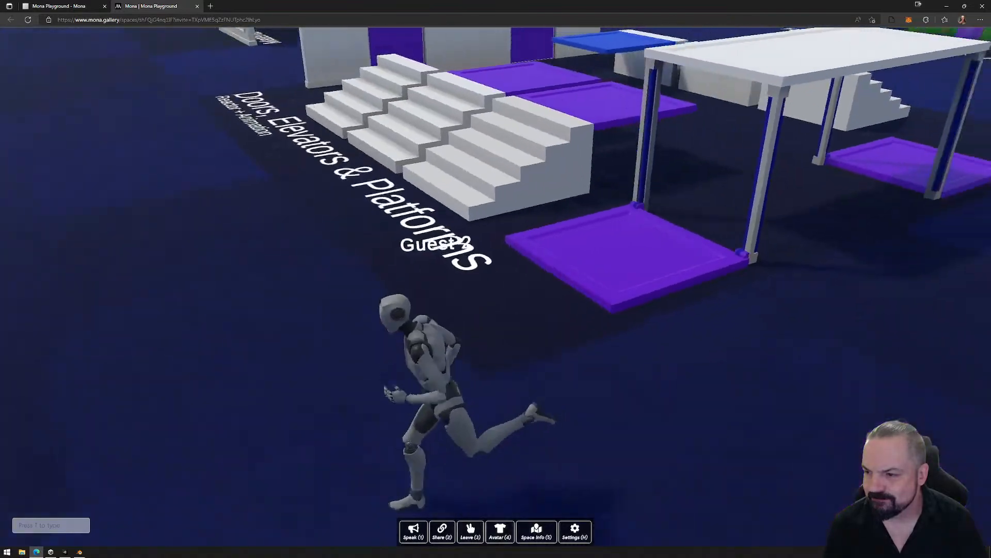
pyautogui.press('w')
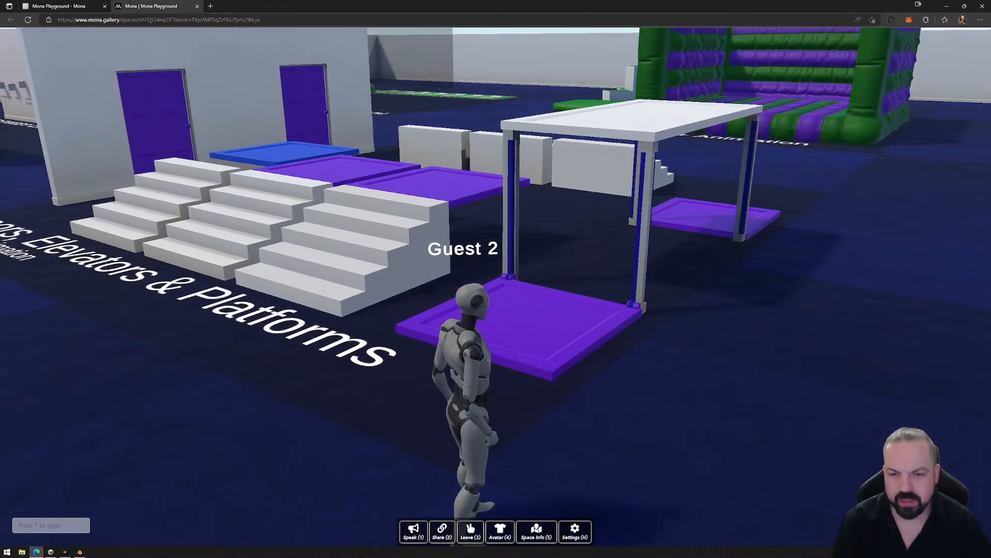
# - Ride the purple elevator up to the white deck and step the avatar off beside the floor sign
pyautogui.press('d')
pyautogui.press('w')
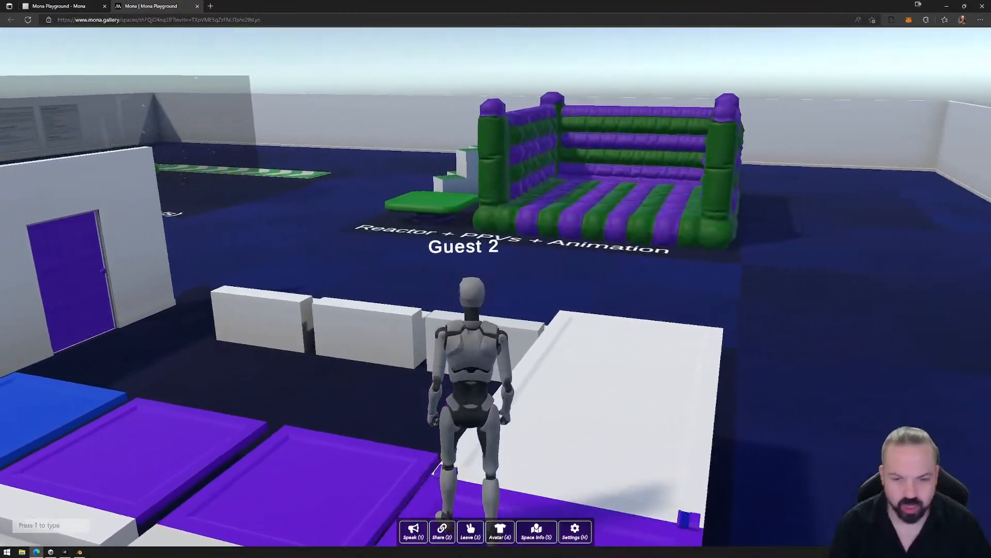
pyautogui.press('d')
pyautogui.press('a')
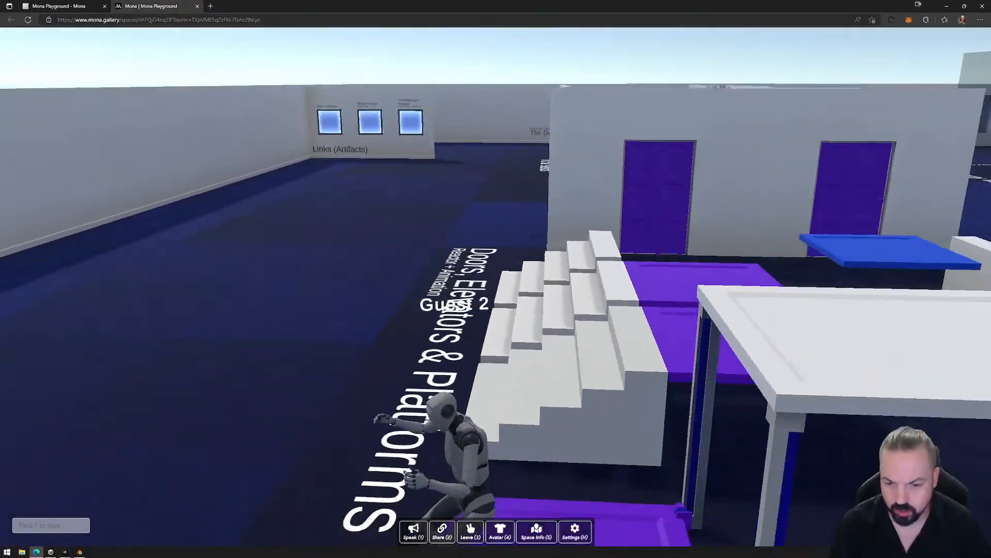
pyautogui.press('a')
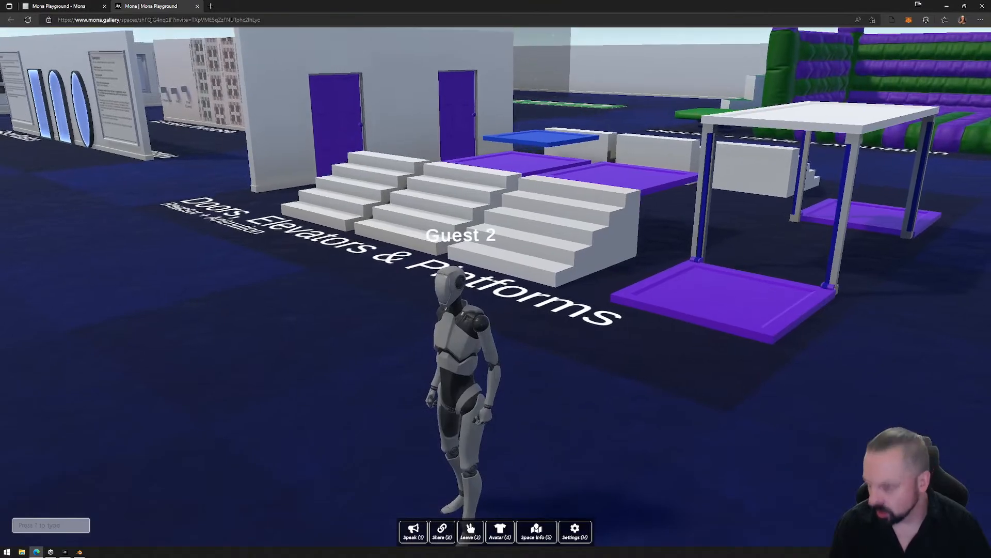
# - Climb the stairs nearest the elevators, cross on the purple moving platform and descend the stairs on the opposite side
pyautogui.press('w')
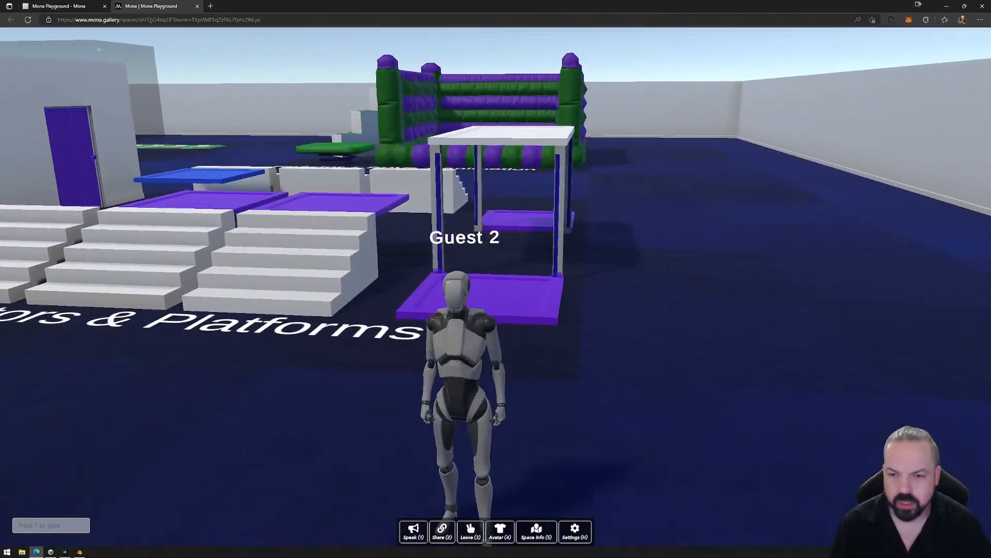
pyautogui.press('a')
pyautogui.press('w')
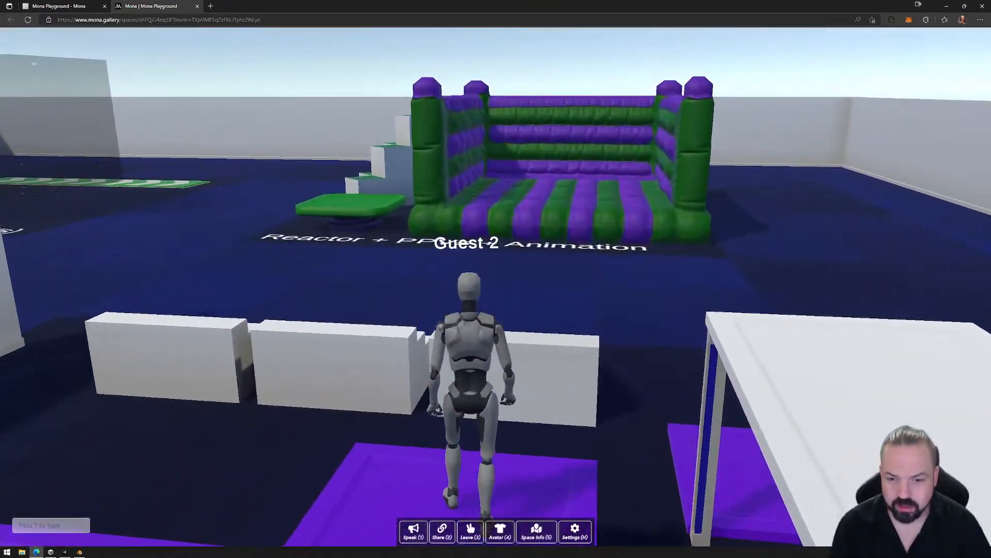
pyautogui.press('w')
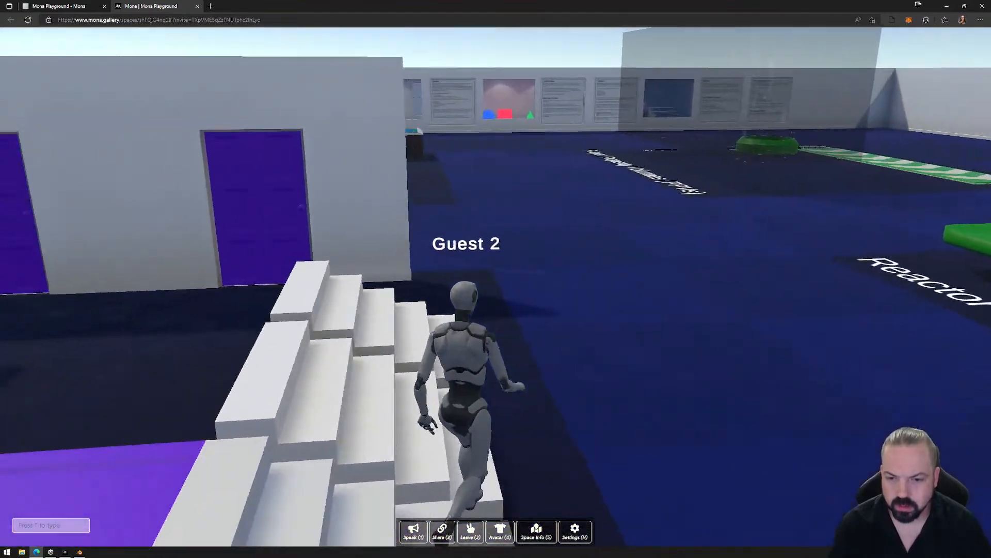
pyautogui.press('a')
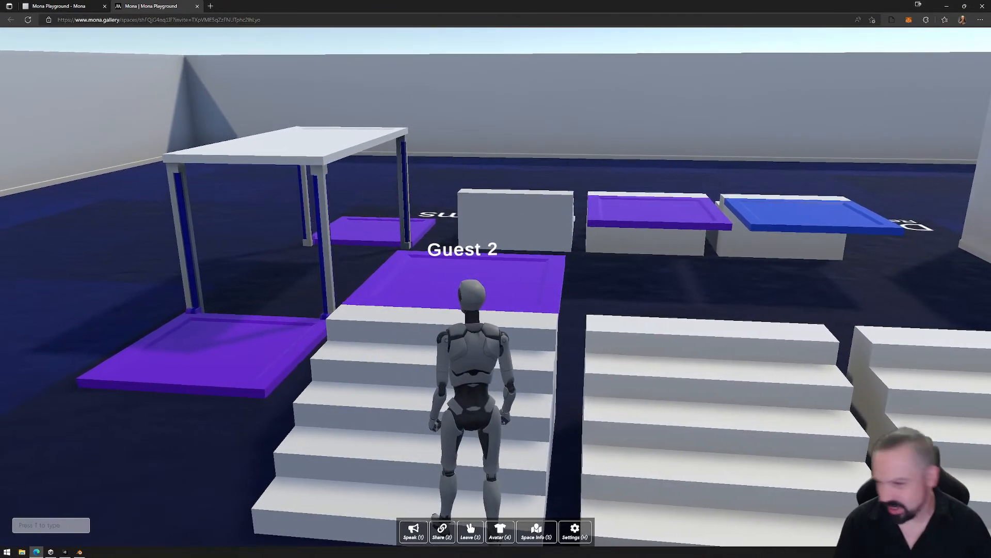
# - Take the avatar across on the blue moving platform and walk on to the aisle between the Spawnpoints board and the purple doors
pyautogui.press('d')
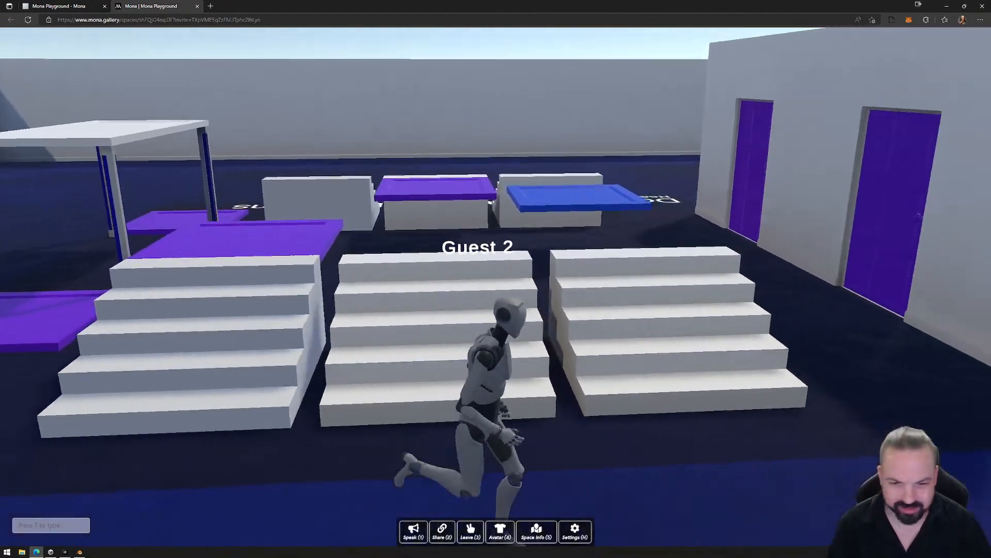
pyautogui.press('w')
pyautogui.press('w')
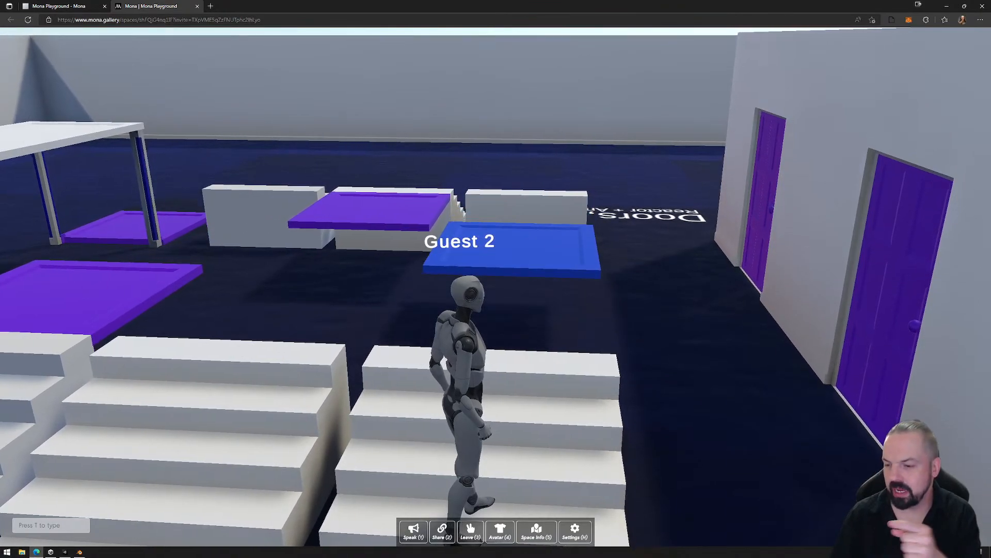
pyautogui.press('w')
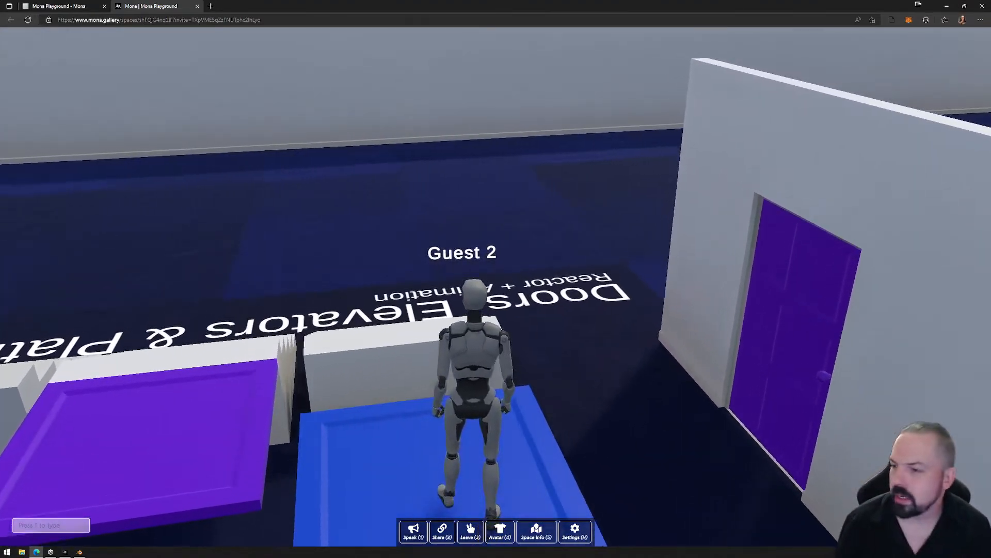
pyautogui.press('w')
pyautogui.press('w')
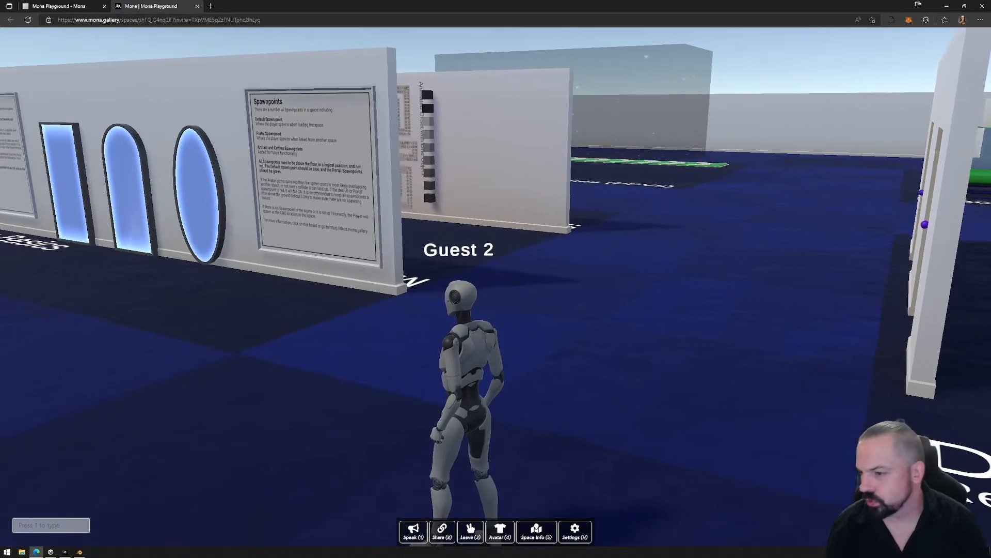
pyautogui.press('w')
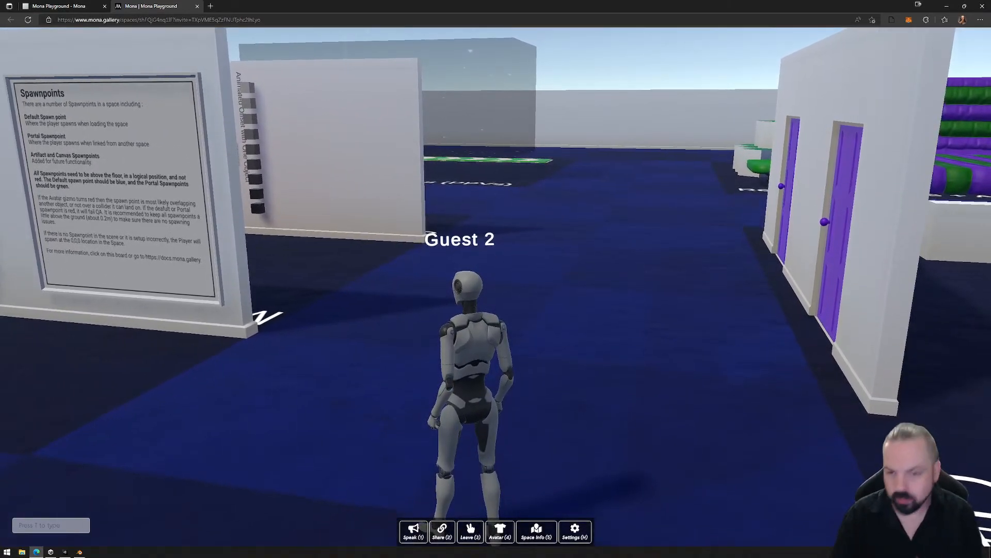
# - Release the cursor from the avatar view and switch to the Unity editor with the dance game scene
pyautogui.press('Escape')
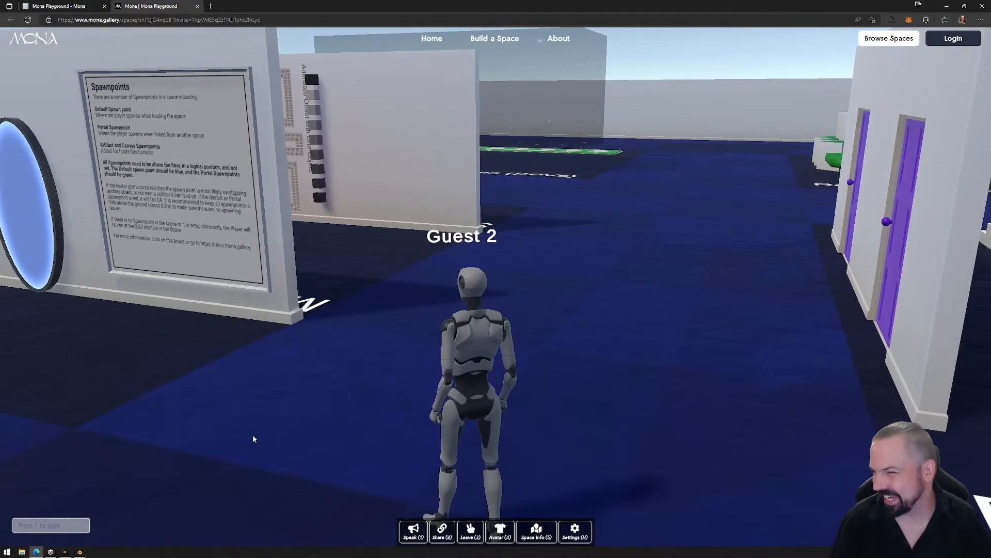
pyautogui.click(283, 418)
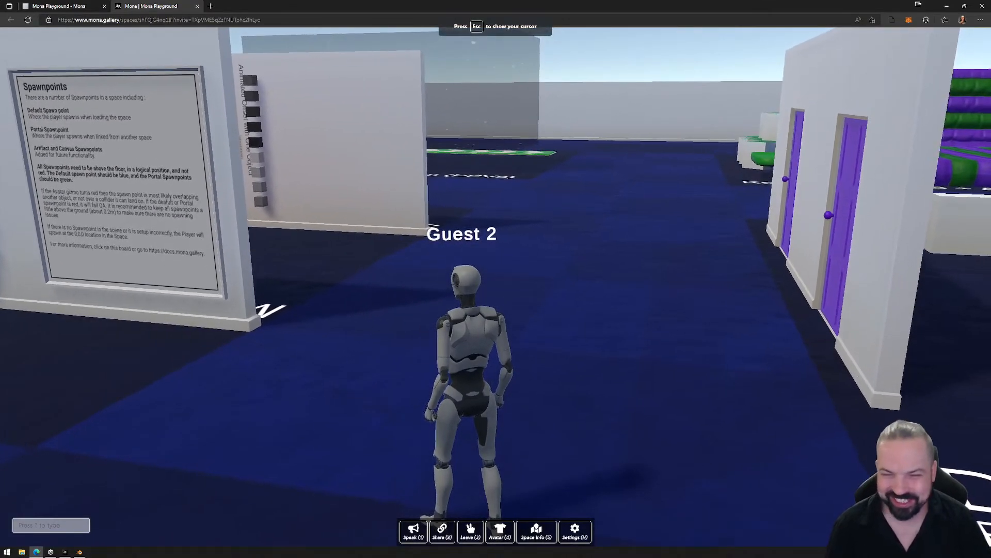
pyautogui.press('Escape')
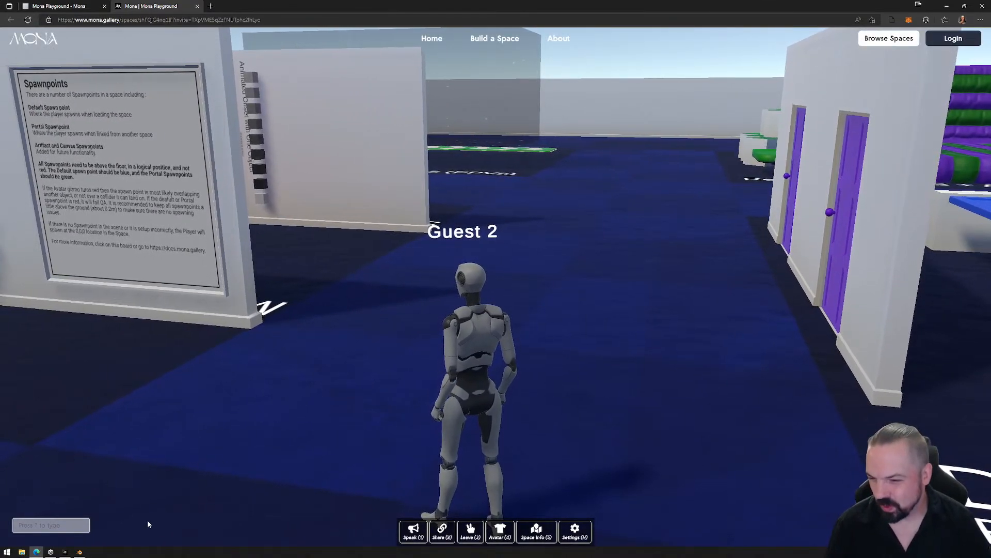
pyautogui.click(65, 552)
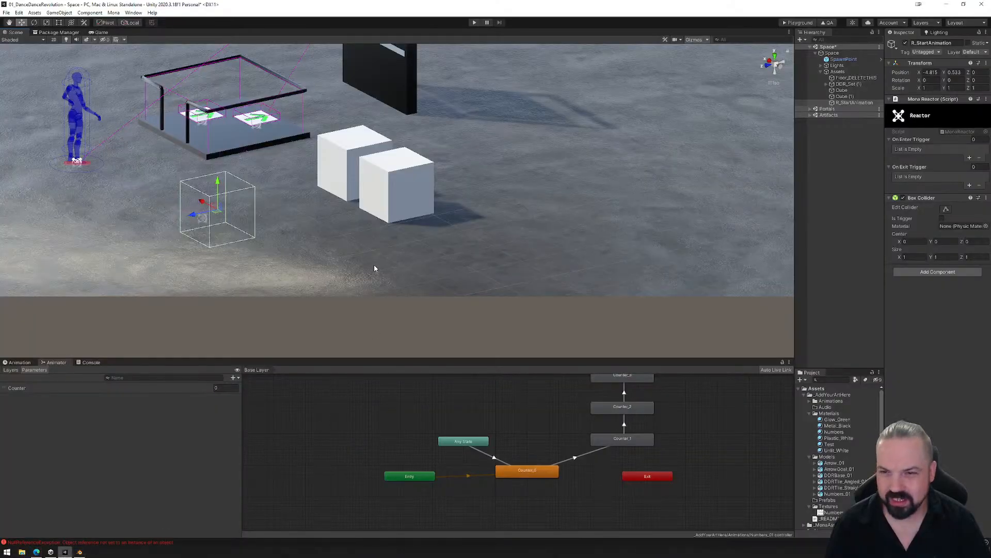
# - Delete the two white test cubes beside the dance platform and save the scene
pyautogui.click(385, 188)
pyautogui.click(349, 154)
pyautogui.press('Delete')
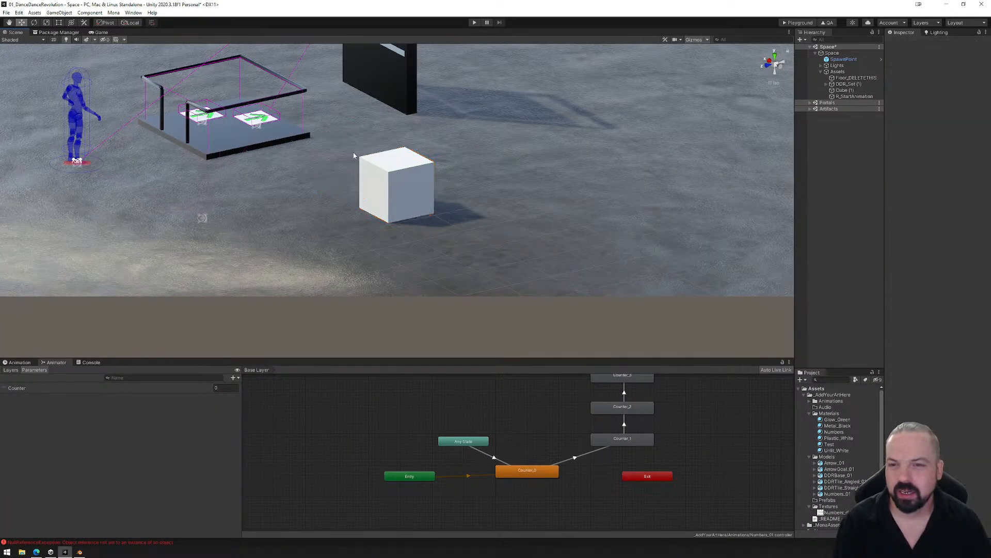
pyautogui.click(362, 155)
pyautogui.press('Delete')
pyautogui.click(6, 13)
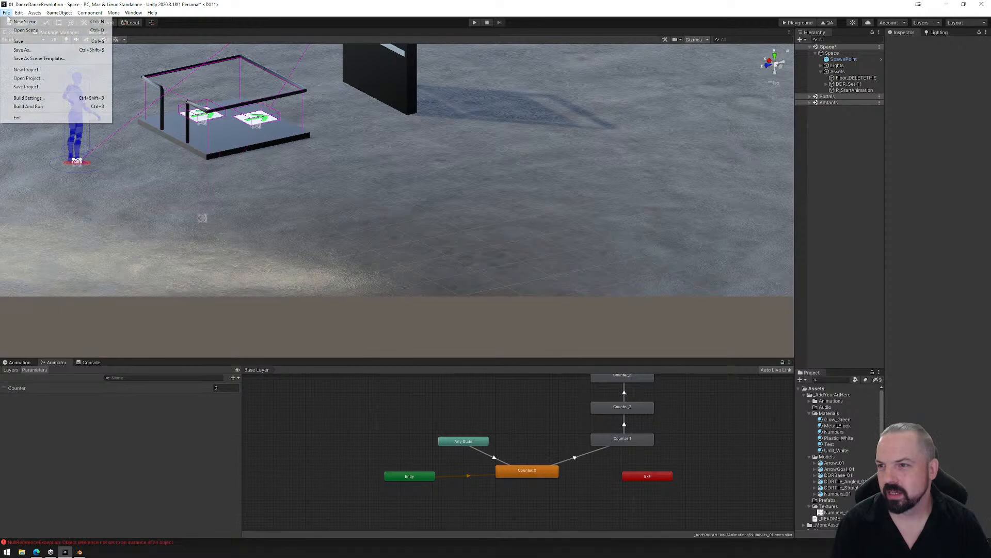
pyautogui.click(20, 42)
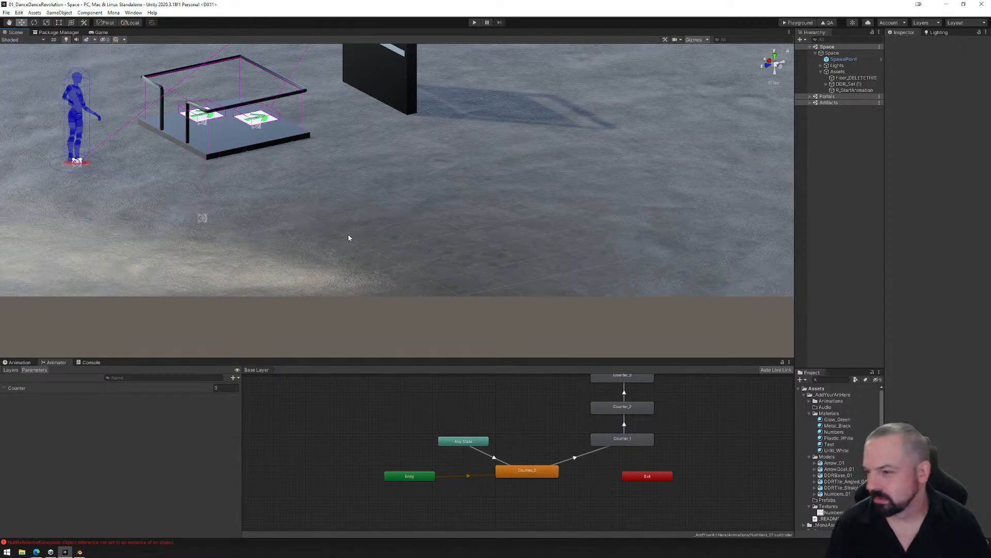